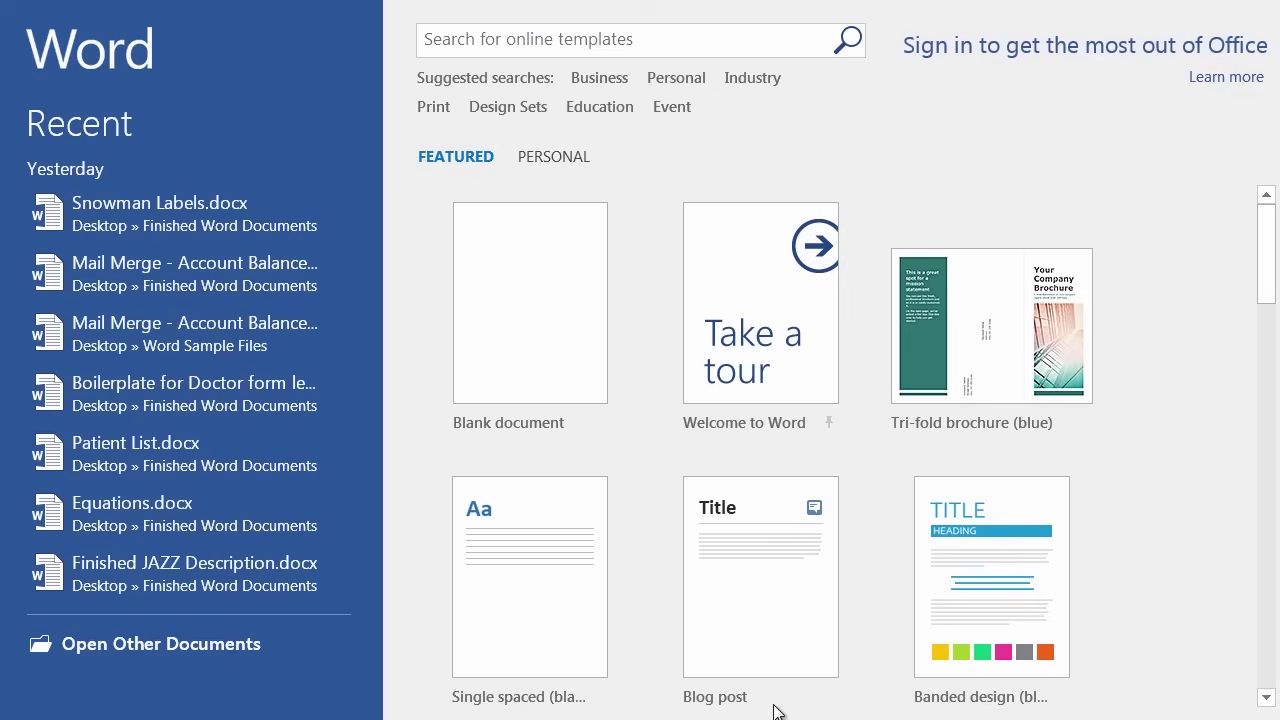
Open Phone Inquiry Form.docx from the Word Sample Files folder via File > Open > Browse.
click(197, 646)
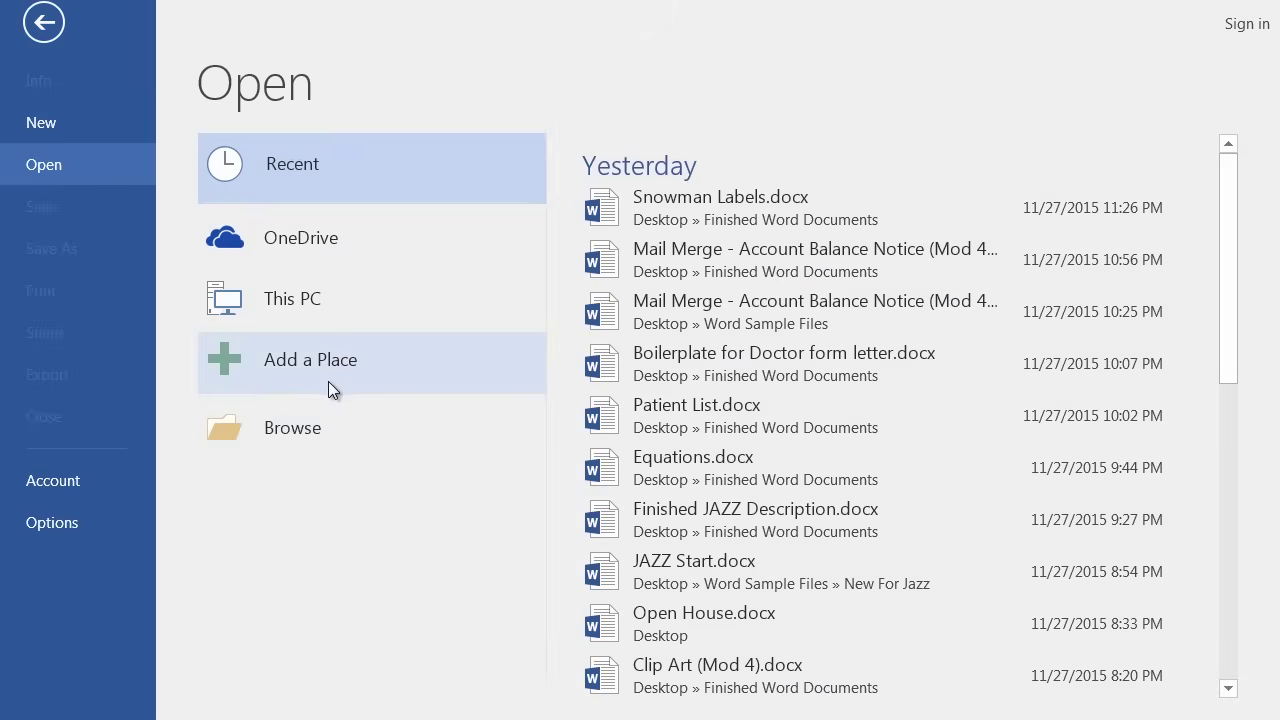
click(314, 432)
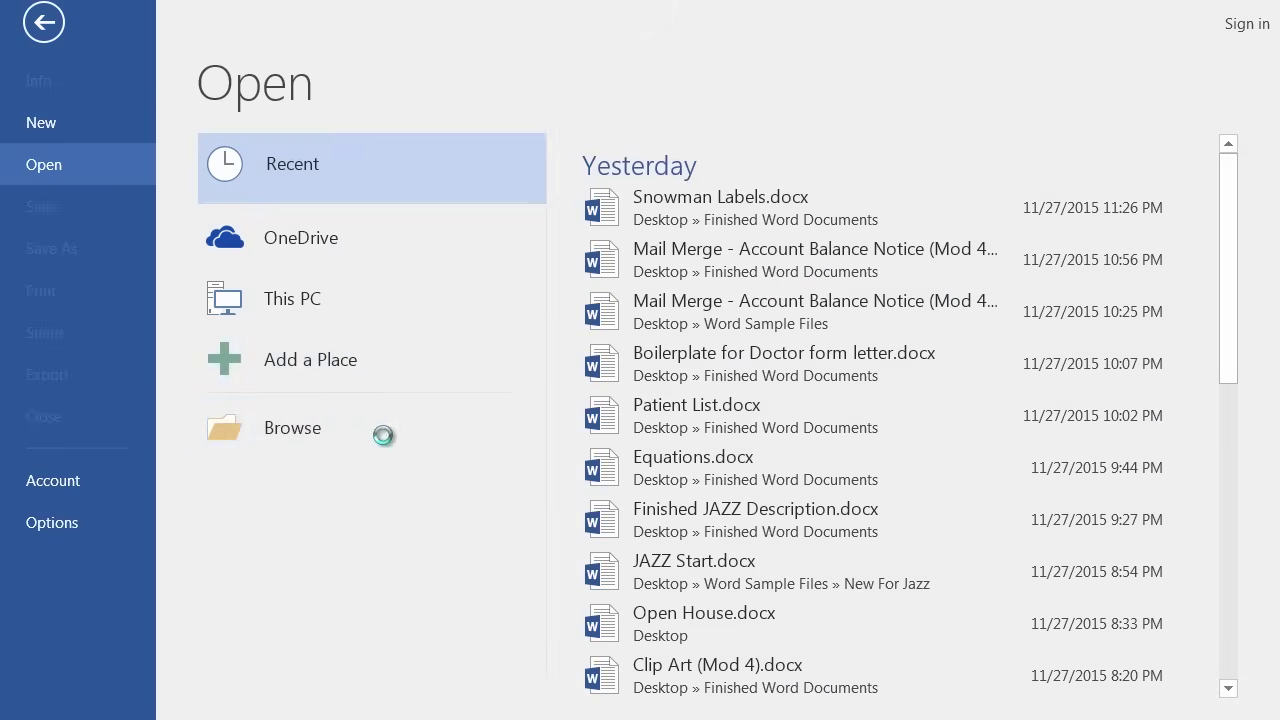
drag(475, 270, 480, 172)
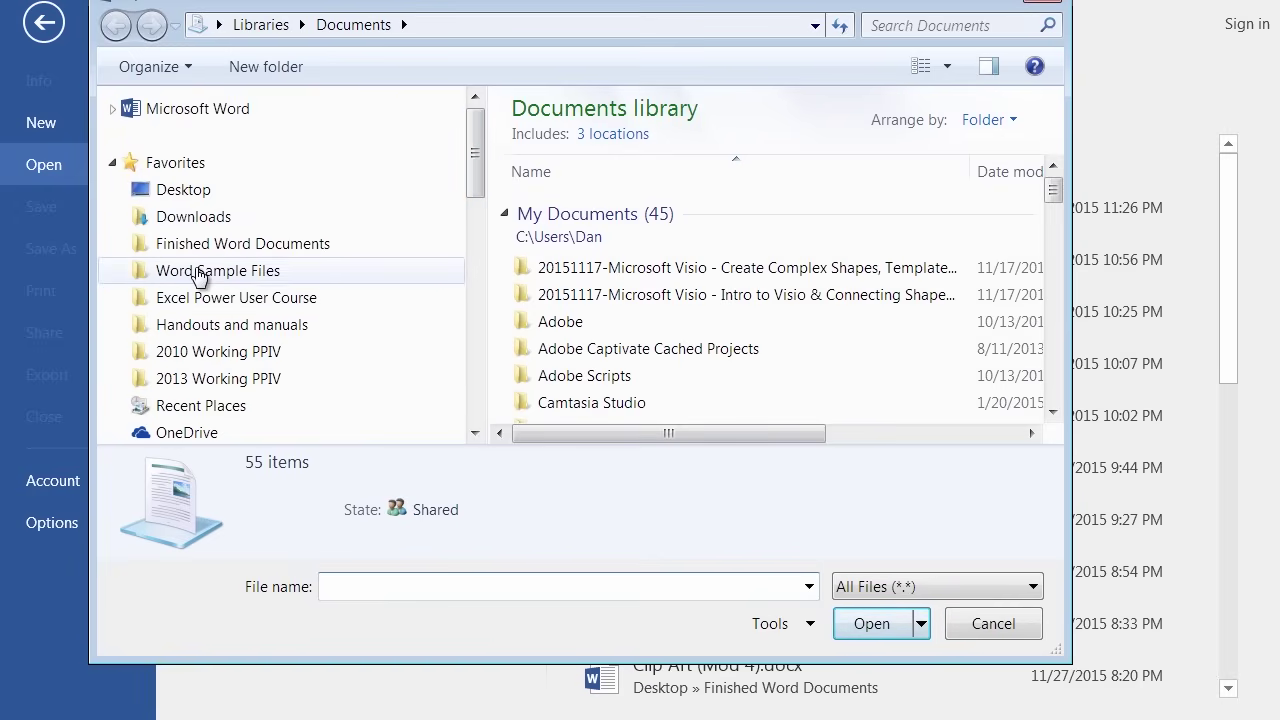
click(198, 274)
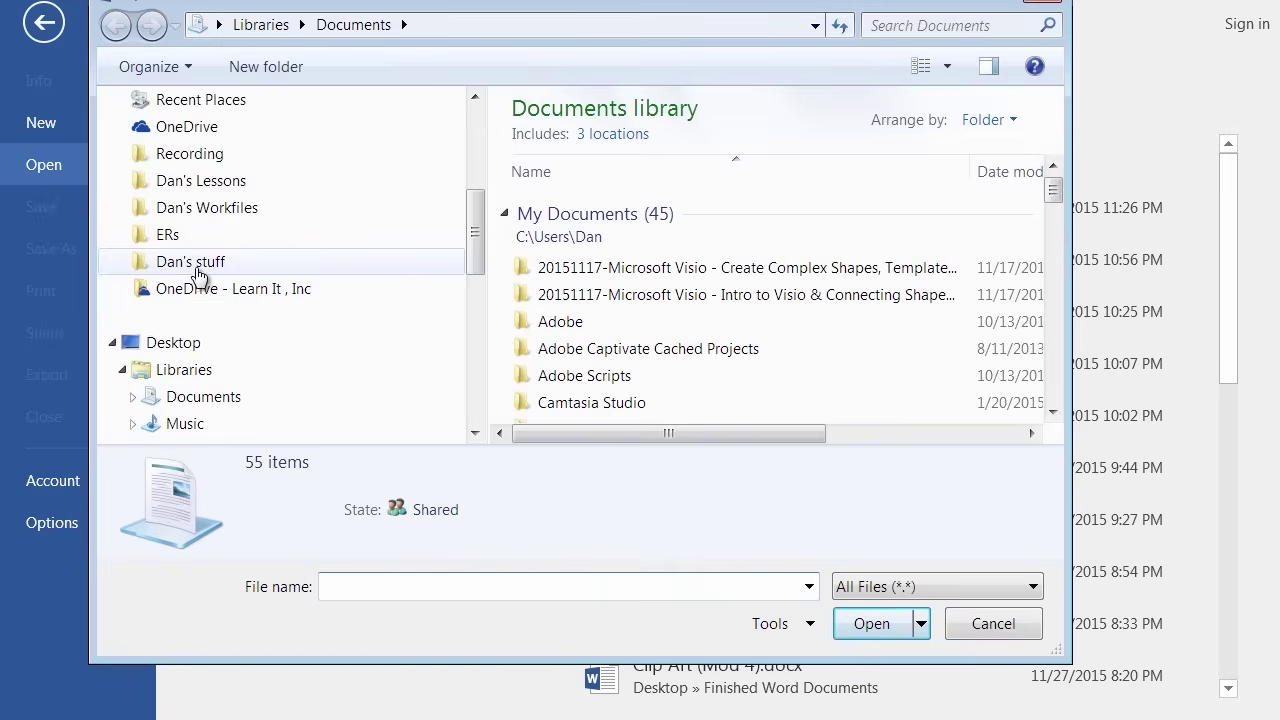
click(1053, 376)
click(1054, 374)
click(1054, 374)
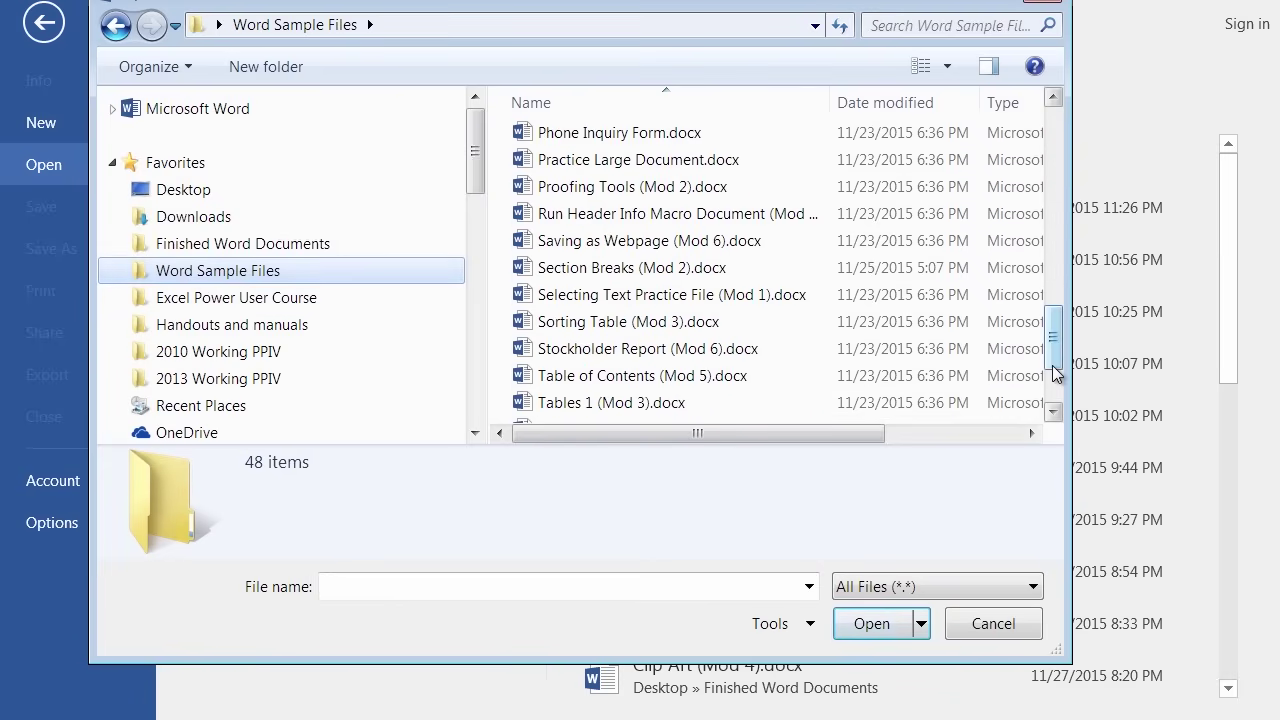
click(615, 133)
click(863, 623)
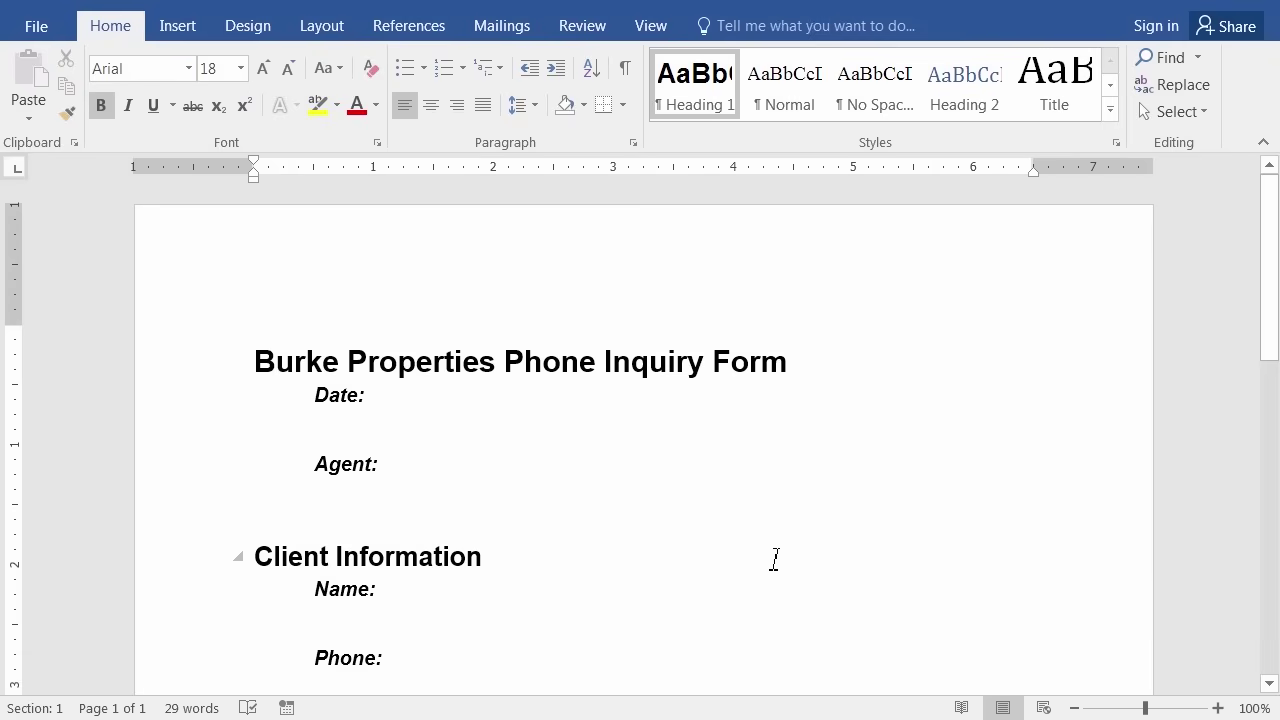
scroll(690, 470, down, 7)
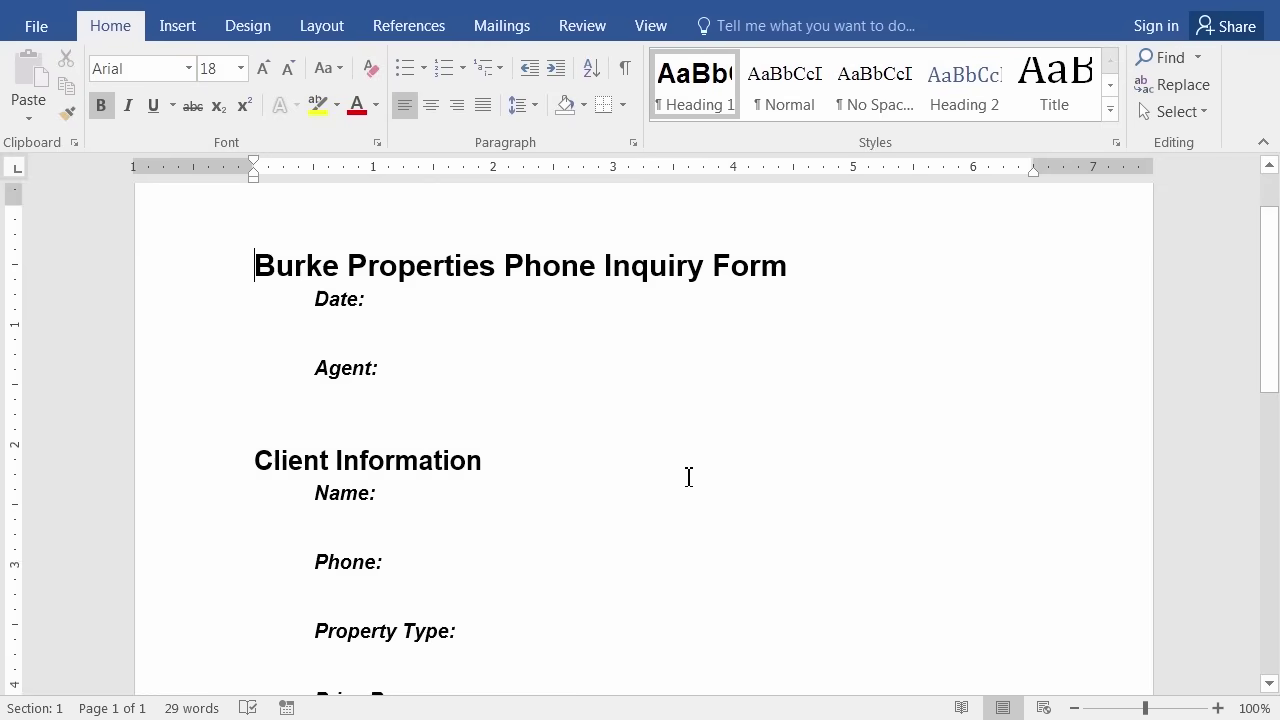
scroll(650, 517, up, 5)
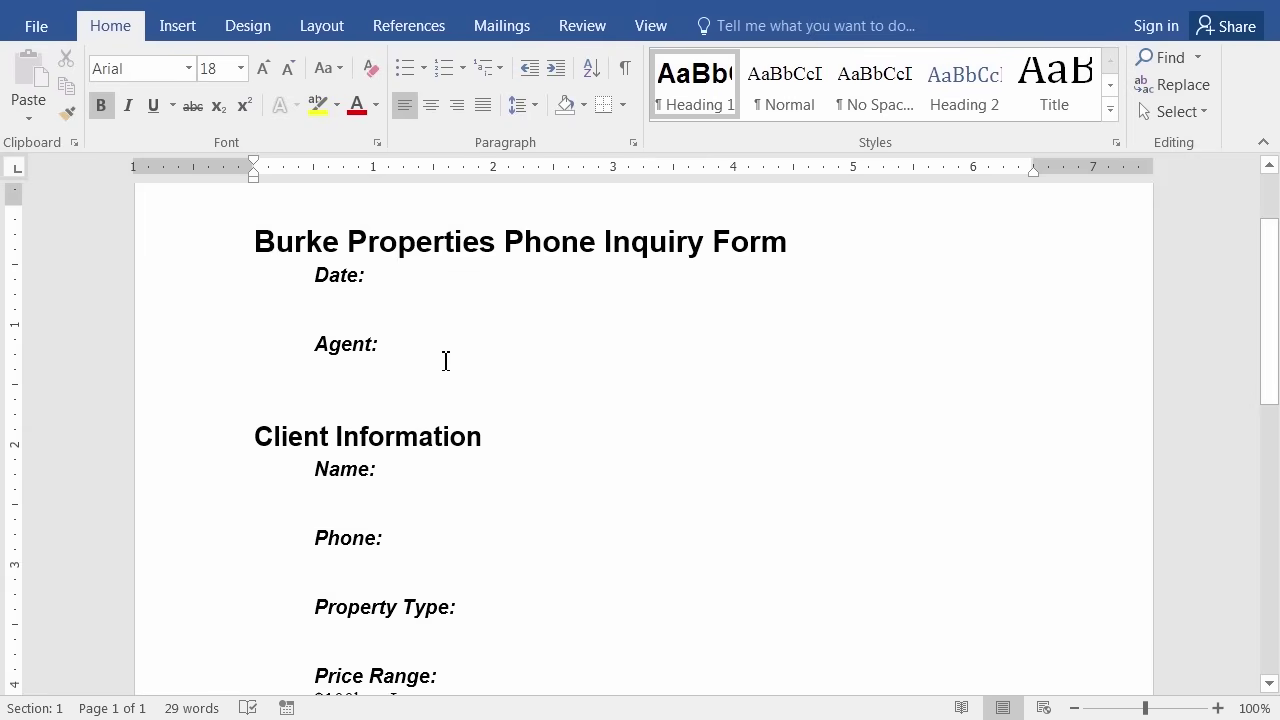
scroll(454, 354, down, 2)
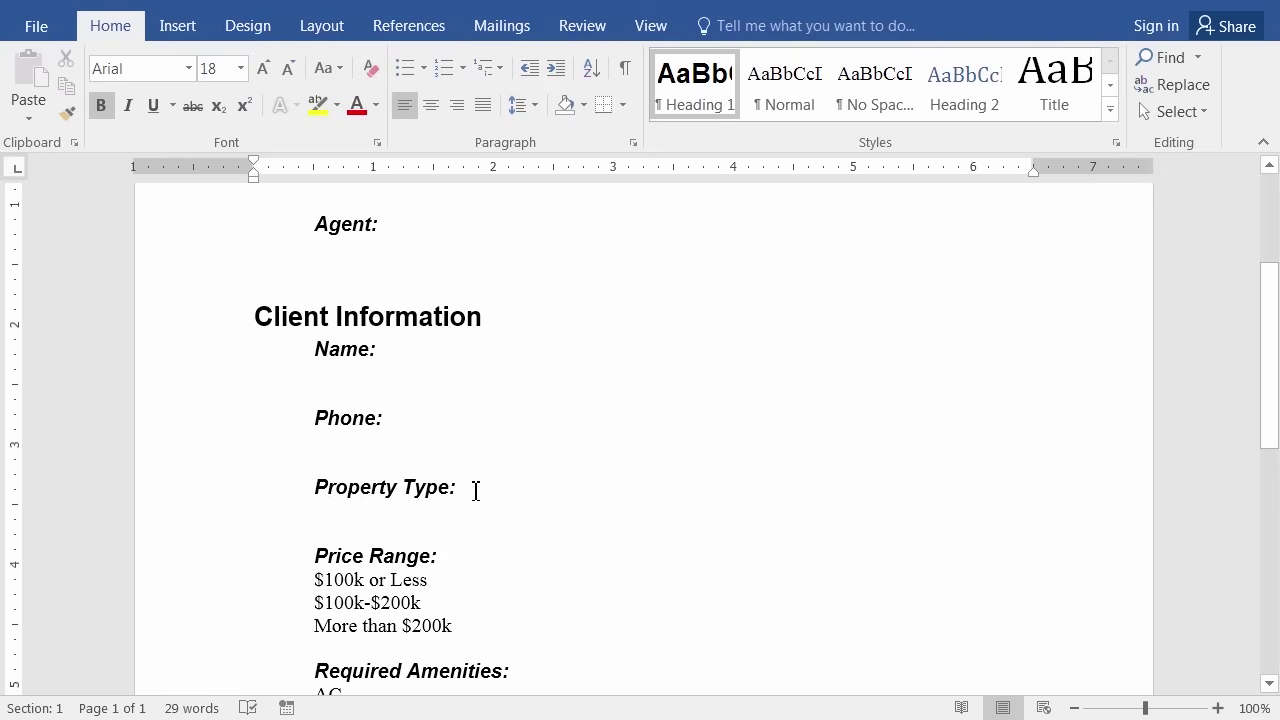
scroll(490, 490, down, 2)
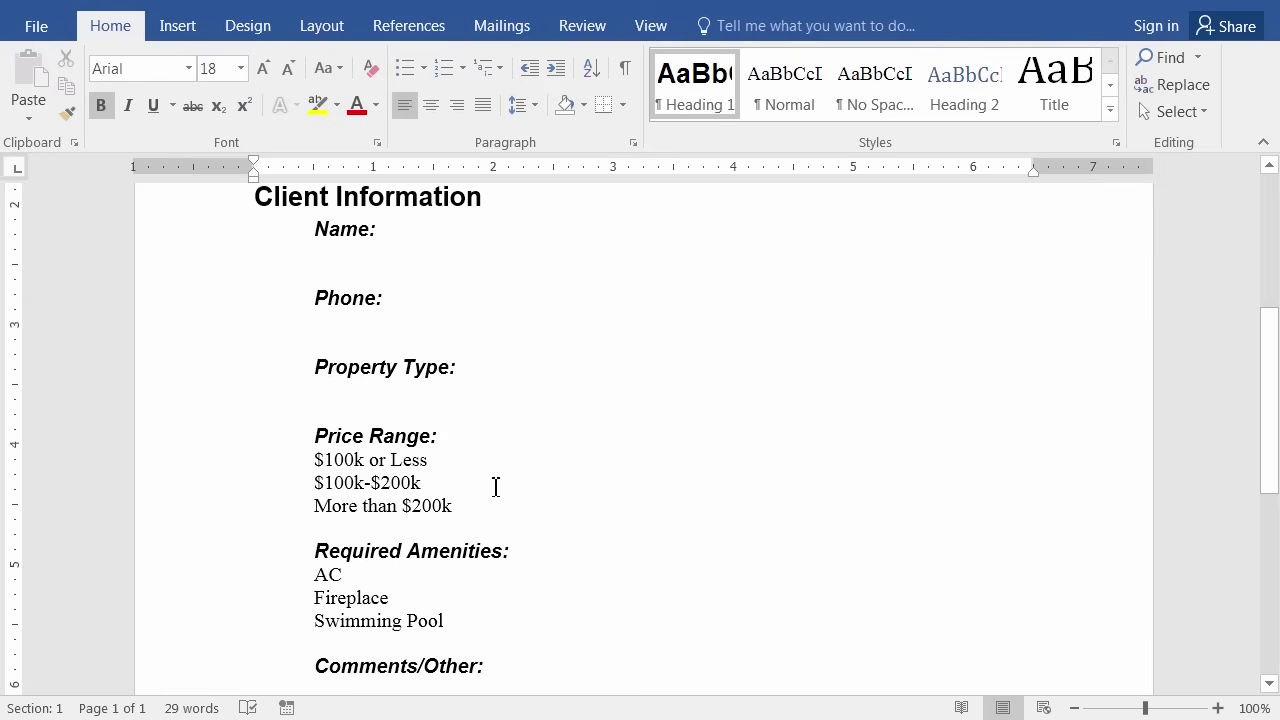
scroll(452, 467, down, 2)
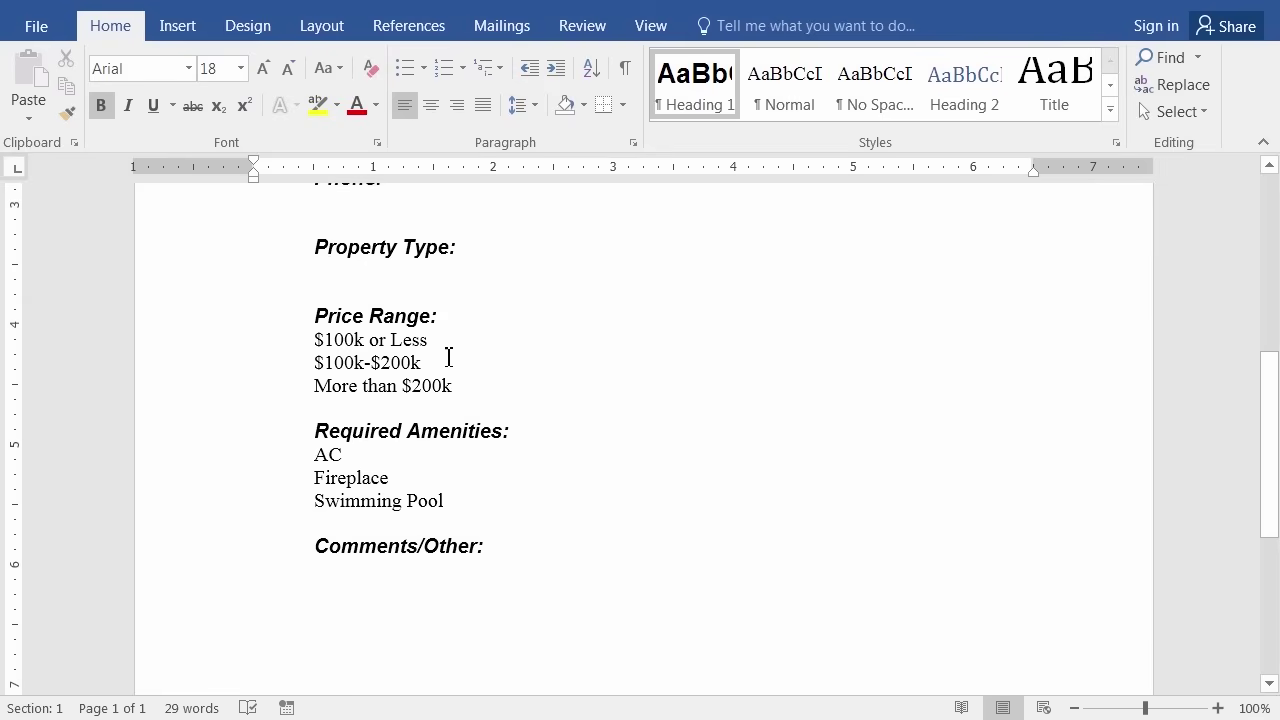
scroll(436, 471, down, 2)
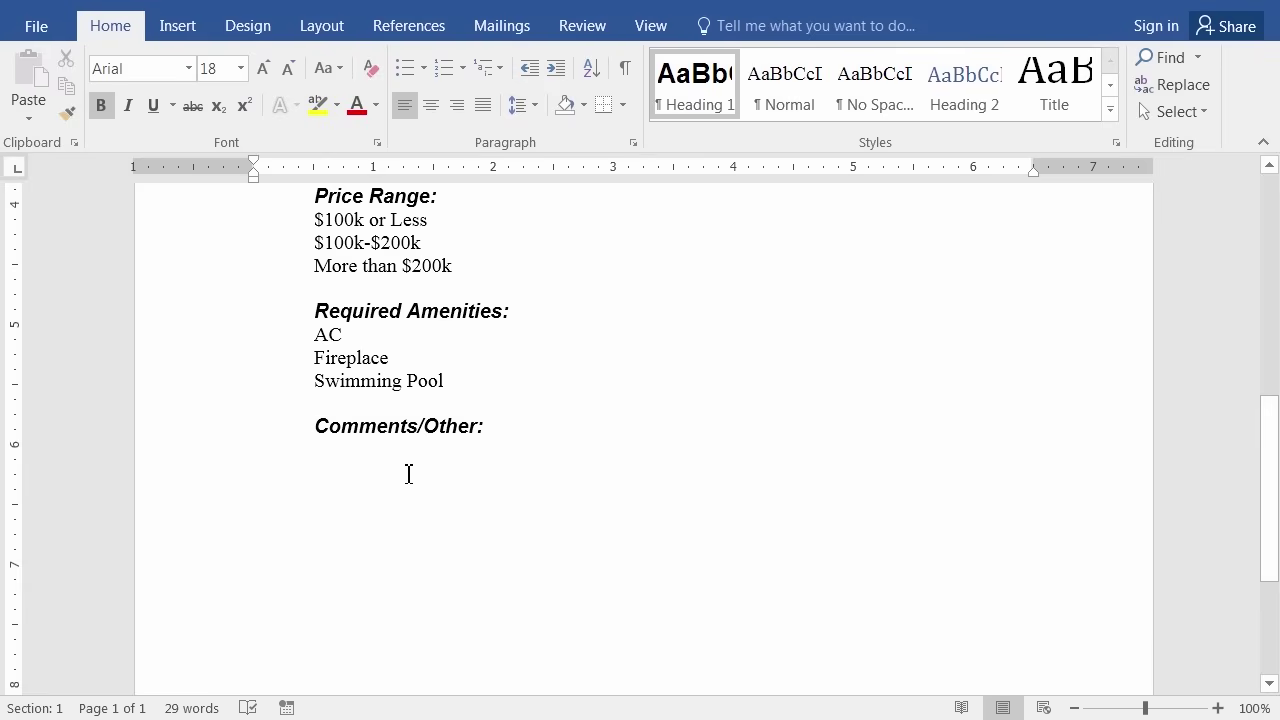
scroll(629, 477, up, 9)
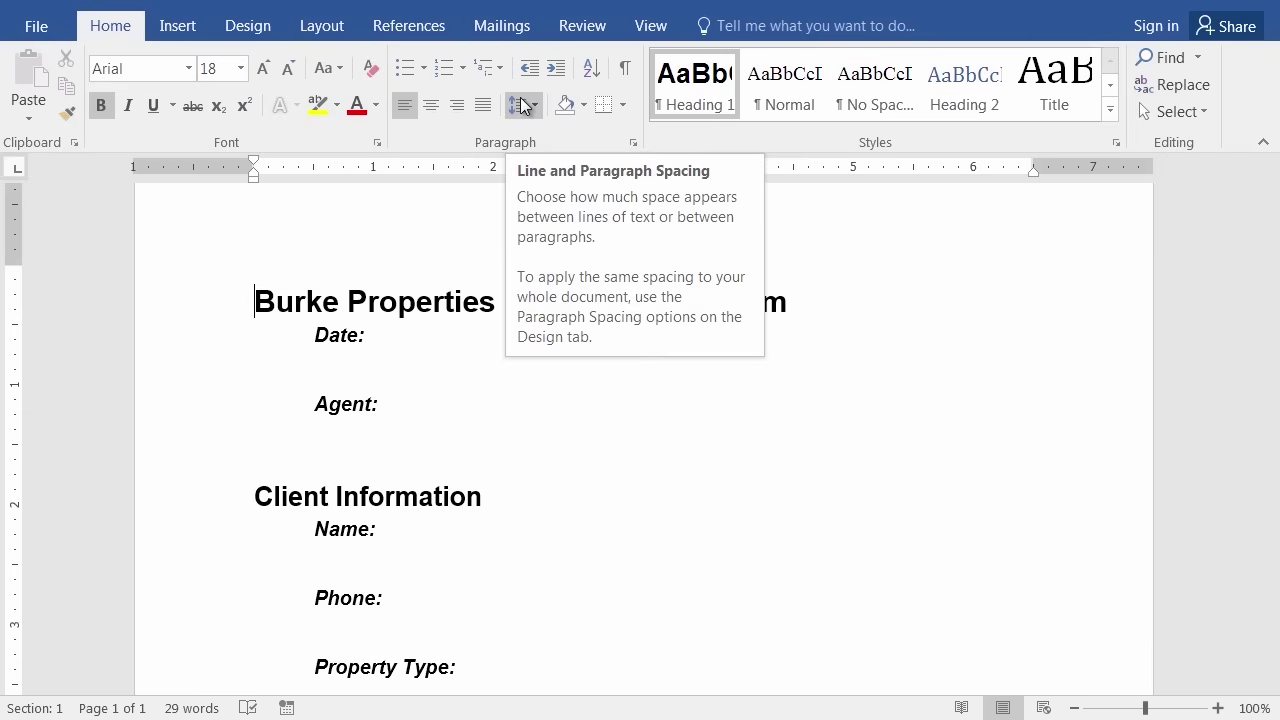
Check Developer in the Customize the Ribbon settings and apply with OK.
right_click(447, 67)
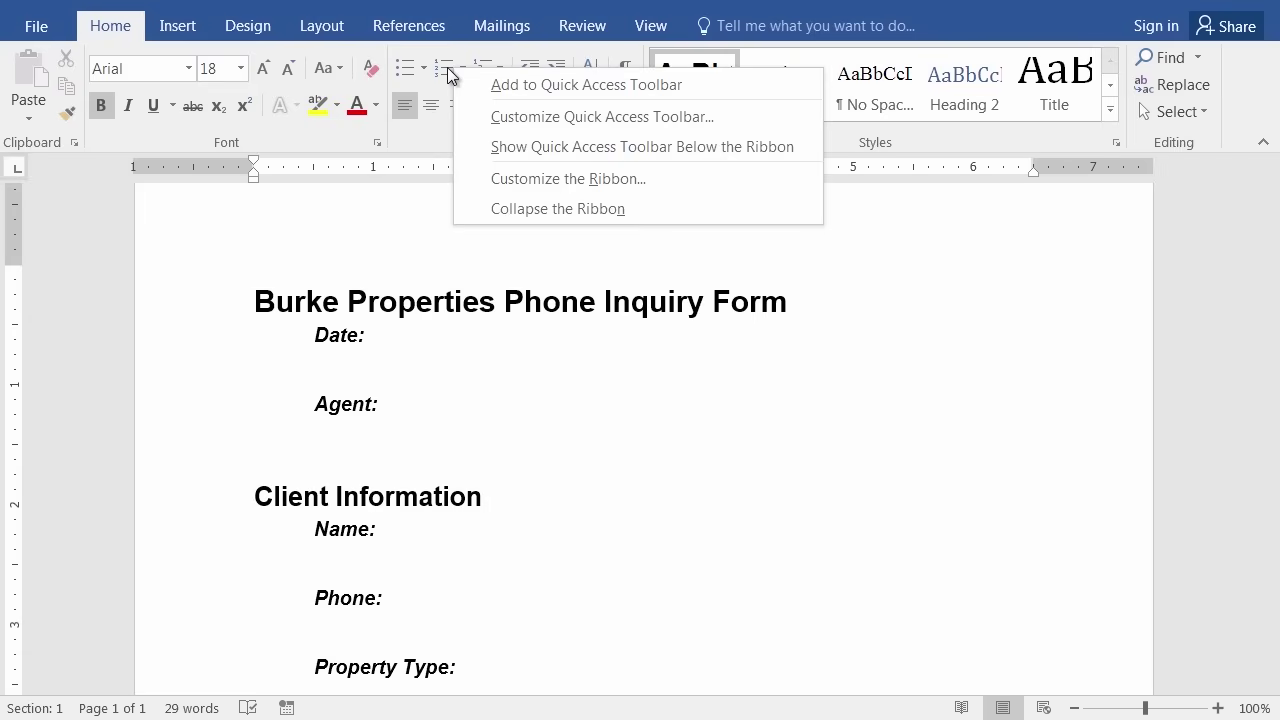
click(532, 180)
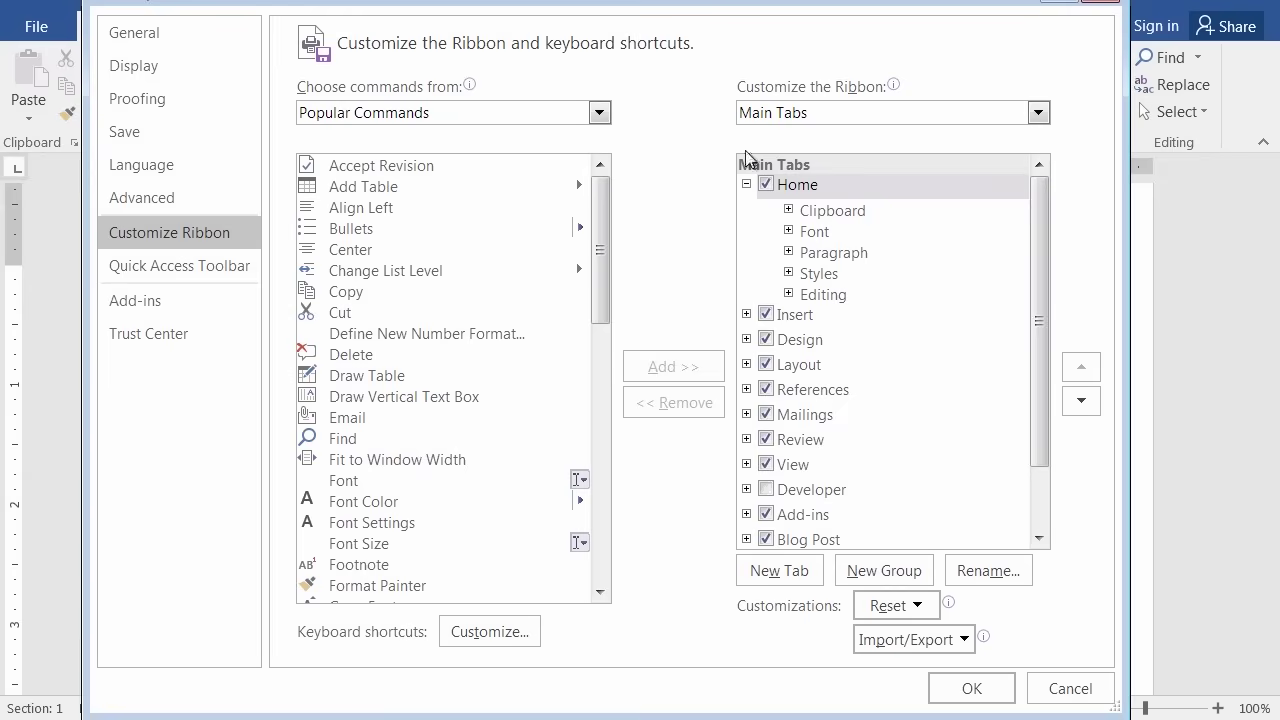
drag(696, 5, 720, 247)
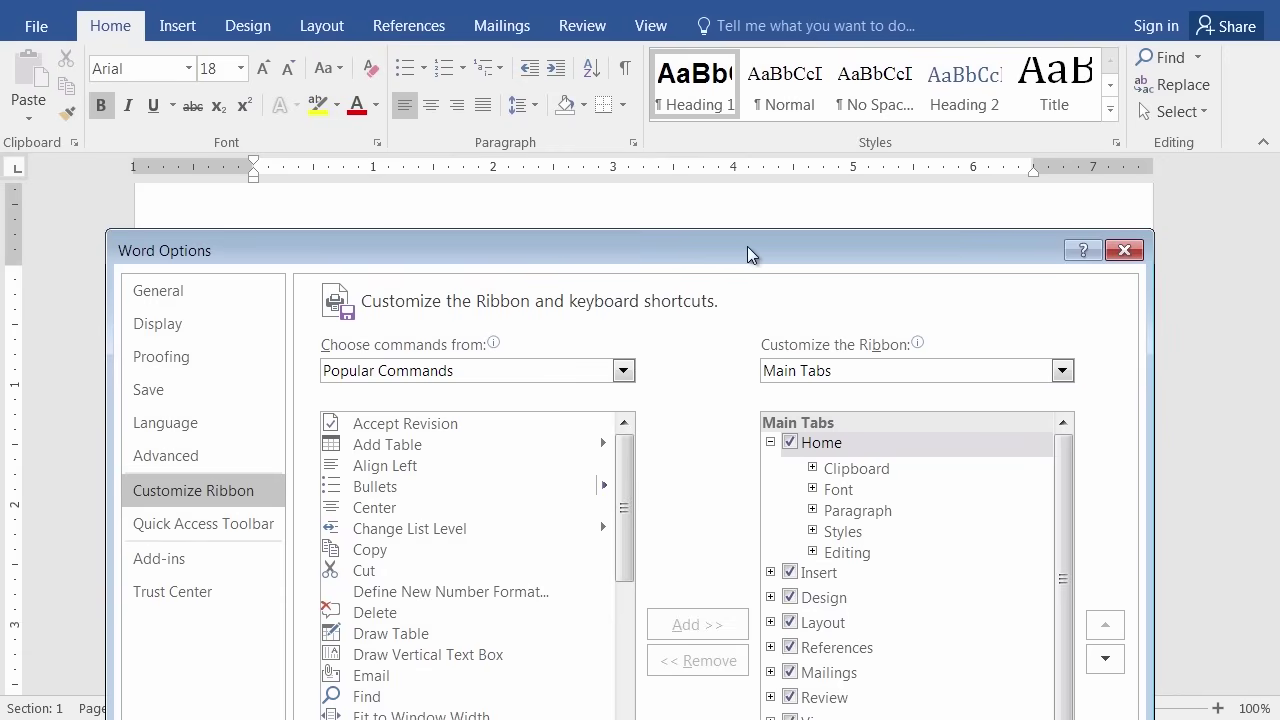
drag(748, 250, 752, 61)
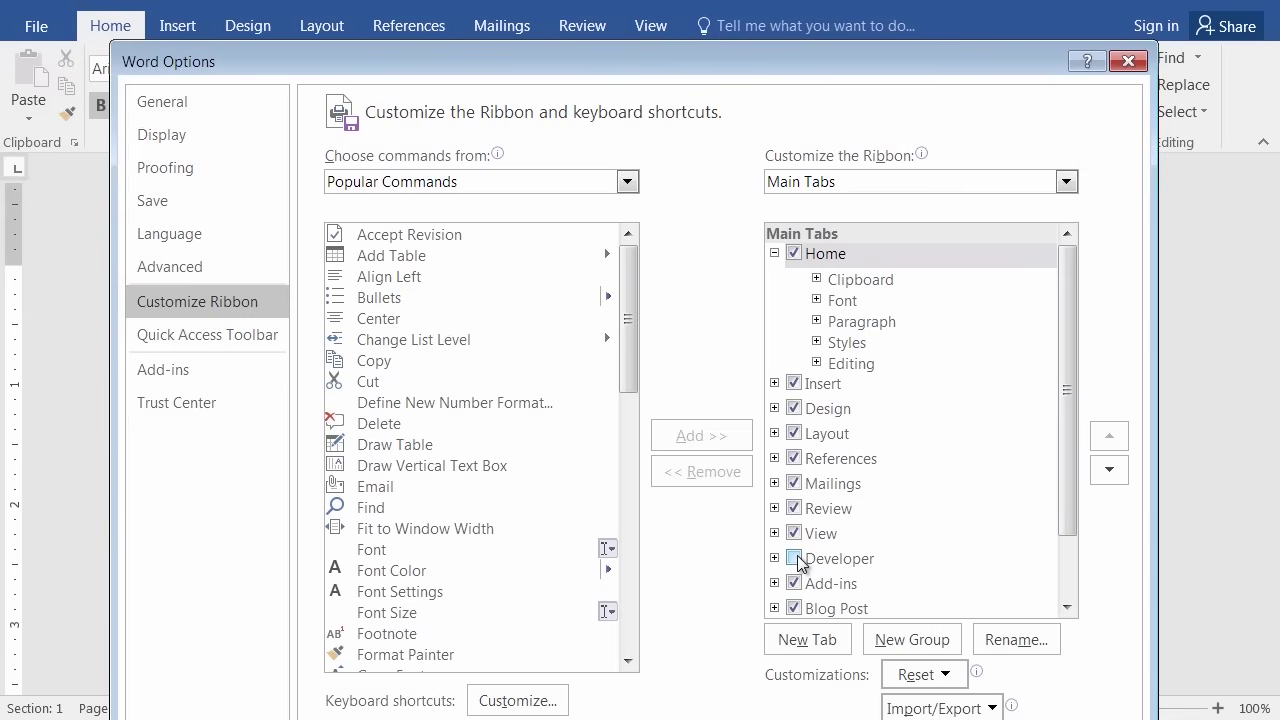
click(794, 558)
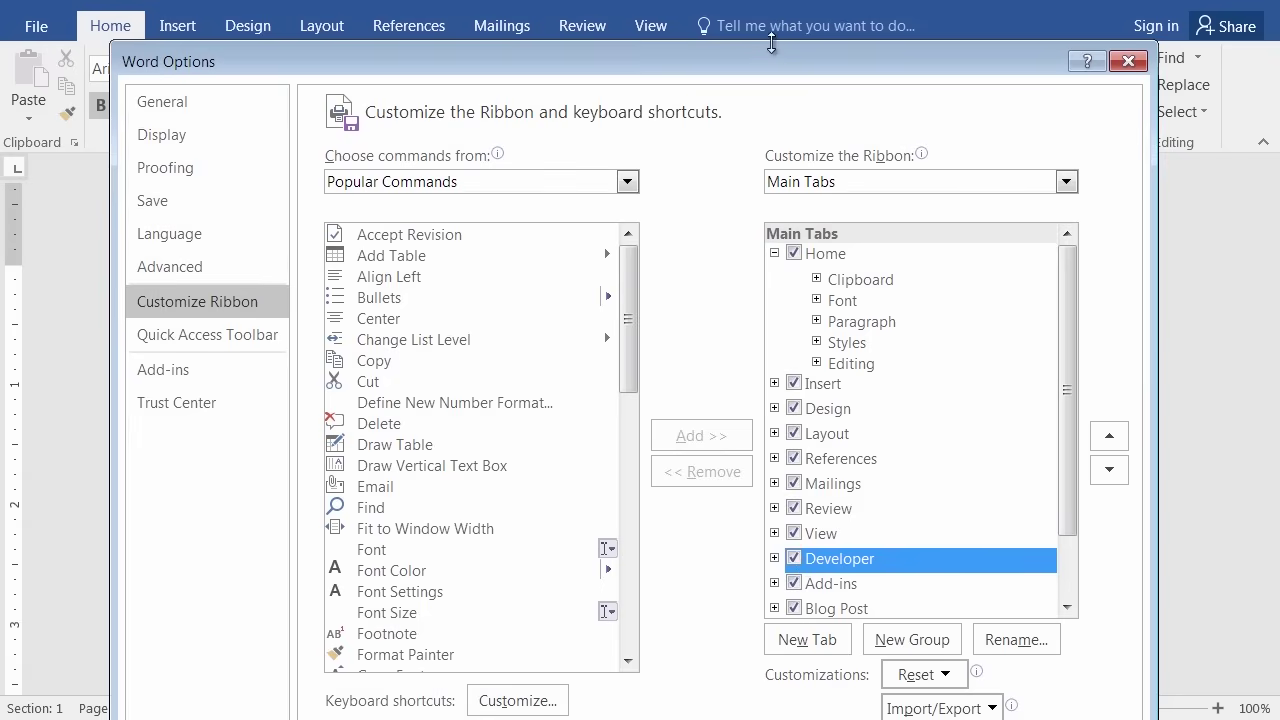
drag(761, 71, 746, 10)
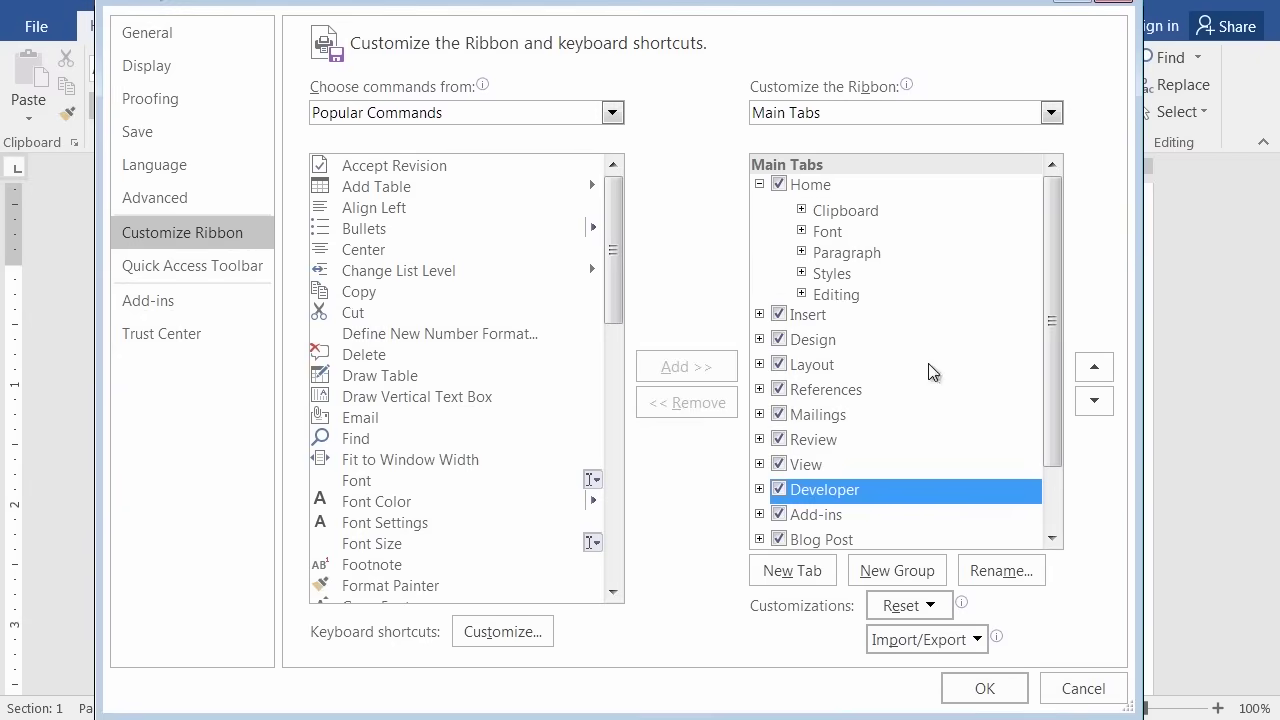
click(984, 690)
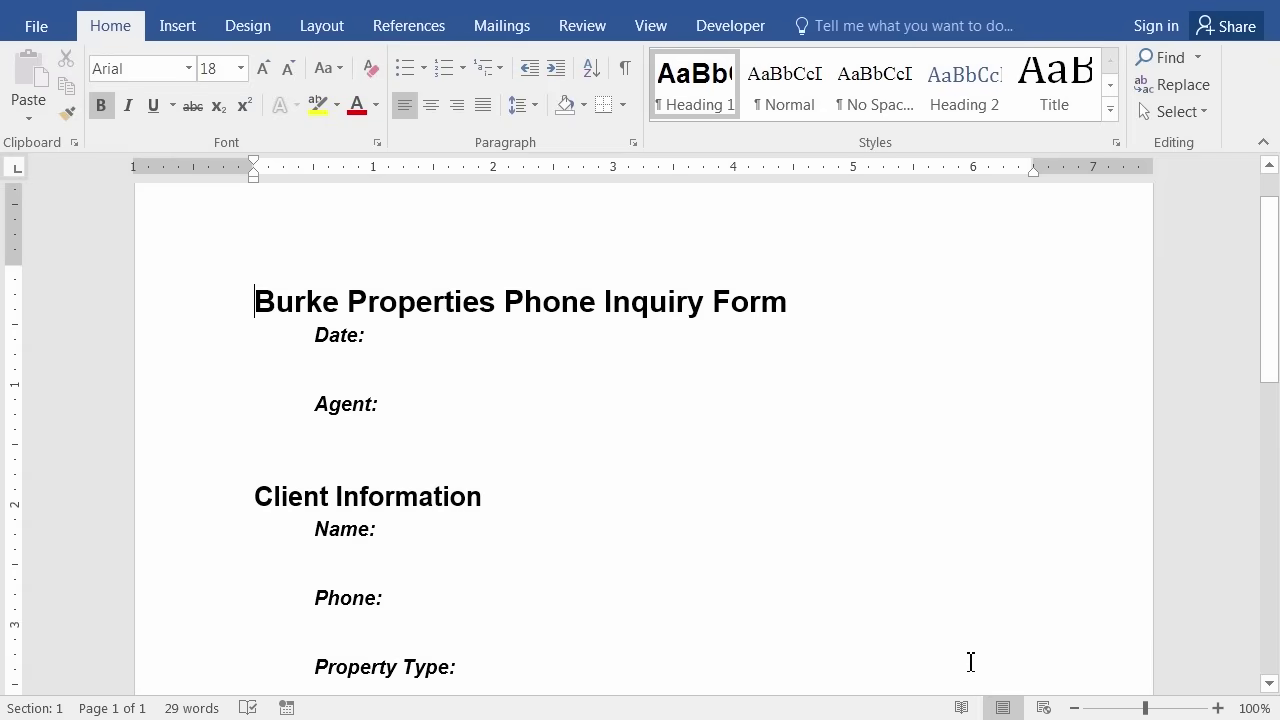
Switch to the Developer tab, then reopen and close the ribbon customization settings unchanged.
click(737, 38)
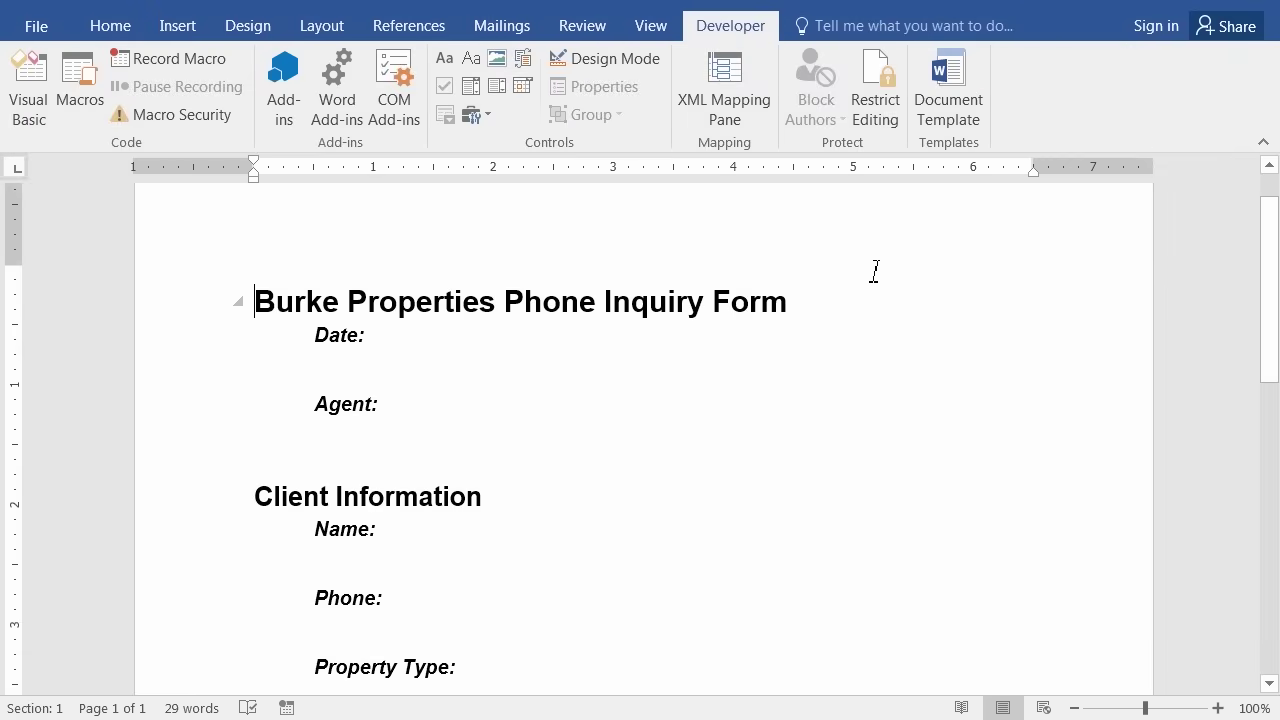
right_click(581, 82)
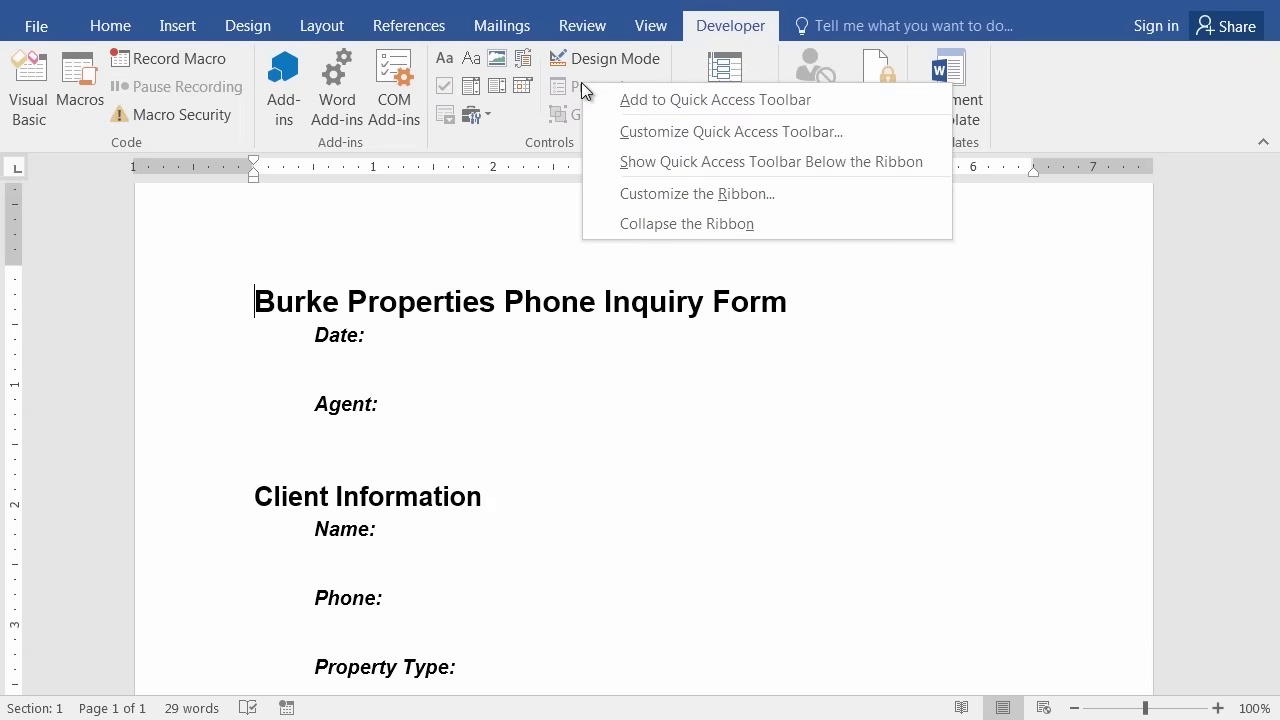
click(646, 194)
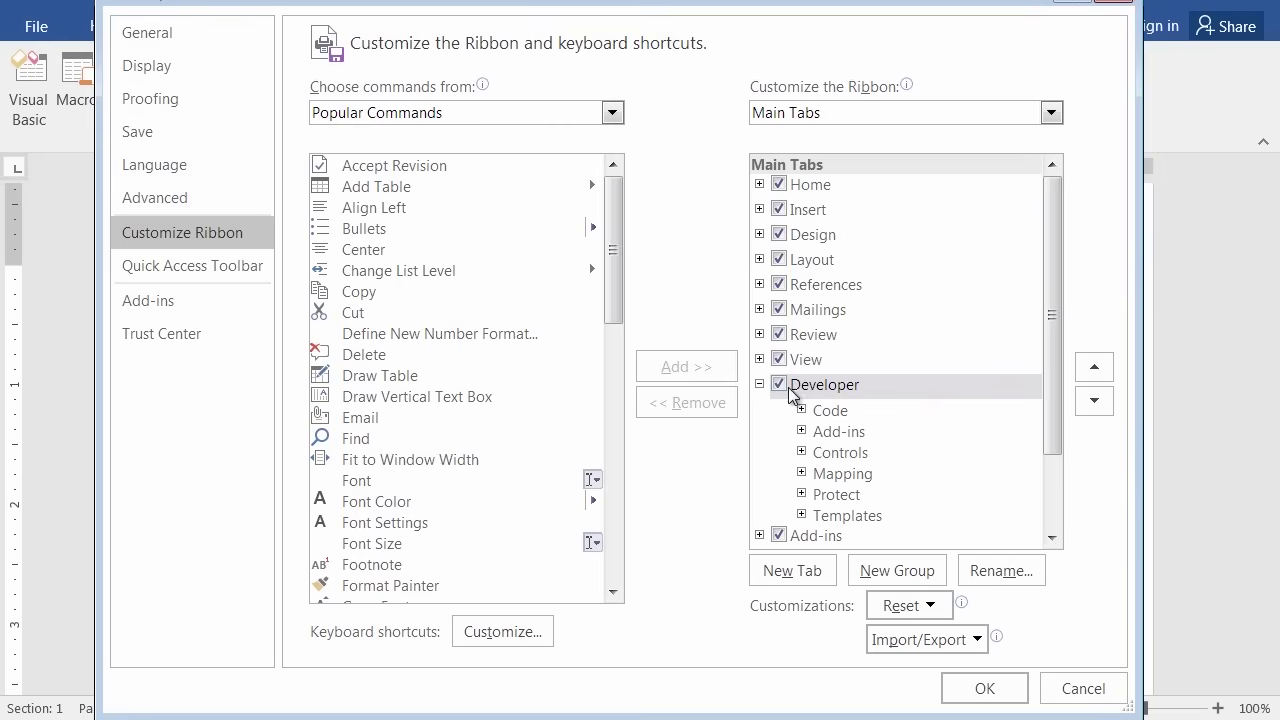
click(984, 688)
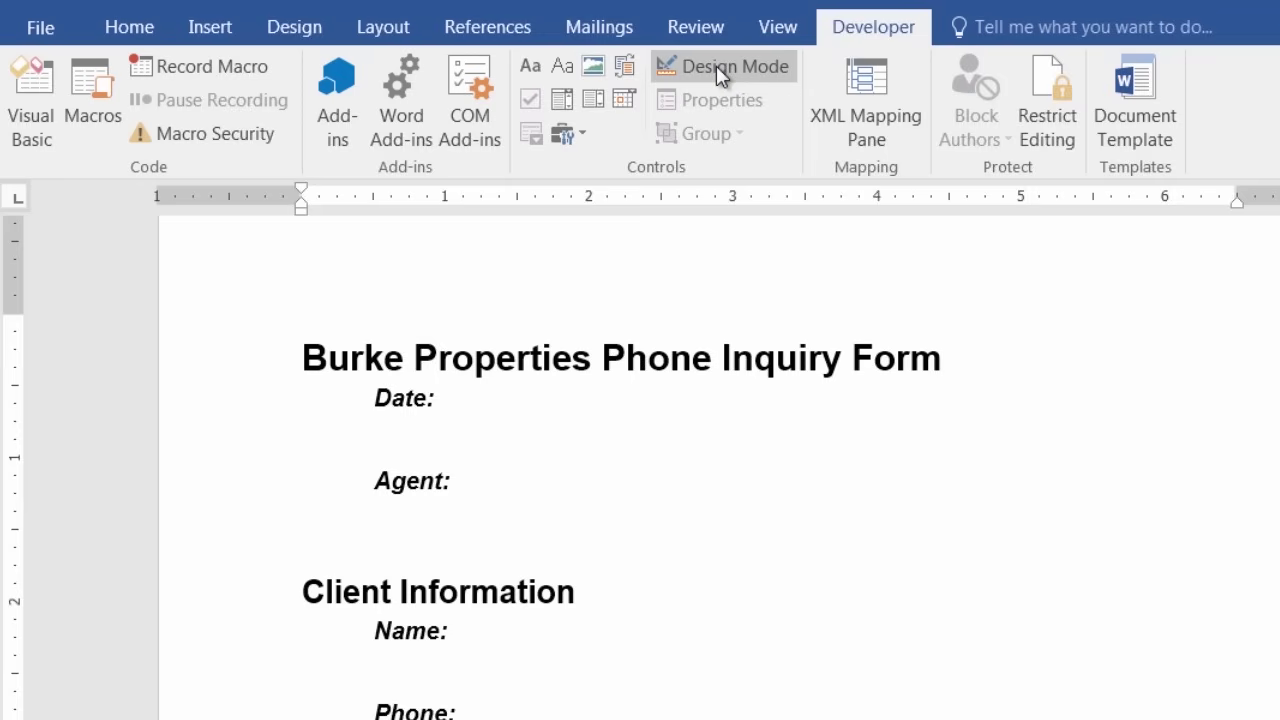
Switch on Design Mode and place the cursor at the end of the Date: line.
click(712, 60)
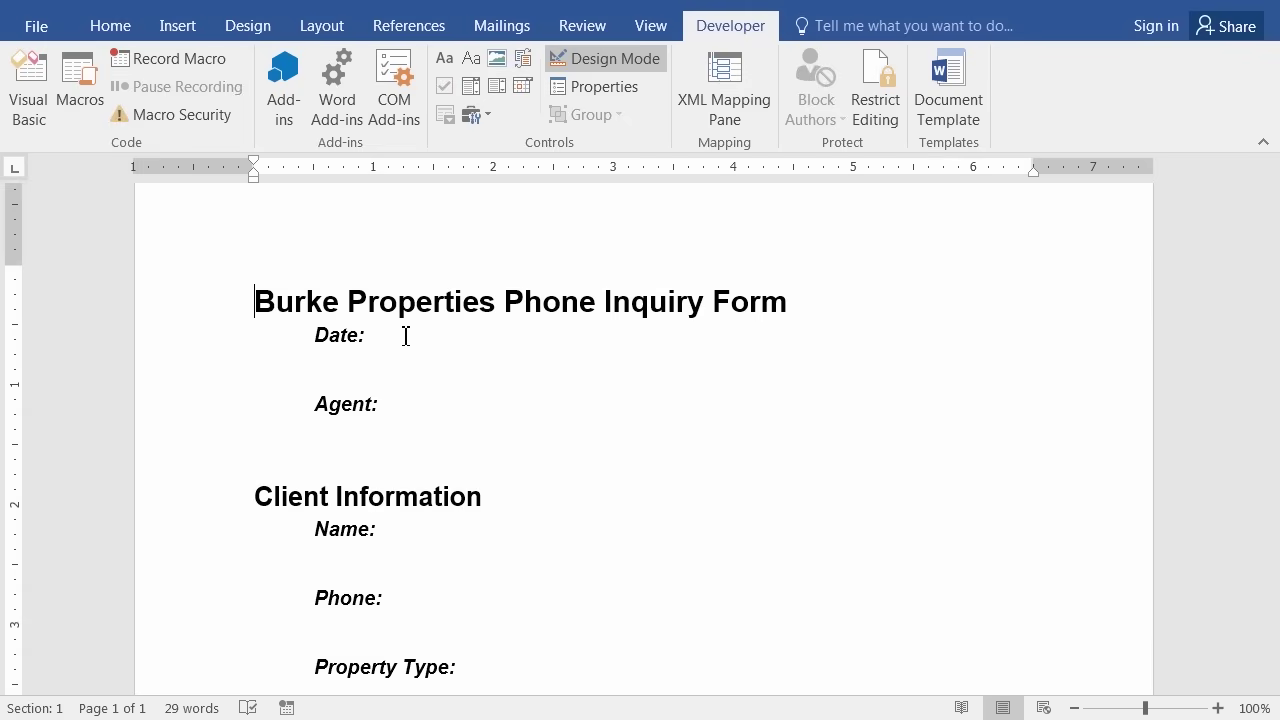
click(397, 341)
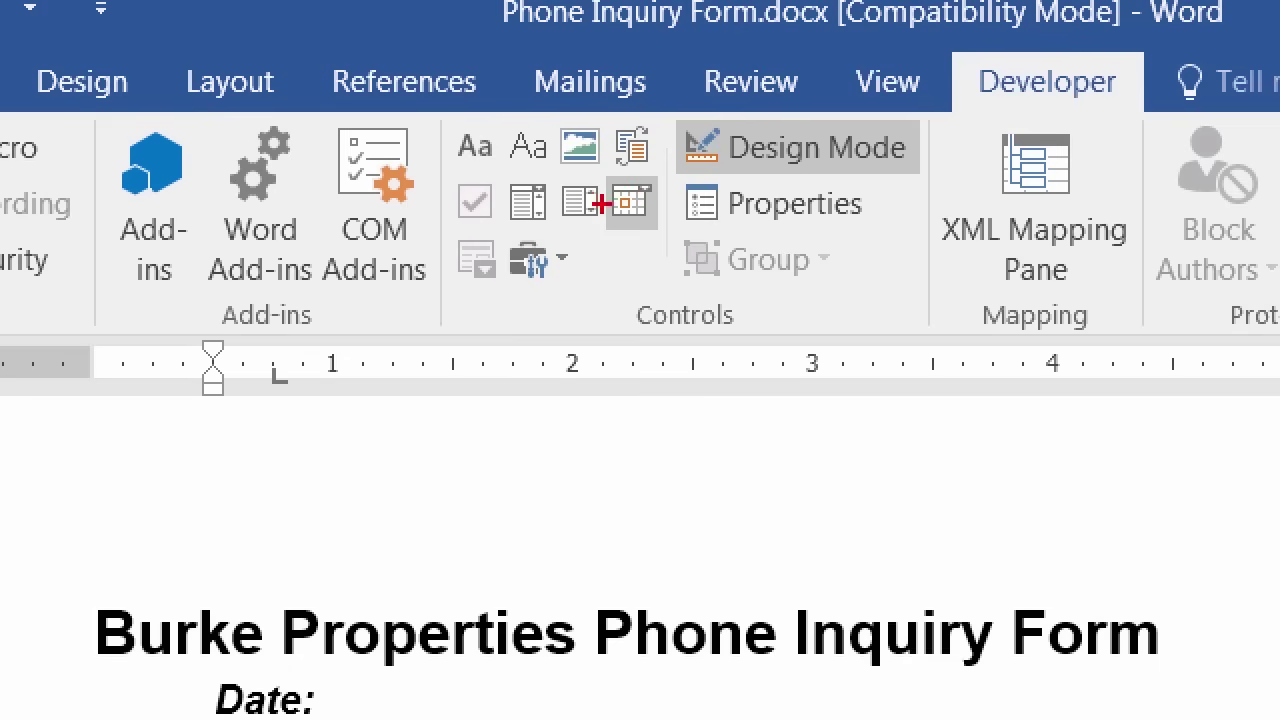
mouse_move(632, 172)
mouse_down()
mouse_move(596, 188)
mouse_move(637, 245)
mouse_move(683, 172)
mouse_move(612, 177)
mouse_up()
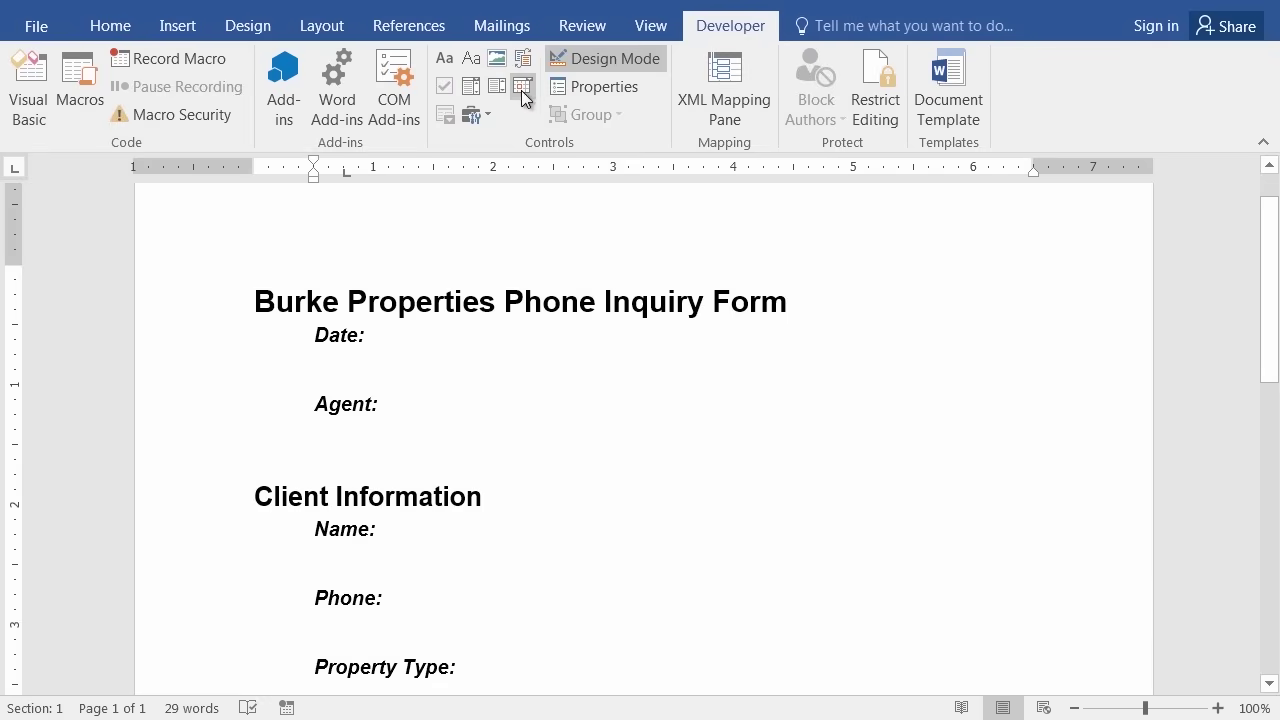
Insert a Date Picker content control after 'Date:', then place the cursor after 'Agent:'.
click(521, 88)
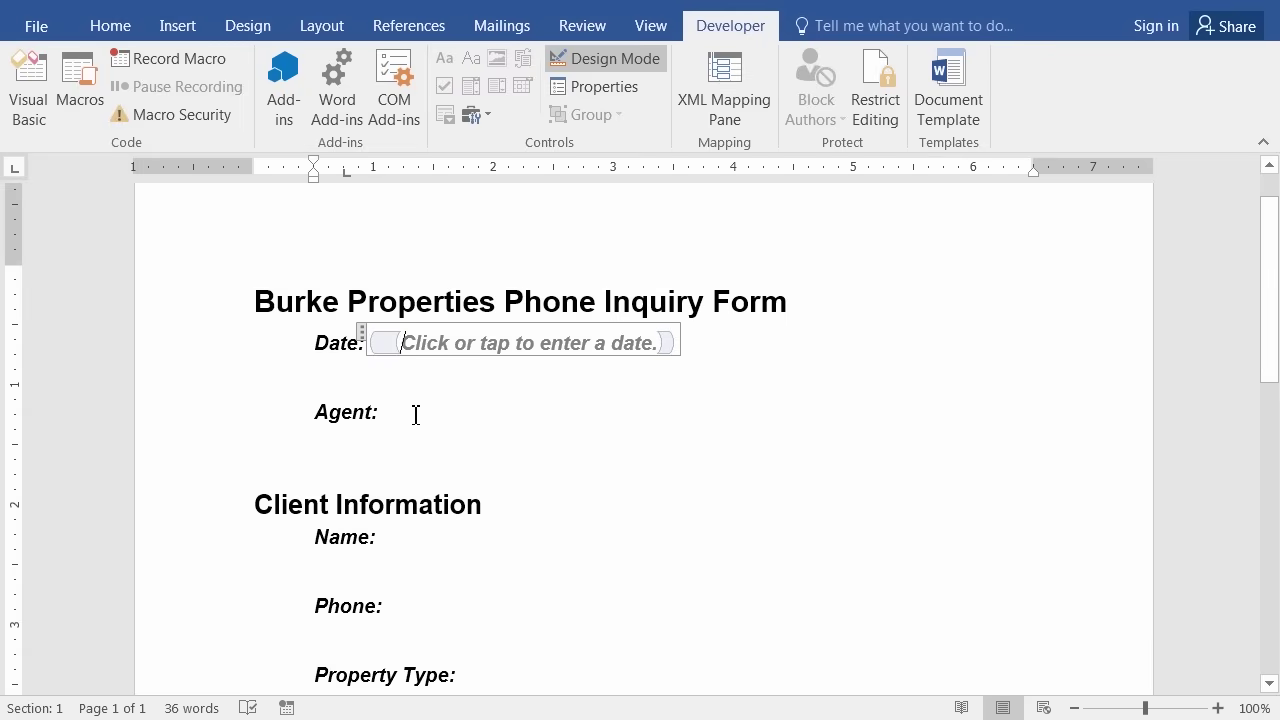
click(377, 339)
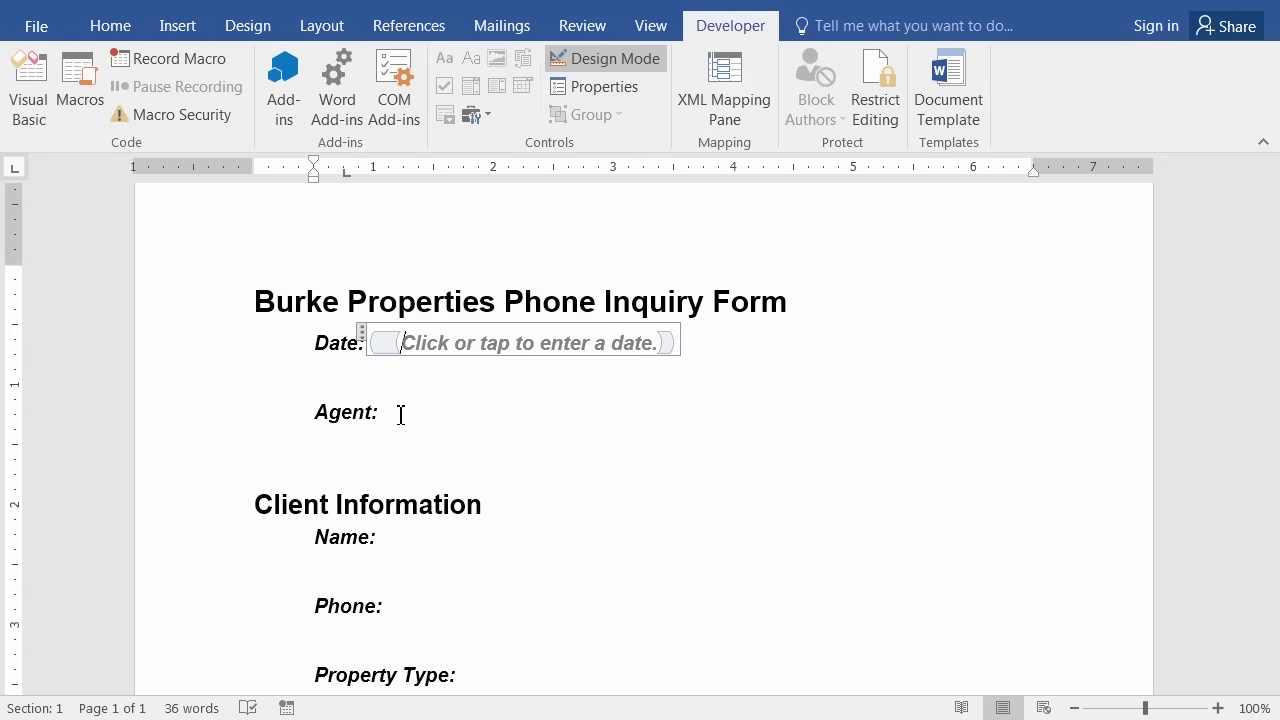
click(400, 414)
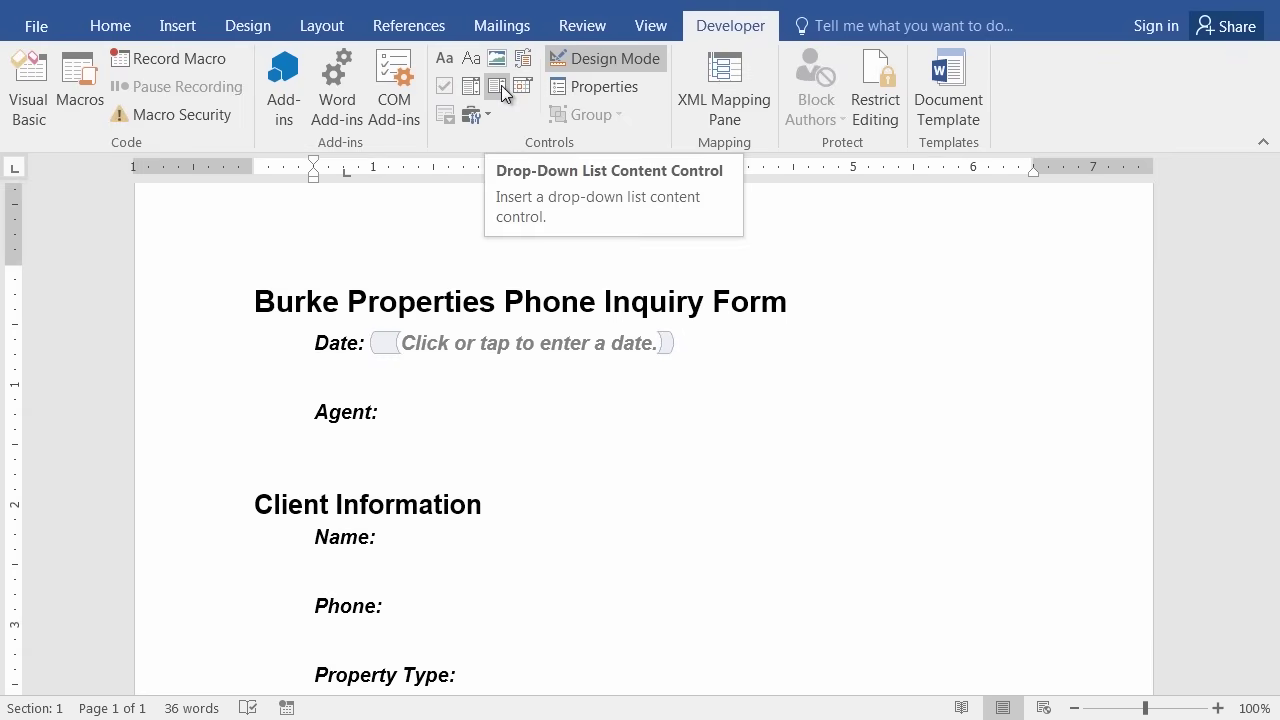
Insert a Drop-Down List content control after 'Agent:'.
click(501, 85)
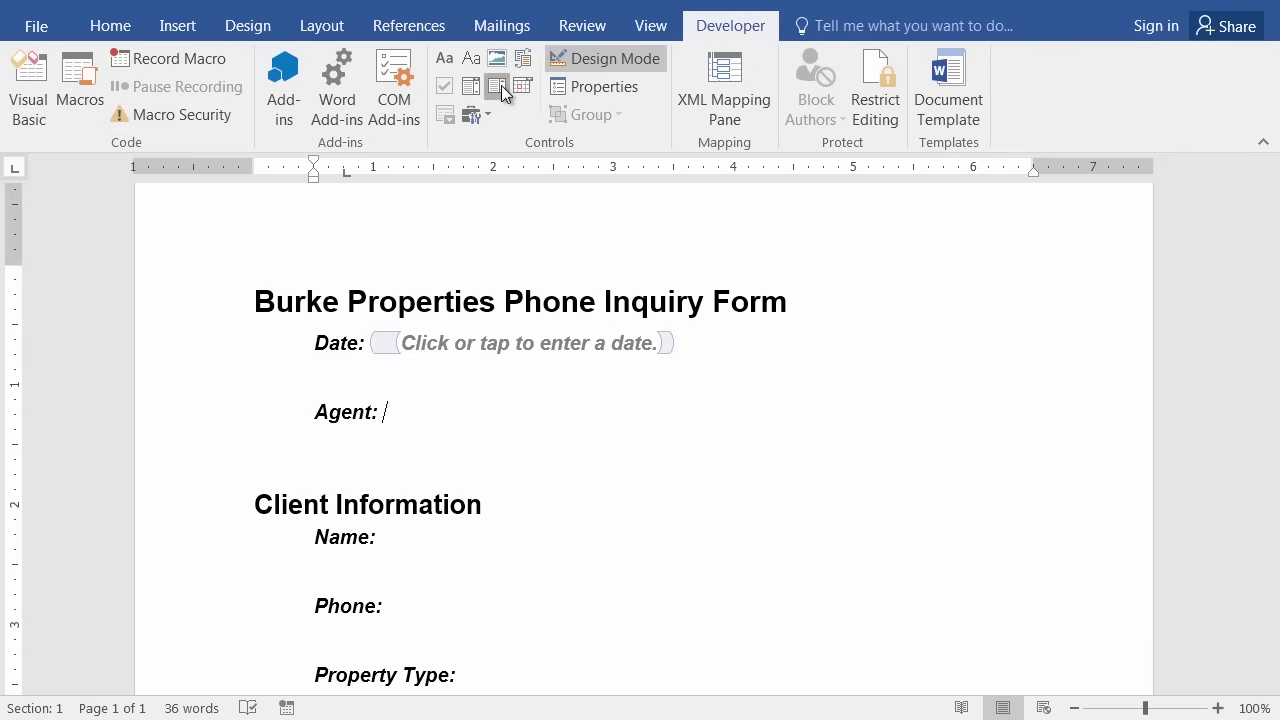
click(501, 85)
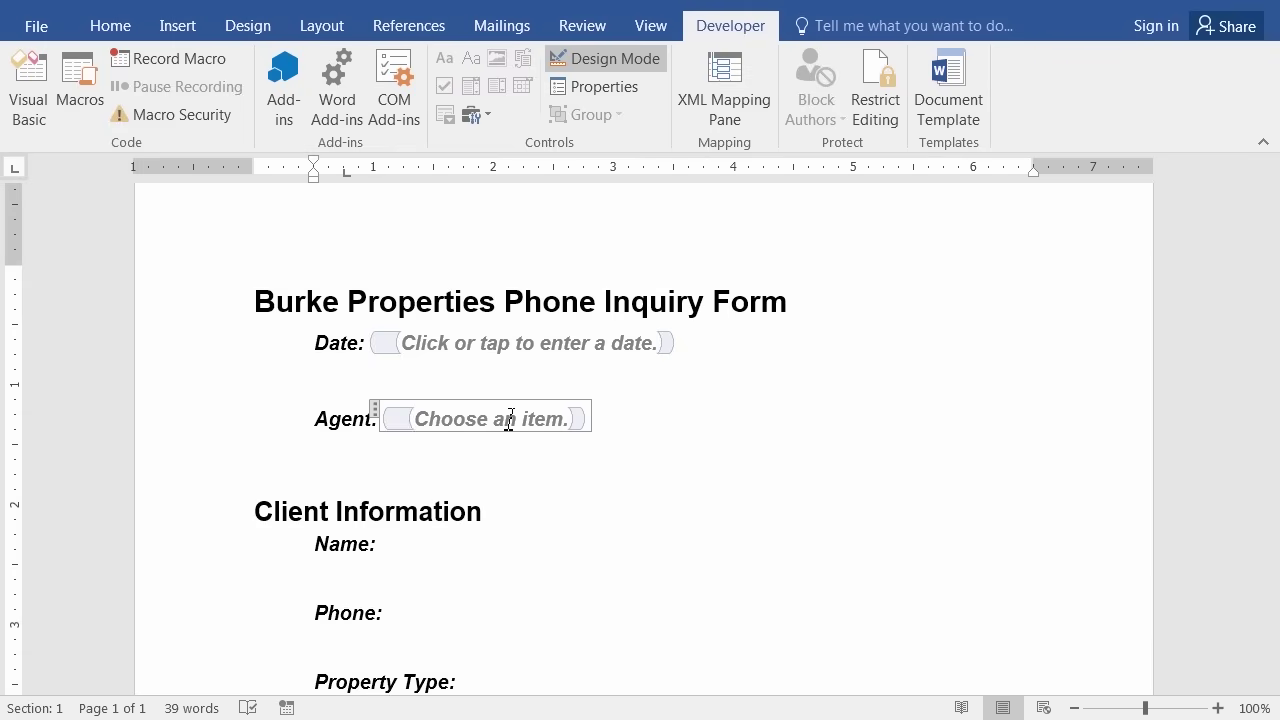
Open the Agent drop-down's Properties and check 'Content control cannot be deleted'.
right_click(584, 427)
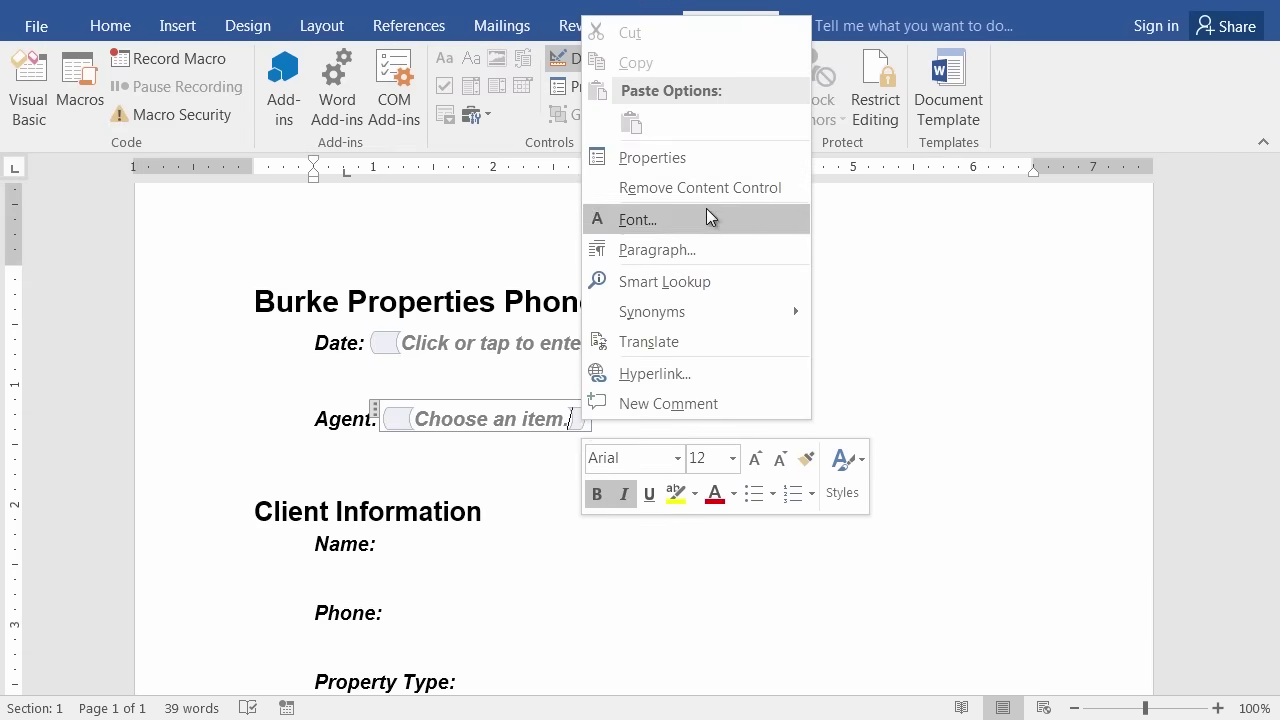
click(664, 157)
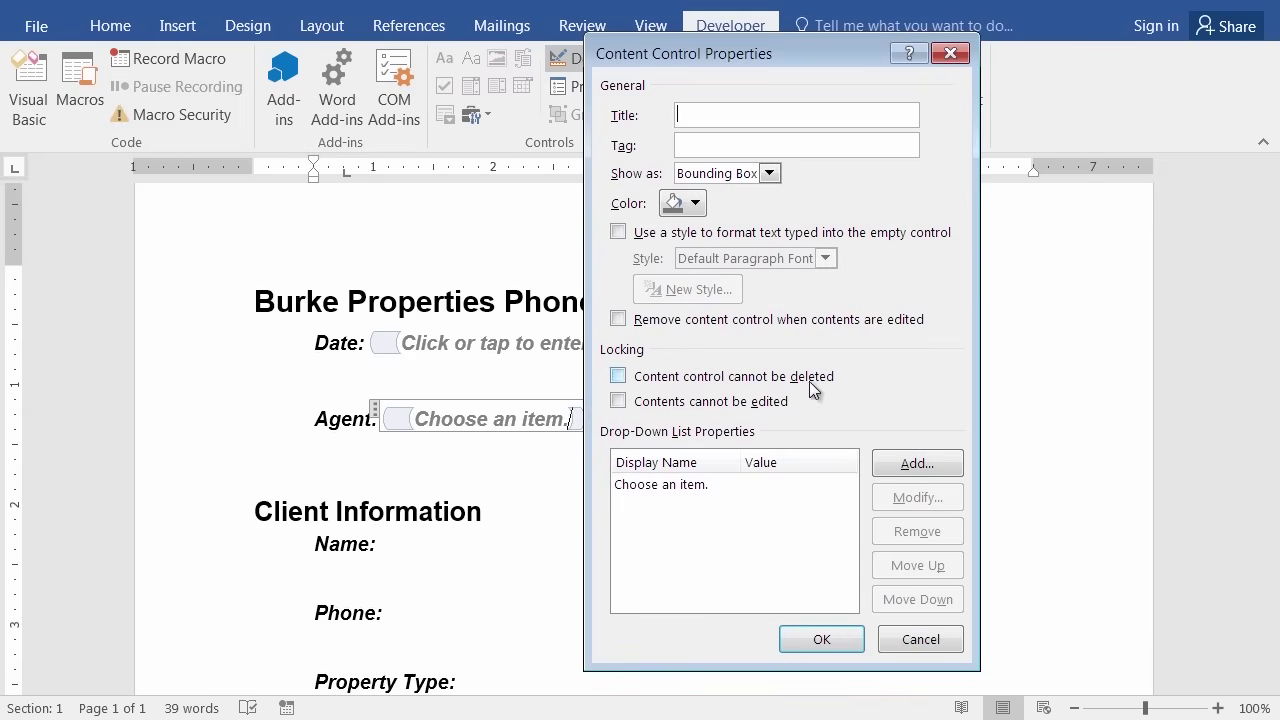
click(618, 377)
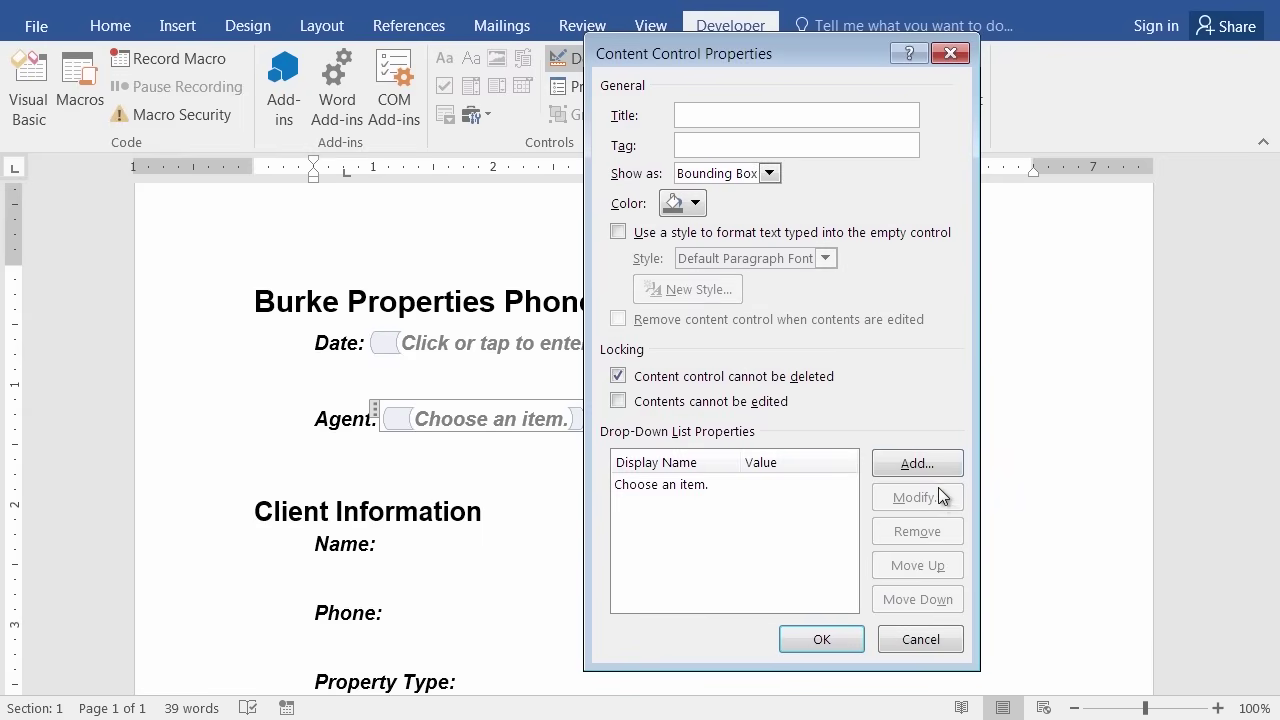
Add the first two agent names as choices in the Agent drop-down list.
click(919, 462)
click(912, 466)
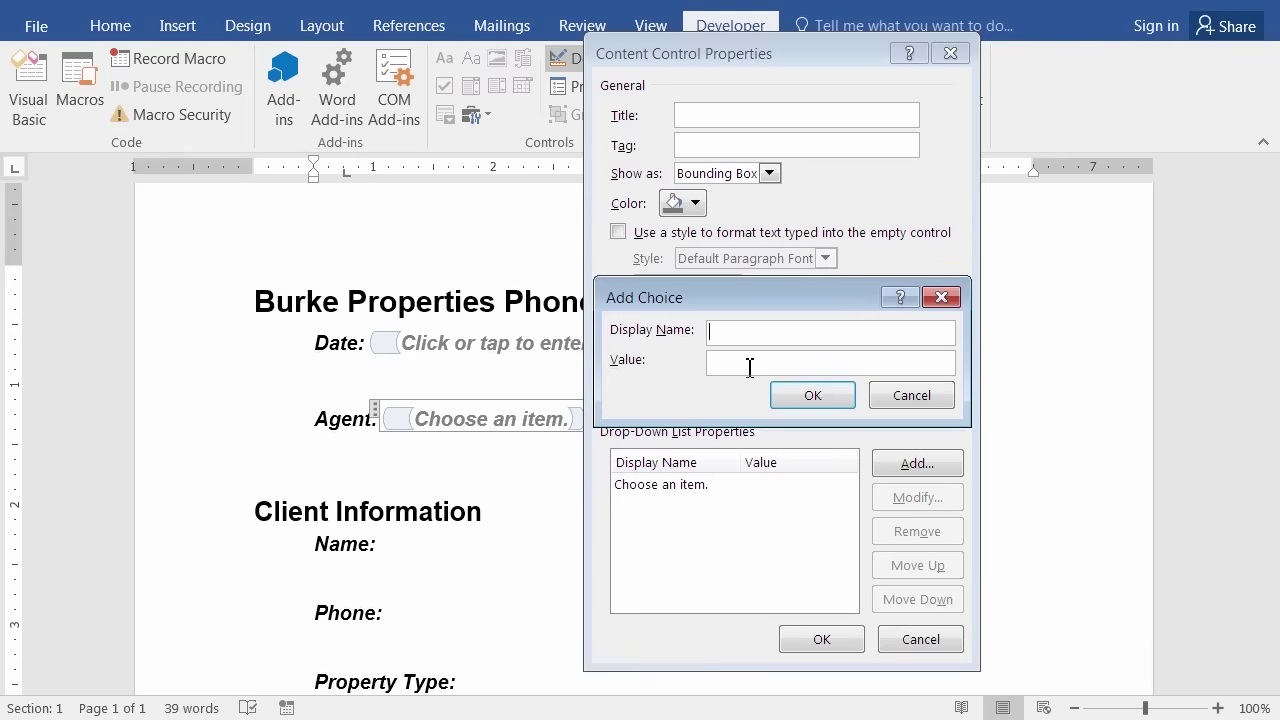
text(Dizzy Gillespie)
click(813, 396)
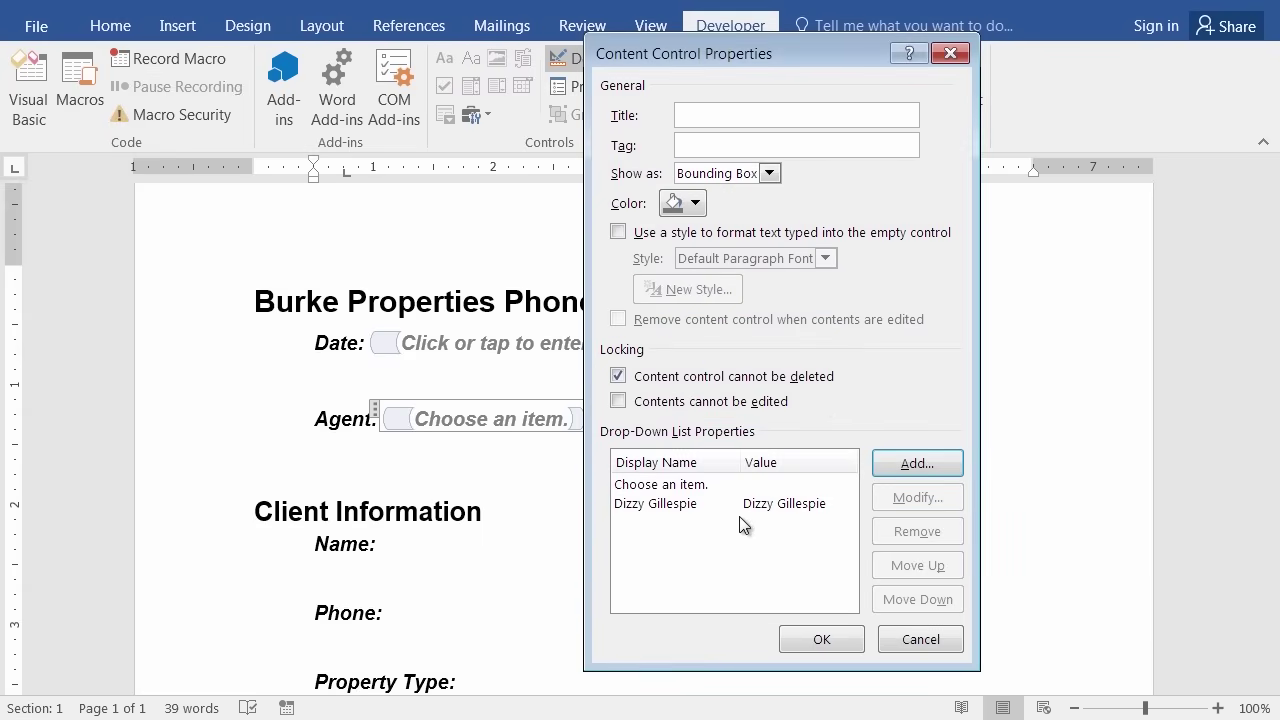
click(915, 467)
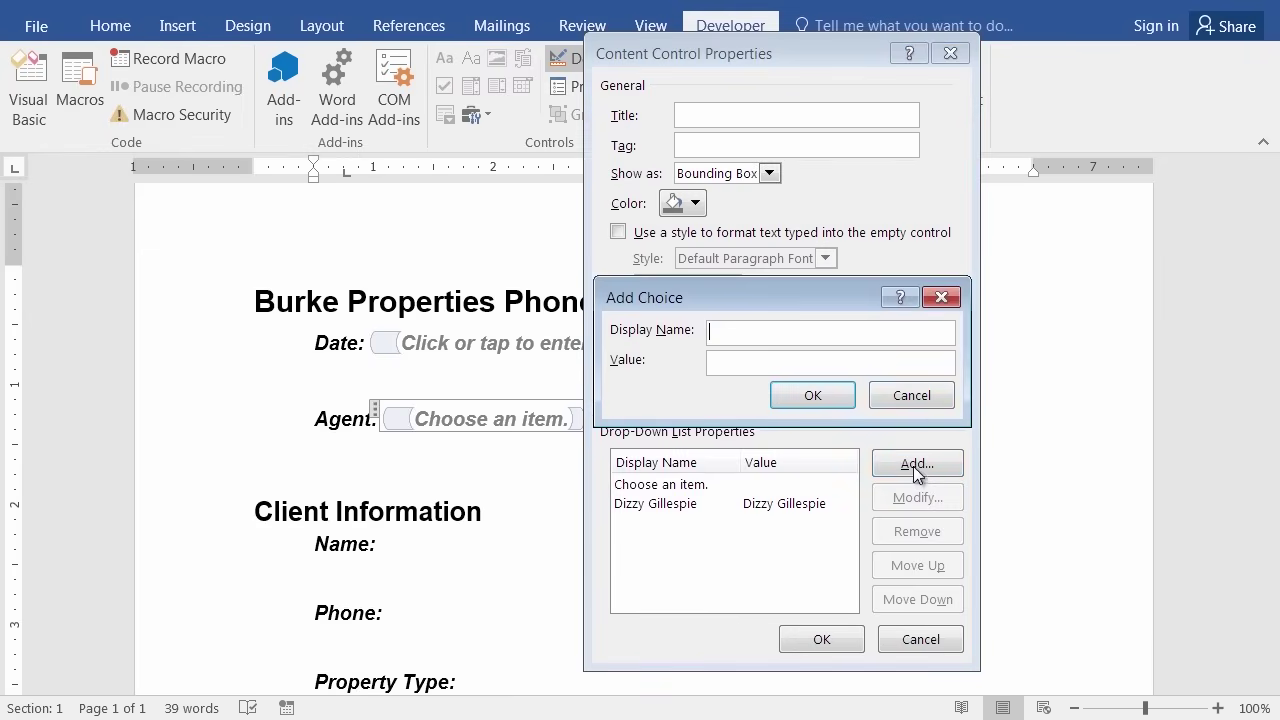
text(Charlie Parker)
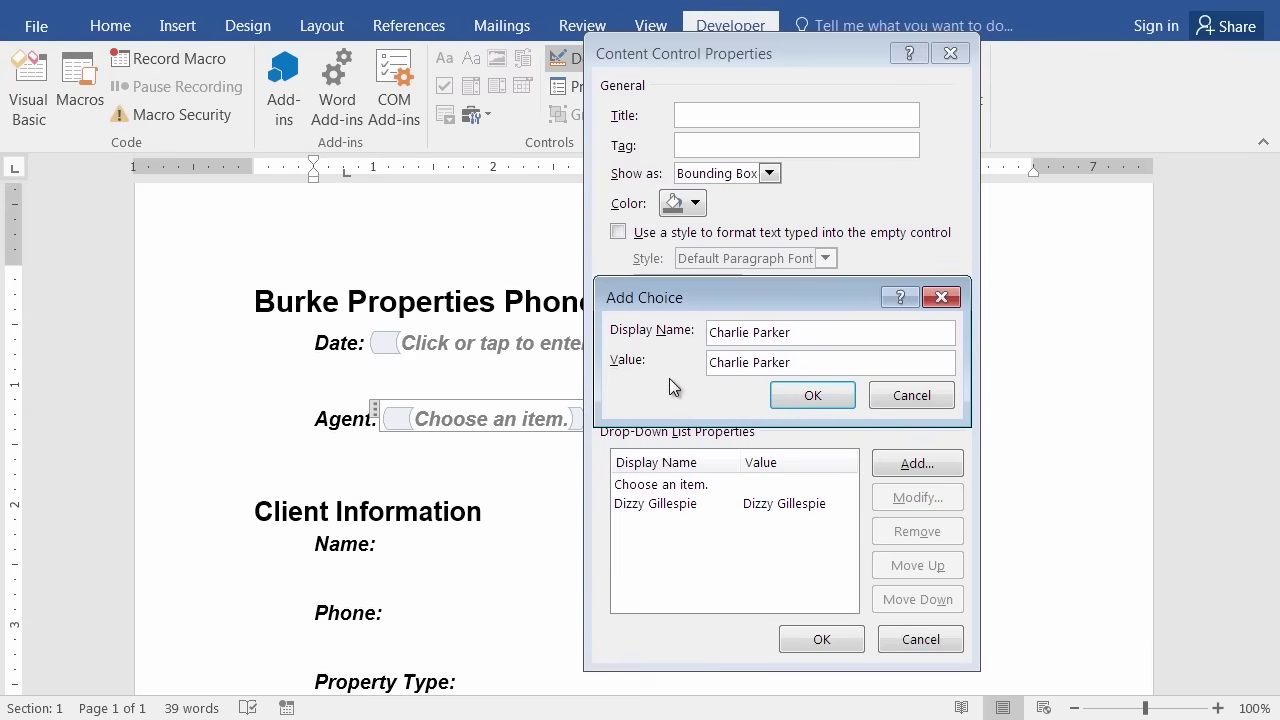
key(Return)
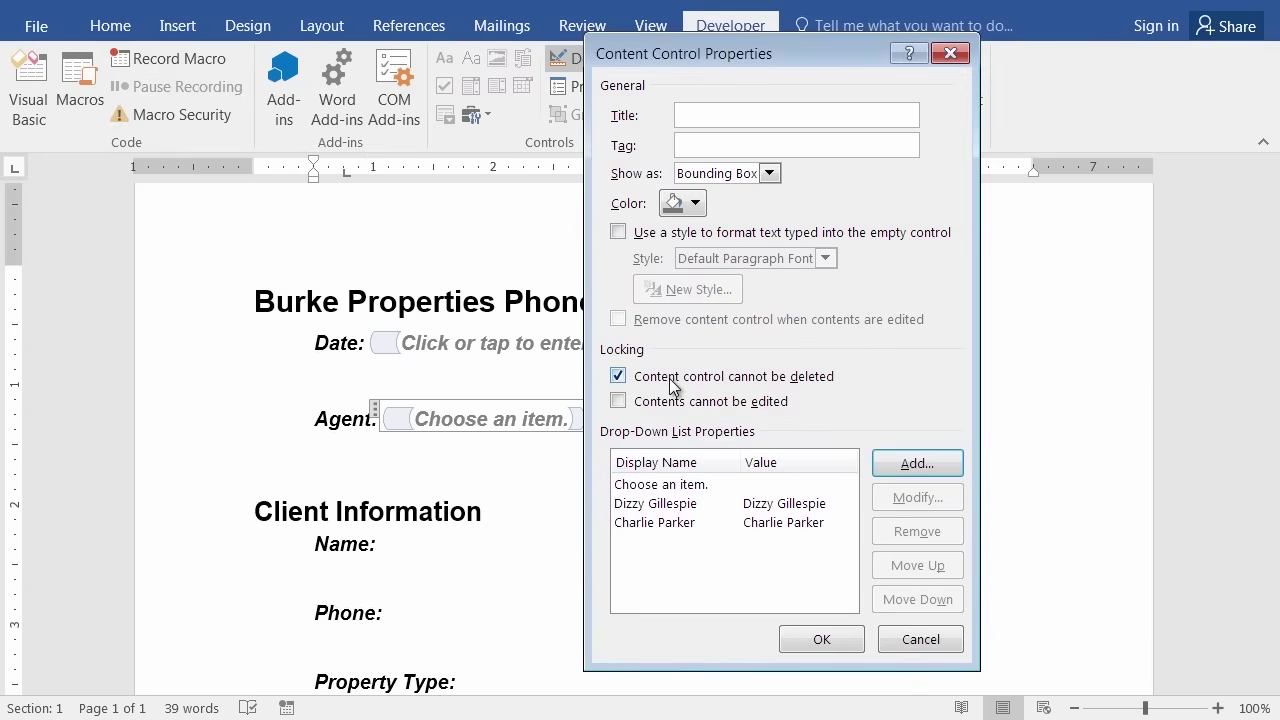
Add a third agent name as a choice, then cancel an extra Add entry.
click(910, 470)
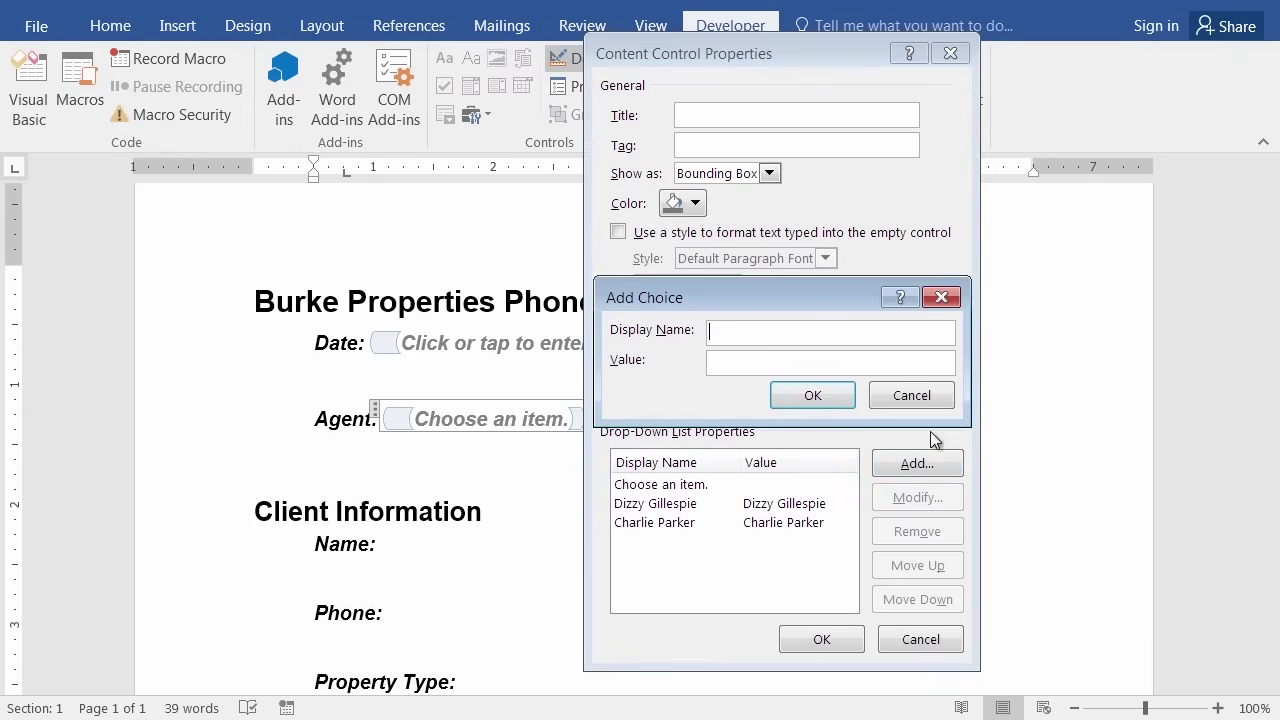
text(JJ Johnson)
click(813, 396)
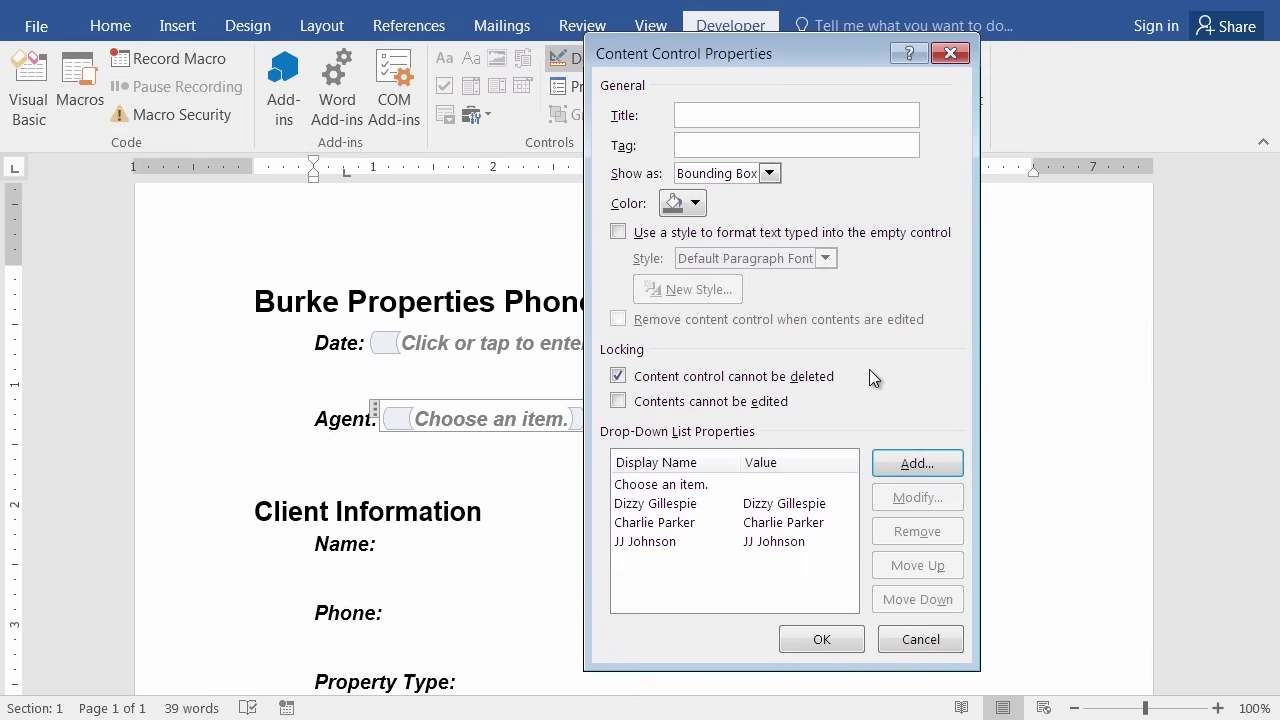
click(921, 465)
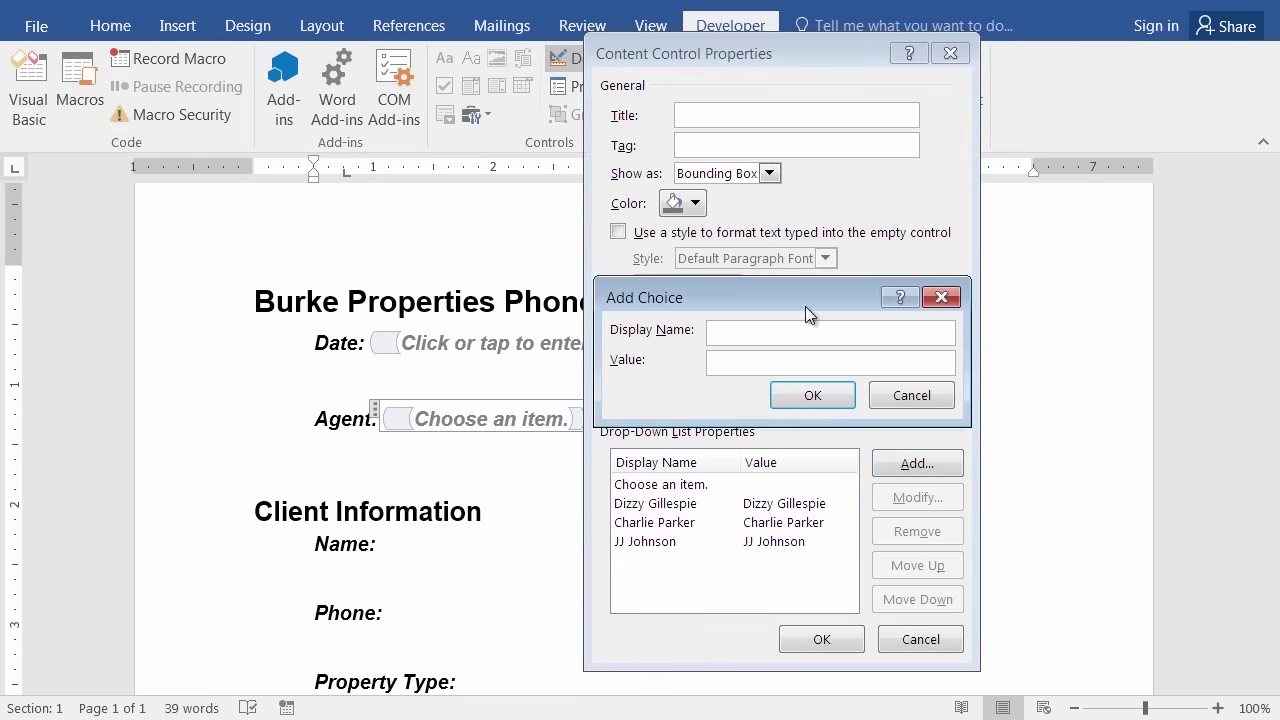
click(902, 395)
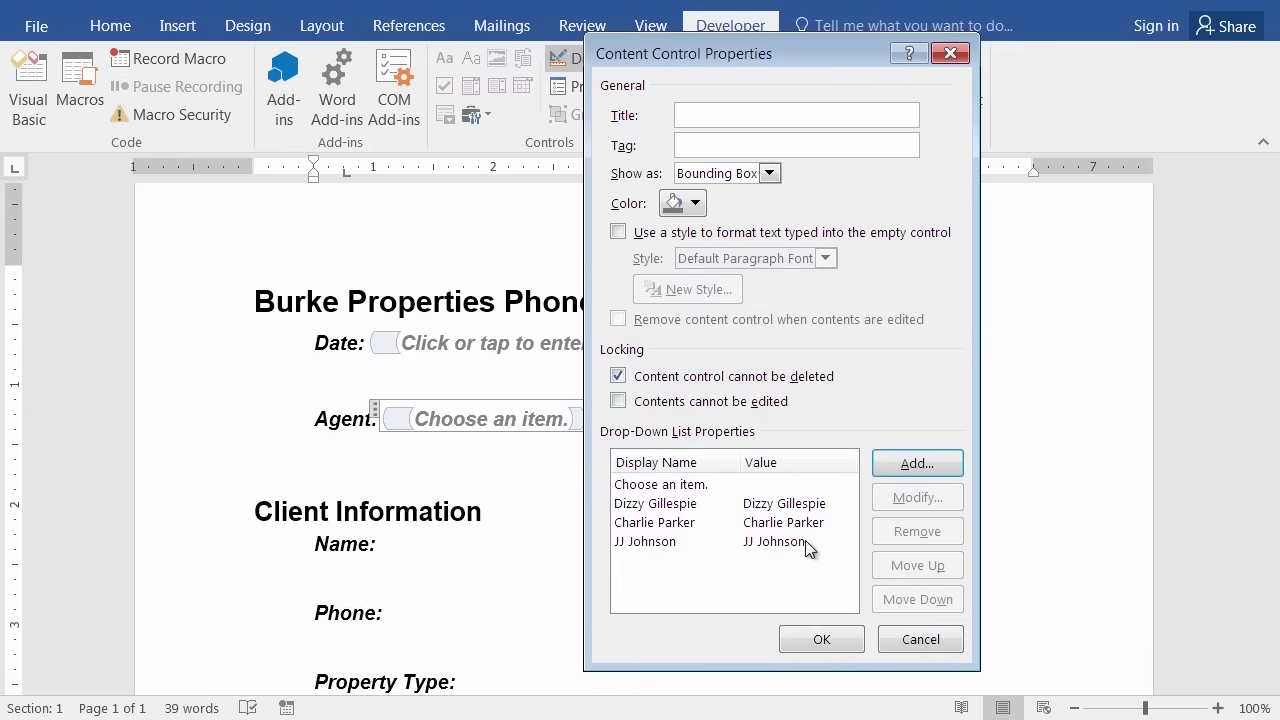
Apply the Agent list settings with OK and open the Date control's context menu.
click(812, 641)
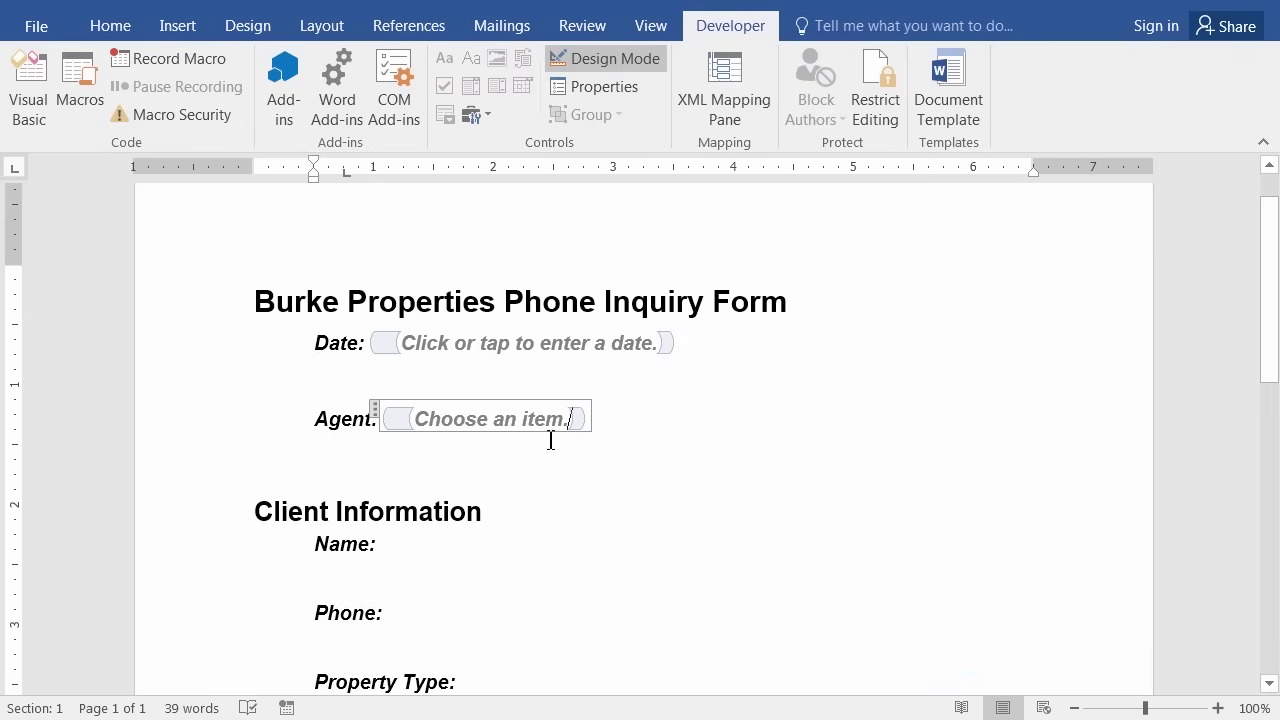
right_click(385, 343)
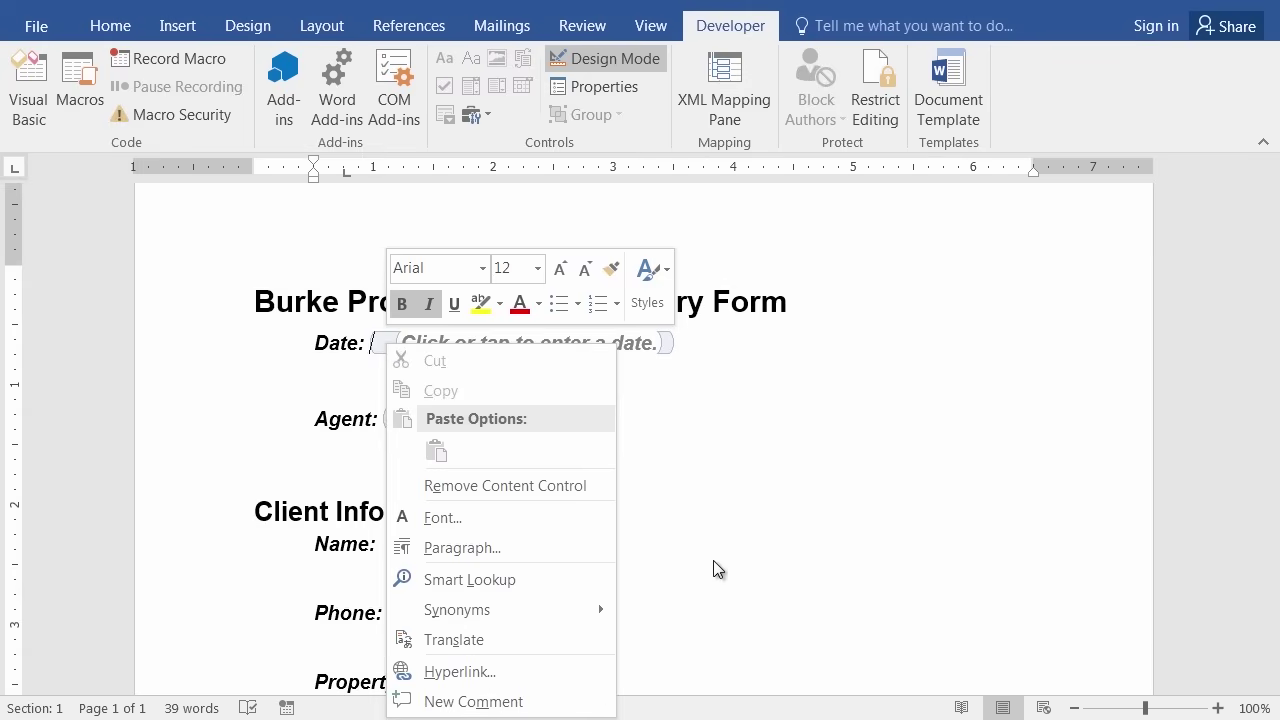
right_click(668, 345)
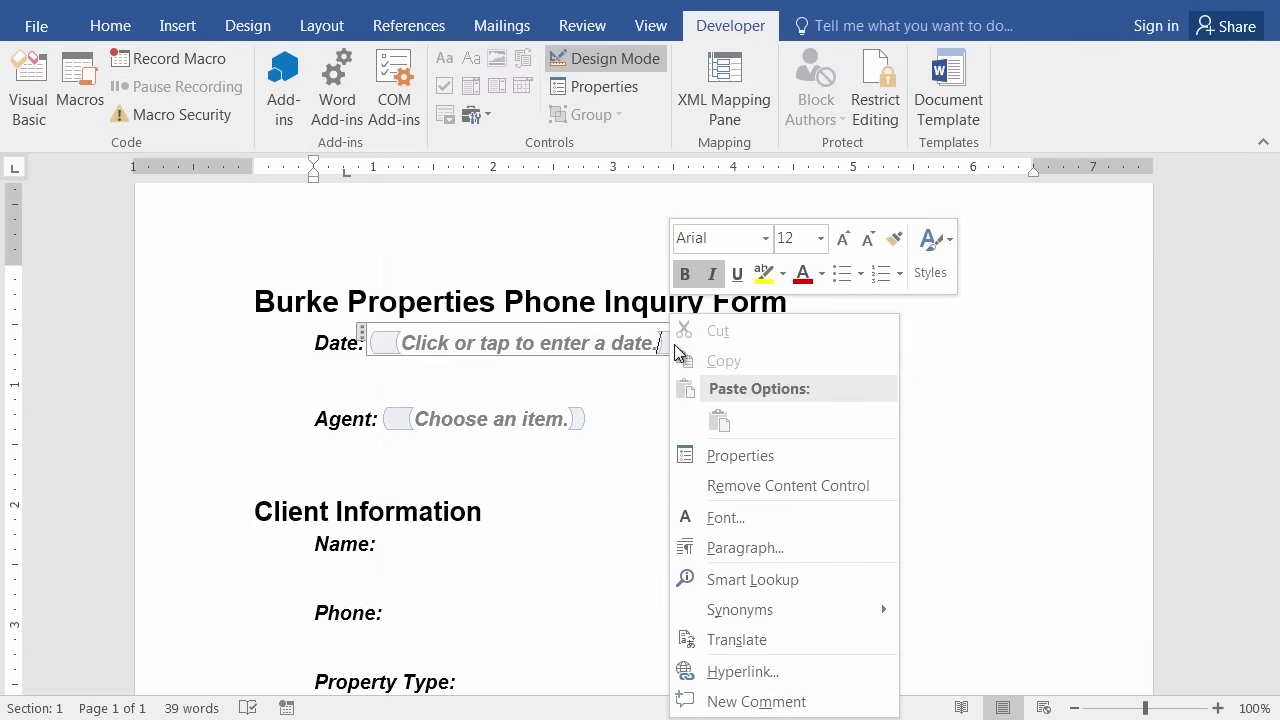
Lock the Date picker control with 'Content control cannot be deleted' in its Properties.
click(730, 458)
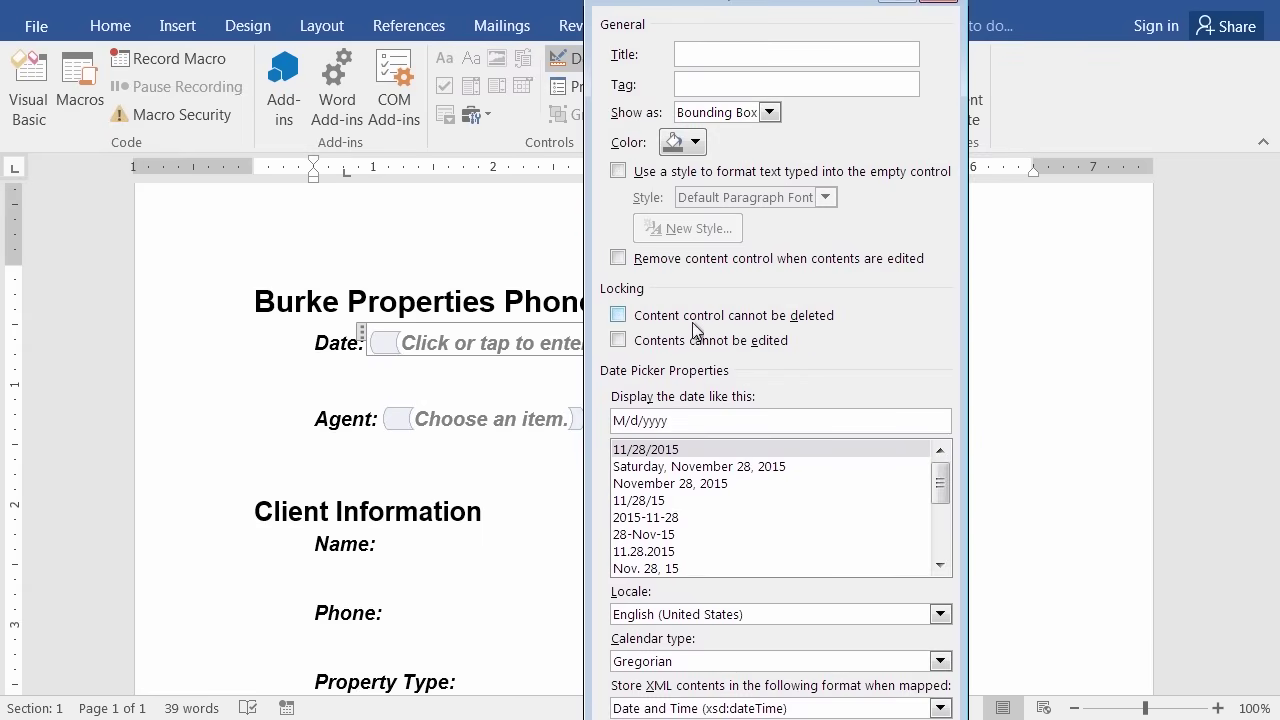
click(619, 316)
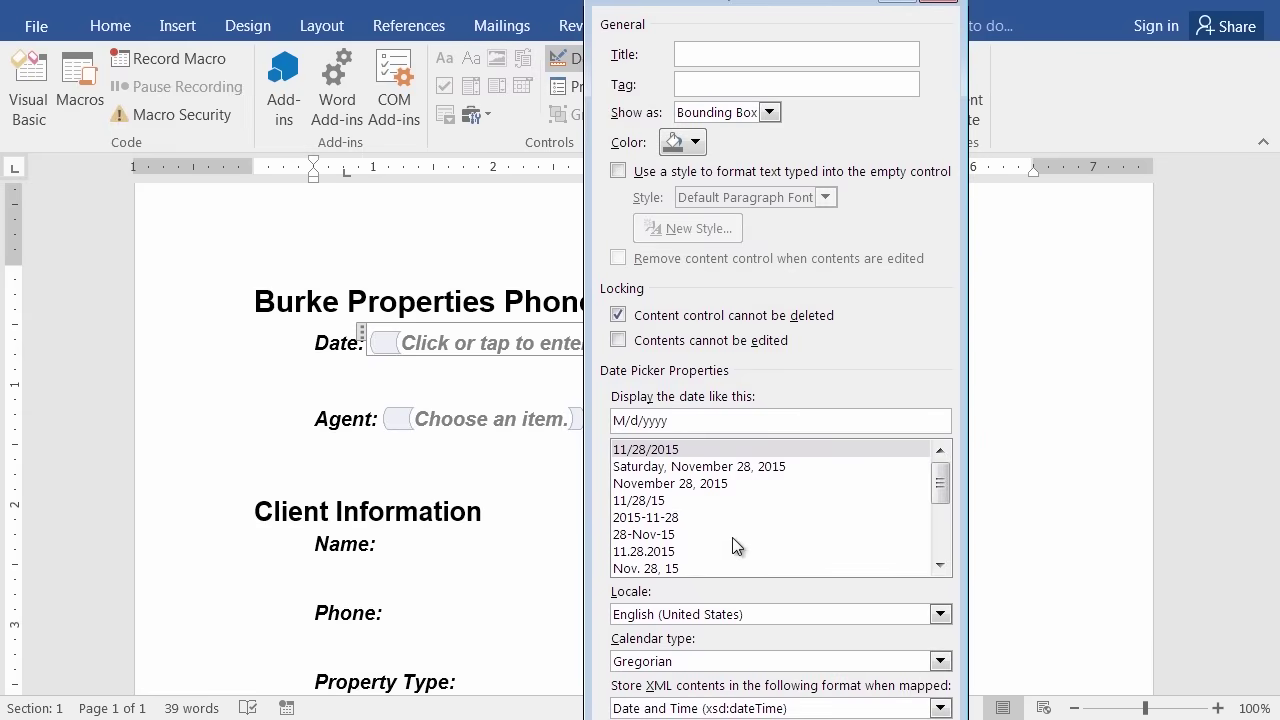
drag(757, 2, 755, 19)
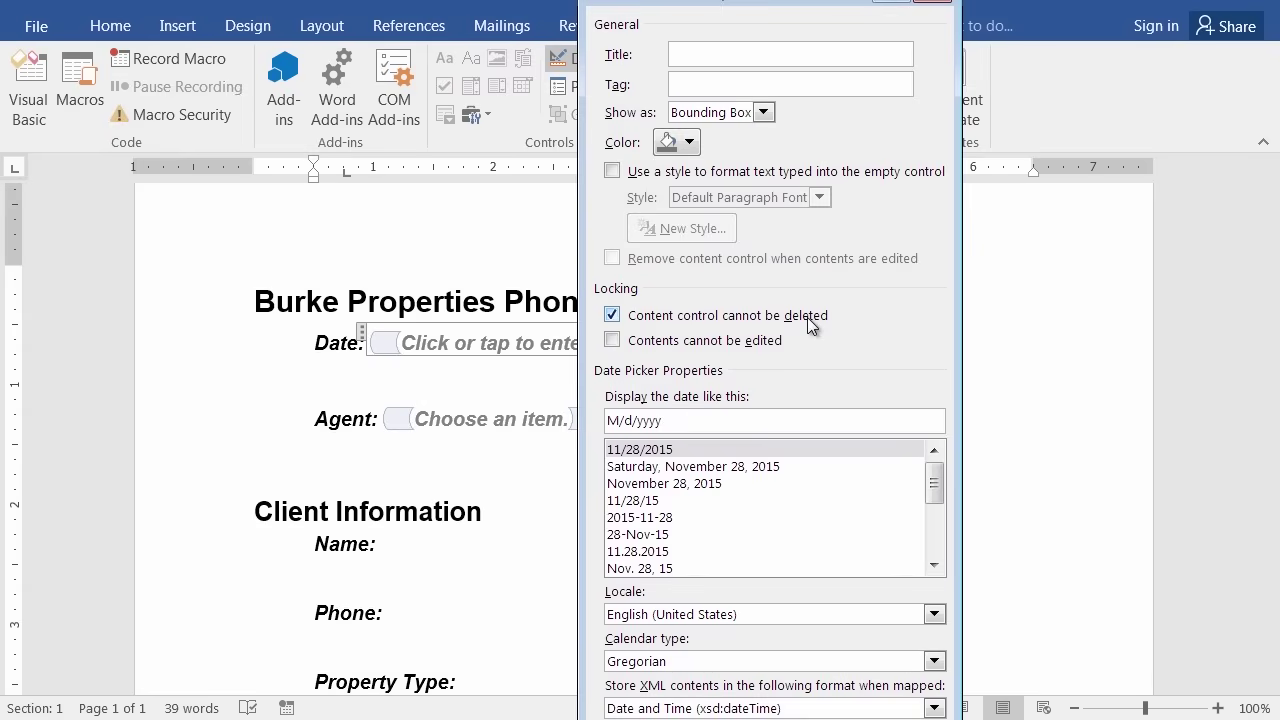
key(Return)
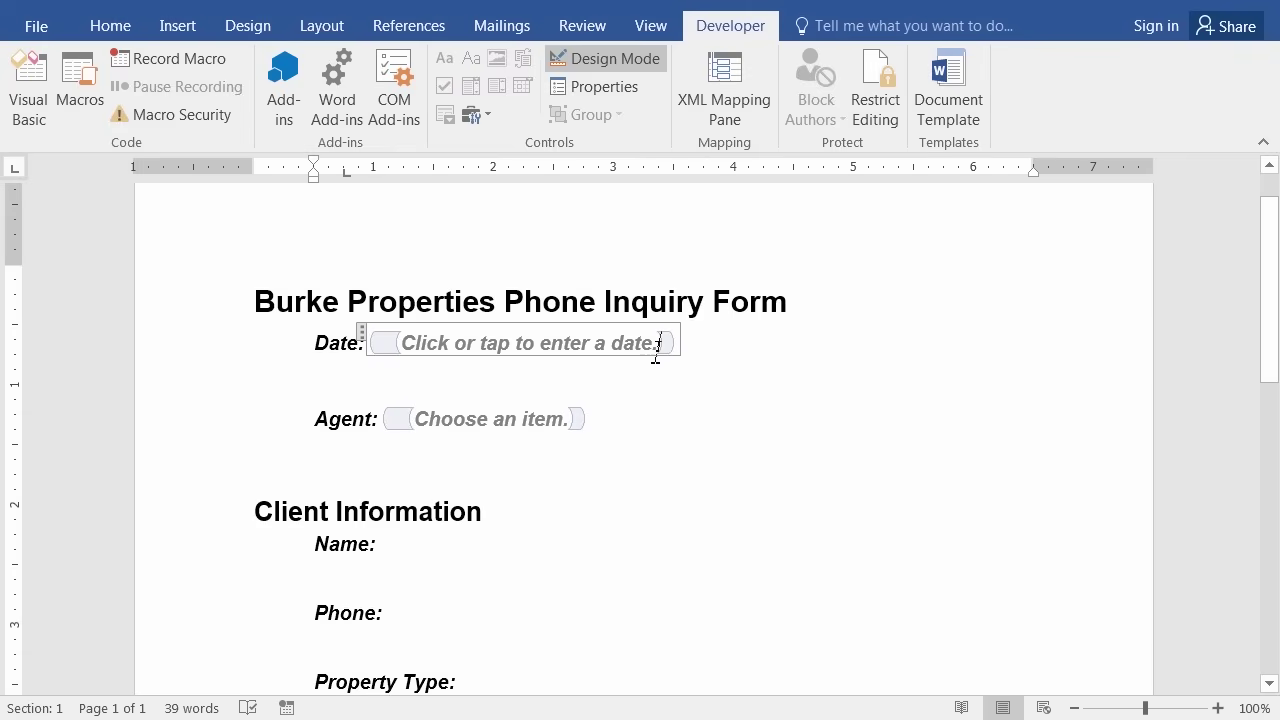
Dismiss the Date control's context menu and scroll down to the Client Information section.
right_click(382, 343)
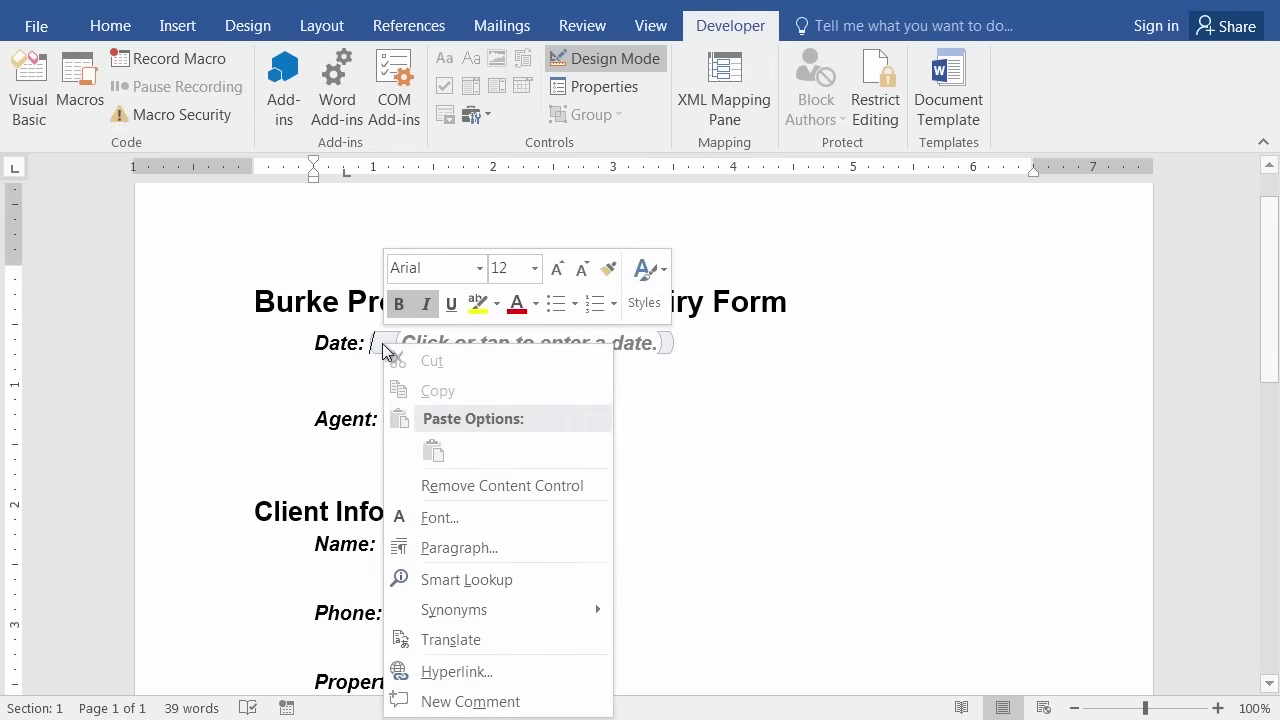
click(682, 495)
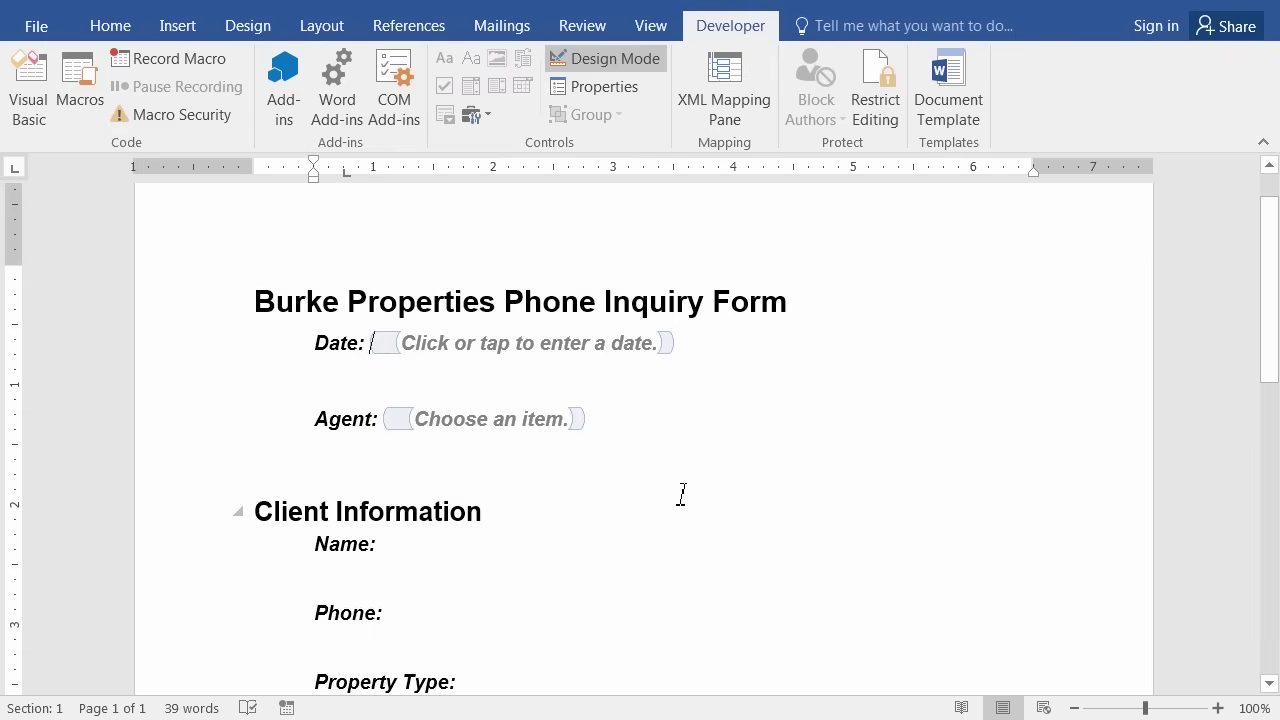
right_click(664, 348)
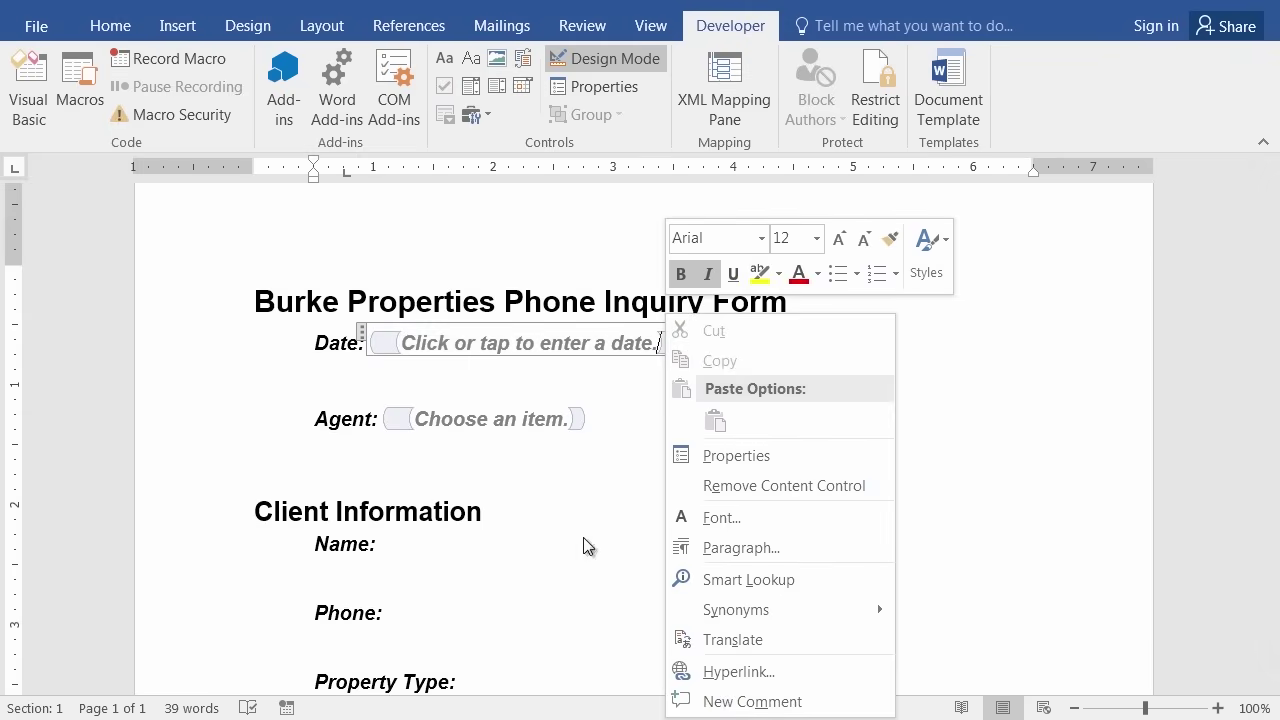
click(631, 400)
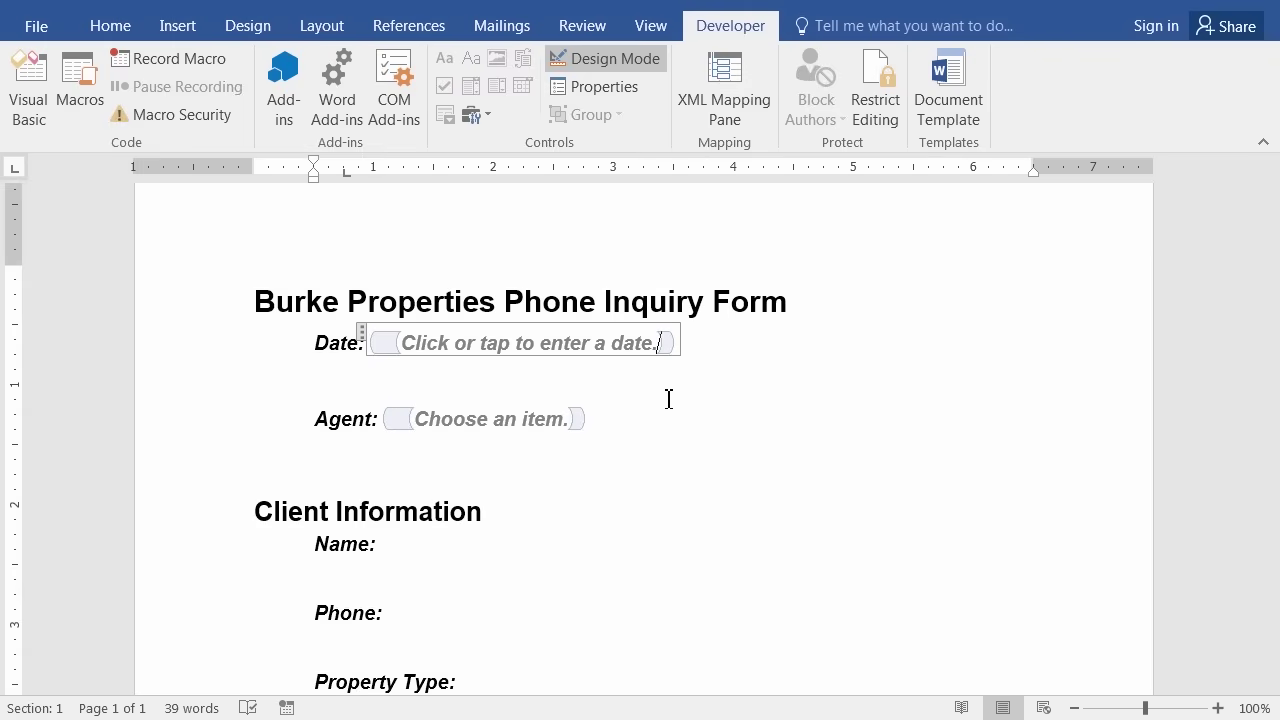
scroll(681, 432, down, 3)
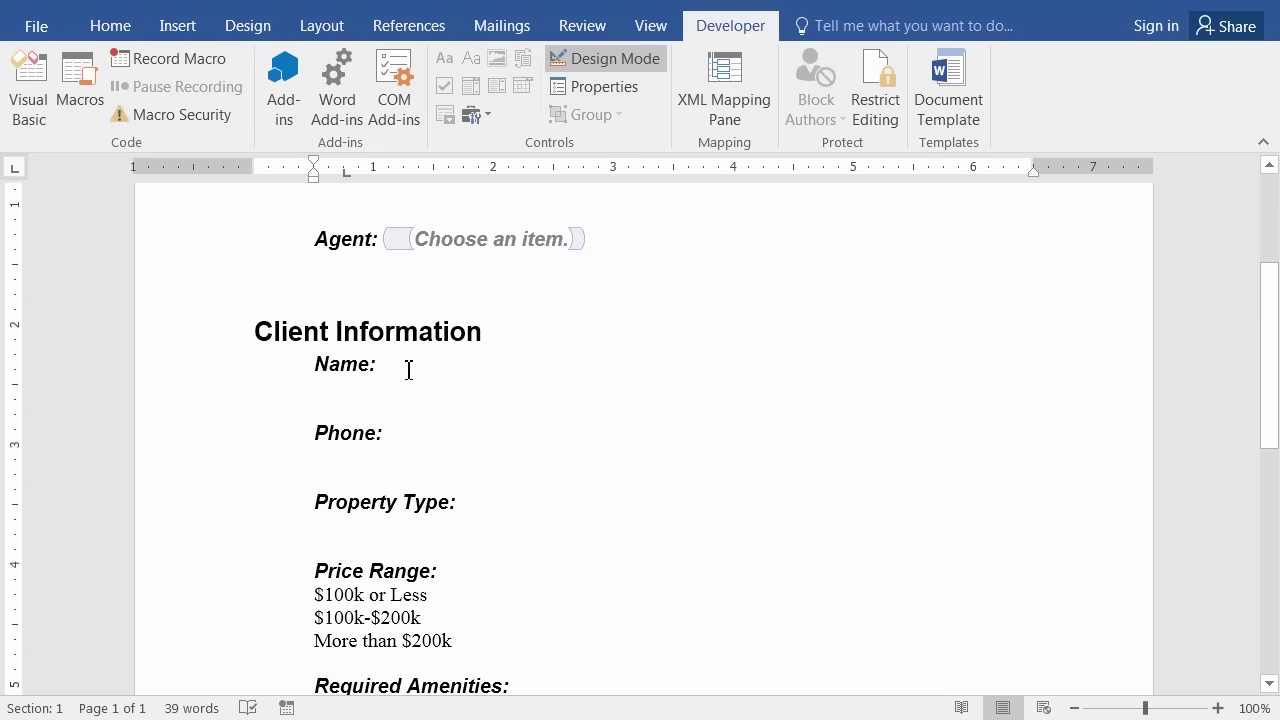
Insert a Plain Text control after 'Name:' and check 'Content control cannot be deleted' in its Properties.
click(408, 370)
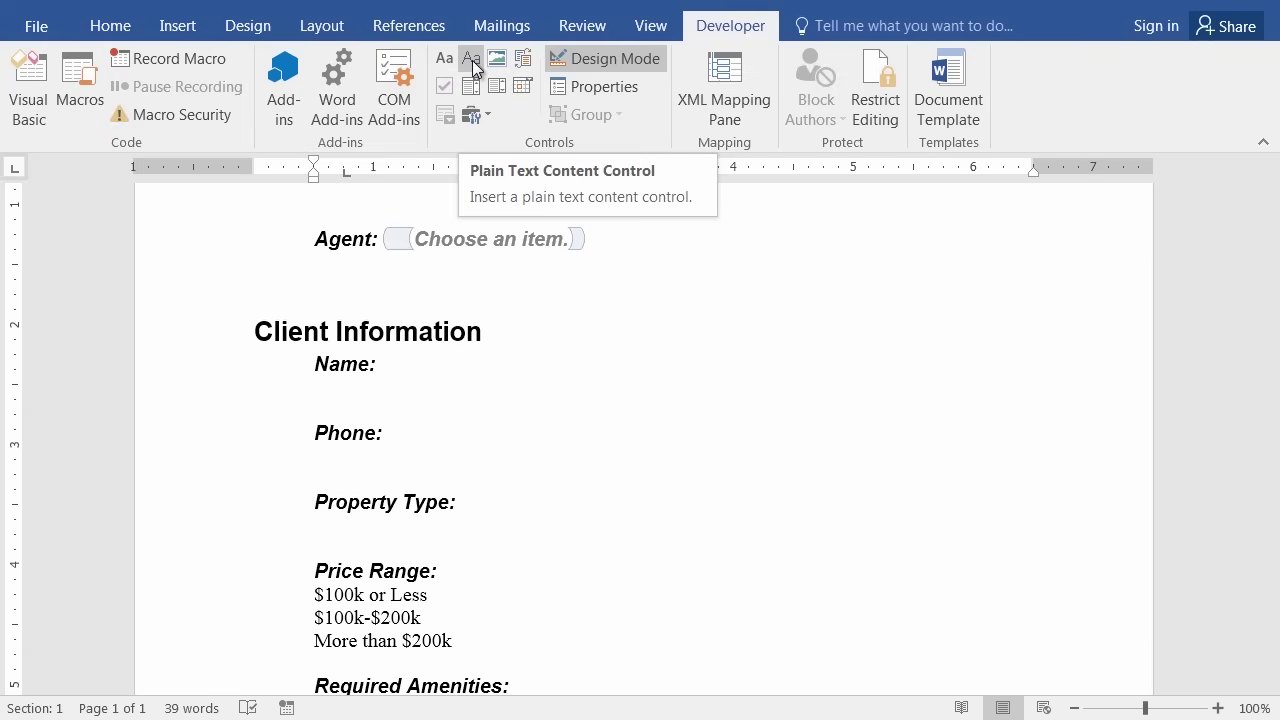
click(474, 68)
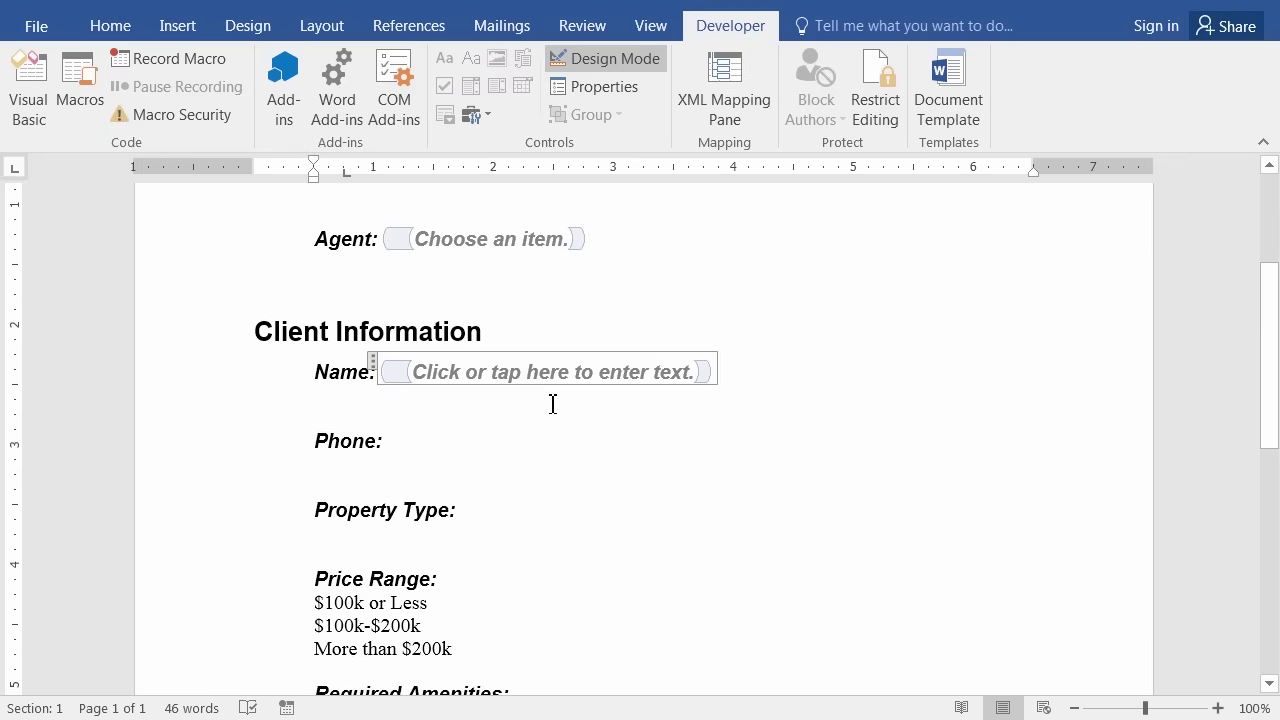
click(706, 376)
right_click(705, 374)
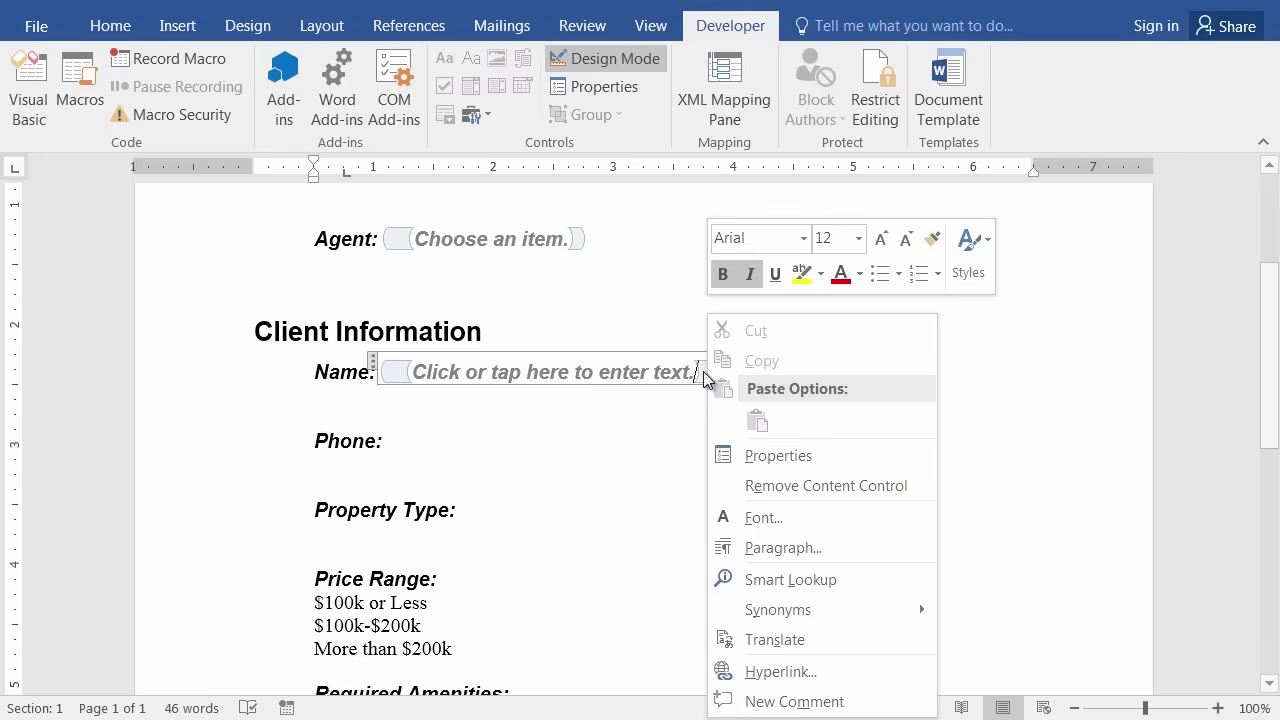
click(784, 457)
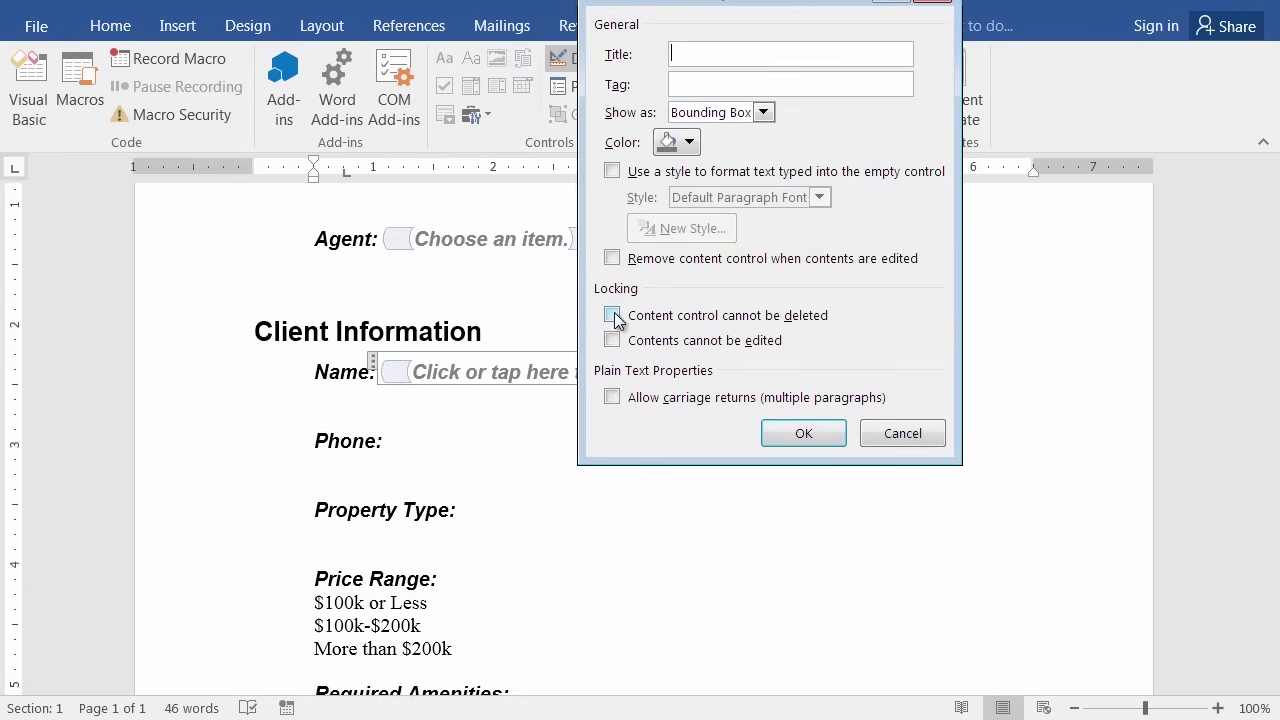
click(613, 316)
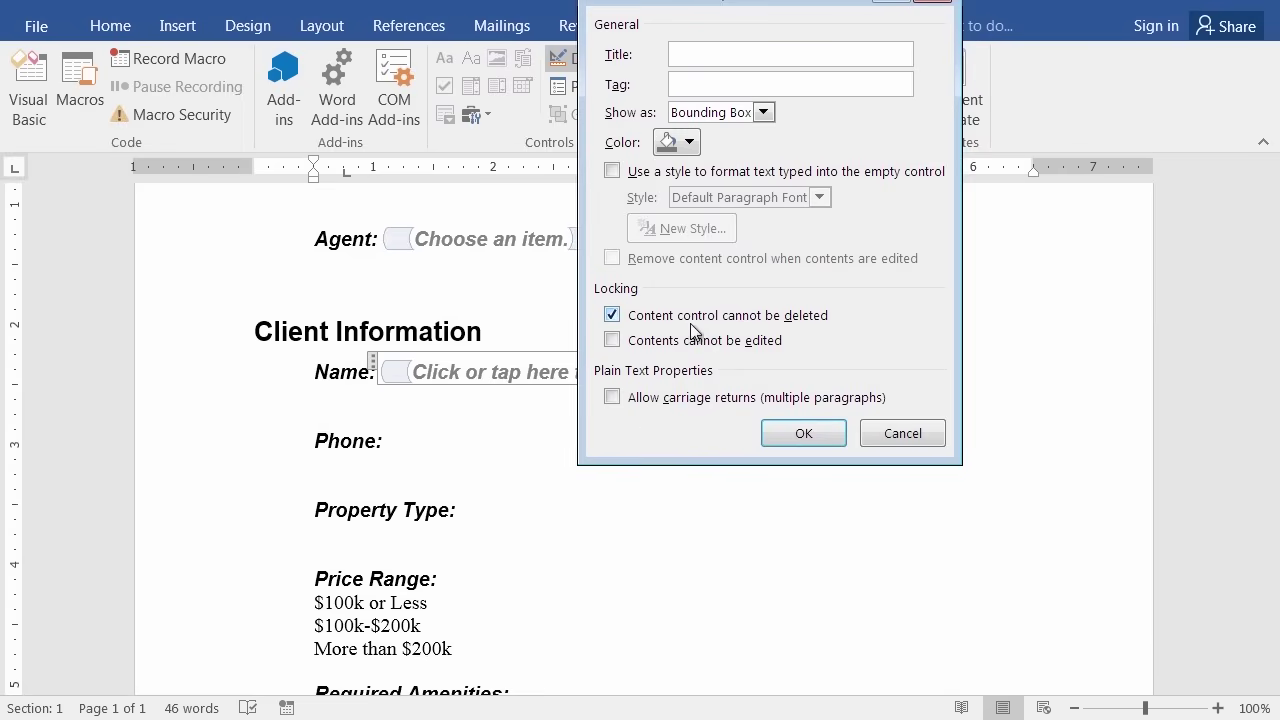
click(814, 434)
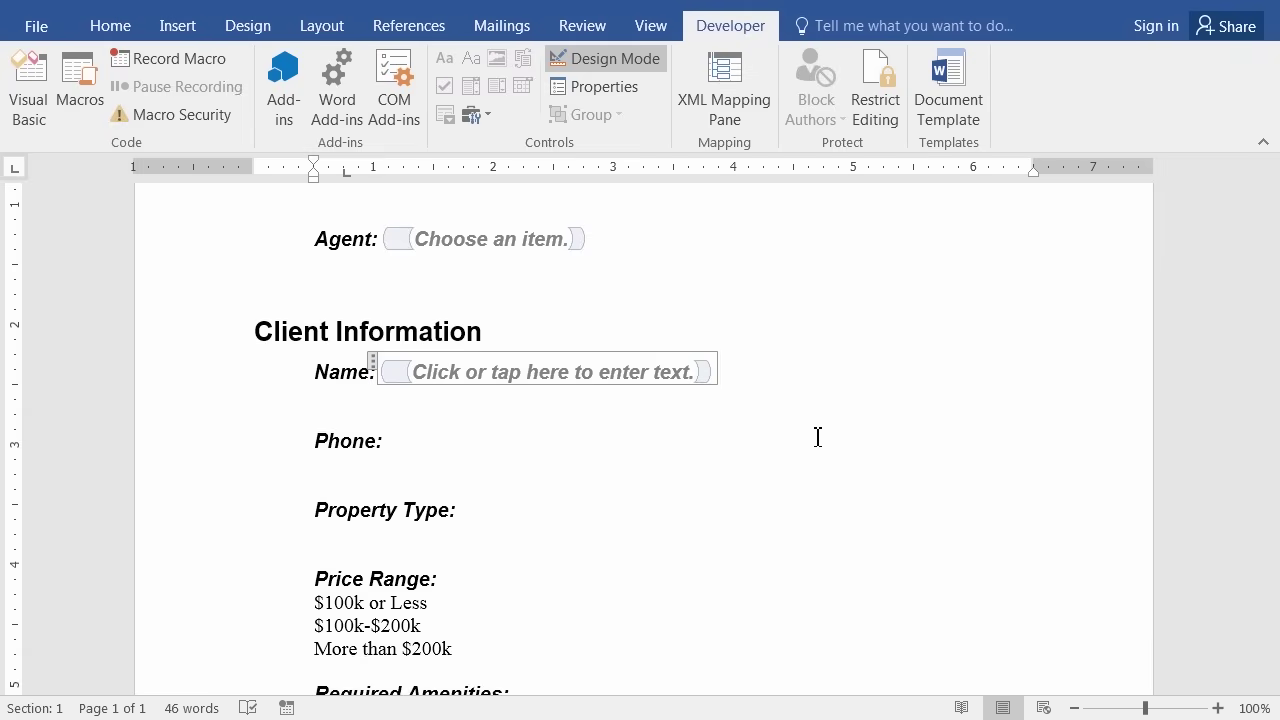
Insert a plain text content control after 'Phone:' and lock it against deletion.
click(410, 443)
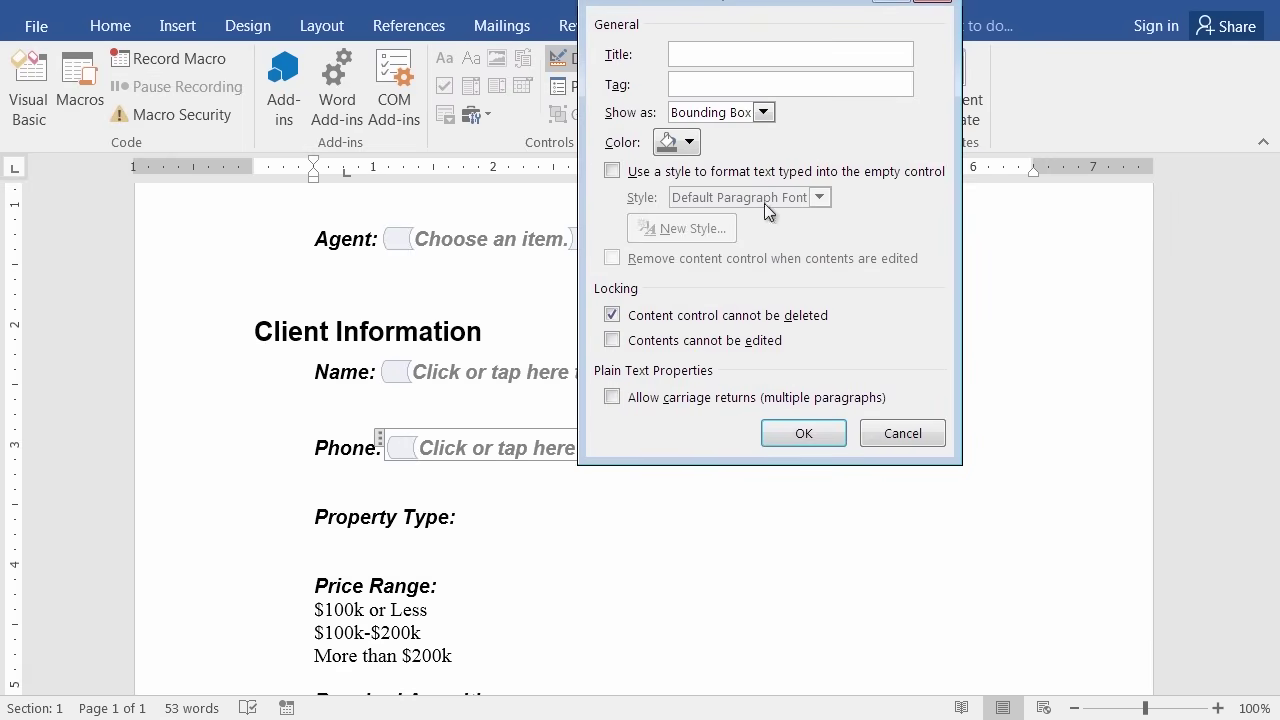
click(797, 436)
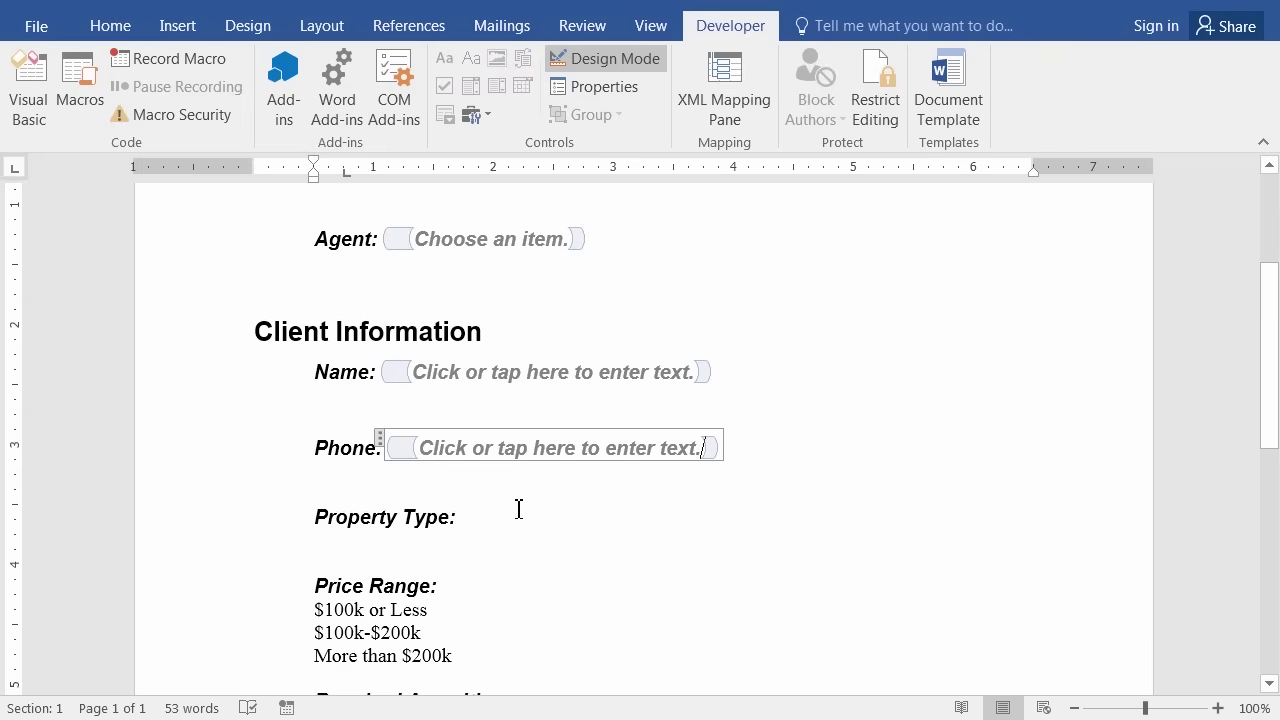
Insert a deletion-locked drop-down after 'Property Type:' listing Residential, Commercial and Industrial.
scroll(518, 510, down, 3)
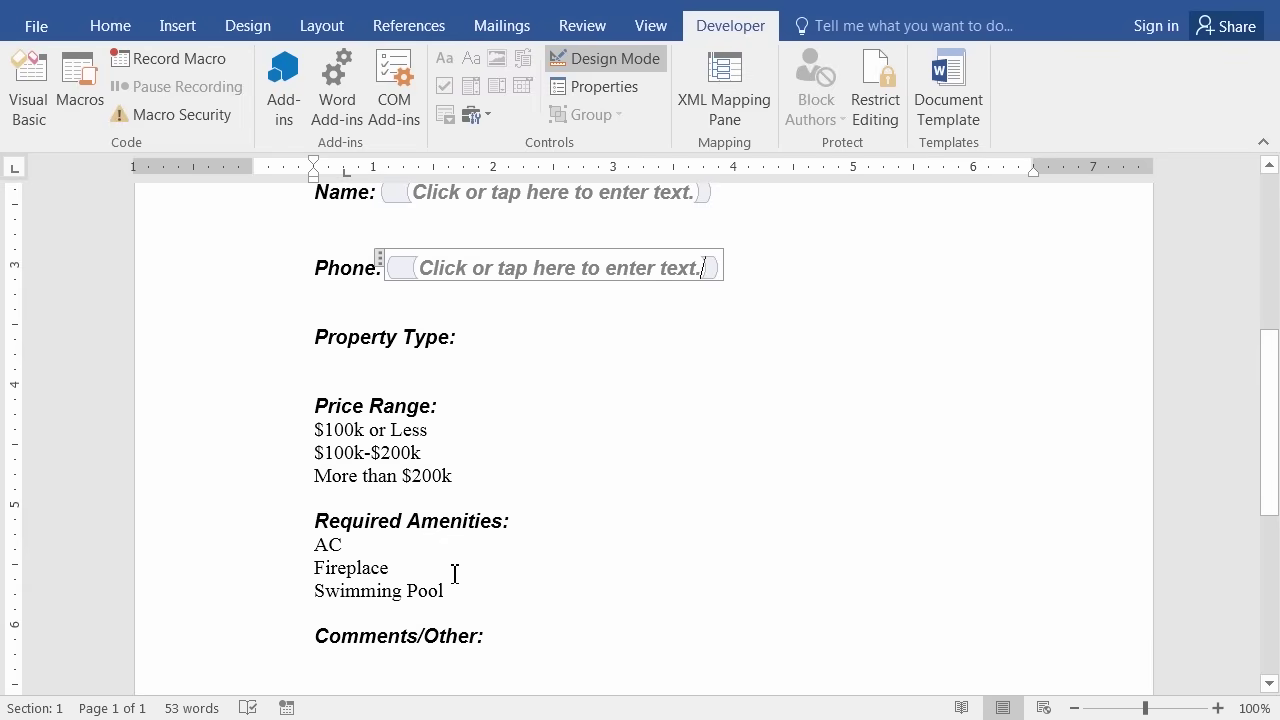
scroll(520, 520, down, 2)
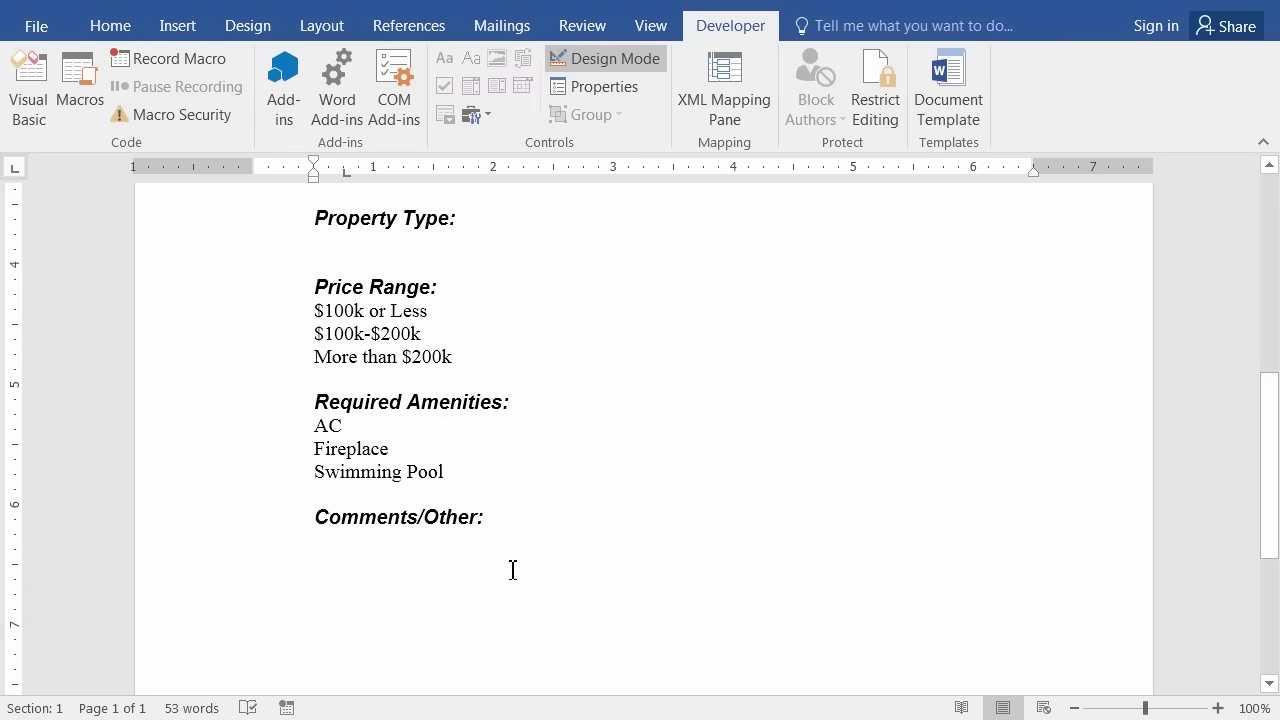
scroll(589, 482, up, 2)
scroll(589, 482, up, 2)
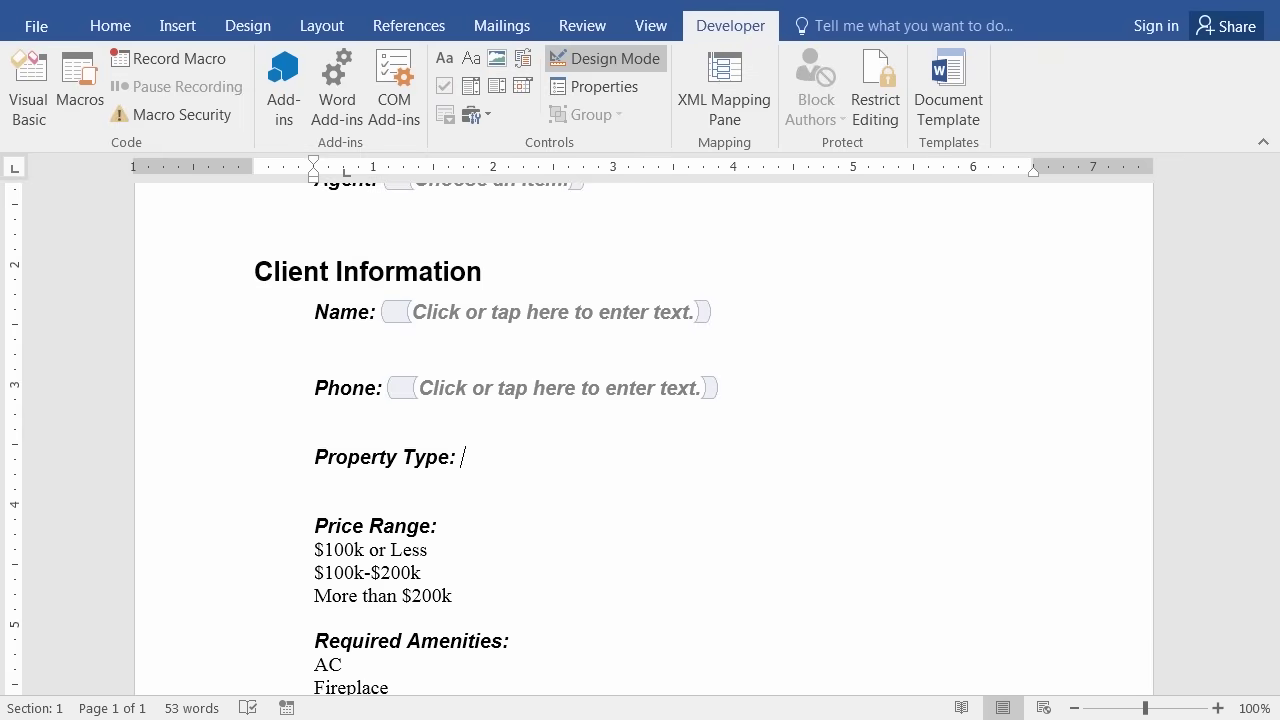
click(519, 700)
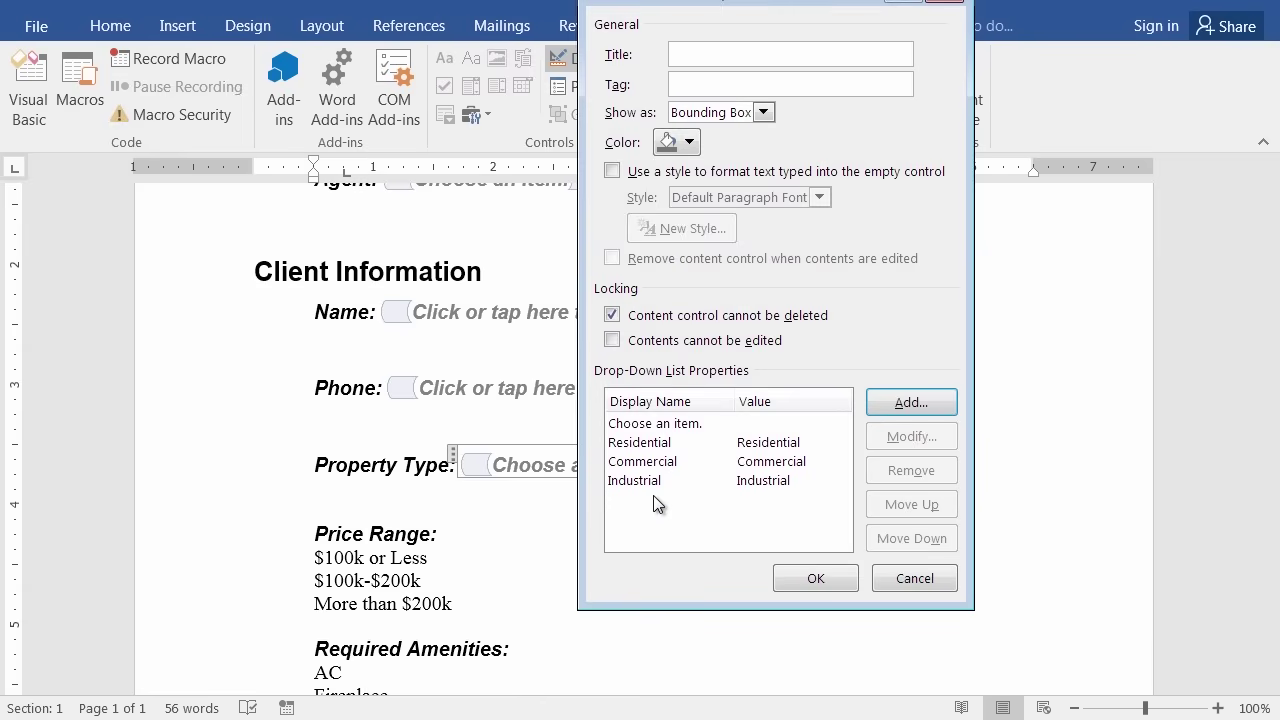
click(816, 580)
scroll(714, 574, down, 4)
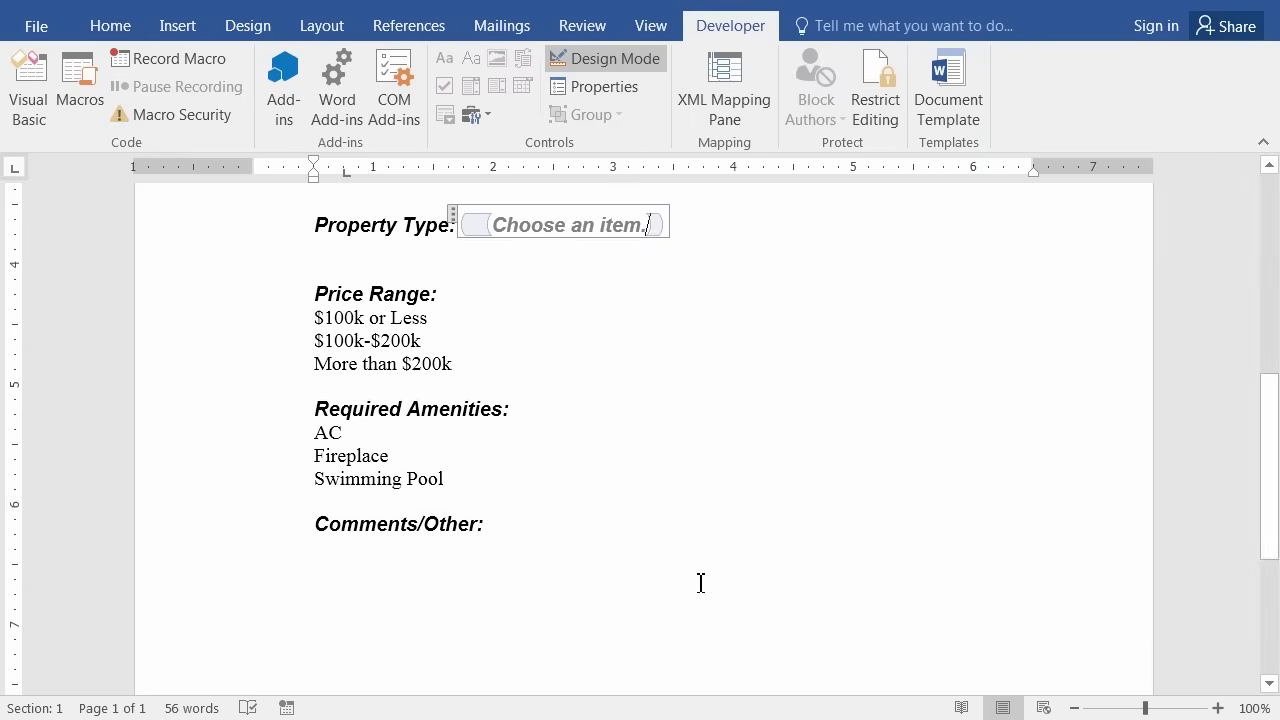
Select the Price Range lines from '$100k or Less' through 'More than $200k'.
scroll(549, 351, up, 1)
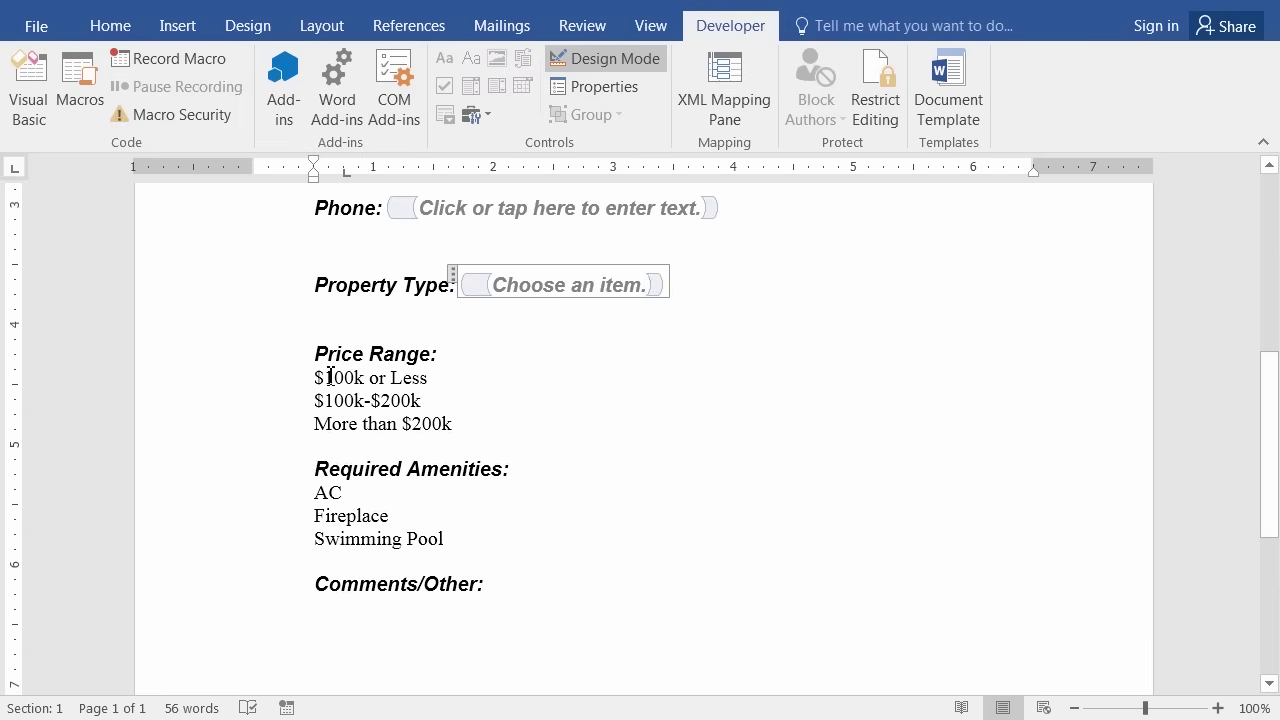
drag(312, 376, 463, 426)
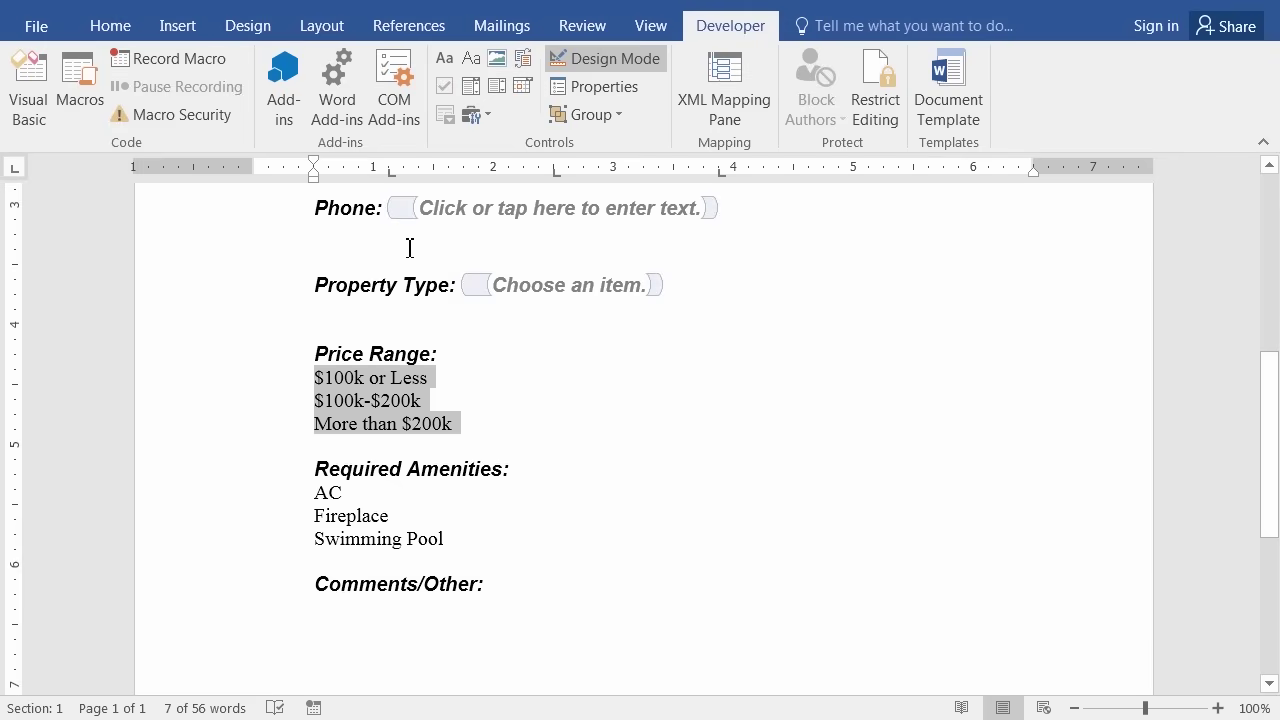
Replace the misplaced tab stop with a left tab stop at 2 inches for the price lines.
click(390, 174)
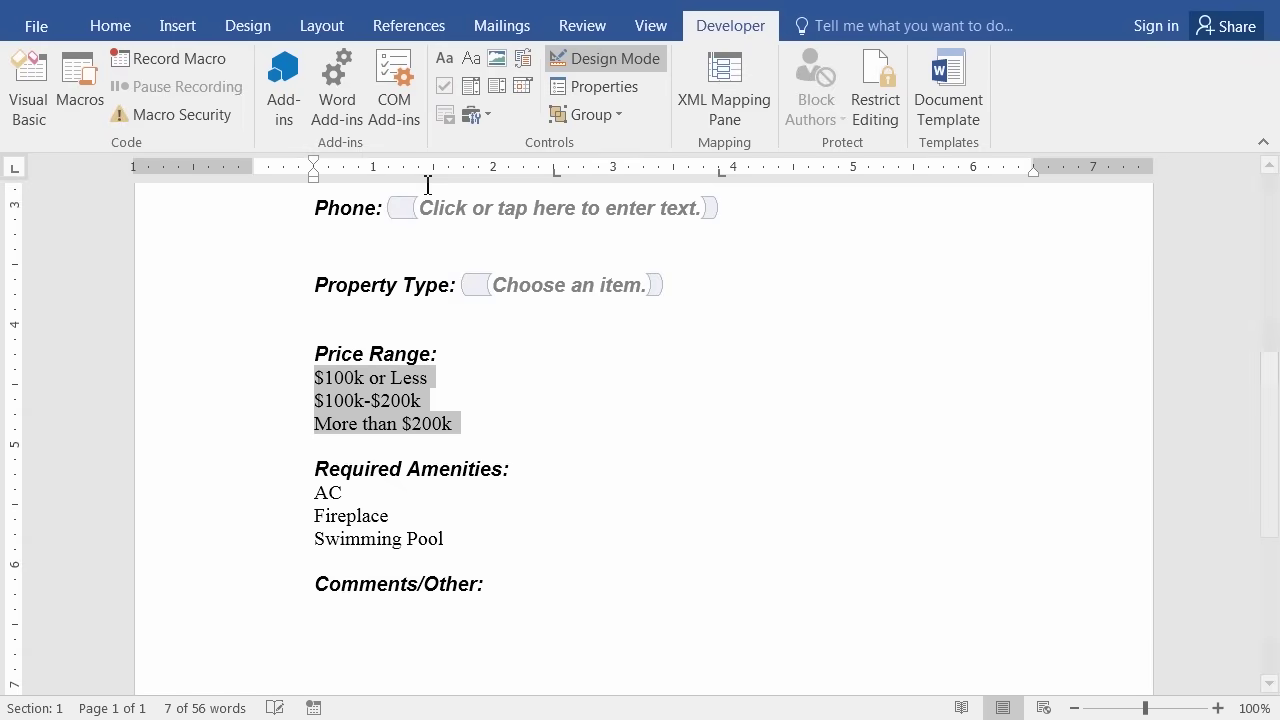
click(553, 172)
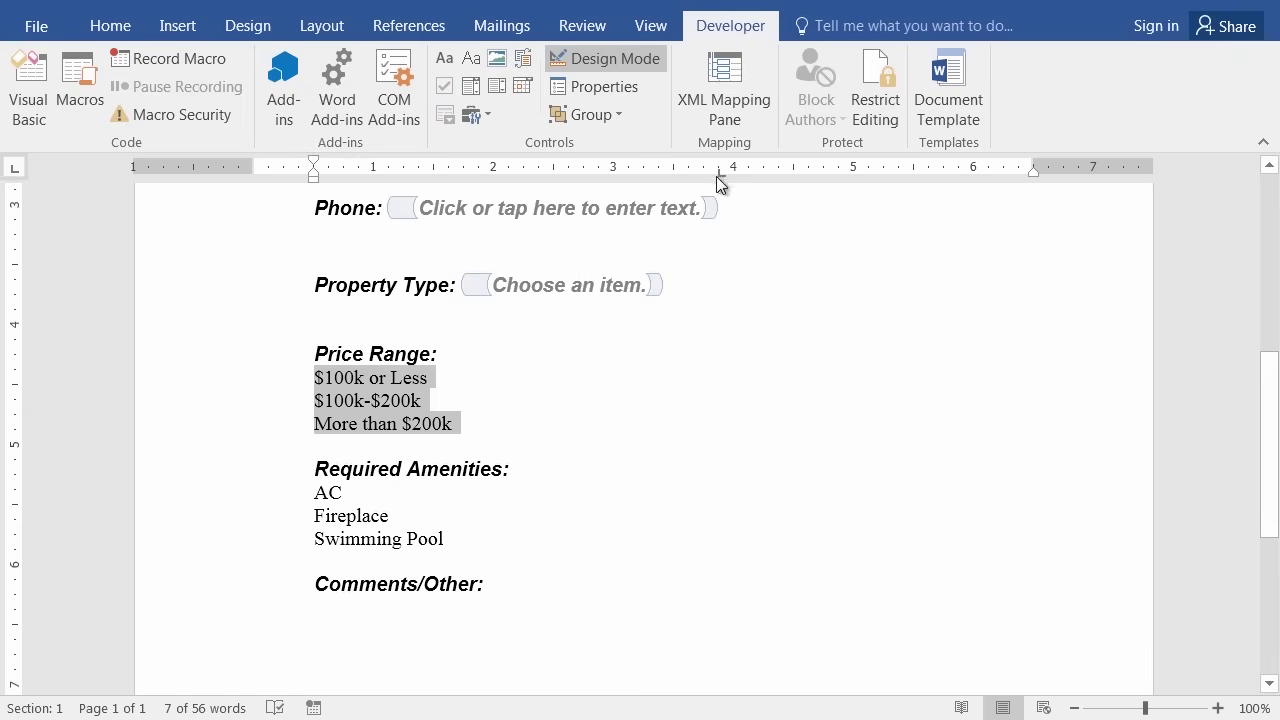
drag(720, 174, 720, 237)
click(496, 171)
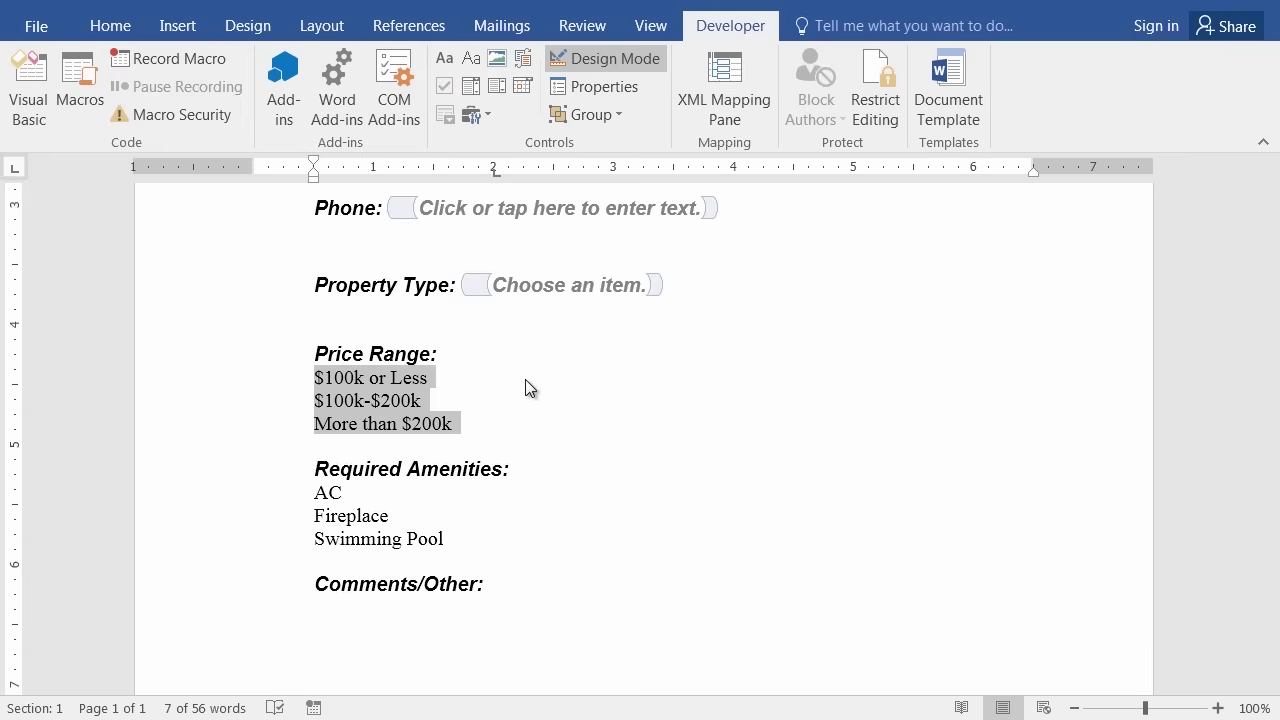
Insert a tab after '$100k or Less' and bring up the form's File Info page.
click(441, 377)
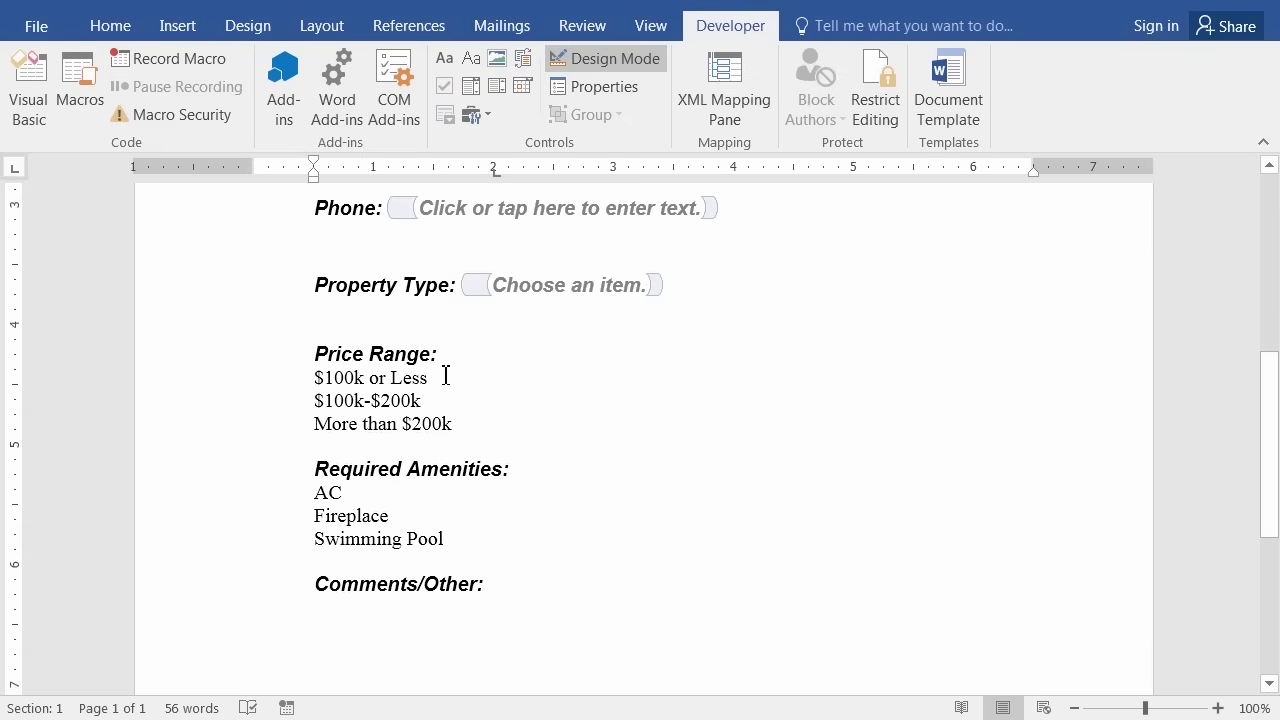
key(Tab)
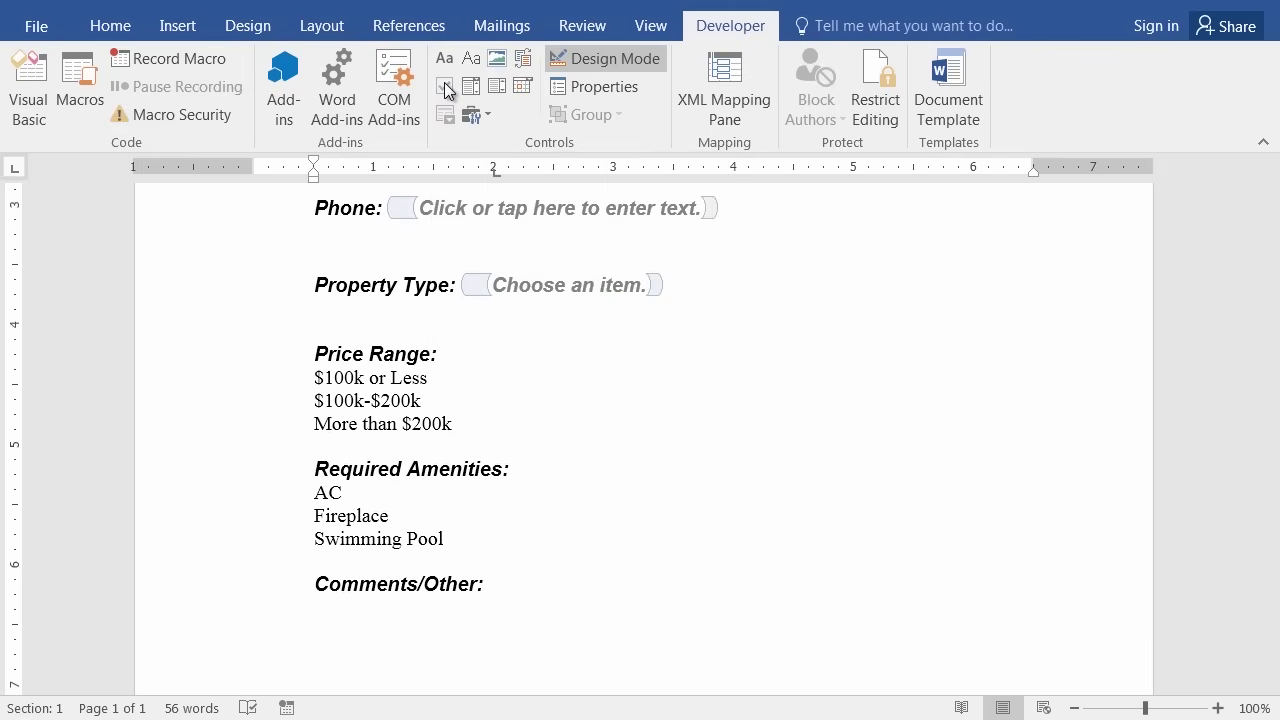
click(38, 30)
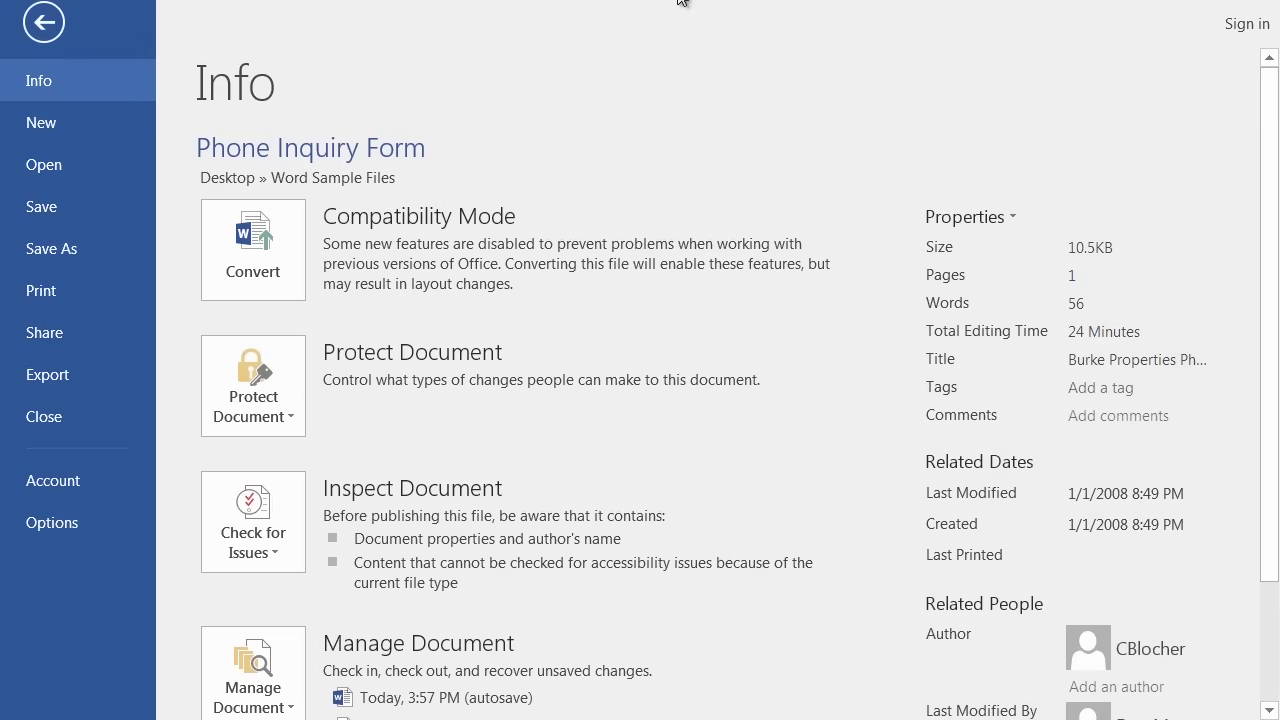
Start converting the form to the newest format, then cancel the upgrade.
click(252, 243)
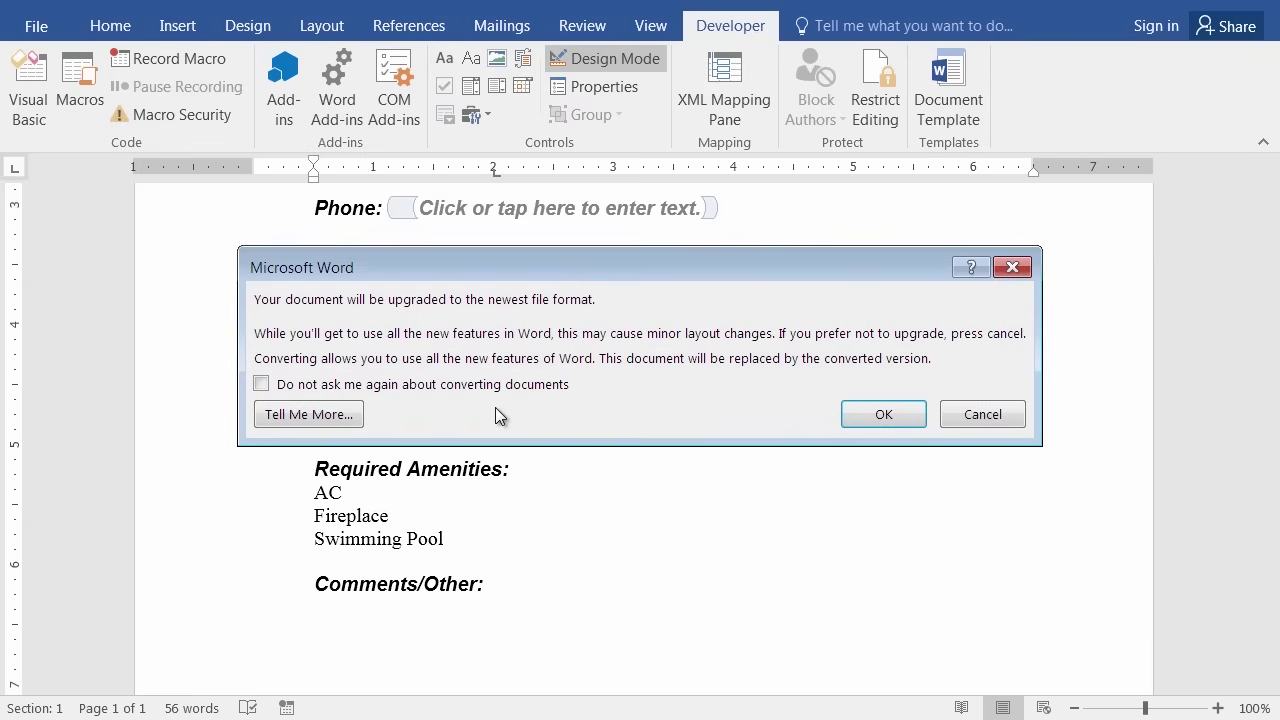
click(983, 410)
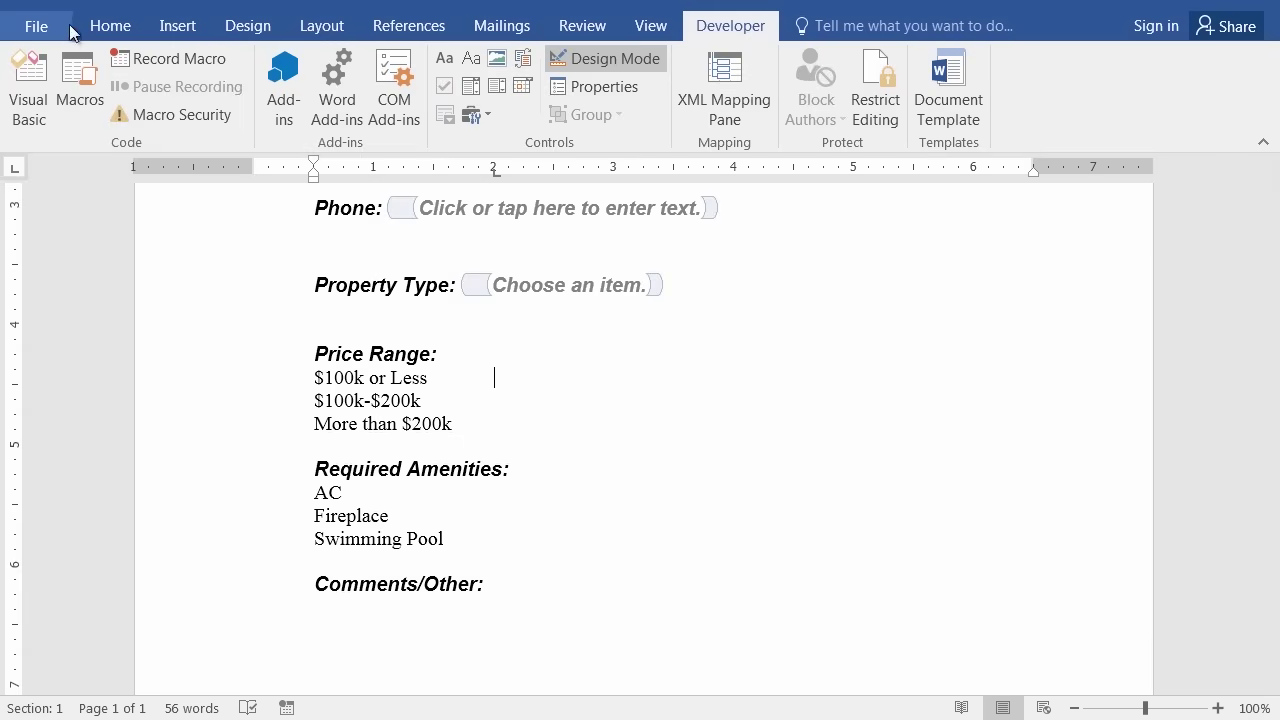
Bring up the Save As page showing Word Sample Files and recent locations.
click(36, 28)
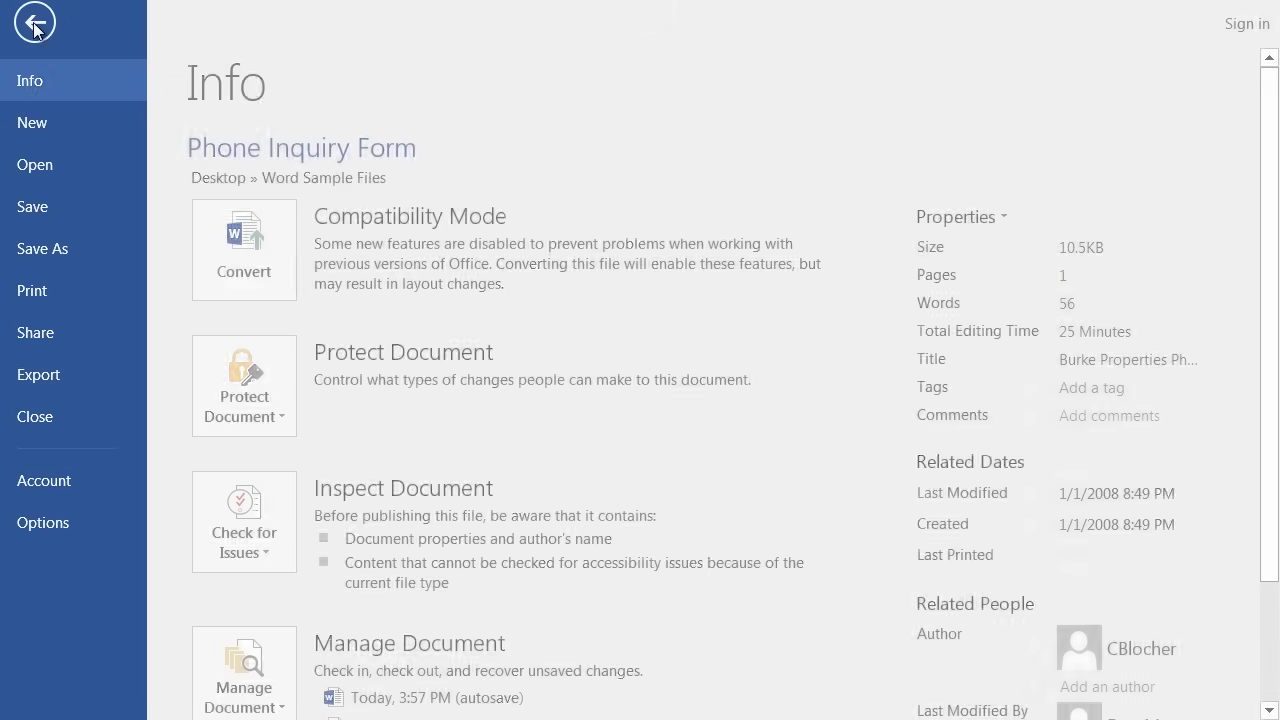
click(73, 258)
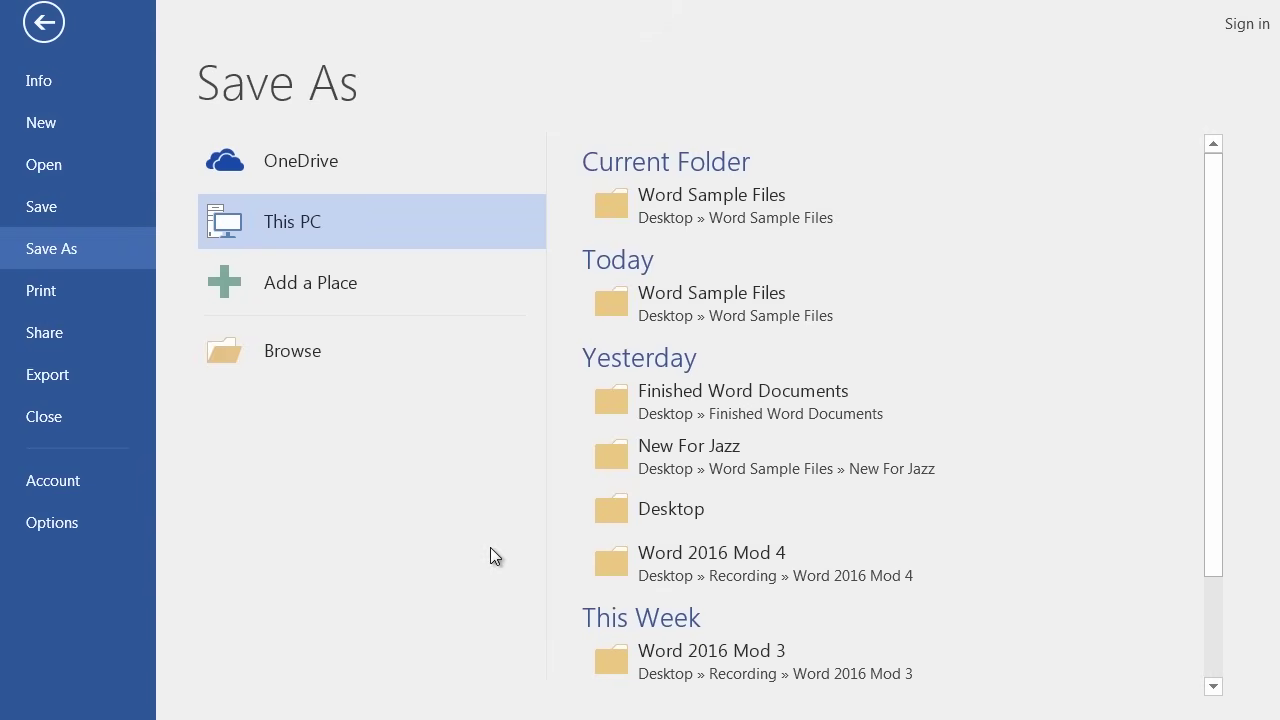
Save as Phone Inquiry Form.docx in Finished Word Documents, accepting the format upgrade.
click(708, 388)
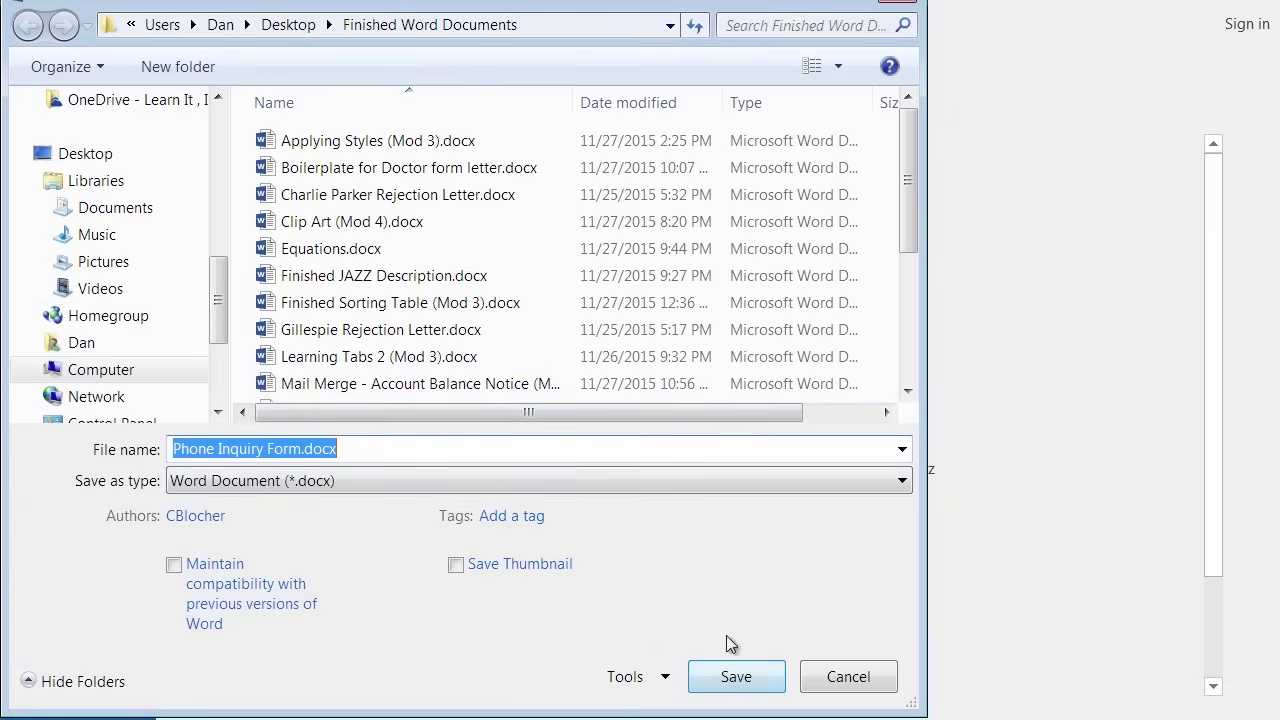
click(750, 690)
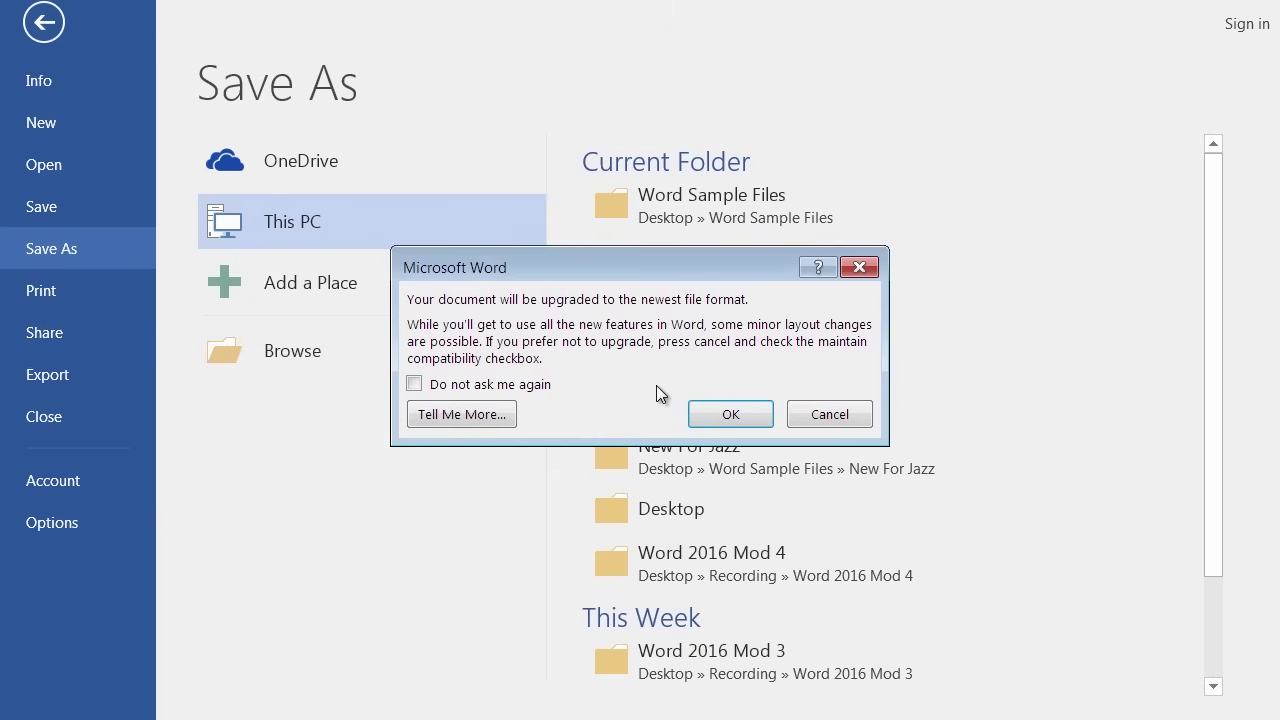
click(728, 414)
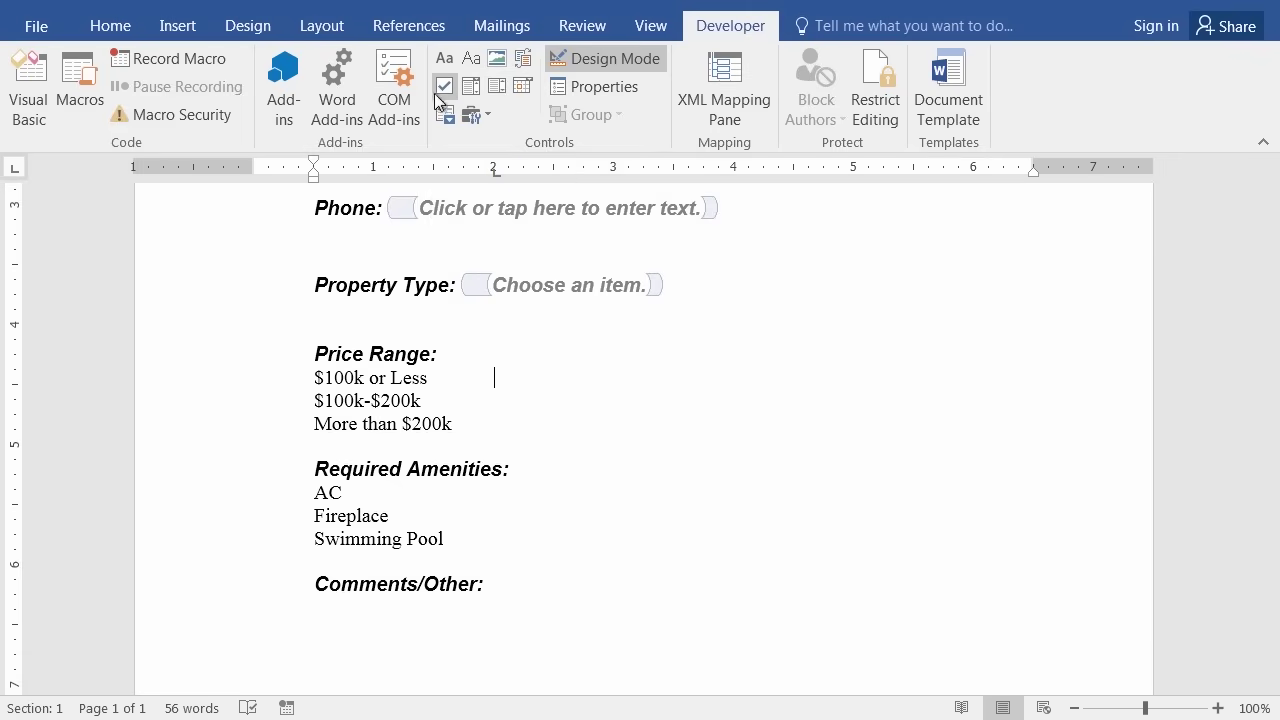
Insert a check box control after '$100k or Less' and lock it against deletion.
click(444, 84)
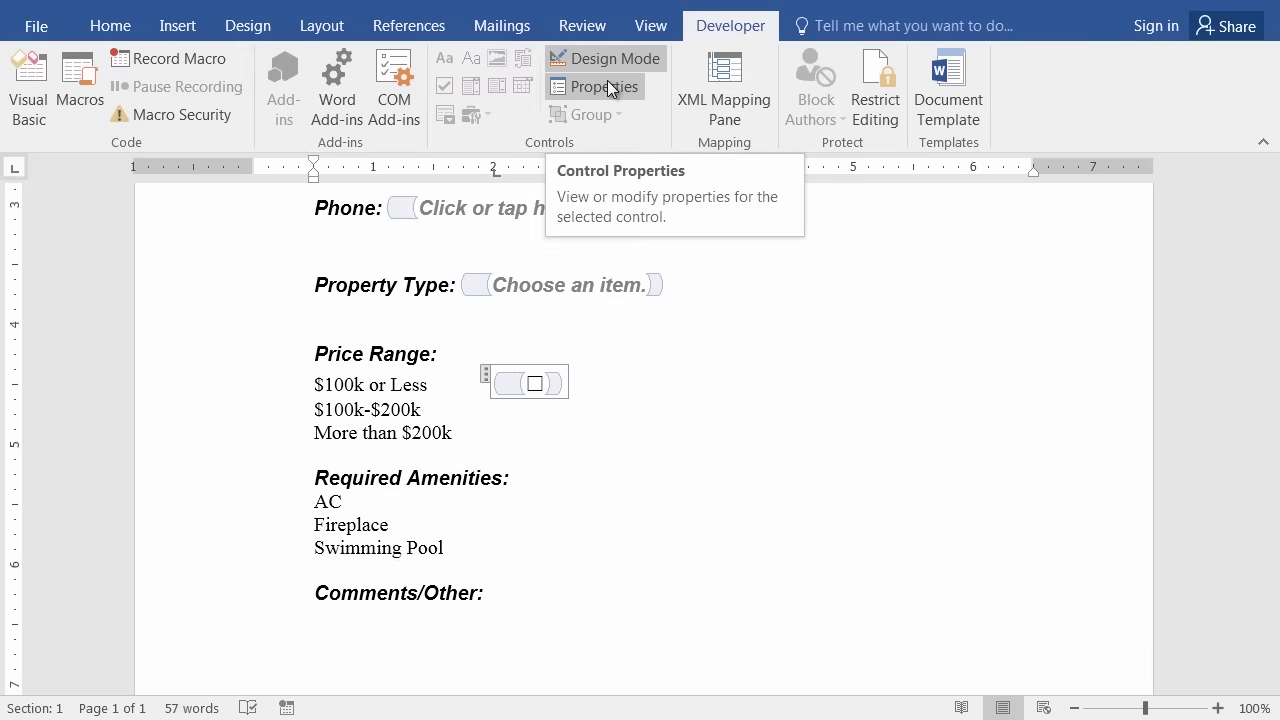
click(608, 88)
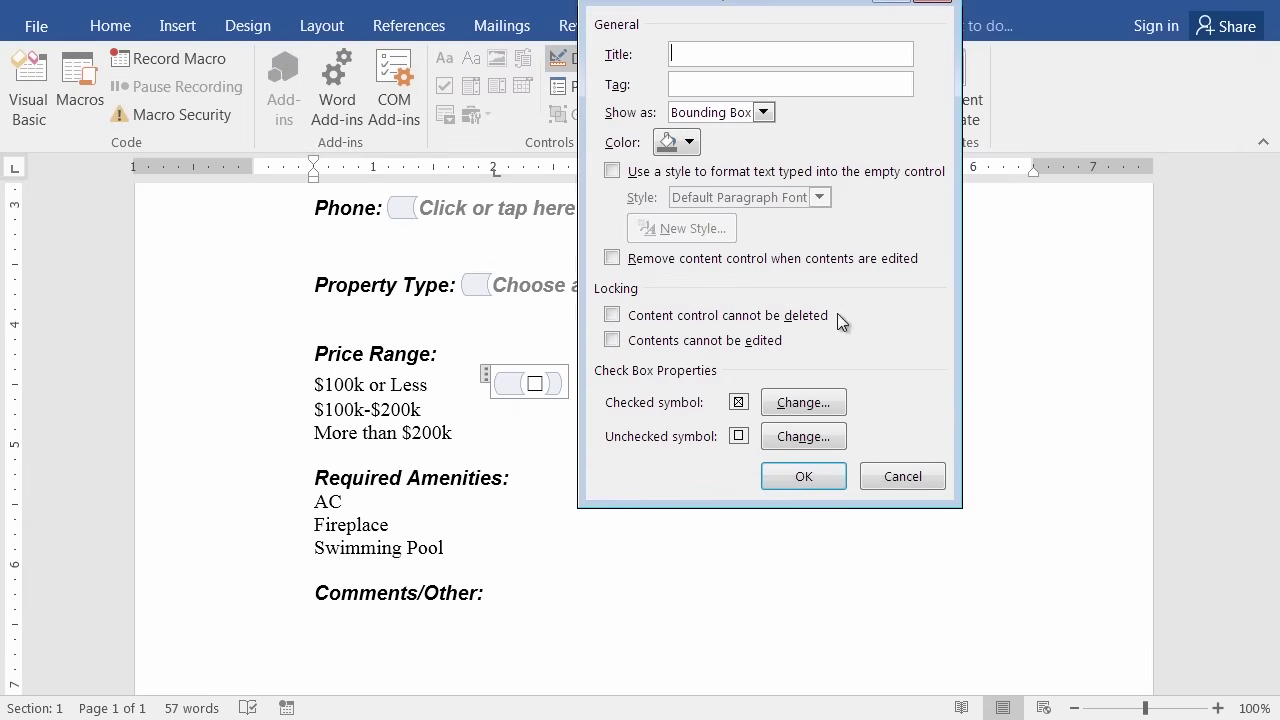
click(611, 316)
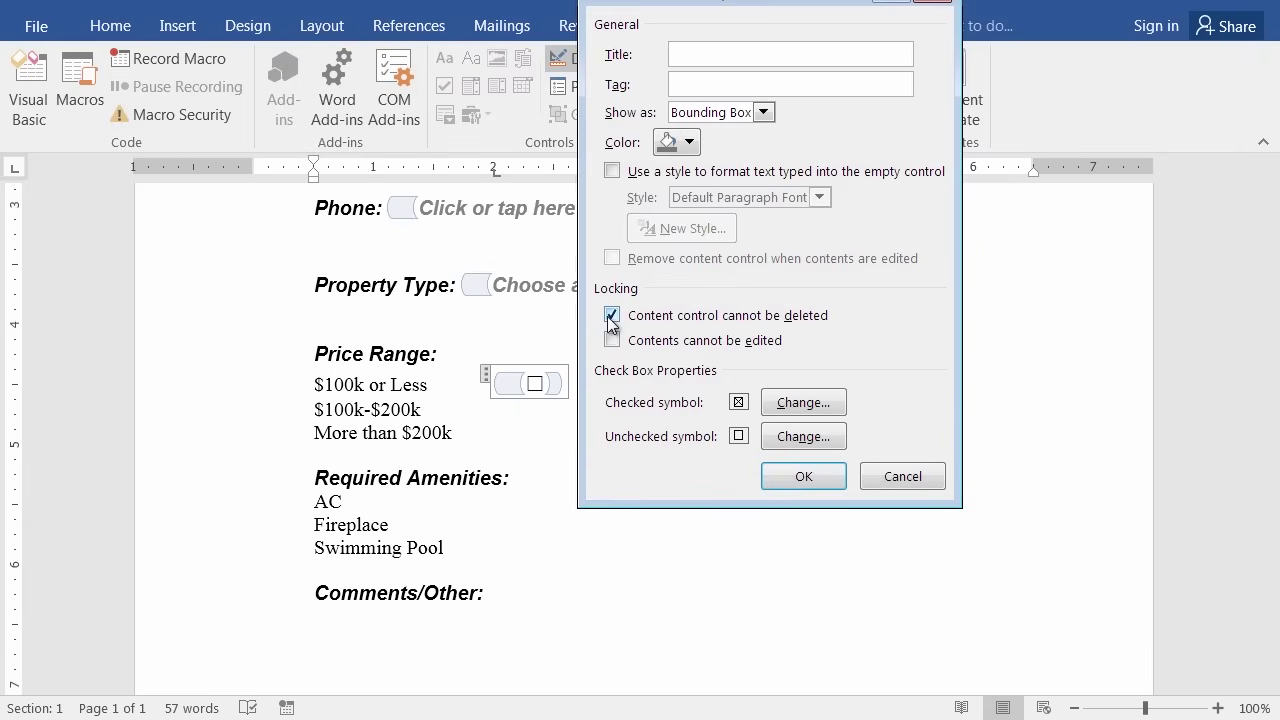
click(810, 477)
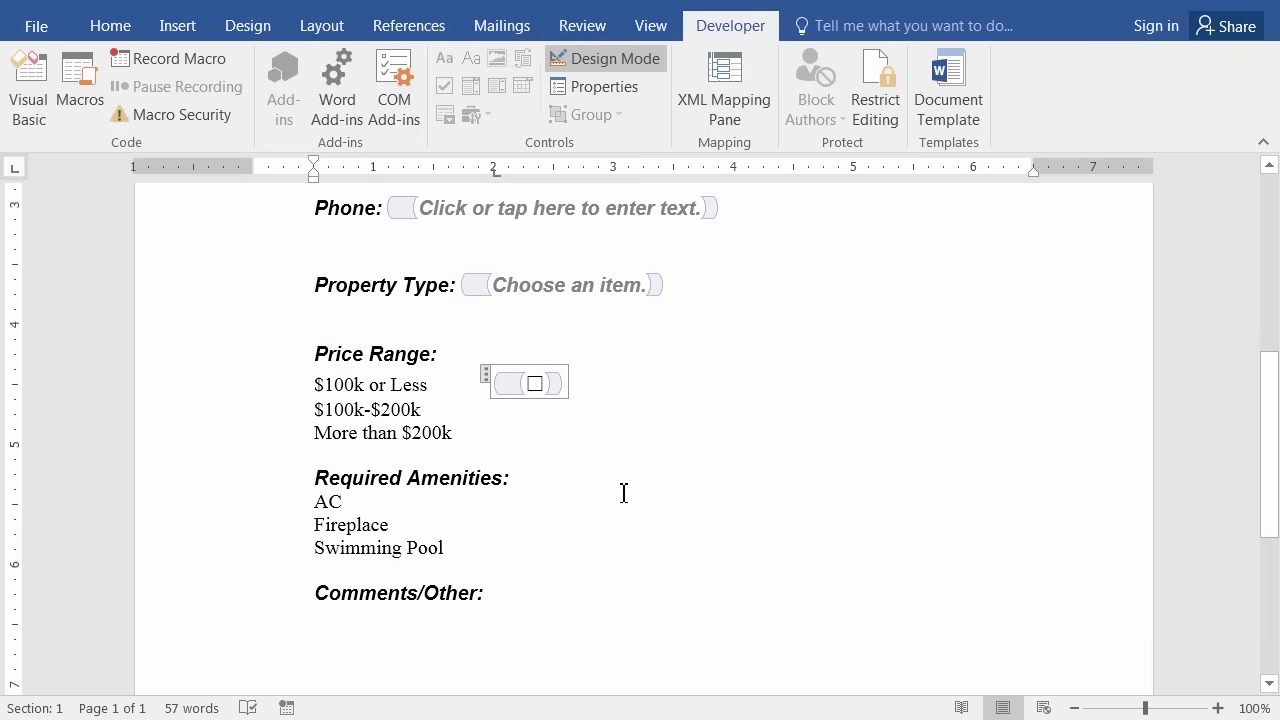
Paste tab-aligned check box copies after '$100k-$200k' and 'More than $200k'.
click(502, 416)
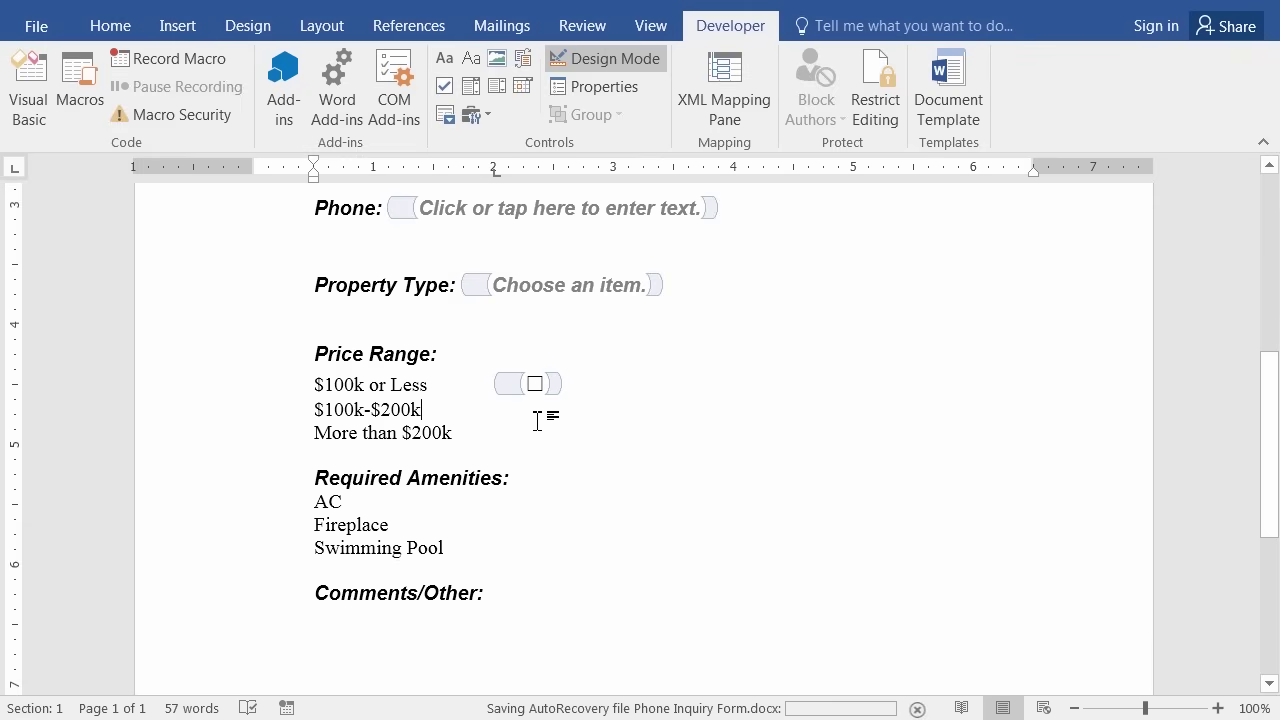
key(Tab)
key(Tab)
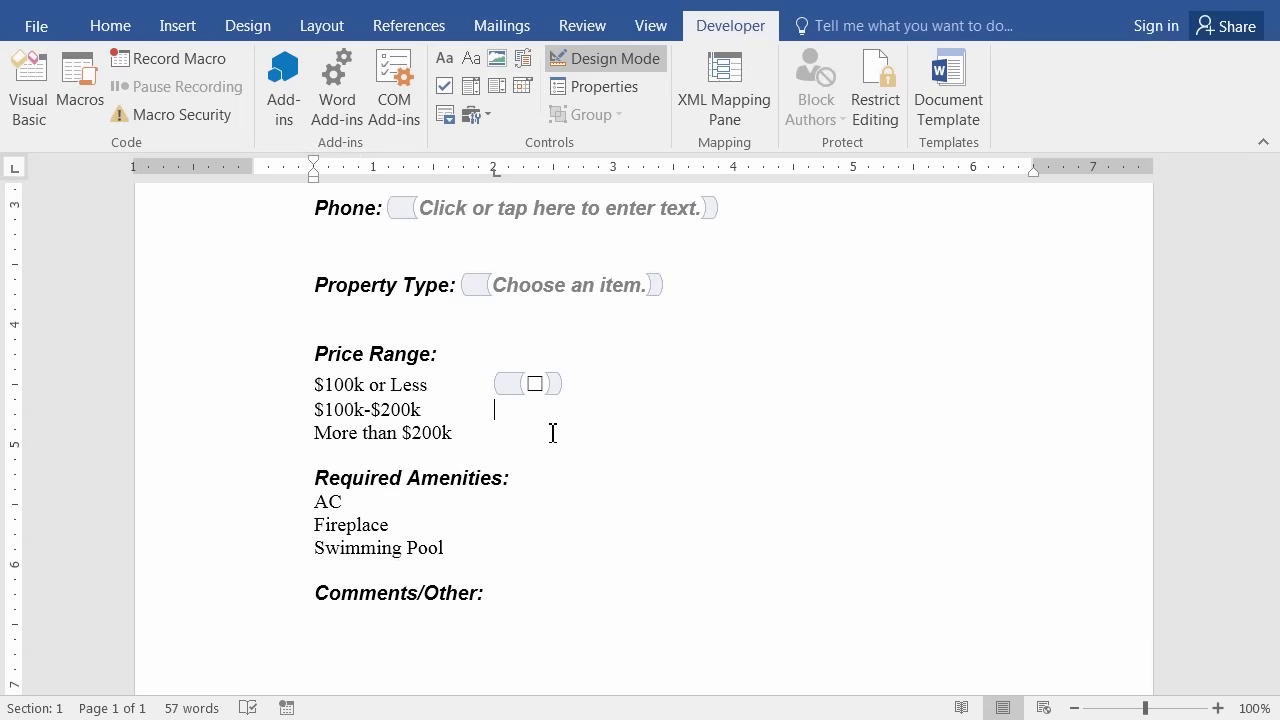
key(Down)
key(ctrl+v)
key(Down)
key(ctrl+v)
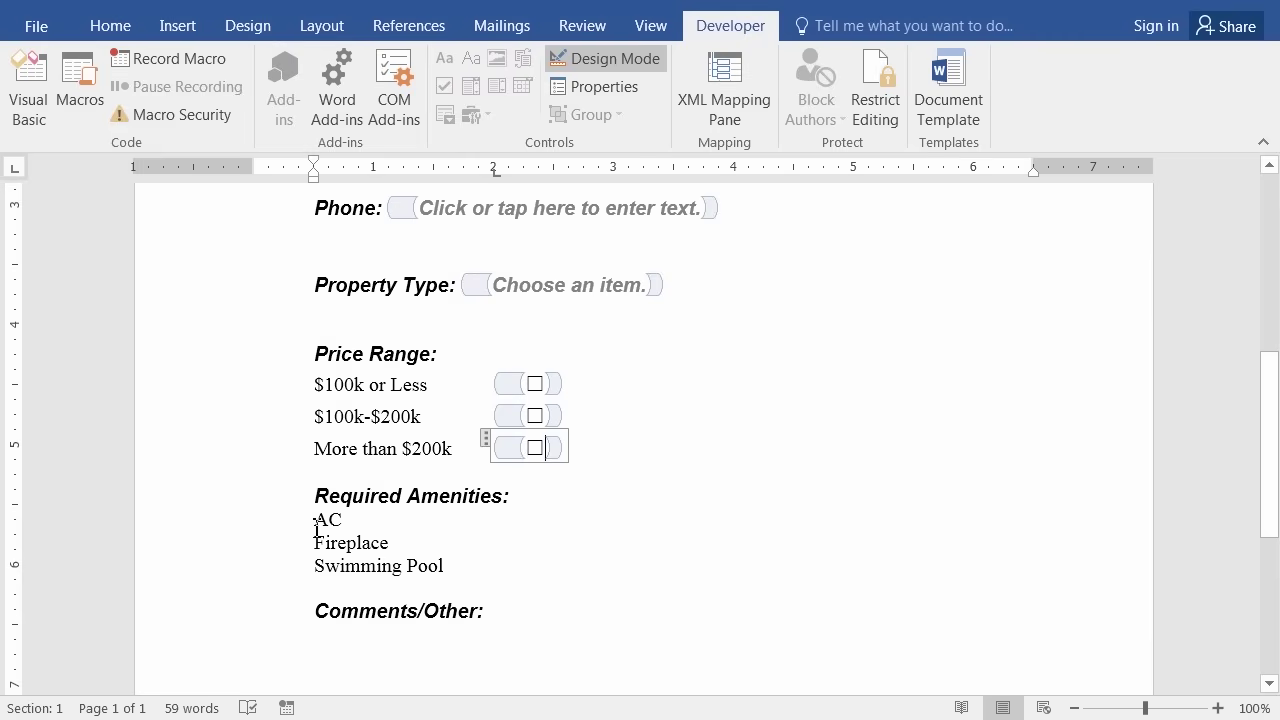
click(311, 520)
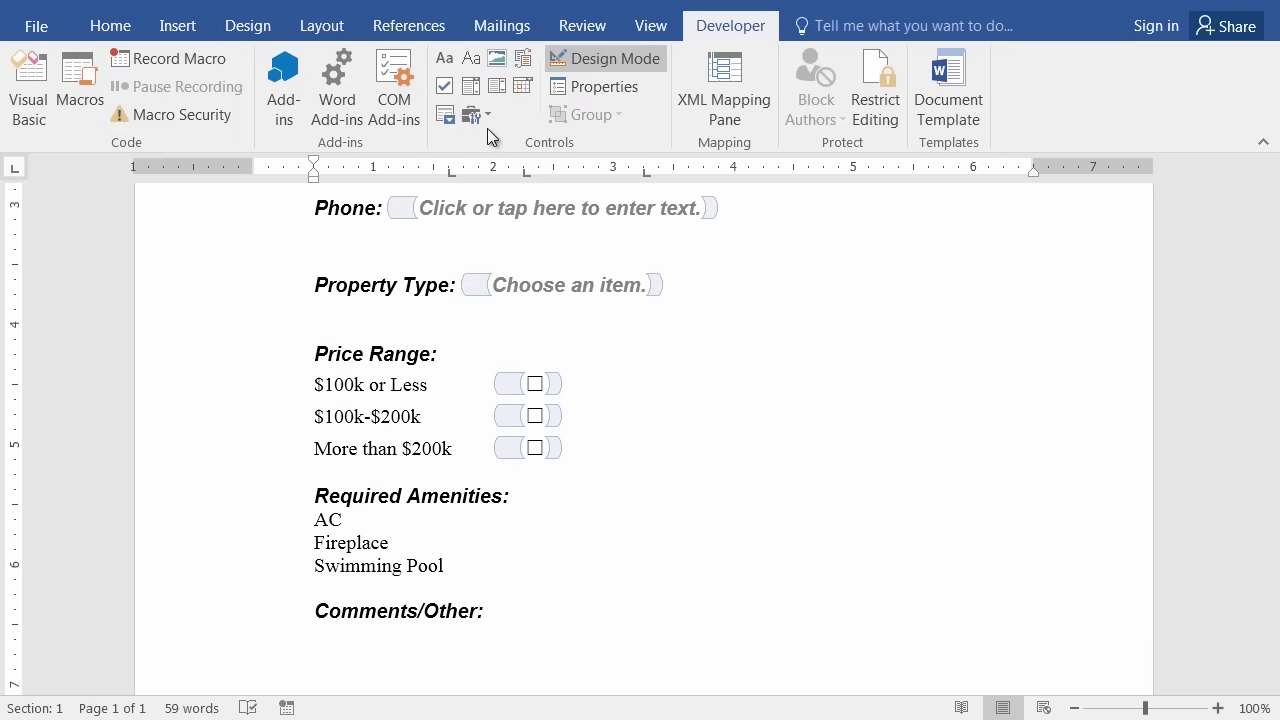
Add deletion-locked check boxes before AC, Fireplace and Swimming Pool.
click(445, 86)
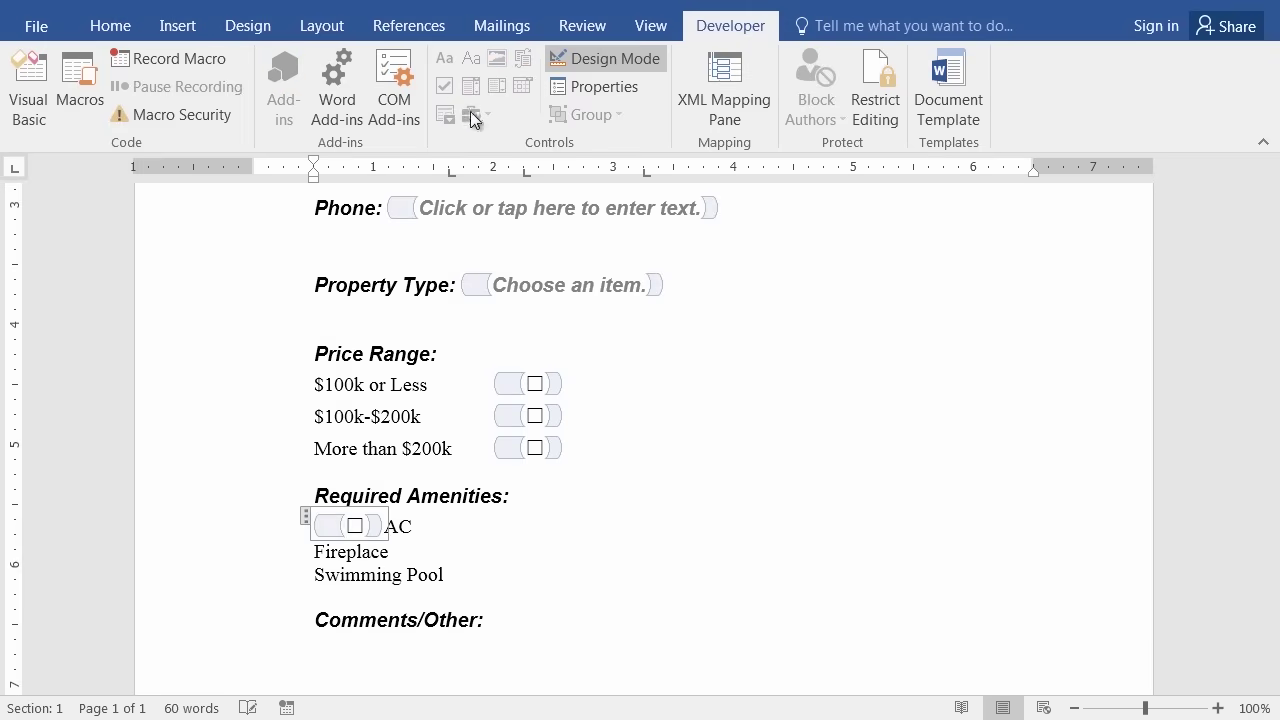
click(612, 88)
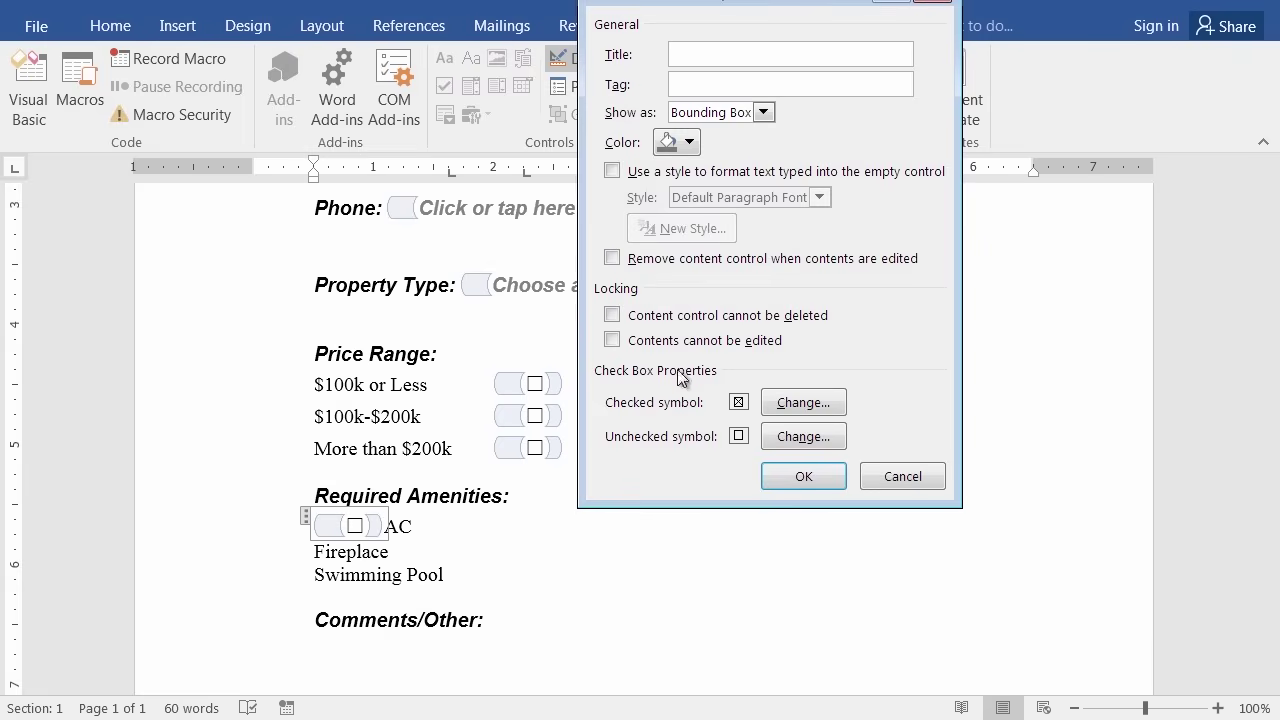
click(612, 315)
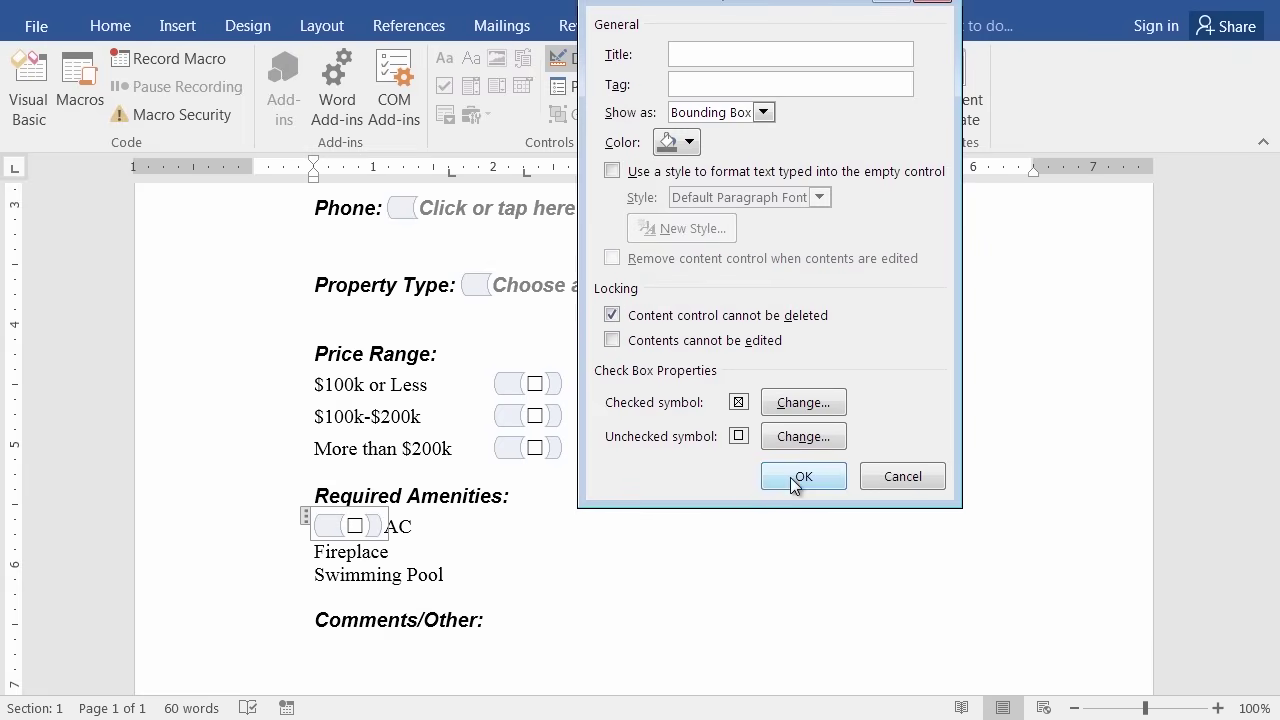
click(792, 477)
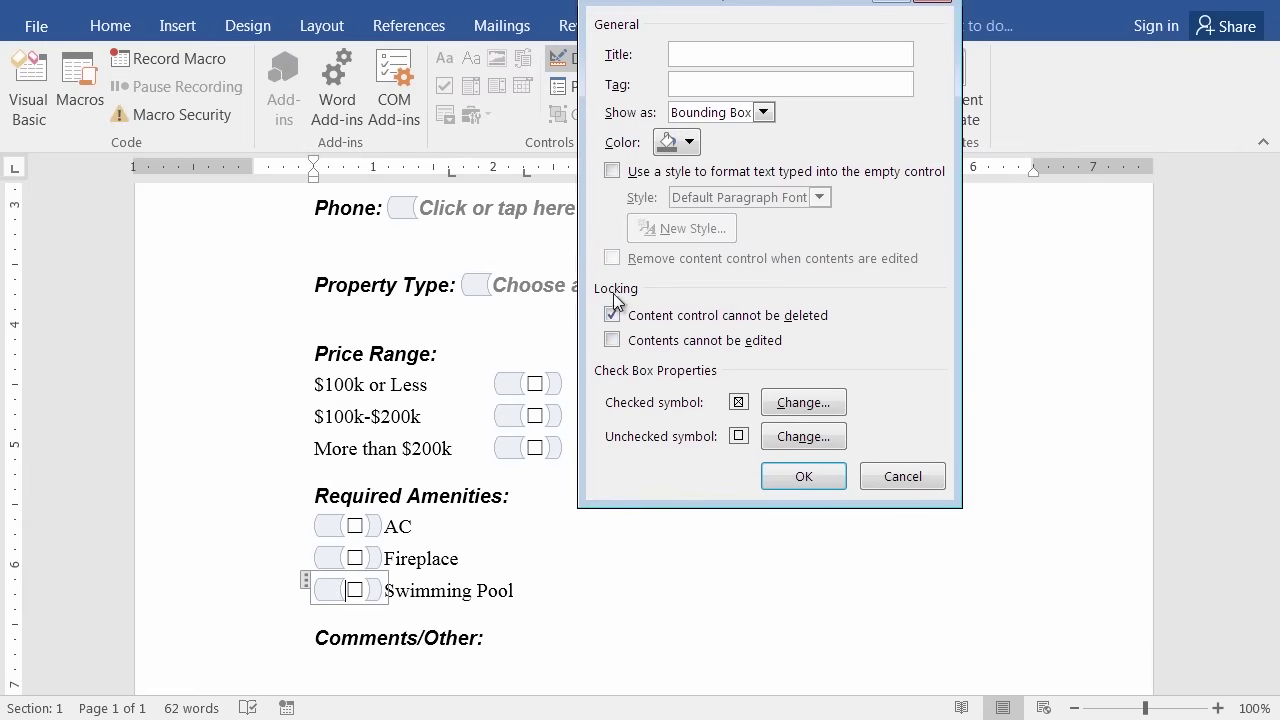
click(803, 478)
scroll(608, 565, down, 3)
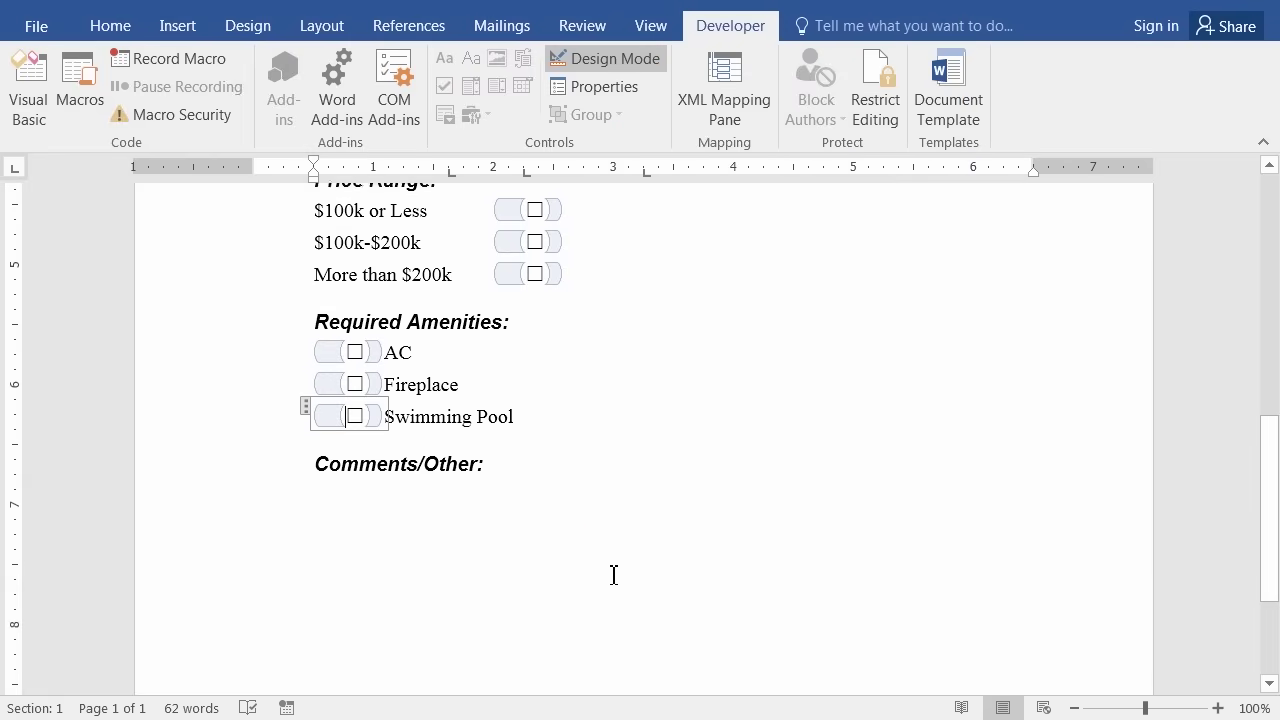
scroll(598, 572, down, 1)
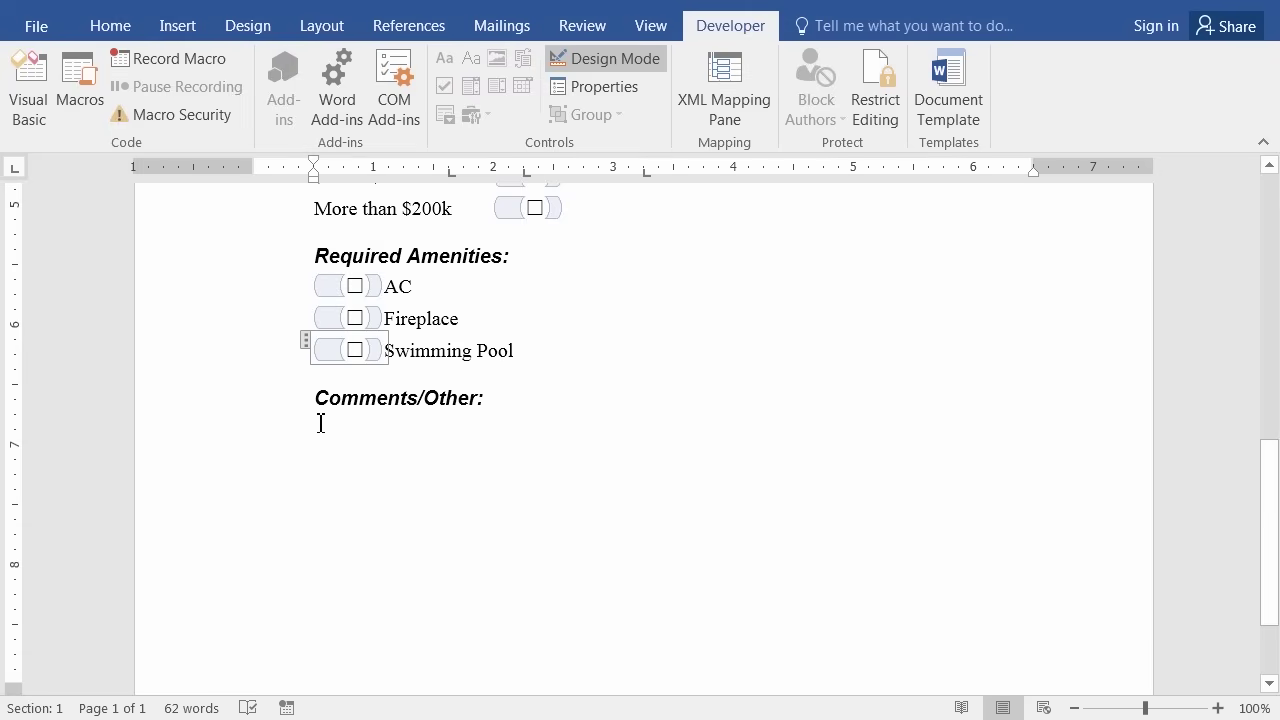
click(320, 423)
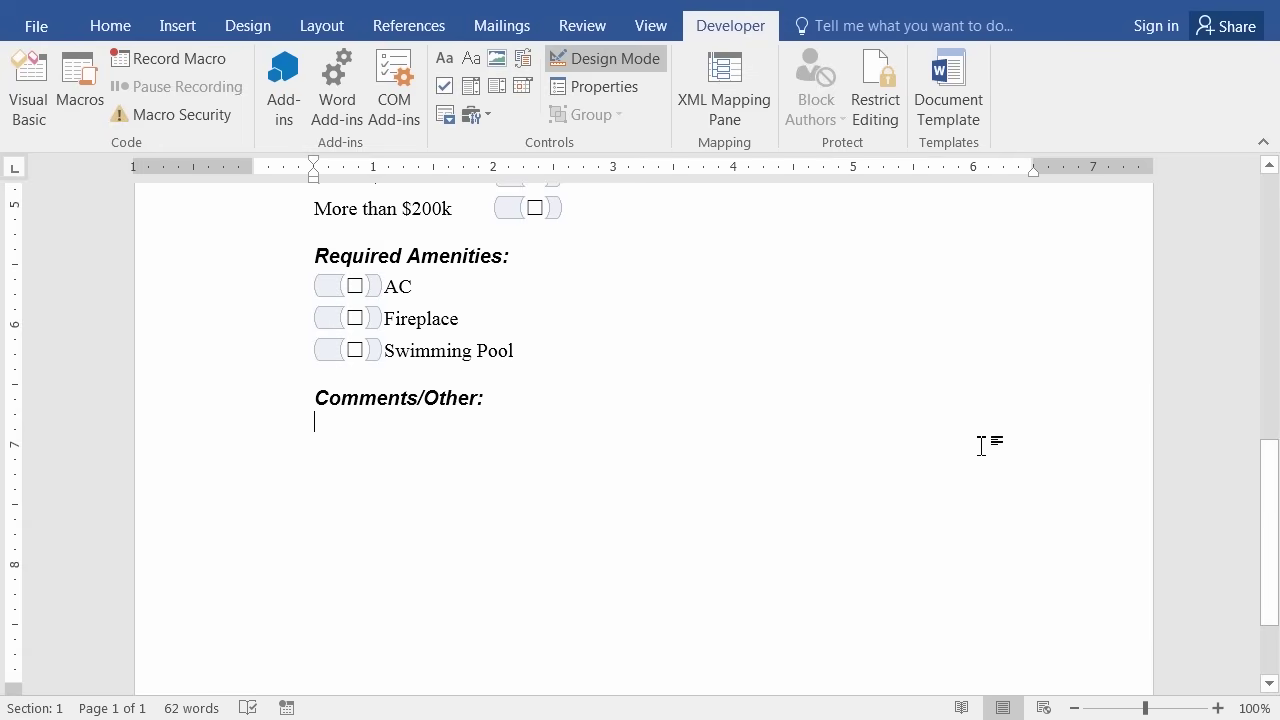
click(498, 405)
click(336, 423)
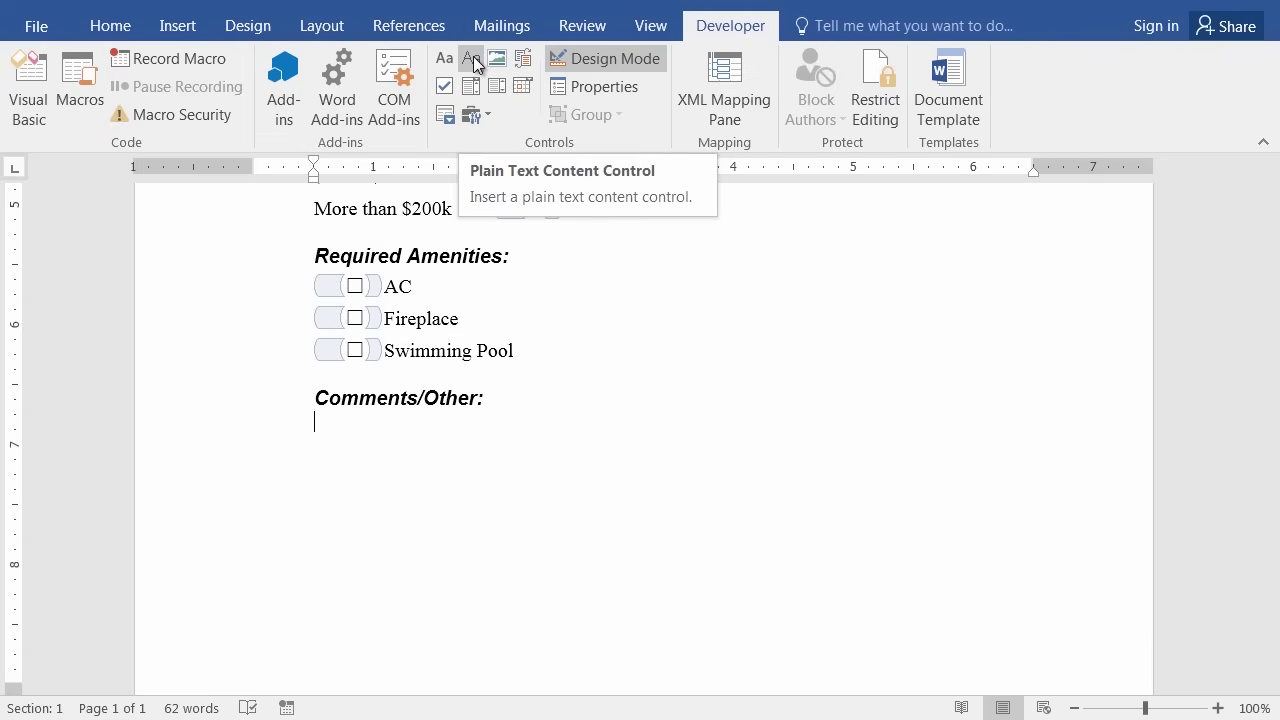
Insert a plain text control for comments, locked against deletion and allowing carriage returns.
click(470, 63)
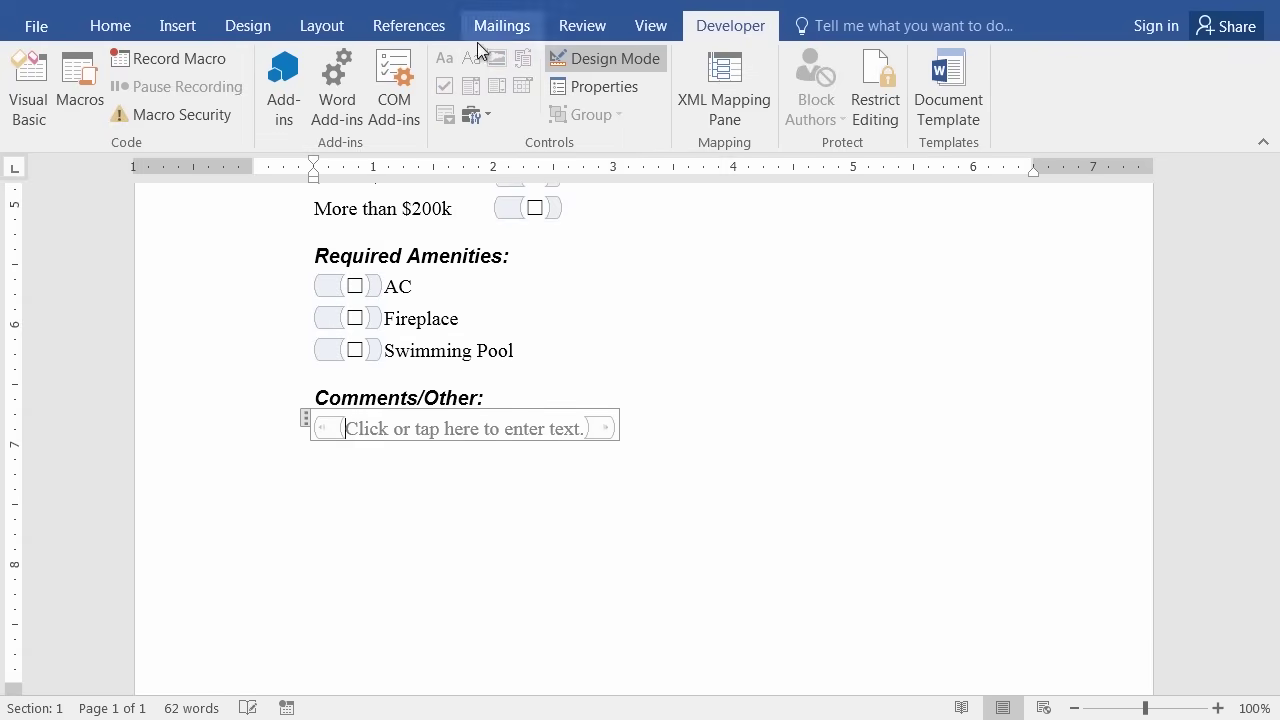
click(597, 88)
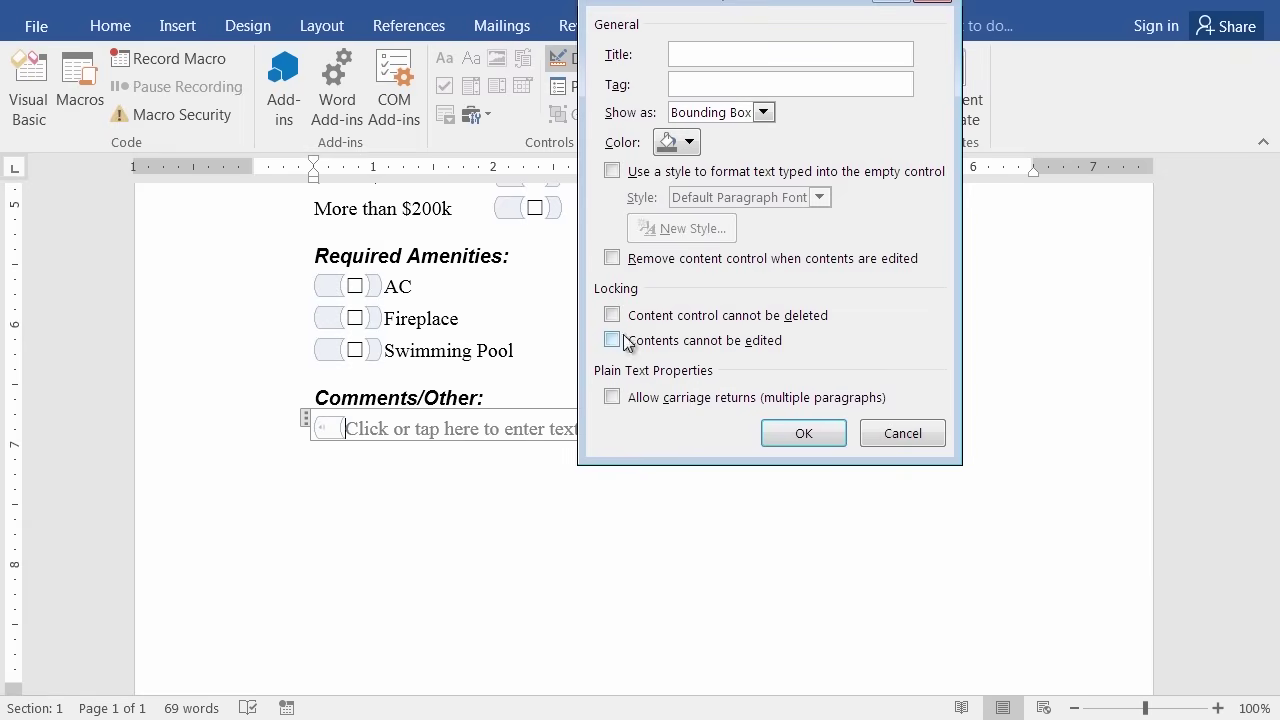
click(612, 315)
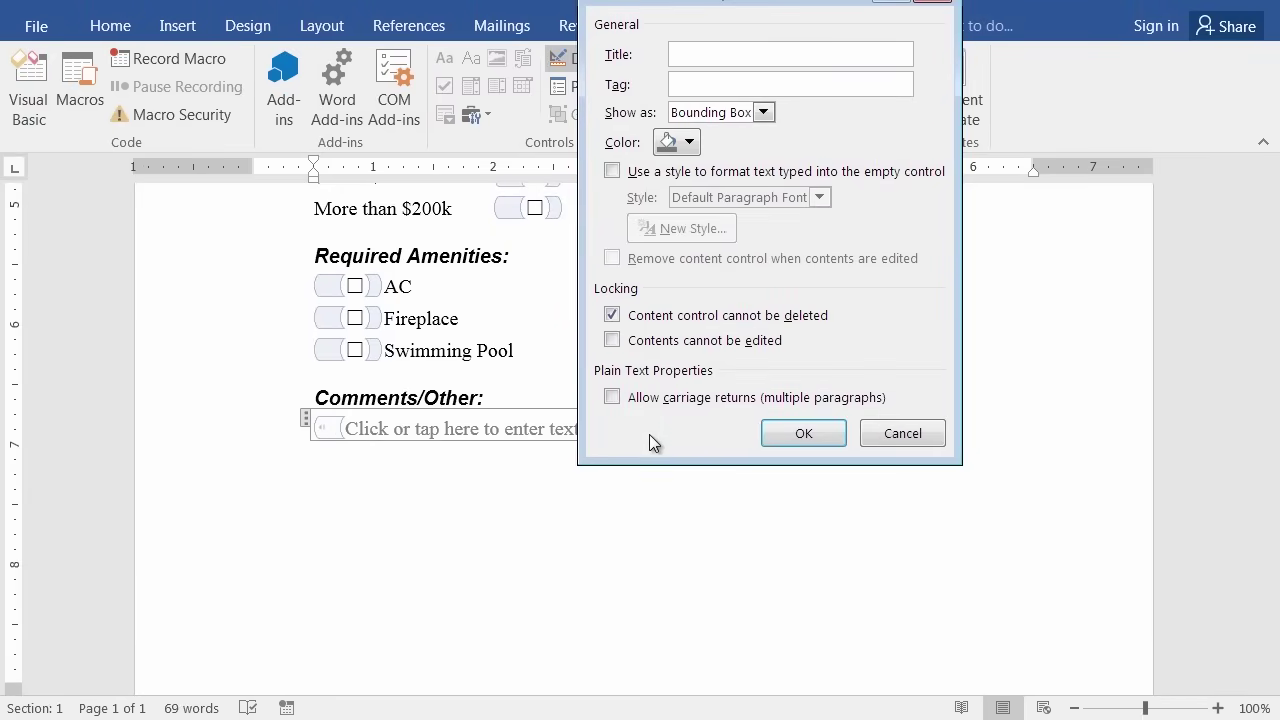
click(614, 400)
click(819, 431)
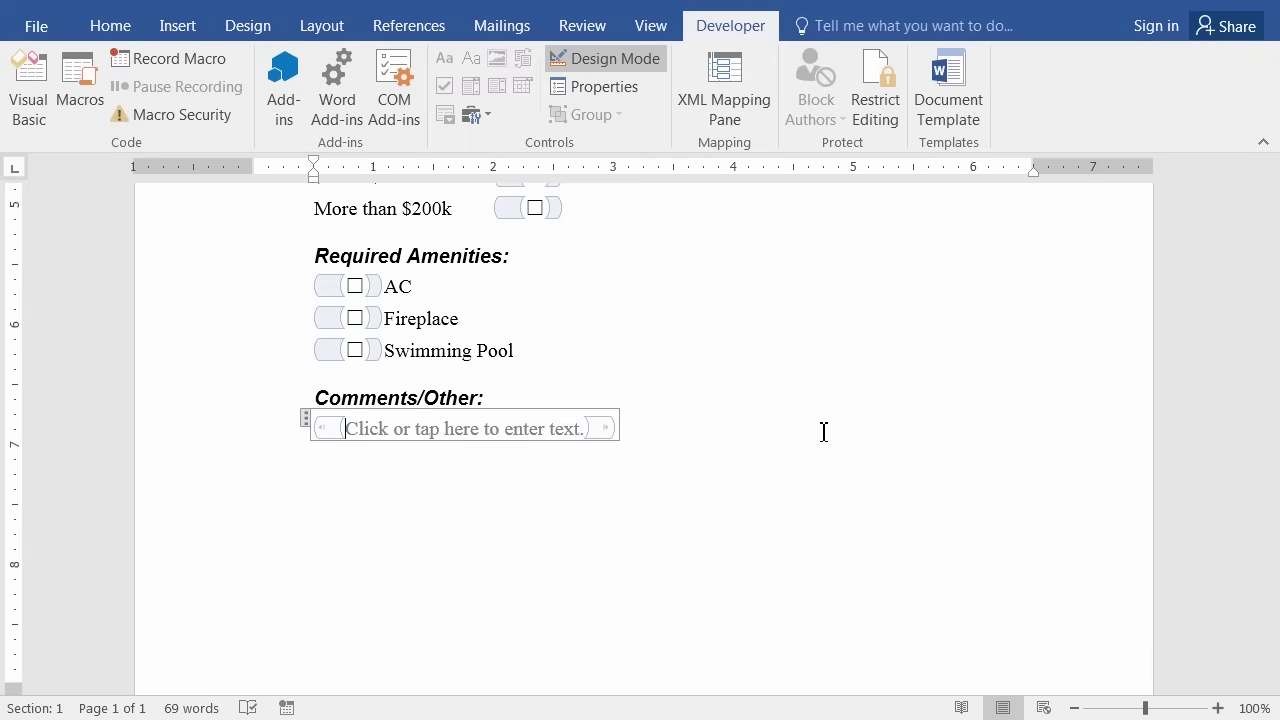
scroll(780, 480, up, 8)
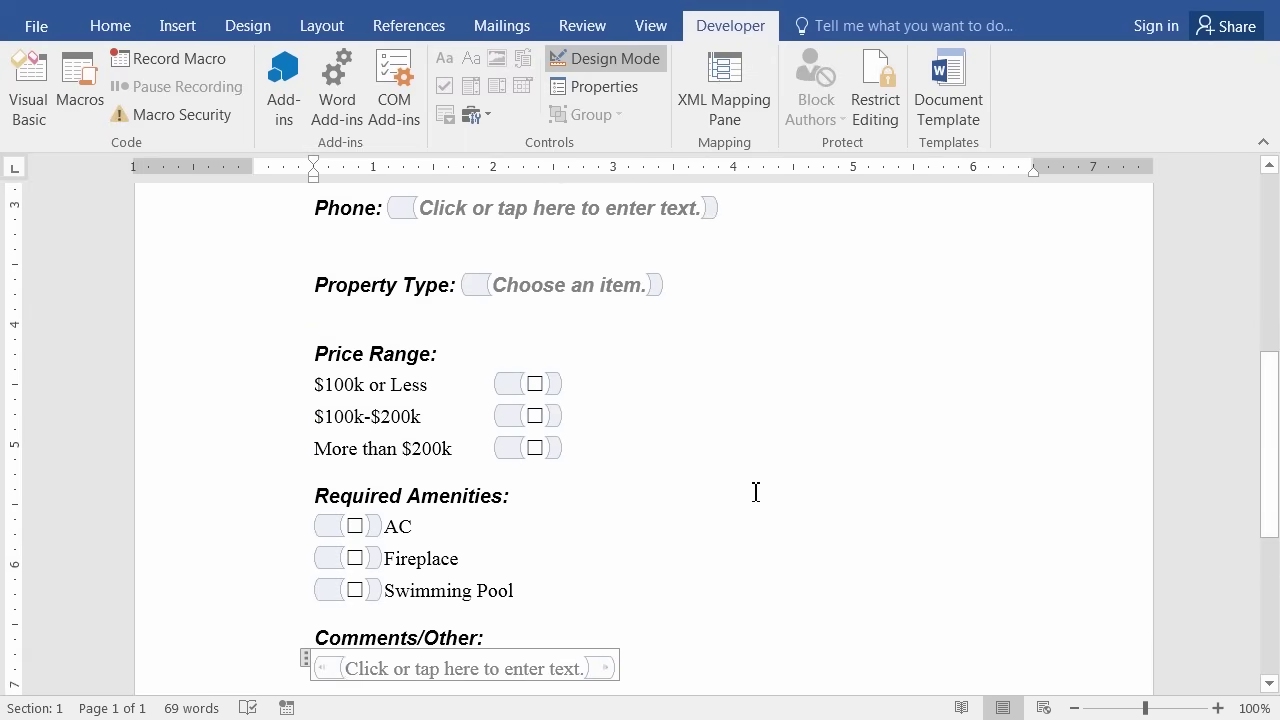
scroll(763, 493, up, 4)
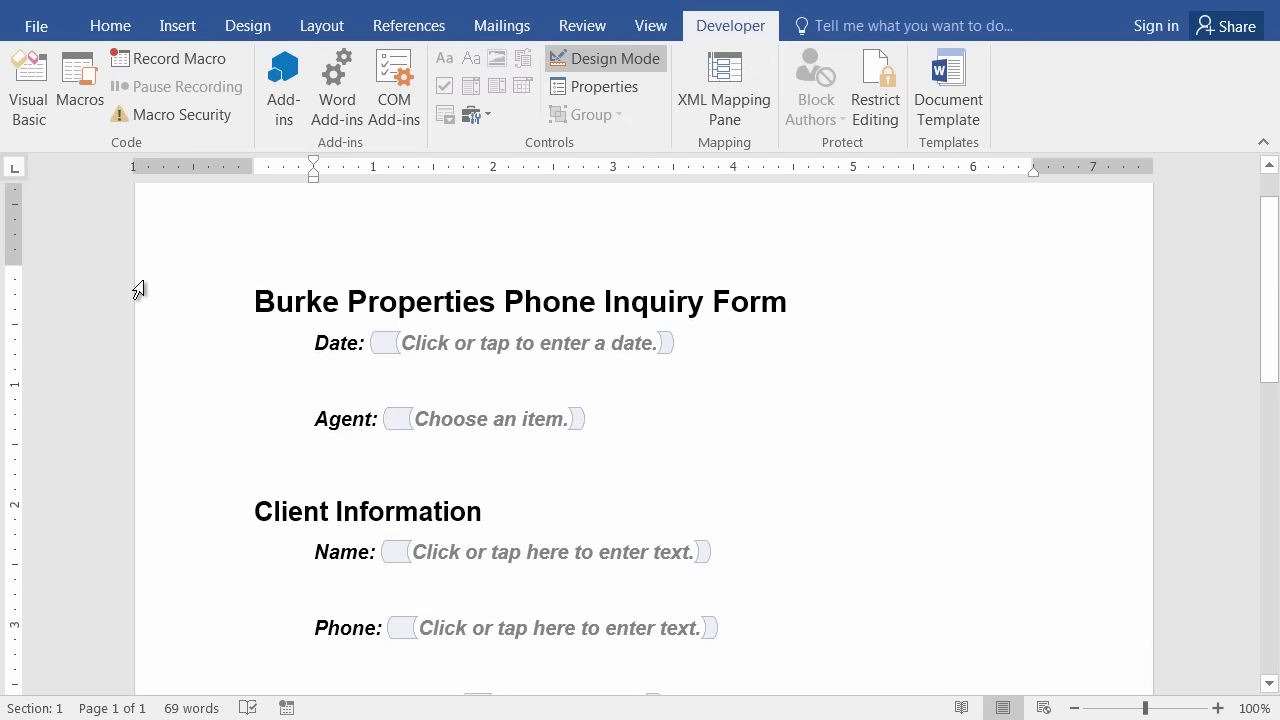
click(36, 24)
click(38, 207)
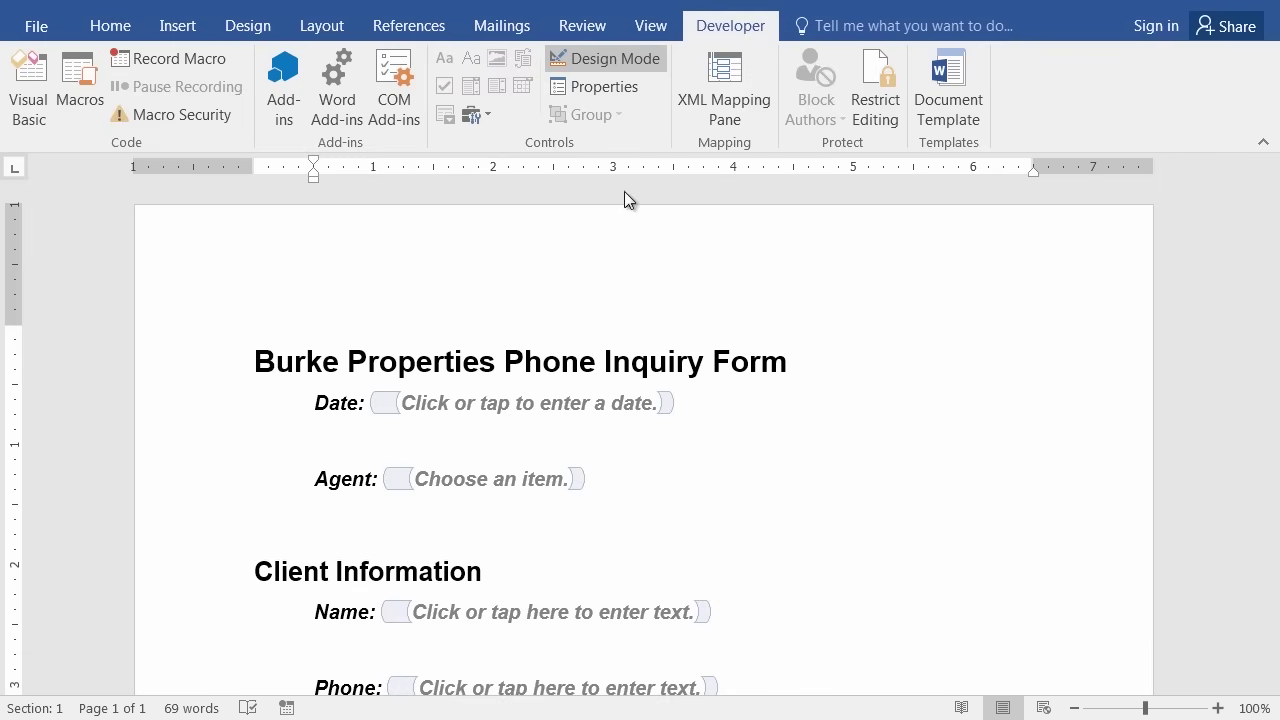
click(605, 59)
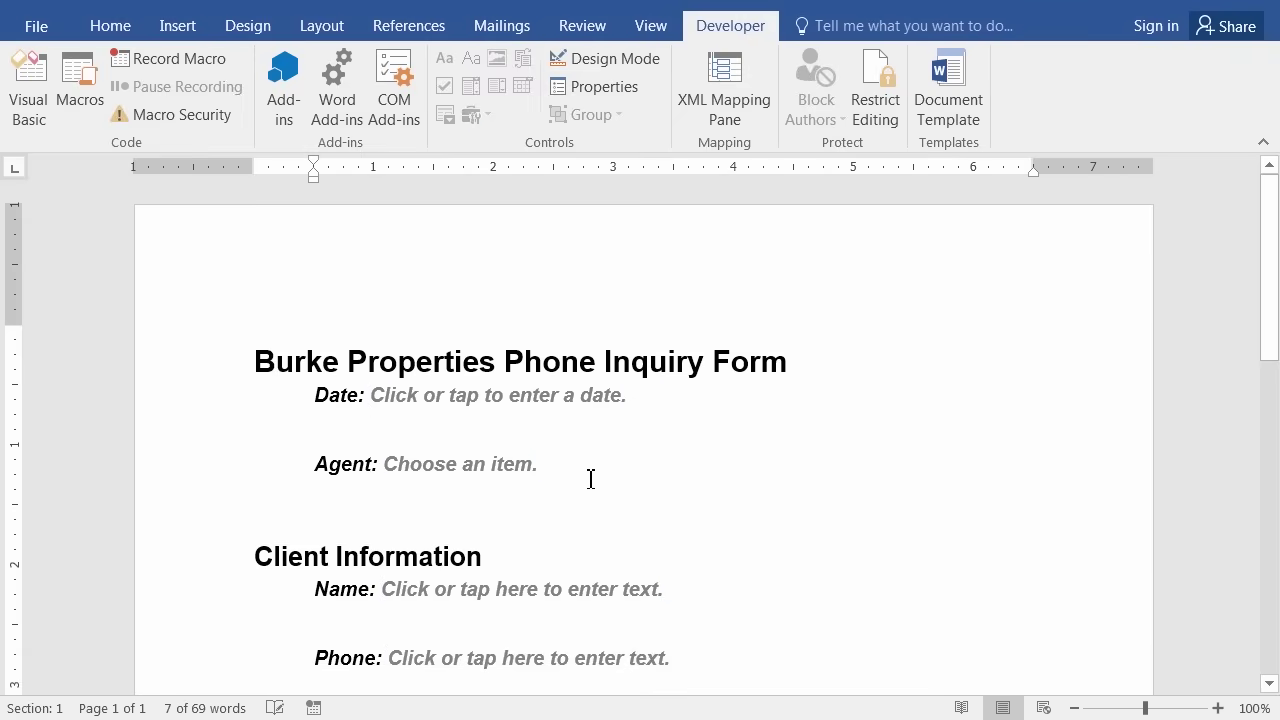
scroll(633, 515, down, 3)
scroll(686, 440, down, 1)
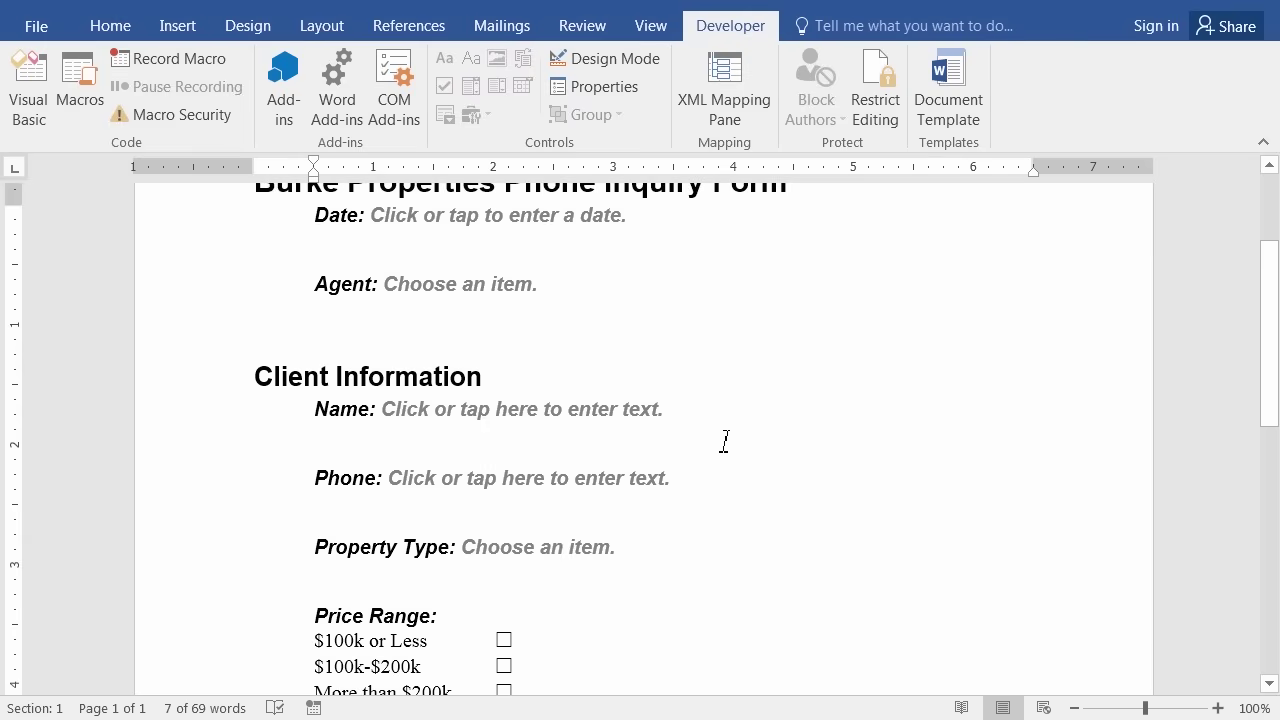
scroll(710, 440, up, 3)
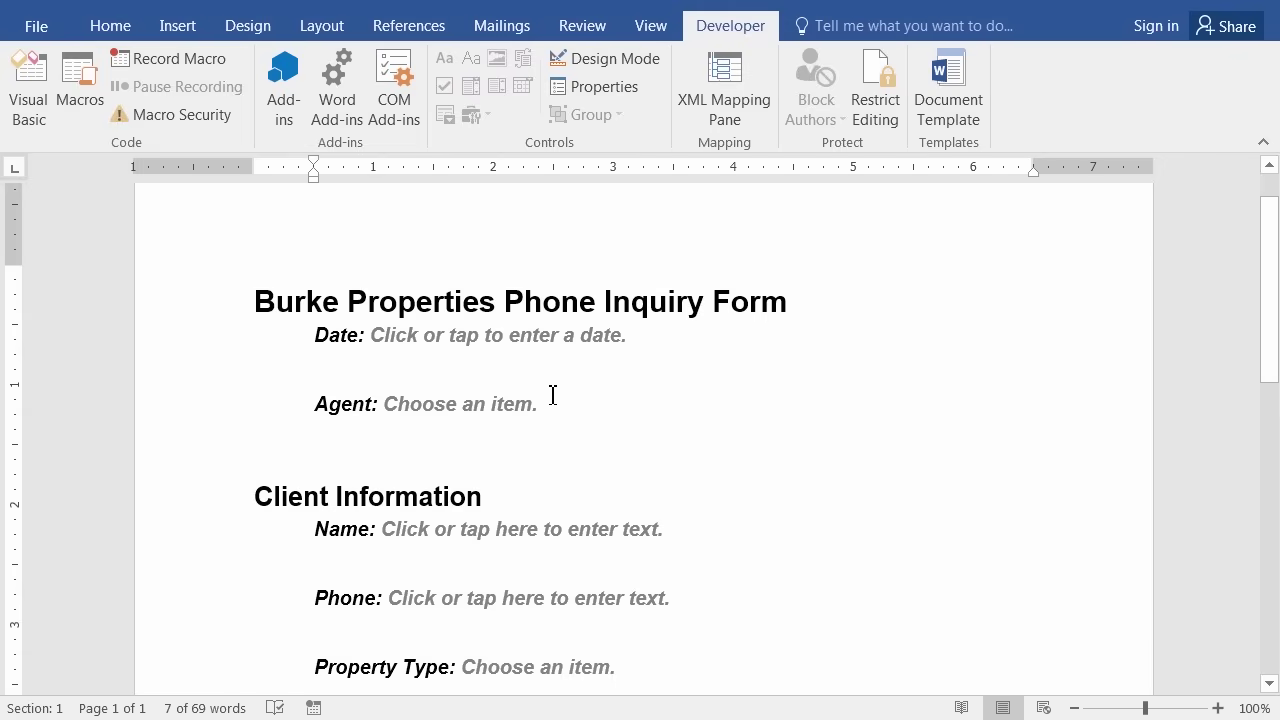
Pick December 4, 2015 from the Date field's calendar.
click(483, 336)
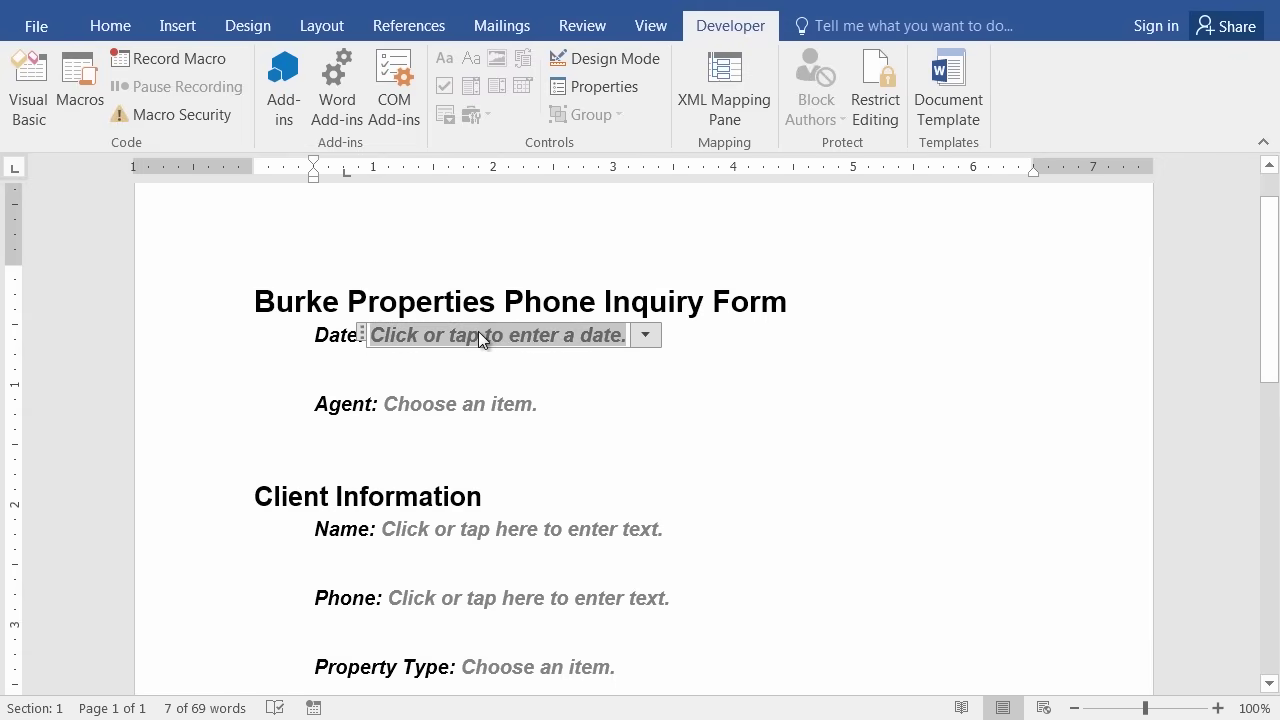
click(645, 337)
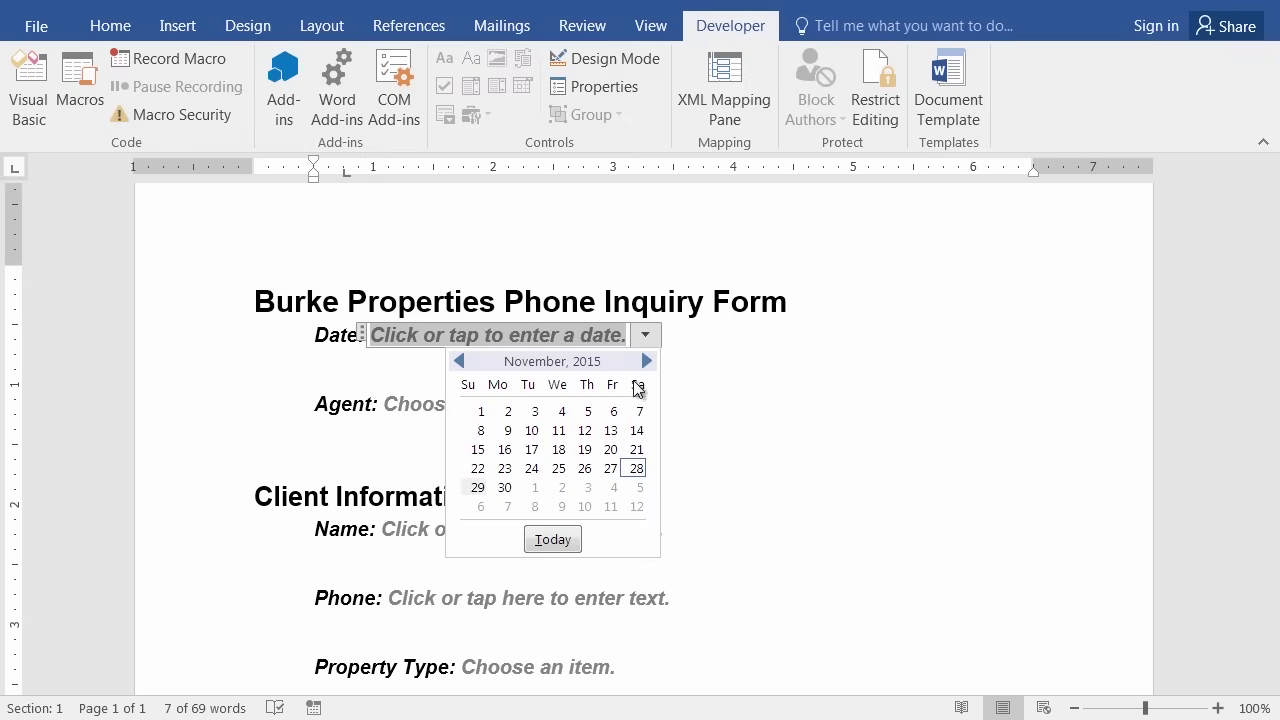
click(607, 491)
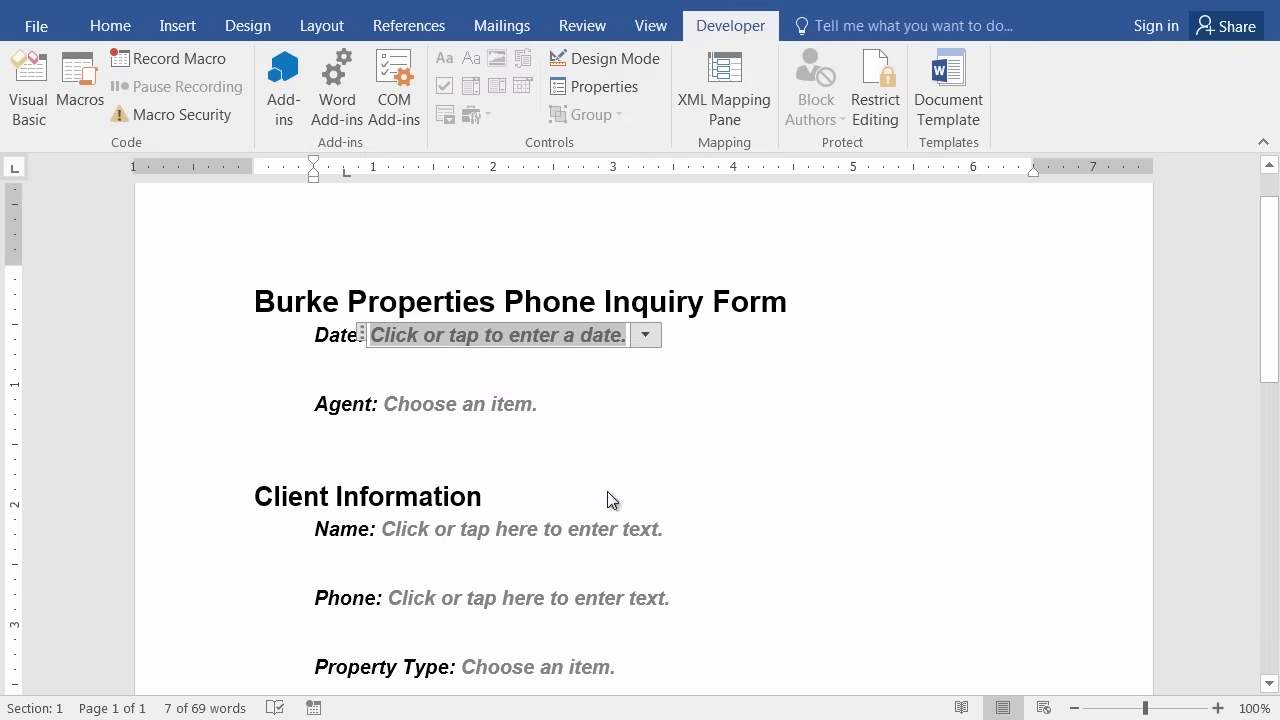
Choose the second agent from the Agent dropdown list.
click(451, 404)
click(555, 407)
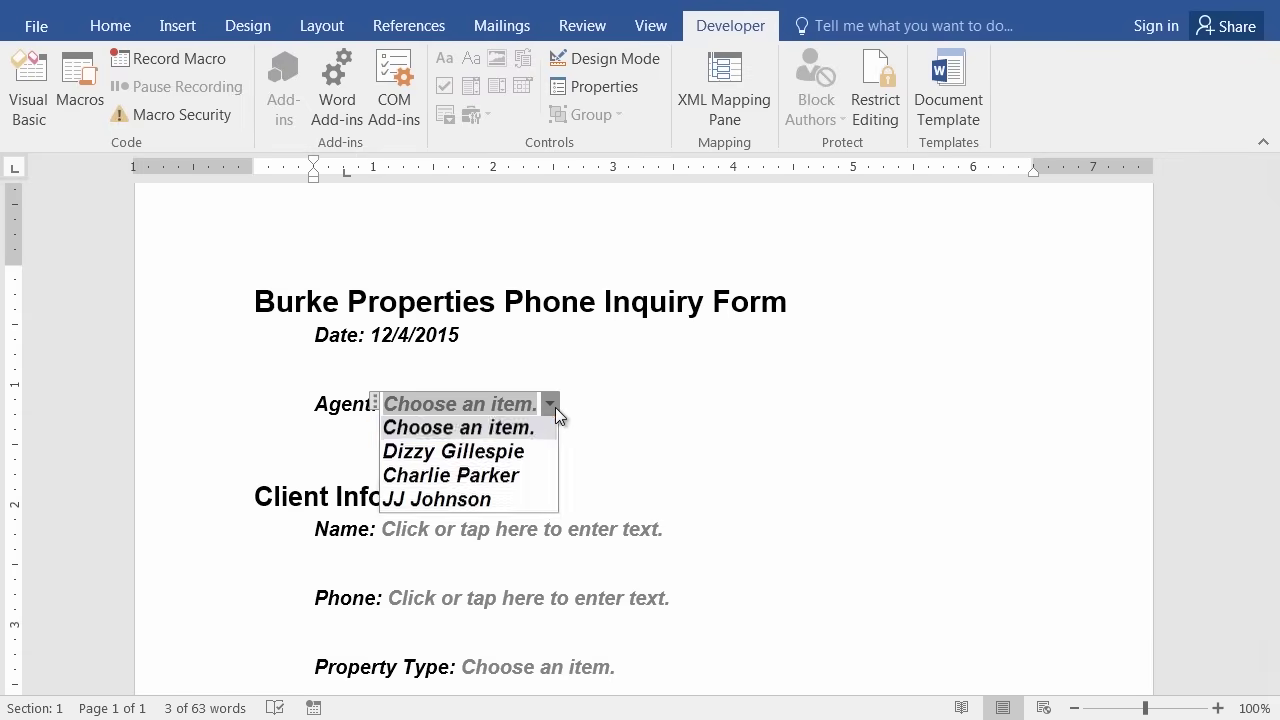
click(469, 457)
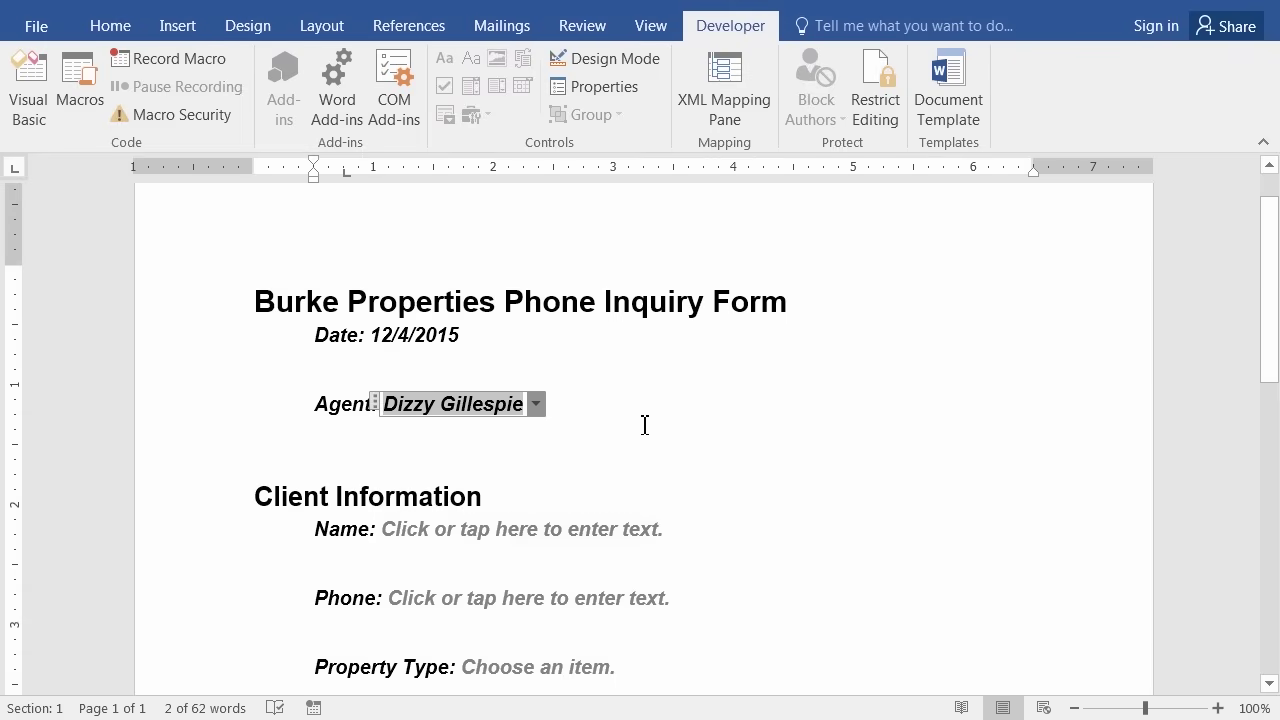
key(Tab)
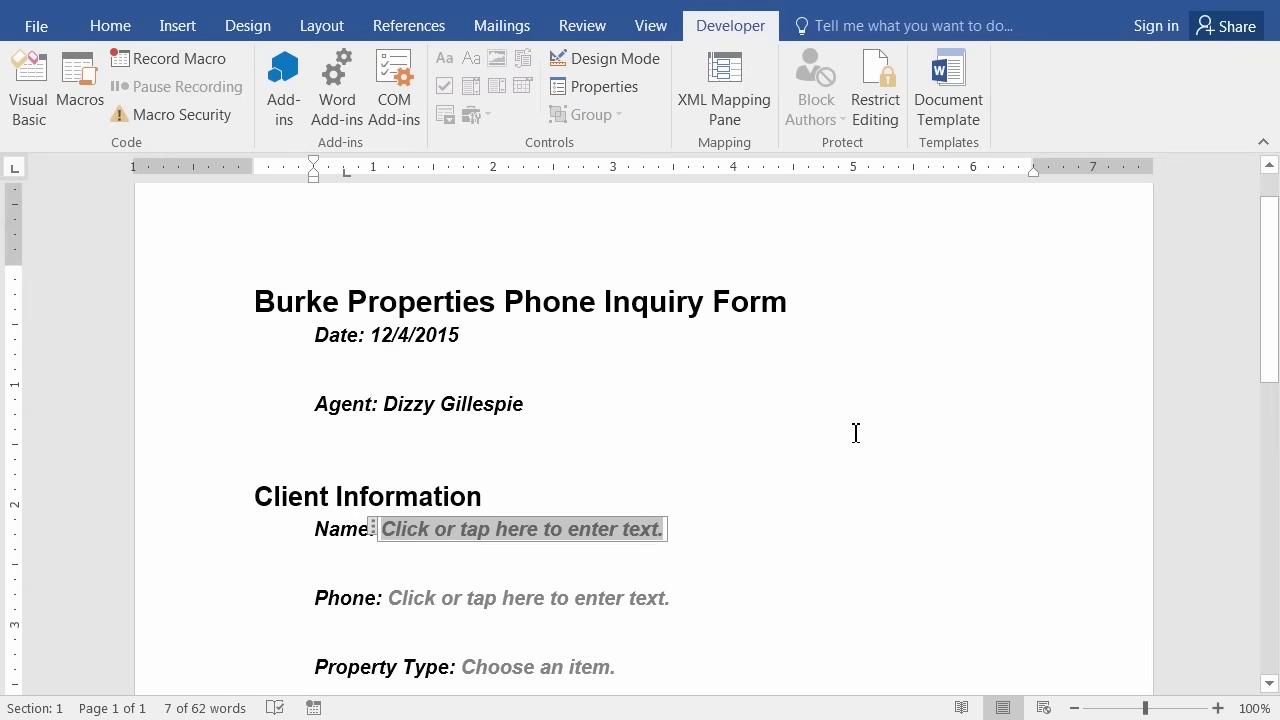
Enter the client's full name, then the phone number with the area code added in front.
text(Furd Burfle)
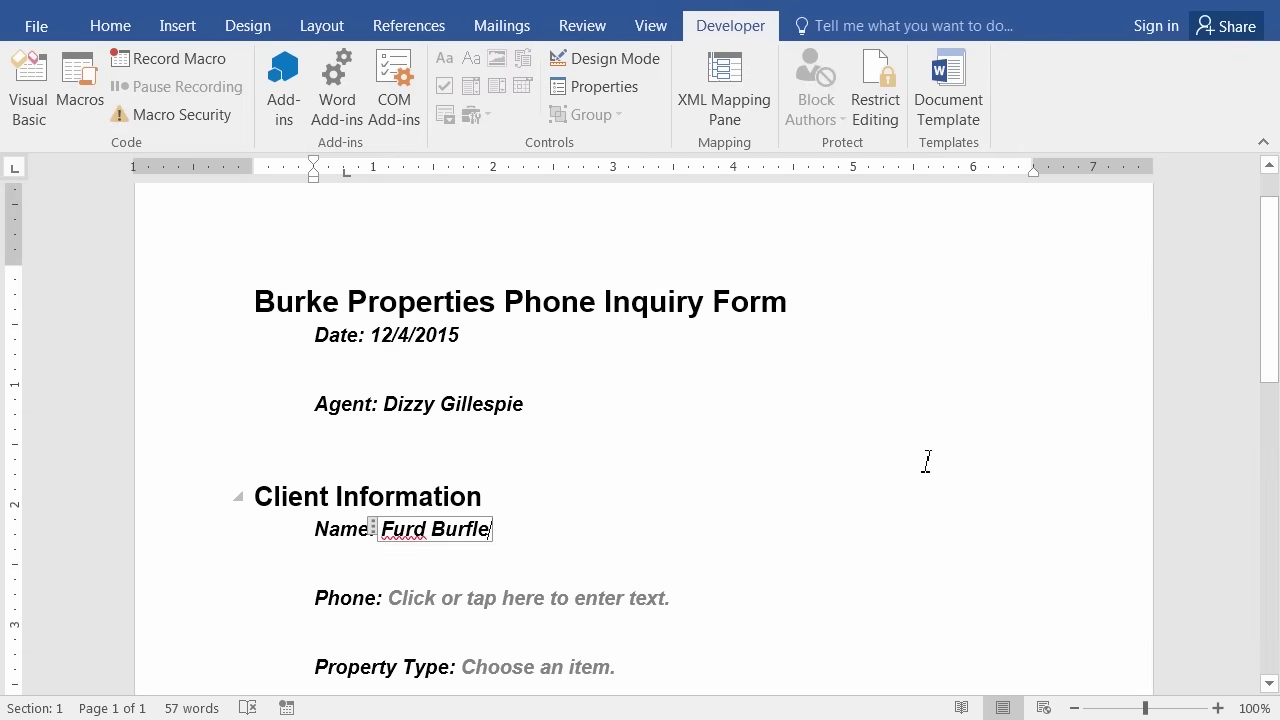
scroll(795, 475, down, 3)
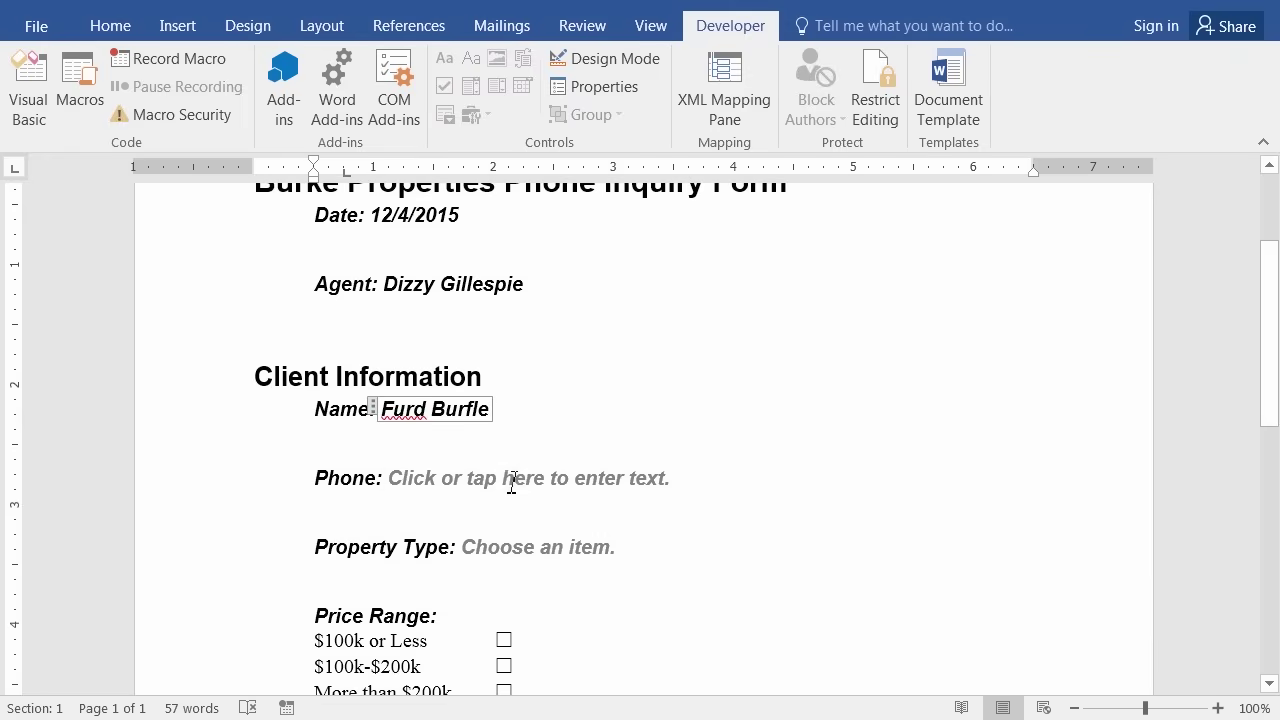
click(510, 482)
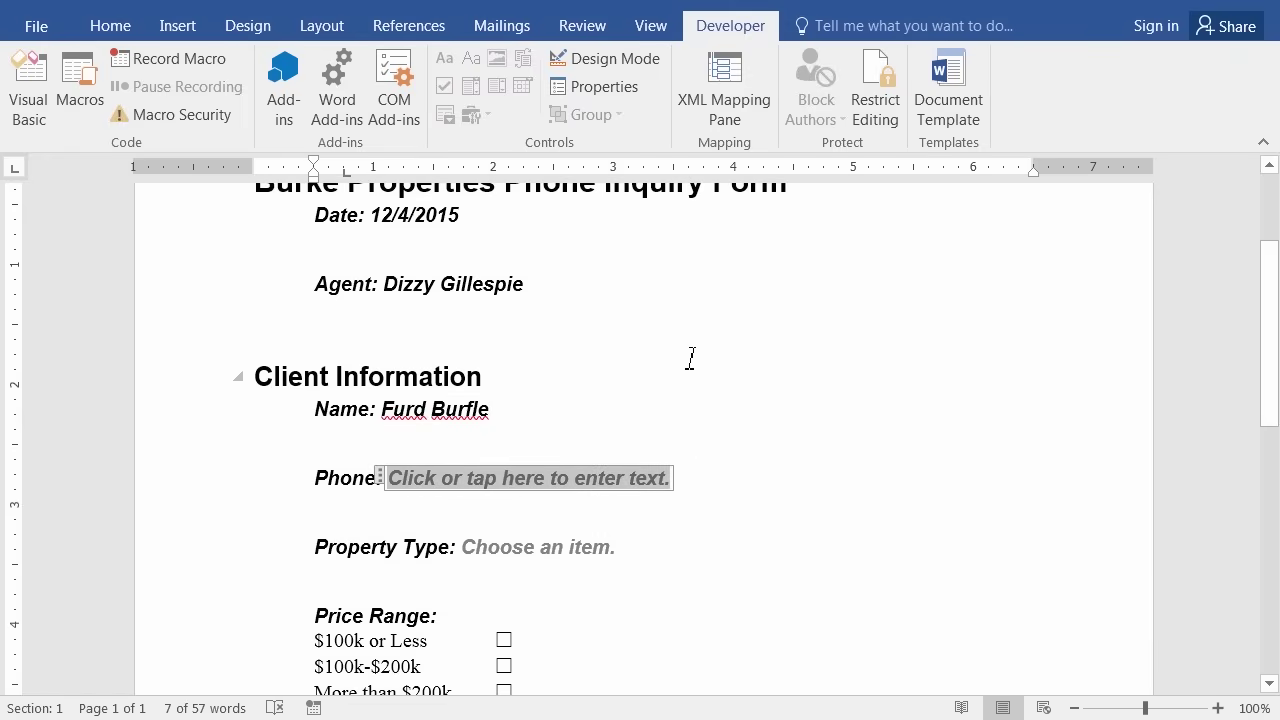
text(555)
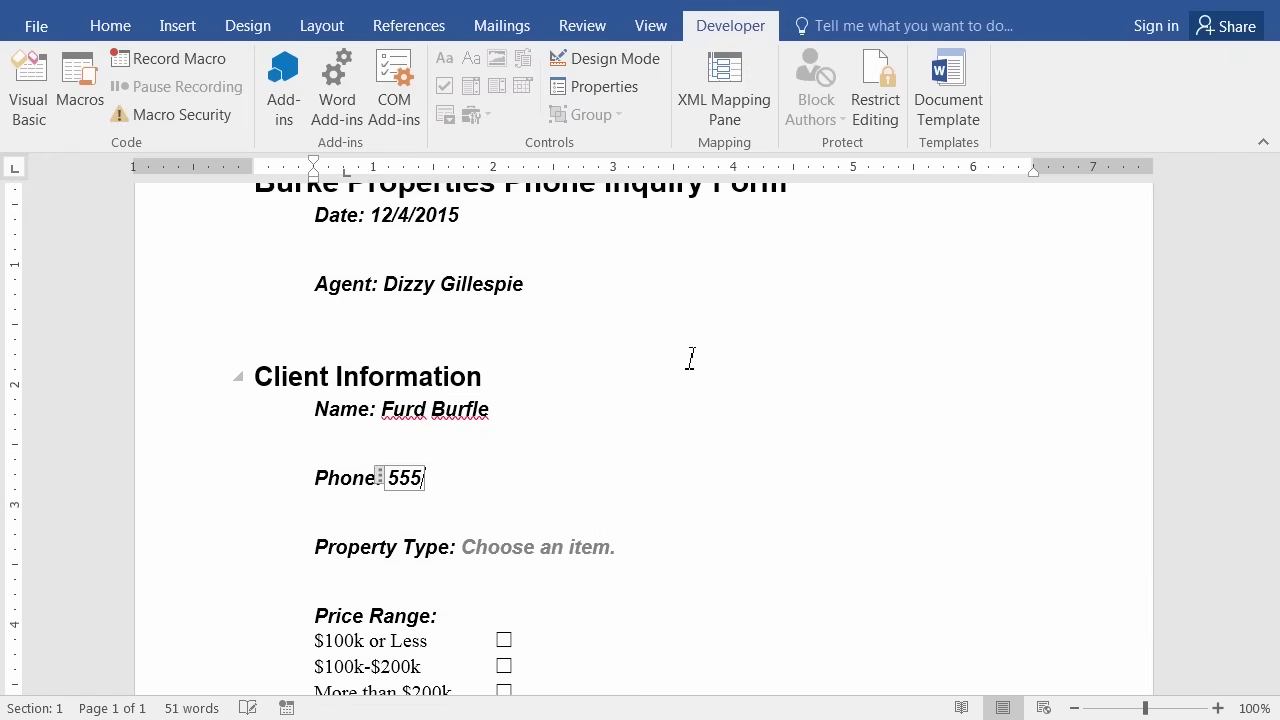
text(-1212)
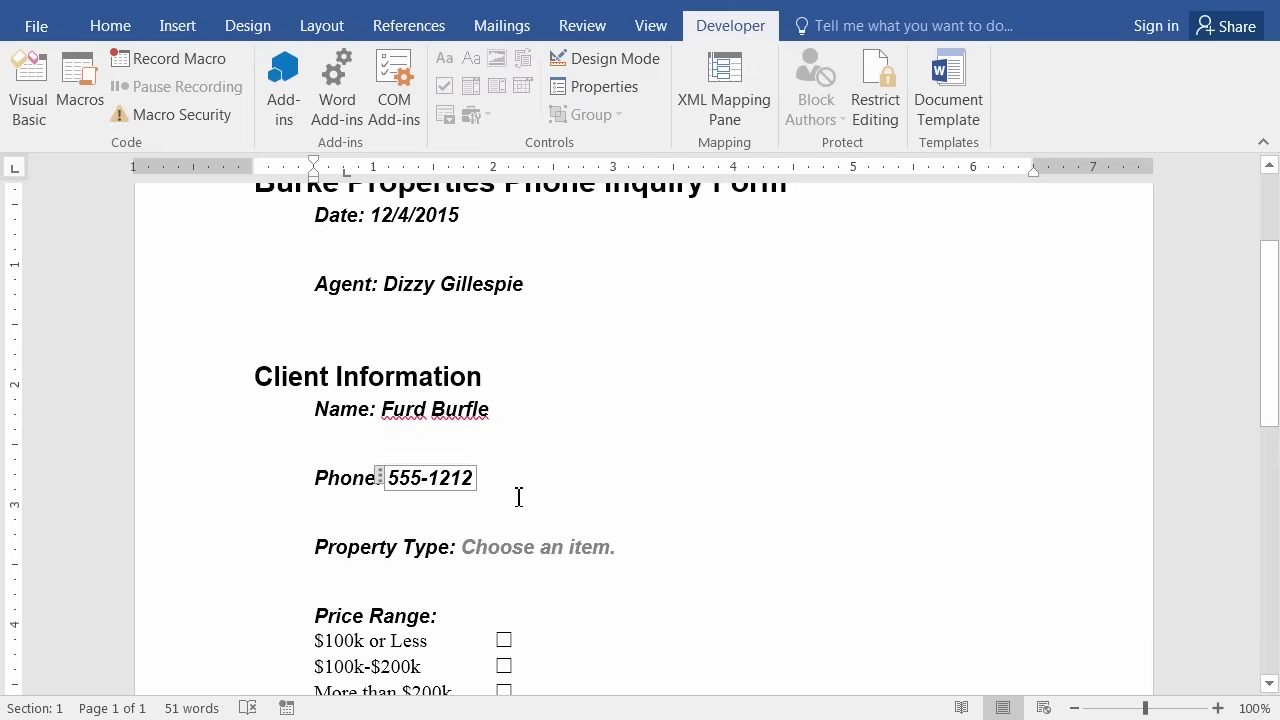
key(Home)
text(510-)
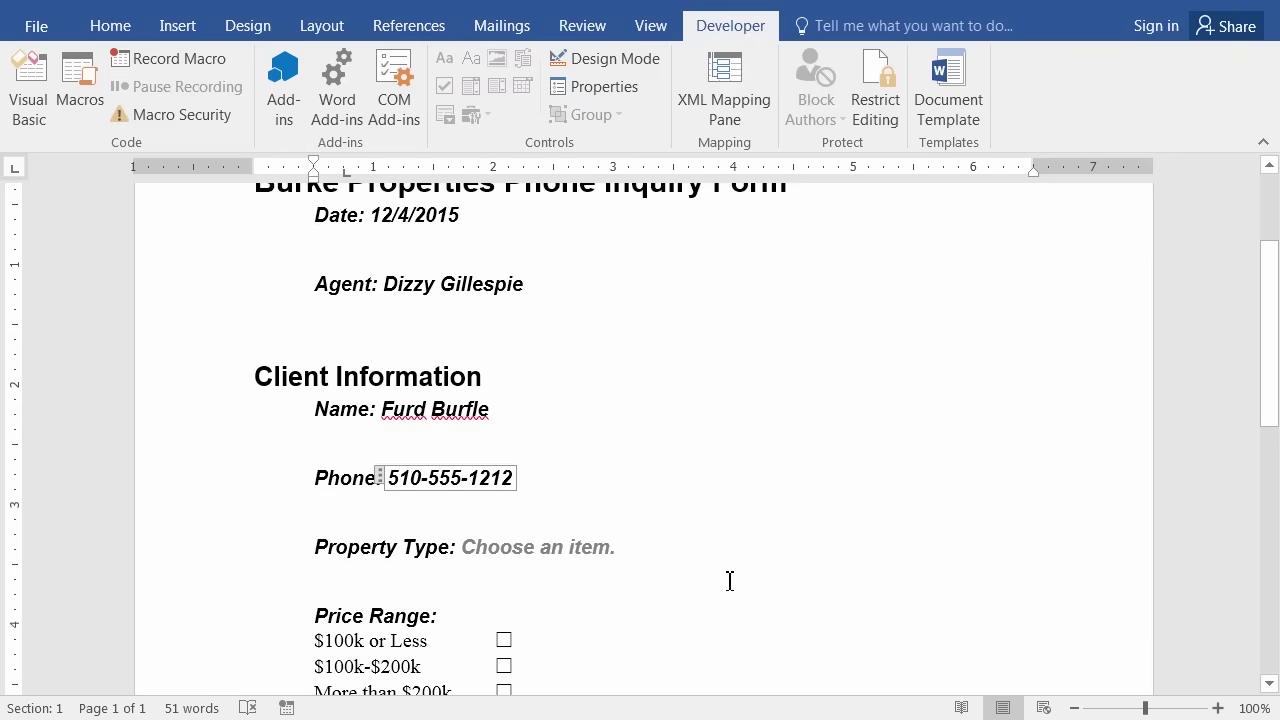
scroll(650, 514, down, 3)
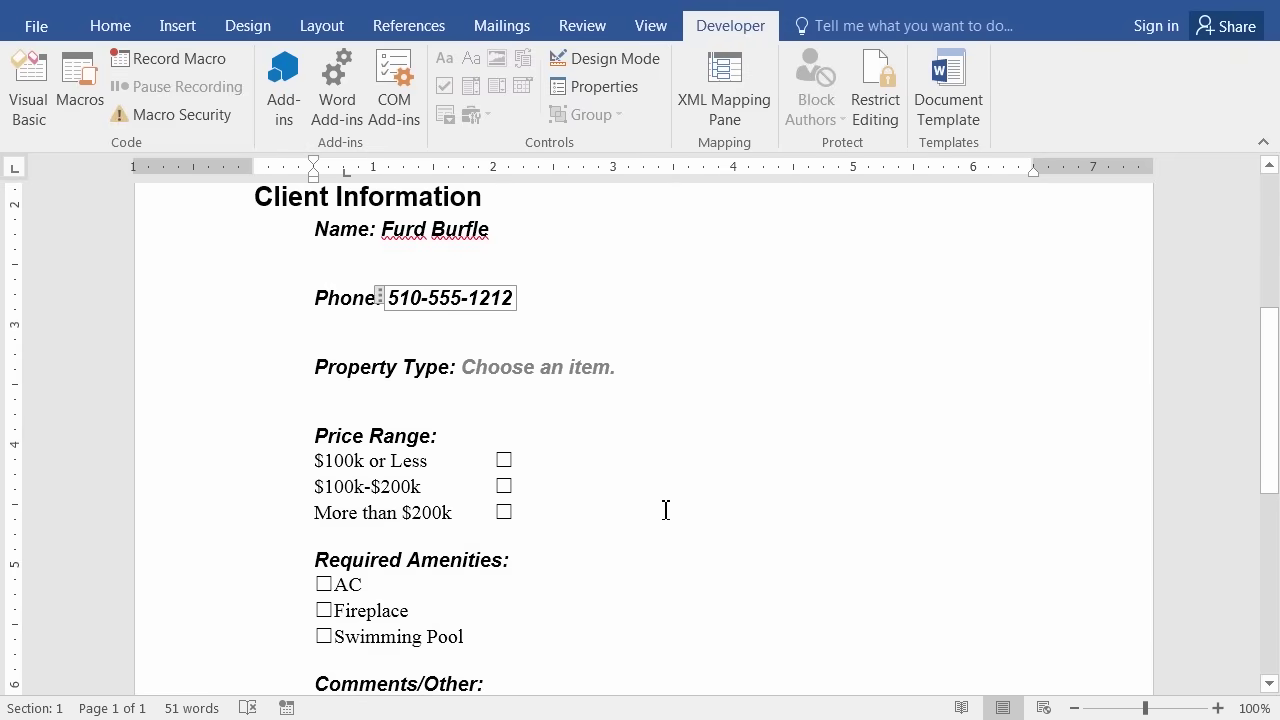
Check the $100k or Less and $100k-$200k price ranges, leaving More than $200k unchecked.
click(504, 461)
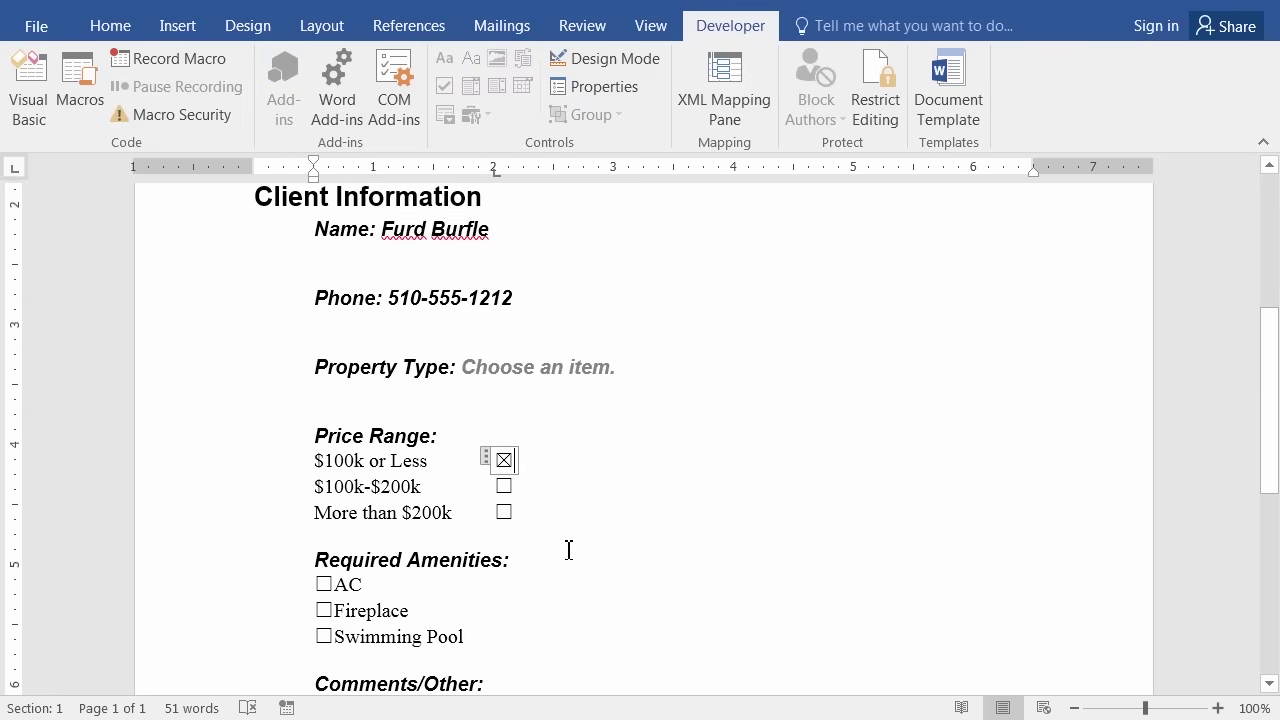
click(504, 512)
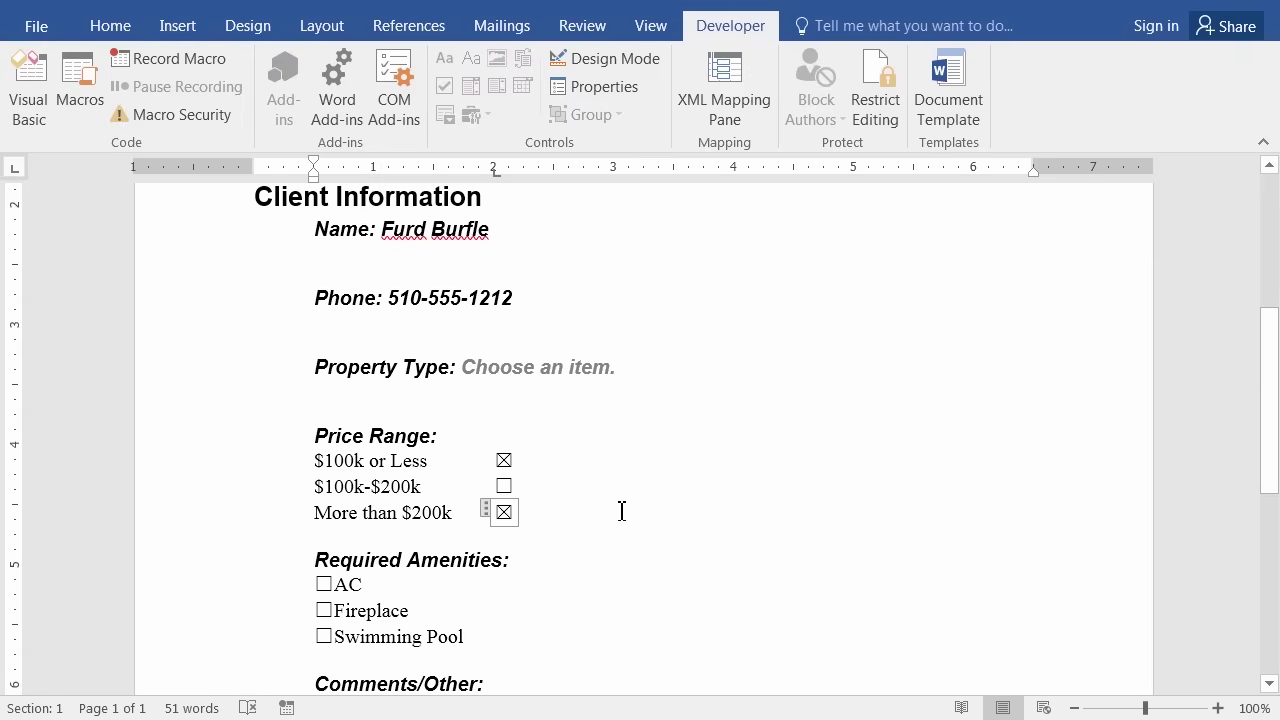
click(504, 513)
click(505, 487)
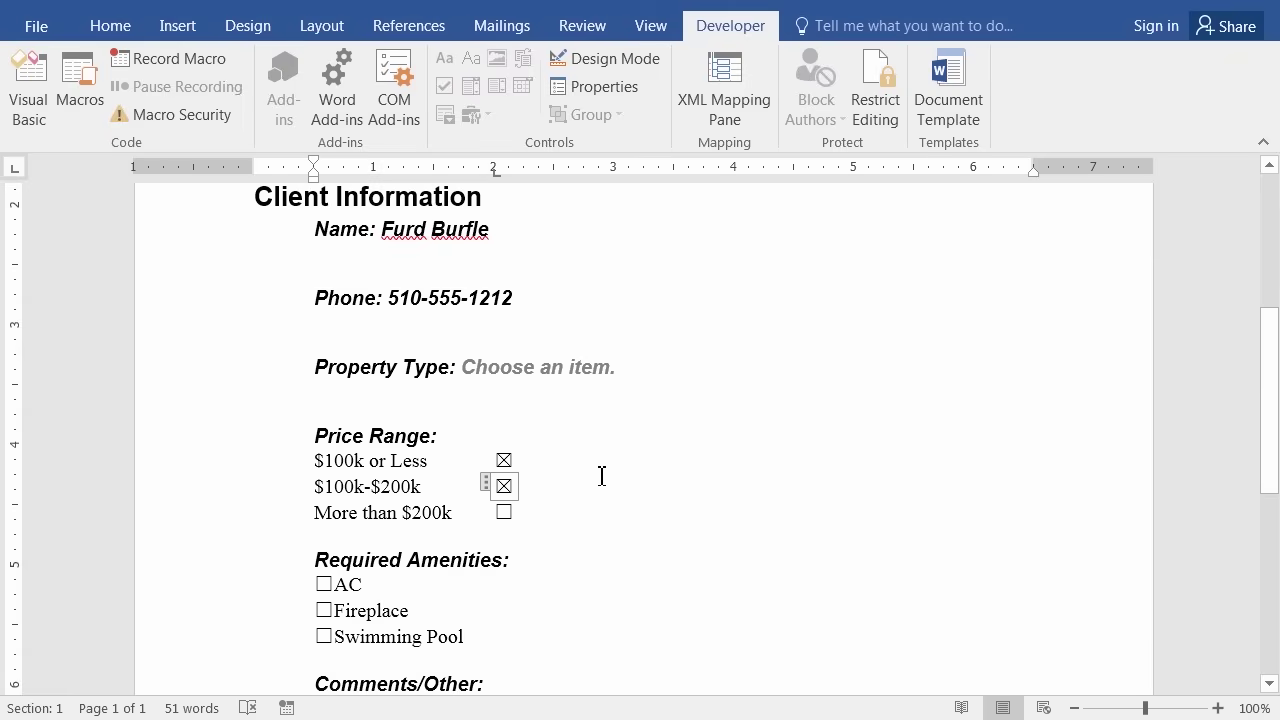
Tick the AC and Fireplace amenities.
scroll(598, 480, down, 3)
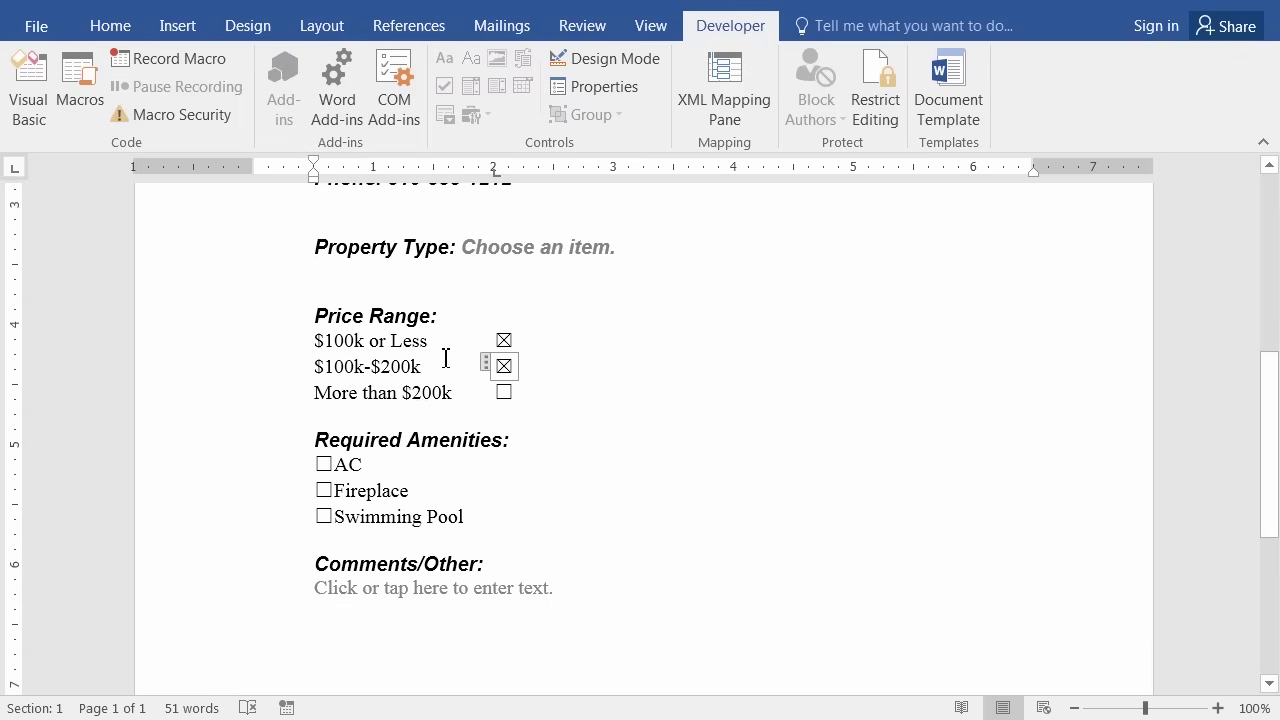
click(324, 465)
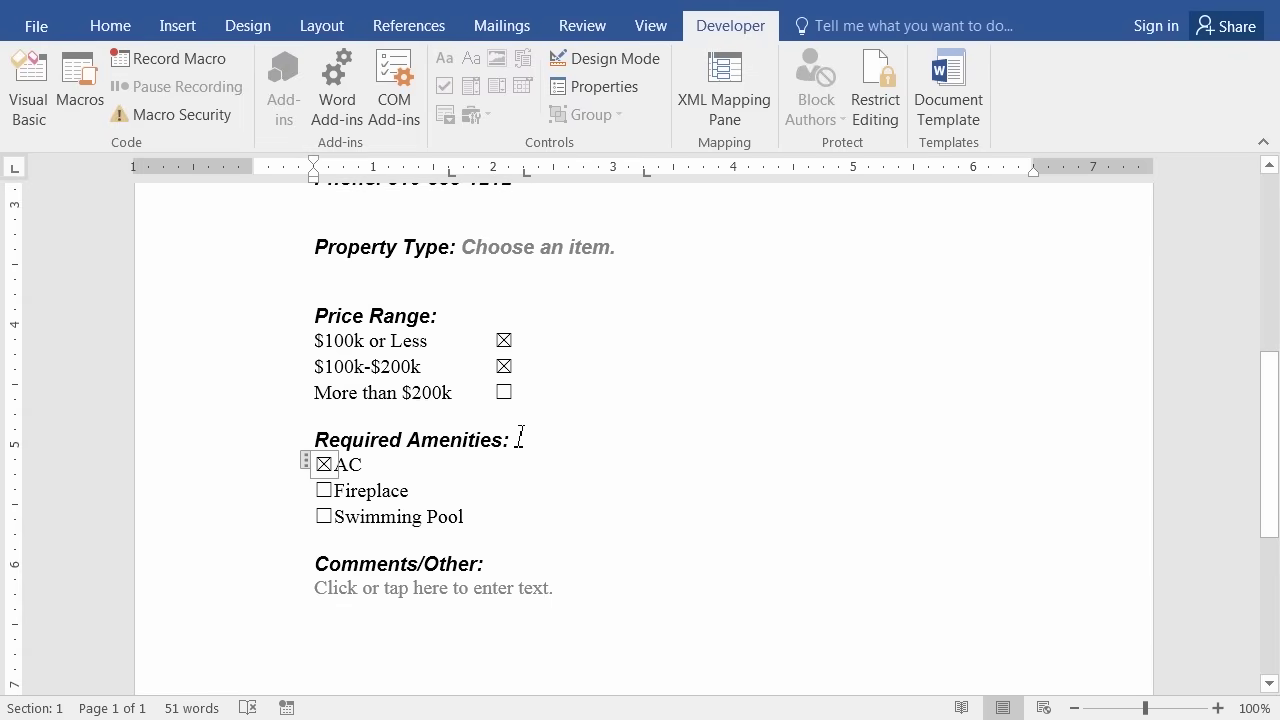
click(322, 491)
scroll(634, 514, down, 2)
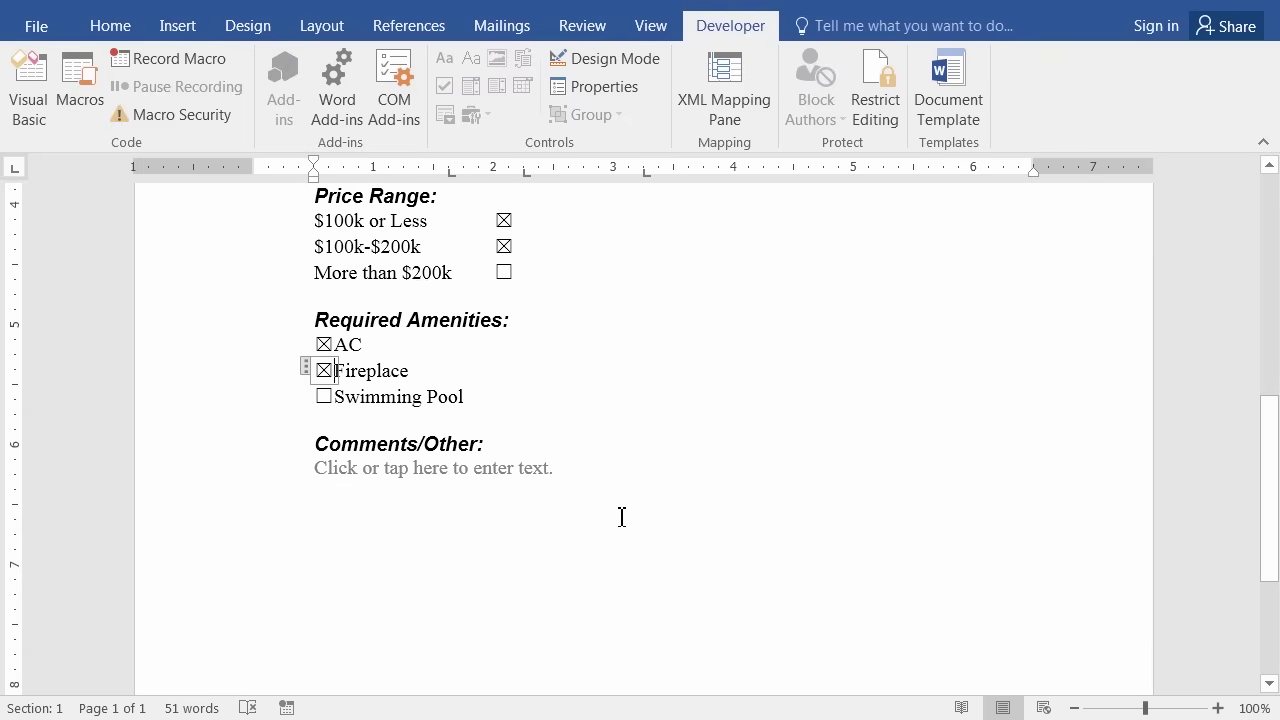
click(399, 467)
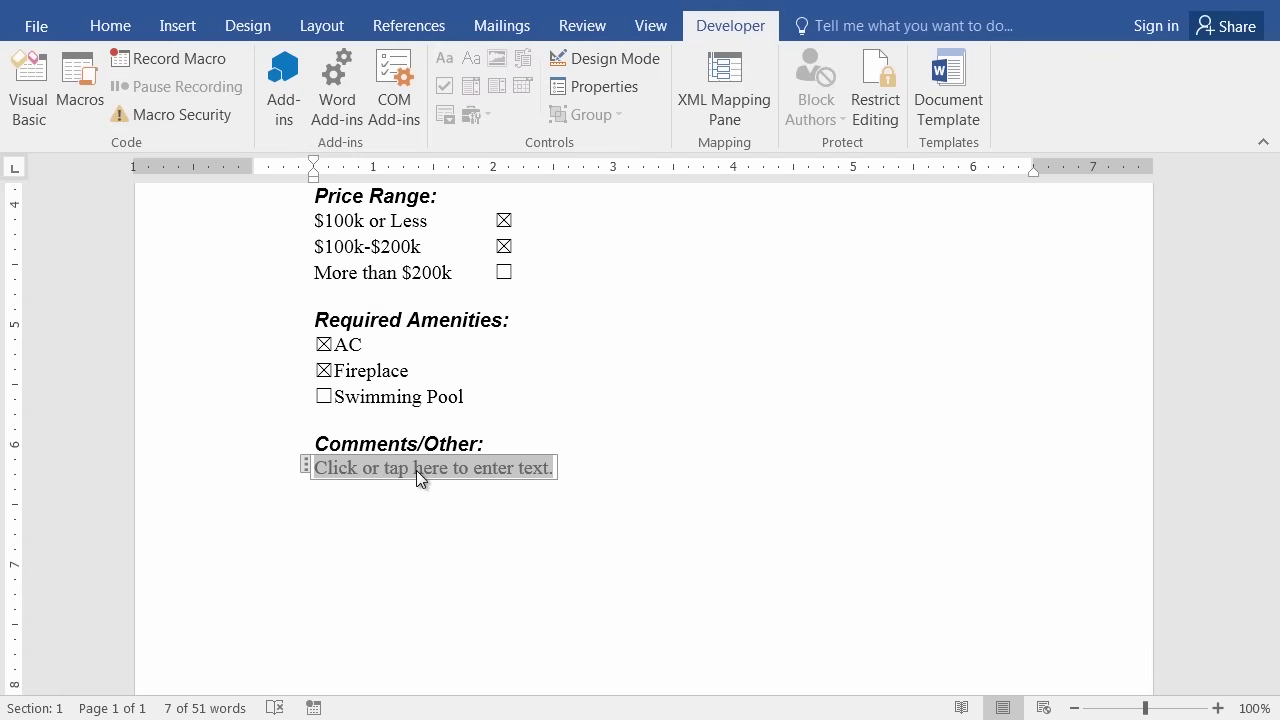
Write 'I need at least 1800 sq ft' and 'I would also like to have a Kitchen' as two comment lines.
text(I need at least 1800 sq ft)
key(Return)
text(I wo)
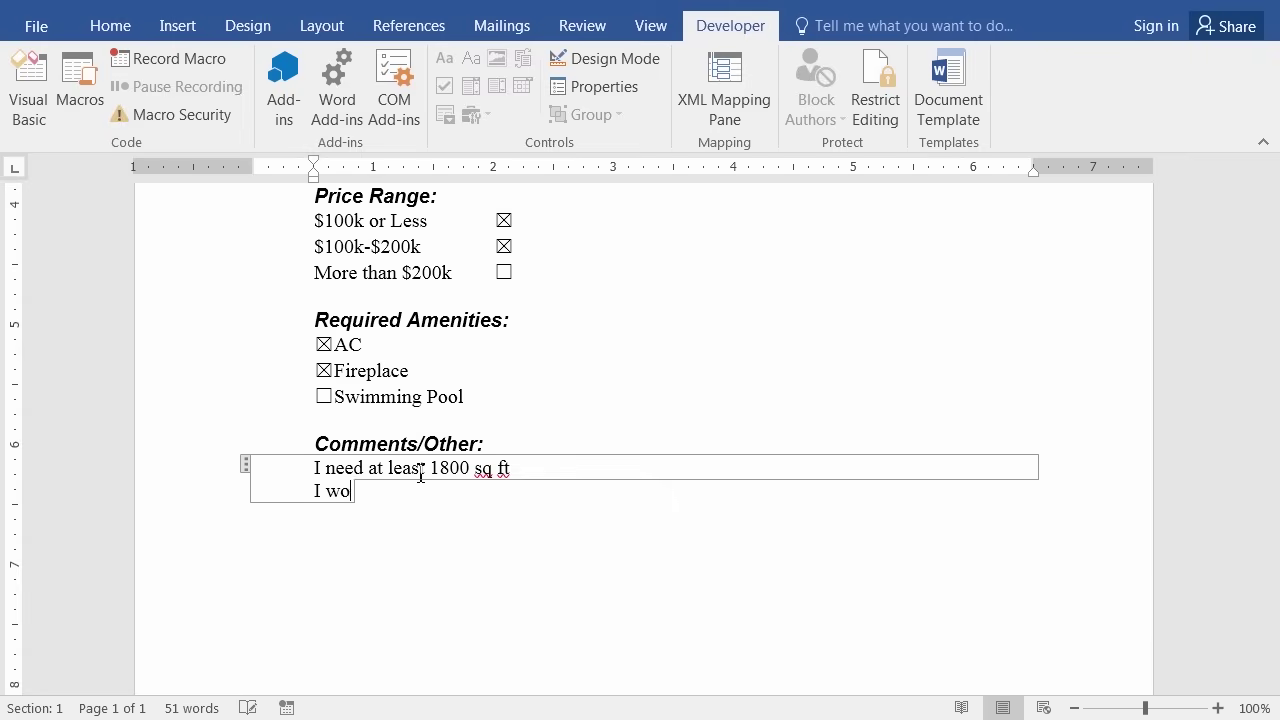
text(uld also like to ha)
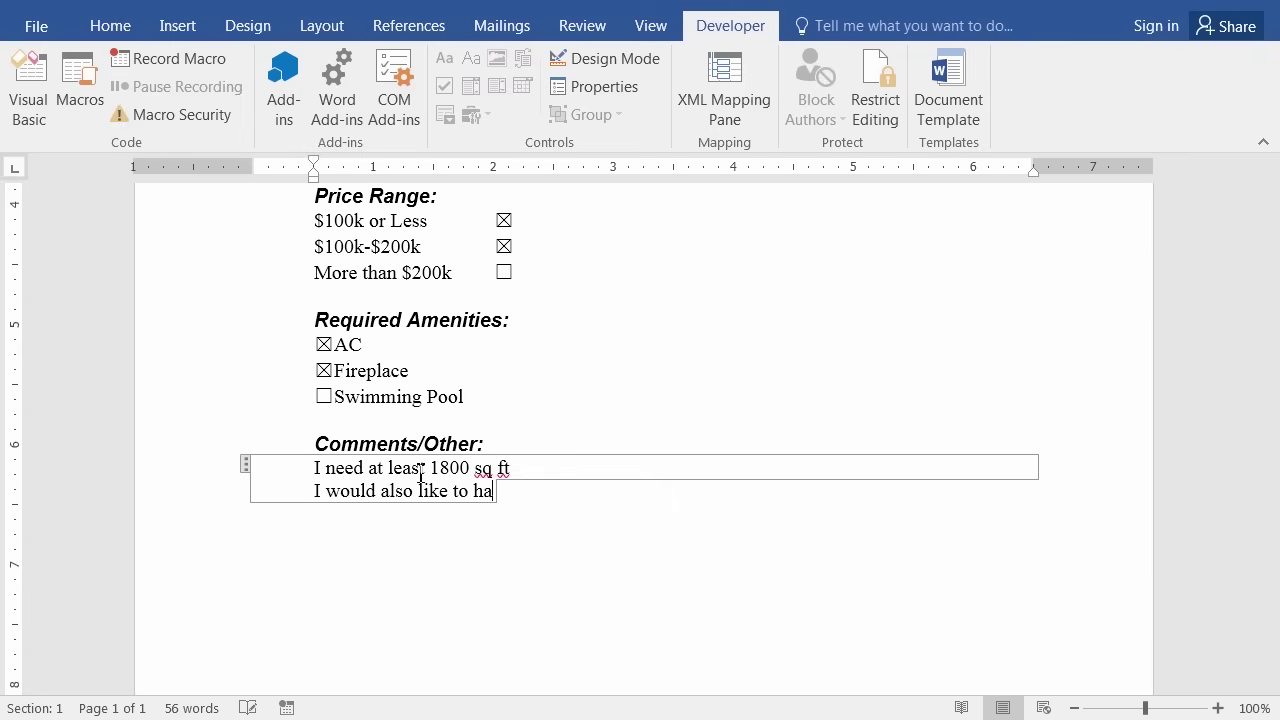
text(ve a Kitchen)
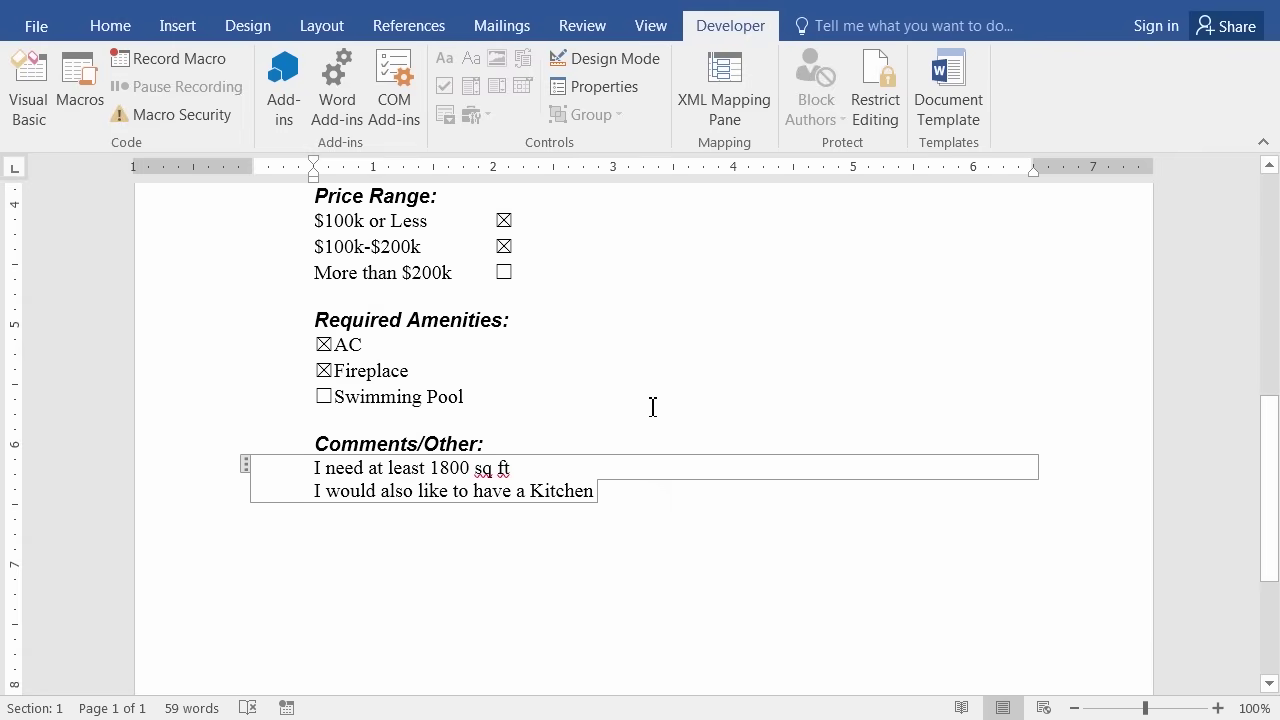
scroll(640, 395, up, 4)
scroll(622, 371, up, 6)
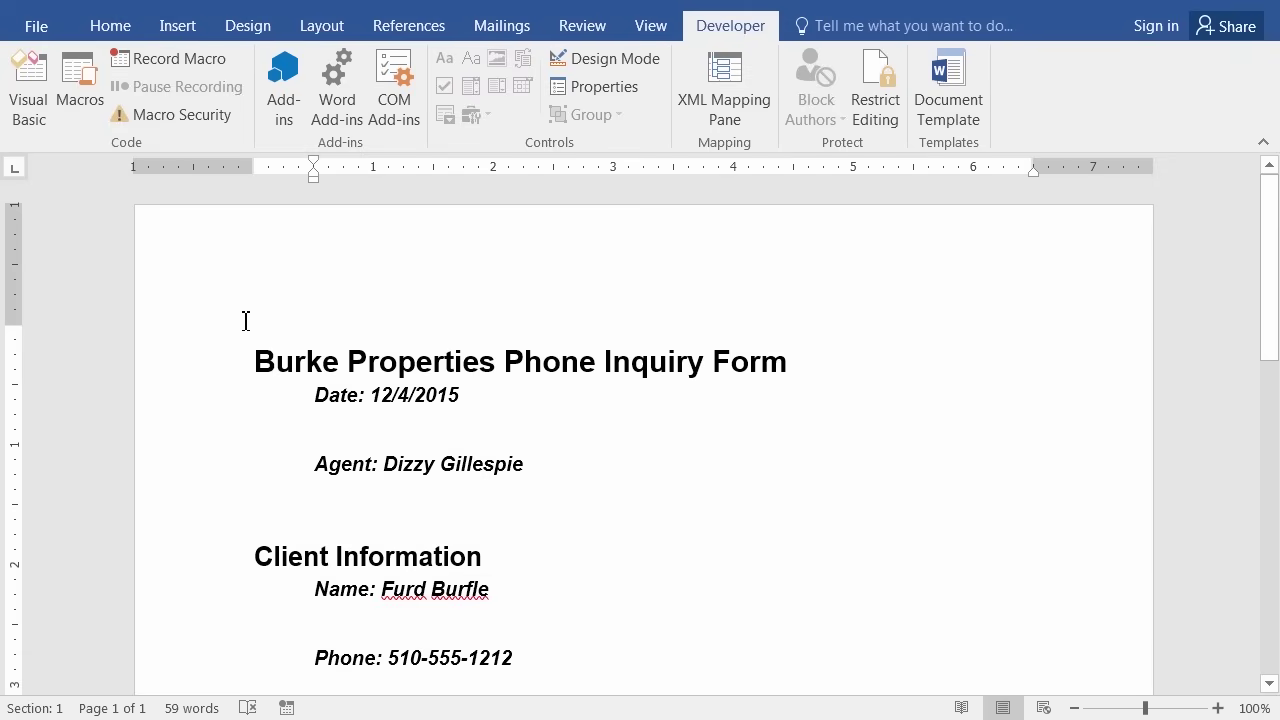
Save the form to Finished Word Documents as the client's name plus 'Property Request form'.
click(44, 29)
click(75, 256)
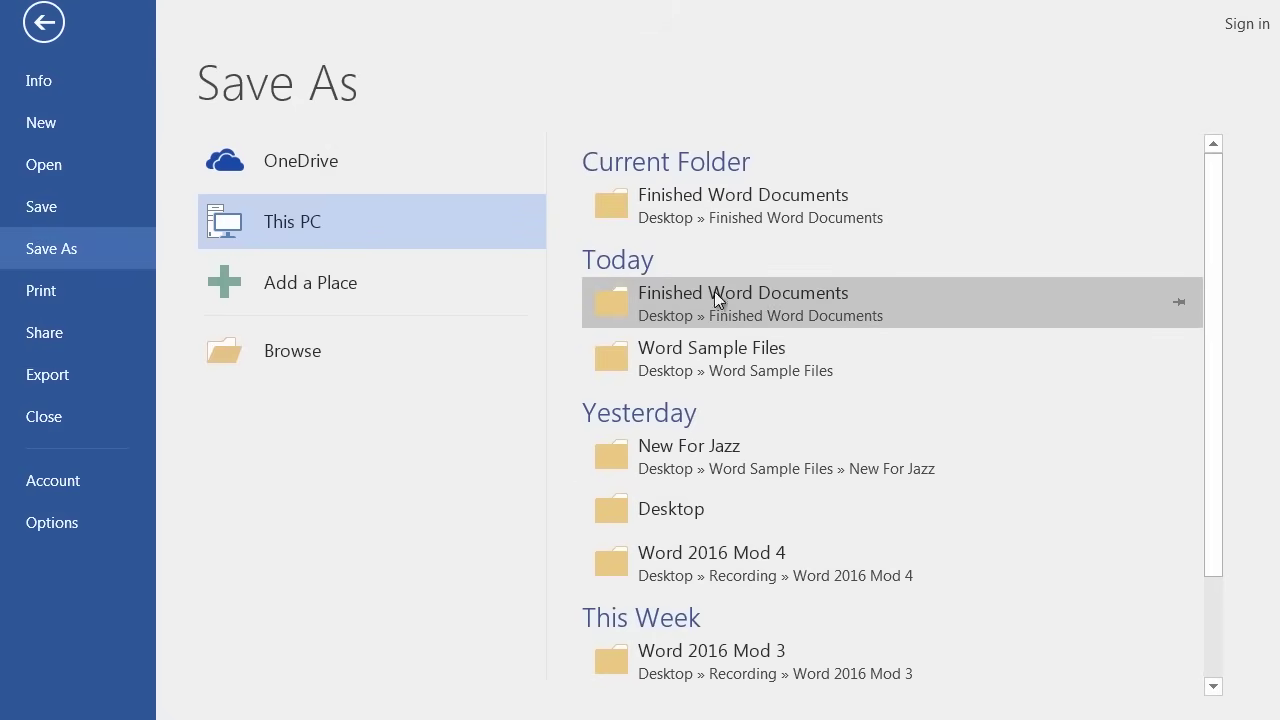
click(691, 293)
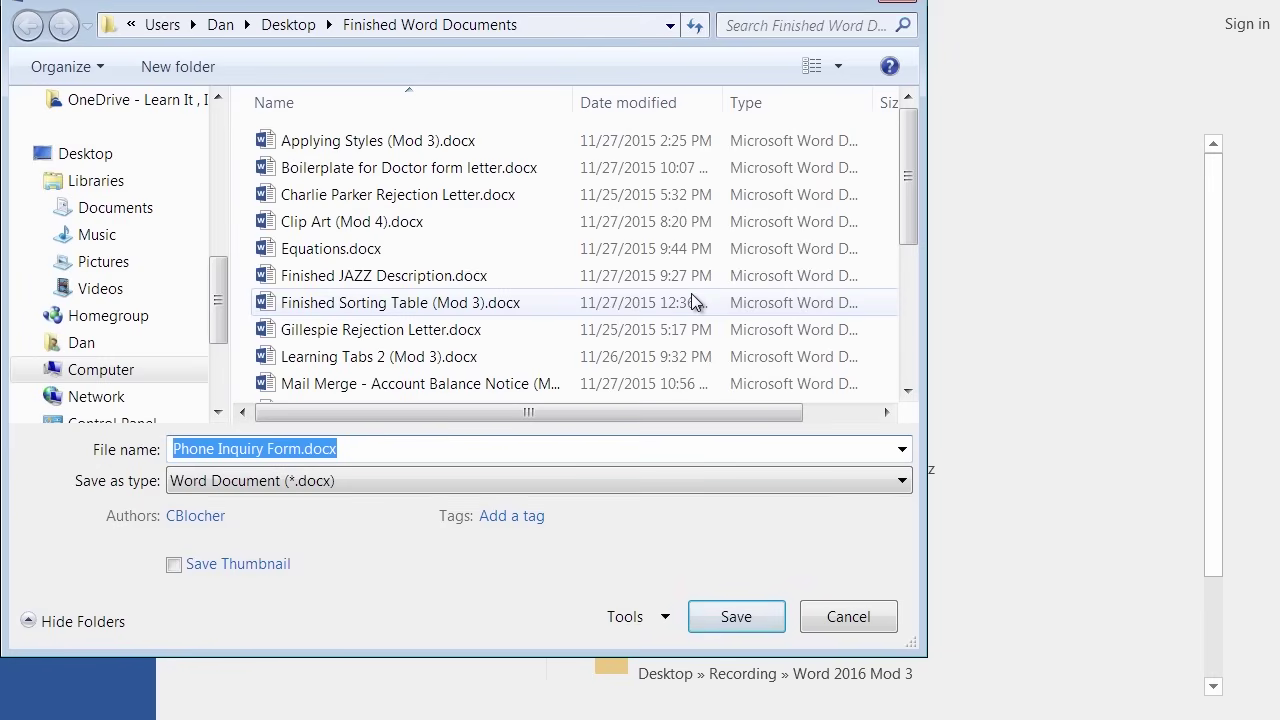
text(Furd Burfle)
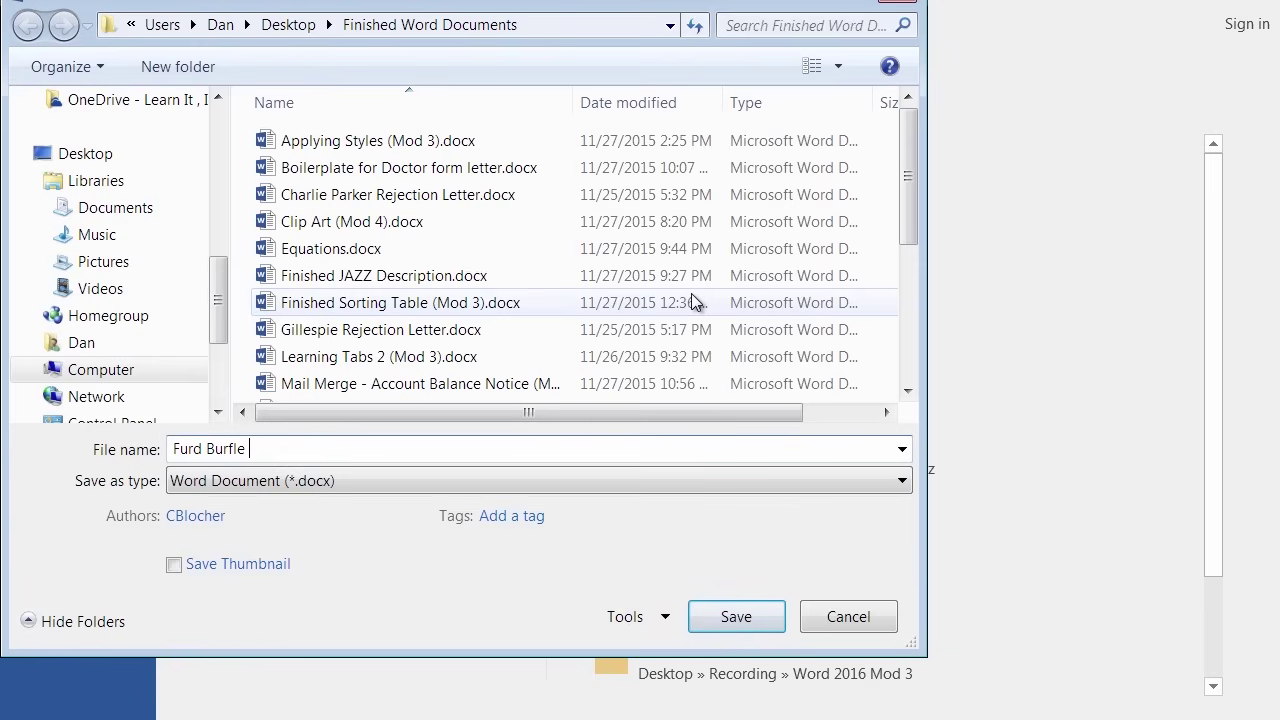
text(Property Request form)
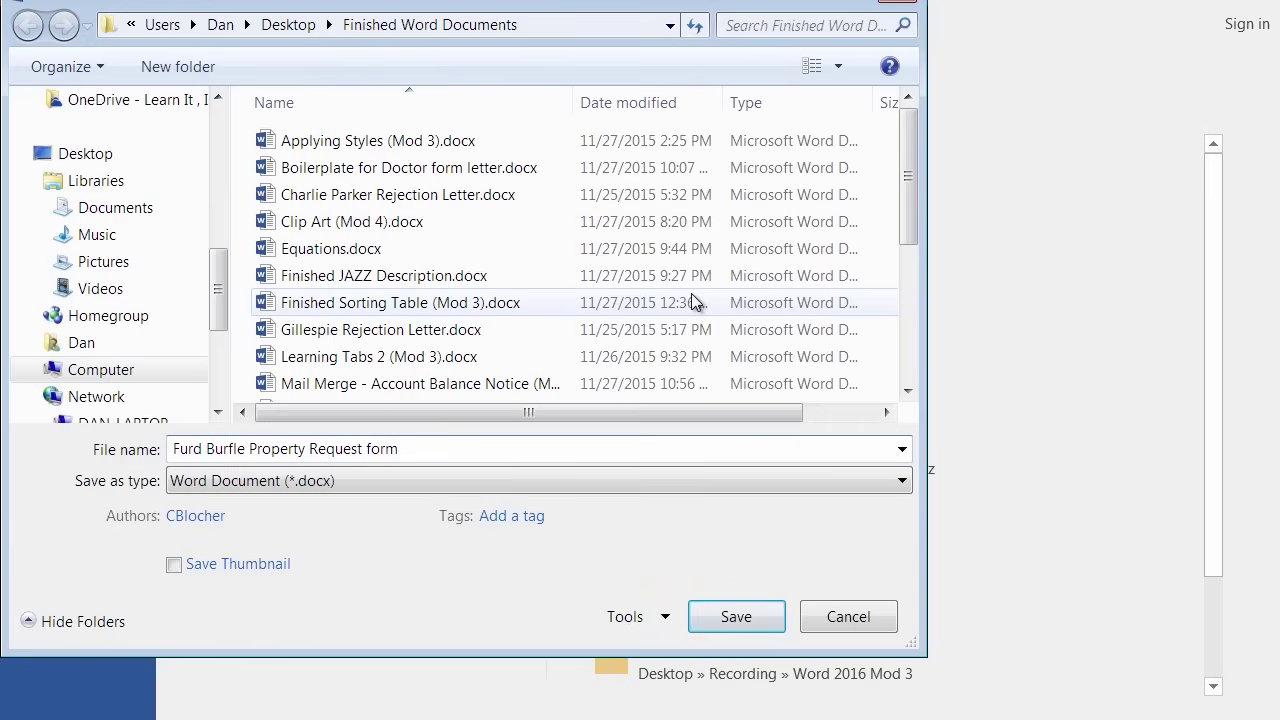
key(Return)
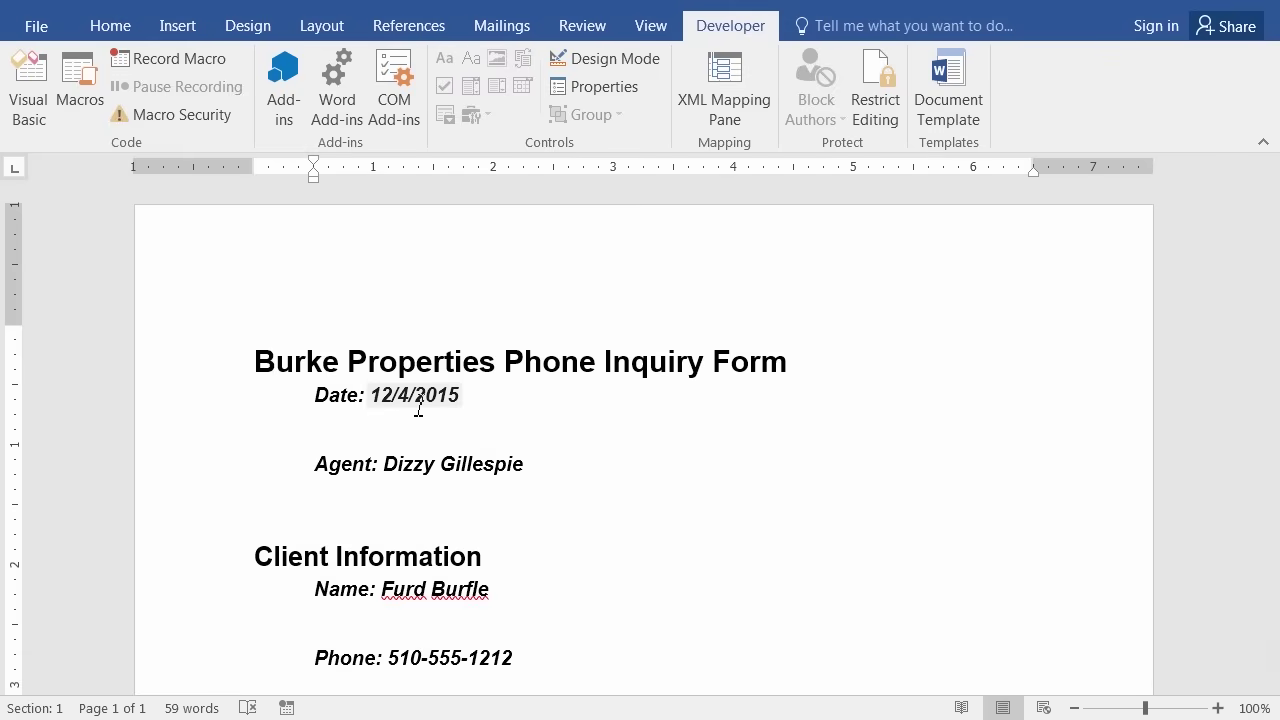
click(37, 27)
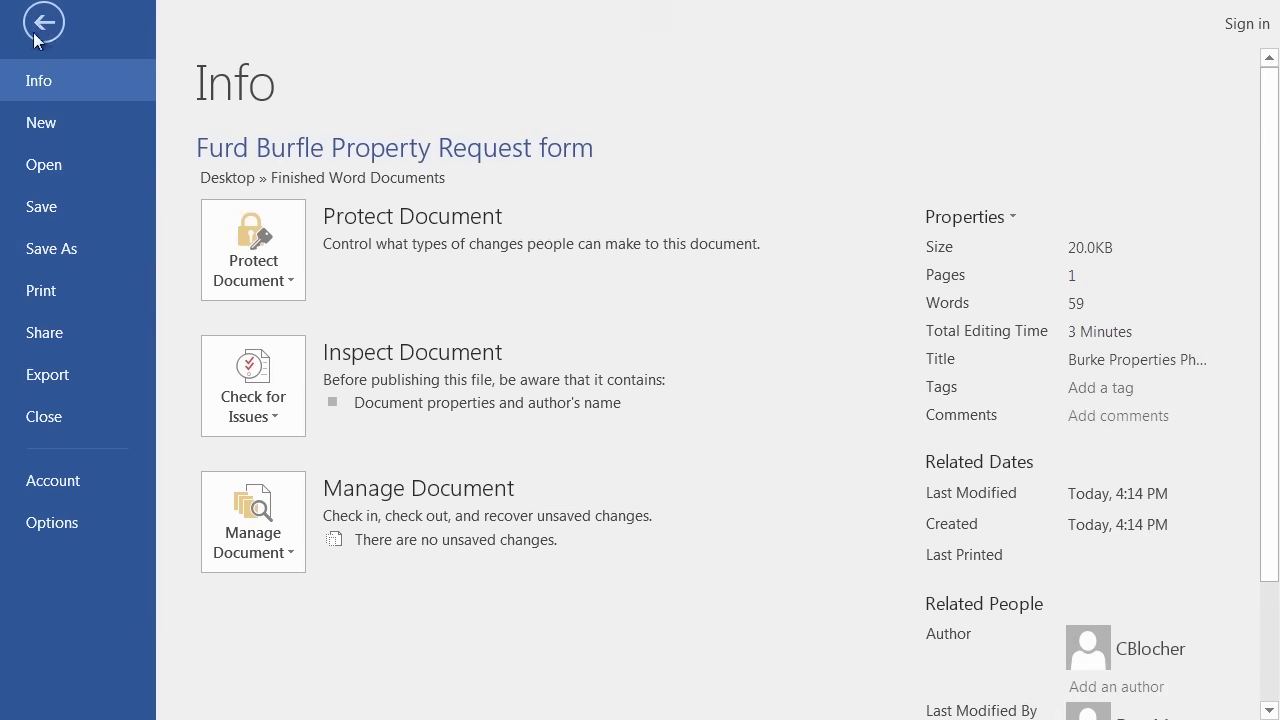
click(70, 165)
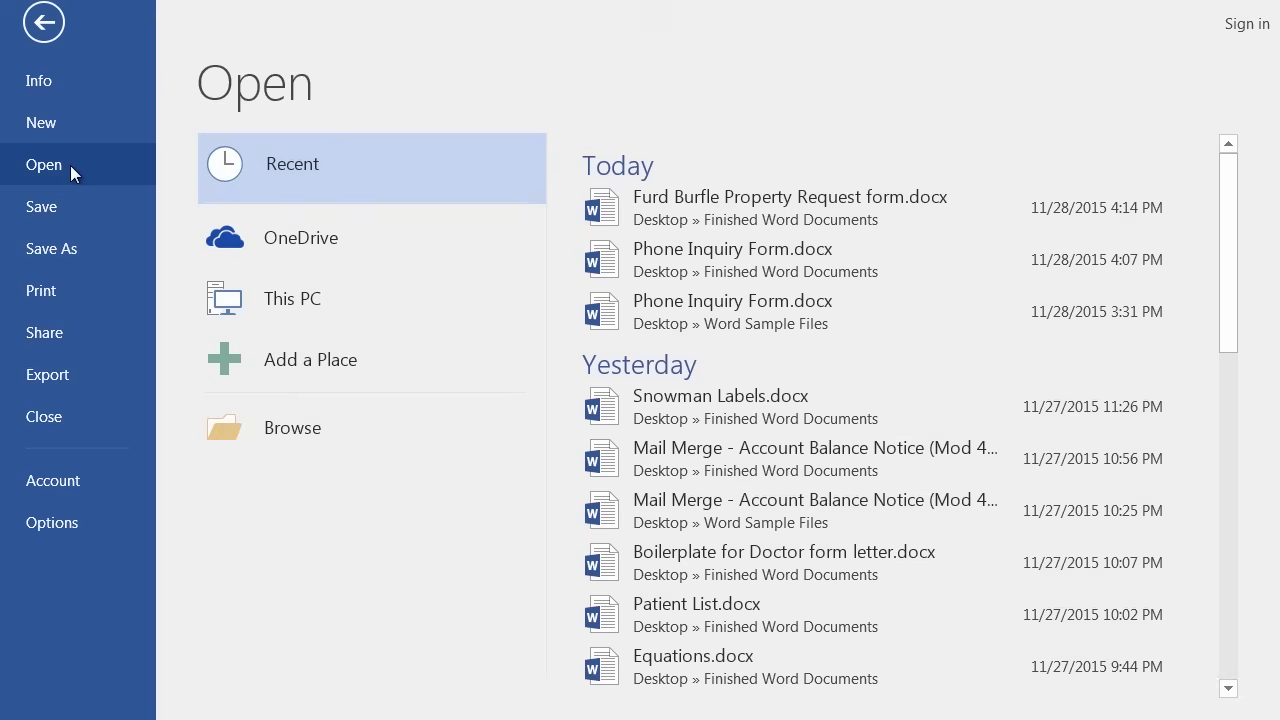
click(303, 437)
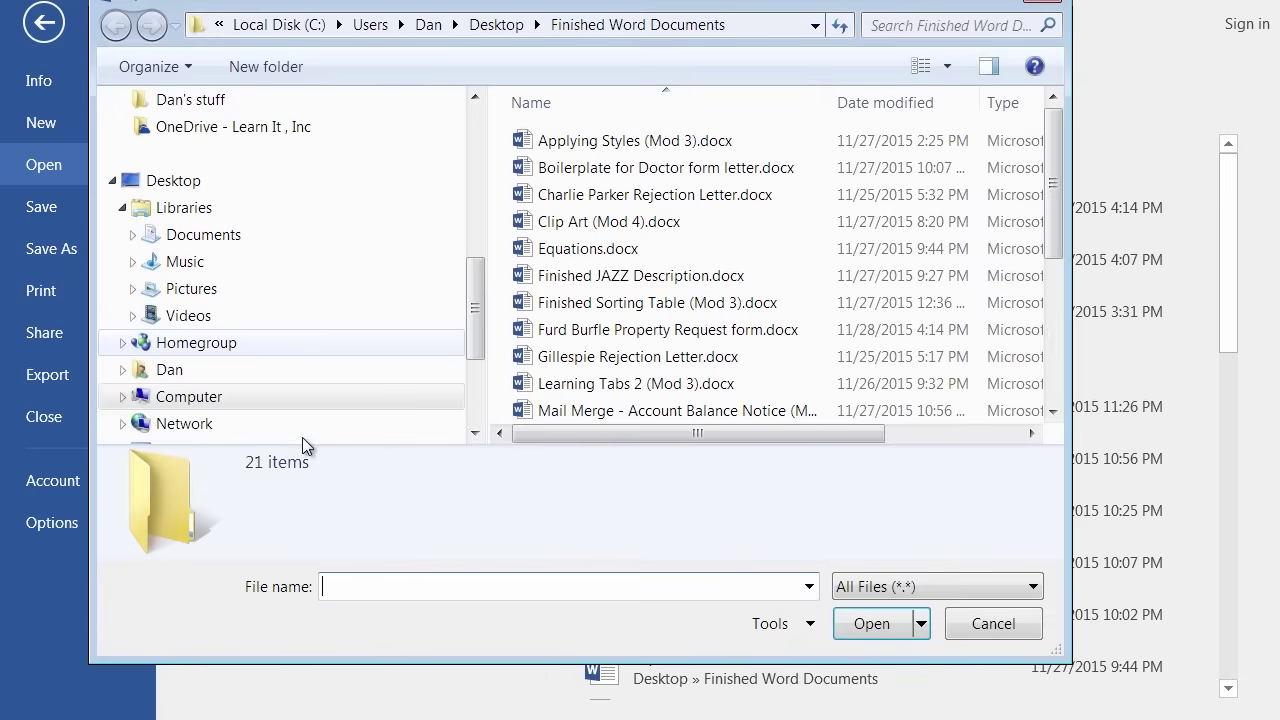
drag(474, 278, 493, 114)
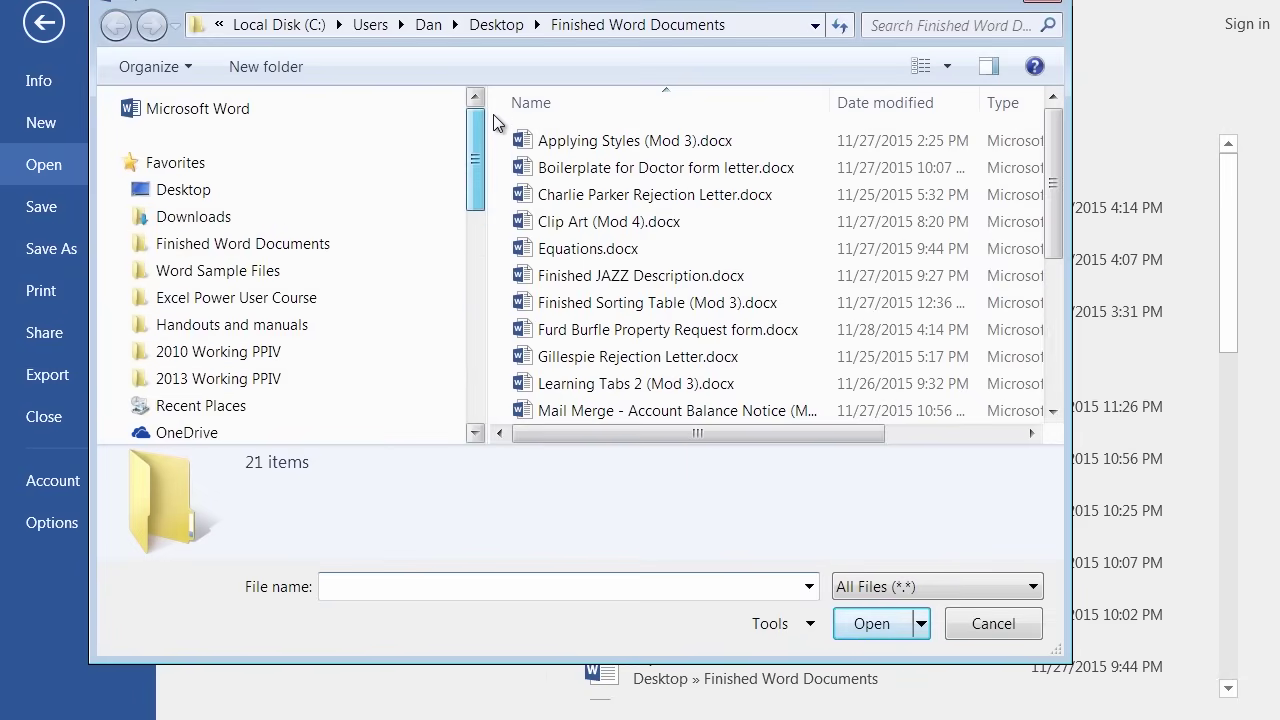
click(260, 278)
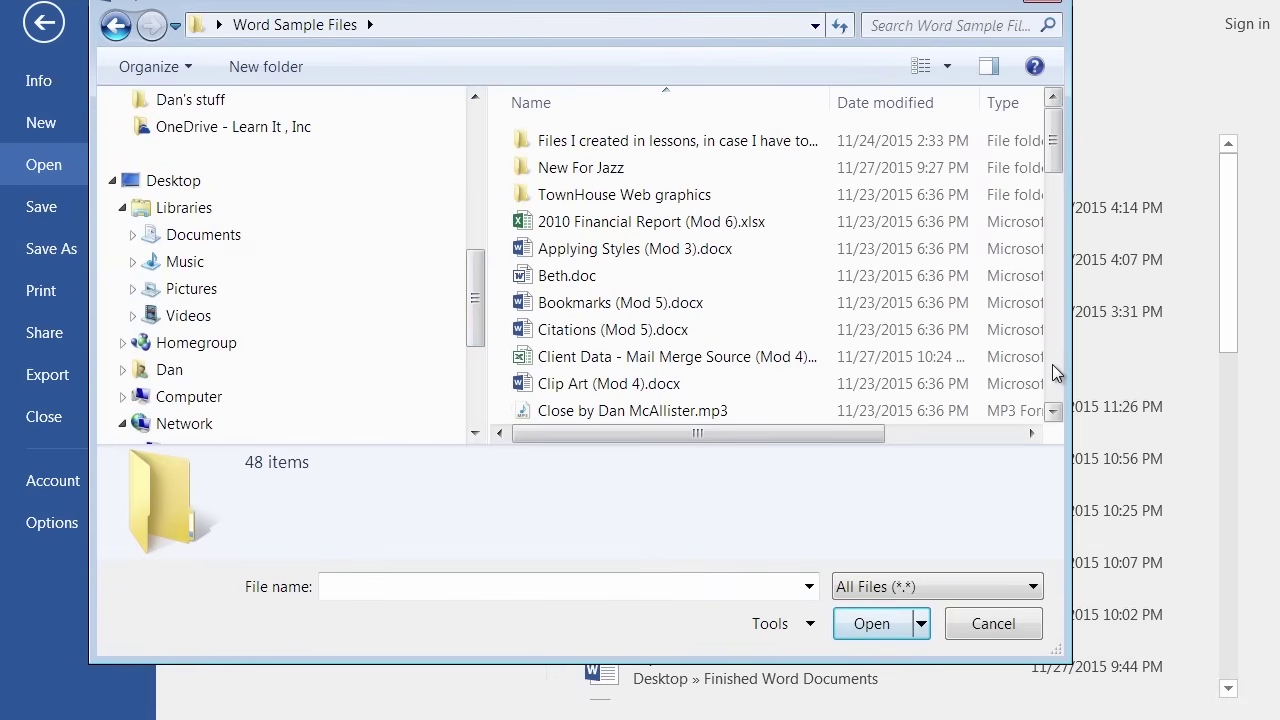
click(1052, 365)
click(1052, 366)
click(1052, 366)
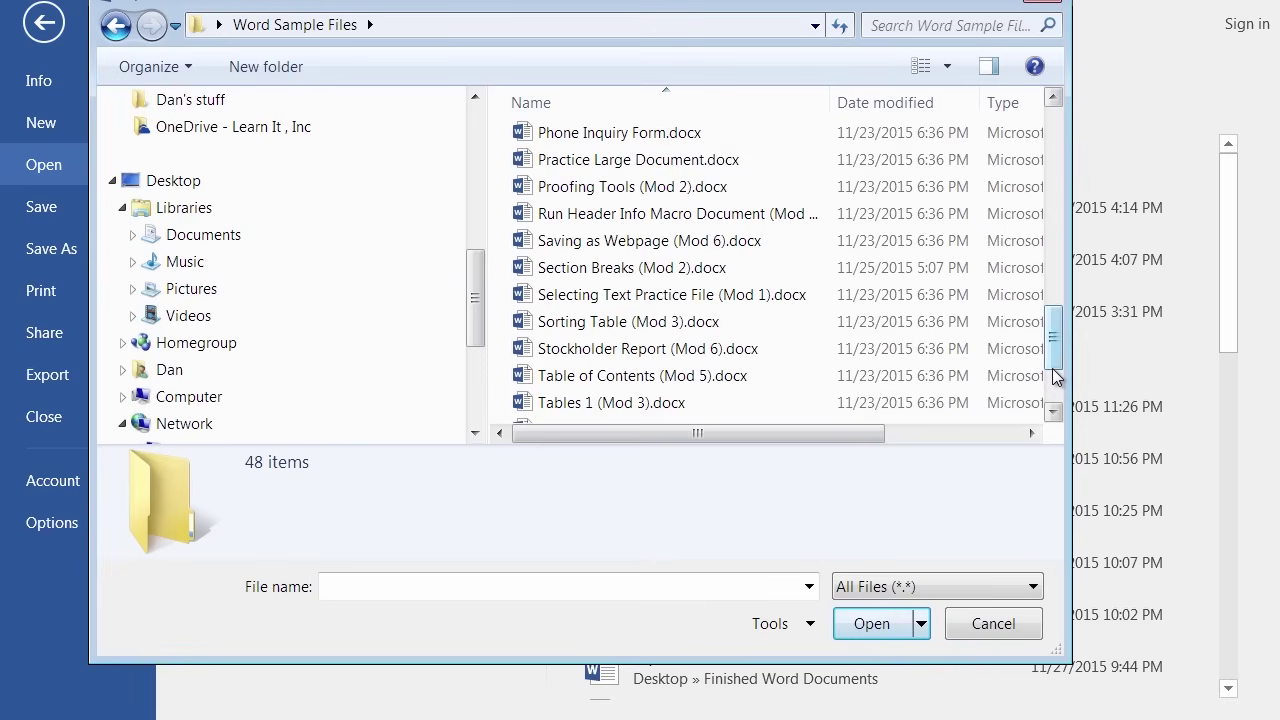
click(624, 137)
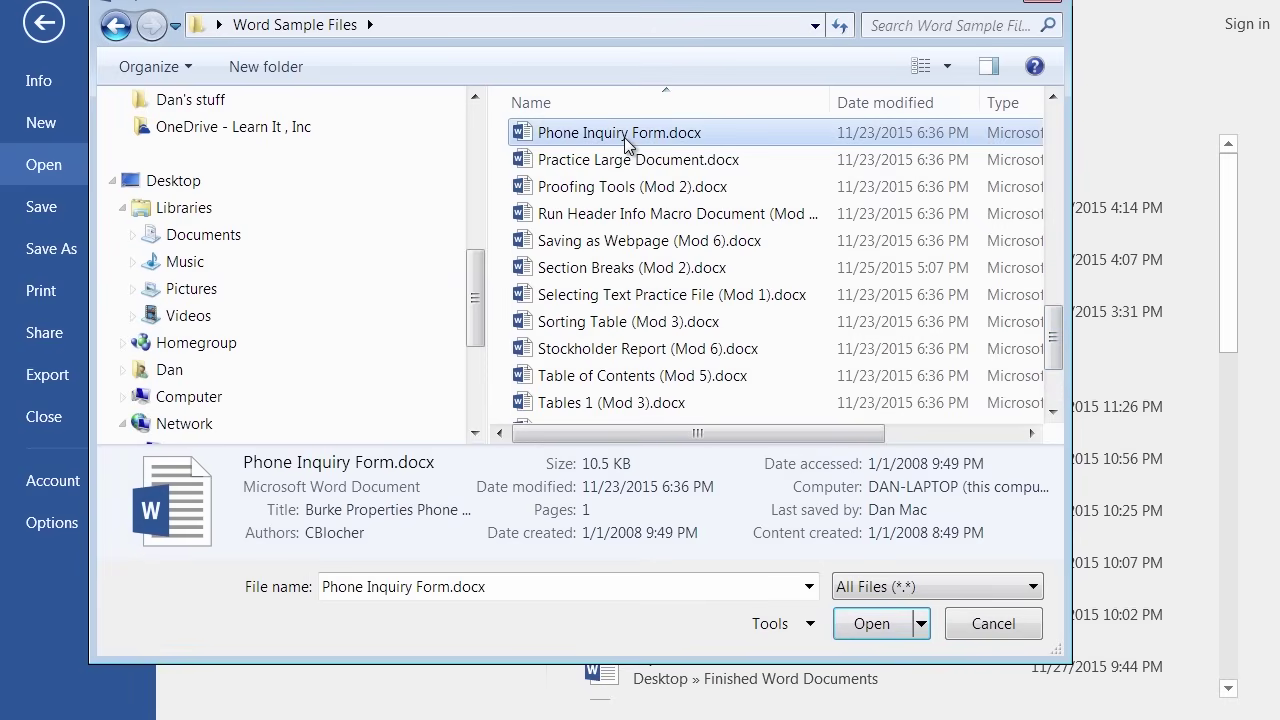
click(864, 622)
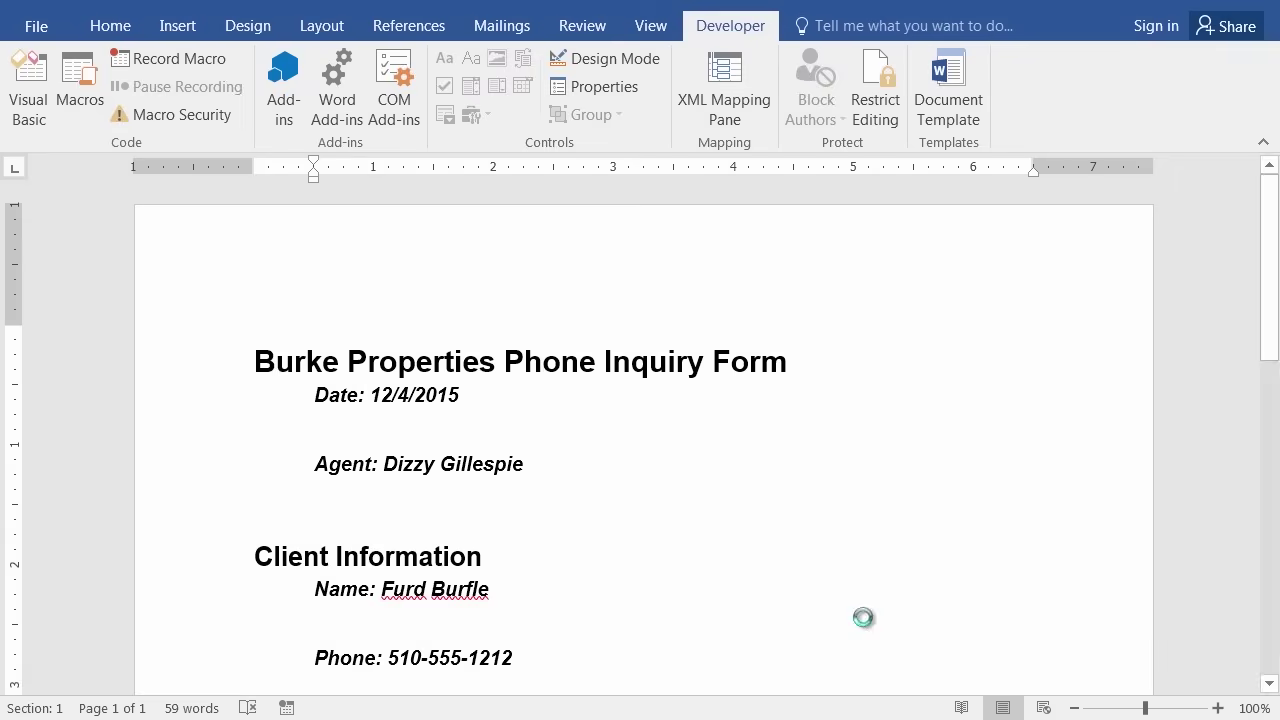
scroll(602, 520, down, 4)
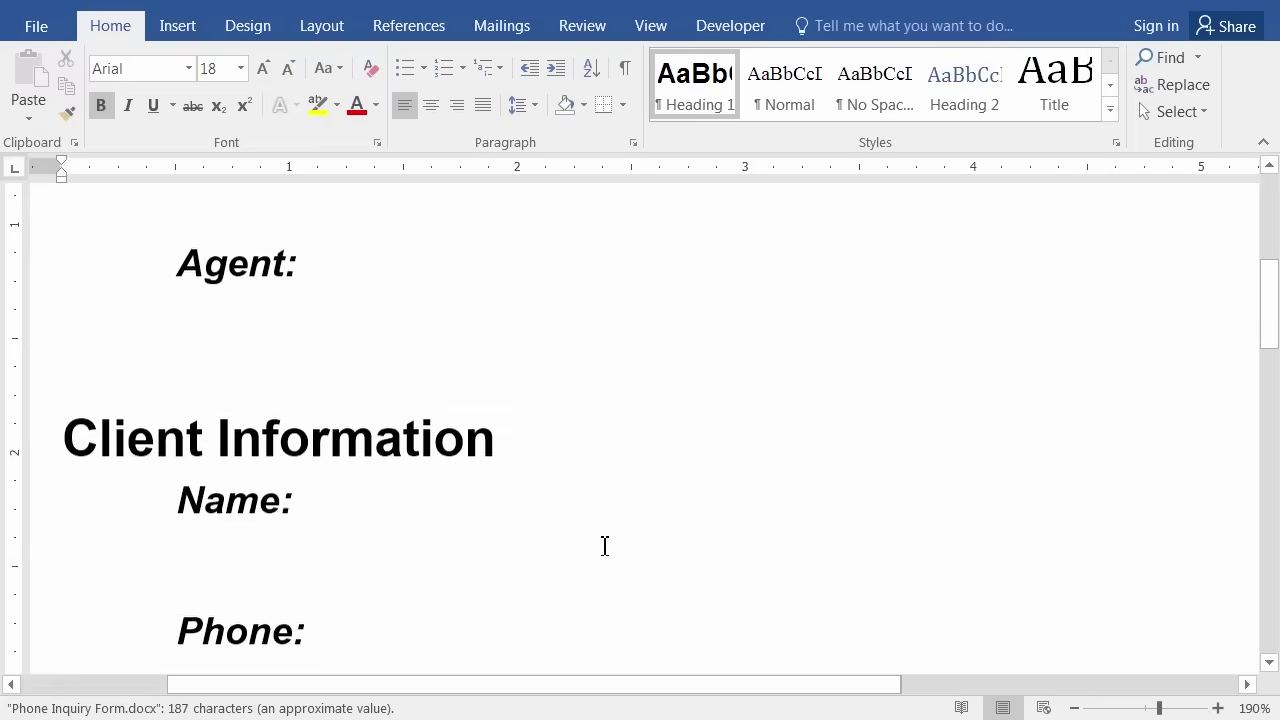
scroll(610, 515, down, 2)
ctrl+scroll(621, 521, down, 5)
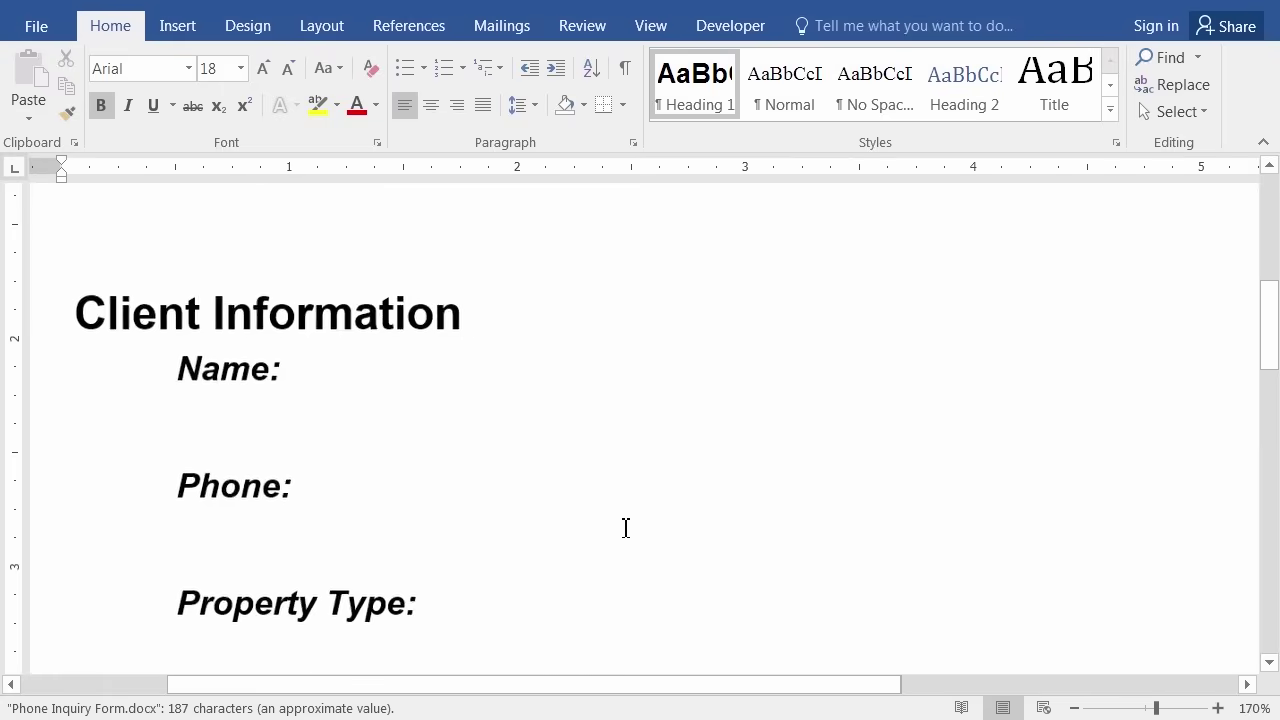
ctrl+scroll(621, 521, down, 2)
scroll(629, 517, up, 4)
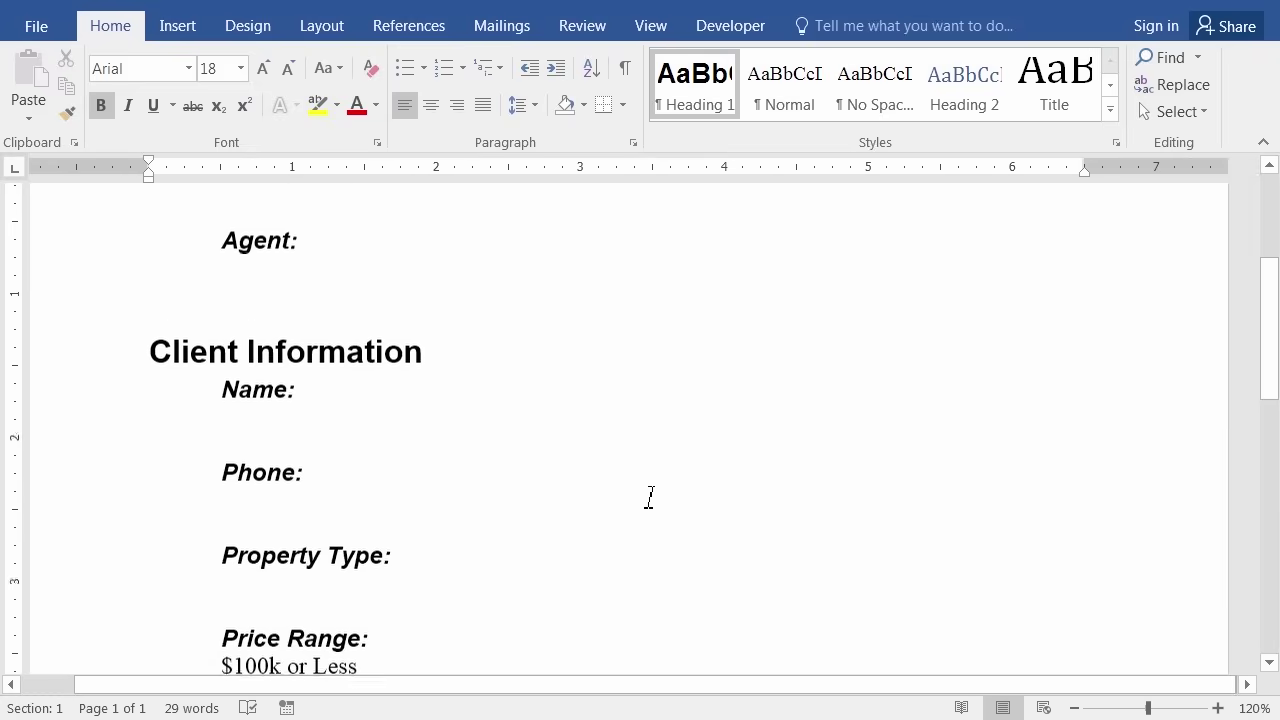
click(326, 303)
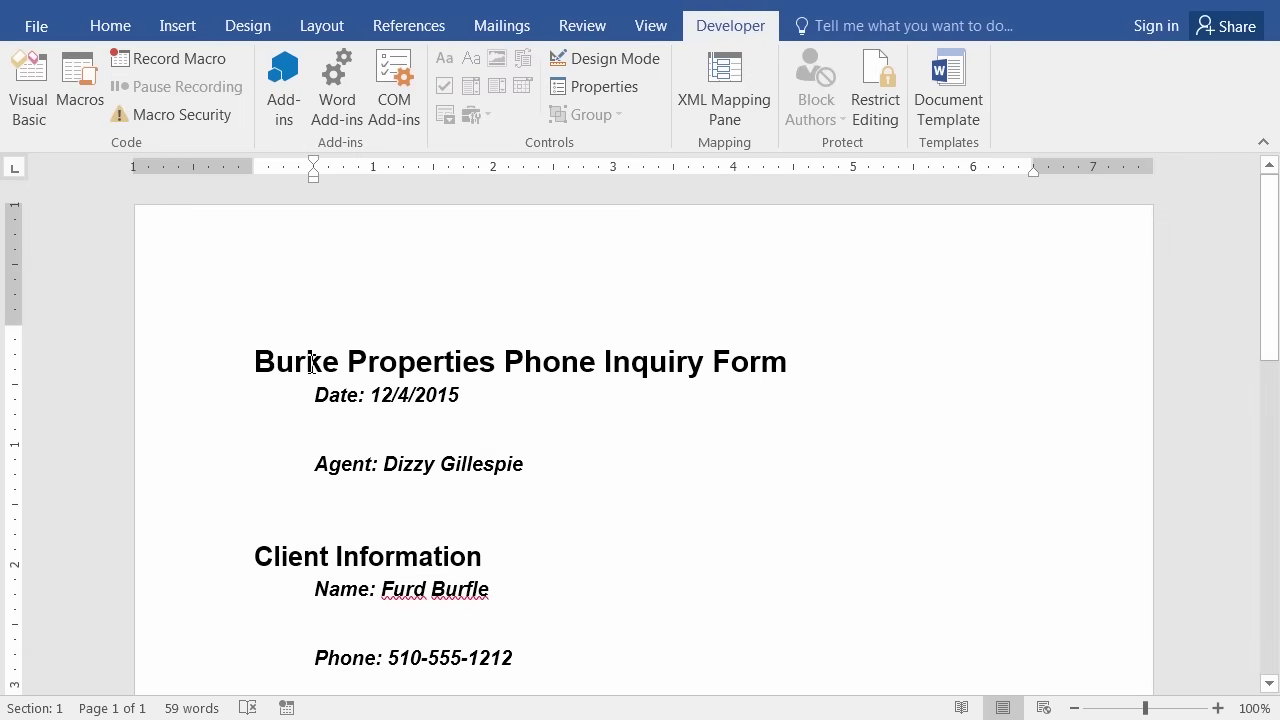
Open Phone Inquiry Form.docx from the Finished Word Documents folder.
click(33, 31)
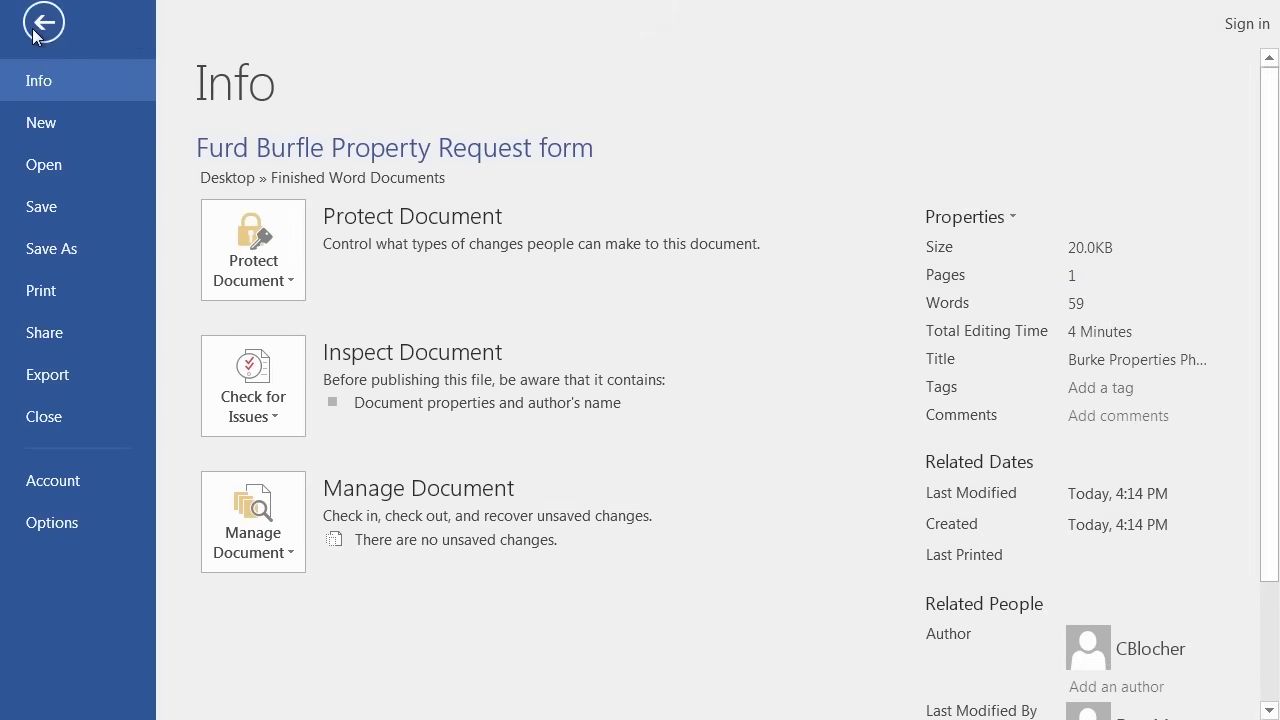
click(80, 167)
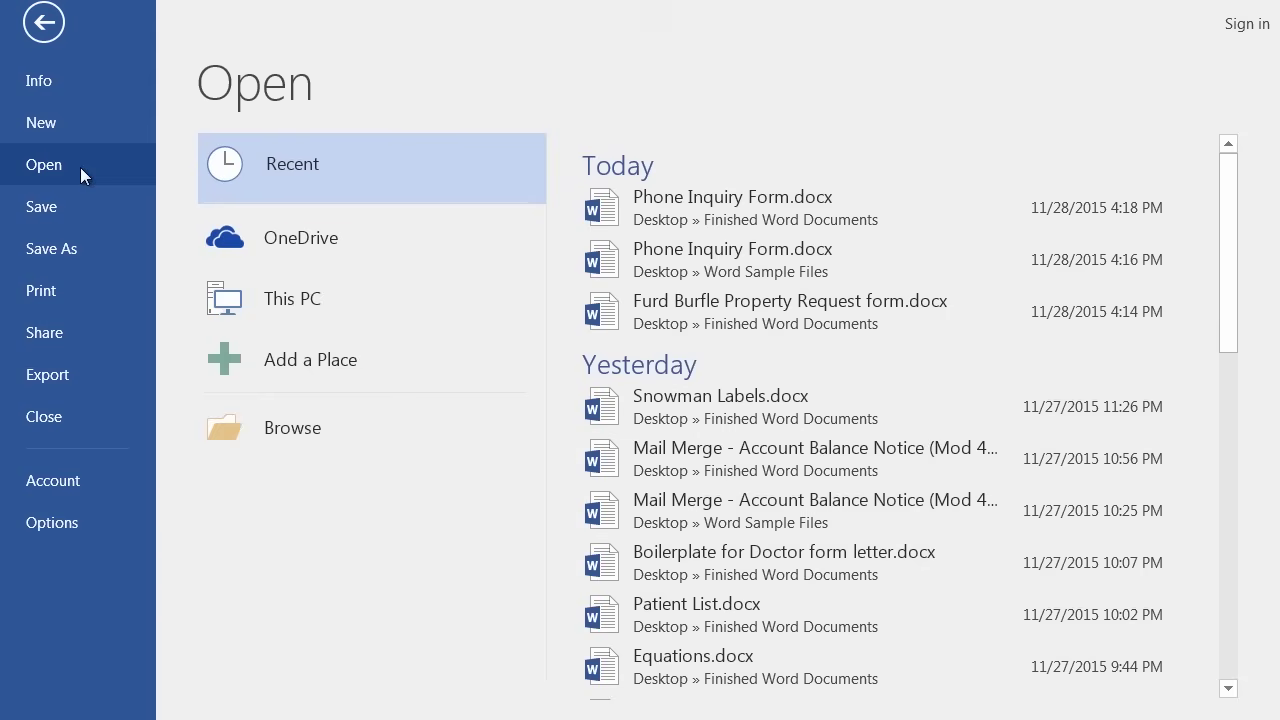
click(279, 427)
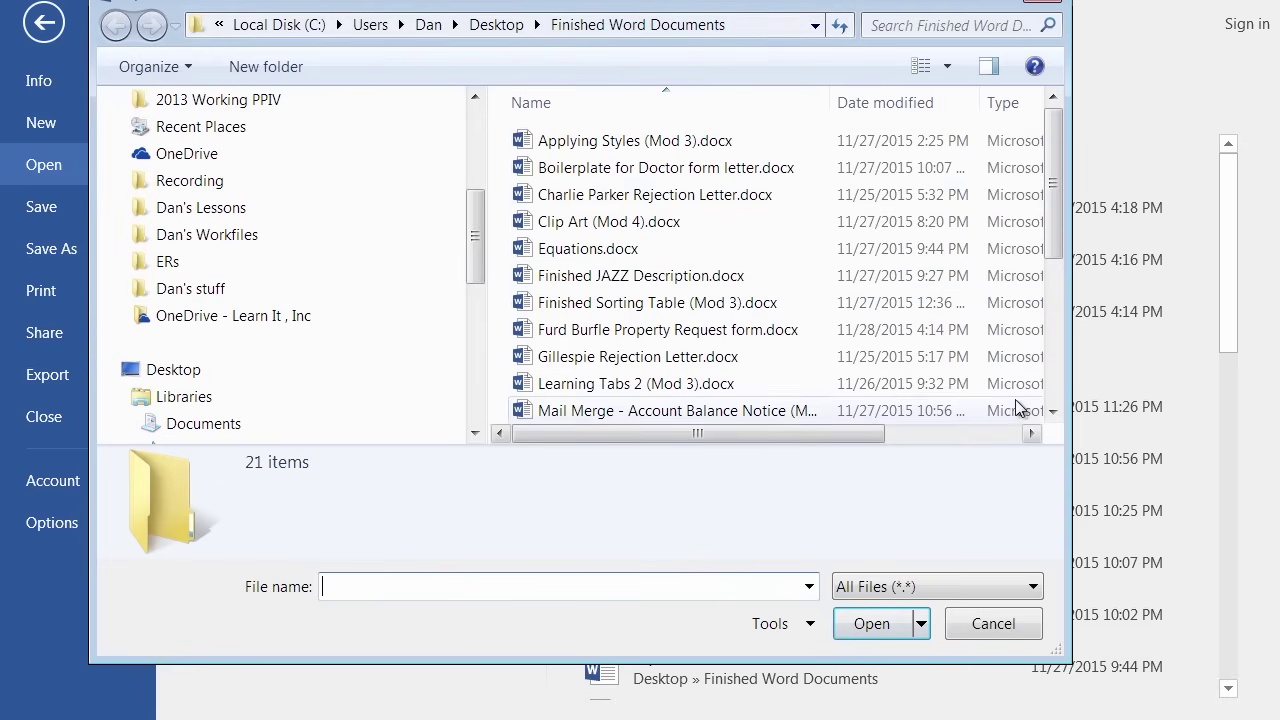
click(1050, 339)
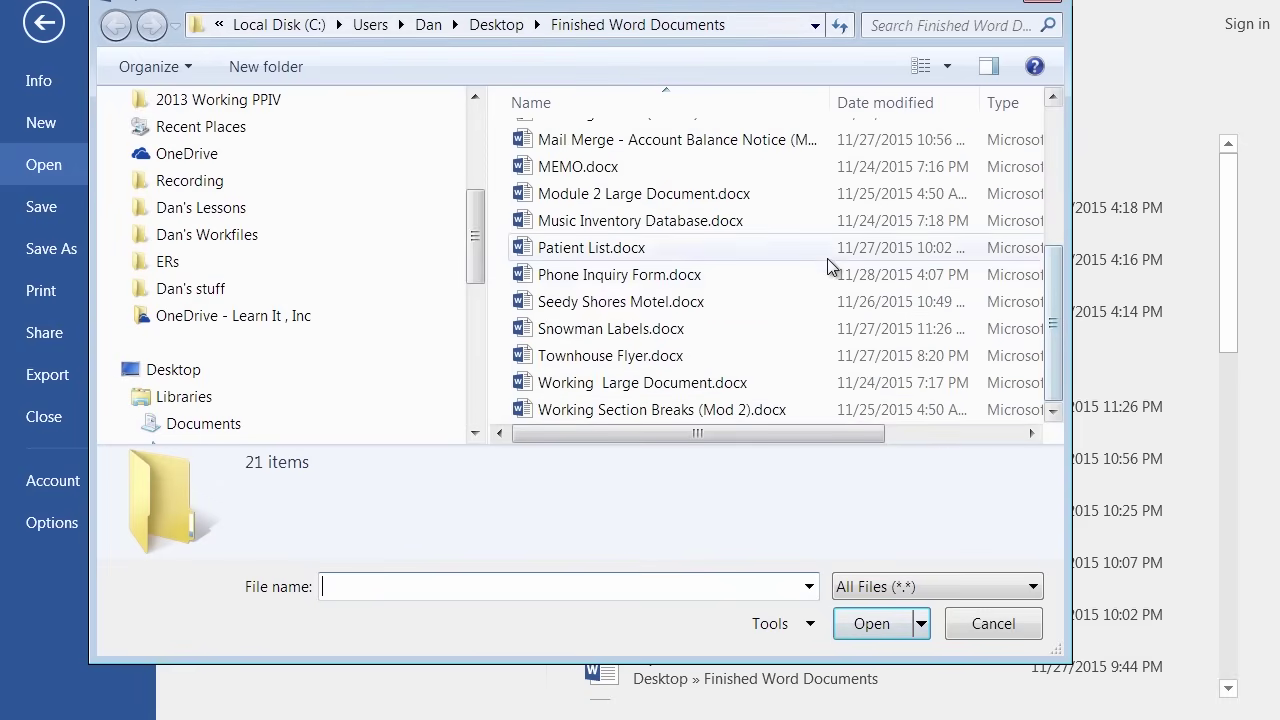
click(668, 276)
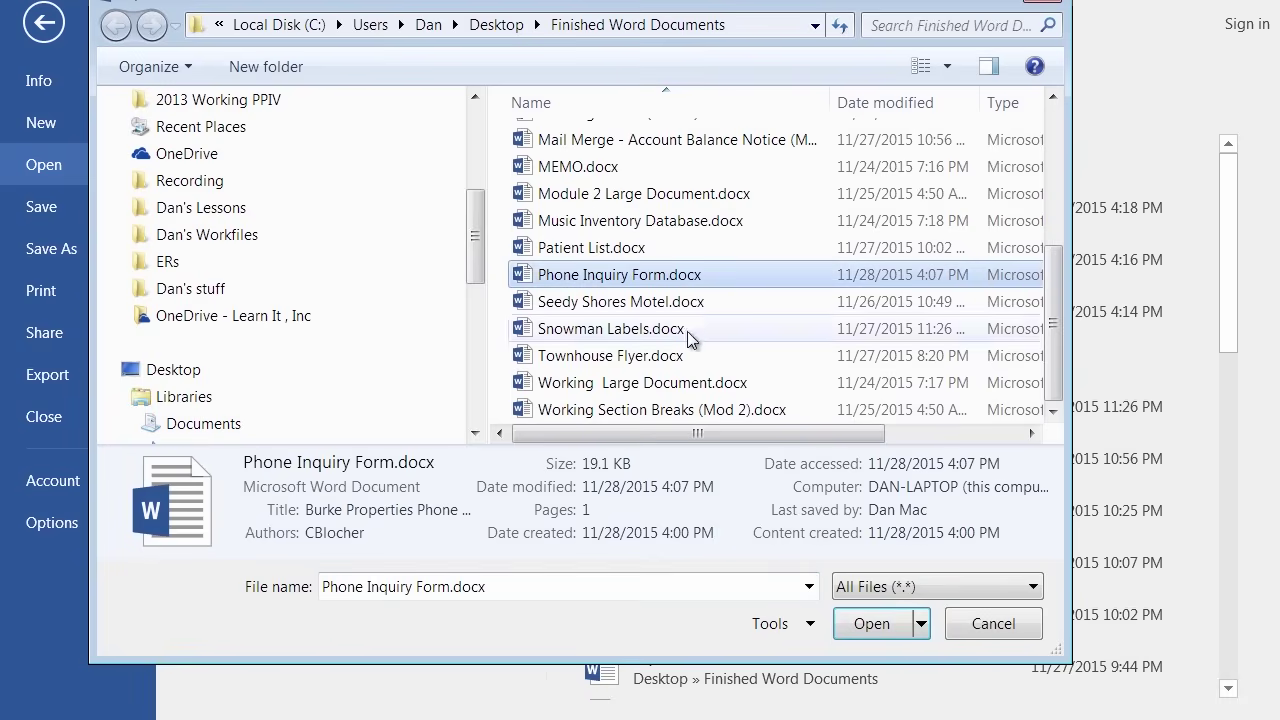
click(862, 624)
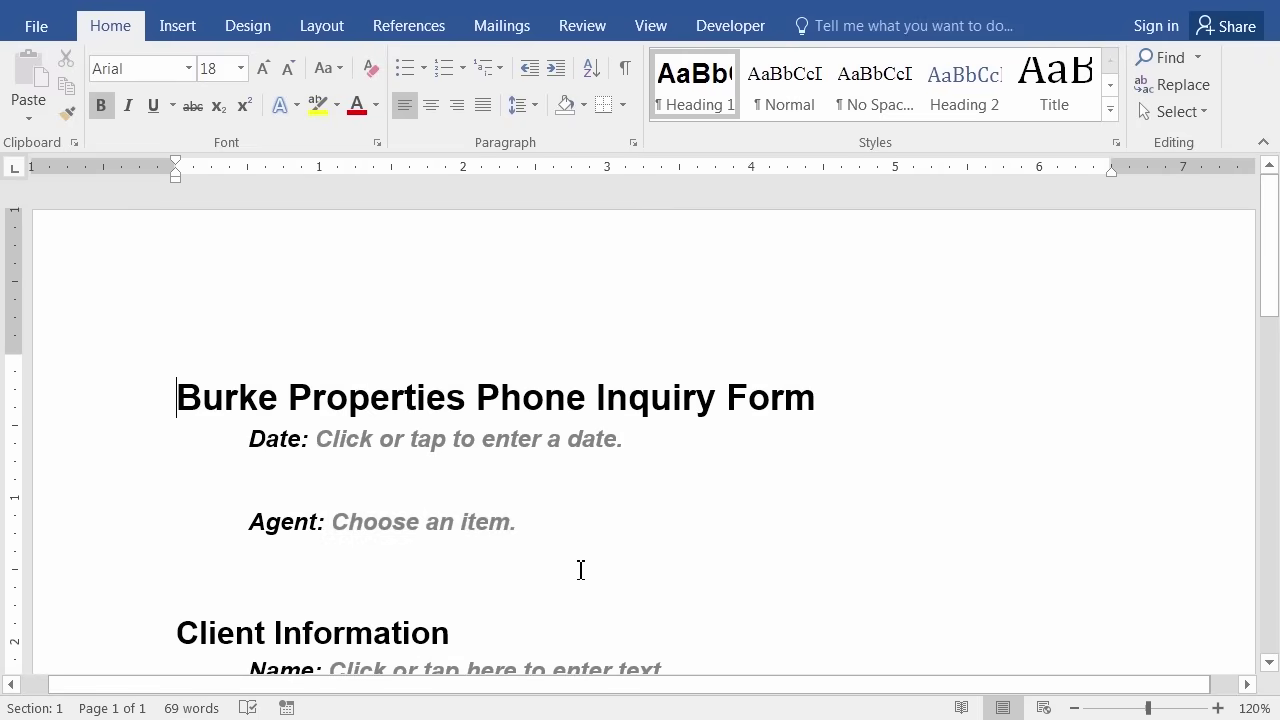
Select parts of the 'Phone Inquiry Form' title, then switch to the Review ribbon.
click(546, 397)
drag(518, 401, 478, 402)
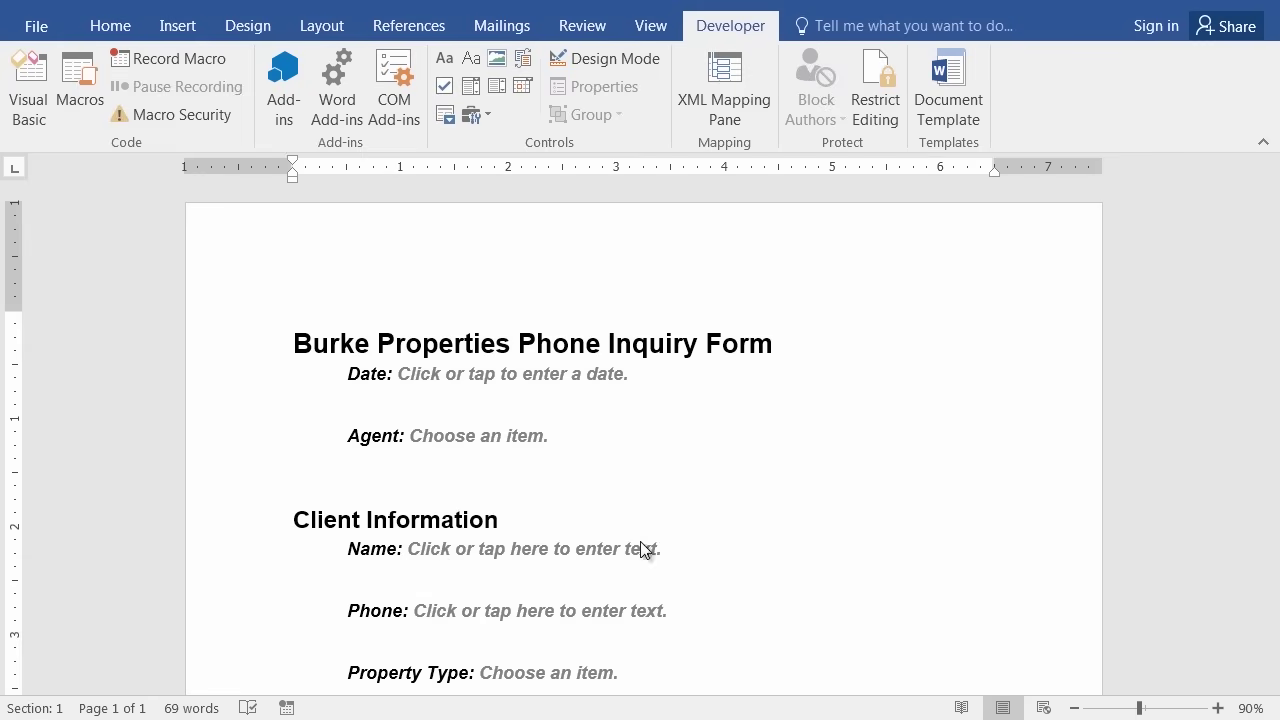
click(550, 333)
shift+click(606, 334)
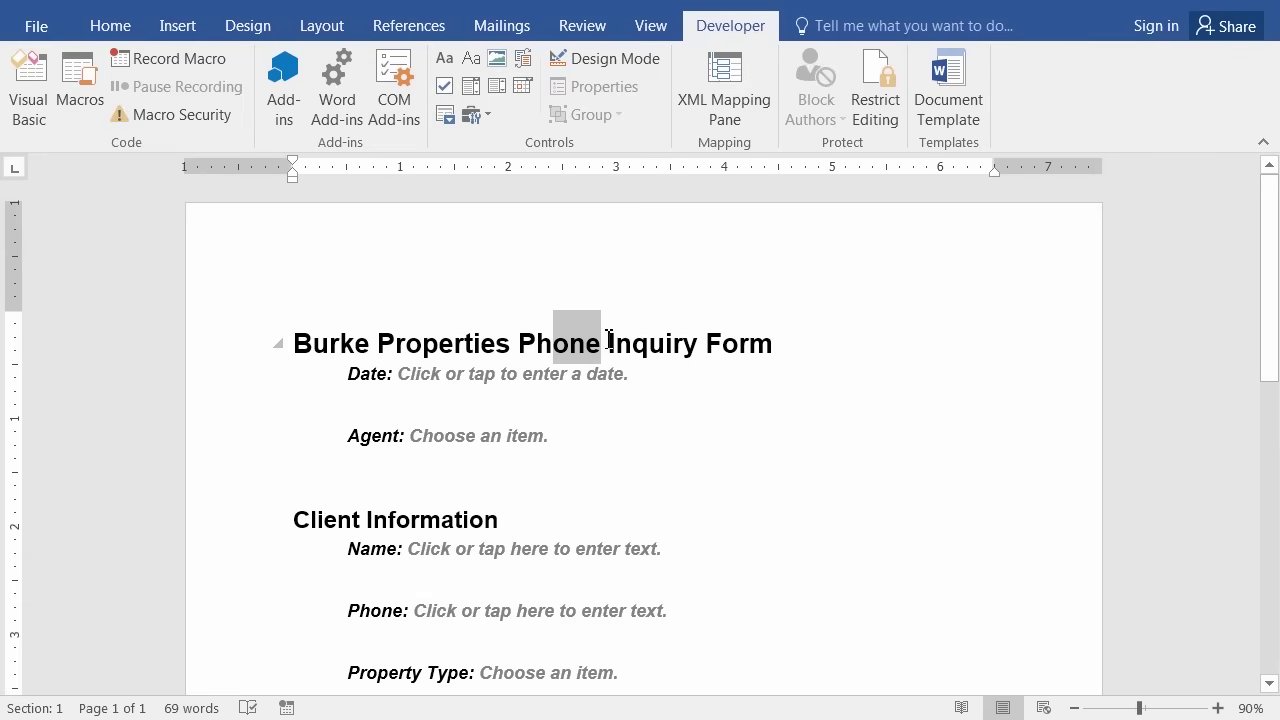
click(686, 340)
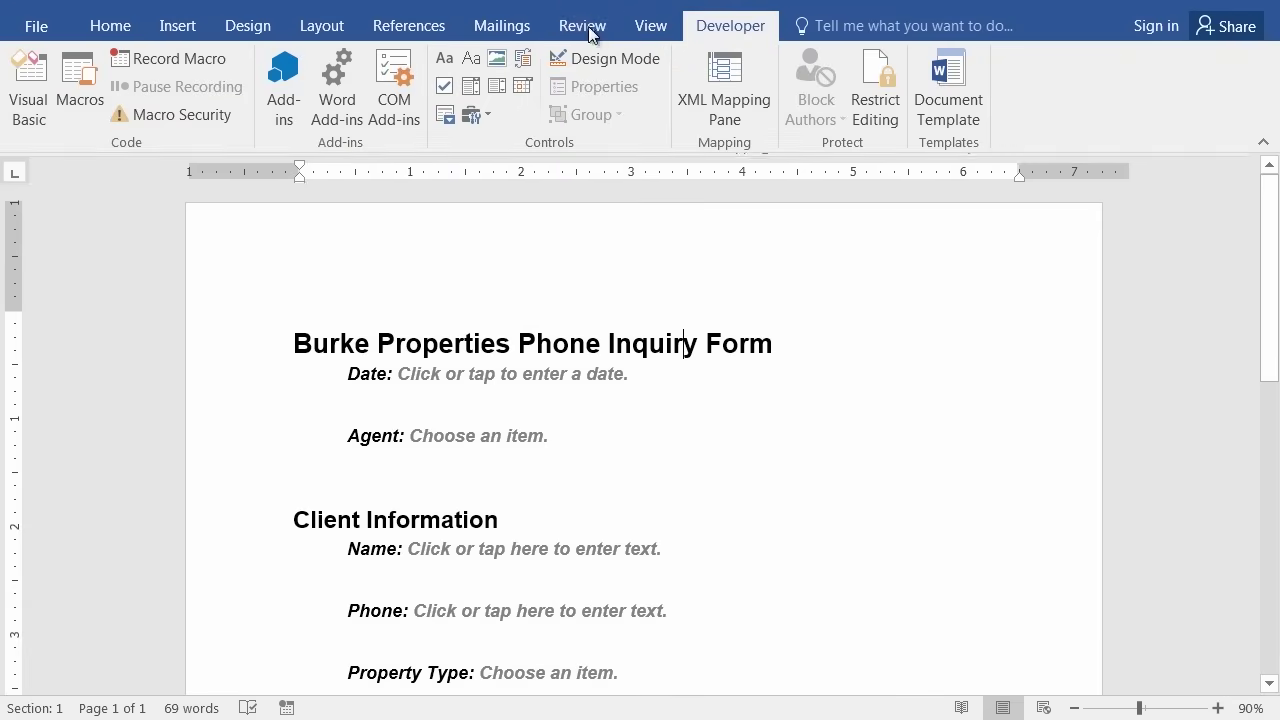
click(648, 88)
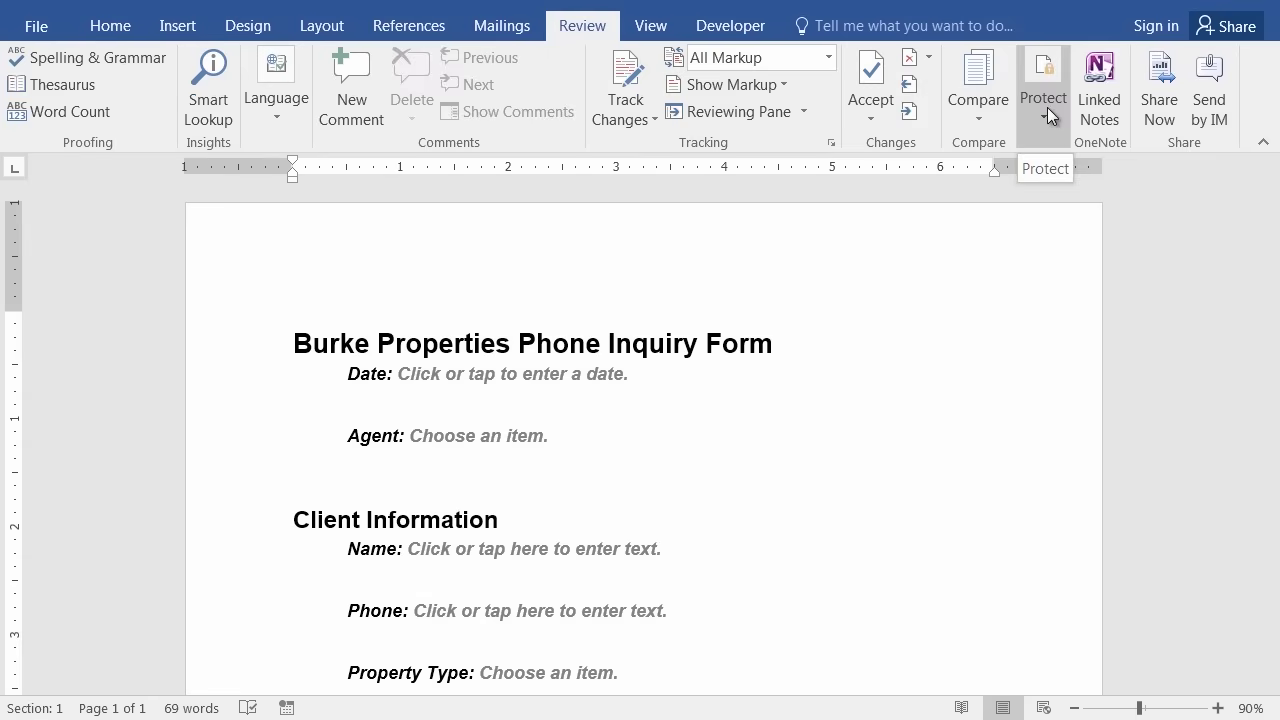
Open Restrict Editing, widen its pane, and enable 'Allow only this type of editing'.
click(1045, 113)
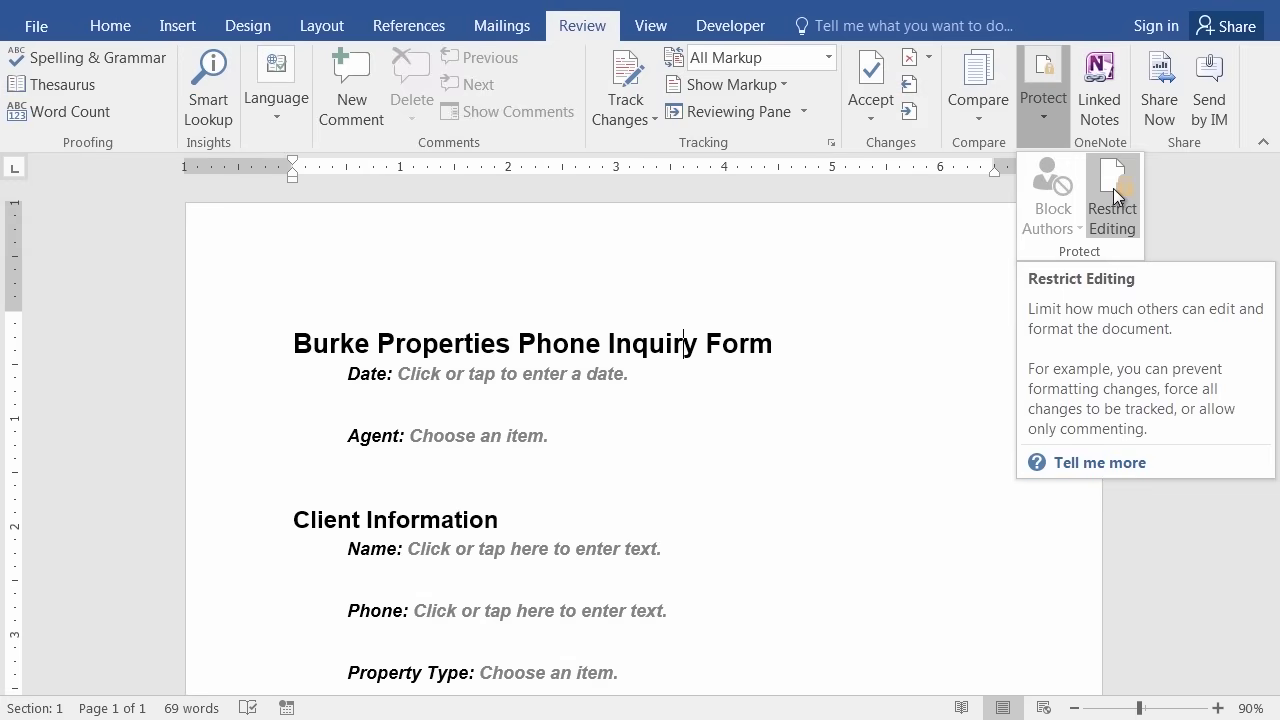
click(1113, 188)
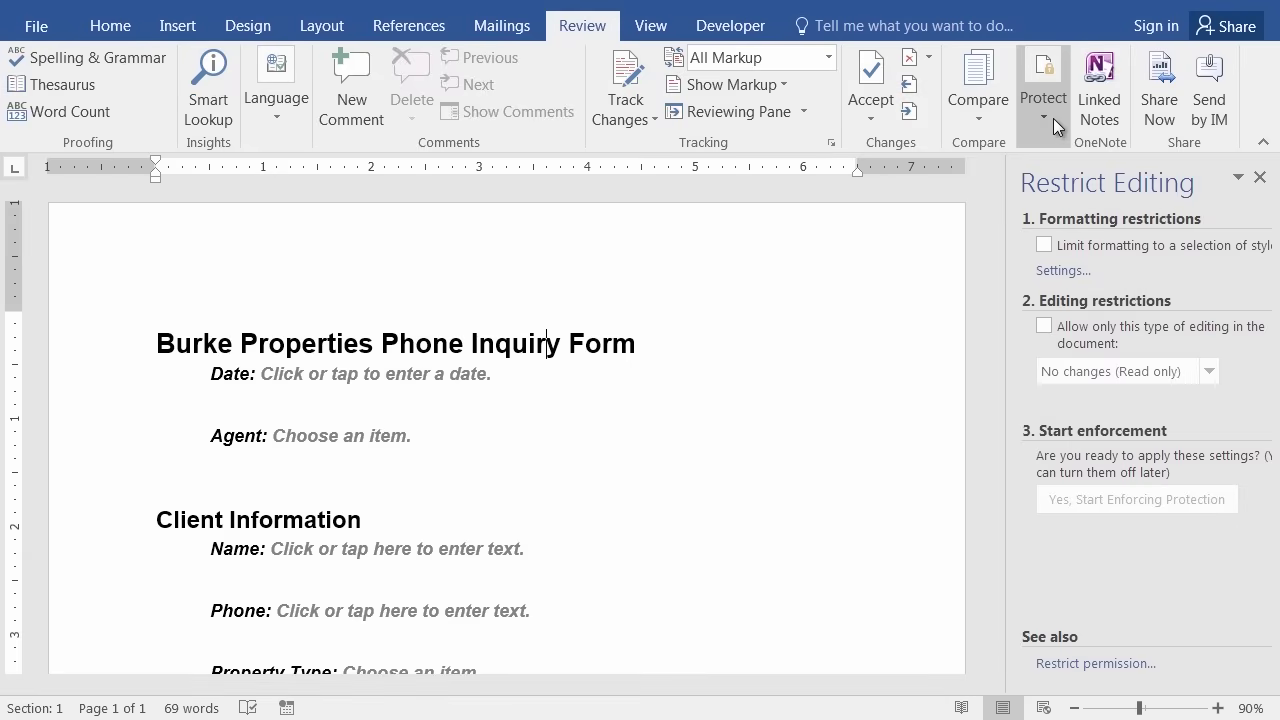
click(1053, 118)
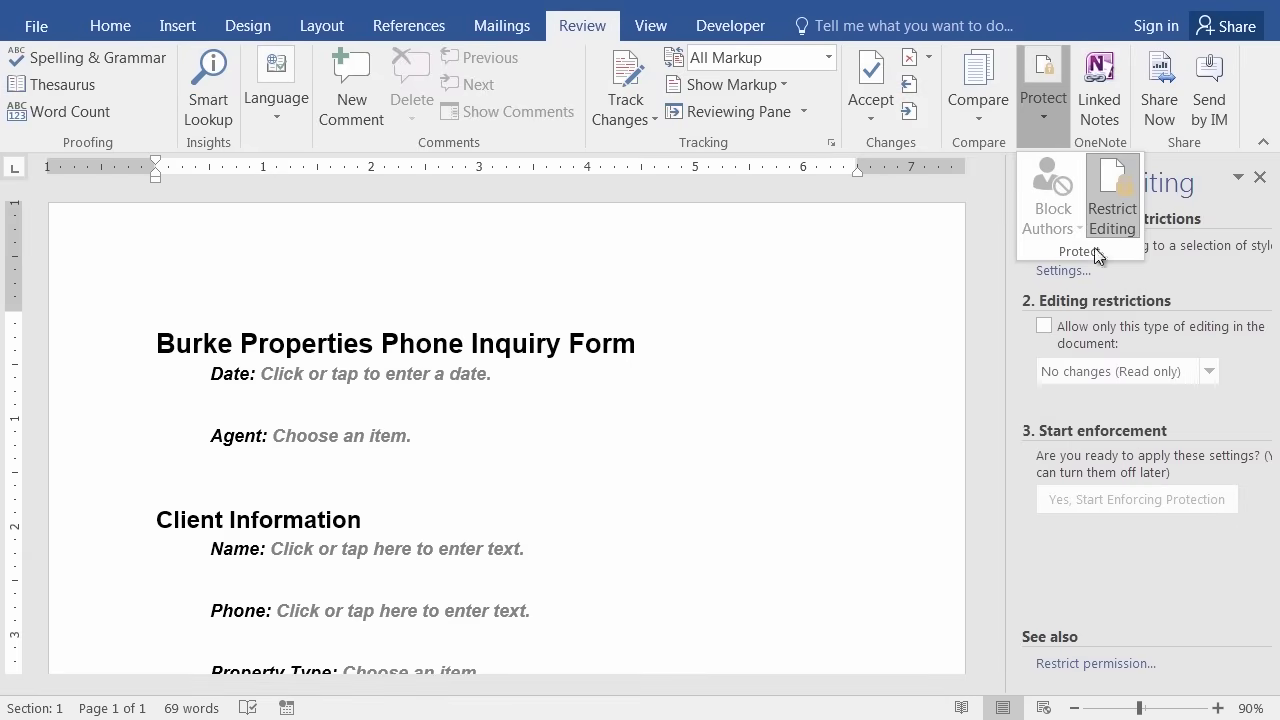
click(547, 343)
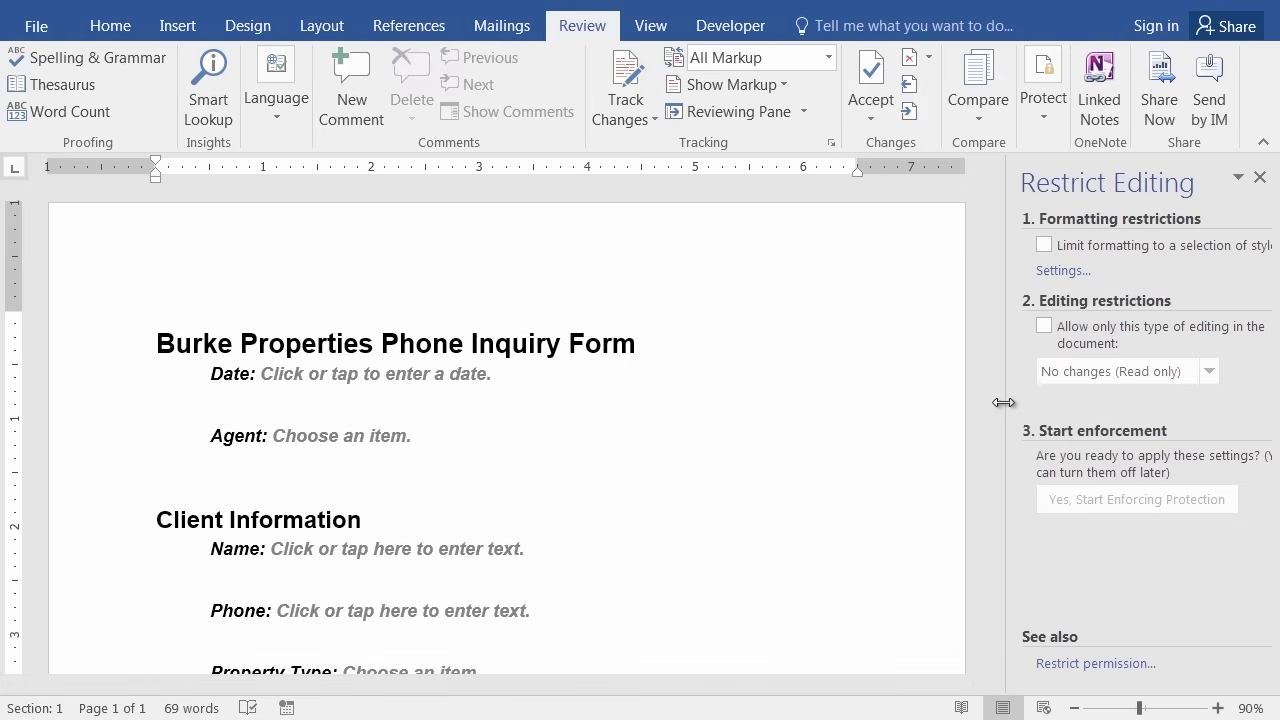
drag(966, 399, 896, 403)
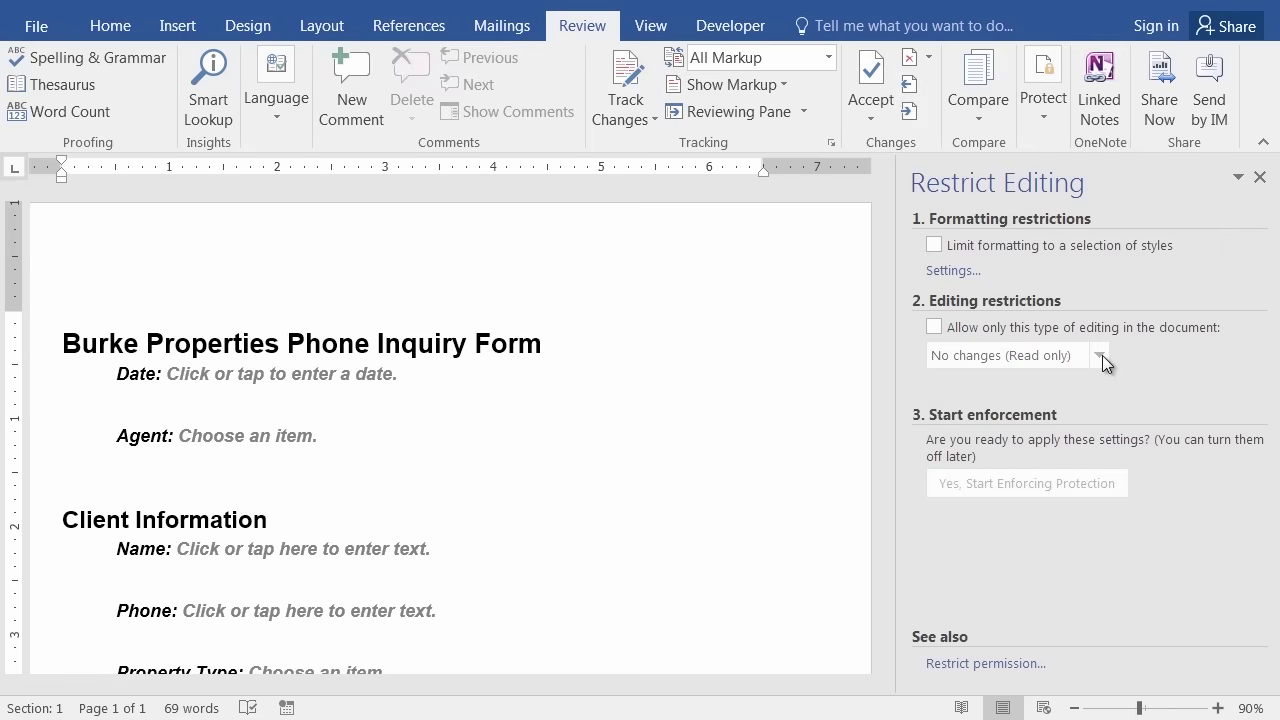
click(935, 328)
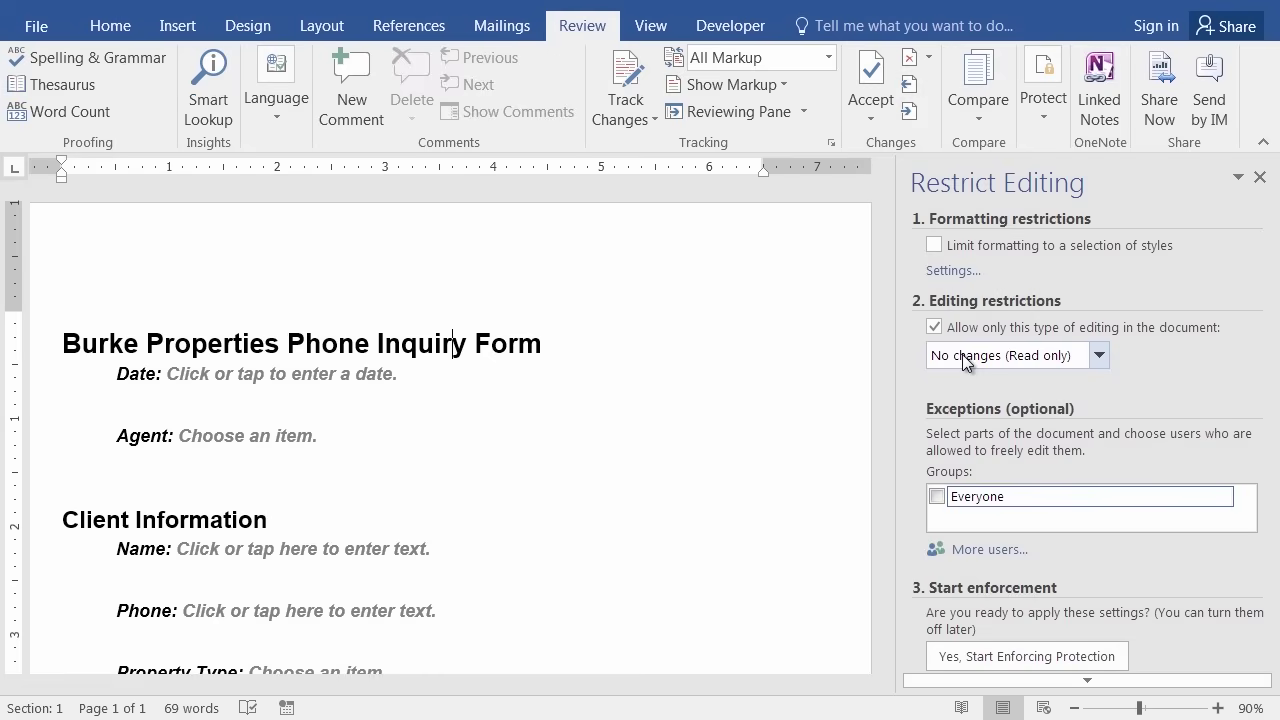
Limit editing to 'Filling in forms' and begin Start Enforcing Protection.
click(1053, 362)
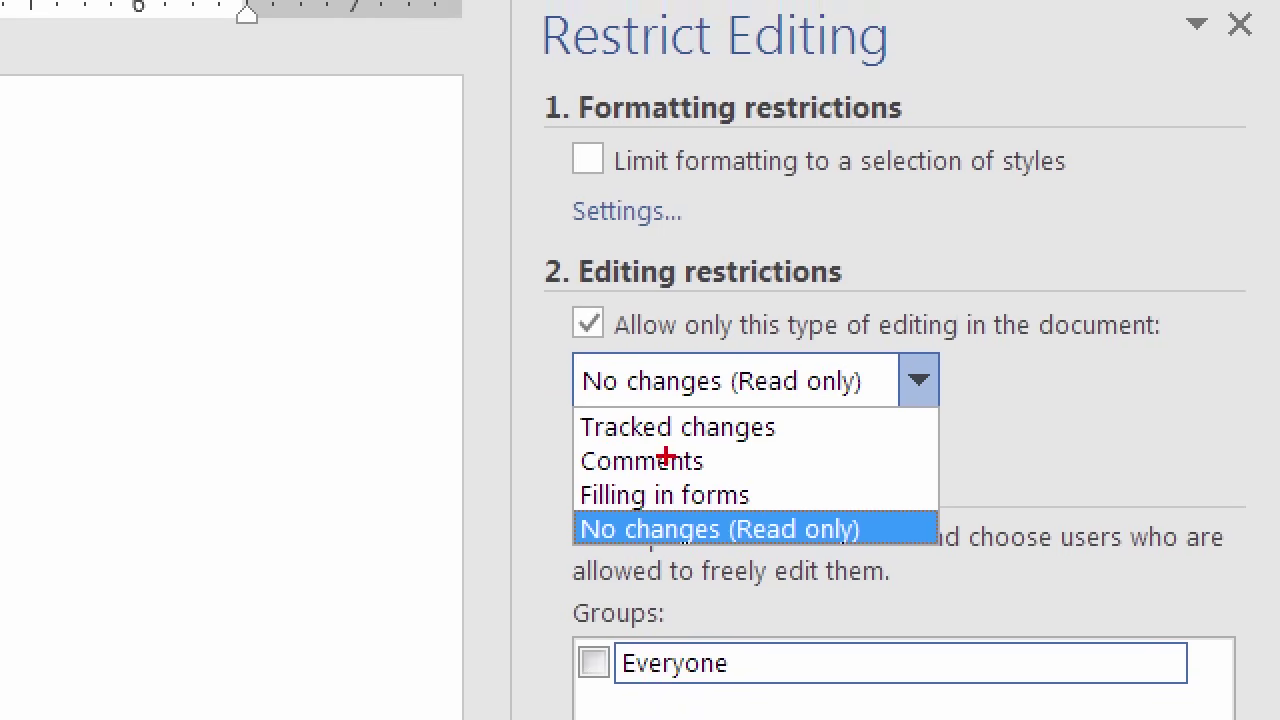
mouse_move(664, 458)
mouse_down()
mouse_move(570, 462)
mouse_move(626, 548)
mouse_move(766, 522)
mouse_move(732, 460)
mouse_move(640, 458)
mouse_up()
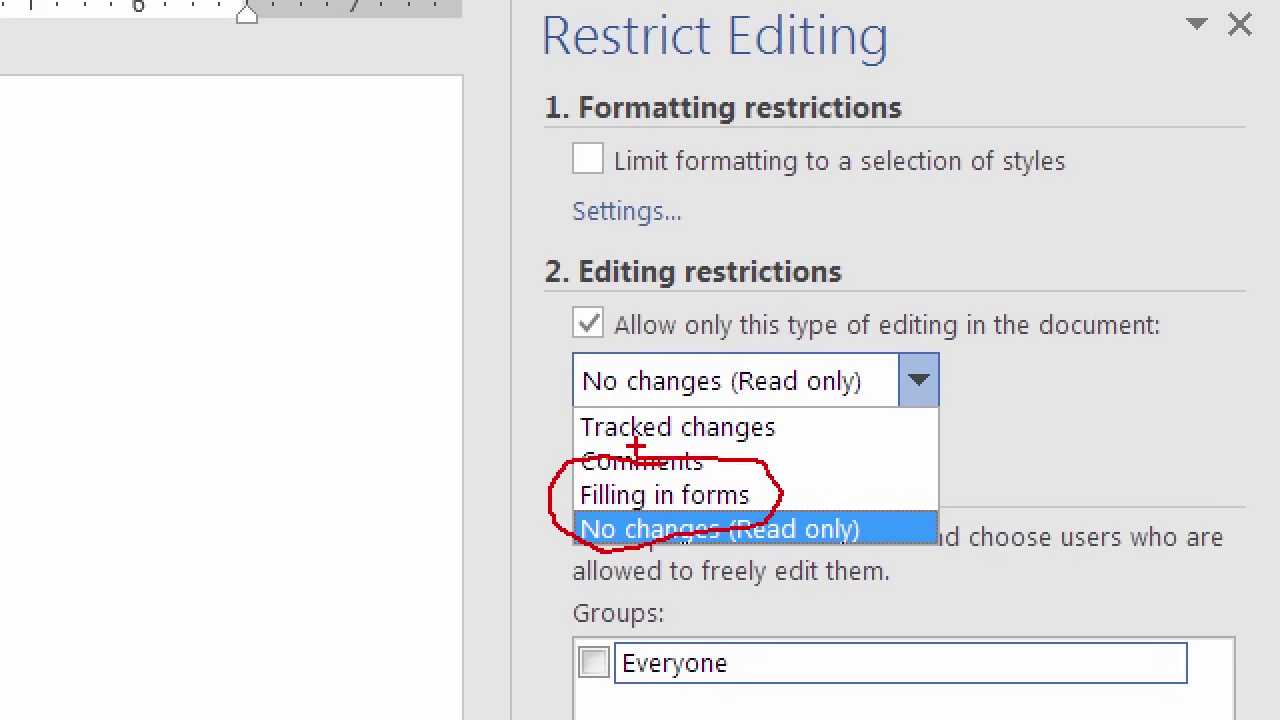
key(Escape)
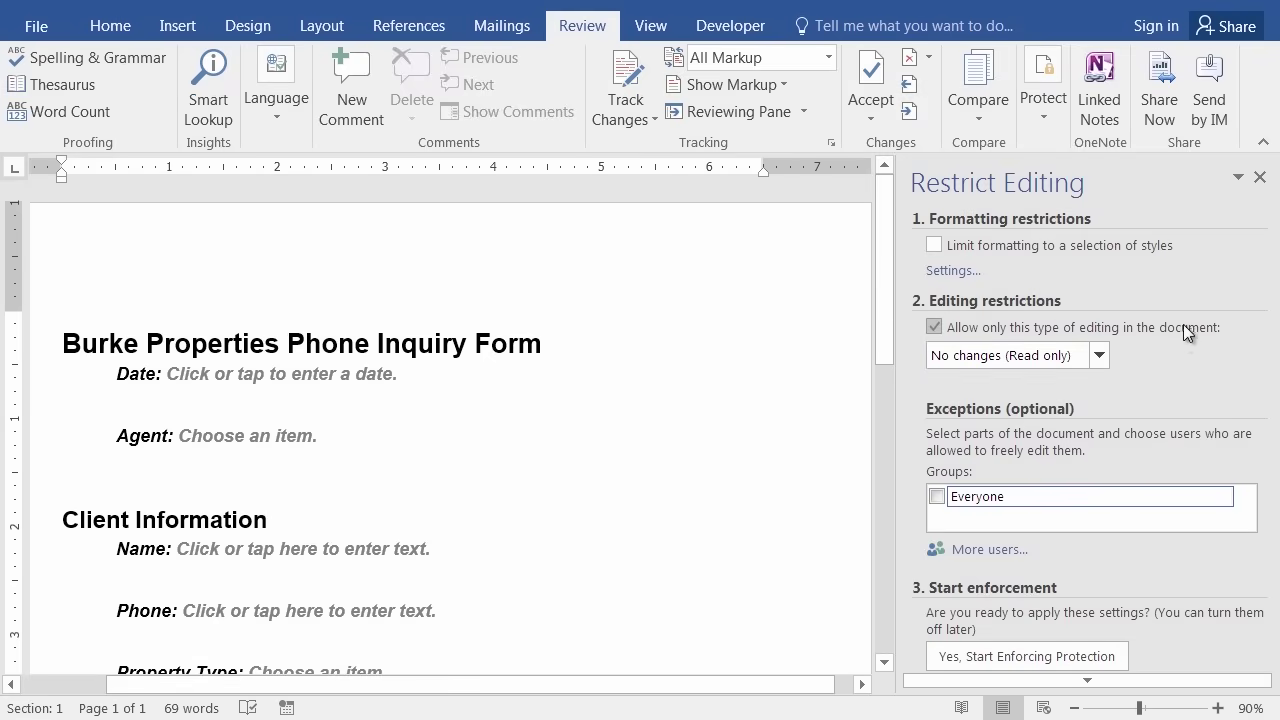
click(1102, 361)
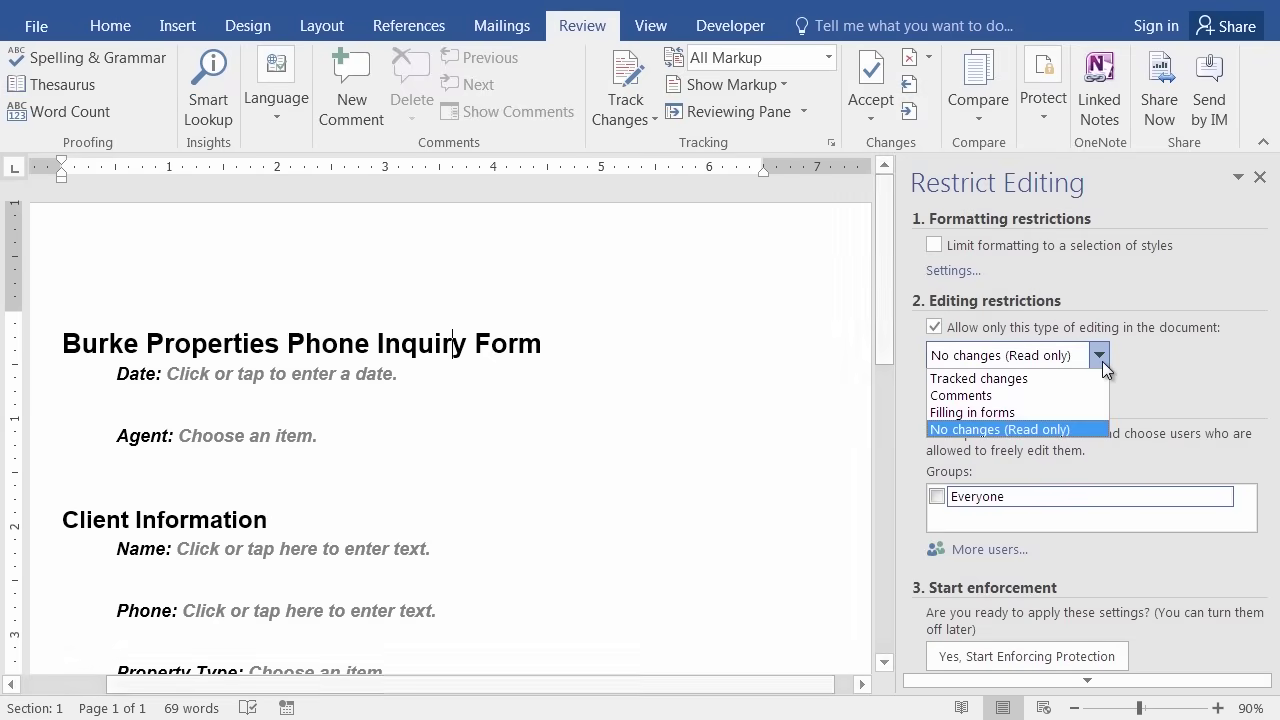
click(1008, 412)
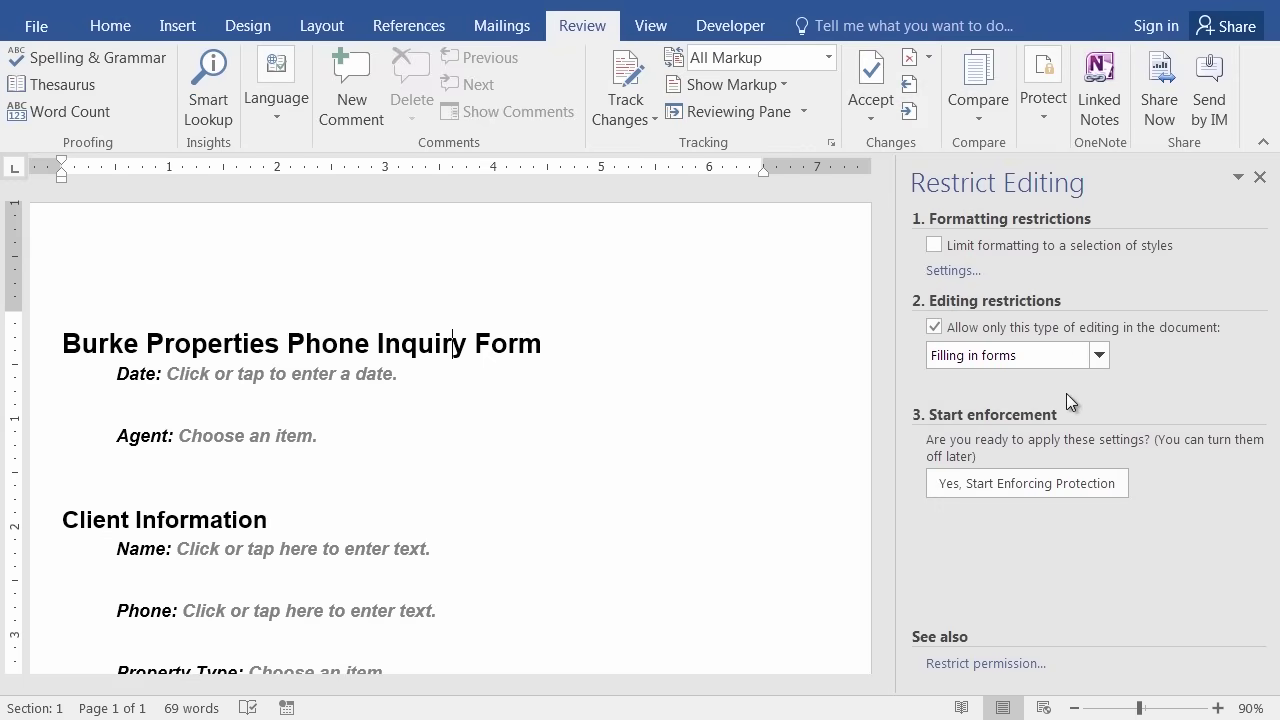
click(998, 483)
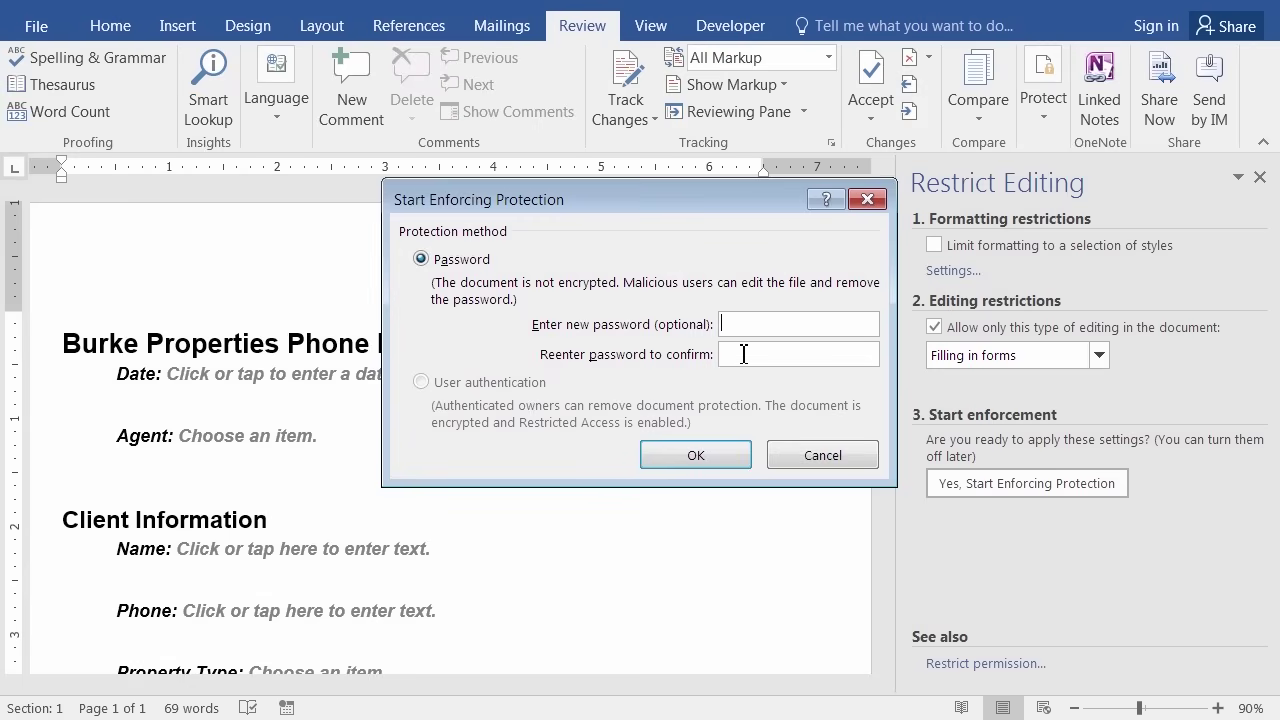
Enforce protection with a password, retyping both entries after the mismatch warning.
text(1234)
text(••••)
click(714, 452)
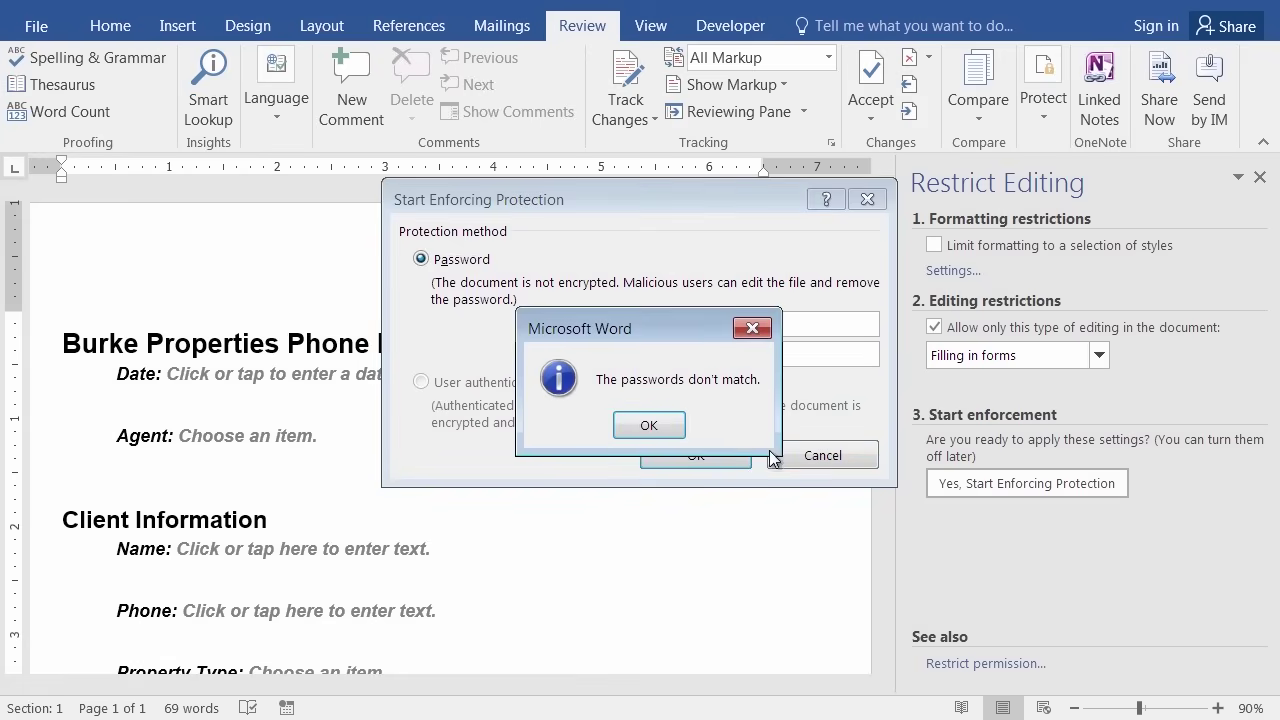
click(649, 427)
drag(757, 324, 697, 323)
text(pass)
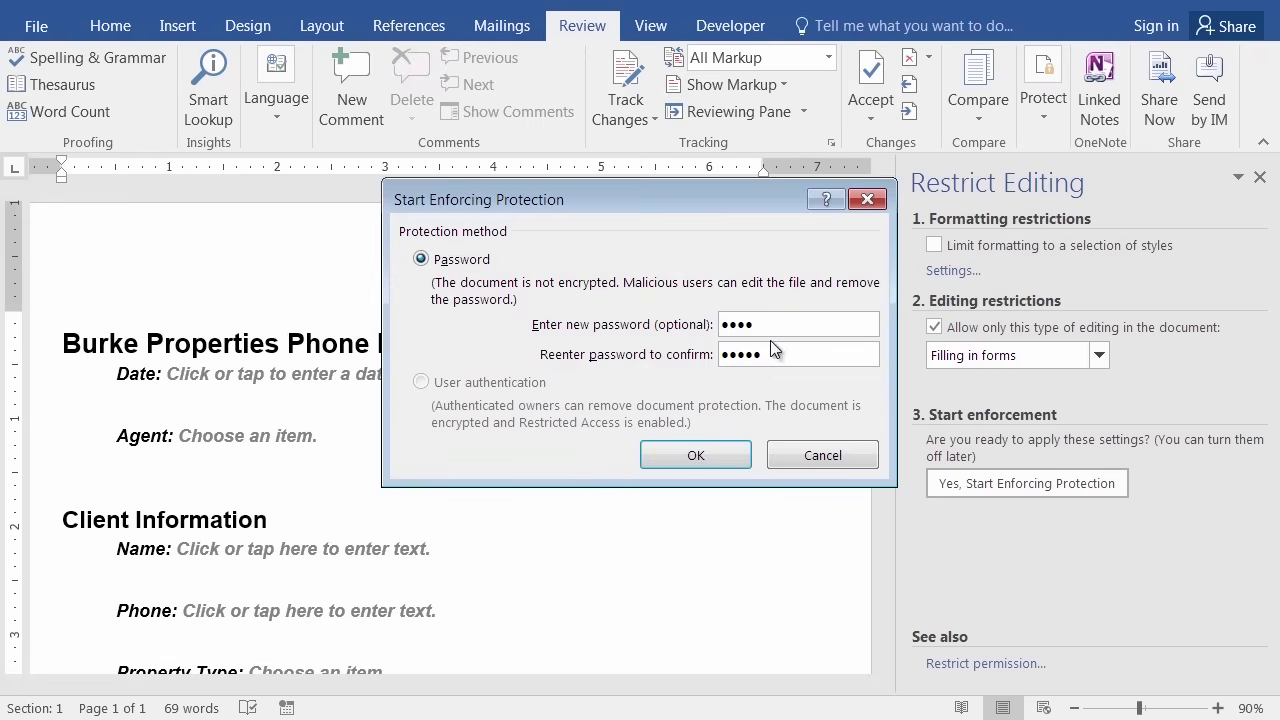
drag(780, 354, 680, 362)
text(pass)
click(706, 463)
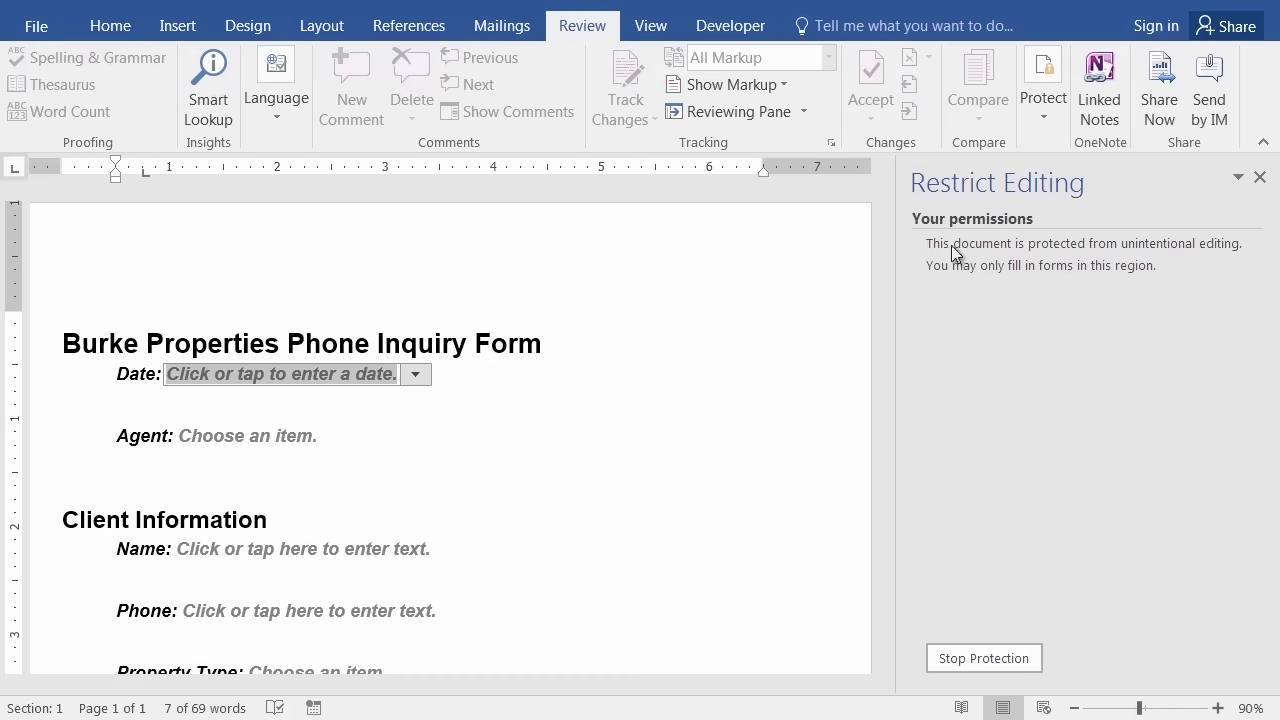
Close Restrict Editing and test typing in the heading and Date field, then move through the Agent and Name fields.
click(1259, 177)
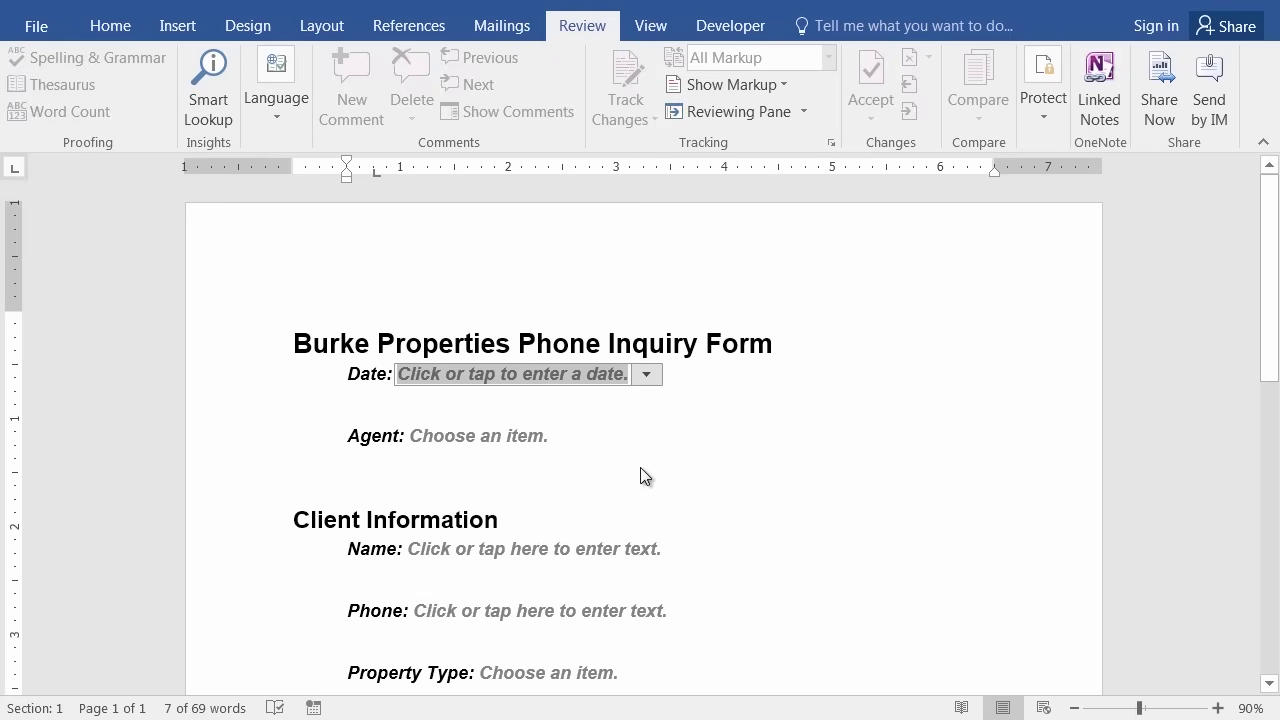
click(520, 344)
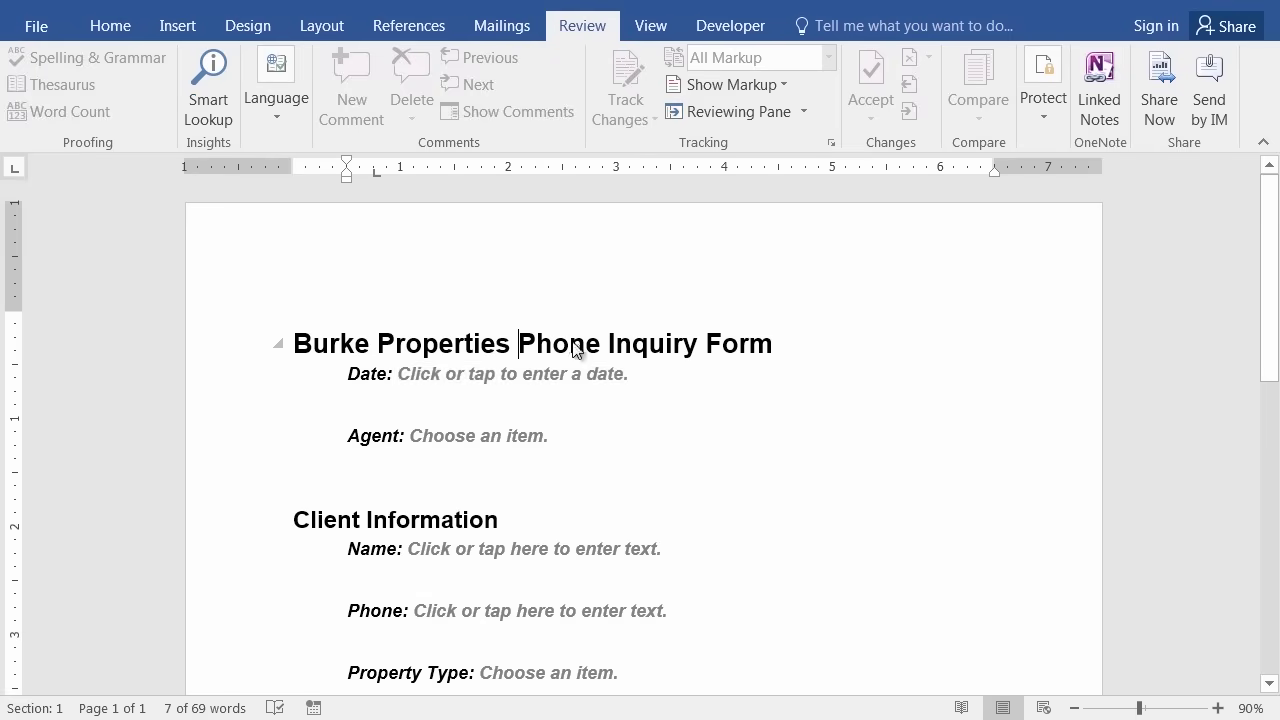
text(aedgtdfjs)
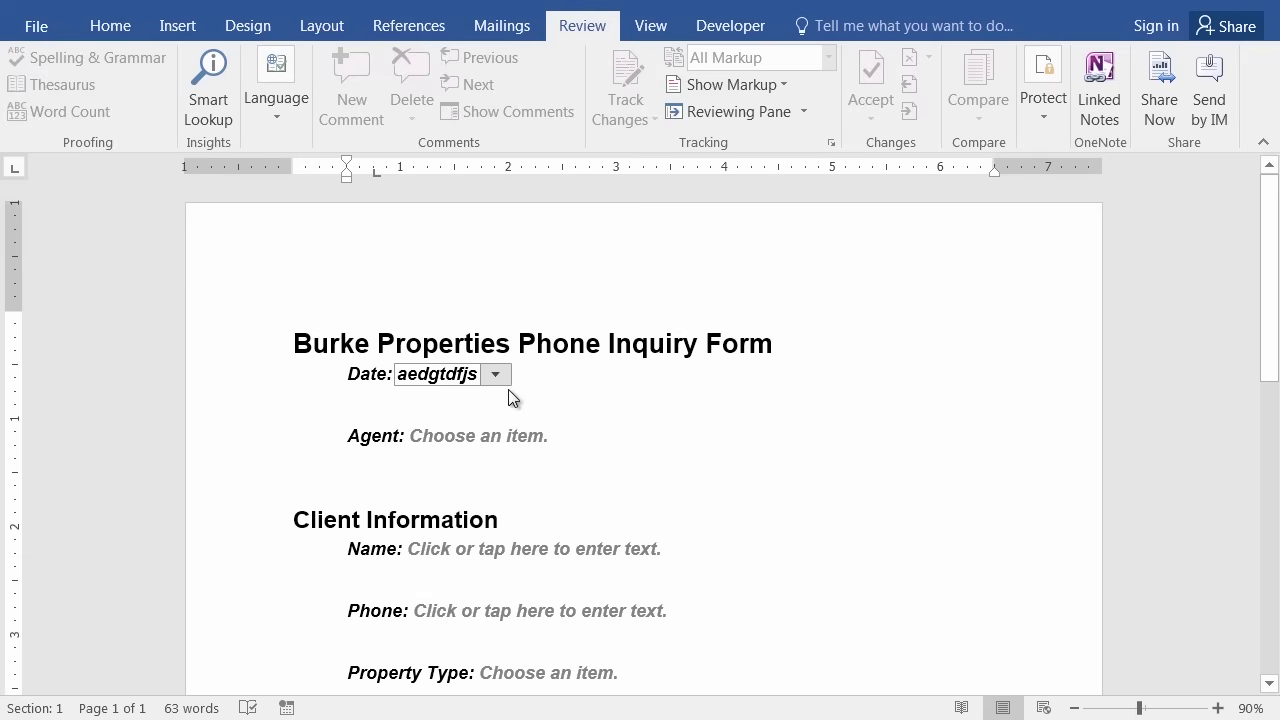
key(BackSpace)
key(BackSpace)
key(BackSpace)
key(BackSpace)
key(BackSpace)
key(BackSpace)
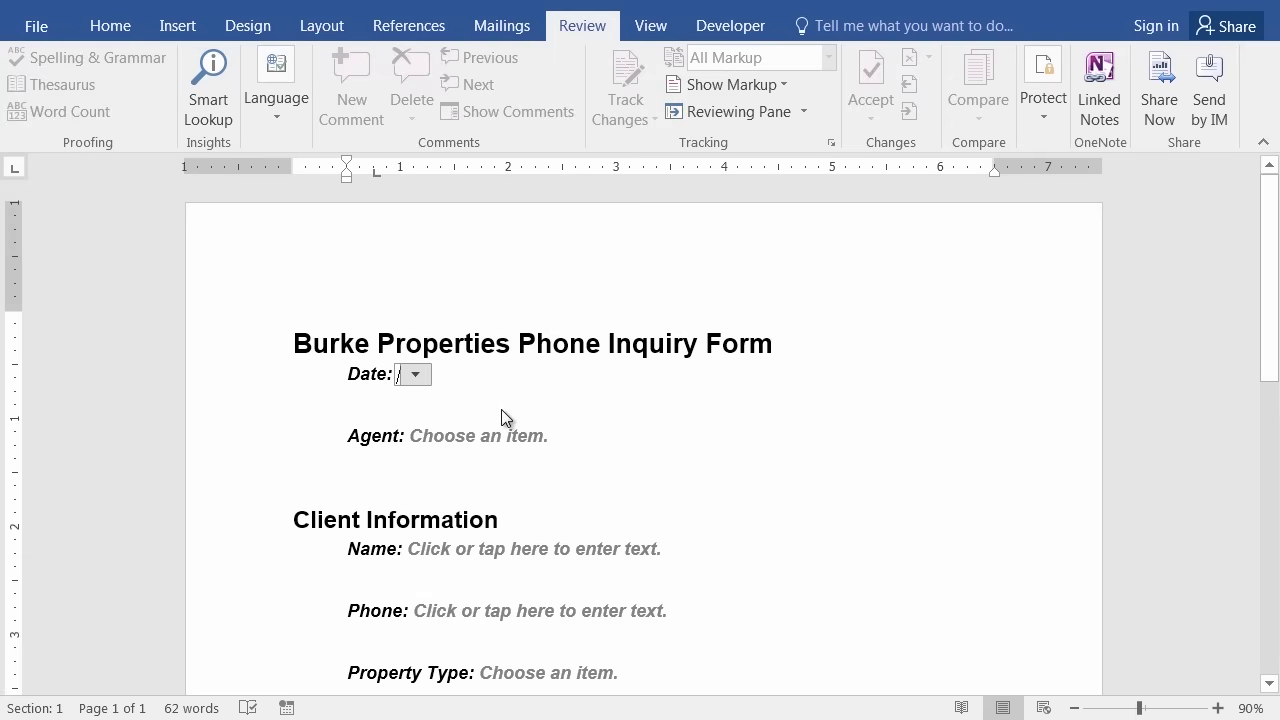
key(Tab)
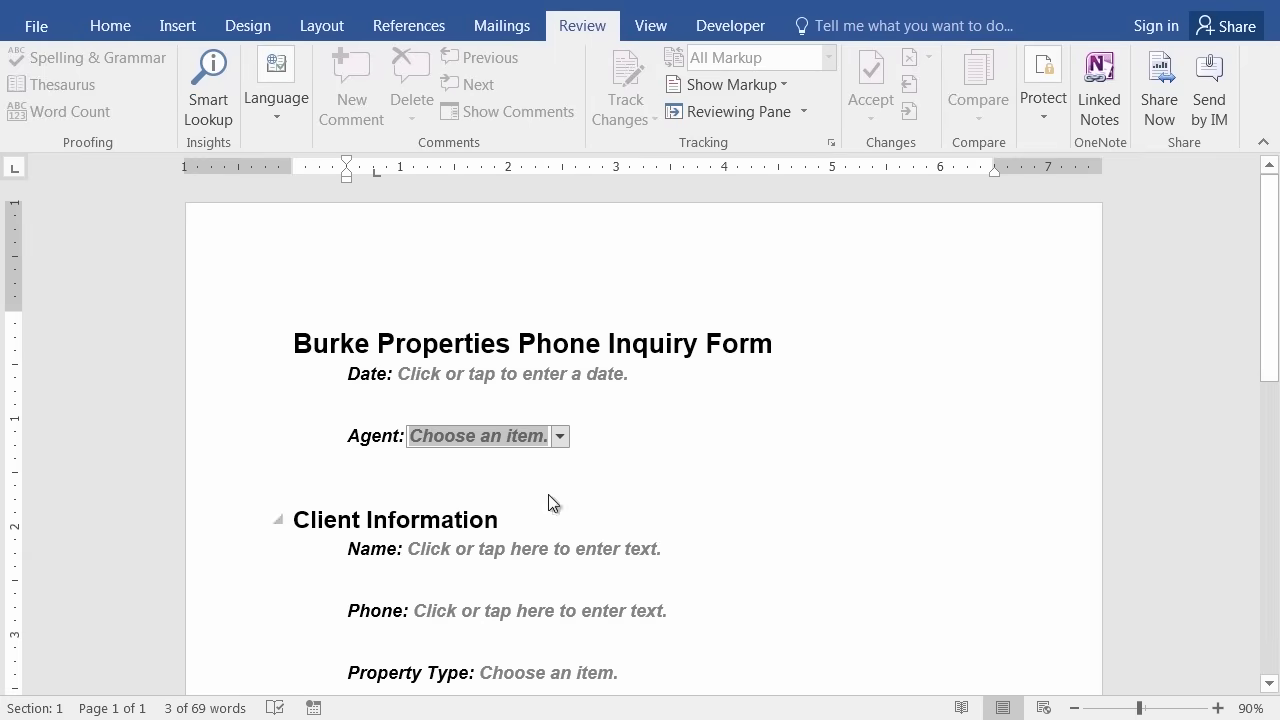
key(Down)
key(Down)
key(Down)
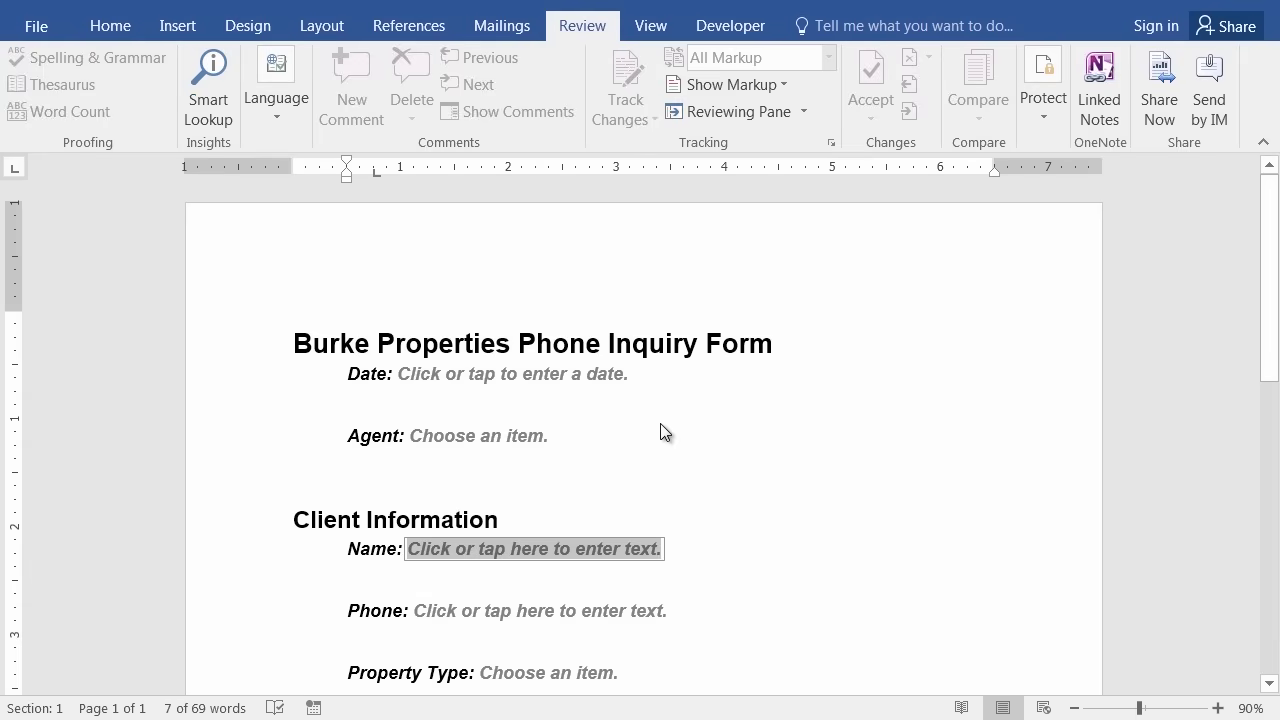
Save the form as Word Template Phone Inquiry Form.dotx in Custom Office Templates.
click(38, 30)
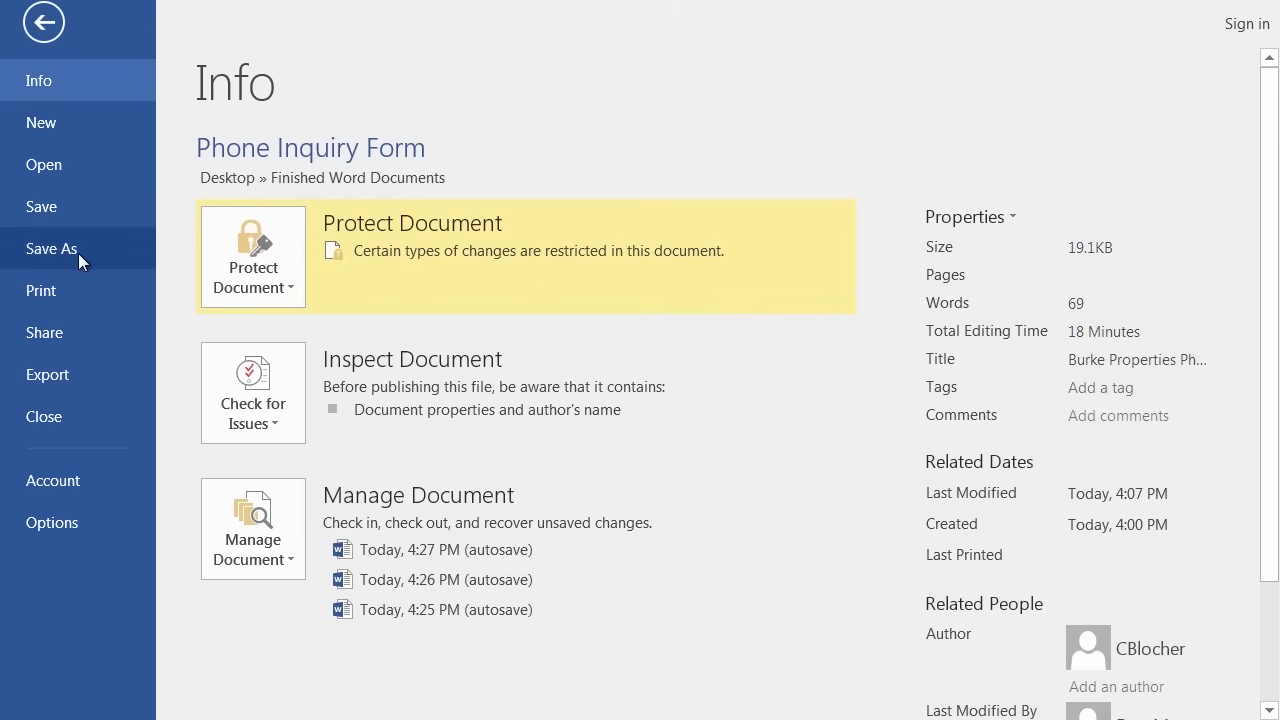
click(78, 253)
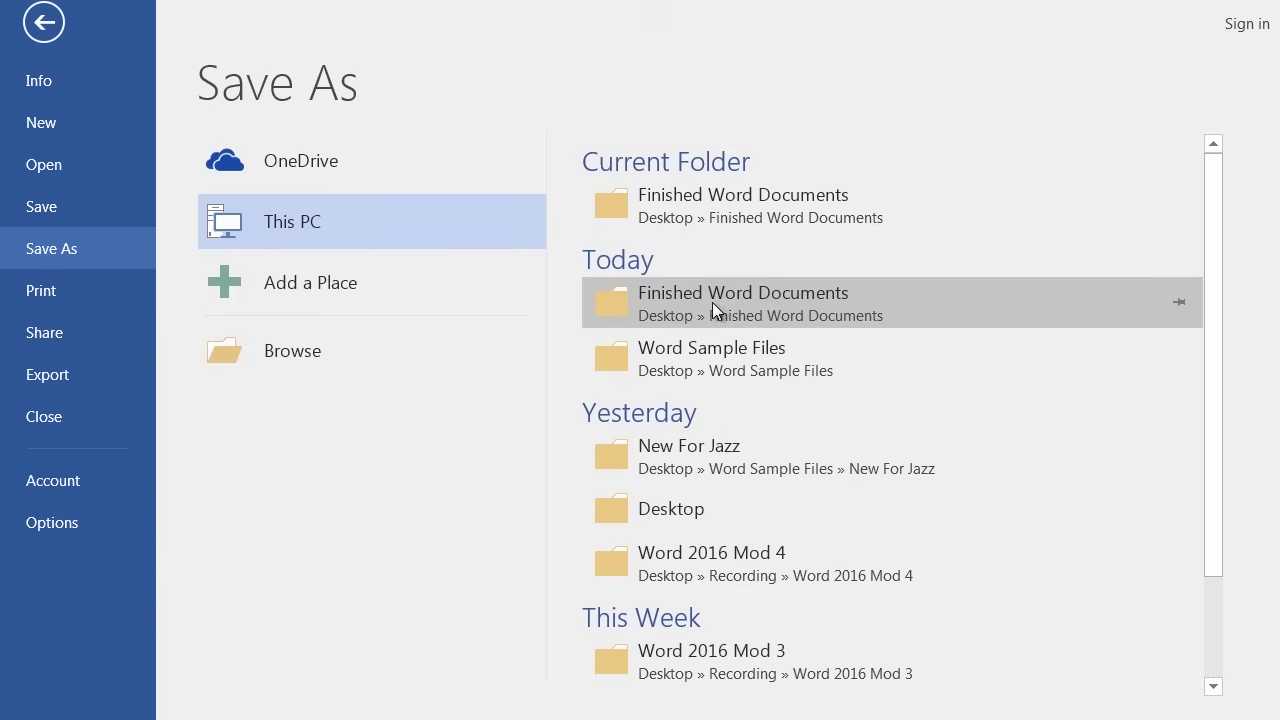
click(291, 348)
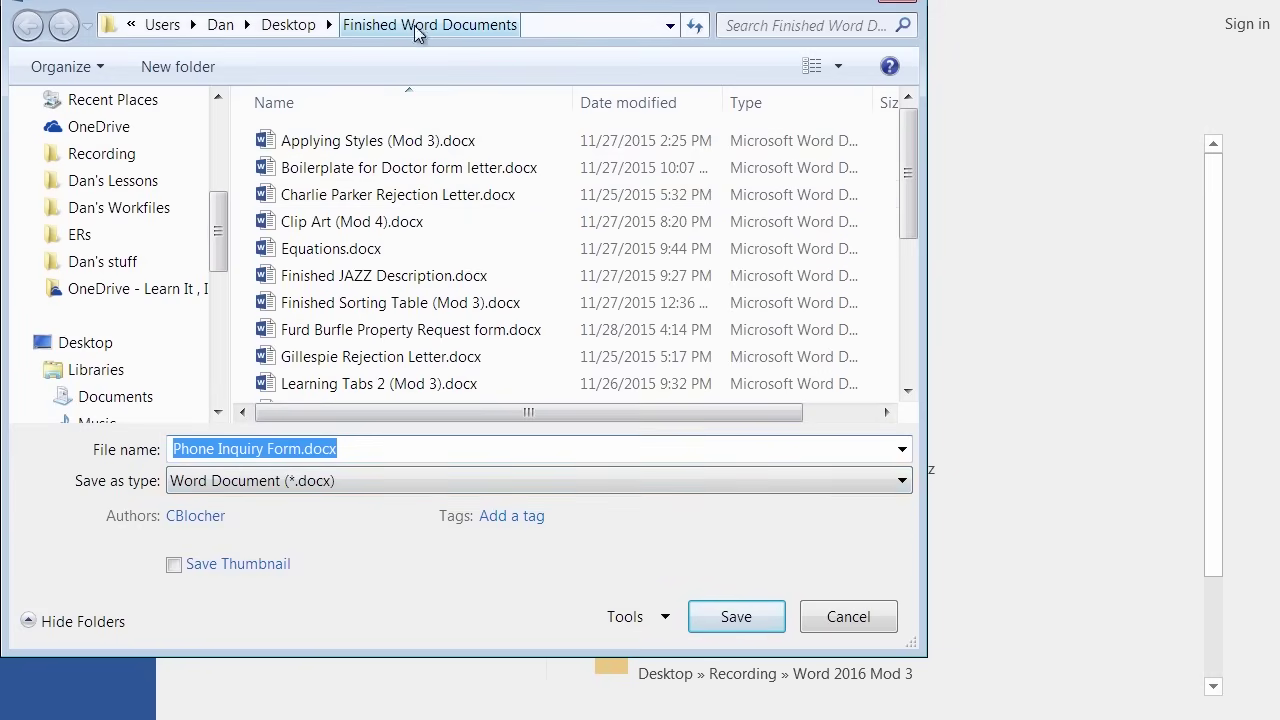
click(252, 485)
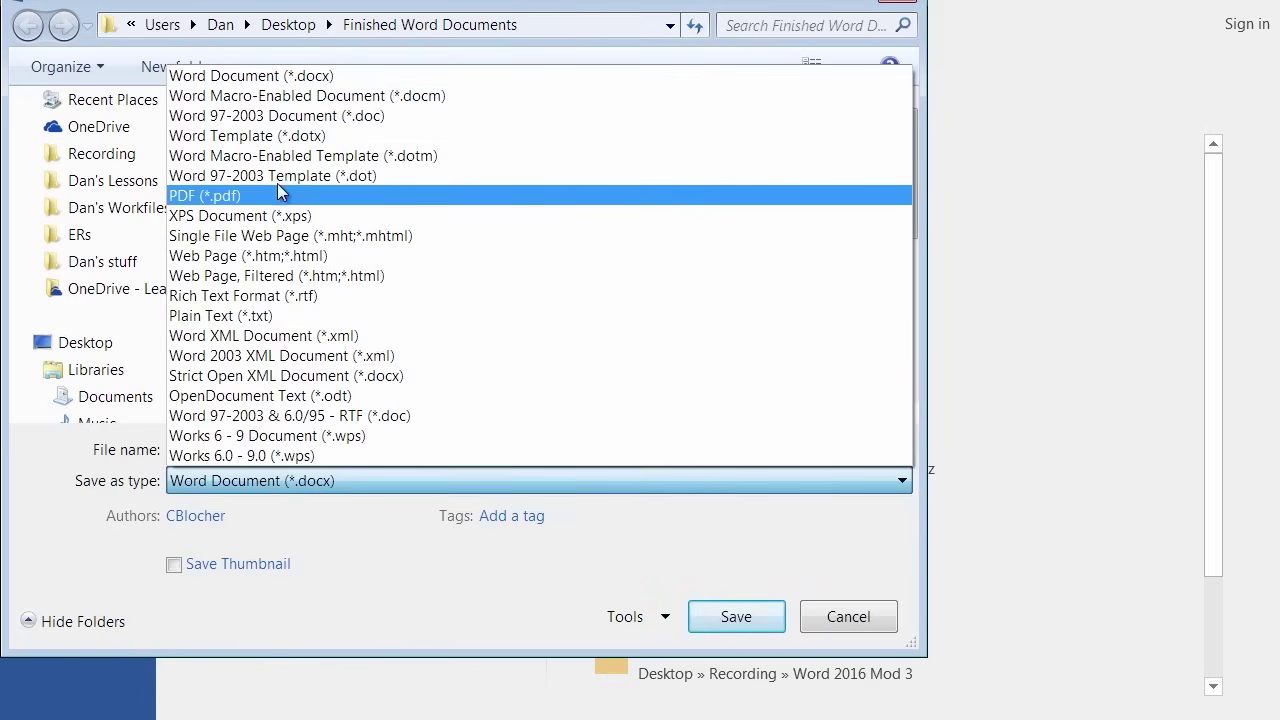
click(271, 141)
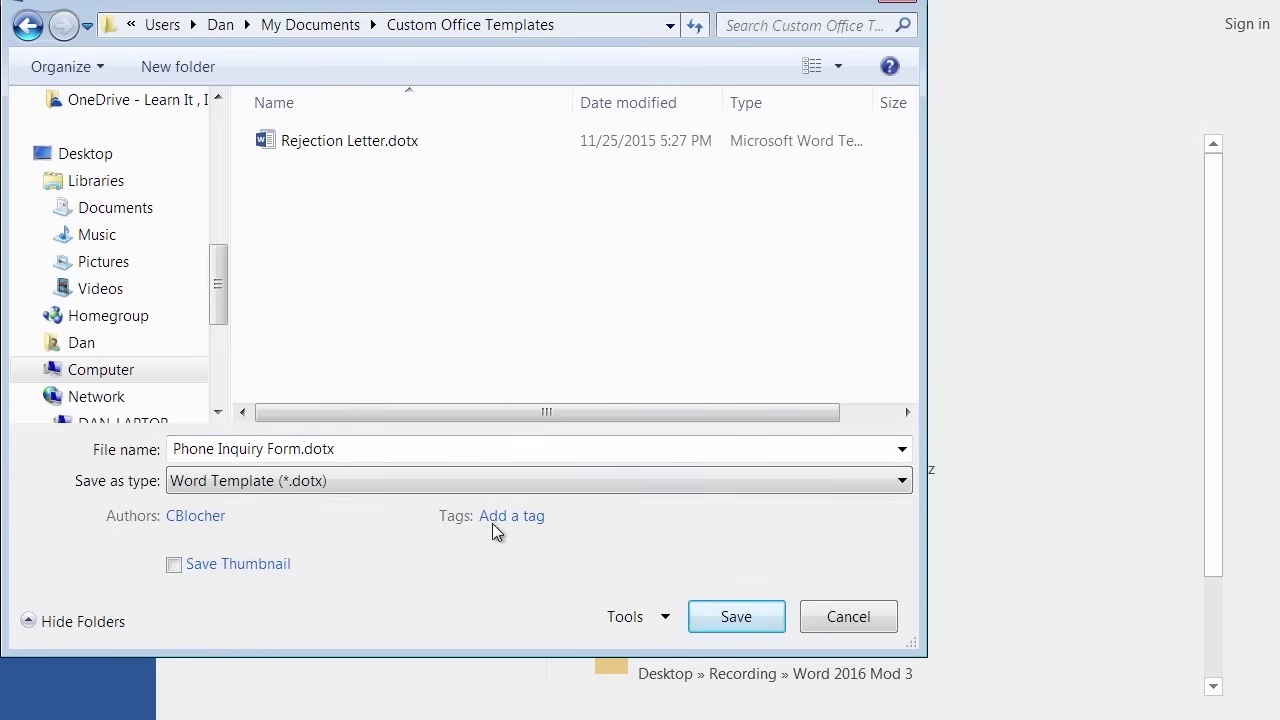
click(731, 626)
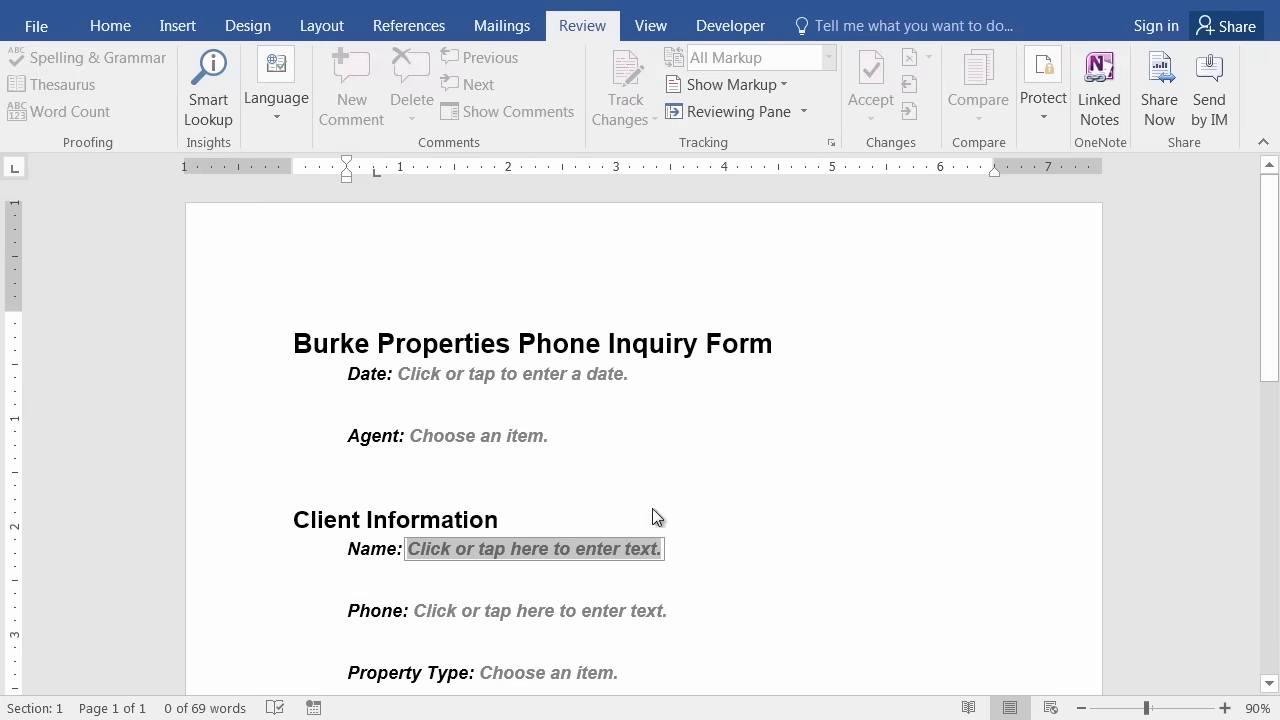
Reopen Save As, cancel it, and return to the protected form.
click(54, 29)
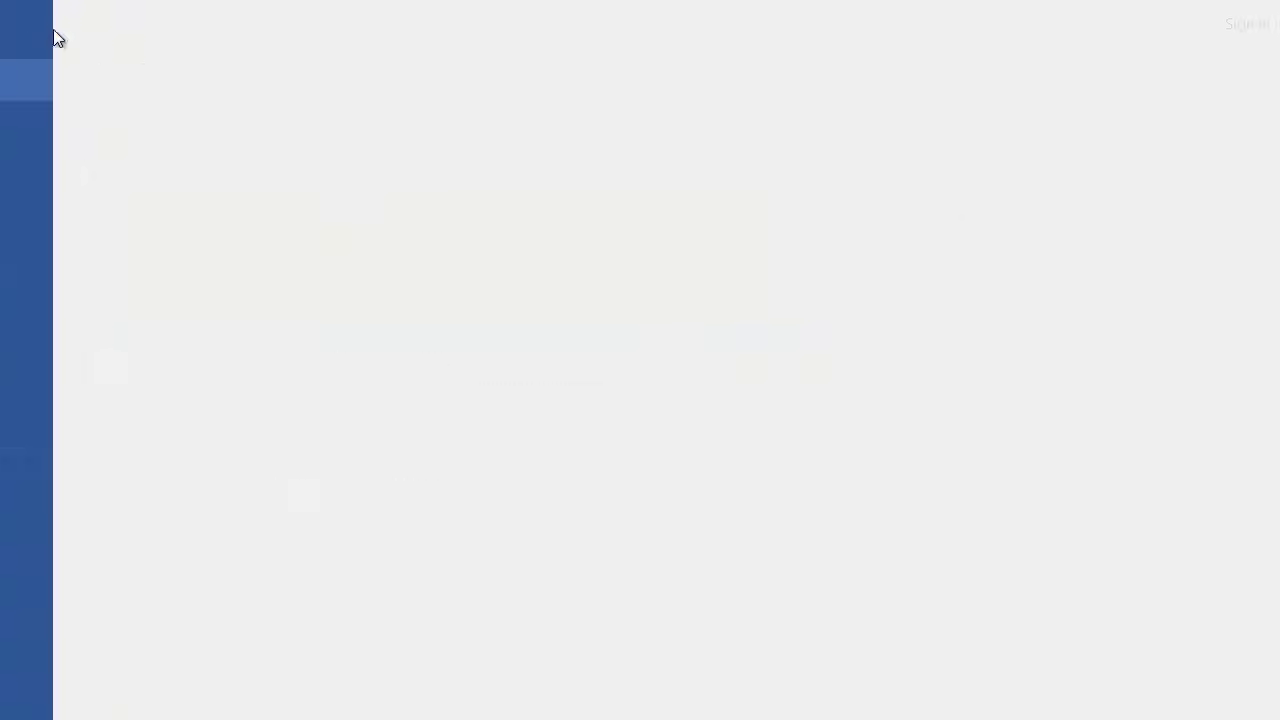
click(53, 248)
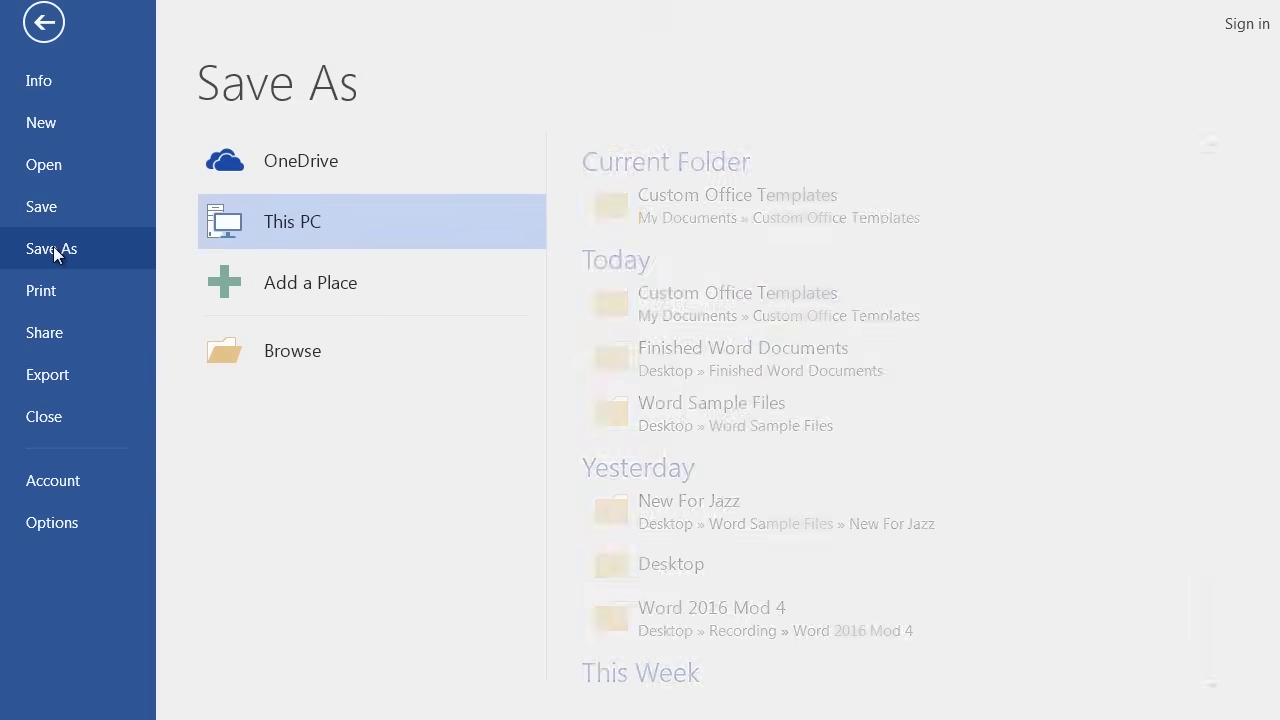
click(324, 354)
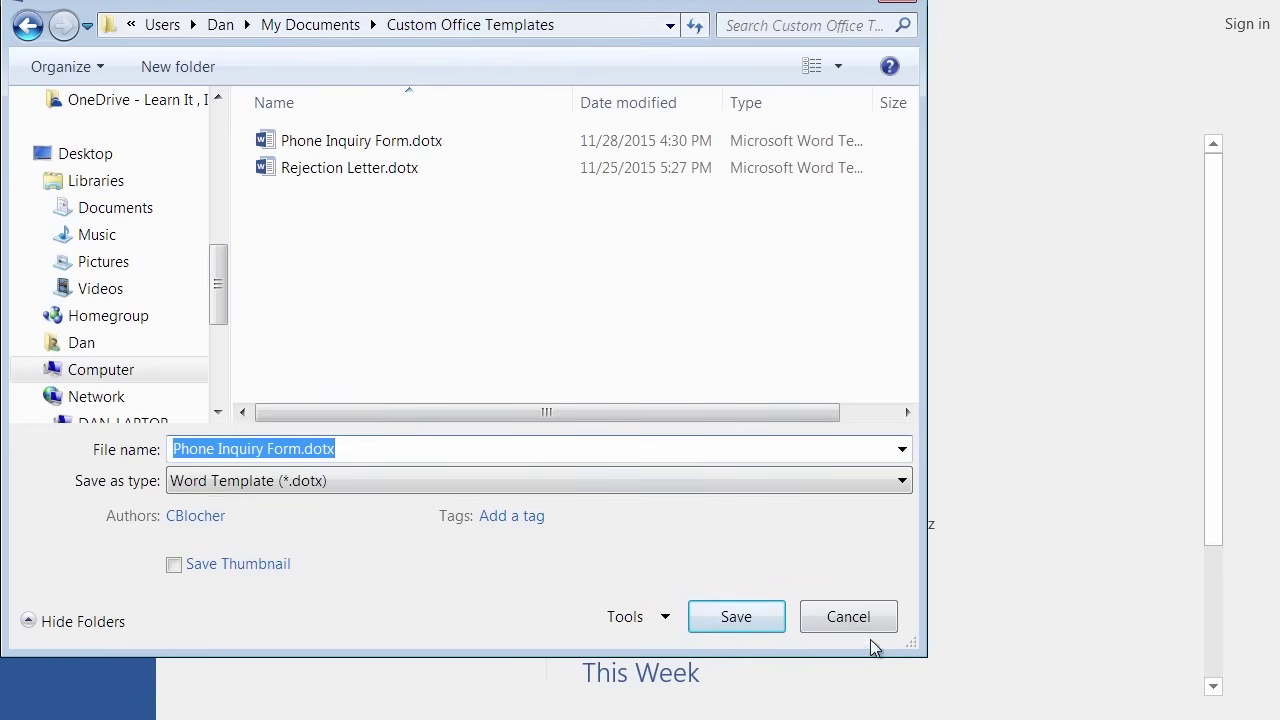
click(838, 617)
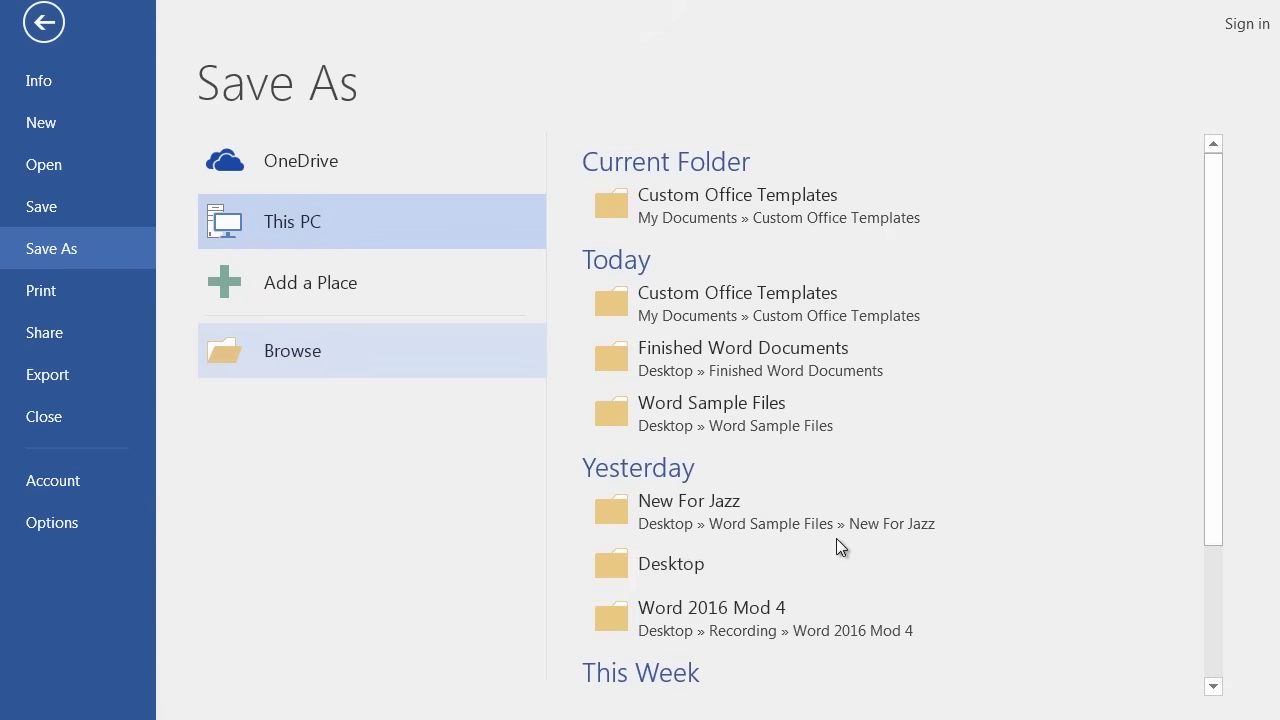
key(Escape)
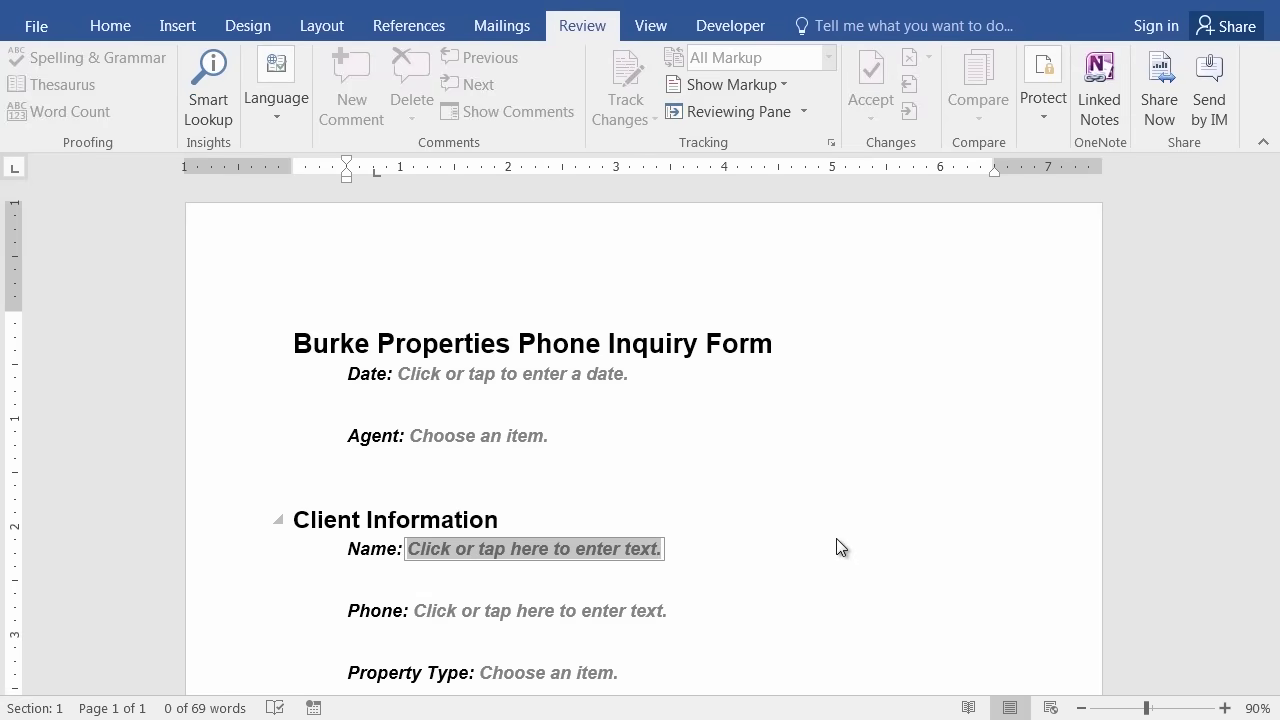
Close the document and create a new one from the personal Phone Inquiry Form template.
key(super+d)
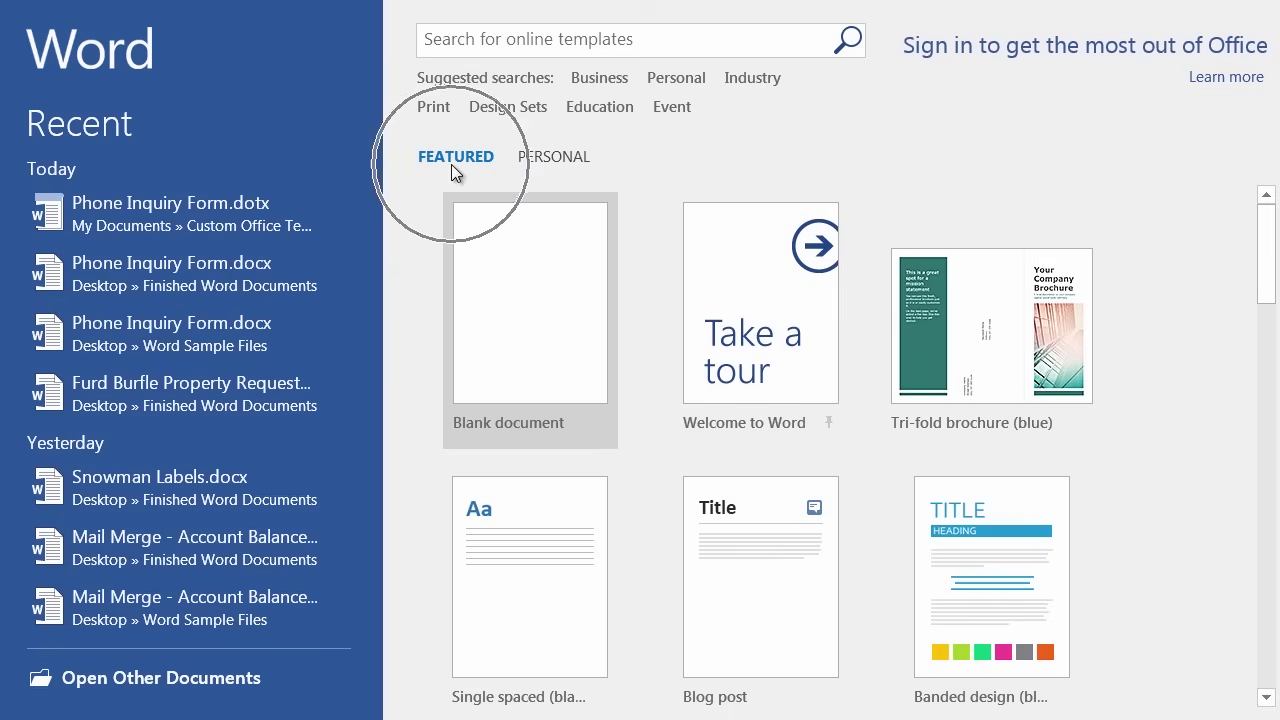
click(553, 157)
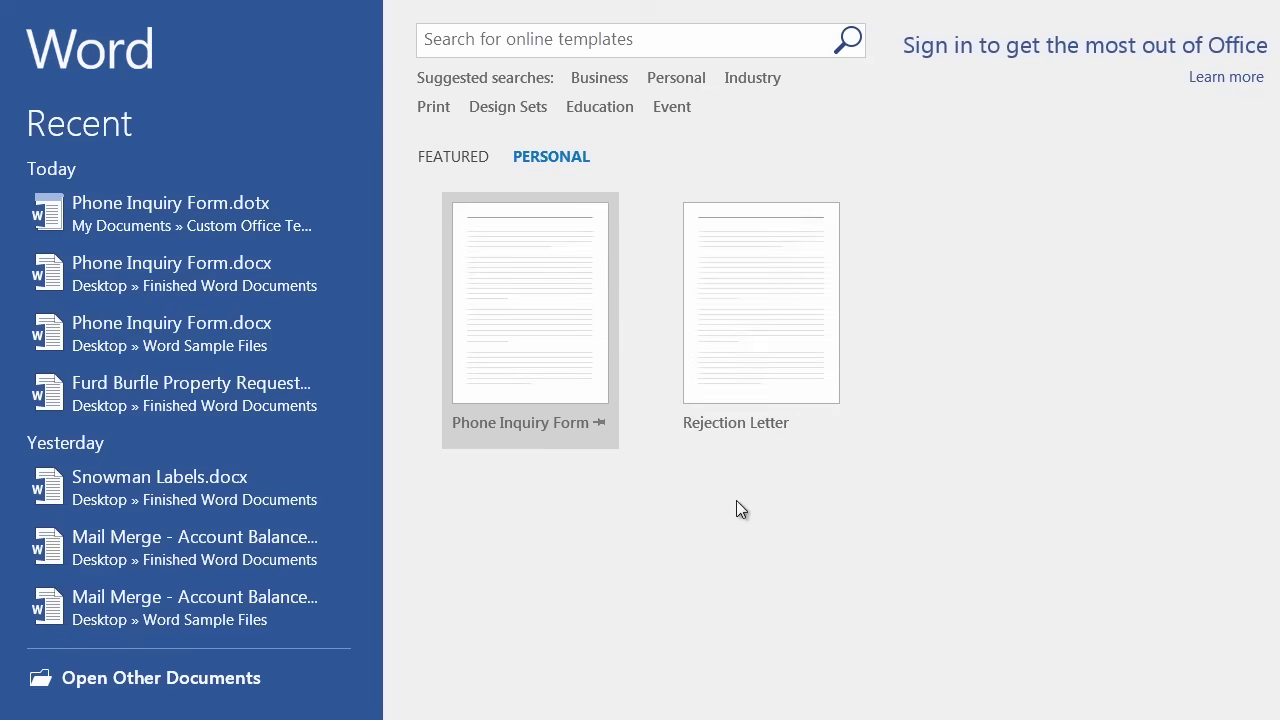
click(528, 322)
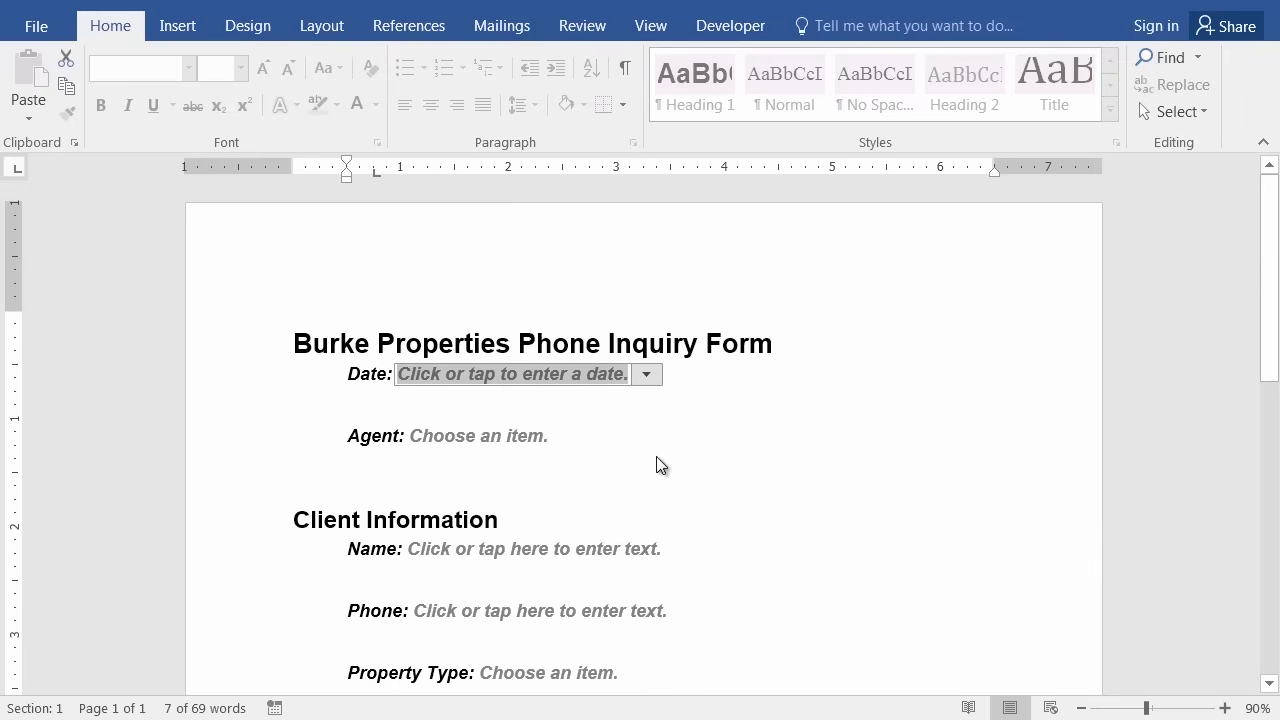
Step through the Phone Inquiry Form's title, Date, Agent and Name fields.
click(424, 343)
key(Down)
click(501, 435)
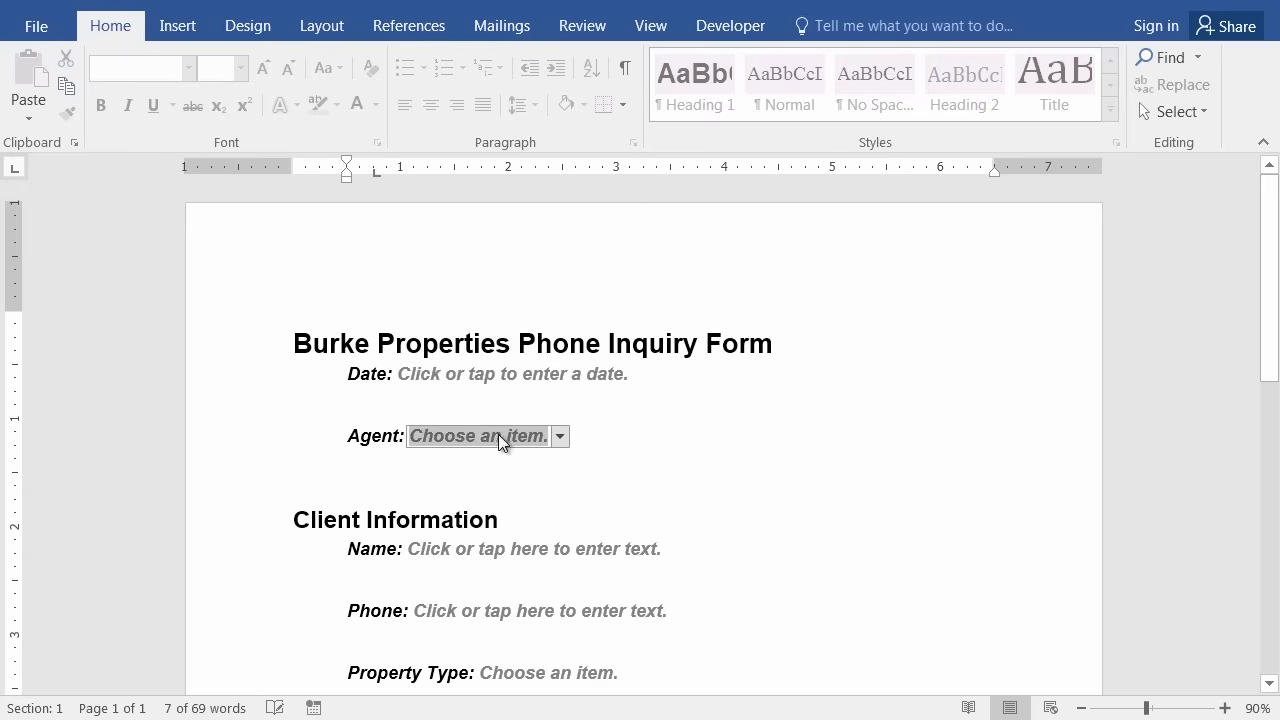
click(538, 546)
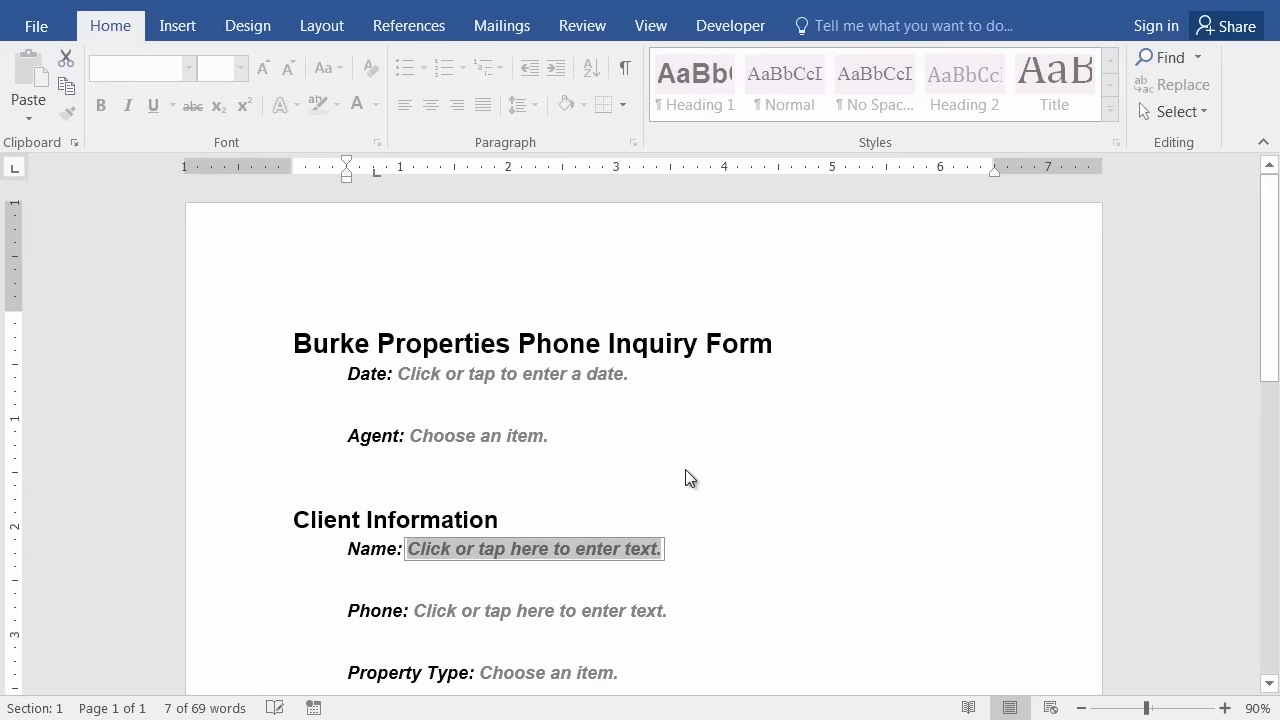
scroll(693, 484, down, 4)
scroll(814, 535, up, 3)
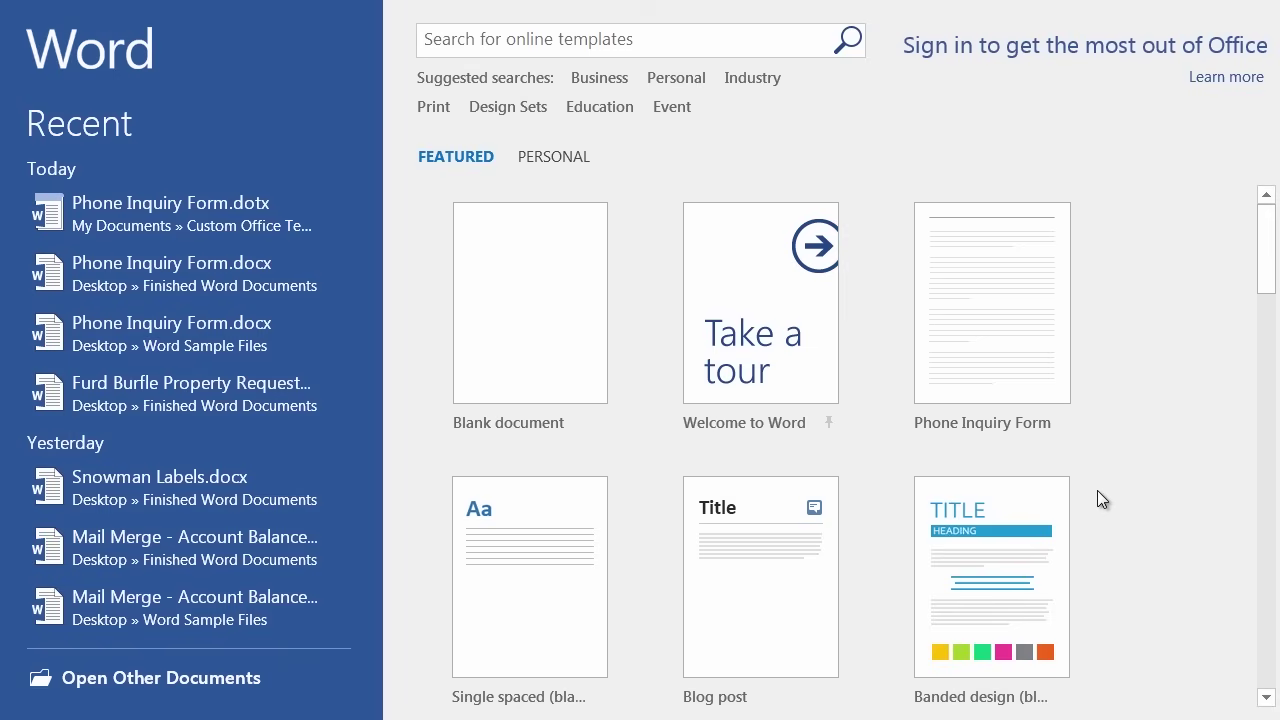
Browse to the Word Sample Files folder and open Edit and Track Changes.docx in Protected View.
click(199, 686)
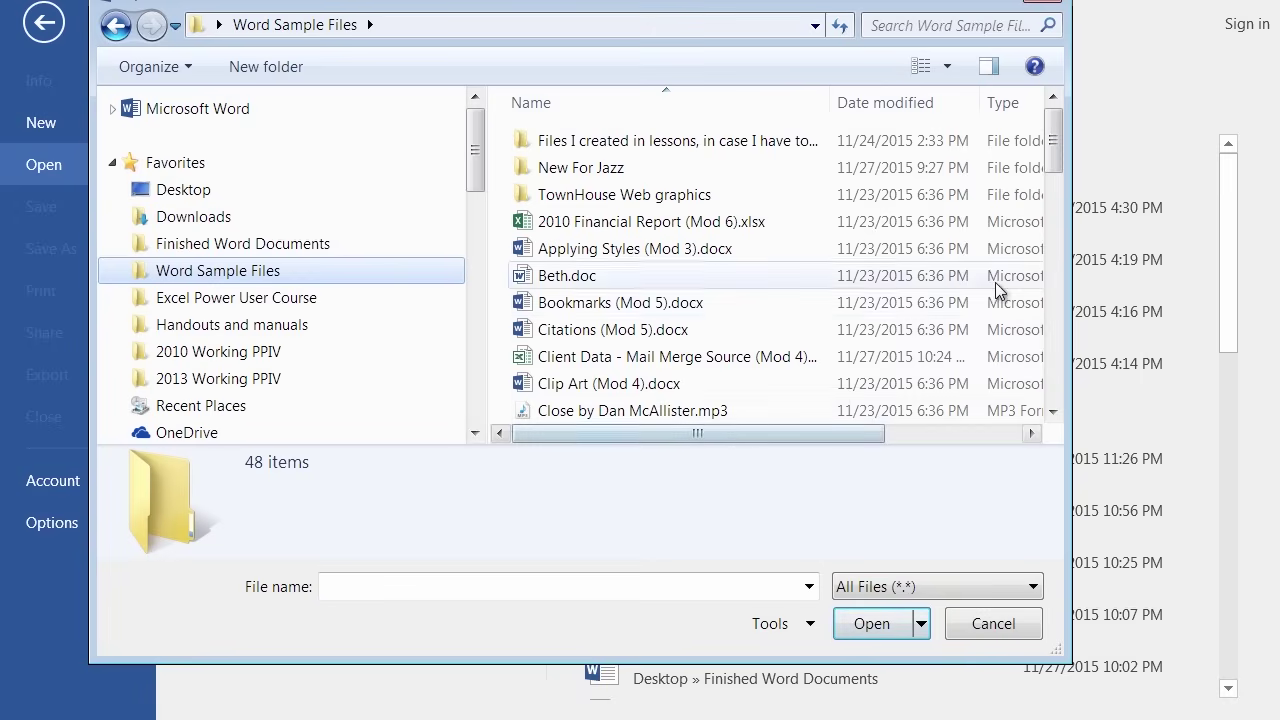
click(1049, 362)
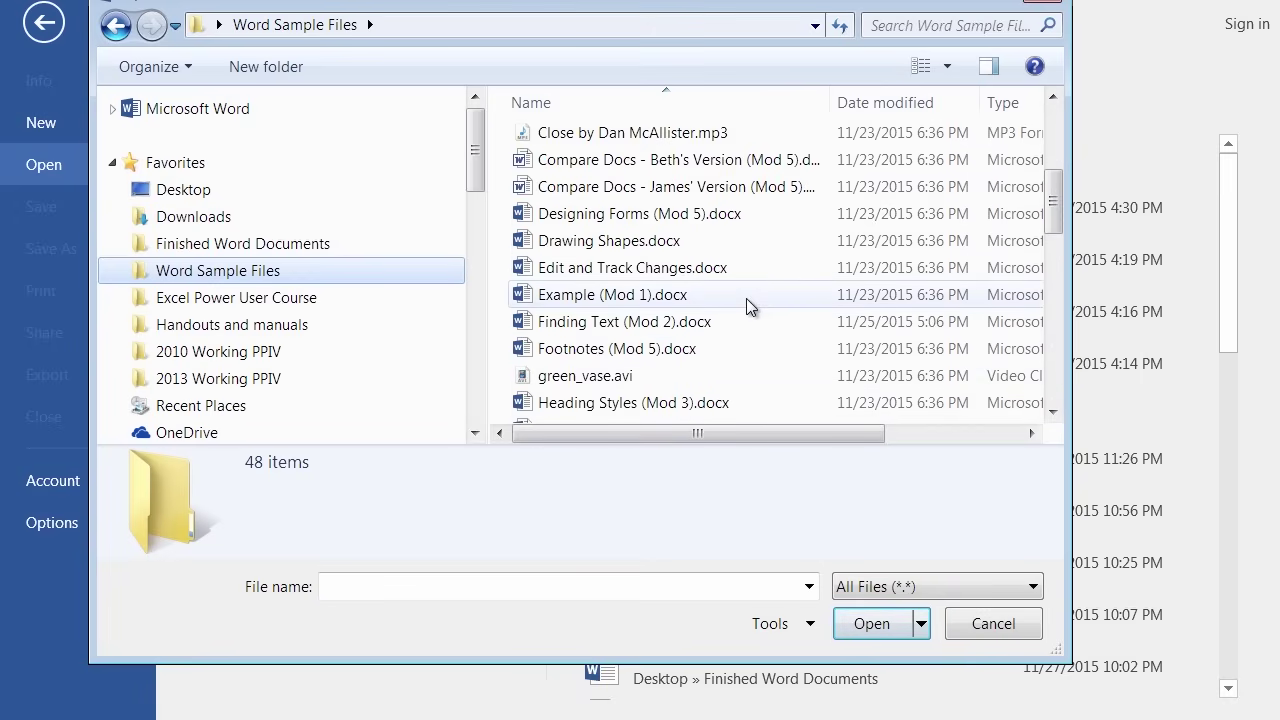
double_click(621, 266)
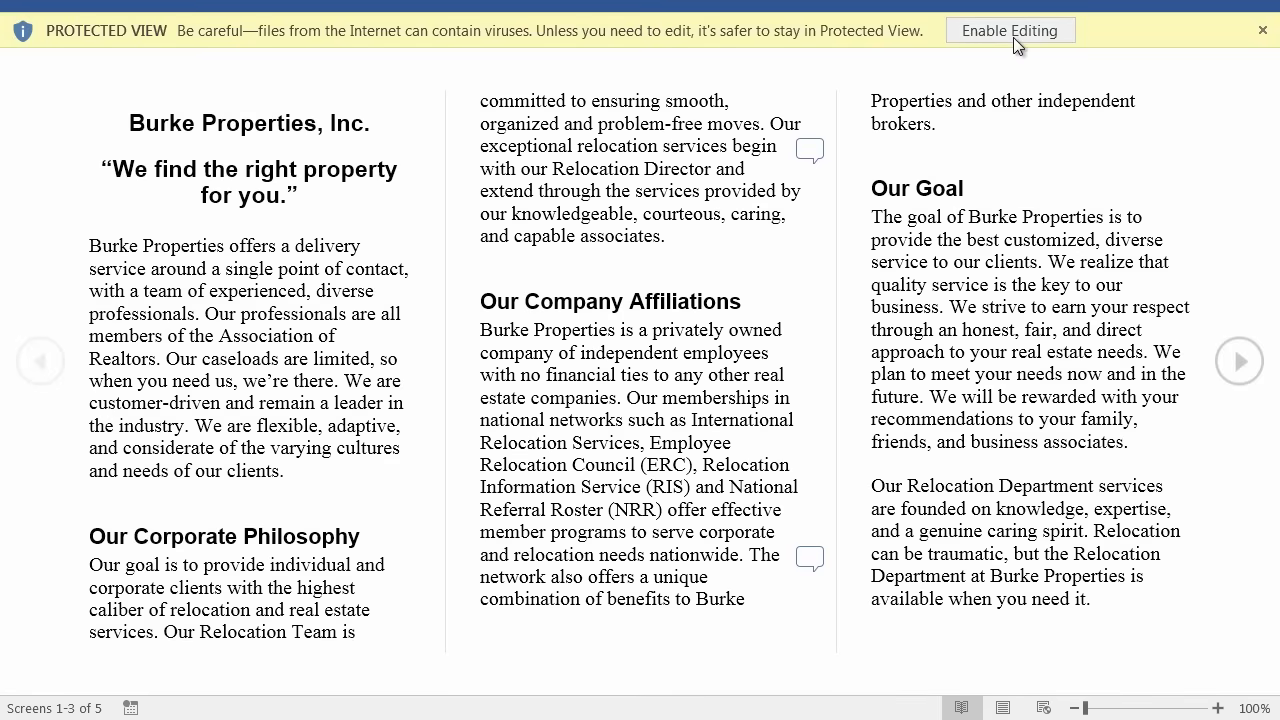
Enable editing on the protected Edit and Track Changes.docx.
click(1013, 31)
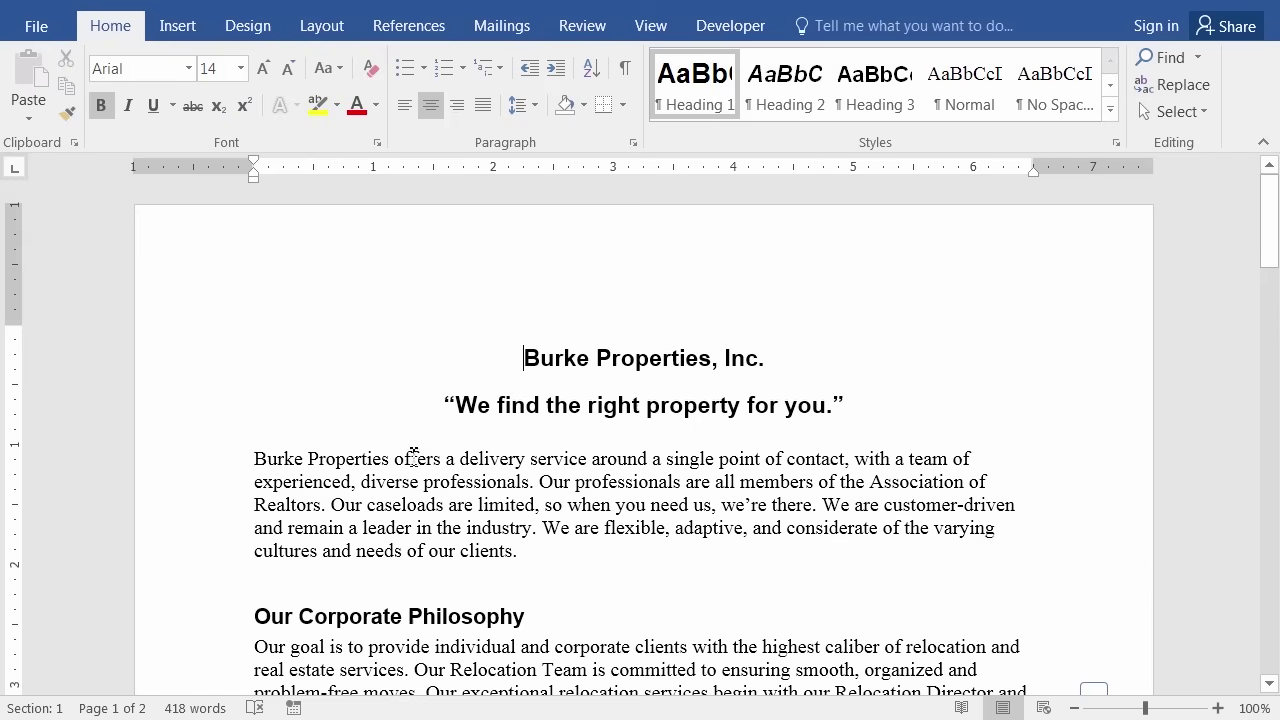
Narrow the selection from 'Our professionals' to only the word 'professionals'.
scroll(415, 450, down, 2)
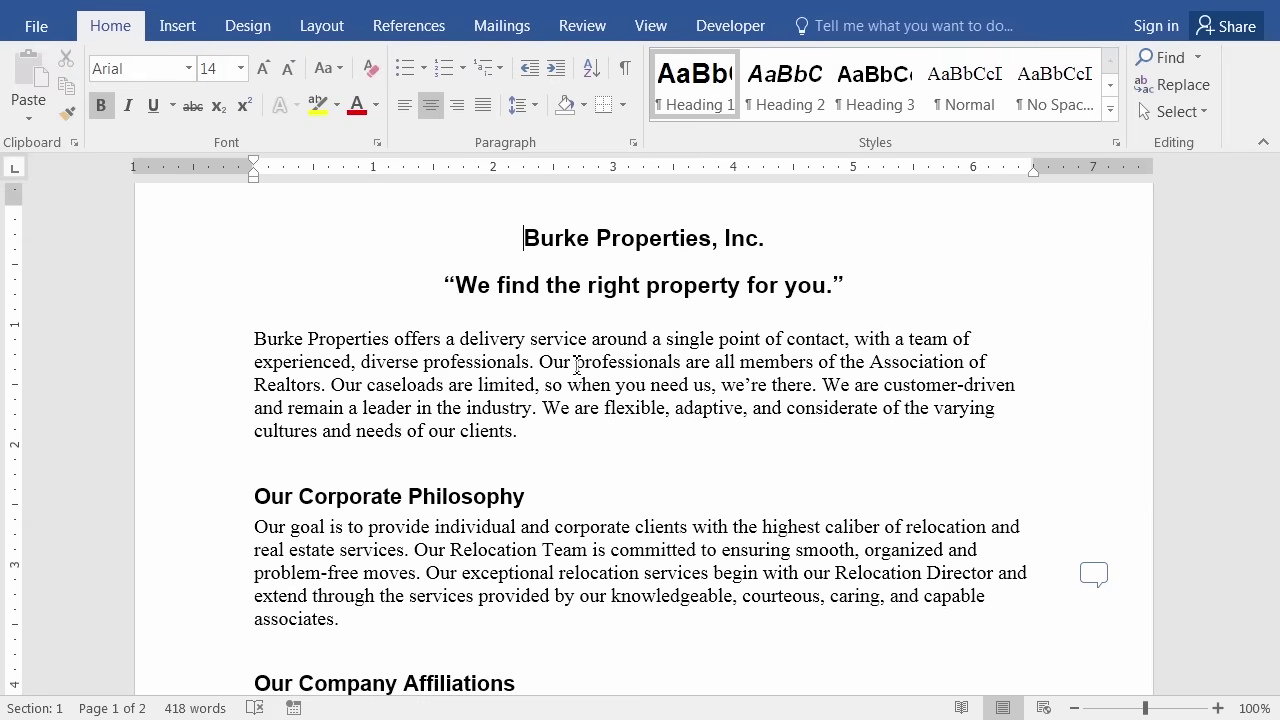
drag(577, 366, 684, 364)
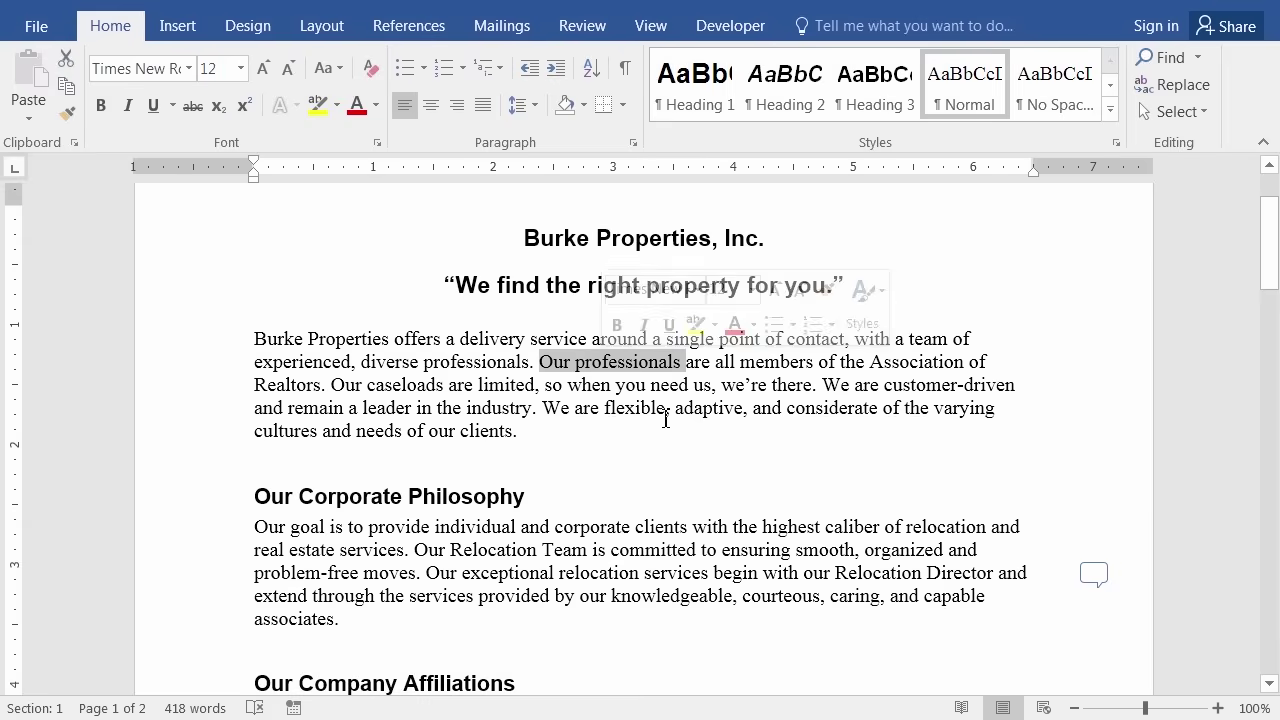
click(620, 386)
drag(575, 363, 690, 372)
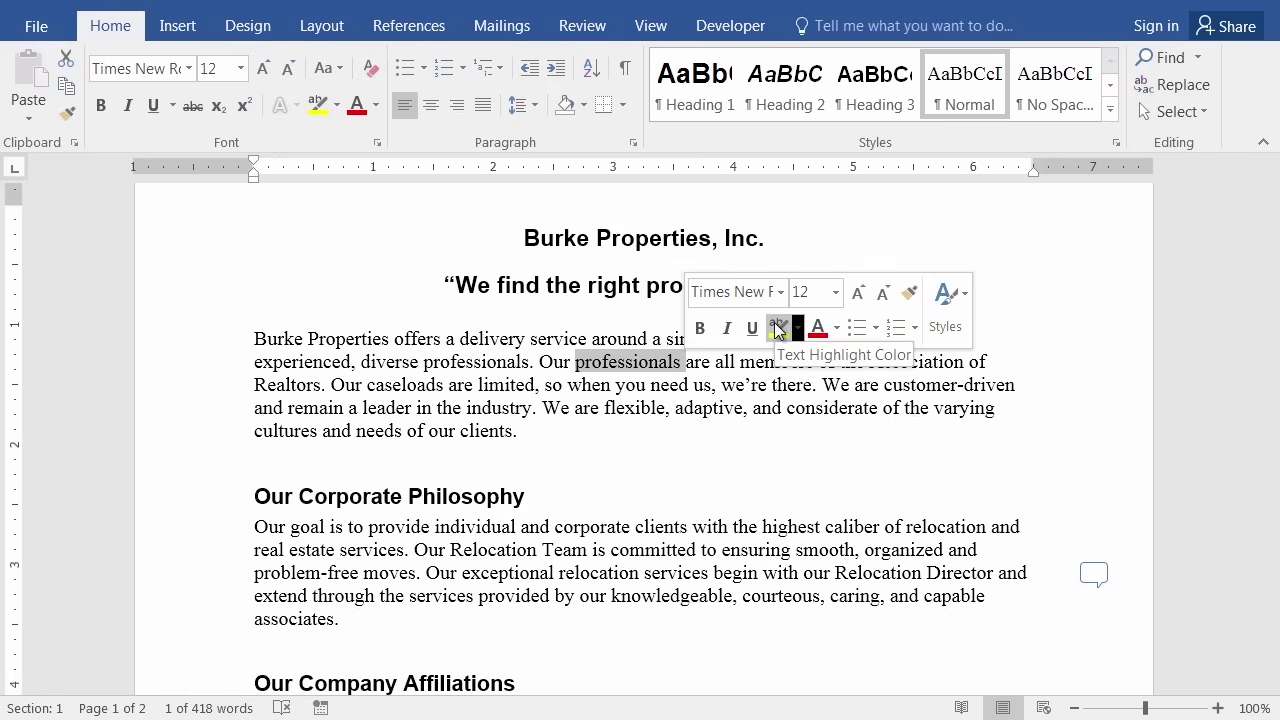
Apply a Yellow text highlight to 'professionals' and deselect to see it.
click(339, 106)
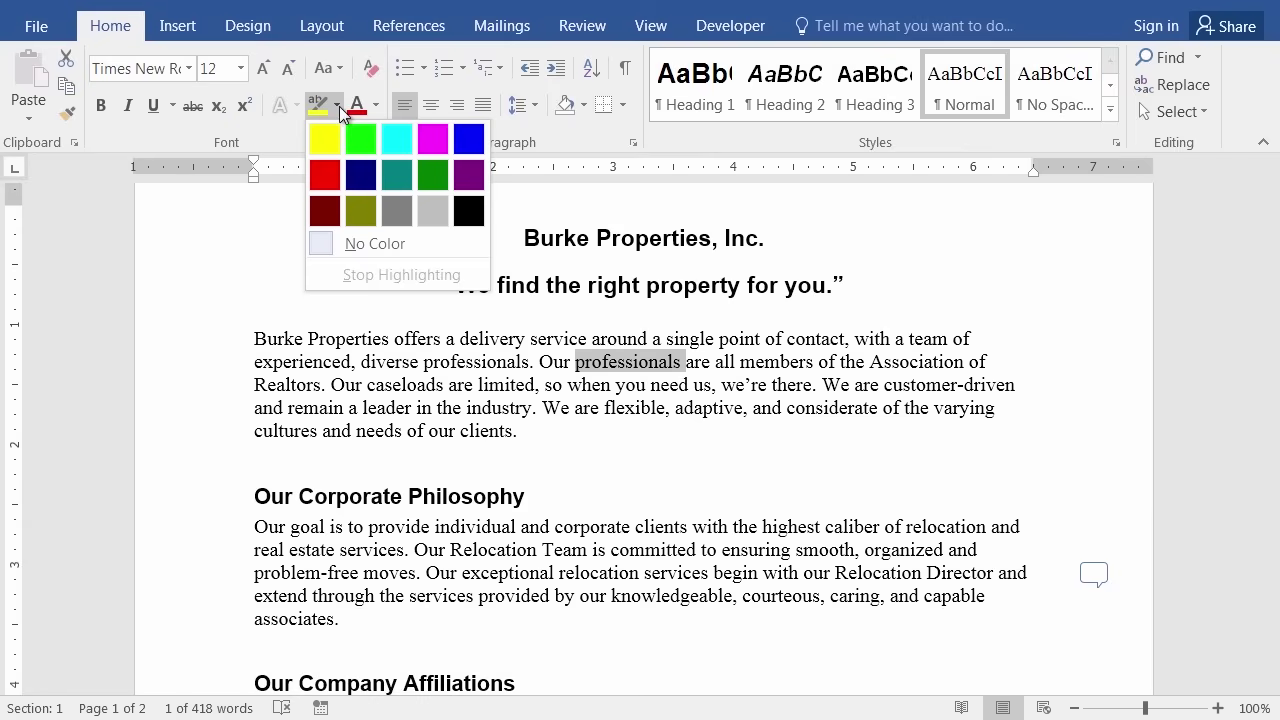
click(323, 139)
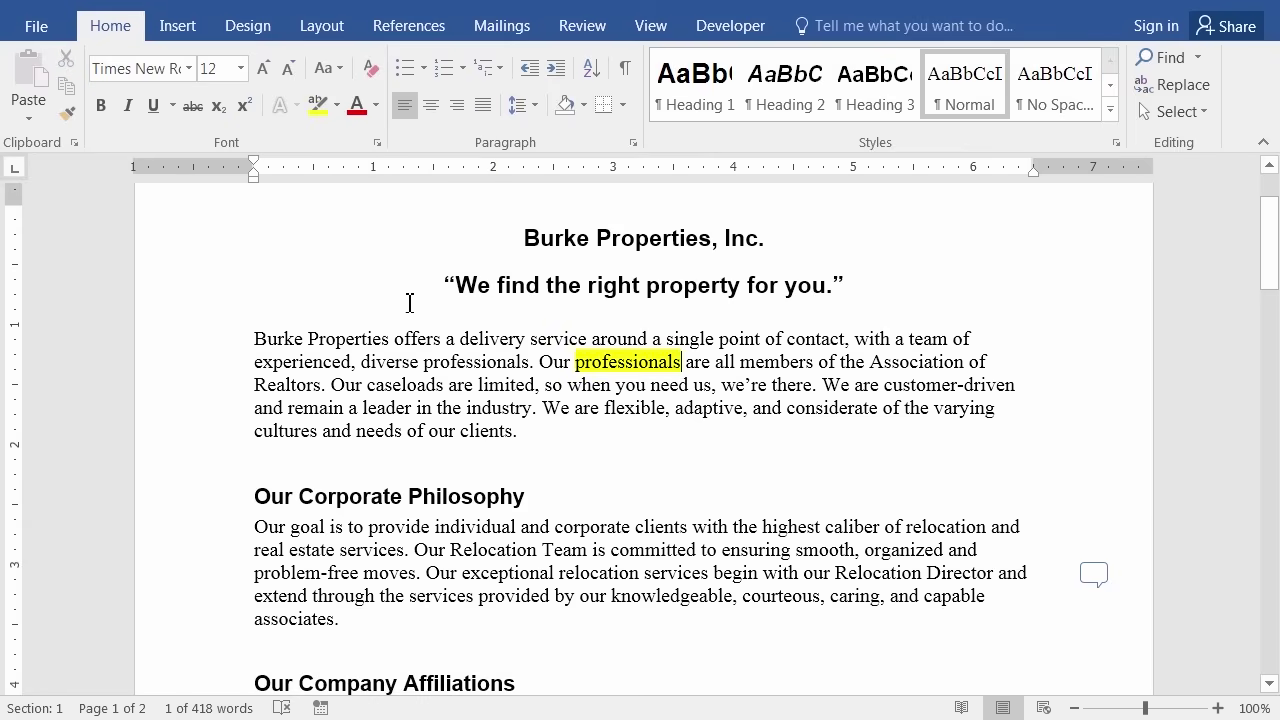
click(501, 352)
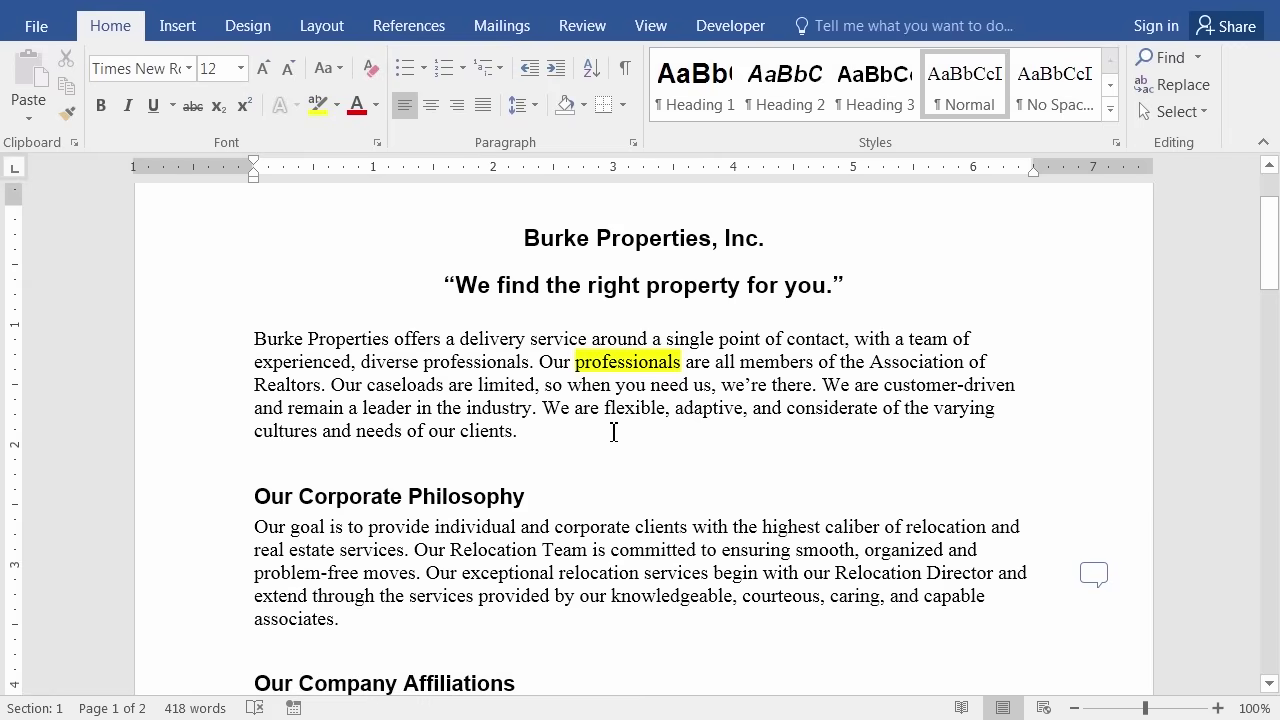
Switch the highlighter to red and highlight the Relocation Team sentence.
click(338, 105)
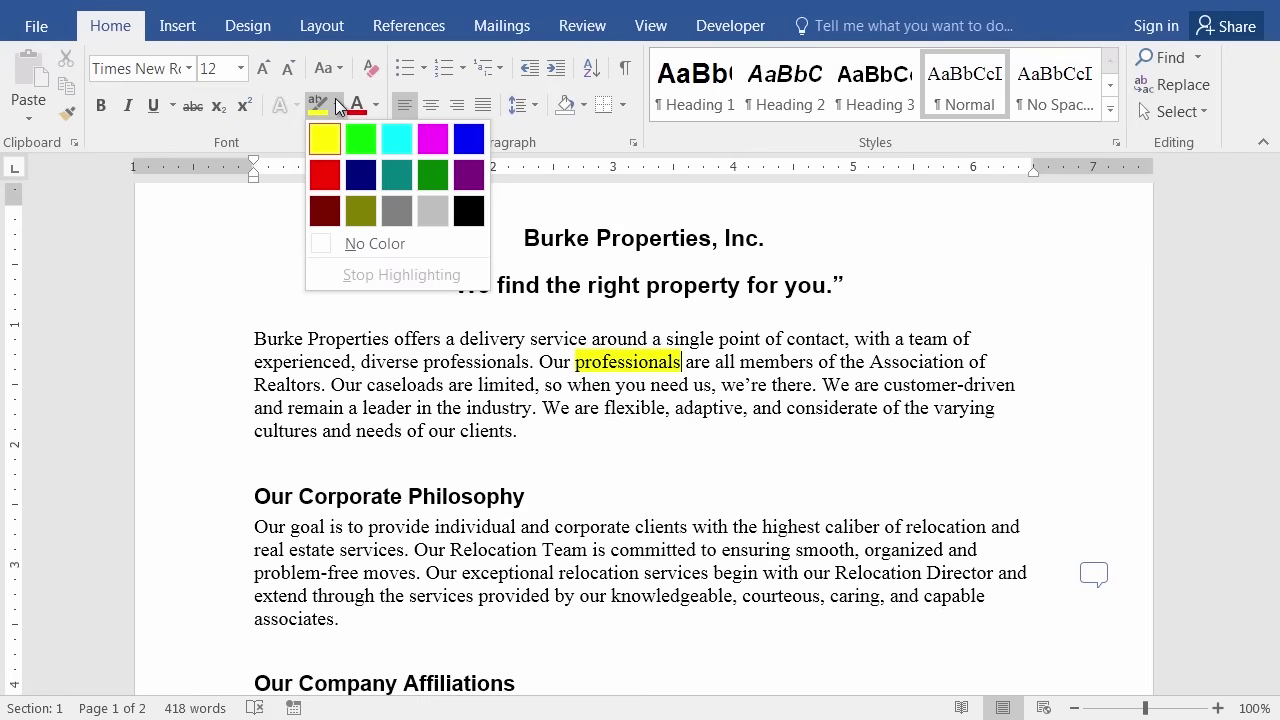
click(325, 176)
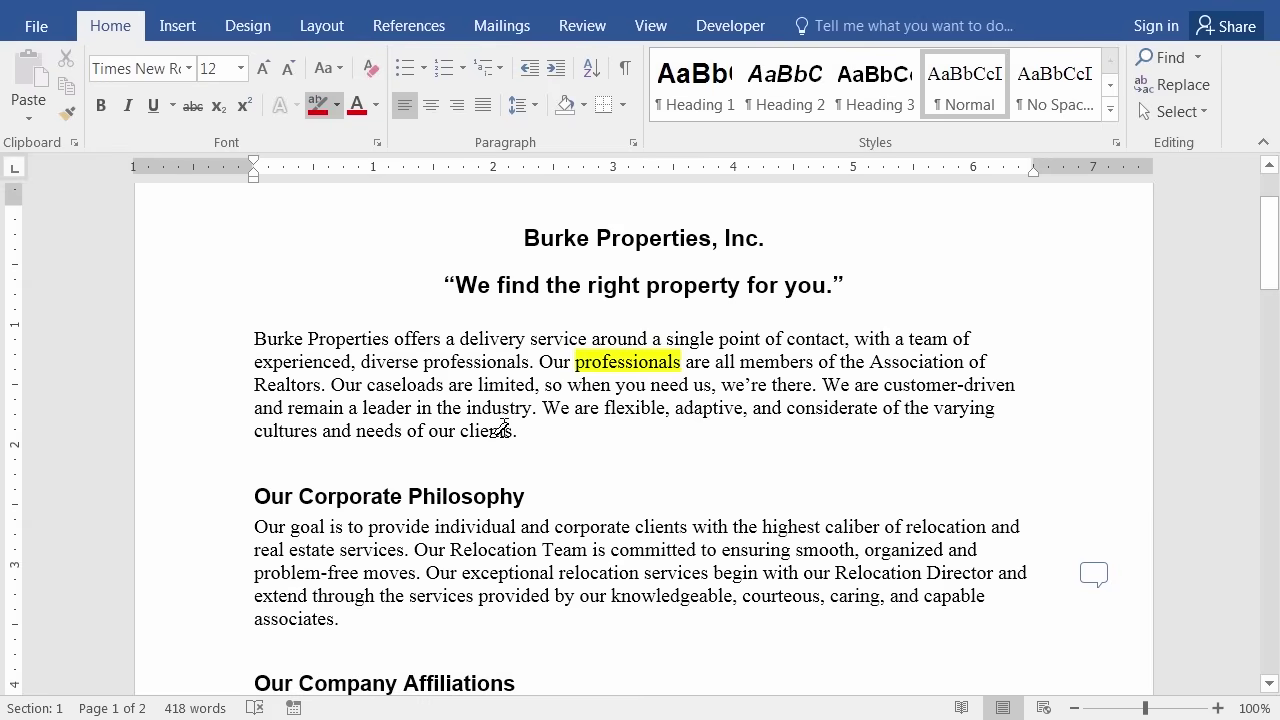
scroll(503, 435, down, 3)
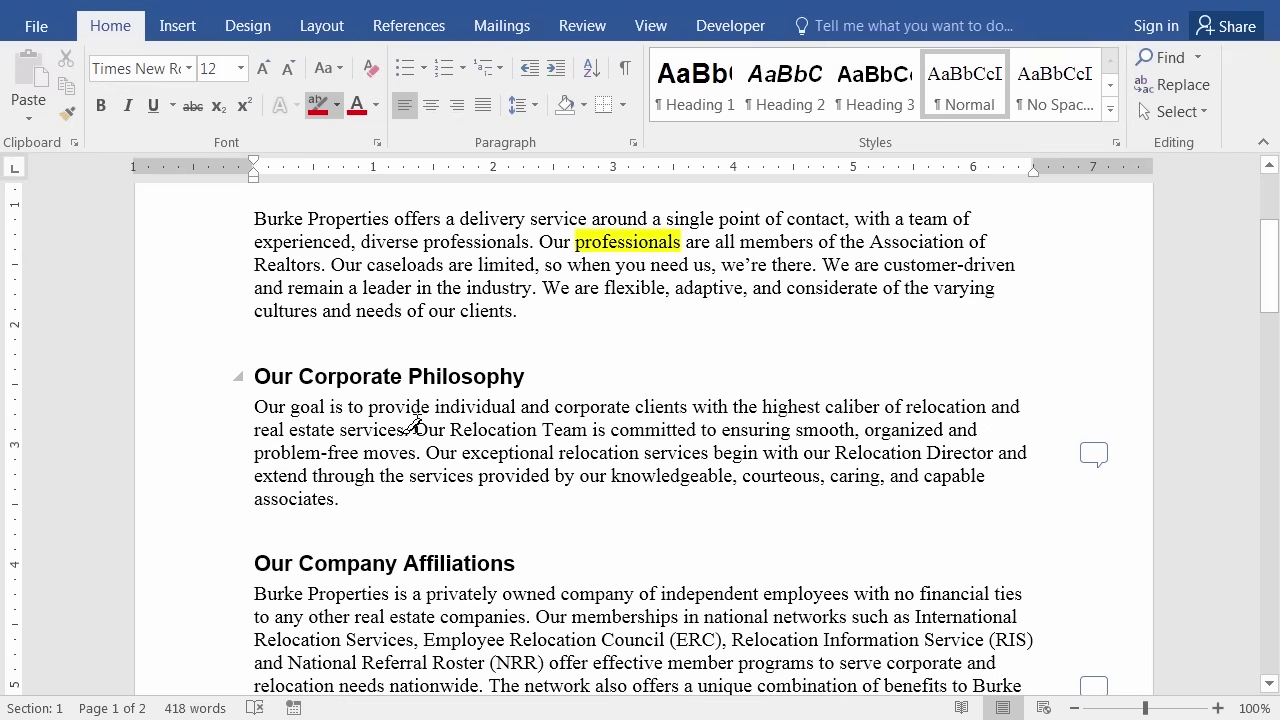
drag(412, 427, 422, 452)
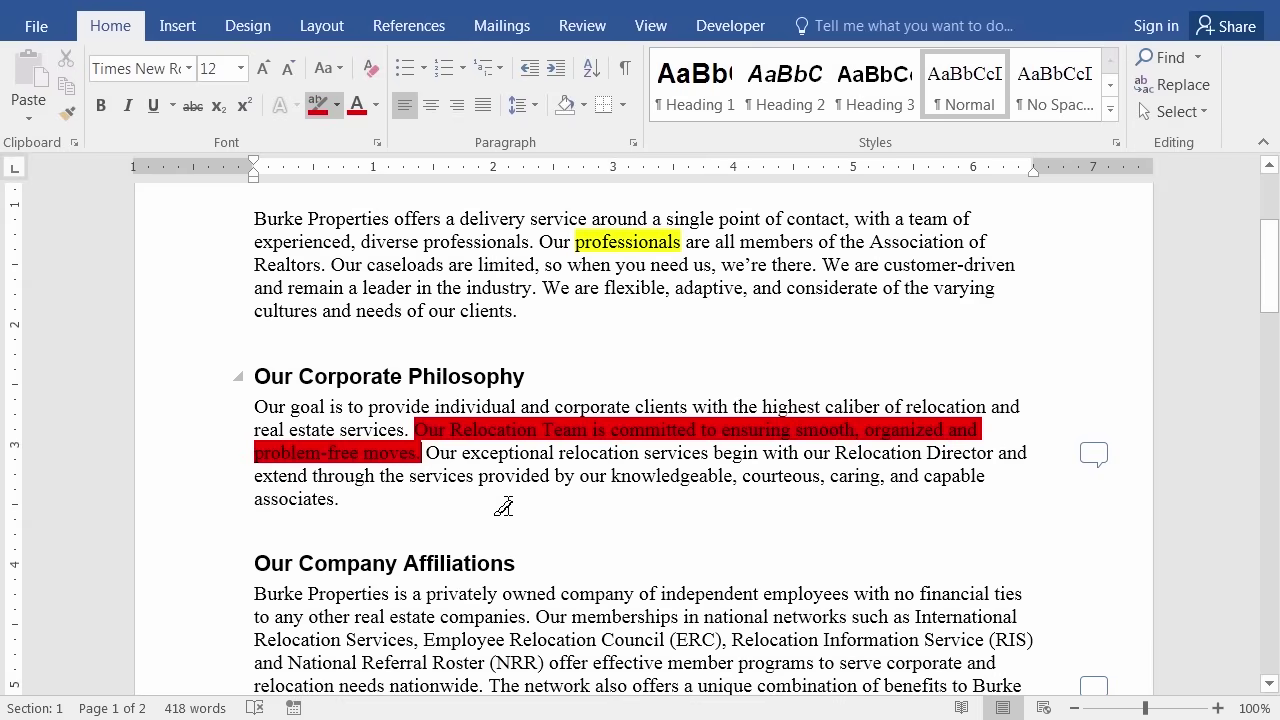
Highlight '(NRR)', 'national' and 'network' in the Company Affiliations paragraph in red.
scroll(503, 510, down, 4)
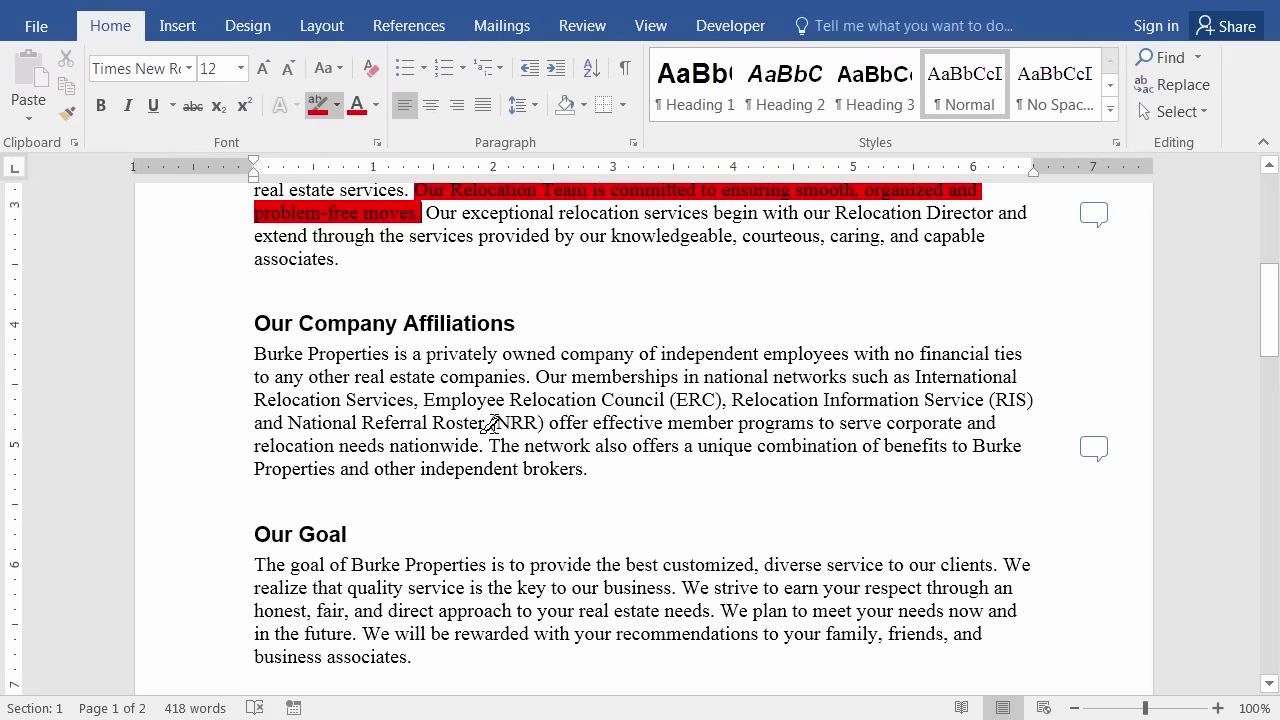
drag(490, 424, 543, 424)
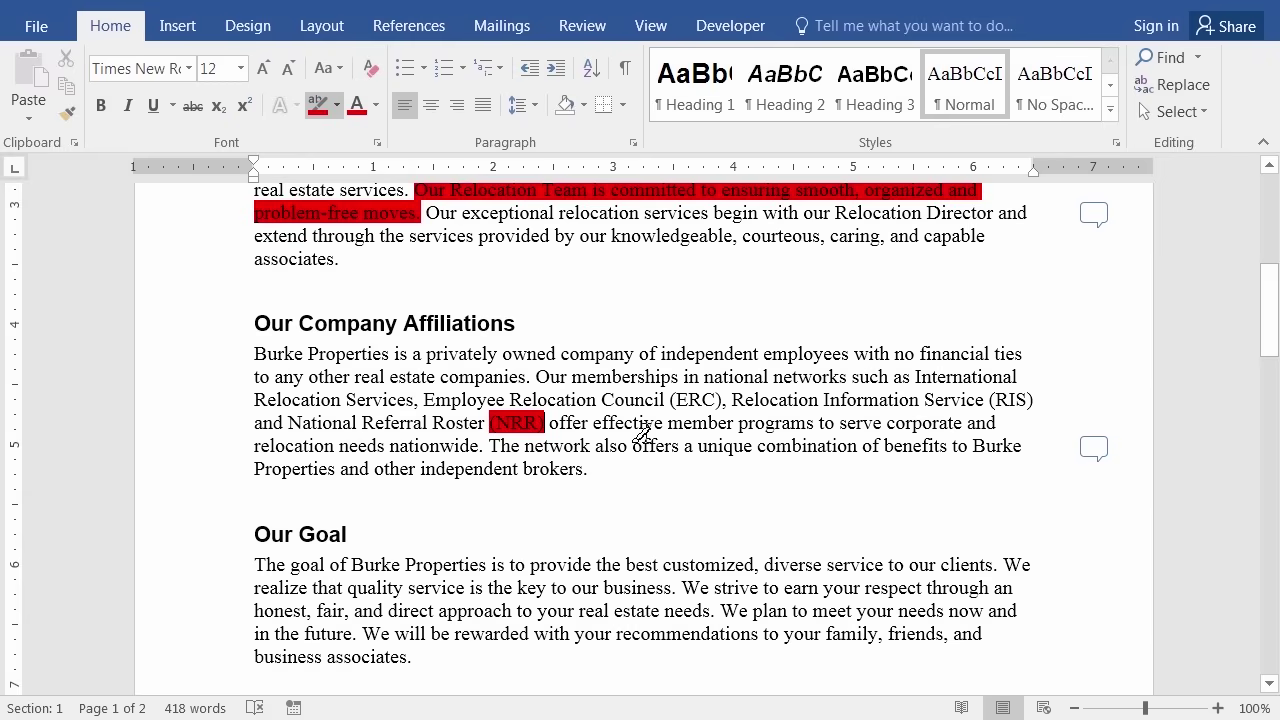
drag(714, 376, 764, 376)
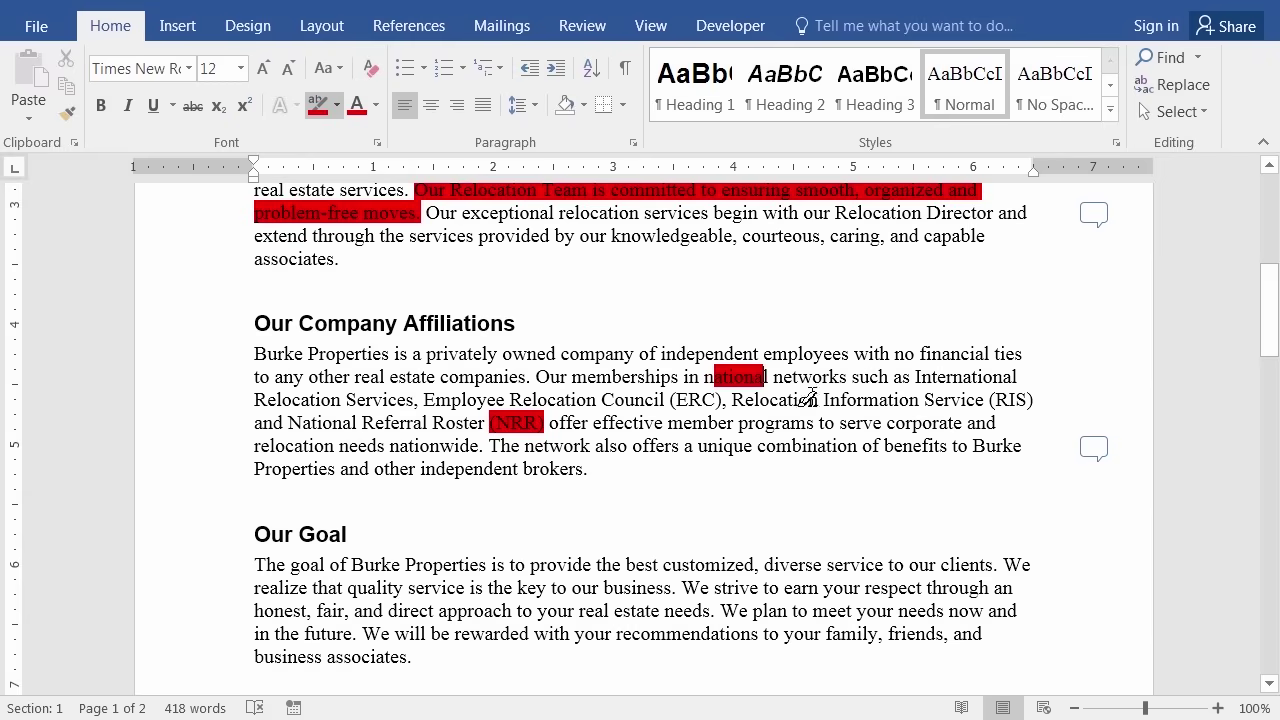
drag(774, 377, 847, 380)
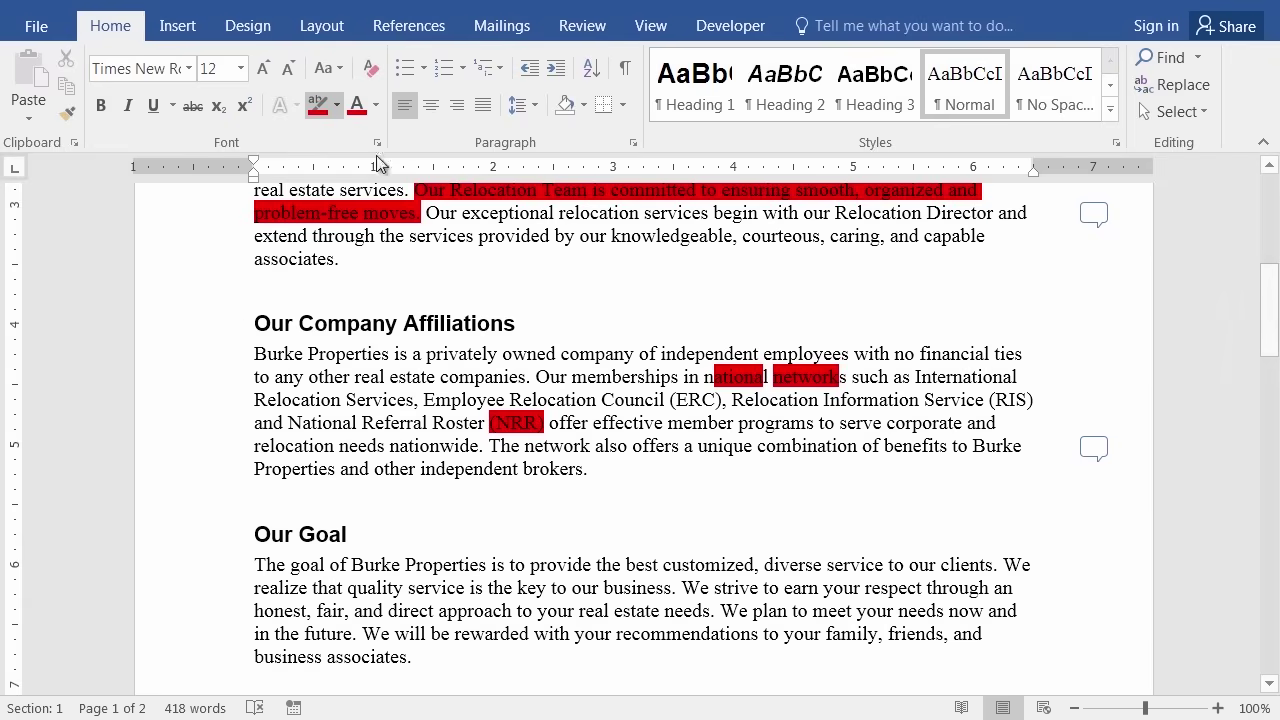
click(338, 105)
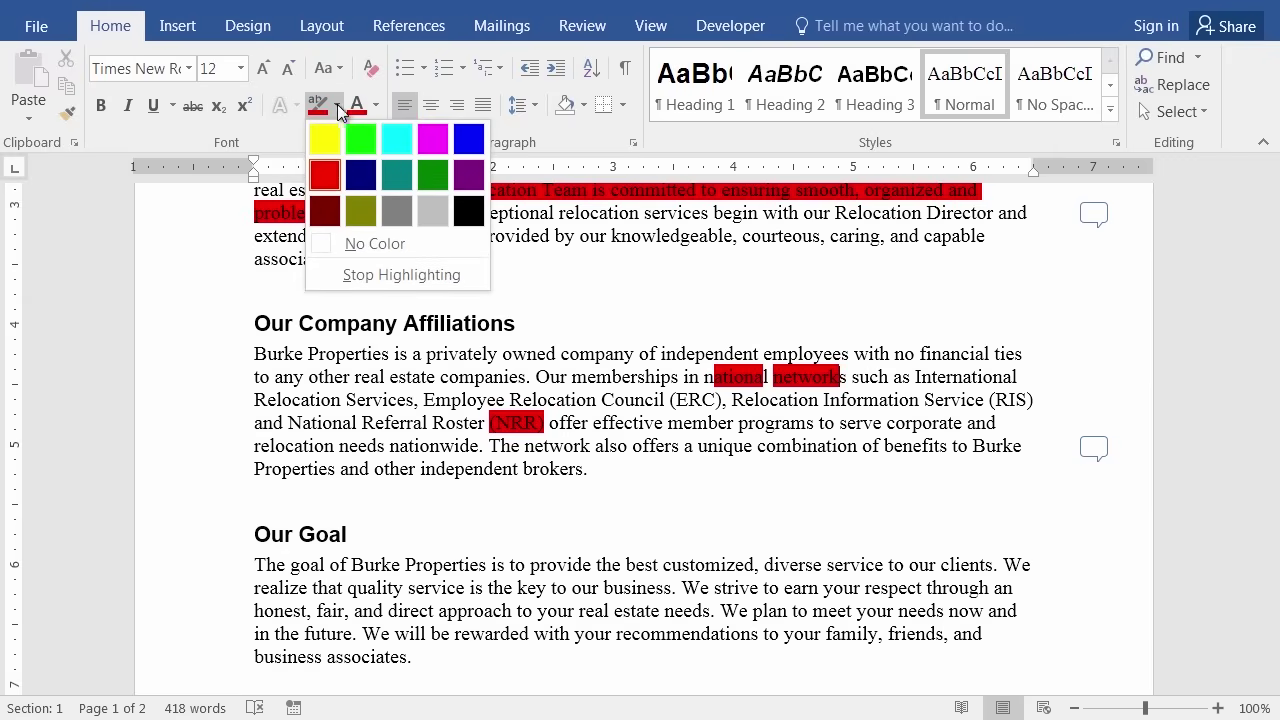
Turn off the highlighter pen and briefly select the words 'a privately'.
click(417, 272)
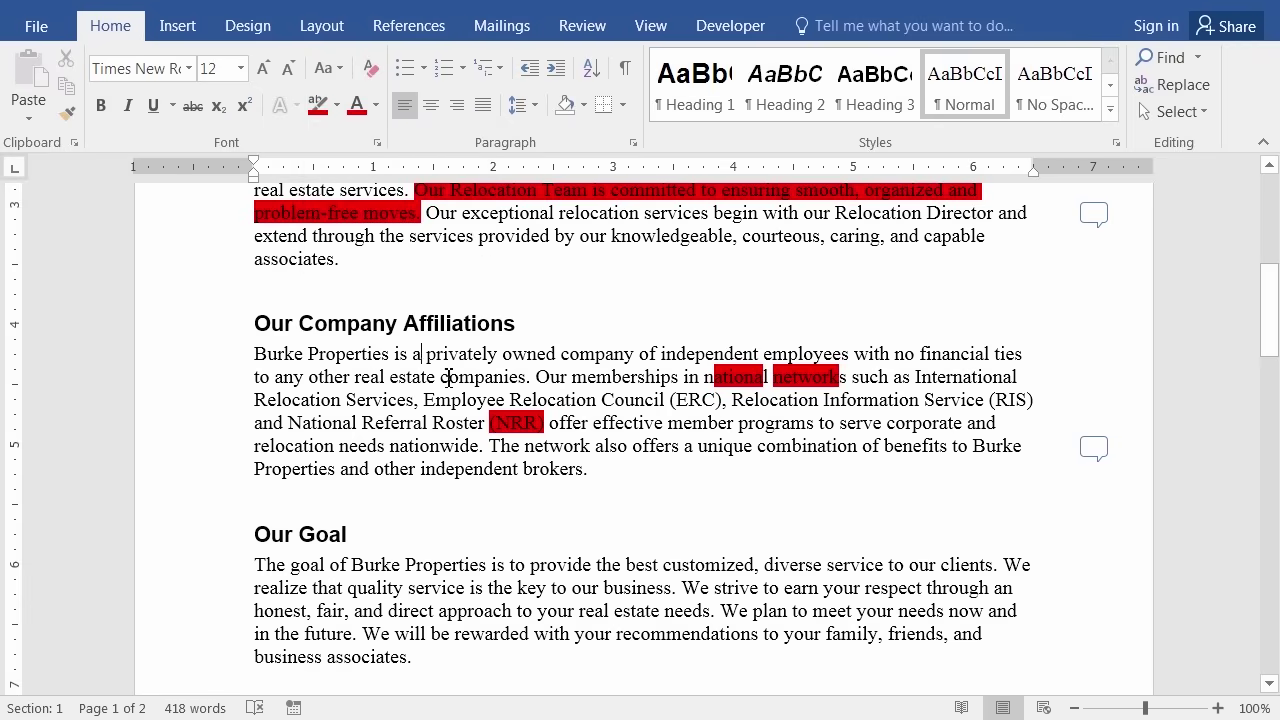
drag(412, 354, 498, 354)
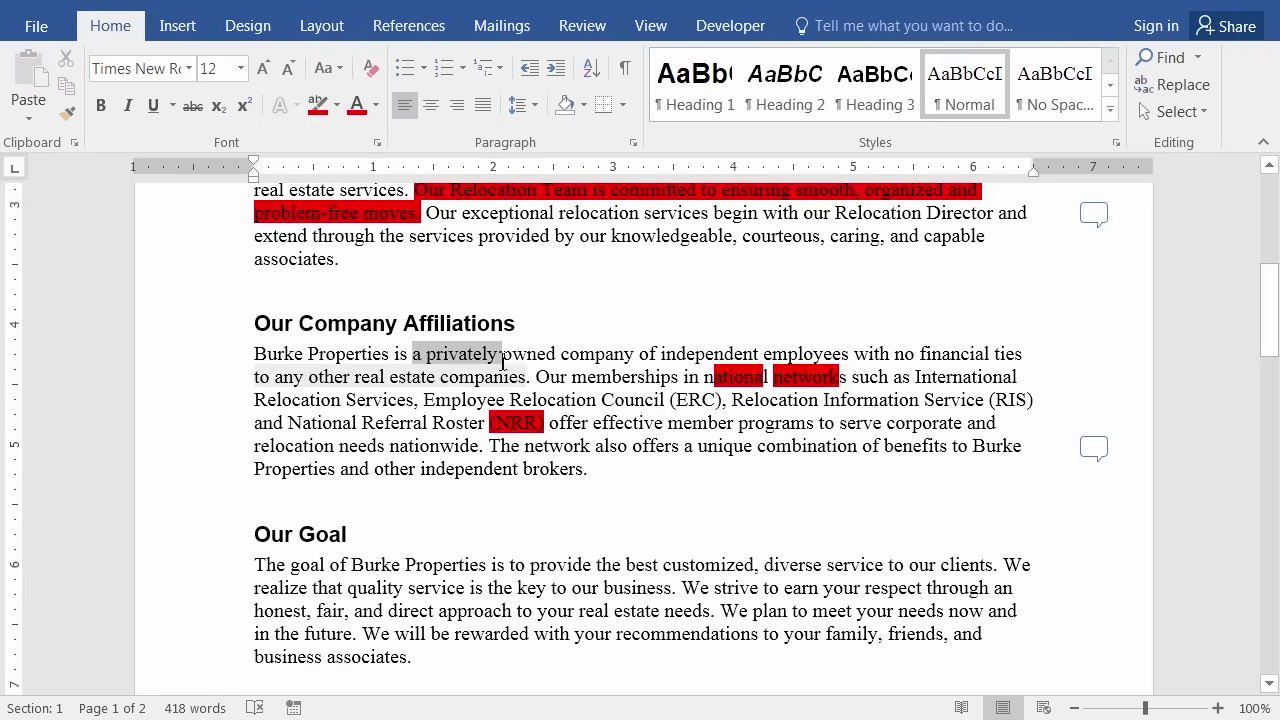
click(443, 267)
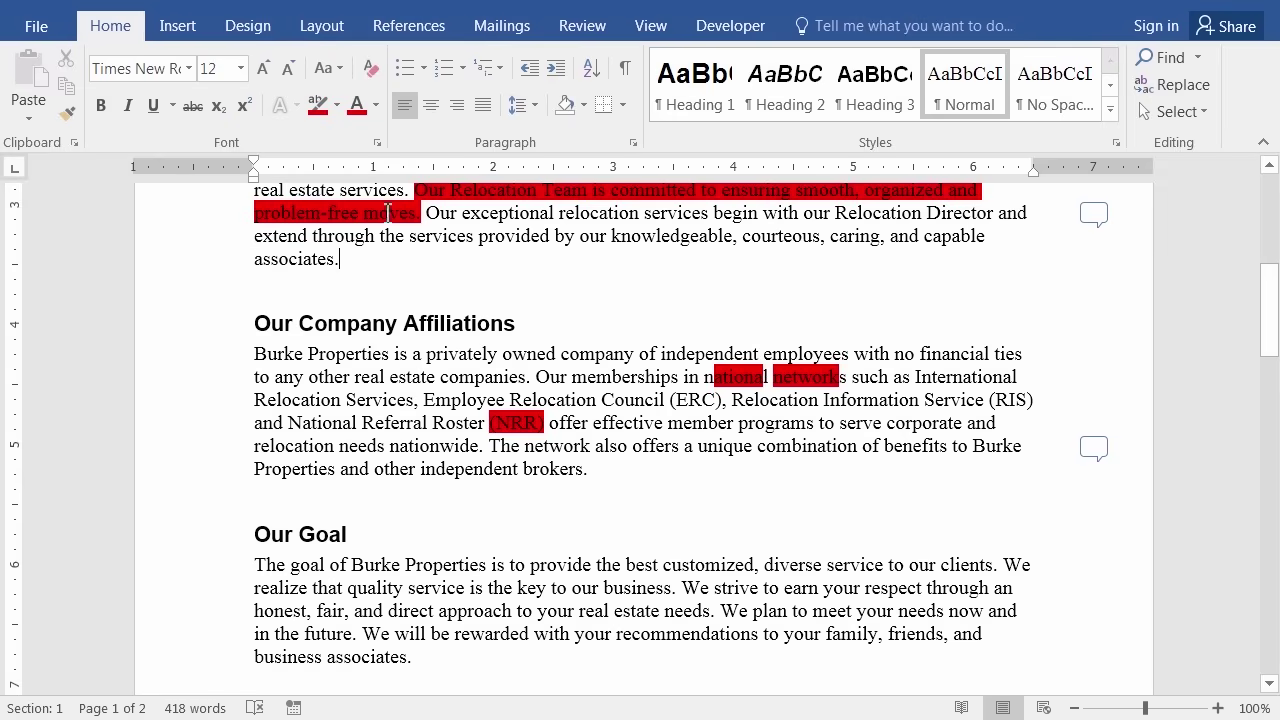
Erase the red highlights from 'national' and the Affiliations paragraph using No Color.
click(338, 106)
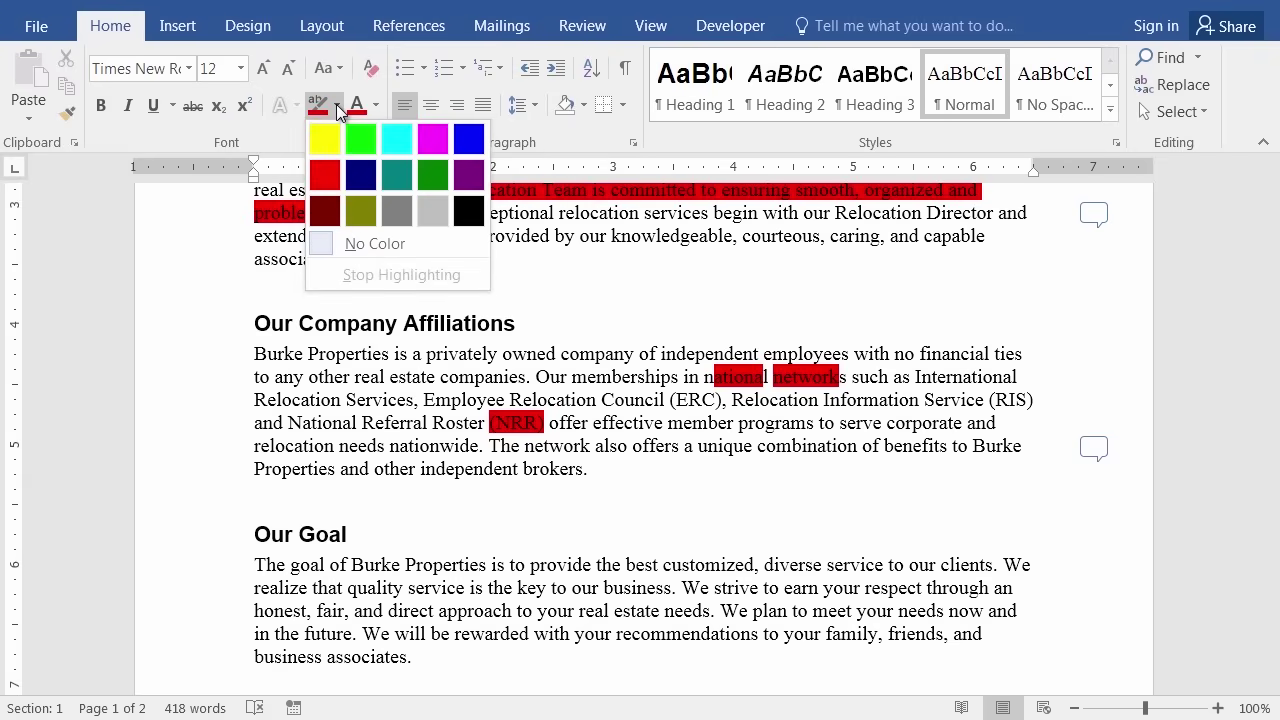
click(326, 243)
drag(700, 378, 770, 378)
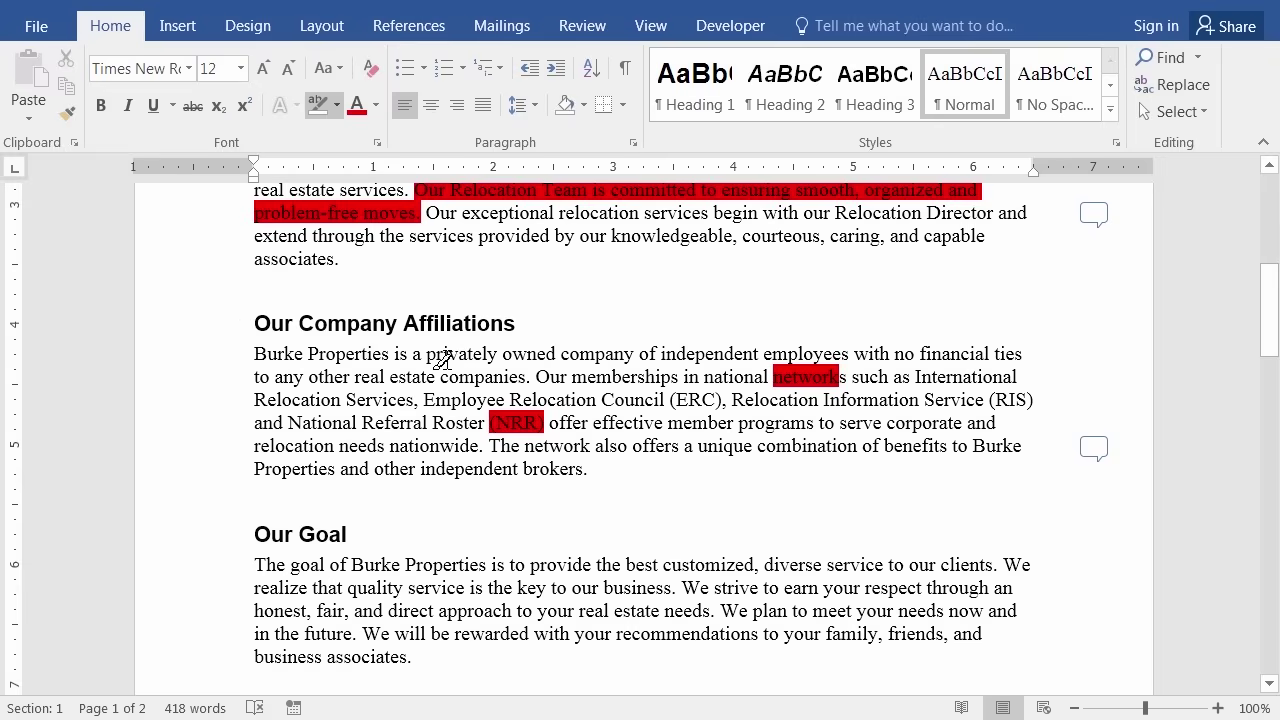
mouse_move(428, 358)
mouse_down()
mouse_move(530, 400)
mouse_move(586, 446)
mouse_move(628, 448)
mouse_up()
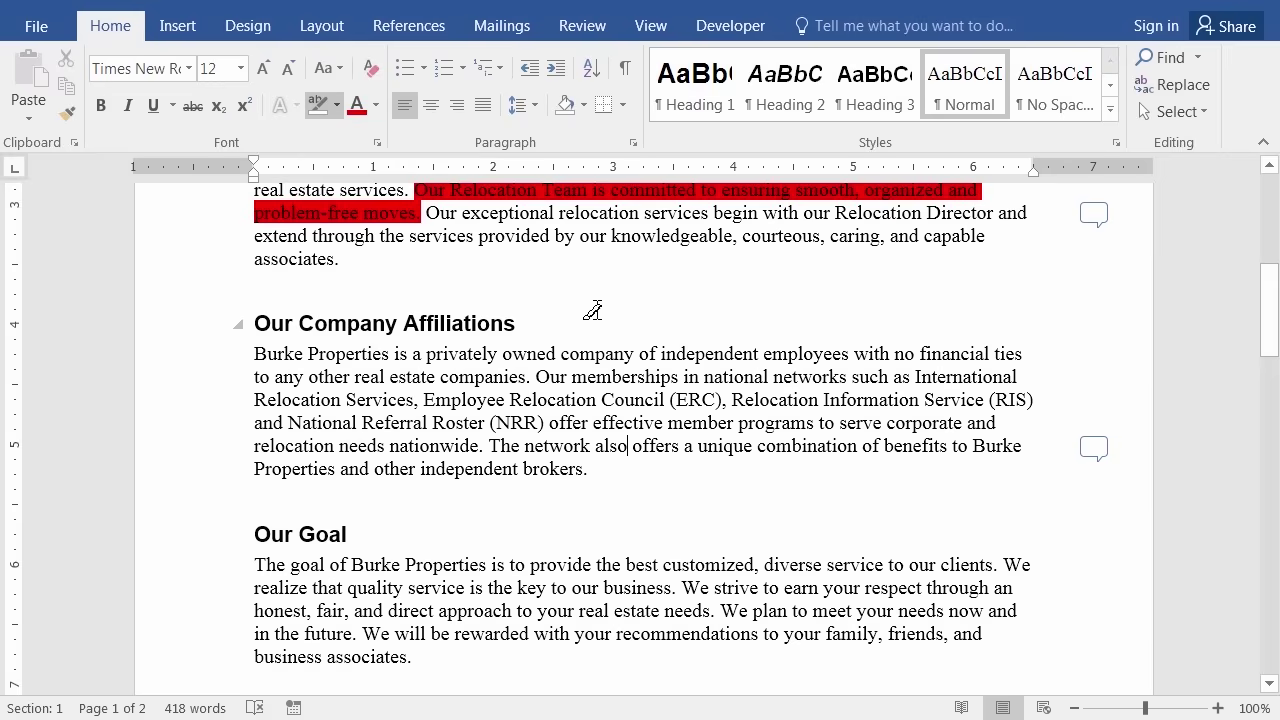
key(Escape)
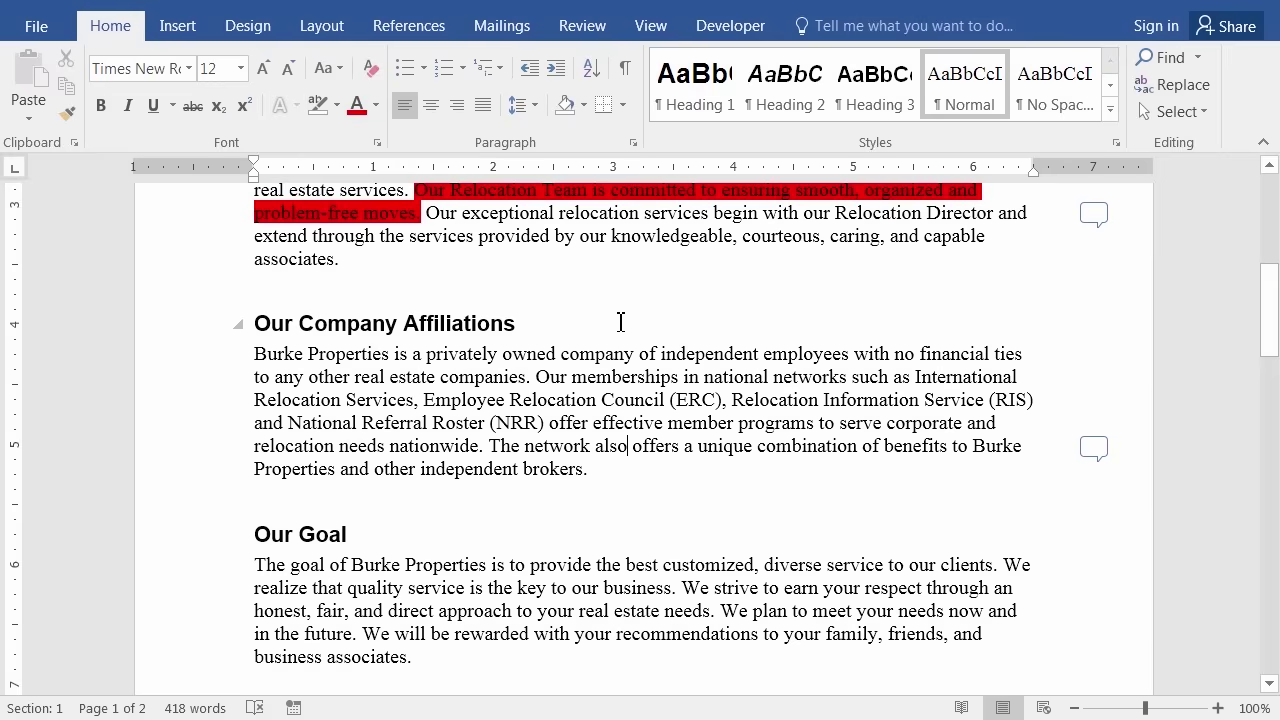
scroll(620, 321, up, 5)
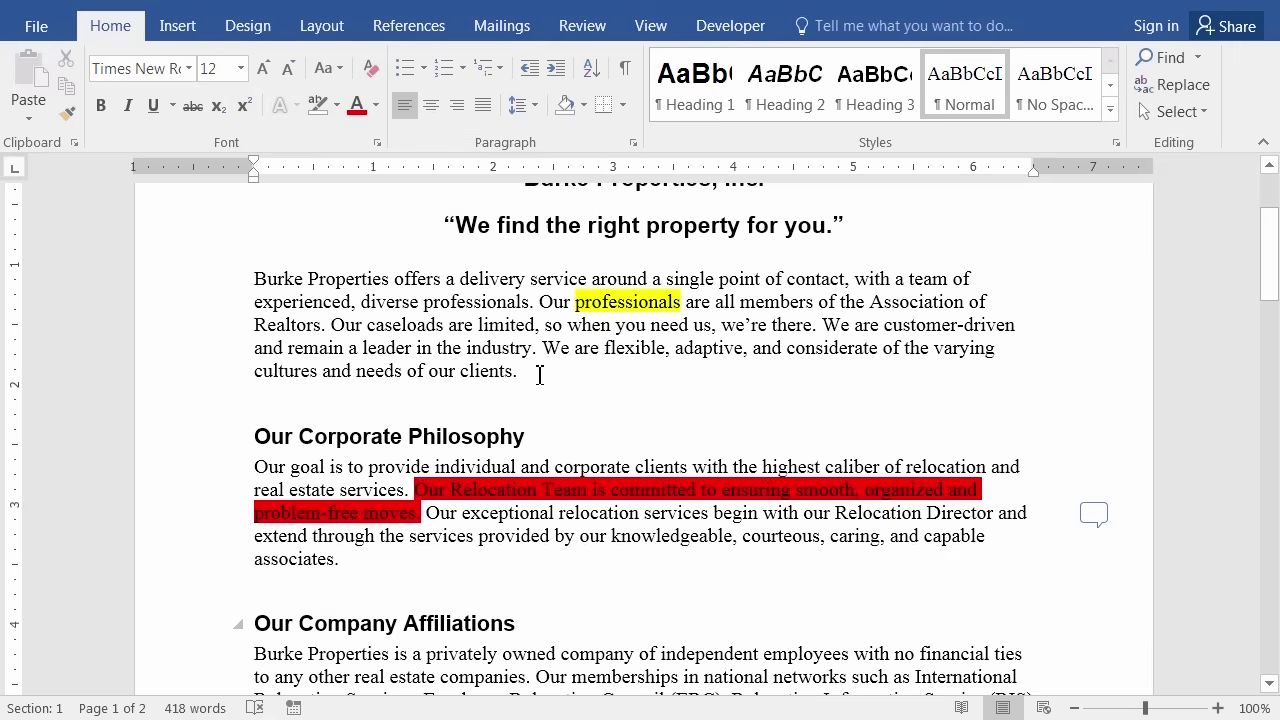
click(338, 105)
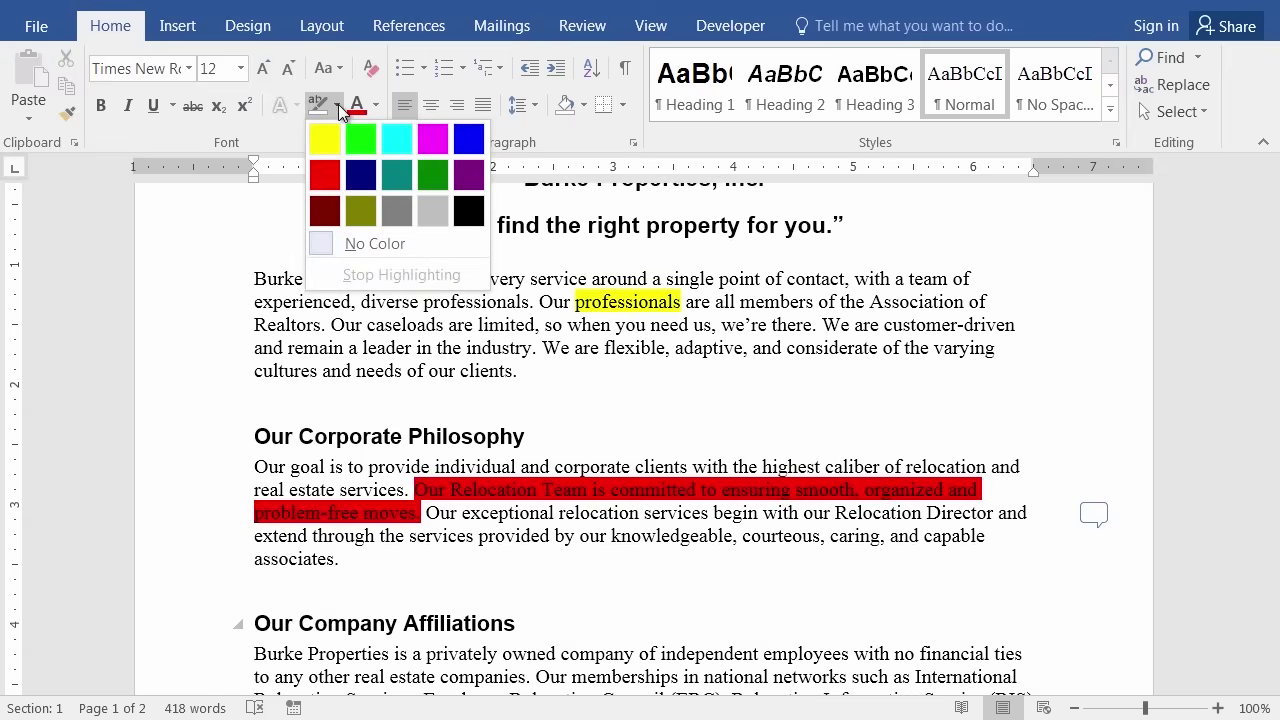
click(338, 105)
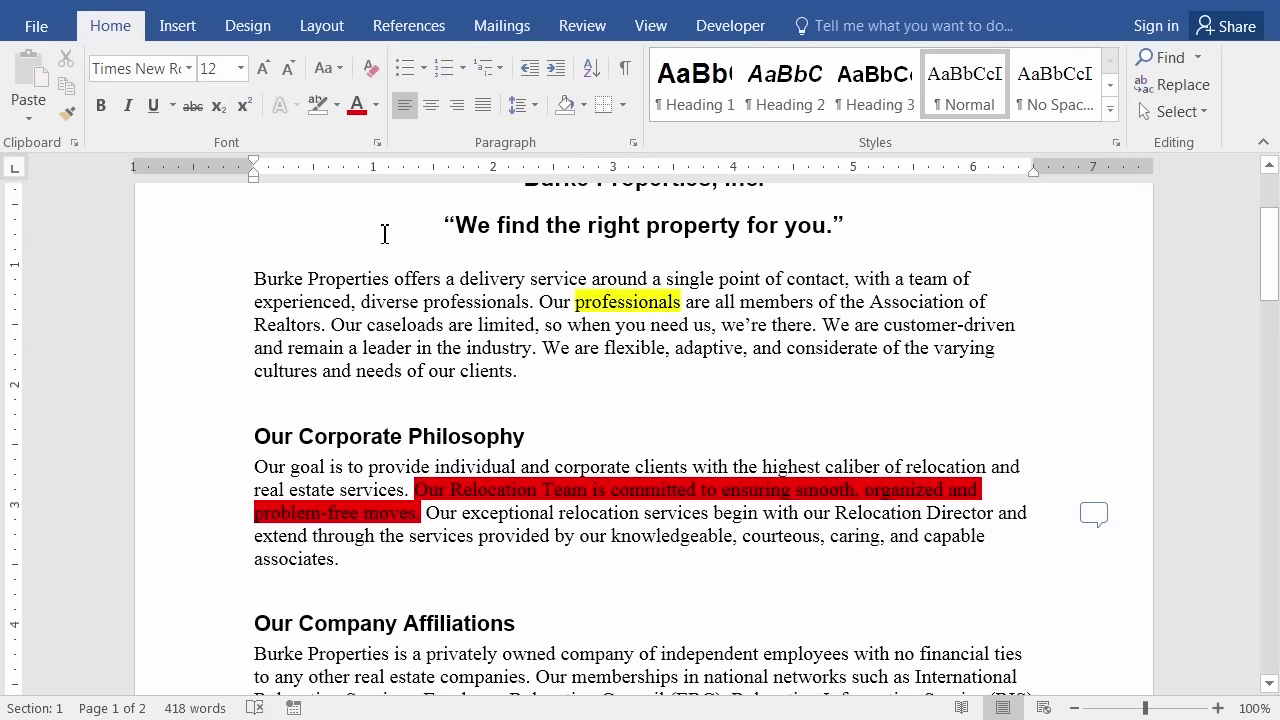
click(338, 104)
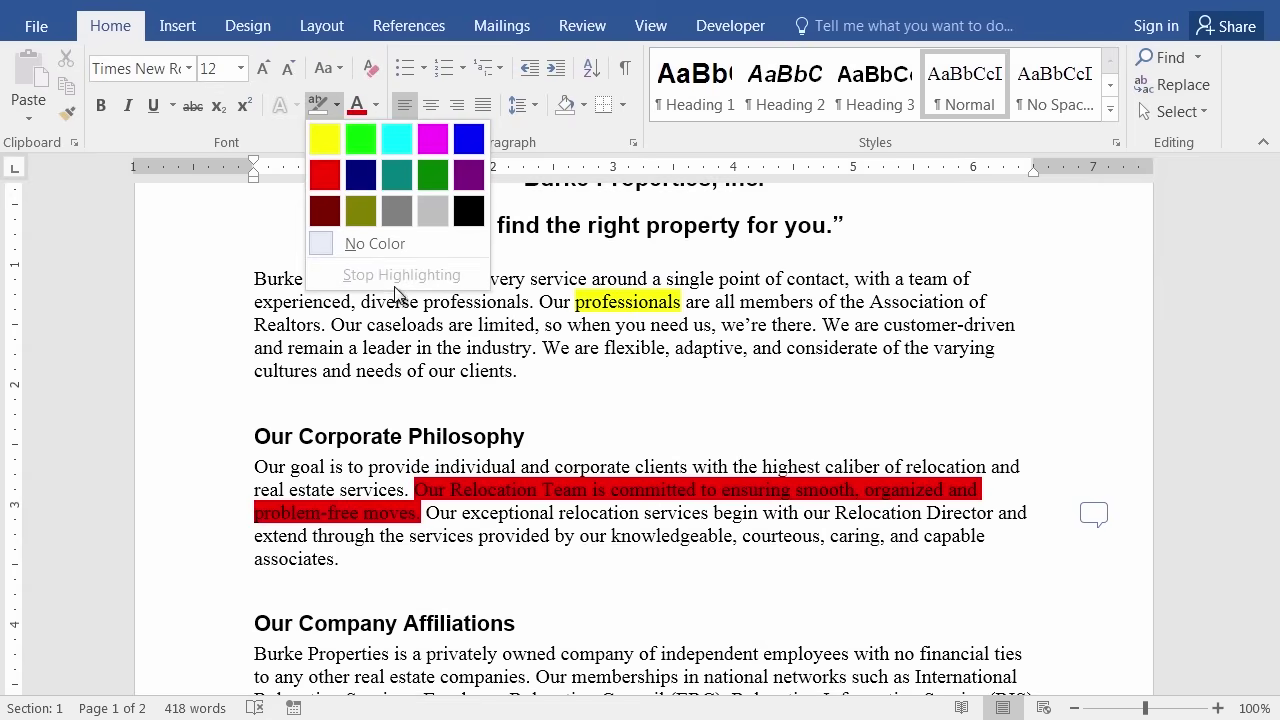
click(330, 343)
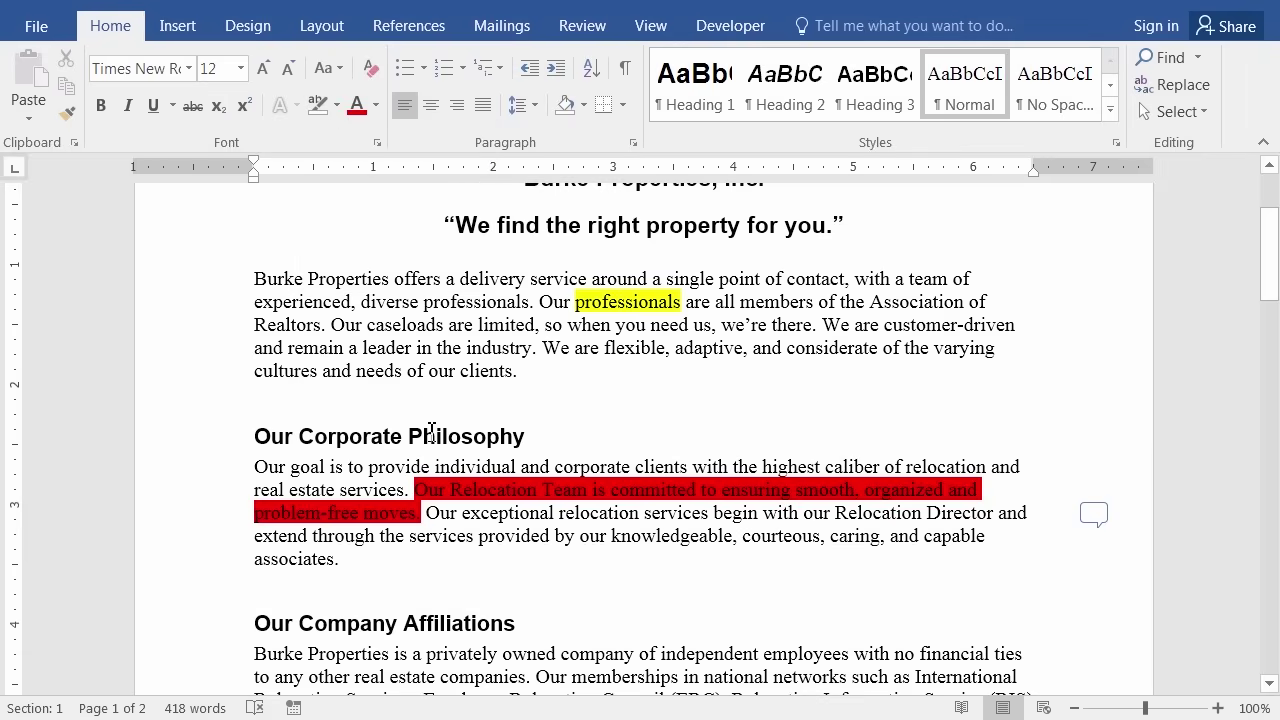
click(339, 106)
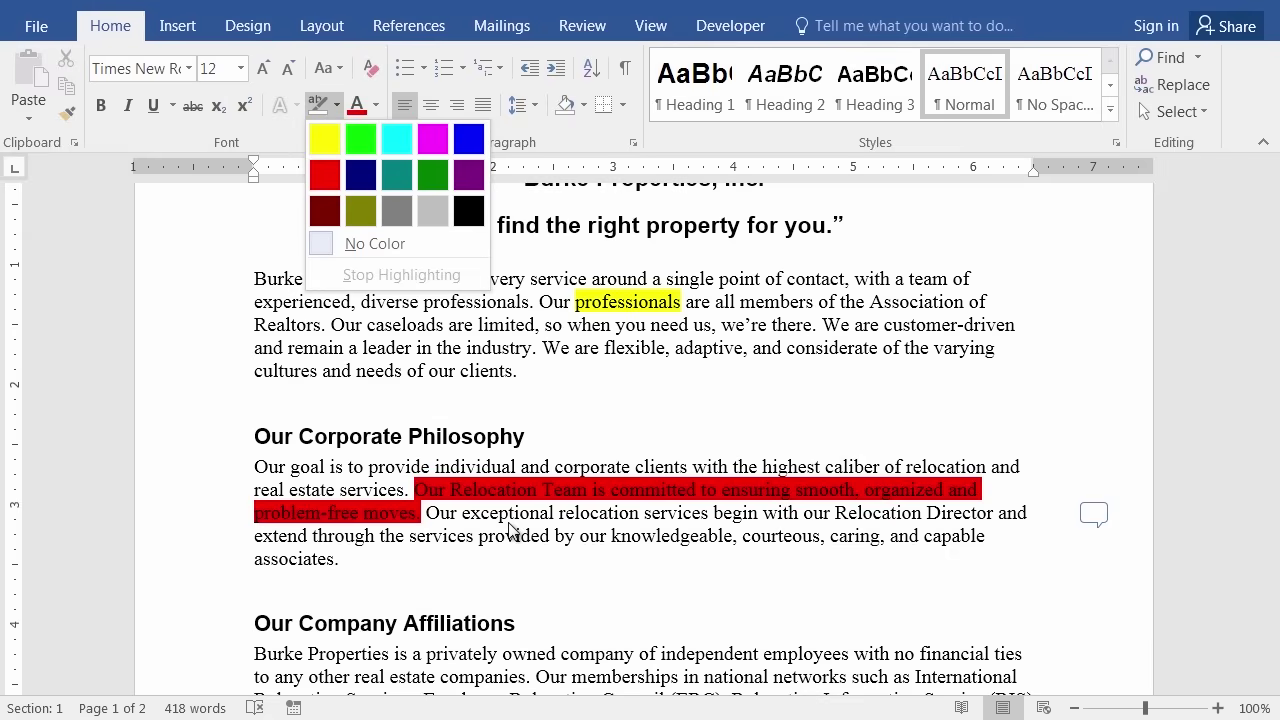
click(510, 530)
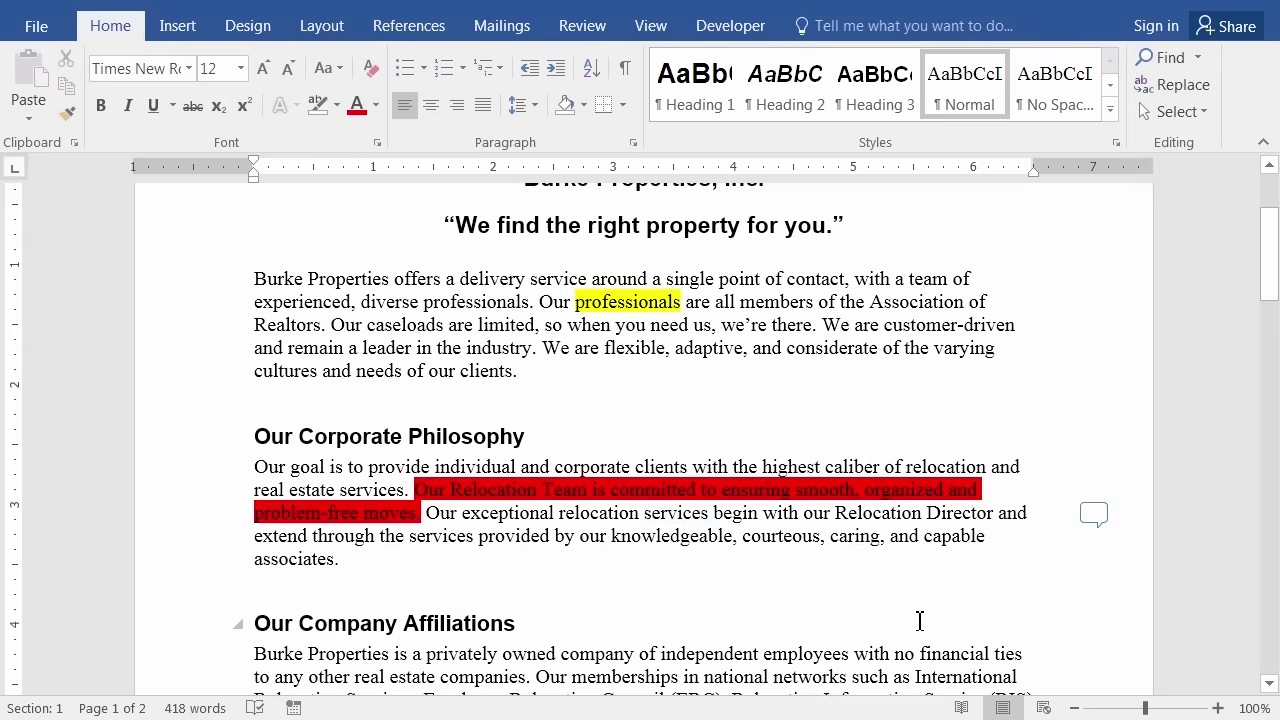
click(1090, 511)
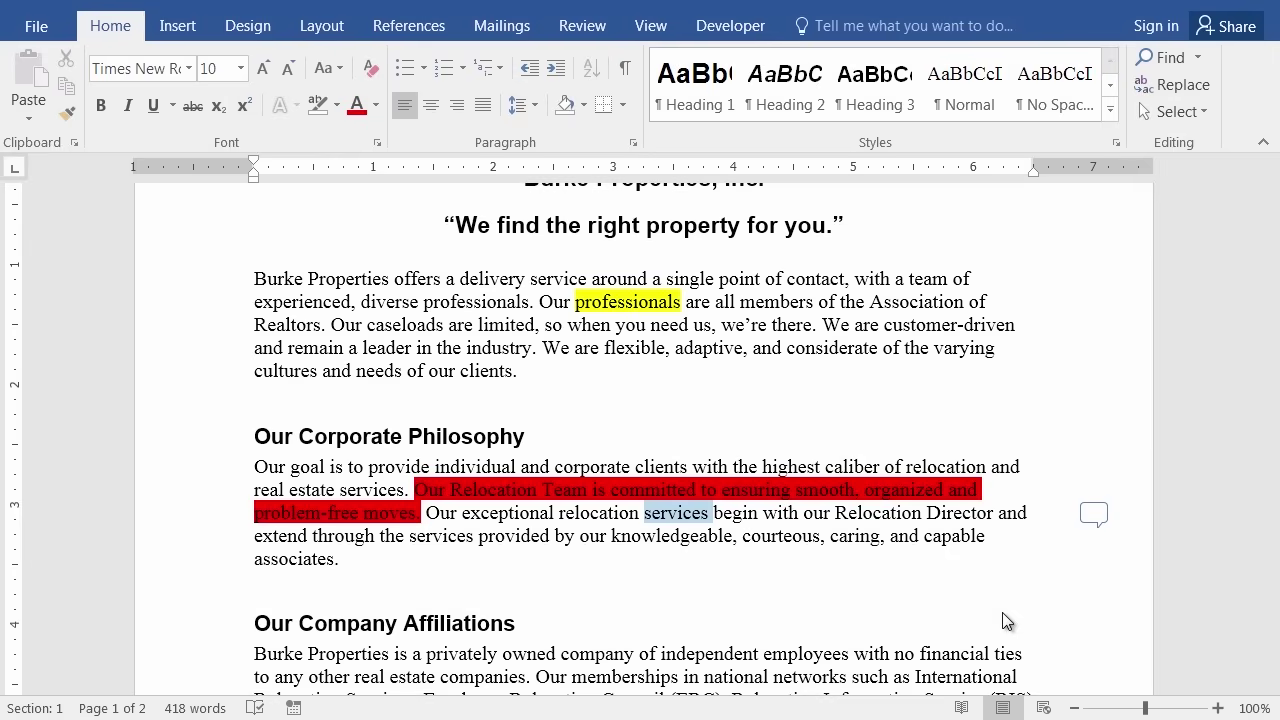
View the reviewer's comment on the paragraph, then close the comment popup.
click(1093, 514)
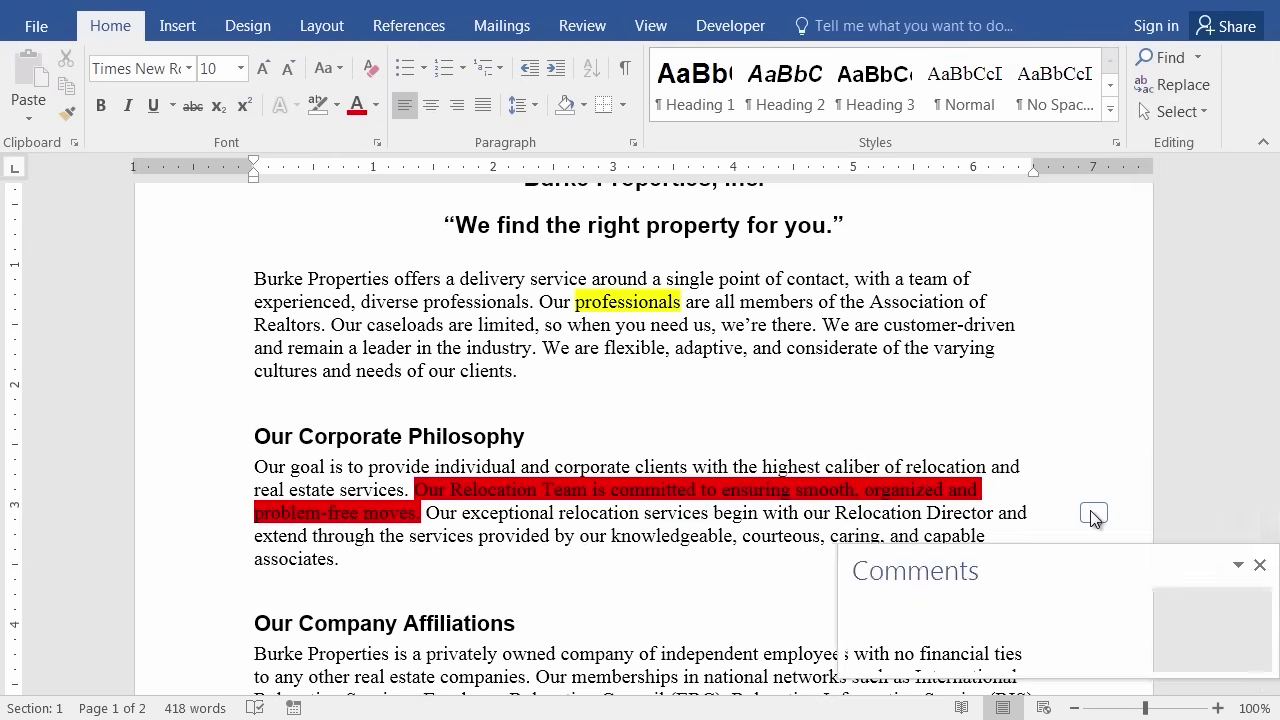
click(1093, 514)
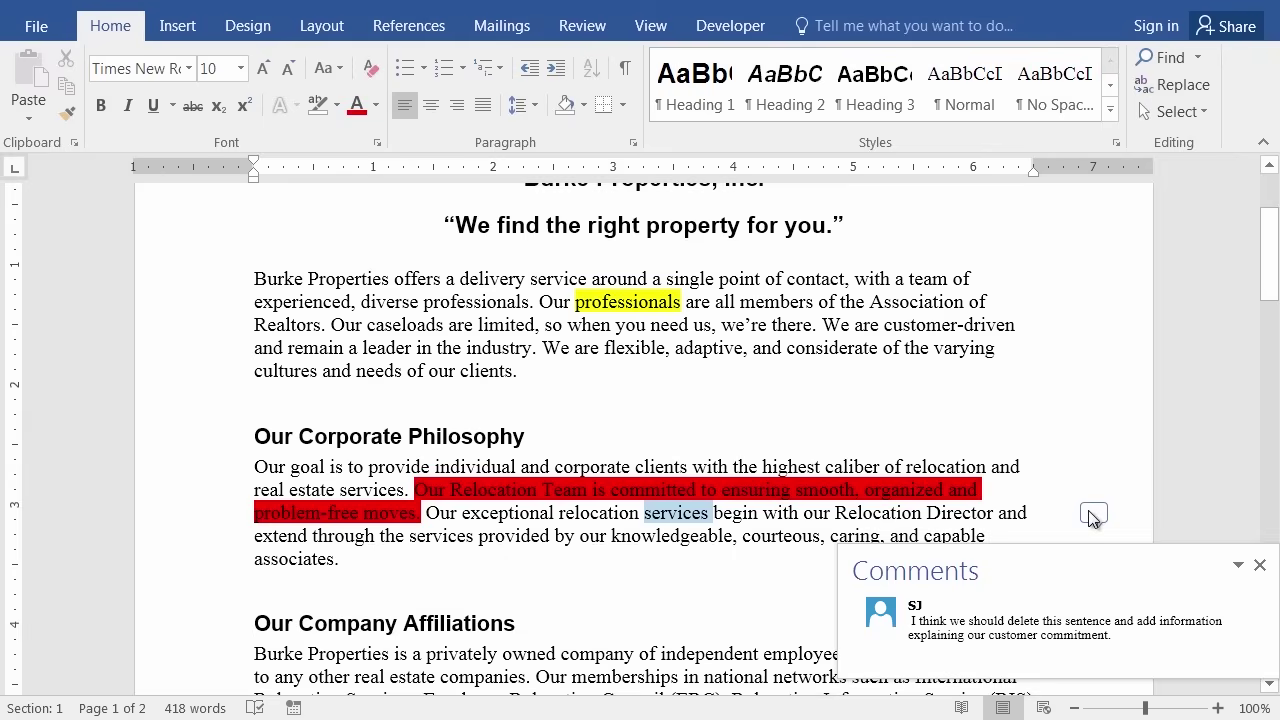
click(931, 420)
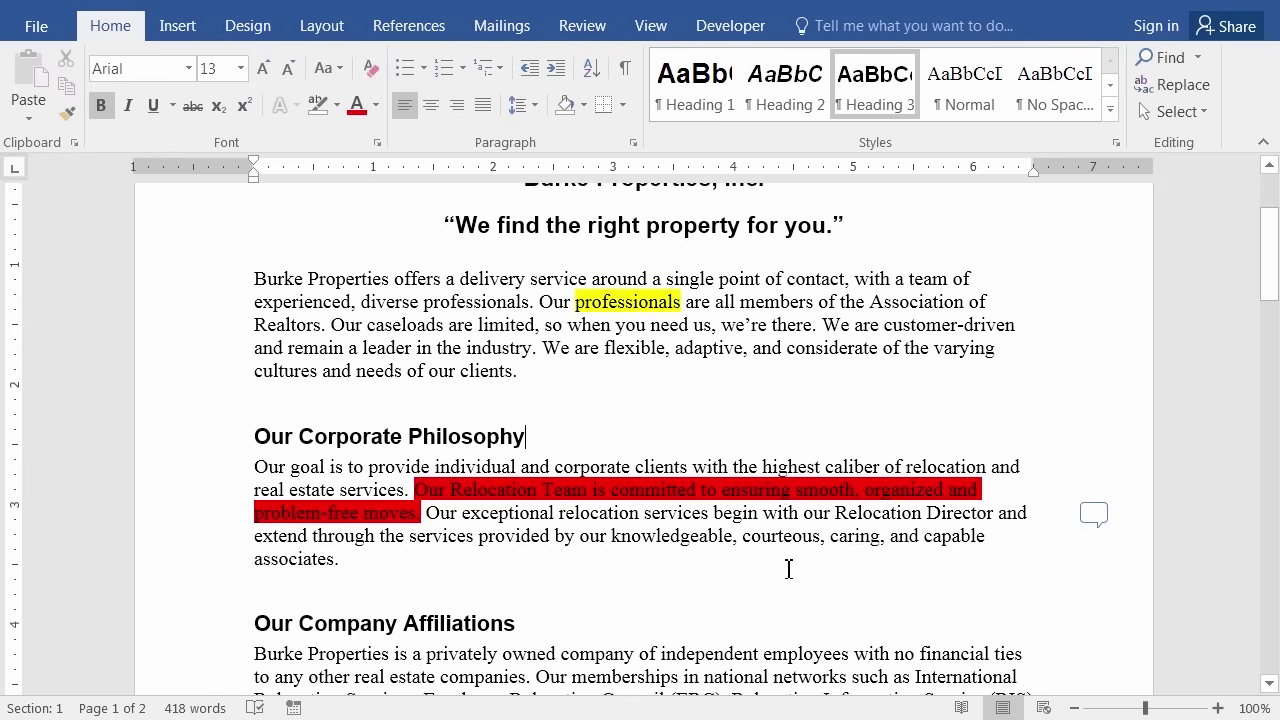
Erase the Corporate Philosophy paragraph's red highlight using No Color.
click(337, 105)
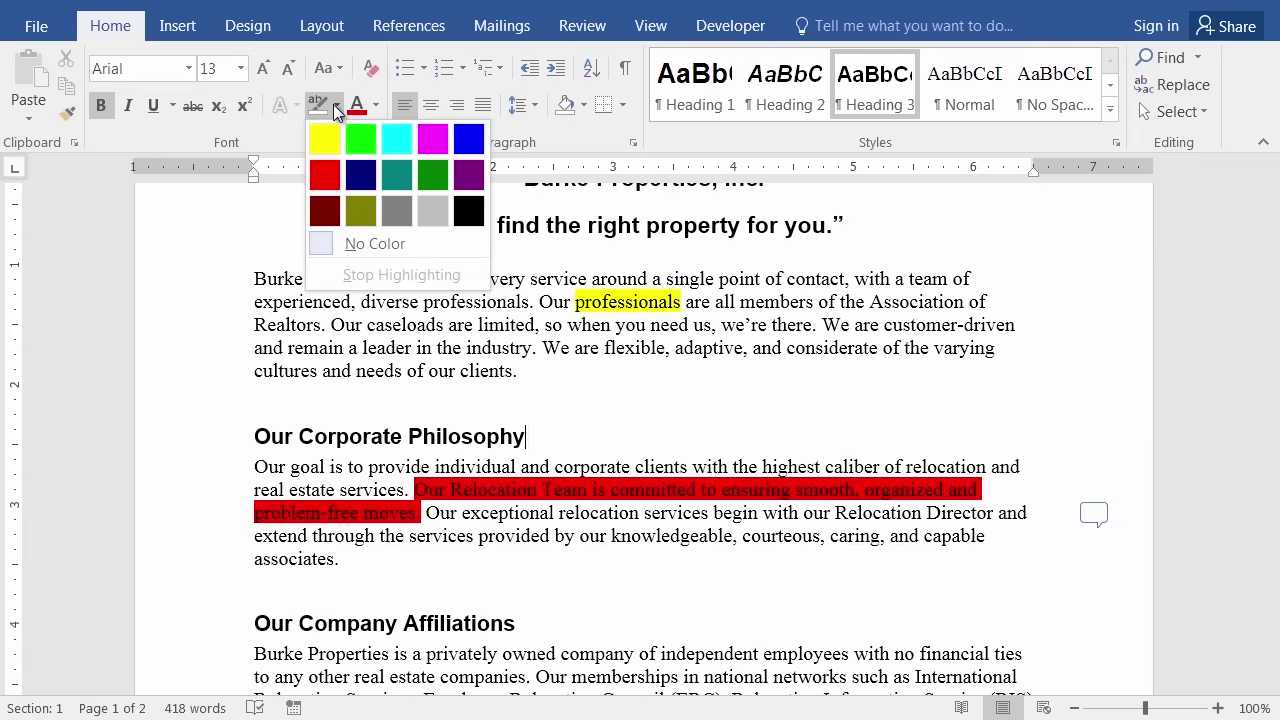
click(322, 247)
drag(348, 467, 428, 513)
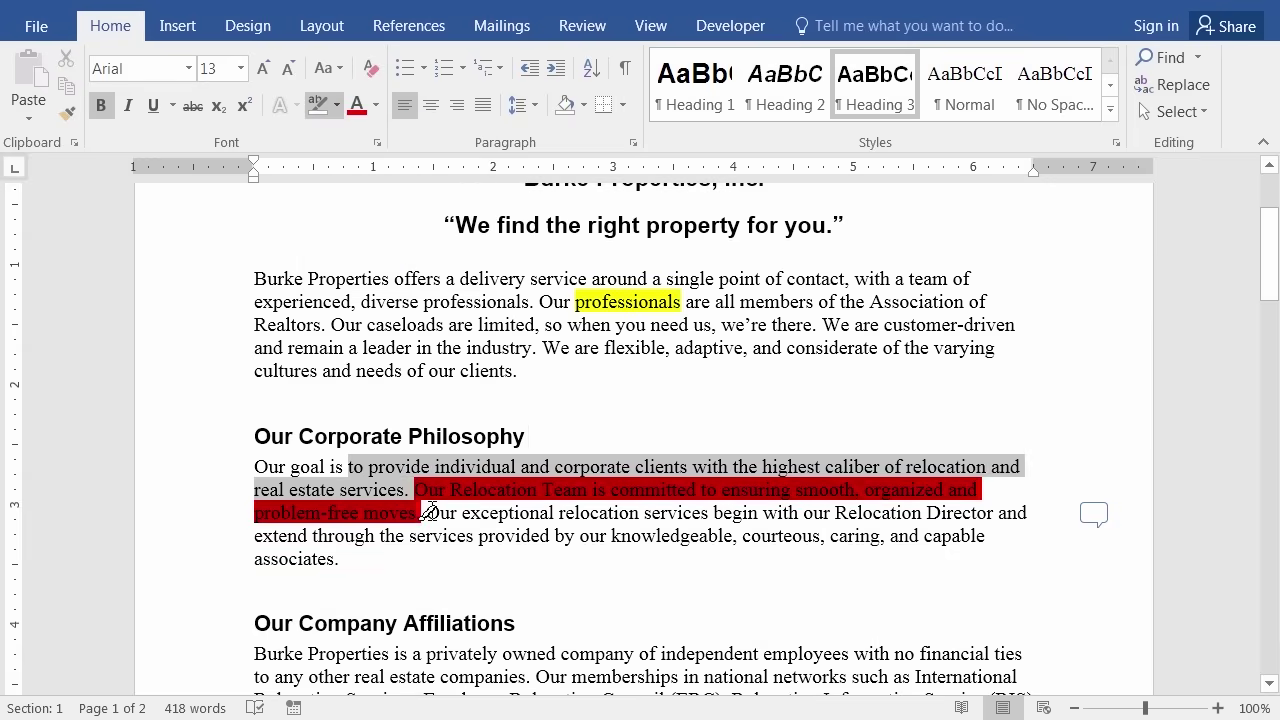
key(ctrl+space)
click(458, 513)
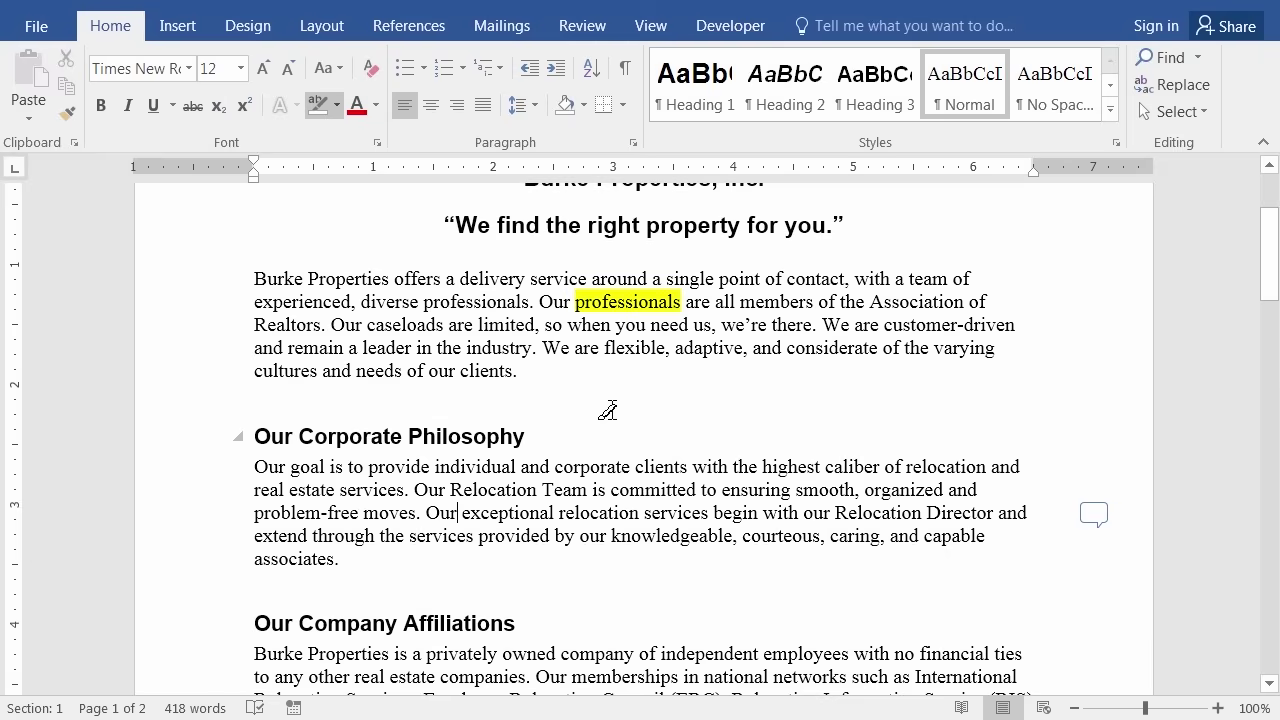
Switch to the Review tools, try New Comment, and place the cursor before 'Our Relocation Team'.
click(590, 30)
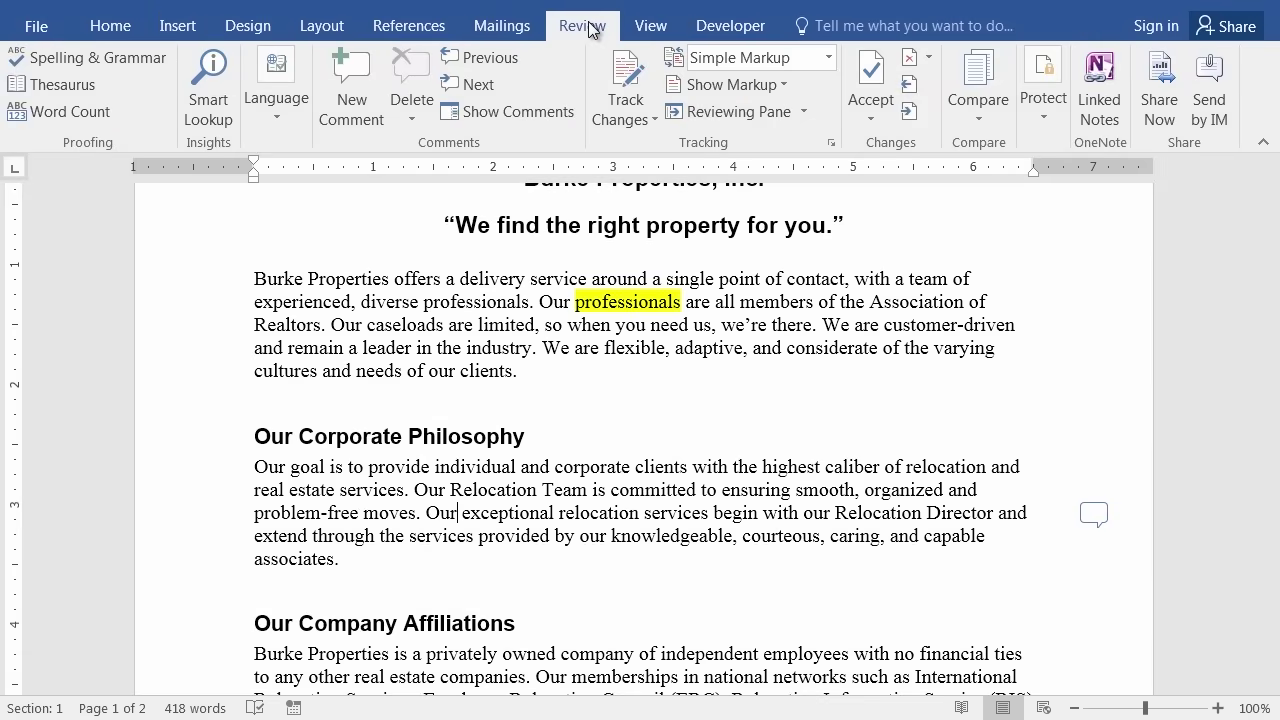
click(352, 100)
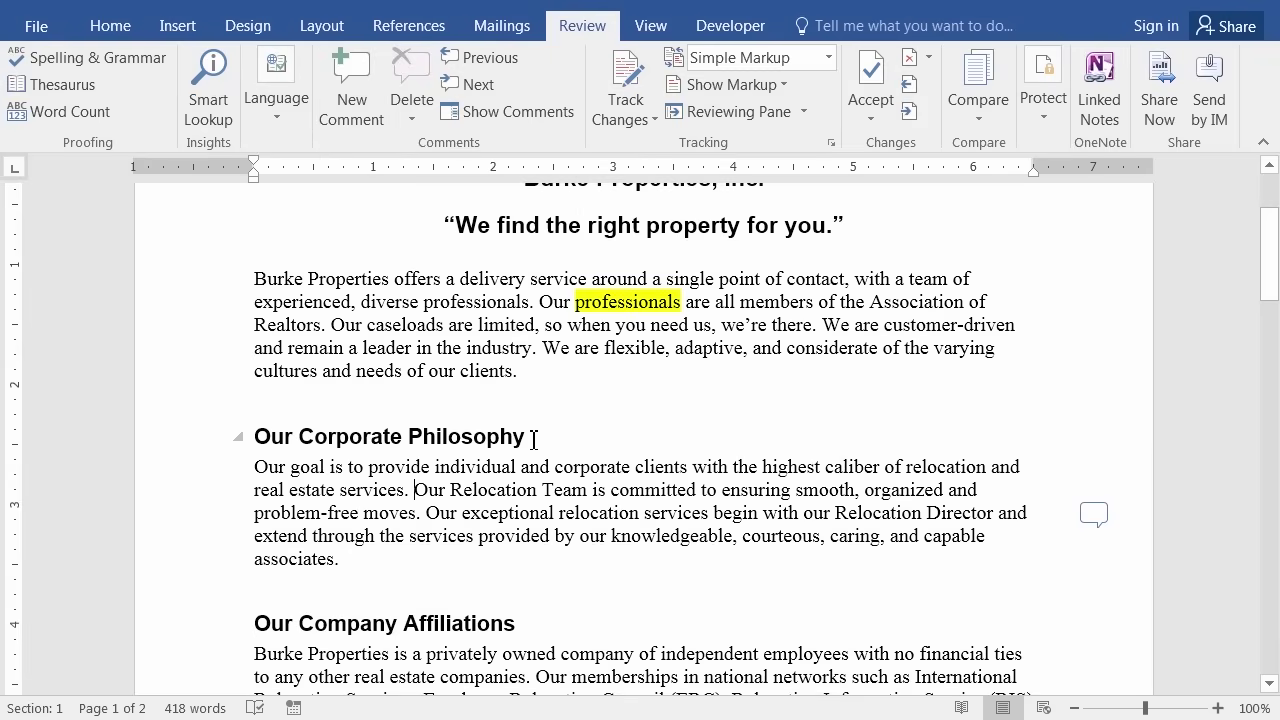
click(416, 489)
Comment 'We should remove this sentence' on the Our Relocation Team sentence.
shift+click(423, 506)
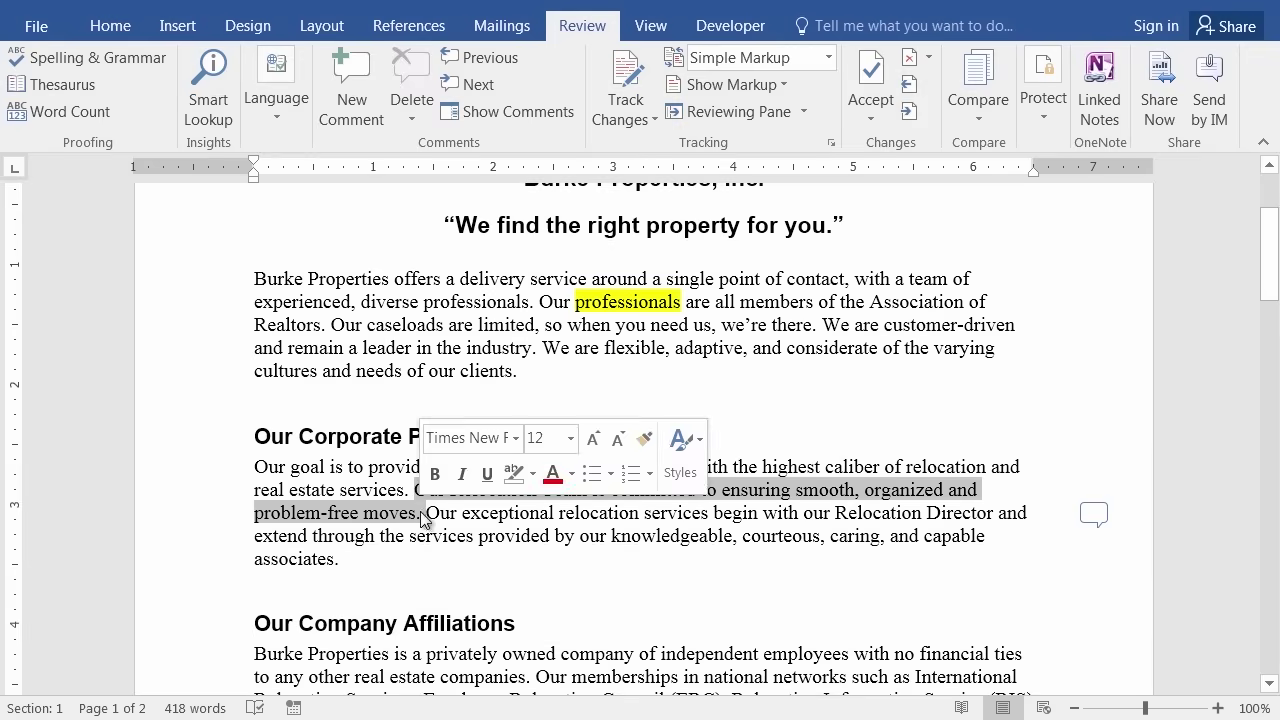
click(347, 82)
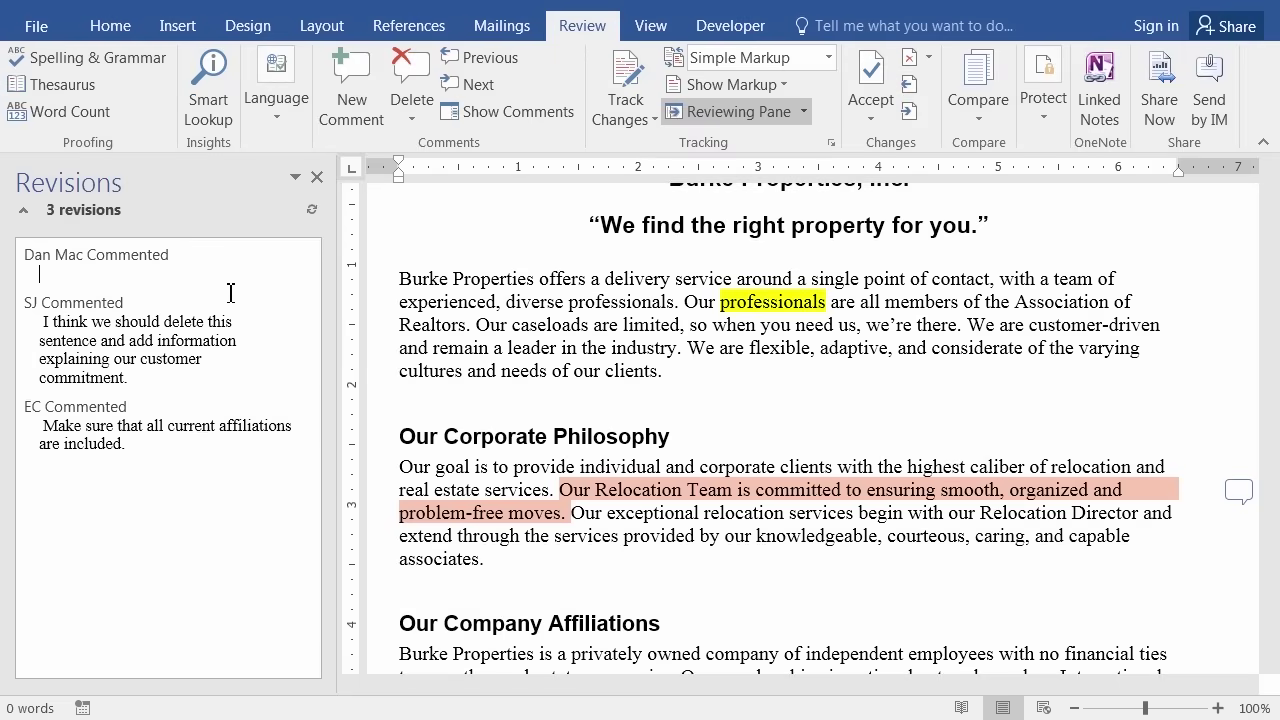
text(We should remove this sentence)
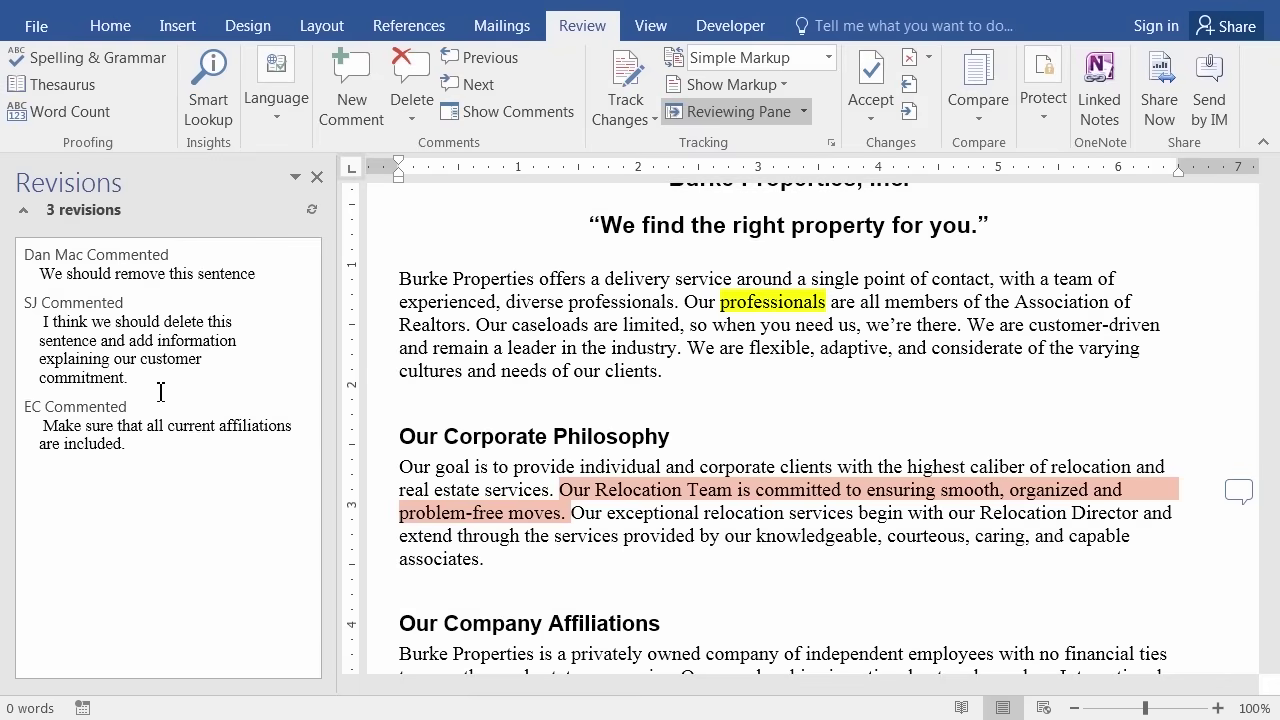
Check the affiliations and 'nationwide' comments, then select the 'but the Relocation Department…' clause.
click(83, 428)
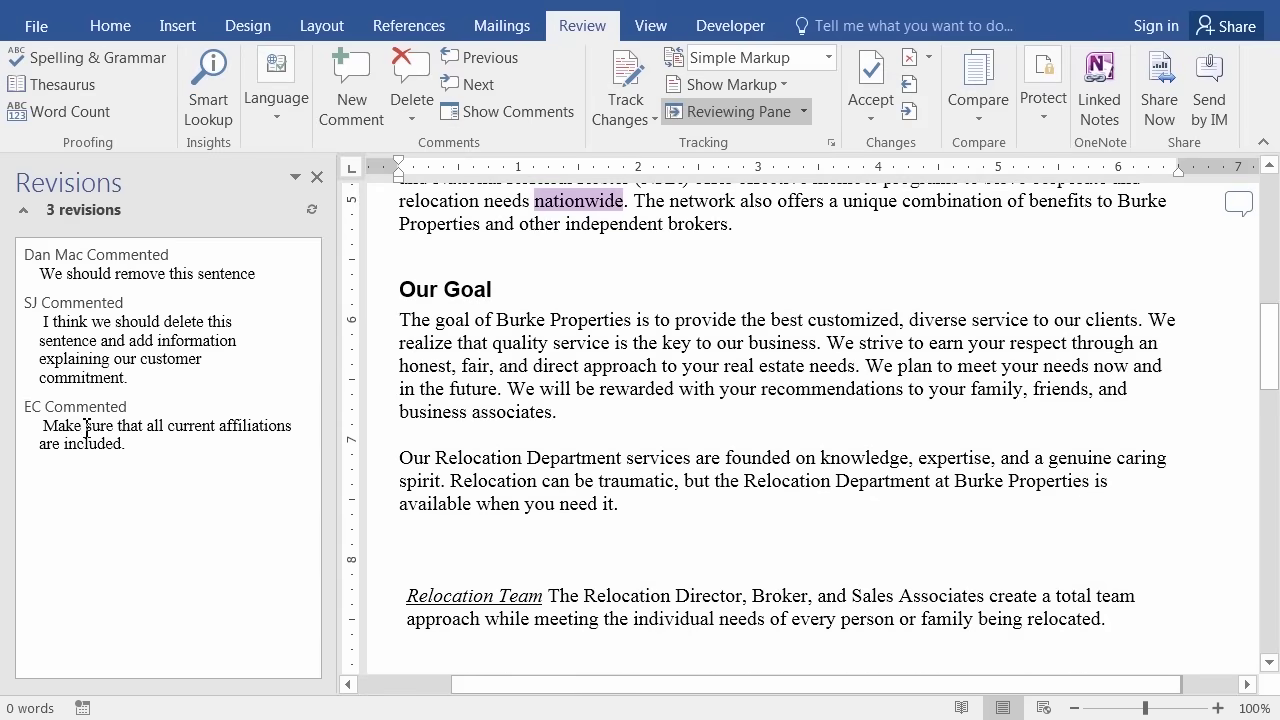
scroll(651, 363, up, 2)
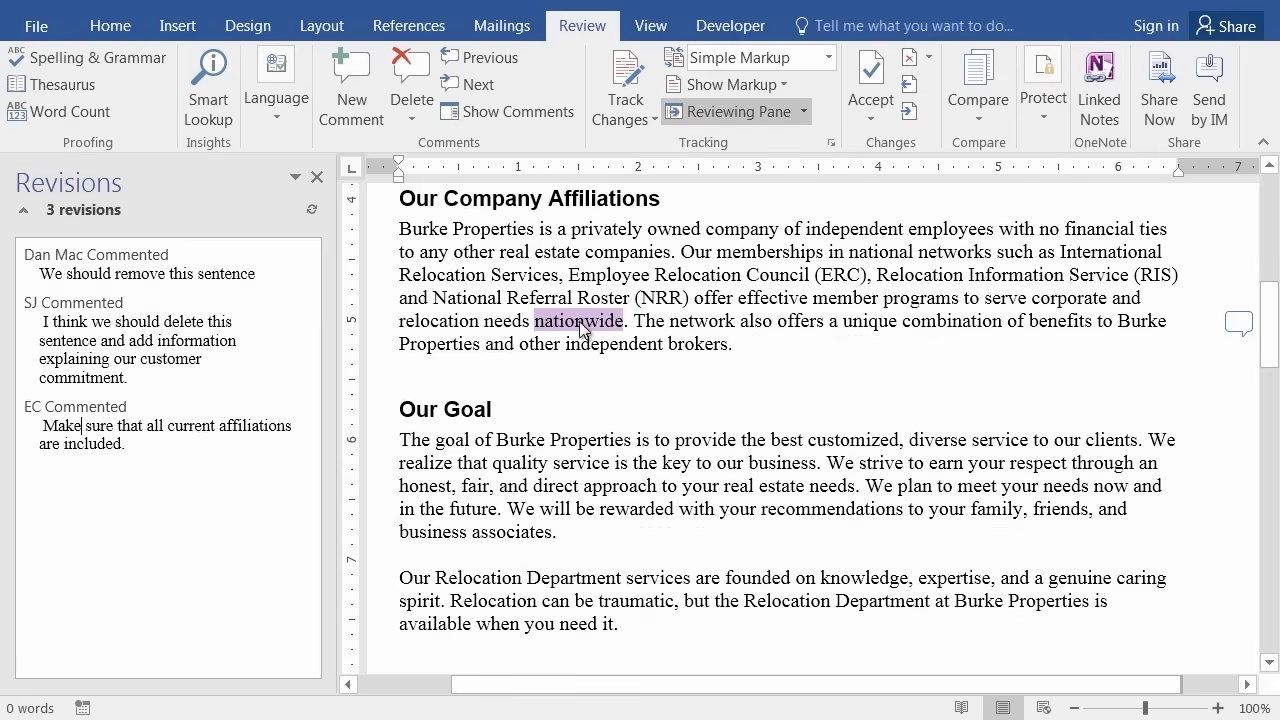
mouse_move(582, 330)
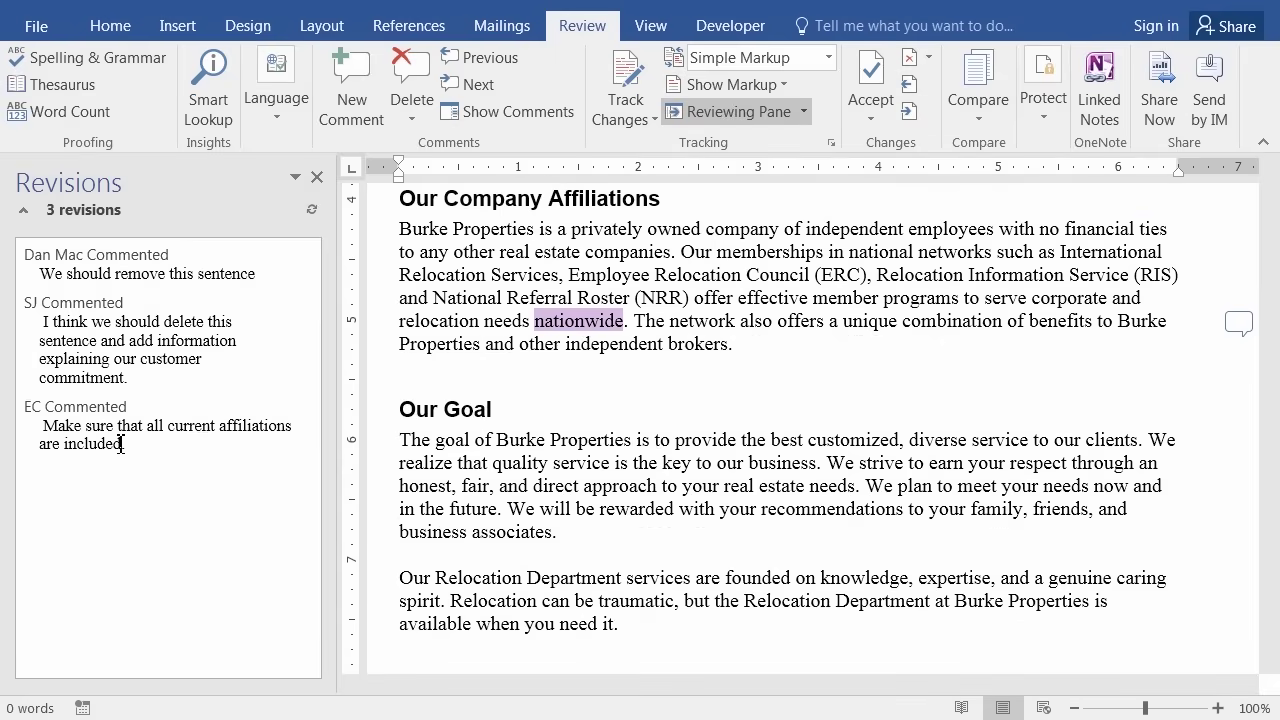
click(1239, 324)
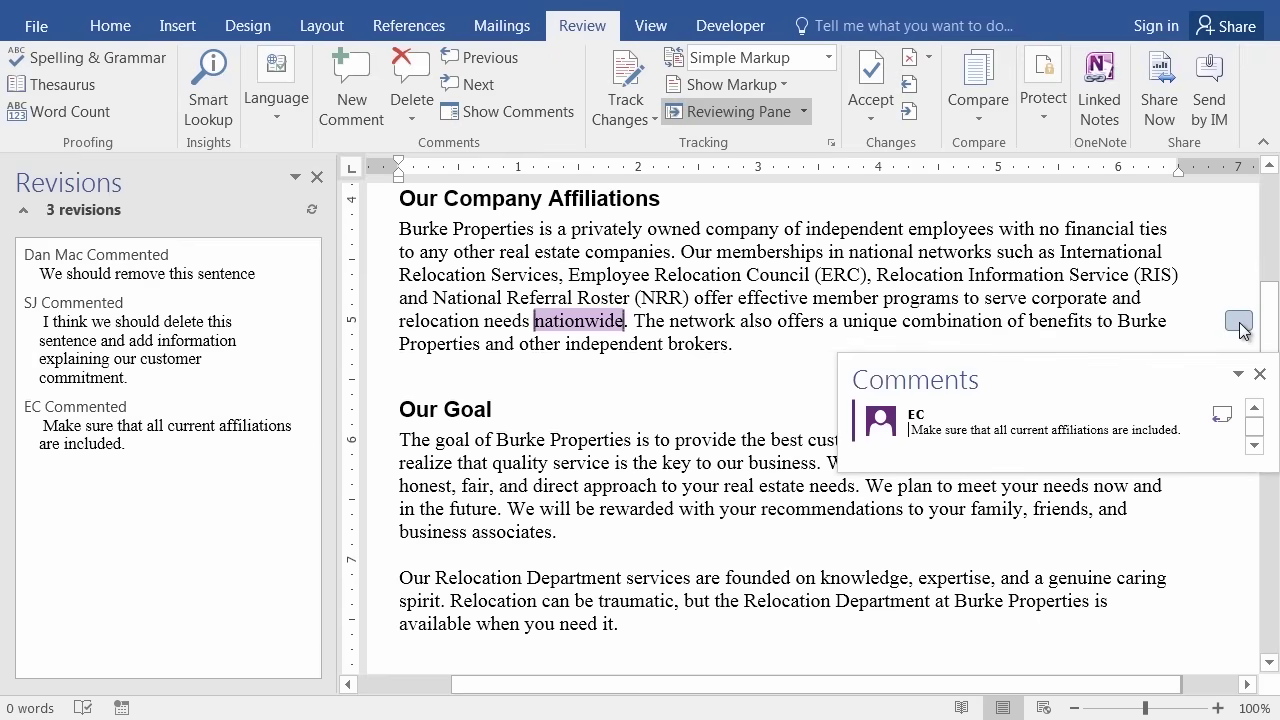
click(1239, 324)
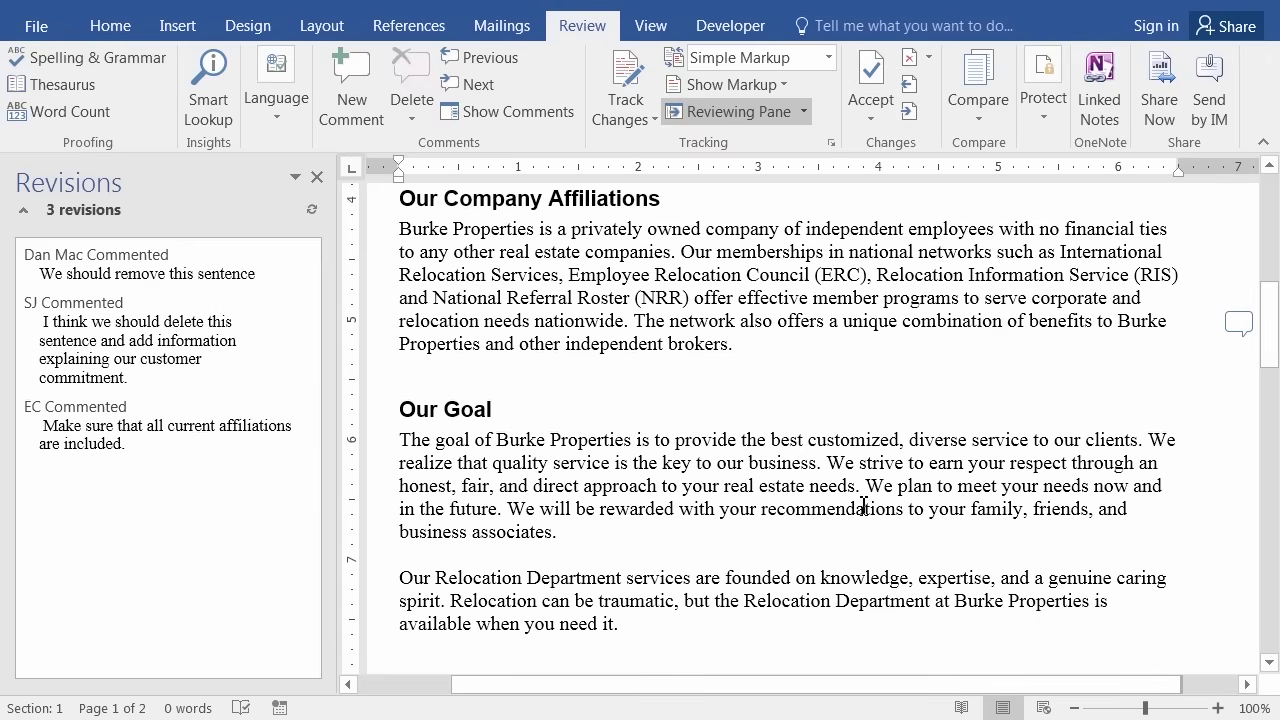
scroll(776, 441, down, 3)
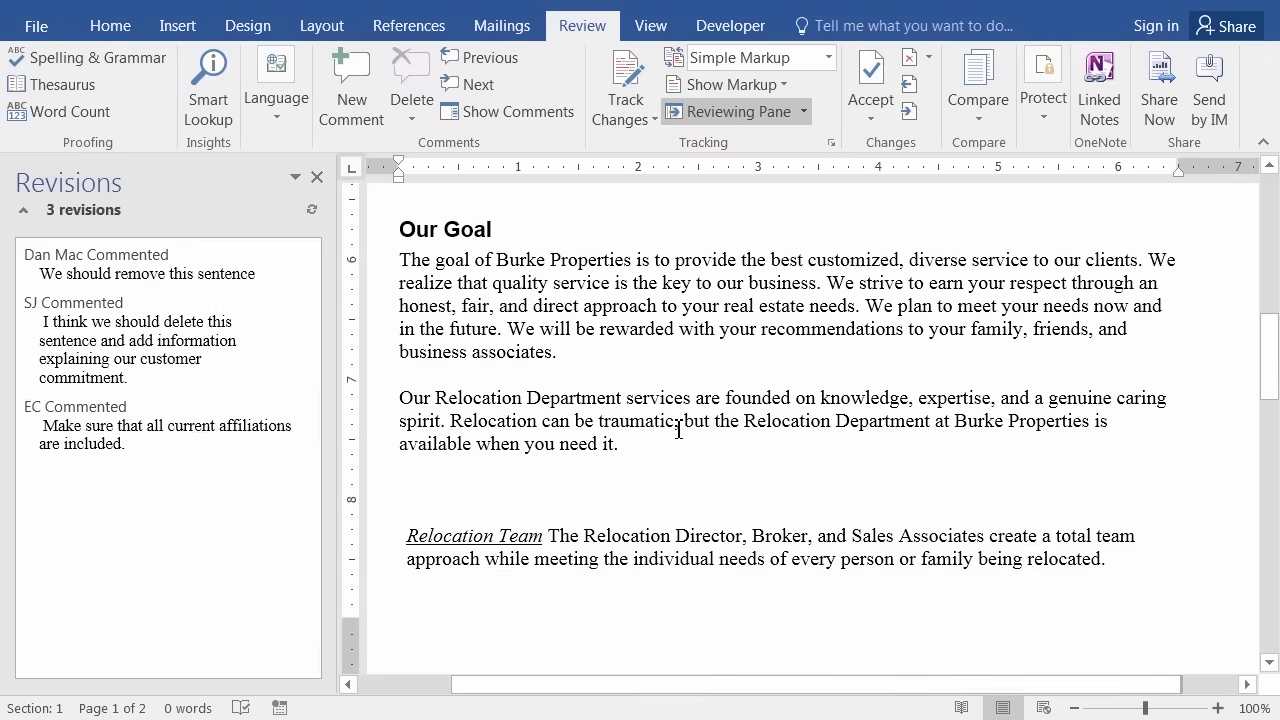
drag(685, 422, 690, 445)
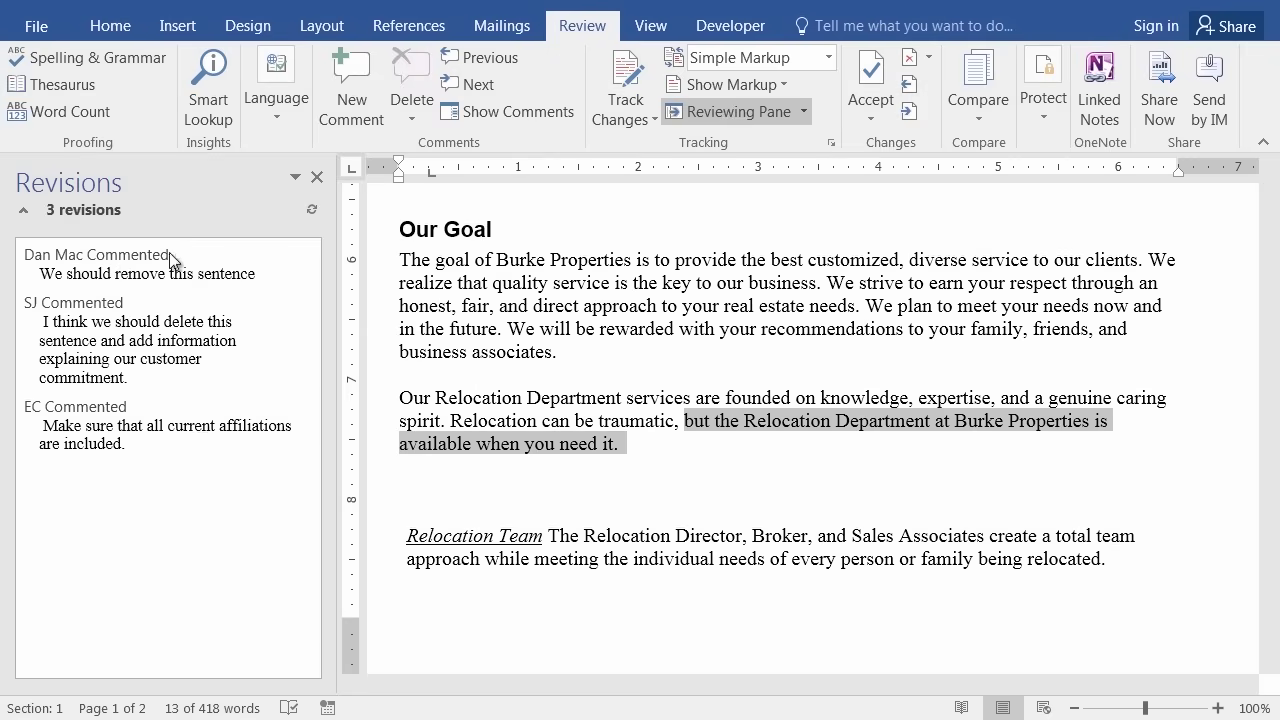
Close the Revisions pane, deselect the clause, and scroll to the Our Goal section.
click(316, 177)
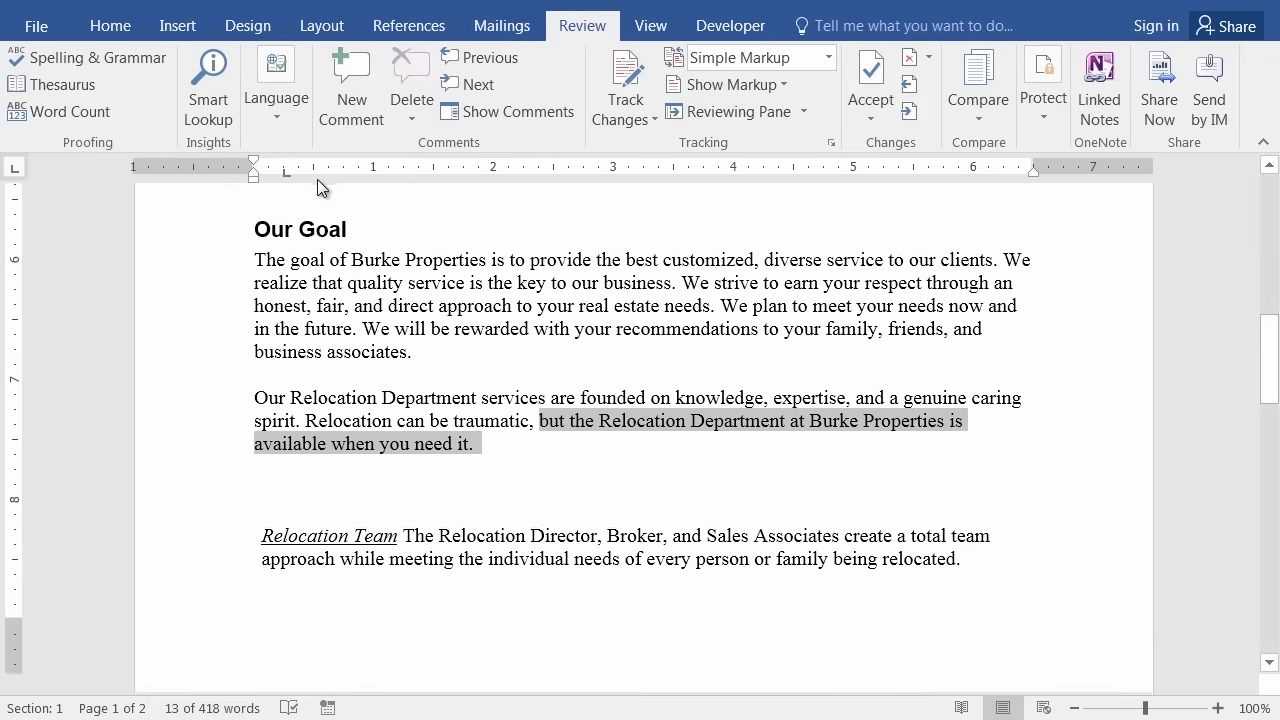
click(646, 502)
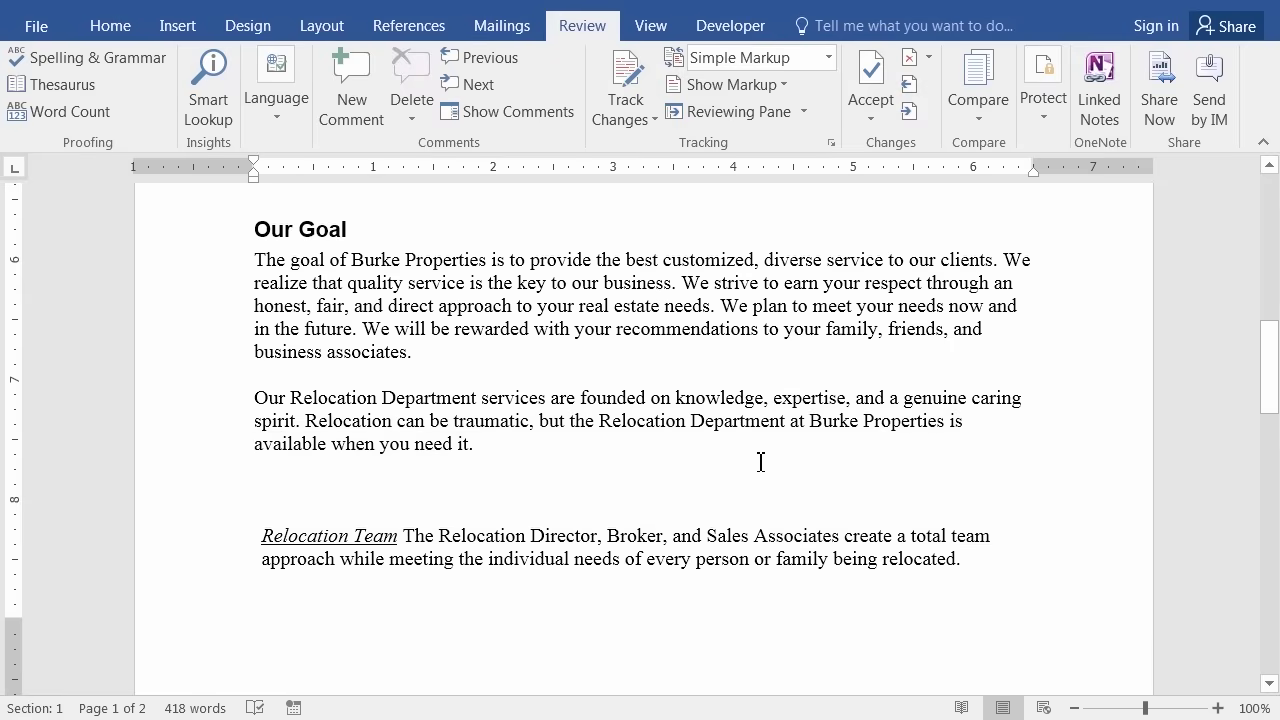
scroll(757, 460, up, 5)
scroll(767, 458, up, 5)
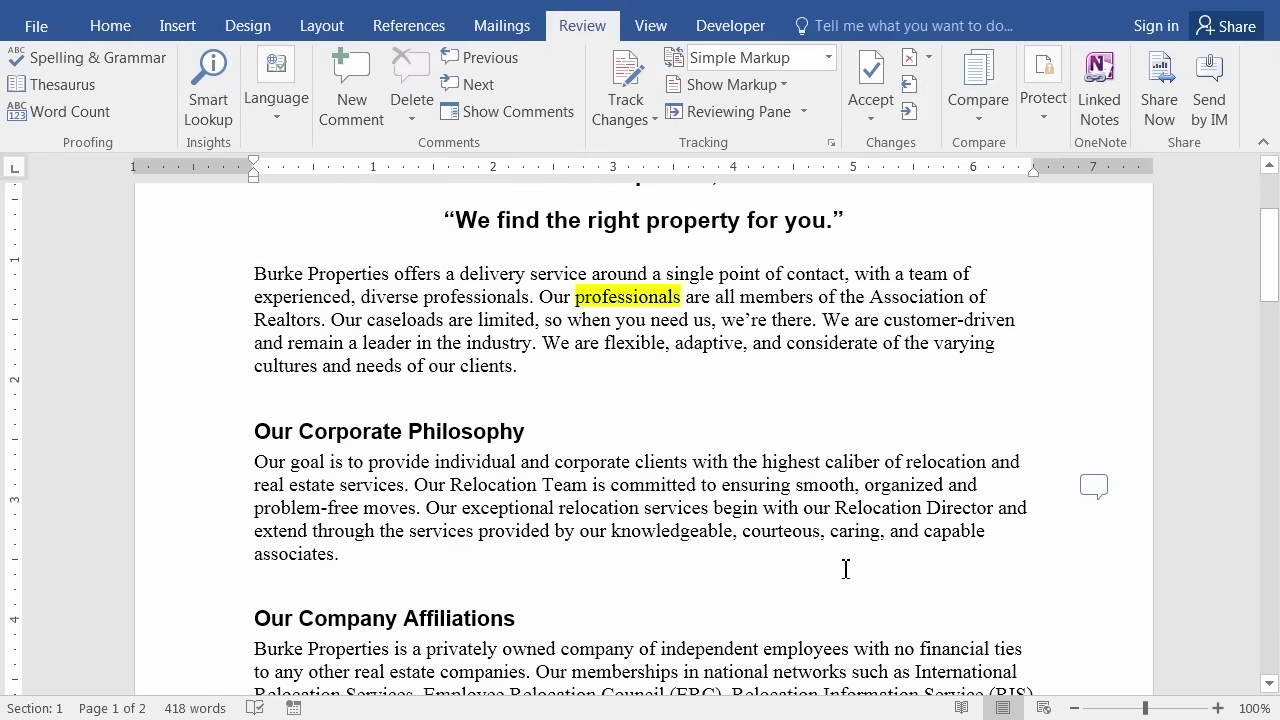
scroll(869, 580, down, 7)
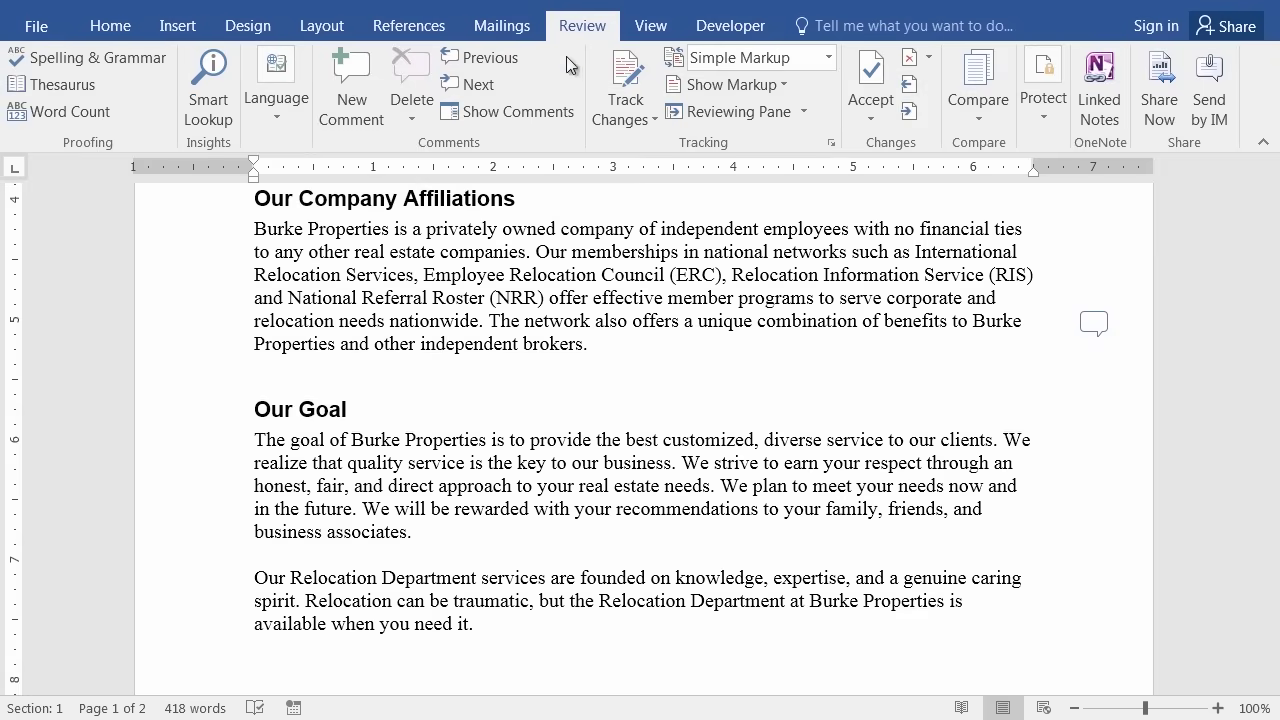
click(508, 111)
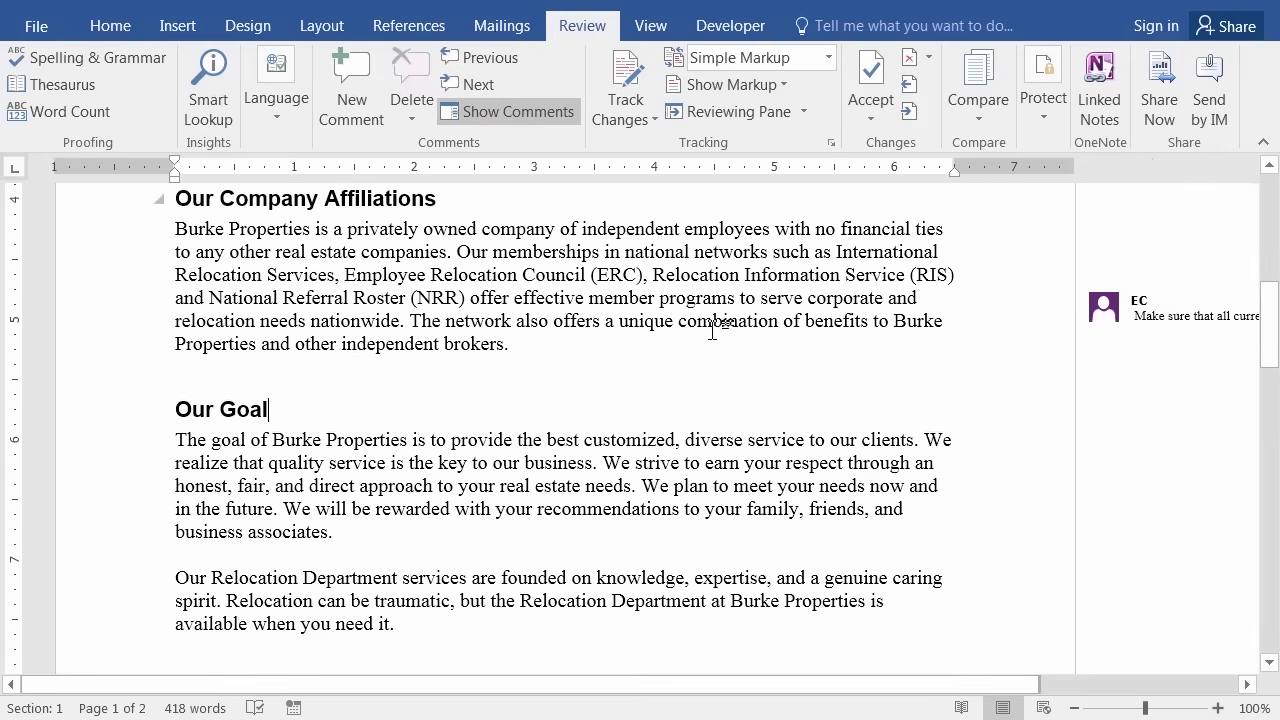
drag(1014, 685, 1183, 680)
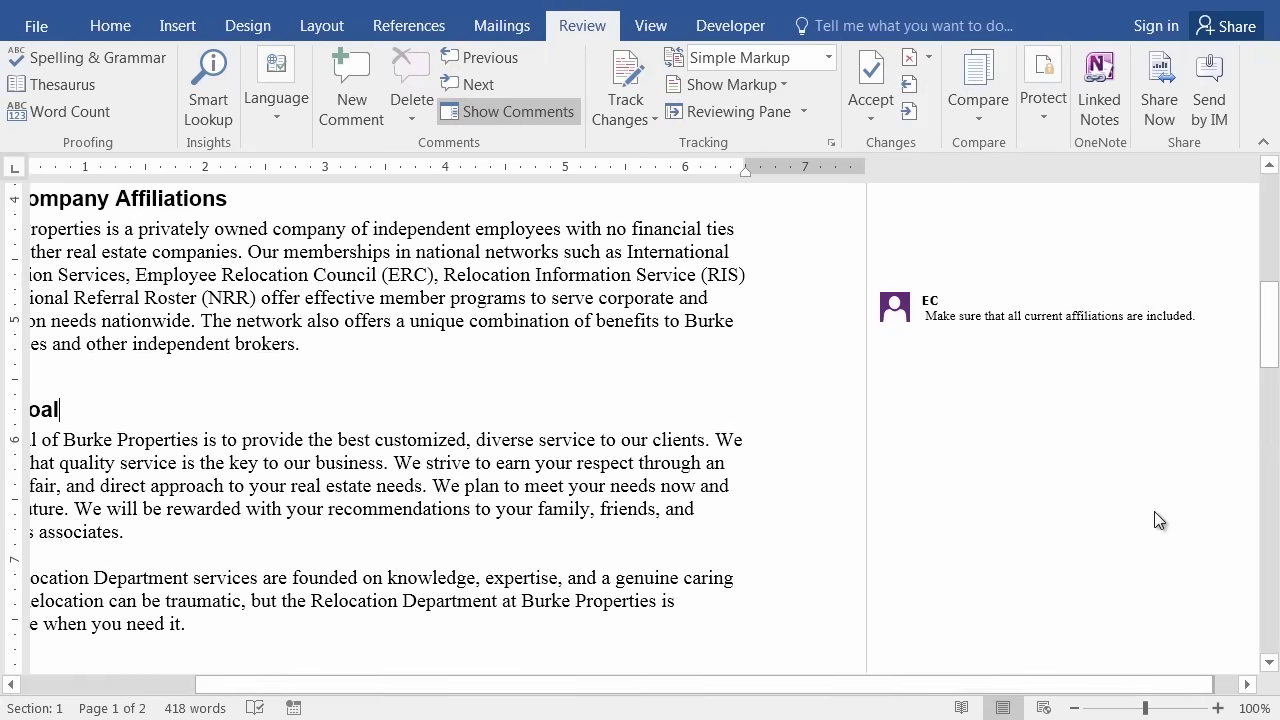
scroll(1150, 500, up, 4)
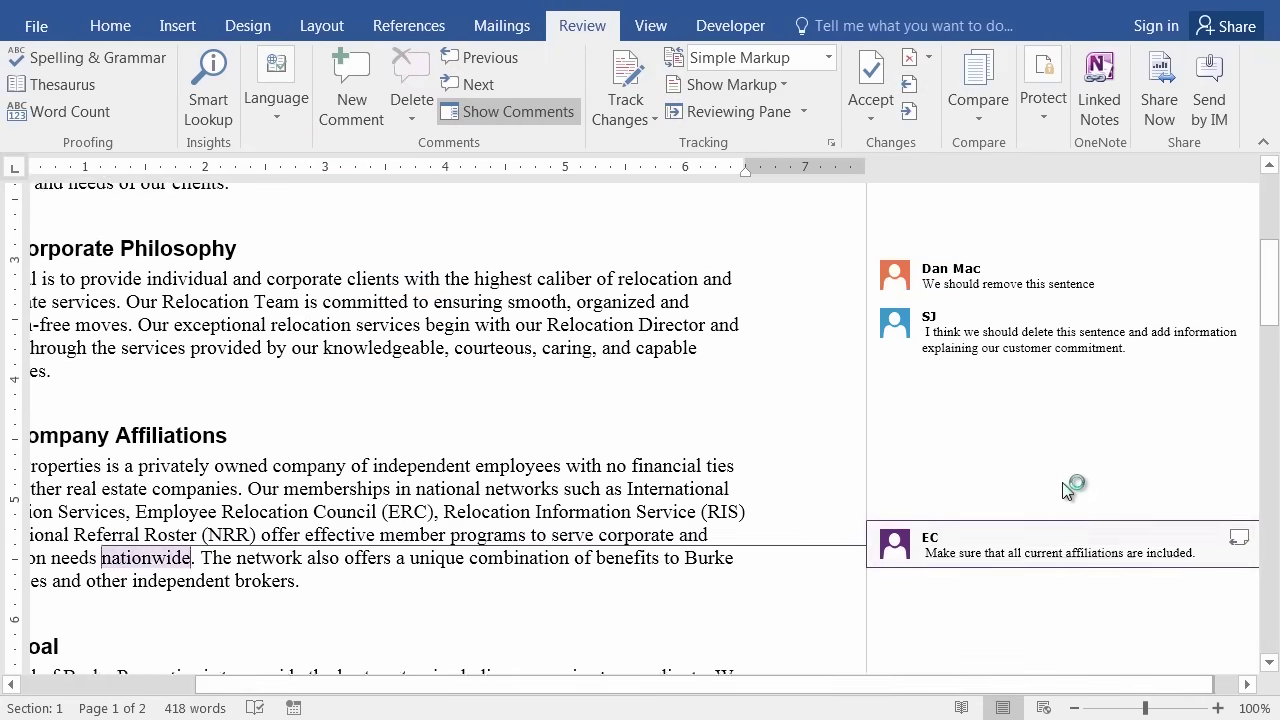
scroll(1051, 497, down, 7)
scroll(1000, 500, up, 6)
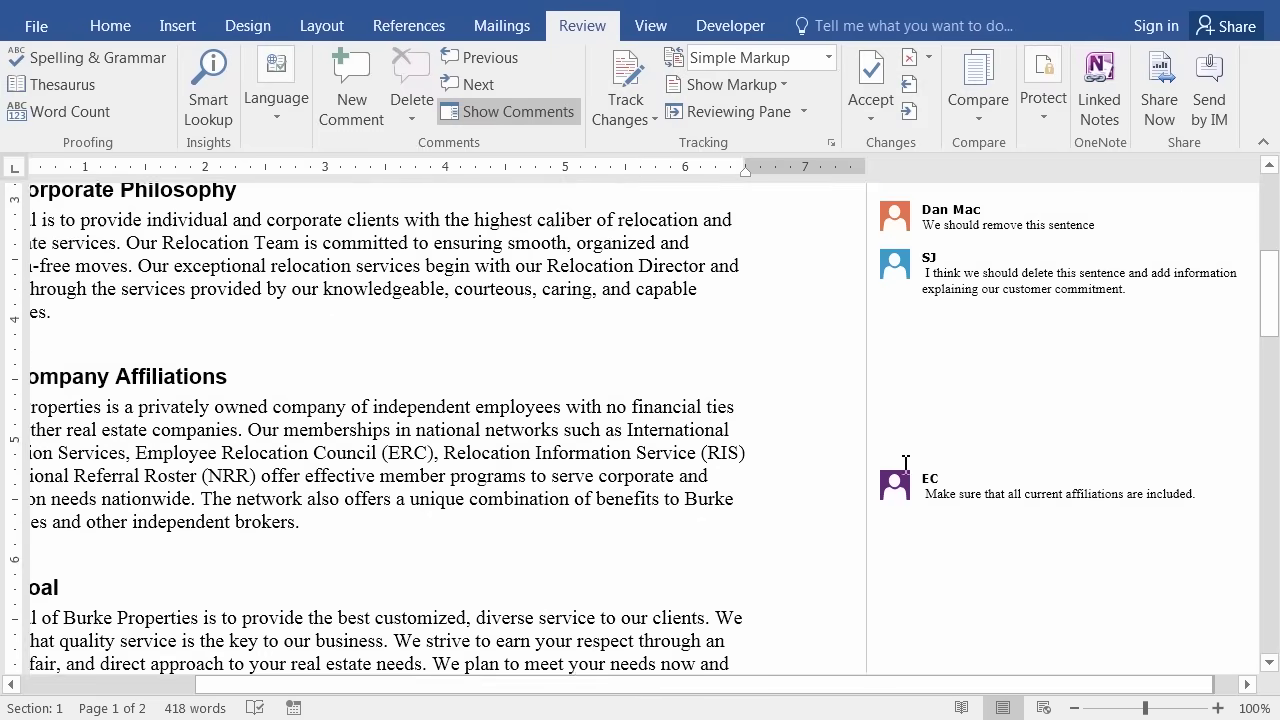
scroll(942, 477, up, 1)
click(507, 108)
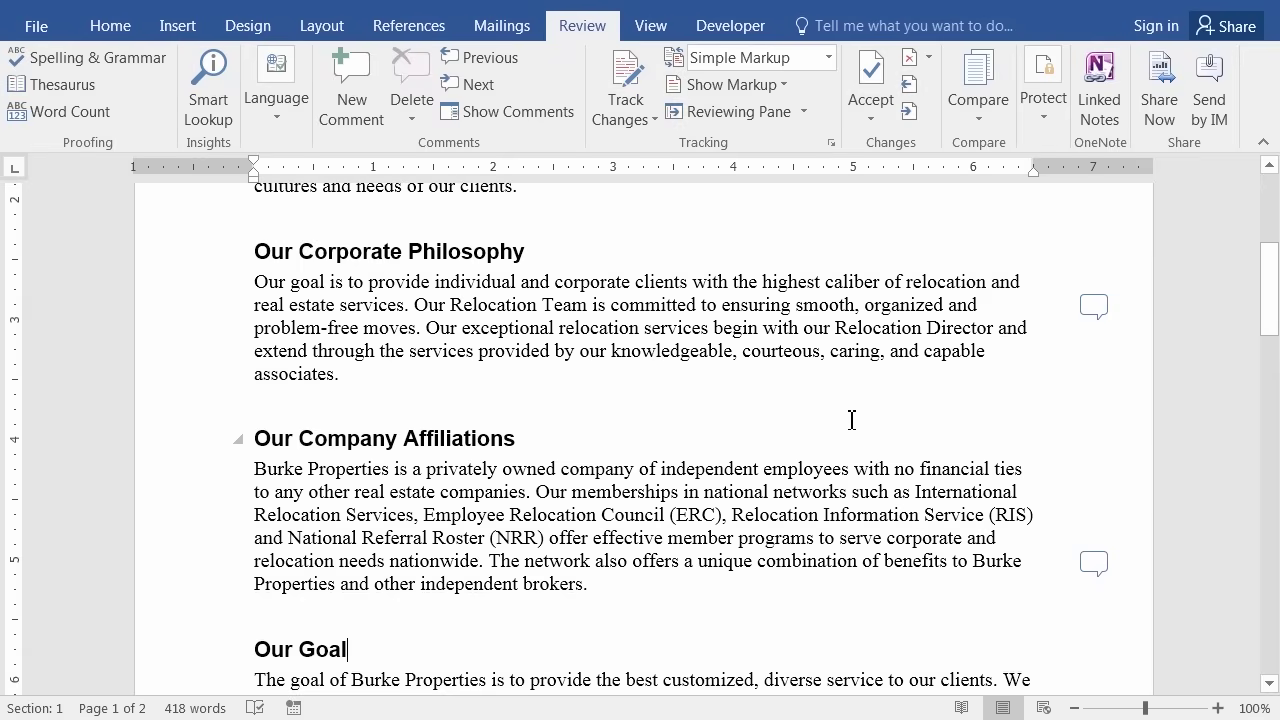
click(1093, 304)
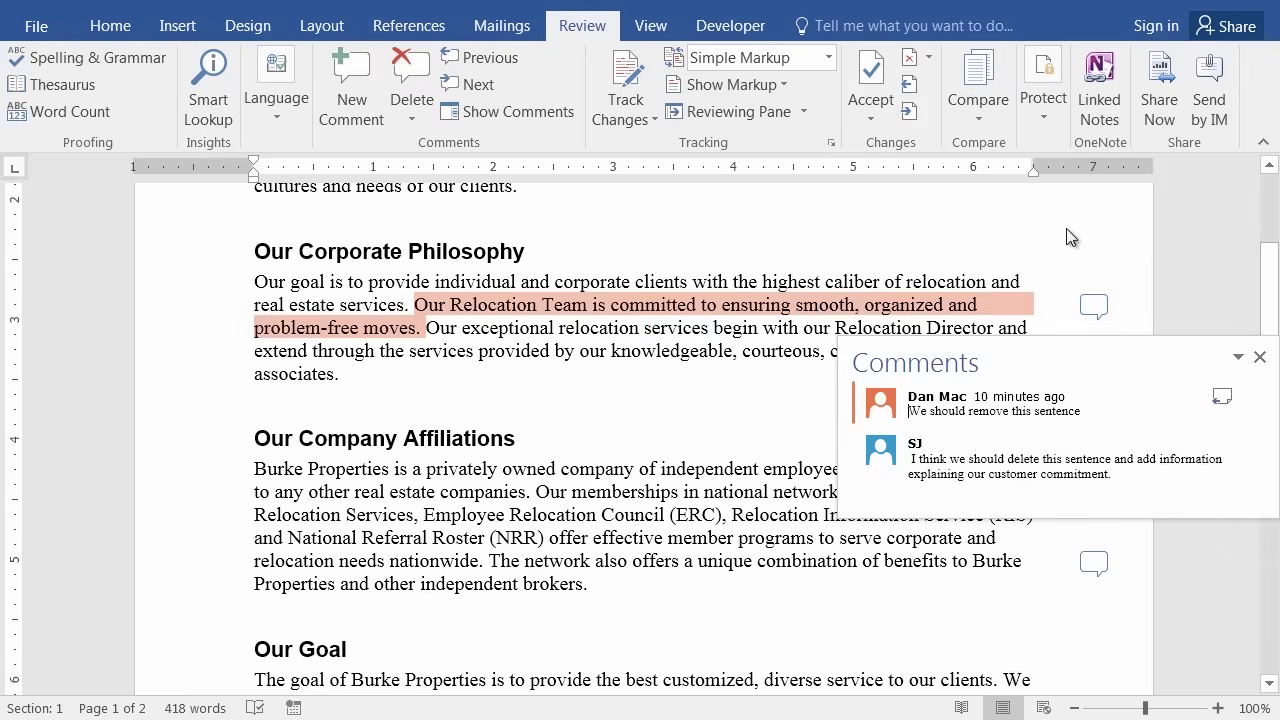
click(1093, 305)
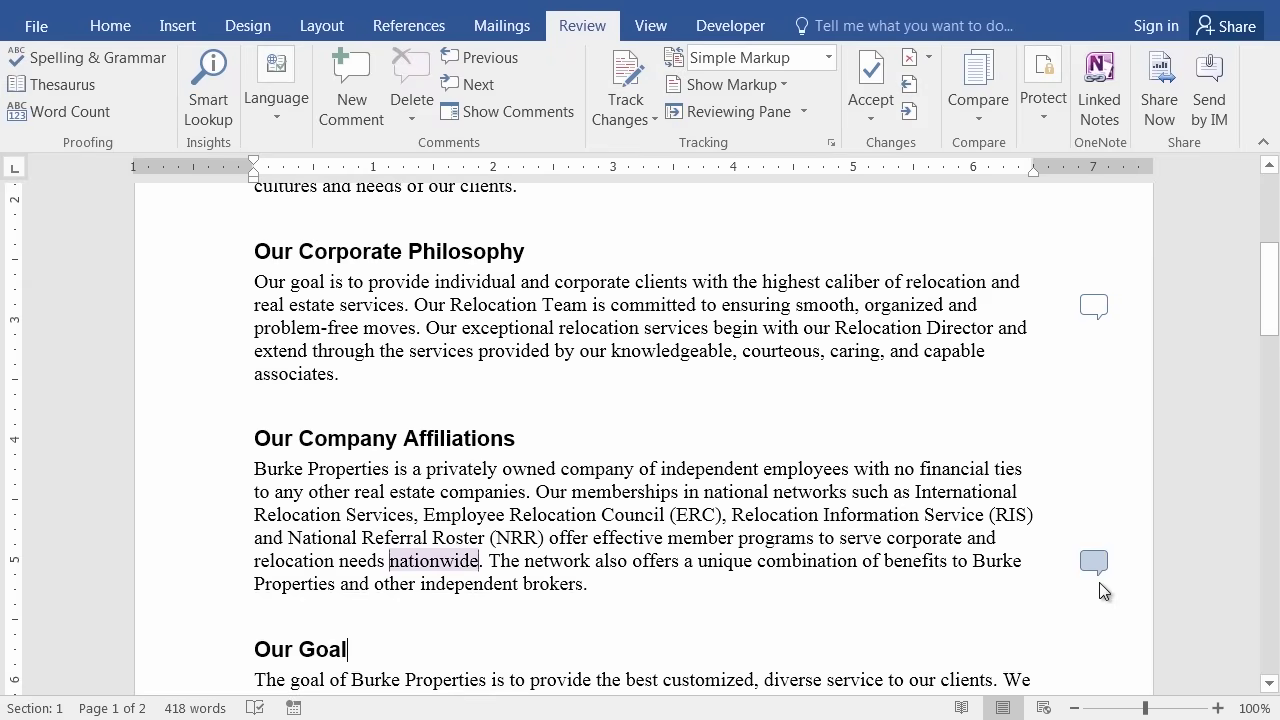
Reply to the 'nationwide' comment with 'Don't forget the Justice League of America accreditation', then close the card.
click(1093, 561)
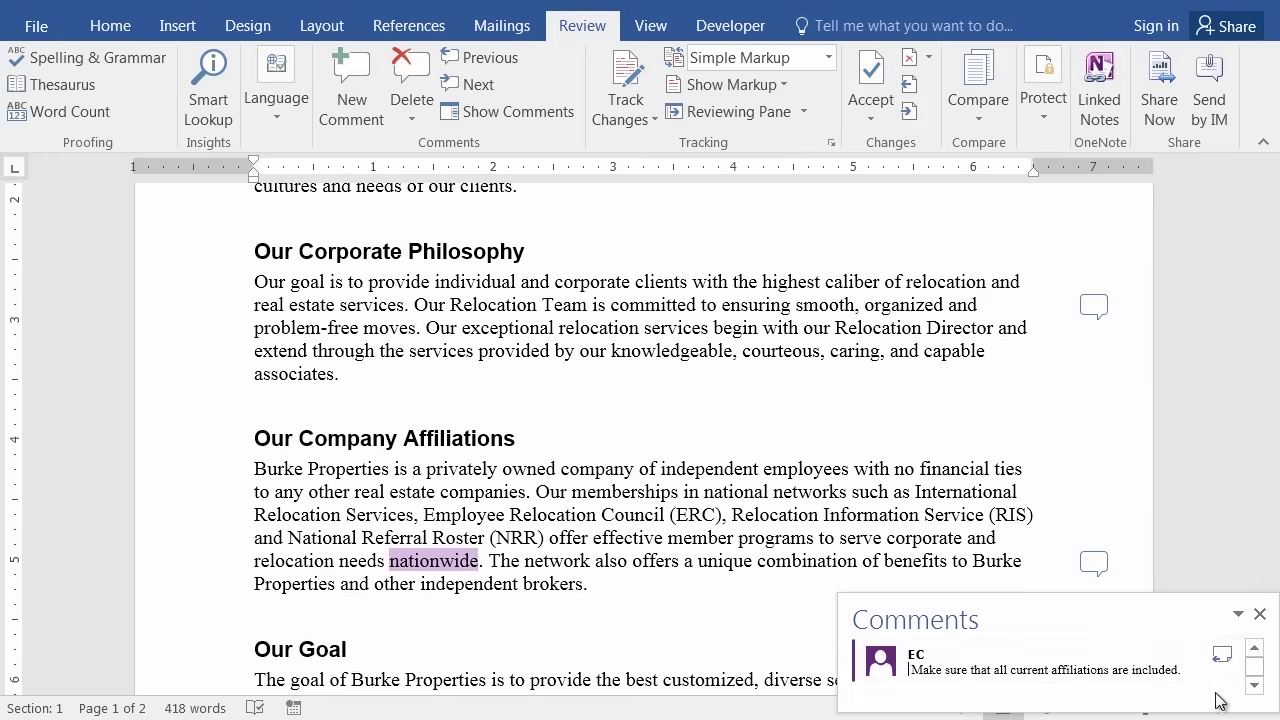
click(1226, 666)
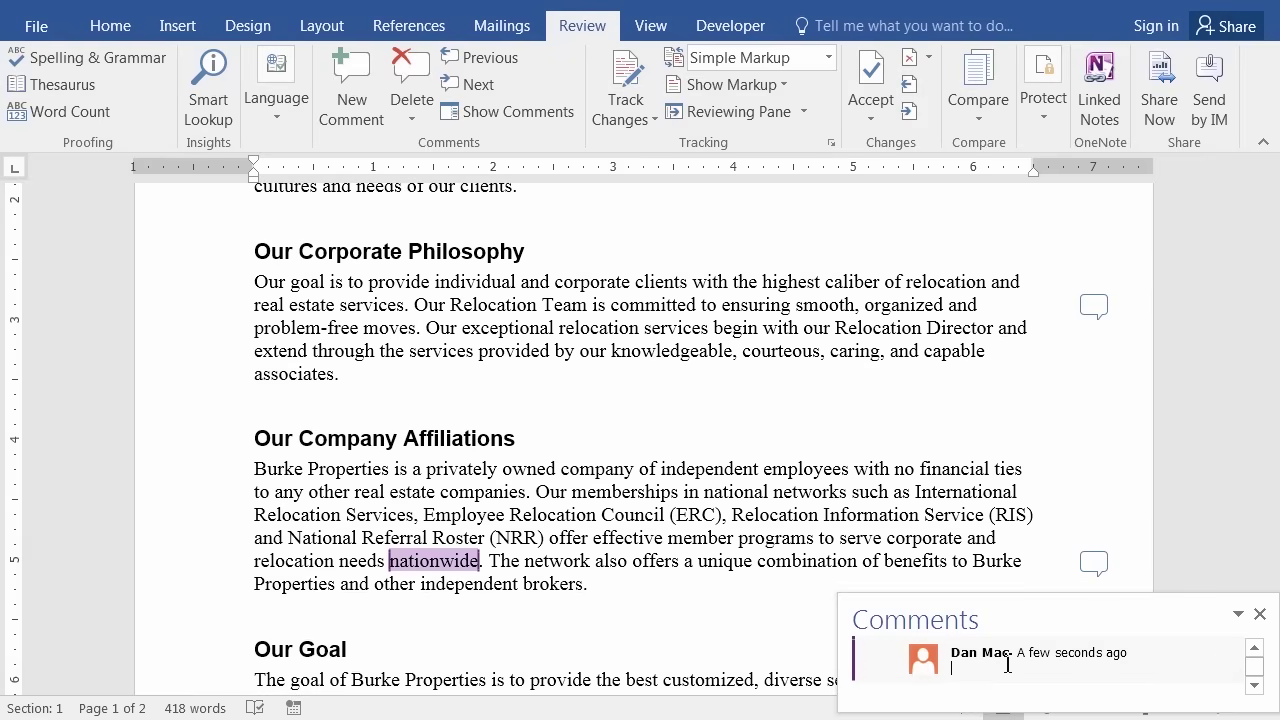
click(1255, 650)
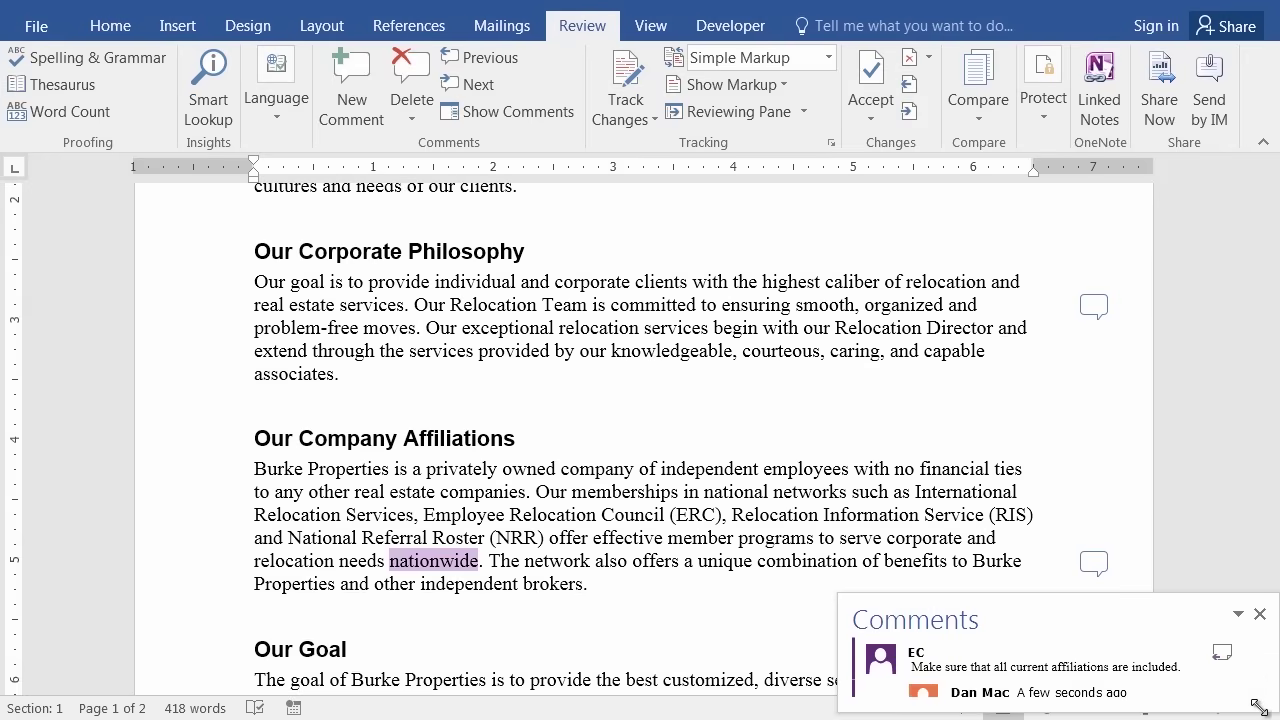
scroll(1062, 668, down, 1)
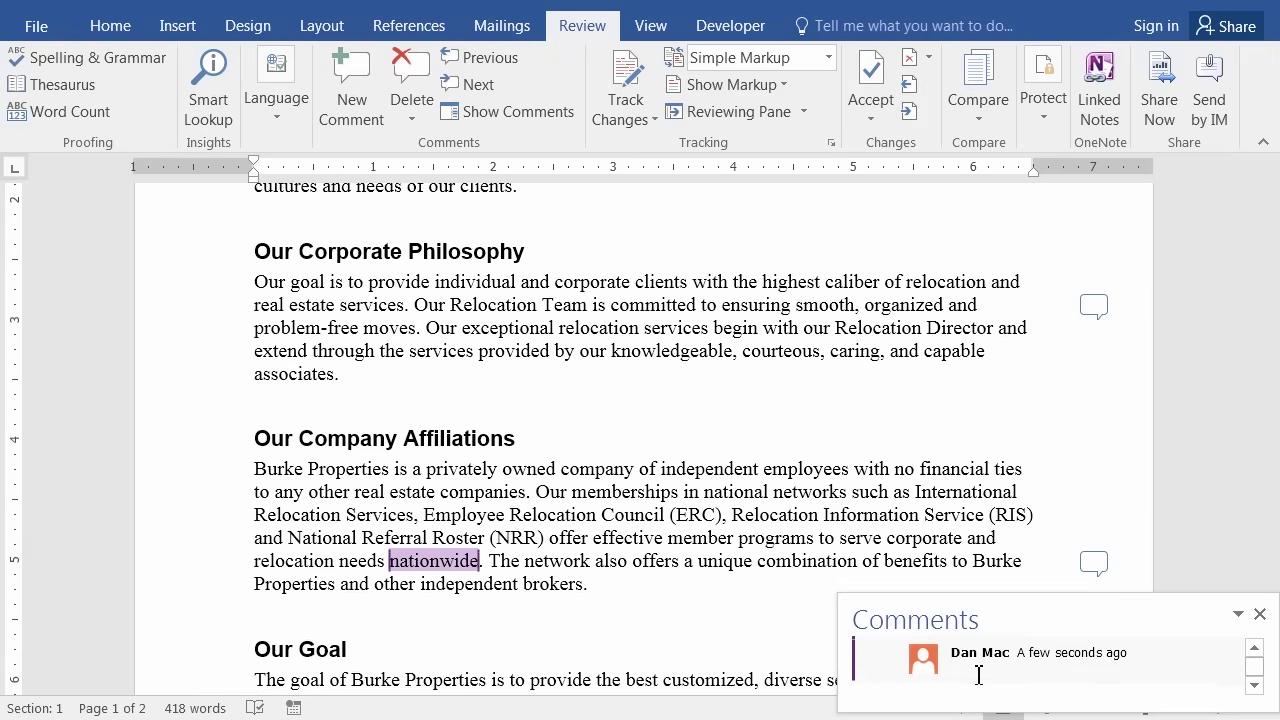
text(Don't forget the Justice League of America accreditation)
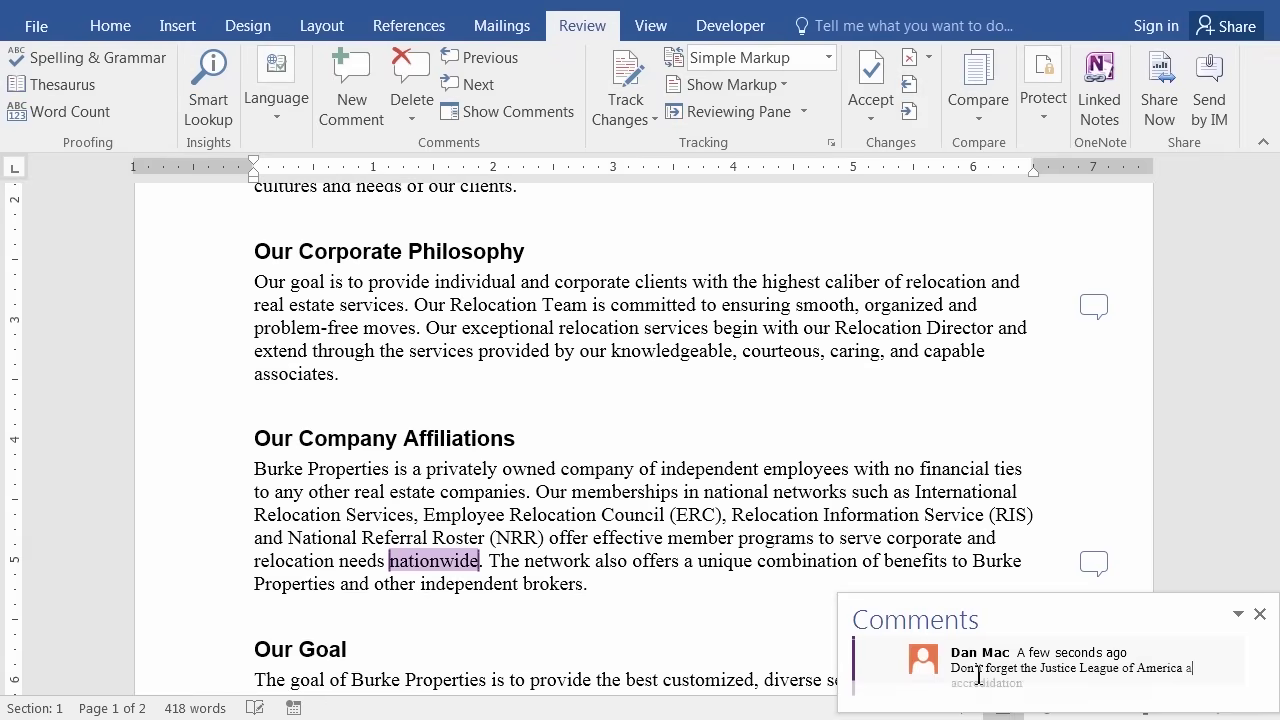
scroll(1068, 708, up, 2)
scroll(1060, 696, down, 2)
scroll(1057, 694, up, 2)
click(745, 562)
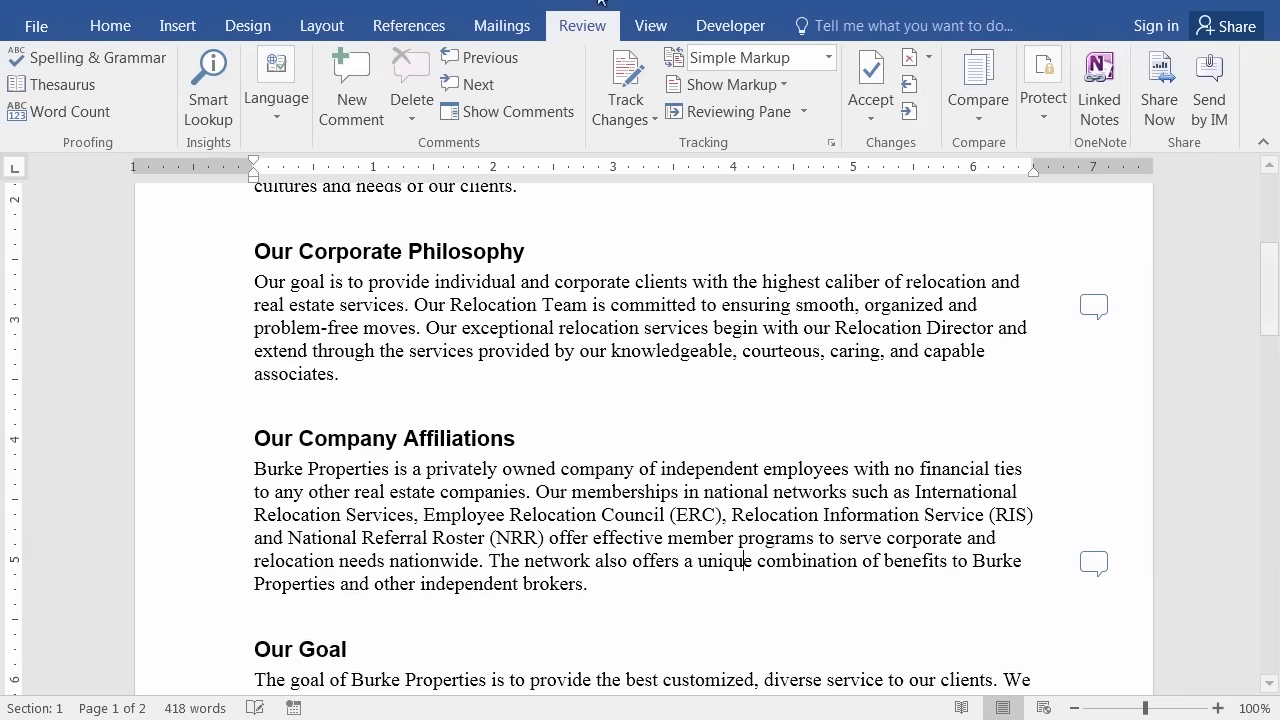
Turn on Show Comments to view all four comment balloons, including the accreditation reply.
click(500, 108)
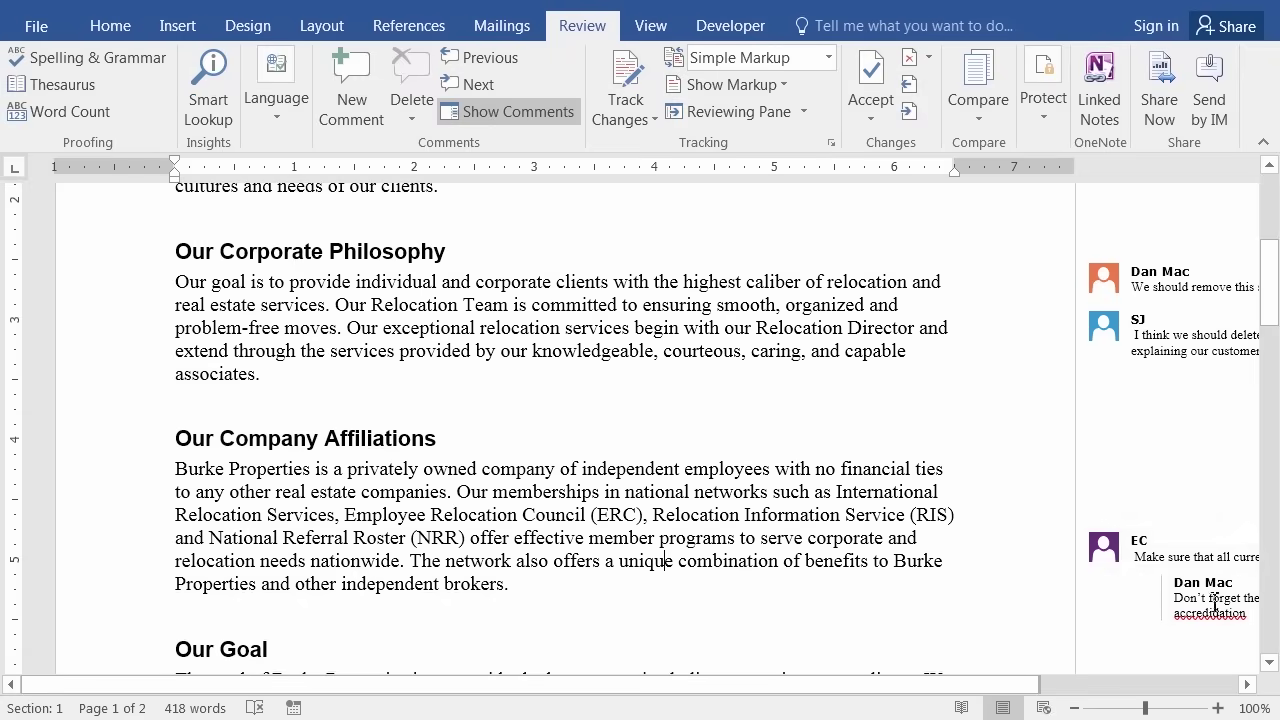
scroll(1120, 605, down, 1)
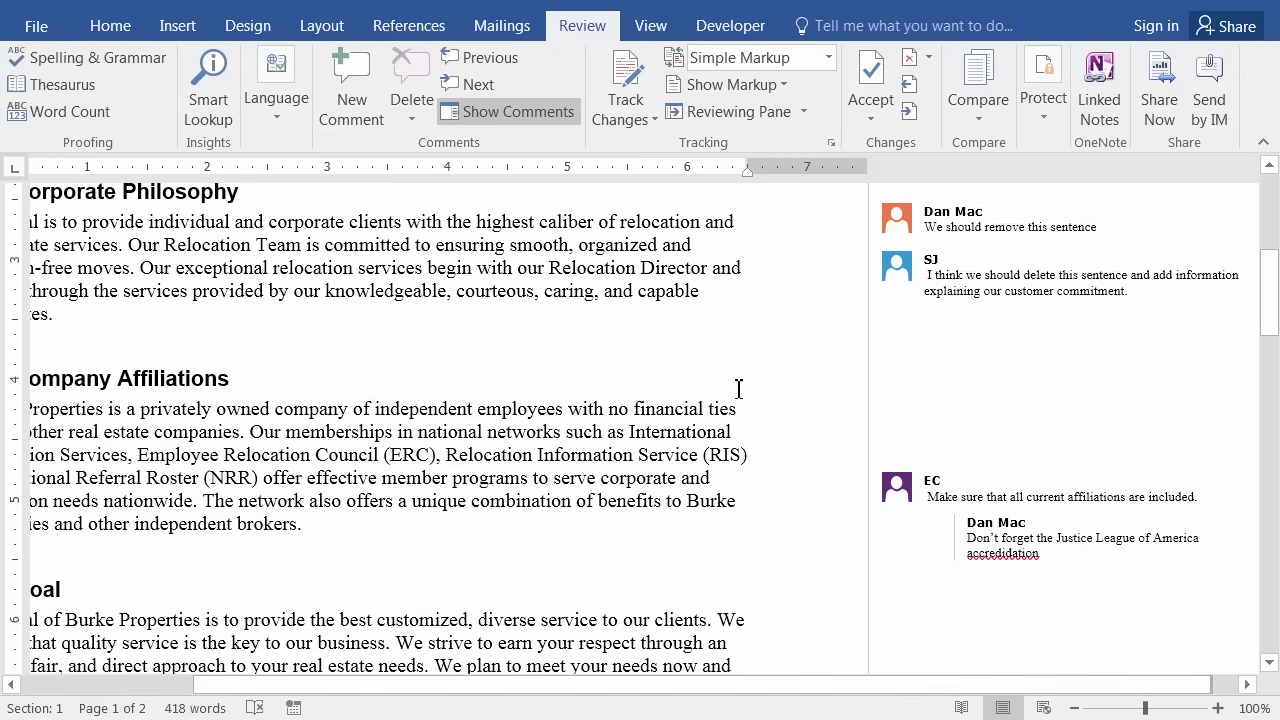
scroll(705, 408, up, 2)
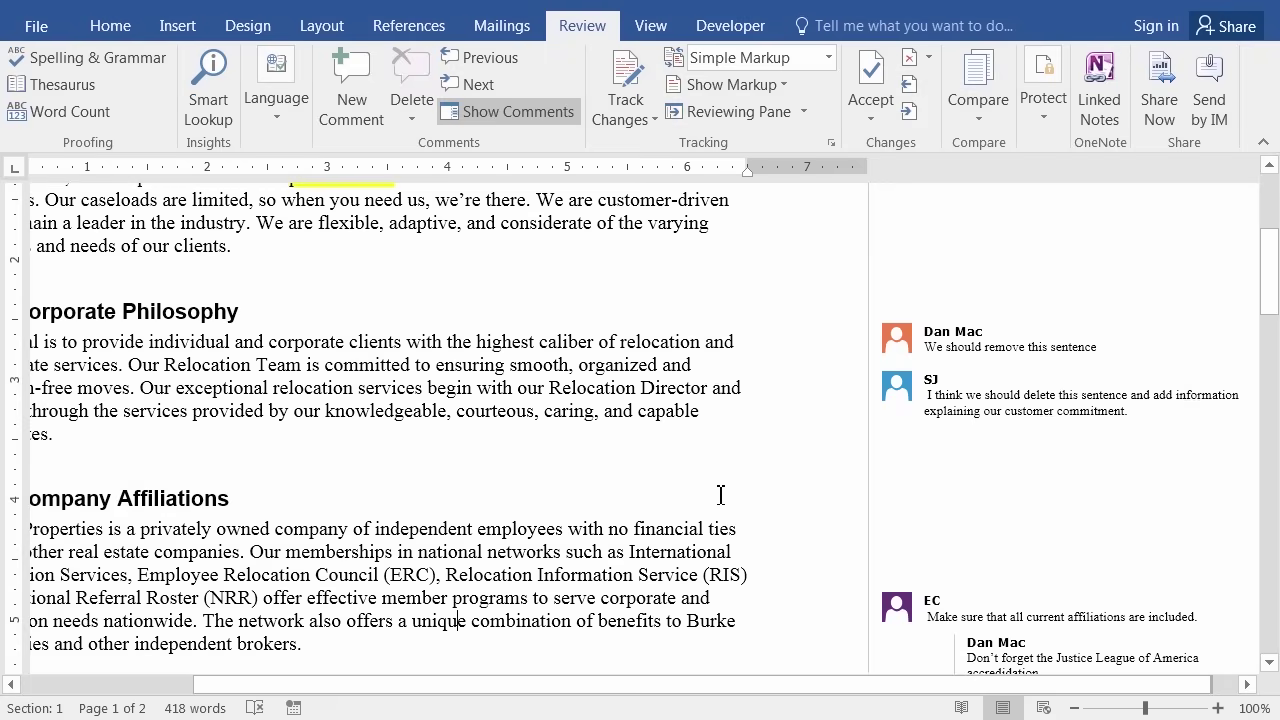
Delete the 'We should remove this sentence' comment in the Reviewing Pane and hide the comment cards.
mouse_move(962, 338)
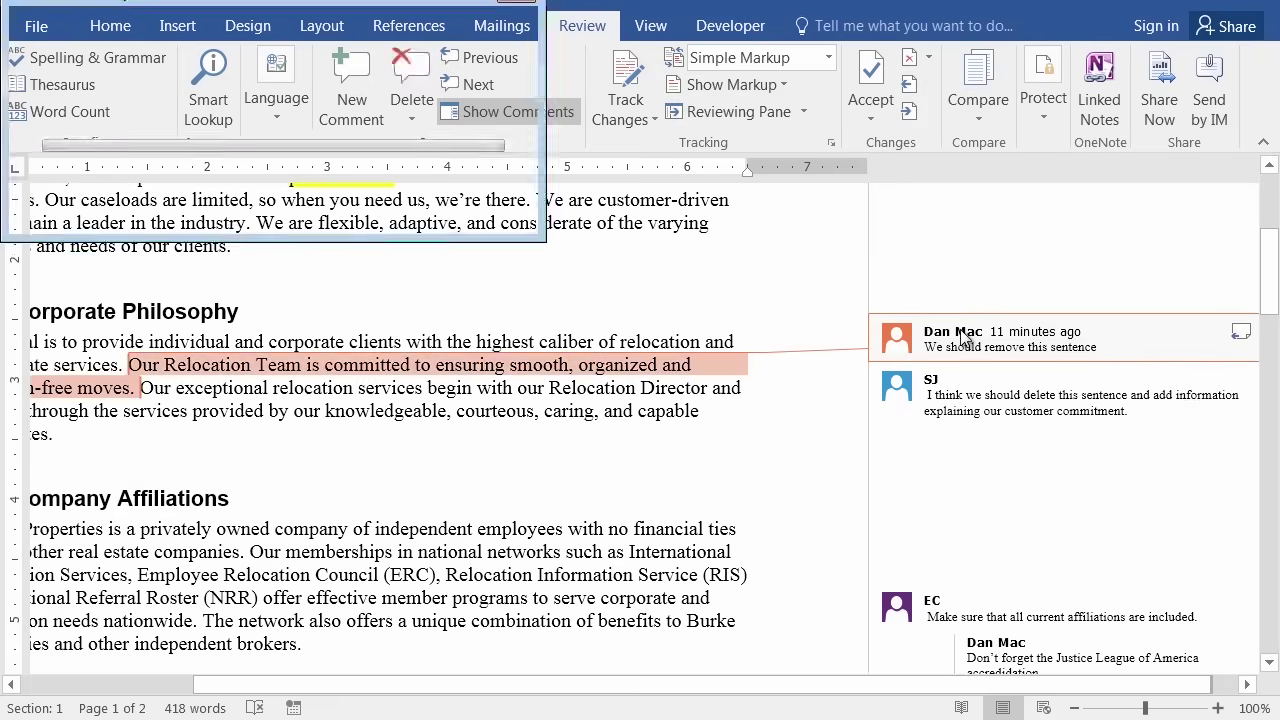
click(474, 255)
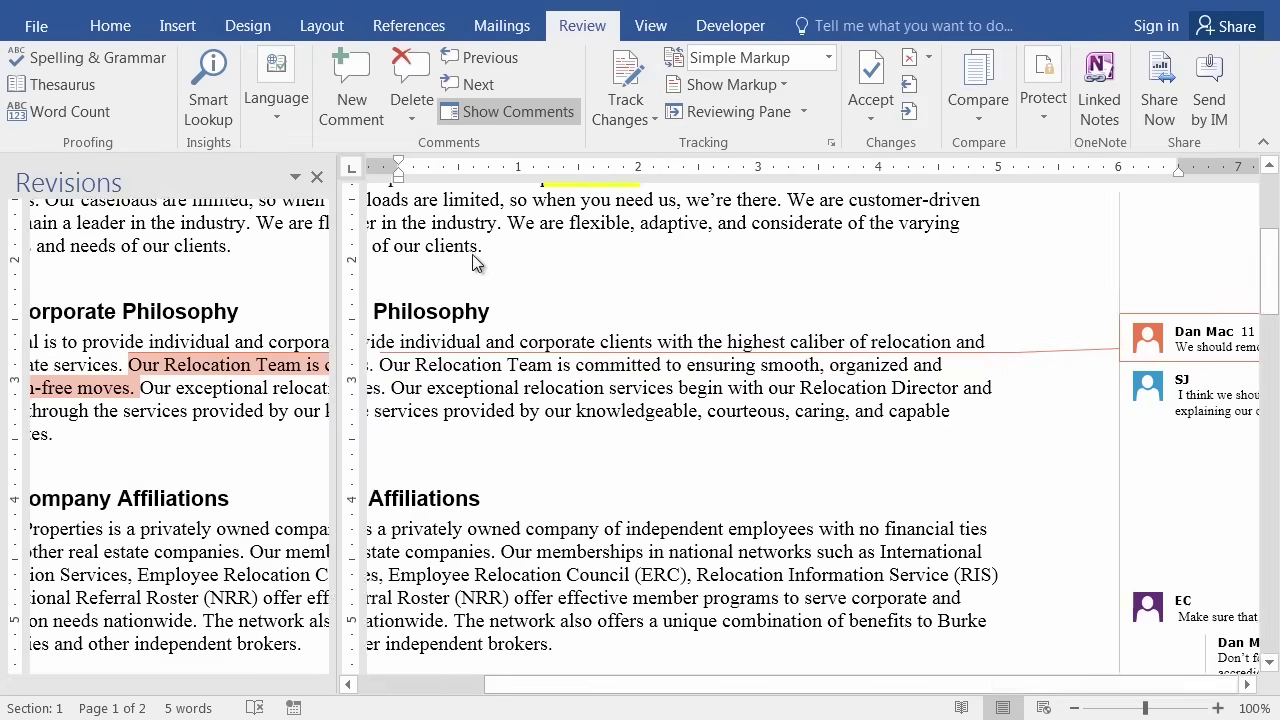
click(410, 64)
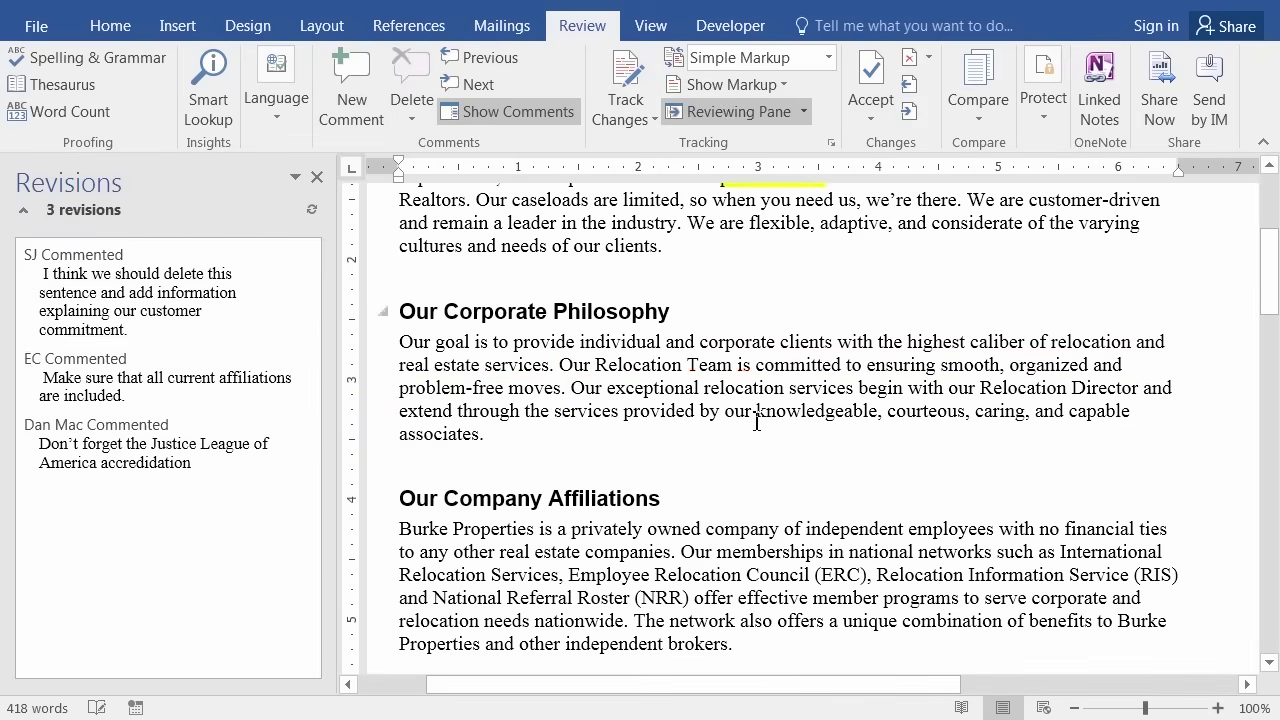
drag(875, 686, 1153, 686)
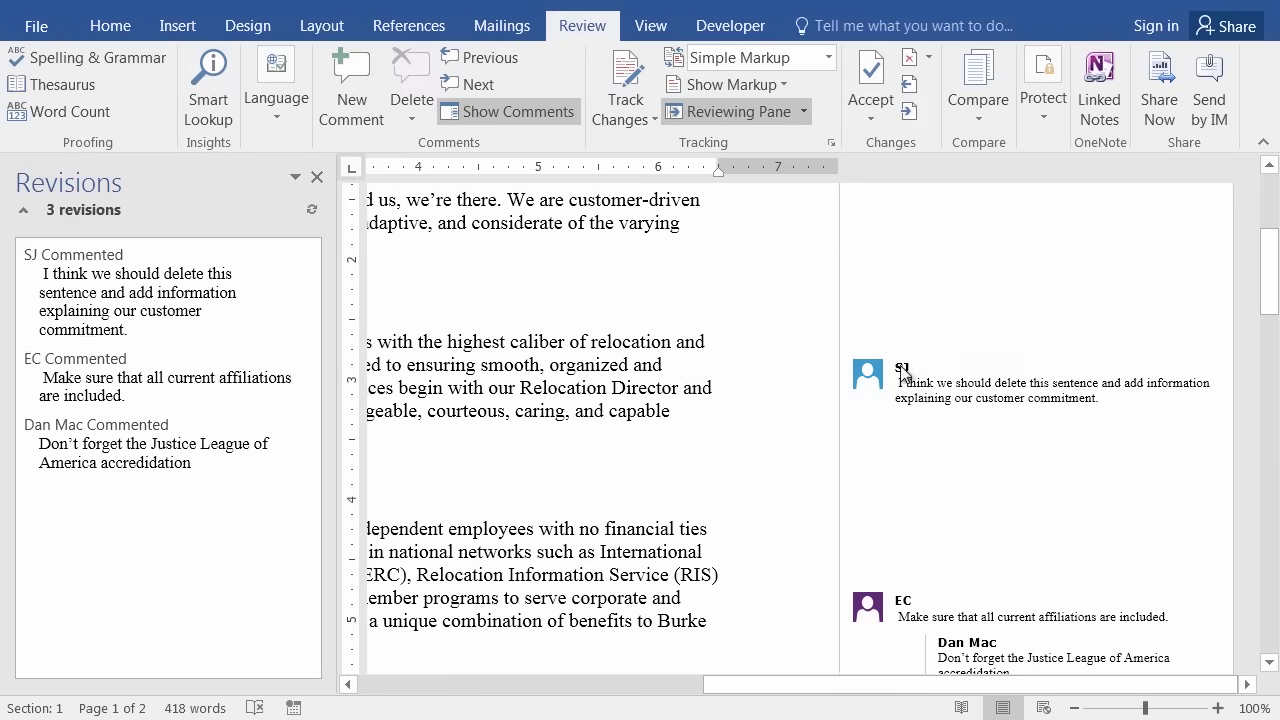
click(512, 112)
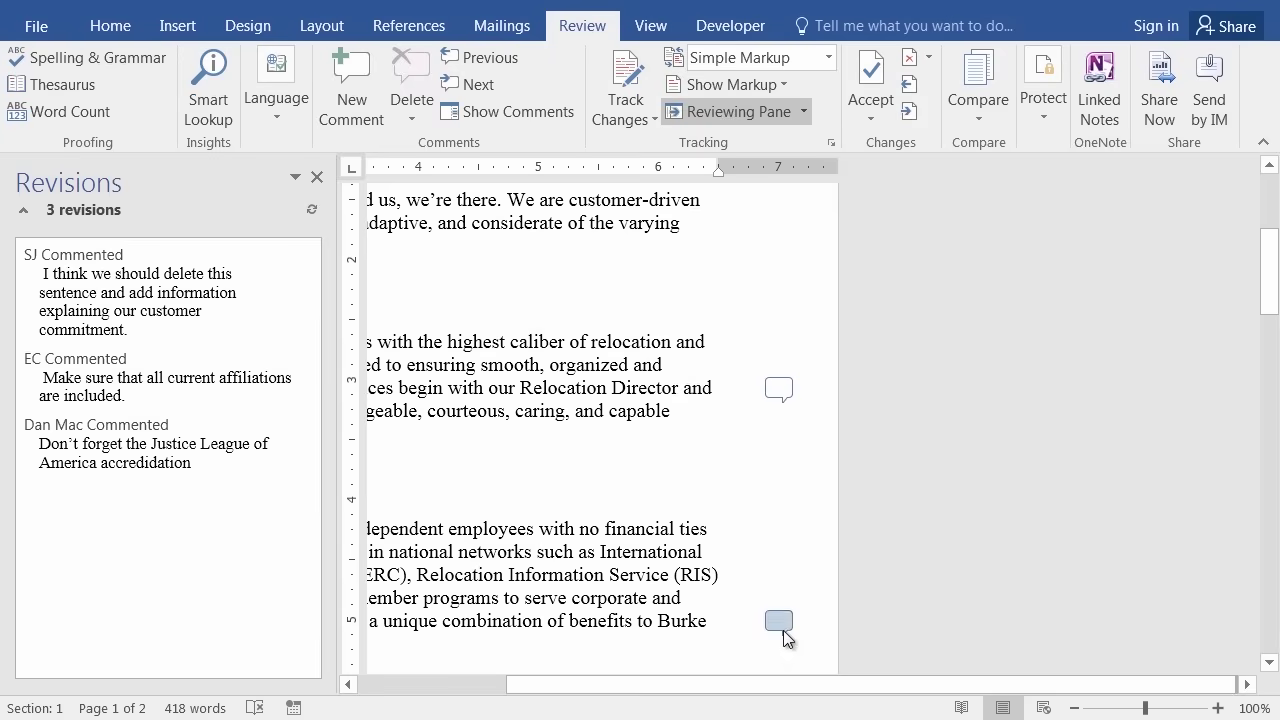
drag(791, 686, 523, 684)
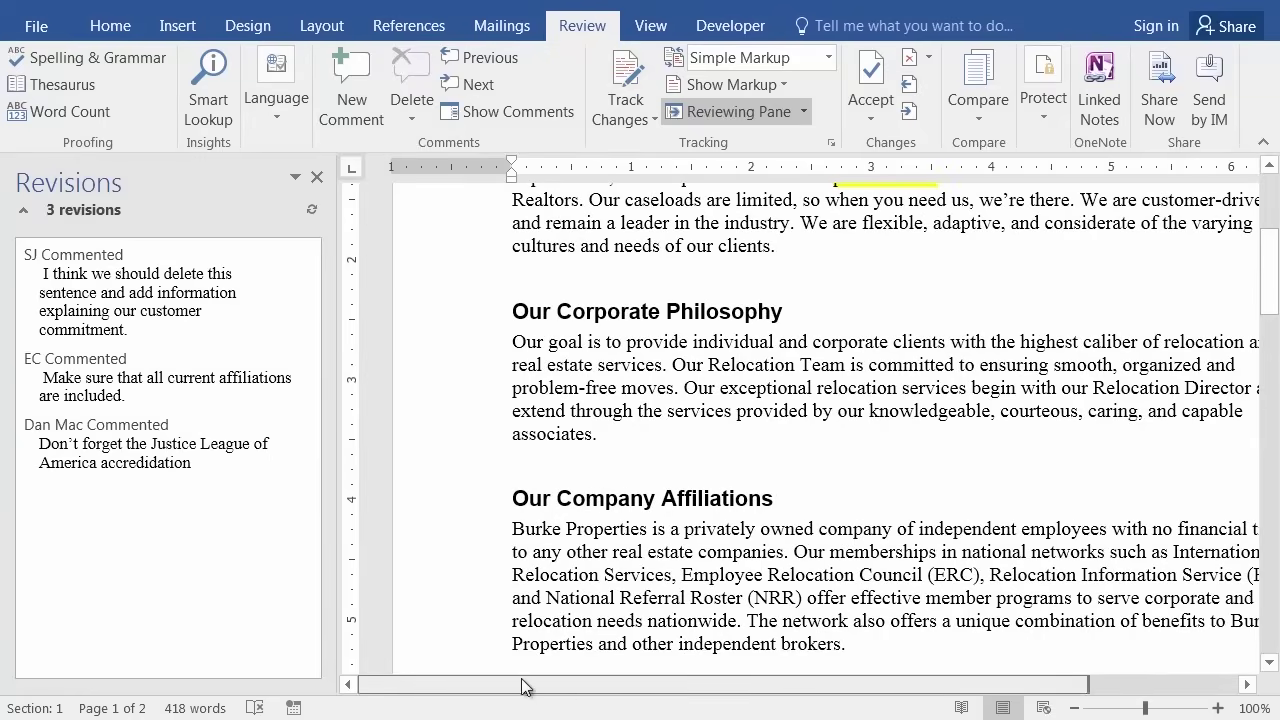
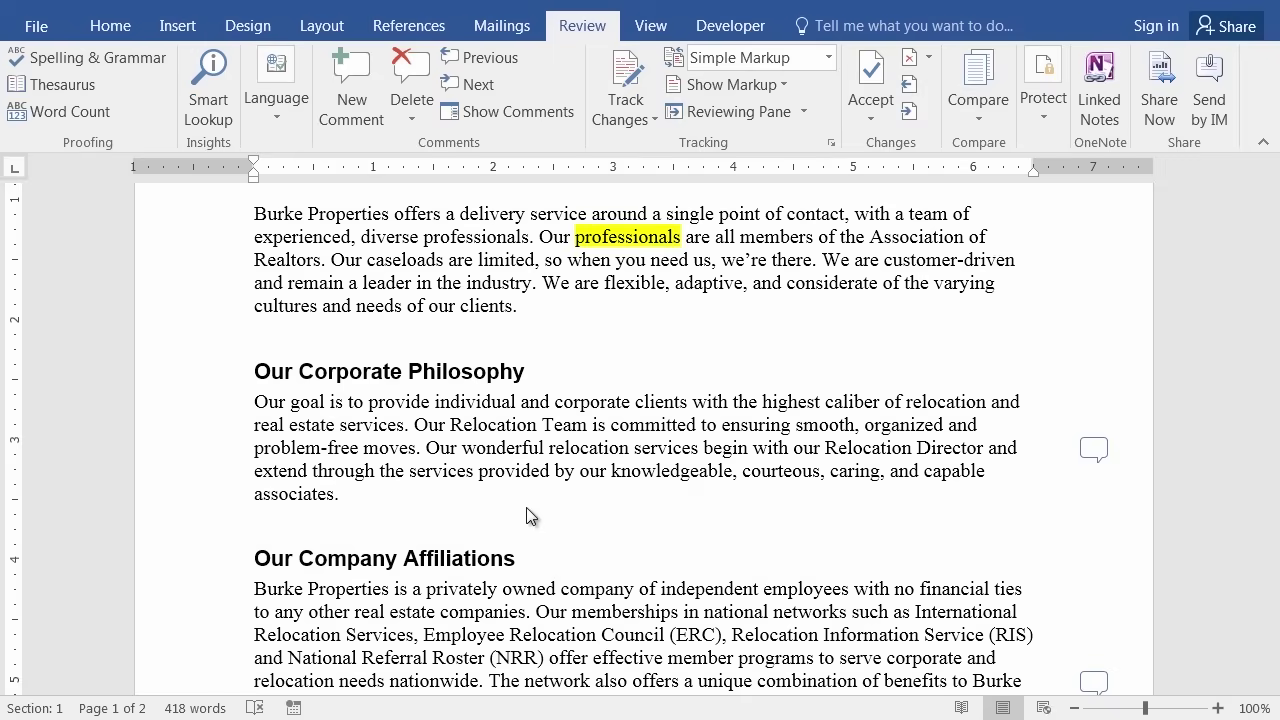
Replace 'company' with 'corporation' without tracking, then undo it to restore 'company'.
scroll(560, 525, down, 4)
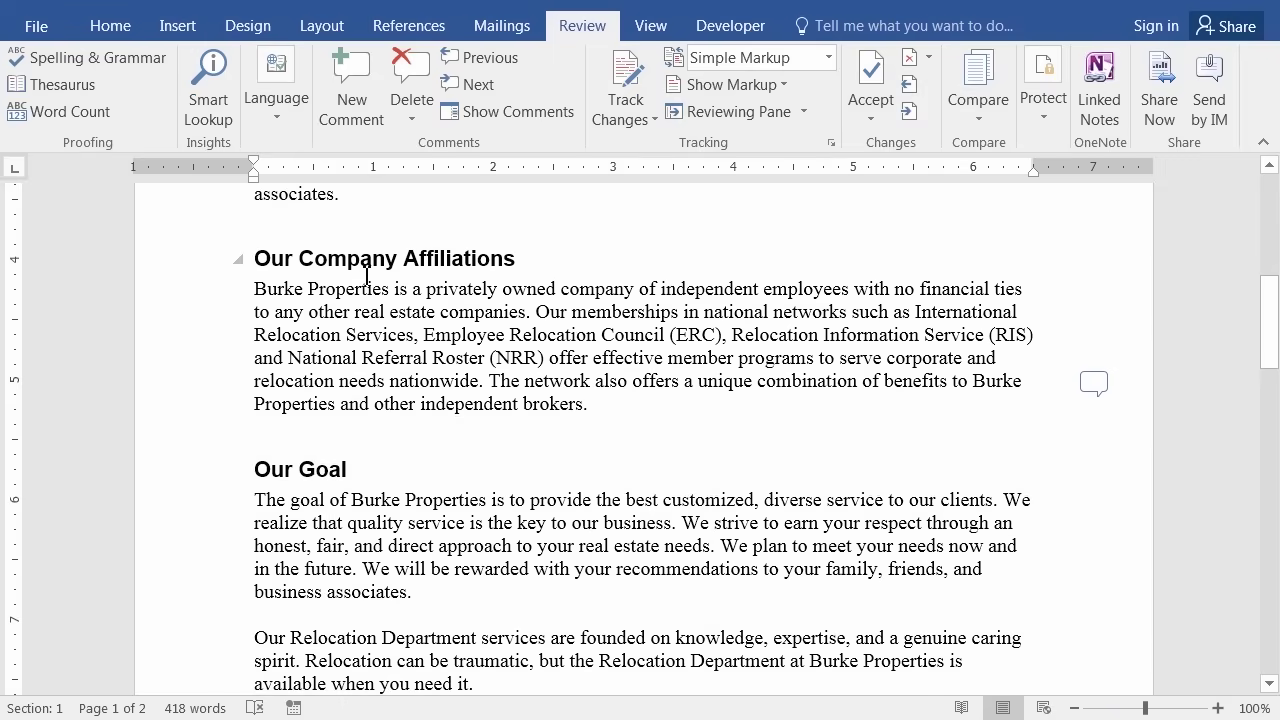
click(562, 297)
drag(566, 297, 635, 293)
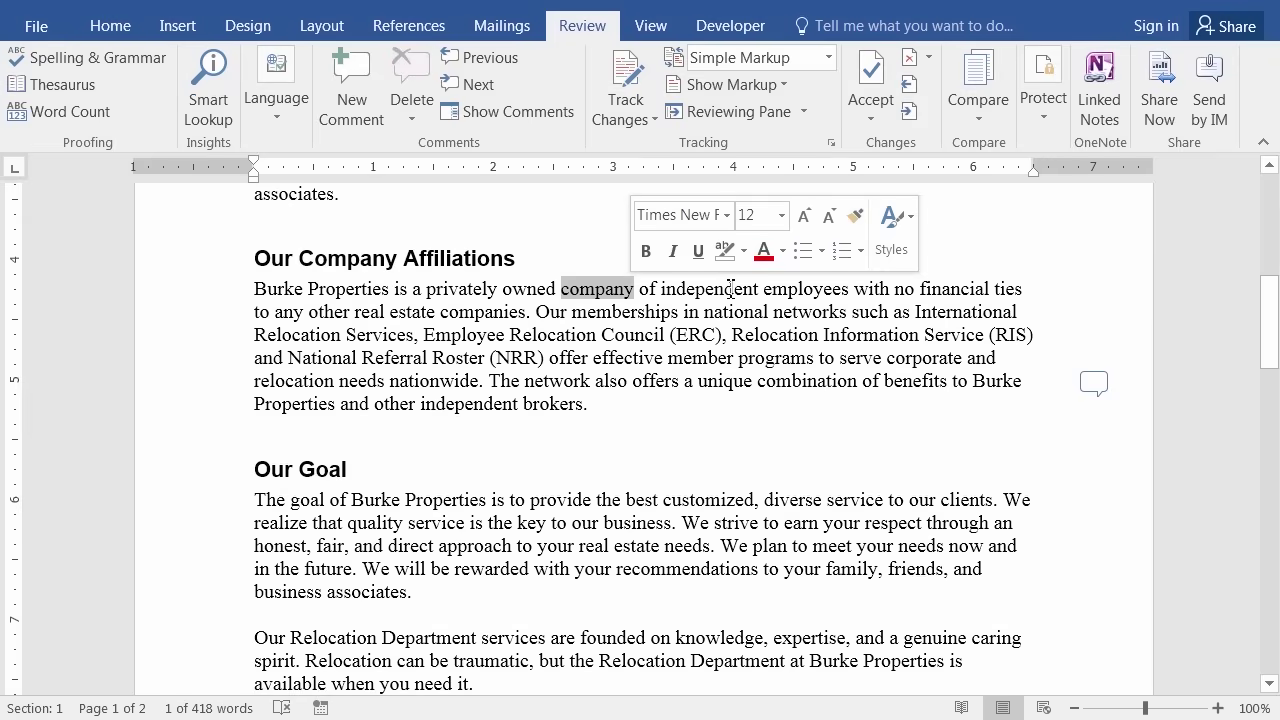
key(Delete)
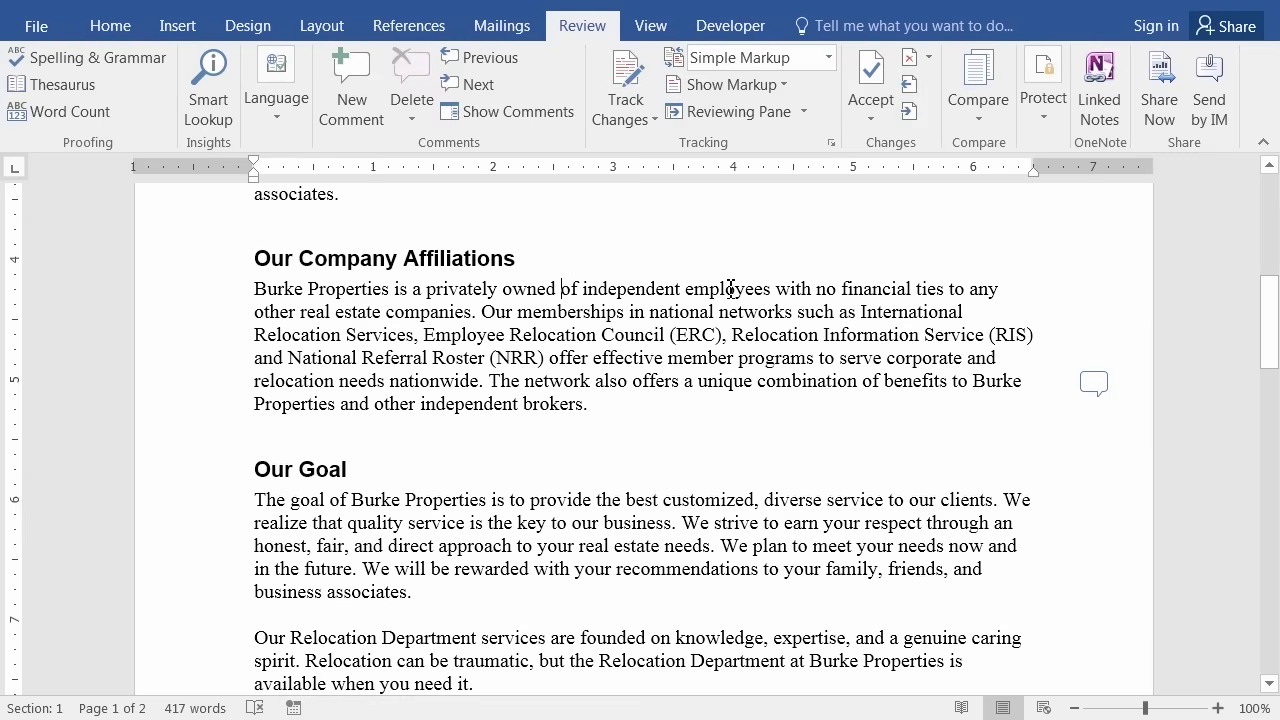
text(corpor)
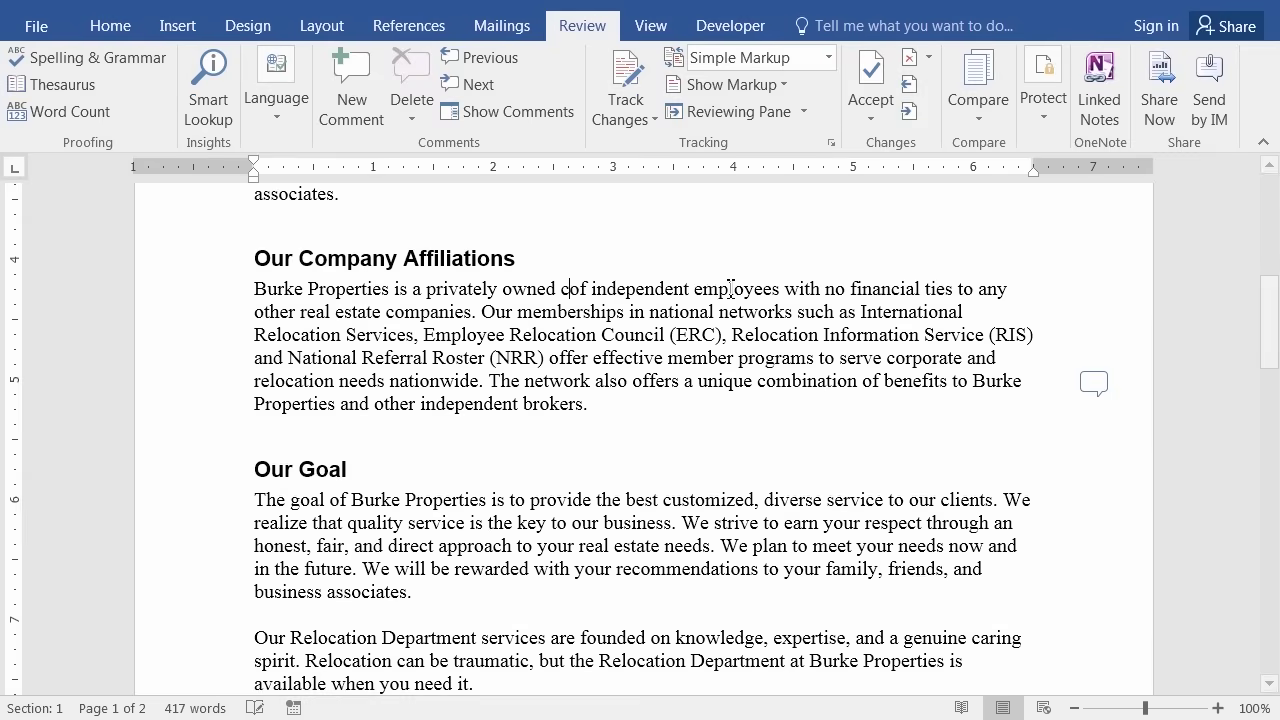
text(ation)
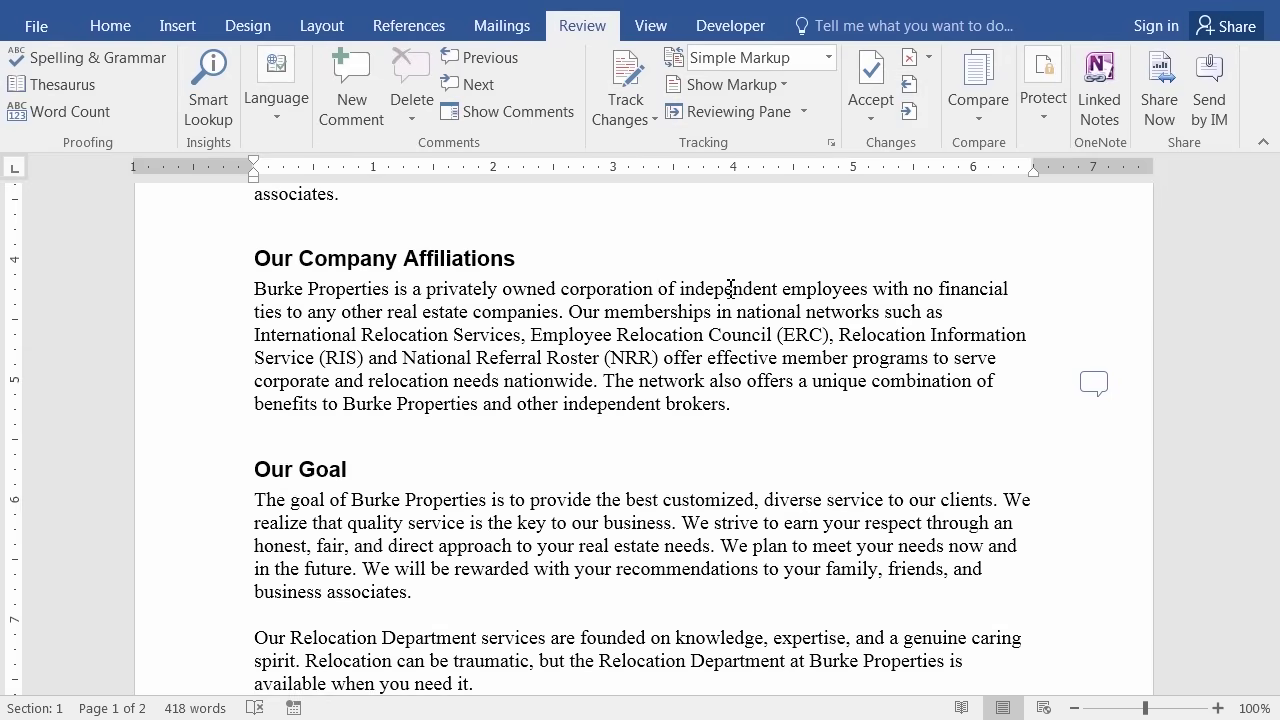
key(ctrl+z)
key(ctrl+z)
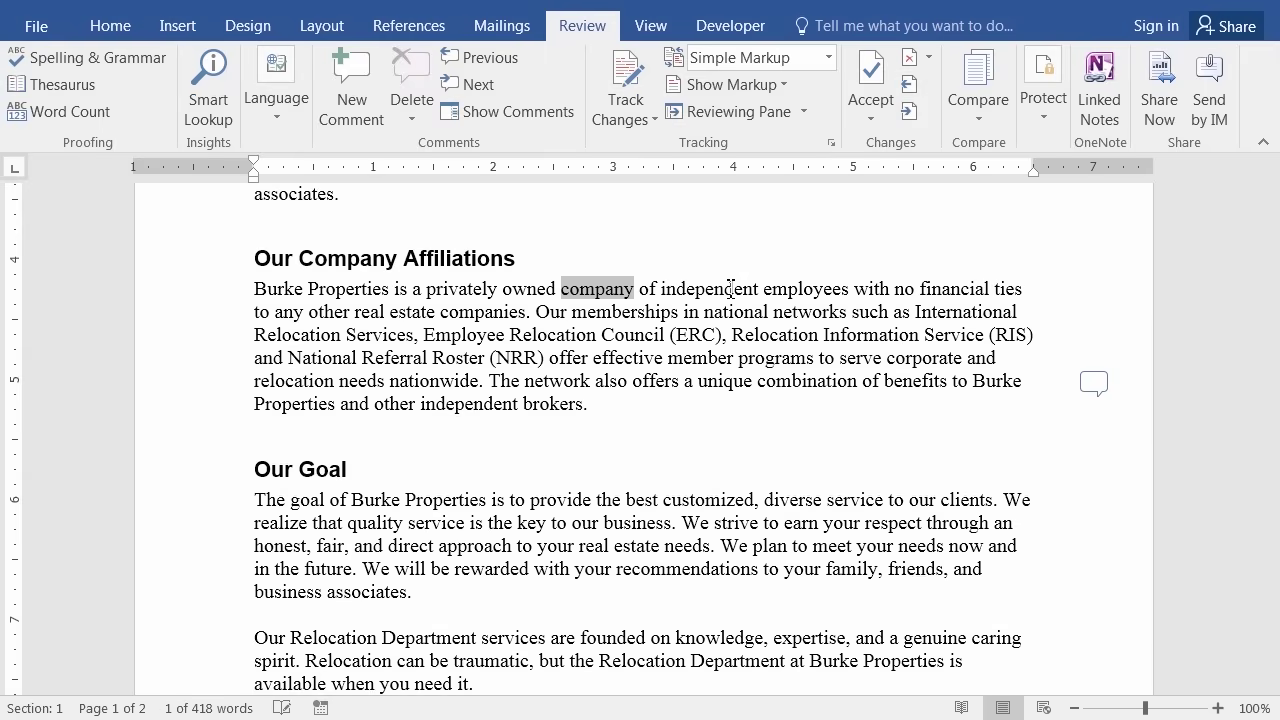
click(634, 335)
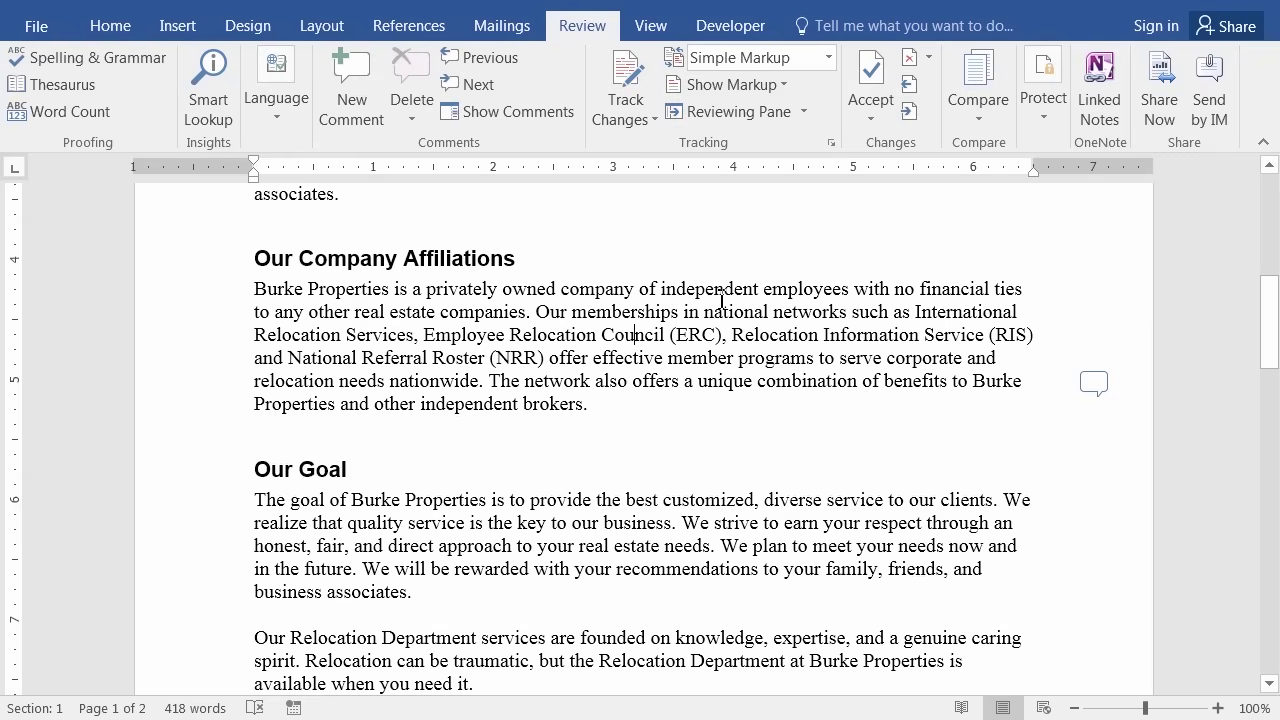
With Track Changes on, replace 'company' with 'corporation' and show All Markup.
click(618, 88)
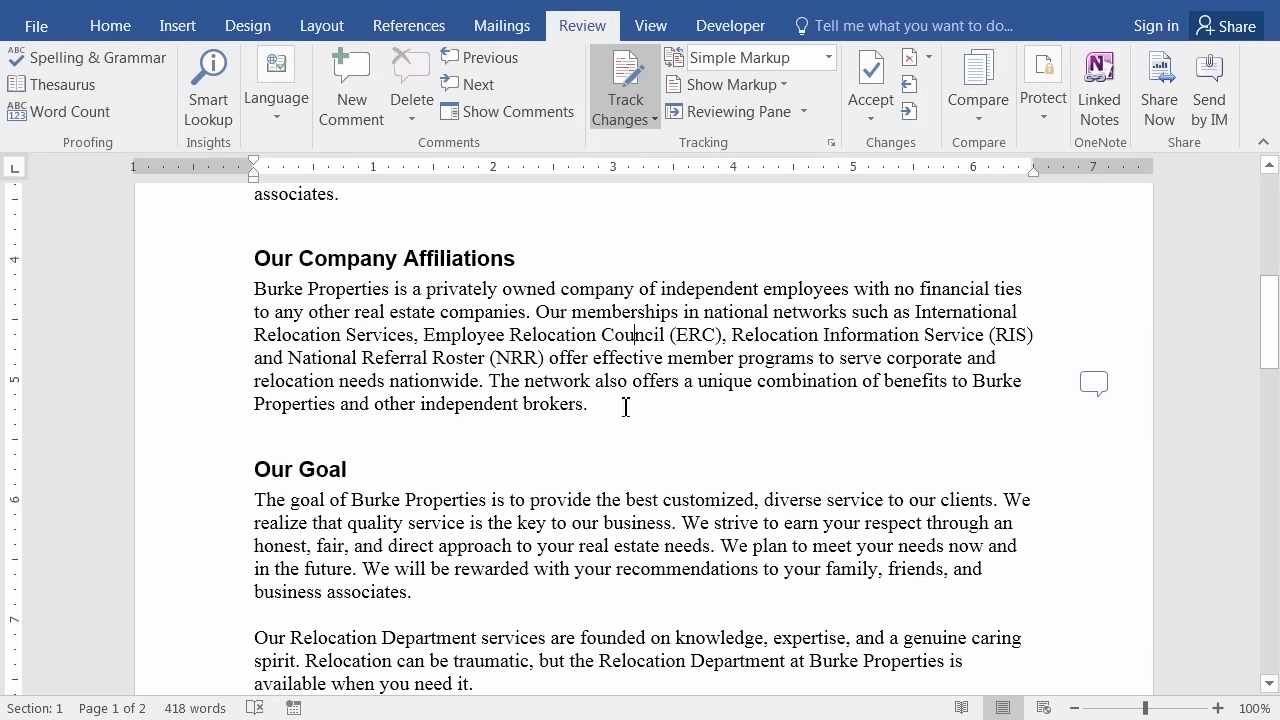
click(557, 289)
drag(565, 289, 633, 295)
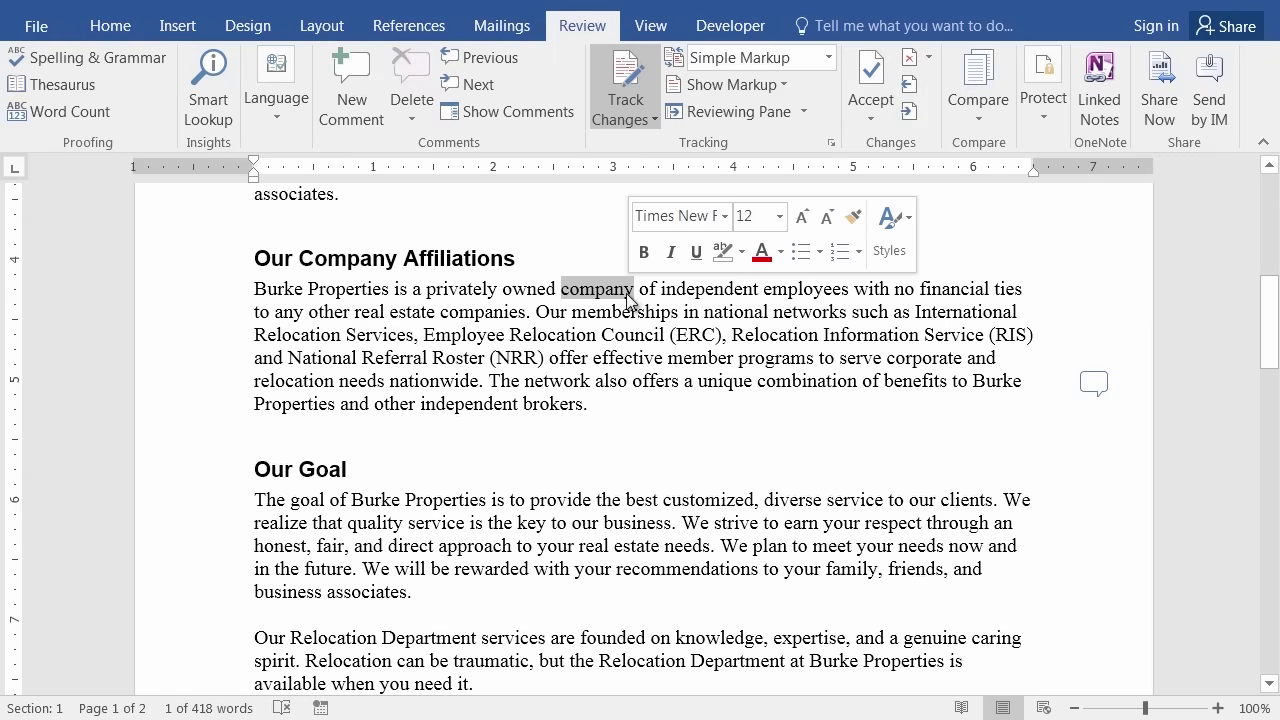
key(Delete)
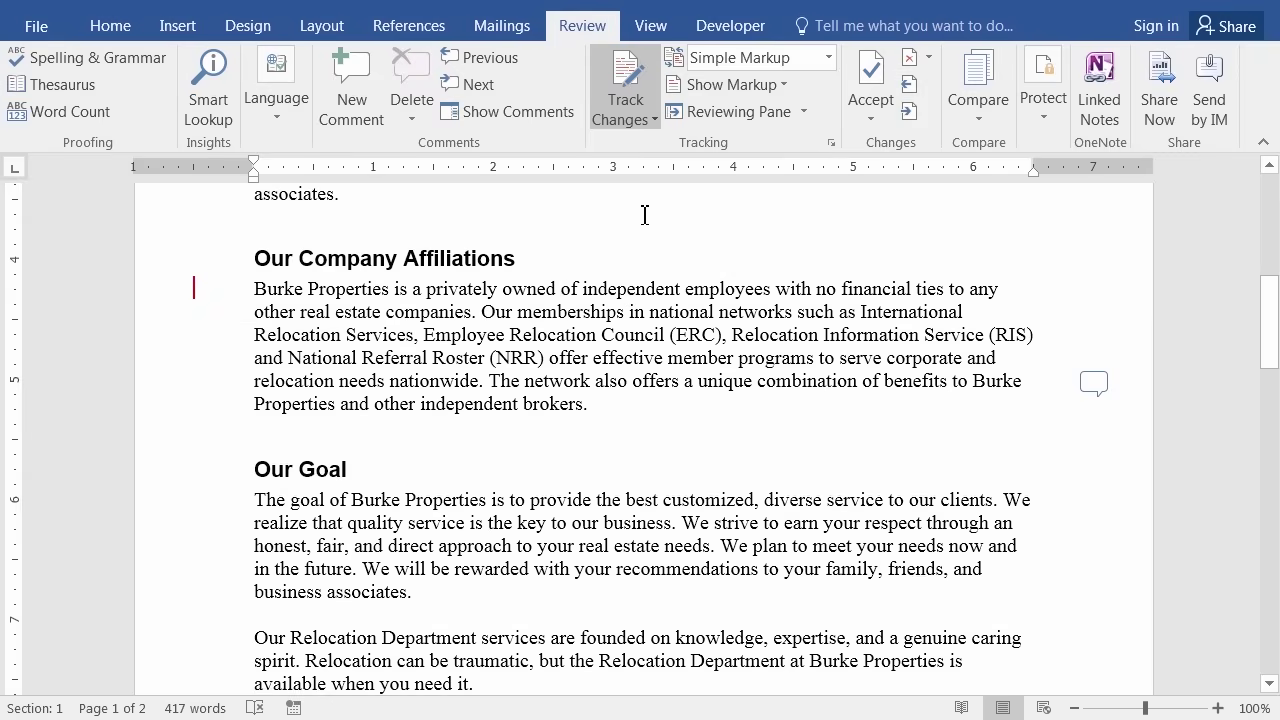
text(corporat)
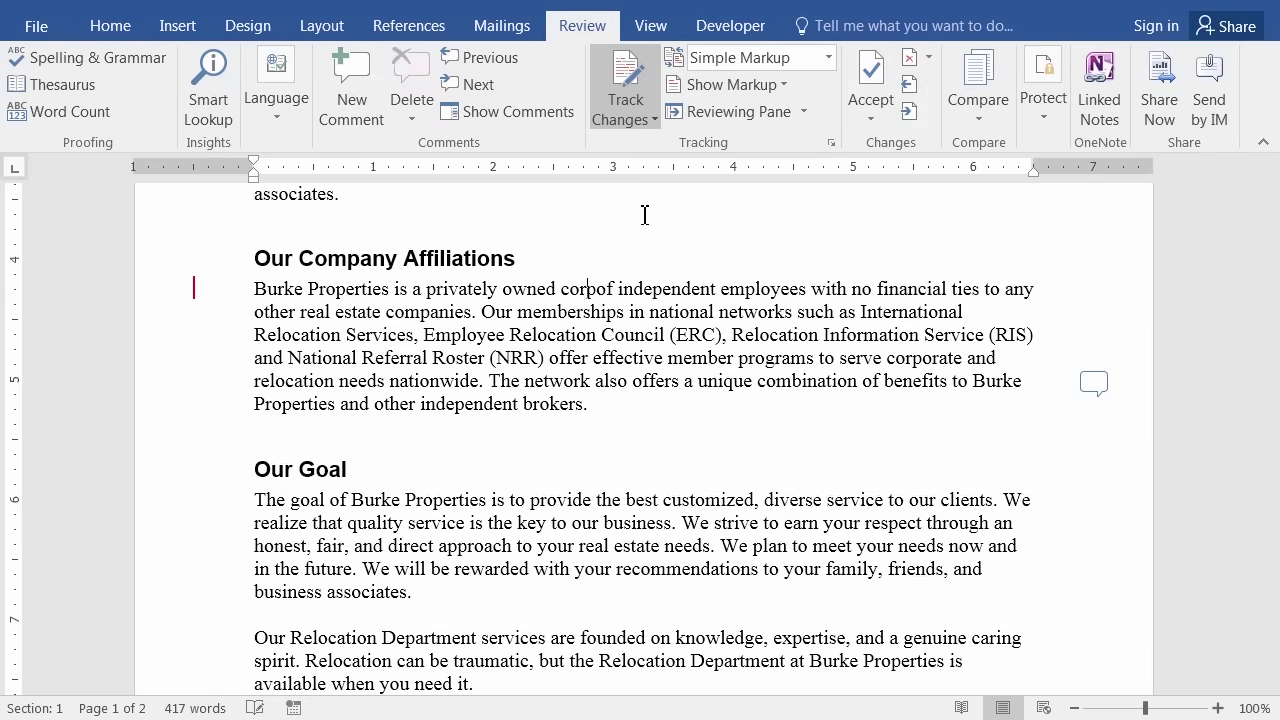
text(ion o)
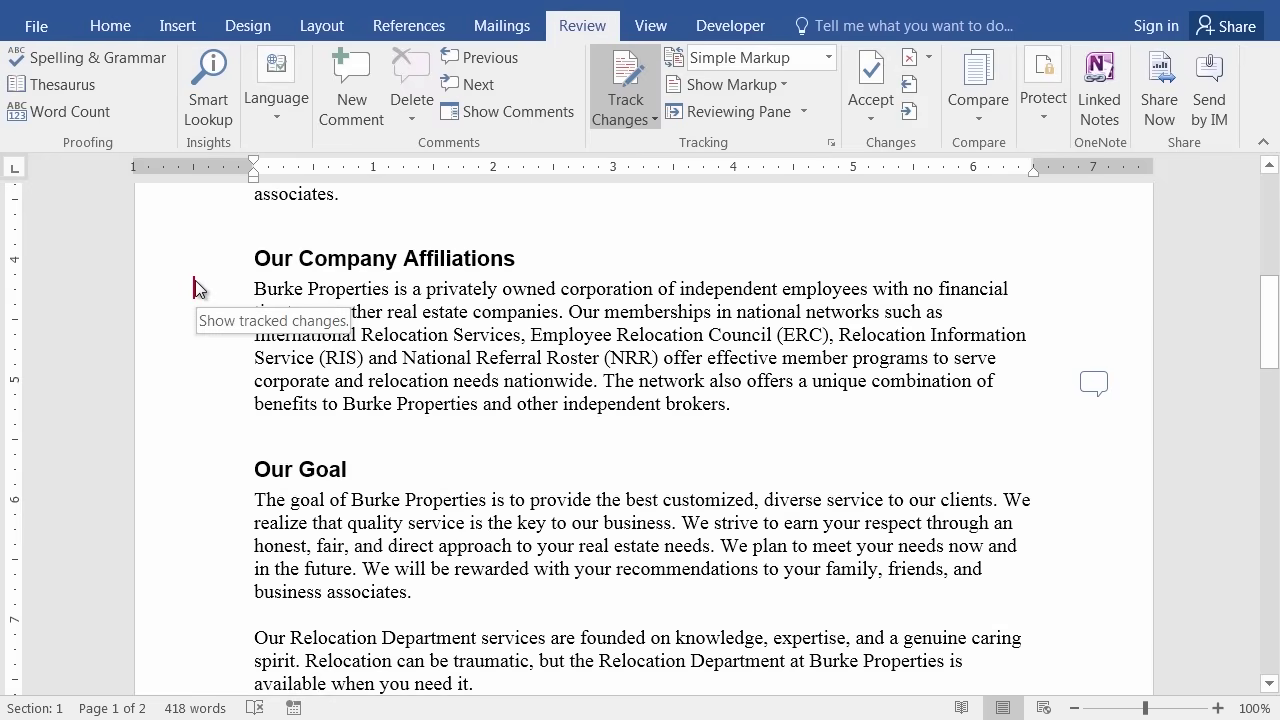
click(195, 288)
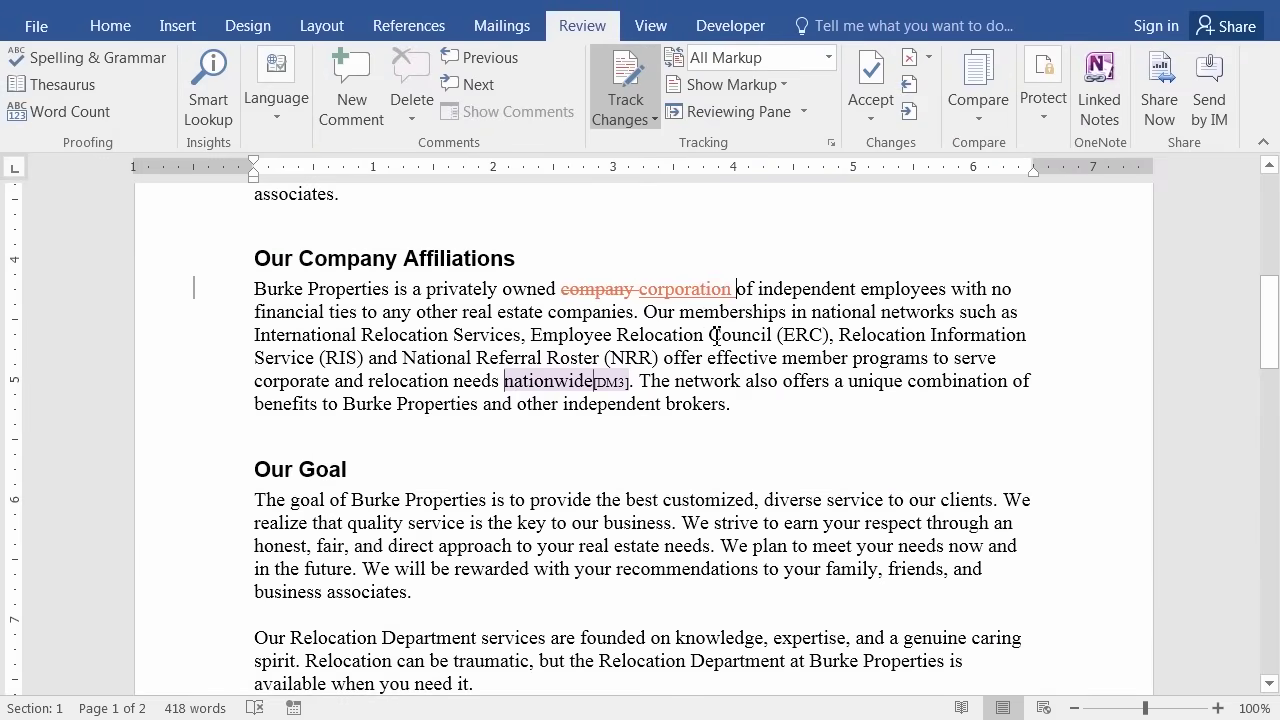
Turn Track Changes off and limit editing to No changes (Read only), without enforcing protection.
mouse_move(677, 296)
click(626, 88)
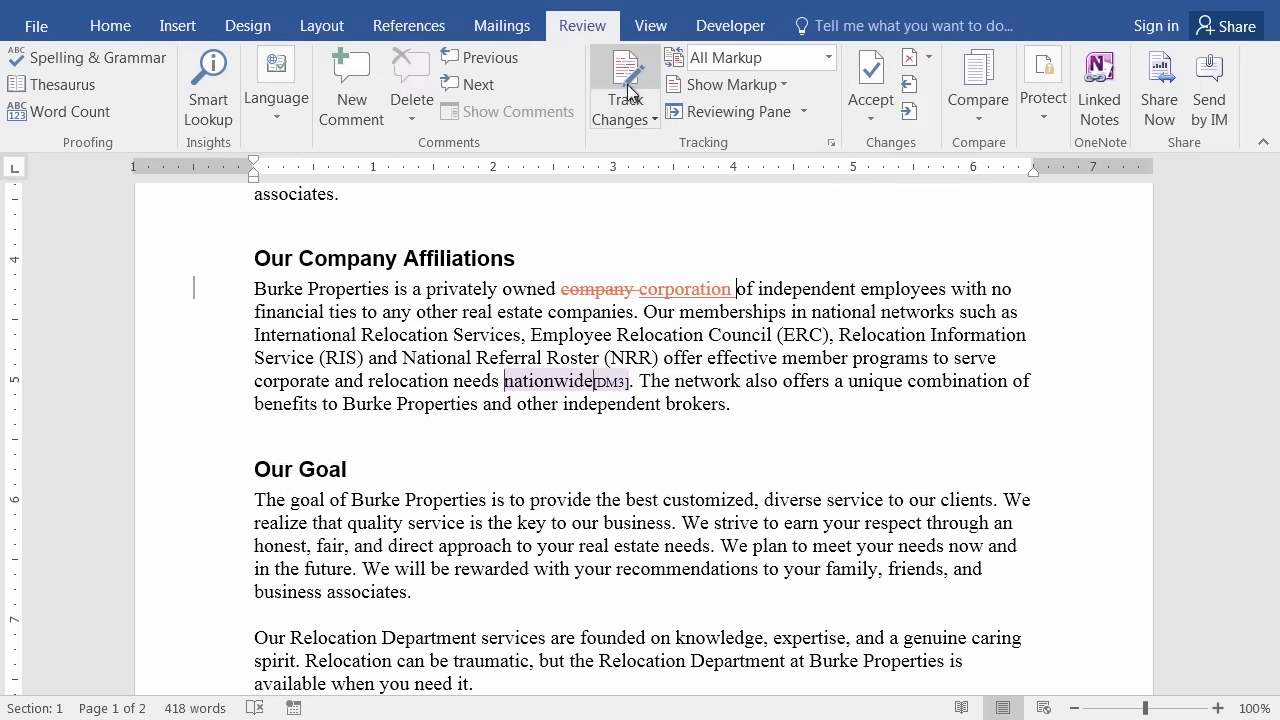
click(1045, 112)
click(1126, 232)
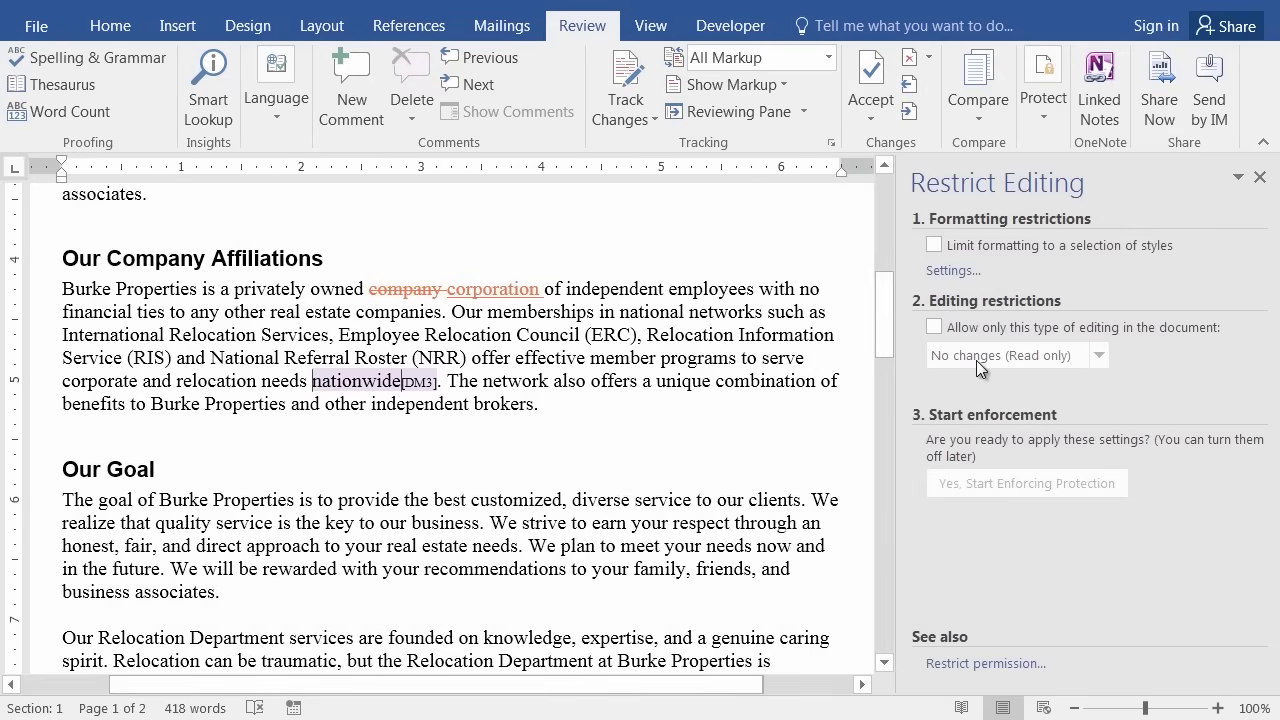
click(932, 329)
click(1098, 355)
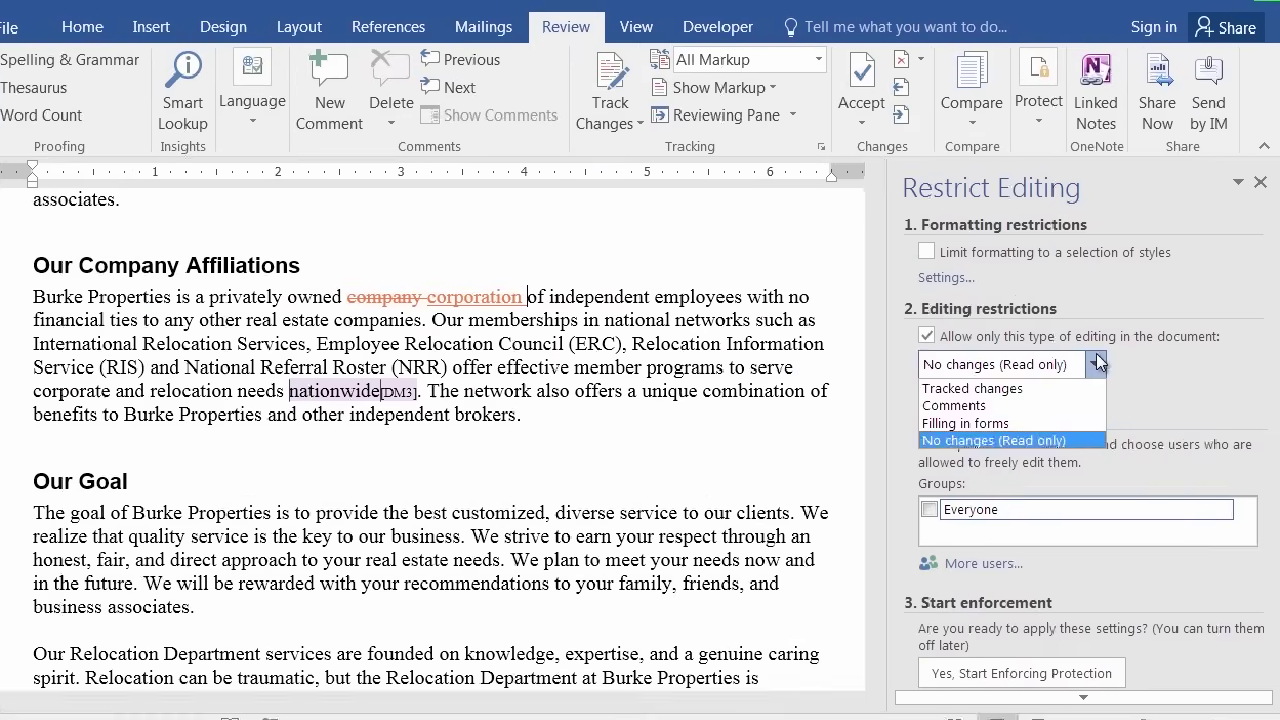
click(920, 380)
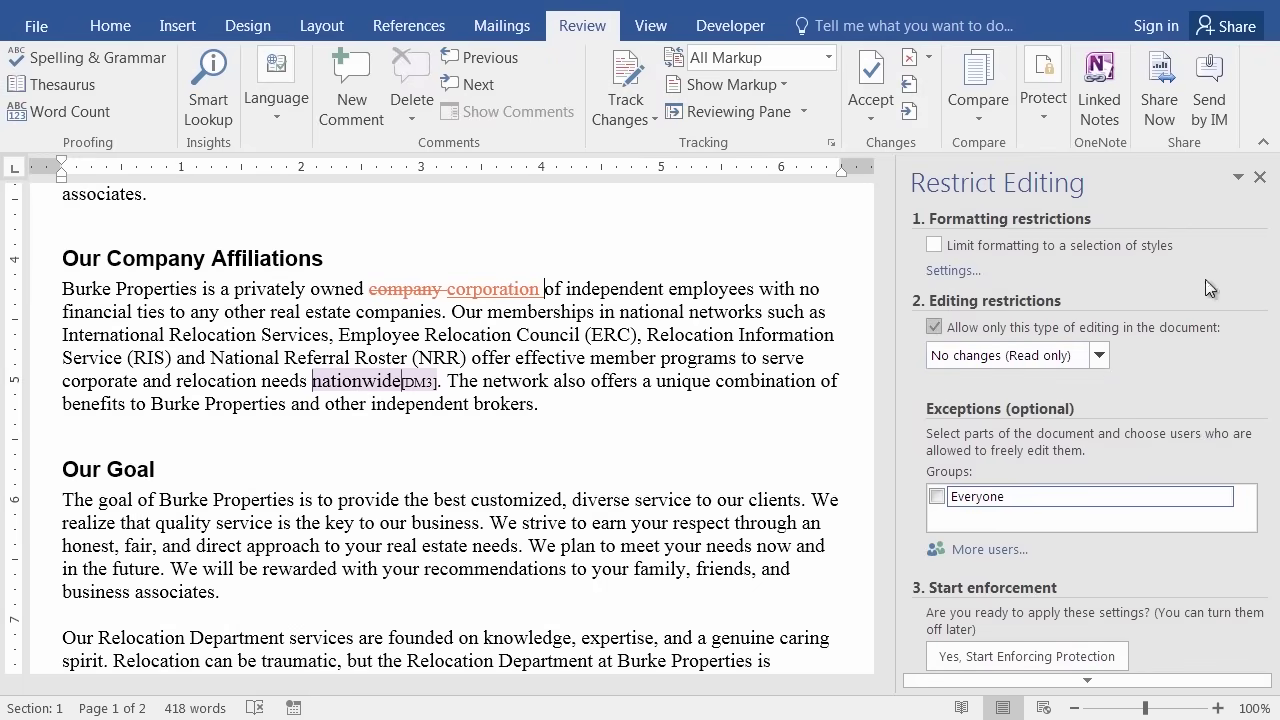
click(1260, 180)
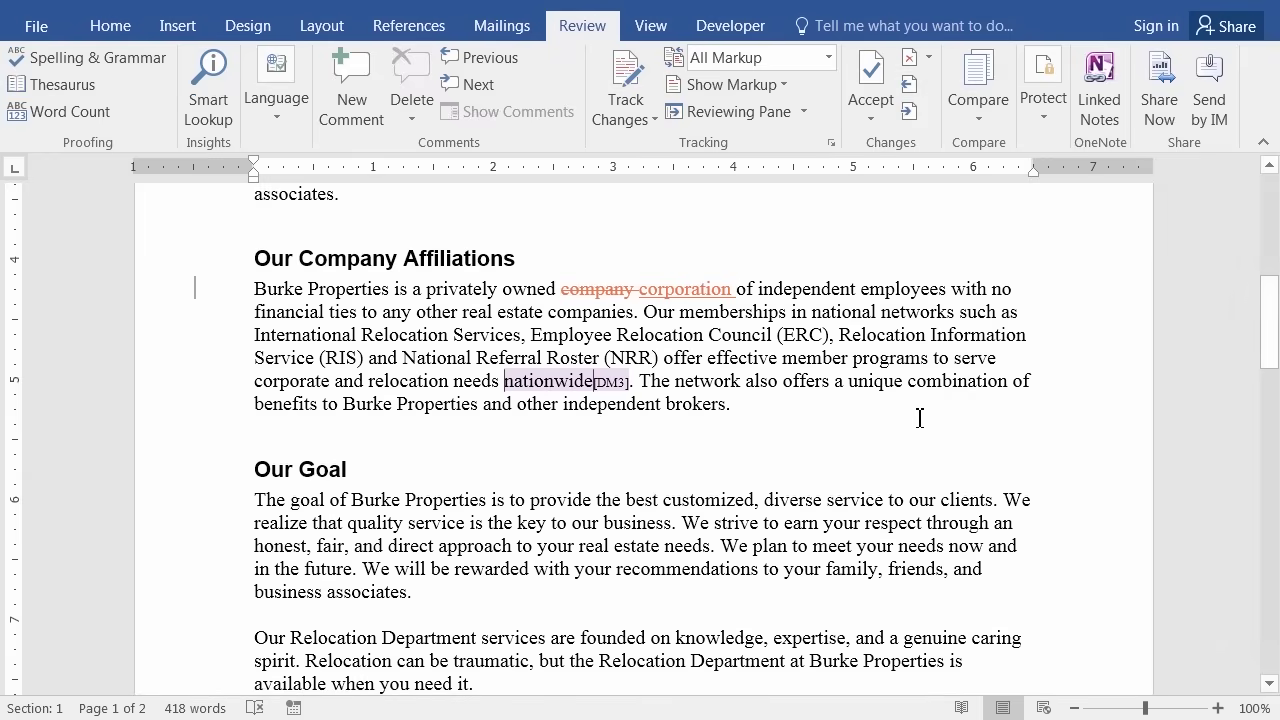
Switch to Simple Markup, turn Track Changes back on, then return to All Markup.
click(826, 62)
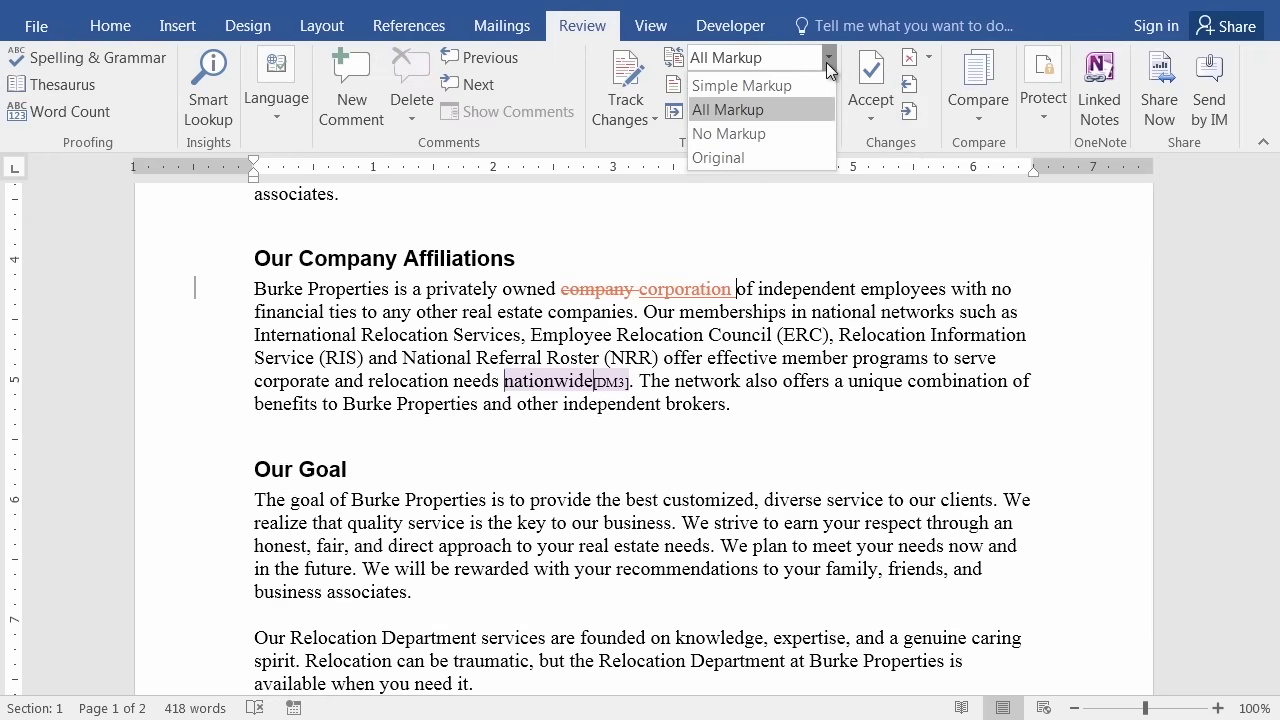
click(740, 86)
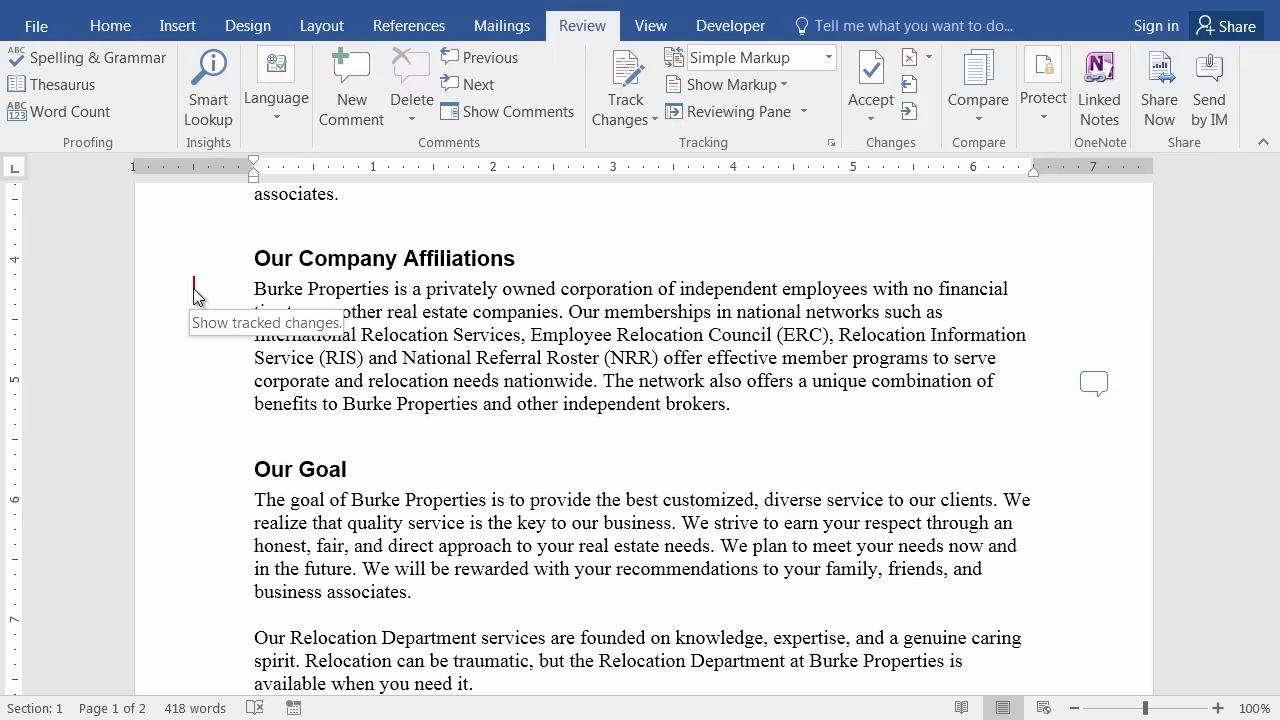
click(626, 83)
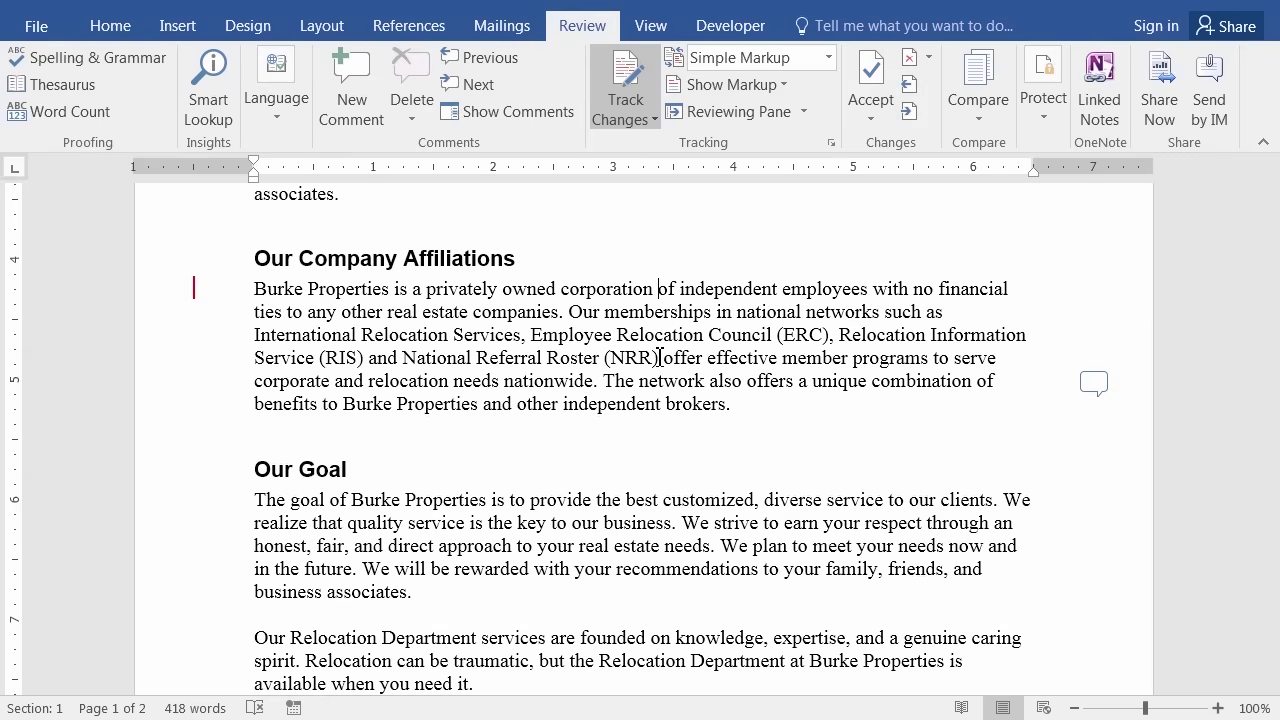
click(194, 290)
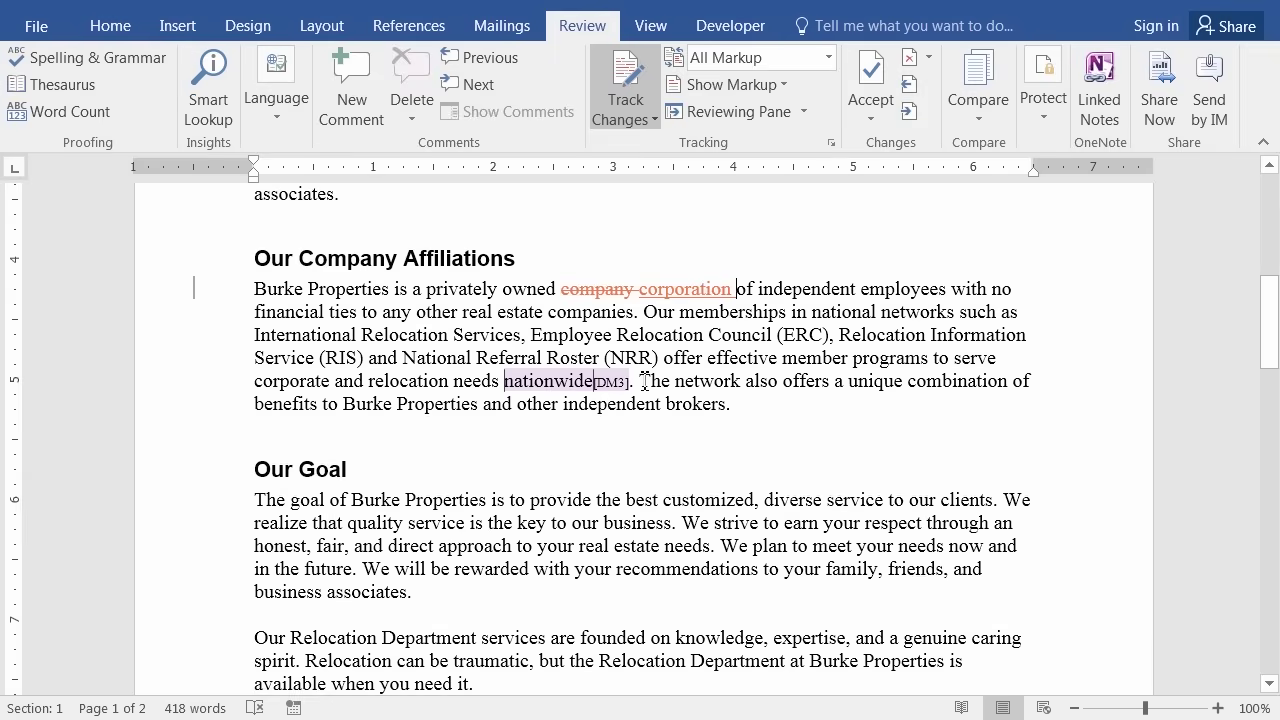
Replace 'The network' with 'This association' as a tracked change in the affiliations paragraph.
drag(645, 381, 746, 381)
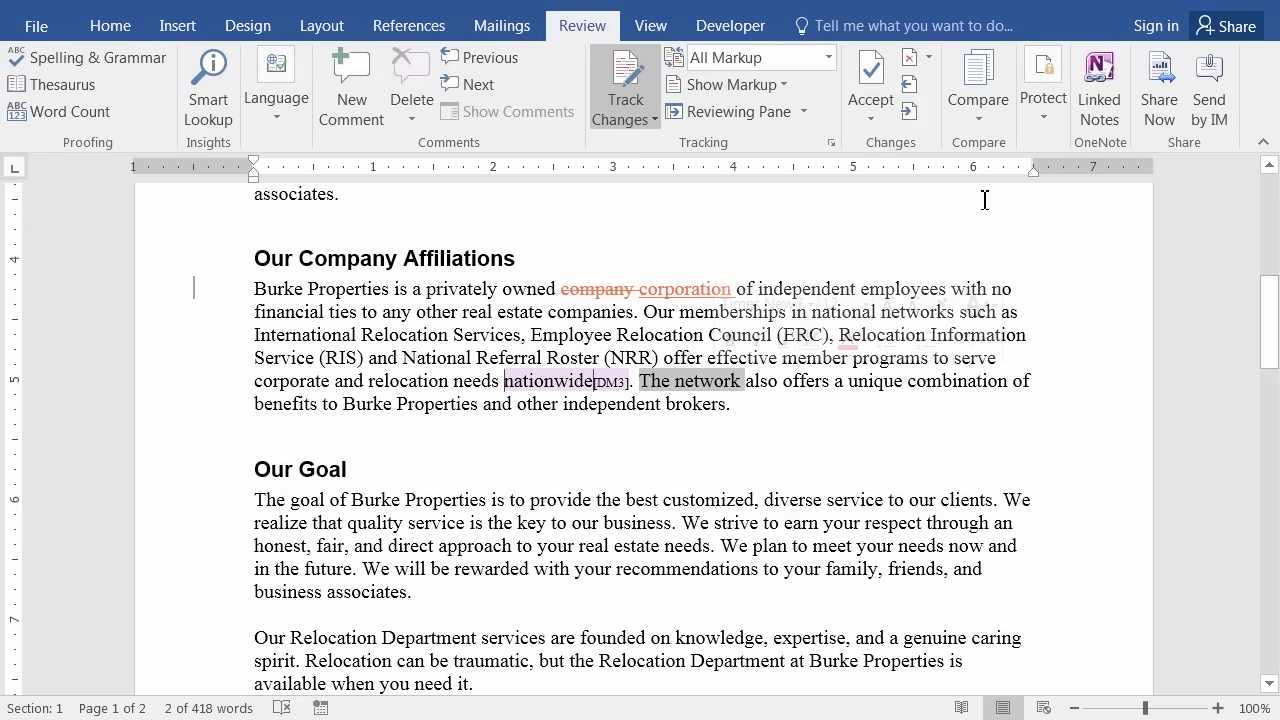
text(This )
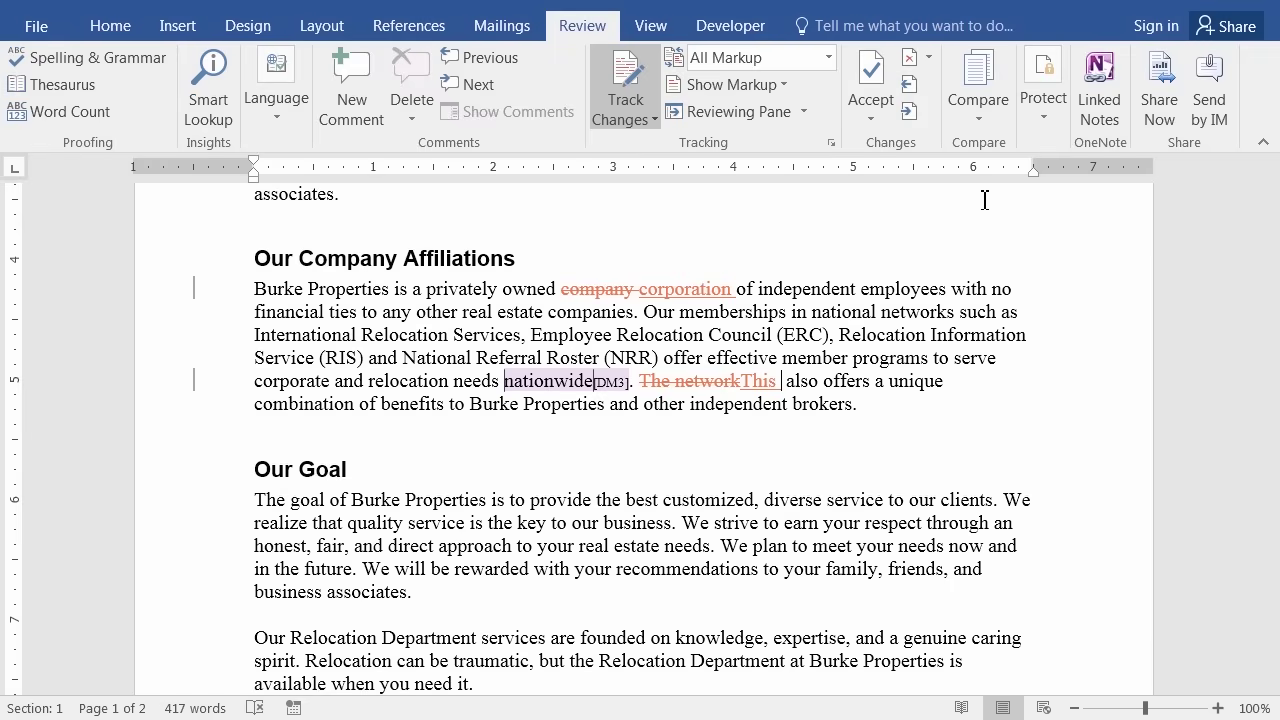
text(association)
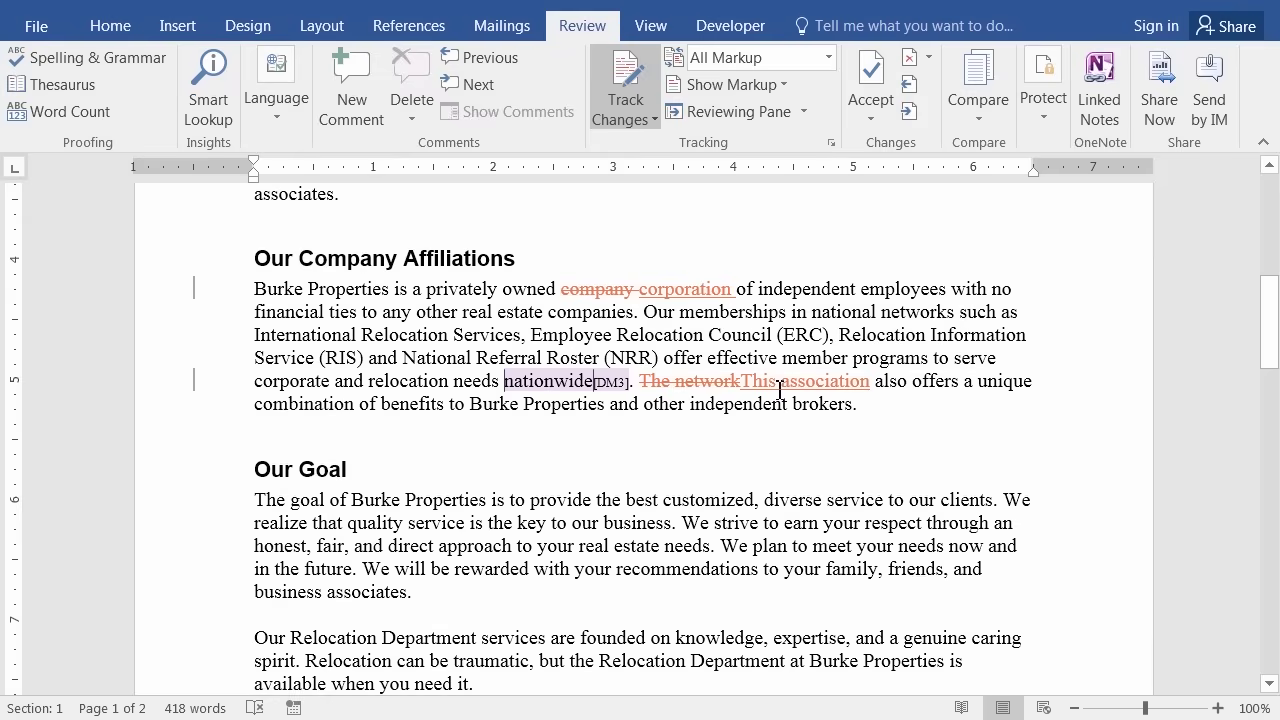
mouse_move(849, 381)
mouse_move(698, 381)
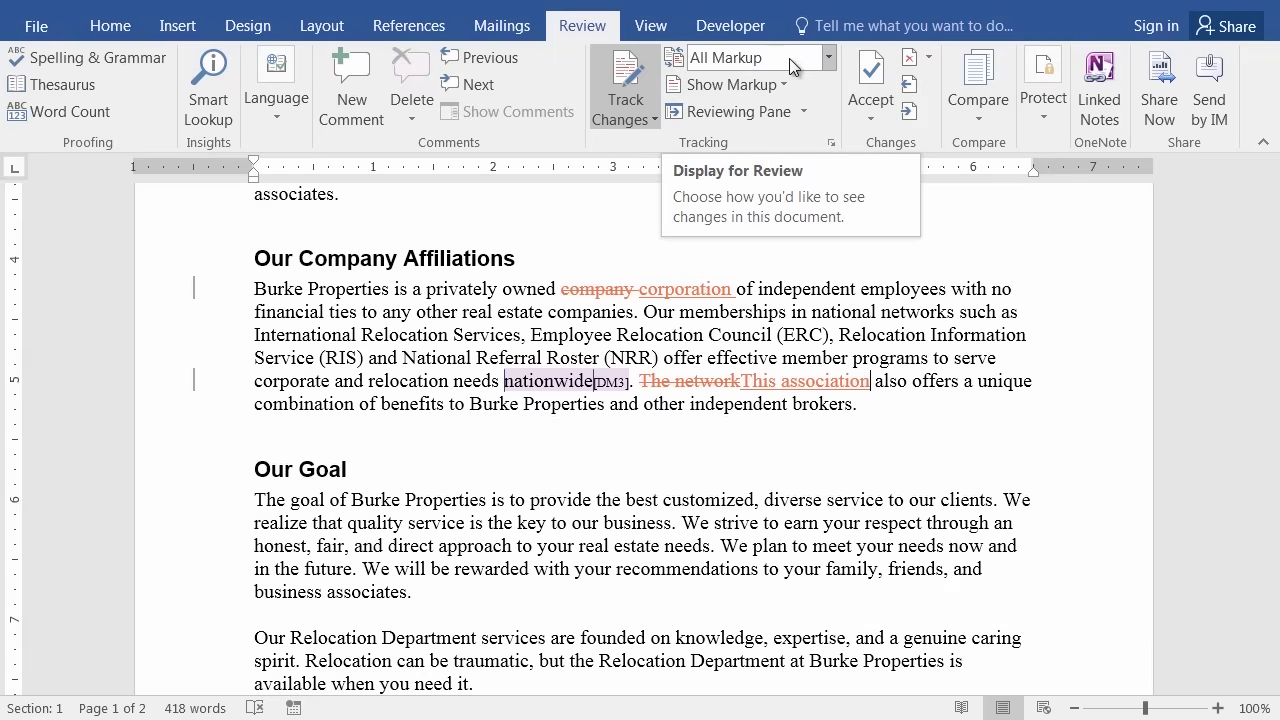
Compare the affiliations paragraph in Simple Markup and All Markup, ending in Simple Markup.
click(829, 58)
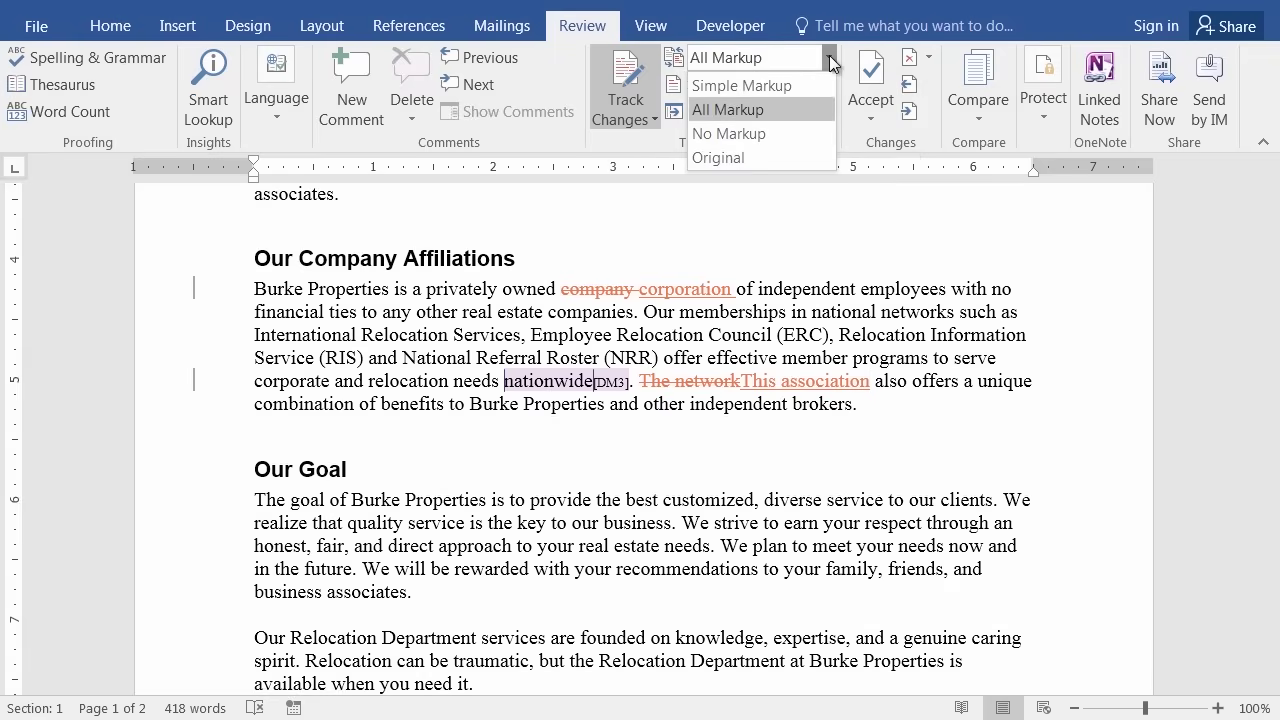
click(778, 88)
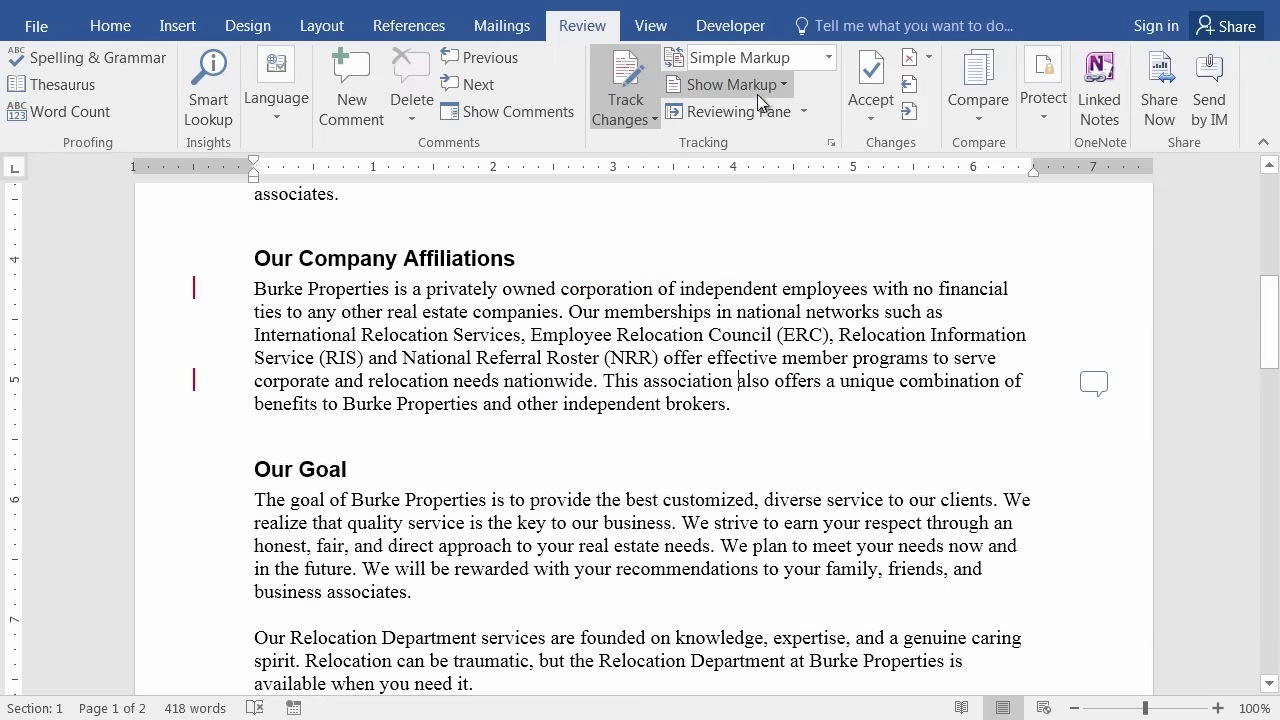
click(729, 380)
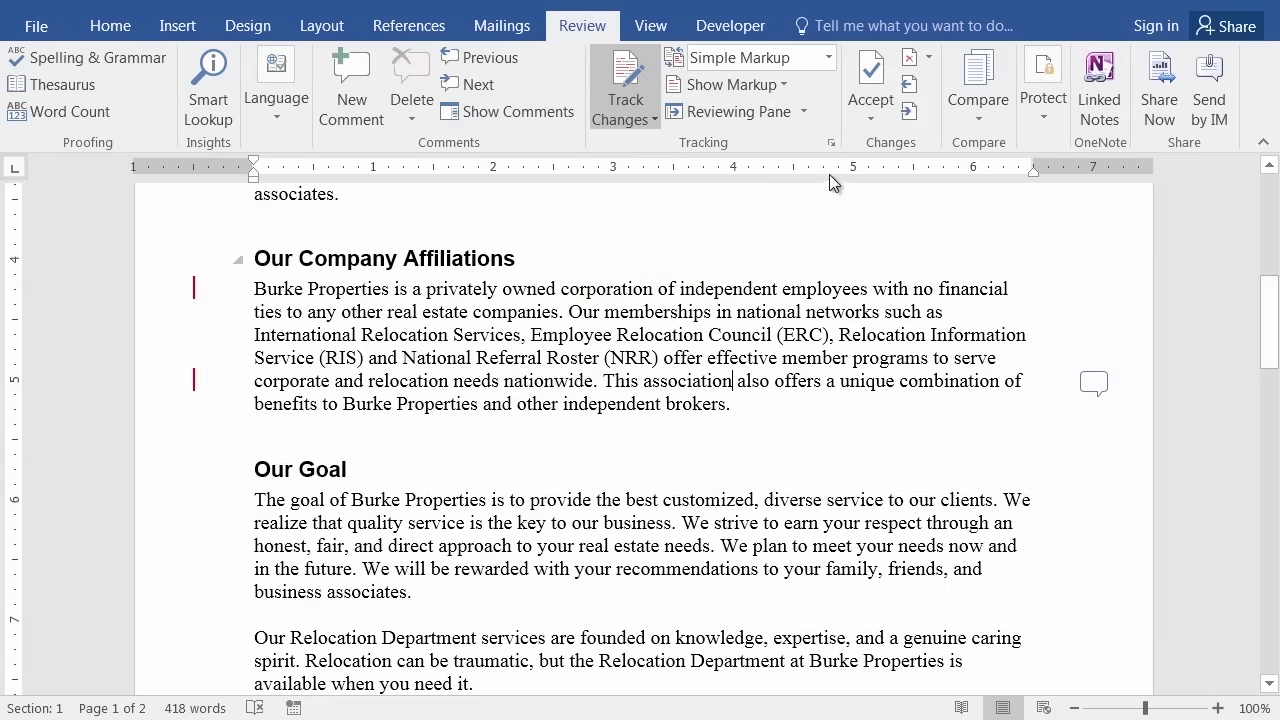
click(829, 60)
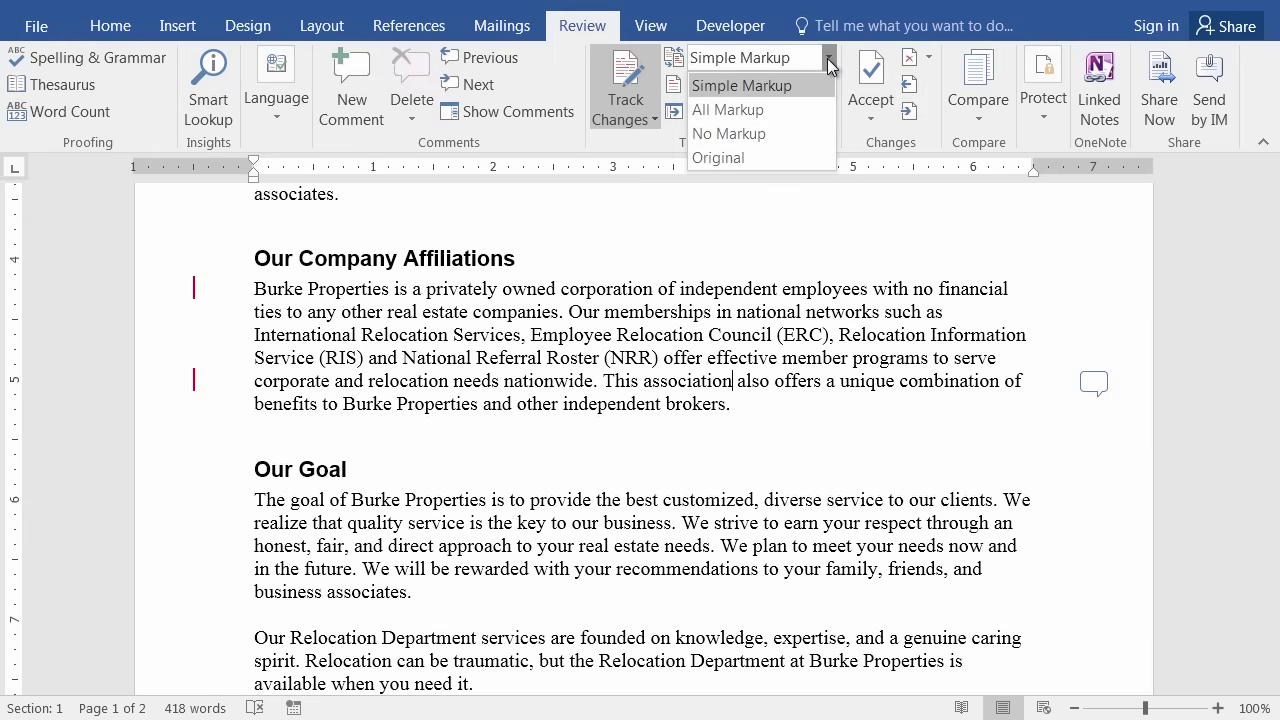
click(768, 109)
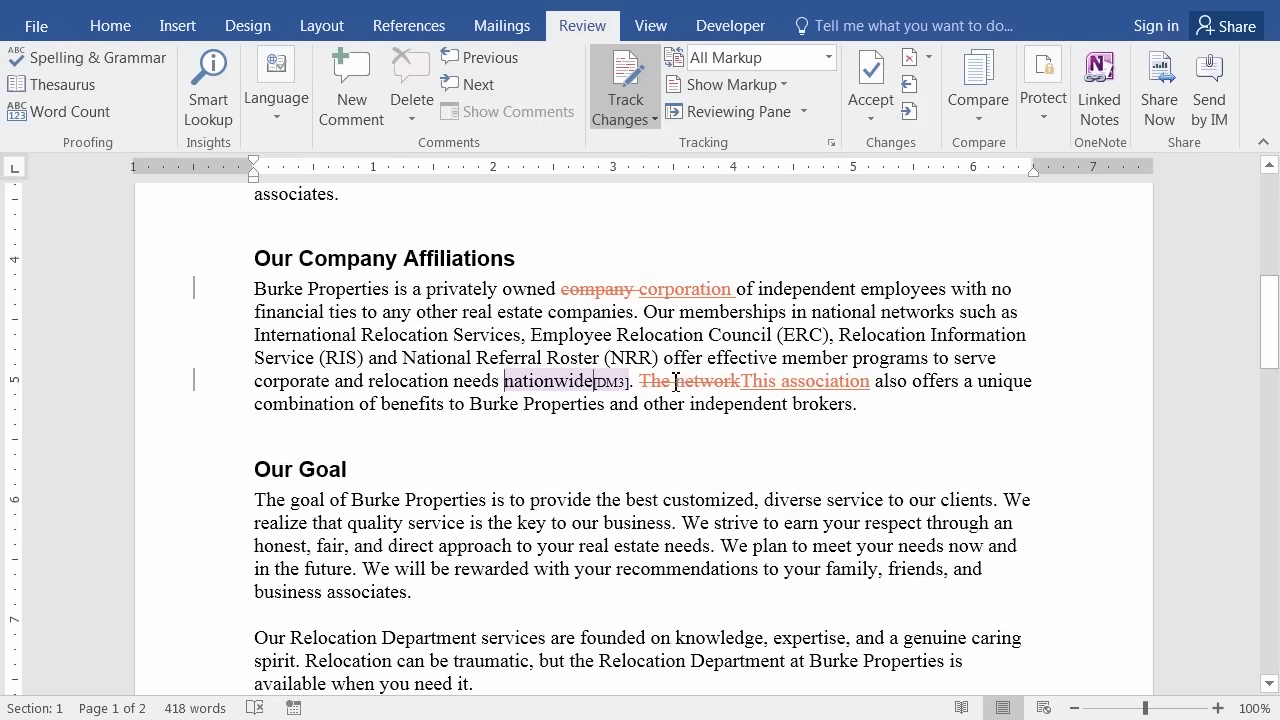
mouse_move(854, 382)
mouse_move(534, 380)
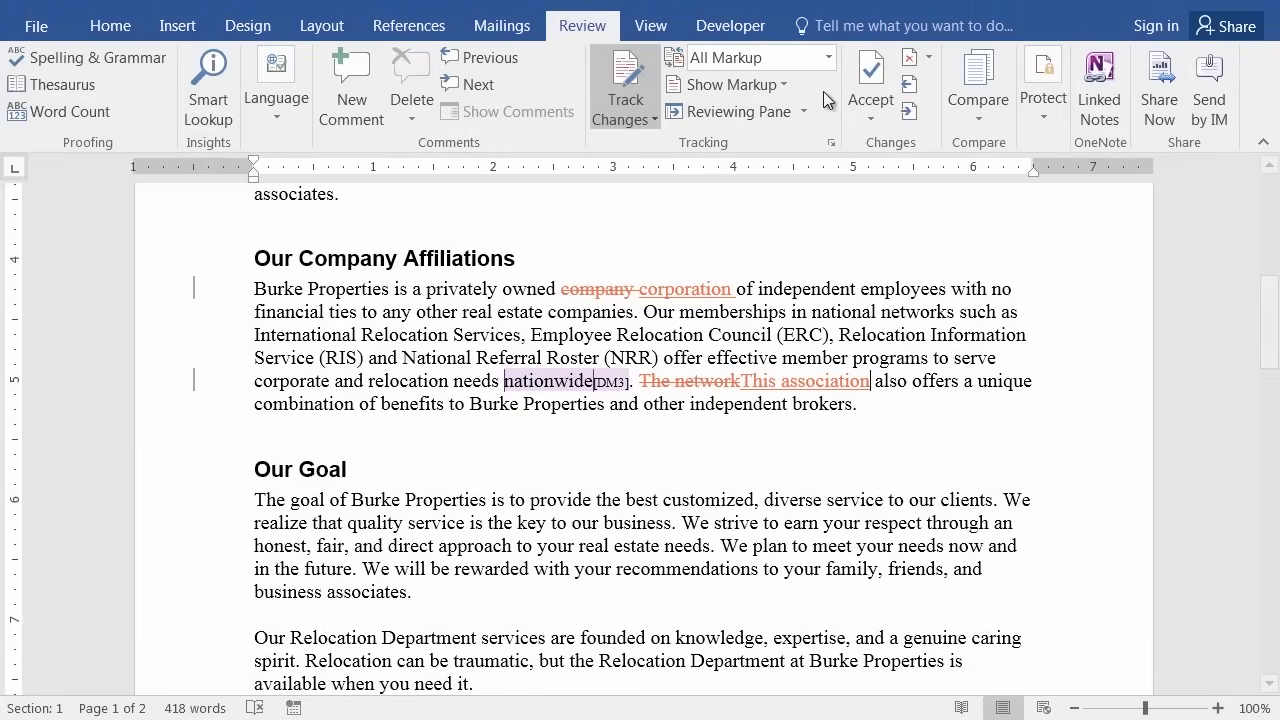
click(826, 58)
click(769, 86)
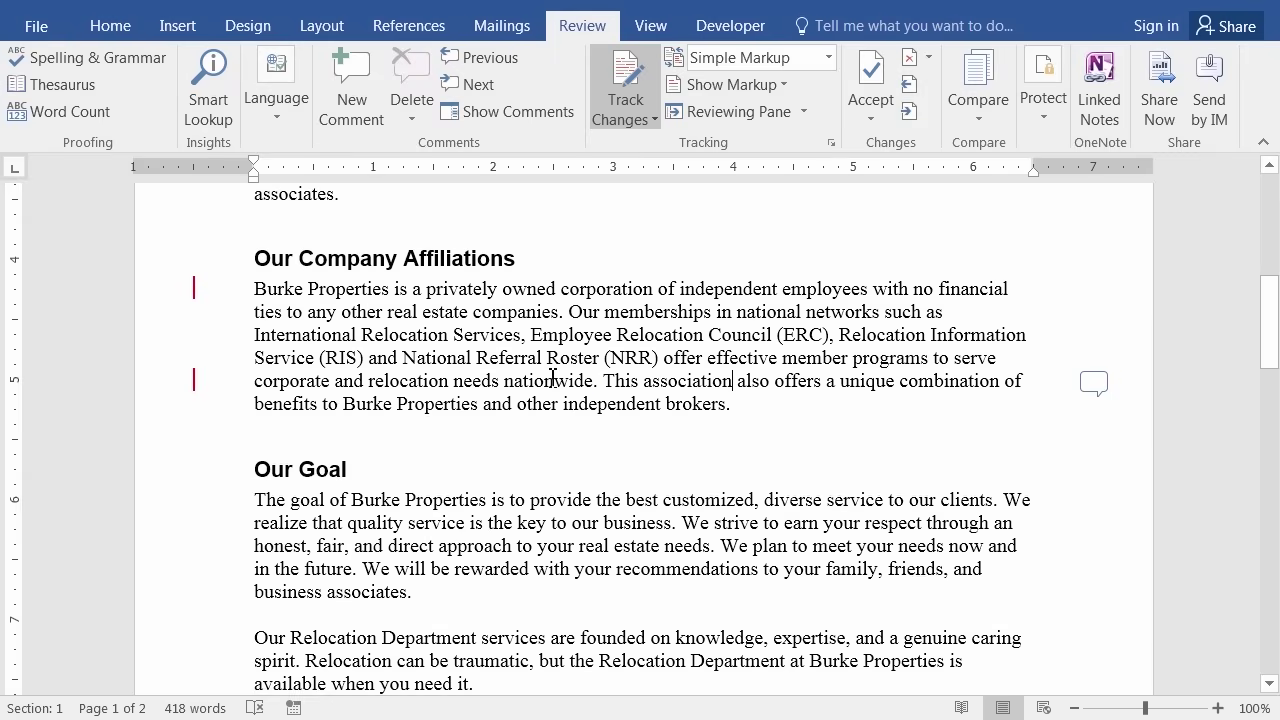
mouse_move(554, 377)
Read the comment thread on 'nationwide', then switch the display back to All Markup.
click(1094, 381)
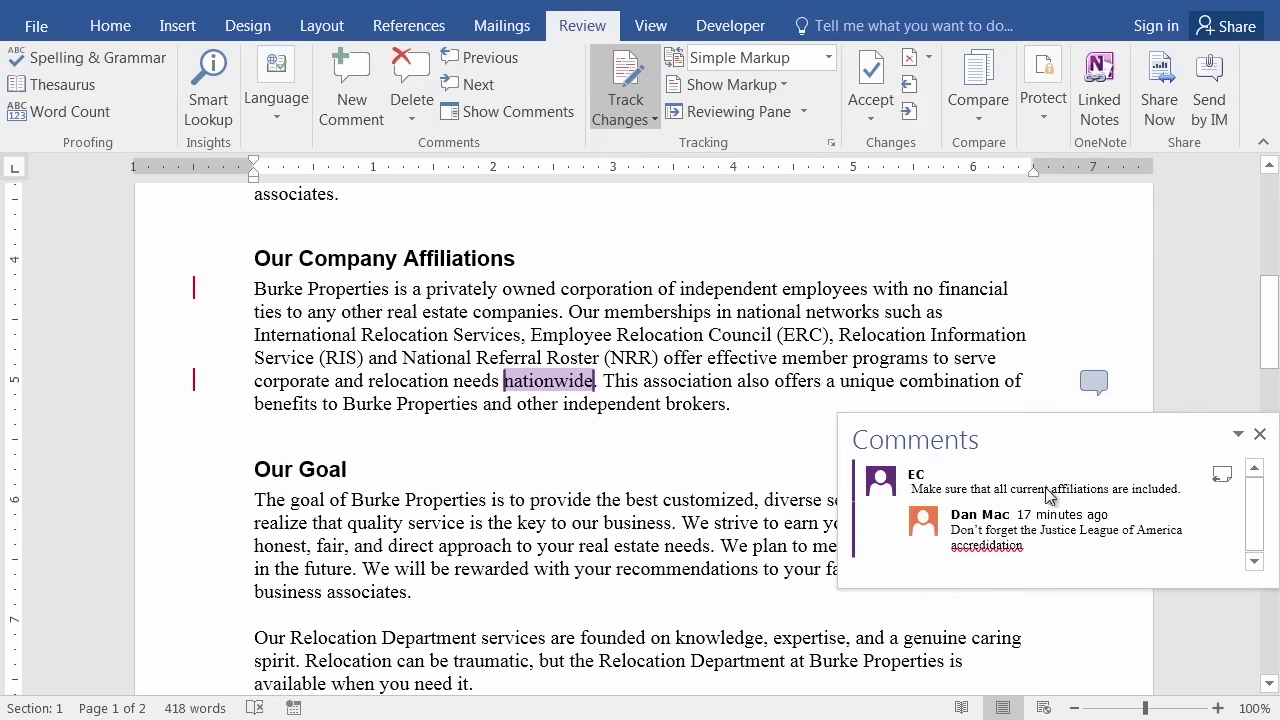
click(1021, 322)
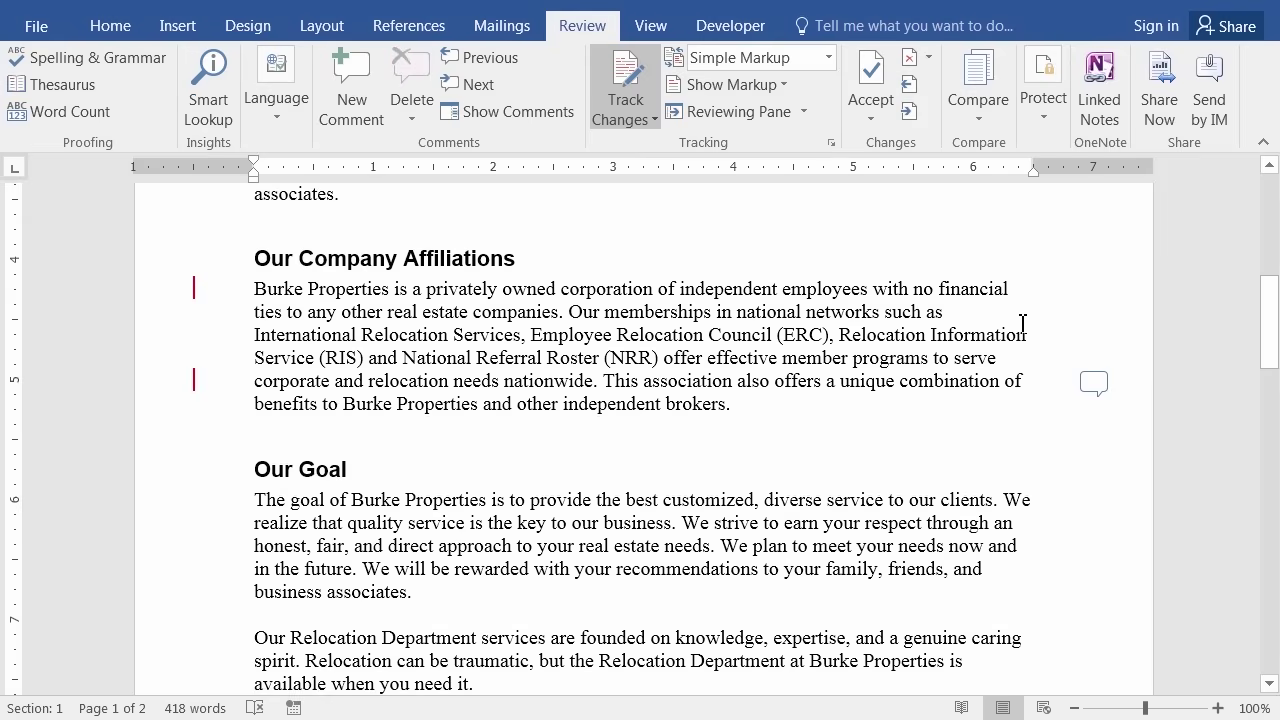
click(827, 60)
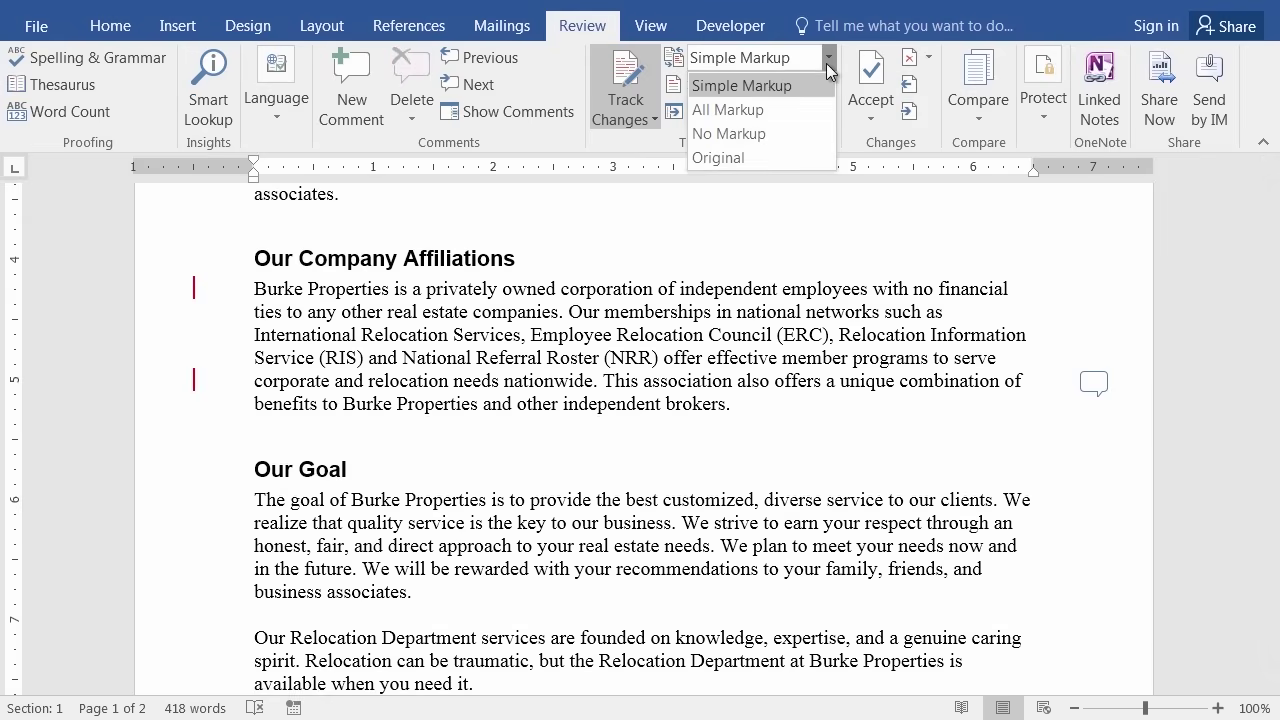
click(745, 109)
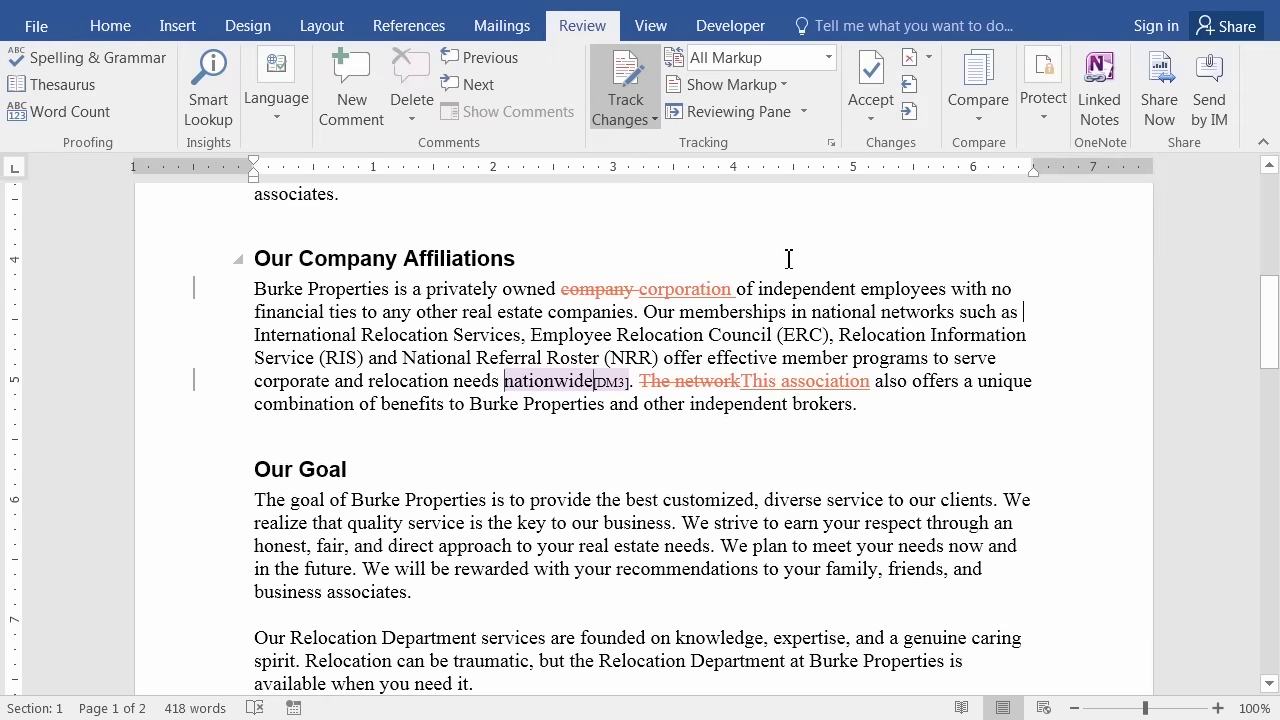
click(829, 58)
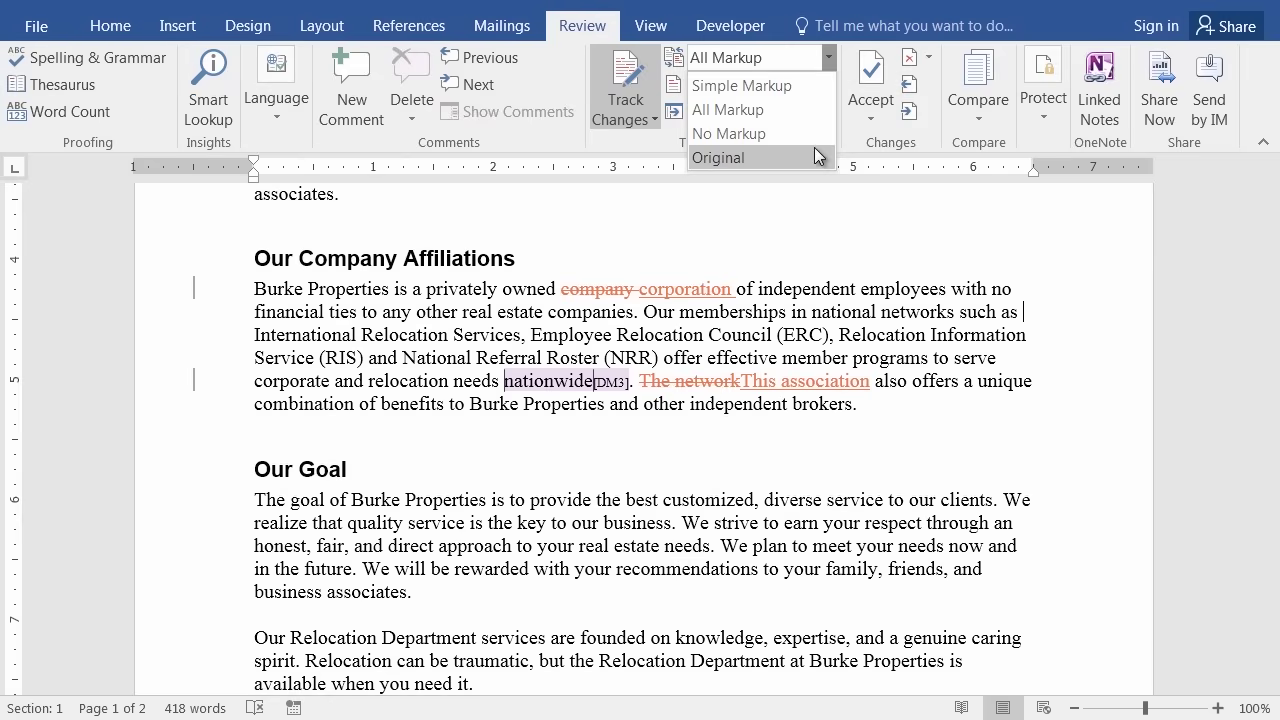
click(753, 134)
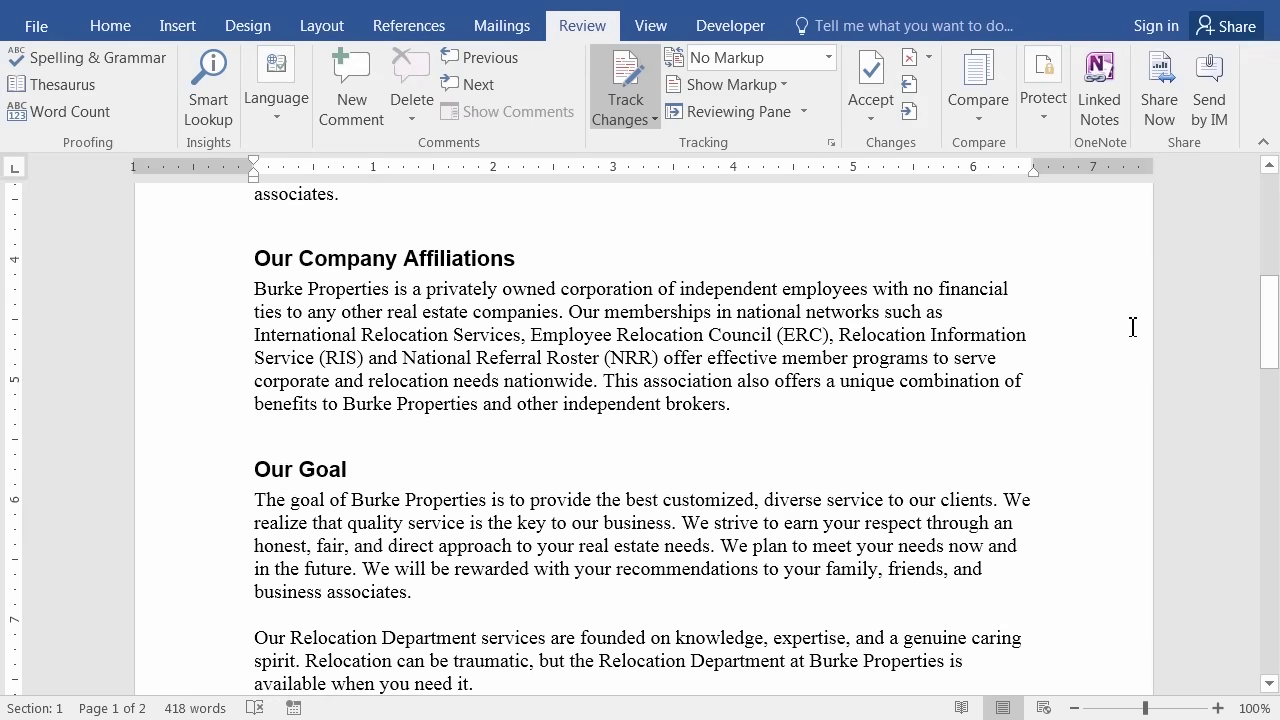
click(829, 60)
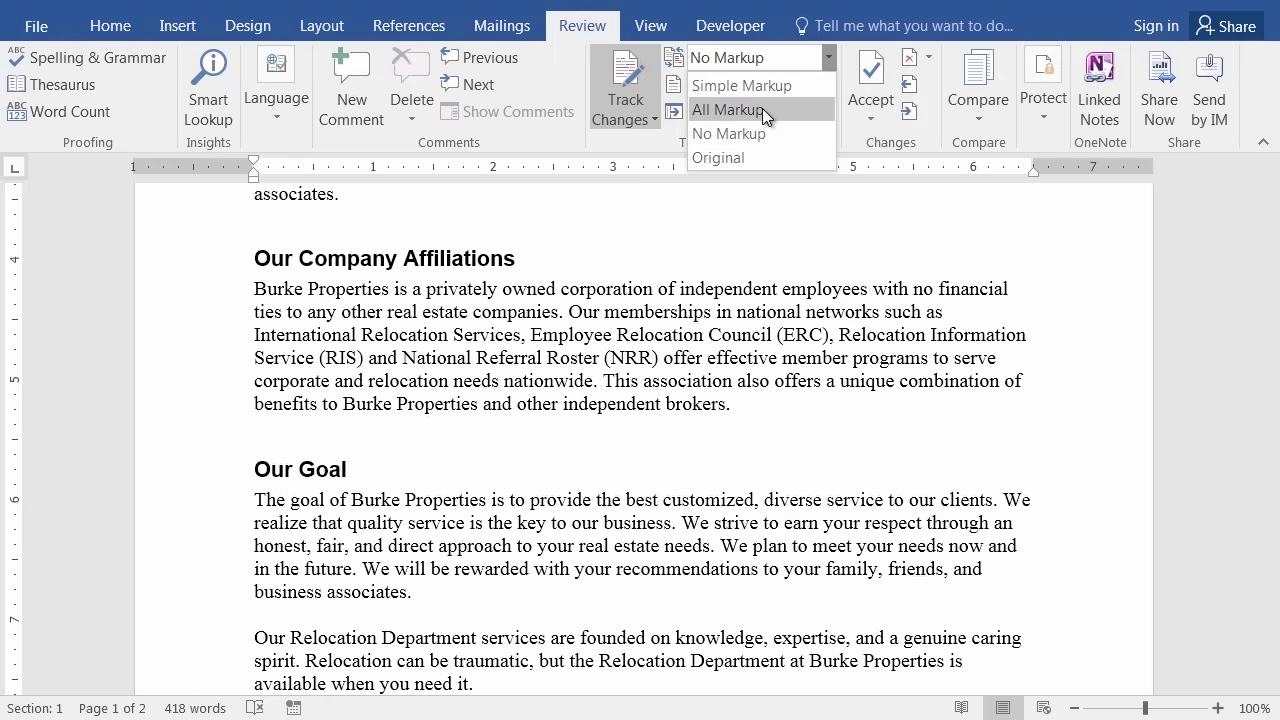
click(762, 108)
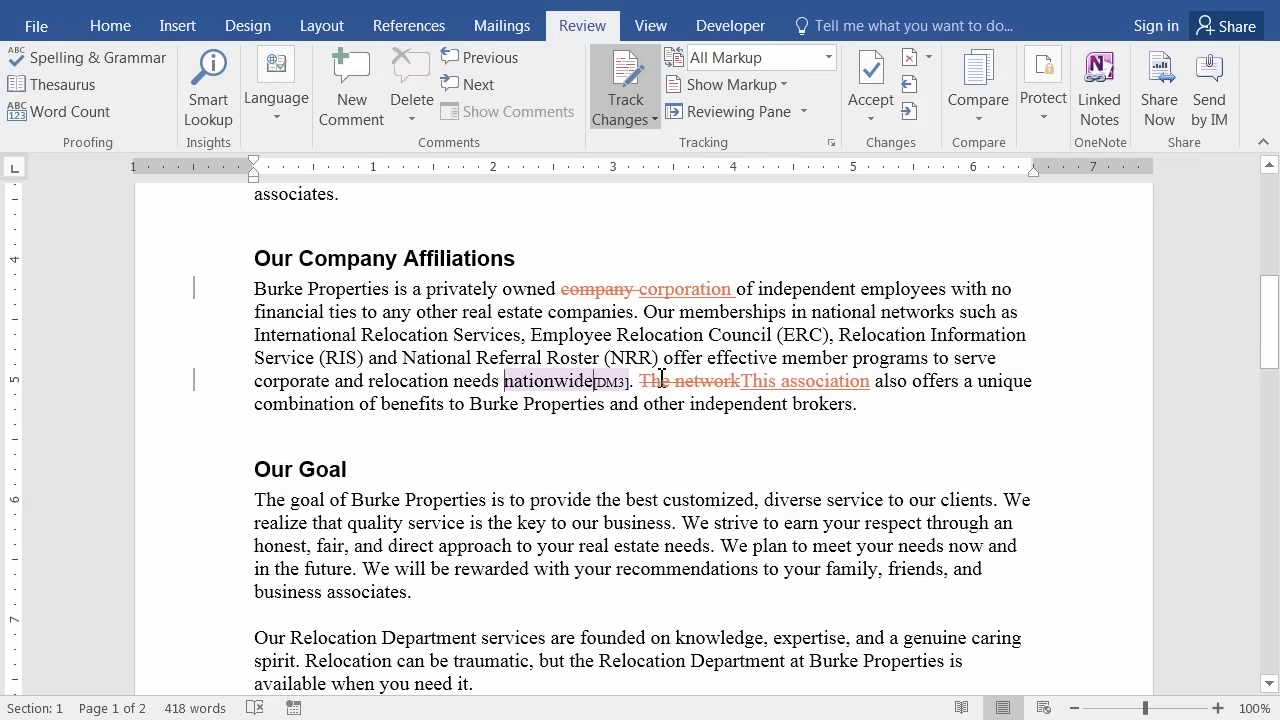
mouse_move(697, 380)
click(828, 57)
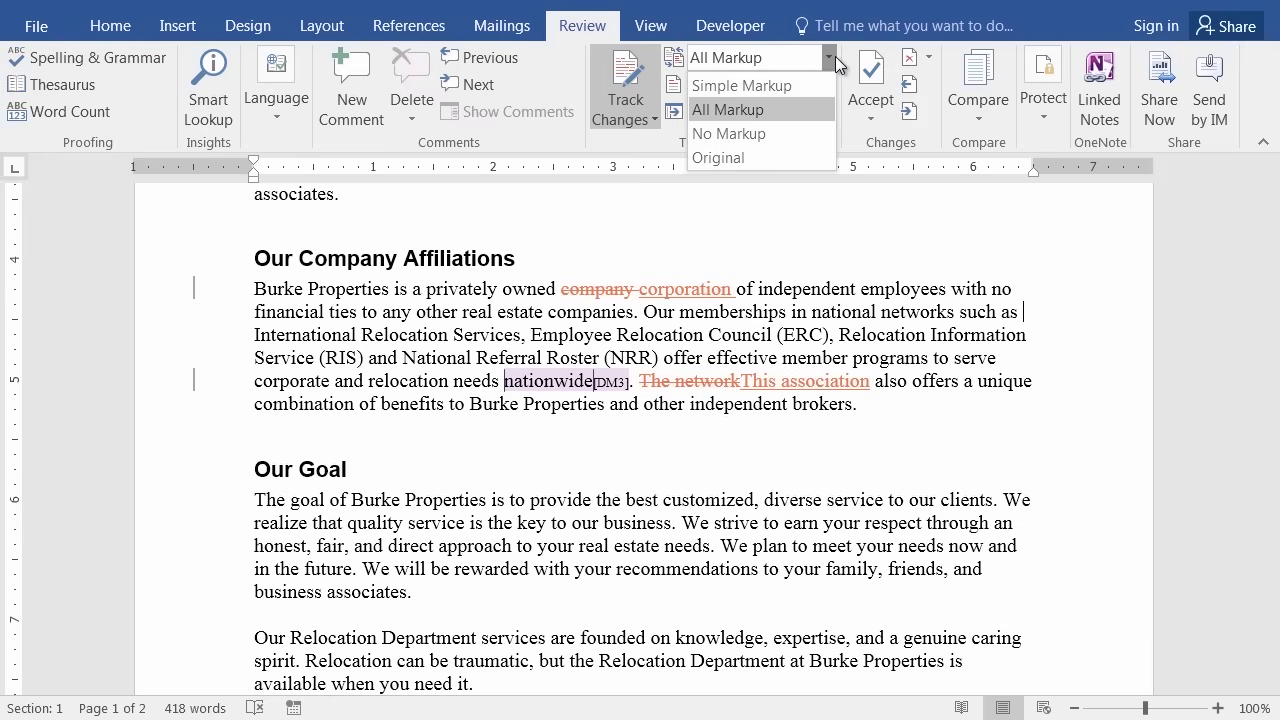
click(761, 152)
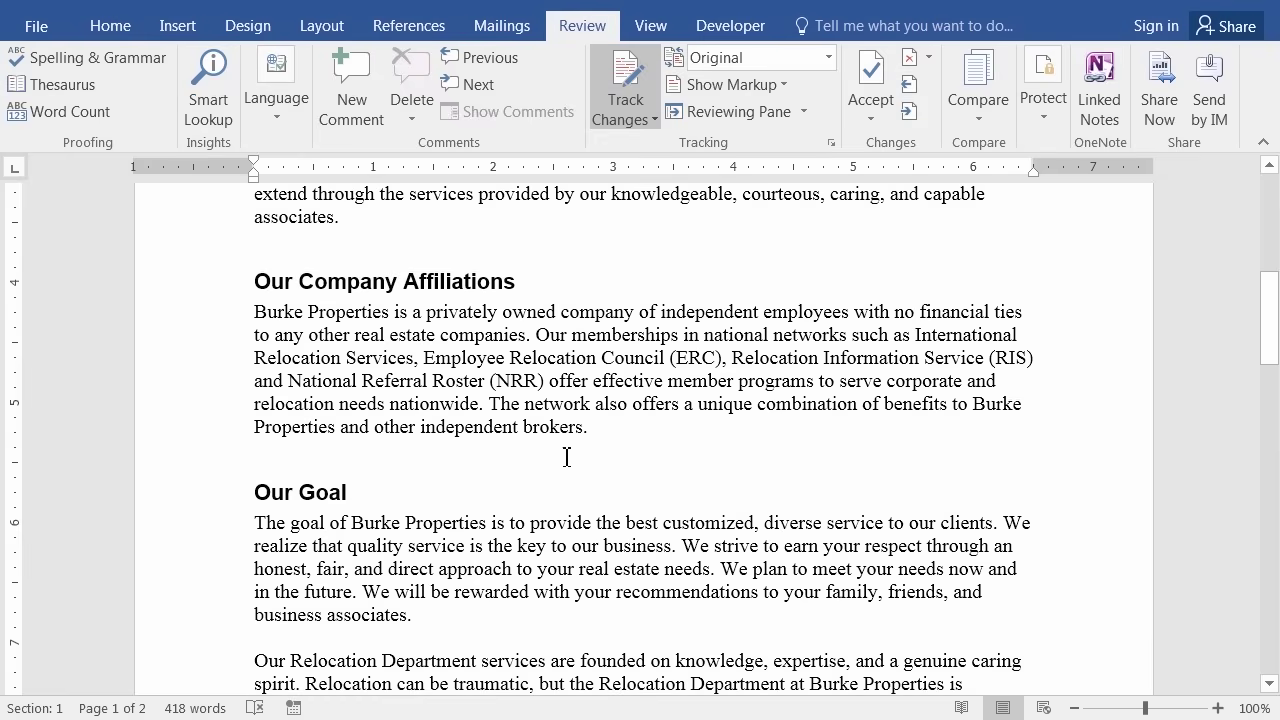
click(829, 60)
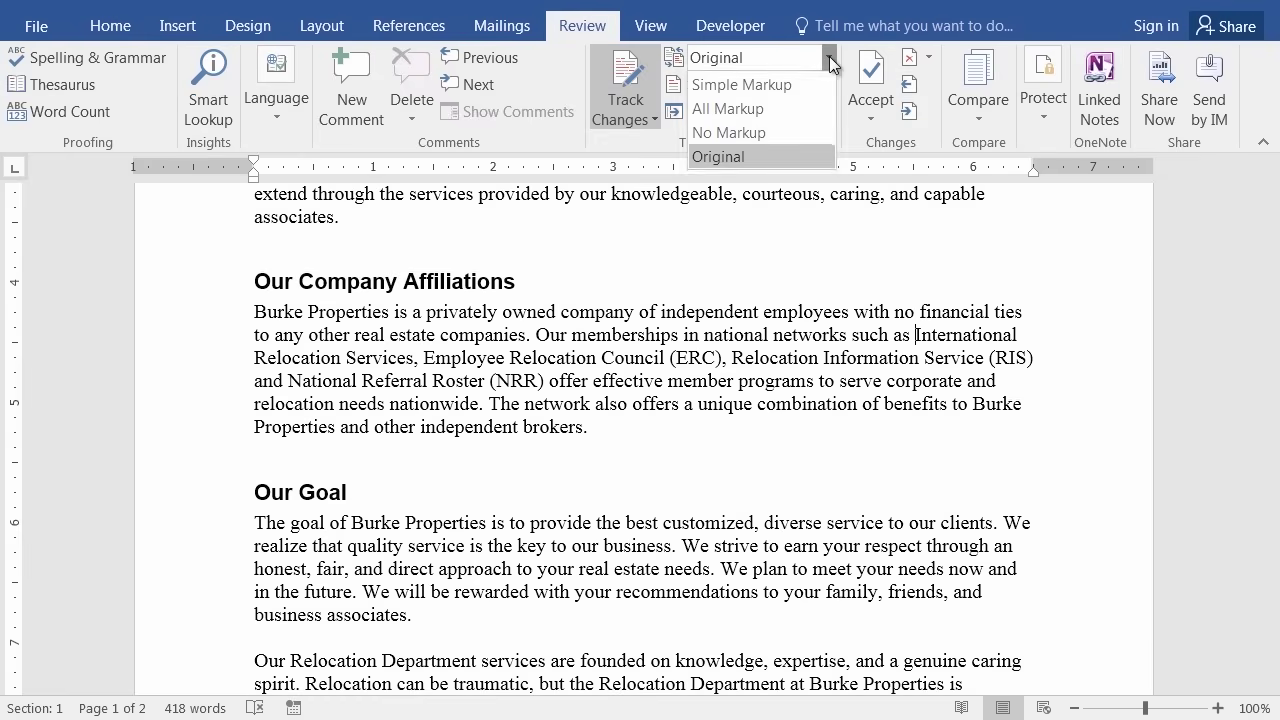
click(757, 110)
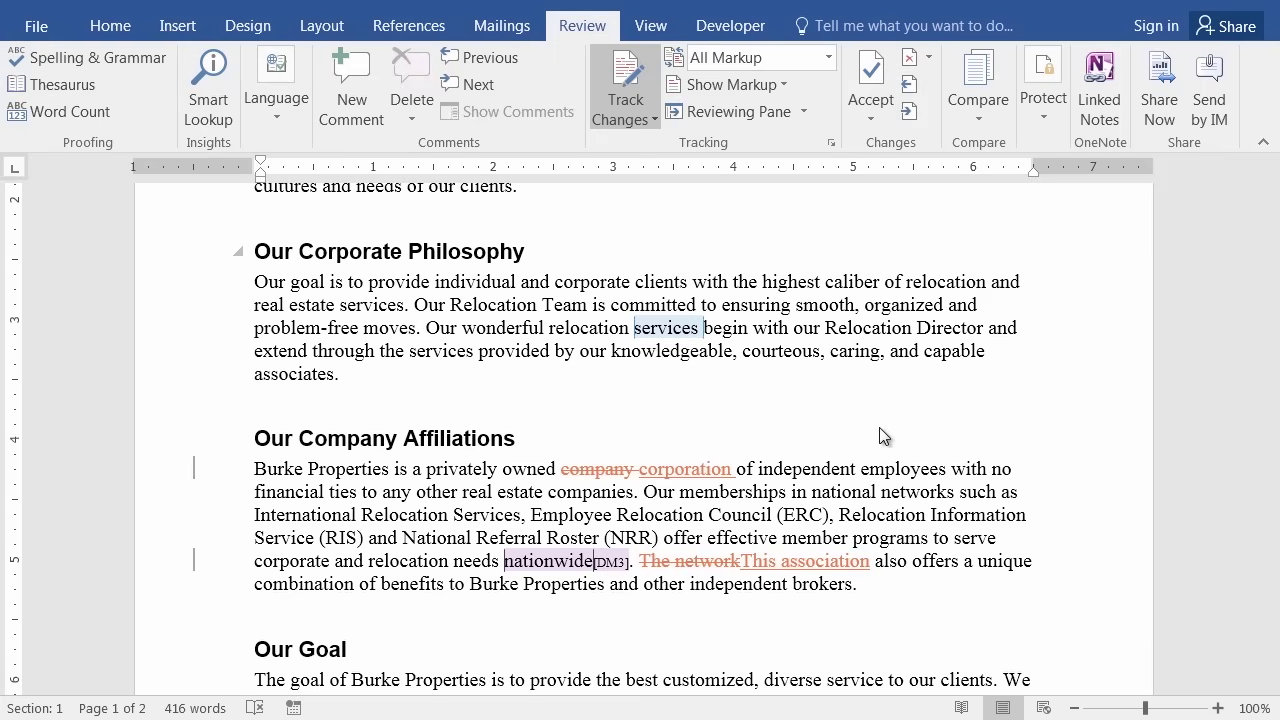
scroll(880, 437, down, 3)
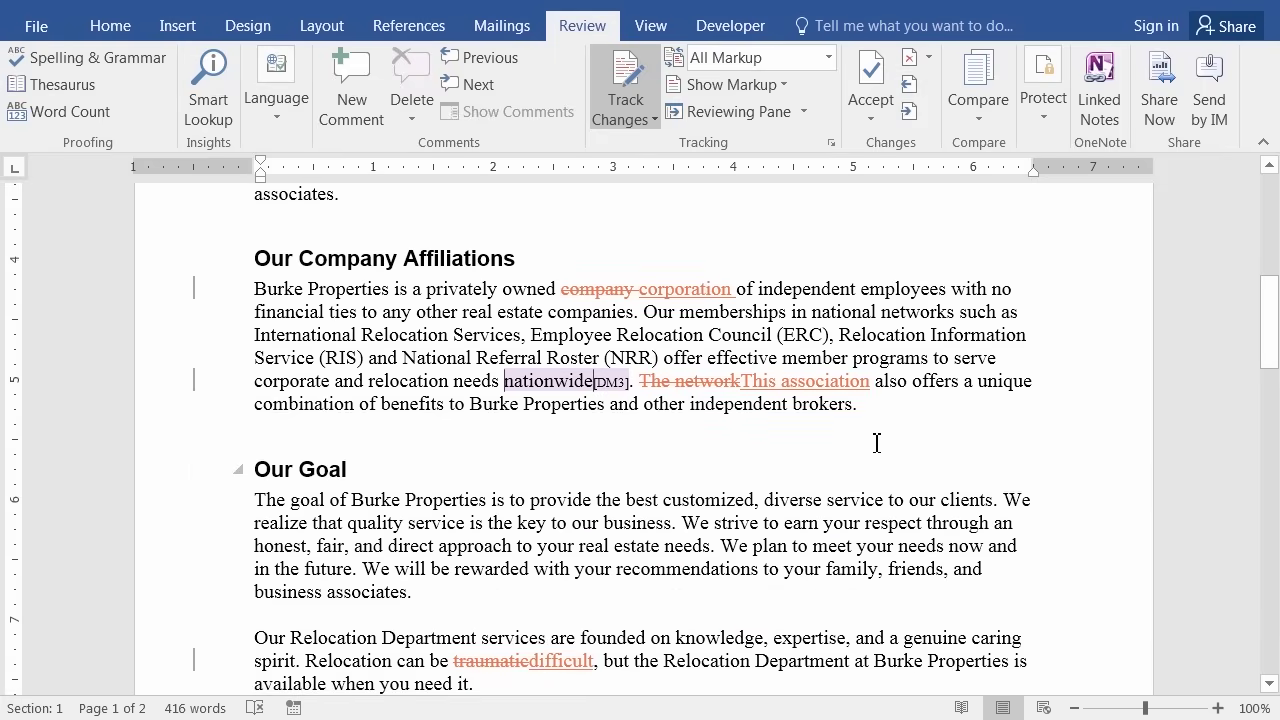
scroll(565, 485, down, 2)
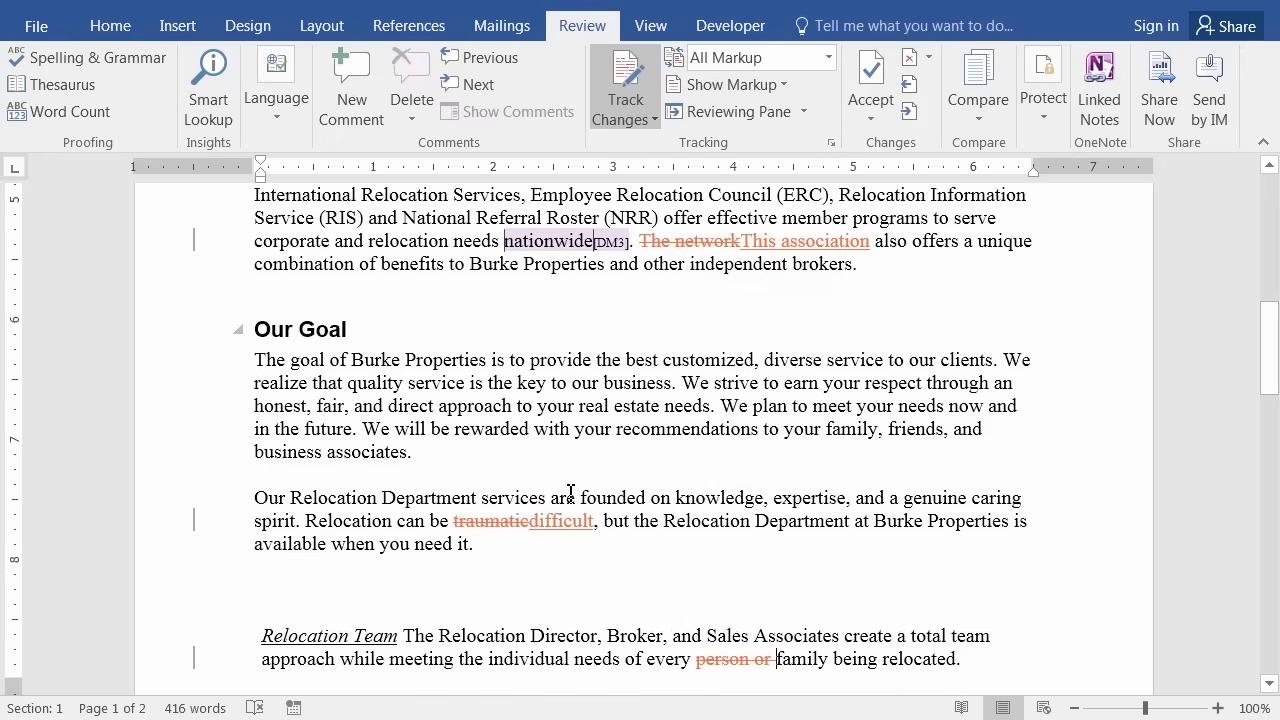
scroll(823, 514, up, 1)
scroll(846, 591, down, 1)
scroll(846, 543, up, 4)
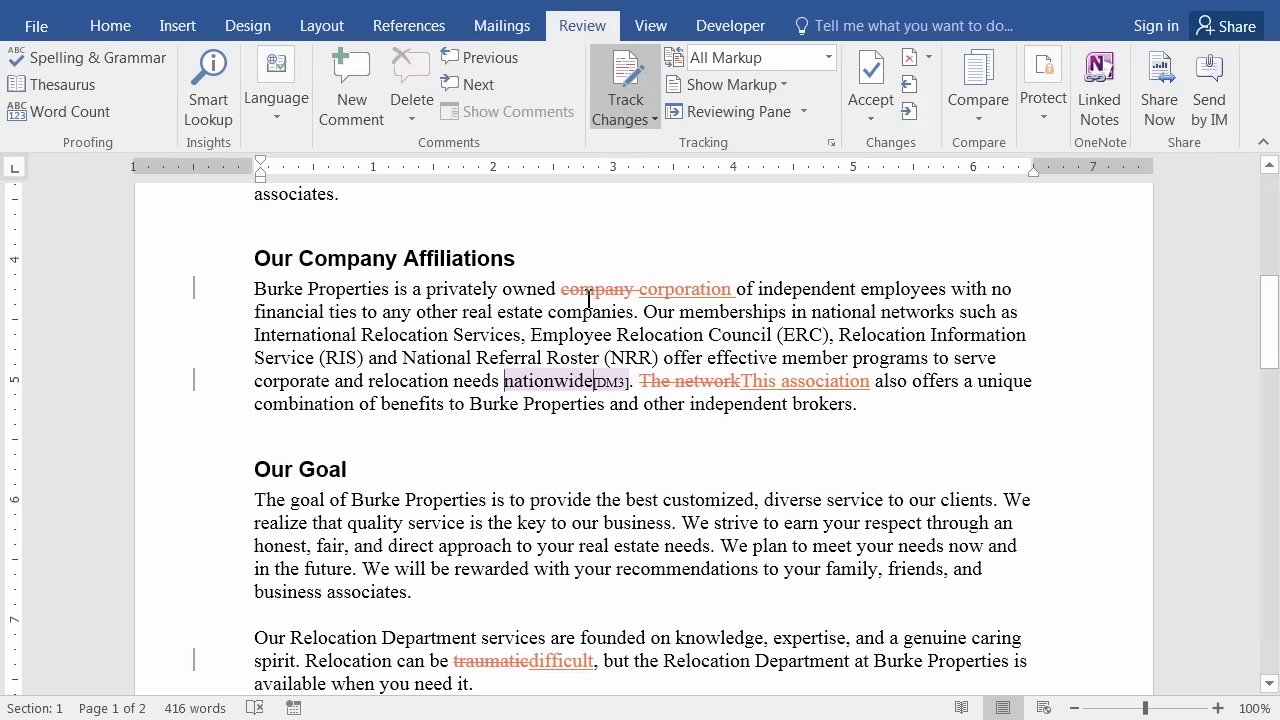
Check the revision info on the deleted 'company' and bring up its Accept/Reject Deletion options.
mouse_move(589, 291)
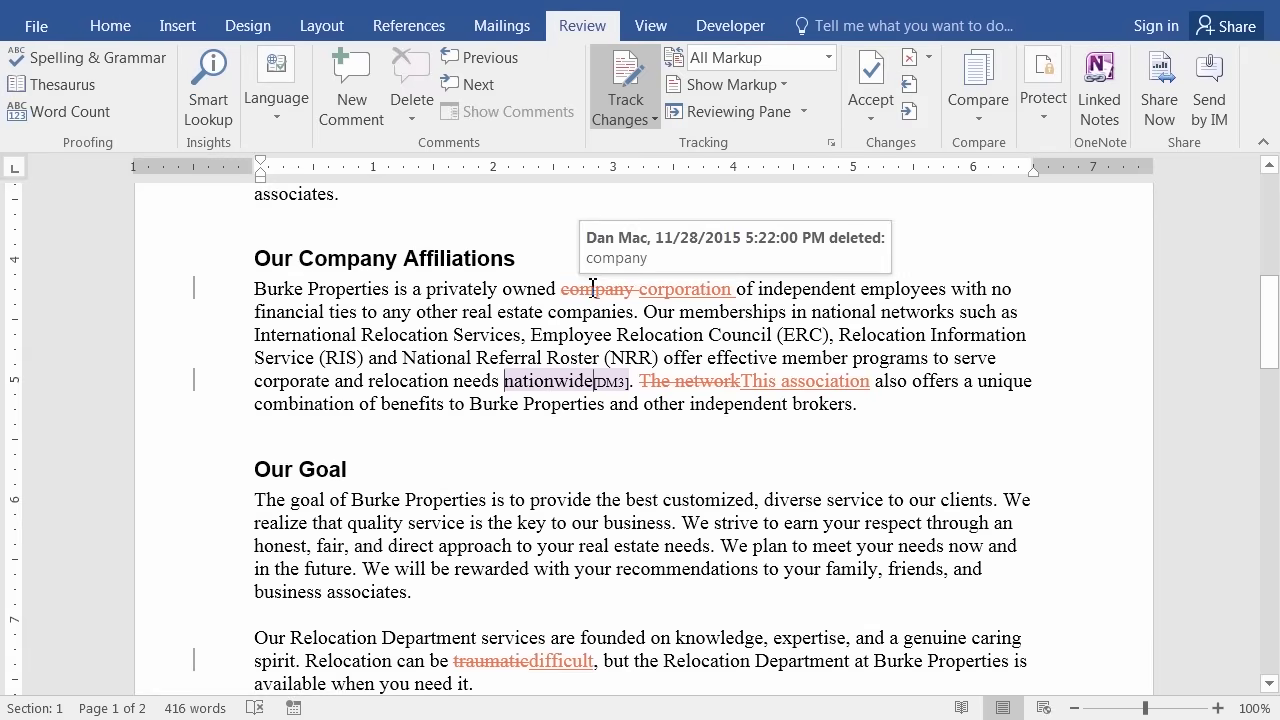
mouse_move(680, 289)
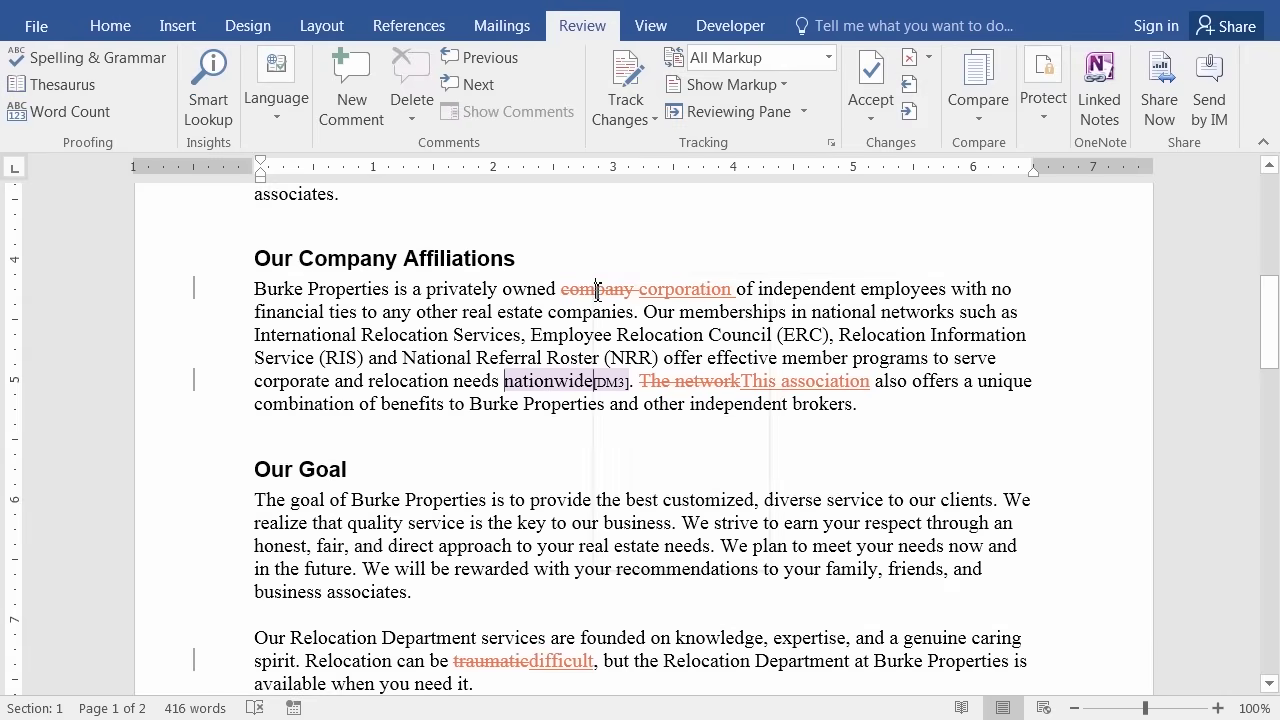
right_click(597, 292)
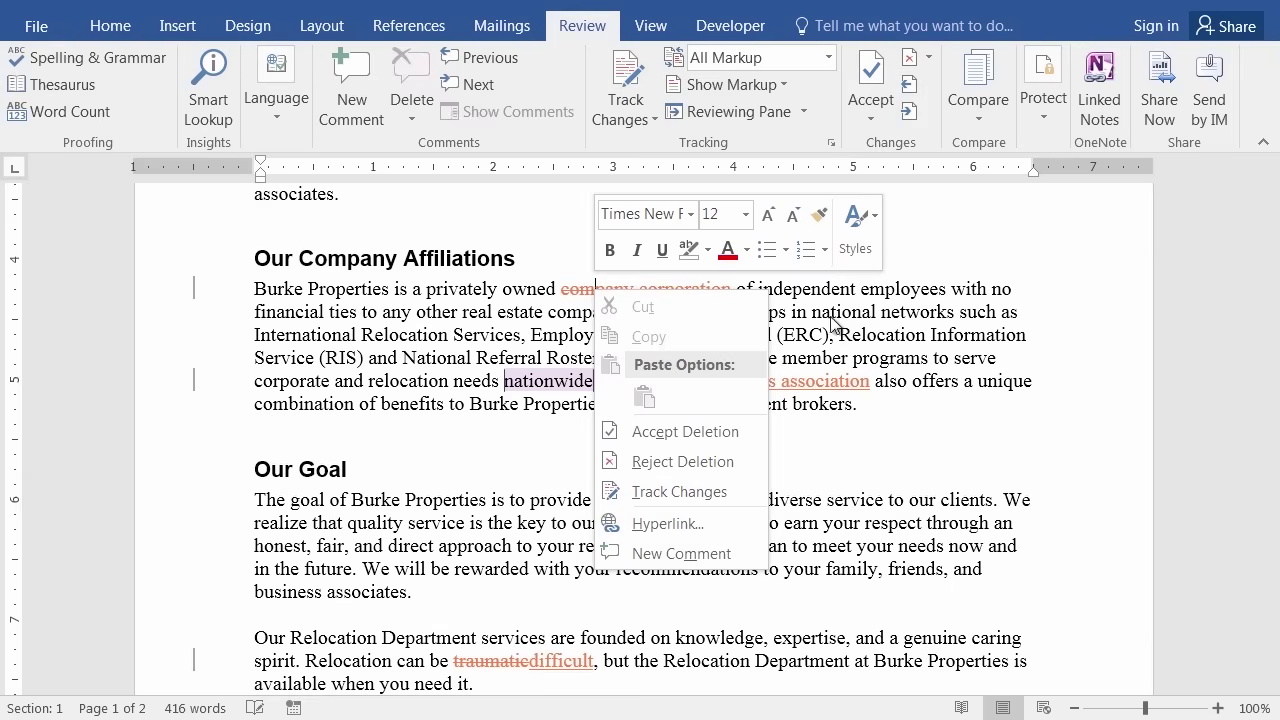
Reject the 'company' deletion and the 'corporation' insertion, restoring 'company'.
click(667, 464)
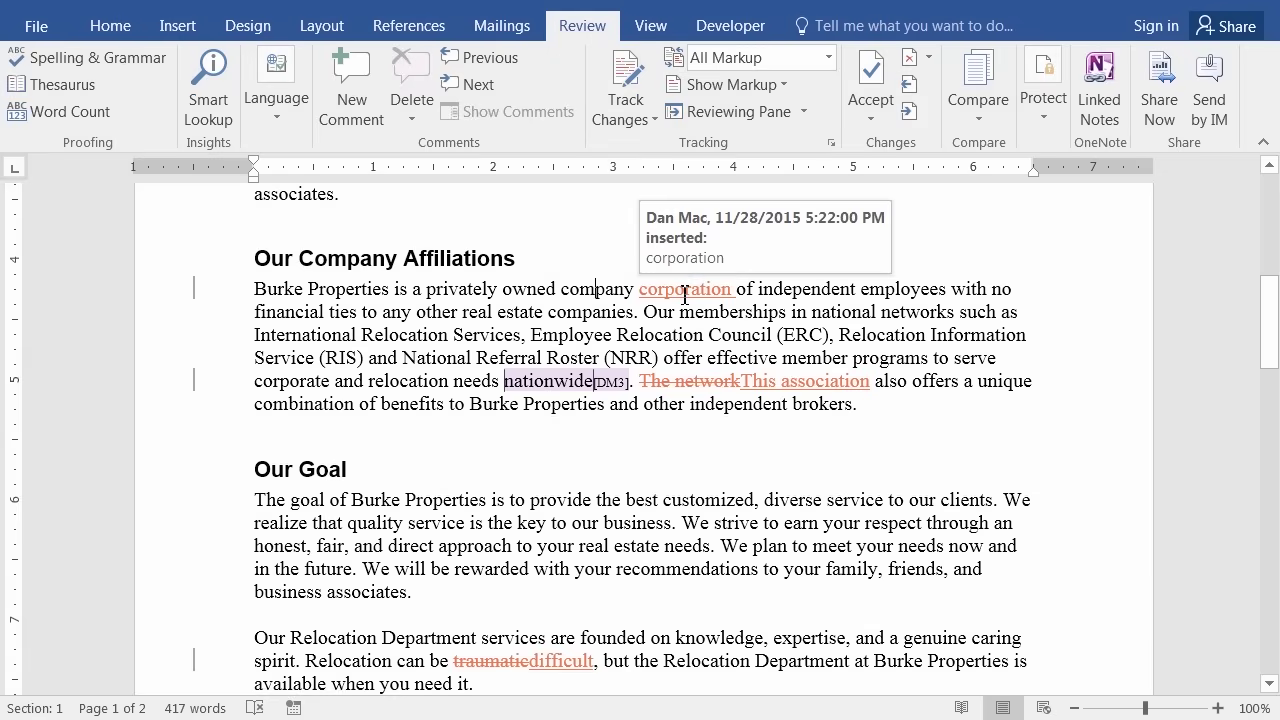
right_click(680, 292)
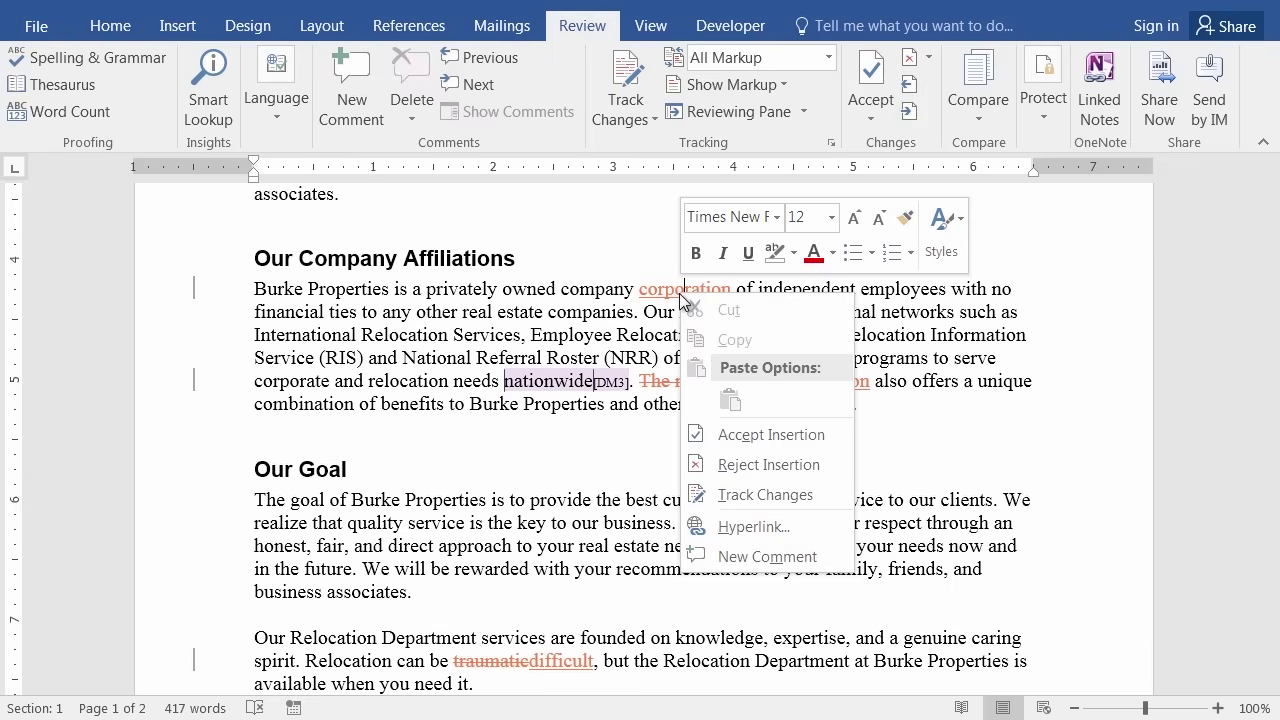
click(784, 465)
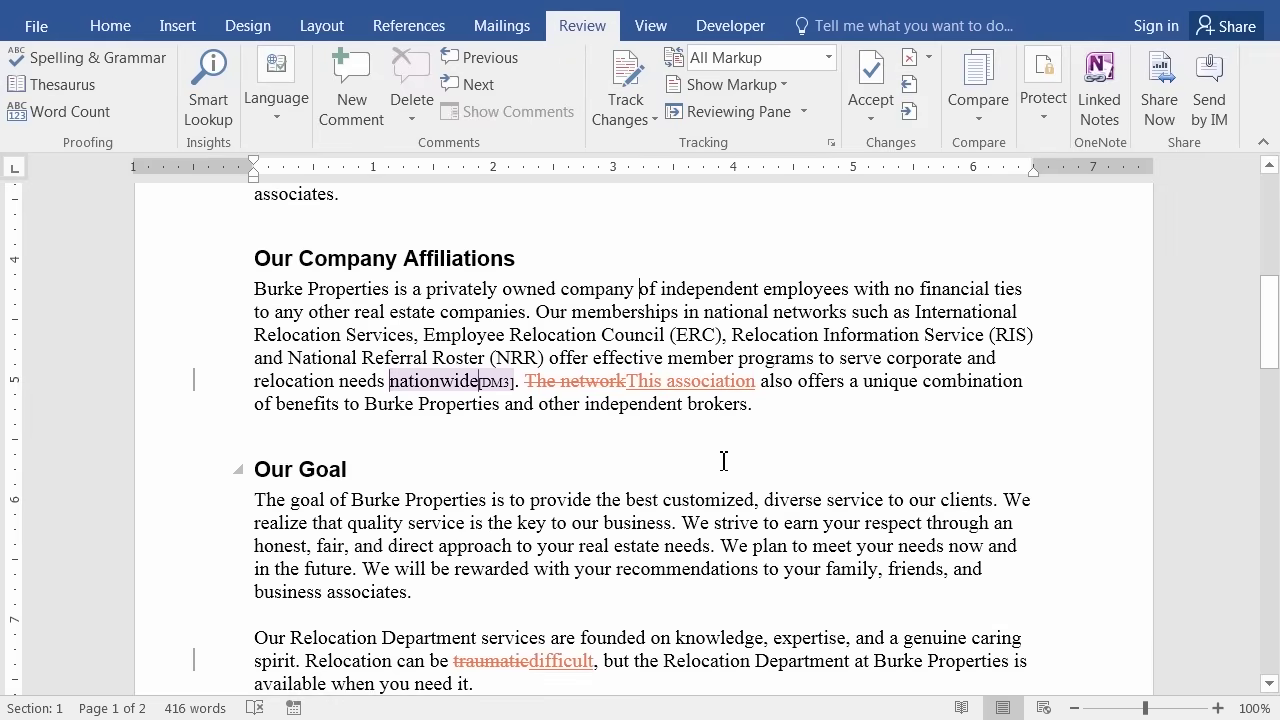
Accept the deletion of 'The network' and the insertion of 'This association'.
mouse_move(591, 381)
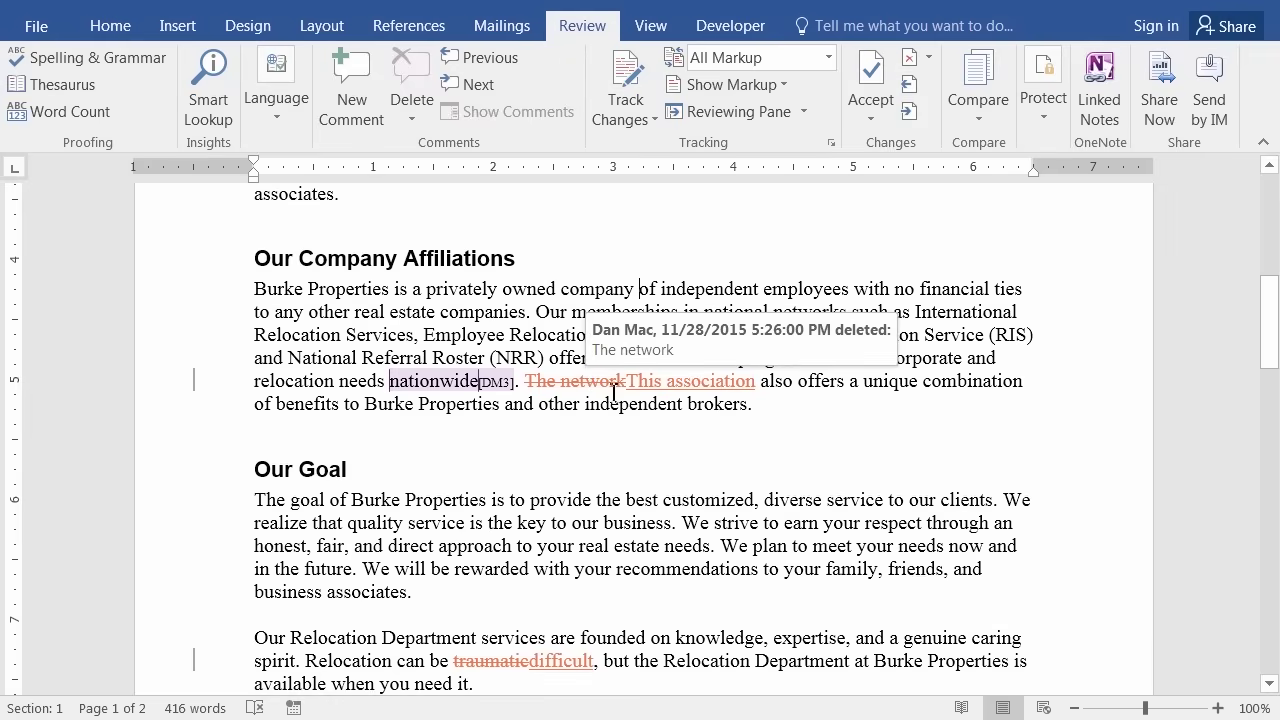
mouse_move(717, 388)
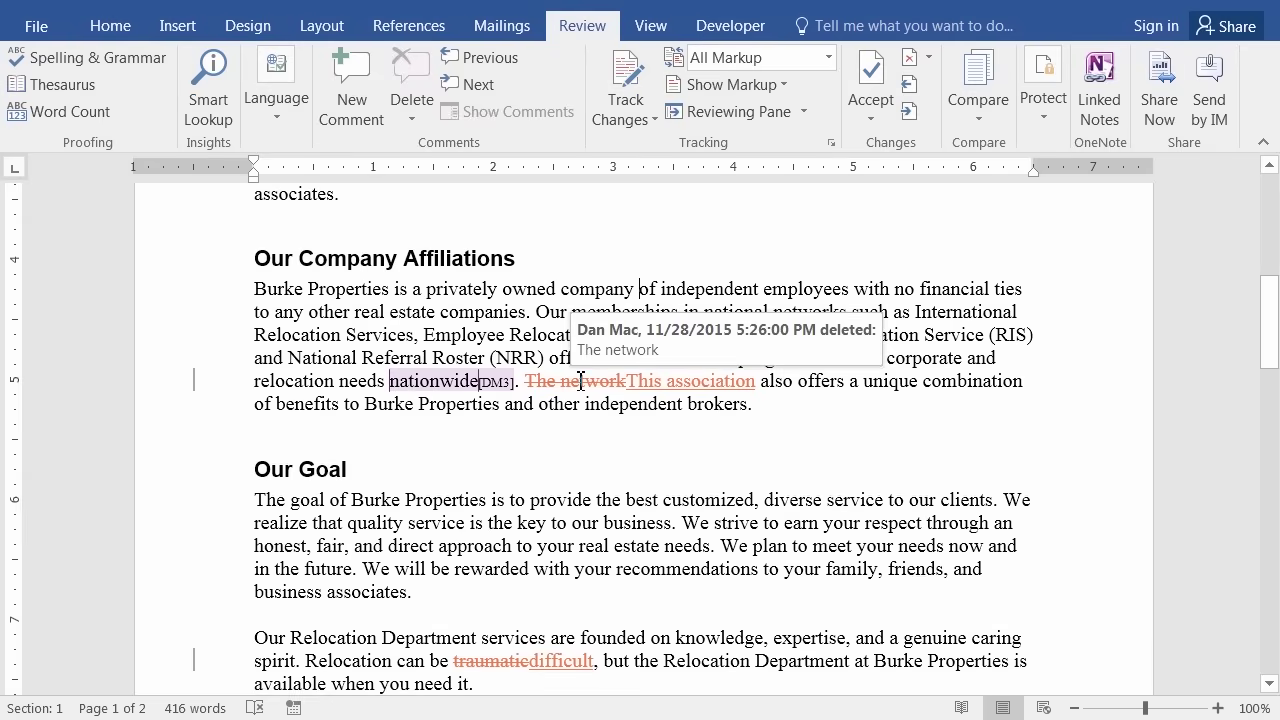
right_click(580, 381)
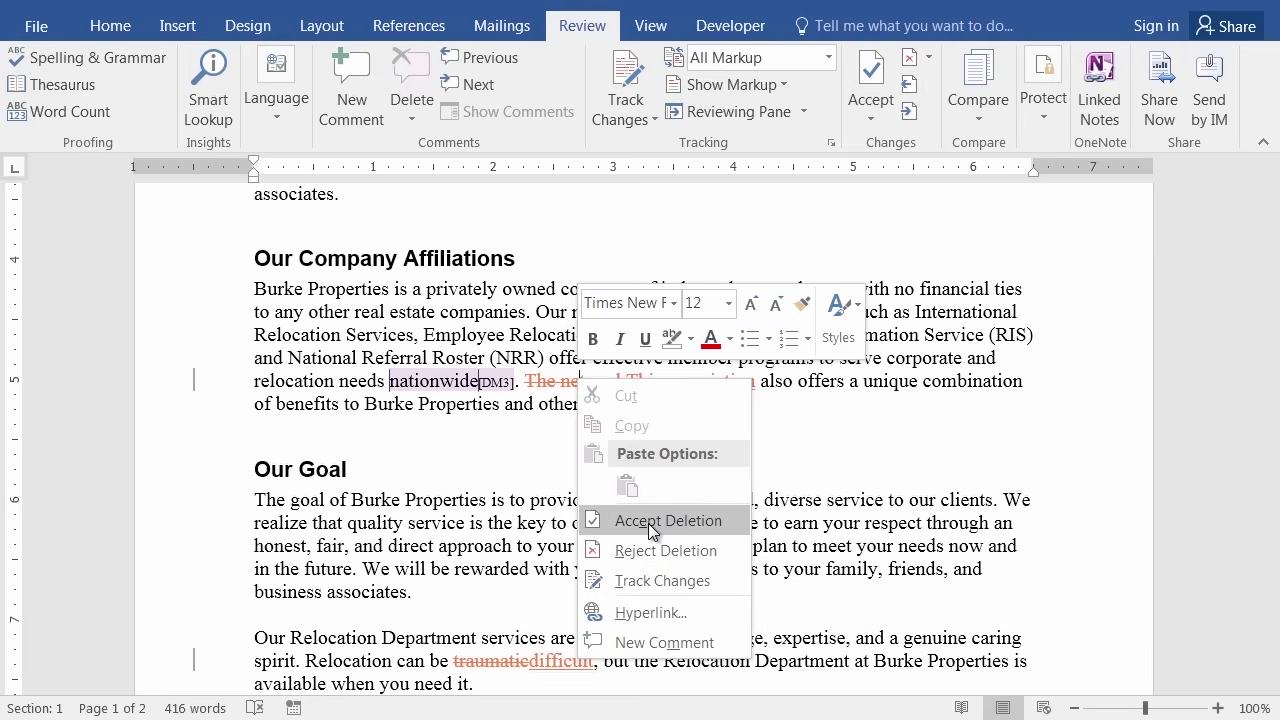
click(648, 521)
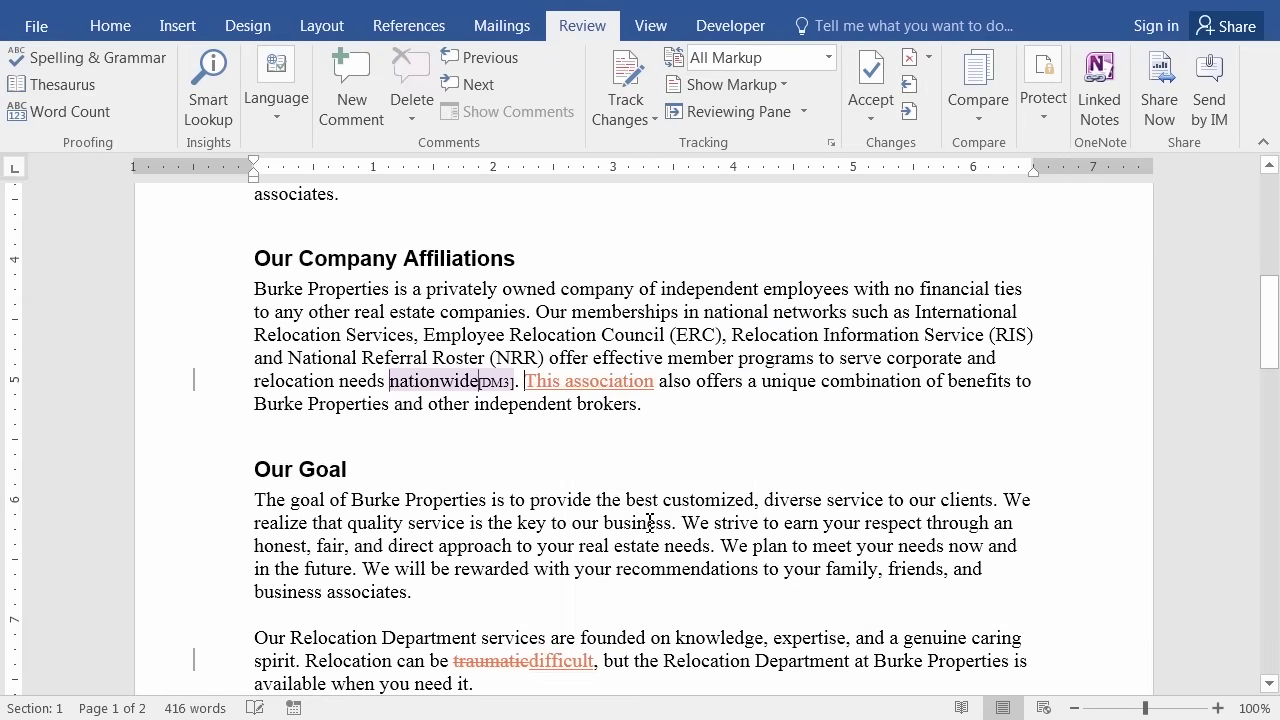
right_click(611, 382)
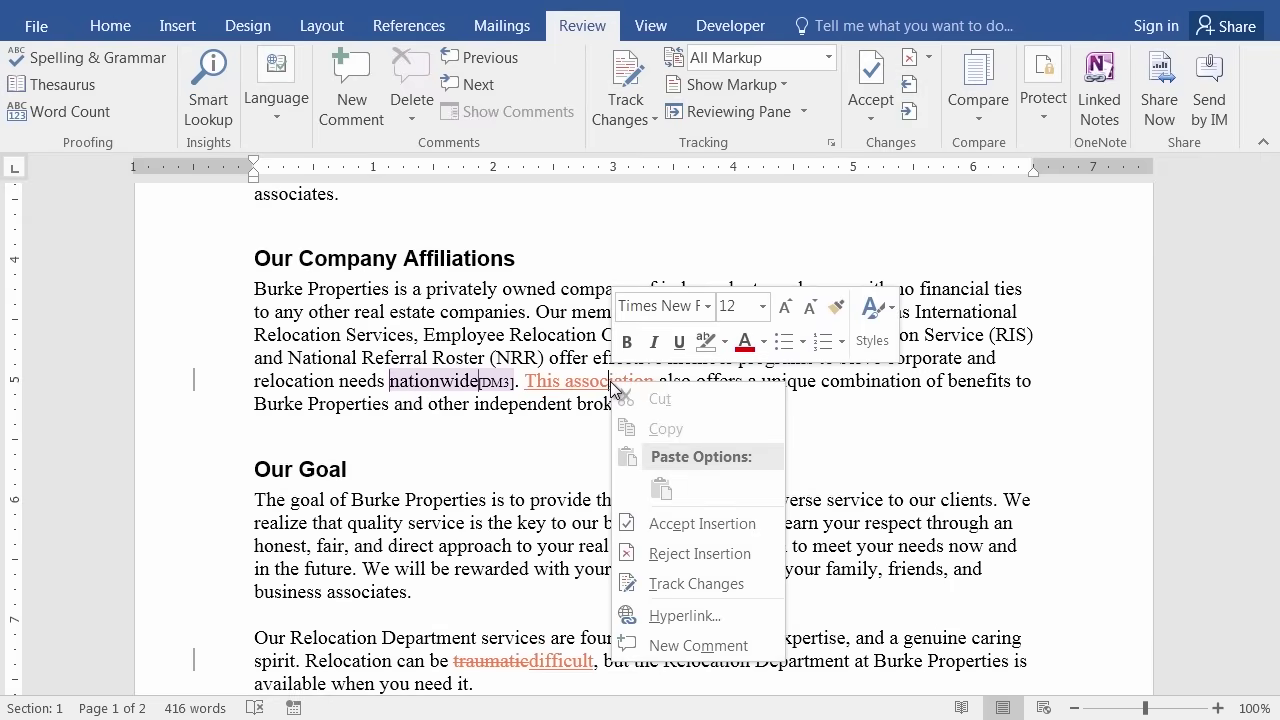
click(700, 526)
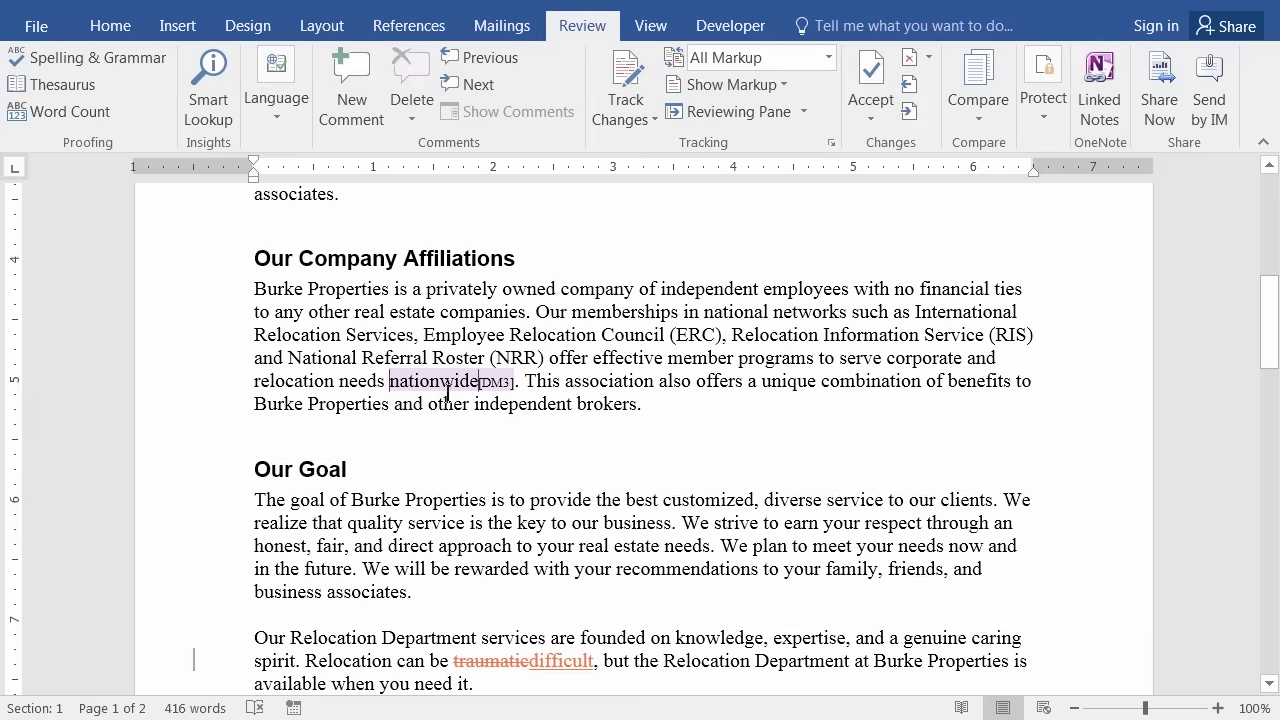
Delete the comment on 'nationwide' and scroll through the letter to review remaining edits.
mouse_move(424, 383)
right_click(438, 387)
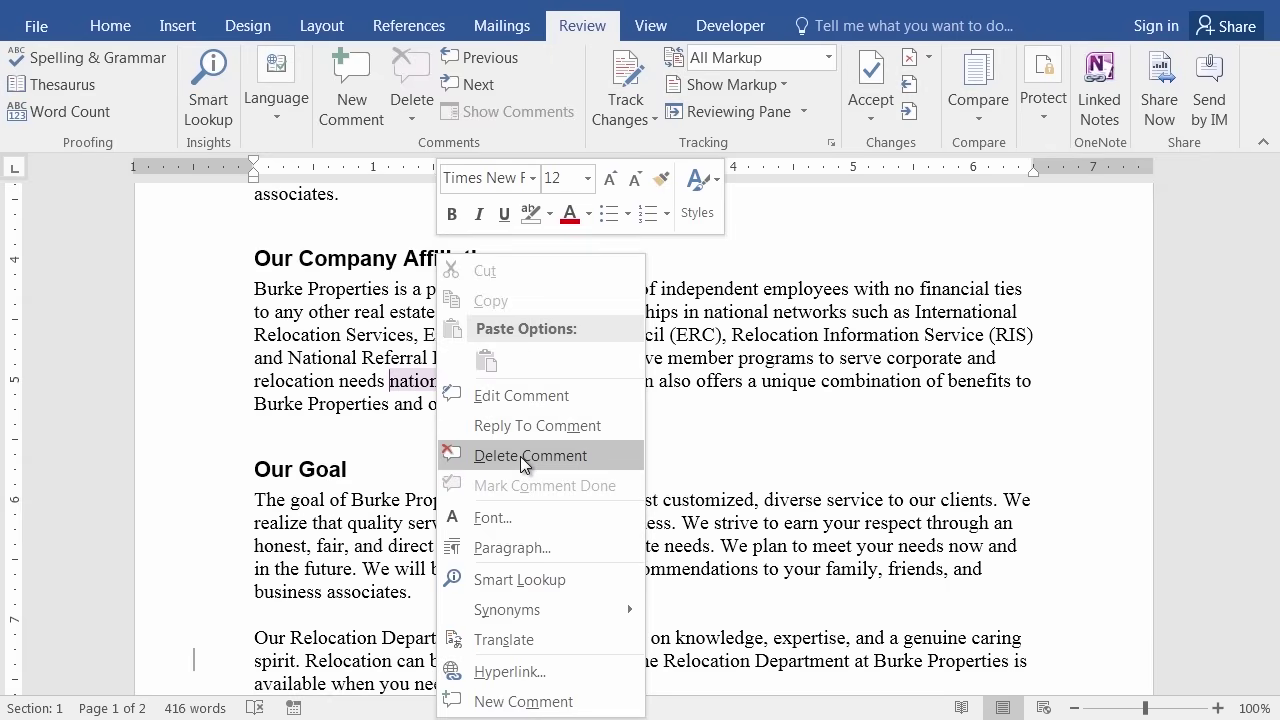
click(520, 456)
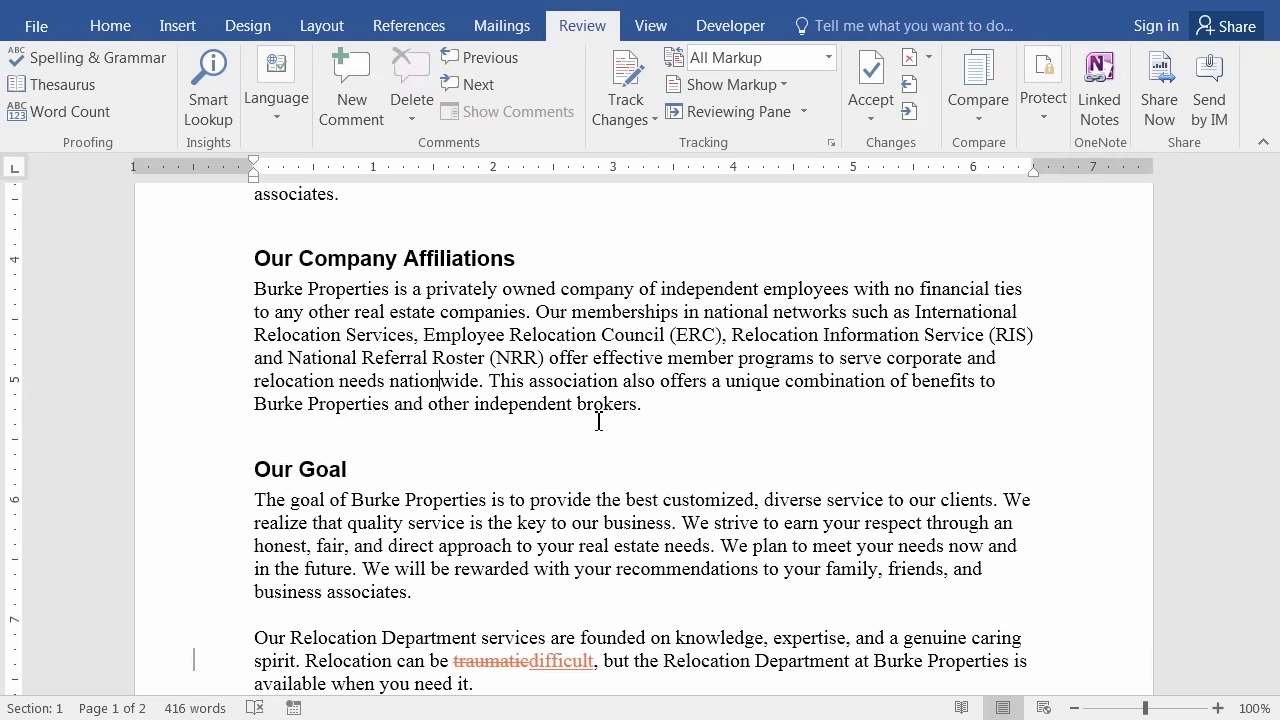
scroll(598, 421, down, 5)
scroll(593, 404, down, 8)
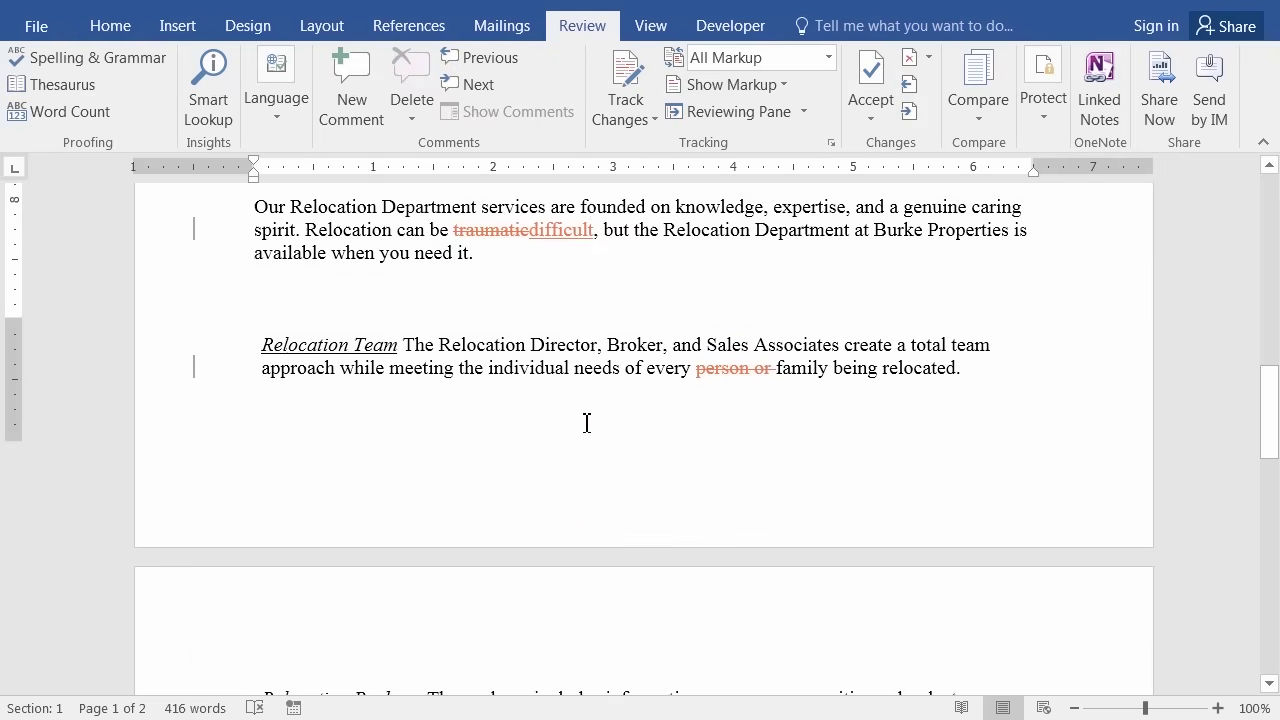
scroll(563, 400, up, 5)
scroll(563, 393, up, 5)
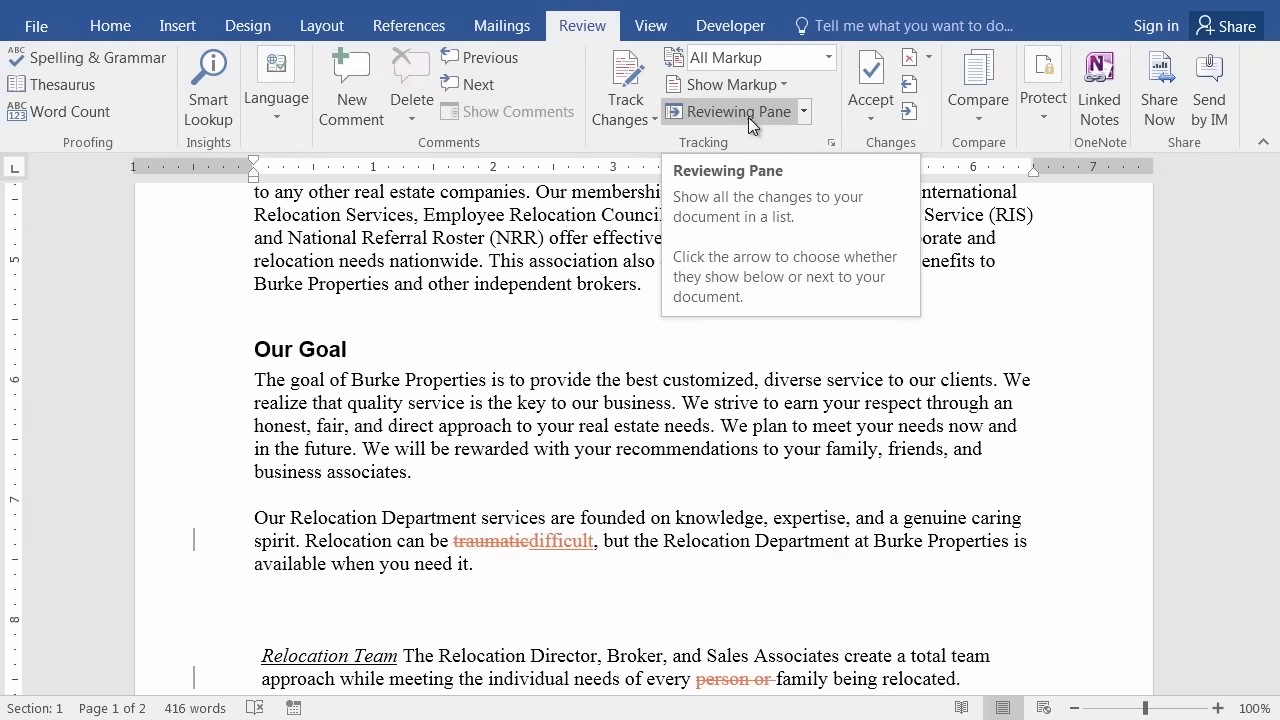
Open the Reviewing Pane, try it horizontally below the document, then dock it vertically beside it.
click(748, 112)
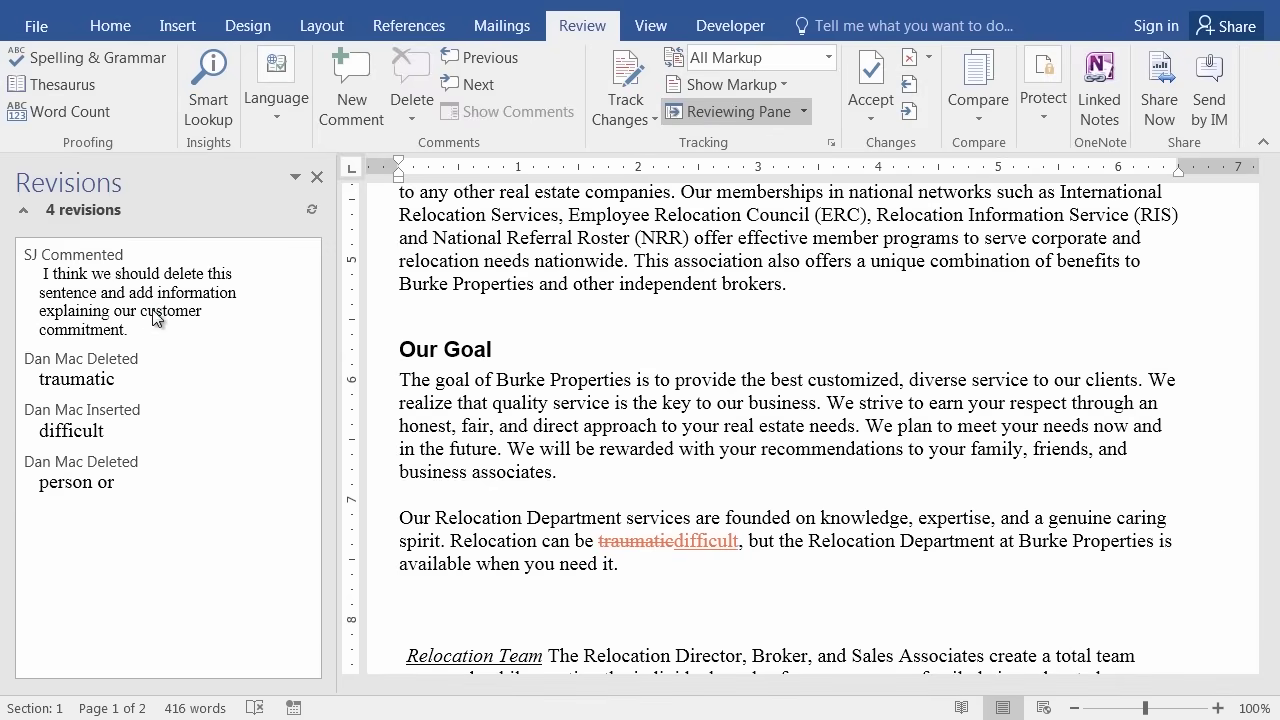
click(712, 109)
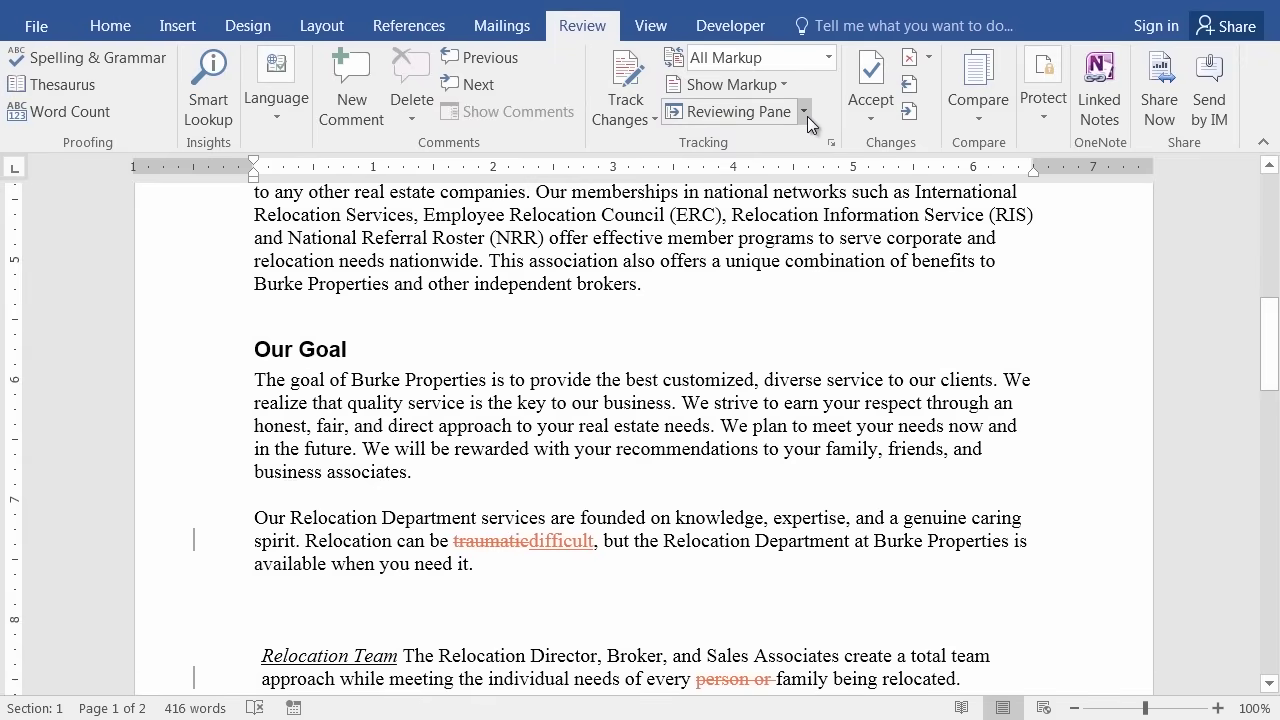
click(805, 114)
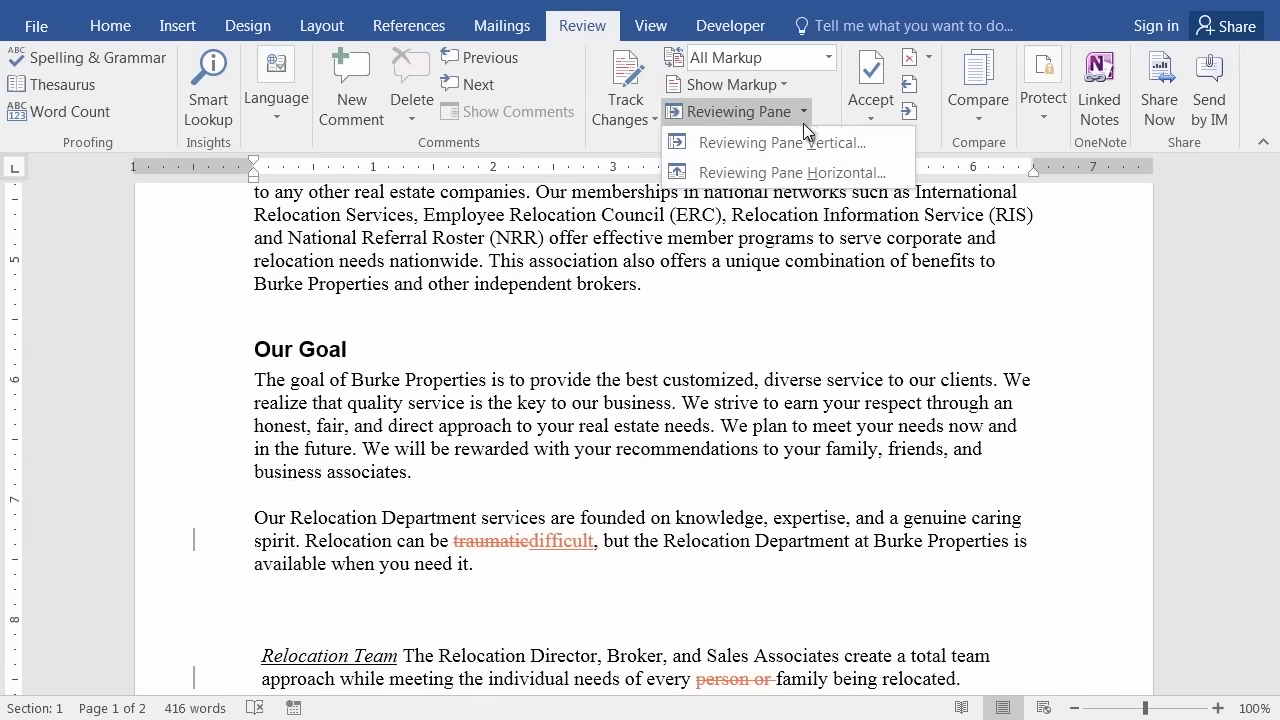
click(795, 174)
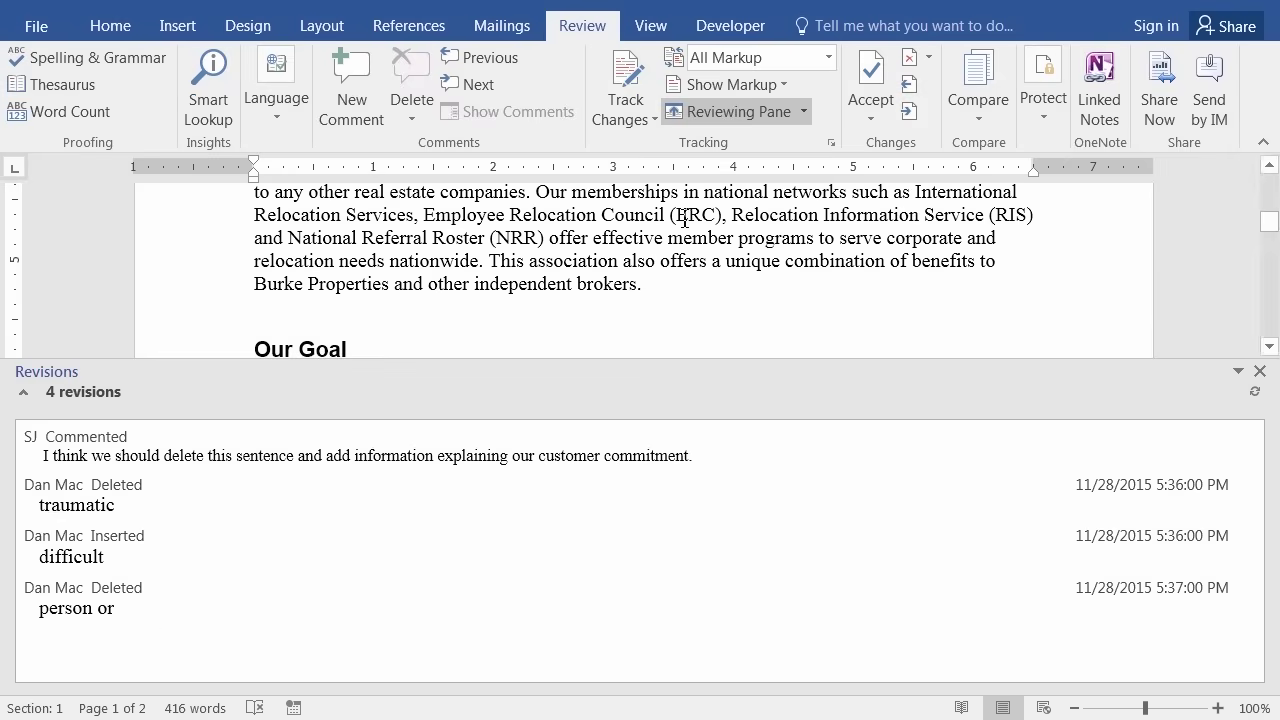
click(806, 114)
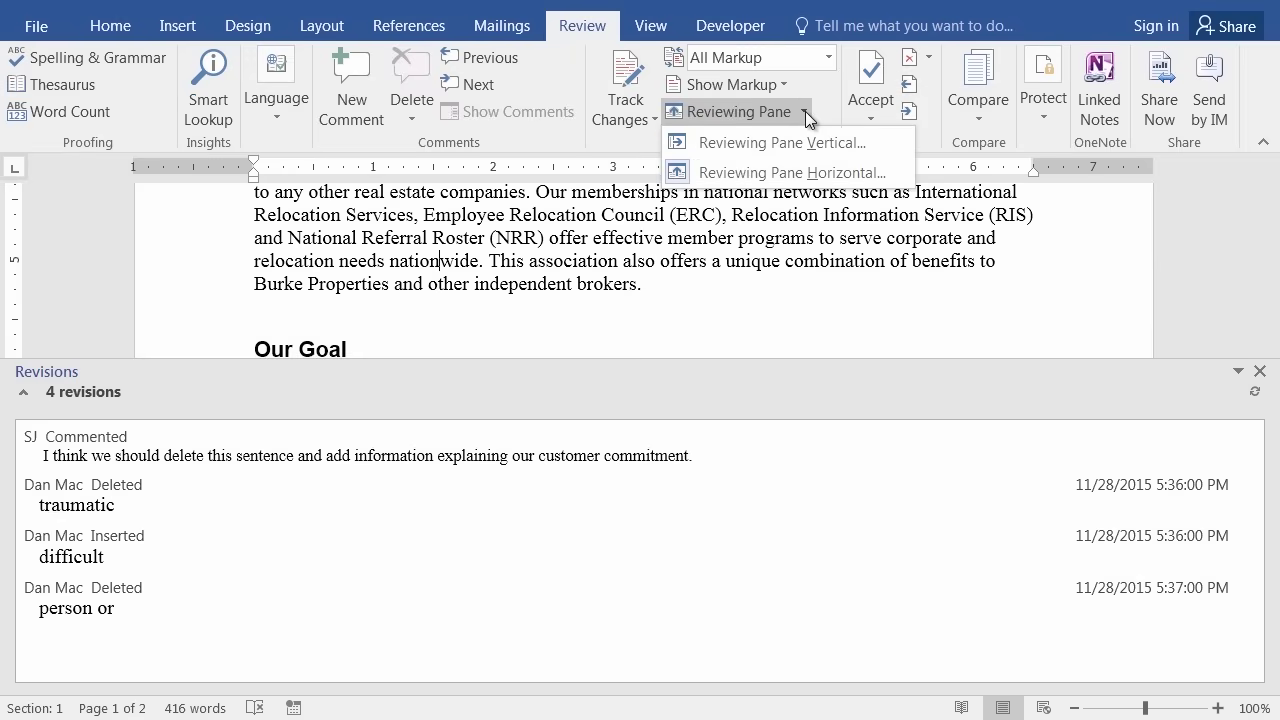
click(763, 142)
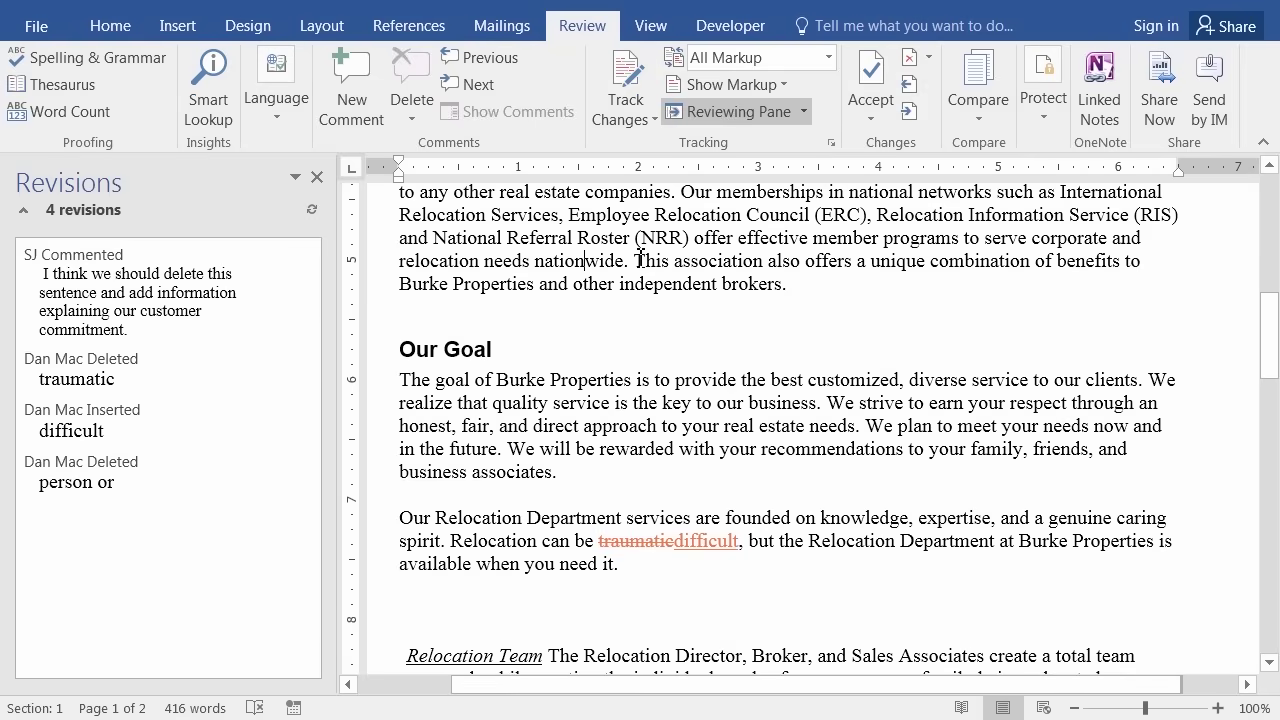
Delete the sentence-removal comment on 'services', leaving the traumatic, difficult and 'person or' revisions.
click(90, 288)
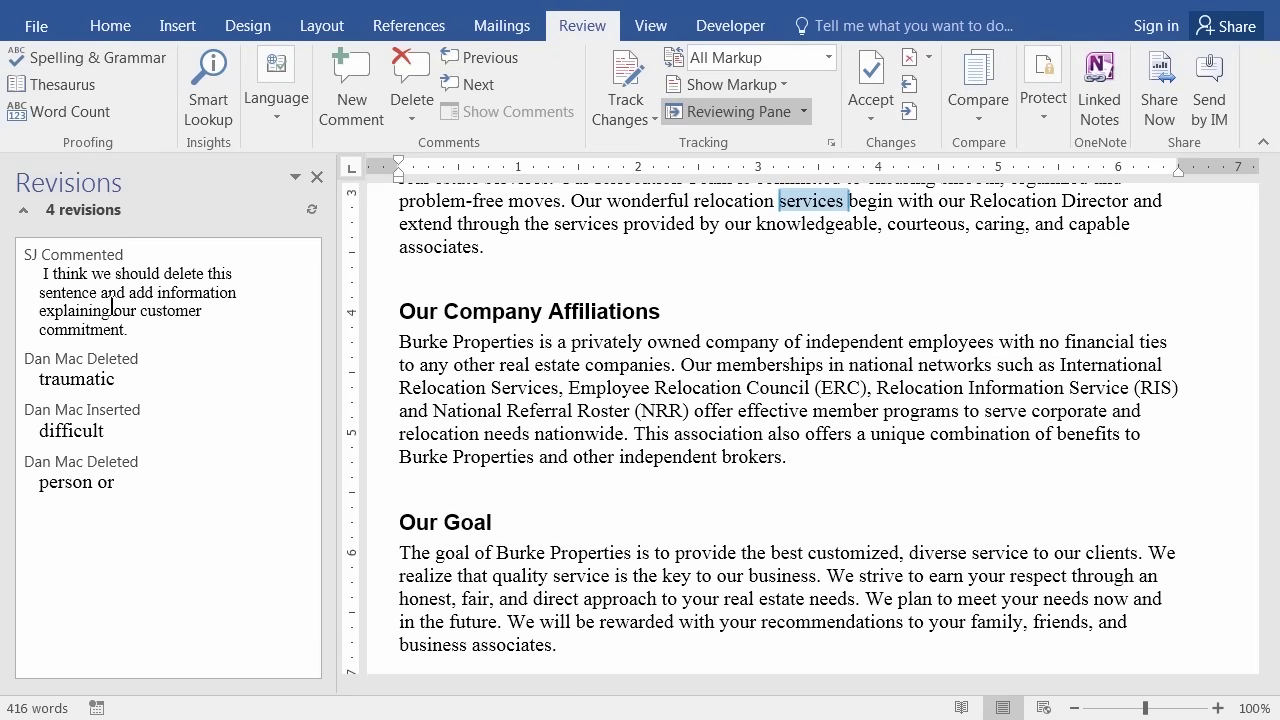
right_click(108, 303)
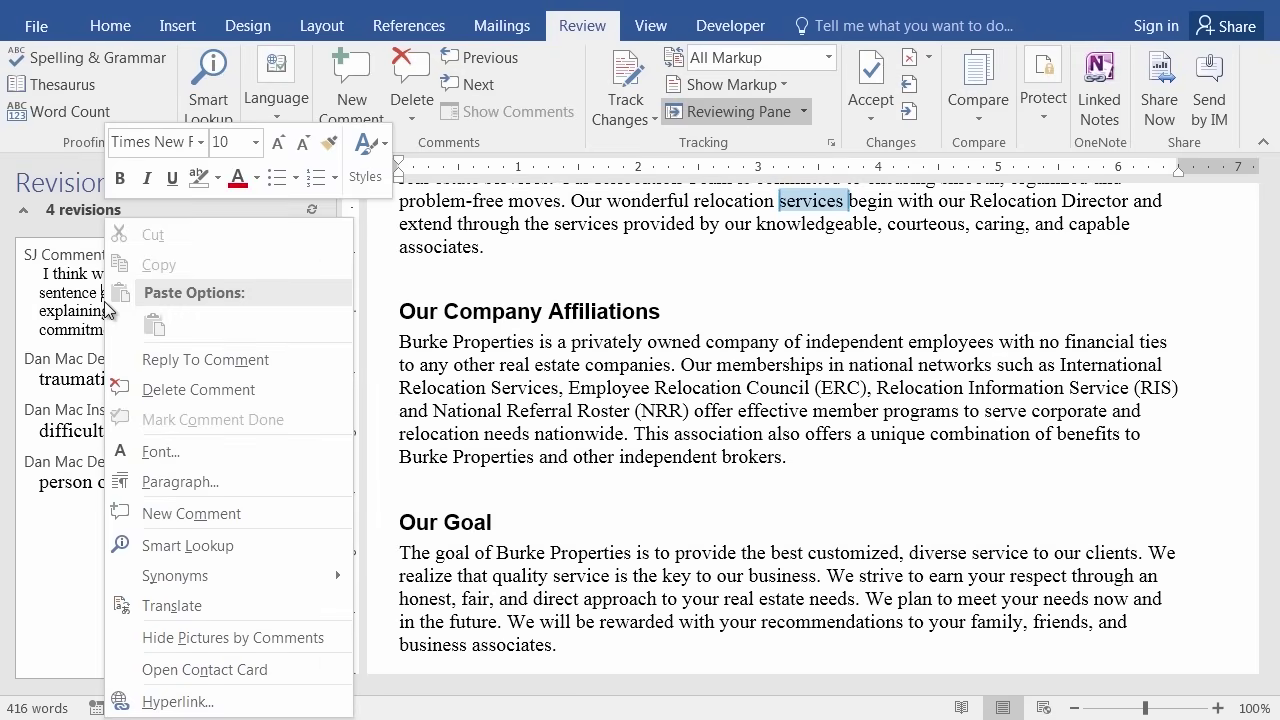
click(187, 389)
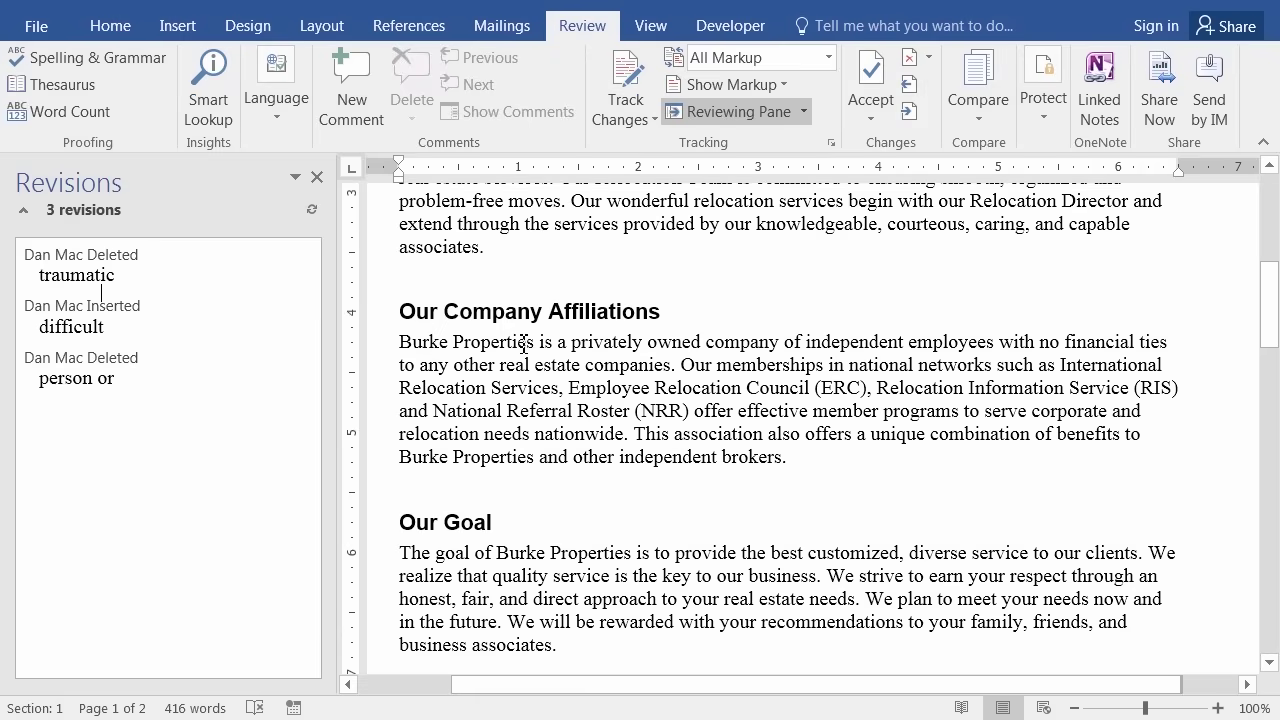
Reject the deletion of 'traumatic' so the word is restored in the letter.
click(72, 283)
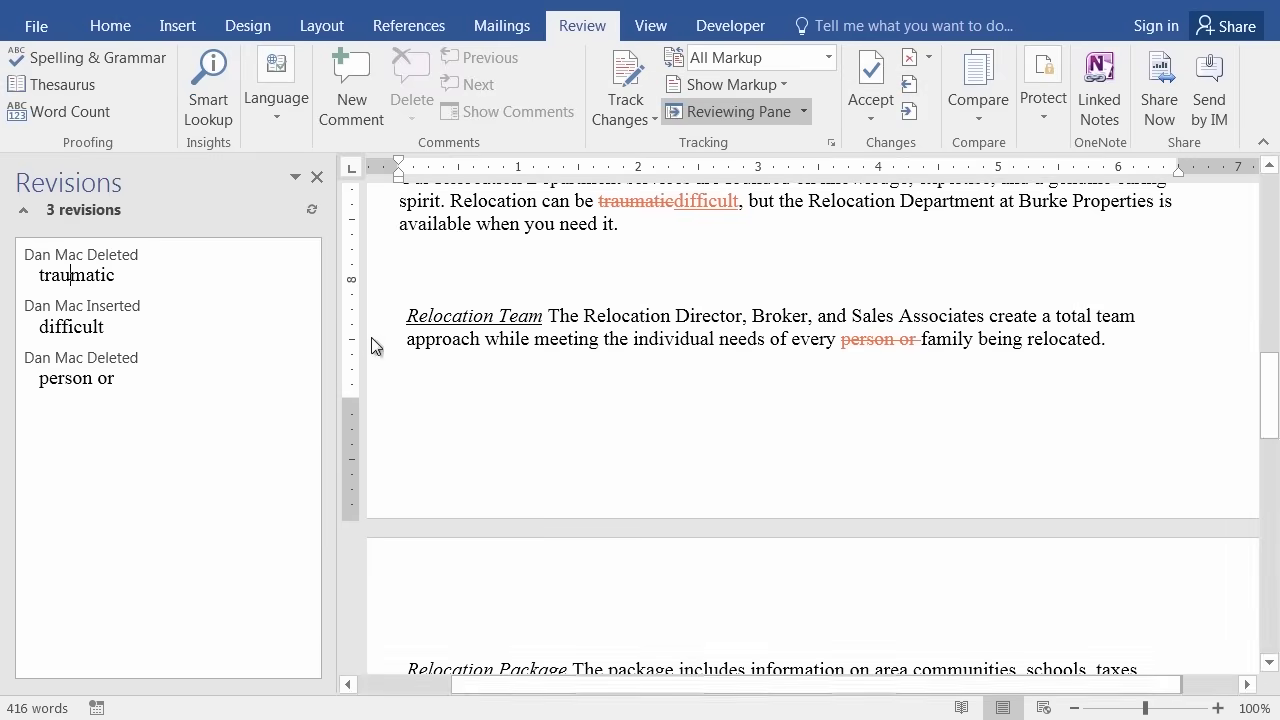
click(70, 274)
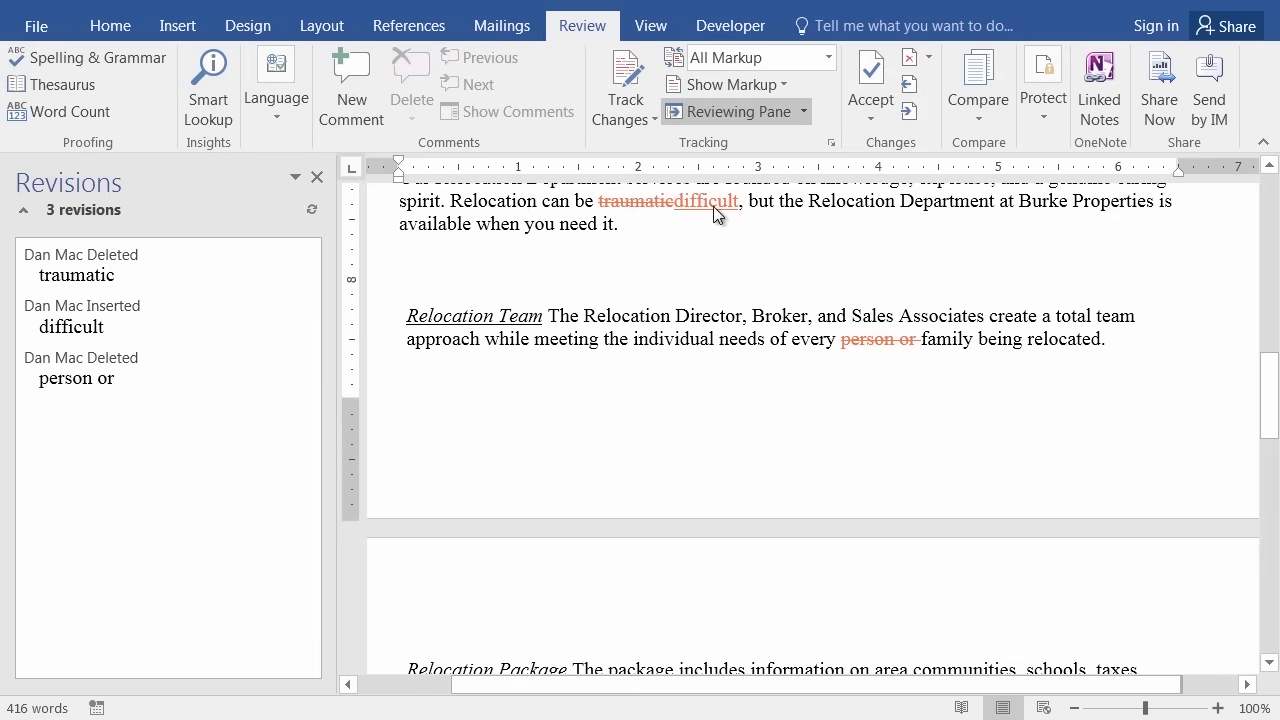
mouse_move(712, 208)
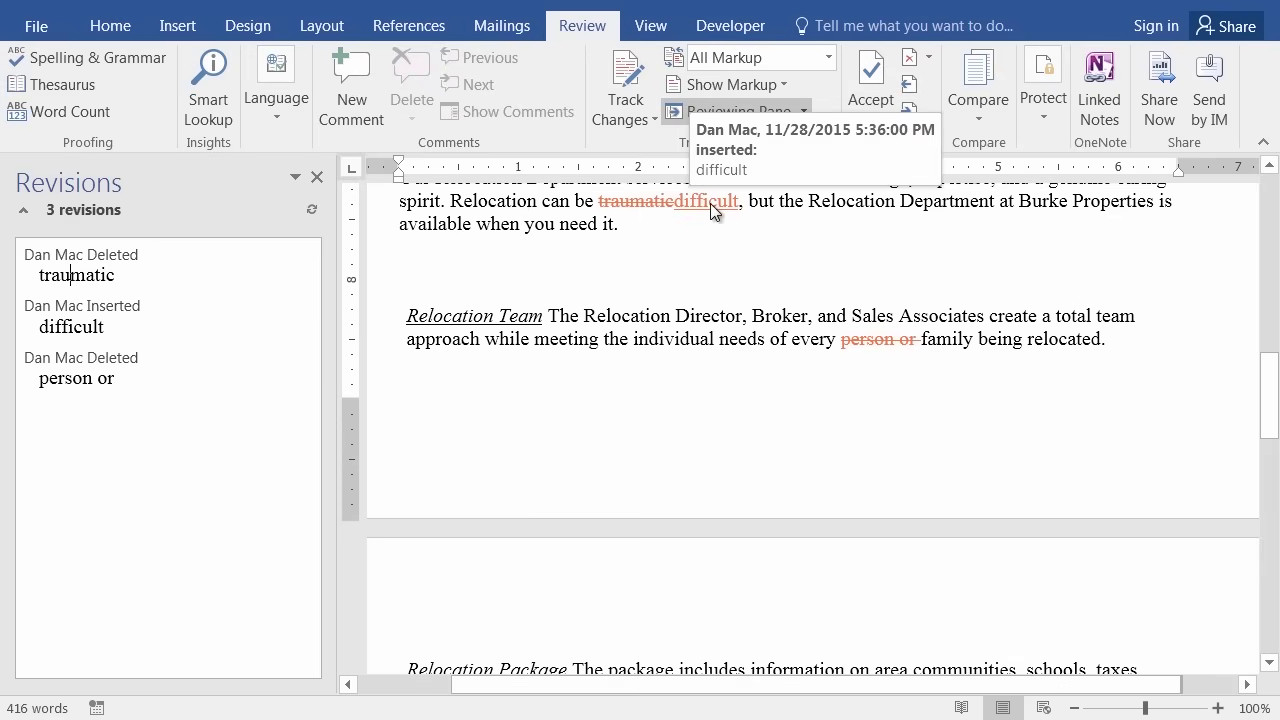
right_click(92, 265)
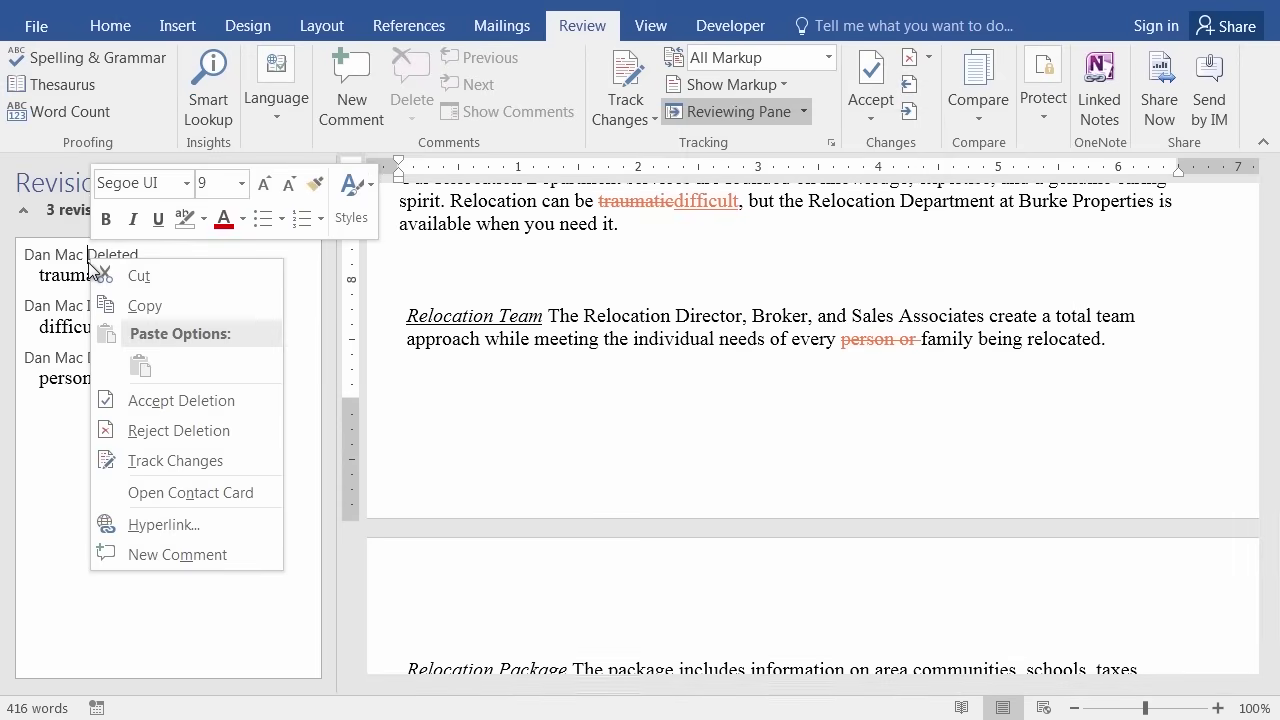
click(171, 430)
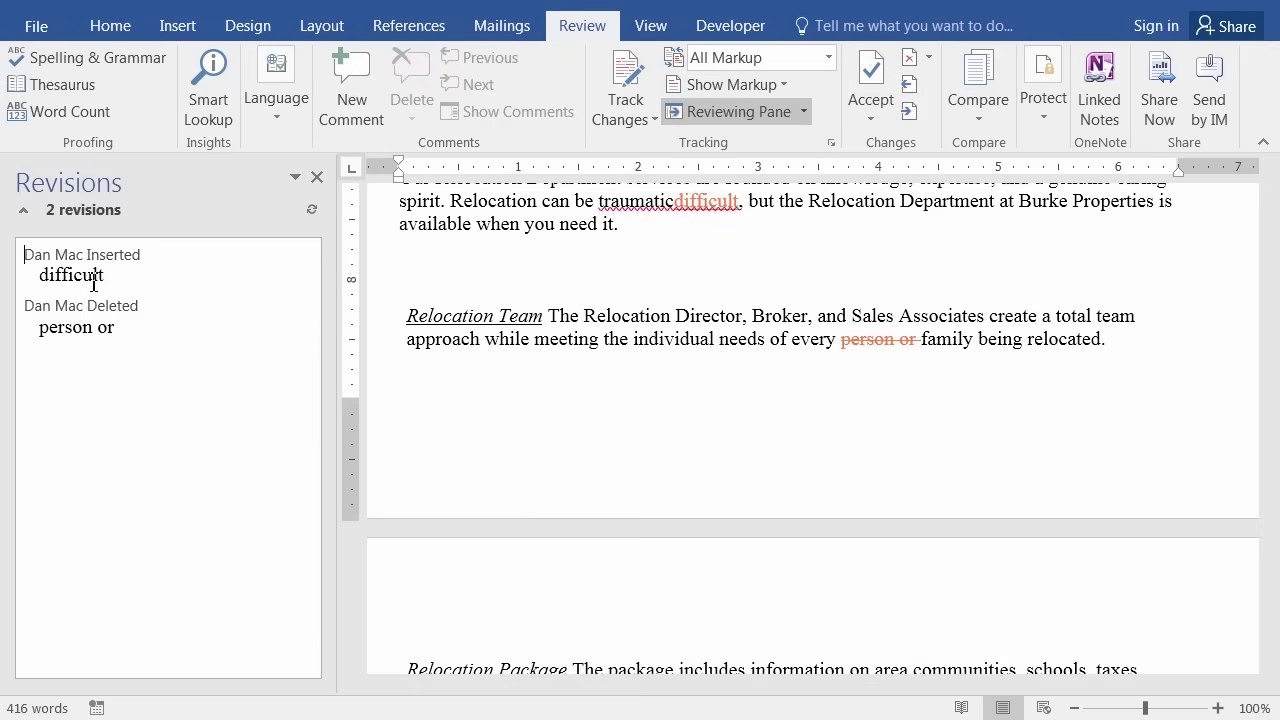
Reject the inserted 'difficult', accept the deletion of 'person or', and close the Revisions pane.
right_click(93, 280)
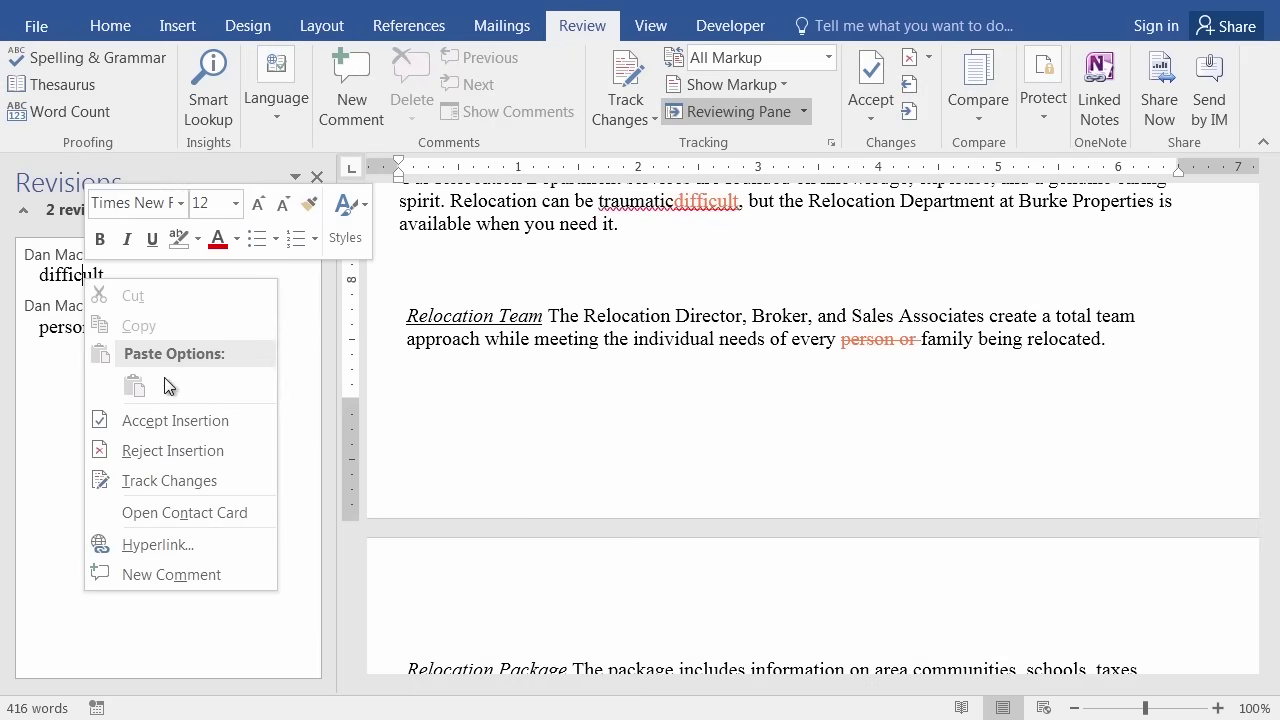
click(186, 449)
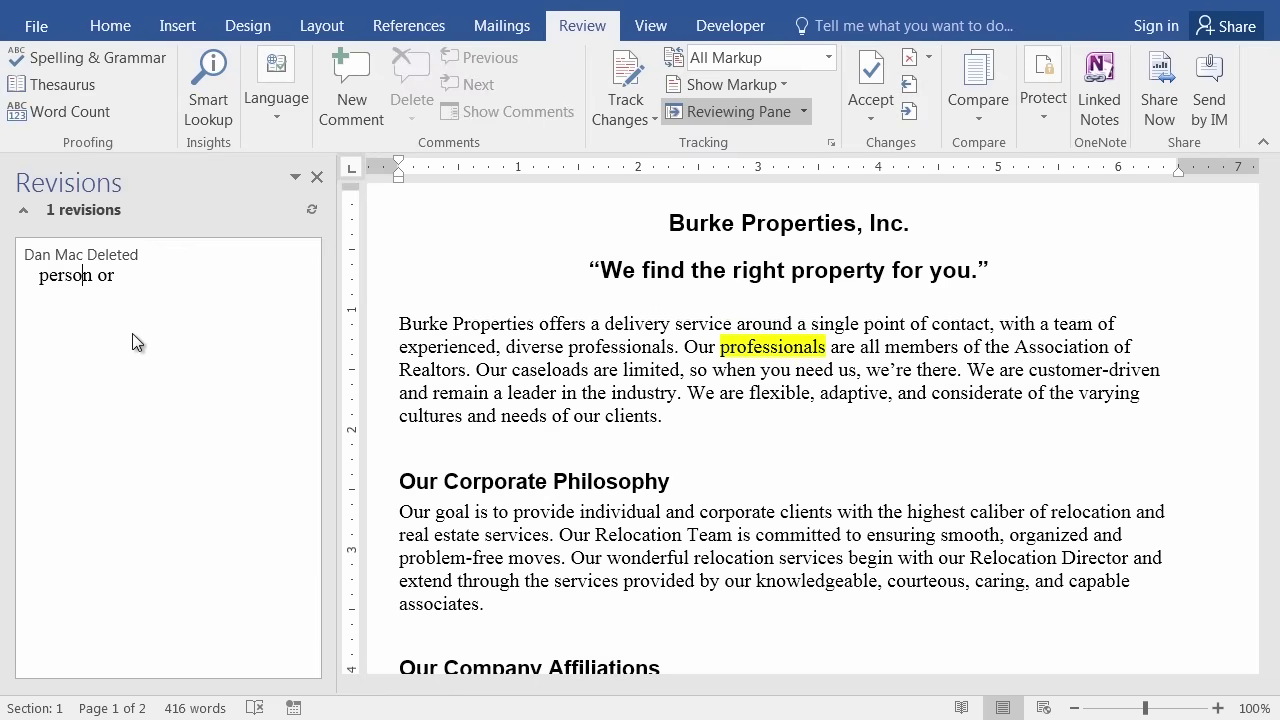
right_click(88, 284)
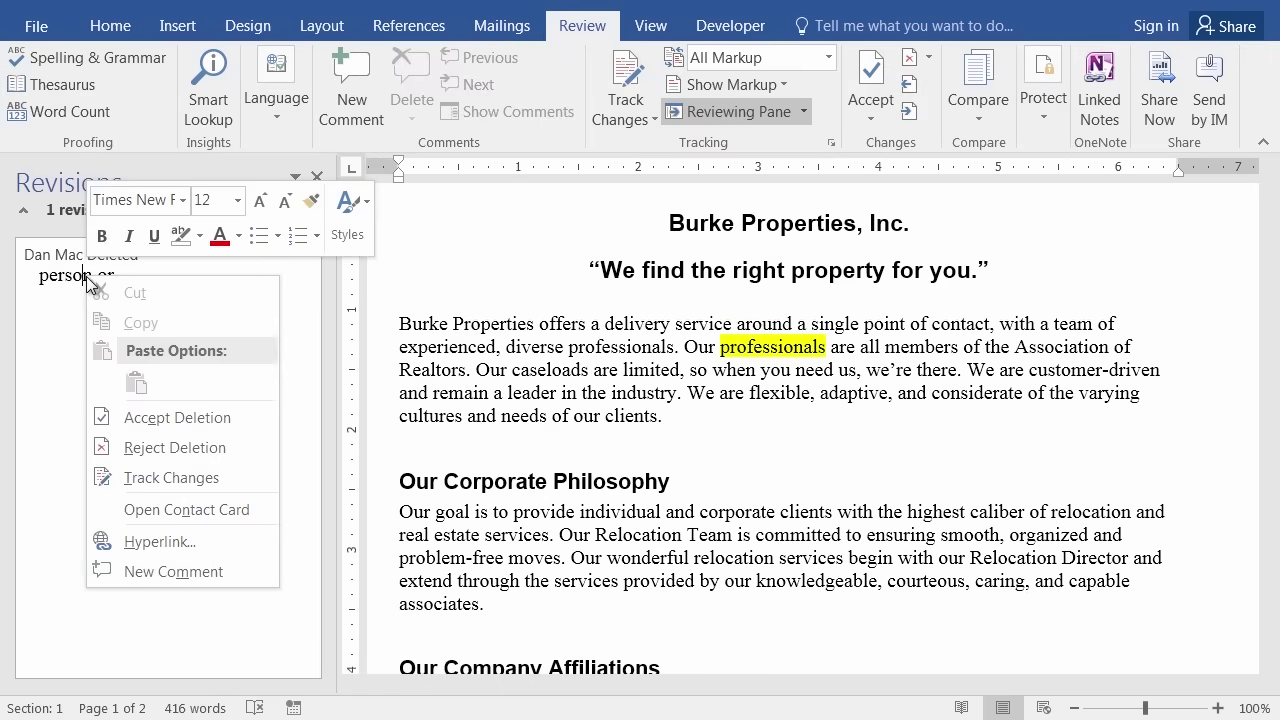
click(166, 419)
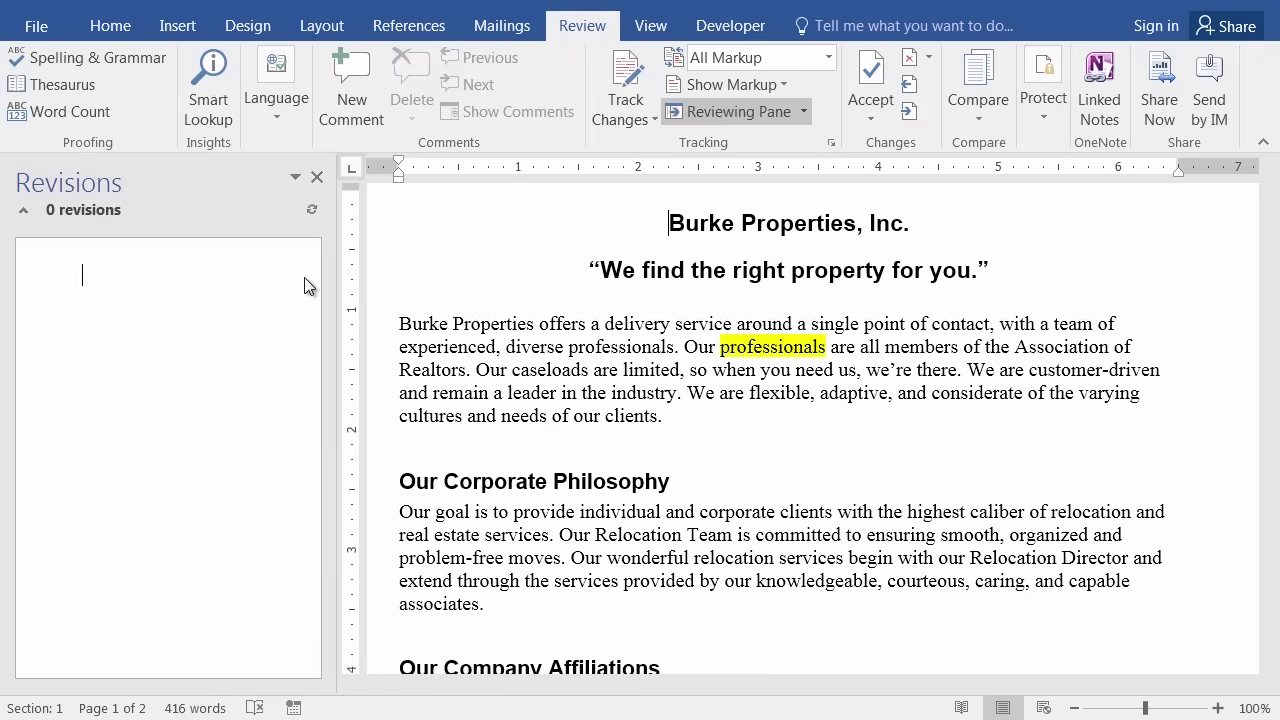
click(313, 179)
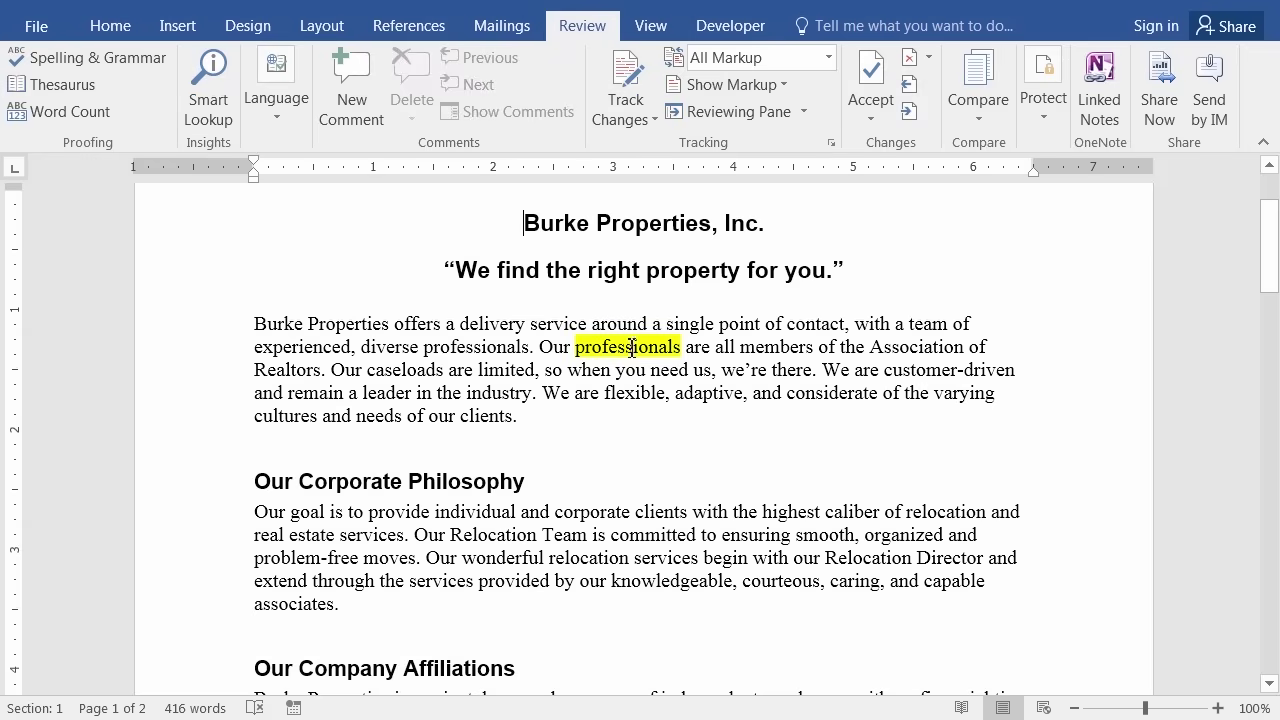
Clear the yellow highlight from 'professionals' using the No Color highlight setting.
scroll(551, 466, down, 2)
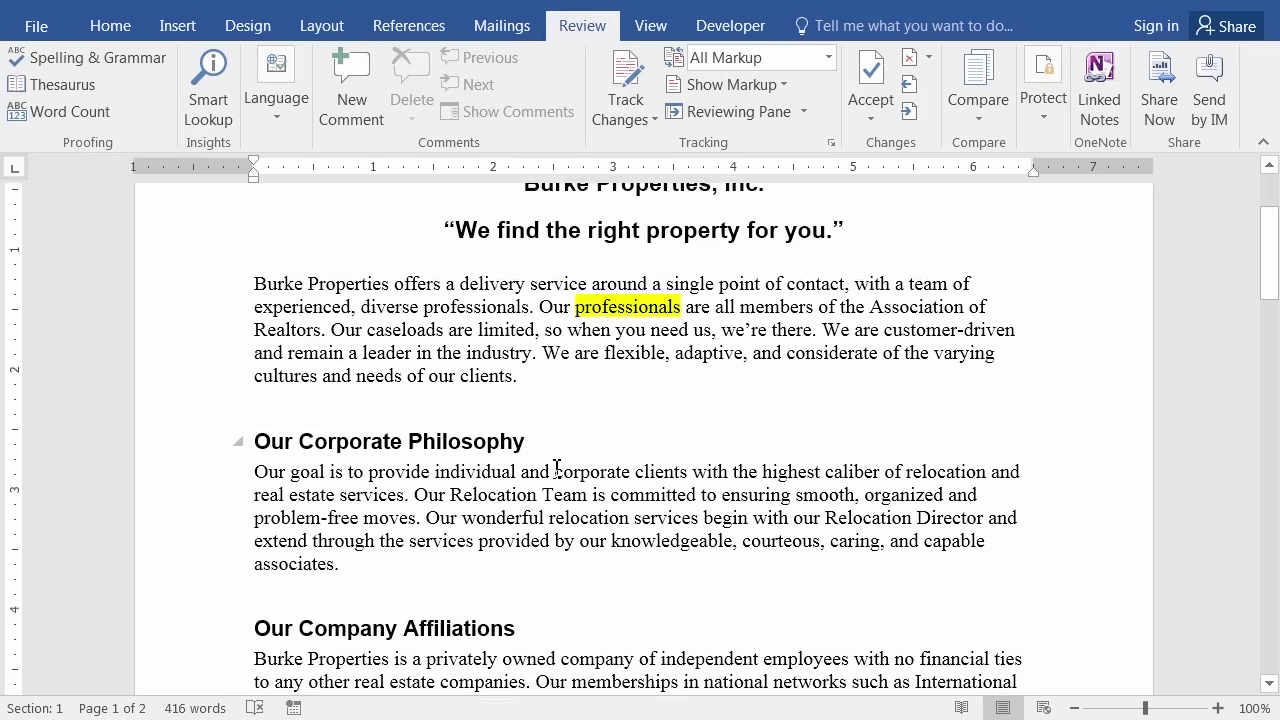
scroll(562, 476, up, 2)
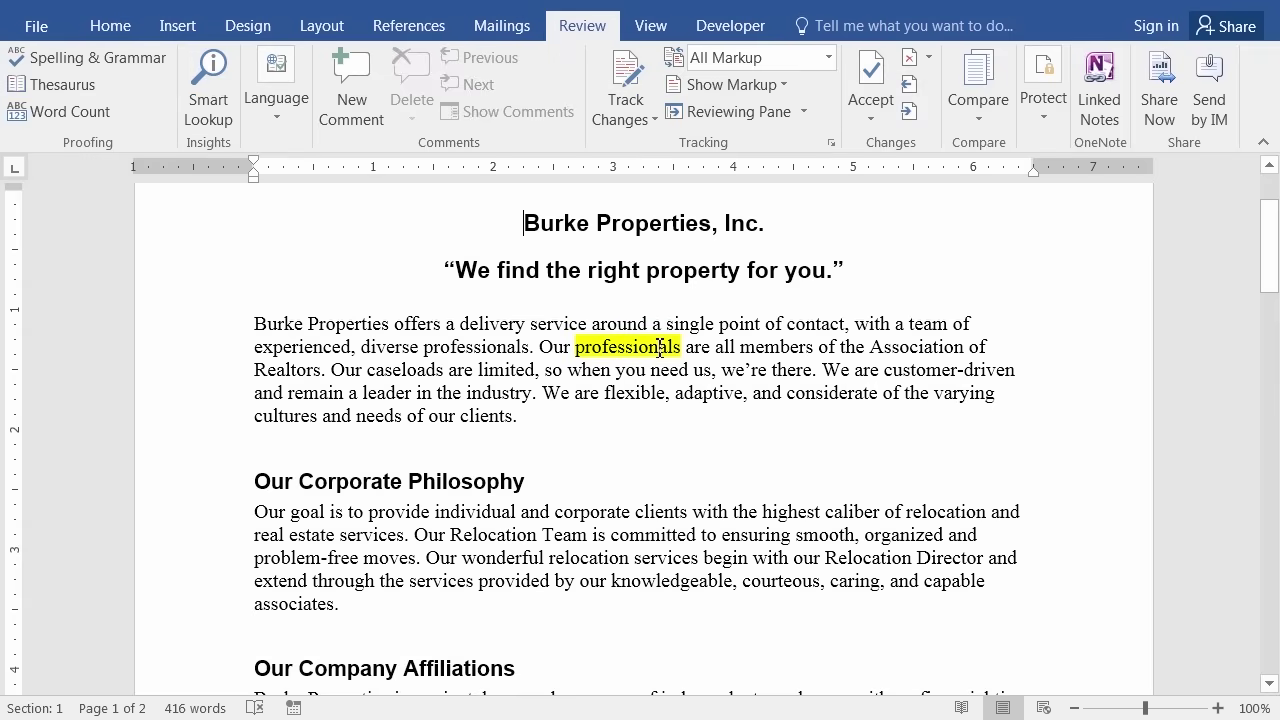
click(105, 27)
click(337, 105)
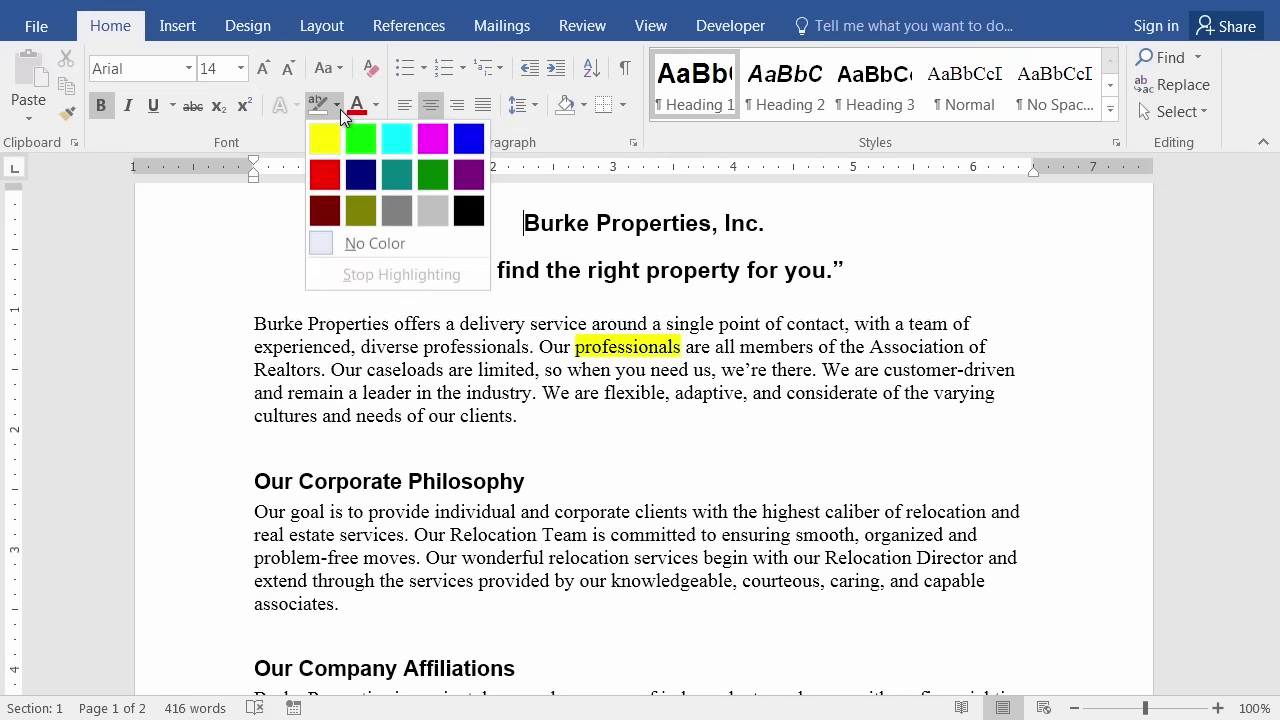
click(362, 247)
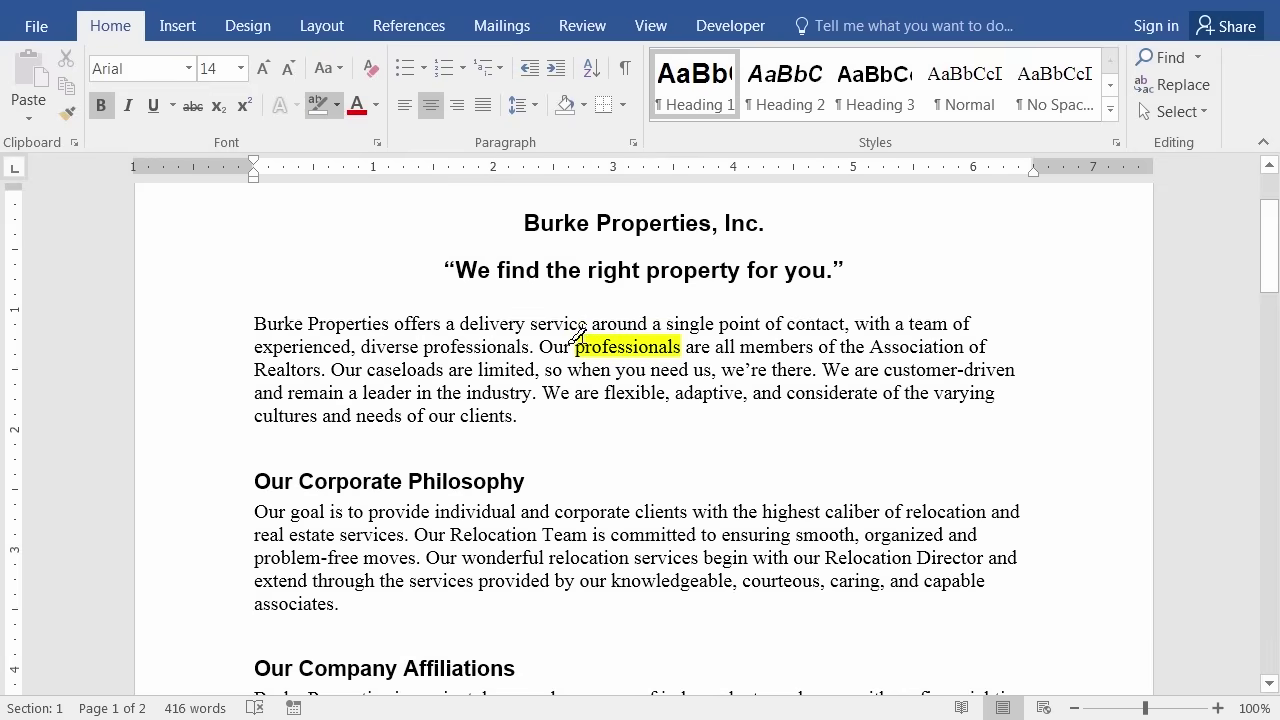
drag(530, 325, 752, 392)
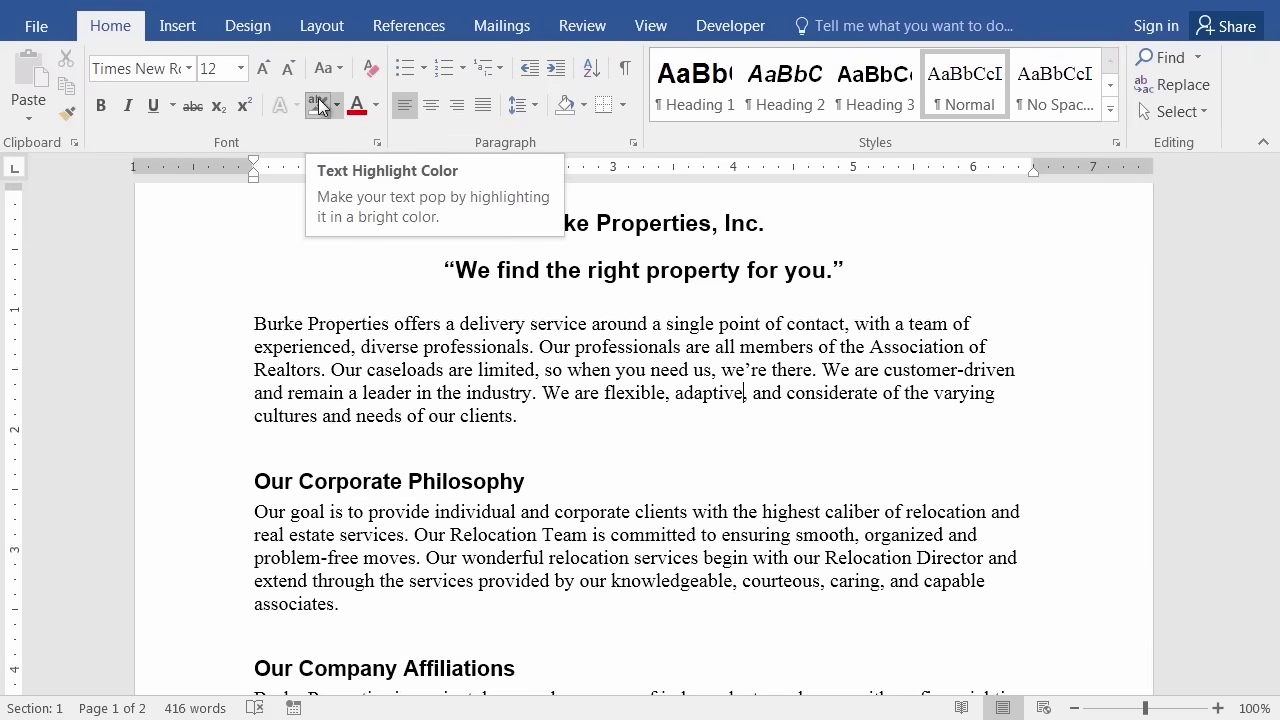
key(Escape)
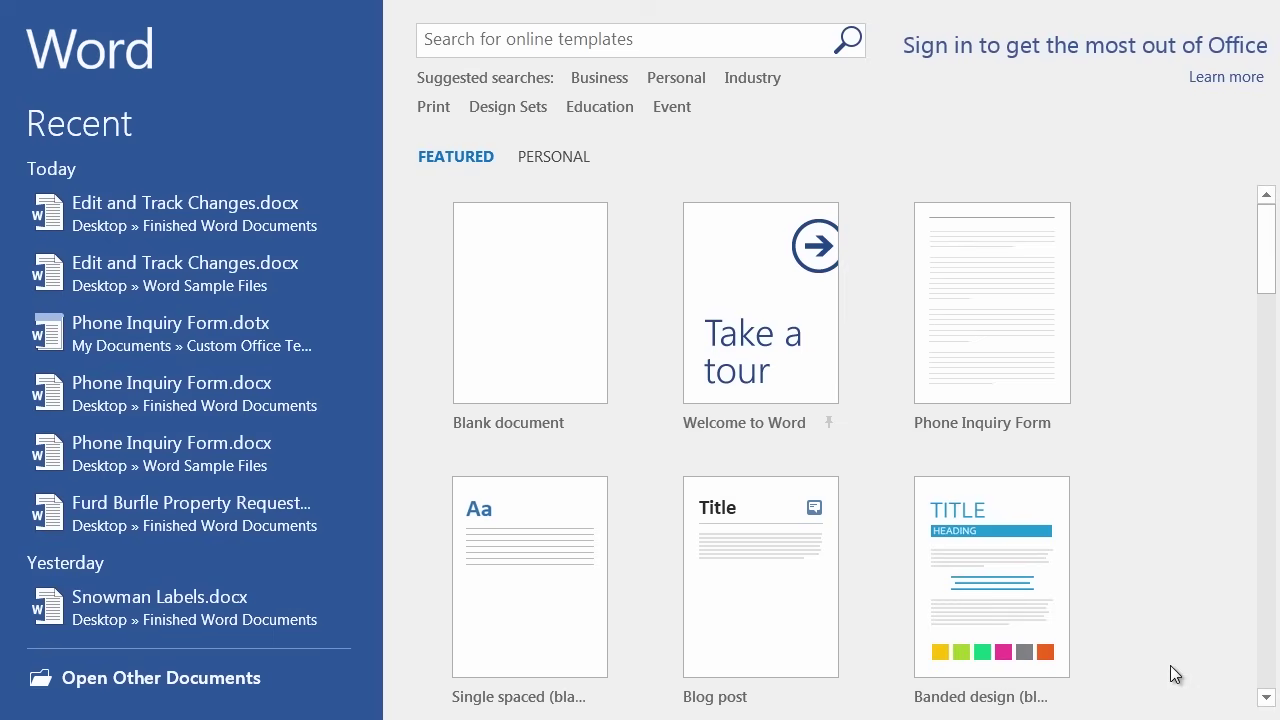
Open the Burke Properties listing inquiry letter and bring up the Review tools.
click(195, 679)
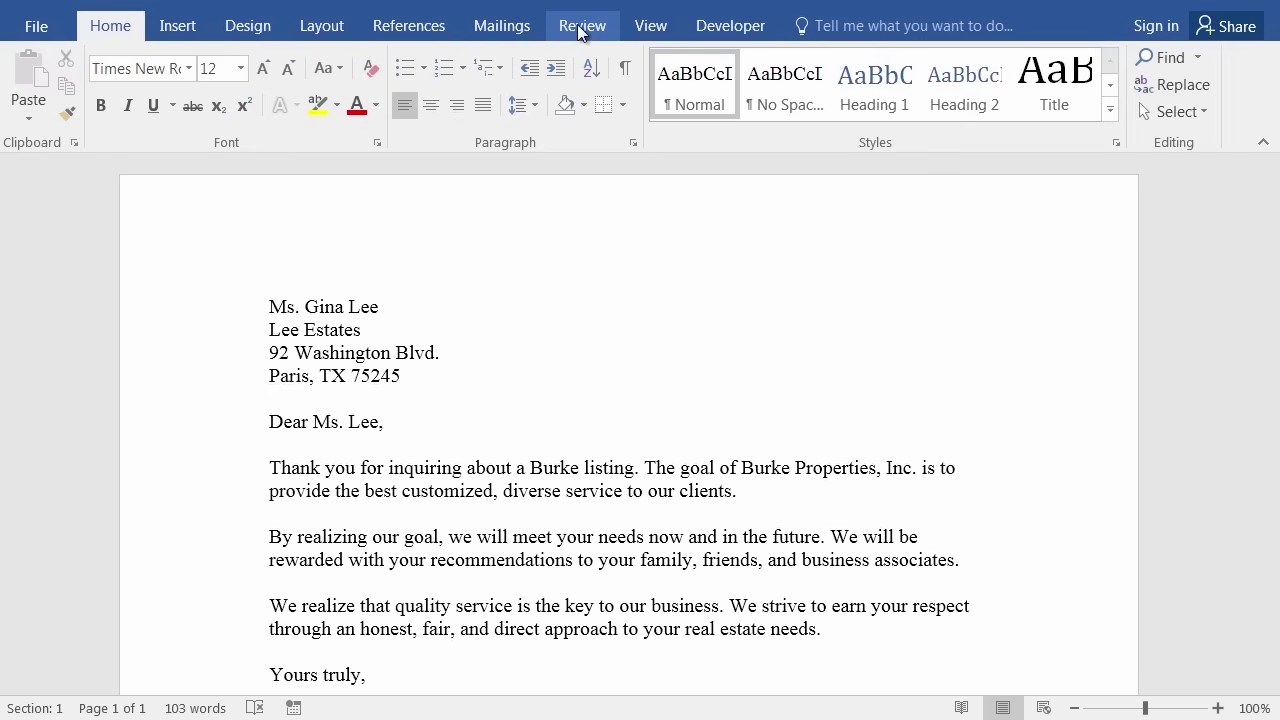
click(581, 30)
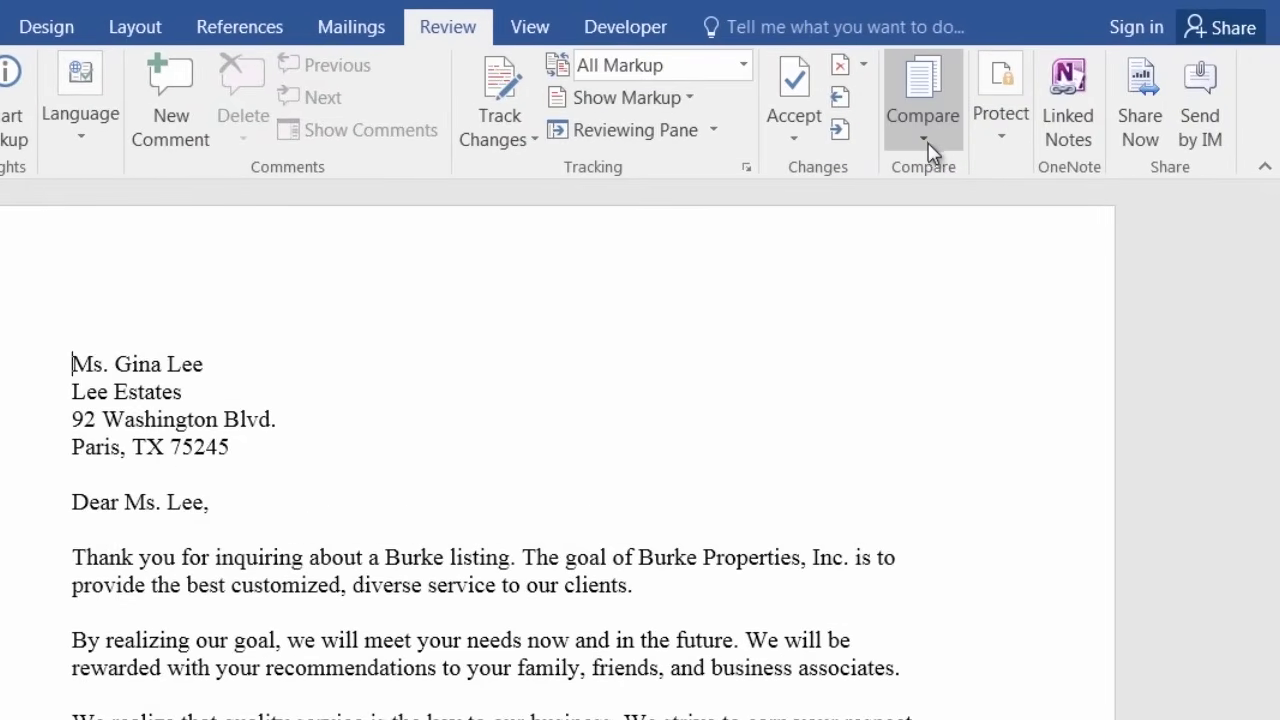
Bring up the Combine Documents dialog from Review > Compare > Combine.
click(928, 150)
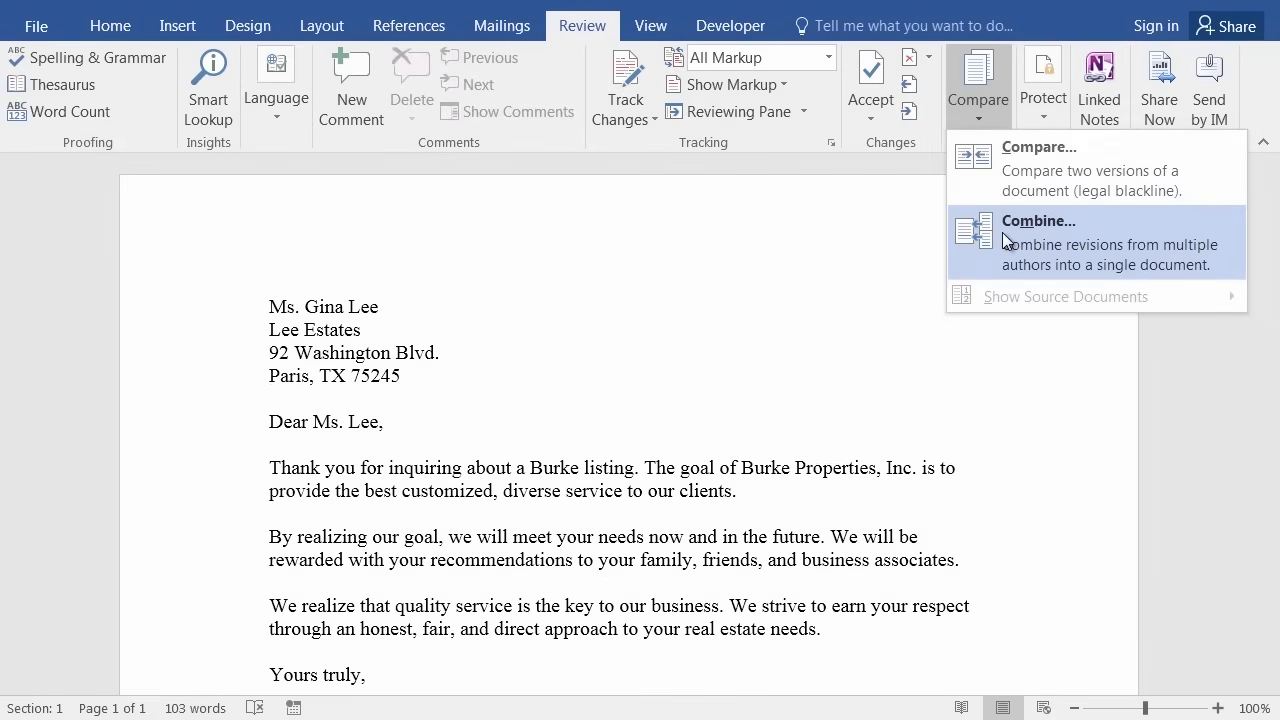
click(1002, 232)
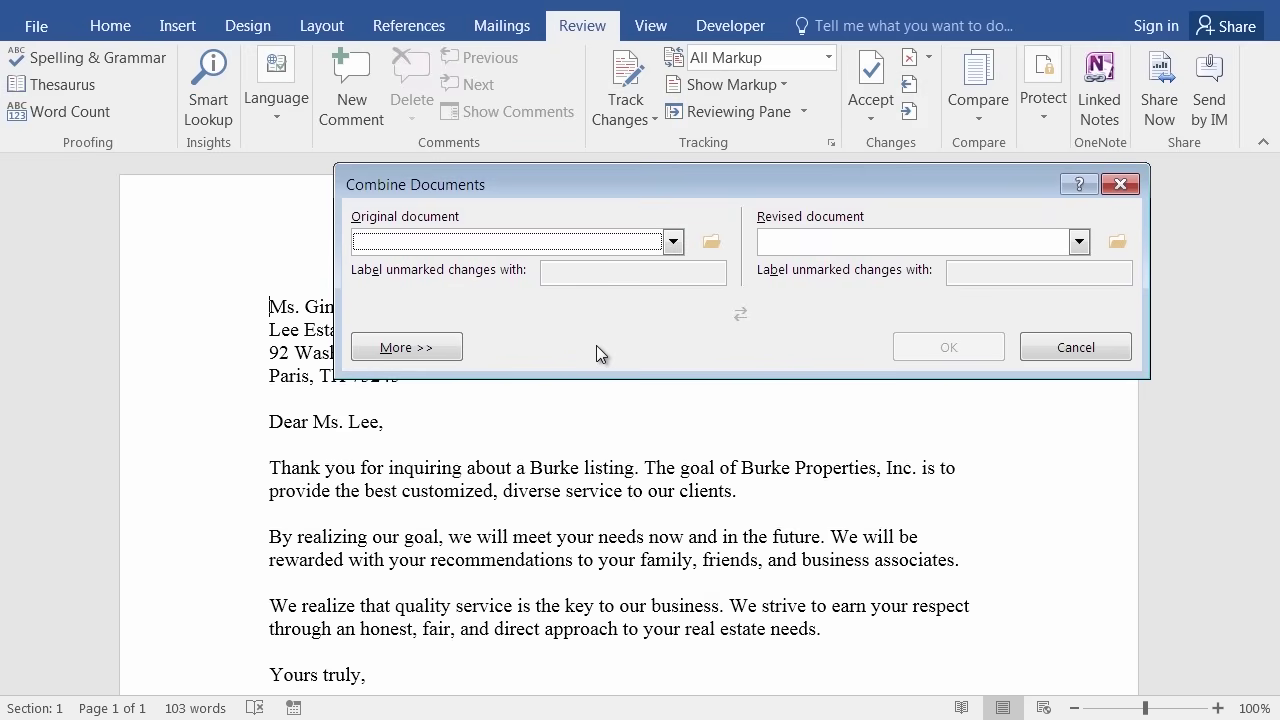
Expand Combine Documents with More >> and drop down the Original document list.
click(417, 349)
click(413, 348)
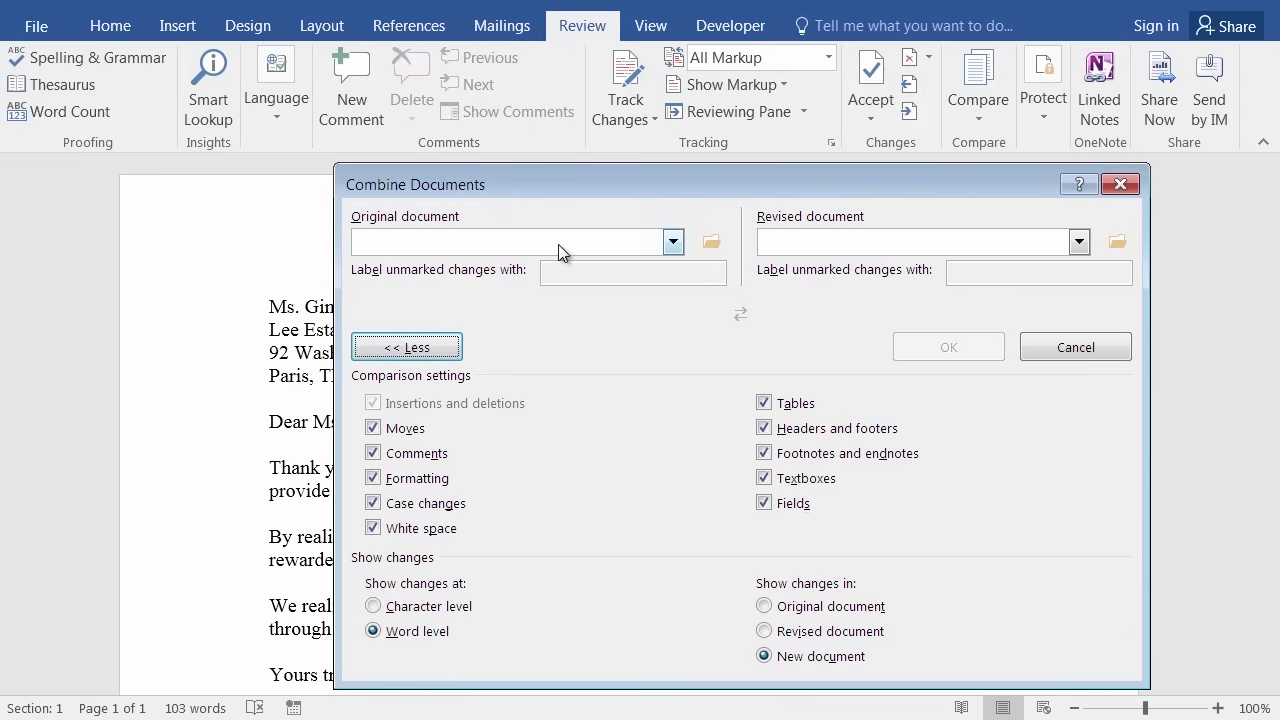
click(675, 244)
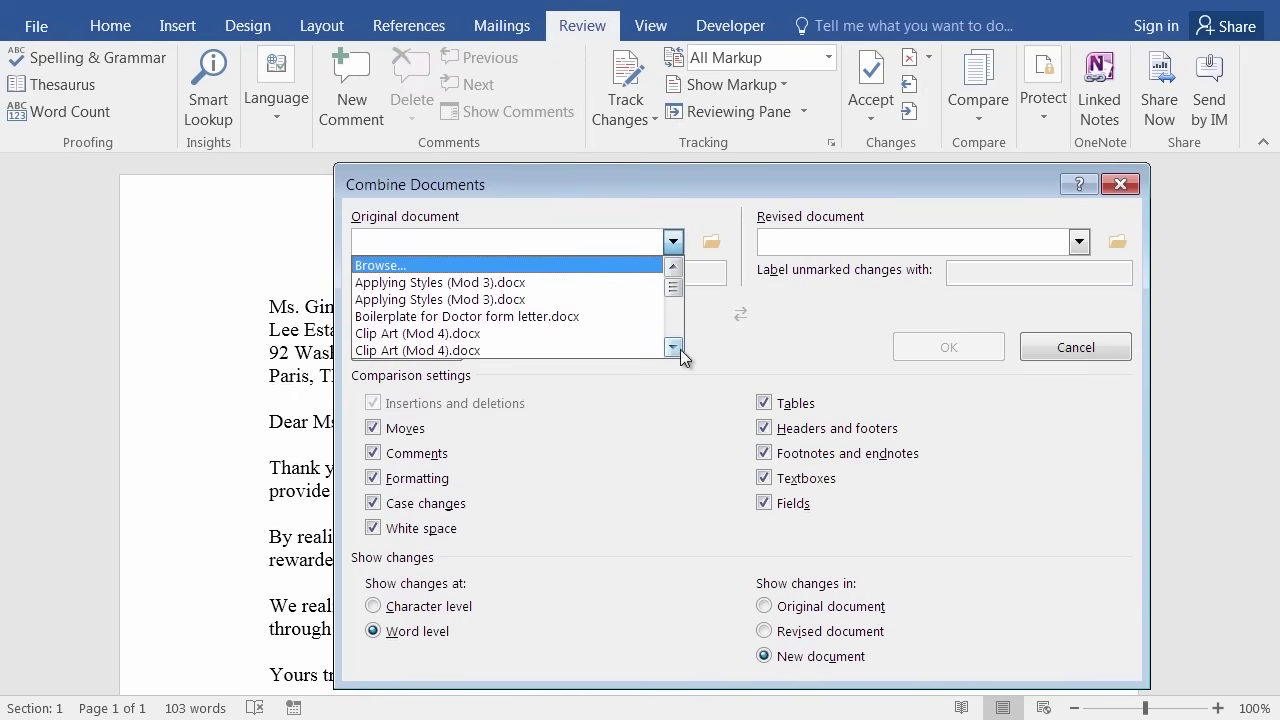
Close the Original document list without a choice and browse to the Word Sample Files folder.
click(678, 350)
click(678, 350)
click(678, 350)
click(678, 350)
click(678, 350)
click(678, 350)
click(678, 350)
click(678, 350)
click(678, 350)
click(678, 350)
click(678, 350)
click(678, 350)
click(678, 350)
click(677, 267)
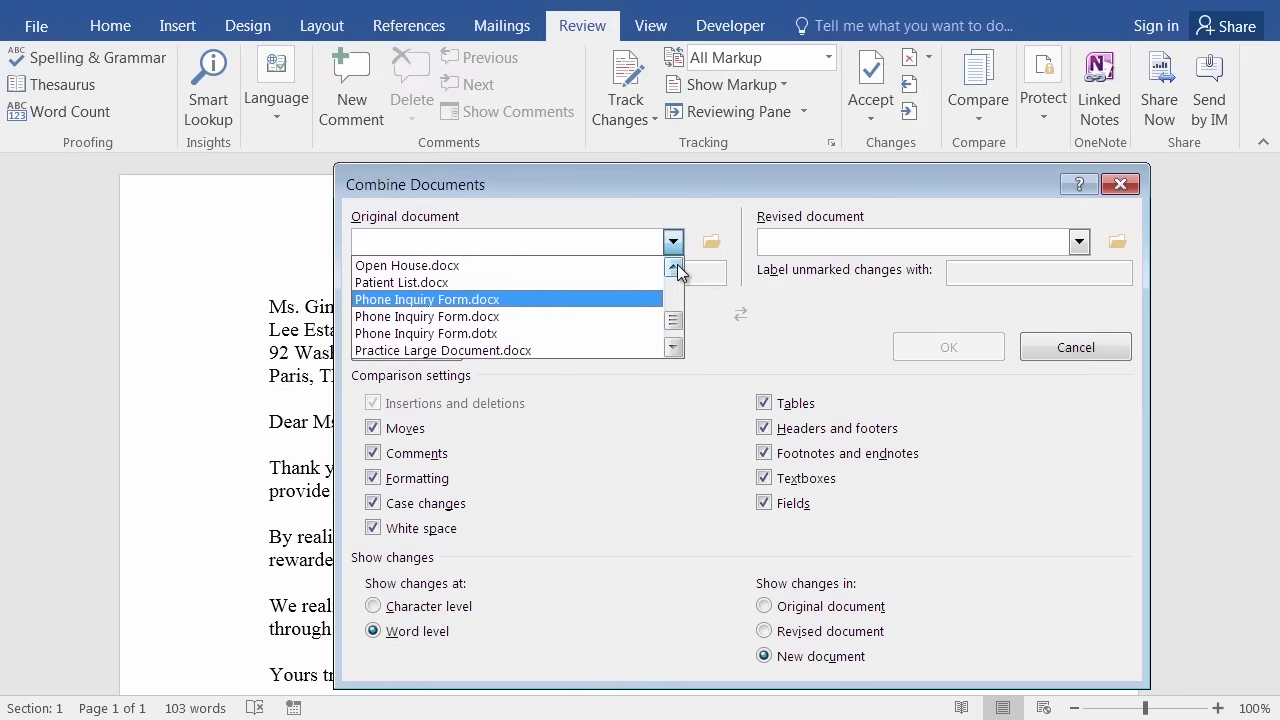
click(674, 267)
click(674, 267)
click(674, 267)
click(674, 267)
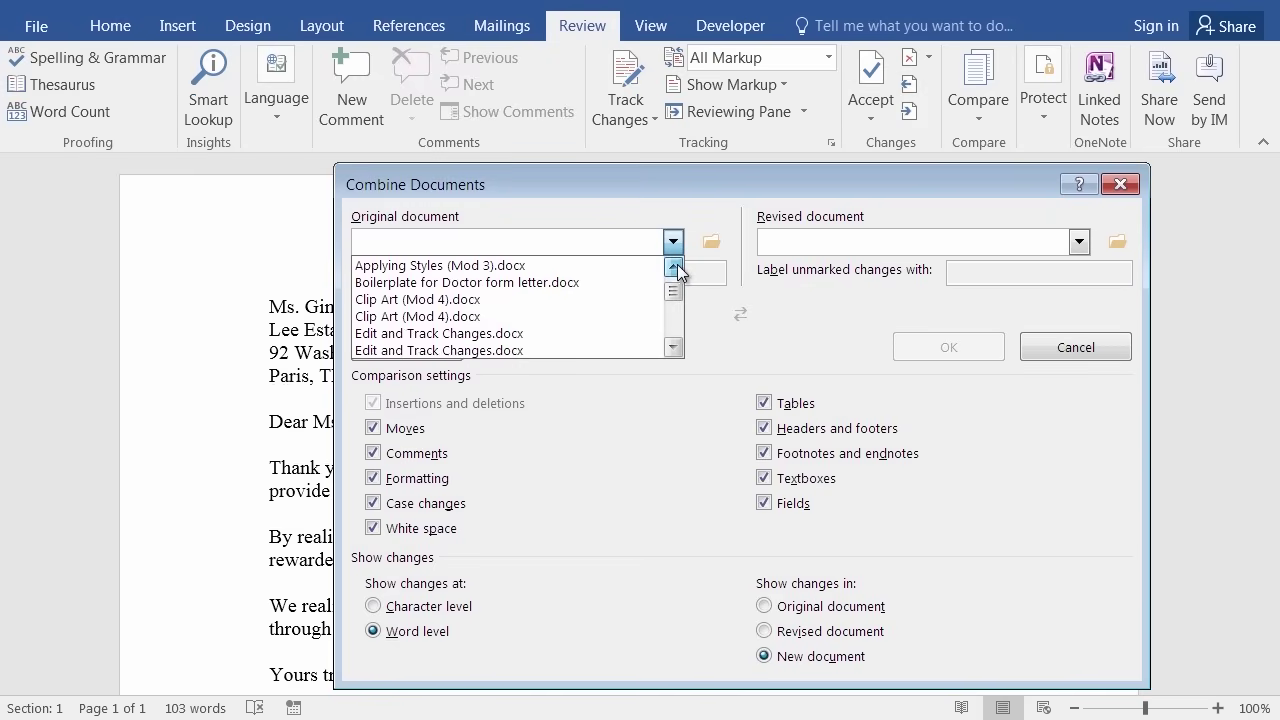
click(674, 267)
click(674, 267)
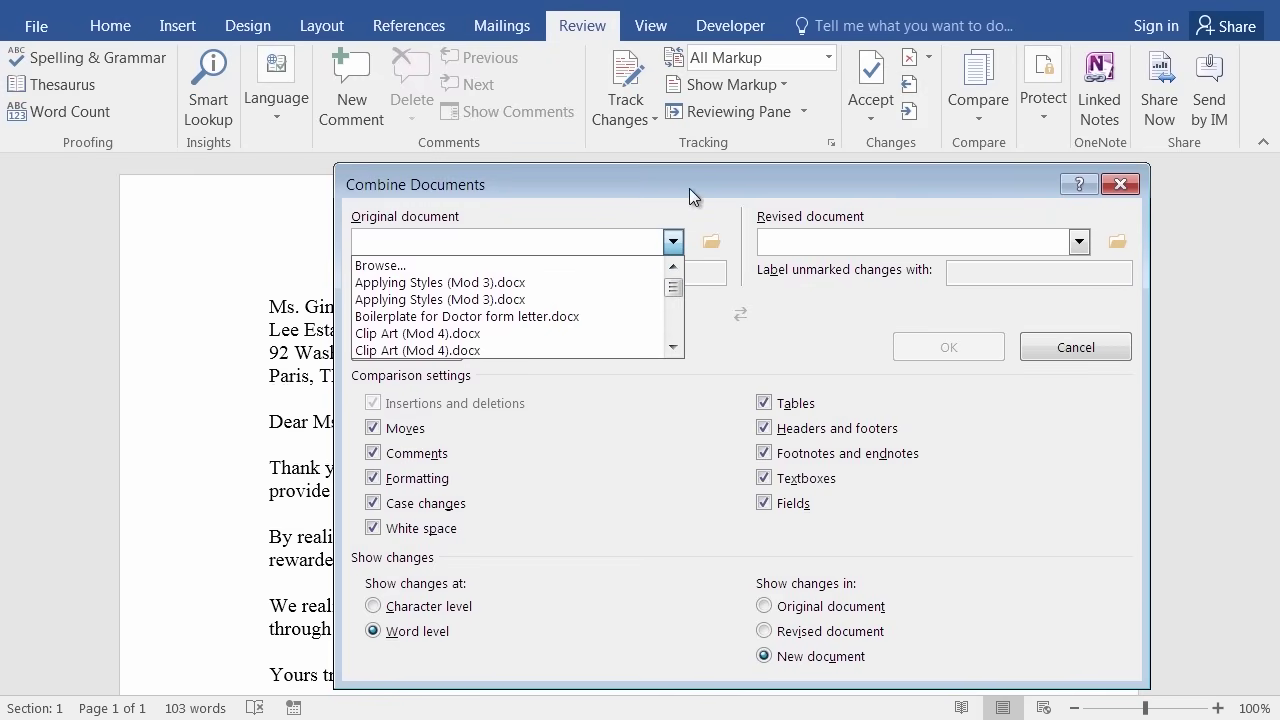
click(689, 188)
click(709, 248)
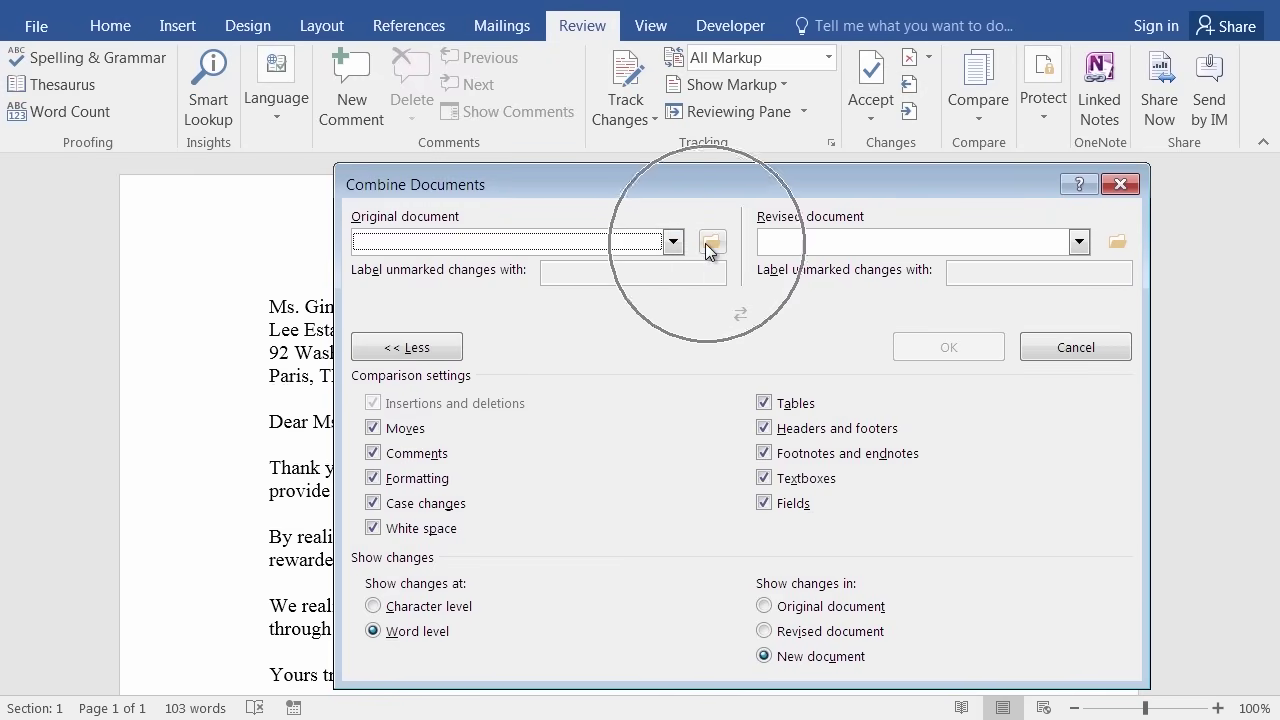
click(712, 249)
Choose Lee Letter.docx in the Open window as the original document to combine.
click(716, 250)
click(714, 248)
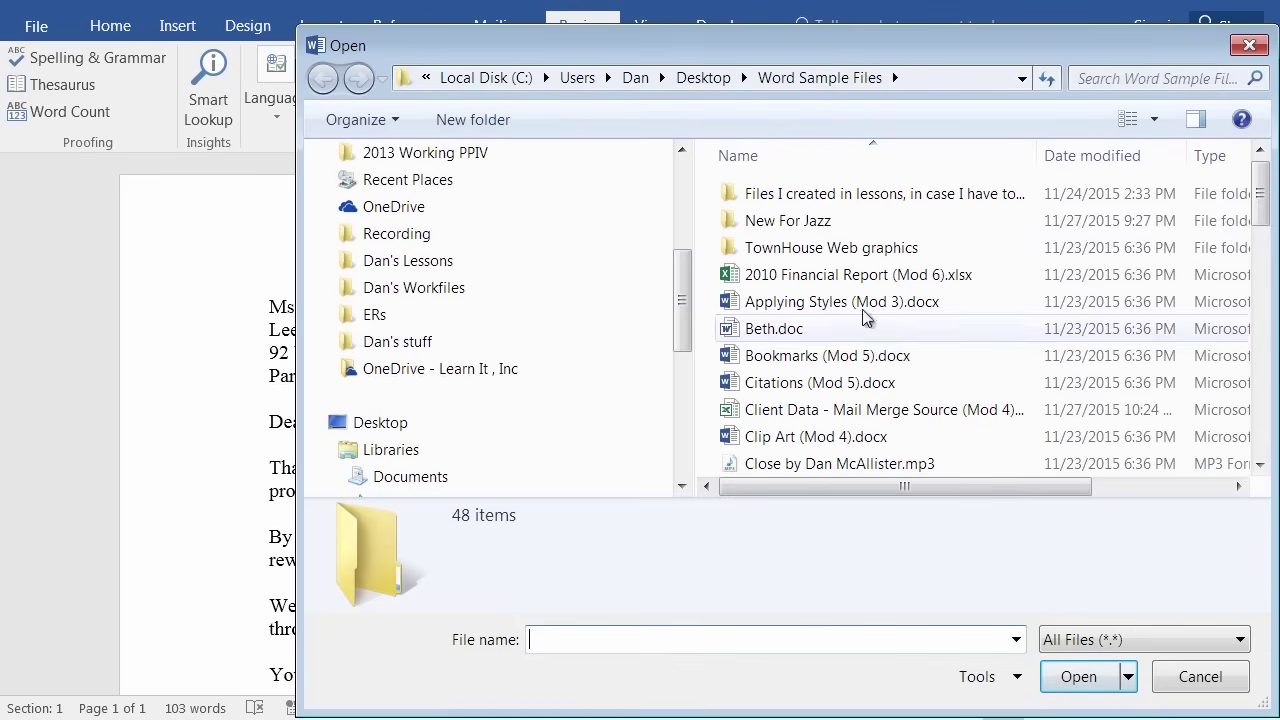
click(1262, 369)
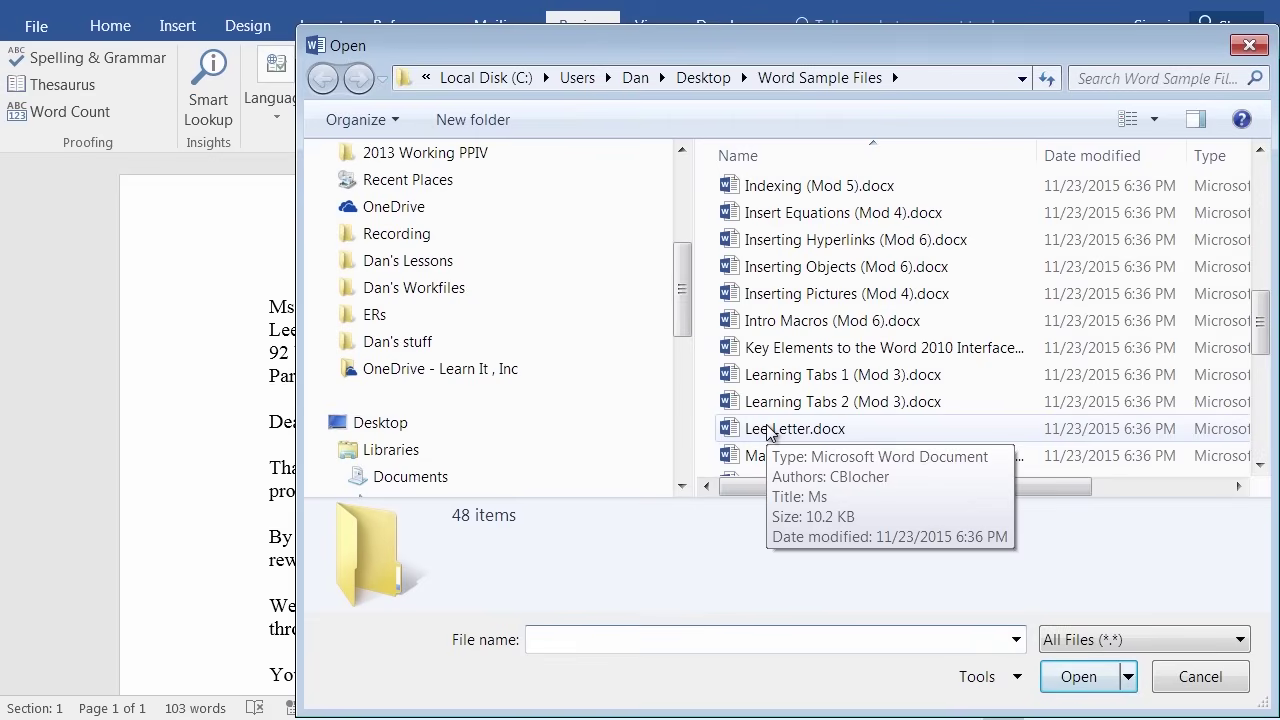
click(768, 430)
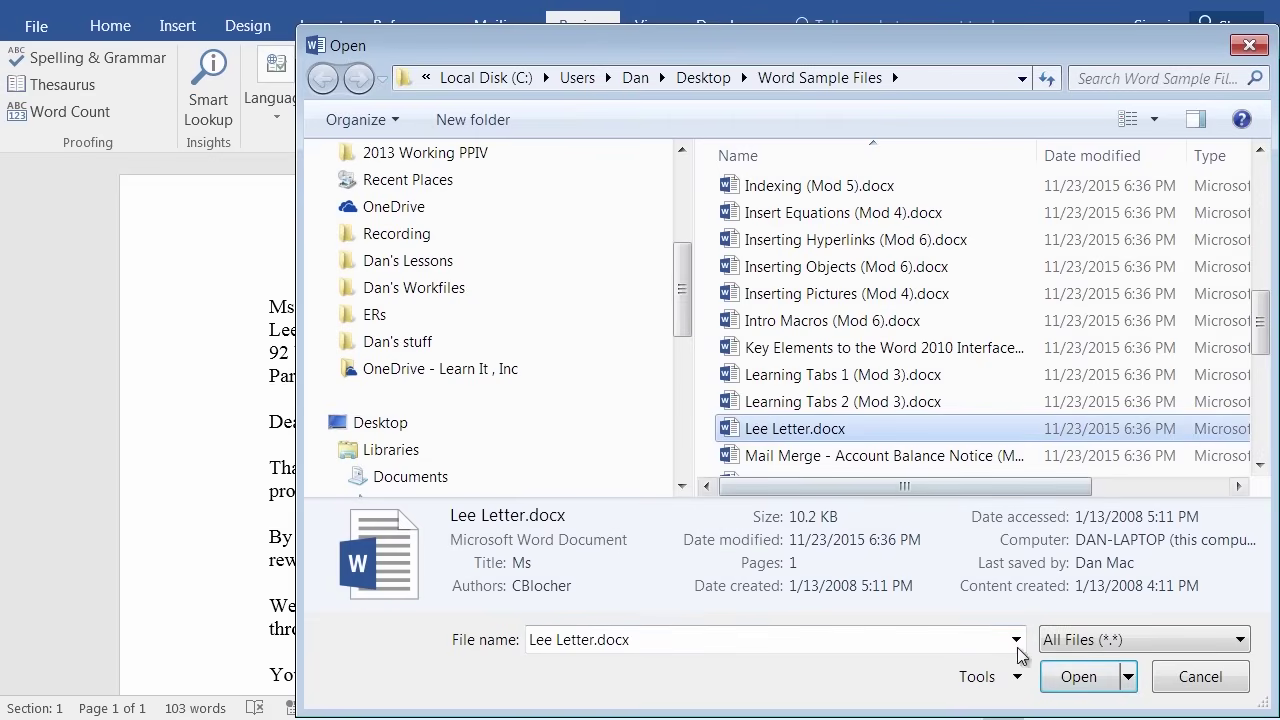
click(1066, 679)
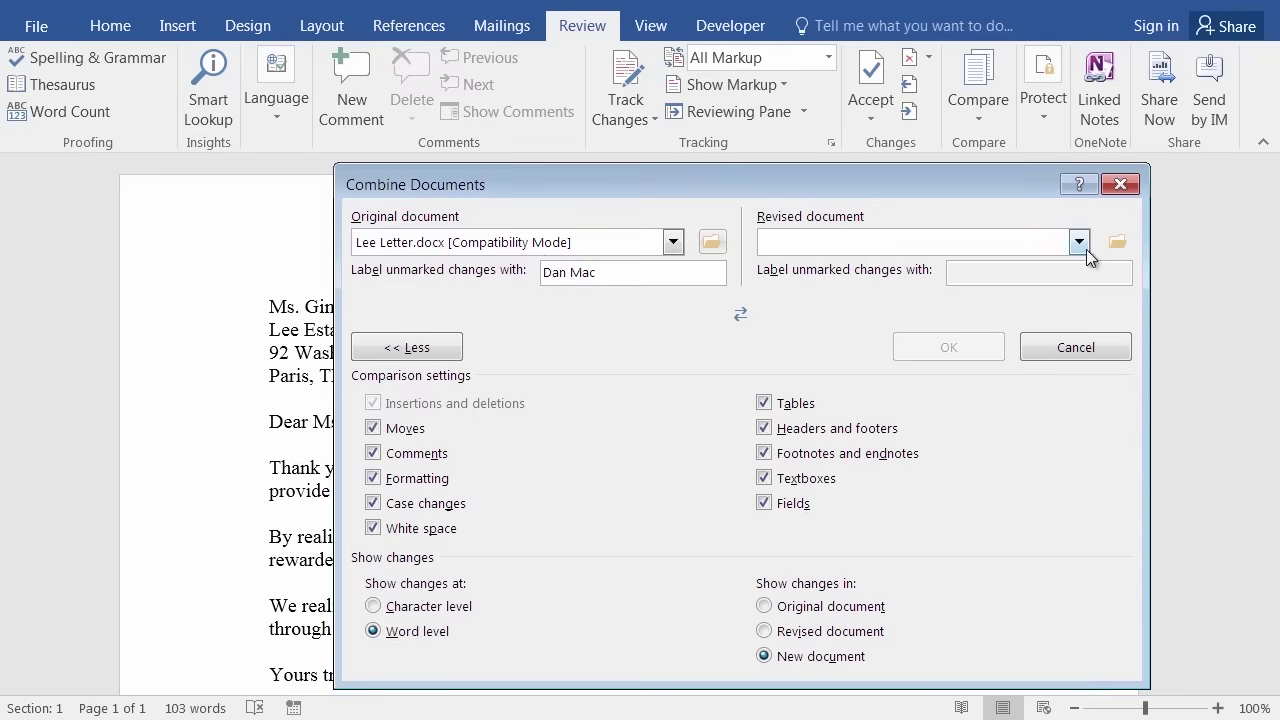
Pick Beth.doc as the revised document and combine both letters into a new document.
click(1118, 243)
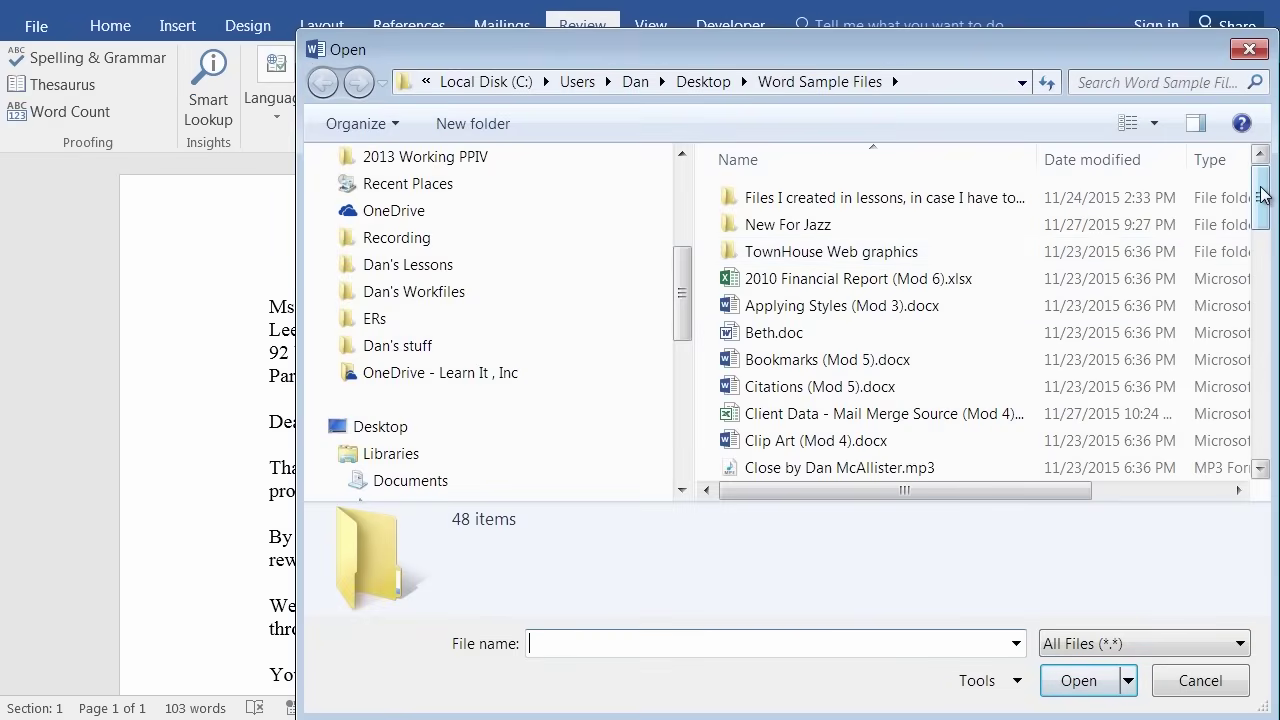
double_click(775, 333)
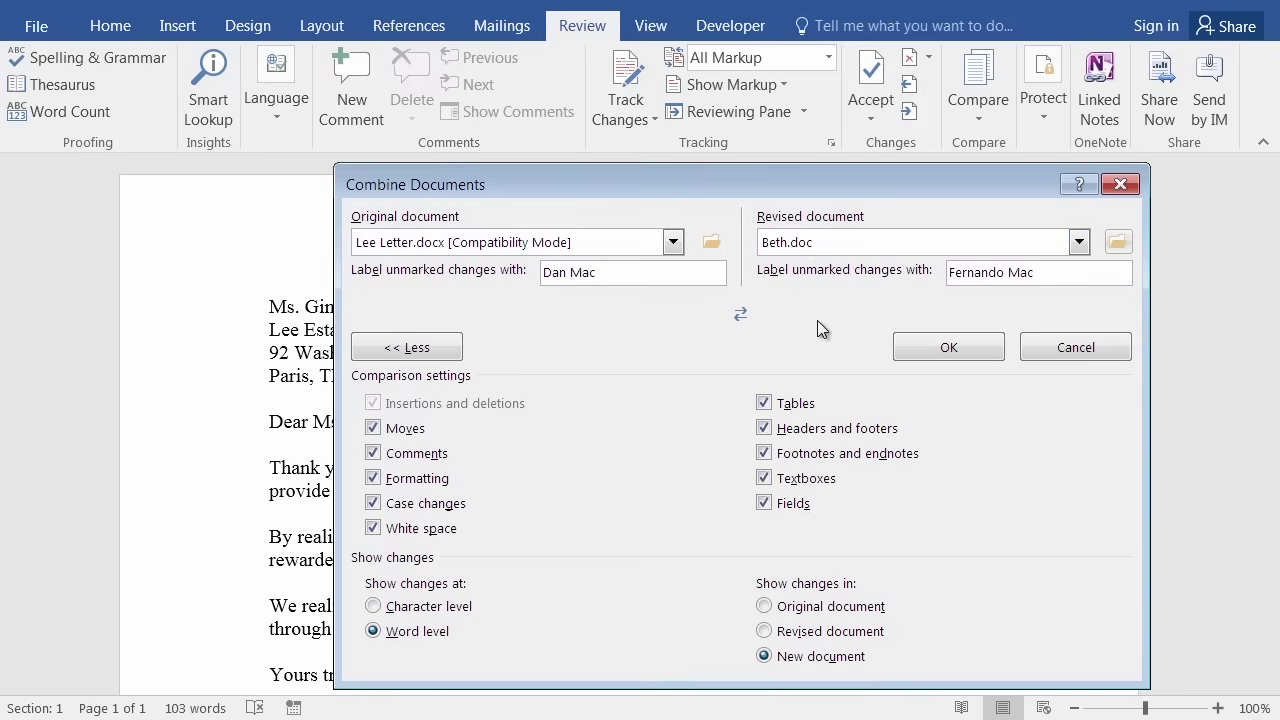
click(927, 353)
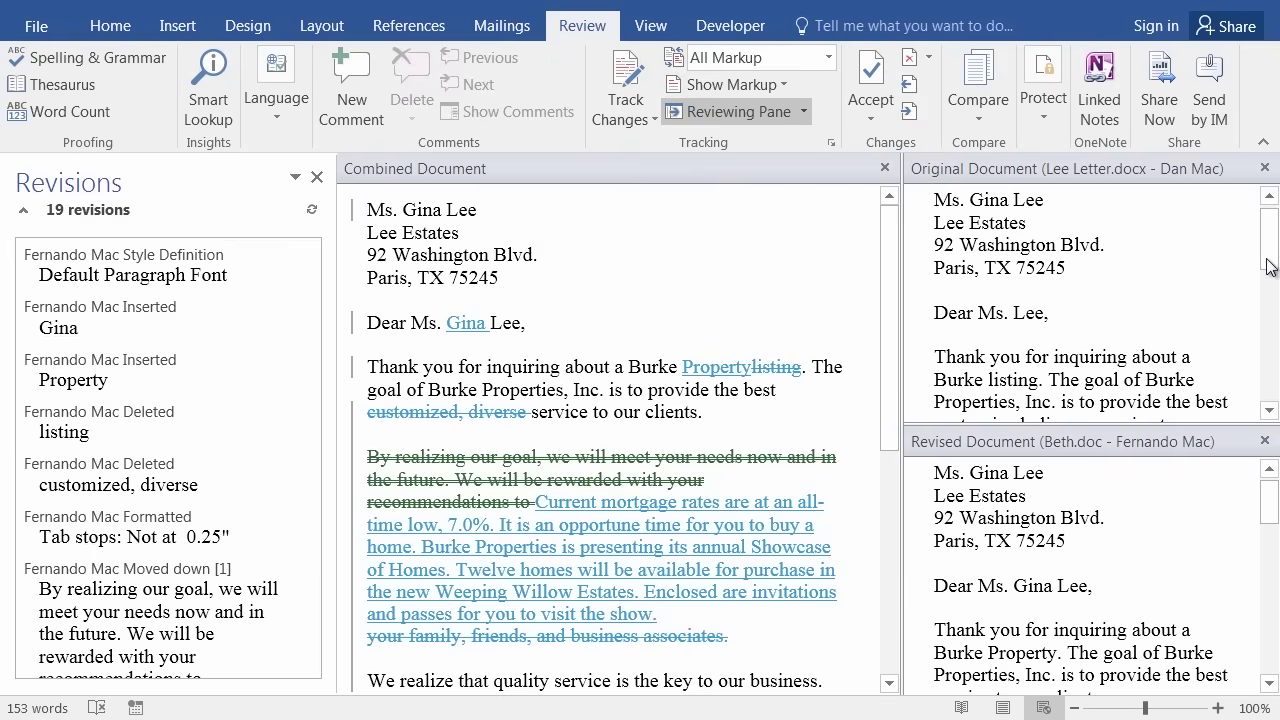
Scroll the Combined, Original and Revised panes and read revision details like 'Property' replacing 'listing'.
drag(1270, 266, 1268, 235)
drag(1269, 505, 1240, 363)
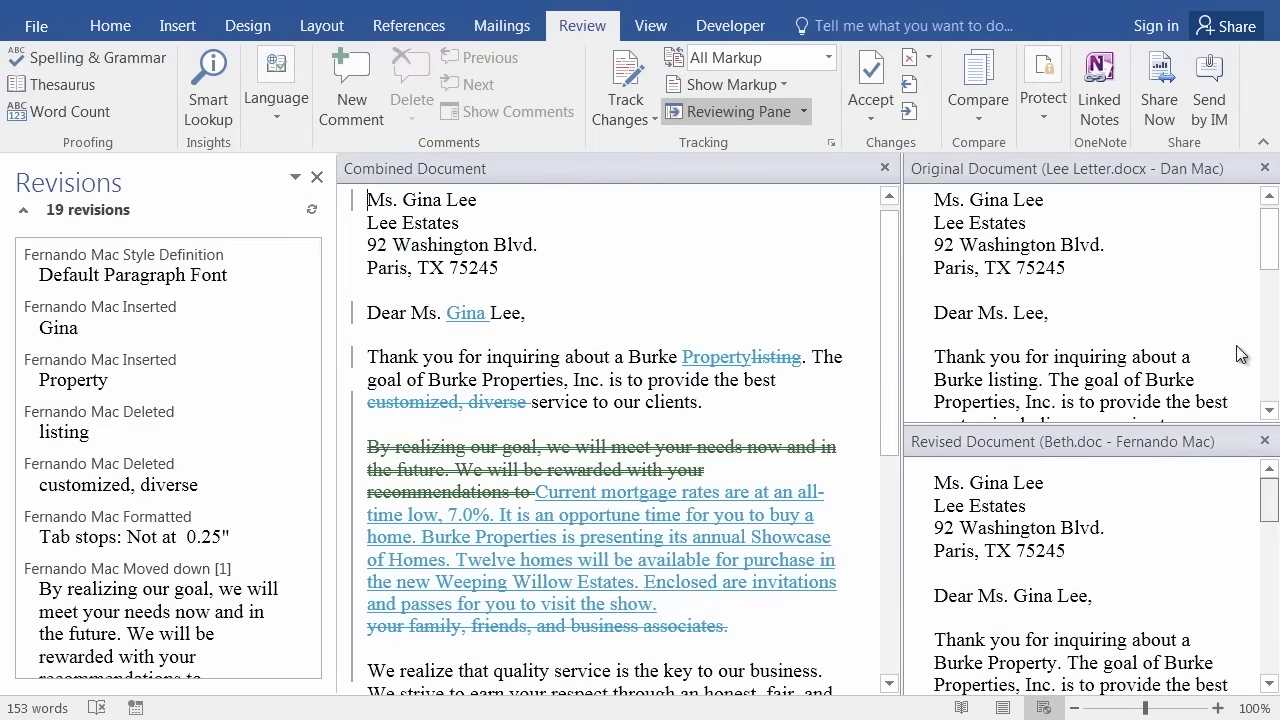
mouse_move(1270, 238)
mouse_down()
mouse_move(1273, 344)
mouse_move(1271, 242)
mouse_up()
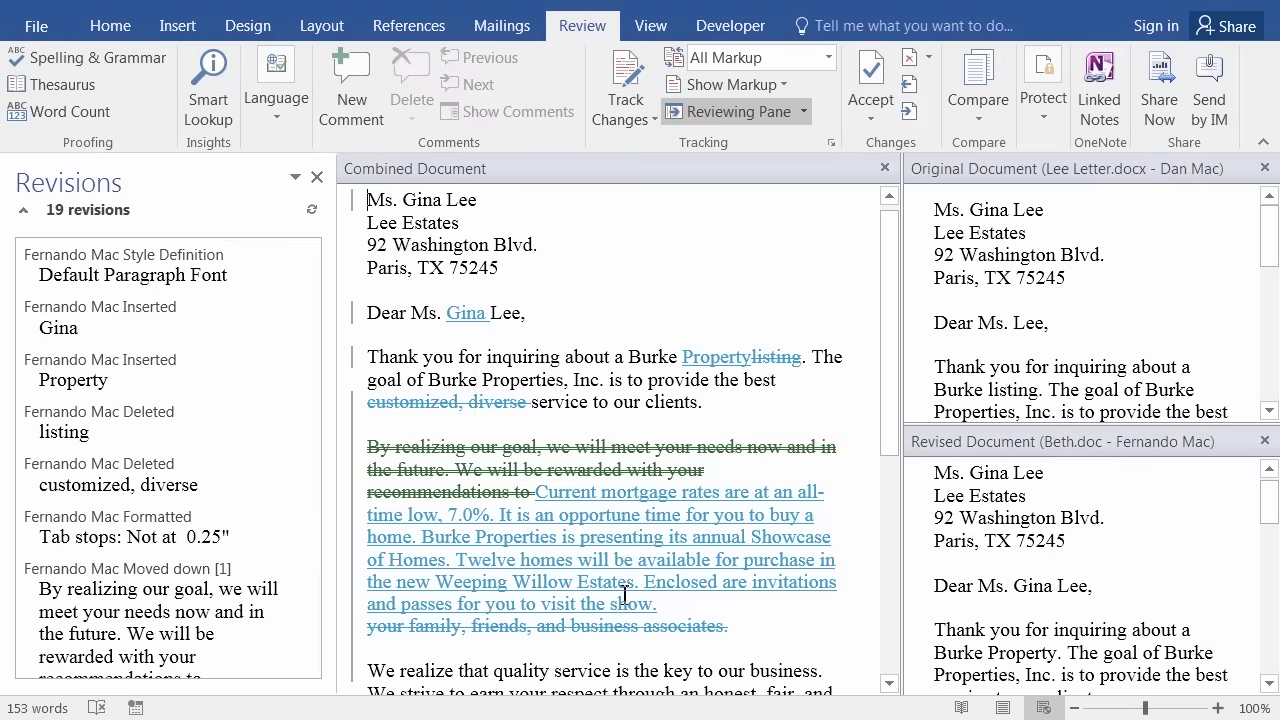
mouse_move(624, 594)
mouse_move(405, 527)
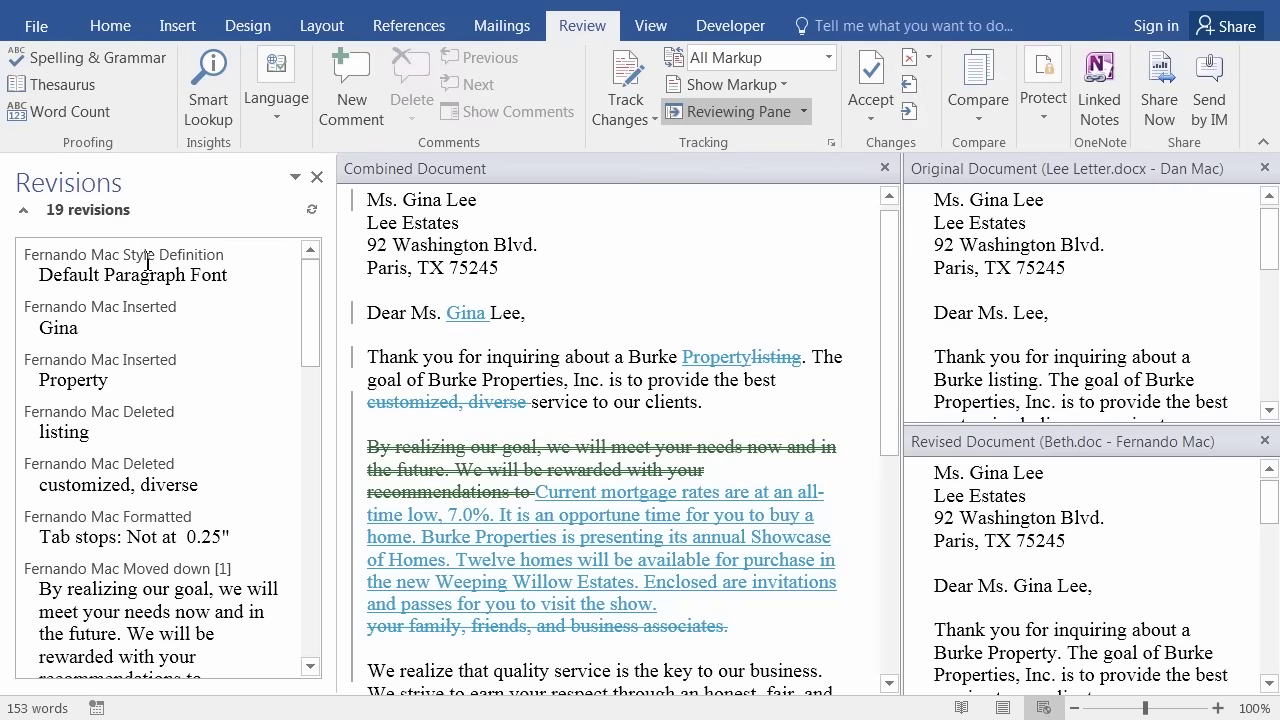
Reject the Default Paragraph Font style definition change, then accept the recipient's first name in the greeting.
click(146, 256)
right_click(133, 283)
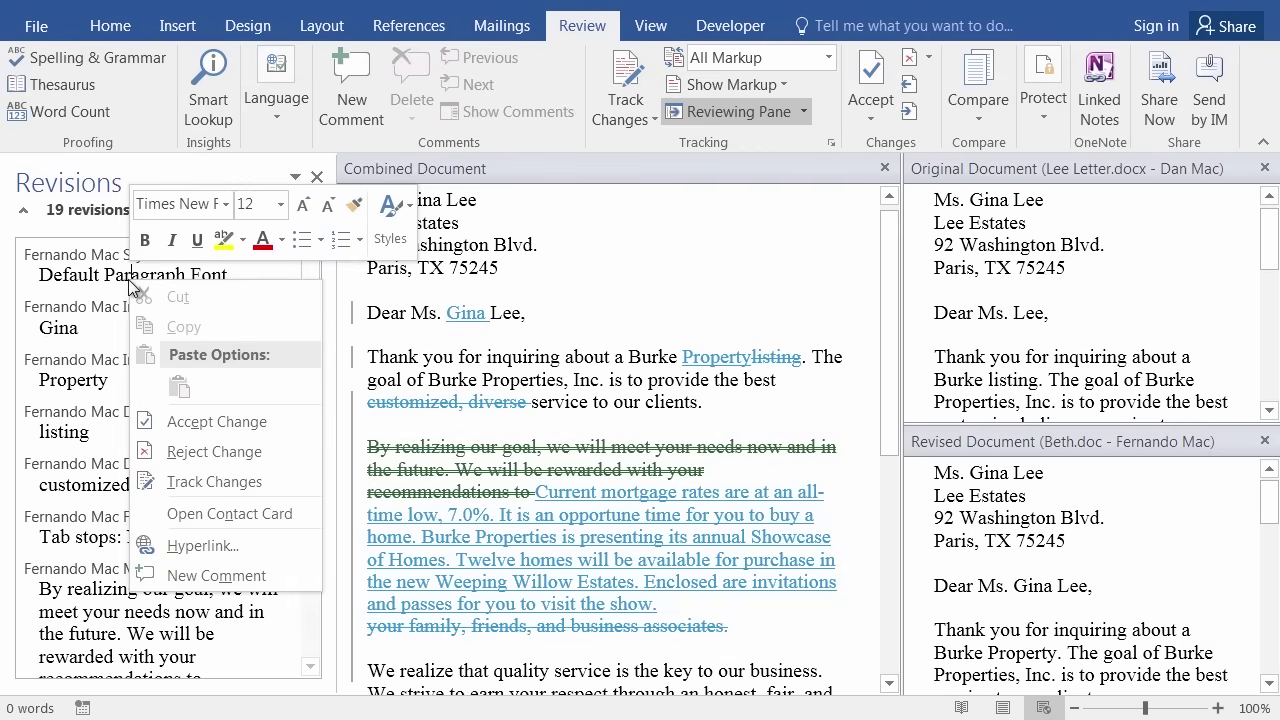
click(208, 452)
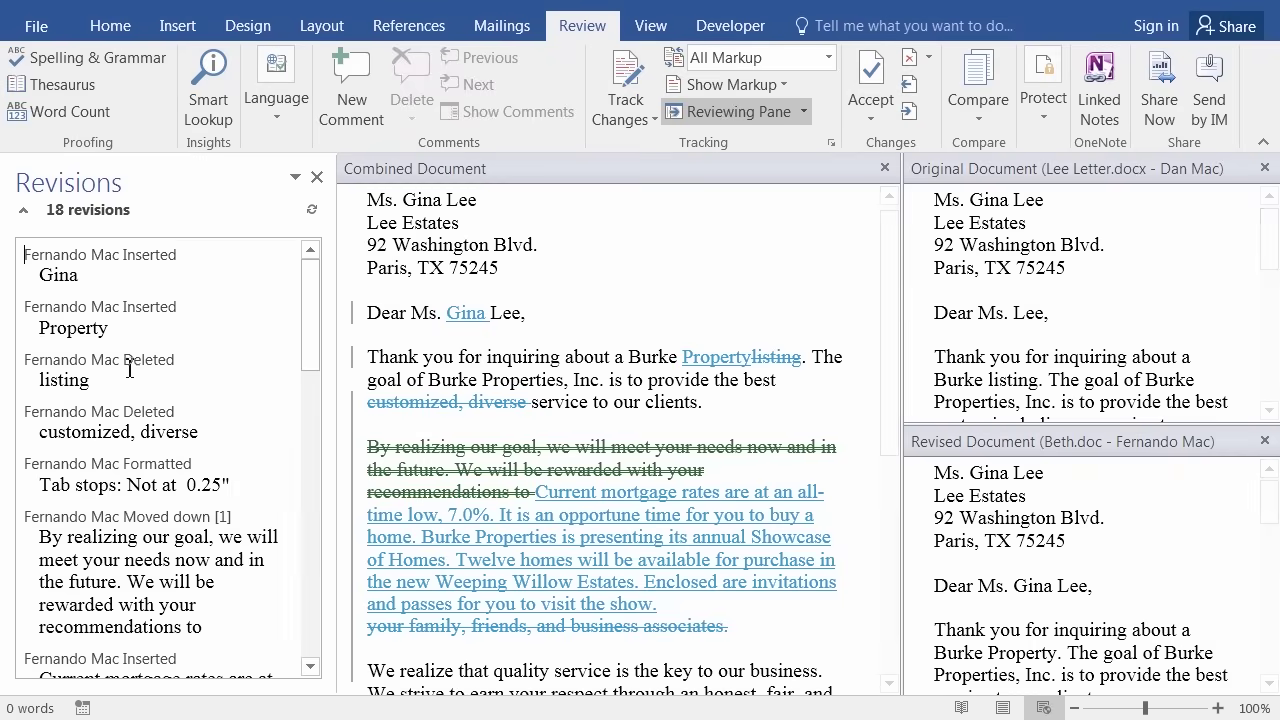
right_click(66, 282)
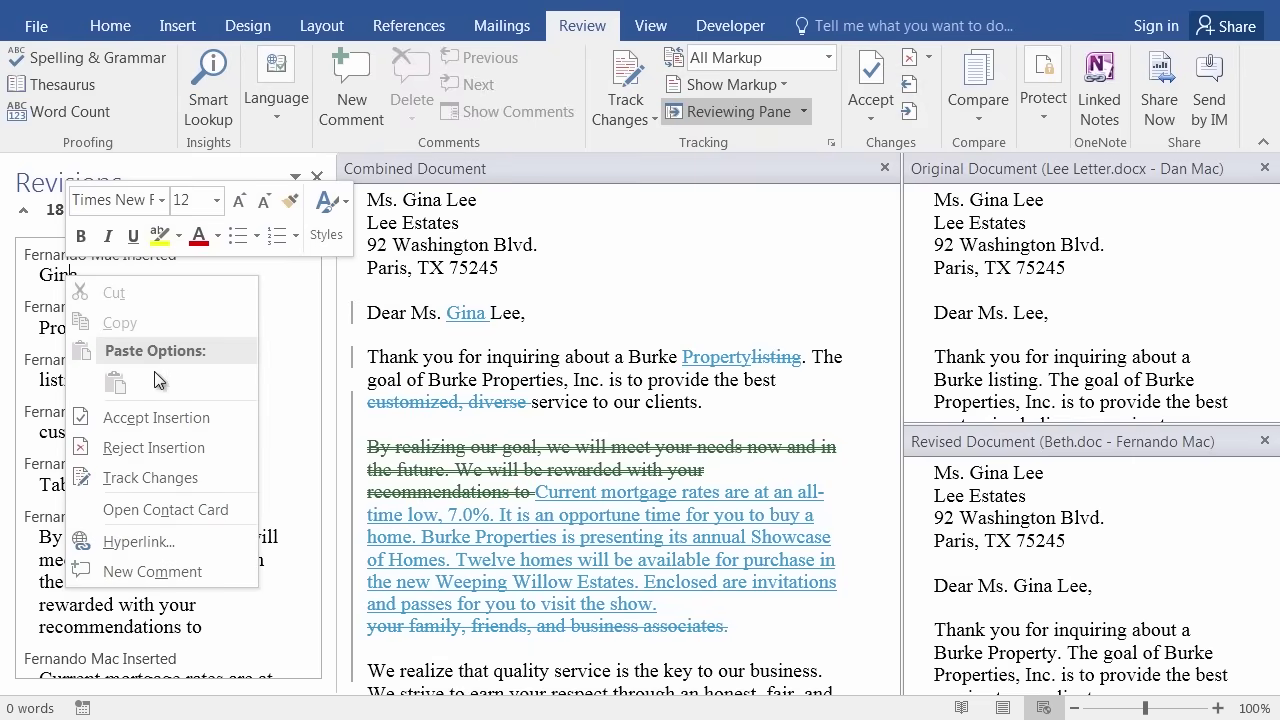
click(164, 416)
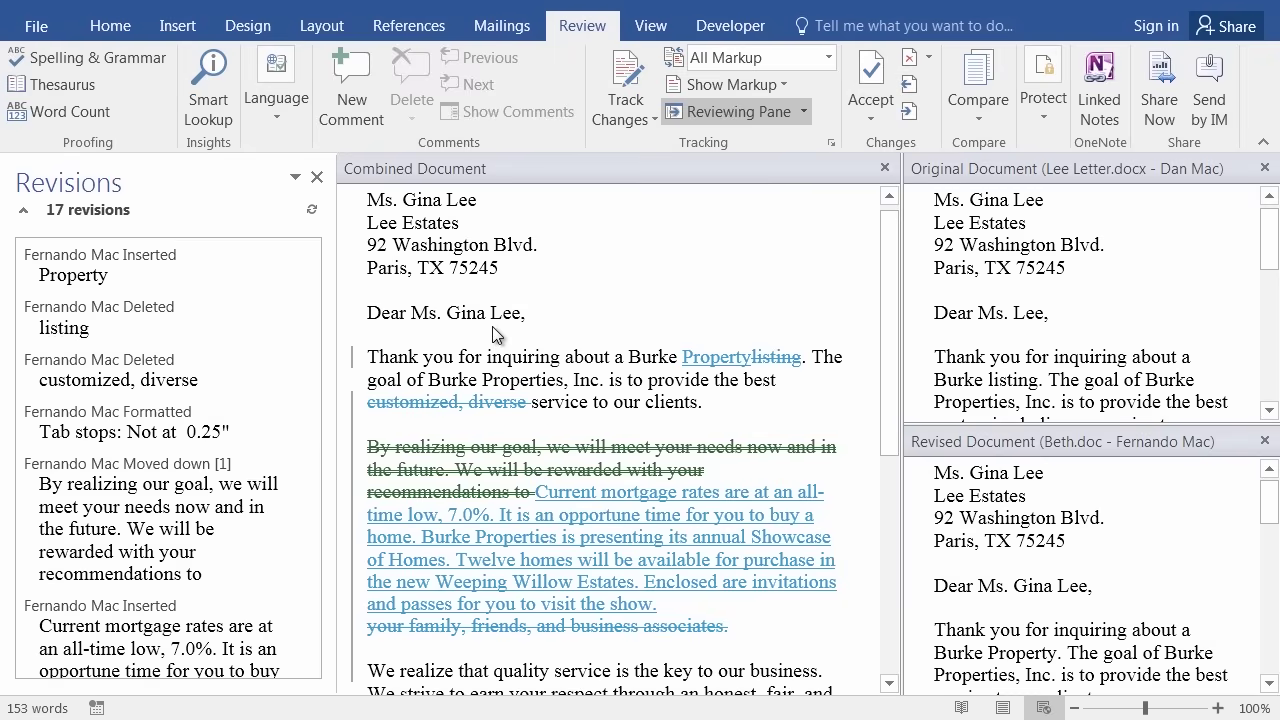
Accept all remaining revisions and review the 156-word combined letter, confirming 0 revisions remain.
scroll(545, 540, down, 5)
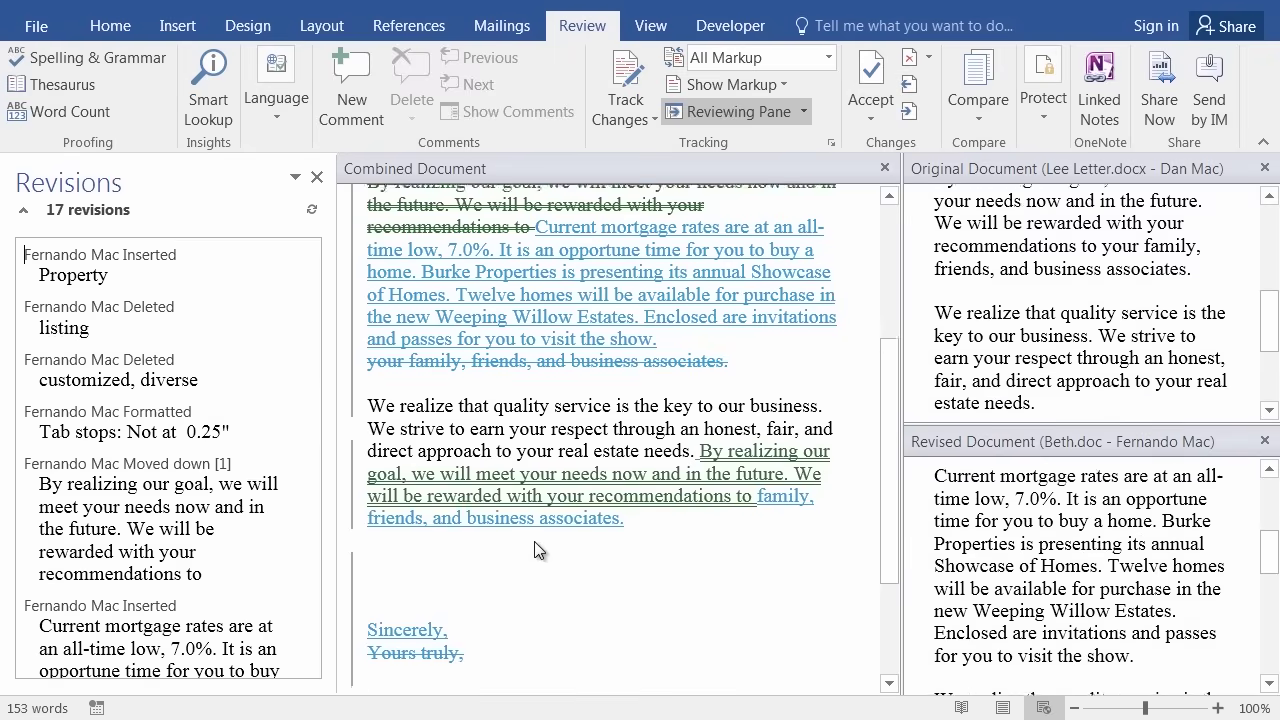
scroll(625, 555, up, 4)
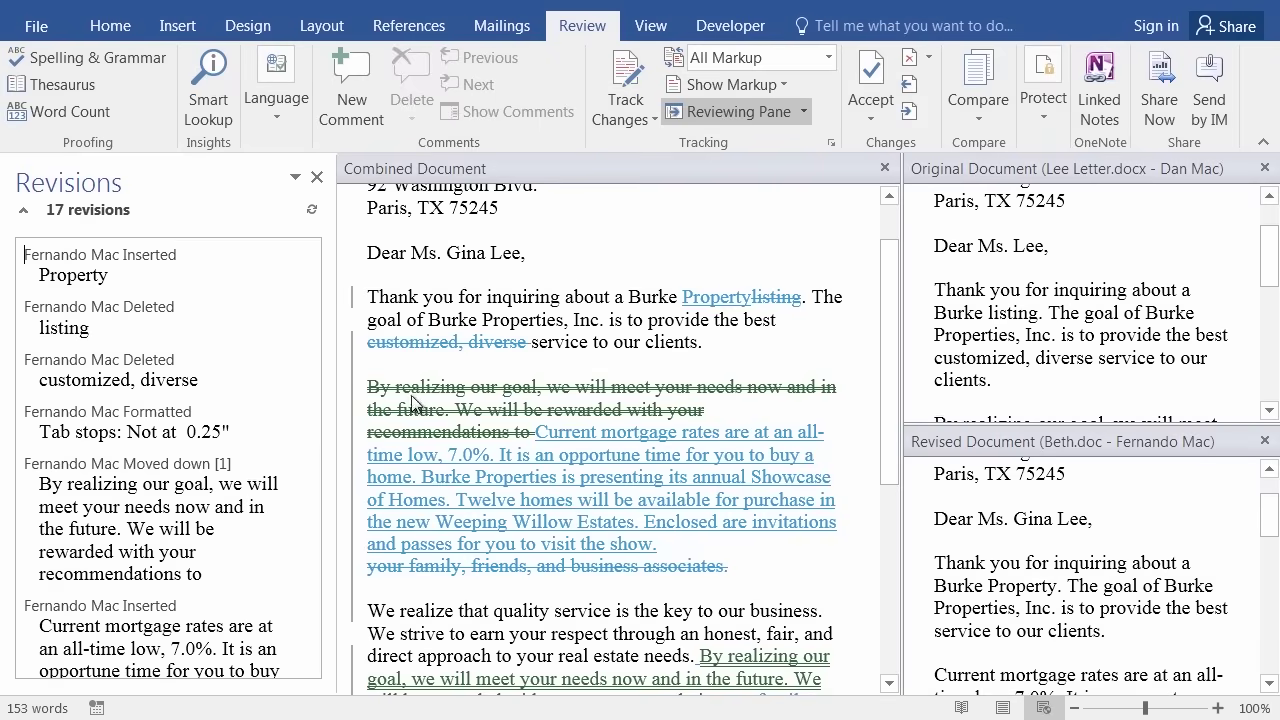
mouse_move(437, 391)
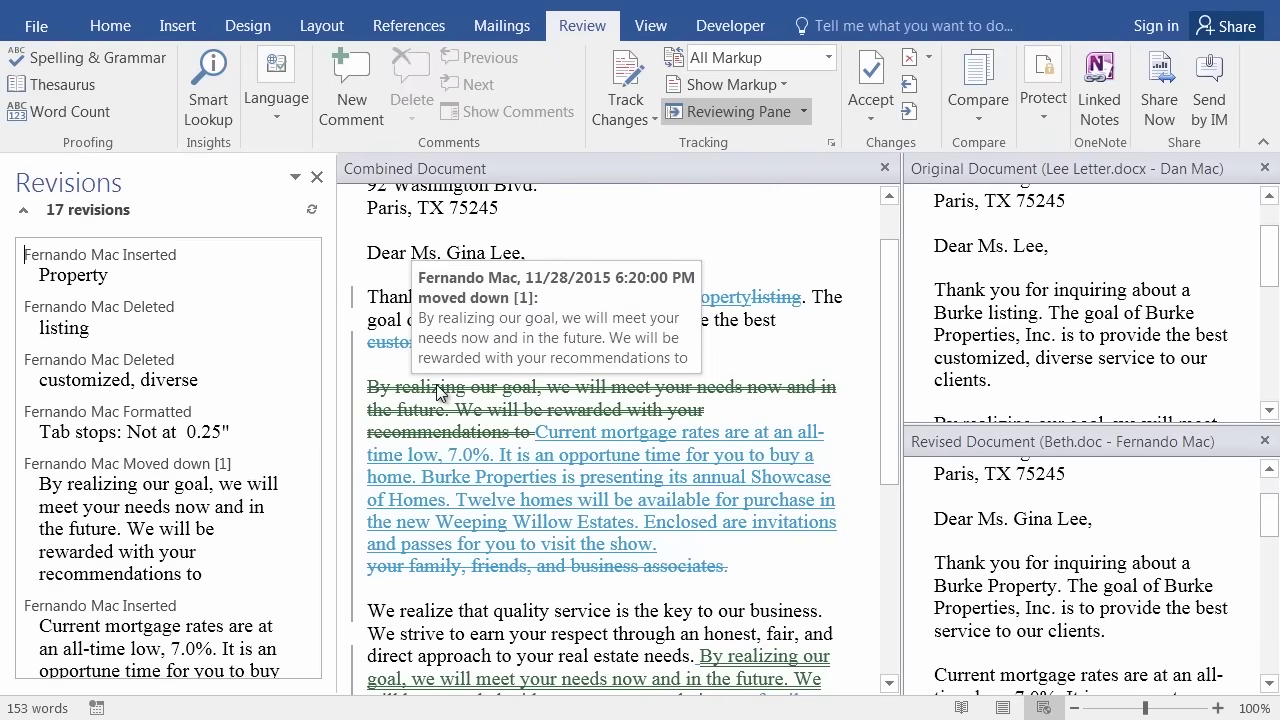
mouse_move(624, 447)
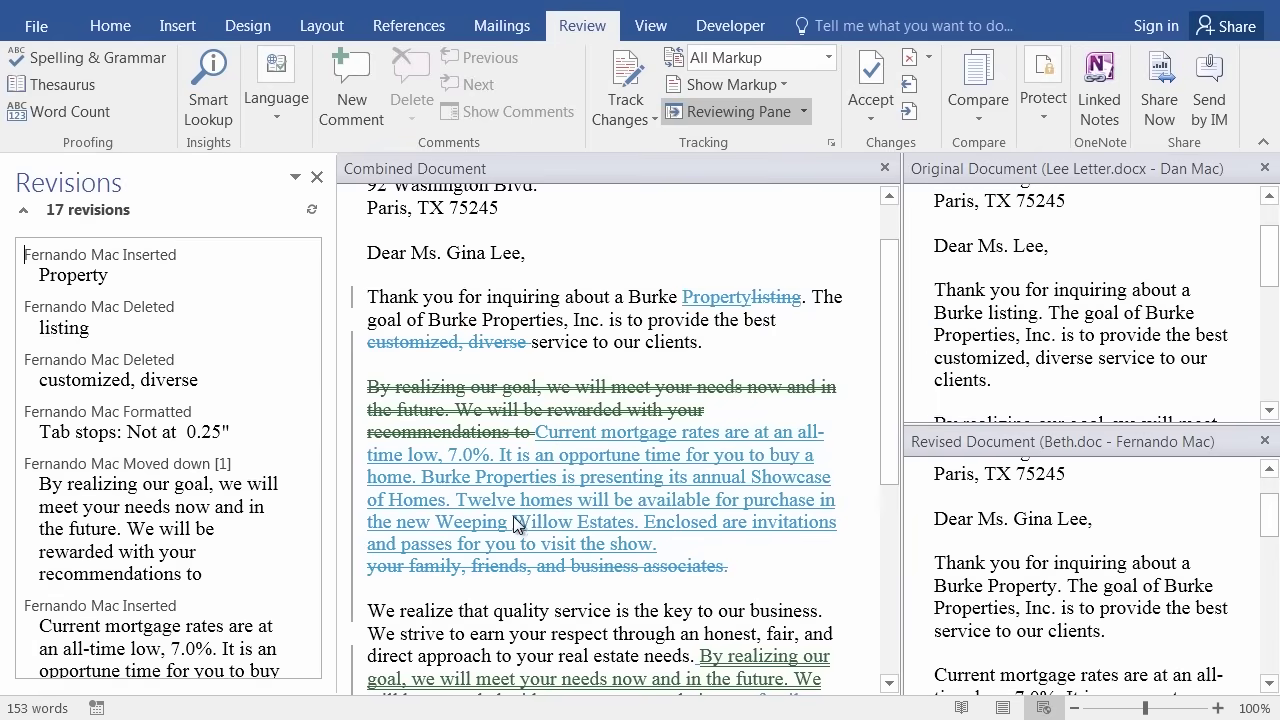
mouse_move(511, 517)
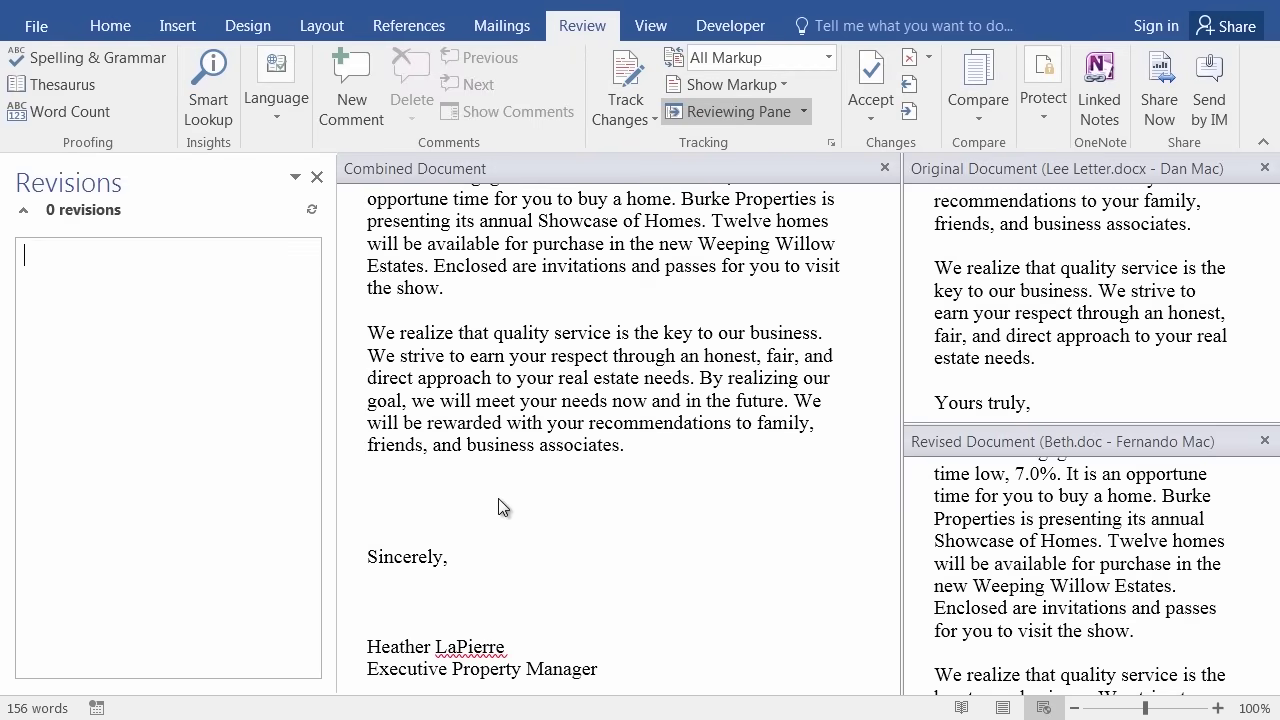
scroll(498, 506, up, 4)
scroll(460, 375, down, 2)
scroll(458, 395, down, 5)
scroll(470, 410, up, 6)
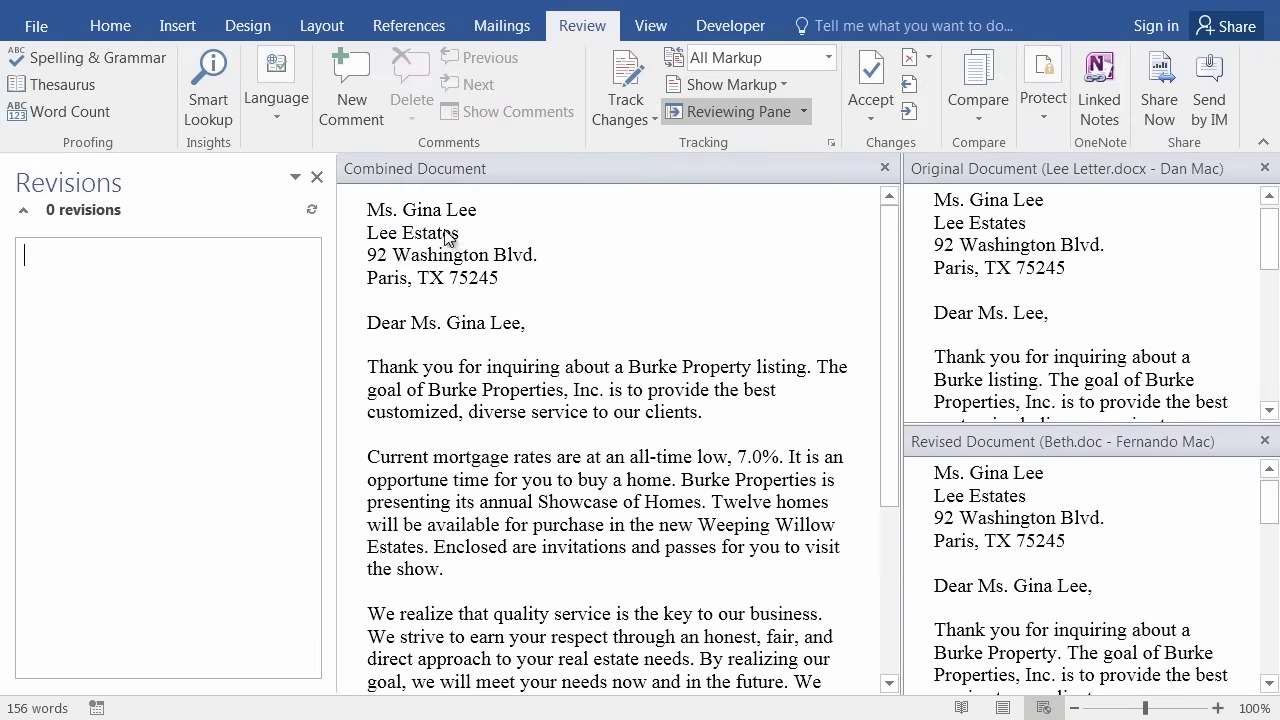
Save the letter as 'Final Lee Letter' .docx in Finished Word Documents, accepting the format upgrade.
click(35, 28)
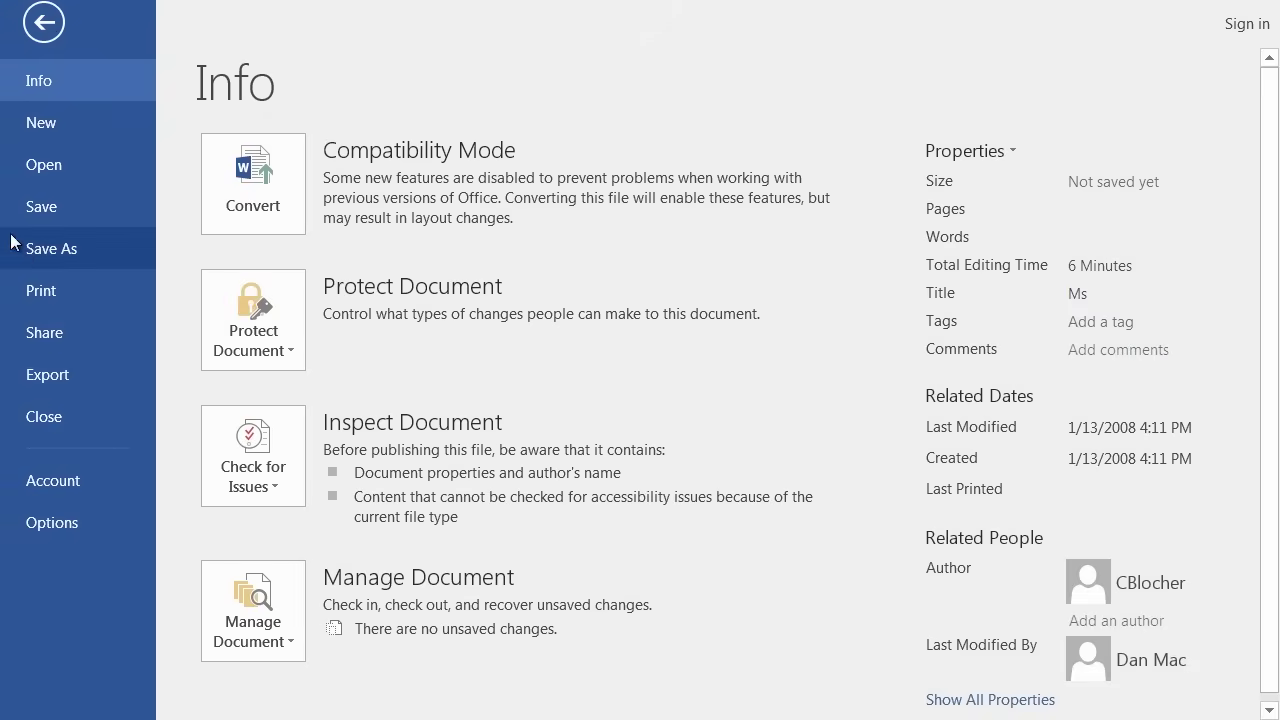
click(22, 250)
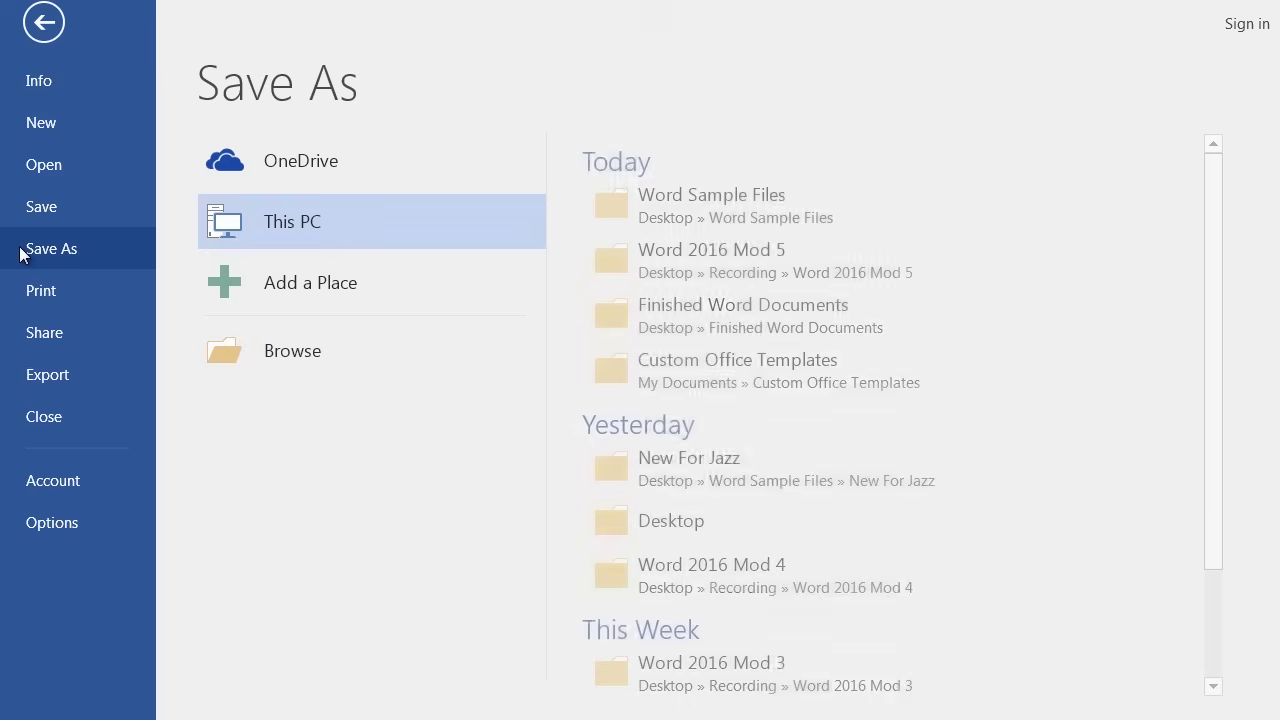
click(292, 349)
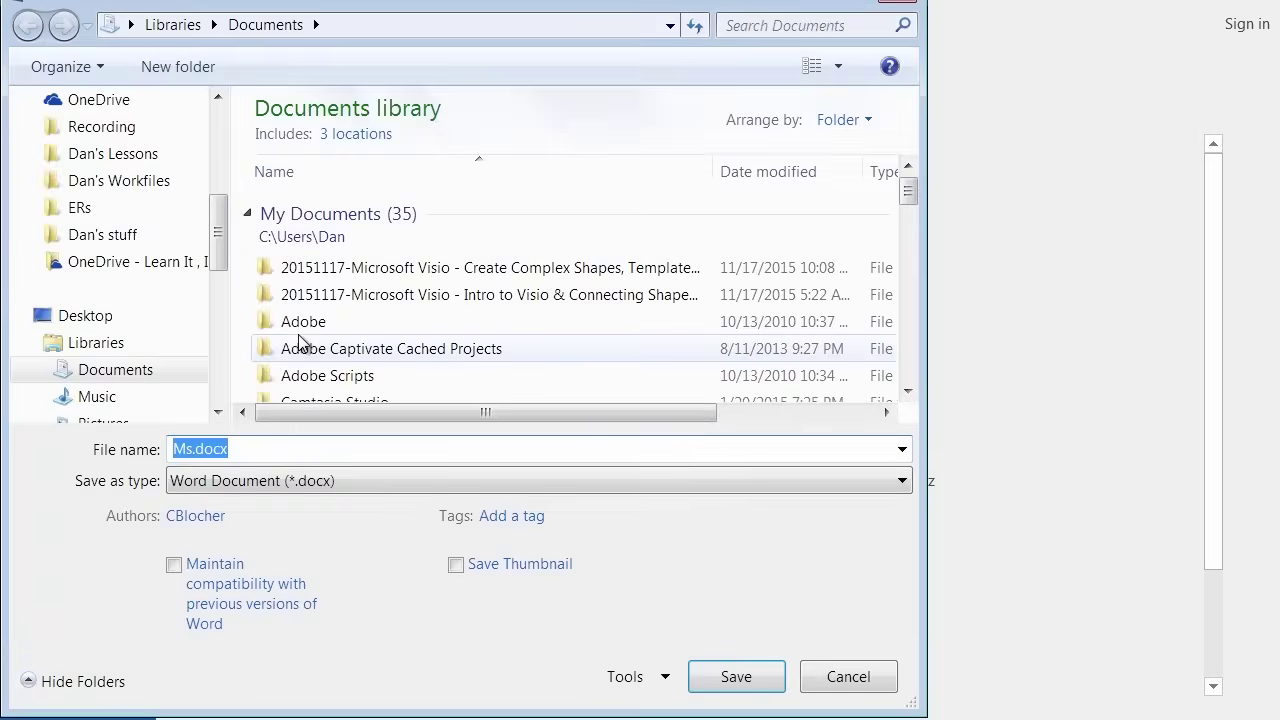
drag(217, 234, 172, 187)
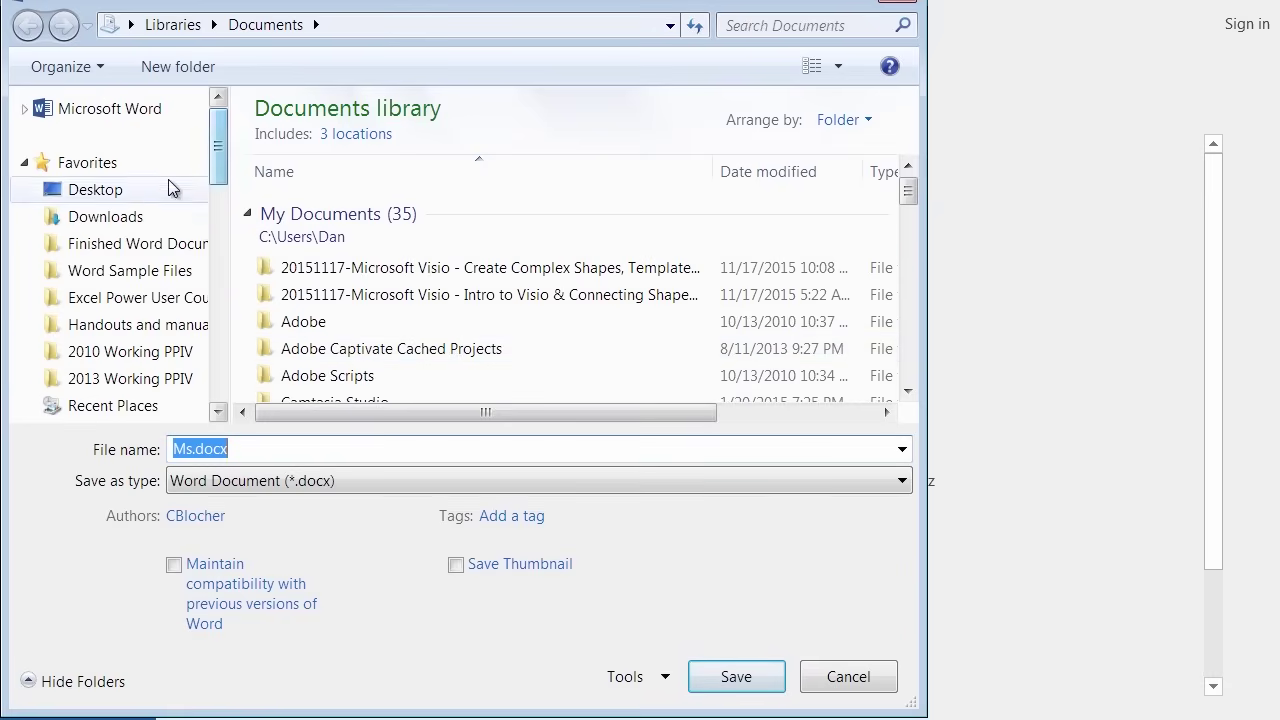
click(110, 250)
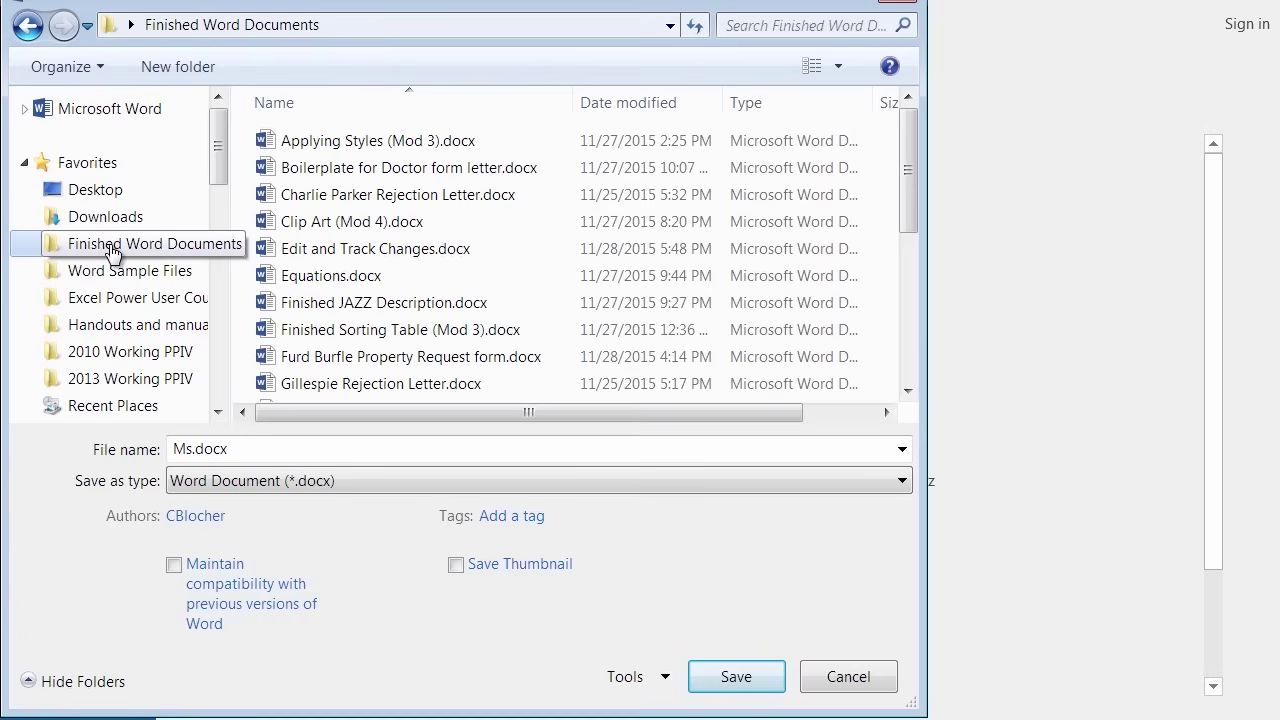
click(238, 449)
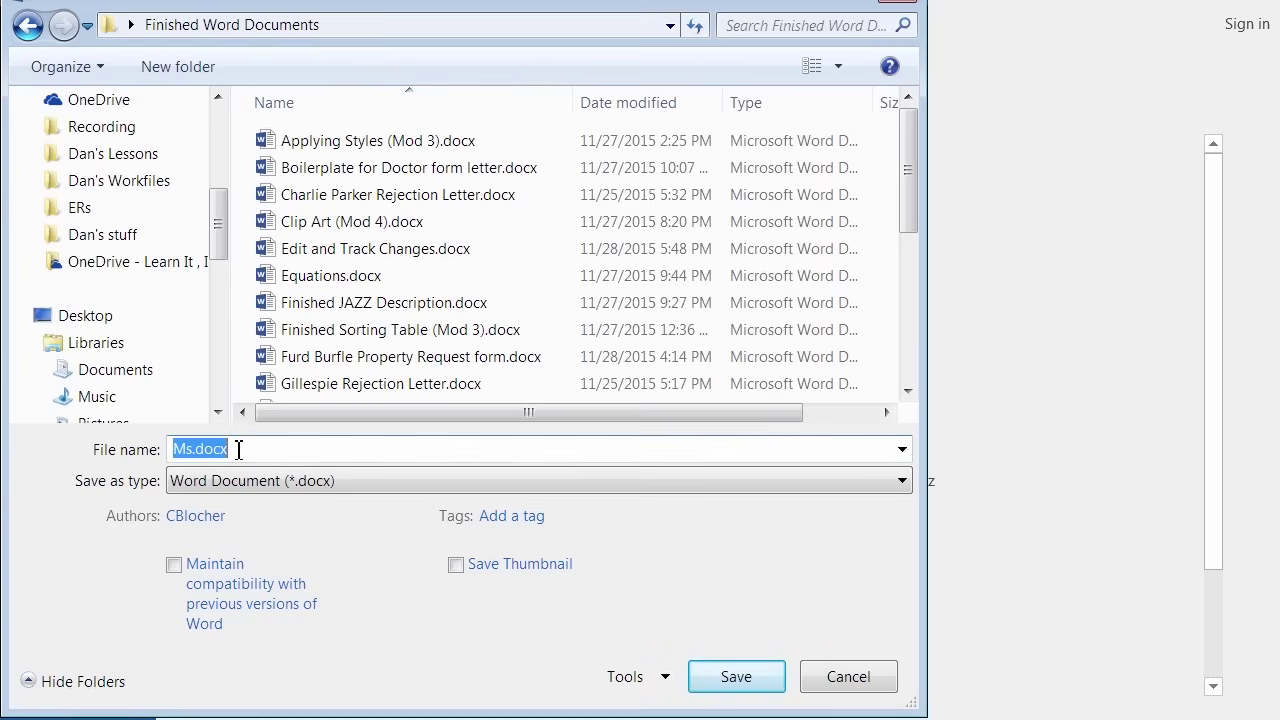
text(Final Lee Letter)
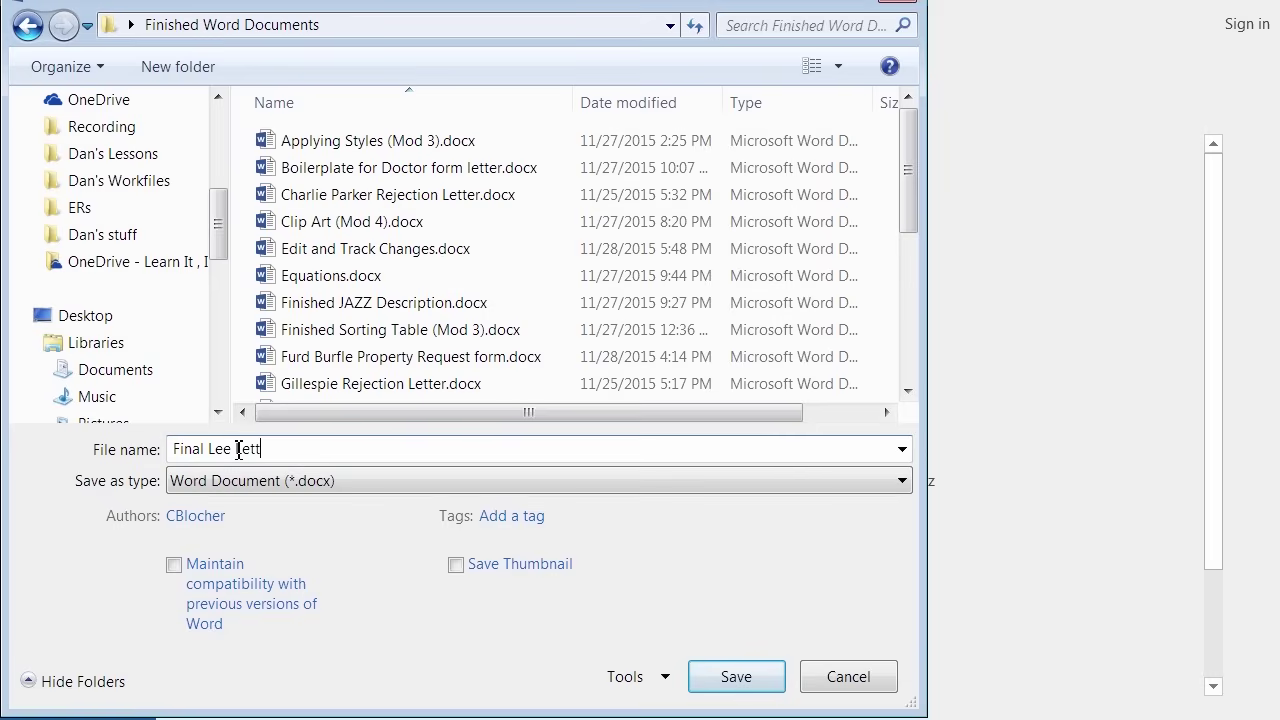
click(737, 675)
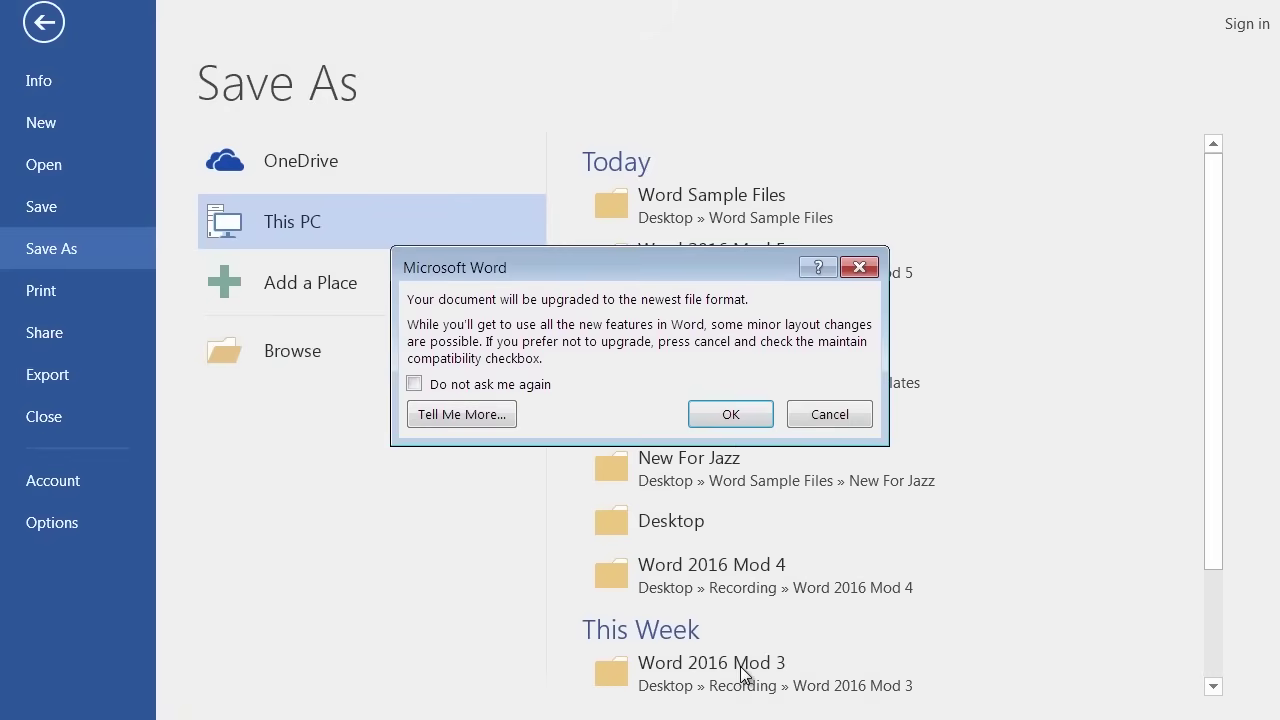
click(729, 415)
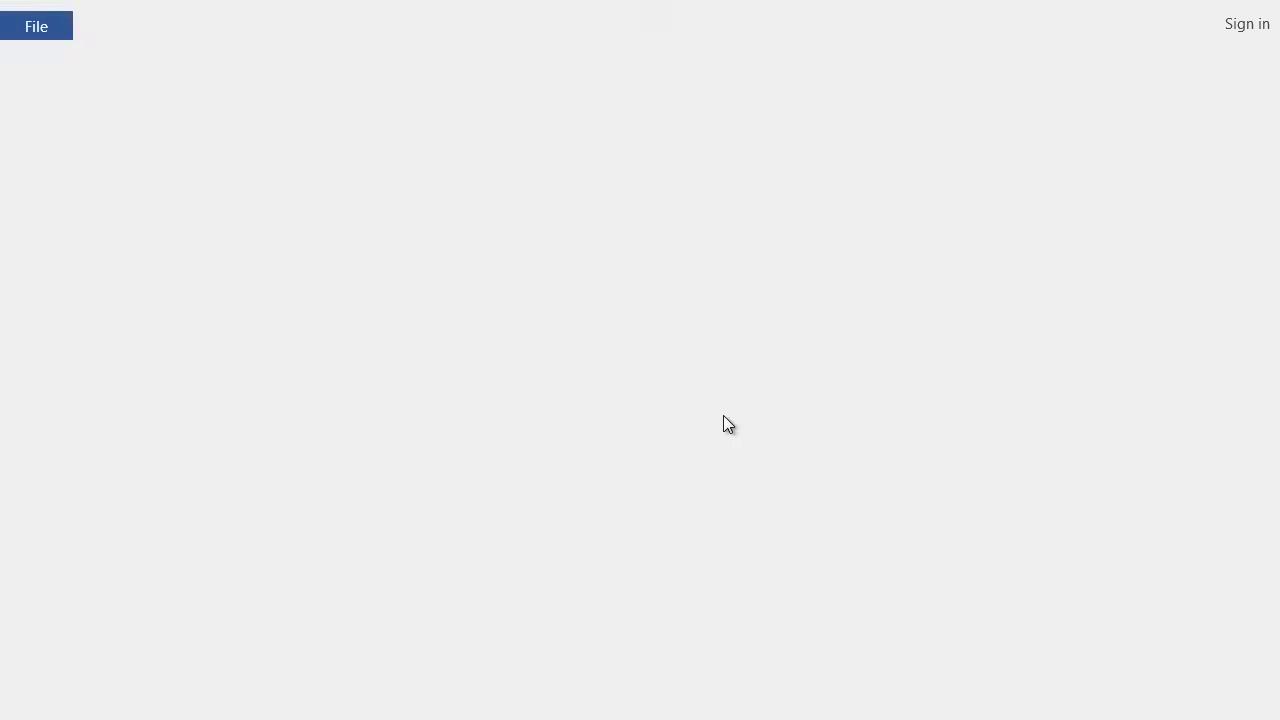
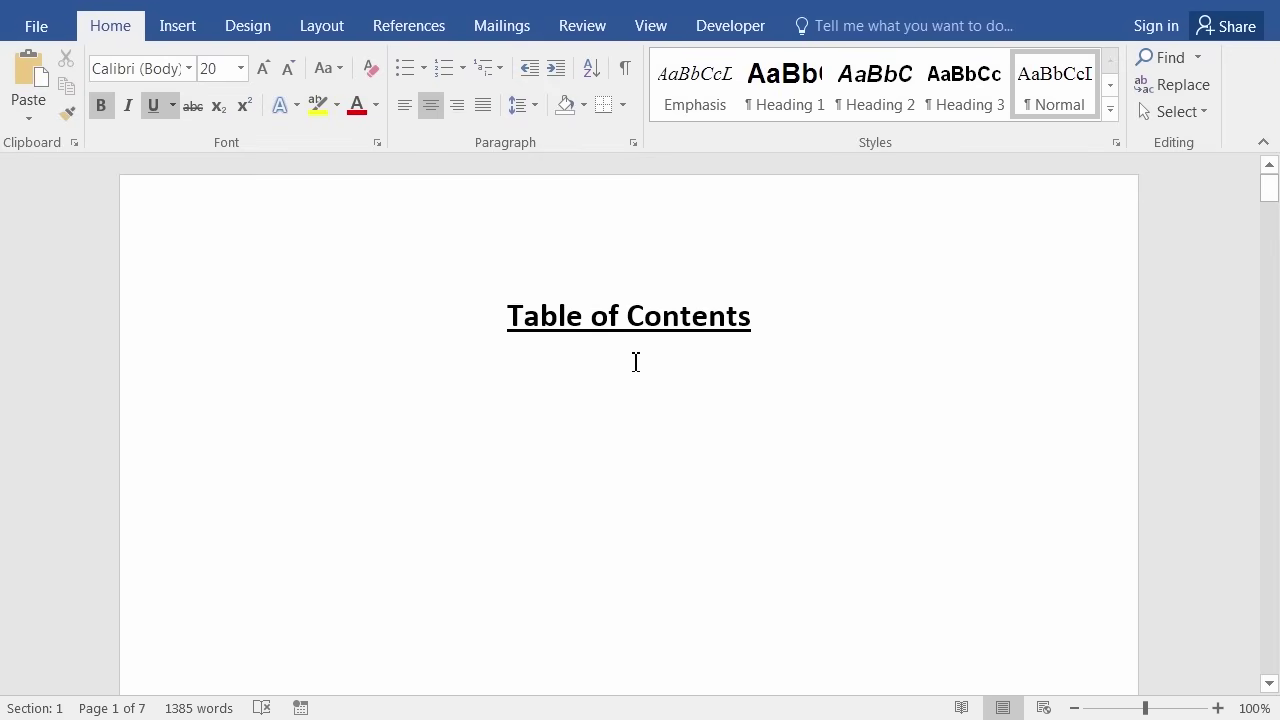
Scroll from the Table of Contents page down to the POSITIONING FOR LONG-TERM GROWTH heading on page 4.
scroll(635, 362, down, 15)
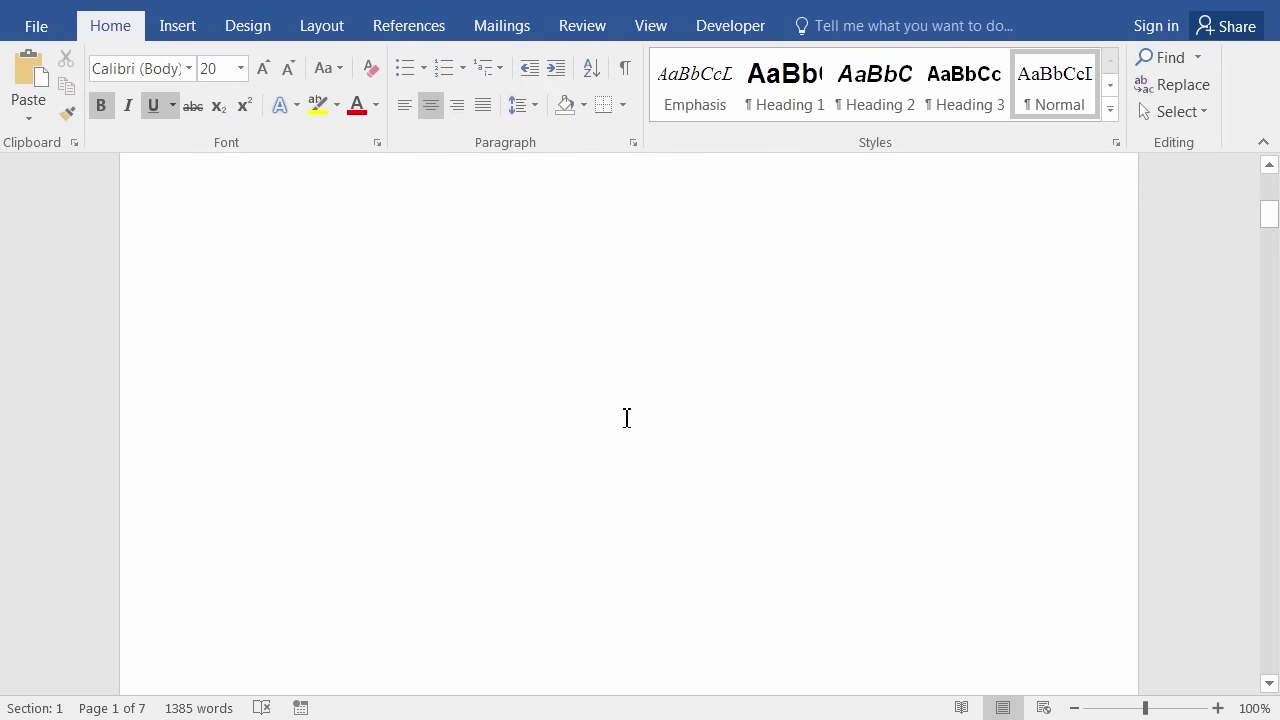
scroll(619, 430, down, 3)
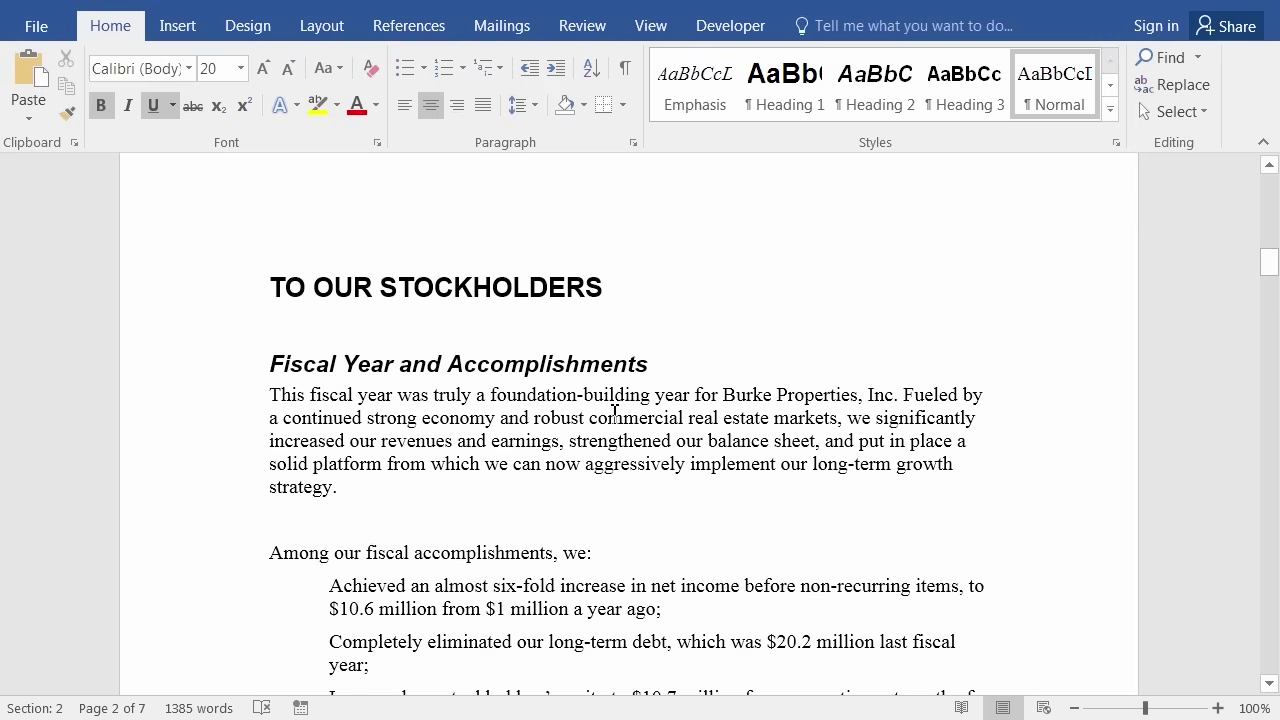
scroll(533, 383, down, 12)
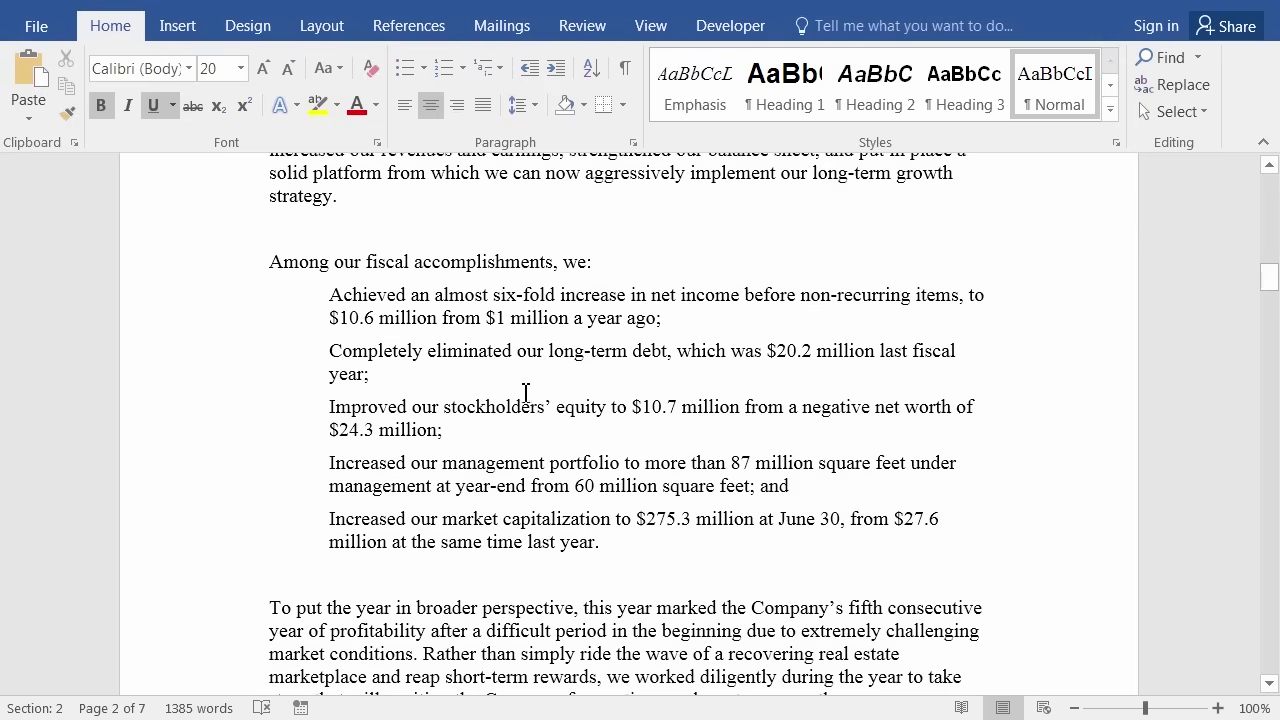
scroll(531, 406, down, 9)
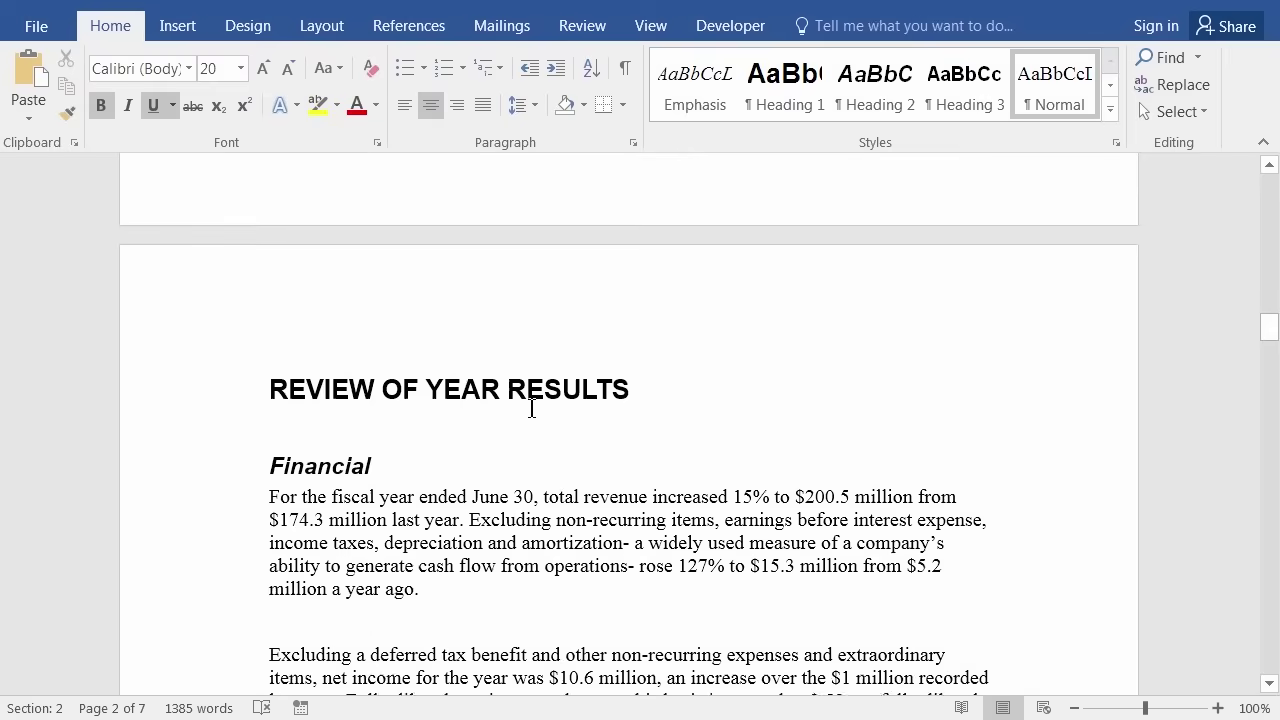
scroll(533, 414, down, 10)
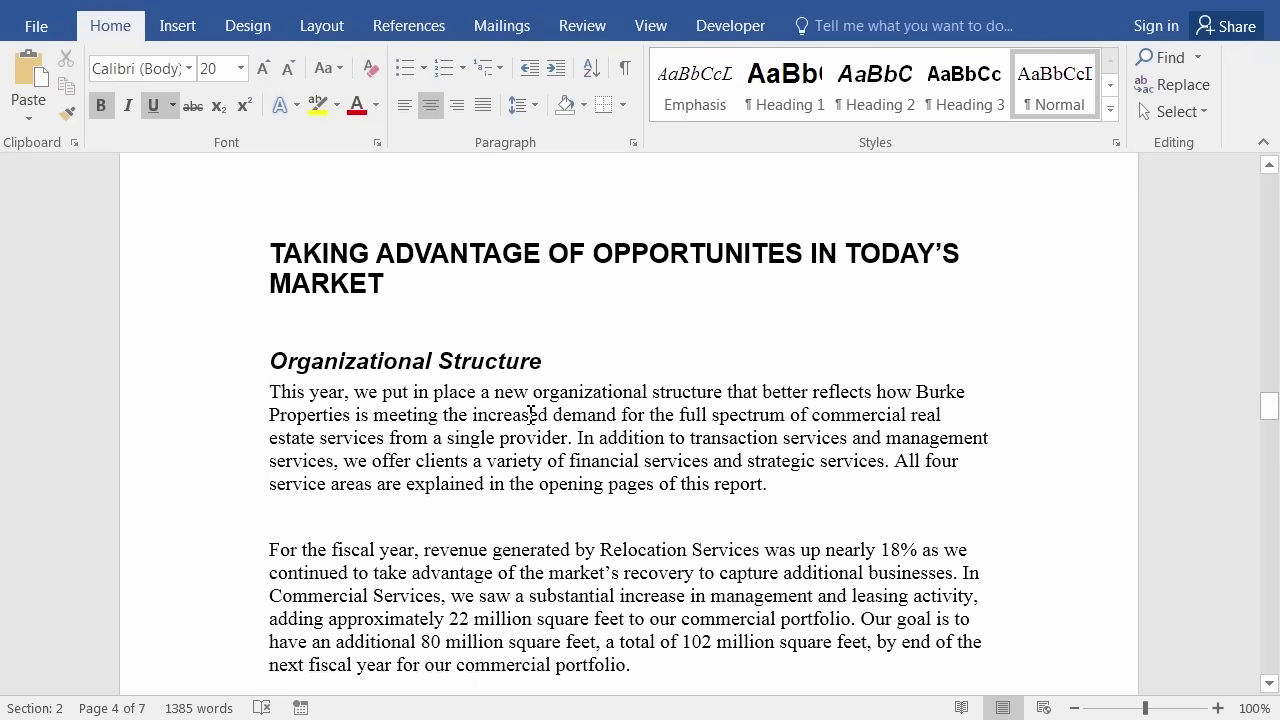
scroll(531, 413, down, 9)
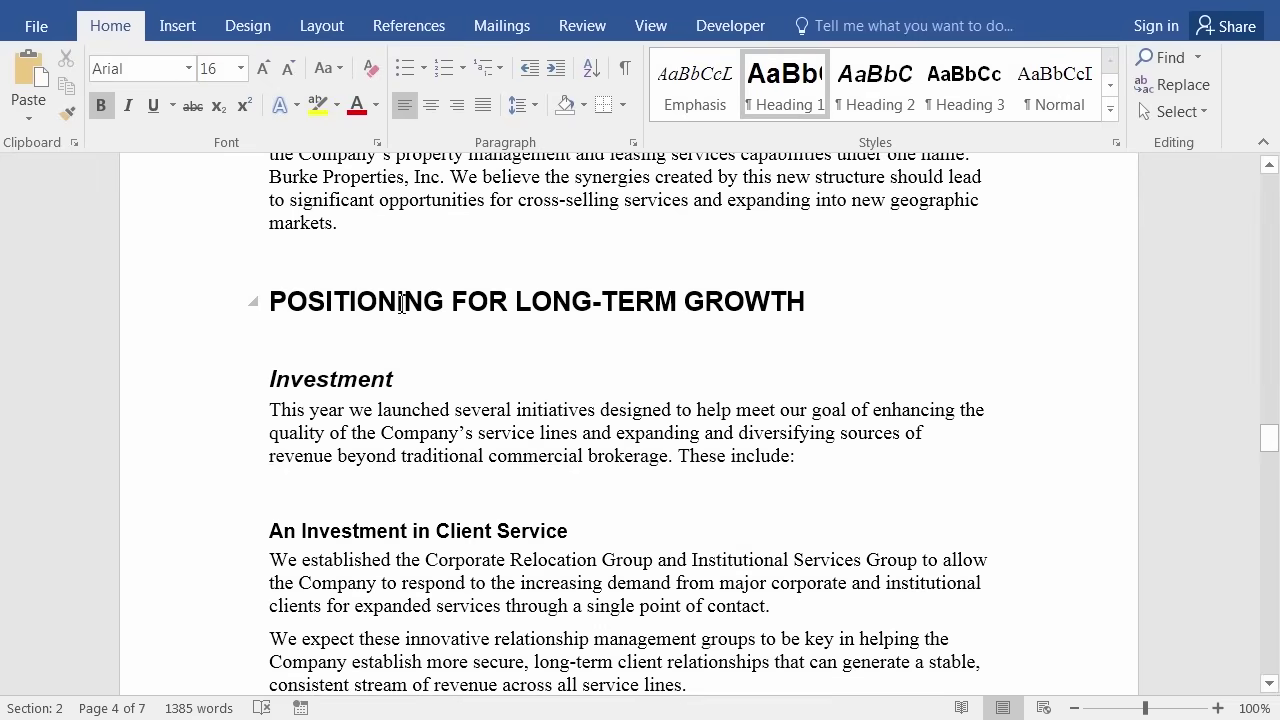
Check the styles of the POSITIONING, Investment and Client Service headings and the body text.
click(368, 381)
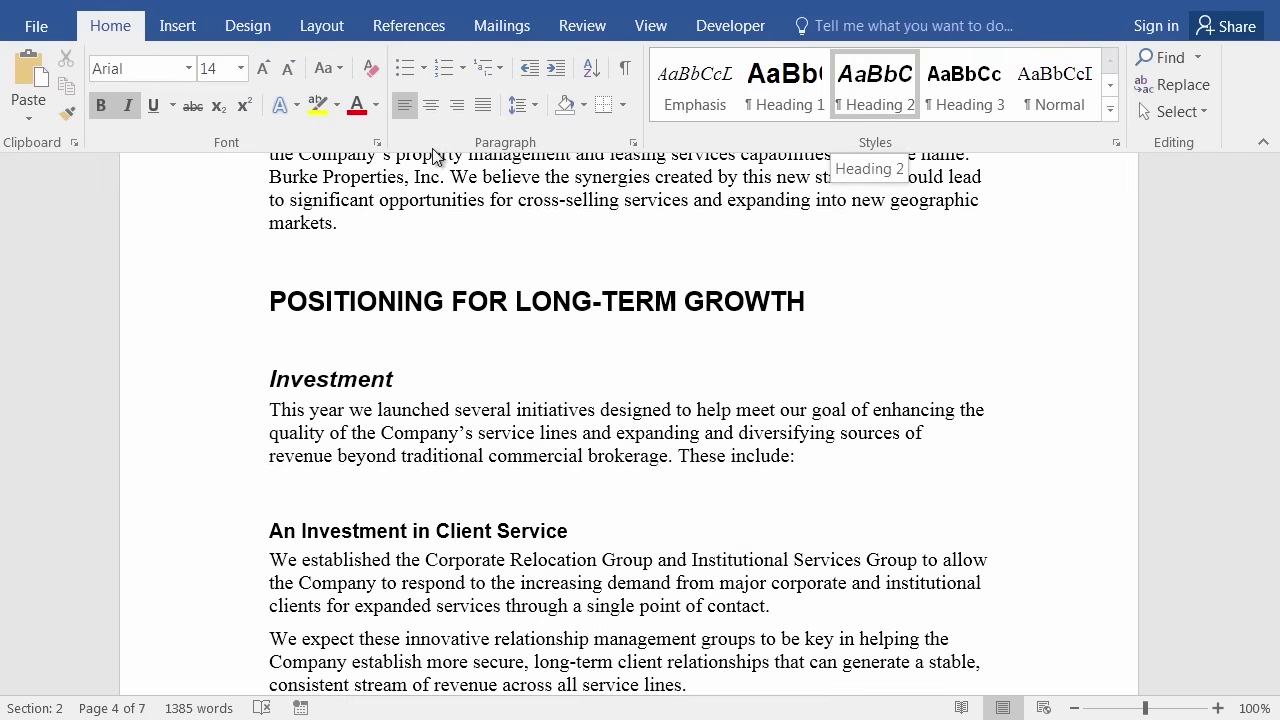
click(397, 302)
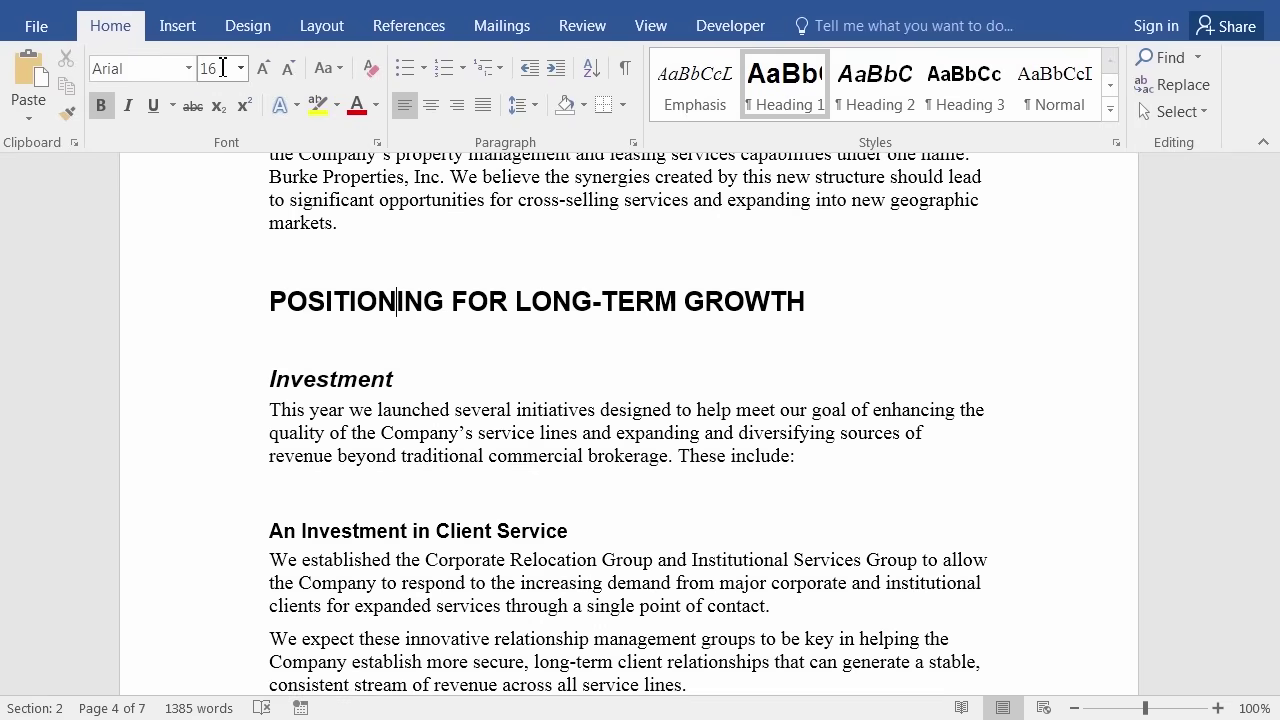
click(334, 380)
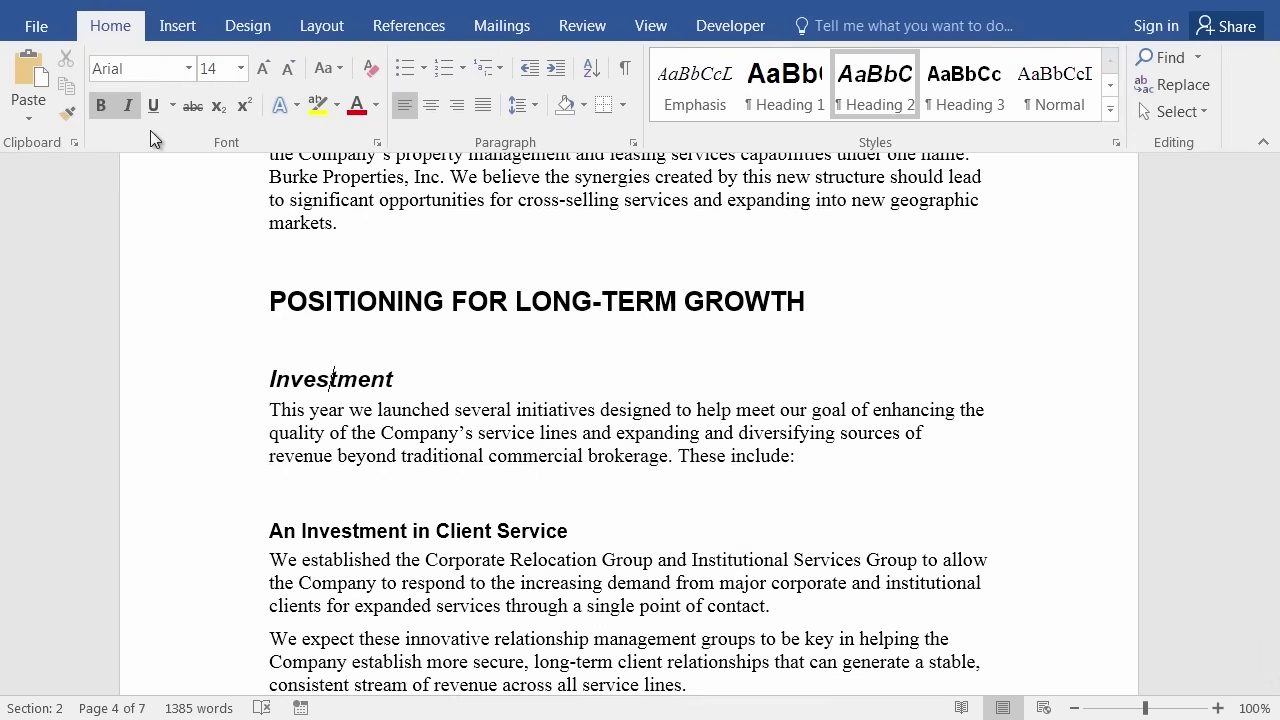
click(372, 533)
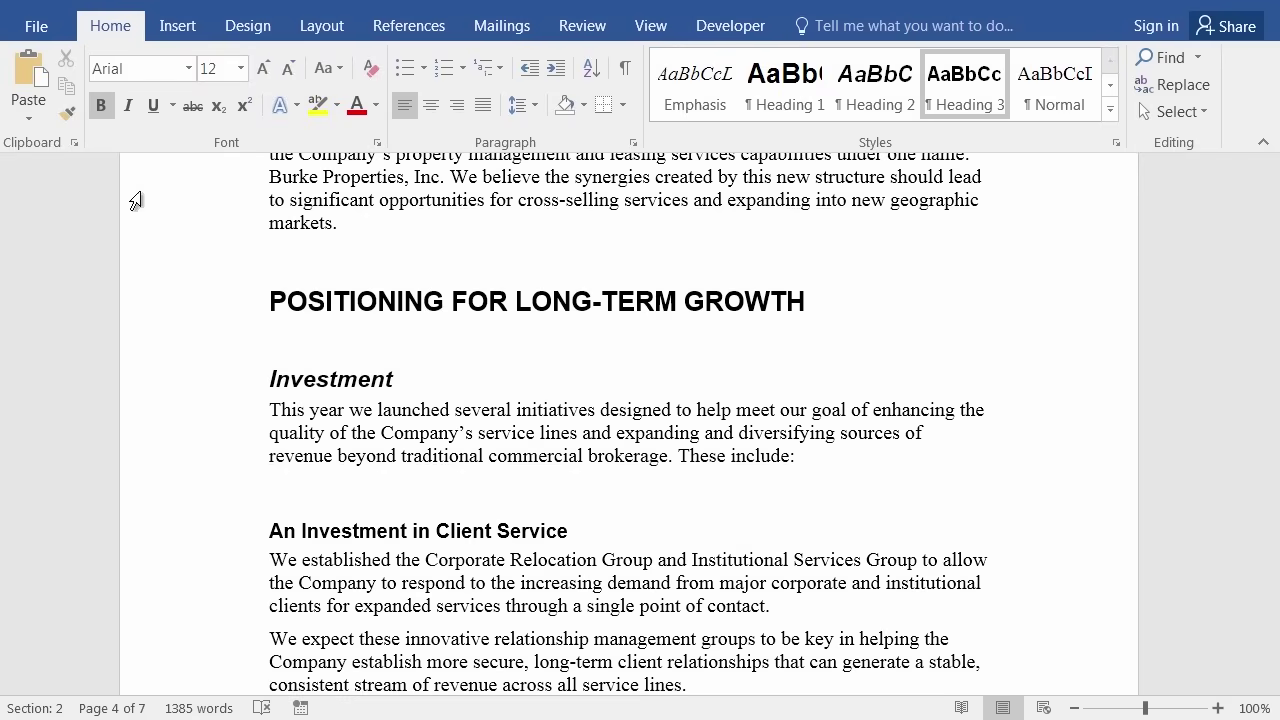
click(349, 575)
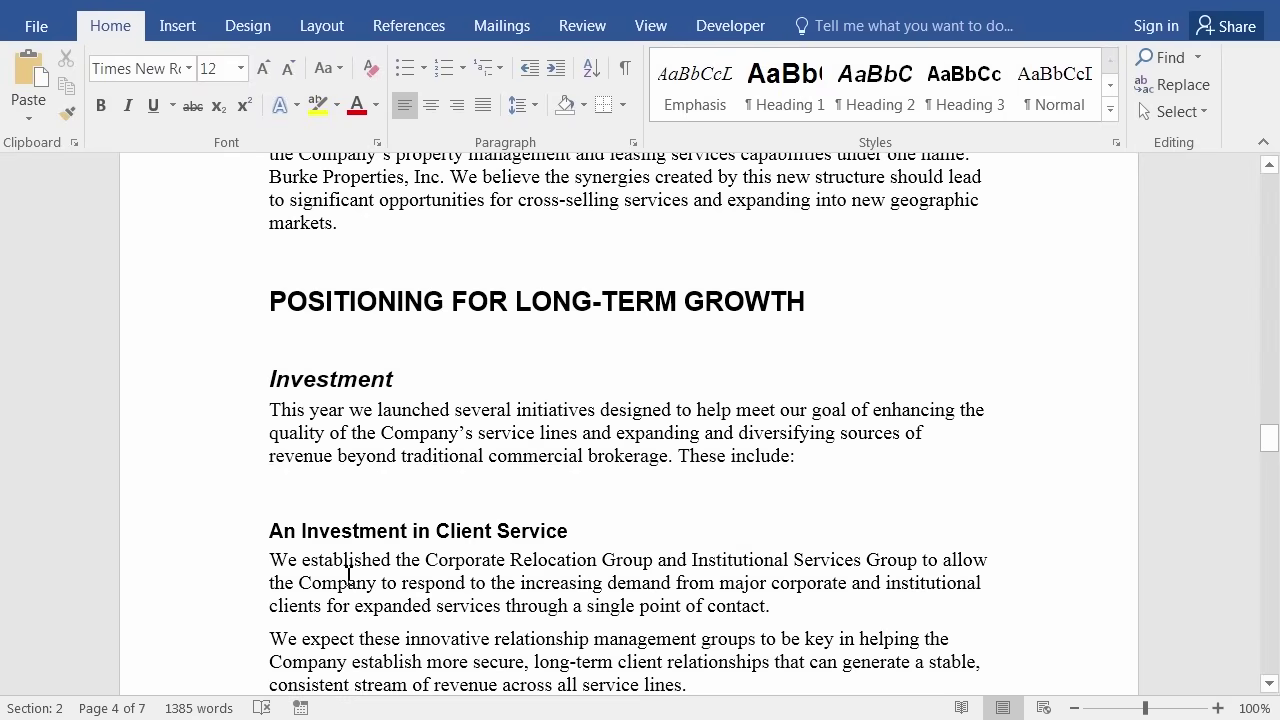
Browse the full Styles gallery, then jump back to the Table of Contents on page 1.
click(1110, 86)
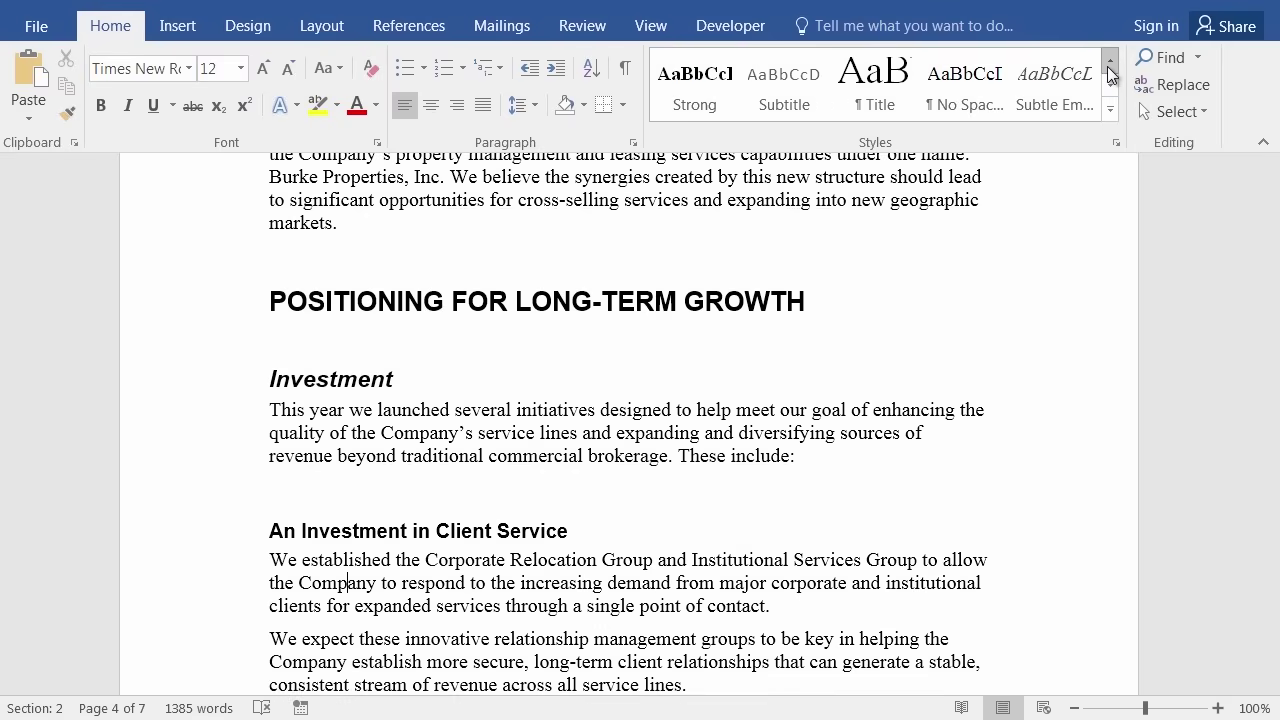
click(1110, 60)
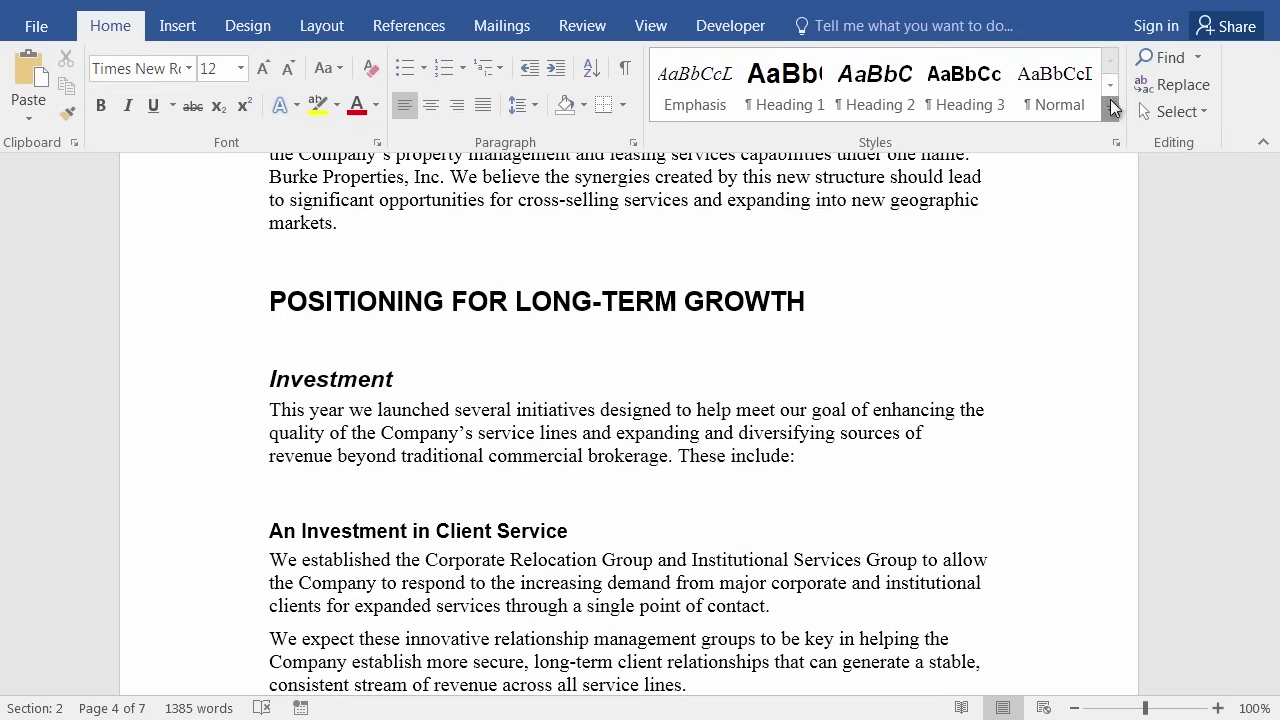
click(1110, 107)
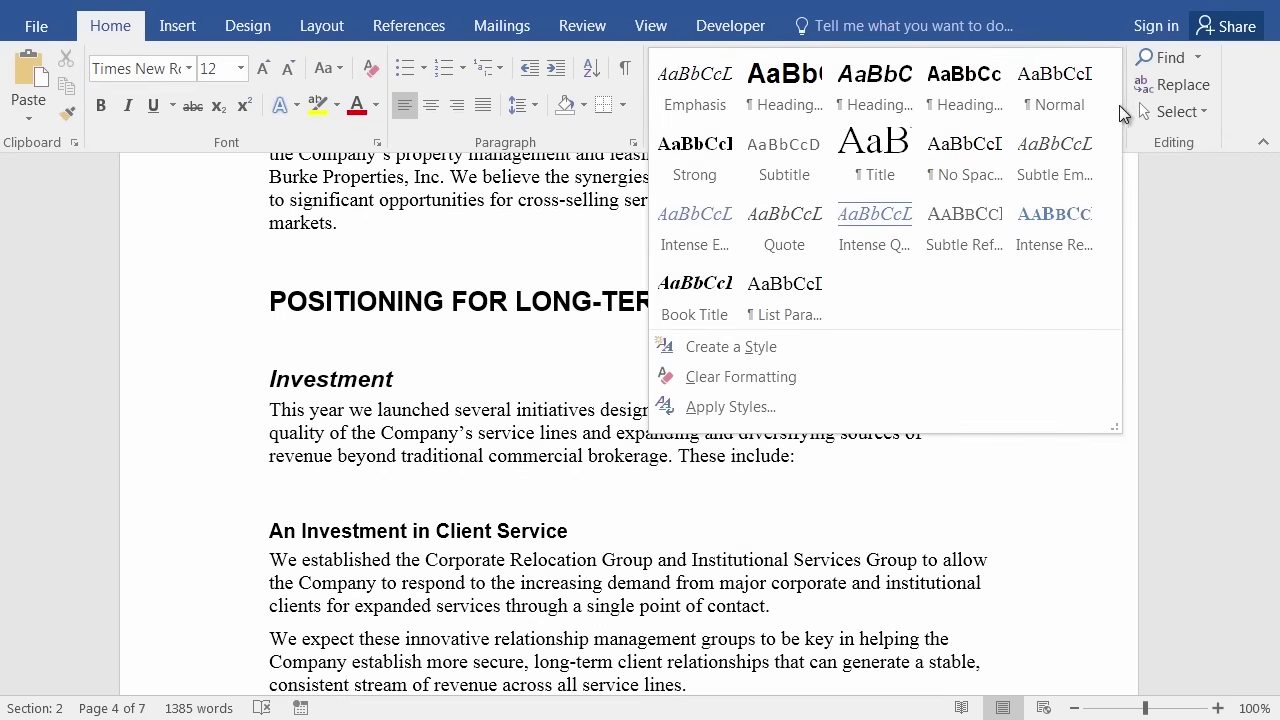
click(1173, 307)
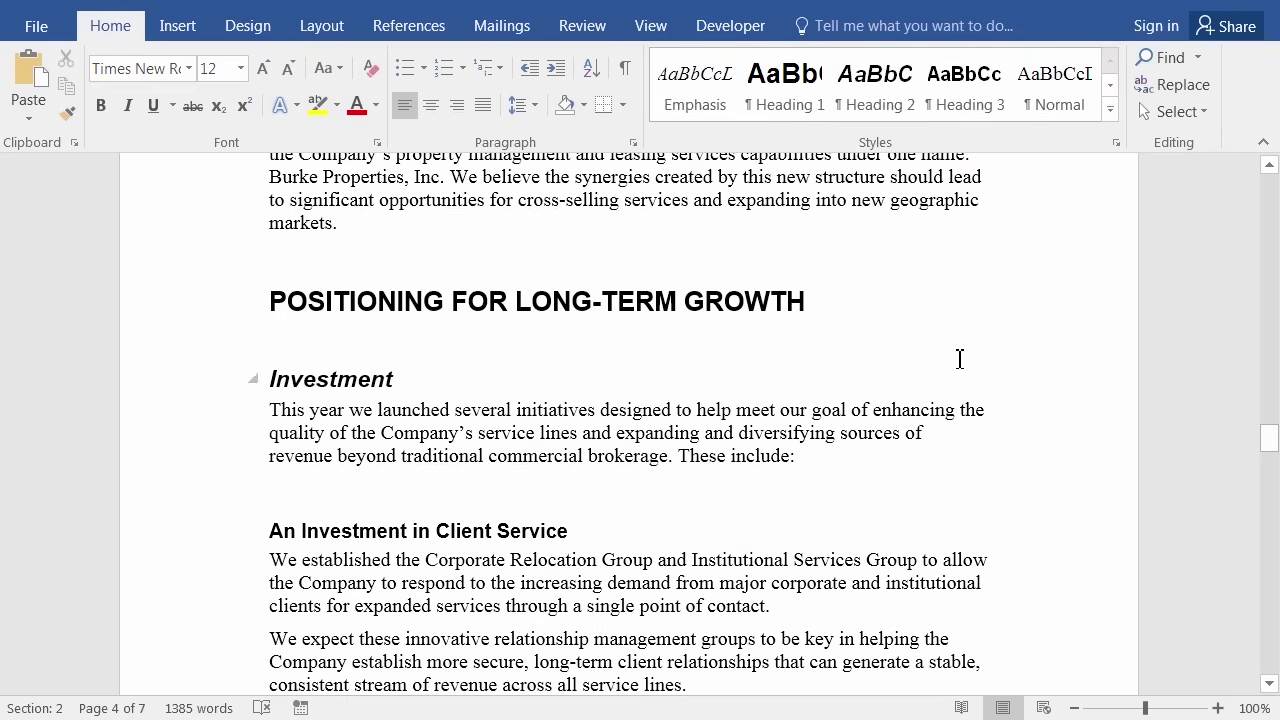
click(437, 416)
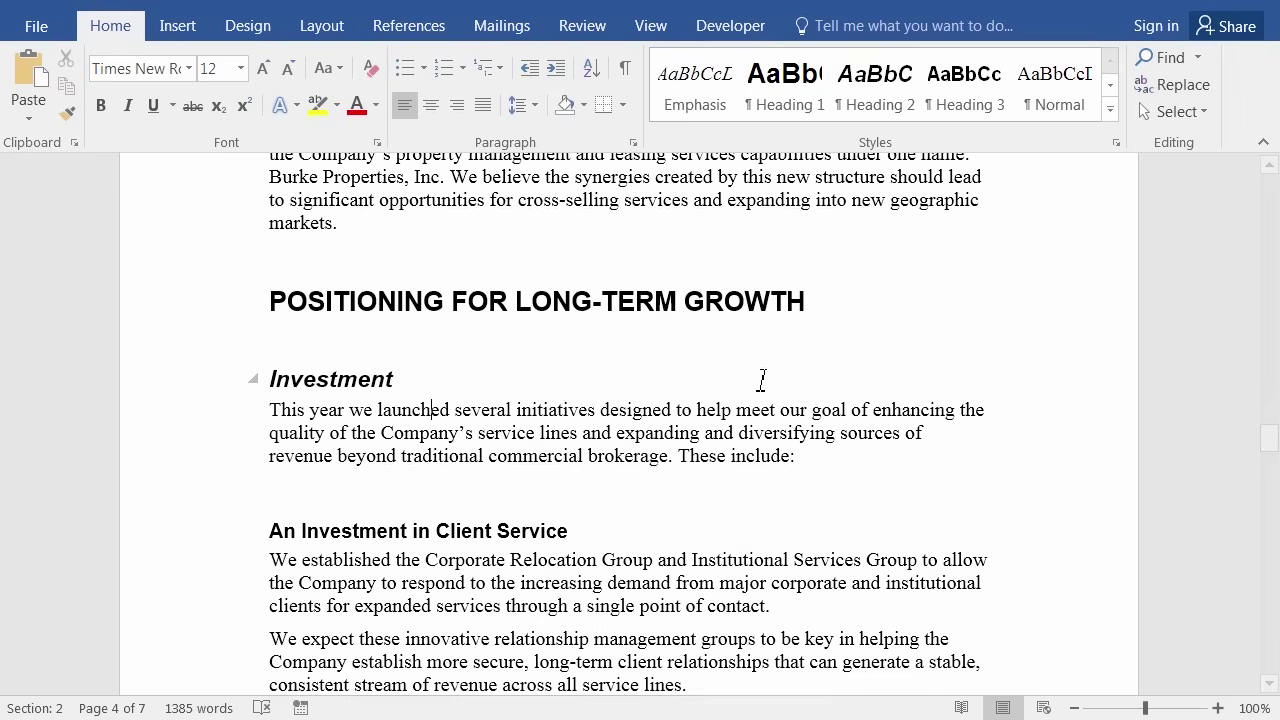
key(ctrl+Home)
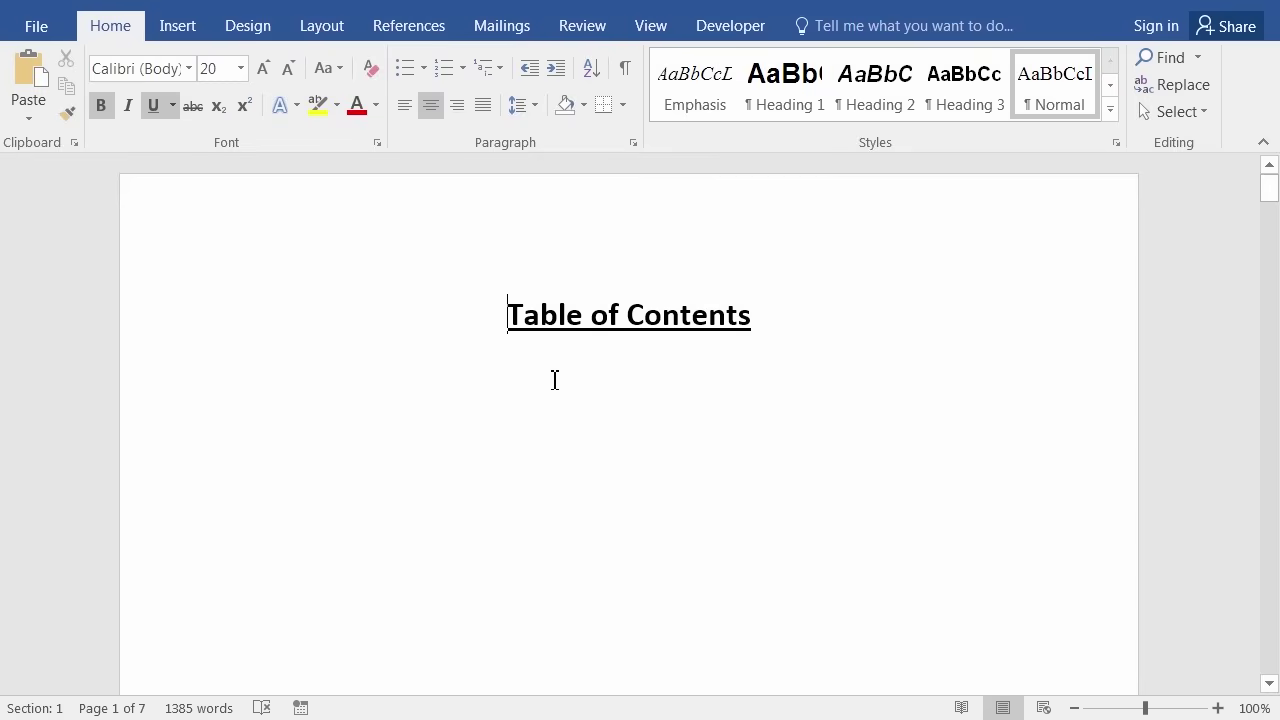
Turn on Show/Hide ¶ to reveal the next-page section break under the Table of Contents title.
scroll(519, 371, down, 4)
scroll(519, 373, up, 4)
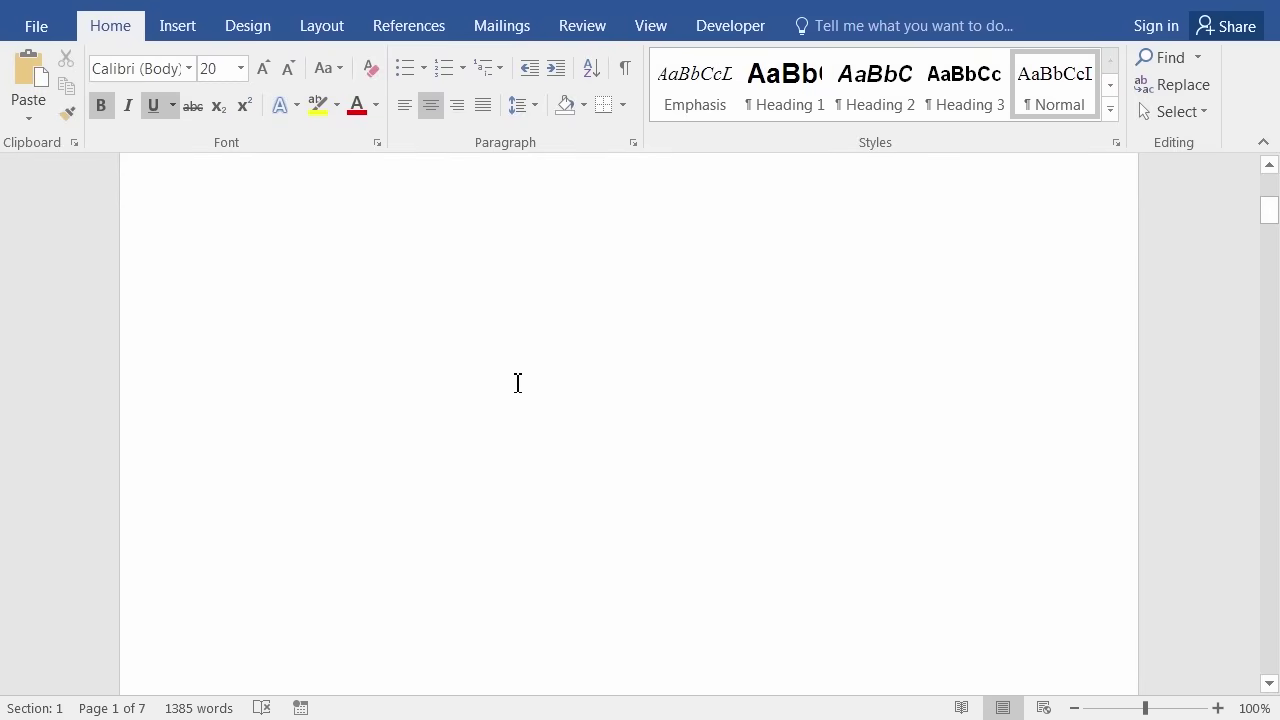
scroll(516, 378, up, 1)
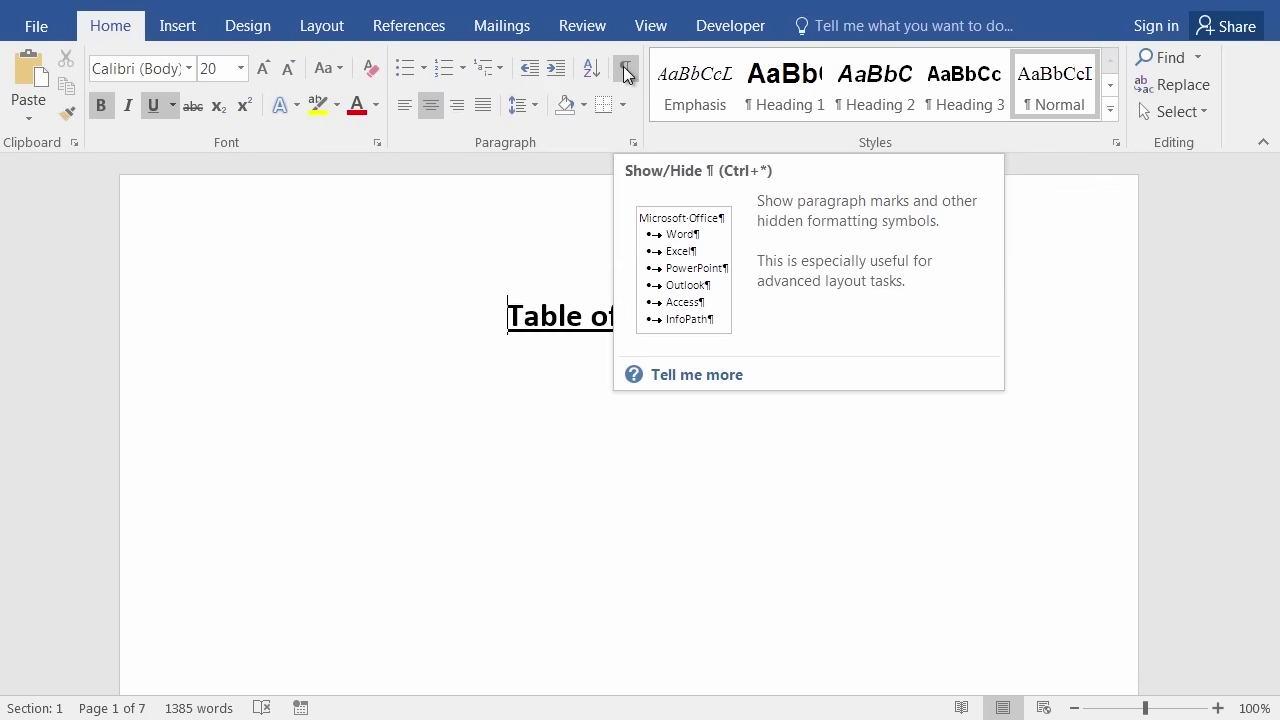
click(625, 70)
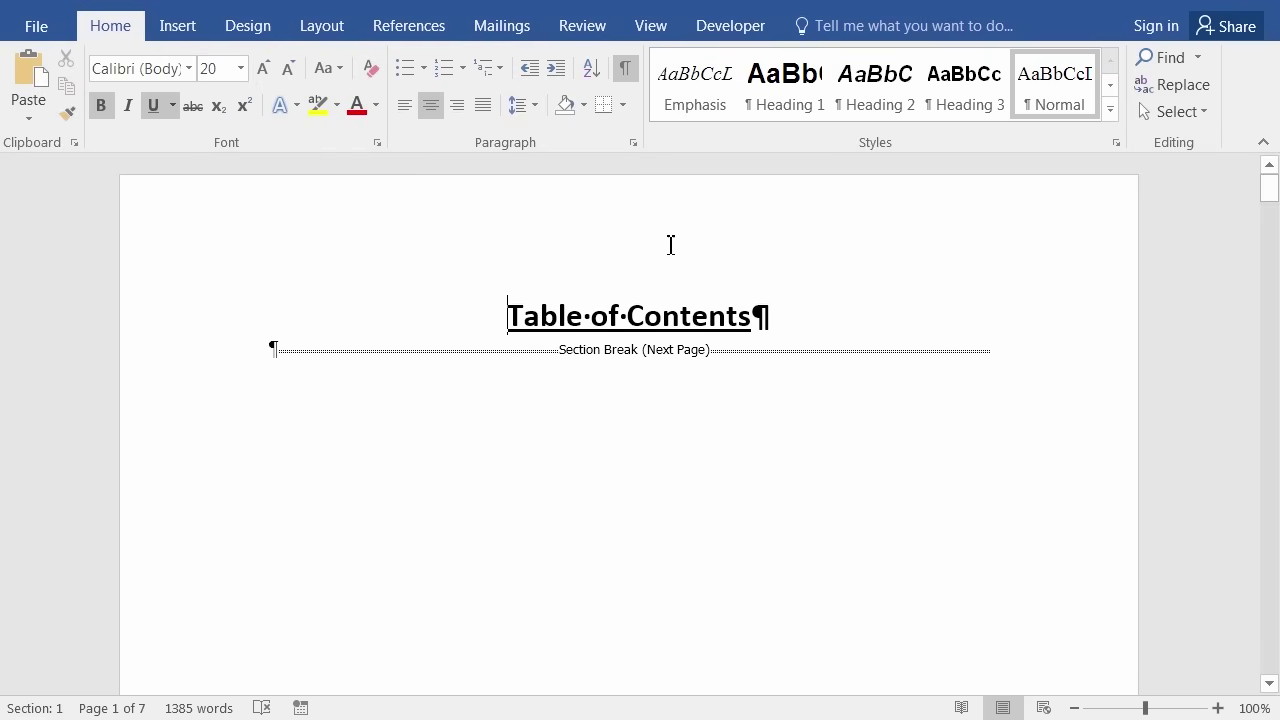
Add a left-aligned empty paragraph after the 'Table of Contents' title, then scroll to page 2.
click(806, 320)
key(Return)
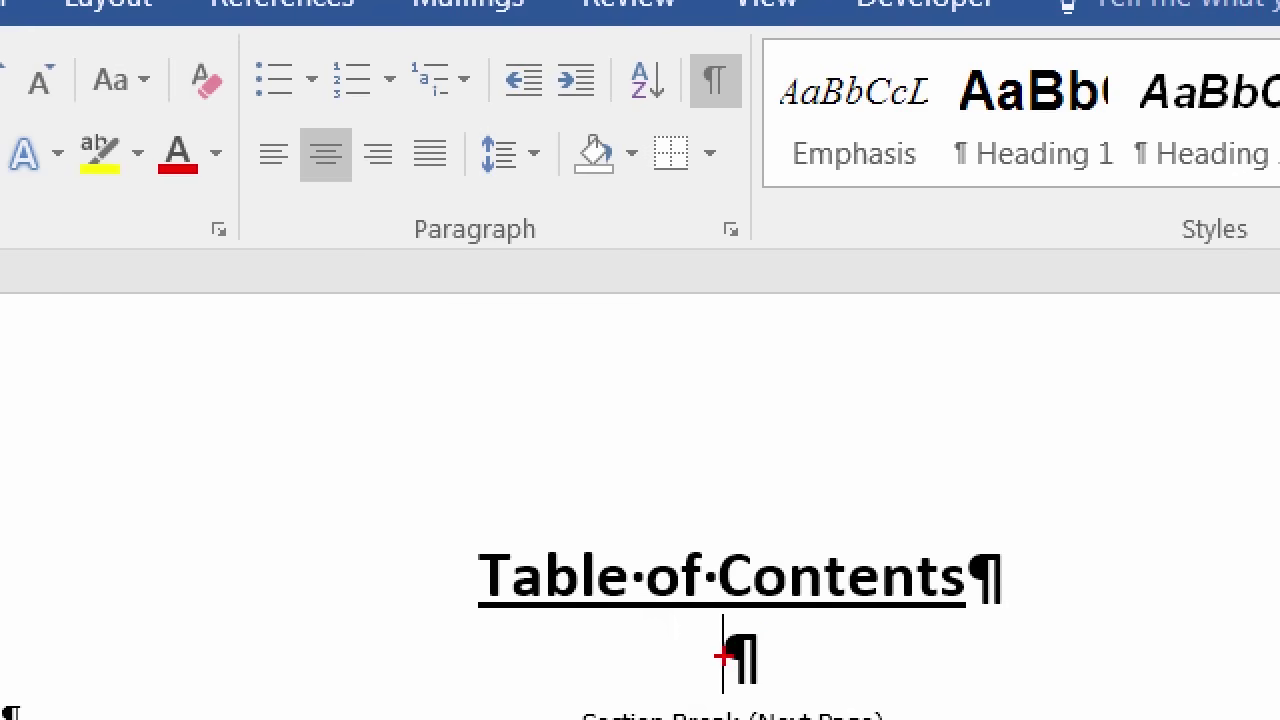
mouse_move(258, 126)
mouse_down()
mouse_move(258, 180)
mouse_move(296, 118)
mouse_move(258, 140)
mouse_up()
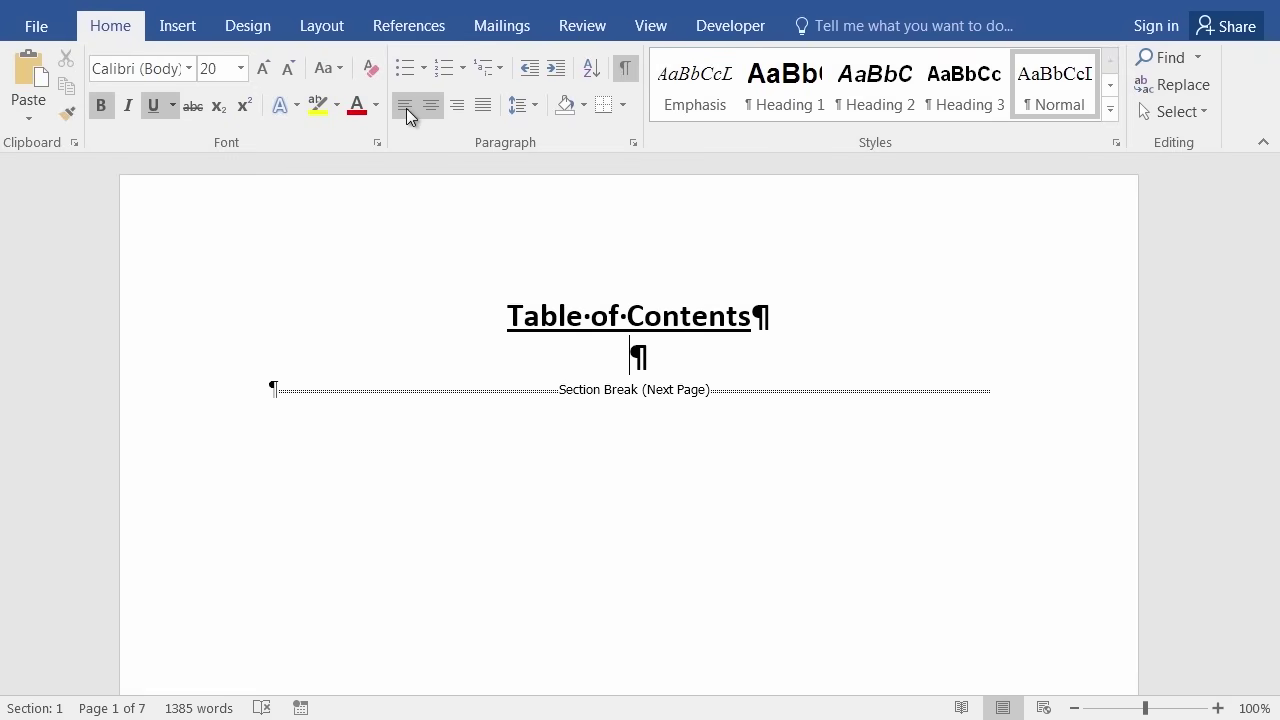
click(405, 108)
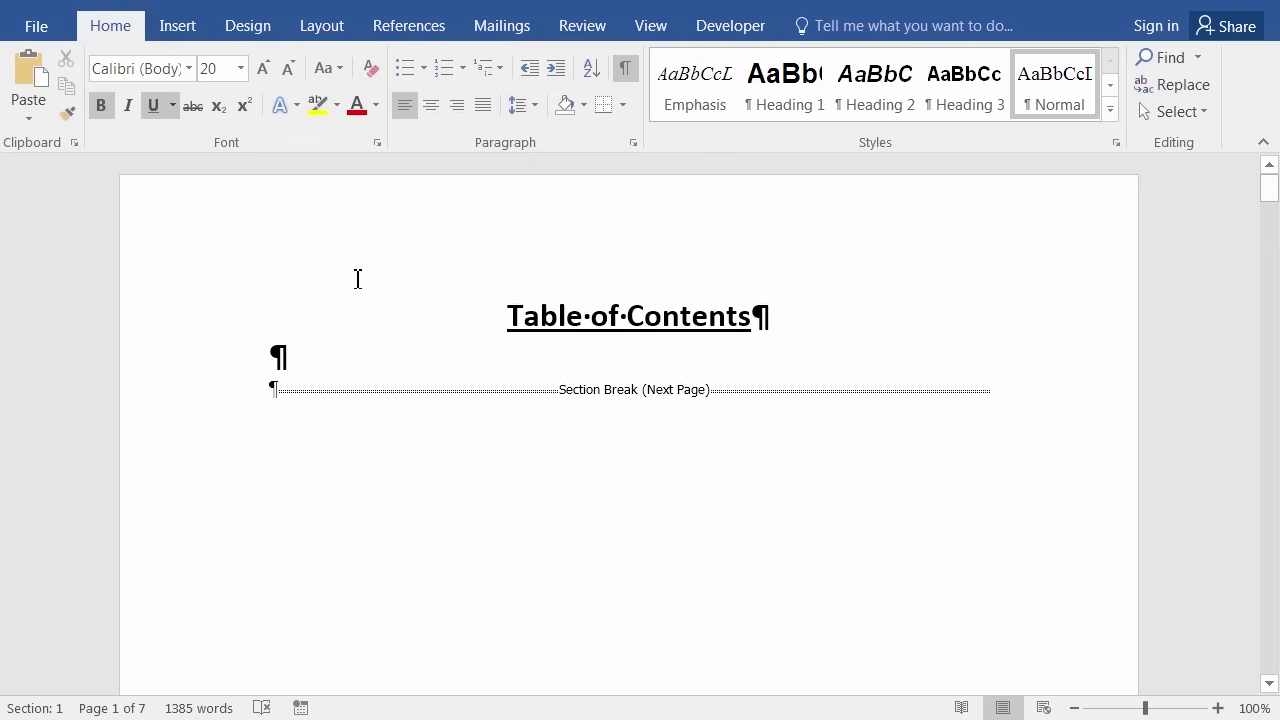
scroll(357, 300, down, 10)
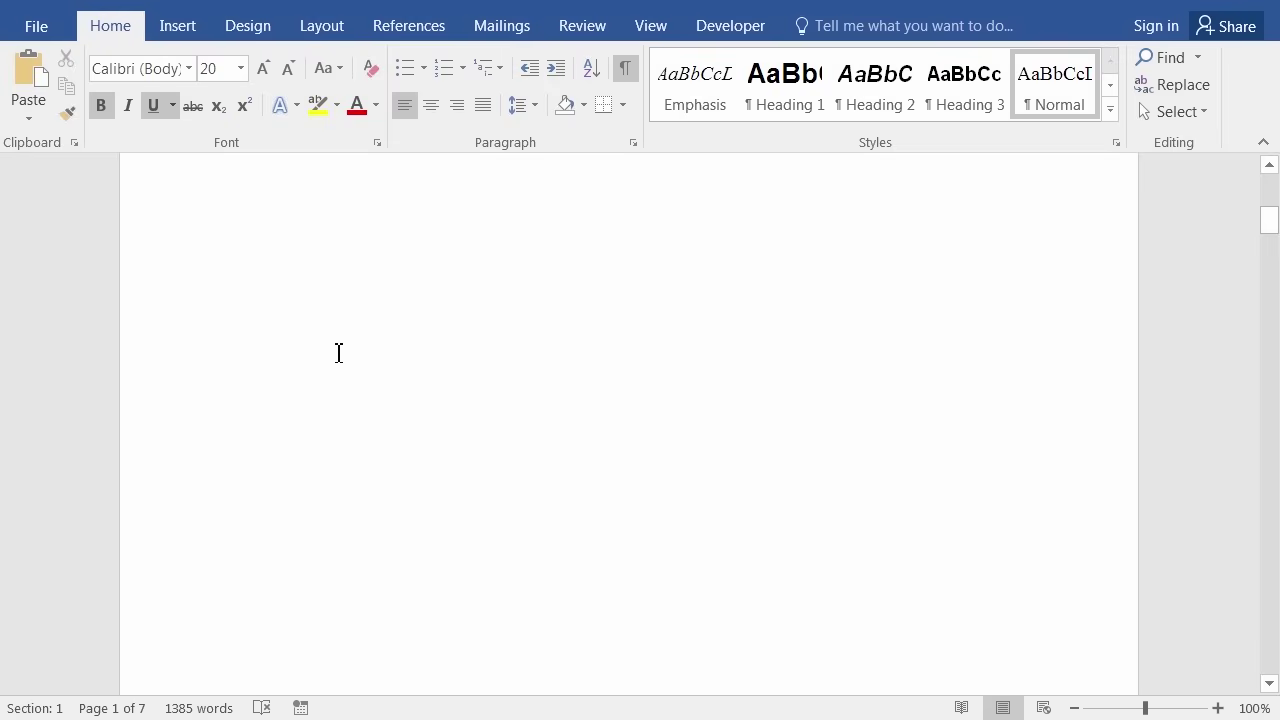
scroll(342, 408, down, 4)
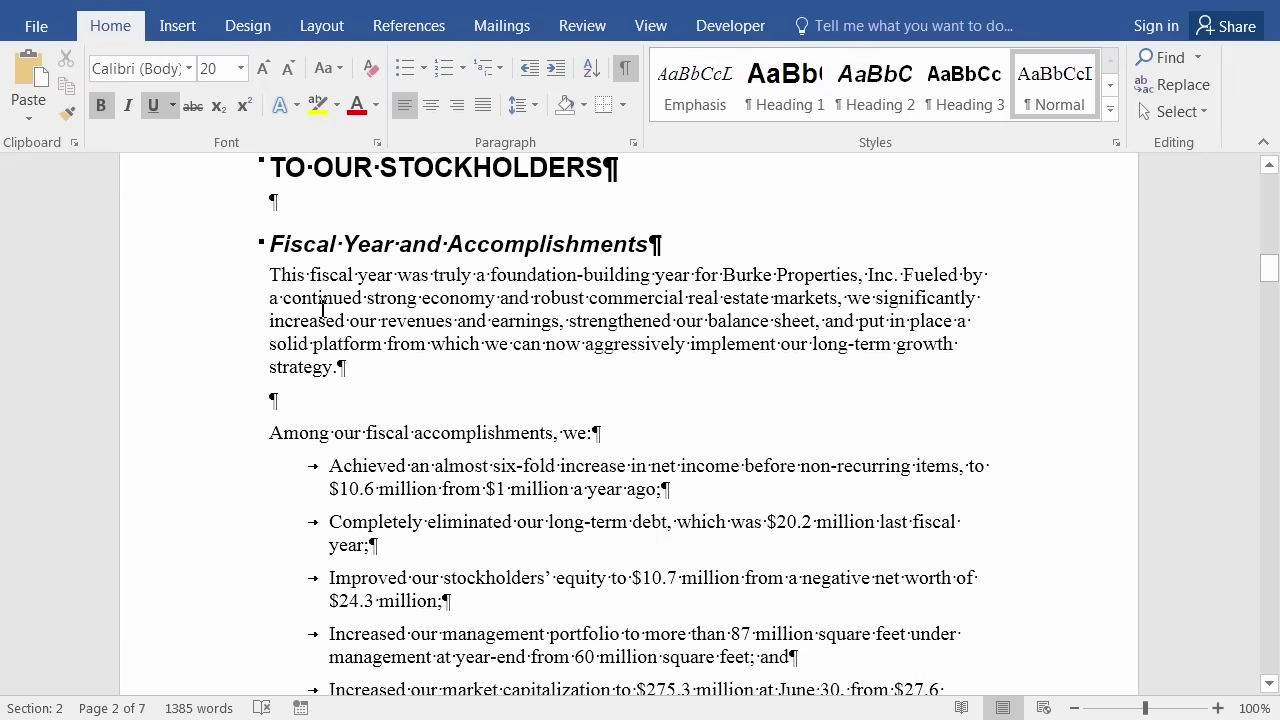
Copy a body paragraph's formatting with Format Painter onto the empty line below the title.
click(321, 307)
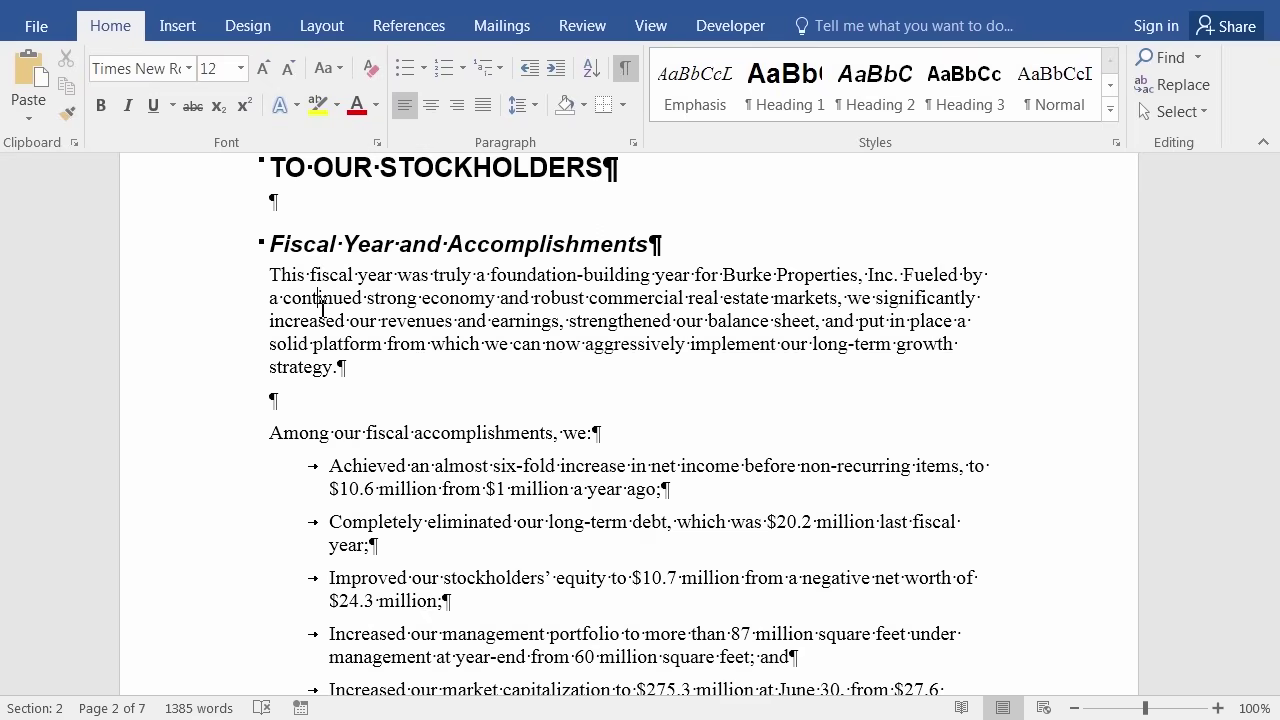
click(67, 122)
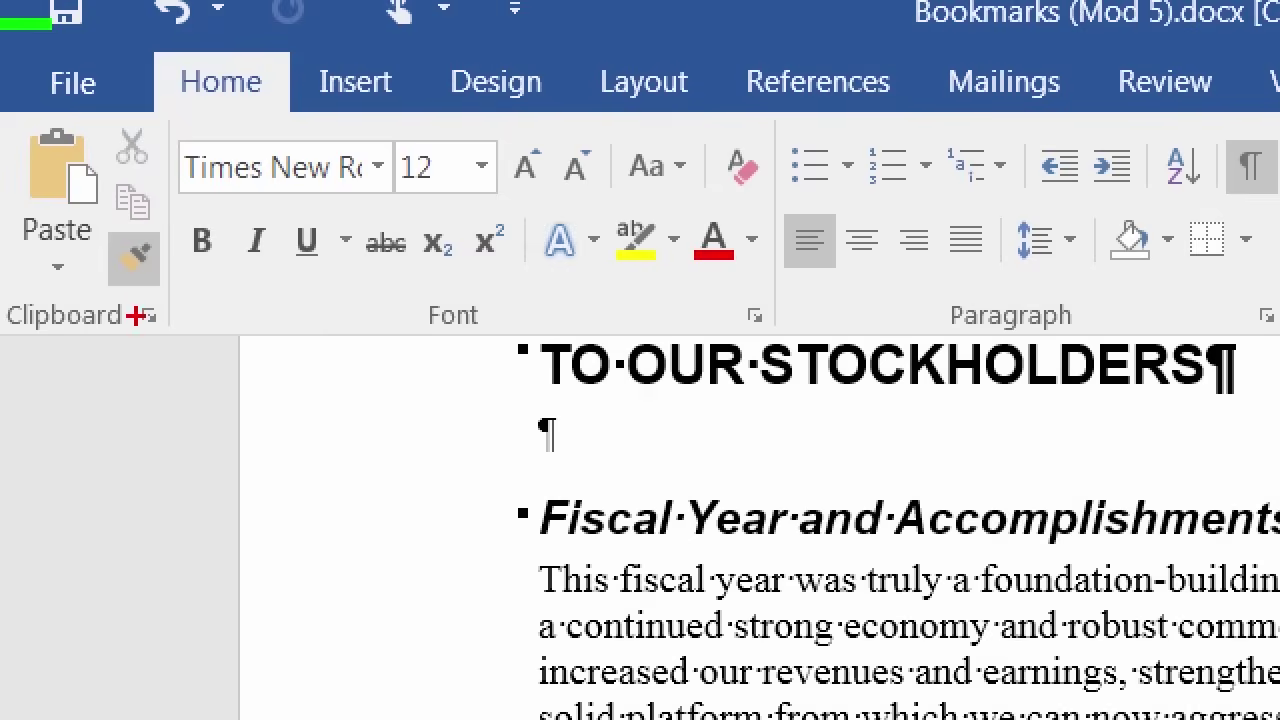
mouse_move(165, 216)
mouse_down()
mouse_move(126, 226)
mouse_move(145, 297)
mouse_move(178, 213)
mouse_up()
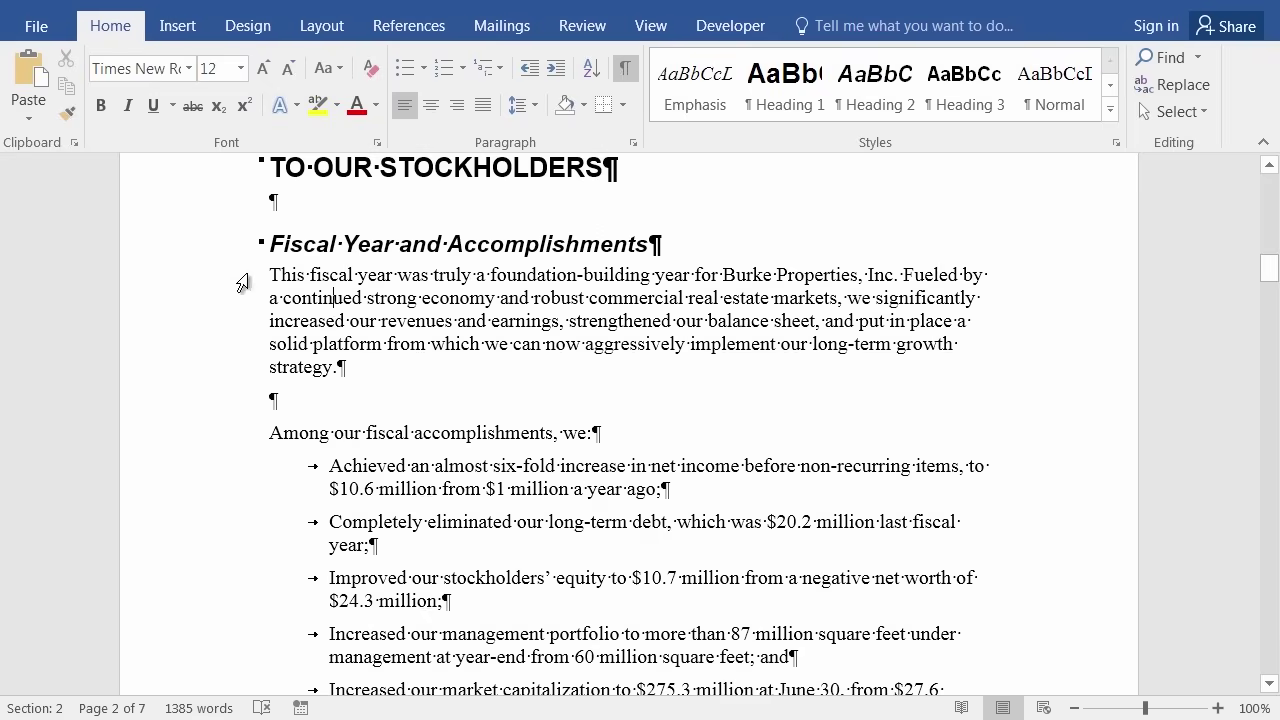
click(67, 115)
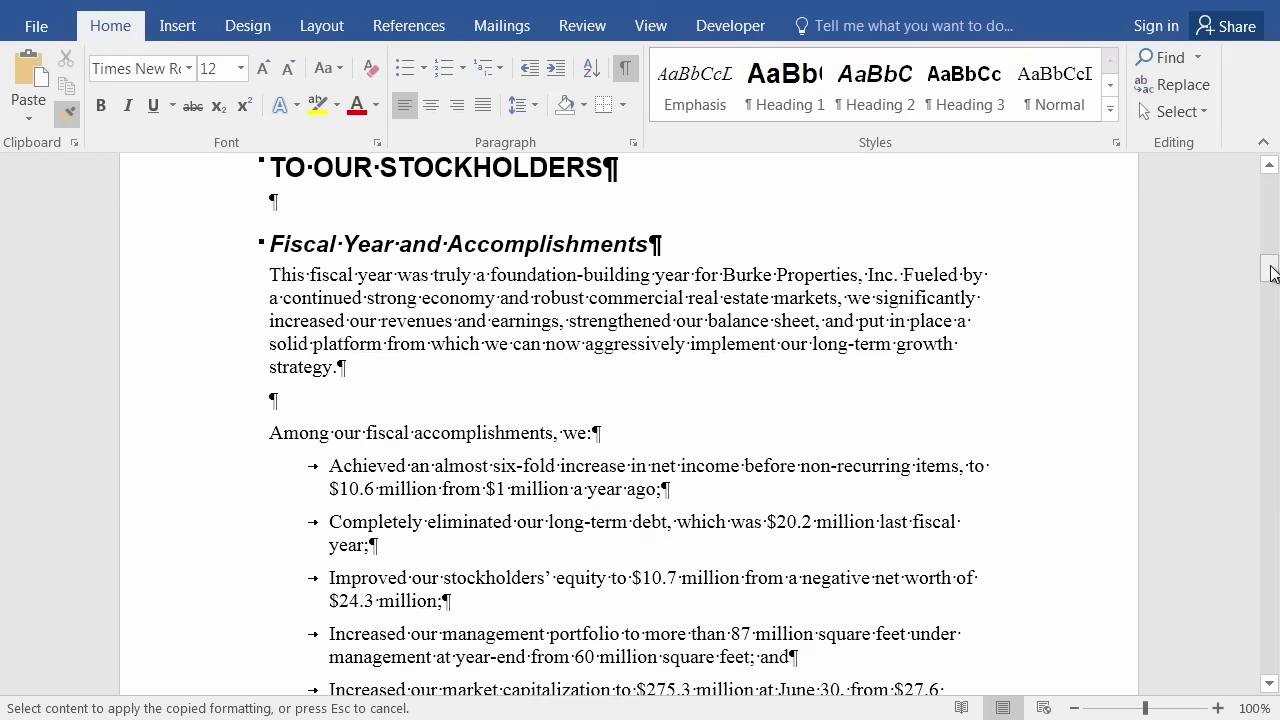
click(1271, 268)
drag(1271, 268, 1268, 163)
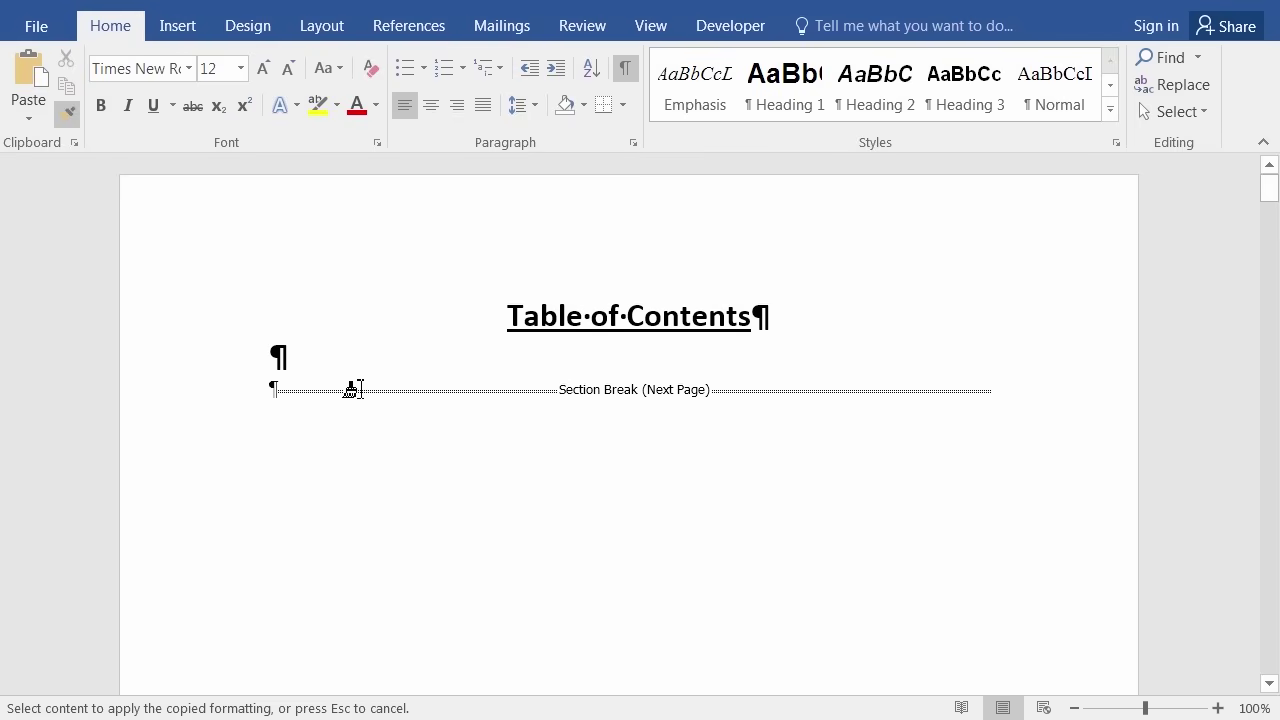
click(164, 355)
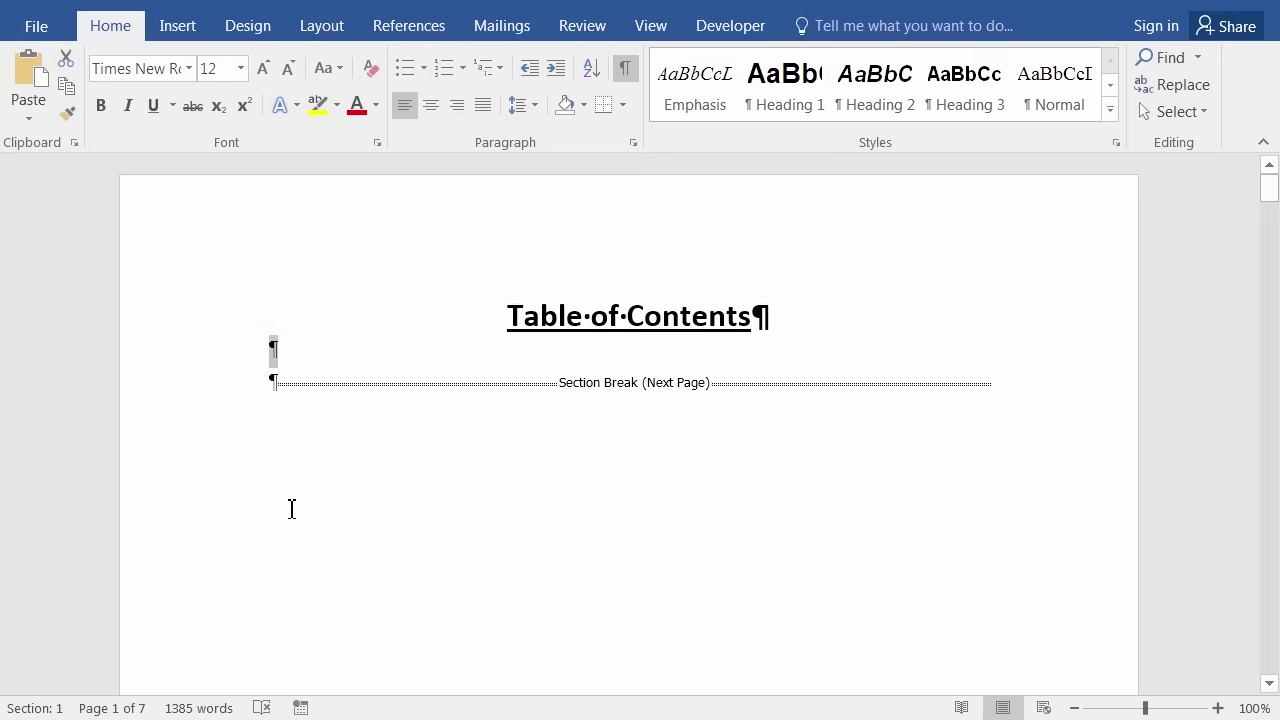
Hide the paragraph marks and formatting symbols again with Show/Hide ¶.
scroll(291, 503, down, 5)
scroll(291, 501, down, 6)
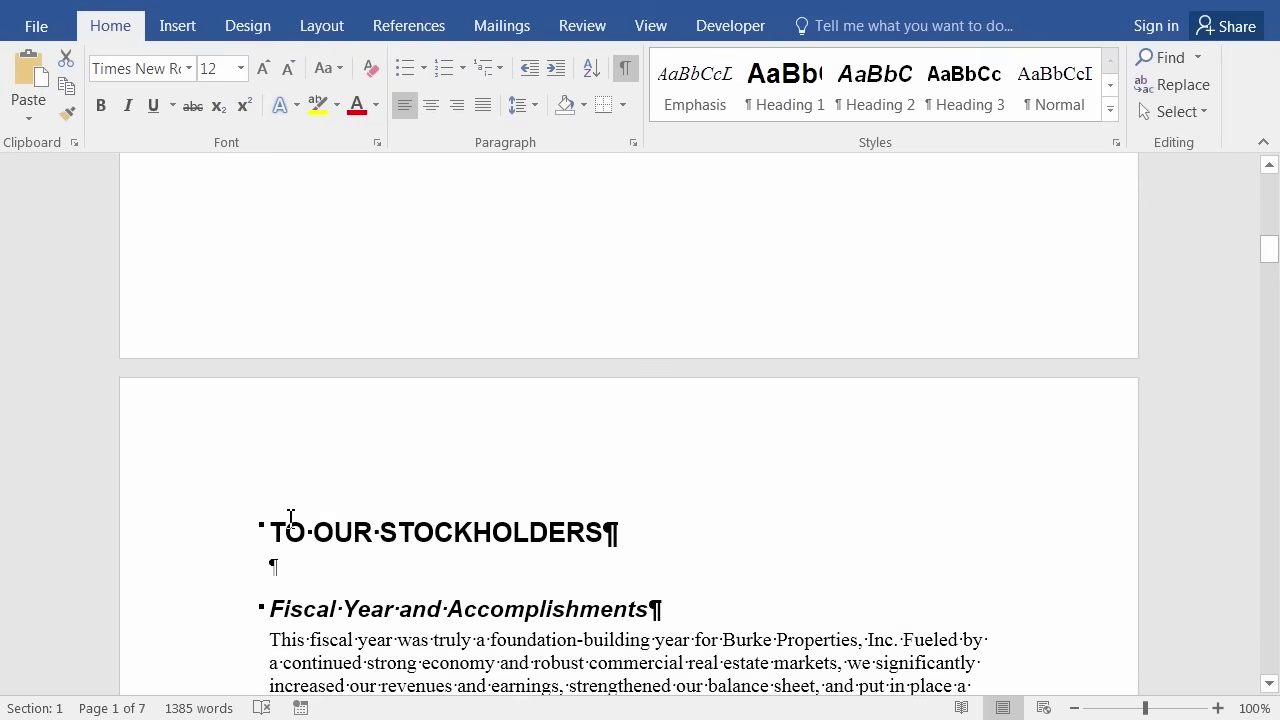
click(326, 422)
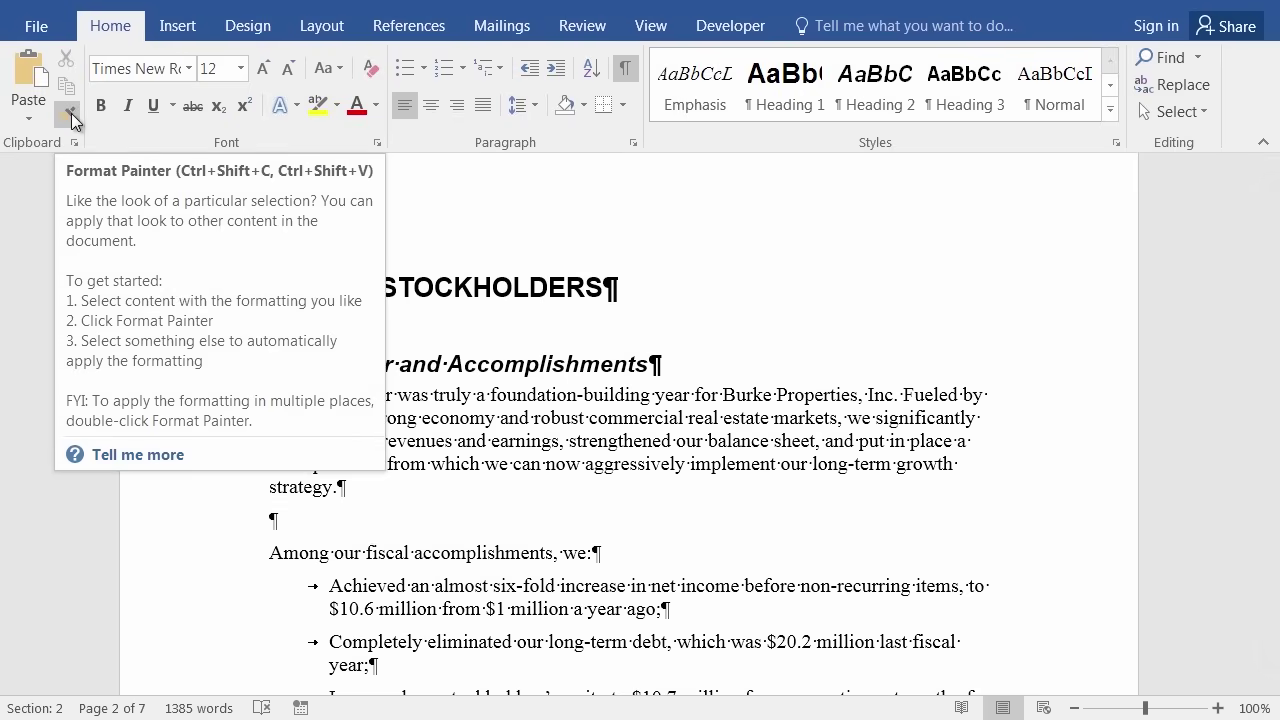
drag(1269, 265, 1231, 157)
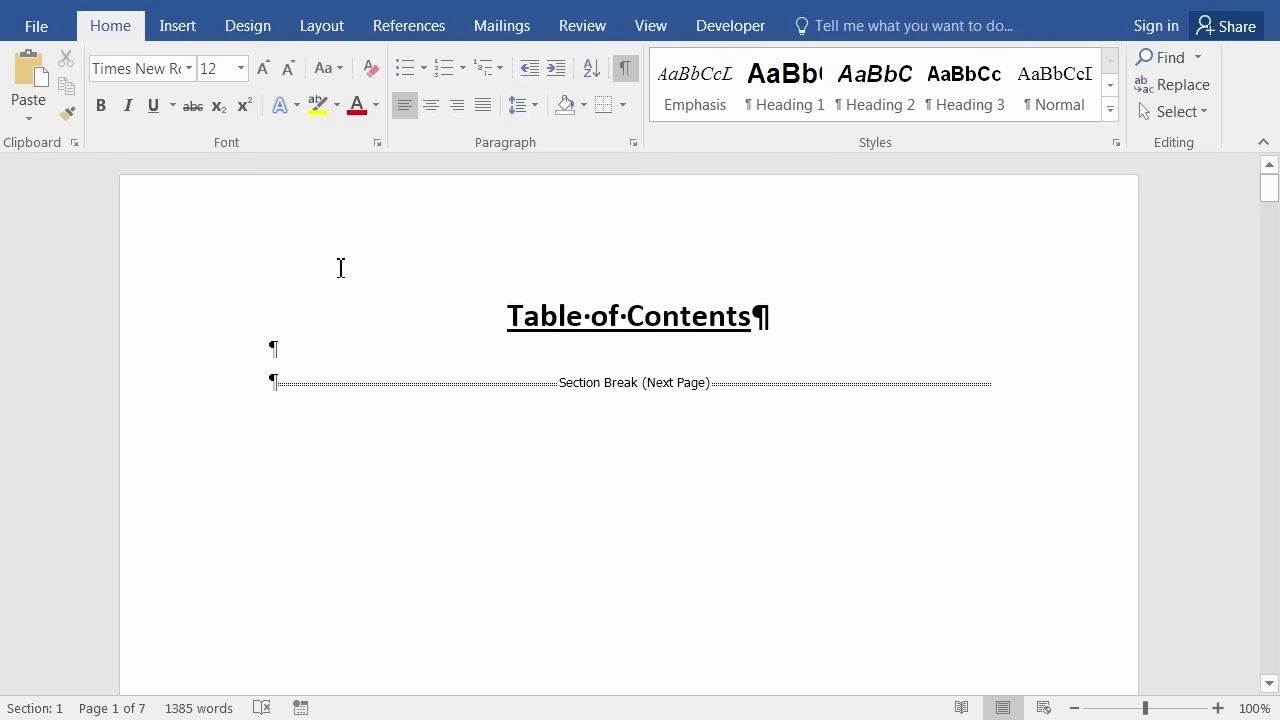
click(620, 72)
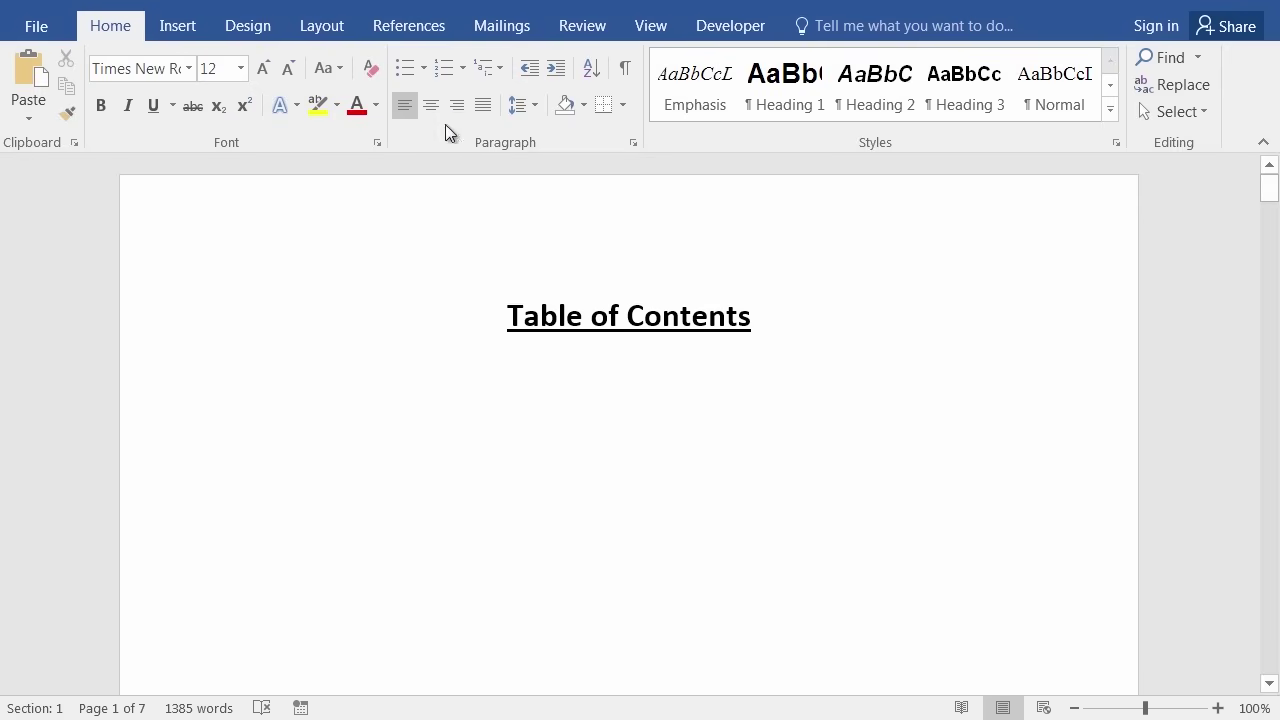
Switch to the References tab.
click(415, 30)
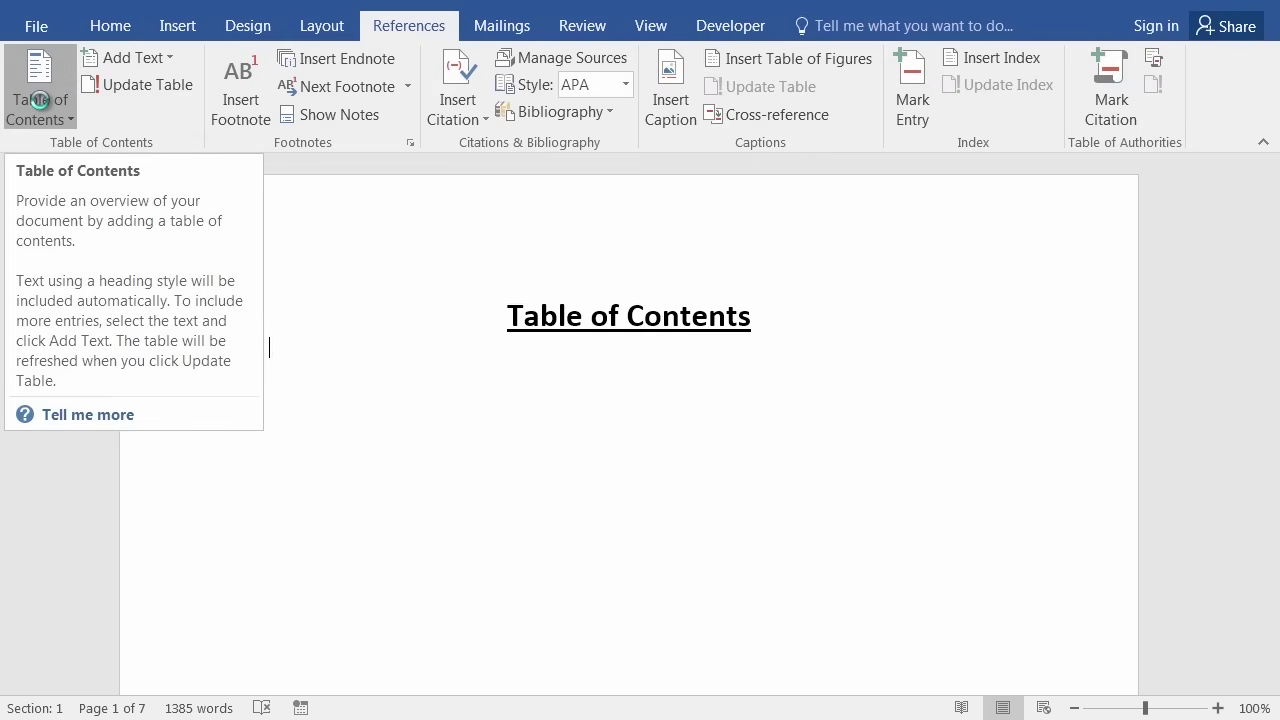
Insert an Automatic Table 1 contents below the title, listing headings on pages 2 through 5.
click(40, 100)
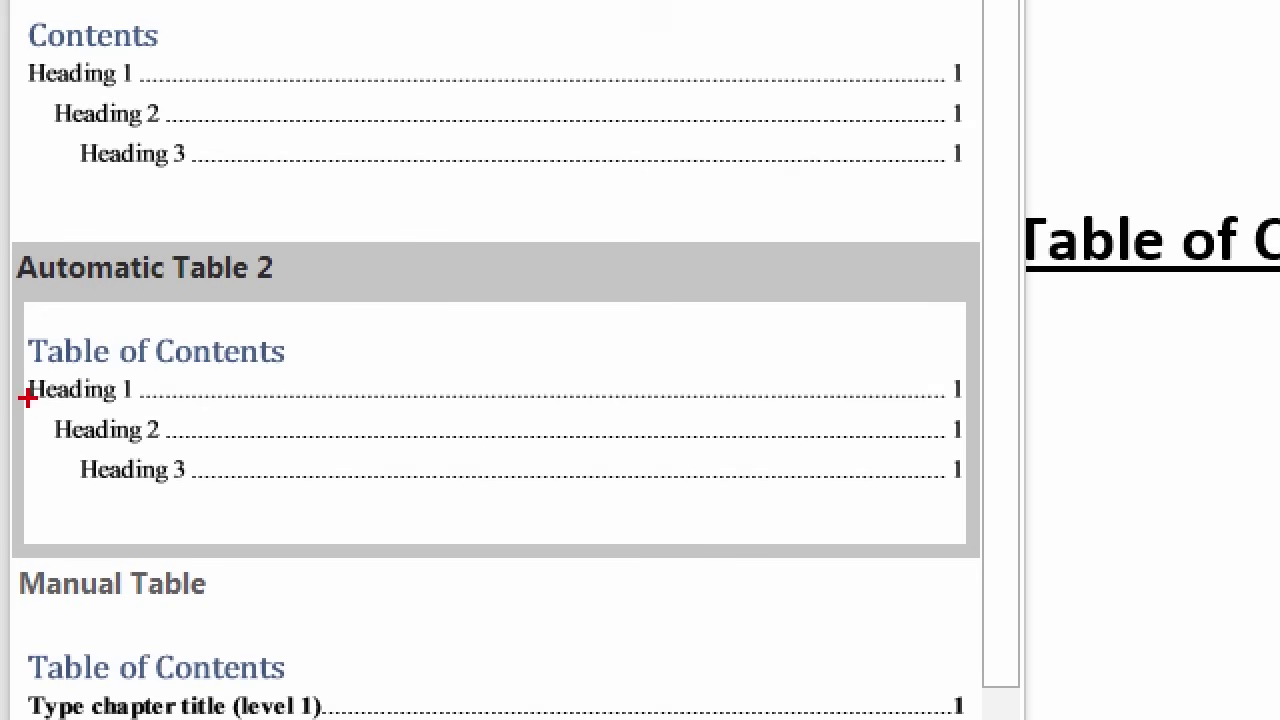
click(27, 397)
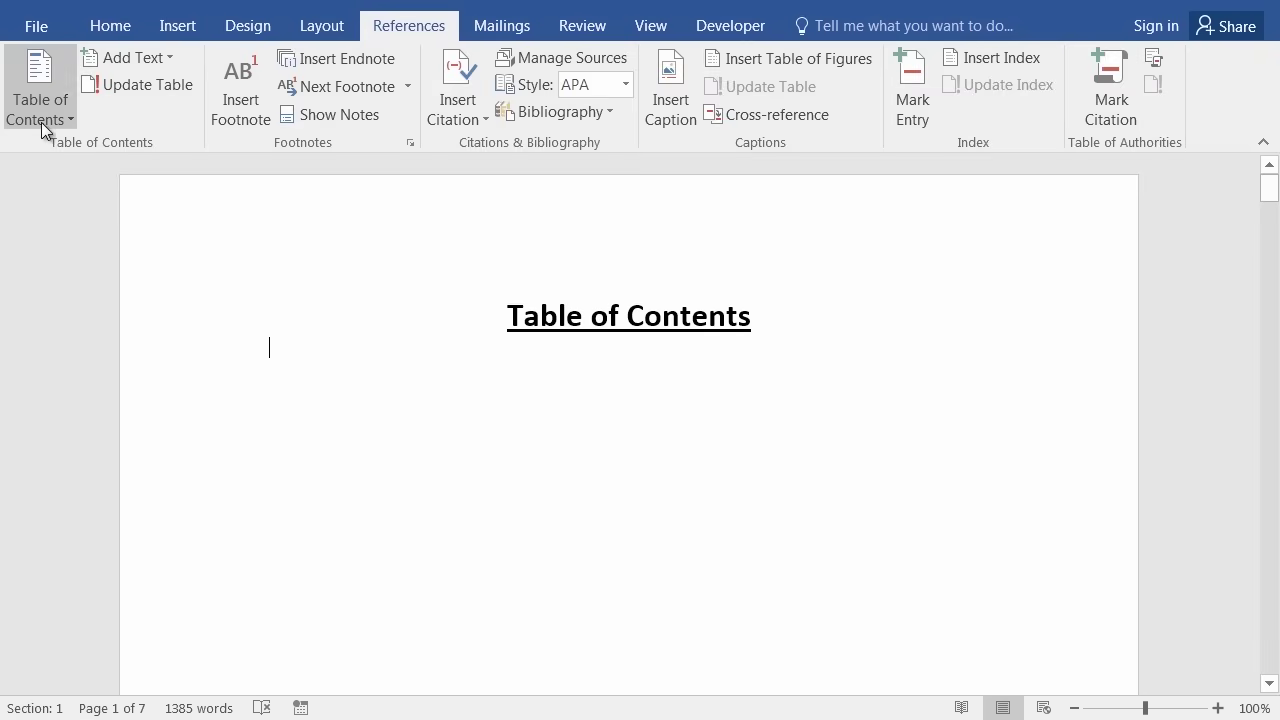
click(39, 117)
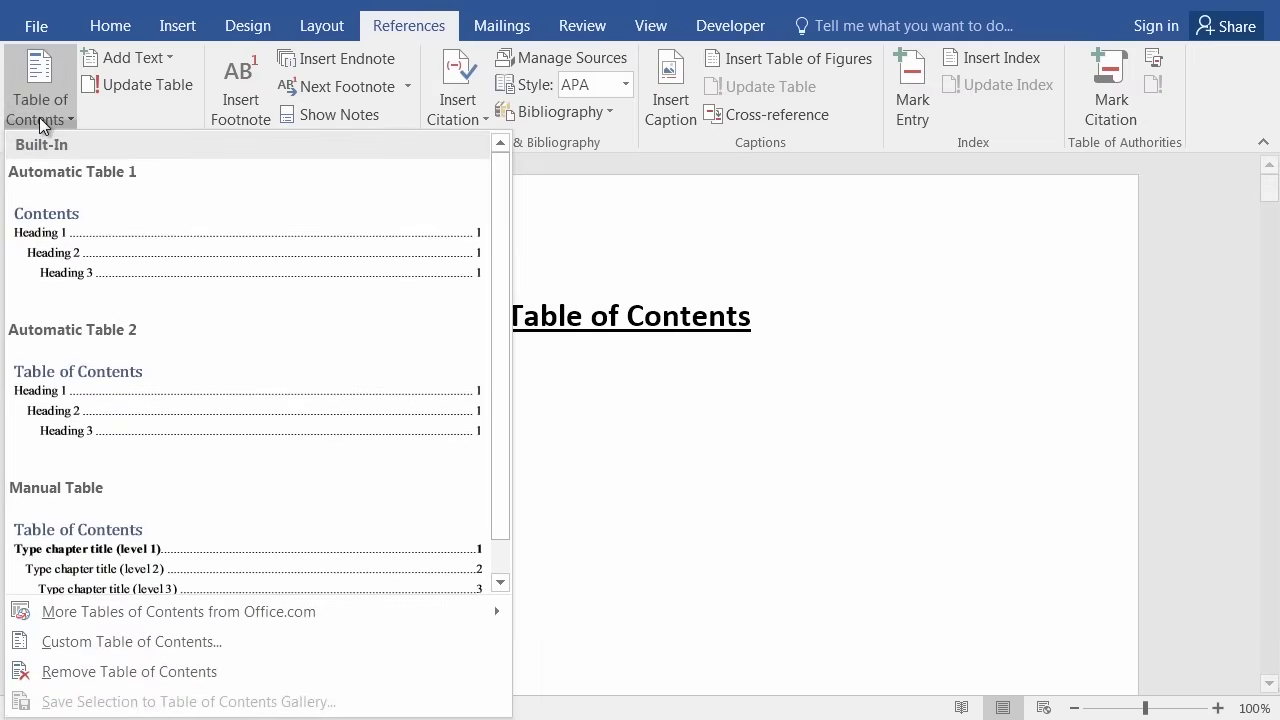
click(62, 252)
scroll(318, 380, up, 3)
scroll(314, 372, up, 5)
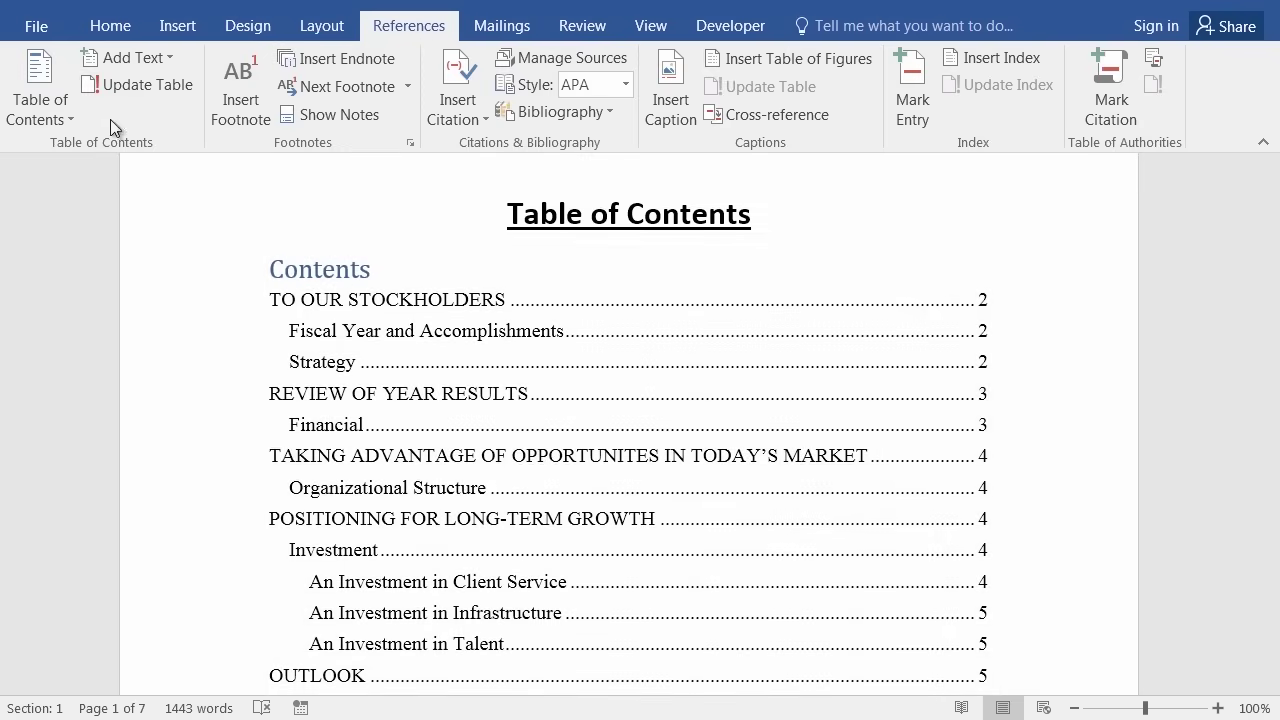
Regenerate the Automatic Table 1 contents so its entries match the current headings.
click(40, 118)
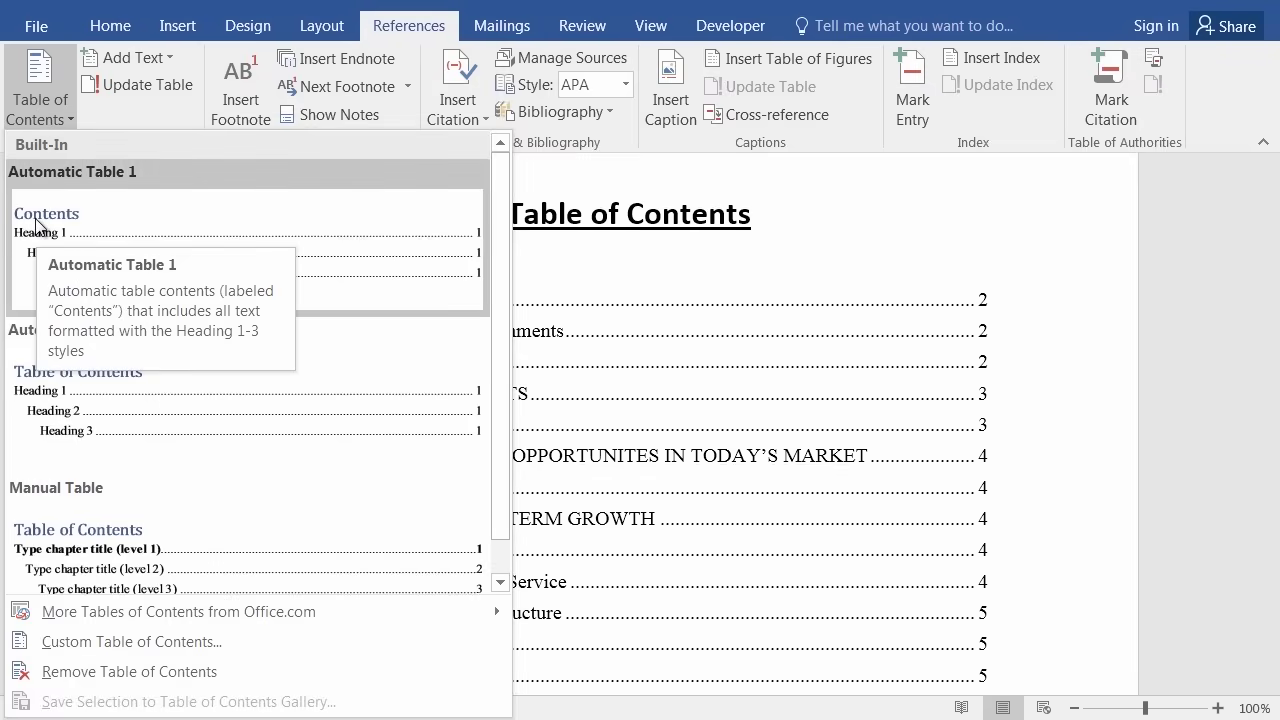
click(697, 333)
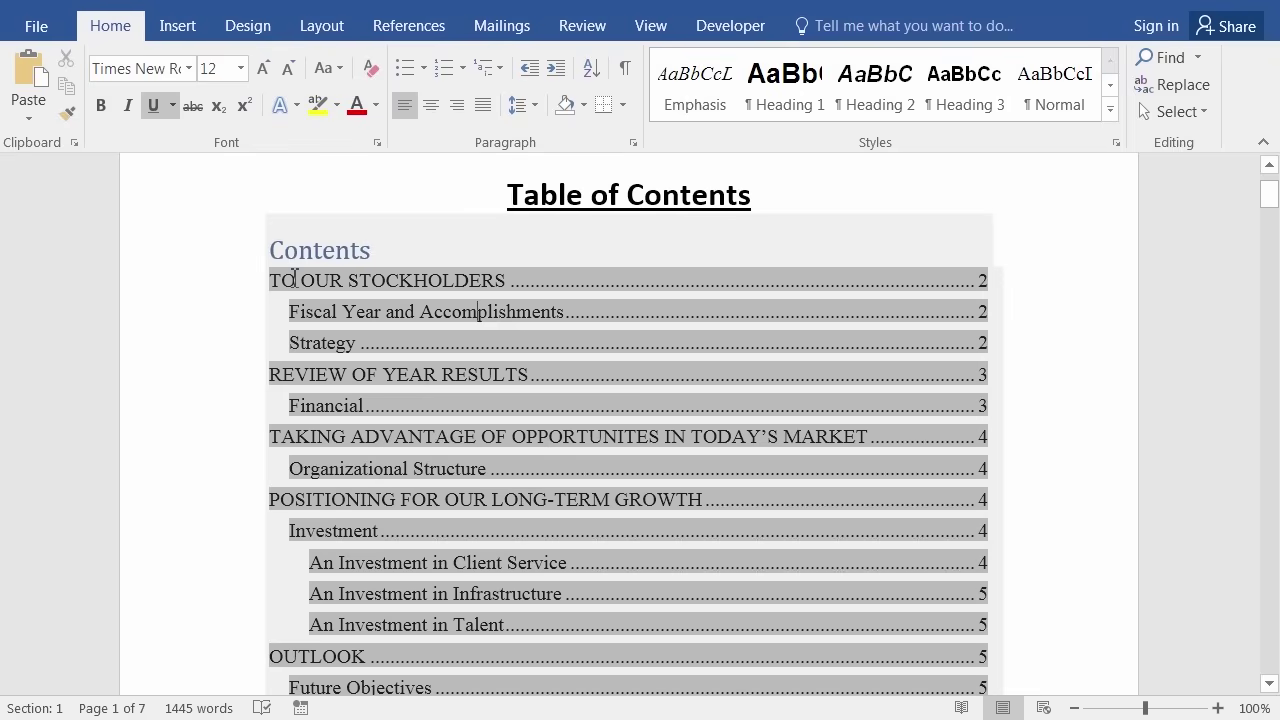
click(507, 280)
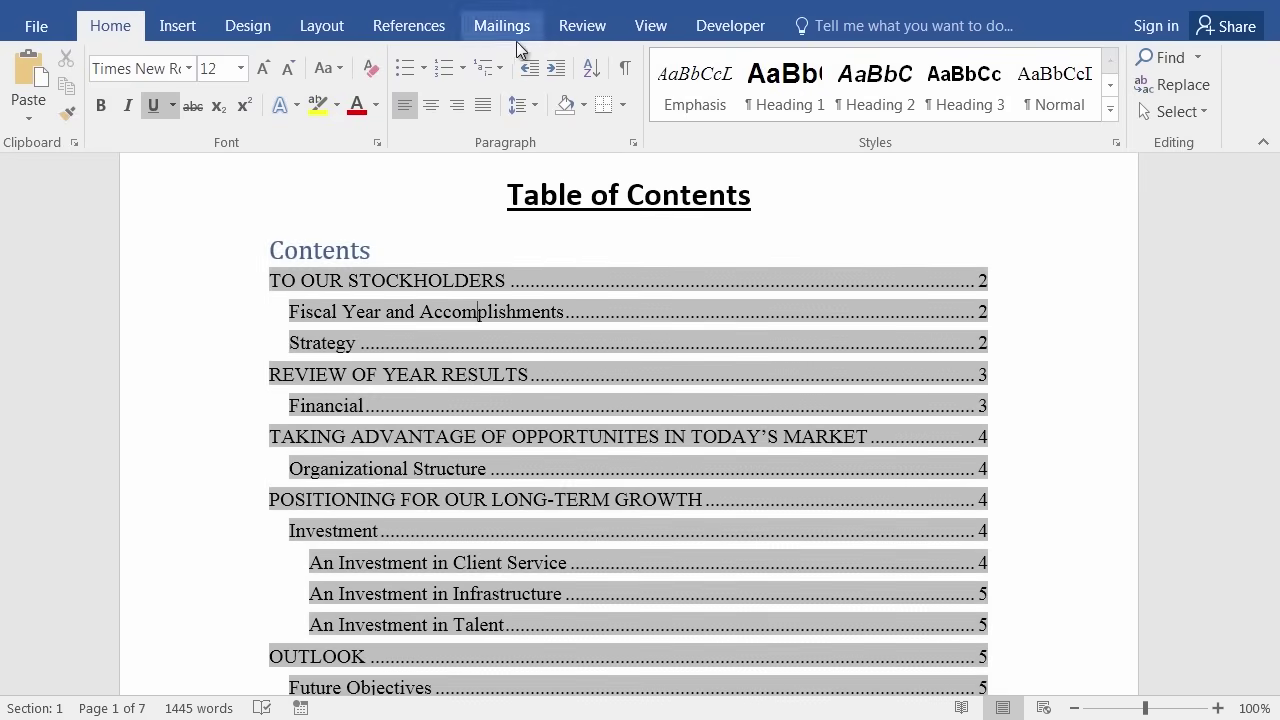
Open the Custom Table of Contents dialog, showing three levels with dotted leaders.
click(403, 28)
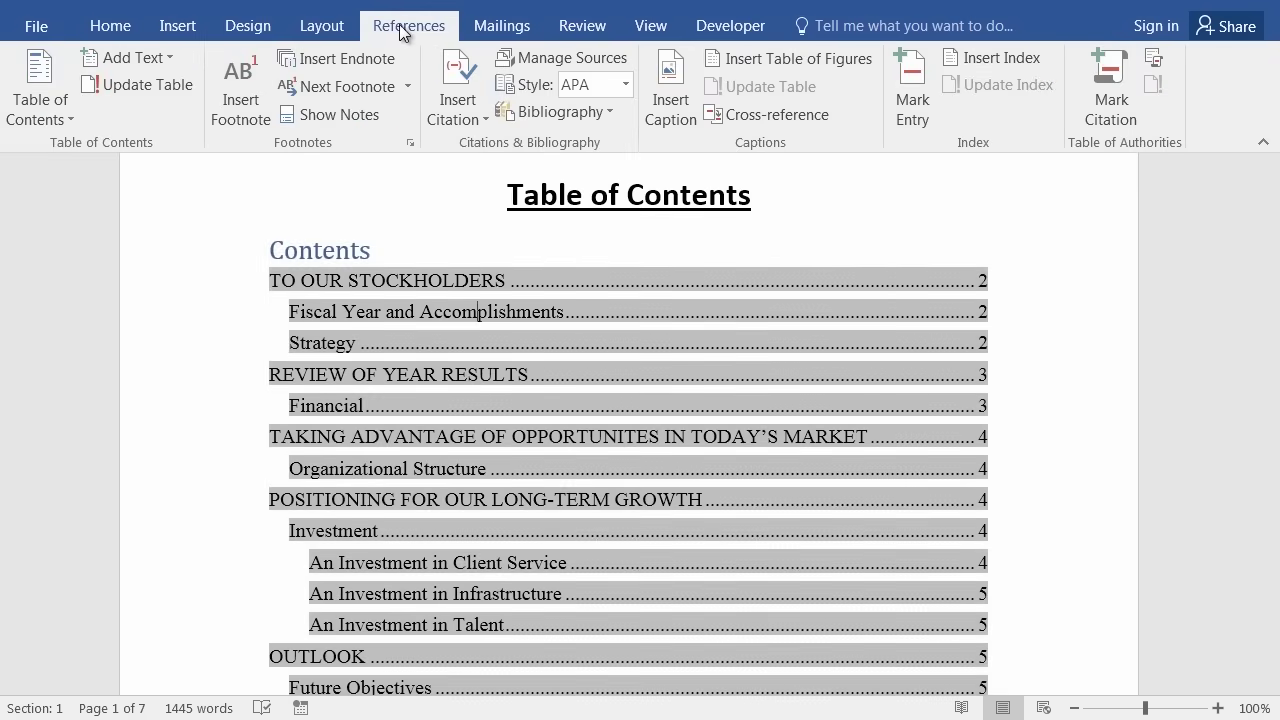
click(48, 116)
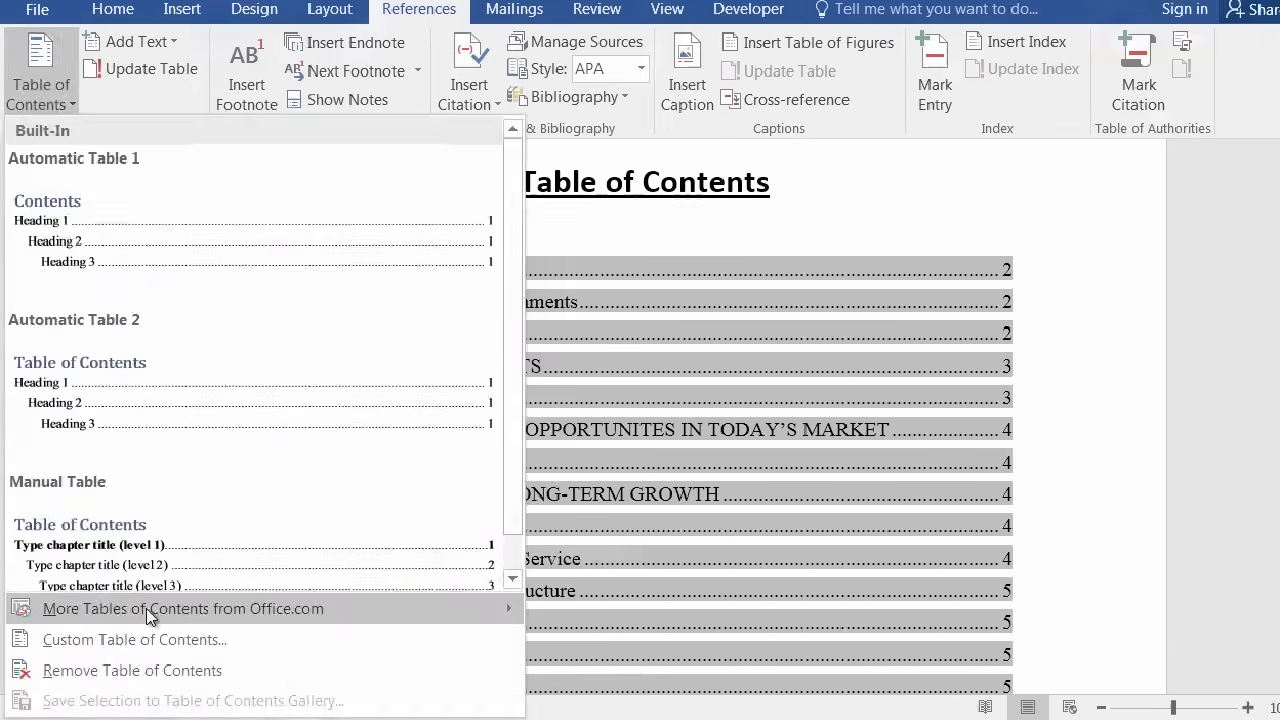
key(Escape)
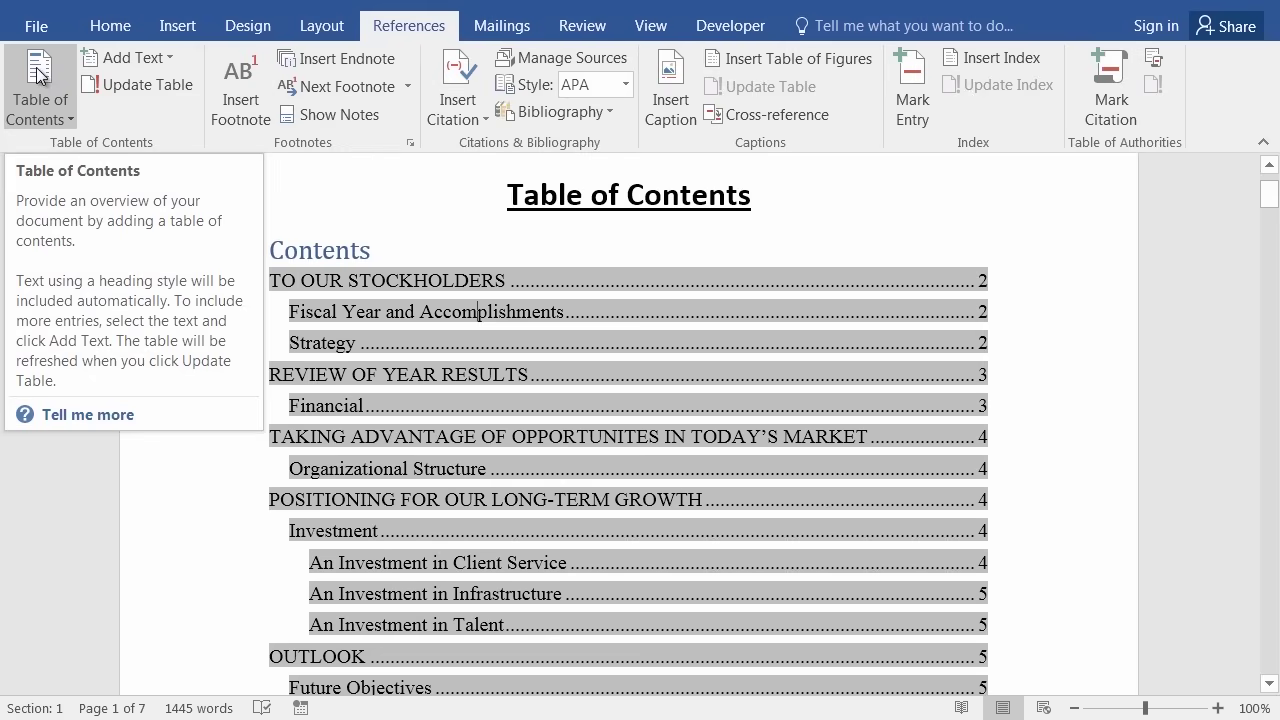
click(47, 106)
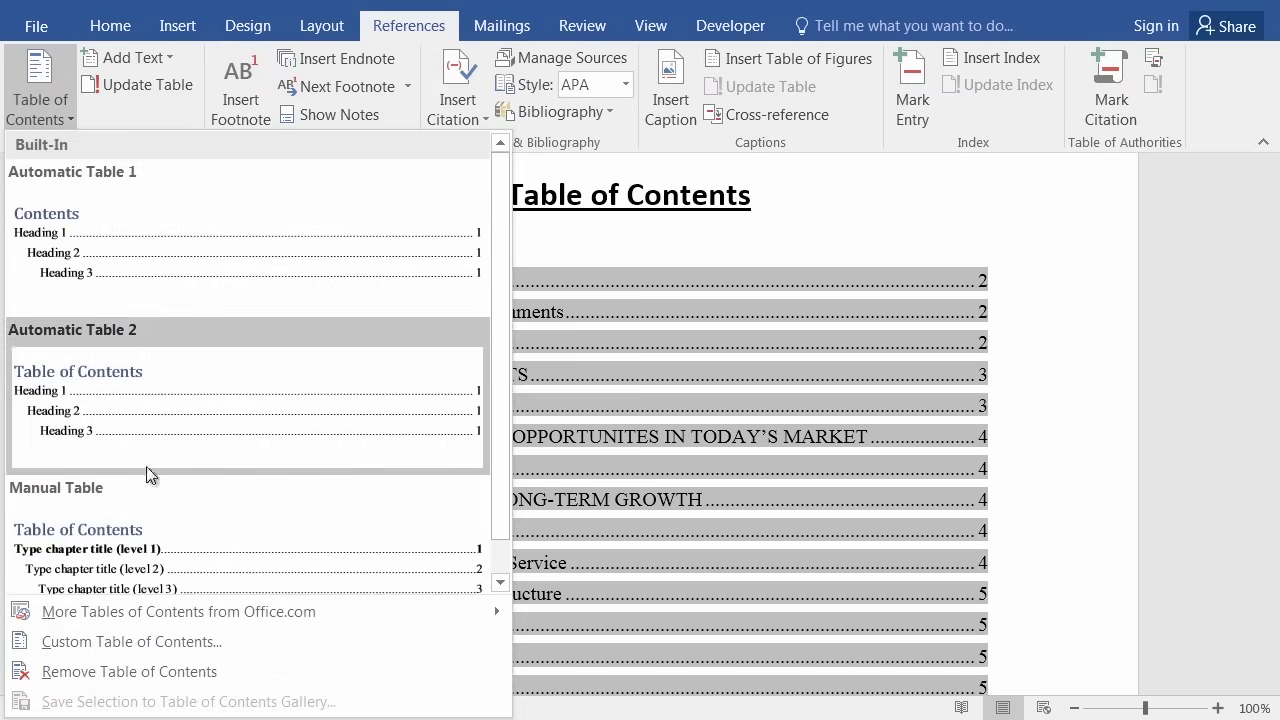
click(128, 643)
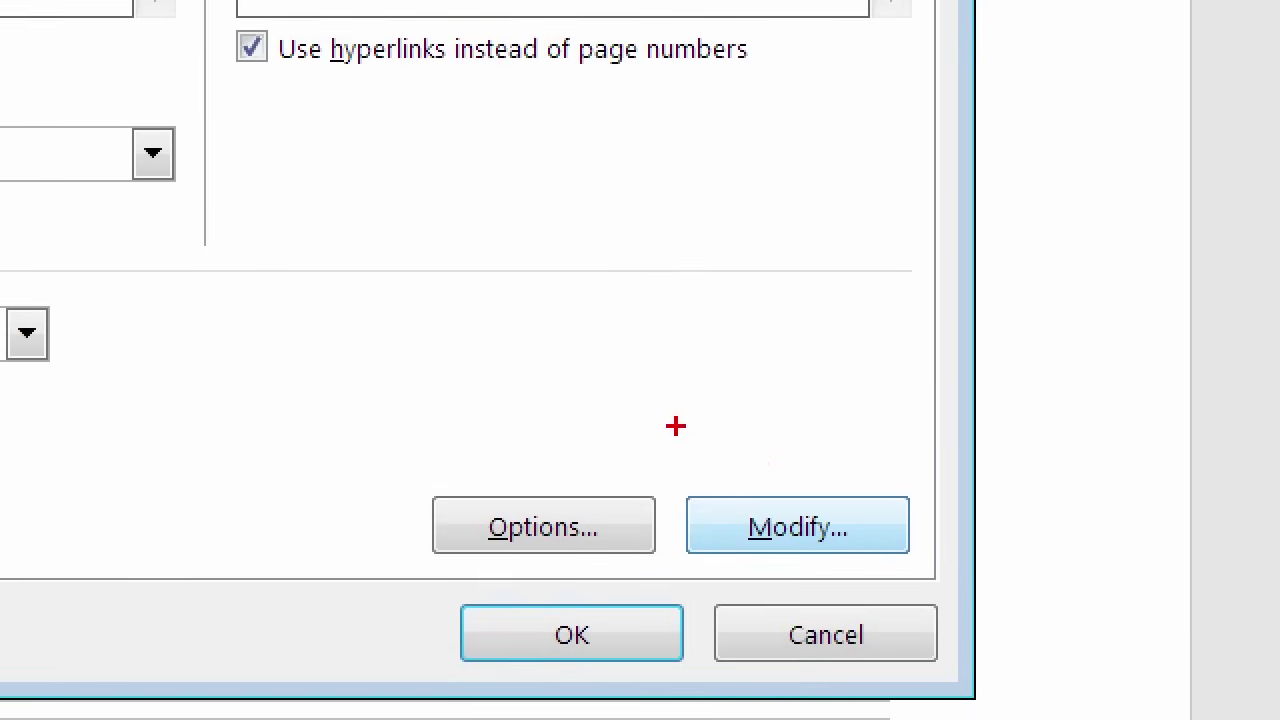
mouse_move(632, 302)
mouse_down()
mouse_move(599, 303)
mouse_move(539, 389)
mouse_up()
mouse_move(698, 546)
mouse_down()
mouse_move(875, 500)
mouse_move(800, 462)
mouse_move(770, 480)
mouse_up()
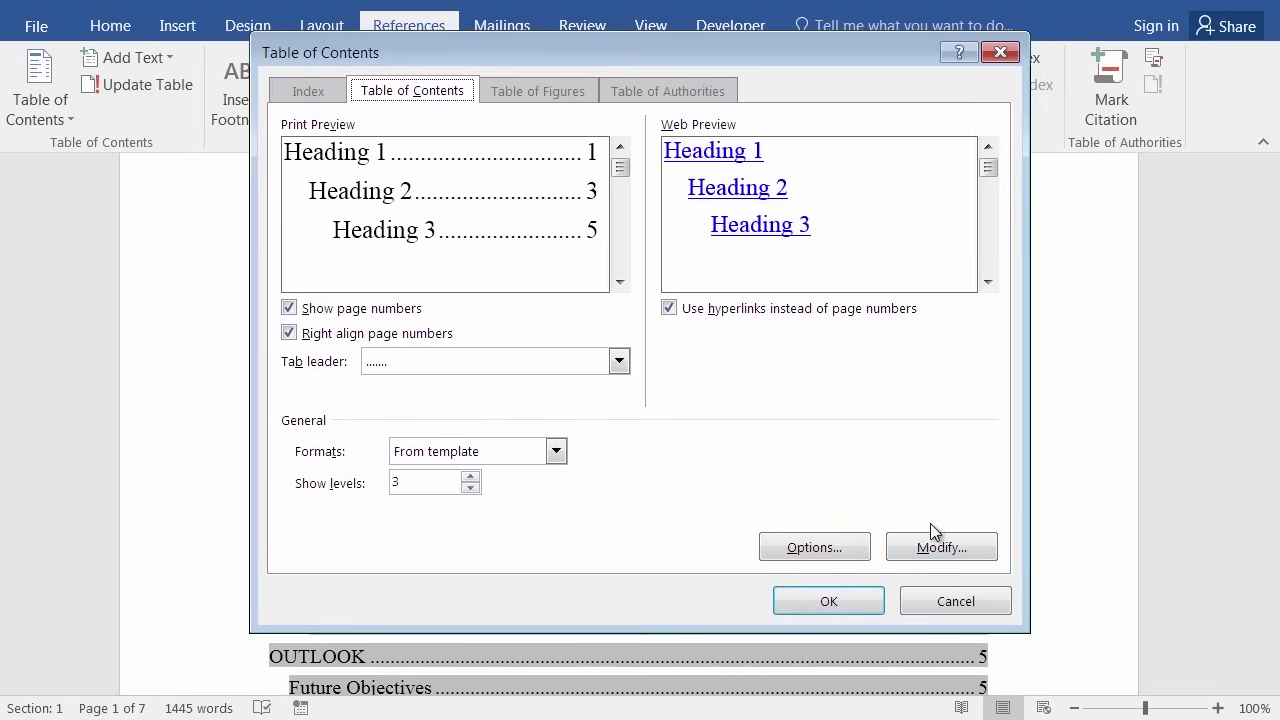
Select TOC 1 in the Style list and open its Modify Style dialog (Times New Roman 12 pt).
click(953, 550)
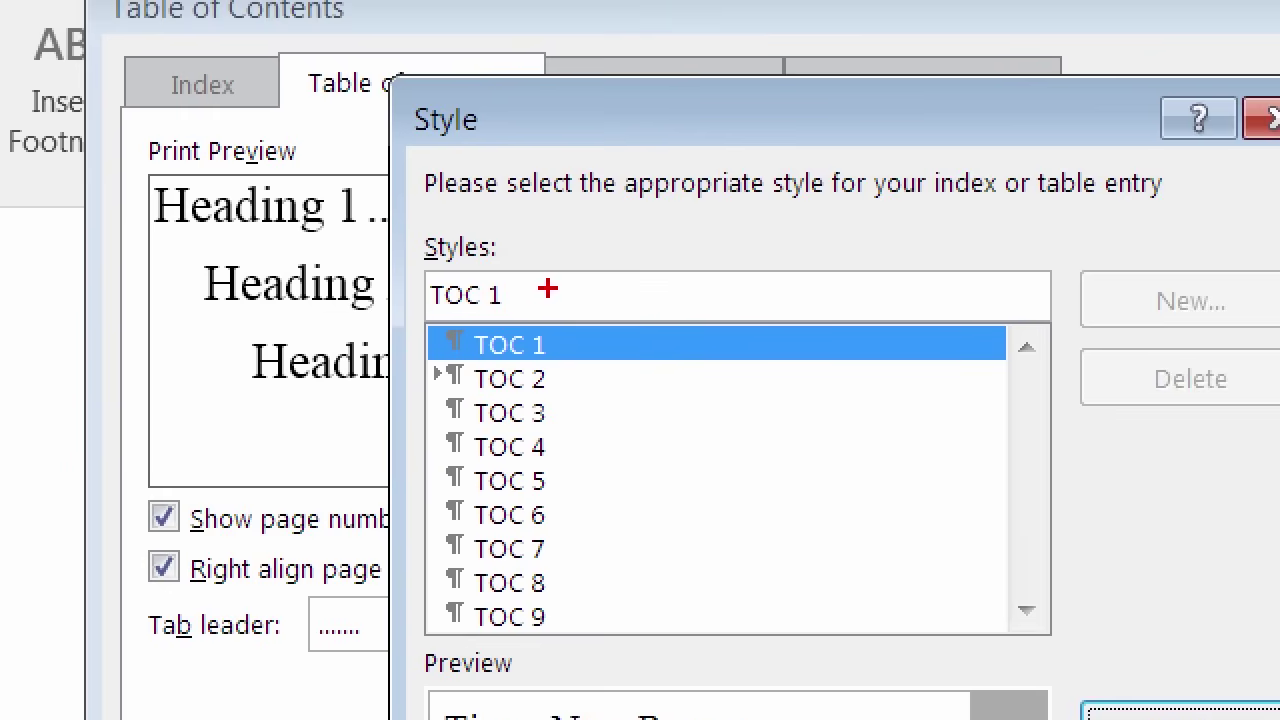
mouse_move(648, 338)
mouse_down()
mouse_move(618, 340)
mouse_move(648, 390)
mouse_up()
mouse_move(534, 358)
mouse_down()
mouse_move(515, 312)
mouse_move(492, 312)
mouse_up()
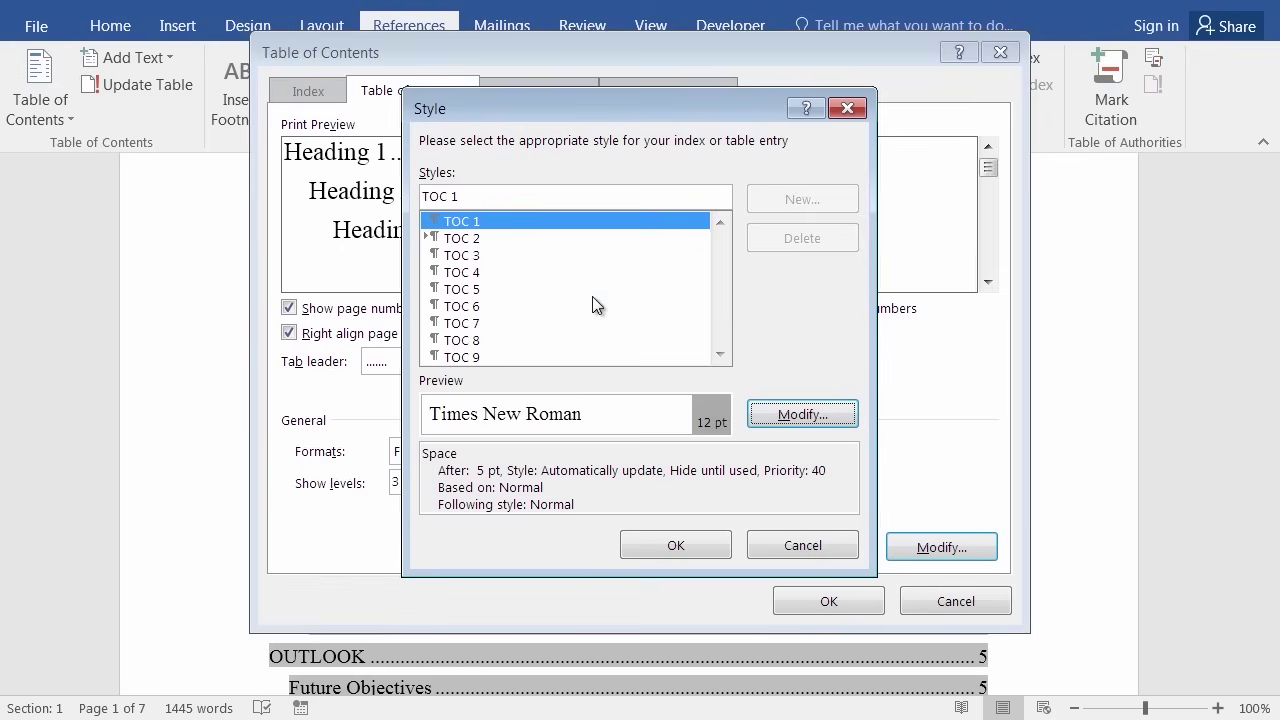
click(816, 418)
click(805, 424)
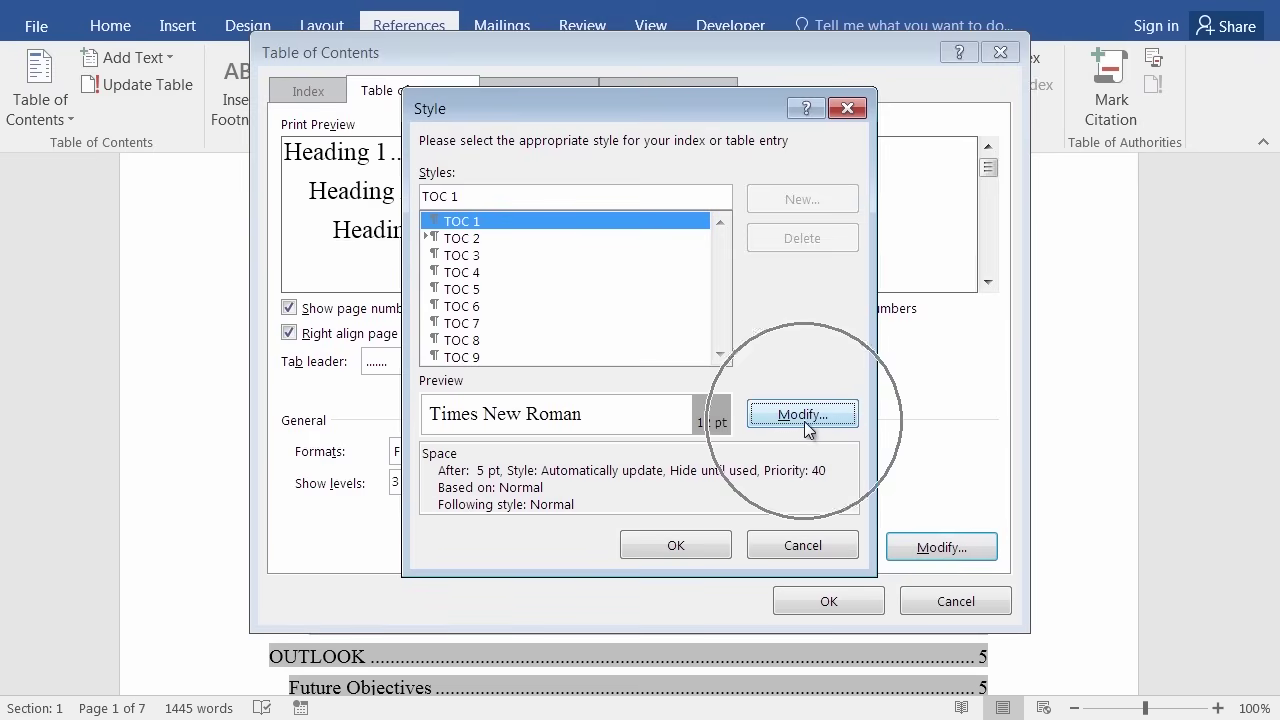
click(805, 420)
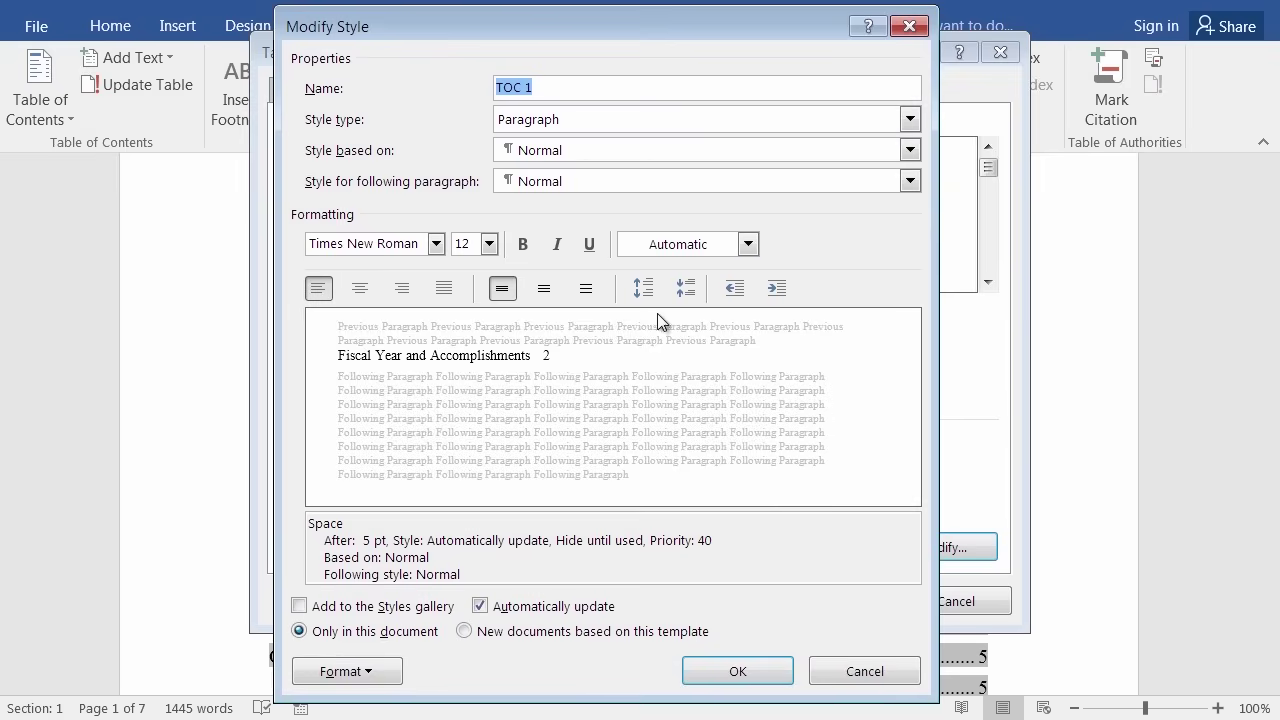
Set the TOC 1 style to Times New Roman 16 pt bold and confirm it.
click(557, 95)
click(490, 244)
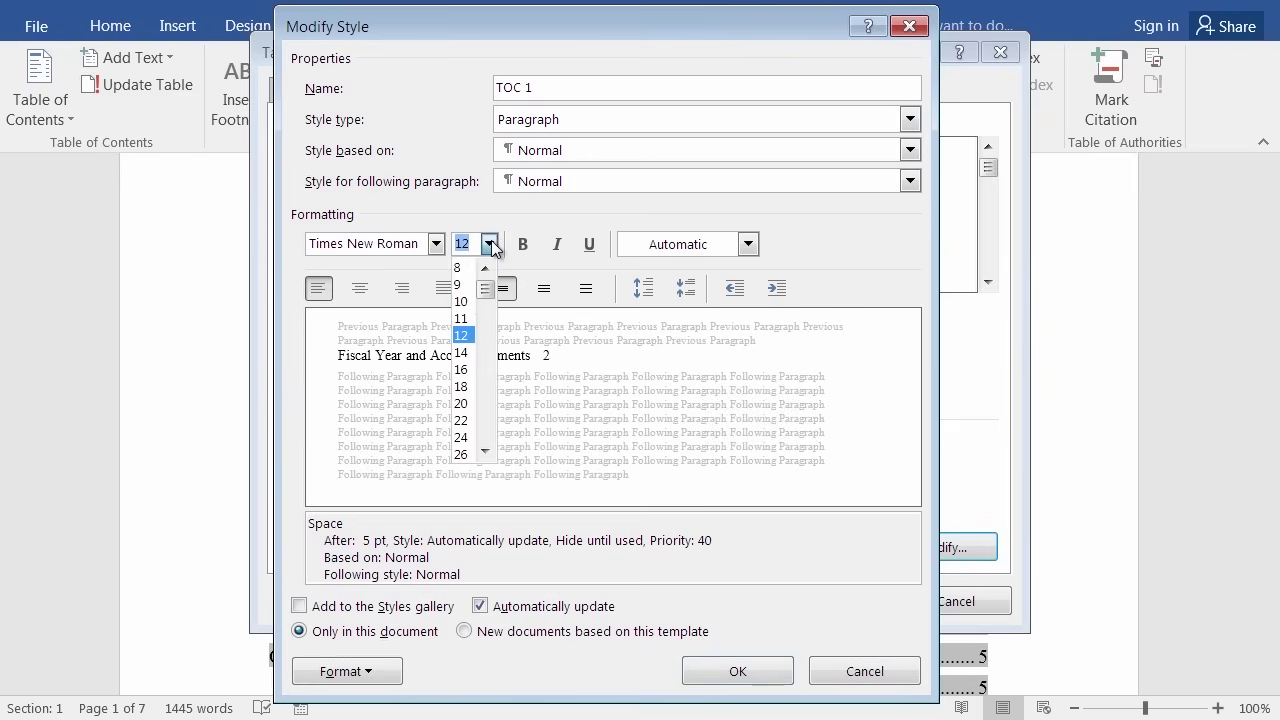
click(461, 370)
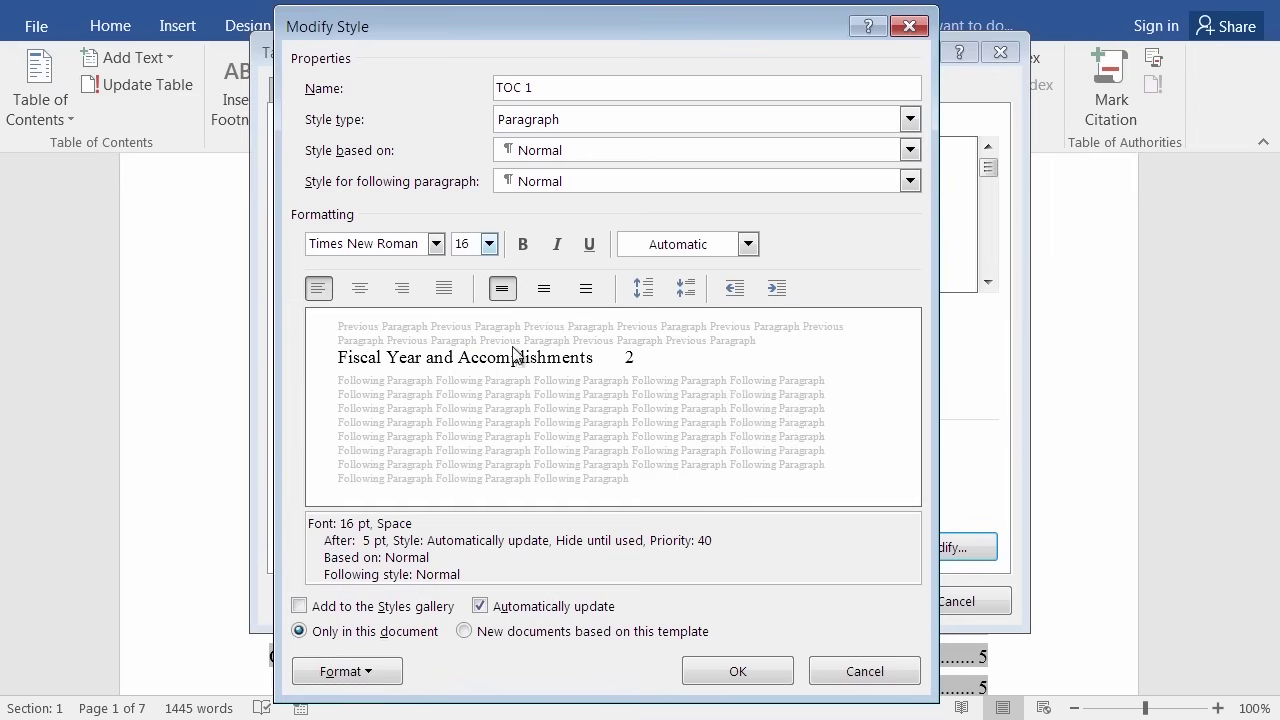
click(524, 246)
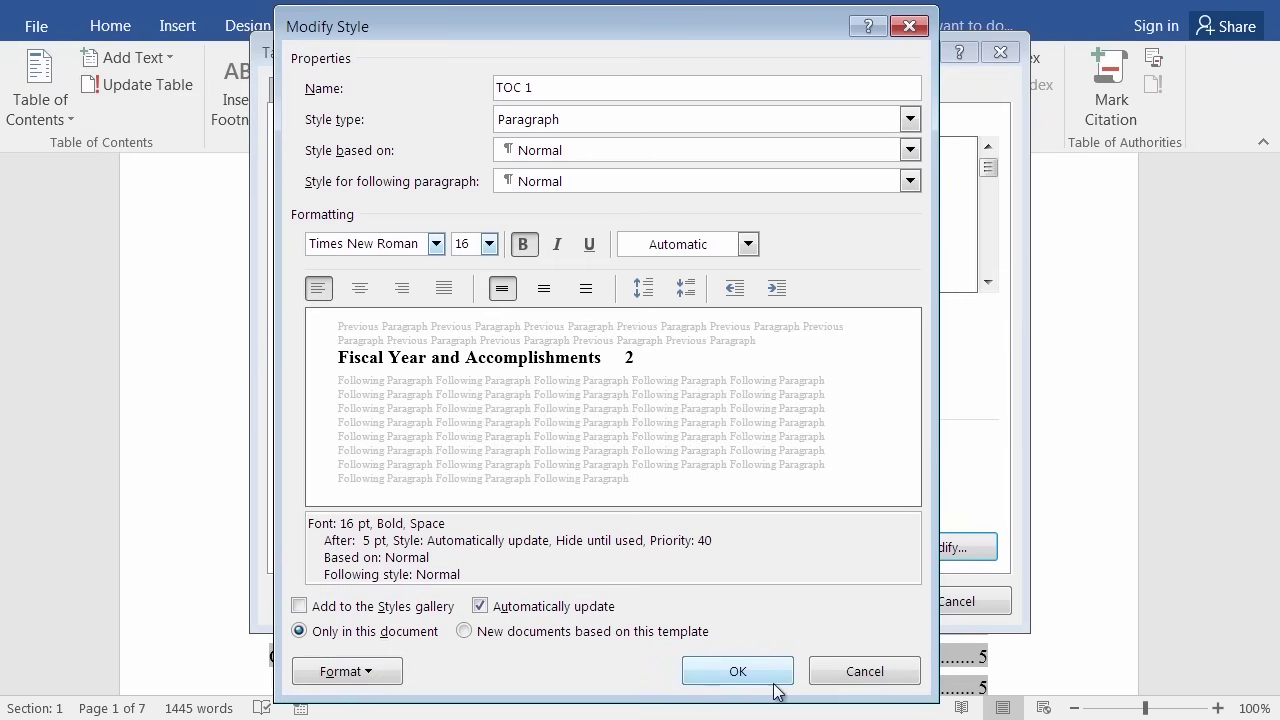
click(737, 671)
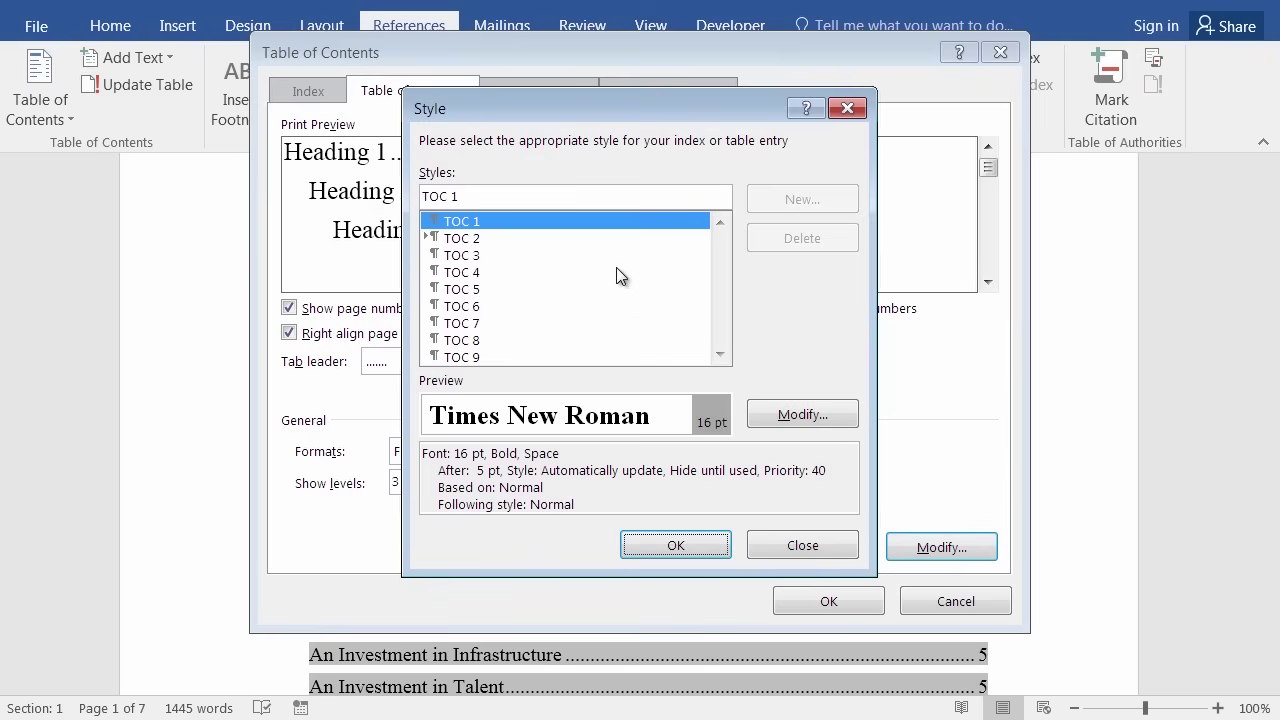
click(800, 416)
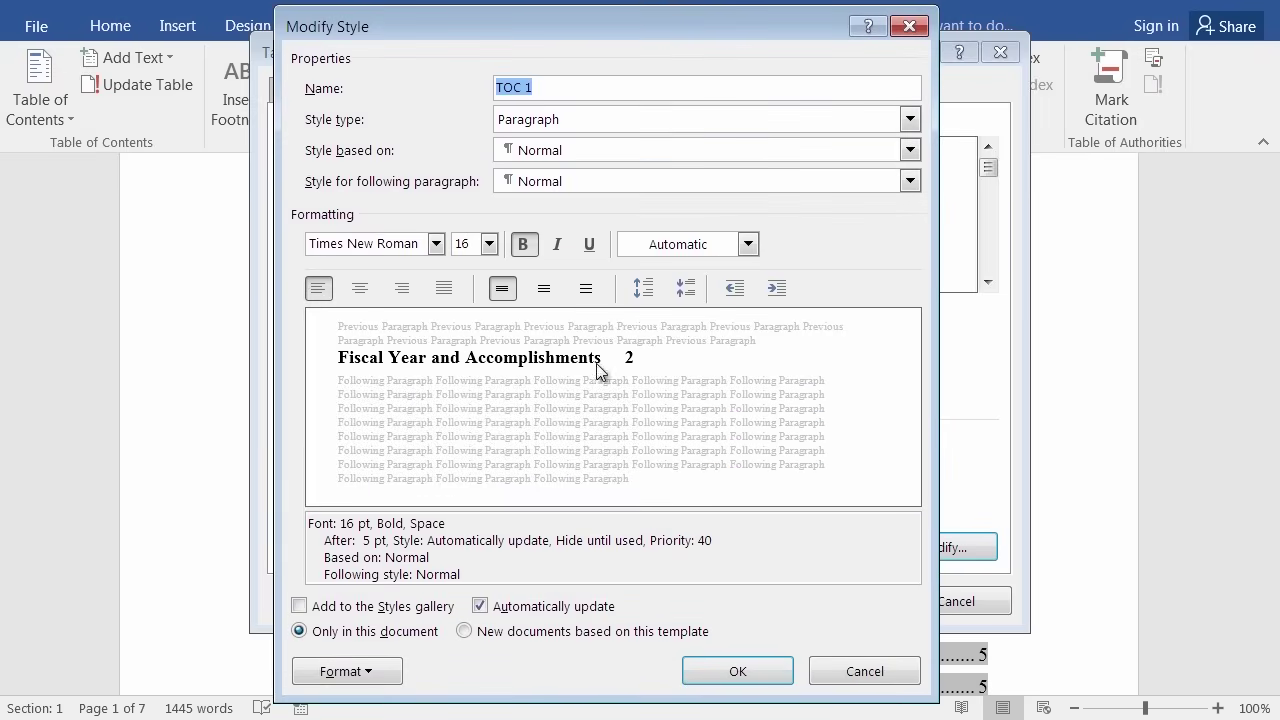
click(760, 672)
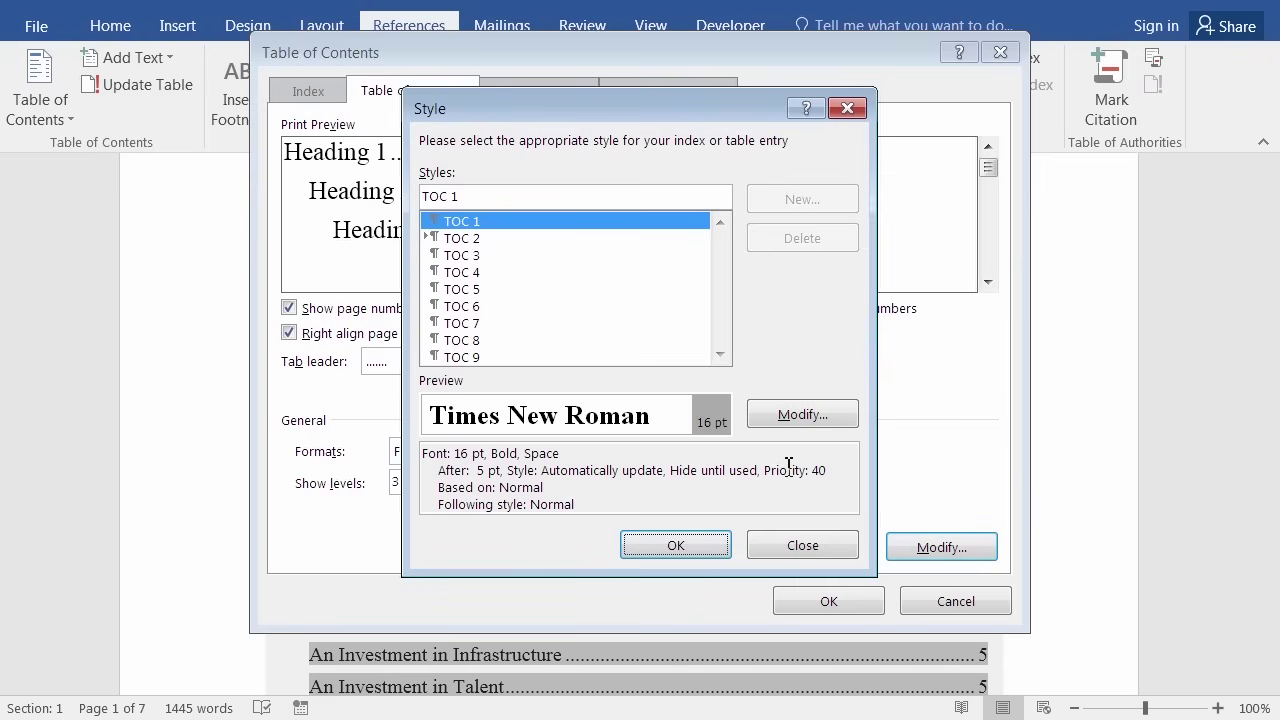
Change the TOC 2 style to 14 pt italic.
click(474, 238)
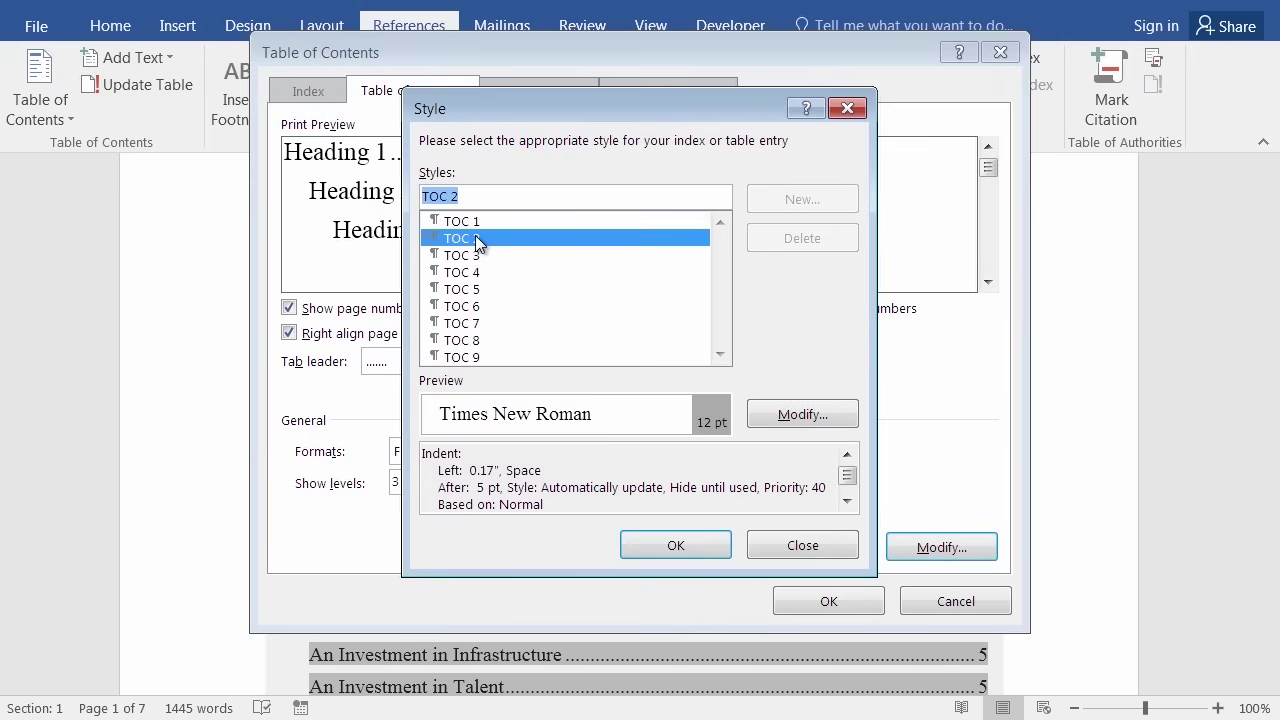
click(812, 424)
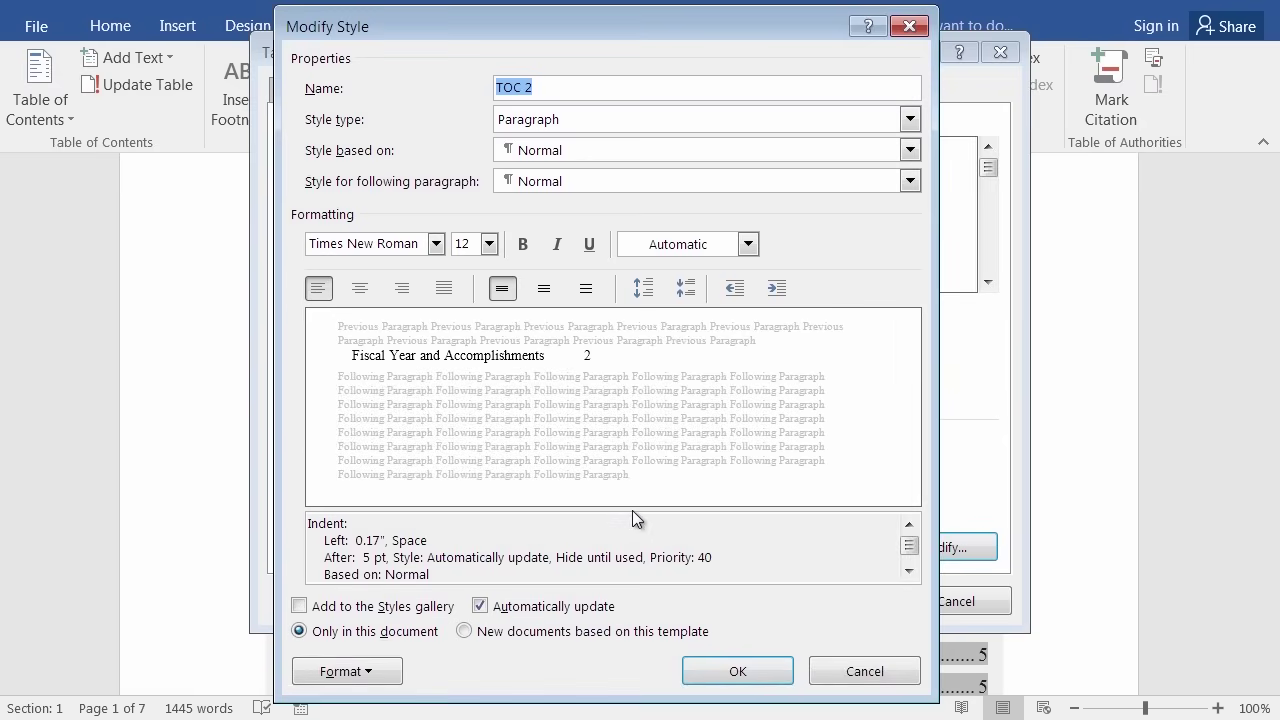
click(488, 246)
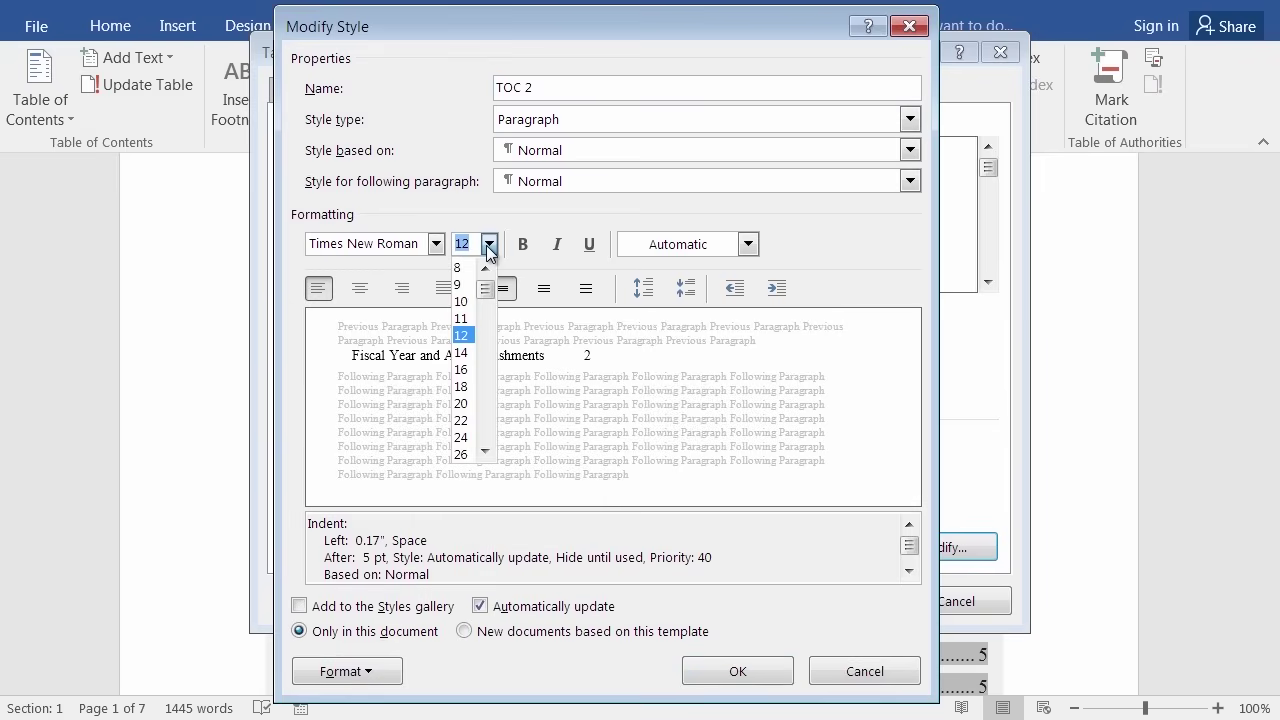
click(463, 353)
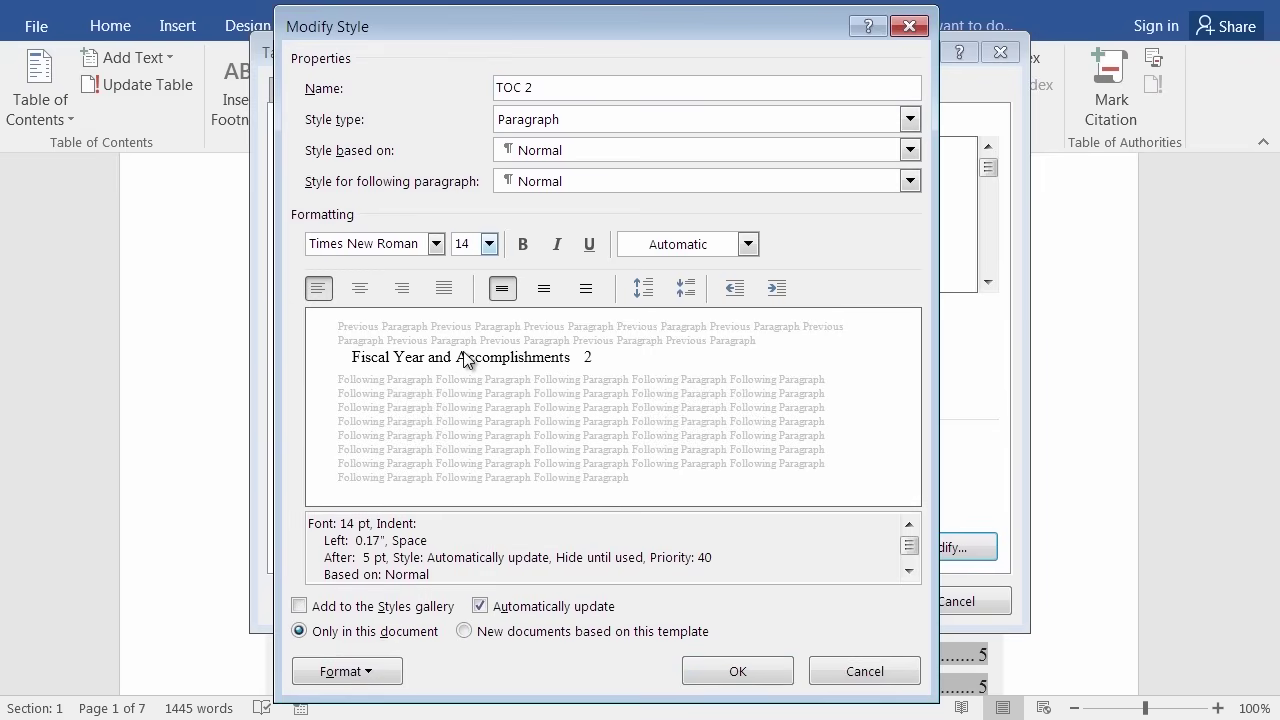
click(558, 248)
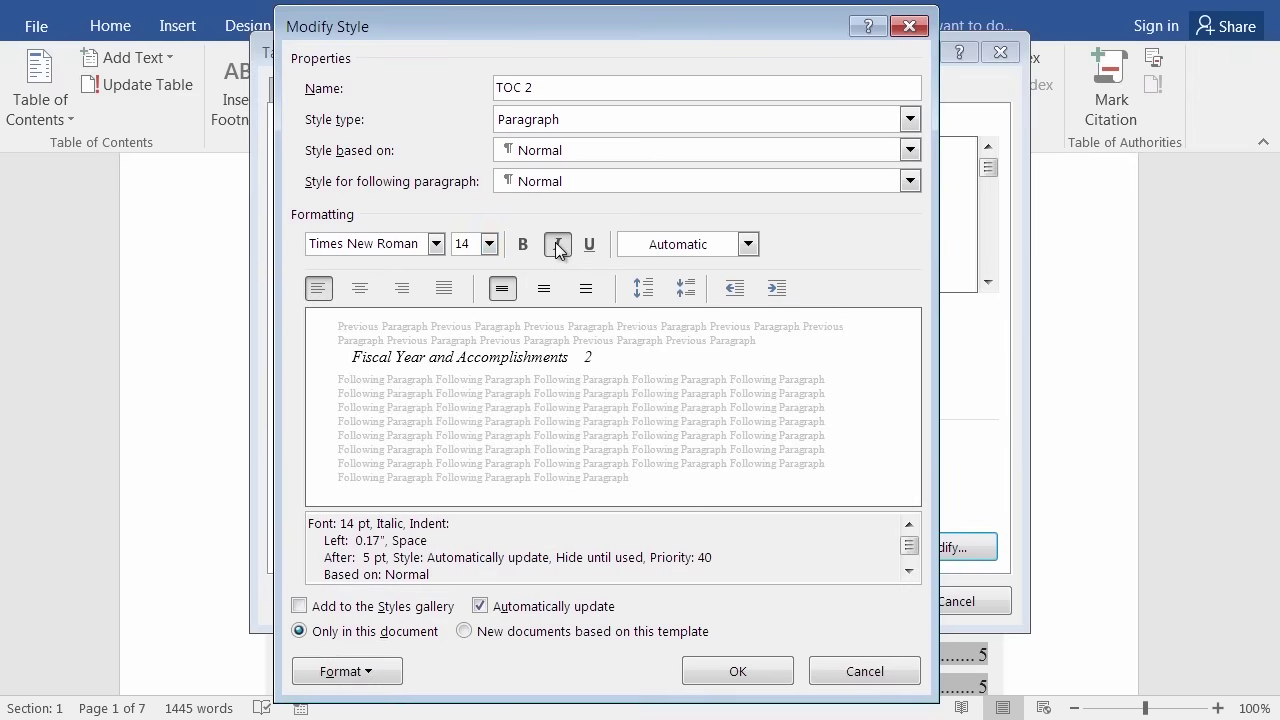
click(740, 670)
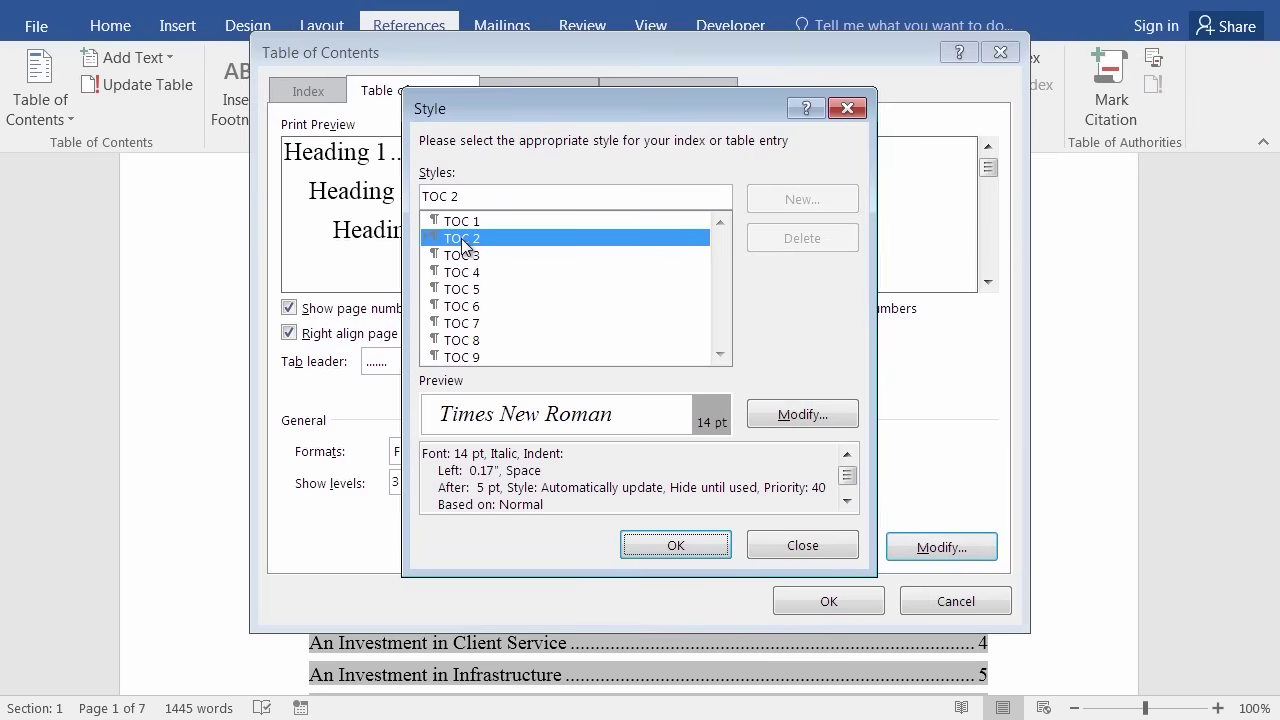
click(797, 415)
Make the TOC 3 style bold, then accept the styles and apply the custom table of contents.
click(460, 257)
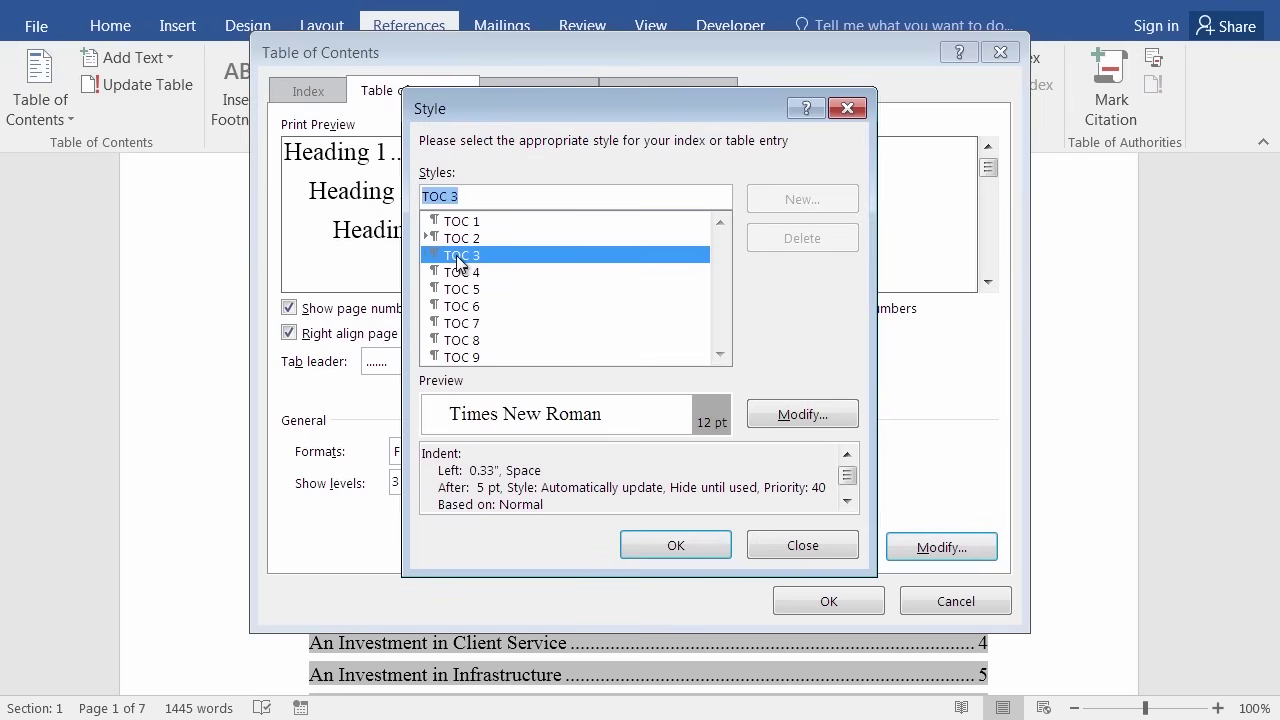
click(775, 412)
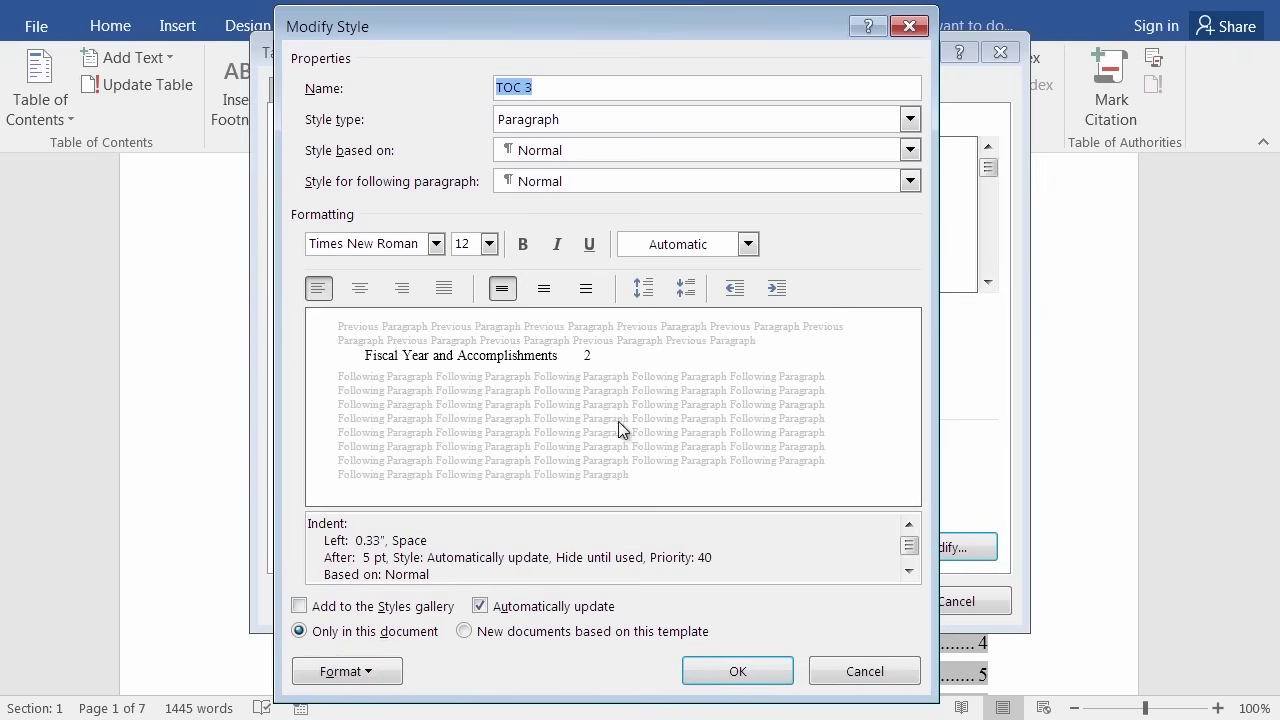
click(521, 245)
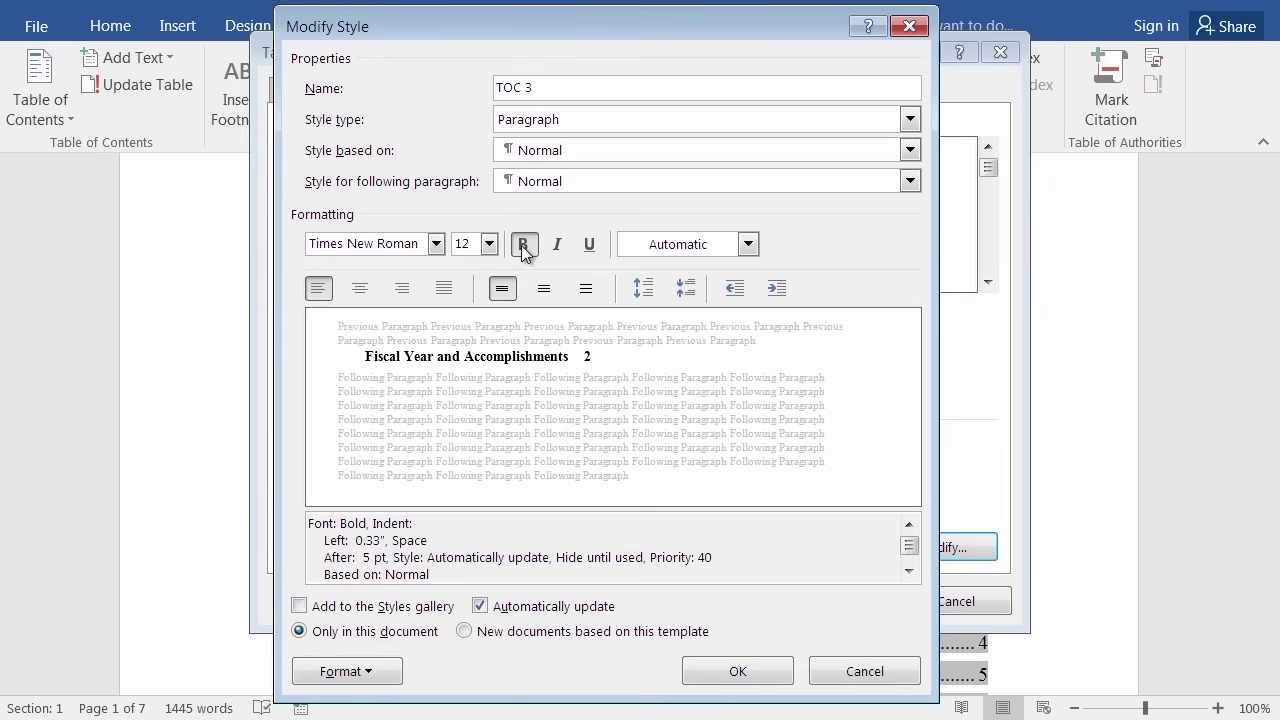
click(737, 672)
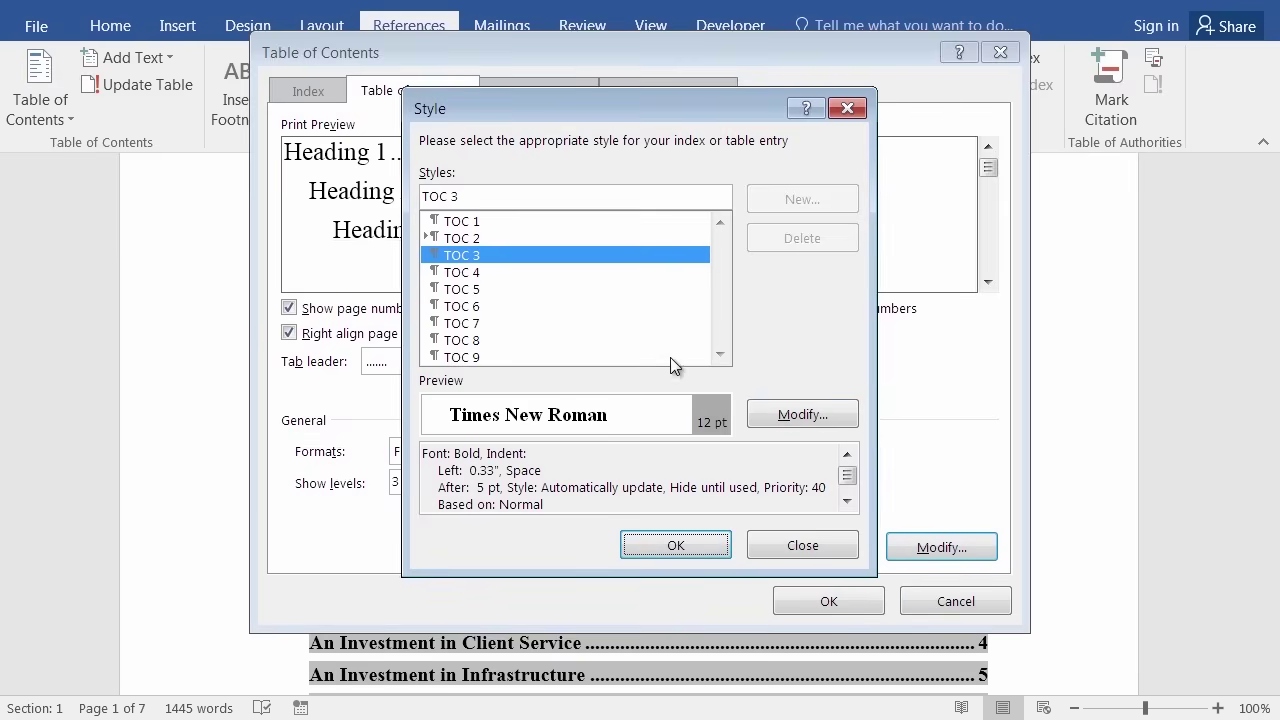
click(675, 545)
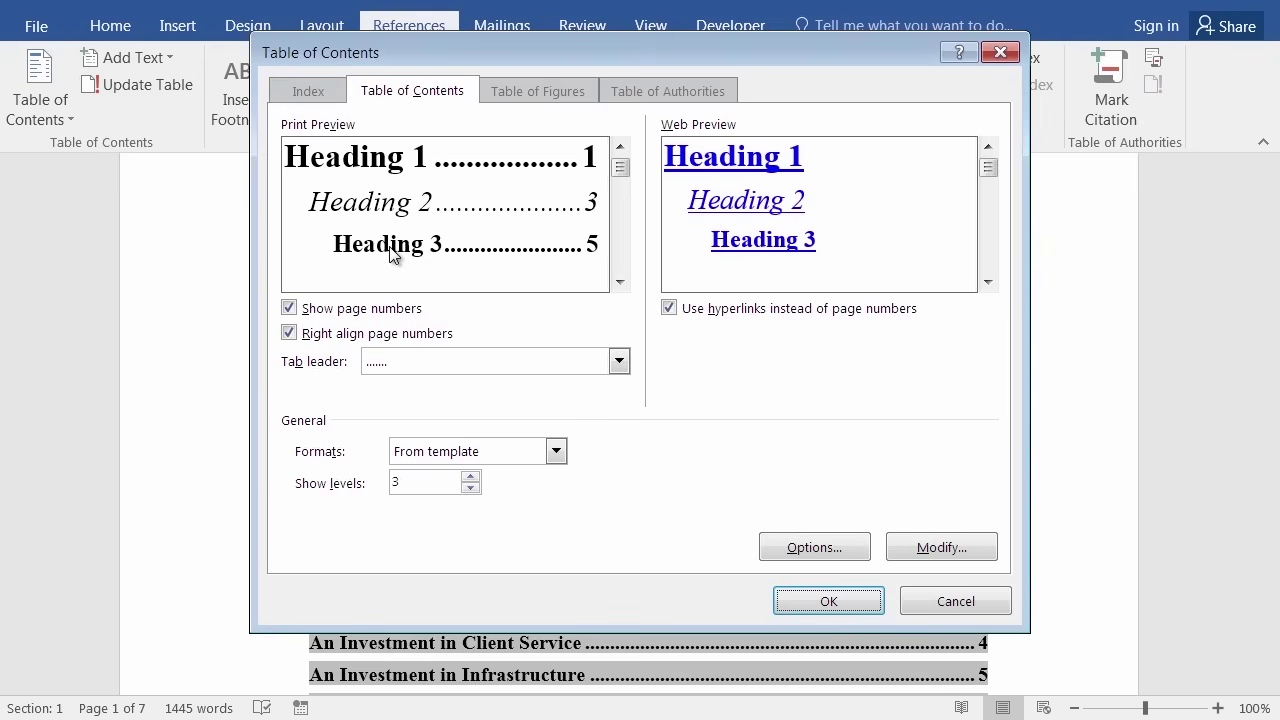
click(865, 614)
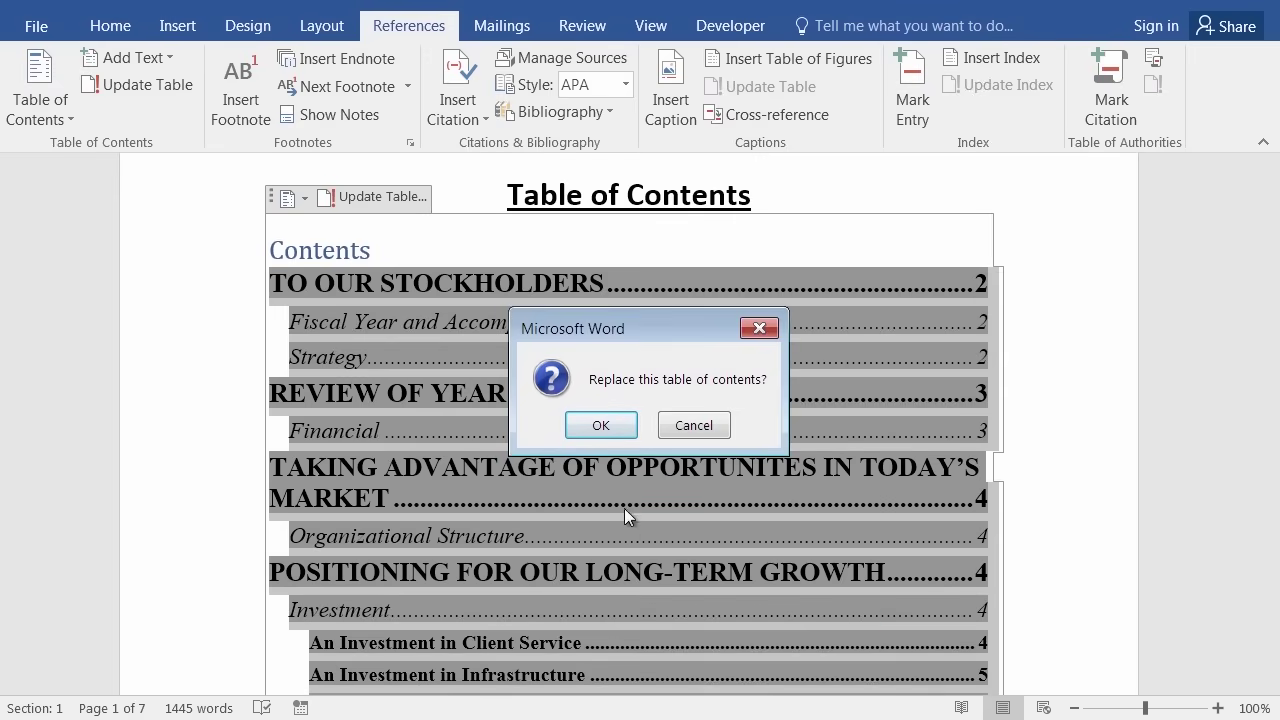
Replace the old table of contents and look over the restyled entries.
click(600, 426)
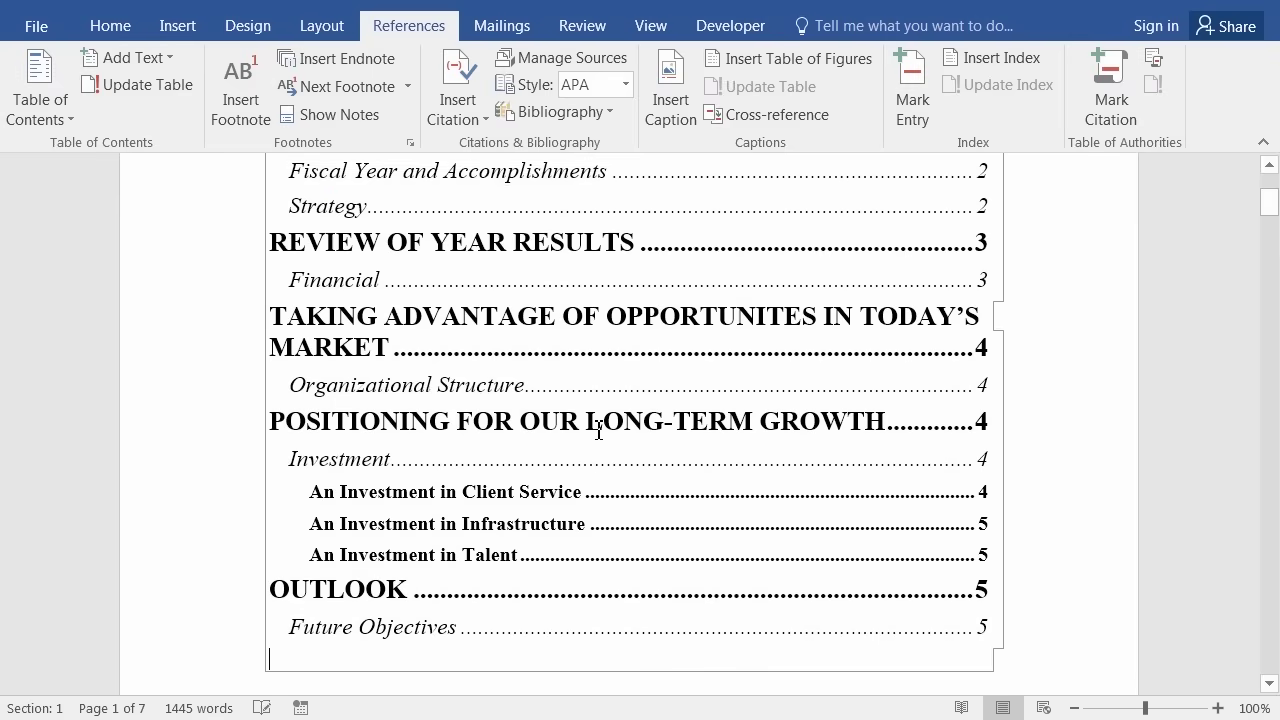
scroll(478, 520, up, 3)
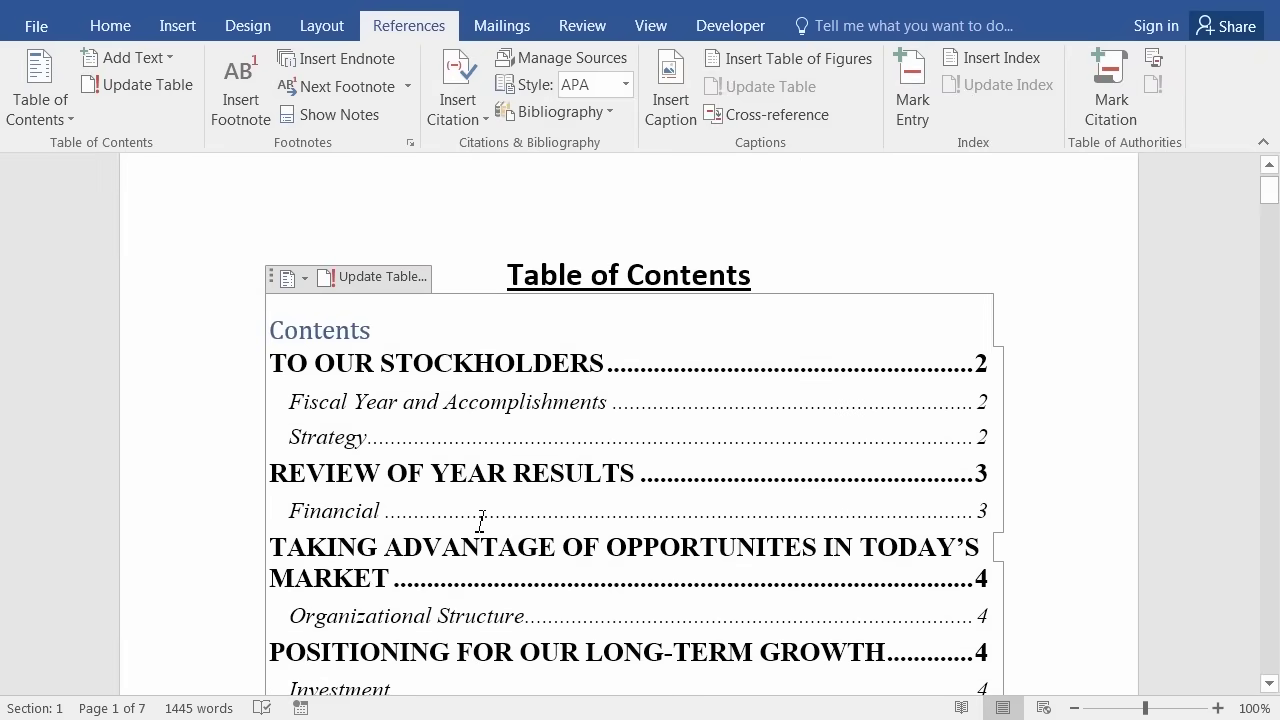
scroll(476, 520, down, 2)
scroll(474, 520, down, 1)
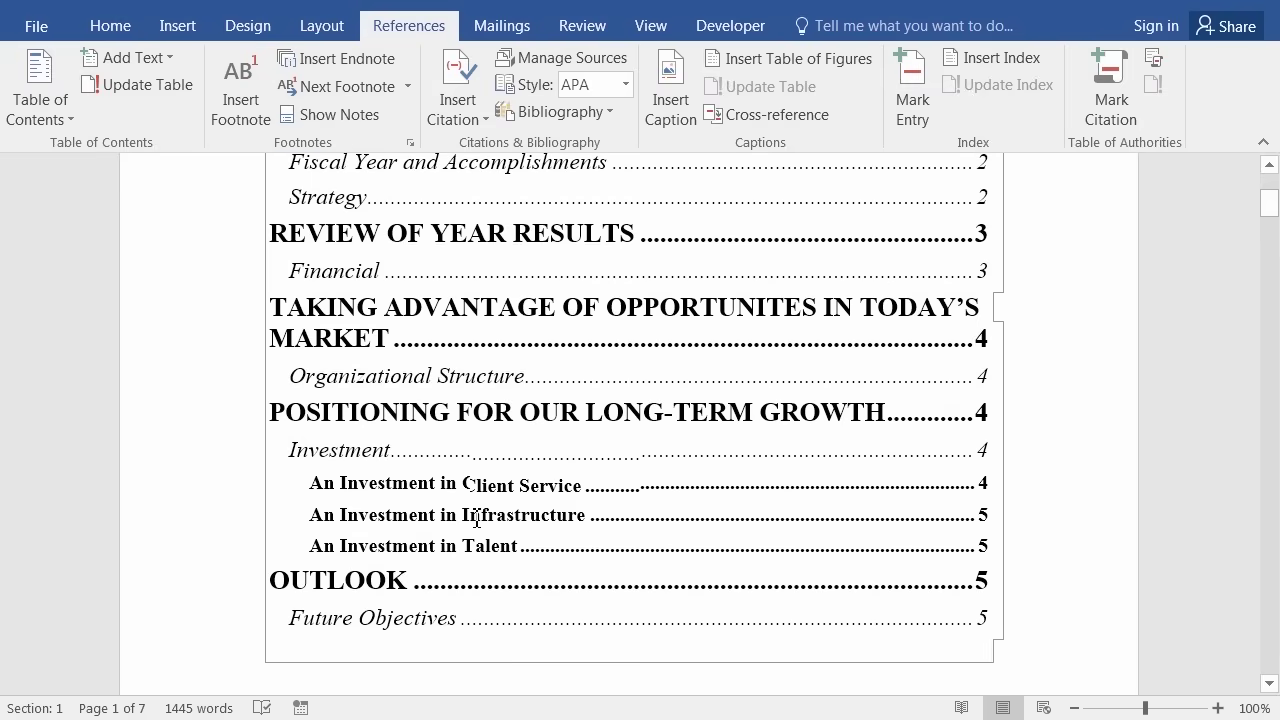
scroll(472, 520, up, 3)
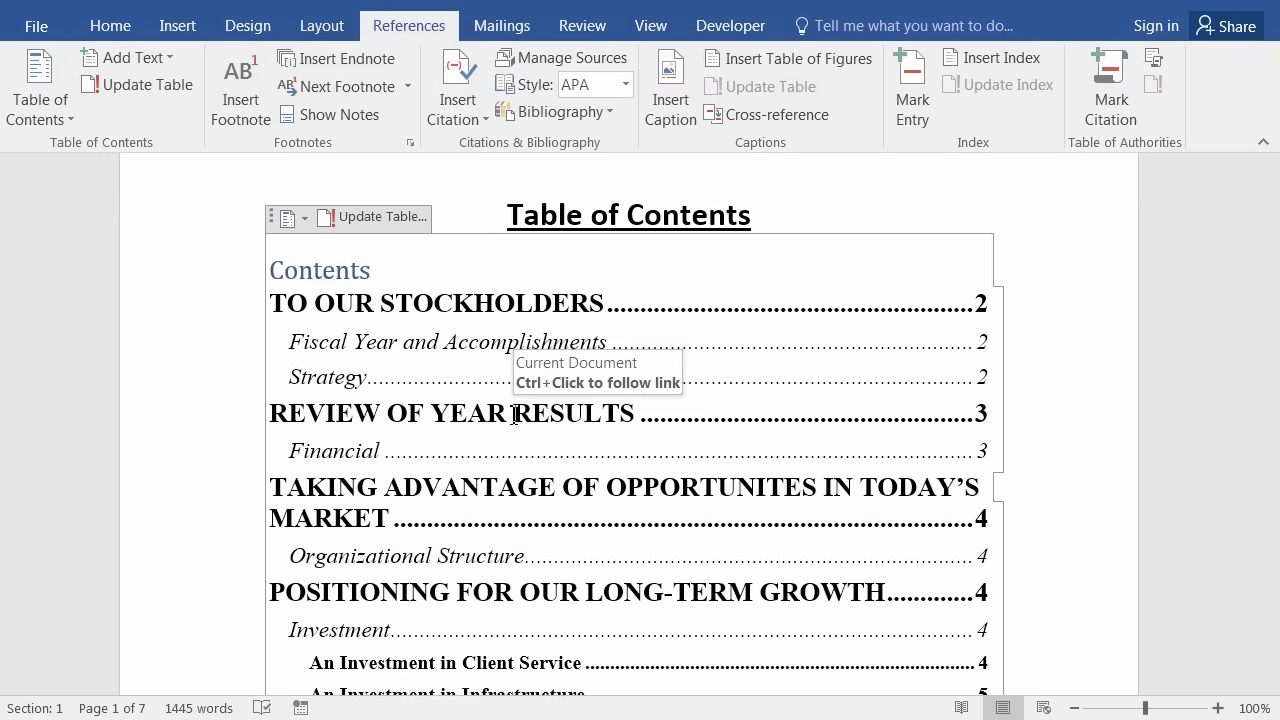
scroll(907, 333, up, 2)
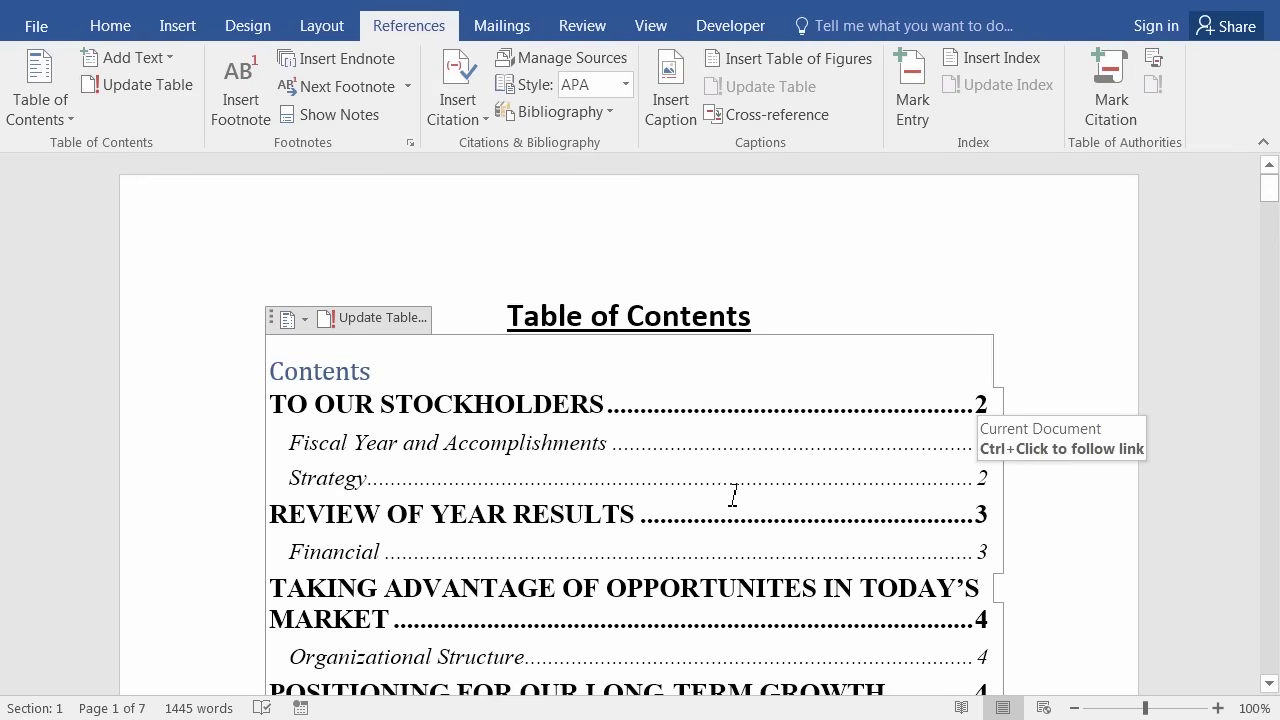
Move down to page 5 and place the cursor before the OUTLOOK heading.
click(1275, 459)
click(1274, 462)
click(1272, 466)
click(1272, 472)
click(1270, 480)
click(1268, 480)
click(1268, 480)
click(1268, 480)
click(1268, 480)
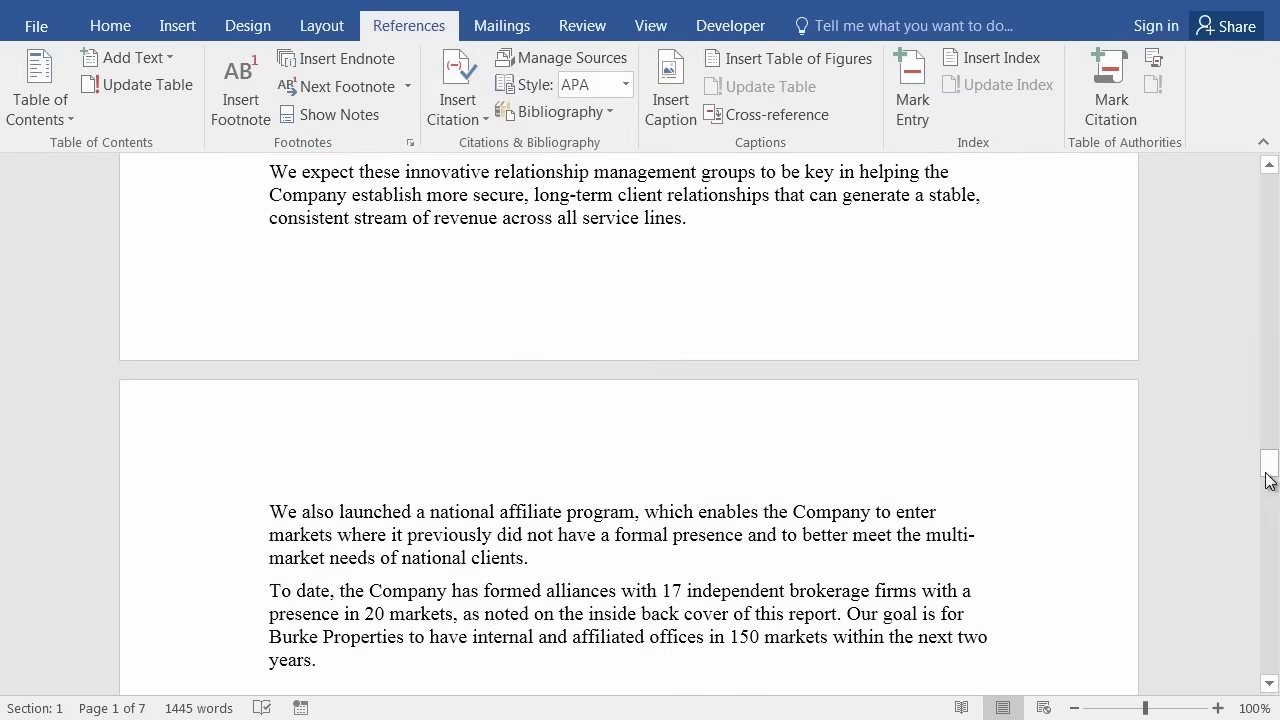
drag(1270, 480, 1271, 486)
click(1277, 612)
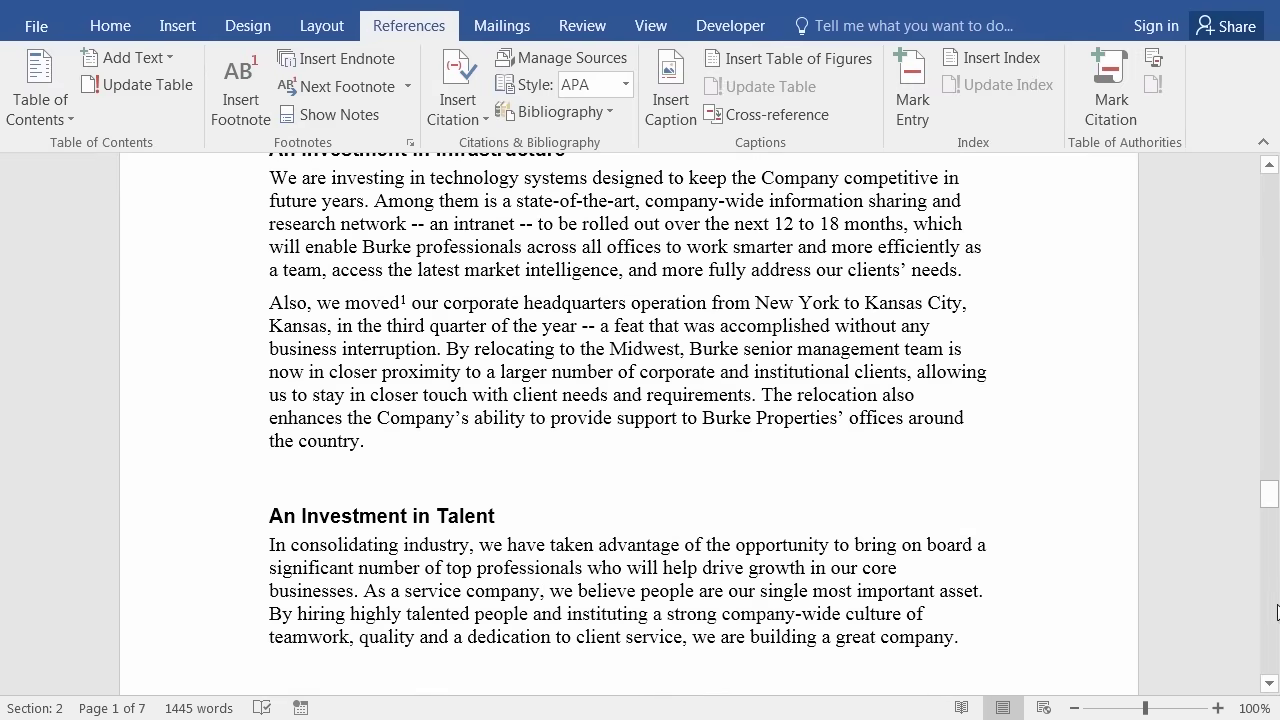
click(1277, 612)
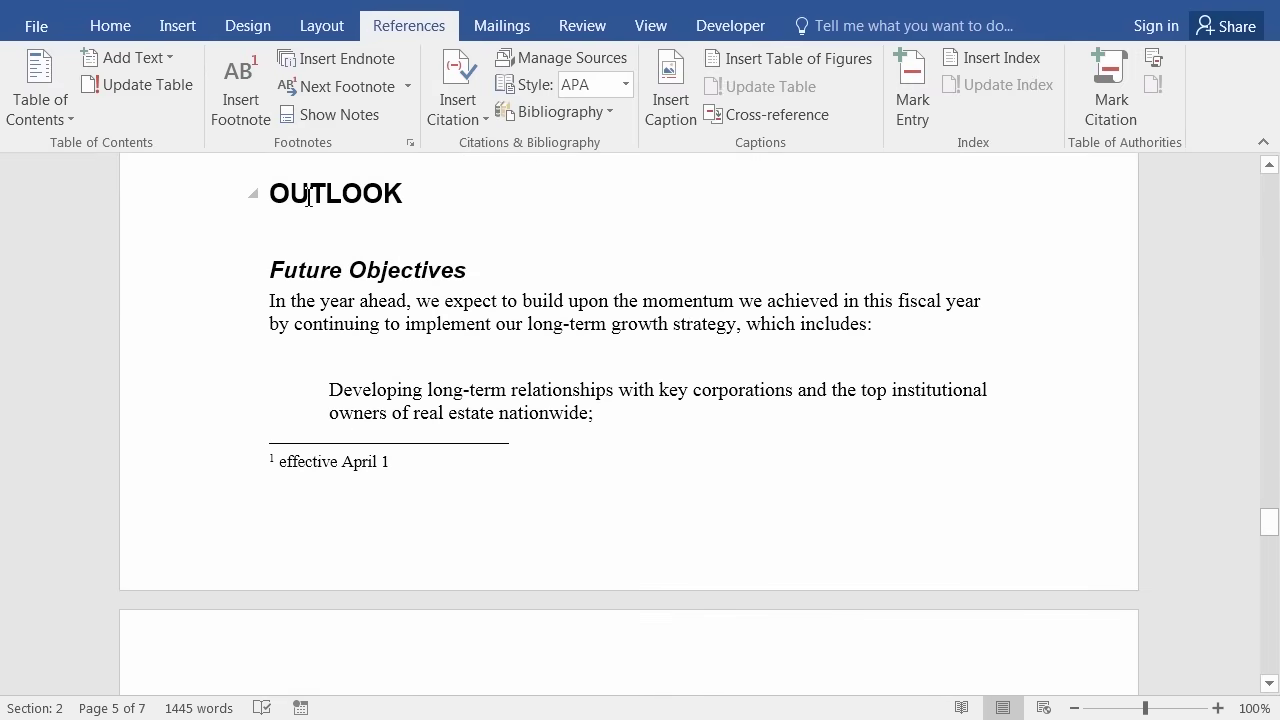
scroll(330, 200, up, 2)
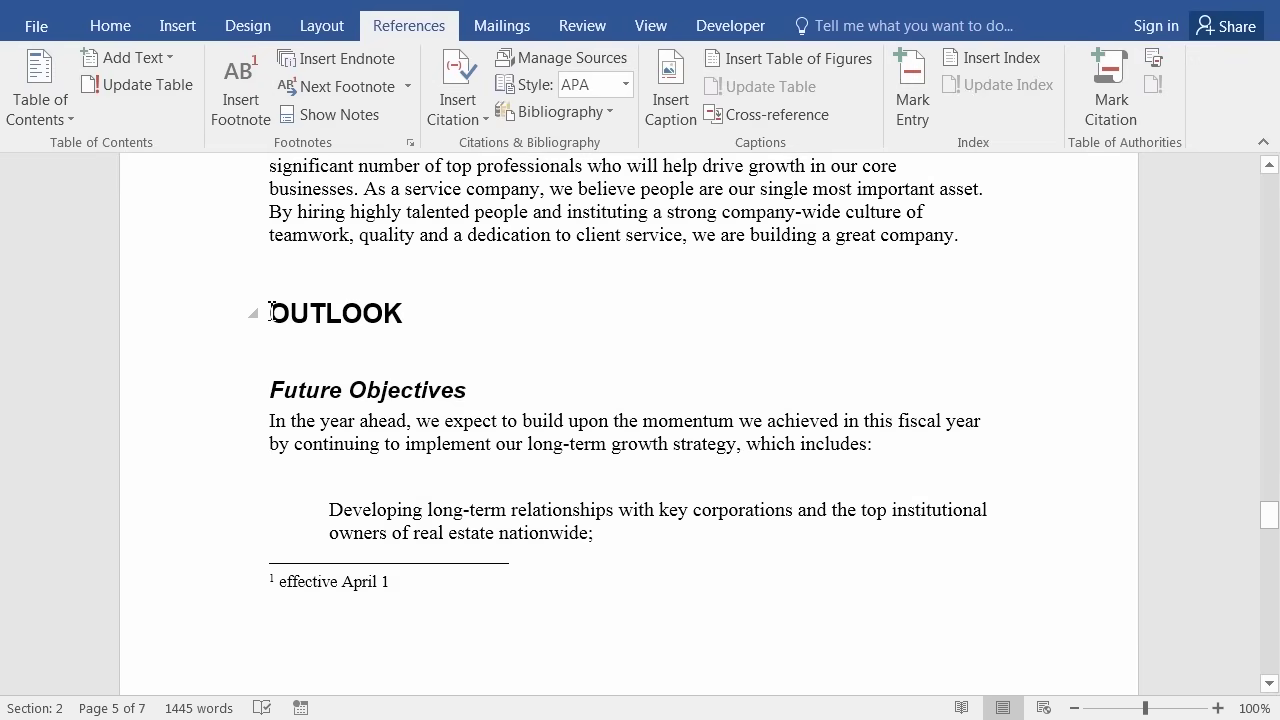
click(271, 312)
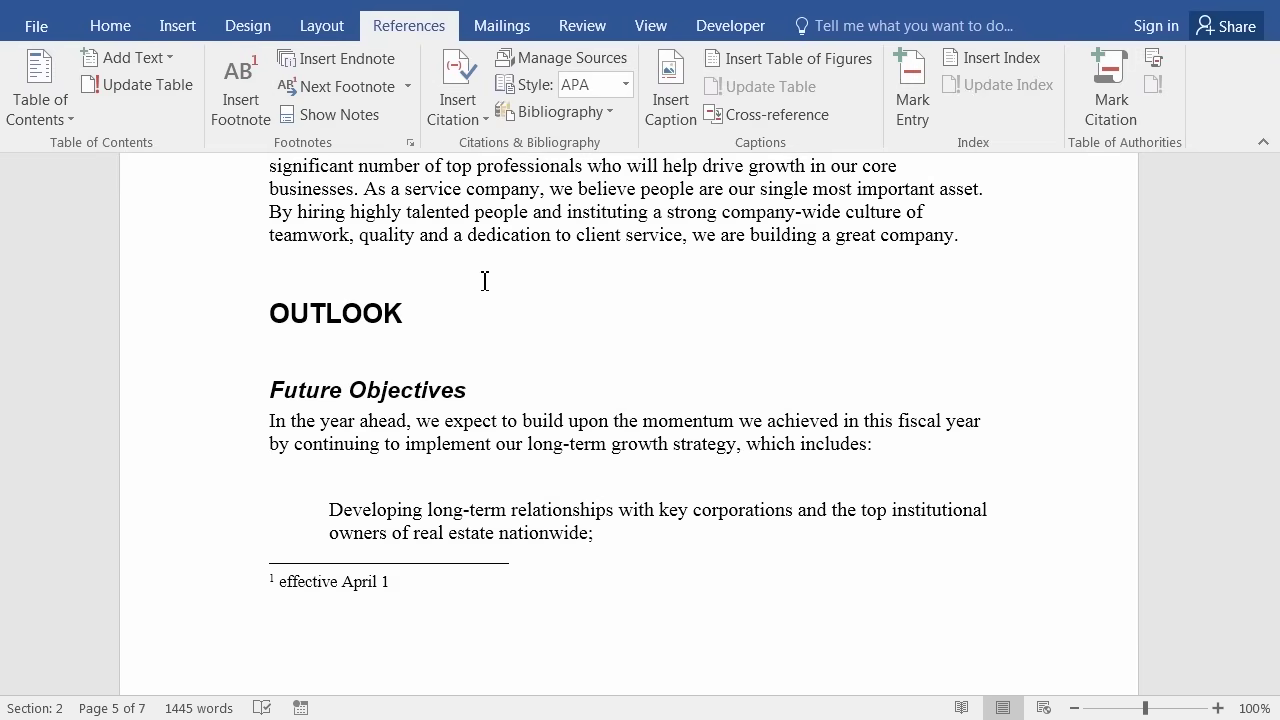
Insert a Page break from Layout > Breaks before the OUTLOOK heading.
click(181, 35)
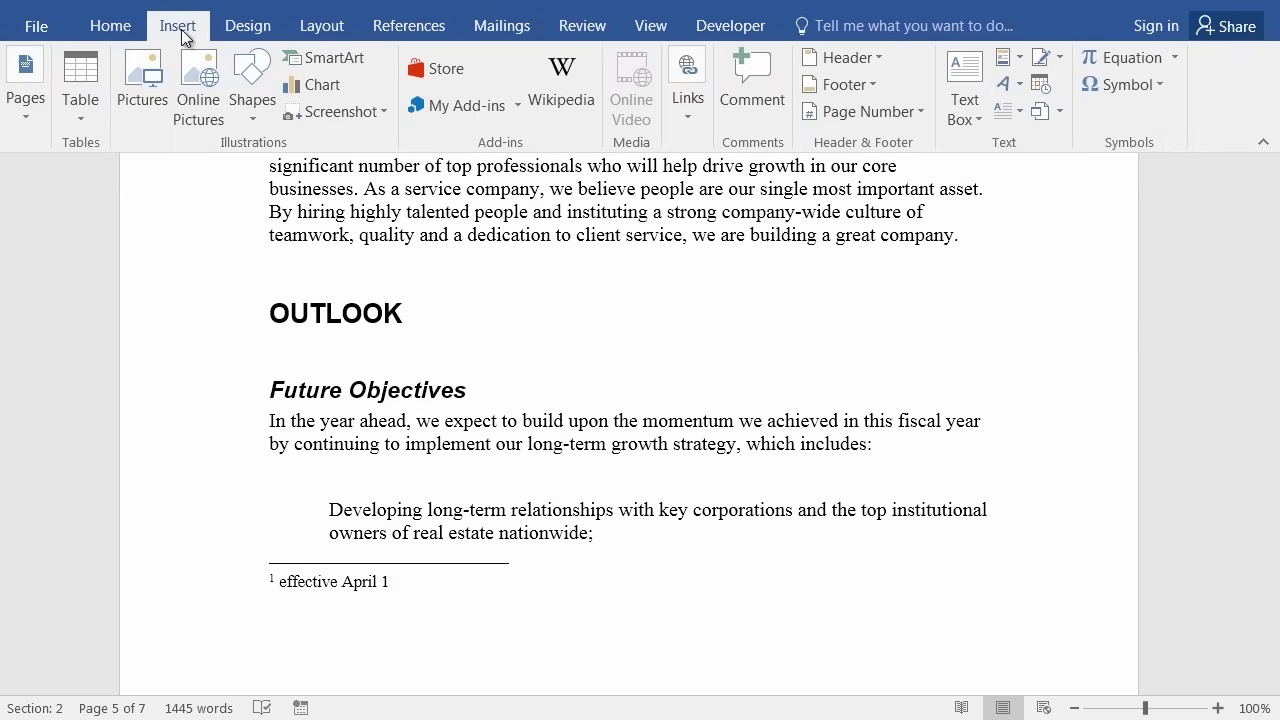
click(15, 106)
click(15, 106)
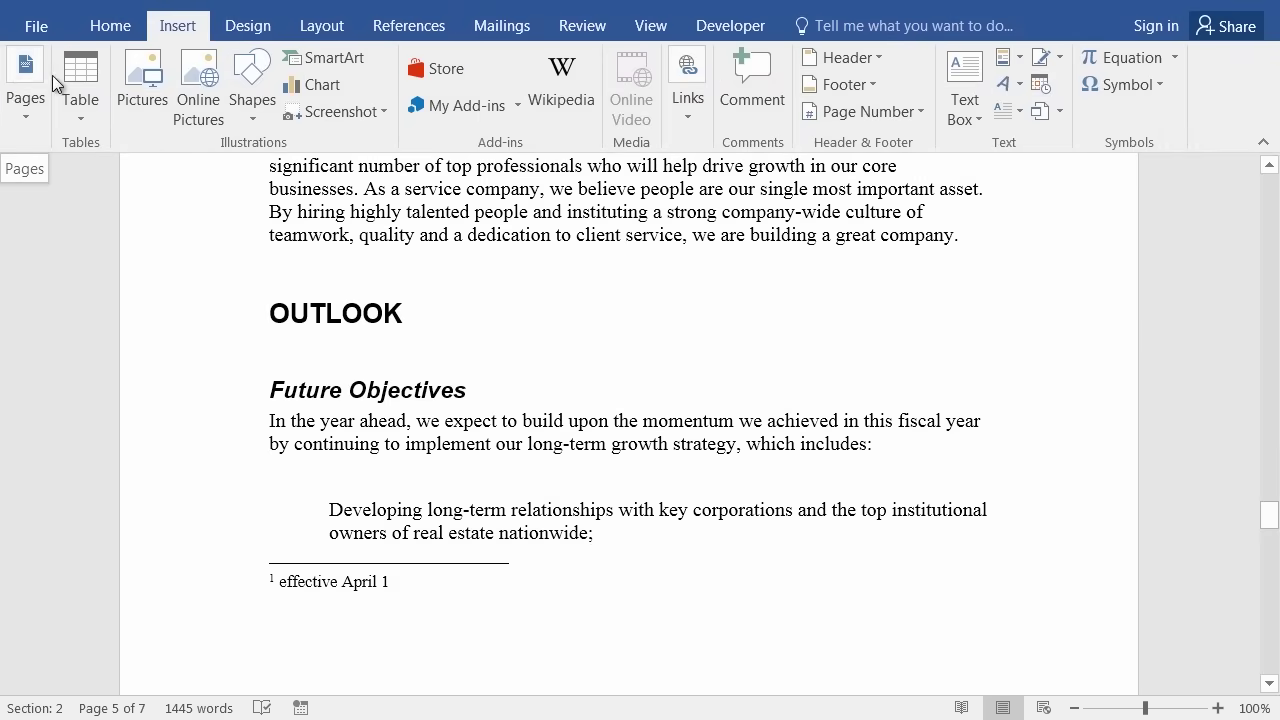
click(339, 30)
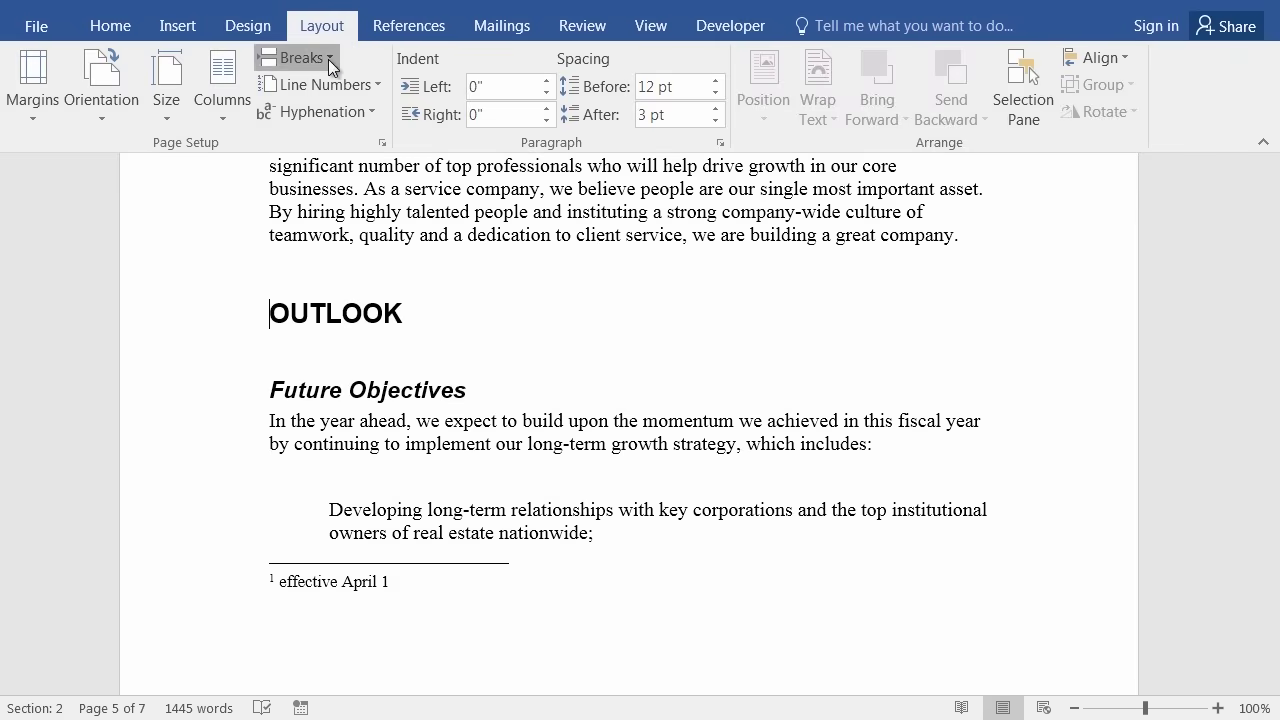
click(328, 59)
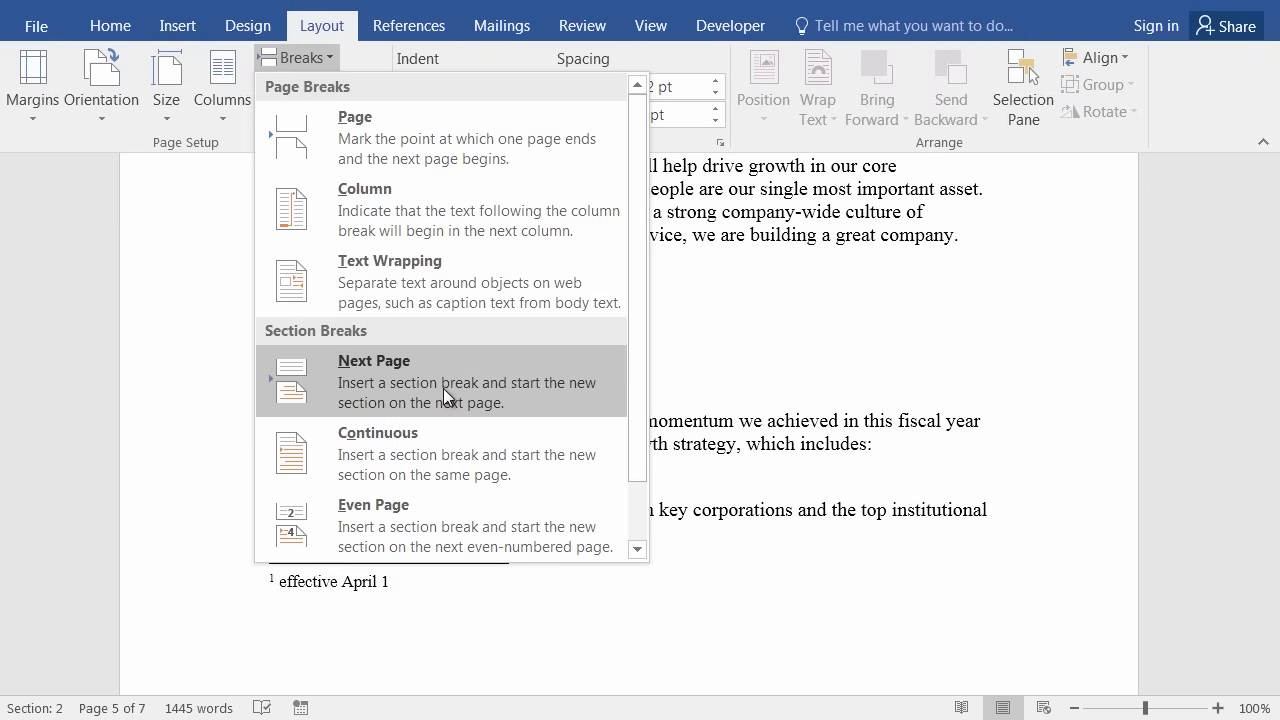
click(340, 15)
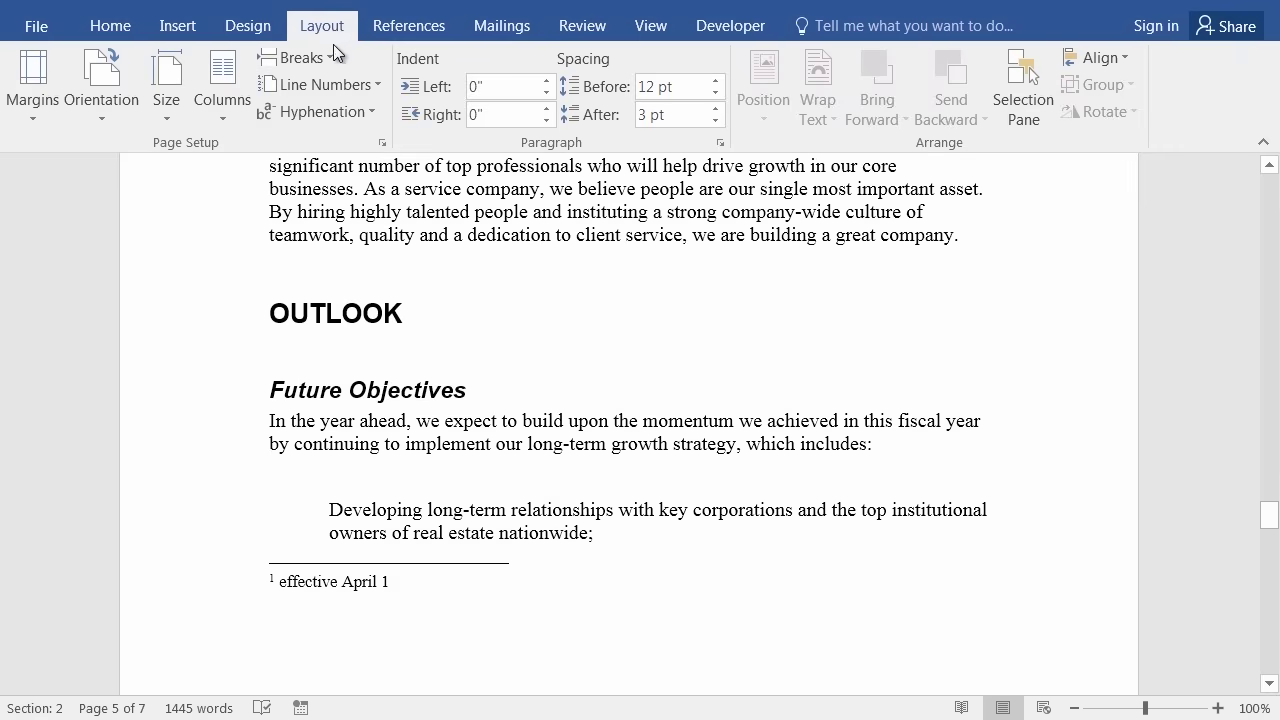
click(337, 64)
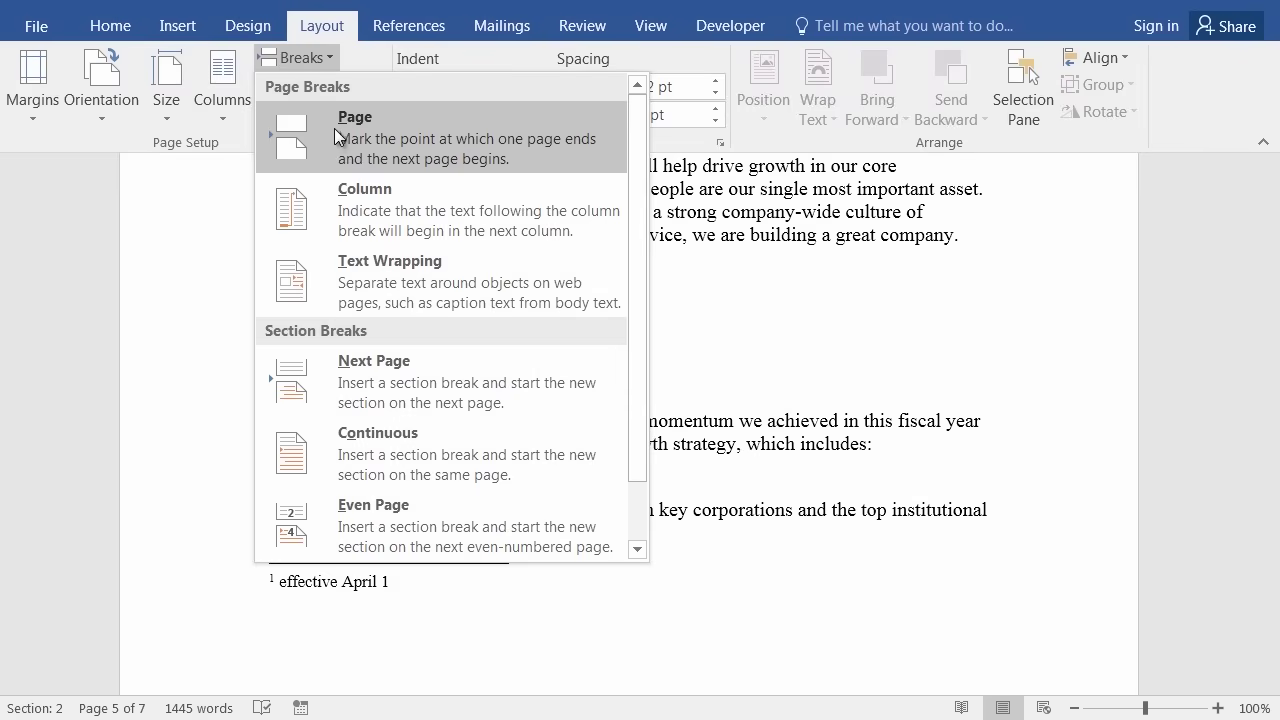
click(337, 138)
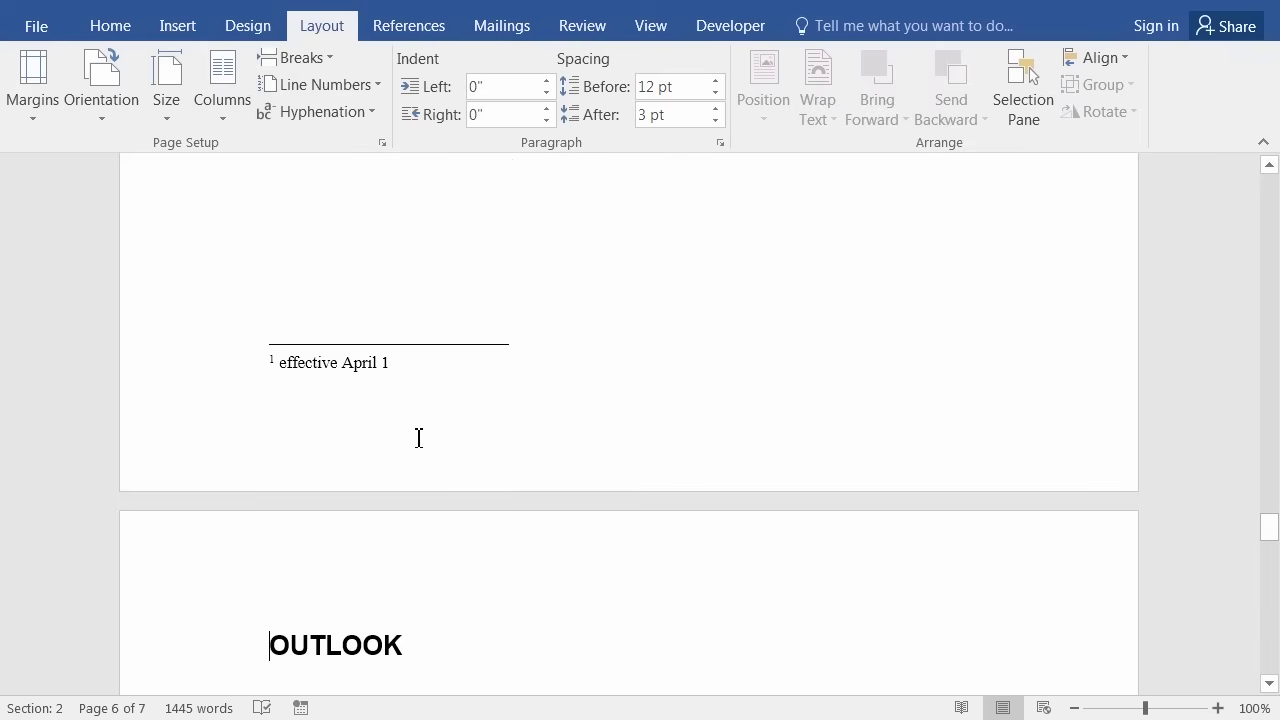
Scroll to confirm OUTLOOK now opens page 6 and click before it.
scroll(422, 508, down, 3)
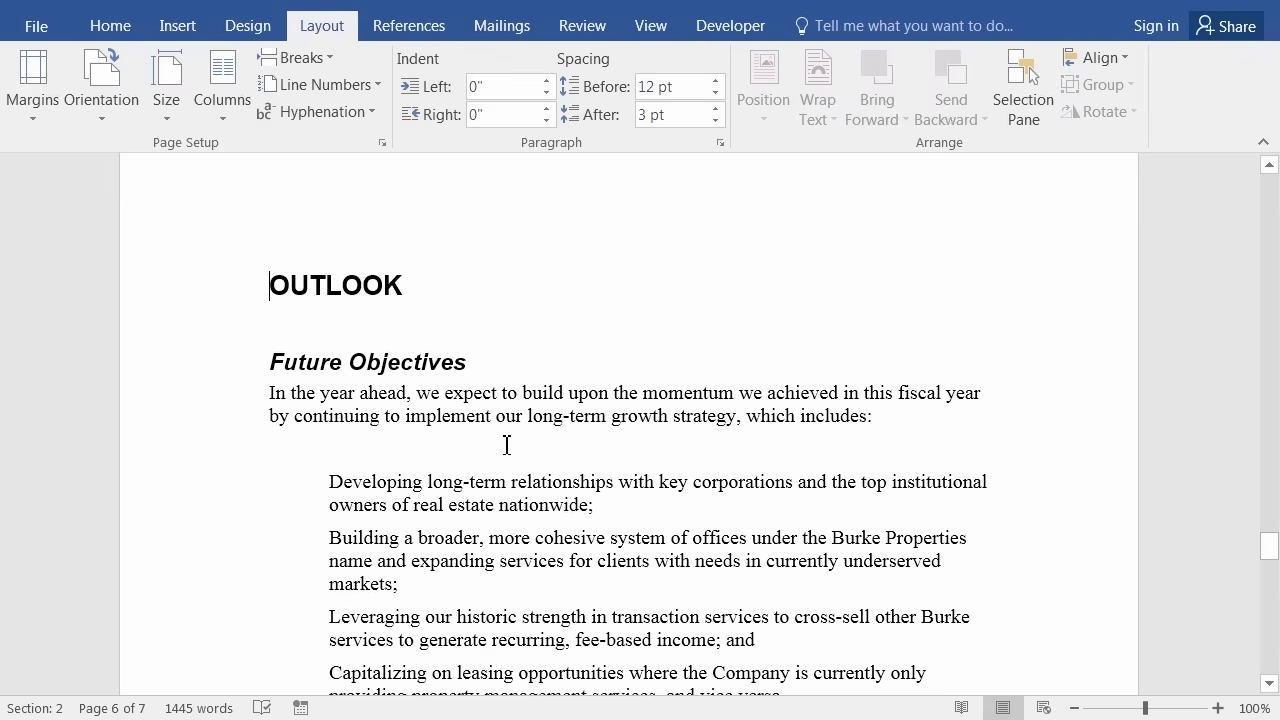
scroll(507, 445, up, 10)
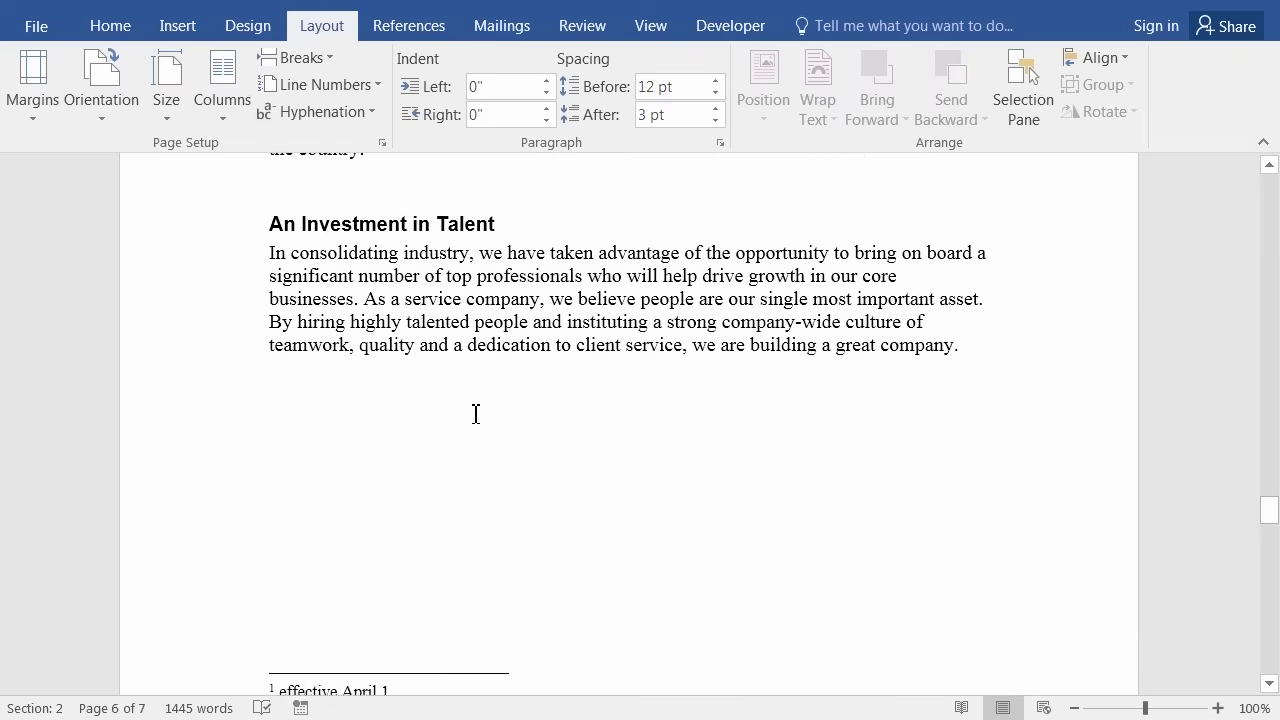
scroll(470, 415, down, 10)
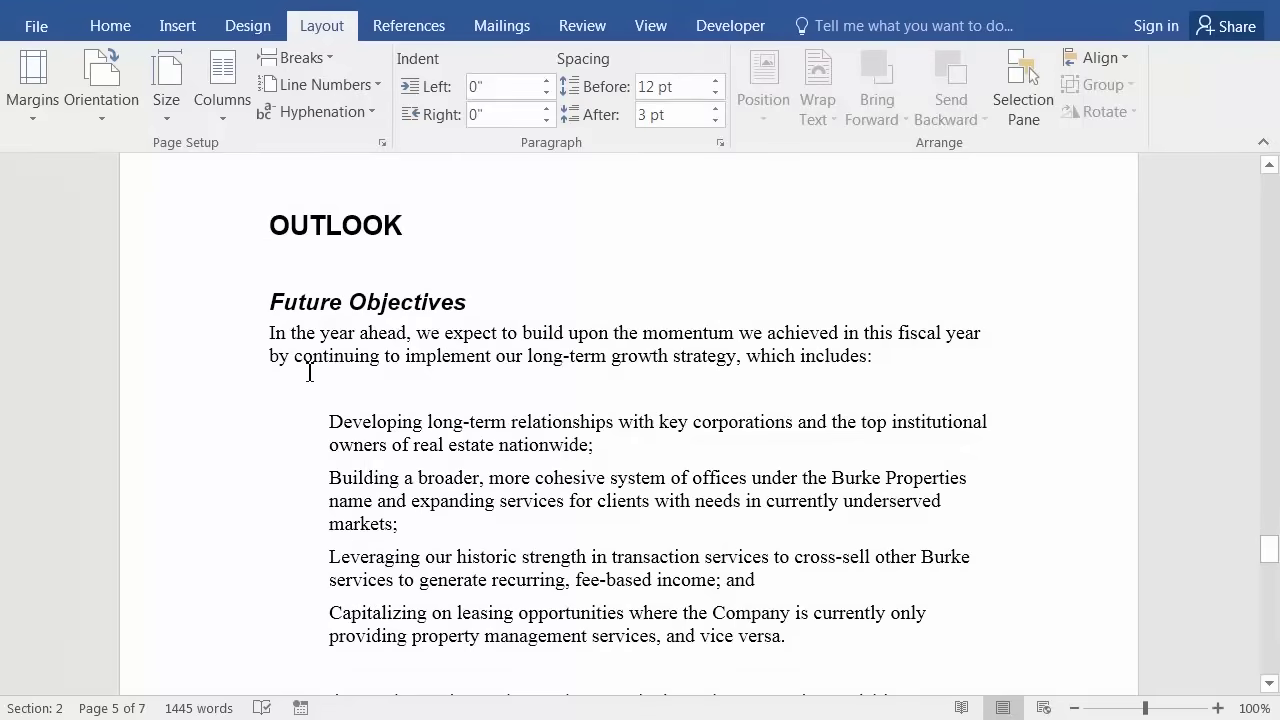
click(262, 230)
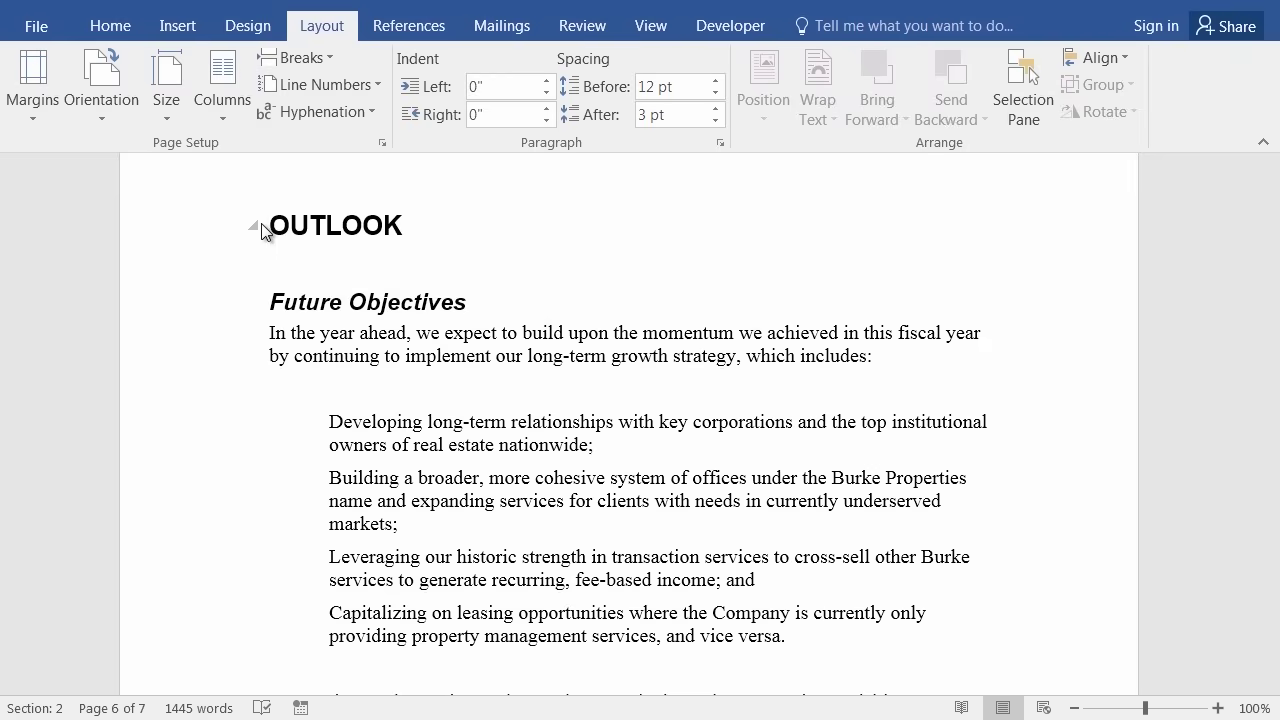
Delete and restore the OUTLOOK heading with Ctrl+Z, then jump to the document start.
click(261, 224)
key(ctrl+Delete)
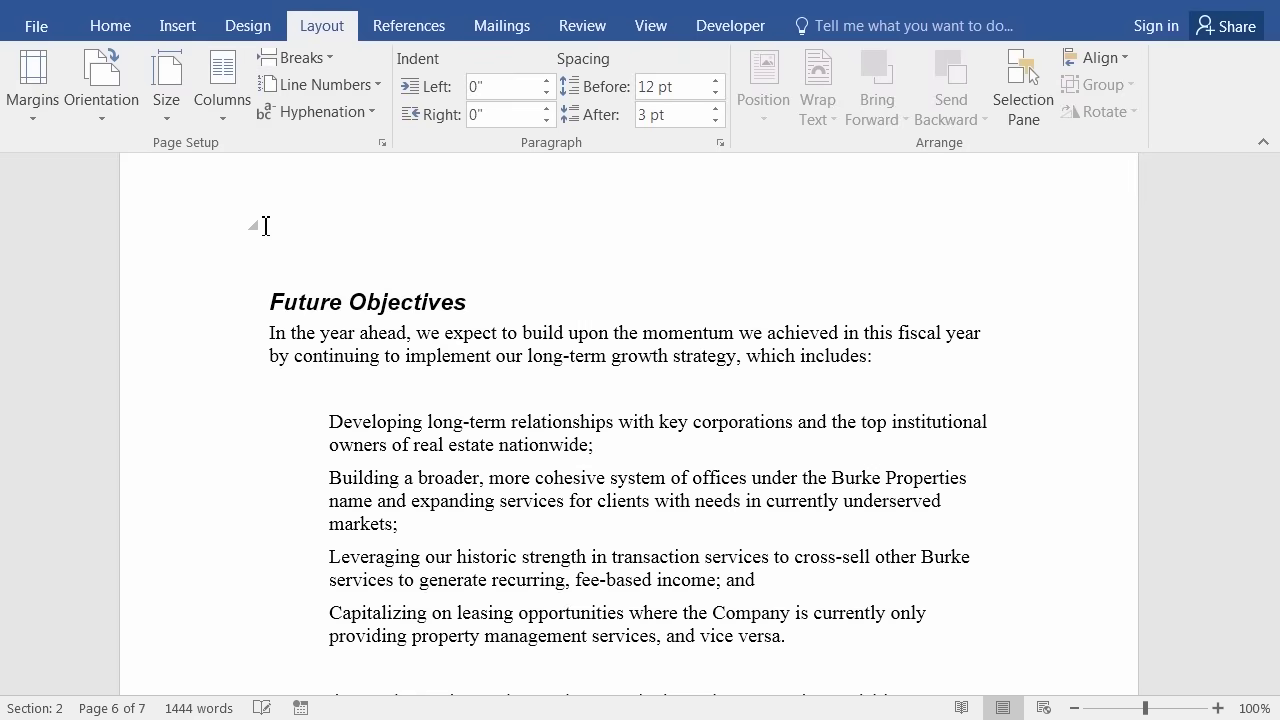
key(ctrl+z)
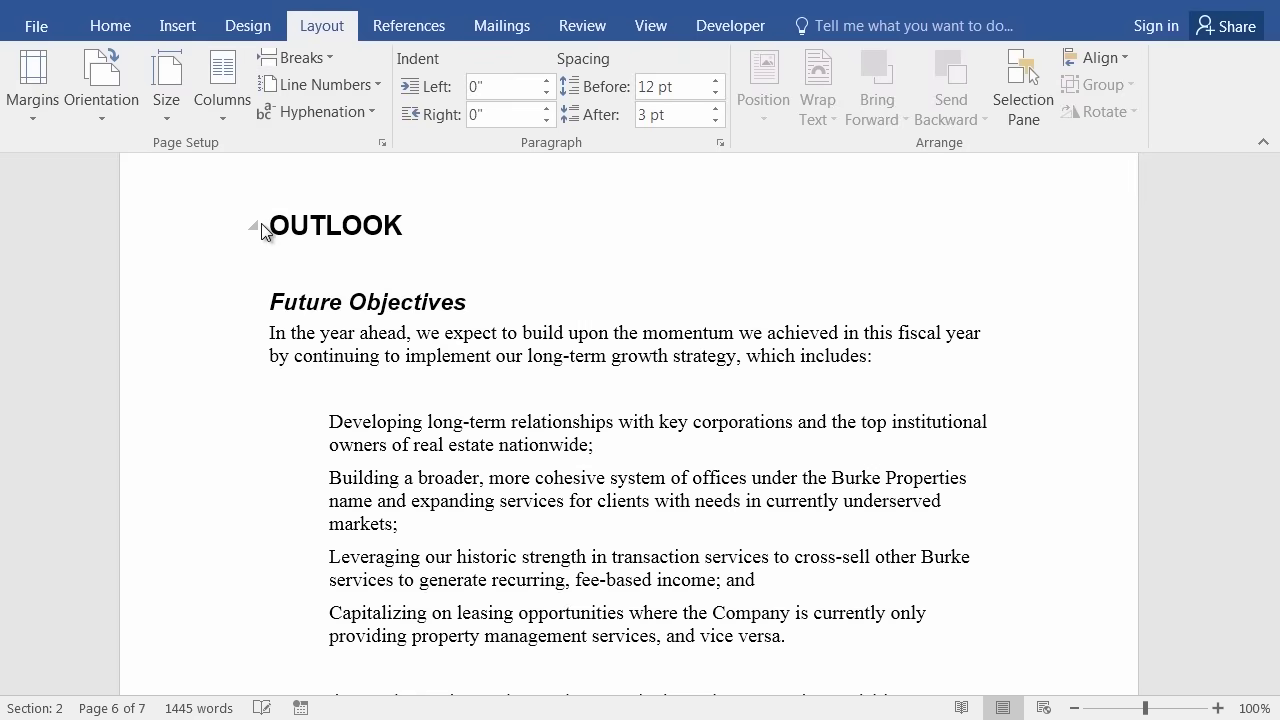
key(ctrl+Home)
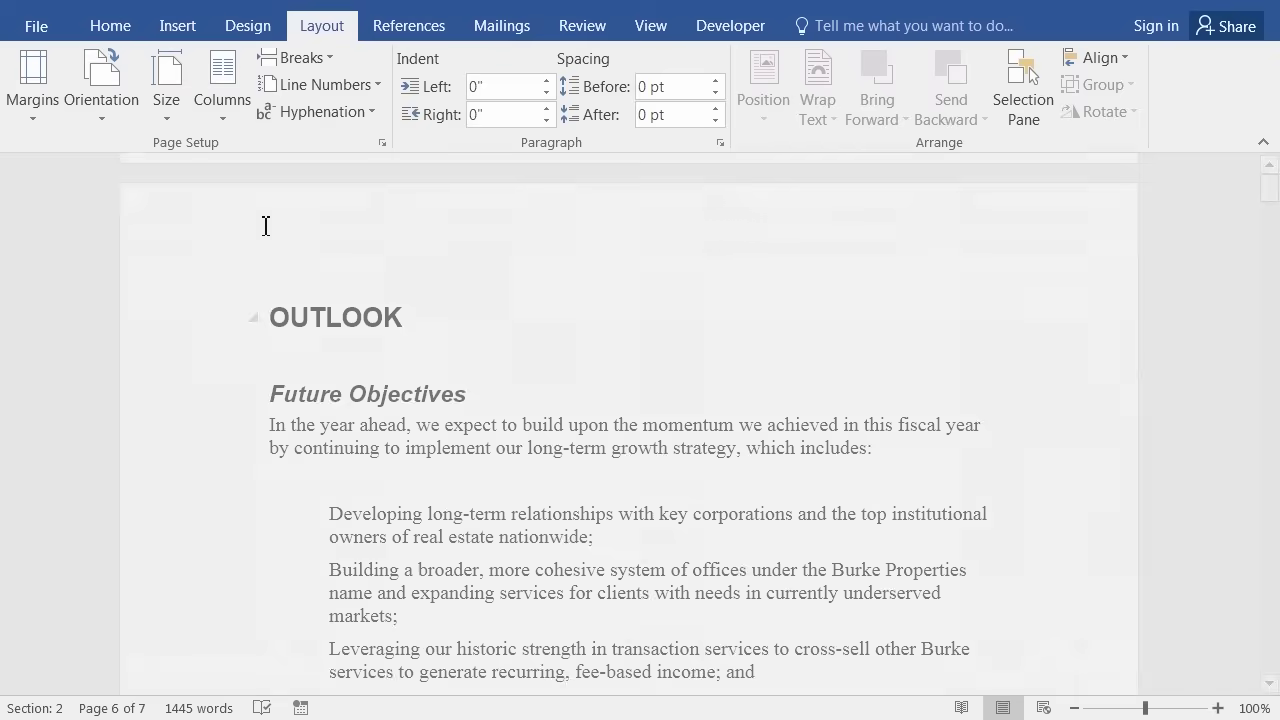
Click inside the table of contents and bring up its Update Table options.
scroll(369, 470, down, 2)
scroll(369, 470, down, 5)
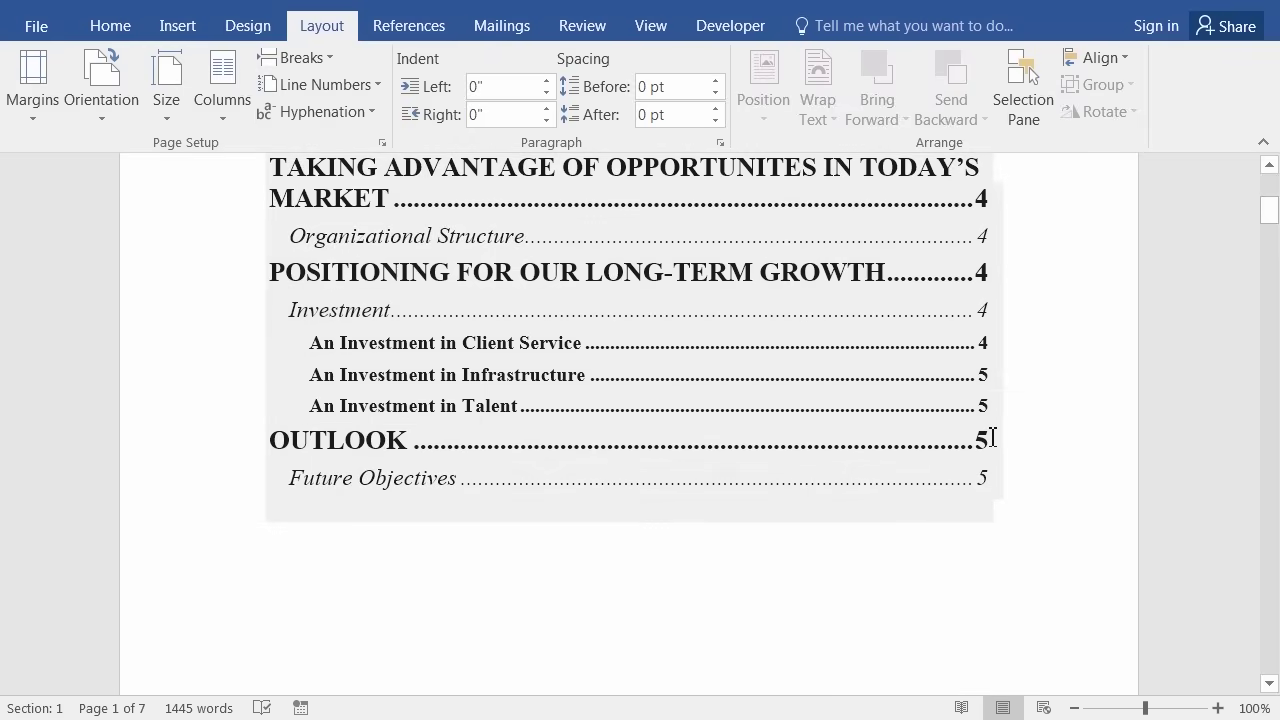
scroll(731, 443, up, 5)
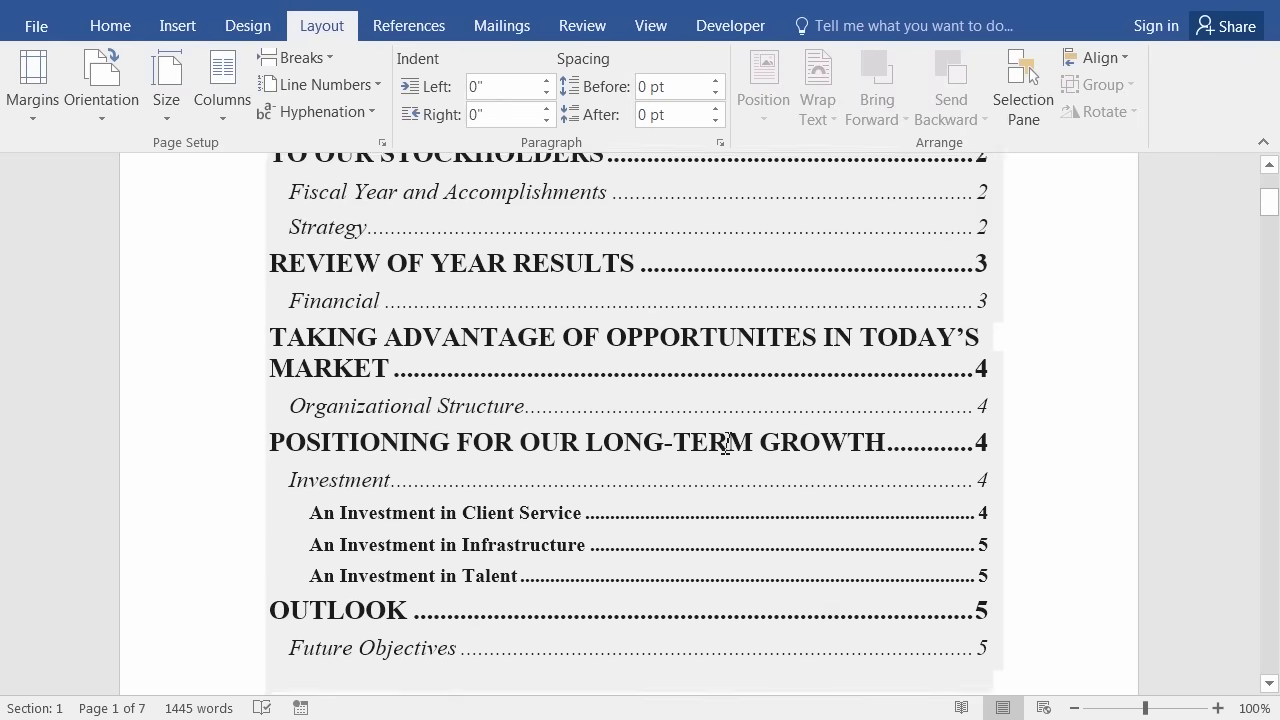
scroll(727, 443, up, 2)
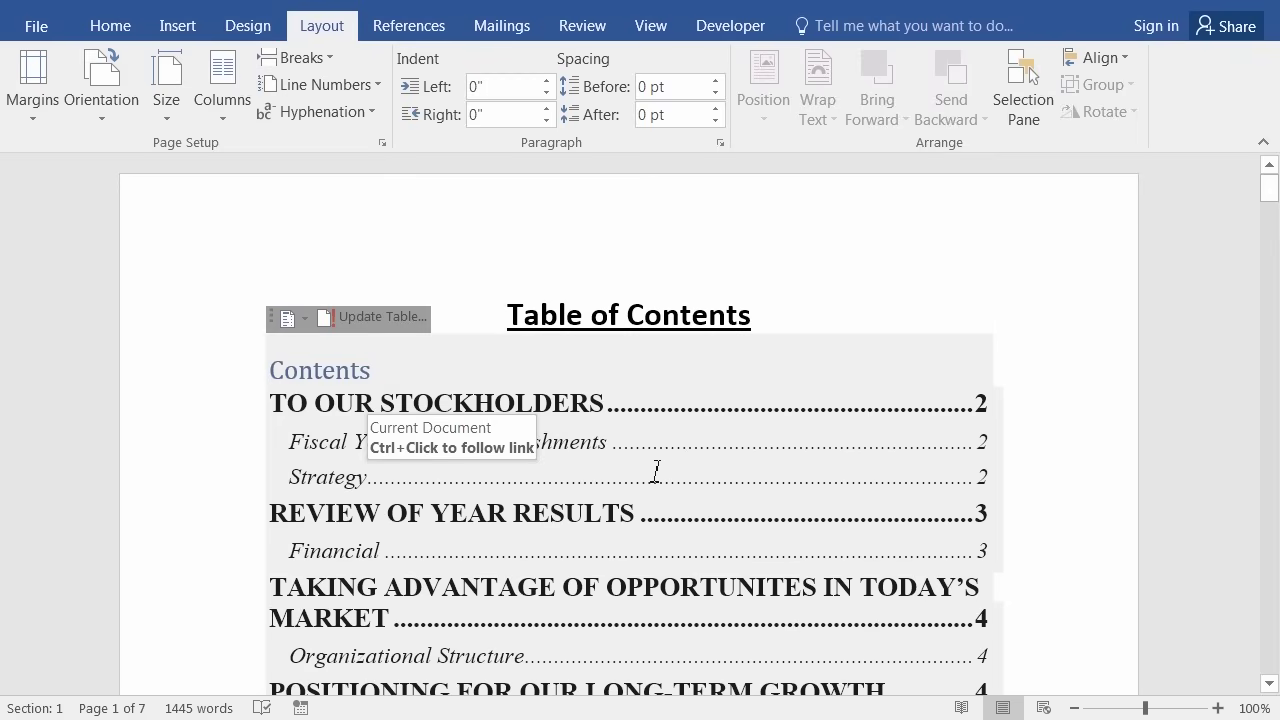
click(461, 488)
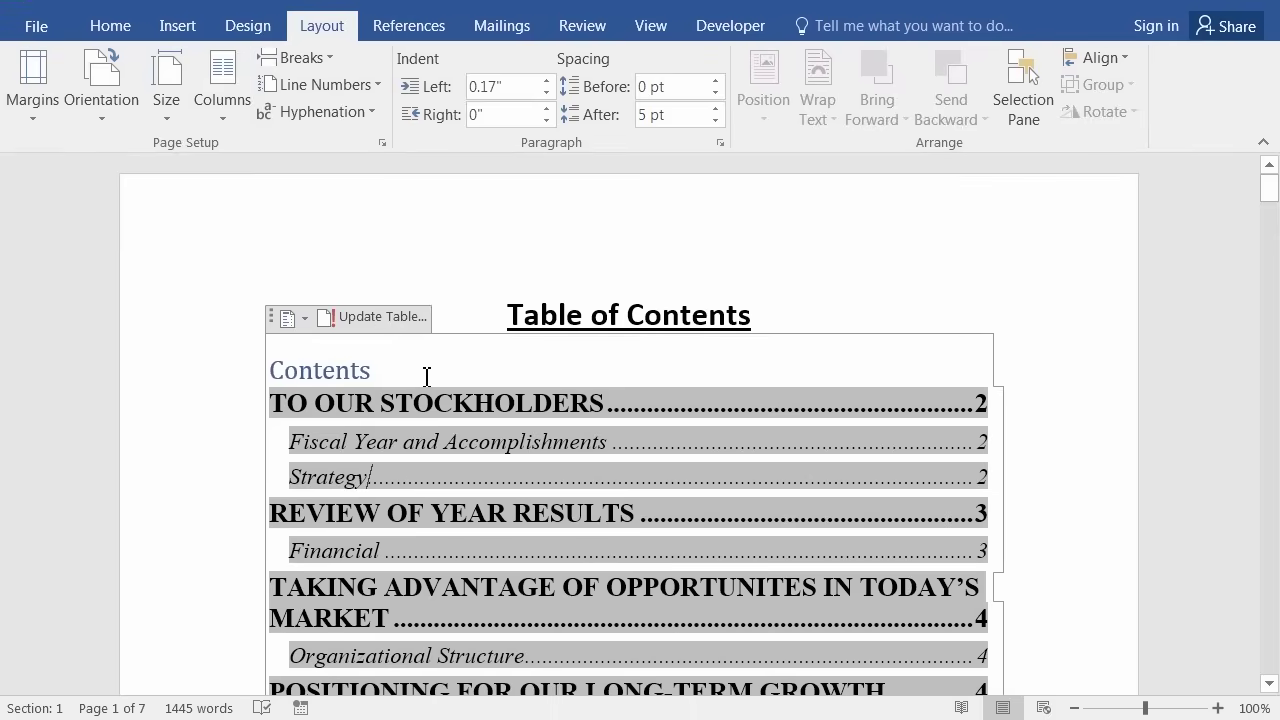
click(595, 371)
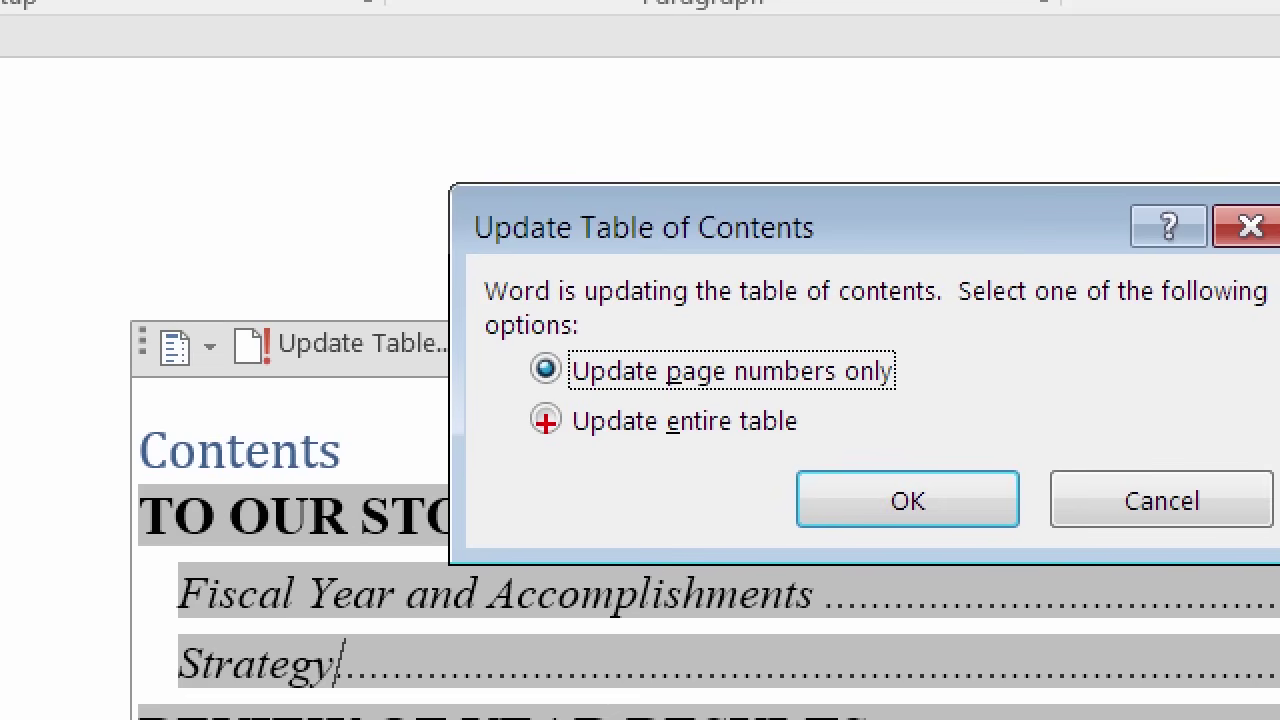
Update the entire table so OUTLOOK and Future Objectives list page 6.
mouse_move(546, 421)
mouse_down()
mouse_move(550, 405)
mouse_move(555, 435)
mouse_move(527, 418)
mouse_up()
key(Escape)
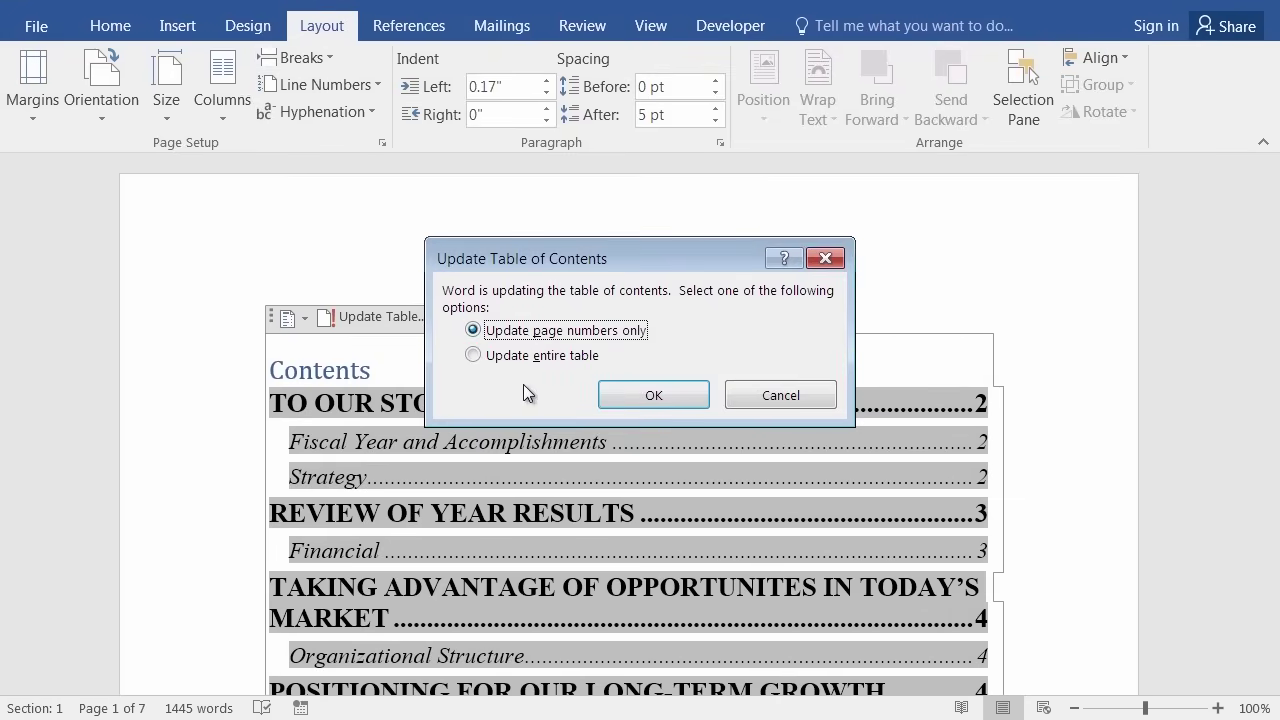
click(476, 356)
click(648, 394)
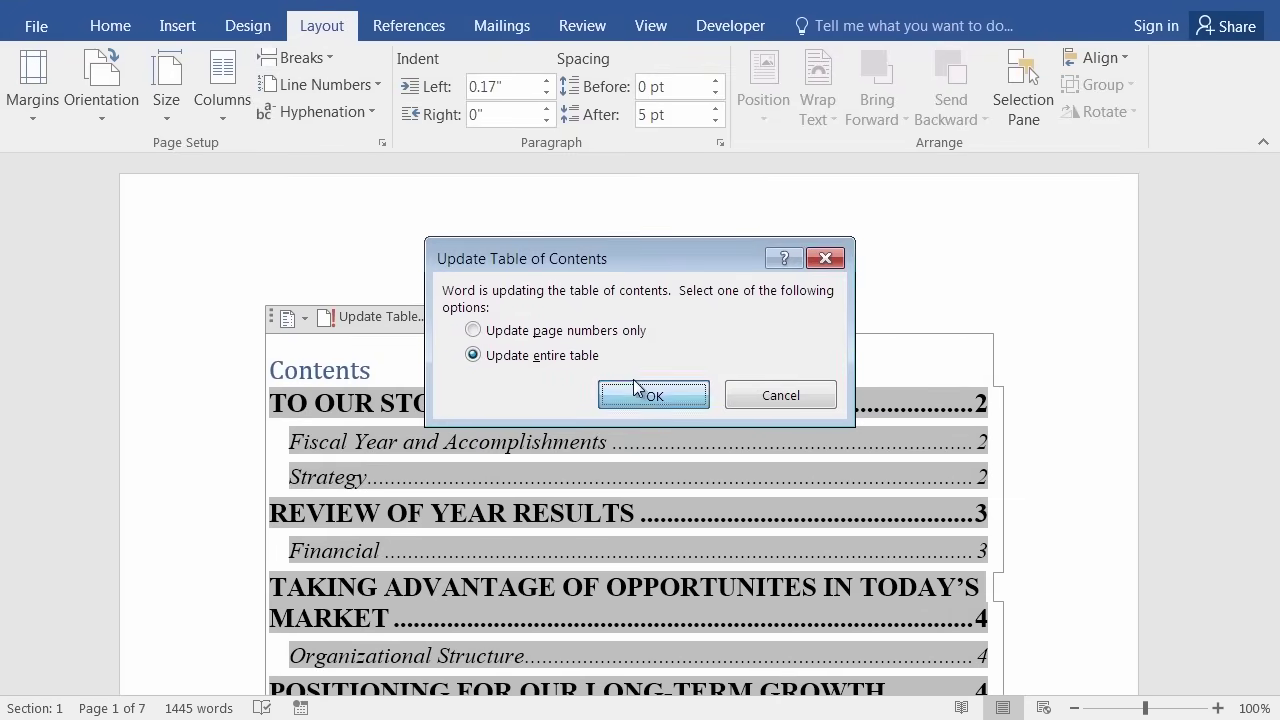
scroll(634, 390, down, 4)
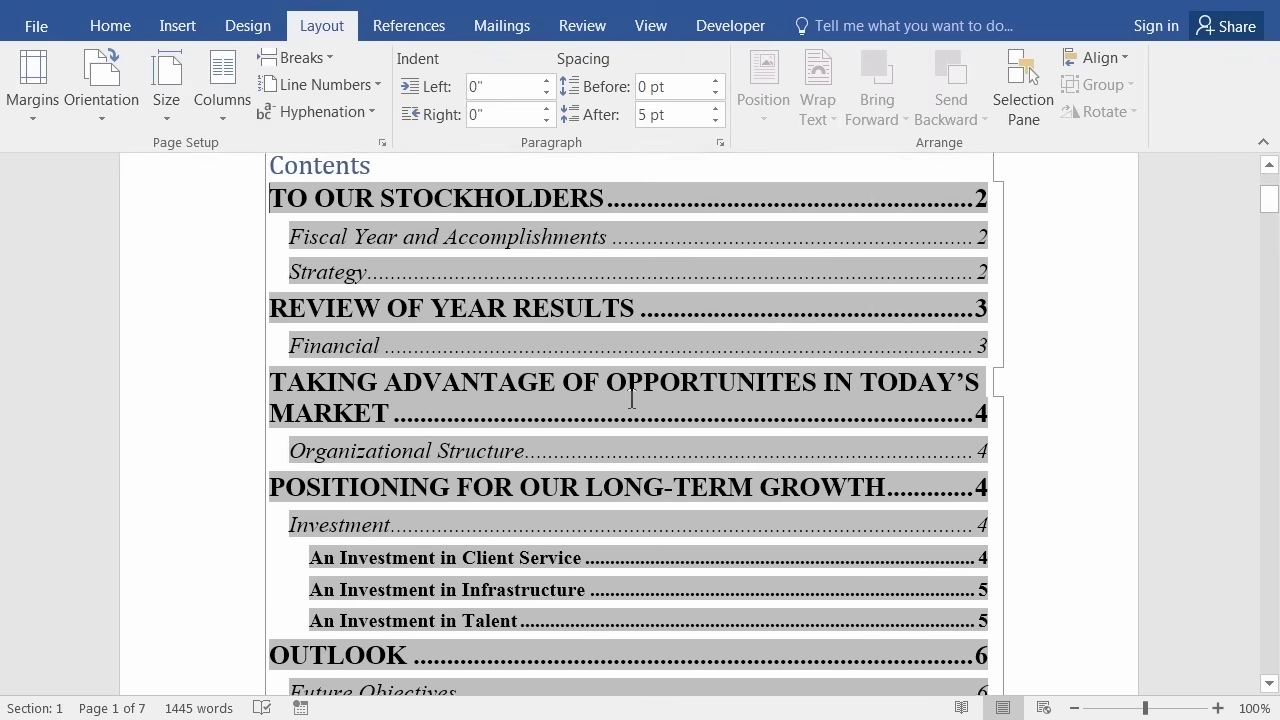
scroll(616, 431, down, 1)
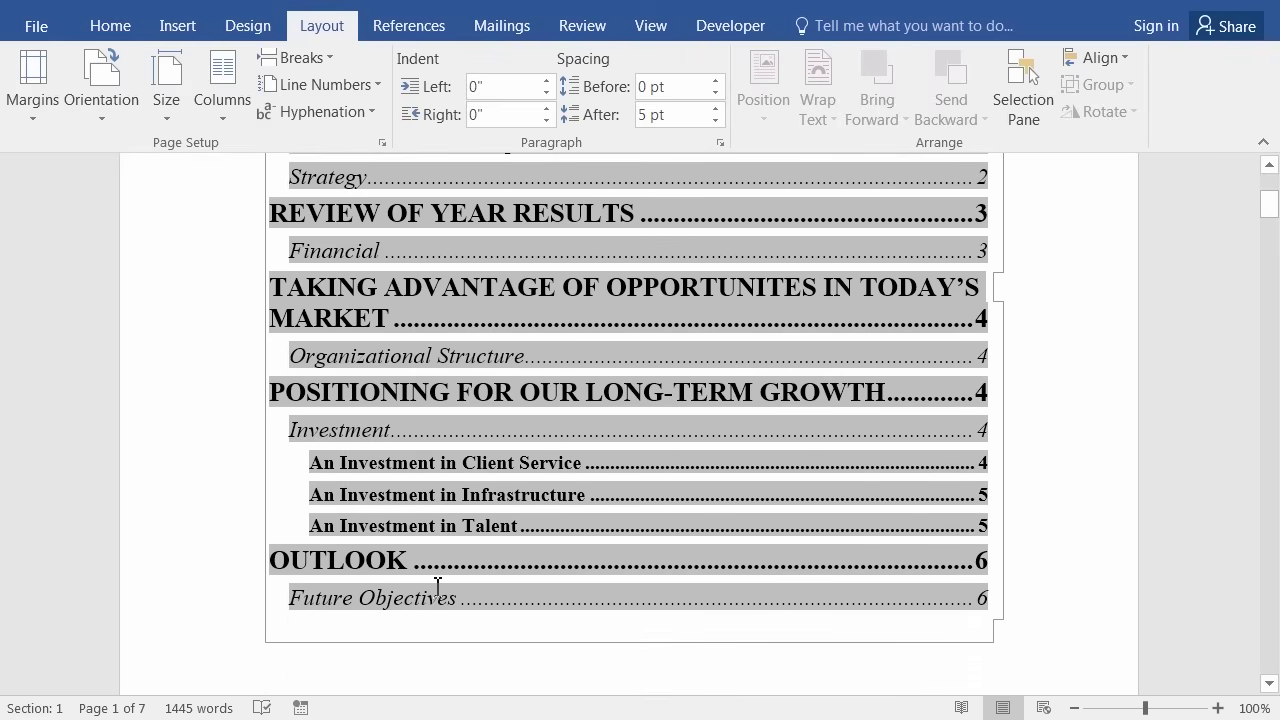
scroll(795, 540, down, 3)
scroll(789, 523, up, 3)
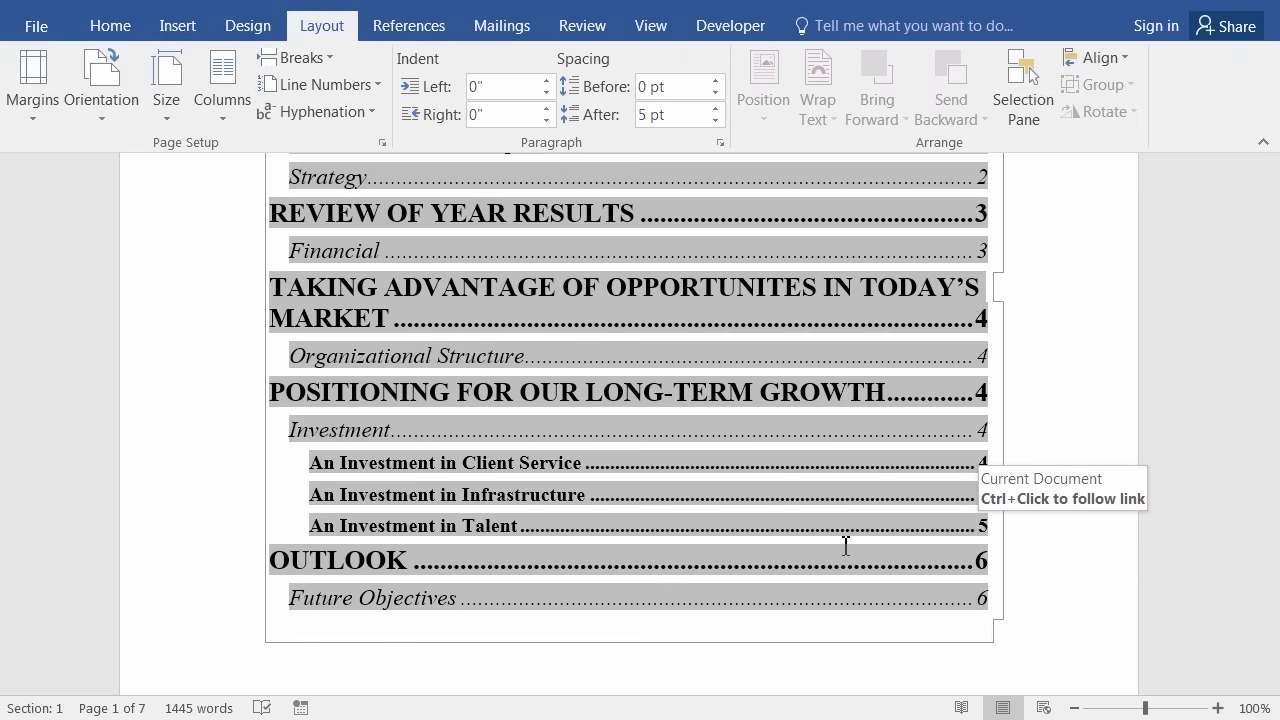
scroll(845, 545, up, 5)
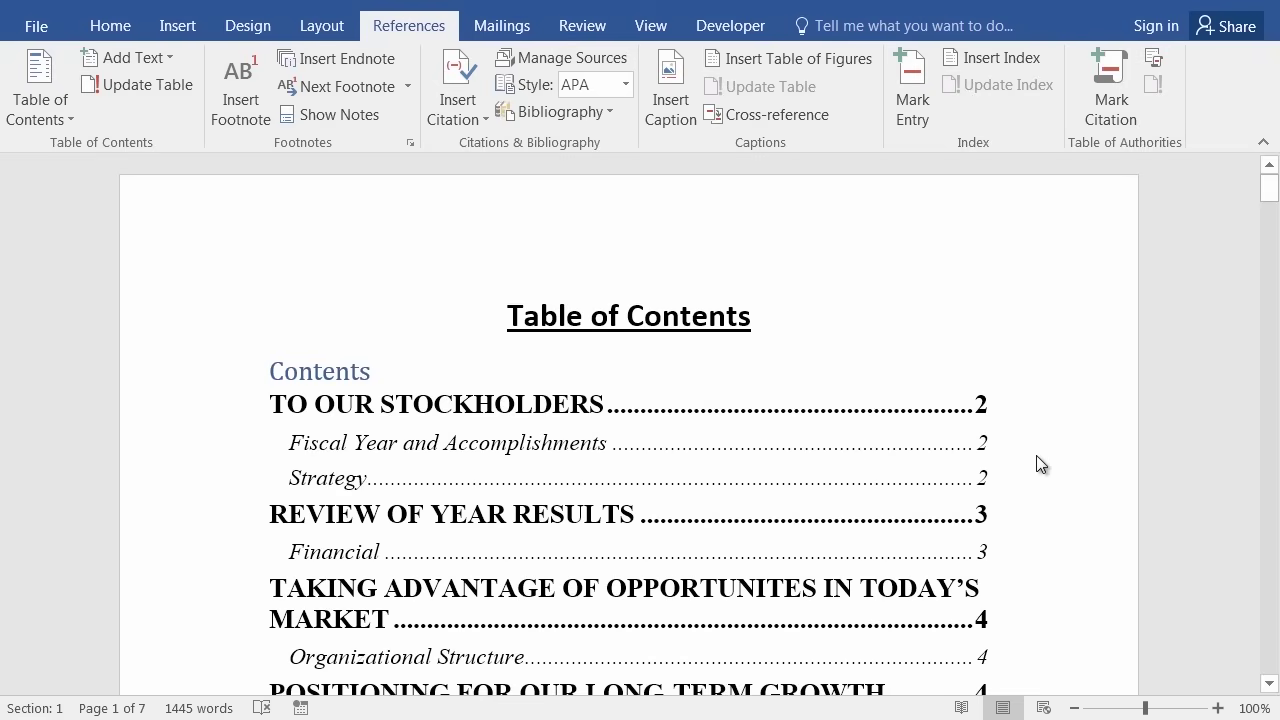
Scroll to the 'effective April 1' footnote on page 5 and click into its text.
scroll(1276, 650, down, 20)
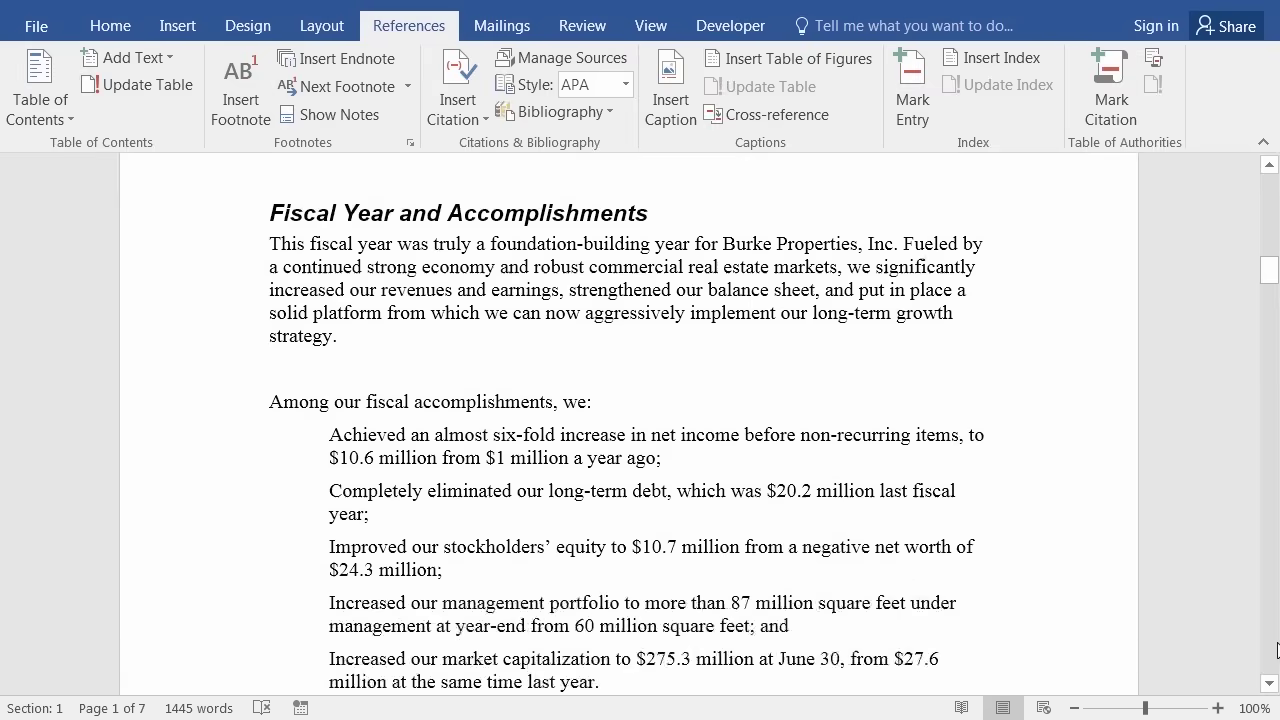
scroll(1276, 650, down, 20)
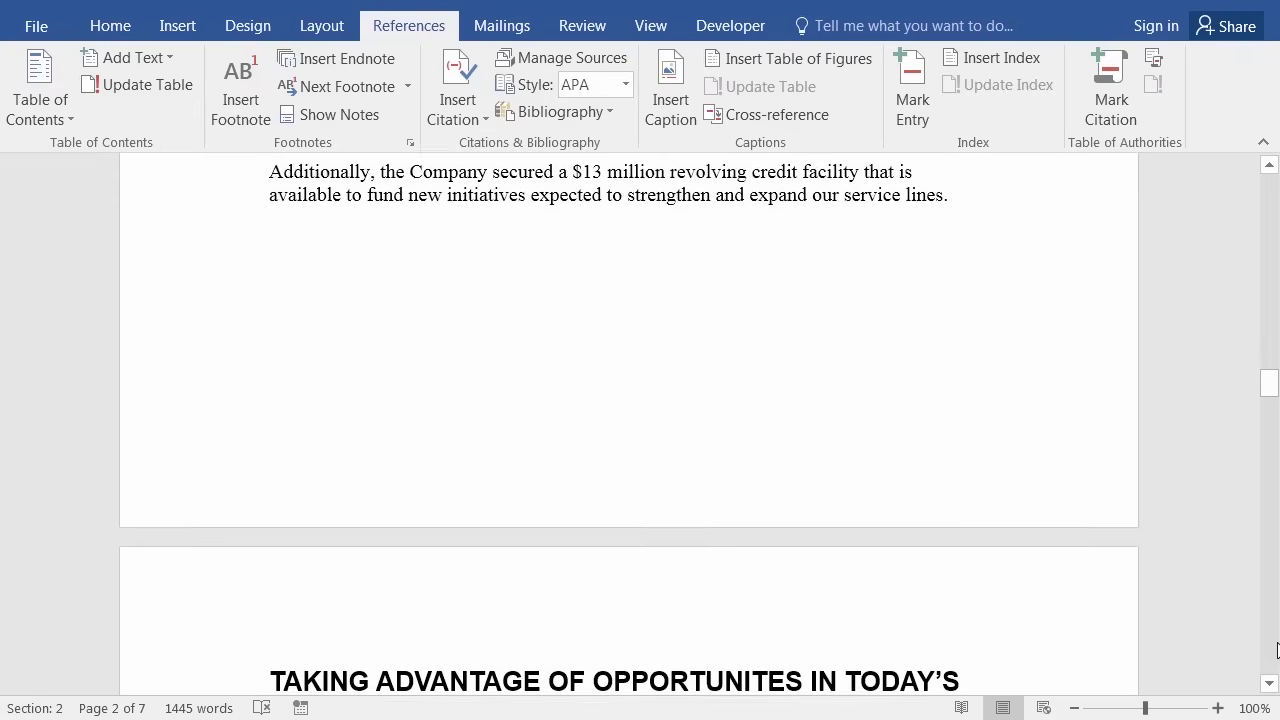
scroll(1276, 650, down, 20)
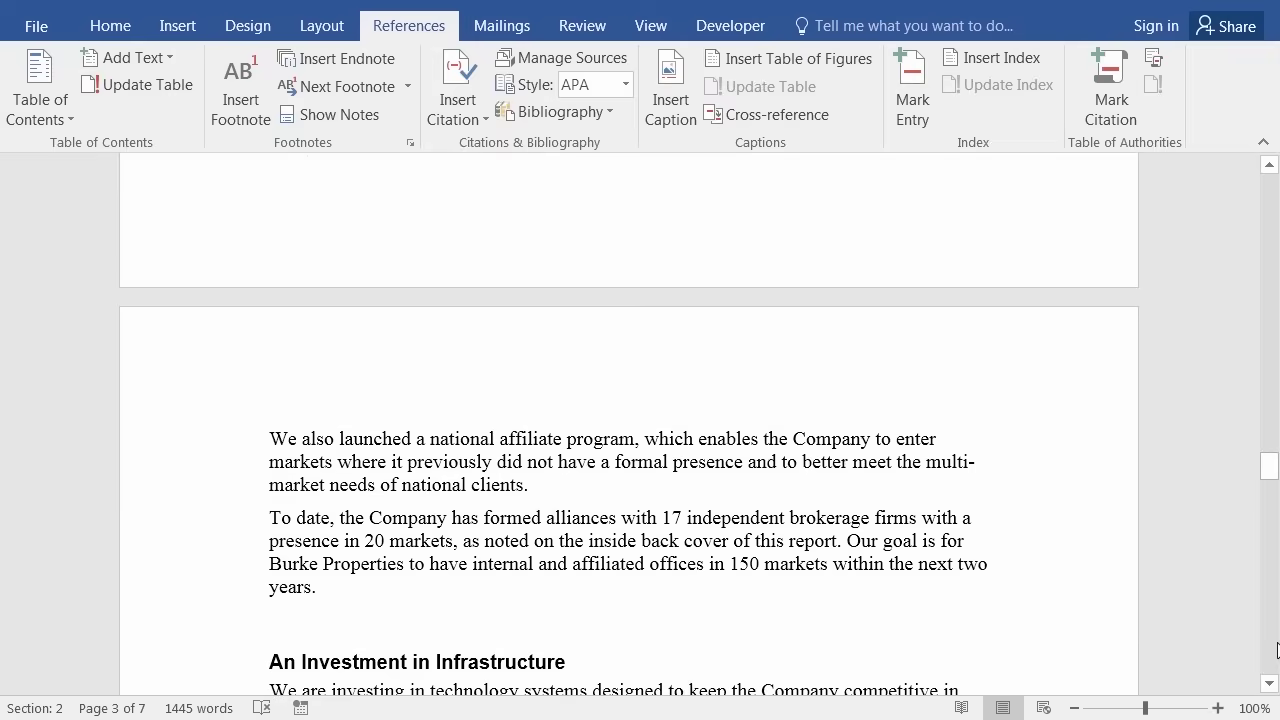
scroll(1276, 650, down, 6)
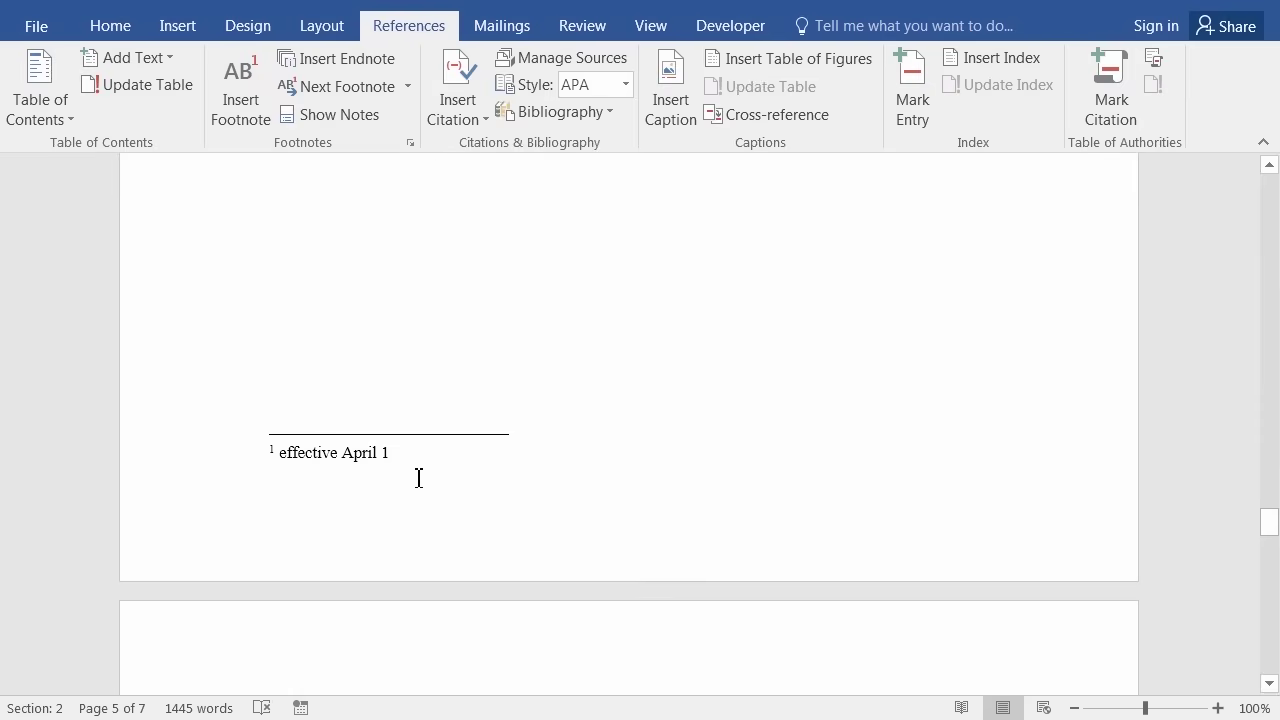
click(491, 471)
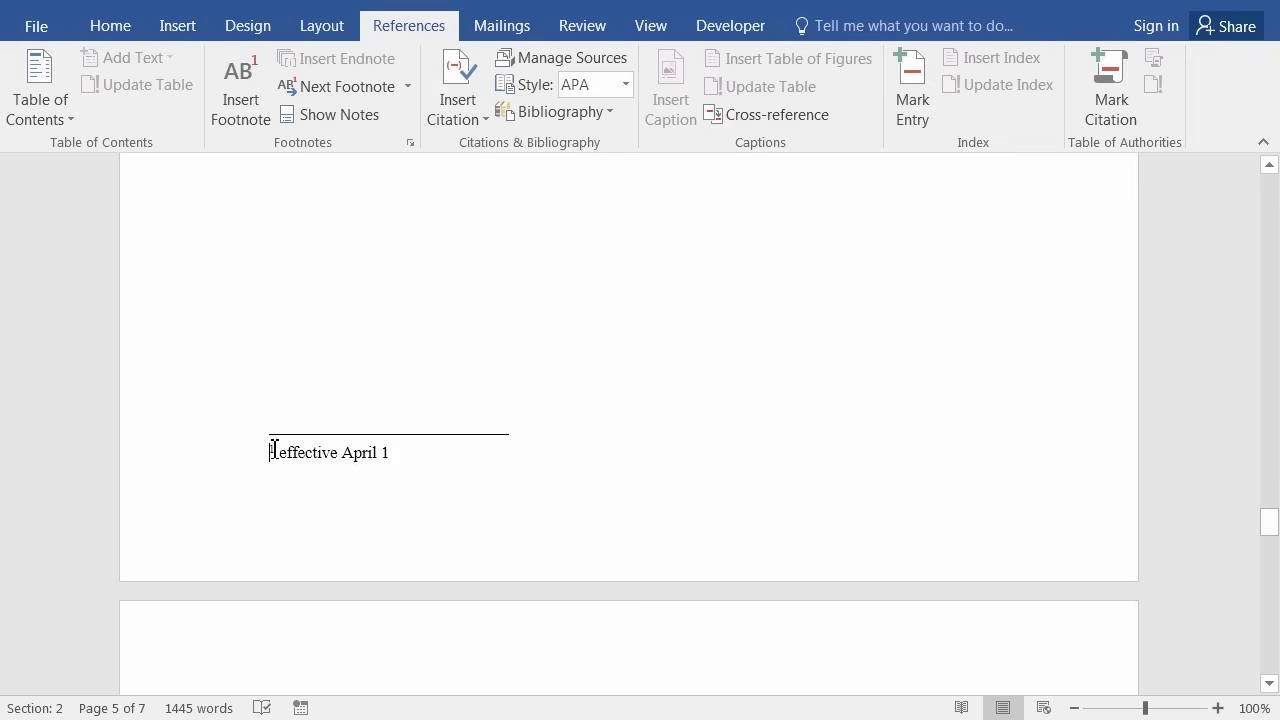
double_click(272, 451)
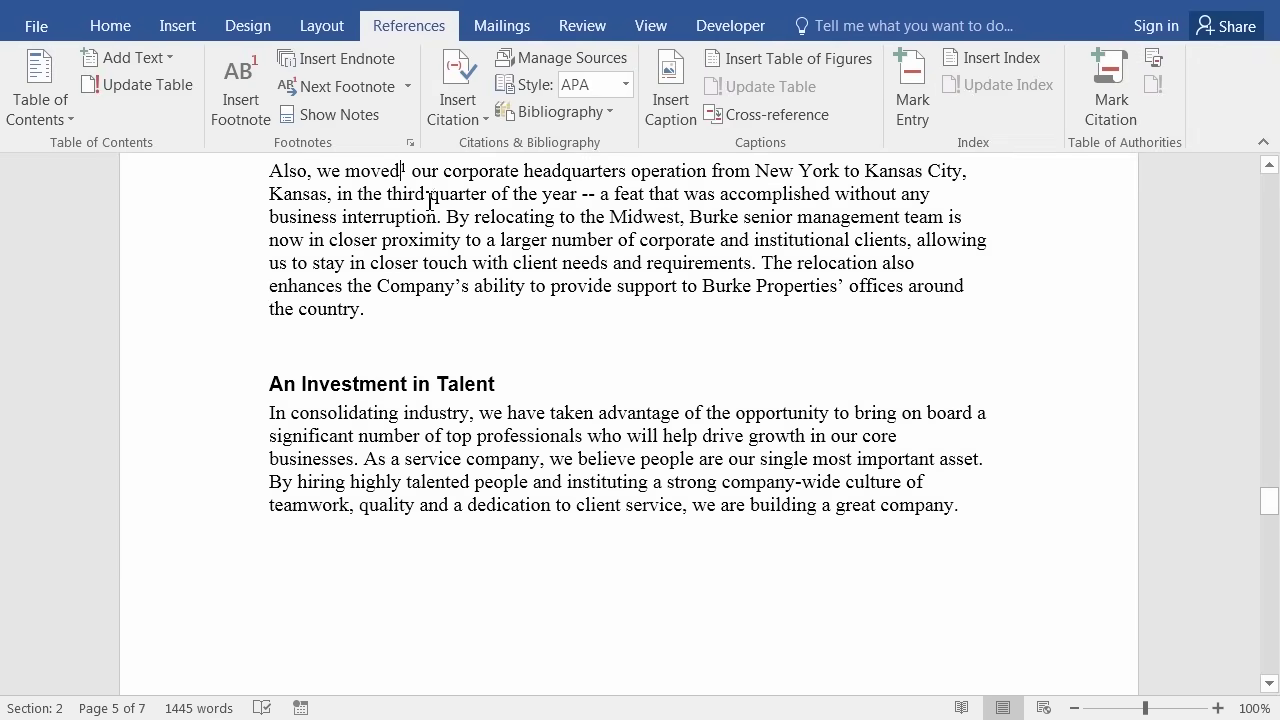
scroll(430, 203, up, 2)
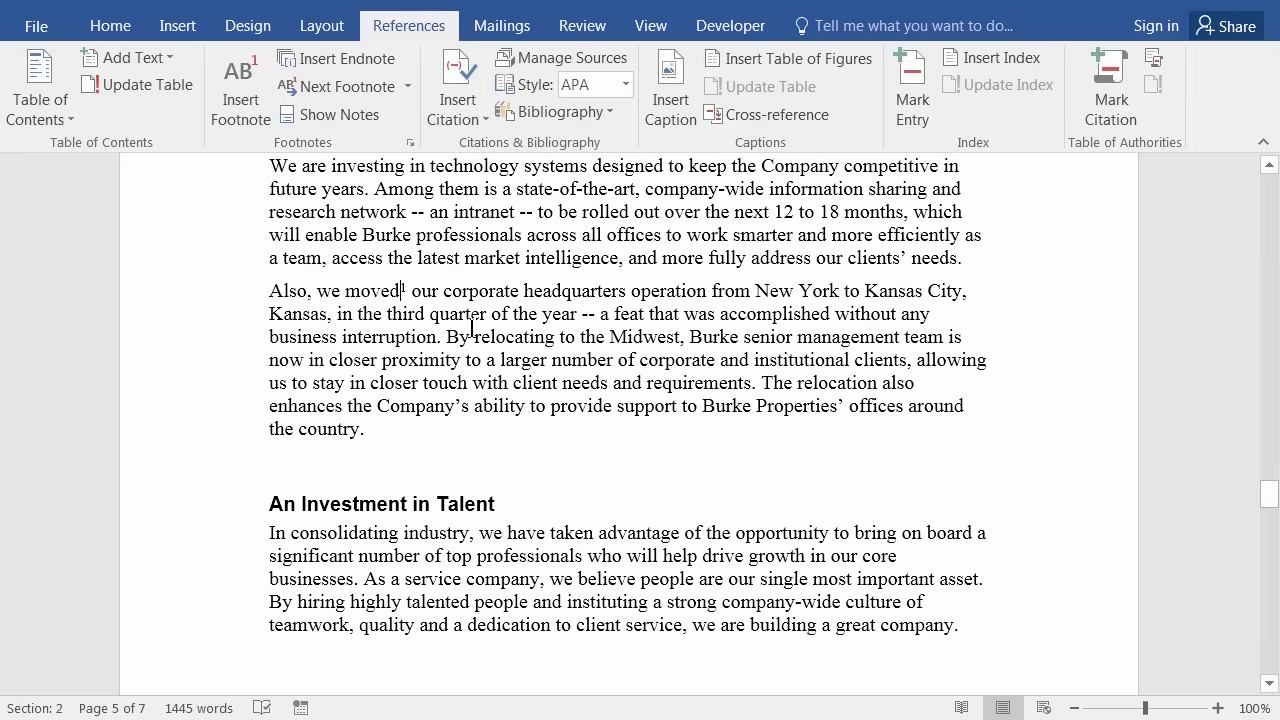
scroll(470, 326, down, 5)
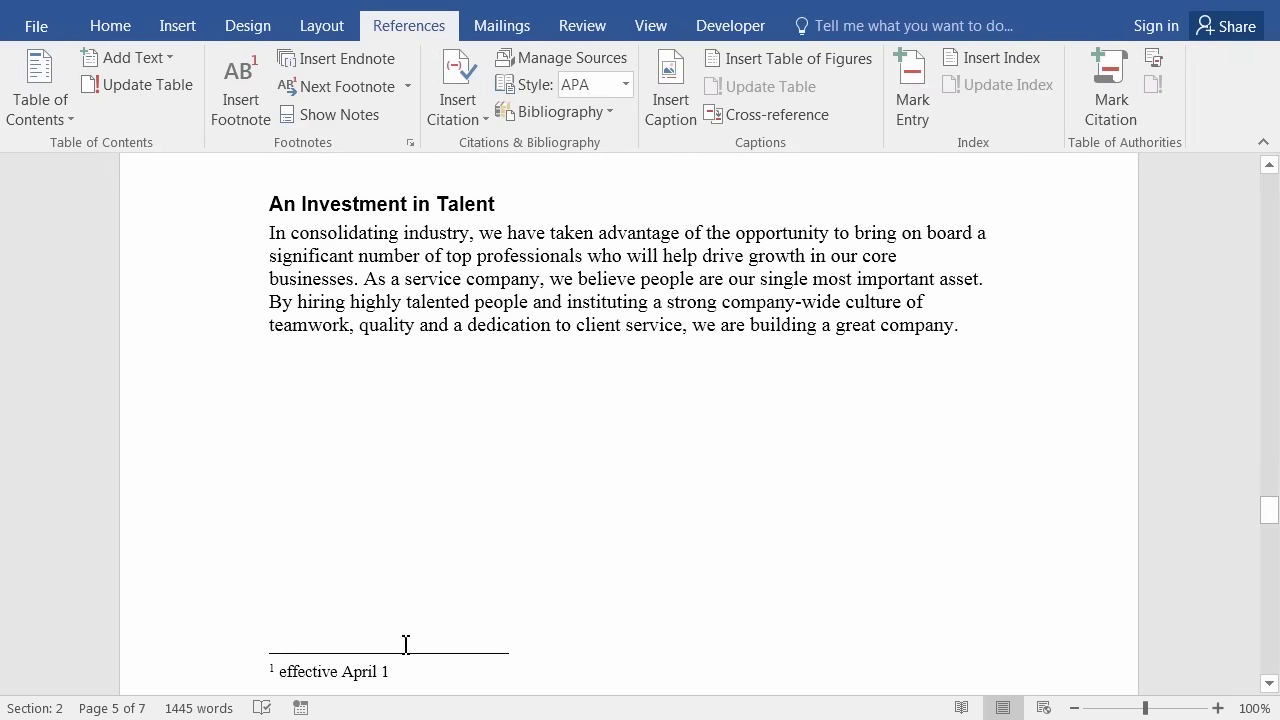
scroll(423, 568, up, 3)
scroll(444, 508, up, 2)
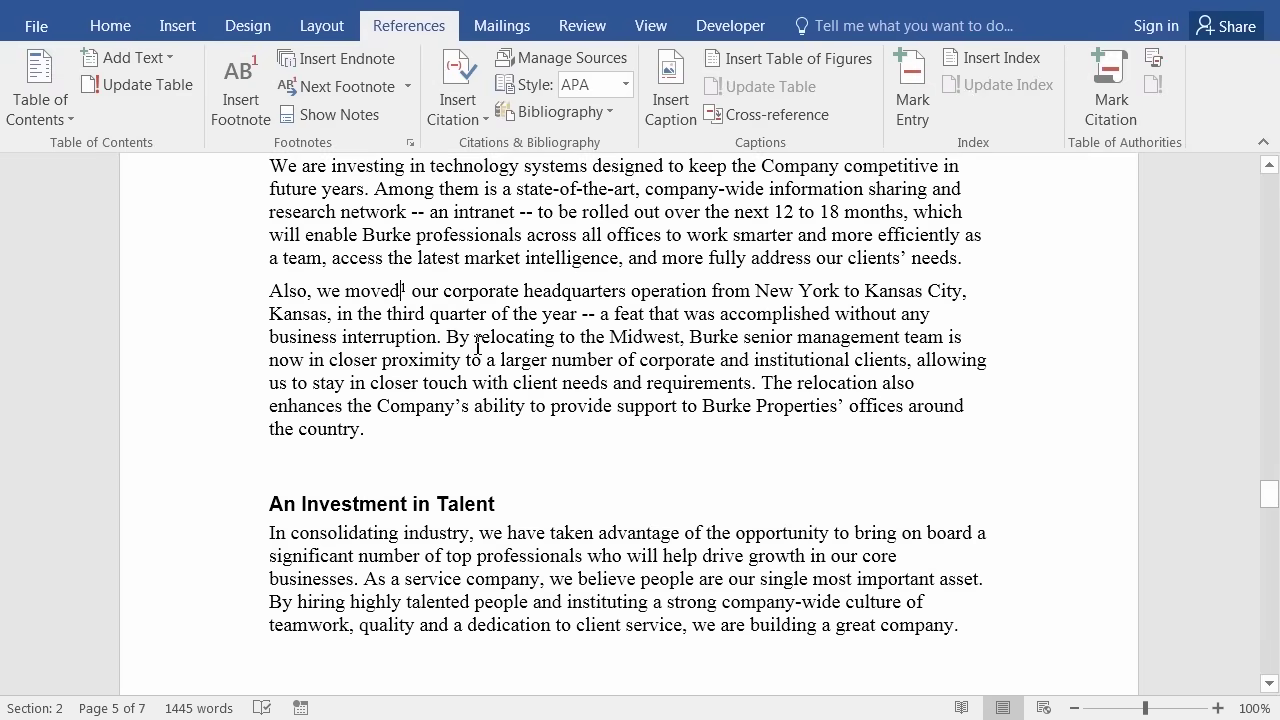
mouse_move(407, 290)
double_click(405, 290)
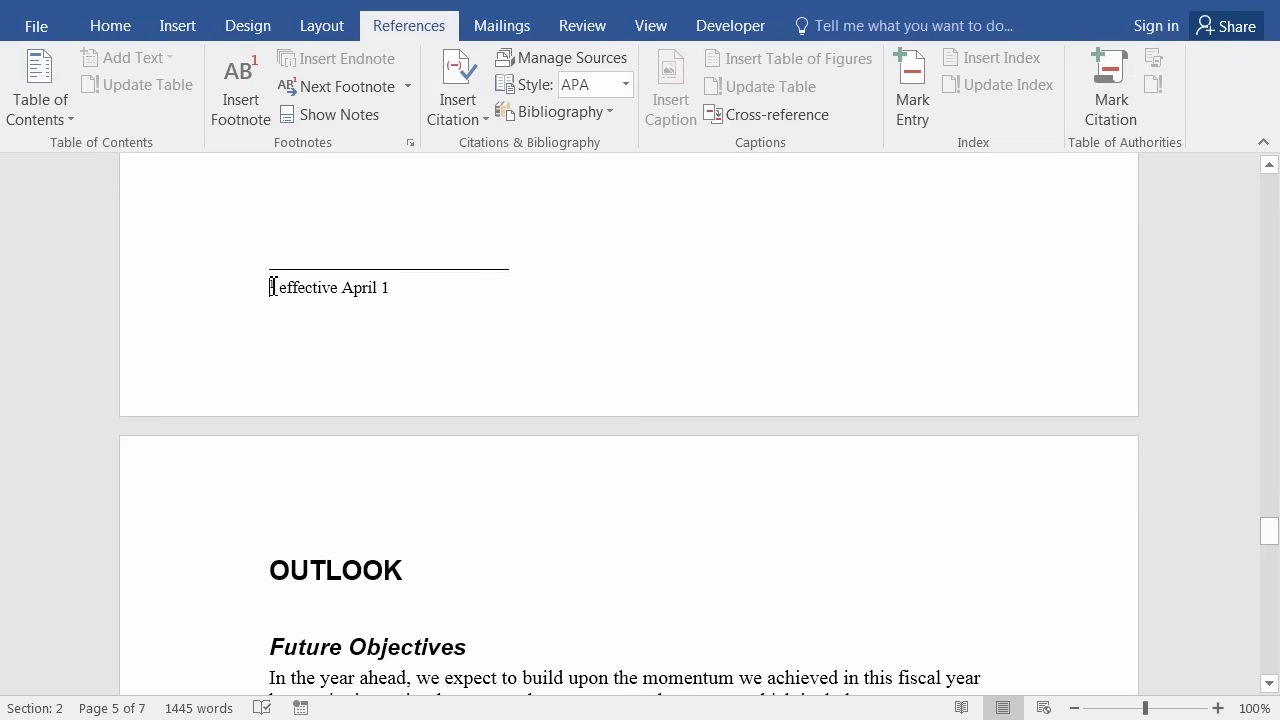
double_click(273, 287)
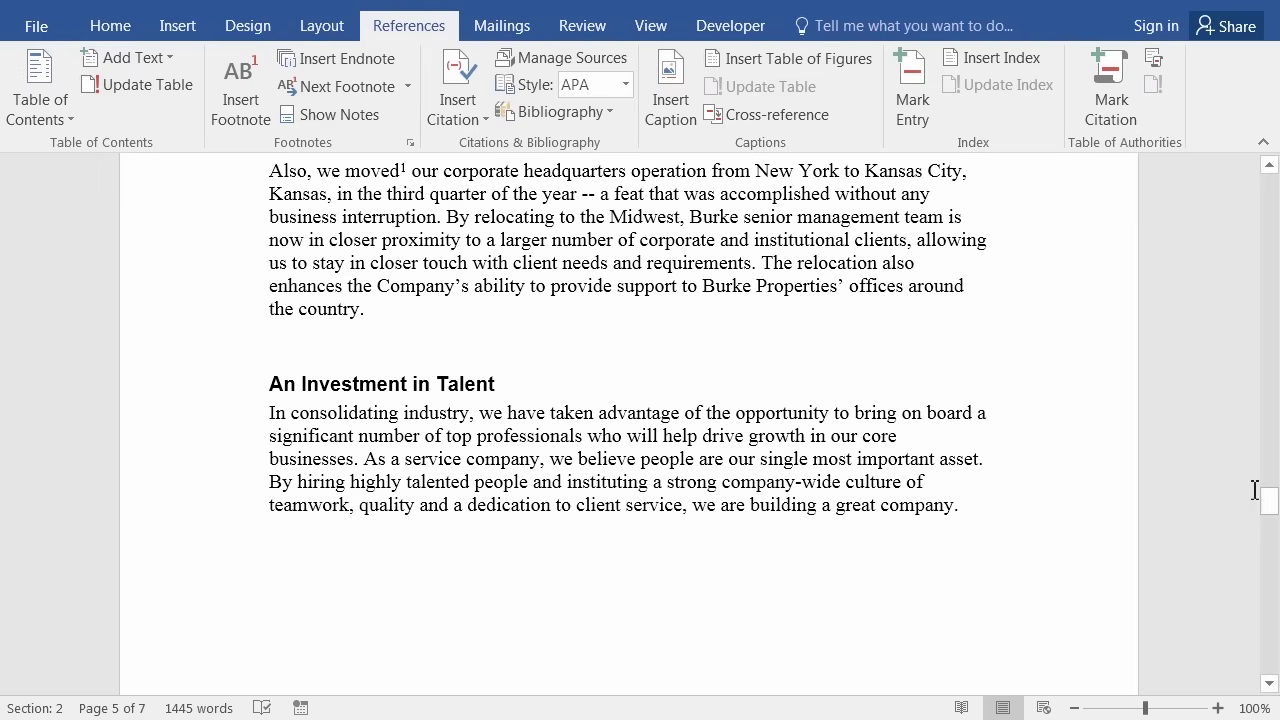
Scroll back up to page 2 and place the cursor in the 'To put the year in broader perspective' paragraph.
click(1277, 362)
drag(1277, 362, 1270, 195)
scroll(831, 337, down, 8)
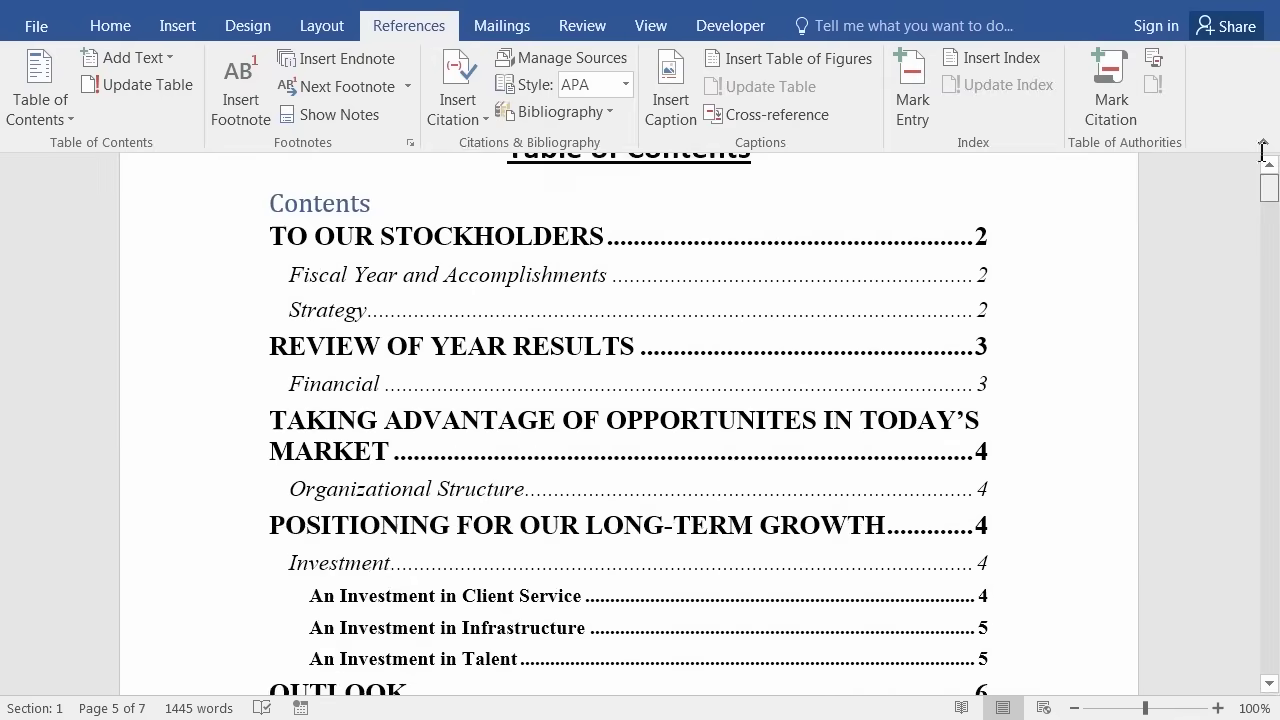
scroll(831, 337, up, 3)
scroll(815, 348, down, 6)
scroll(815, 348, down, 20)
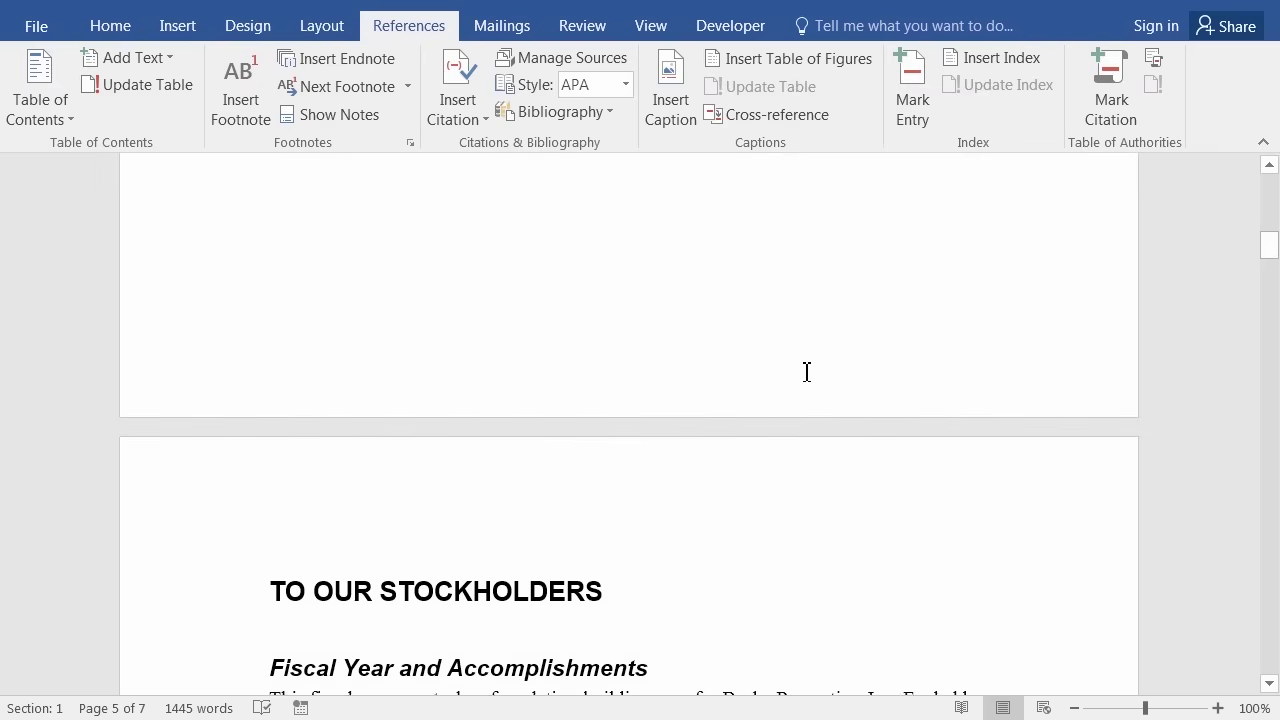
scroll(805, 372, down, 7)
click(283, 242)
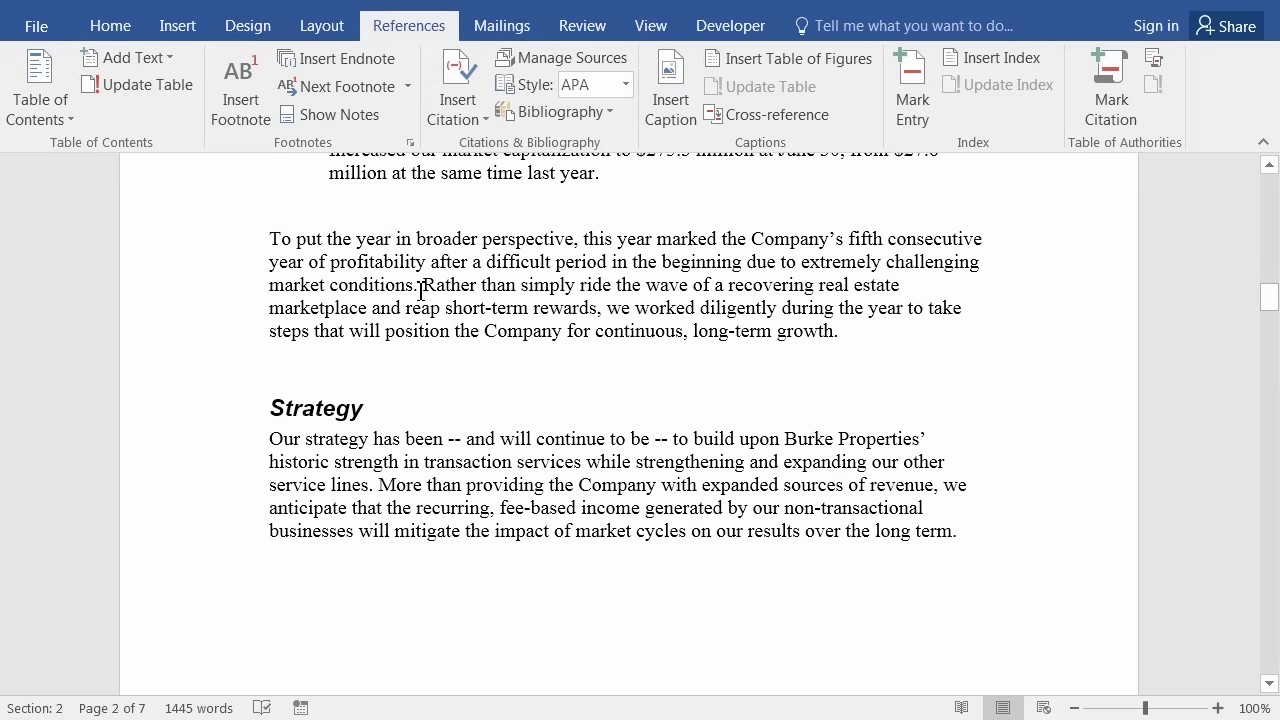
Add the footnote 'In fact, one of our competitors went bankrupt' after 'market conditions.'.
click(419, 286)
click(234, 92)
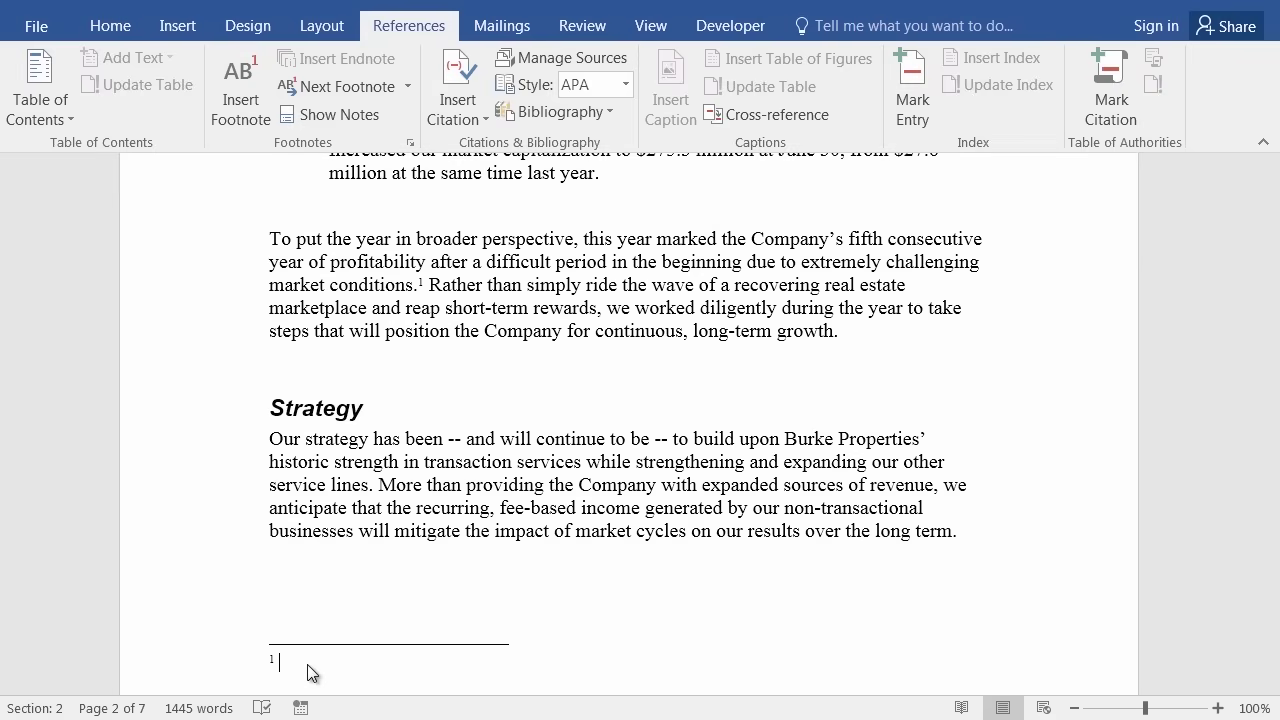
text(In fact)
text(, one of our competitors went bankrupt)
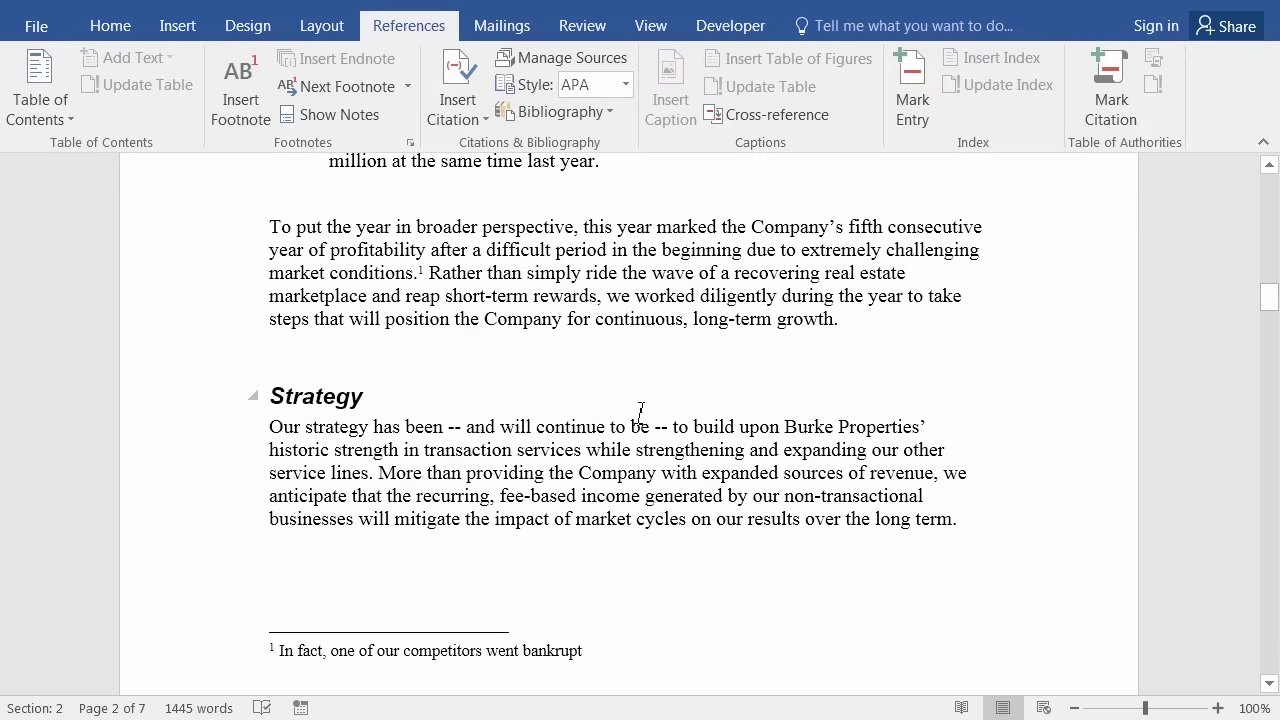
scroll(641, 412, up, 6)
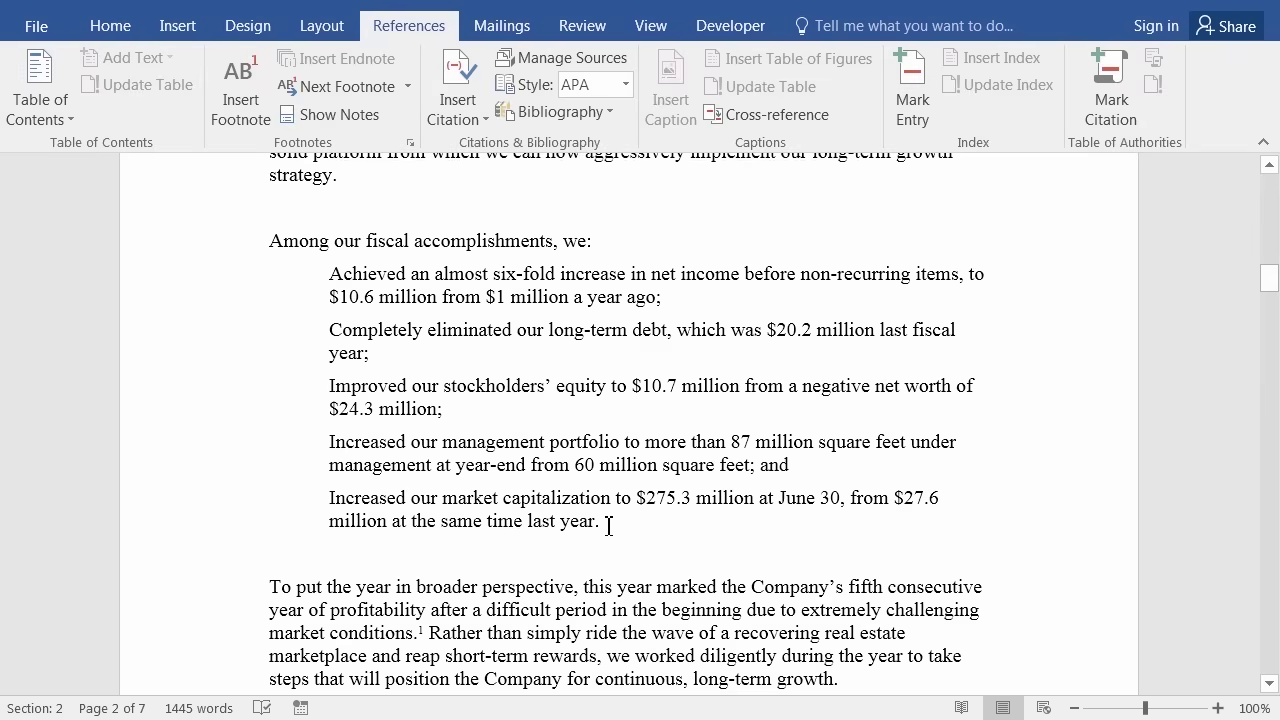
click(608, 525)
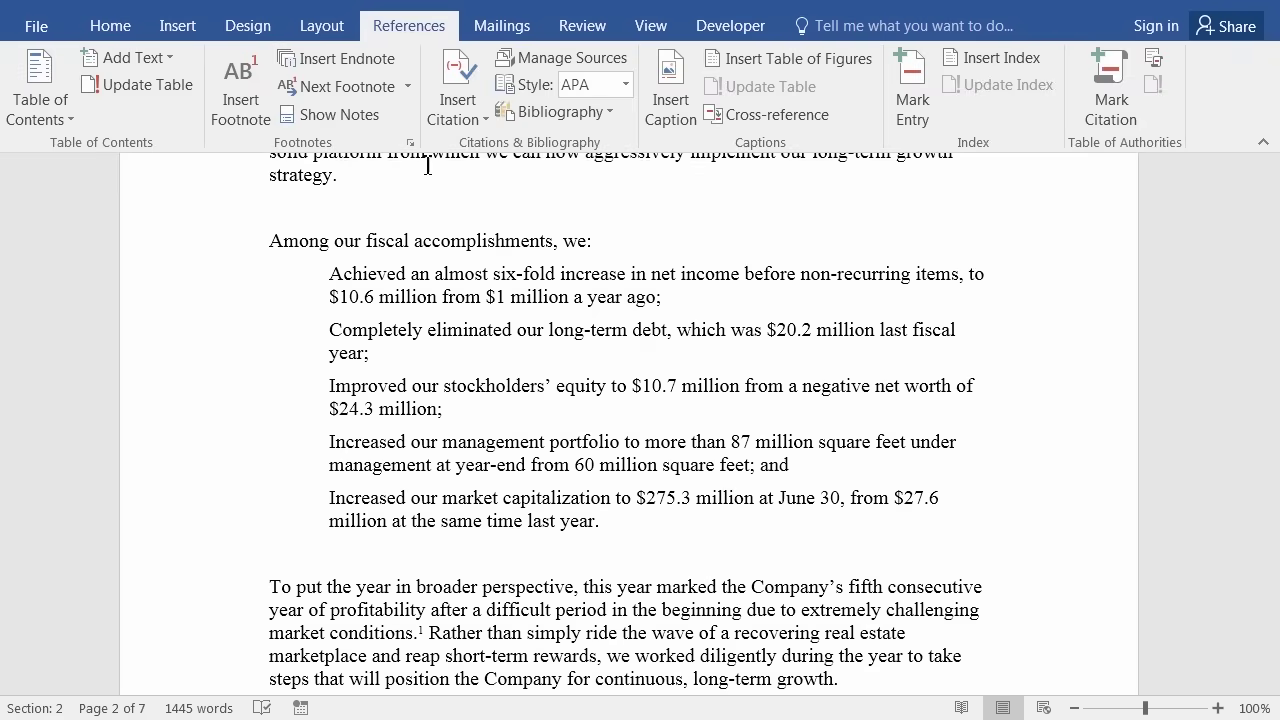
Insert the footnote 'Without borrowing any further money' after 'last year.' and return to the body text.
click(231, 100)
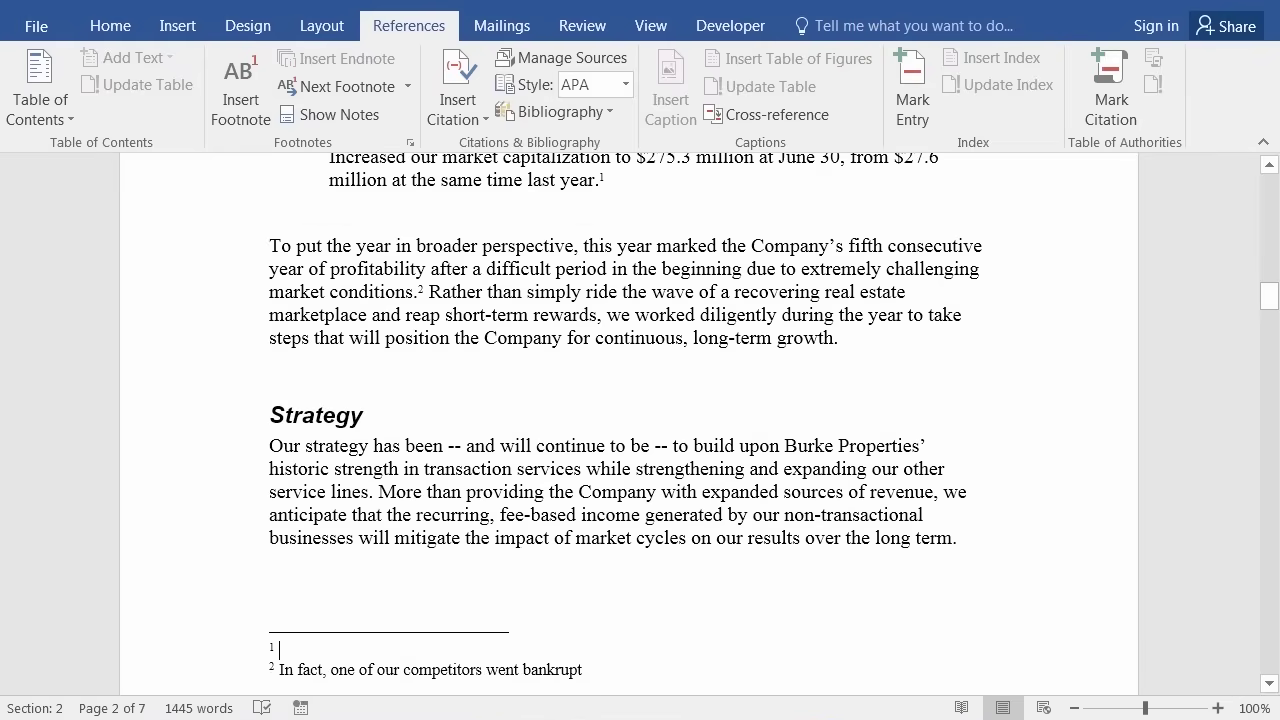
scroll(625, 416, down, 1)
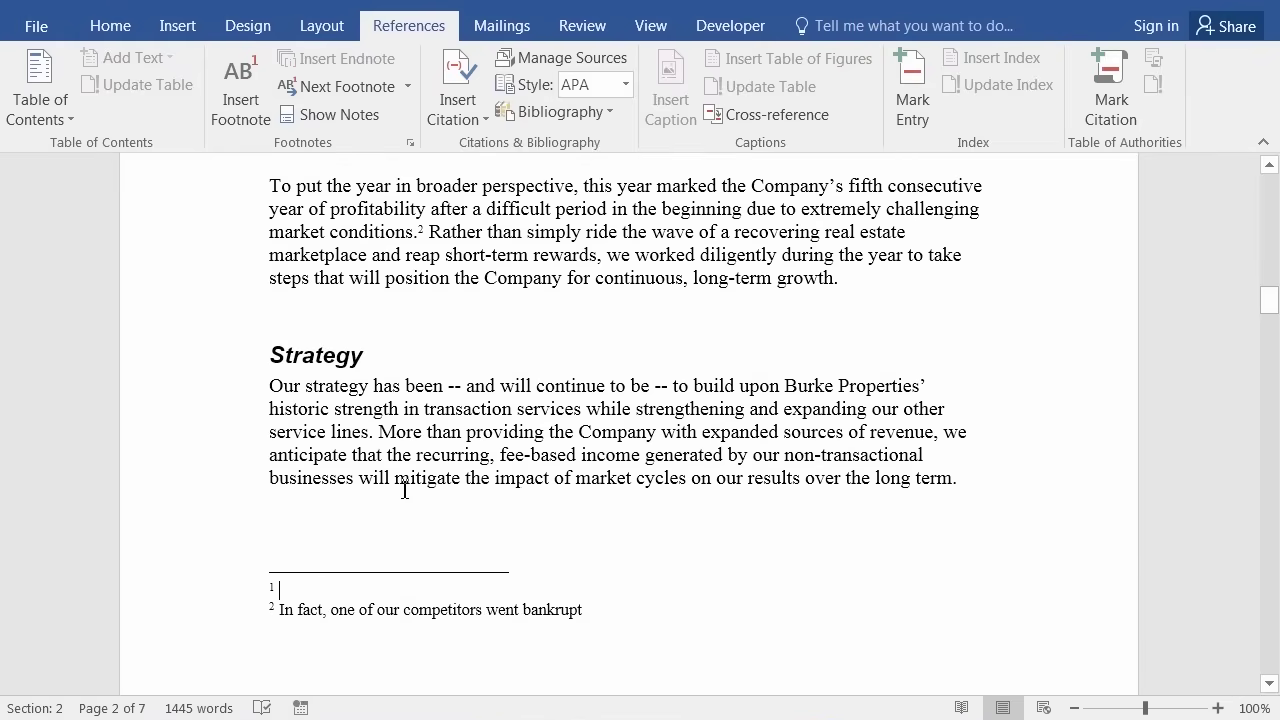
scroll(403, 488, up, 4)
scroll(401, 434, up, 3)
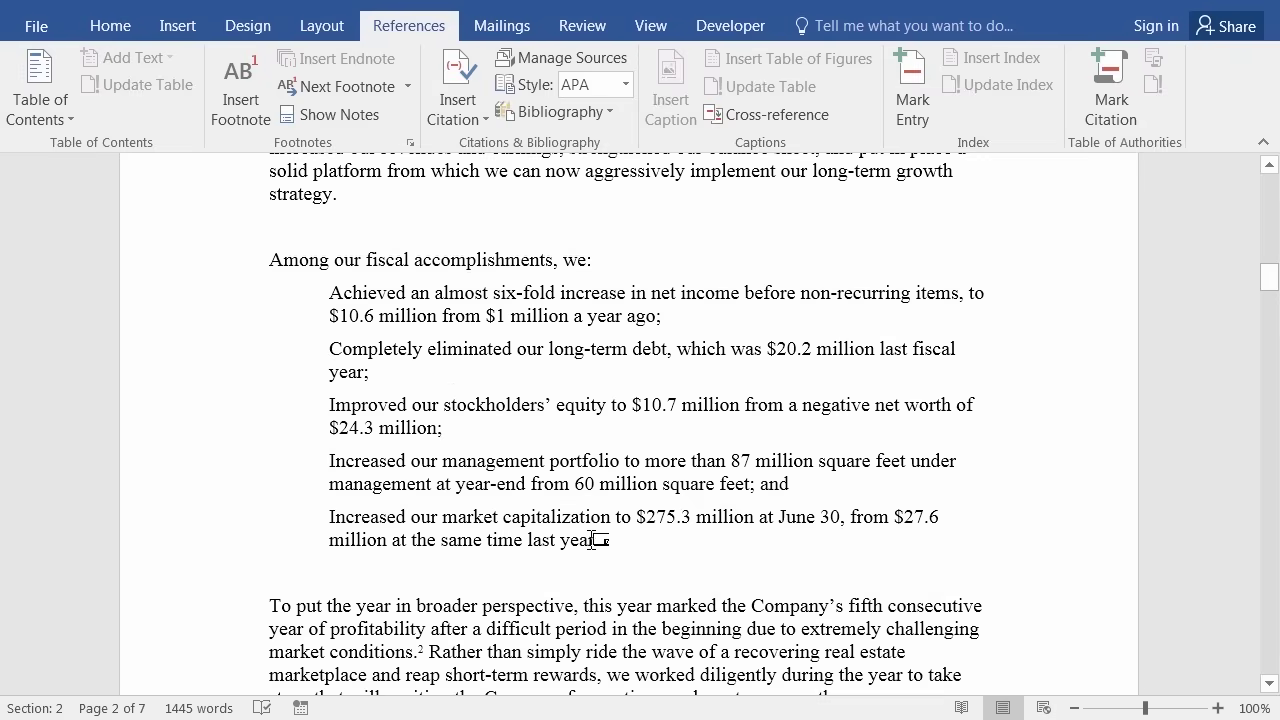
scroll(605, 538, down, 1)
scroll(595, 545, down, 1)
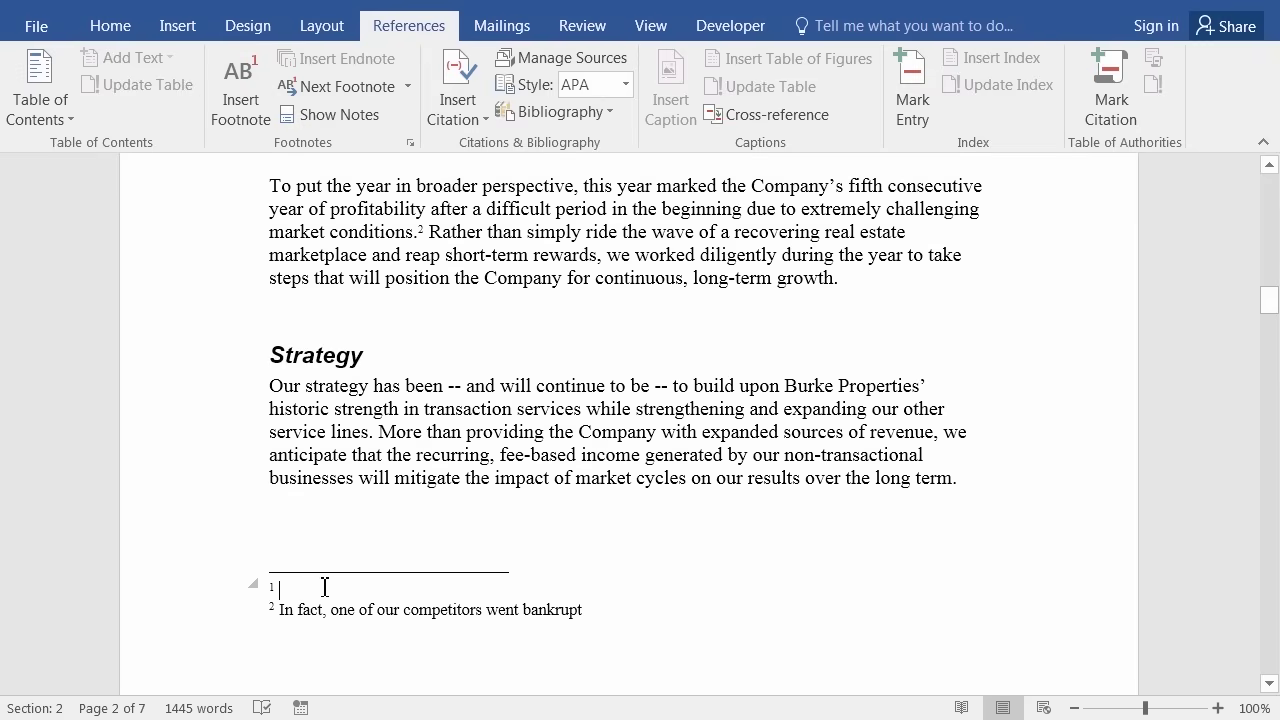
text(Wi)
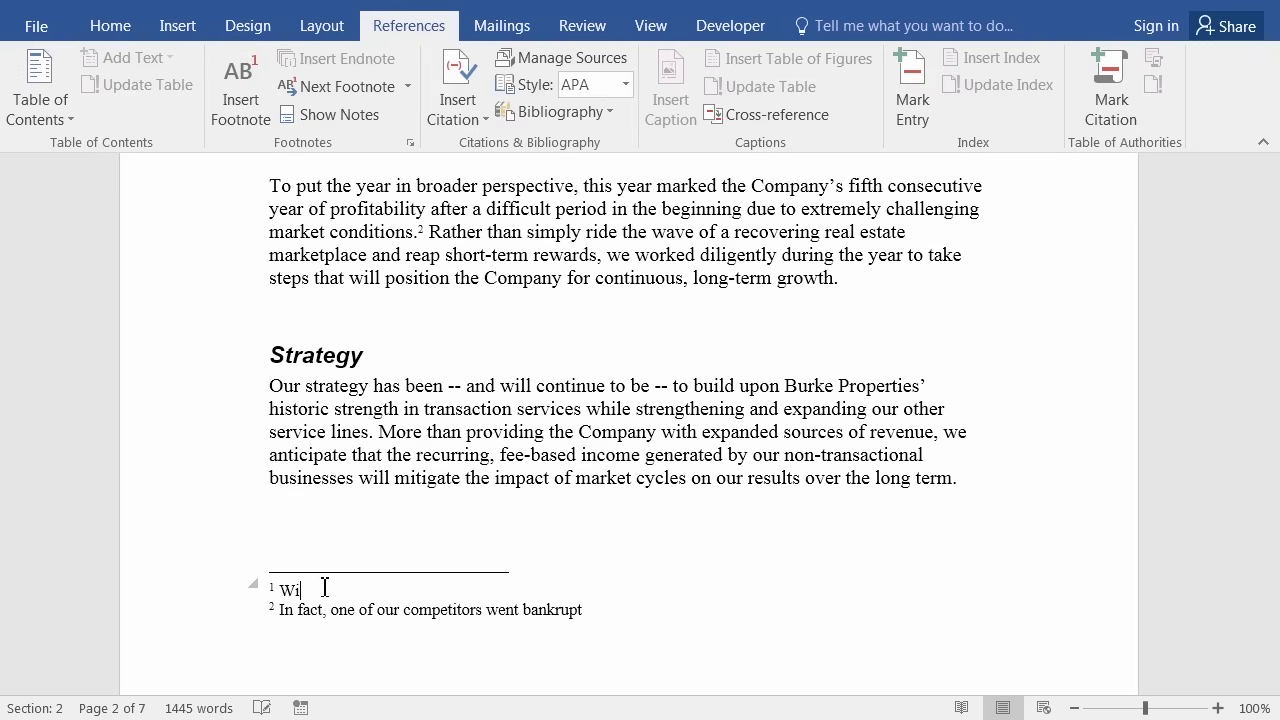
text(thout borrowing any further money)
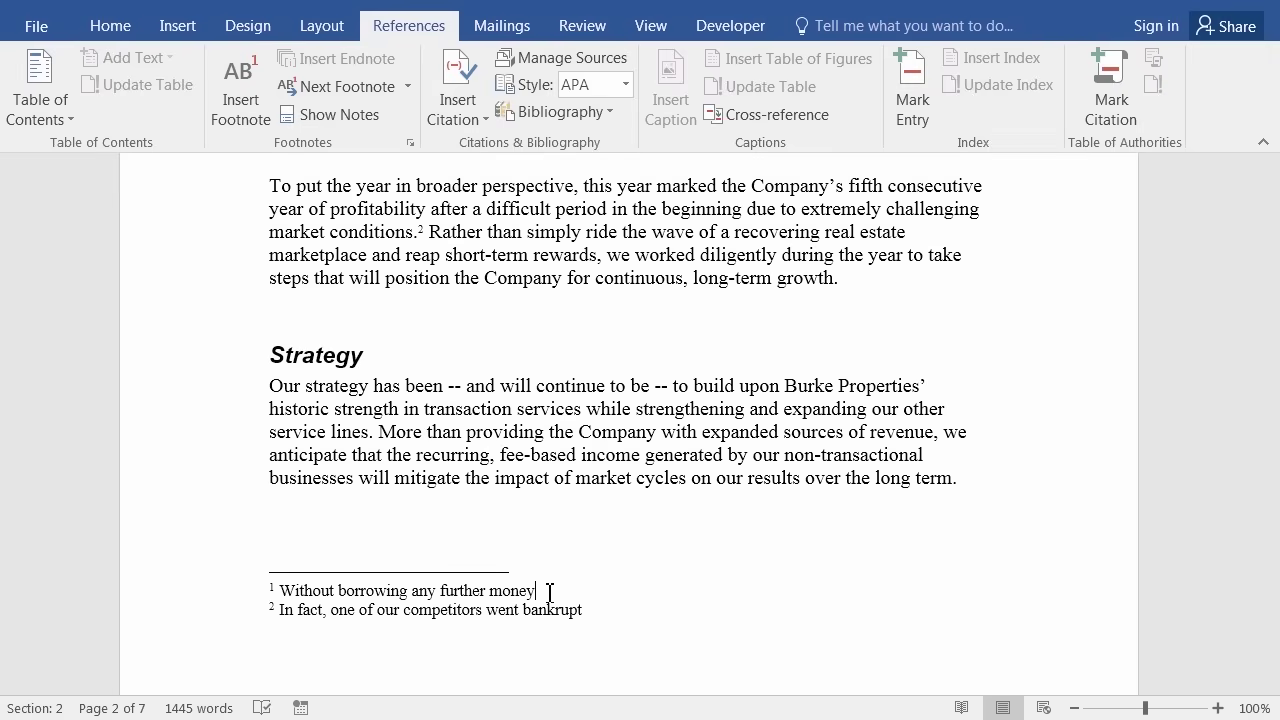
key(shift+F5)
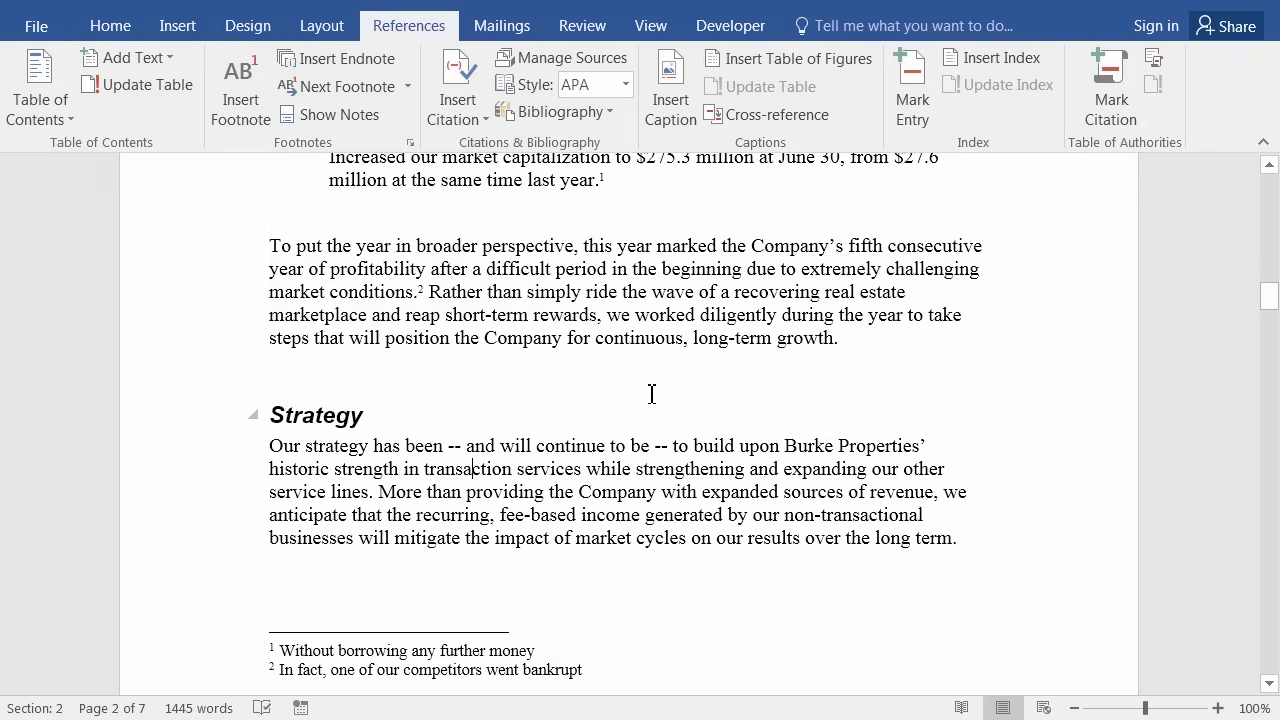
Scroll up and place the cursor right after 'balance sheet,' in the opening Fiscal Year paragraph.
scroll(650, 388, up, 8)
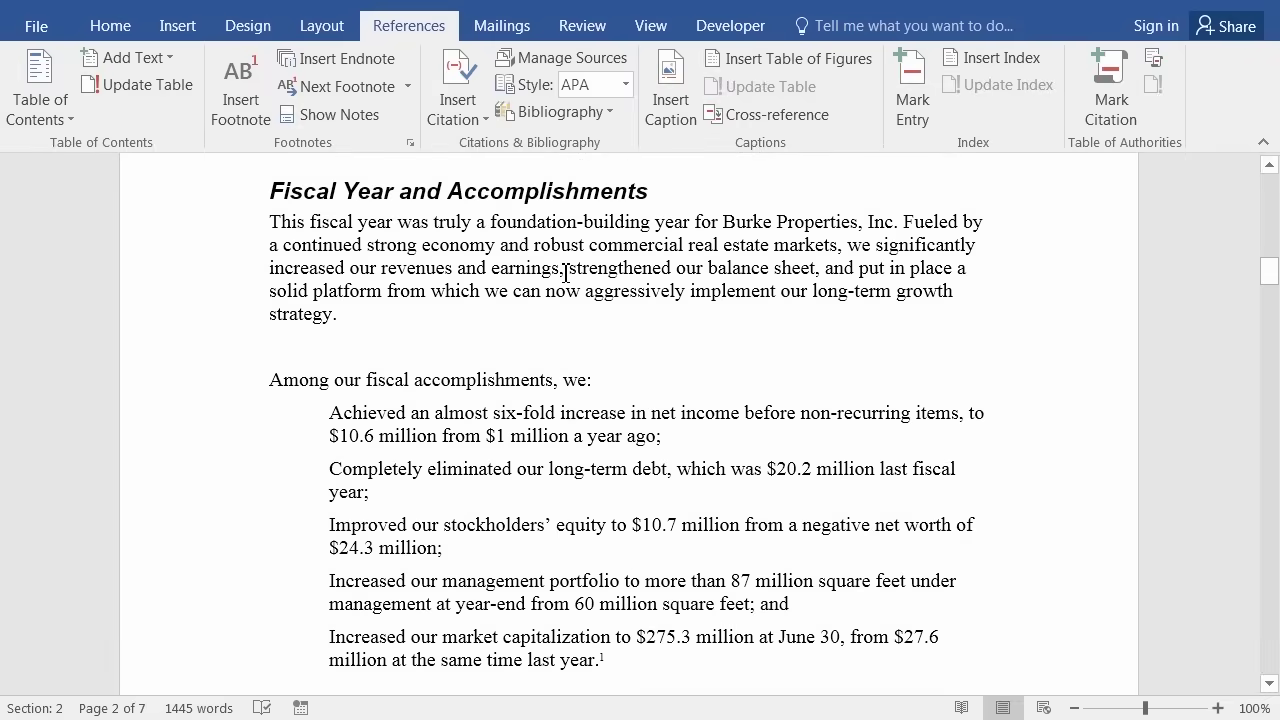
click(824, 273)
Insert an endnote after 'balance sheet,' and review the end of page 6.
click(336, 66)
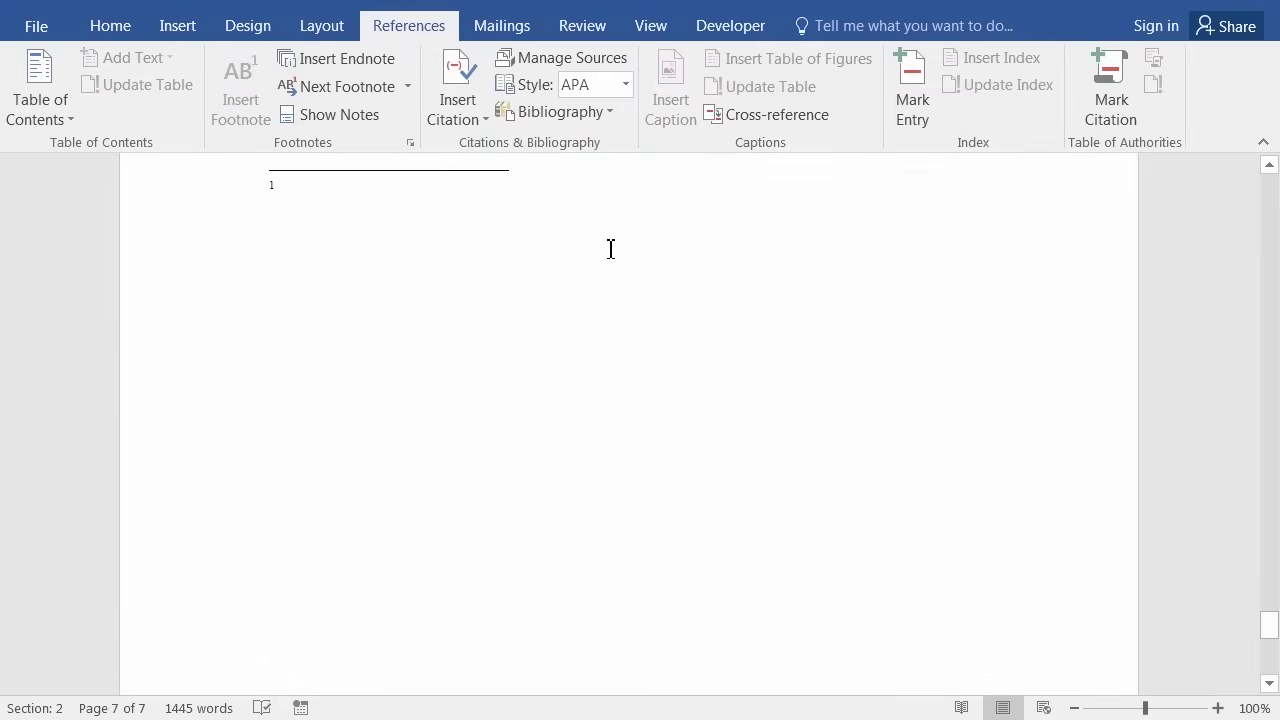
scroll(486, 288, up, 10)
scroll(486, 288, up, 9)
scroll(484, 289, down, 7)
scroll(482, 289, down, 7)
scroll(590, 340, up, 3)
scroll(577, 311, up, 8)
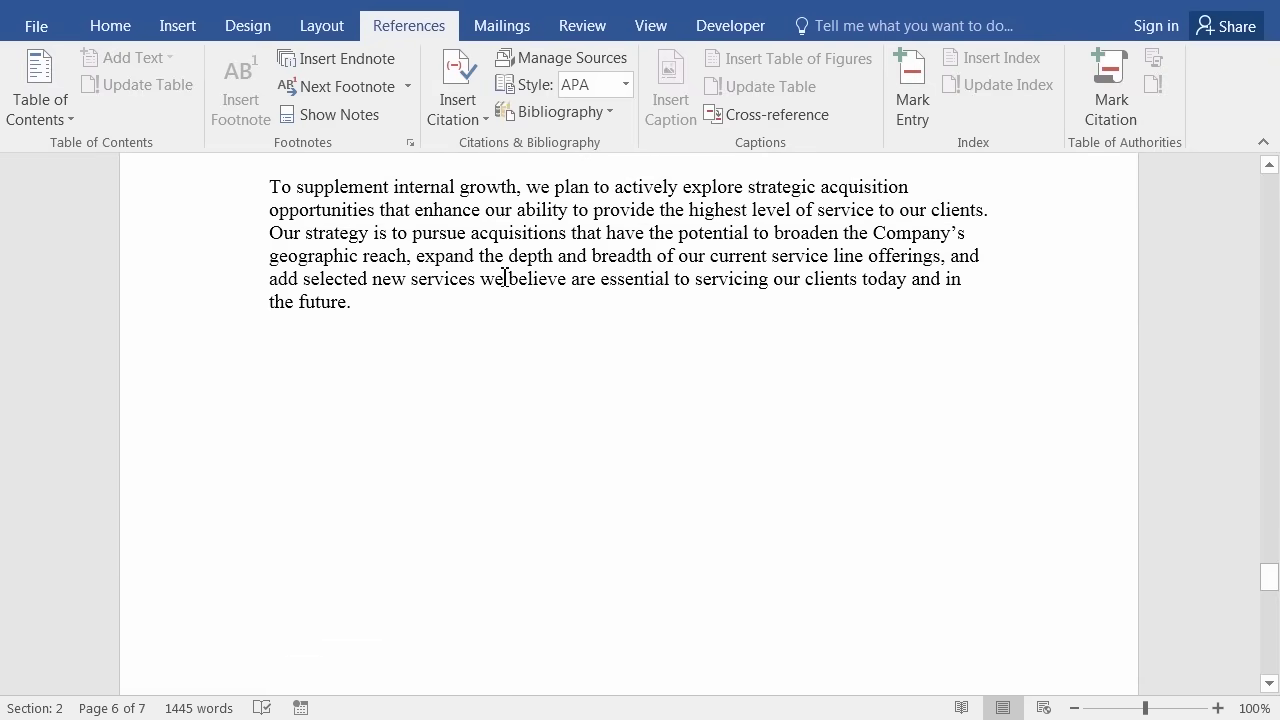
click(108, 35)
Show formatting marks, then delete the empty paragraph and the Next Page section break after 'the future.'.
click(624, 66)
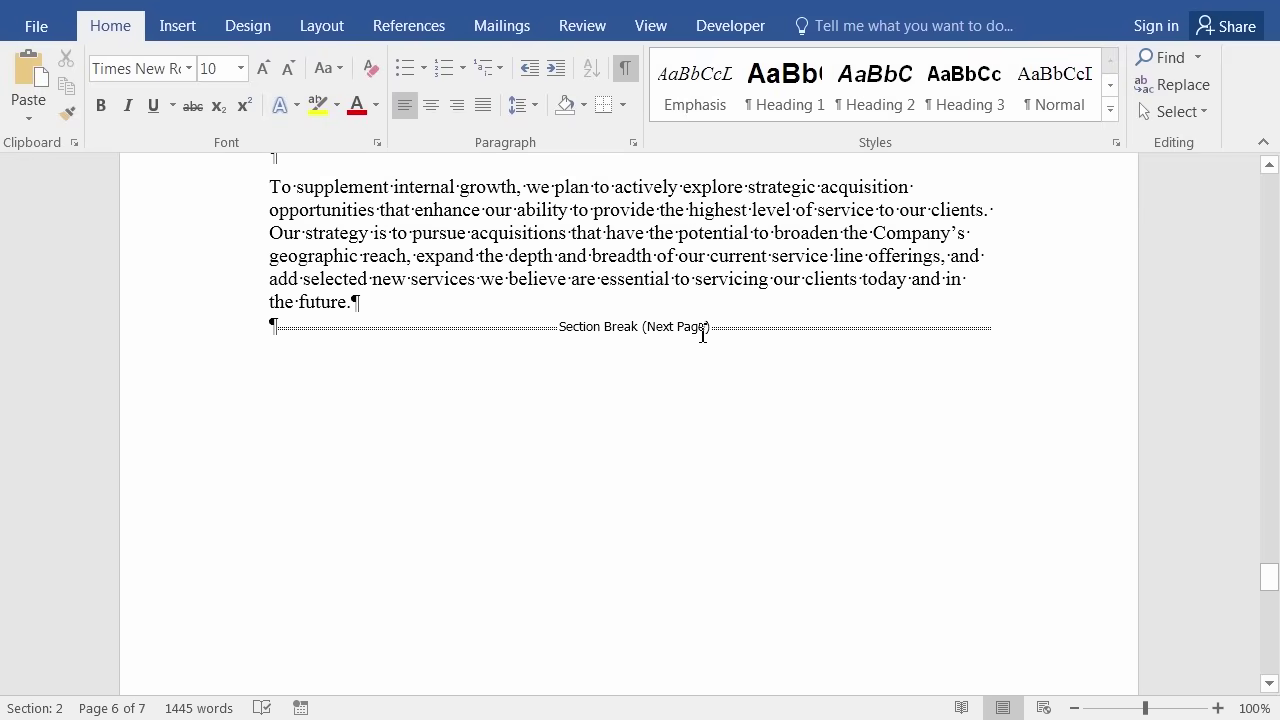
scroll(609, 375, down, 8)
scroll(733, 207, up, 5)
click(275, 325)
key(BackSpace)
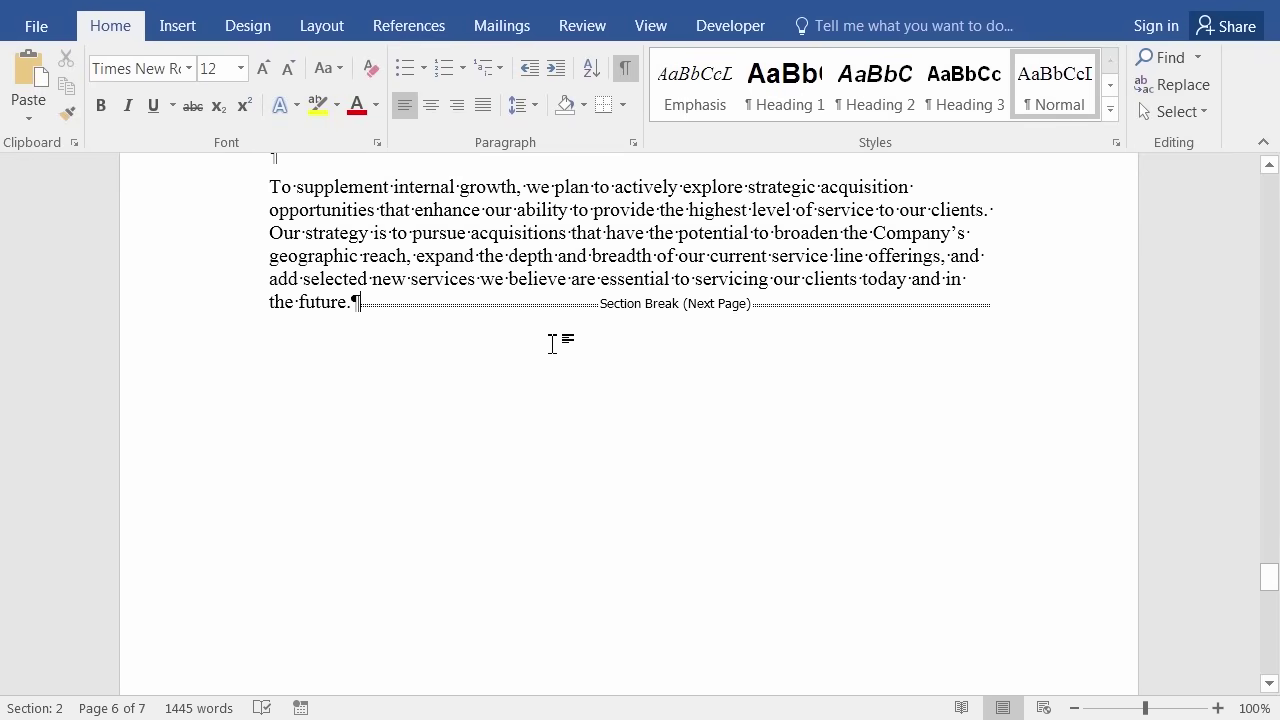
scroll(557, 343, down, 5)
scroll(540, 342, up, 5)
key(Delete)
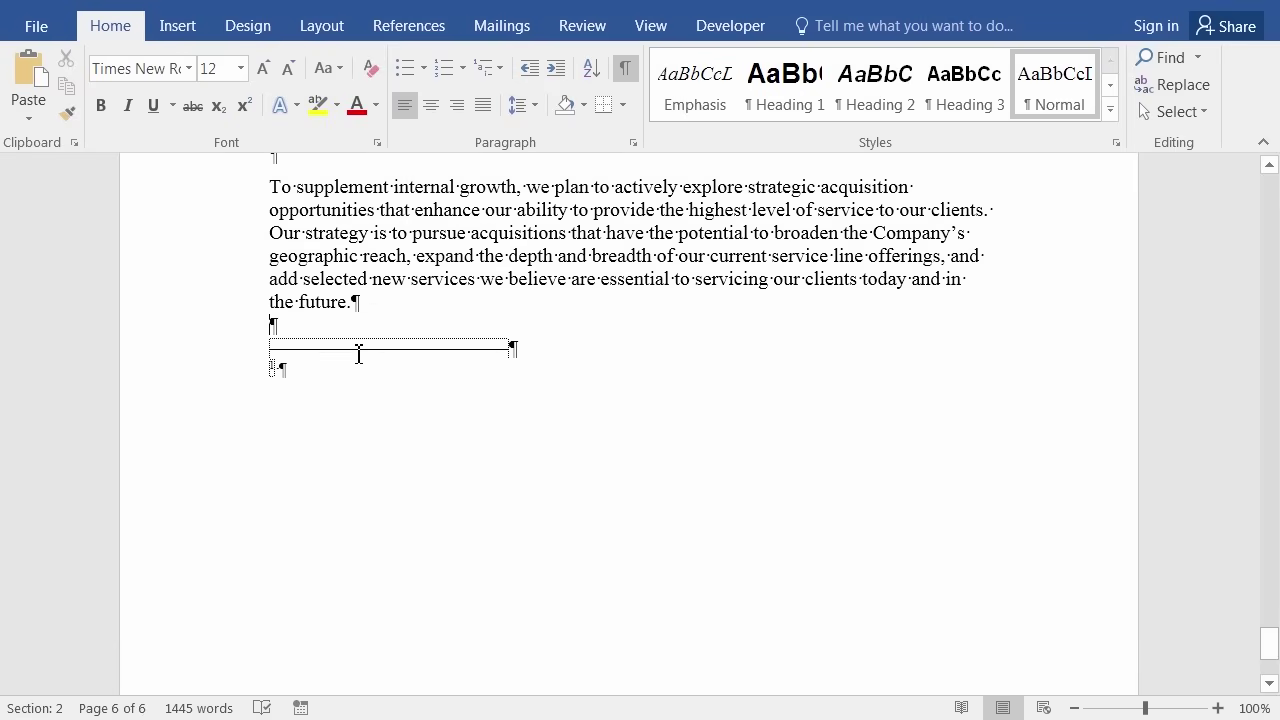
scroll(337, 351, down, 2)
scroll(303, 367, up, 3)
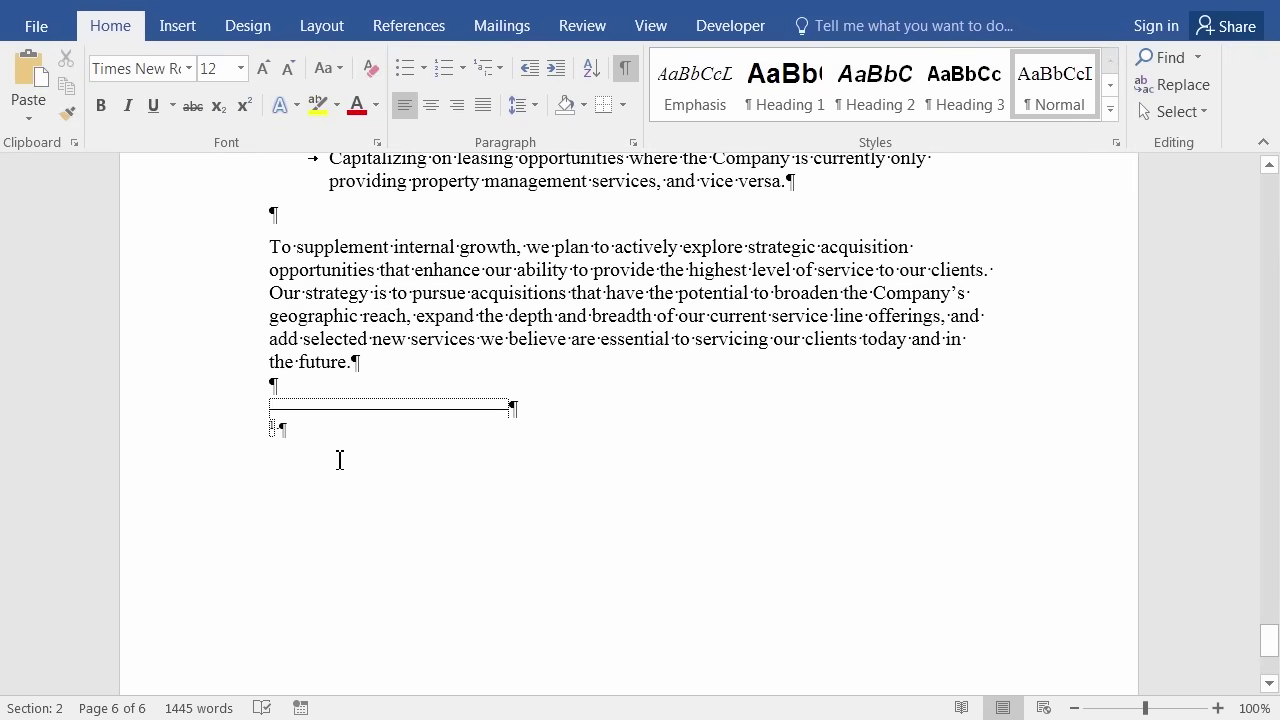
Enter 'See the balance sheet on our website' as the endnote text.
click(328, 426)
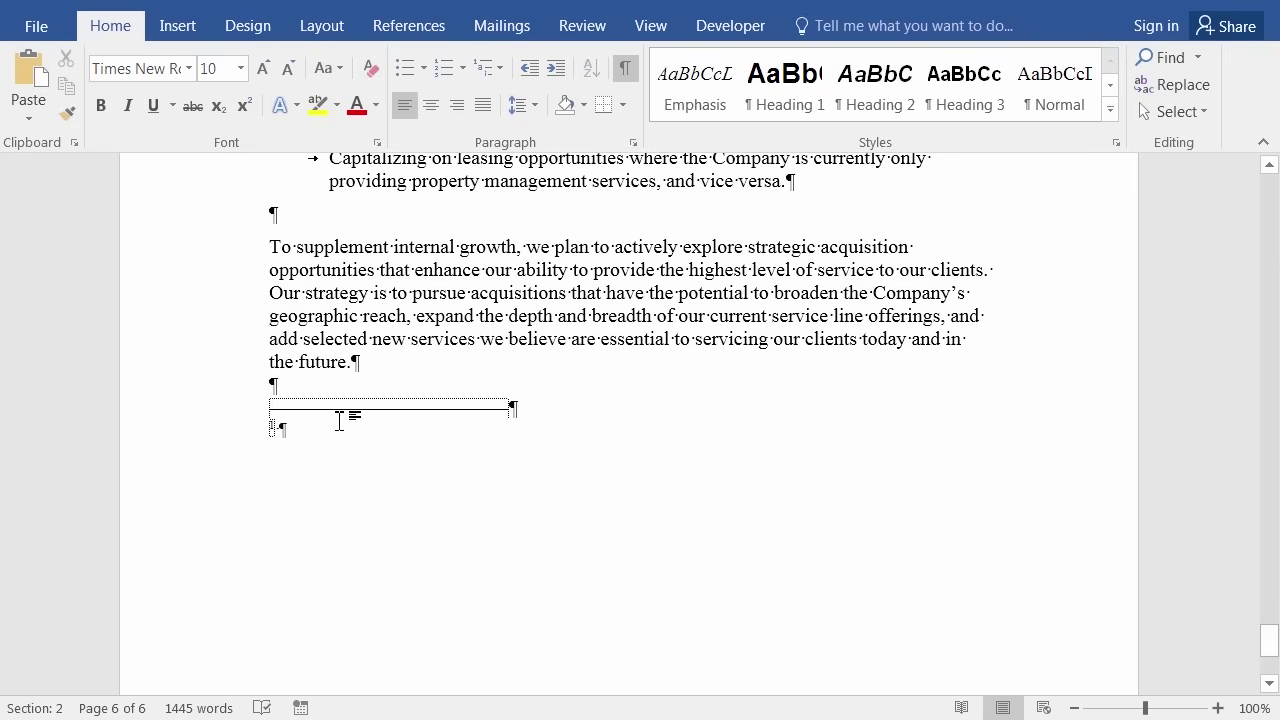
scroll(334, 591, up, 3)
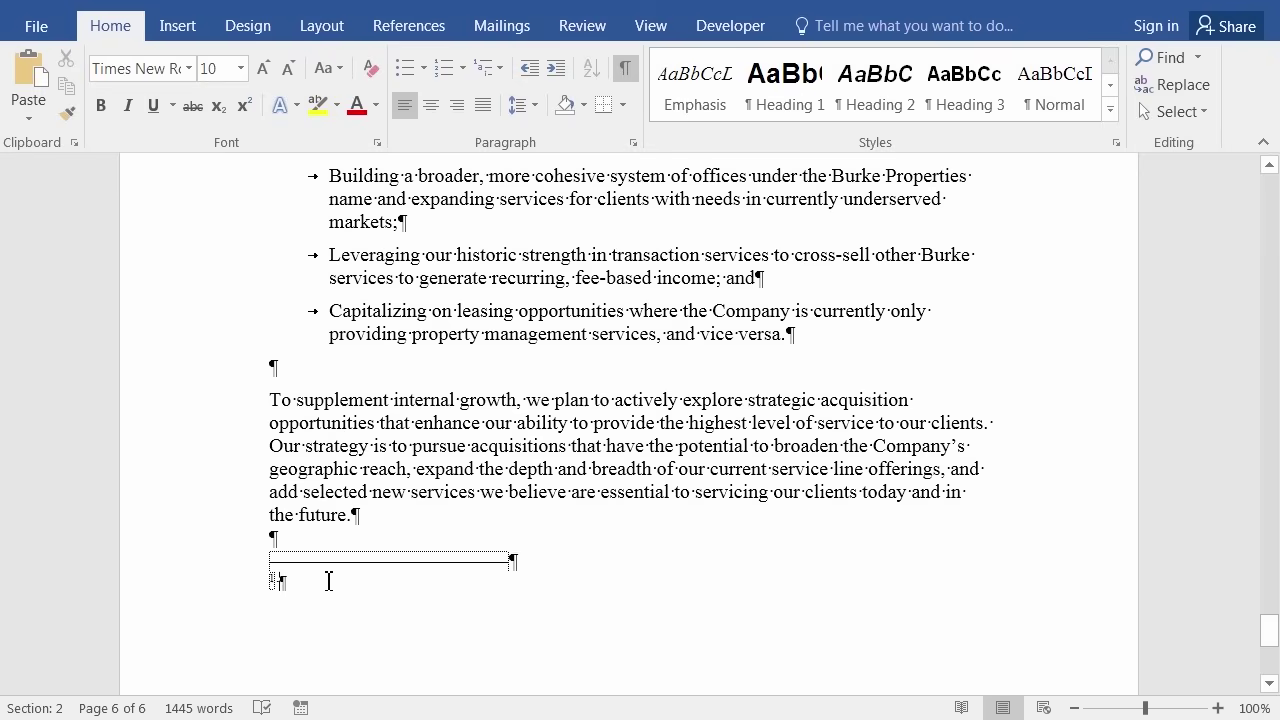
text(See the ba)
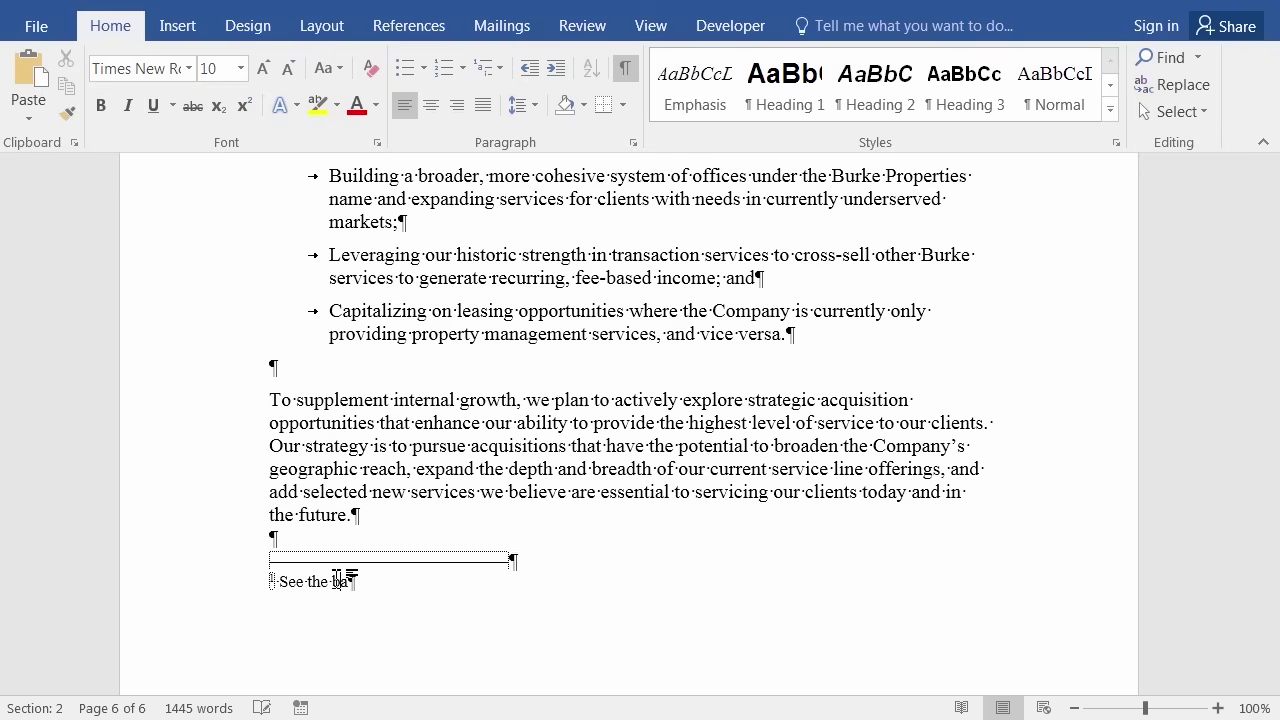
text(lance sheet on o)
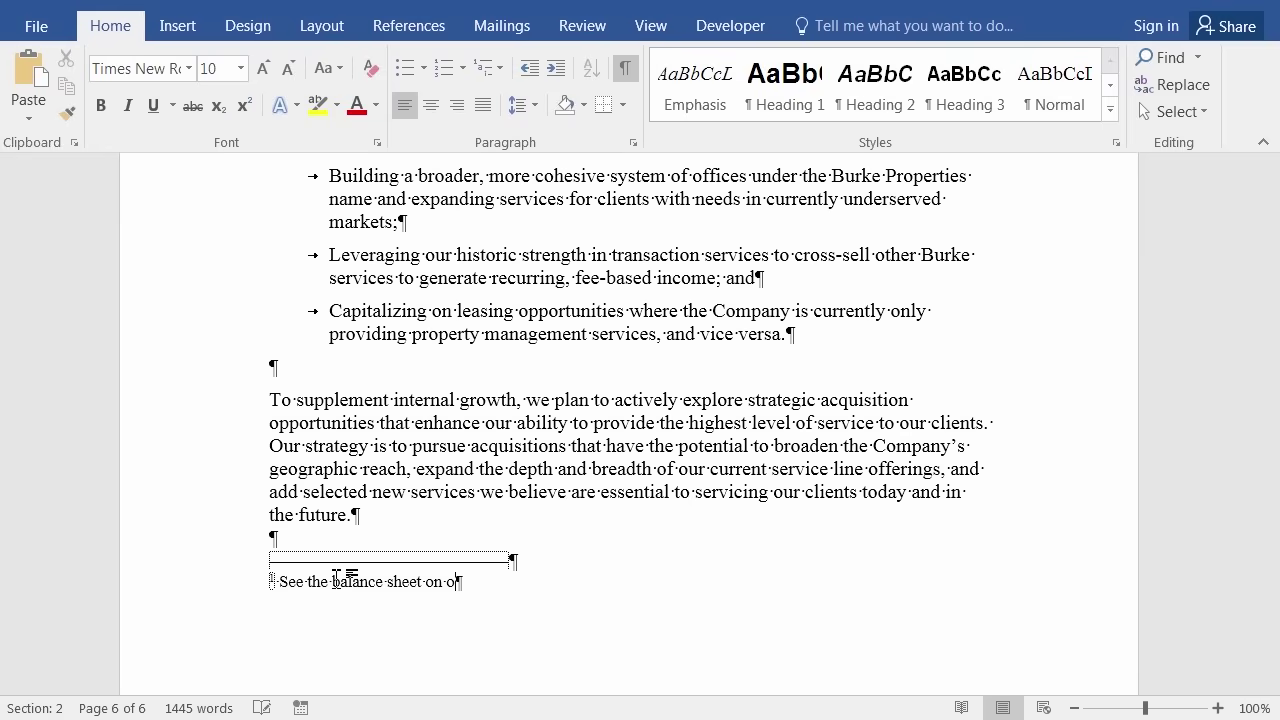
text(ur website)
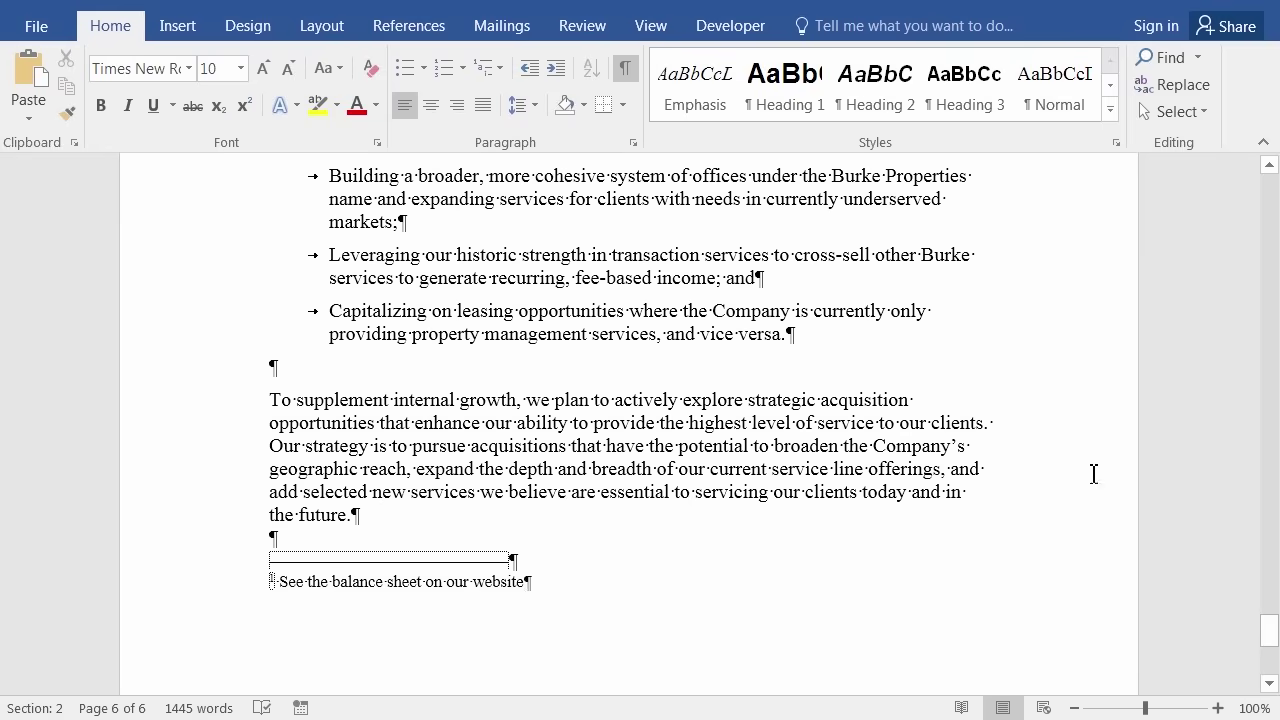
Scroll back up to the start of the stockholders letter on page 2.
drag(1270, 636, 1276, 188)
scroll(1104, 370, down, 5)
scroll(1097, 400, down, 10)
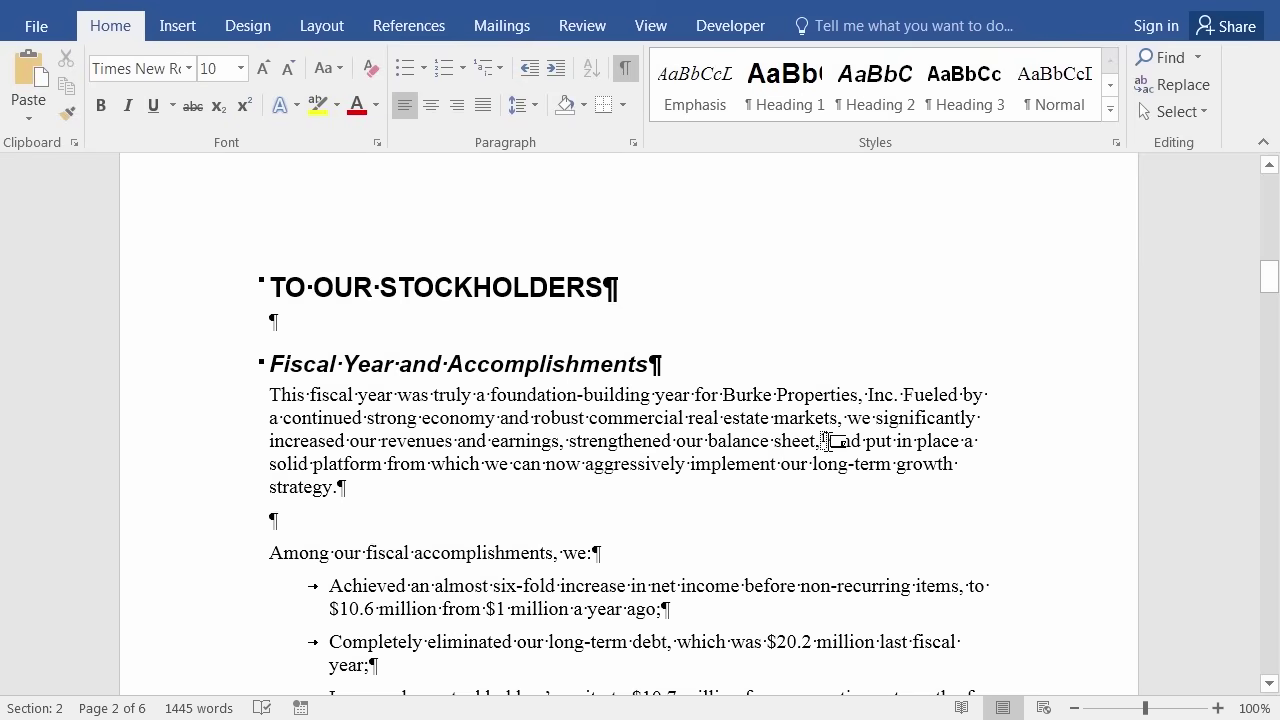
Turn off Show/Hide ¶ so page 2 shows only the printed text.
mouse_move(829, 440)
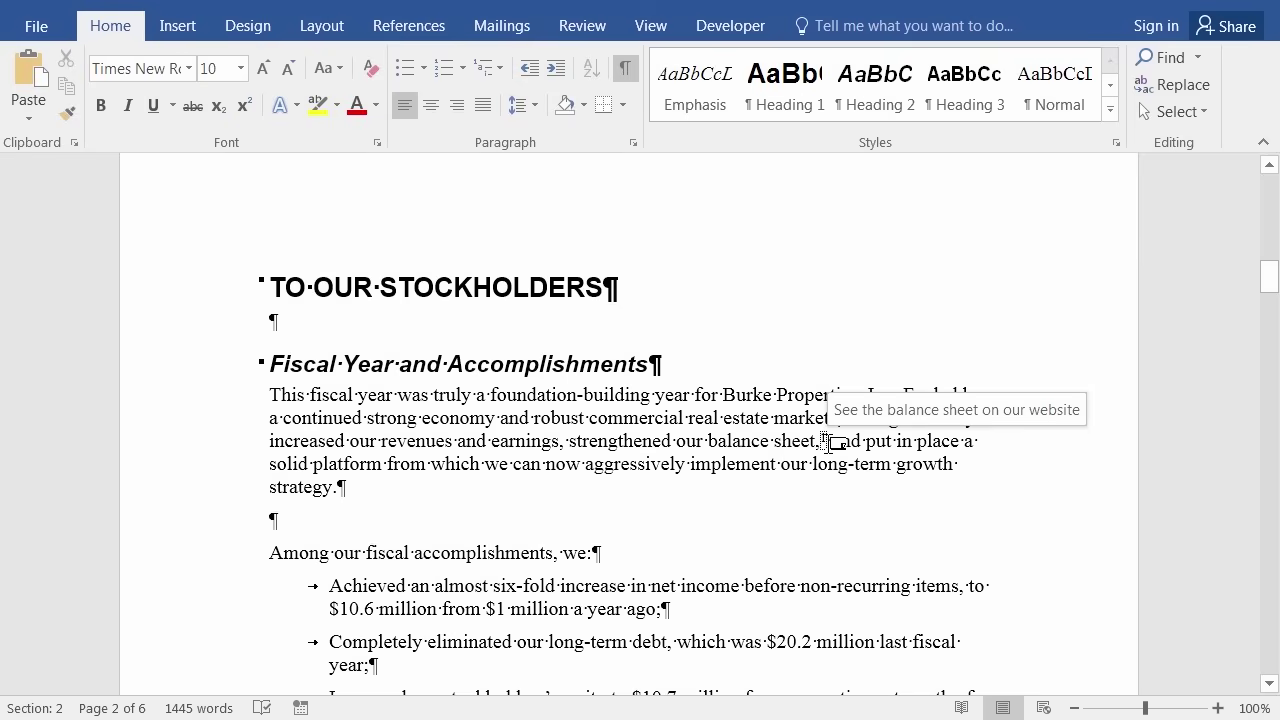
click(408, 24)
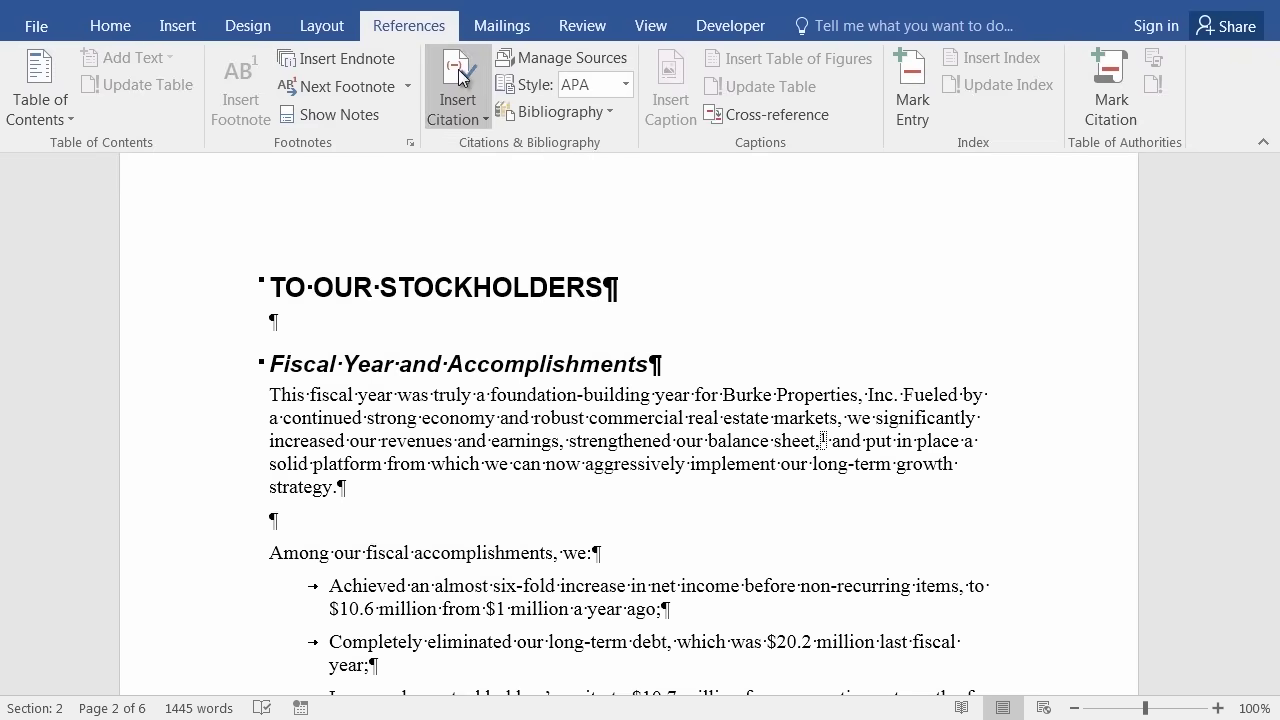
click(109, 28)
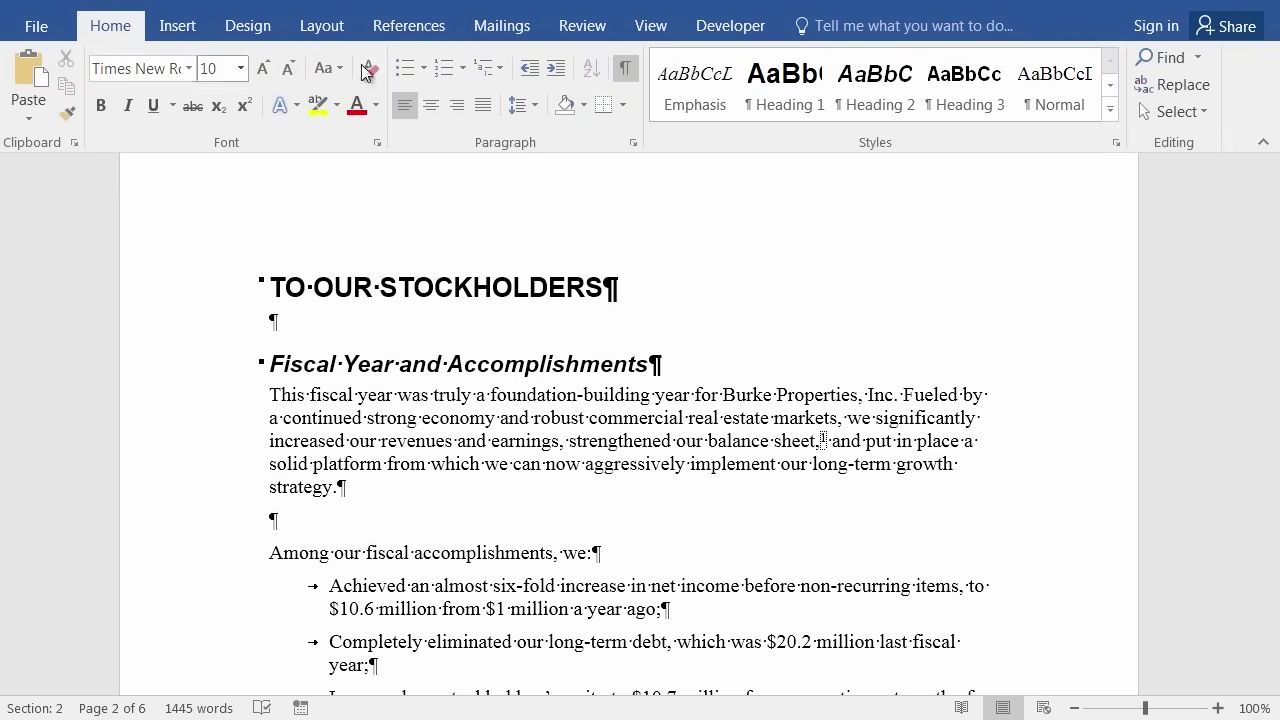
click(625, 72)
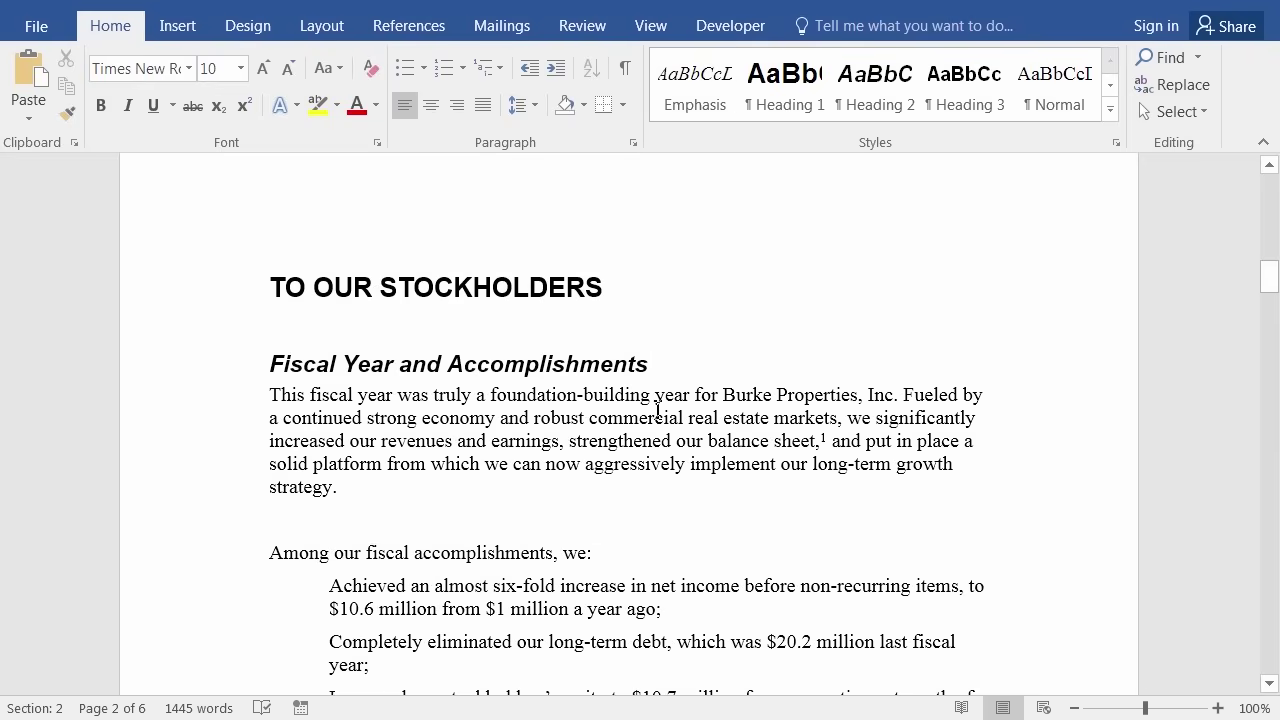
scroll(660, 413, down, 2)
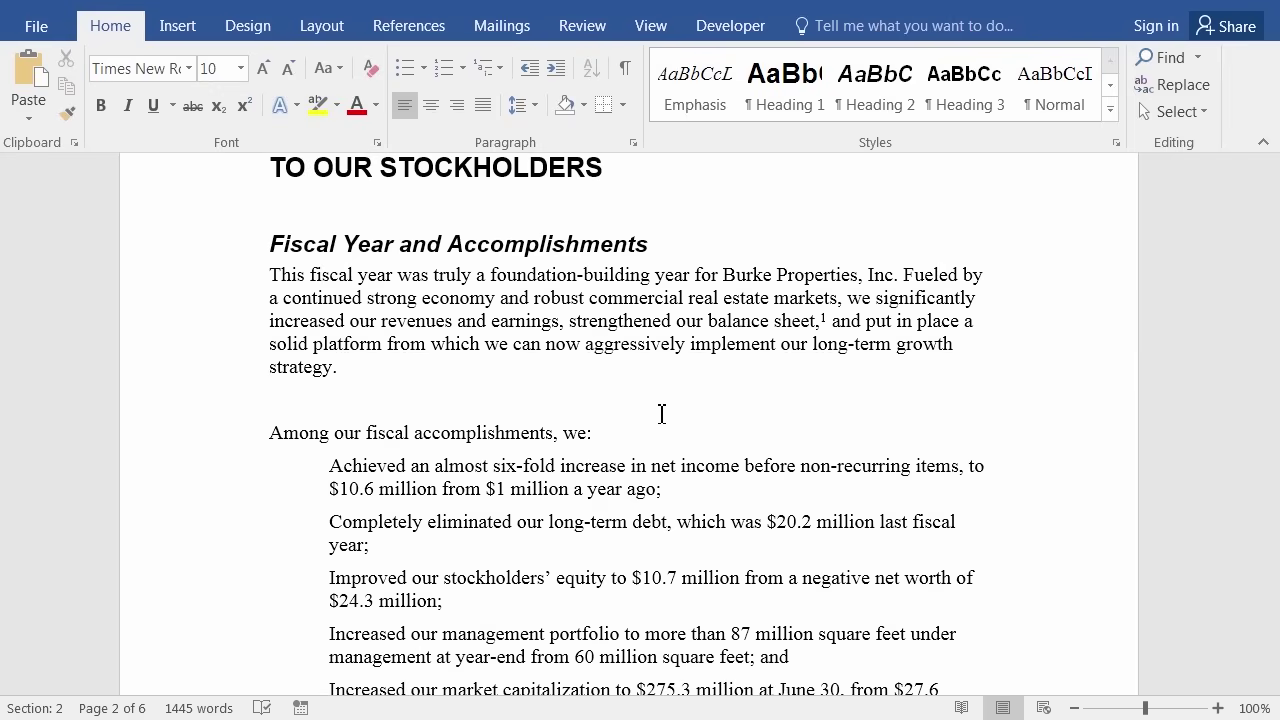
click(850, 318)
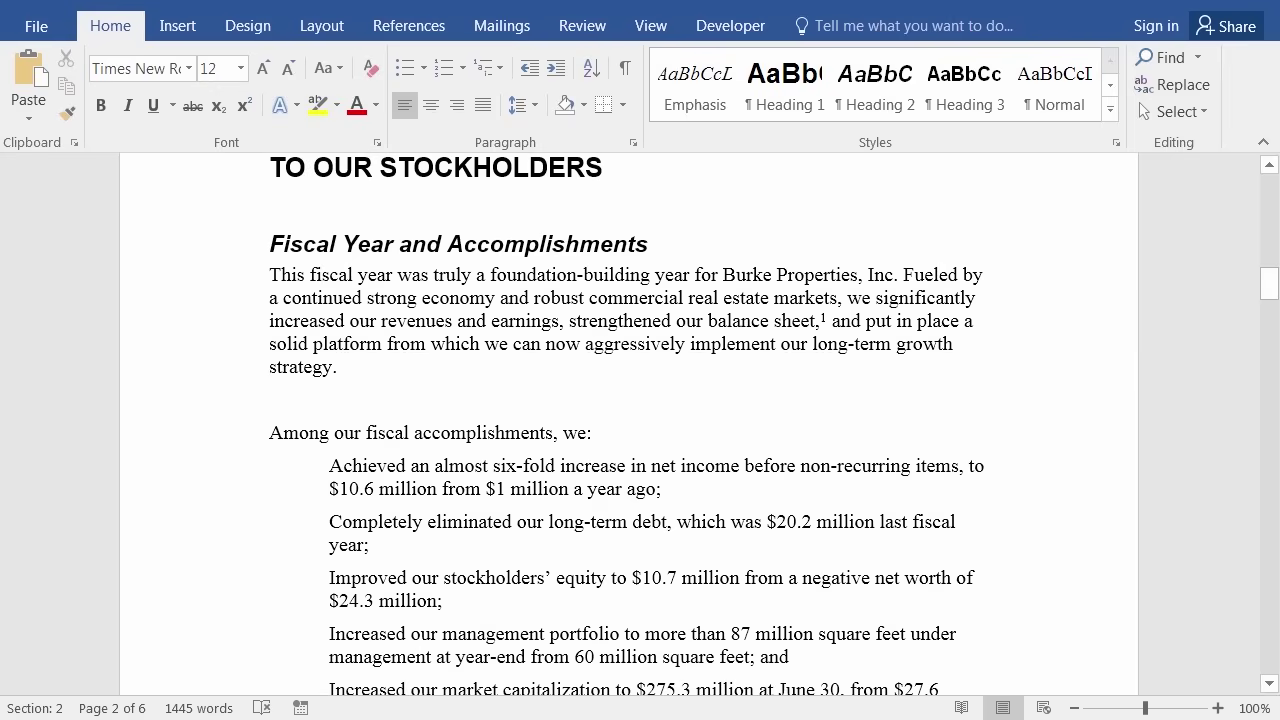
drag(1268, 284, 1259, 658)
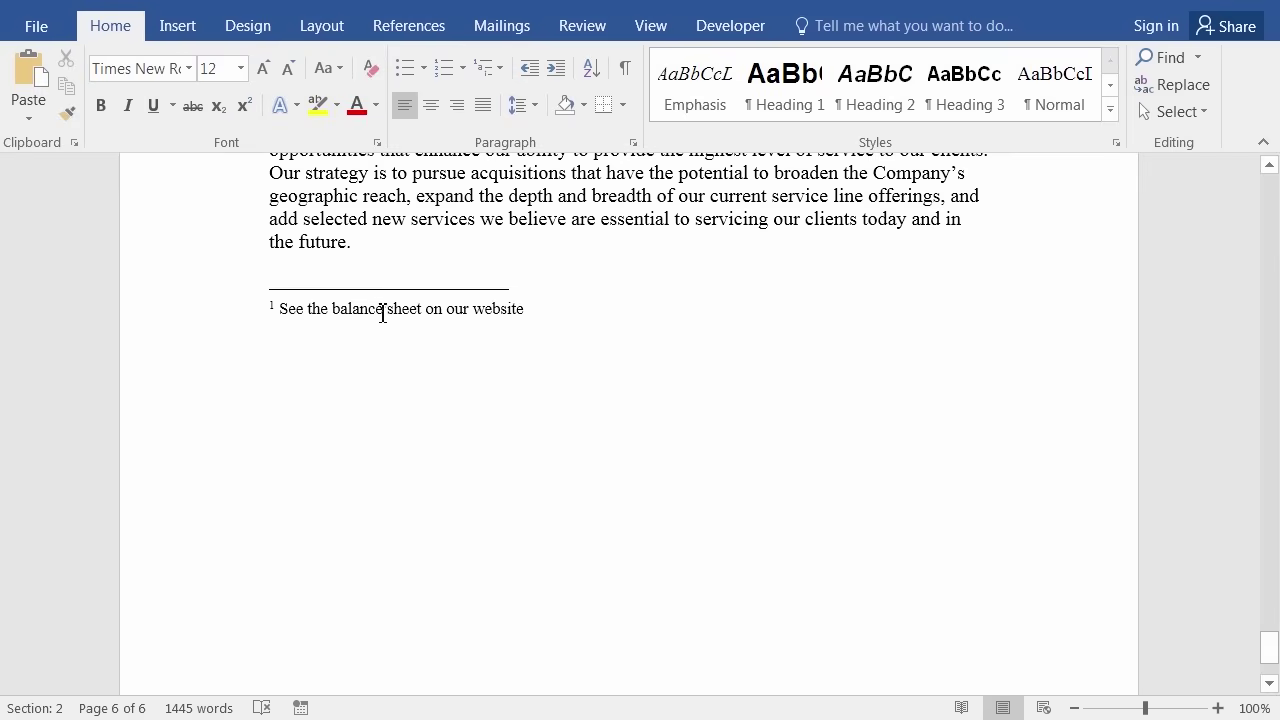
click(274, 308)
double_click(274, 308)
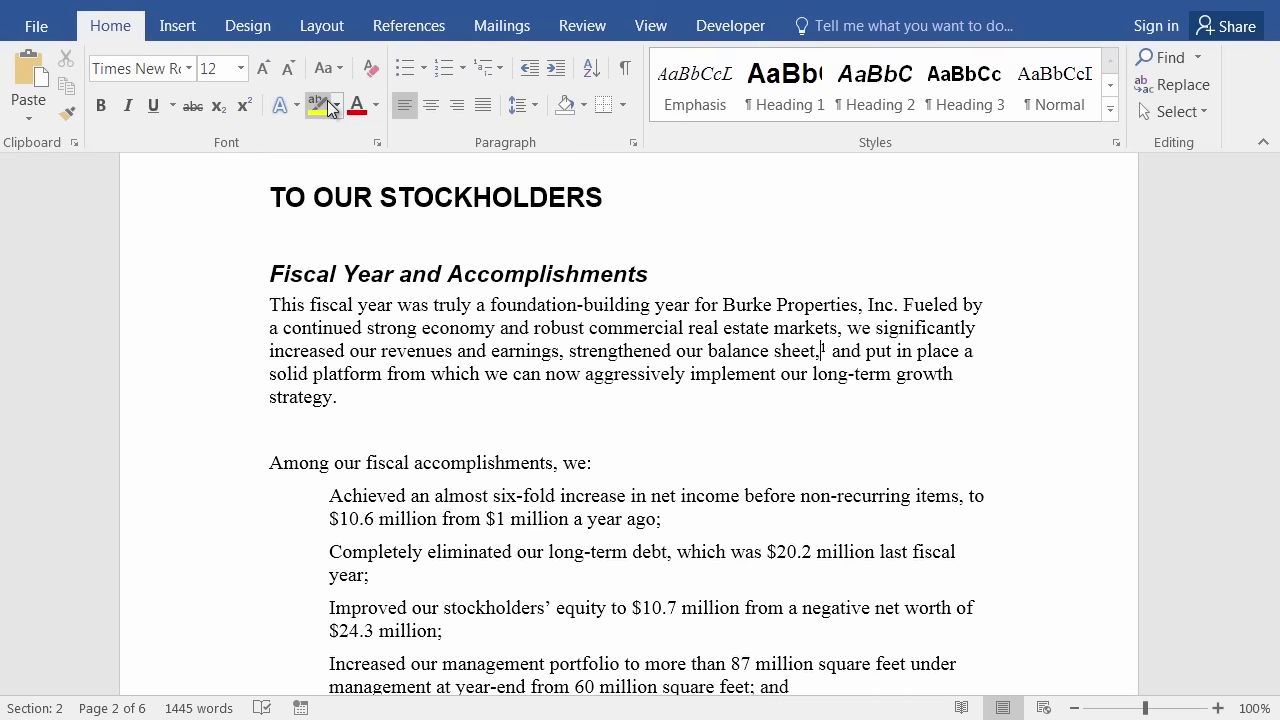
Use Next Footnote to jump to the note mark after 'at the same time last year.'.
click(409, 28)
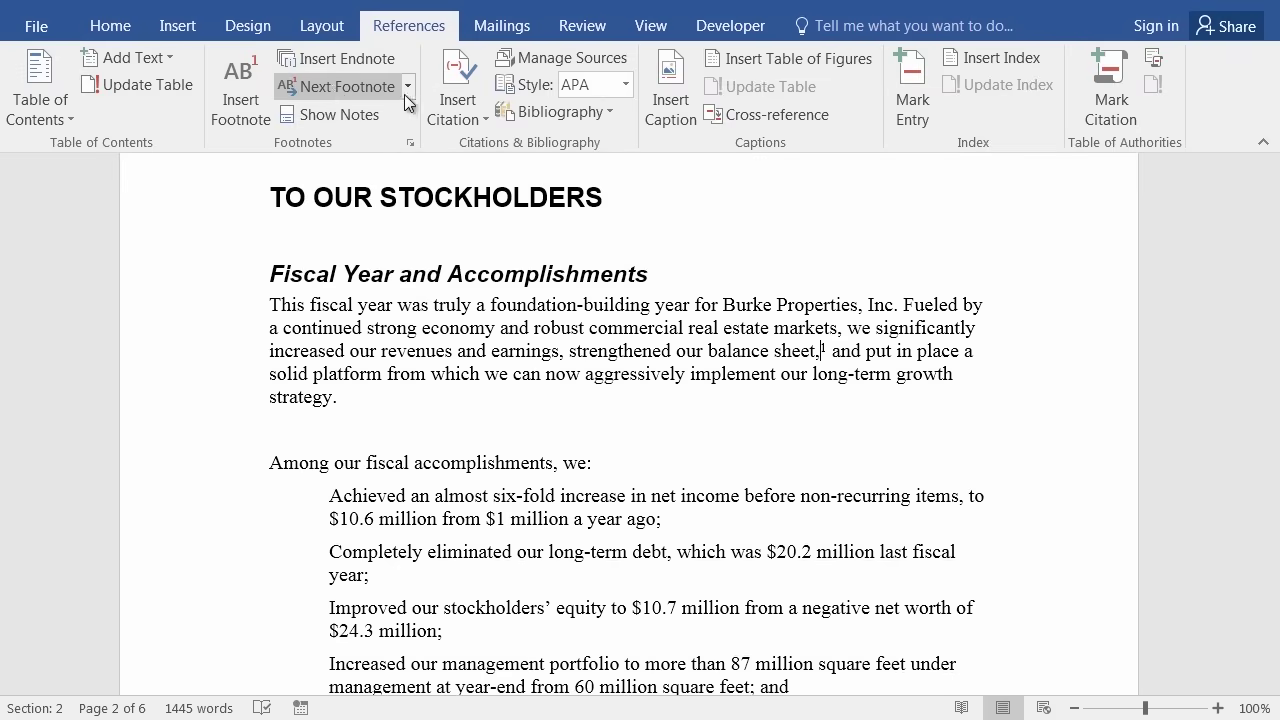
click(349, 85)
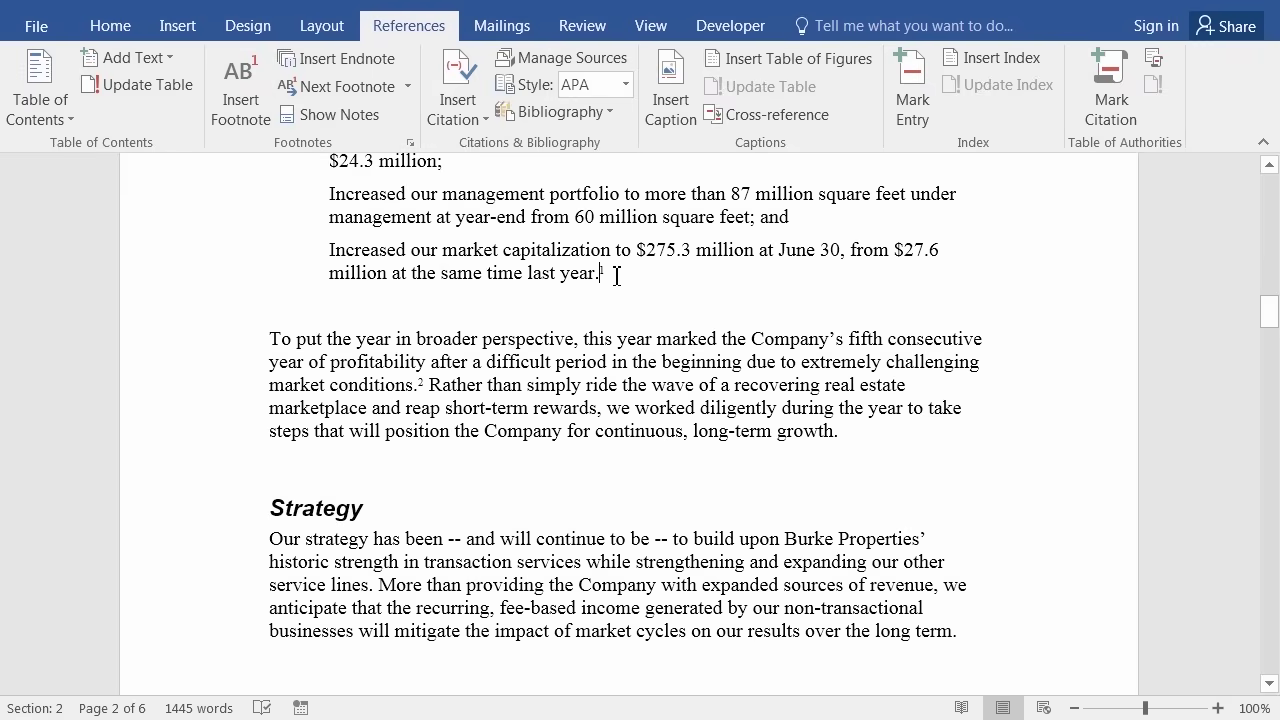
click(409, 89)
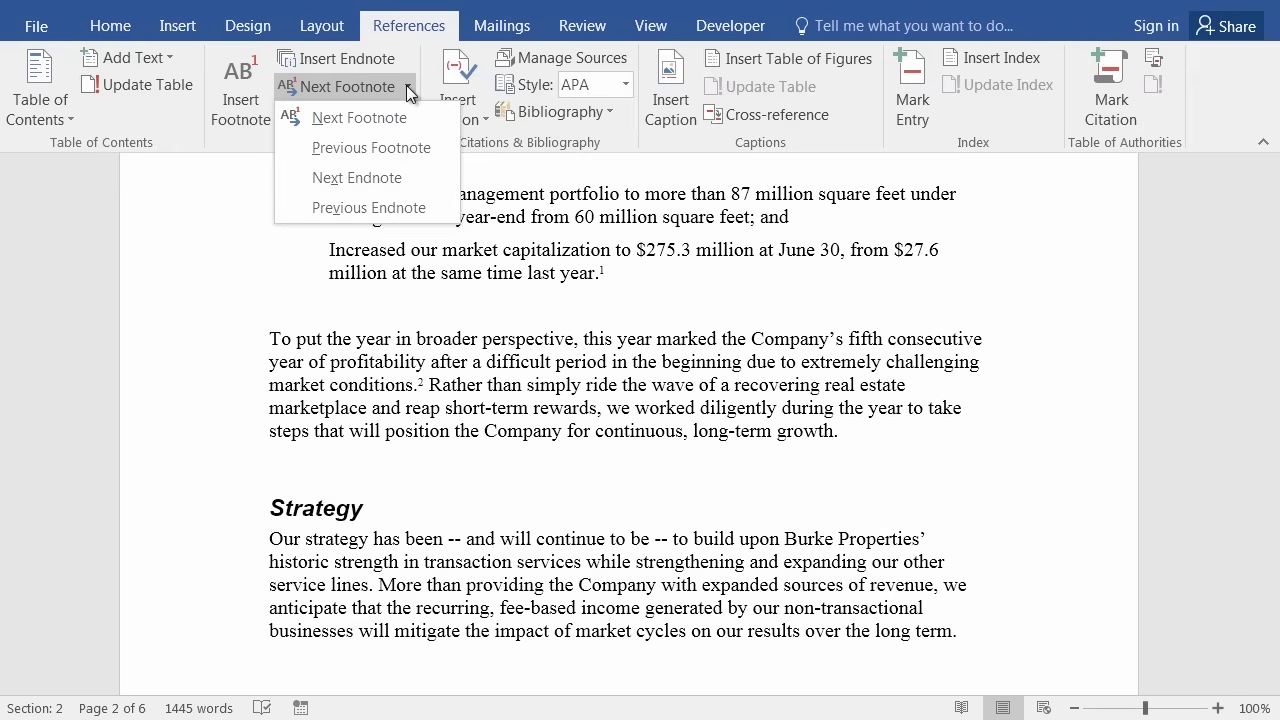
click(406, 86)
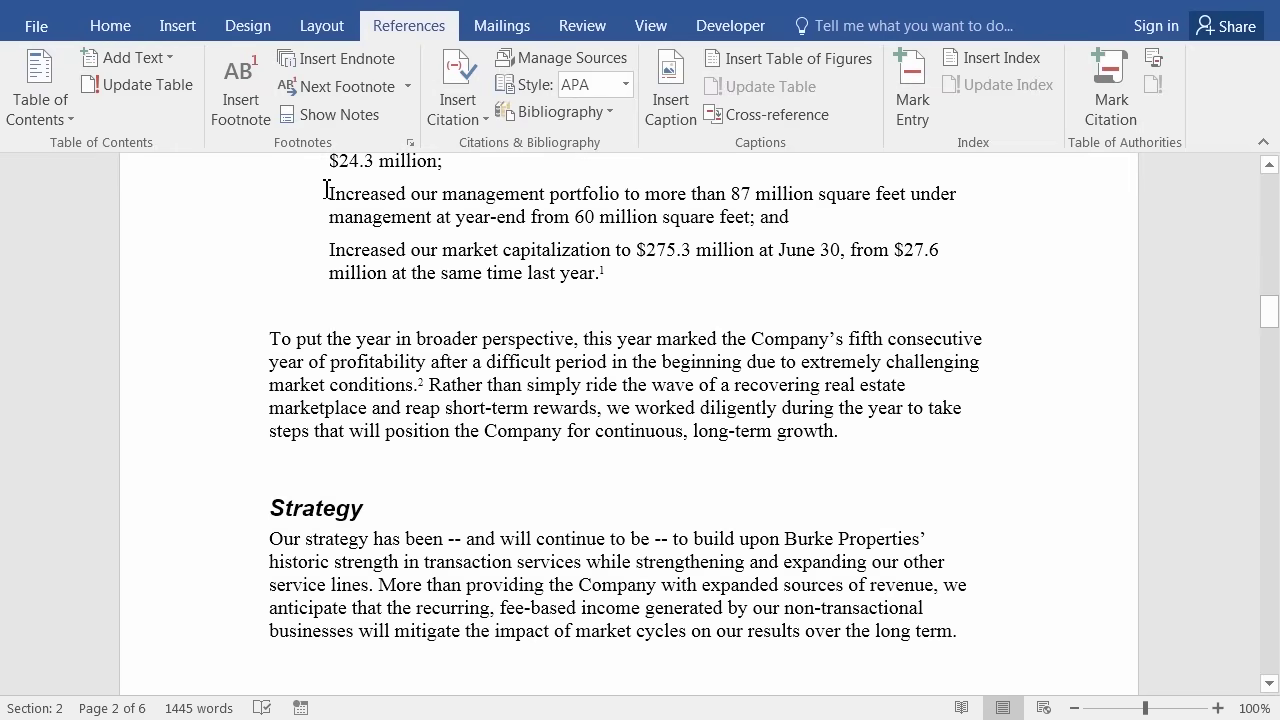
Convert all endnotes to footnotes via the Footnote and Endnote dialog's Convert option.
click(410, 146)
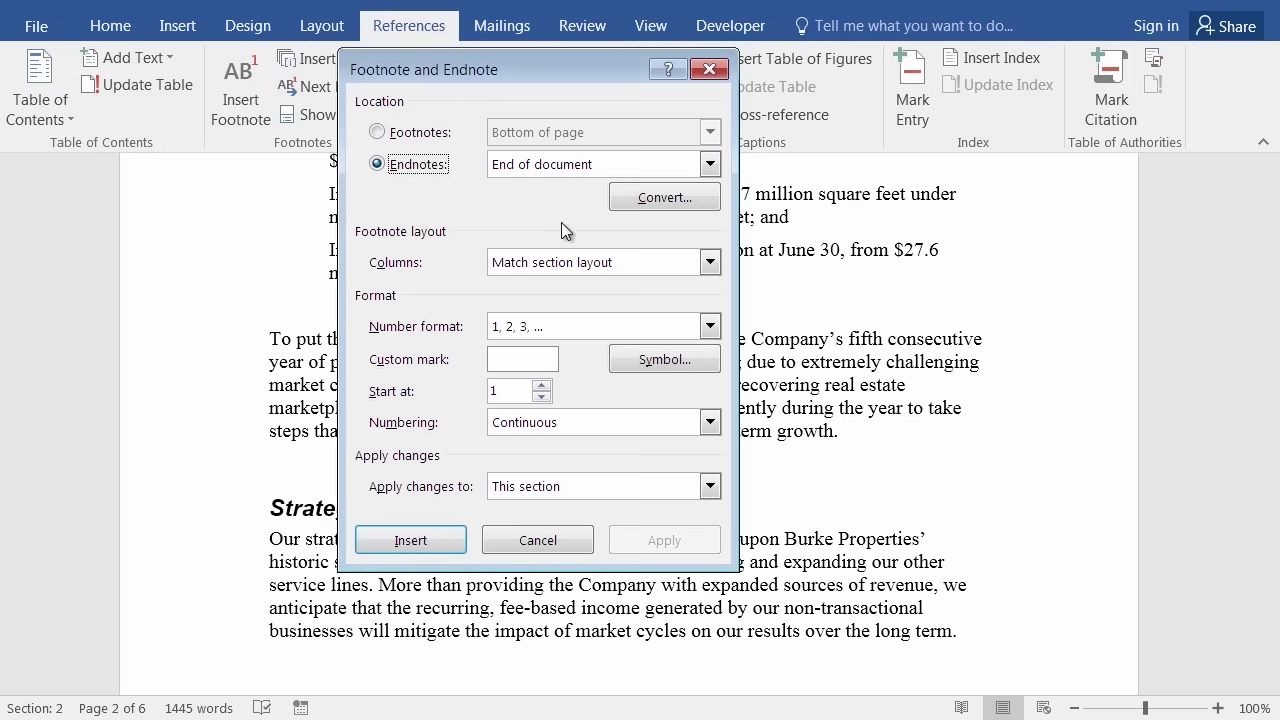
click(672, 198)
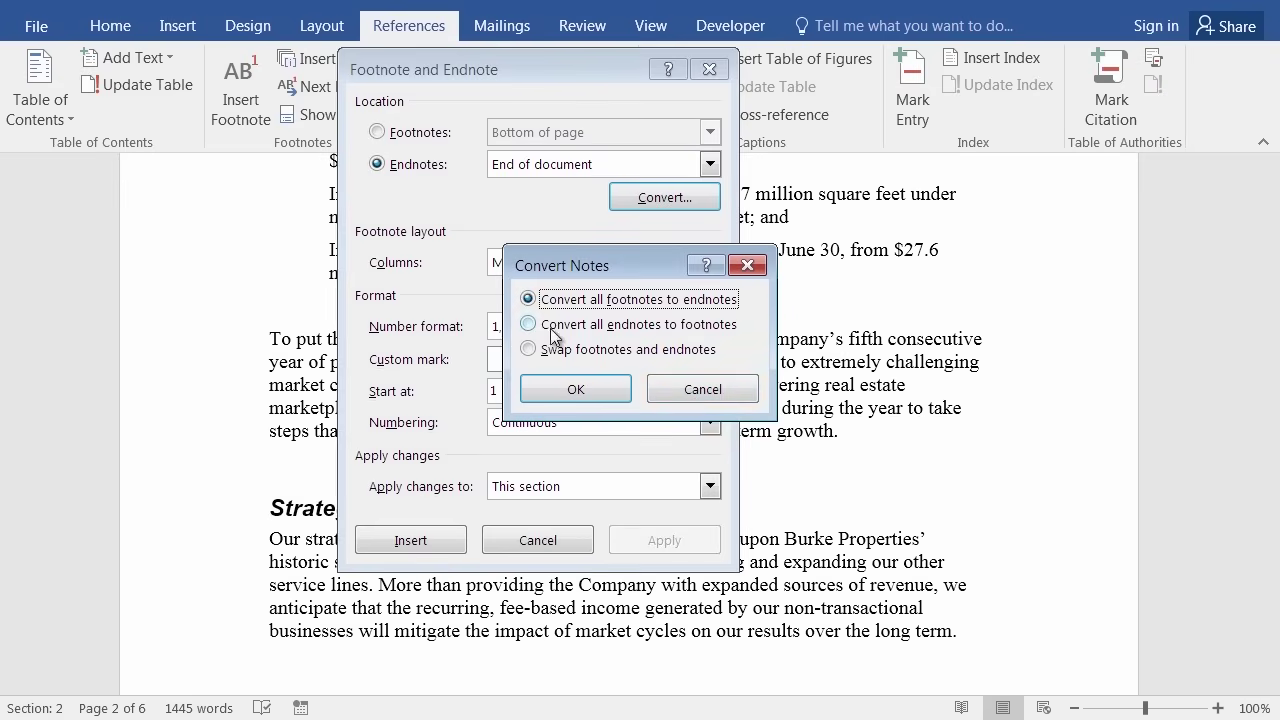
click(529, 325)
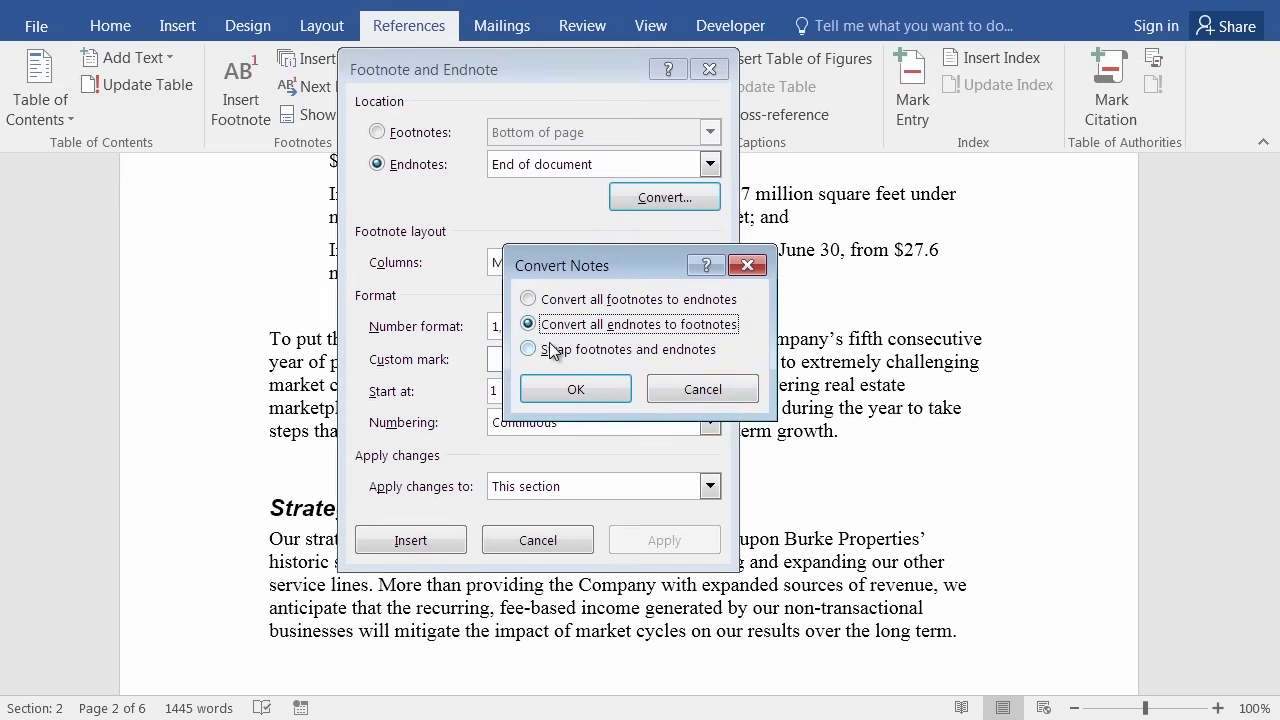
click(588, 389)
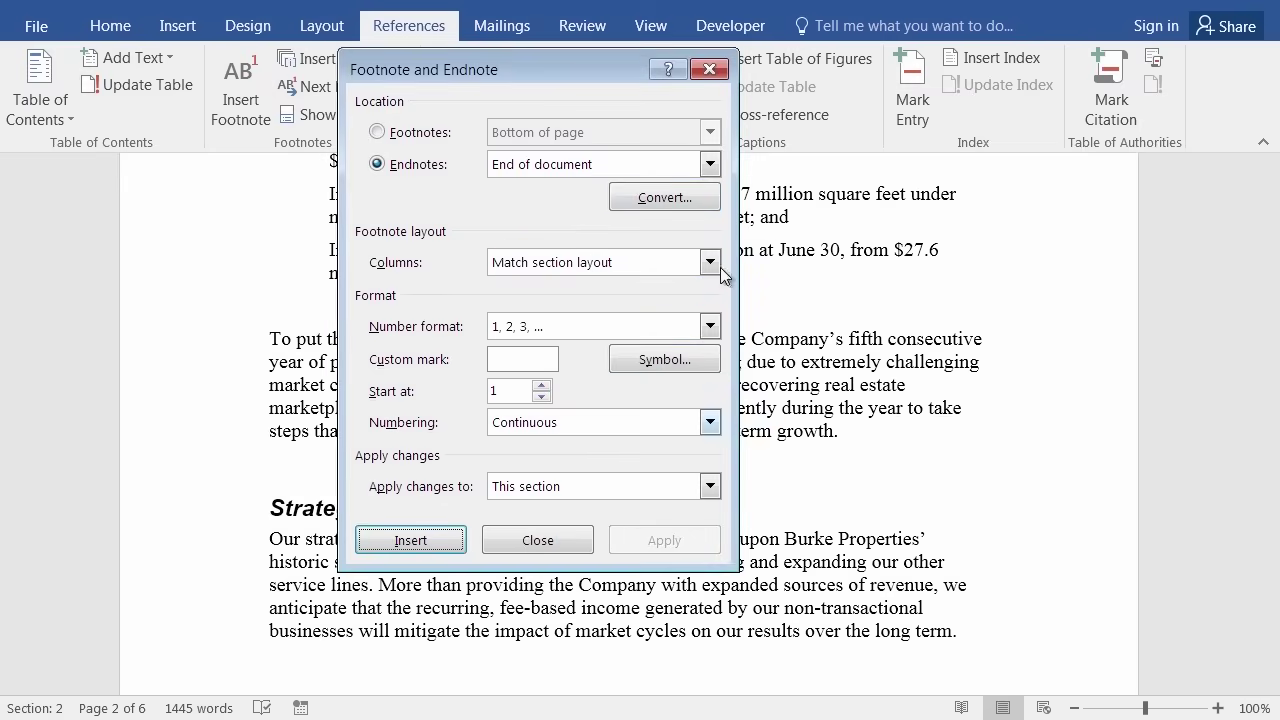
click(709, 69)
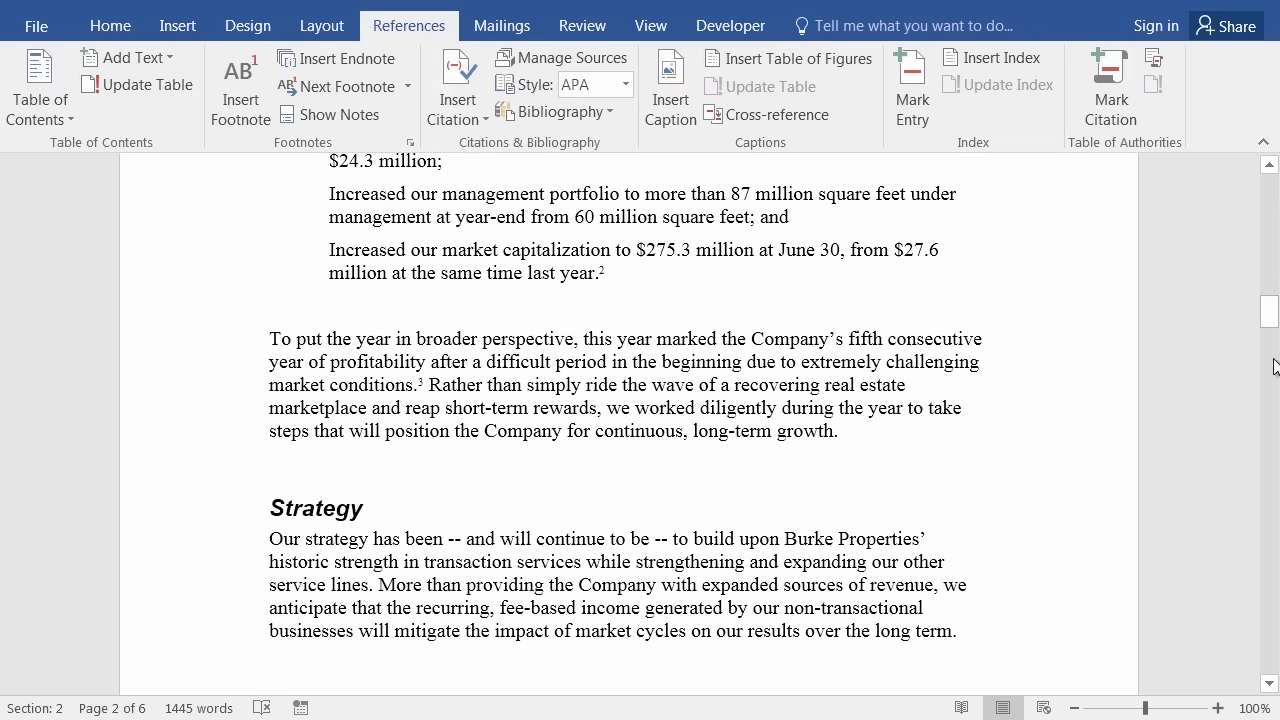
Scroll past the Strategy section to page 2's footnotes: balance sheet website, borrowing, bankrupt competitor.
drag(1269, 310, 1243, 200)
scroll(1273, 432, down, 5)
scroll(1273, 432, down, 15)
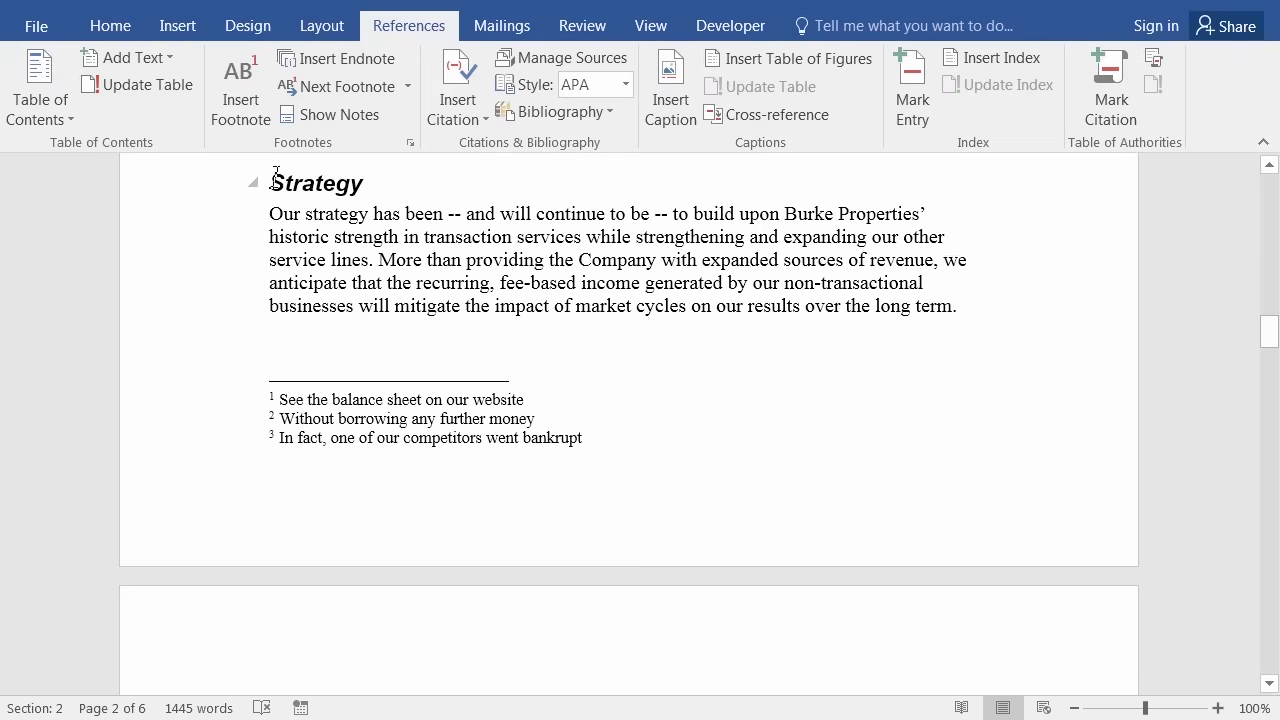
click(407, 87)
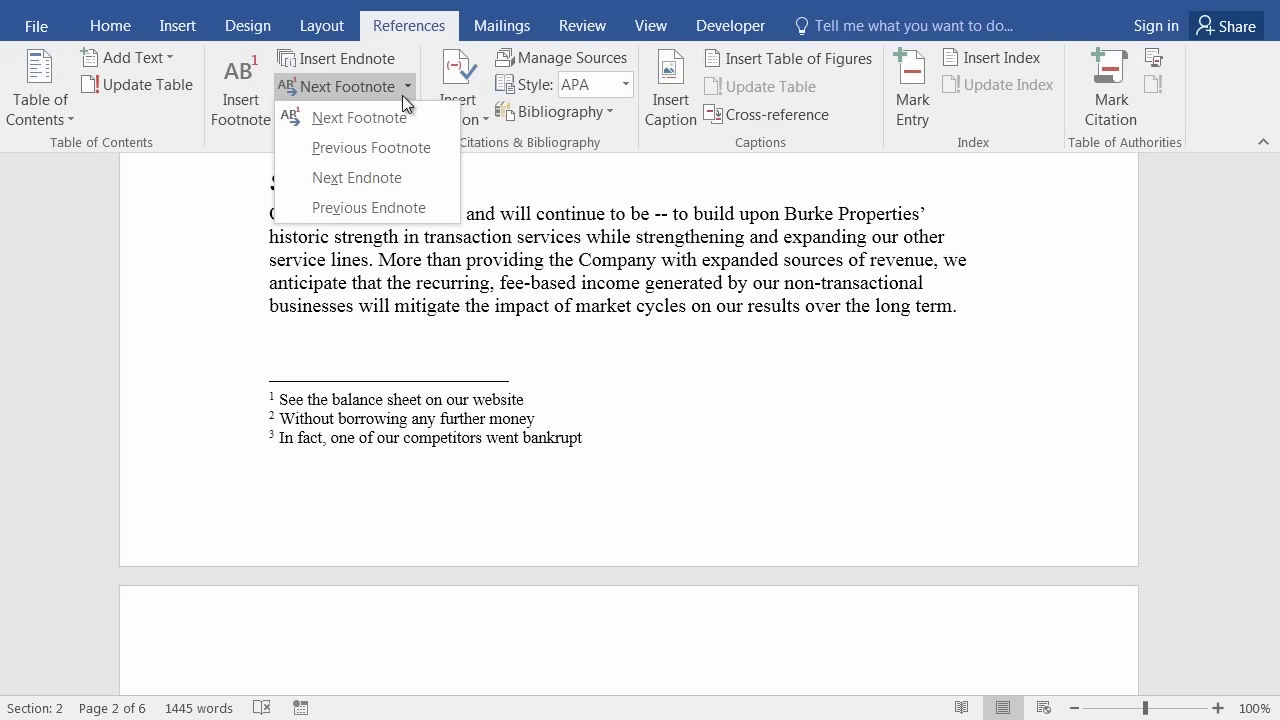
click(402, 95)
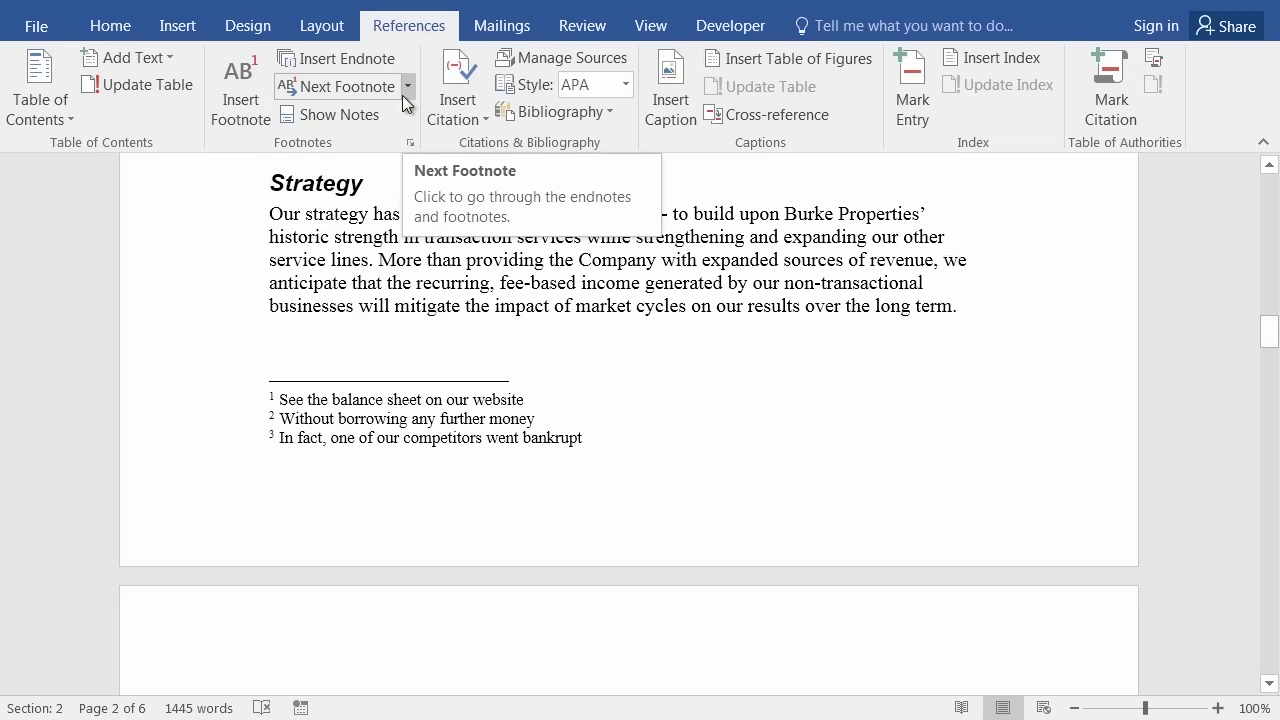
click(412, 145)
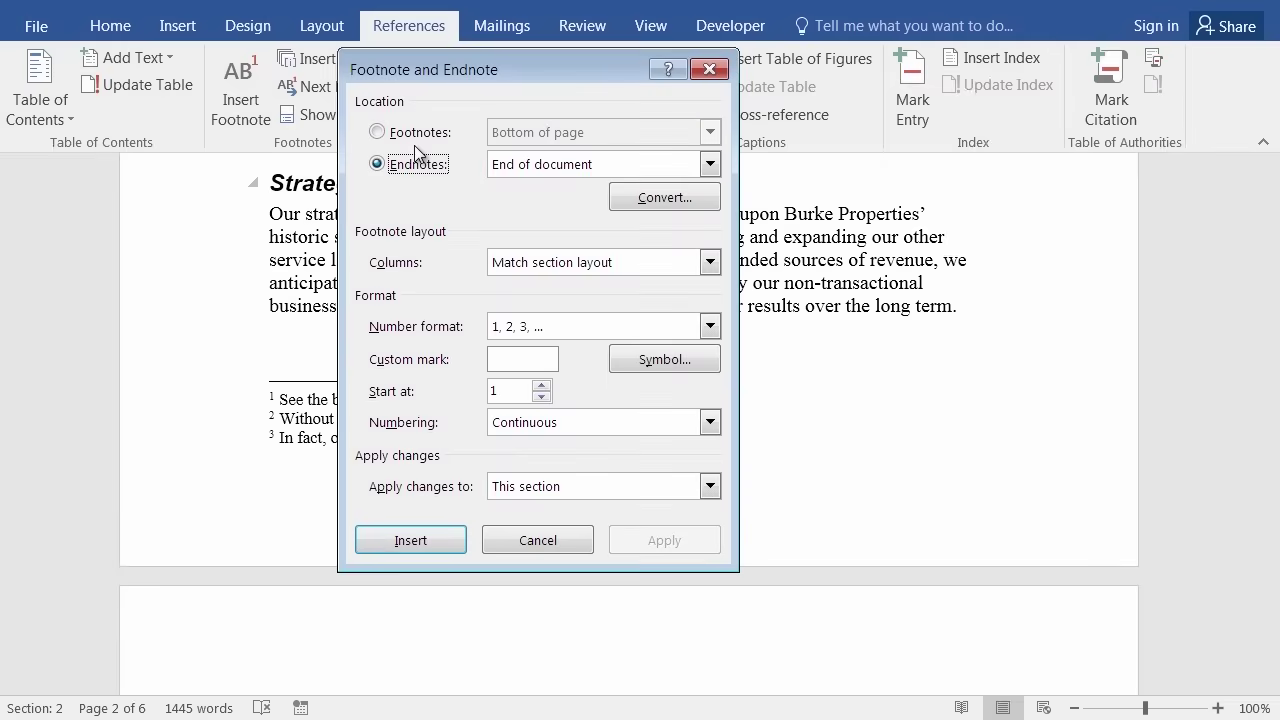
click(669, 201)
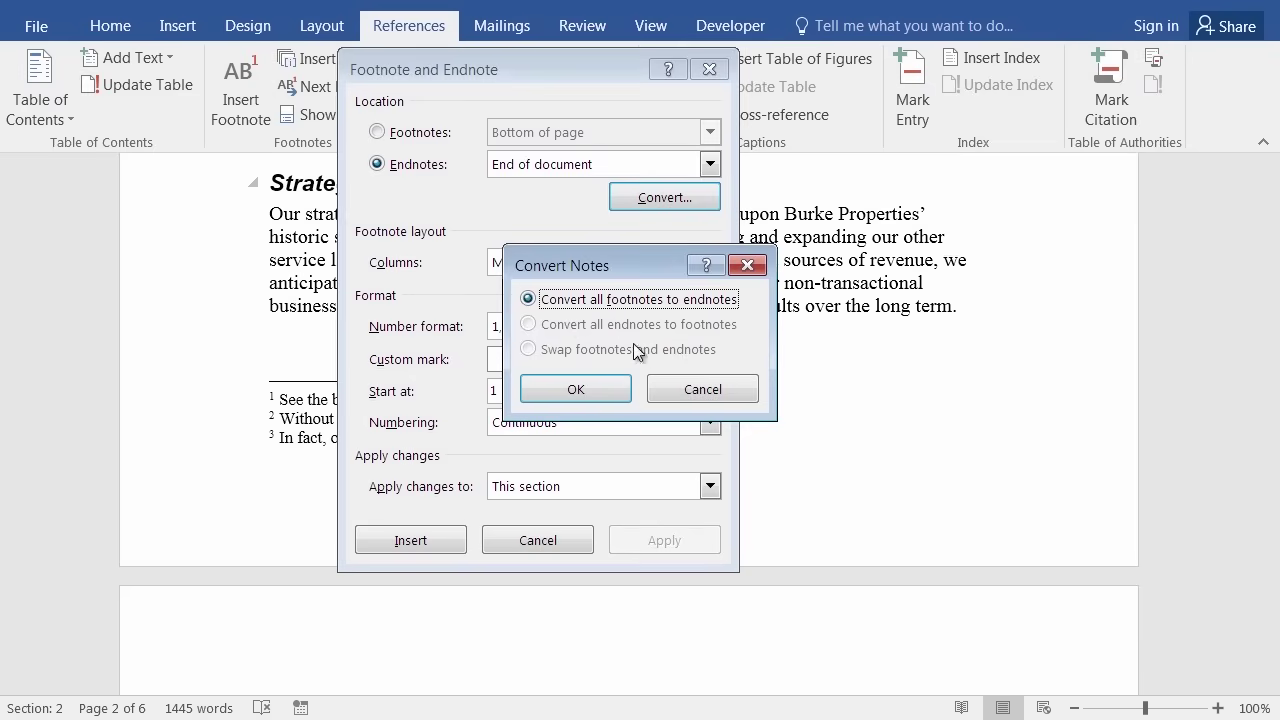
click(703, 390)
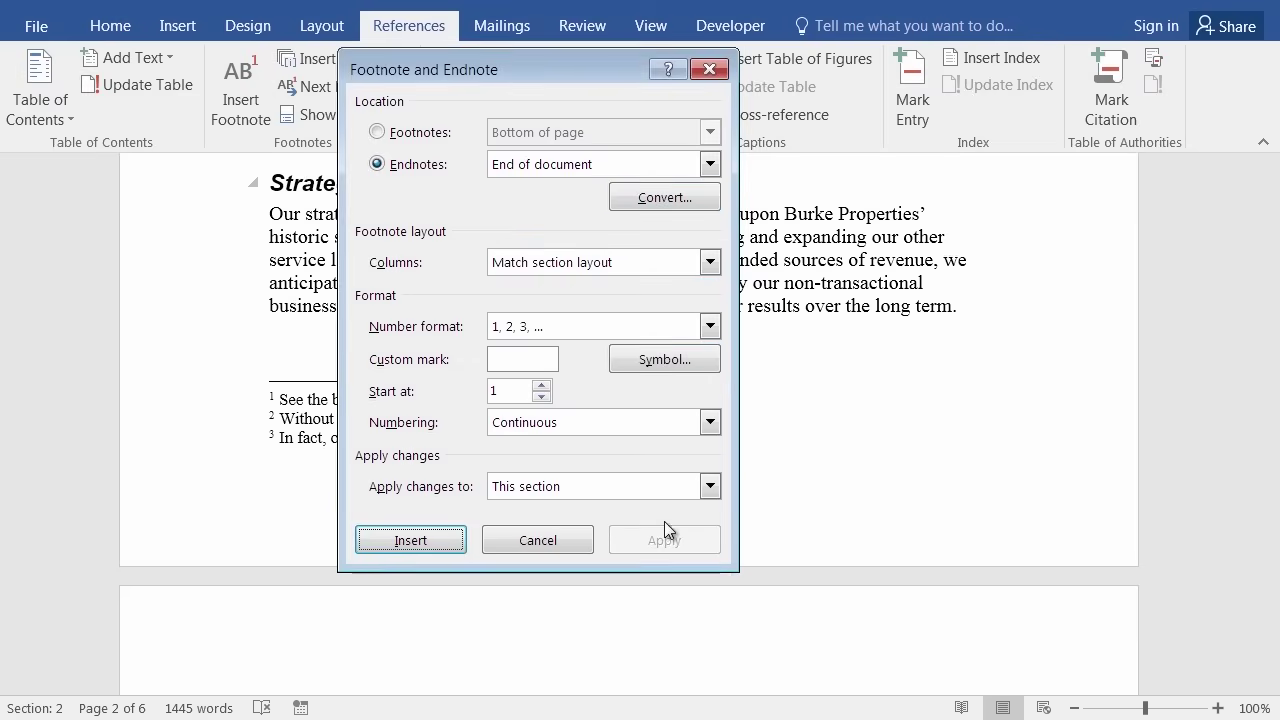
click(708, 70)
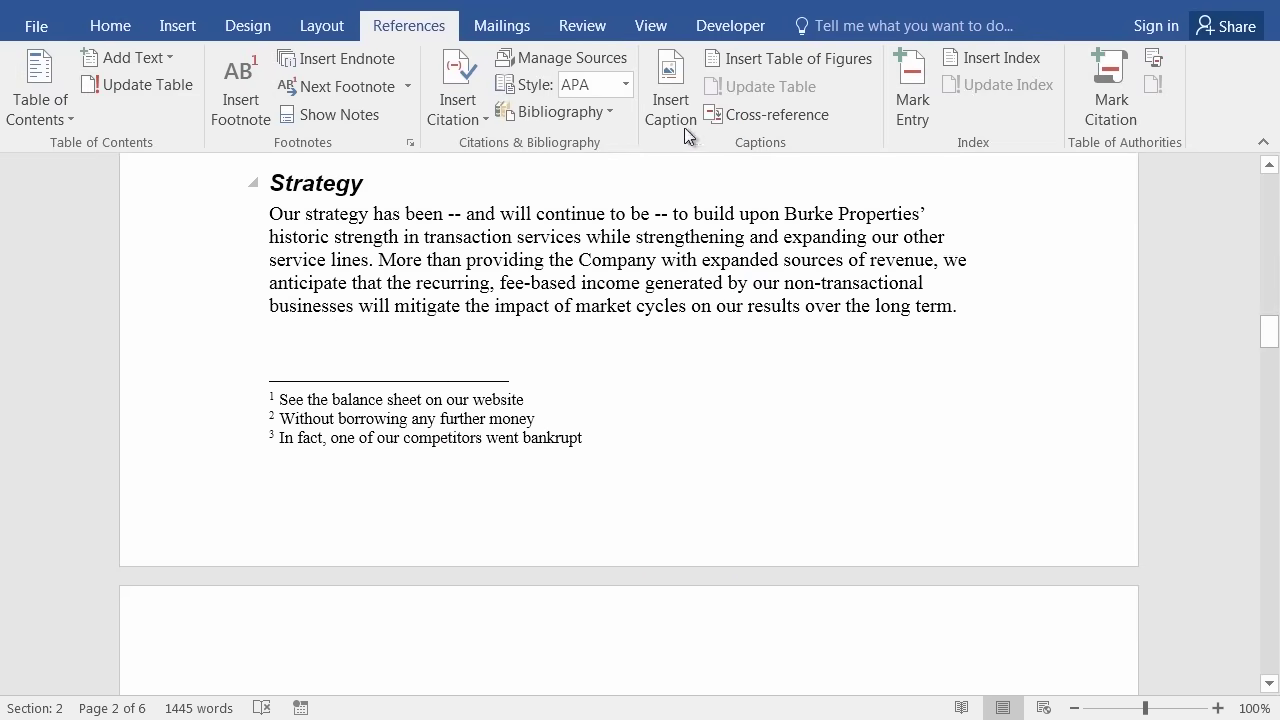
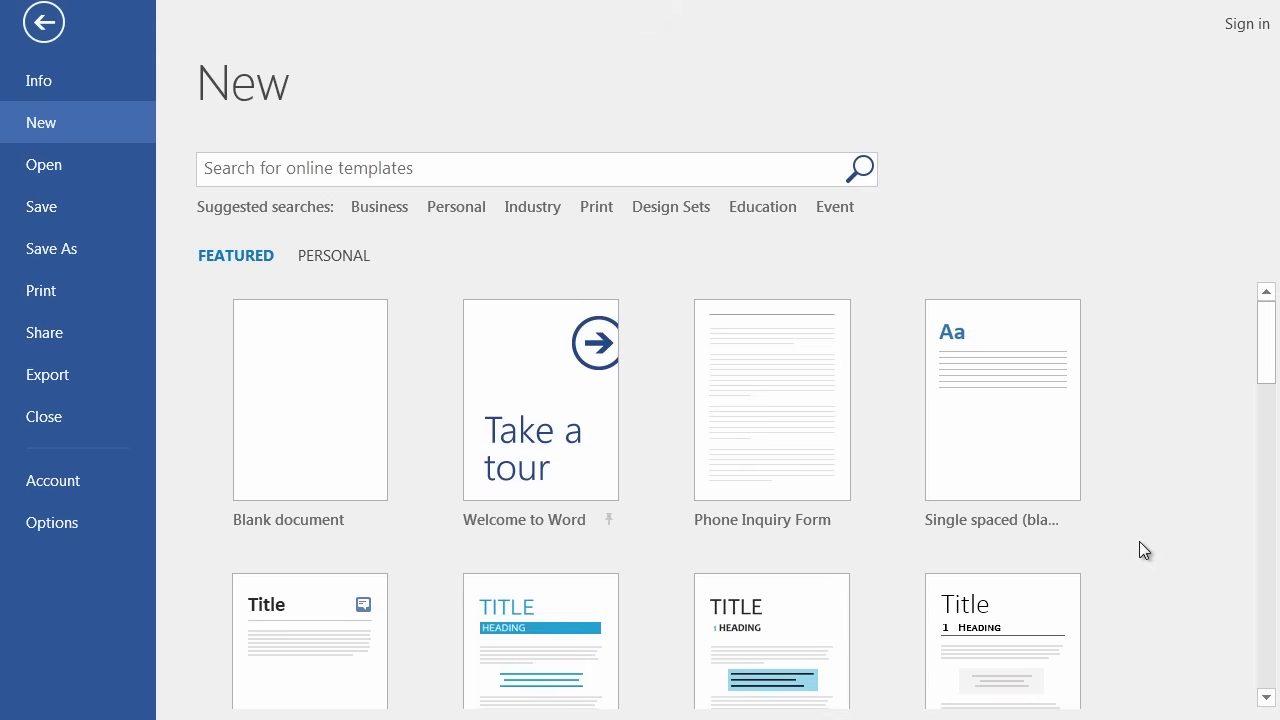
Delete the six empty paragraphs and the page break above the Books & Beyond title.
key(Escape)
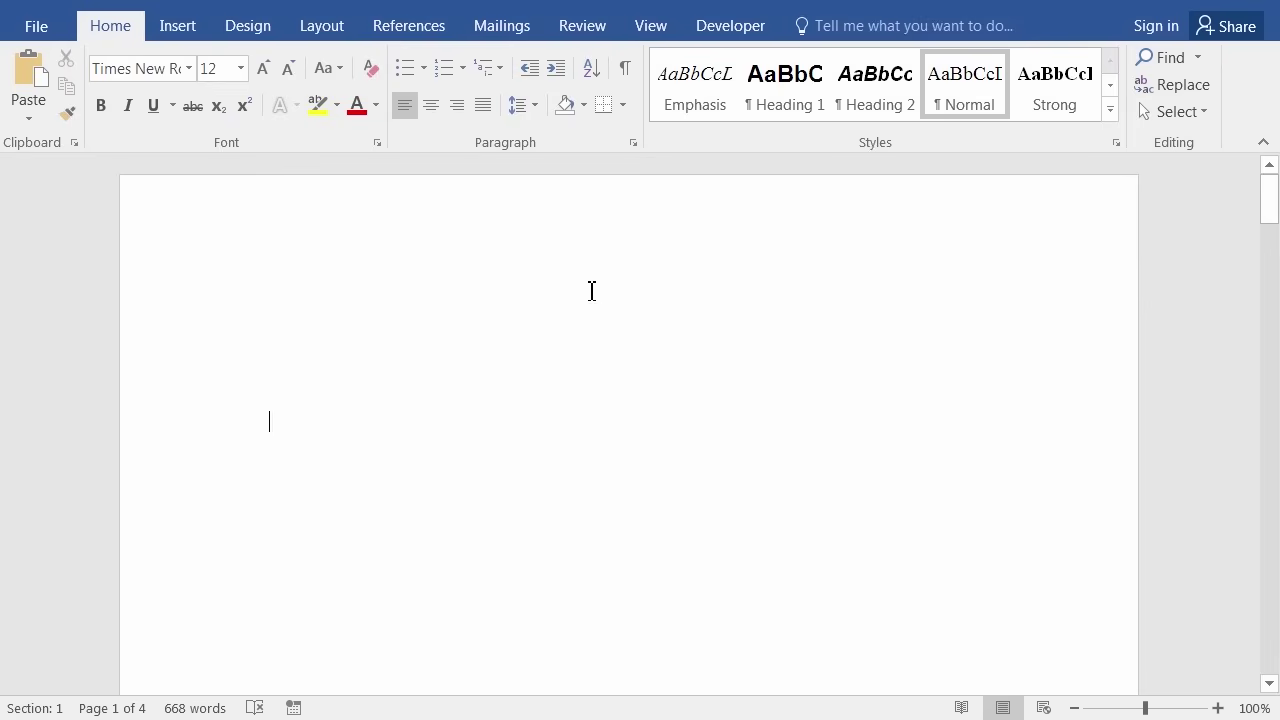
click(626, 70)
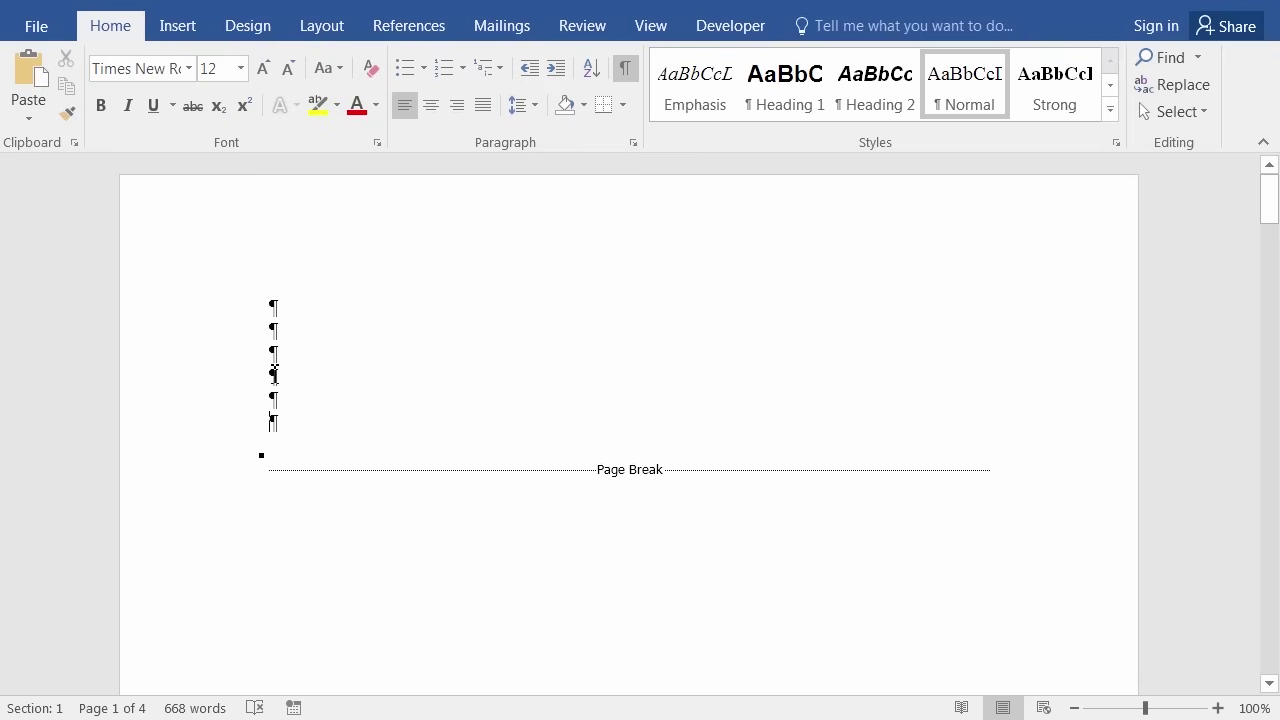
drag(268, 310, 282, 432)
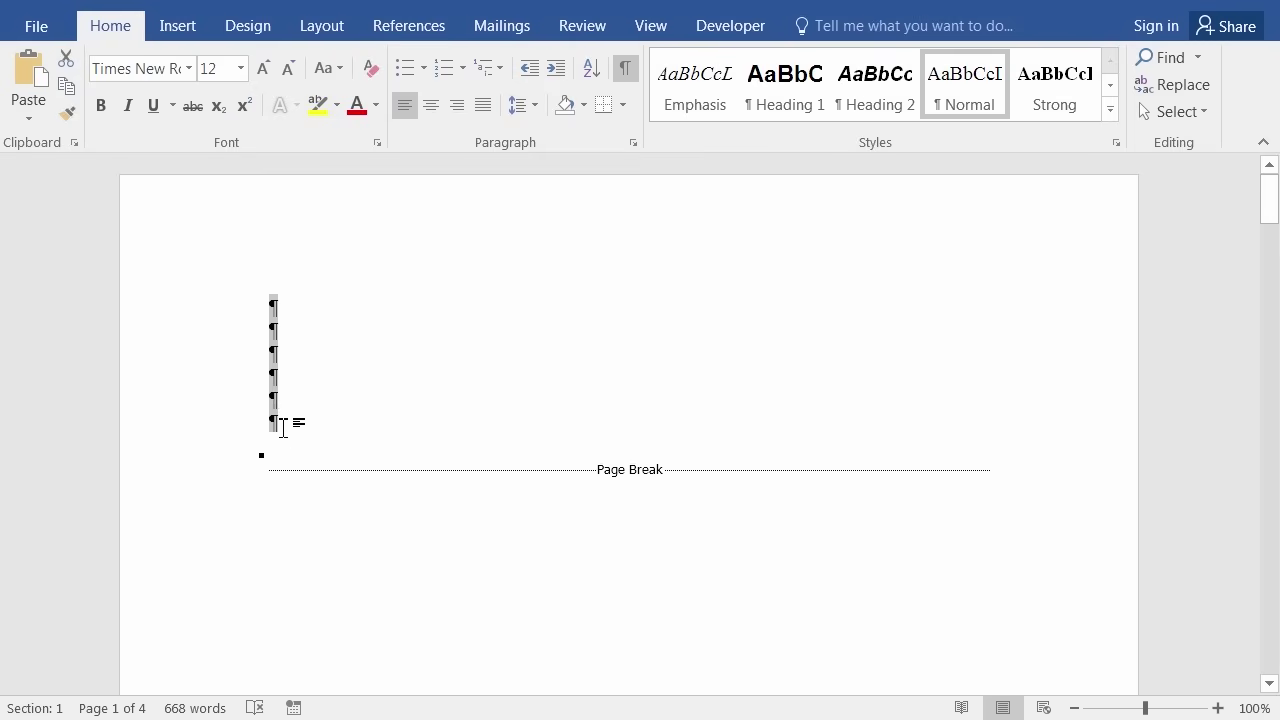
key(Delete)
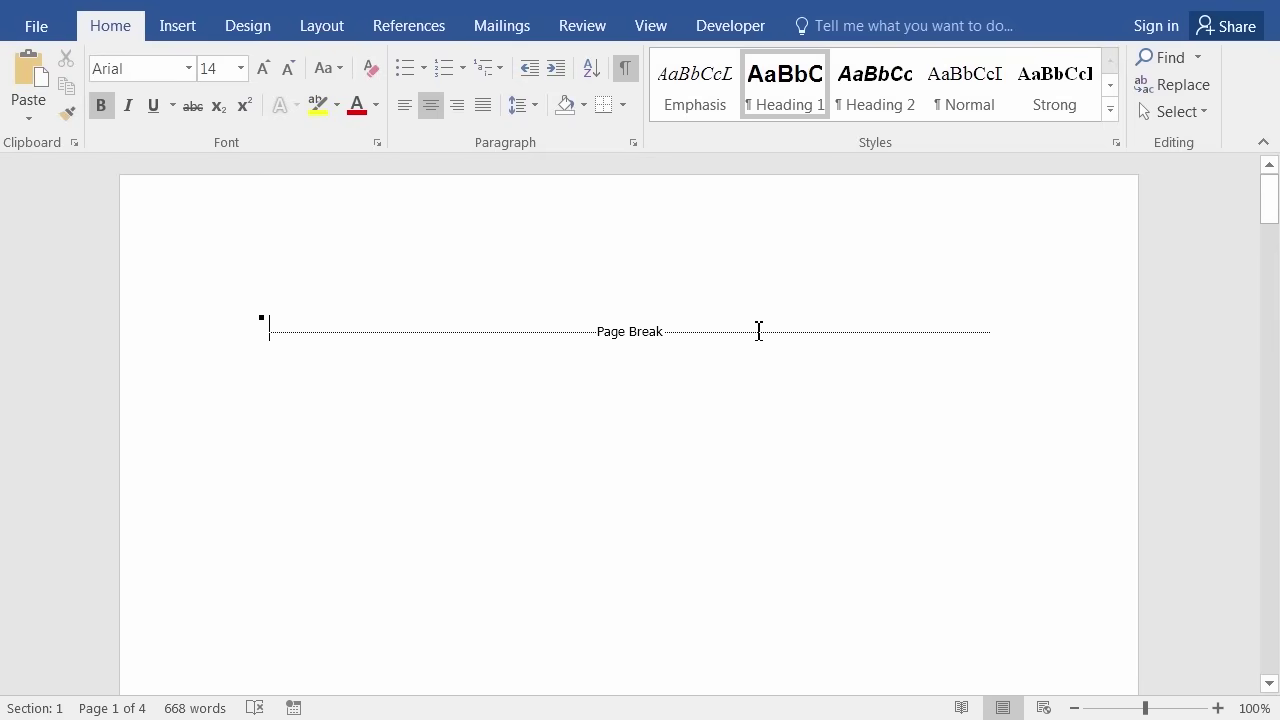
key(Delete)
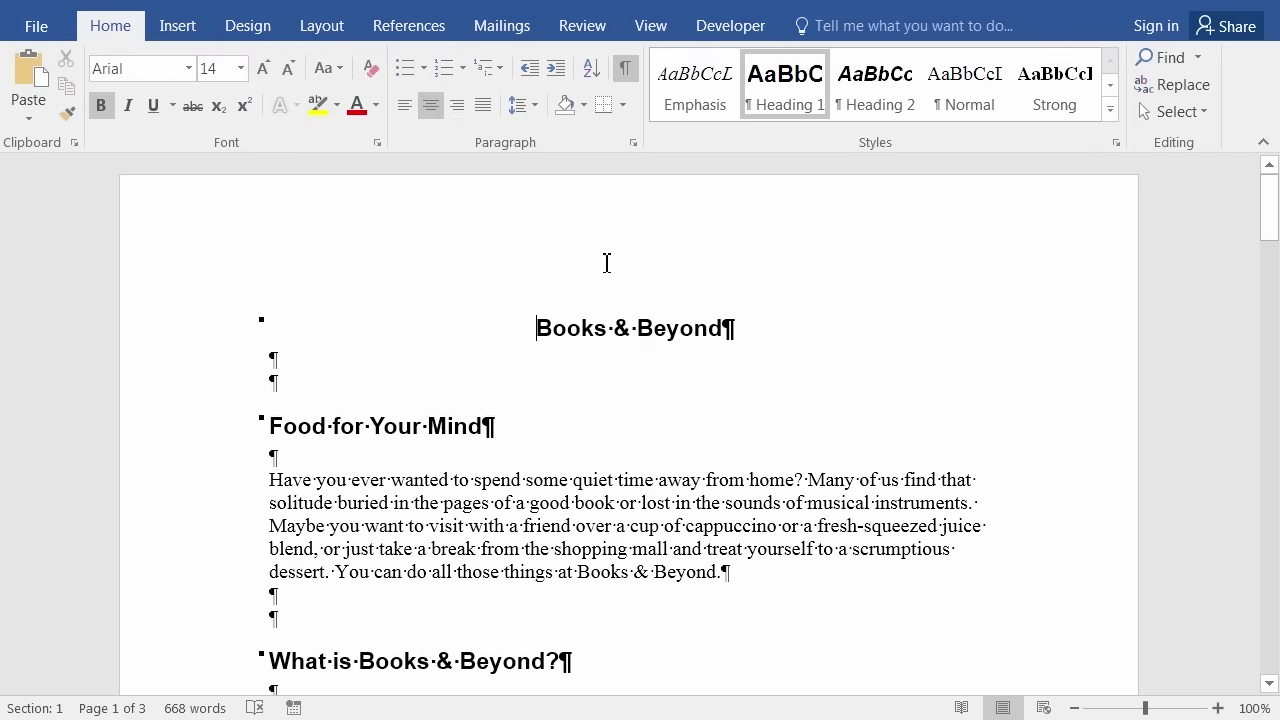
click(626, 70)
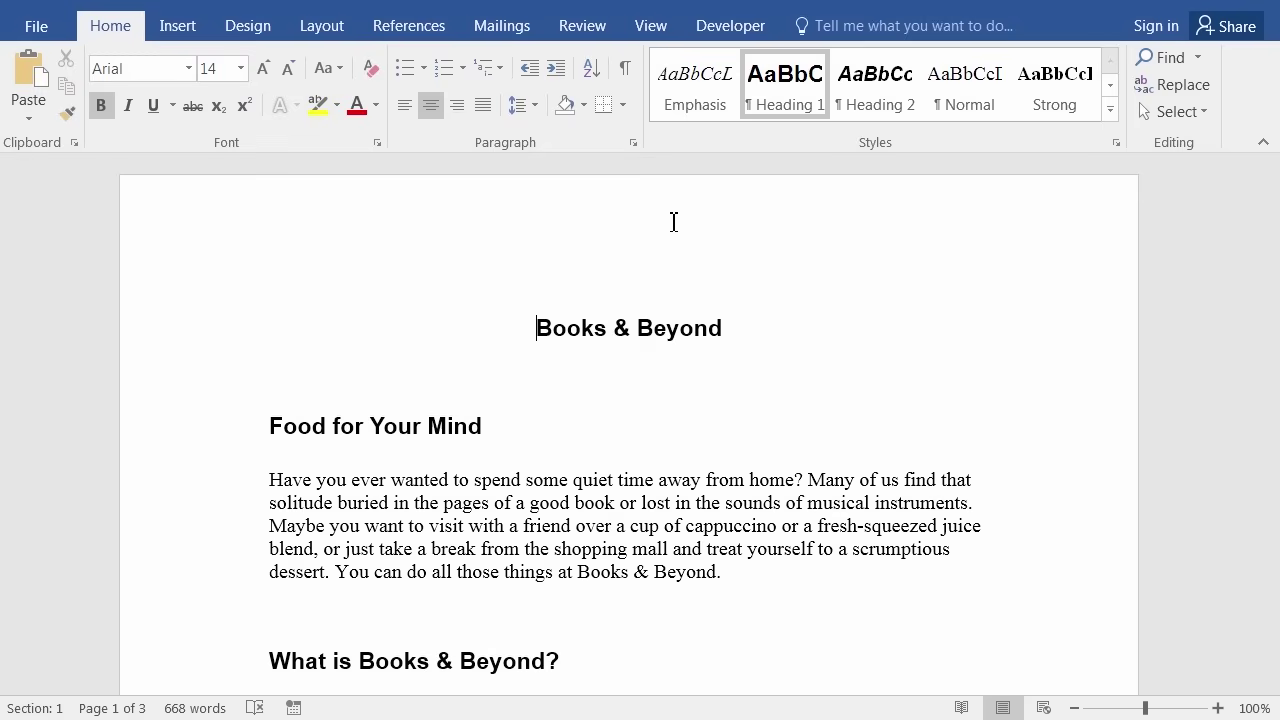
Insert a page break before the Top Ten Favorites heading so it starts a new page.
scroll(609, 357, down, 2)
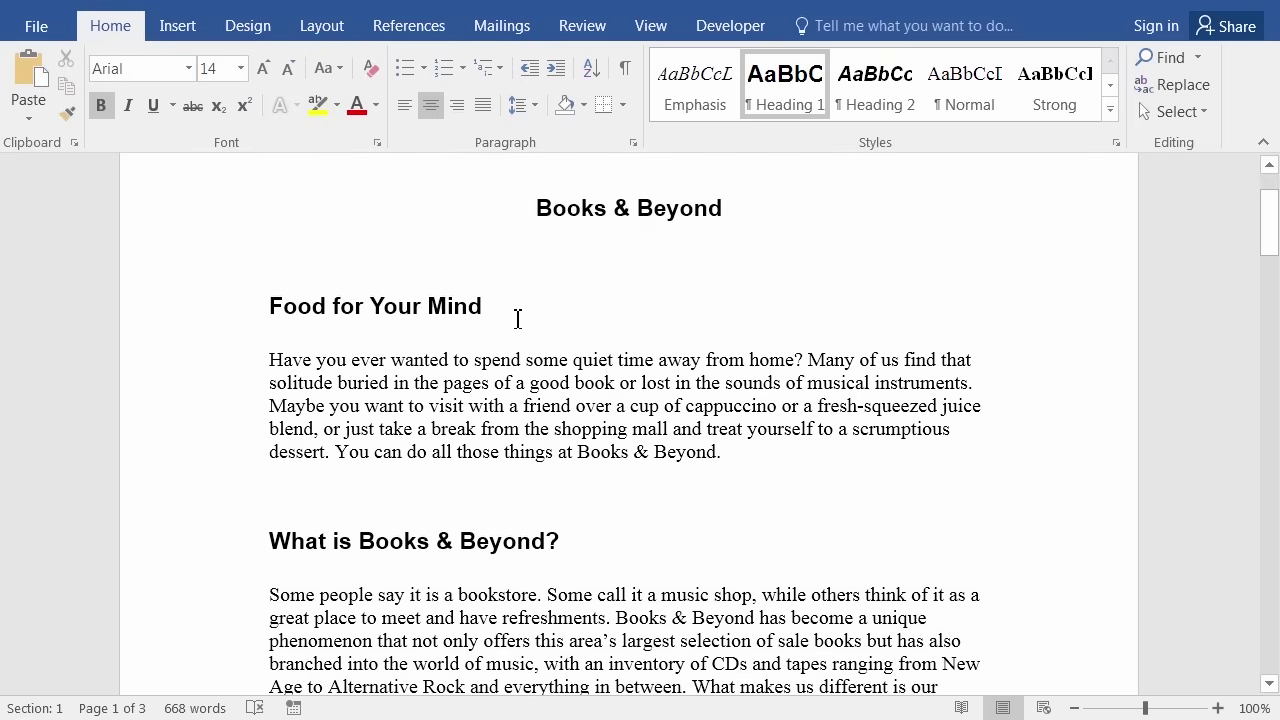
scroll(574, 397, down, 3)
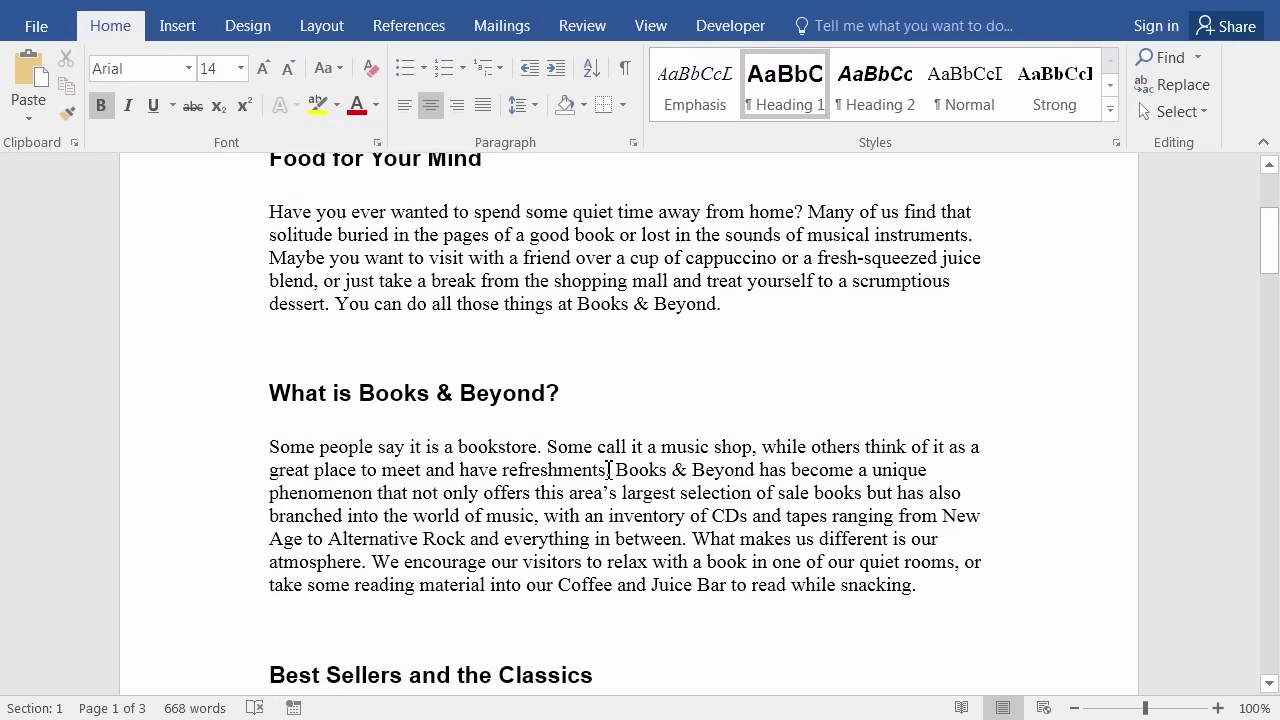
scroll(607, 470, down, 2)
scroll(597, 410, down, 2)
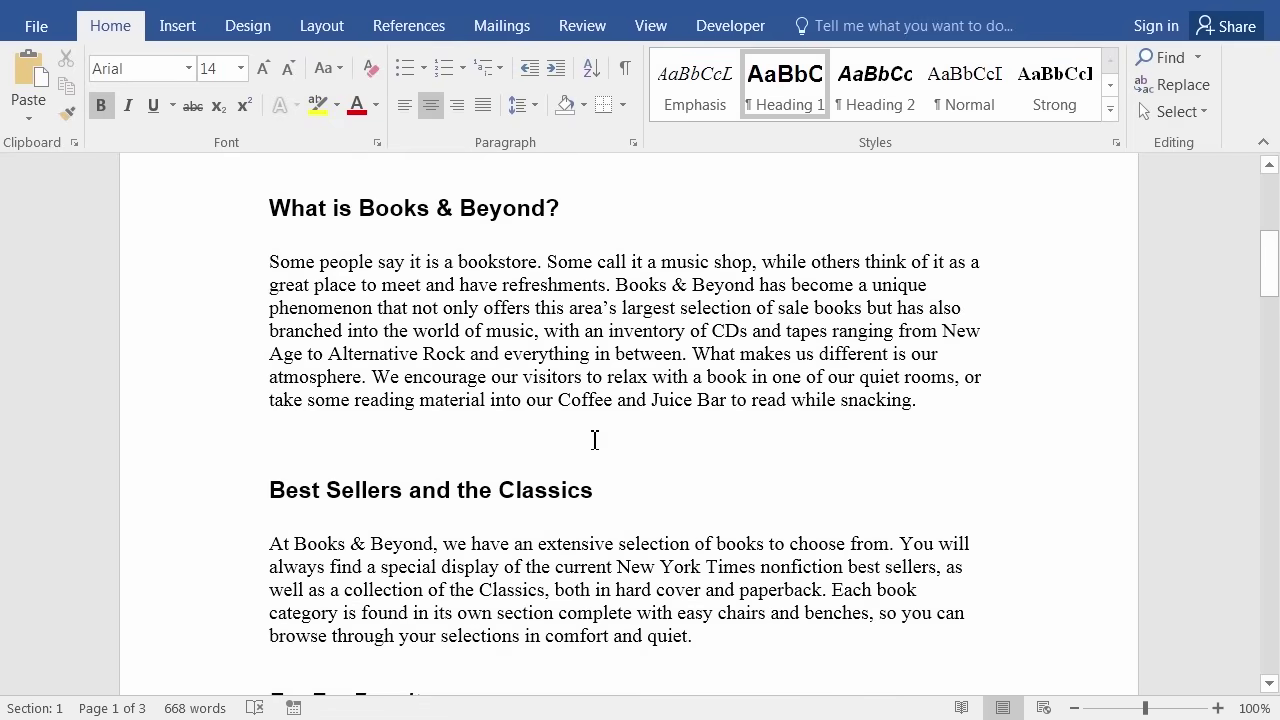
scroll(594, 442, down, 2)
scroll(605, 478, down, 1)
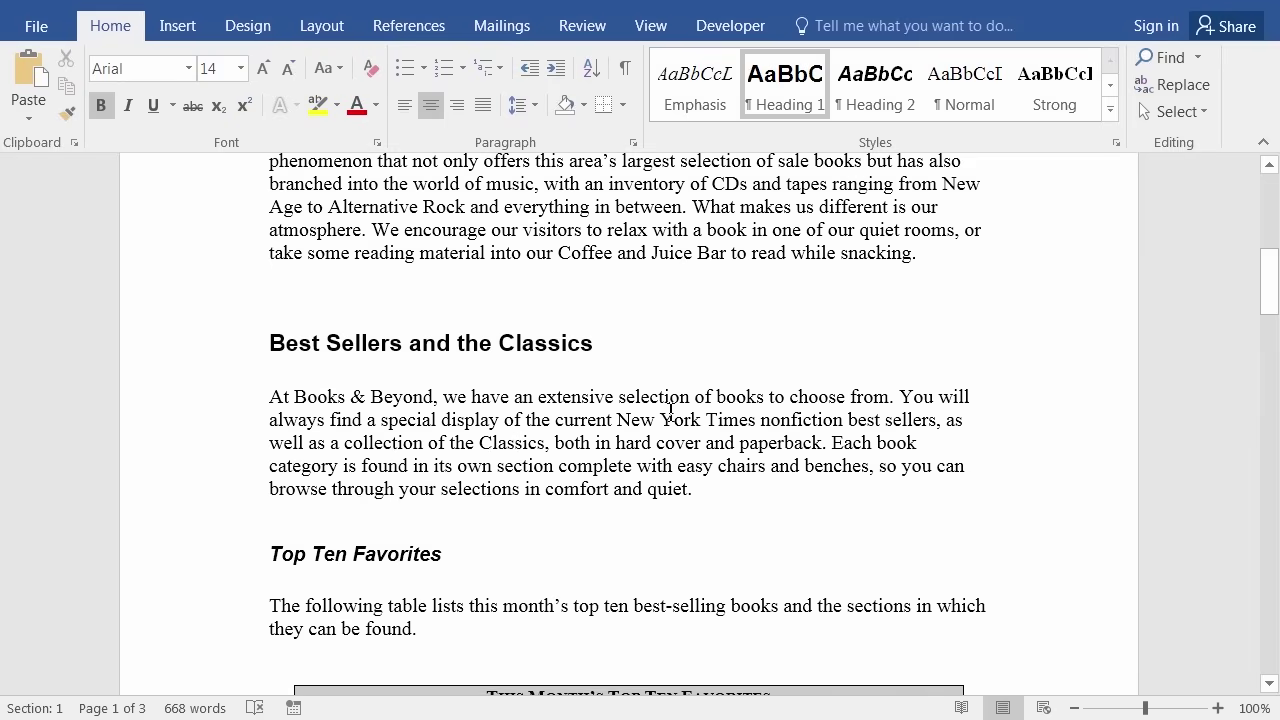
scroll(598, 398, down, 1)
scroll(598, 398, down, 10)
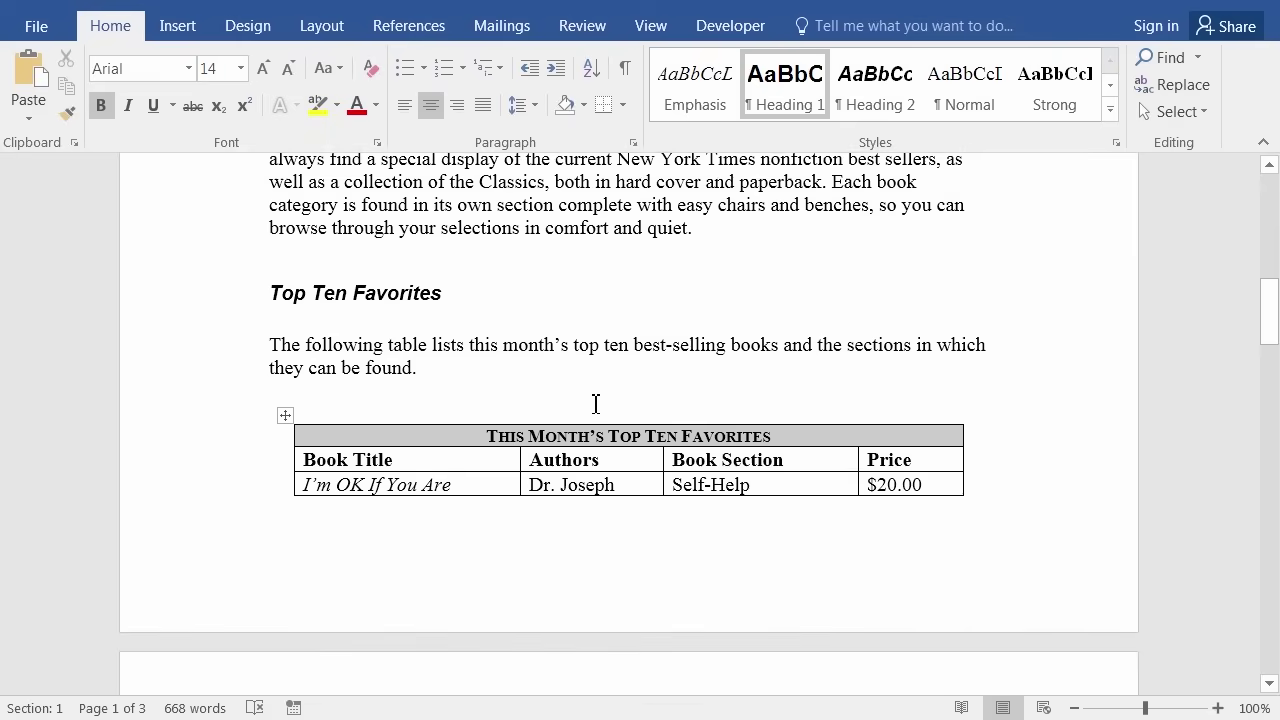
scroll(536, 406, up, 7)
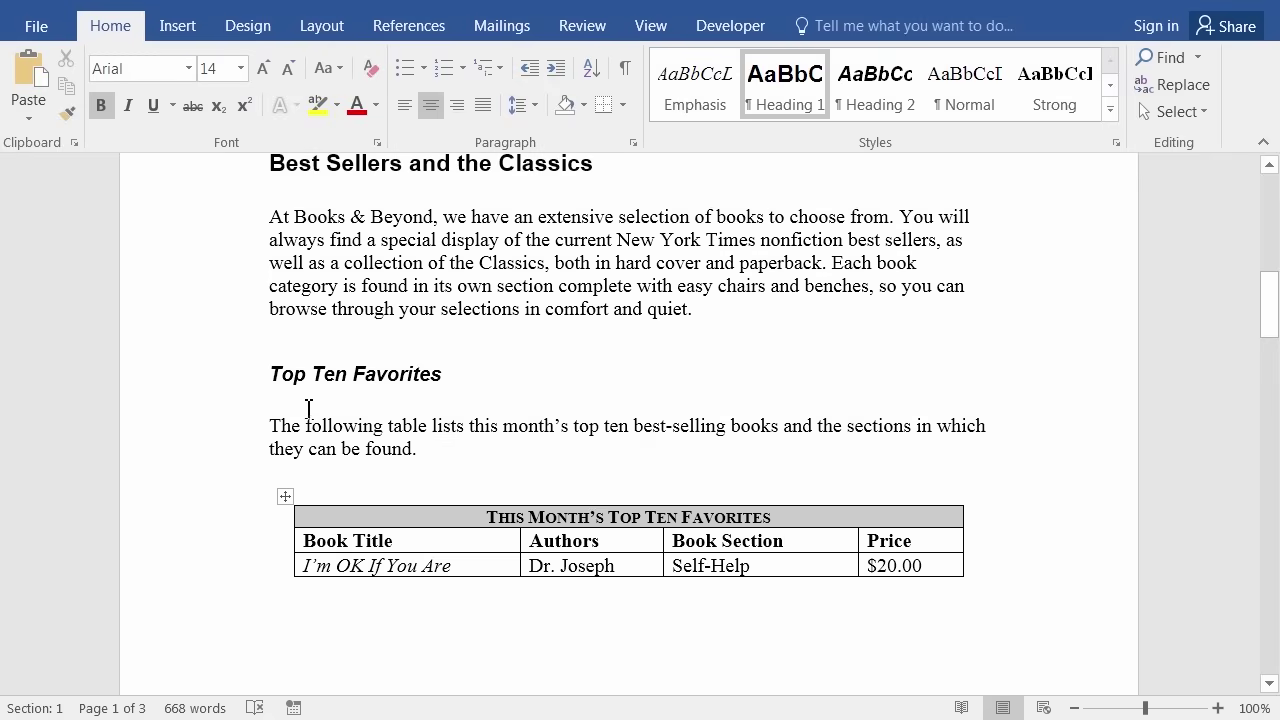
click(272, 373)
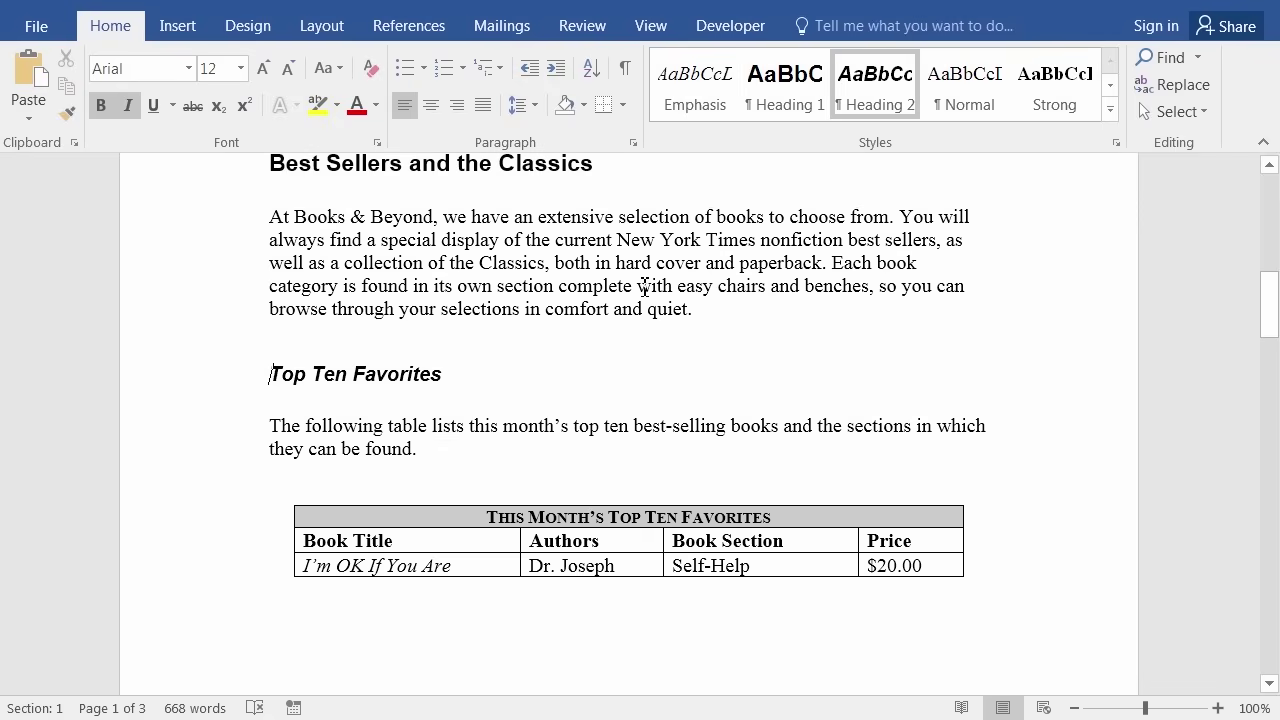
key(ctrl+Return)
scroll(597, 349, down, 5)
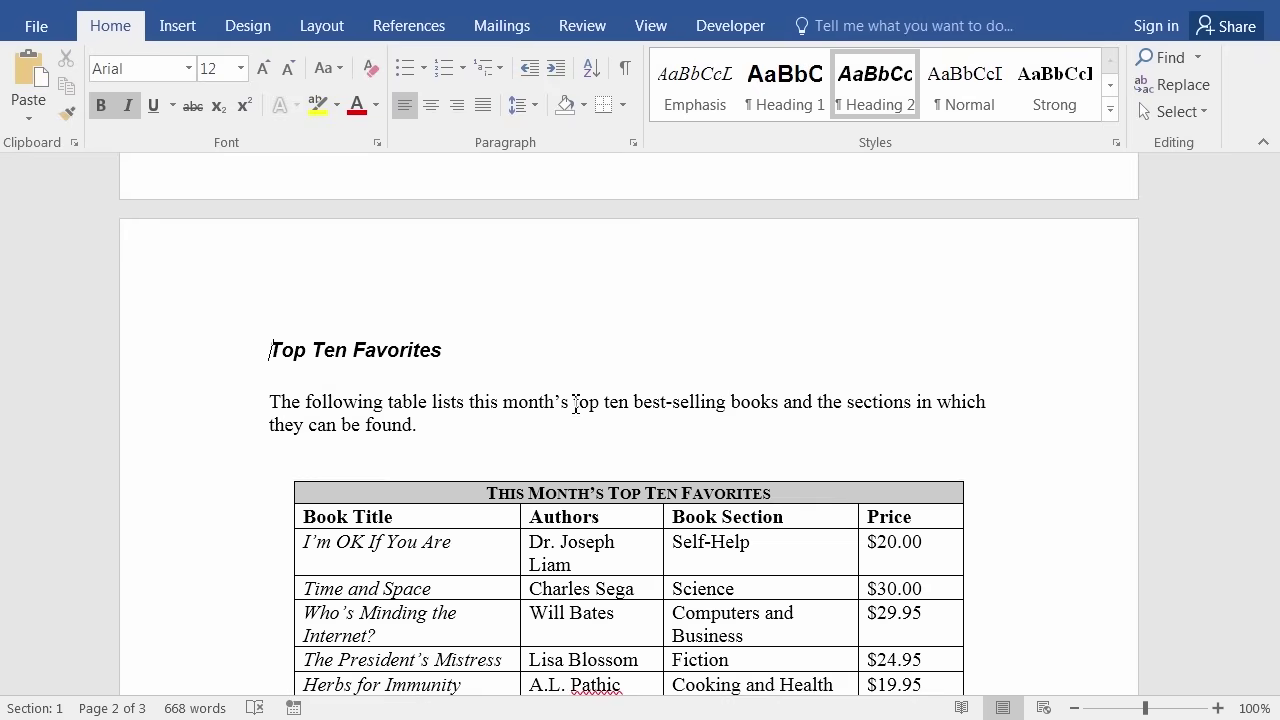
click(441, 428)
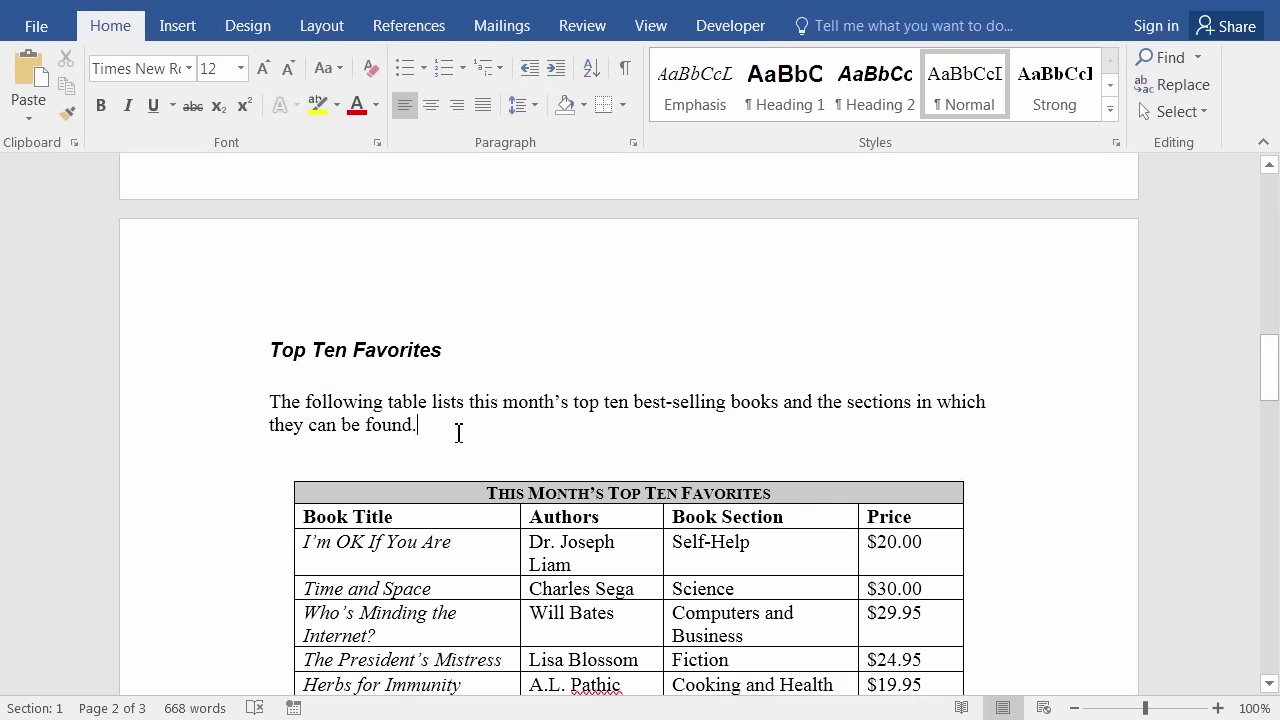
Create a new citation source via Insert Citation, typed as Document From Web site.
key(alt+s)
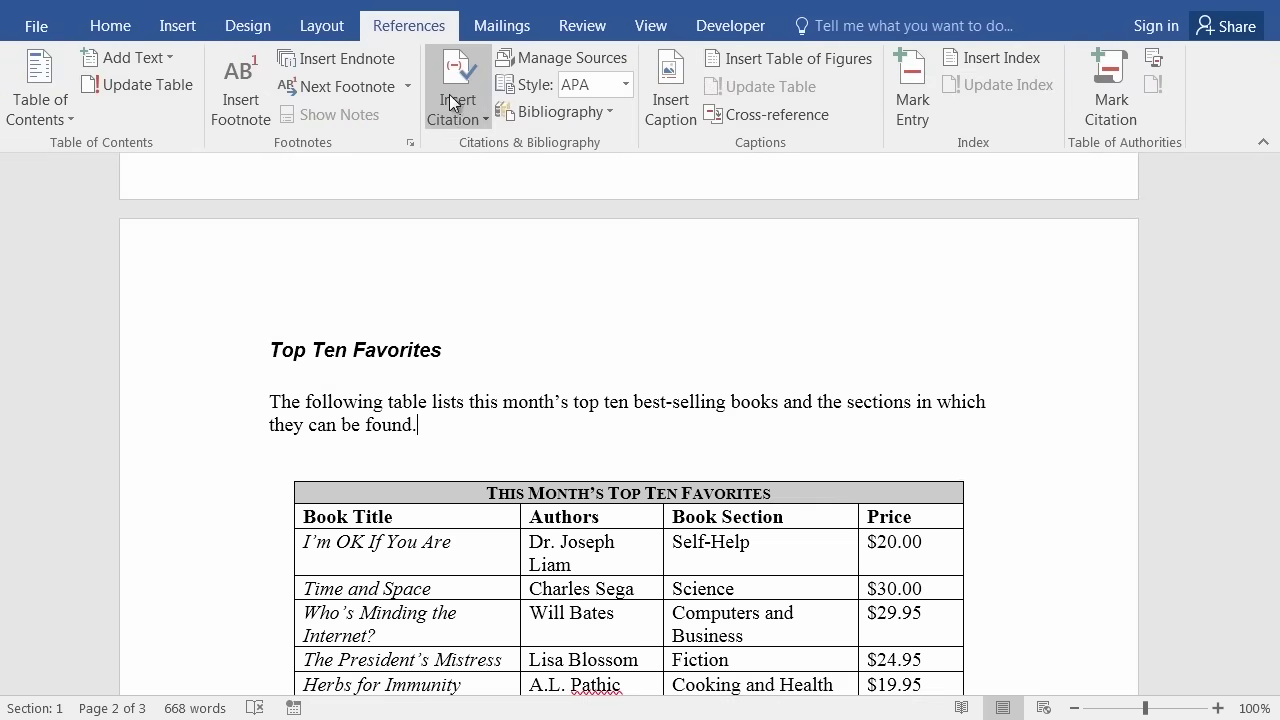
click(458, 120)
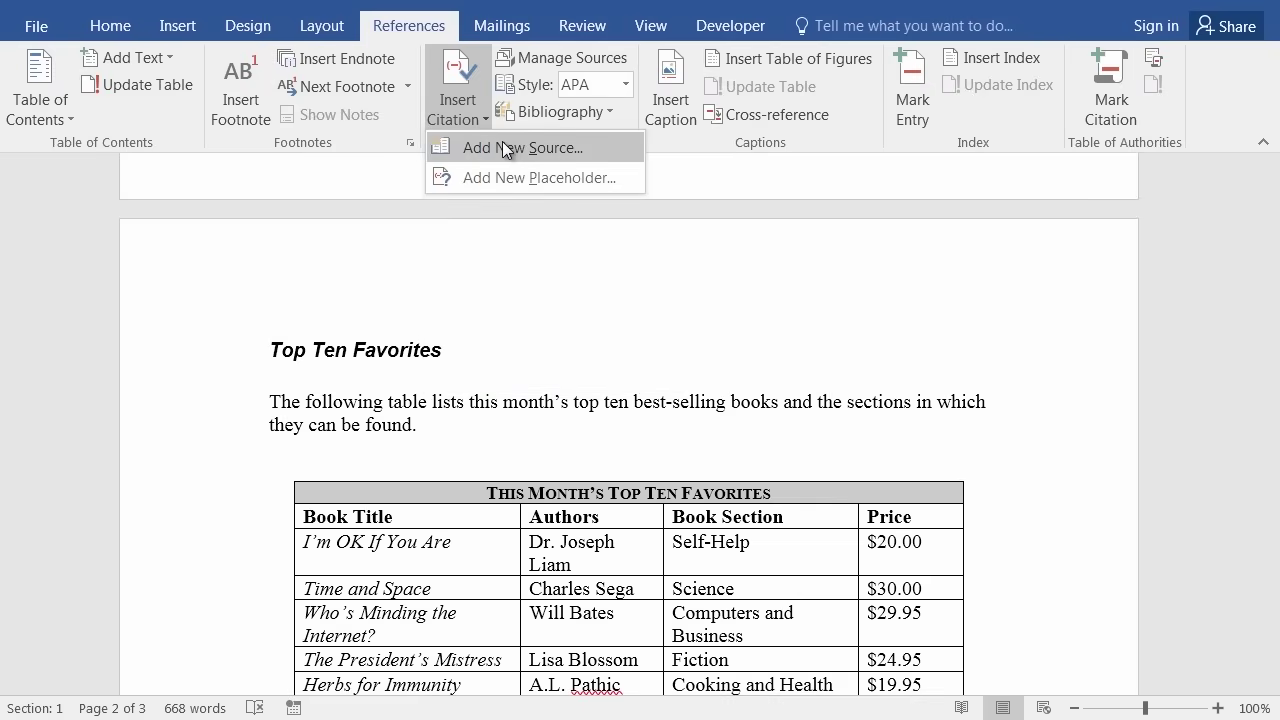
click(502, 145)
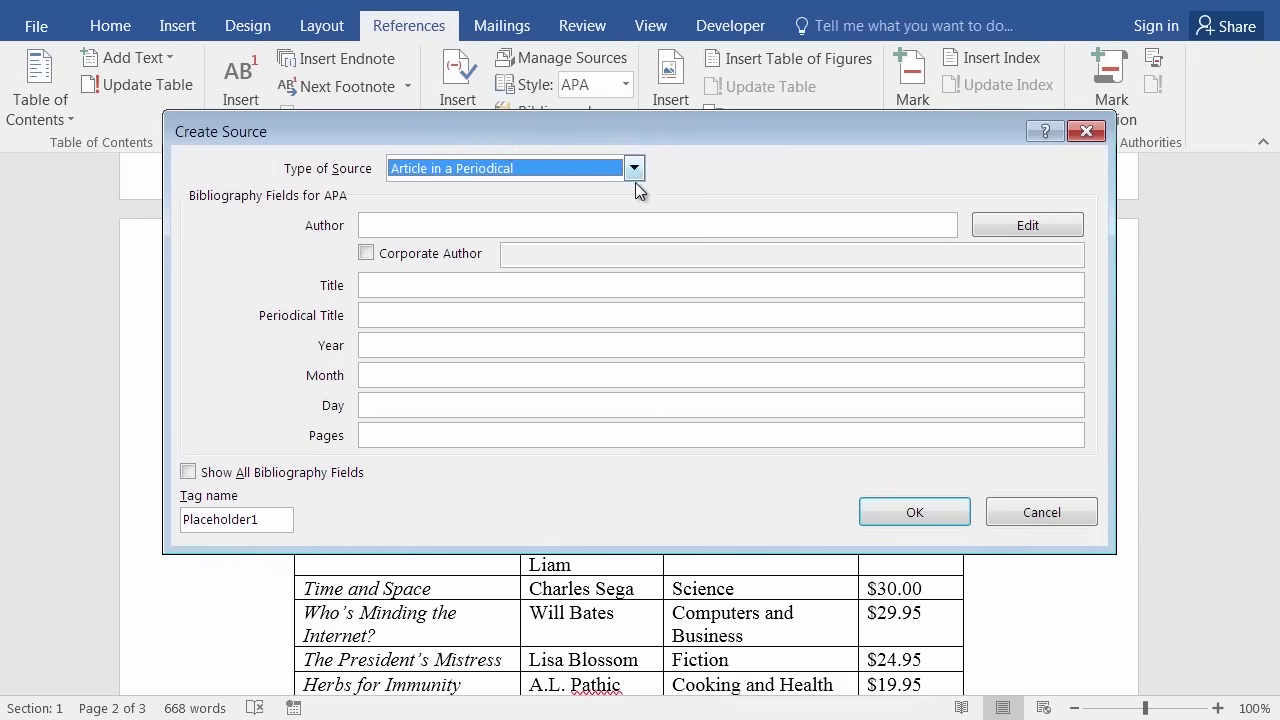
click(633, 170)
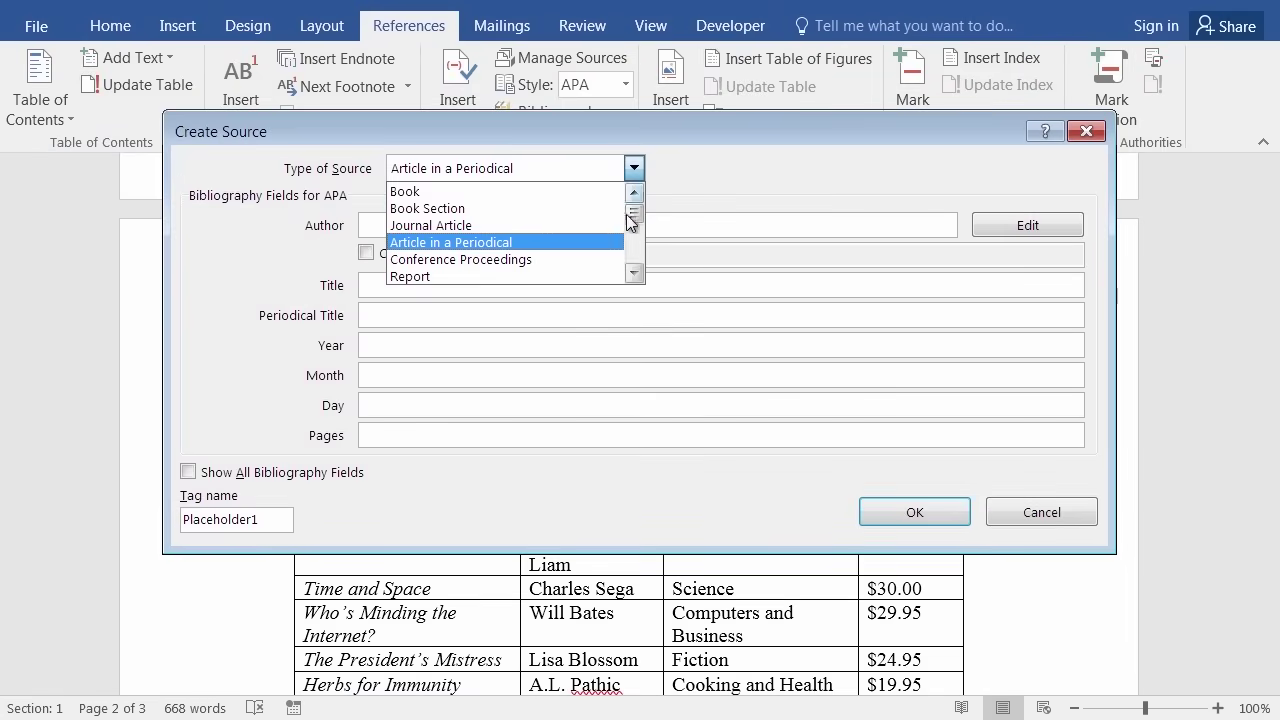
click(818, 529)
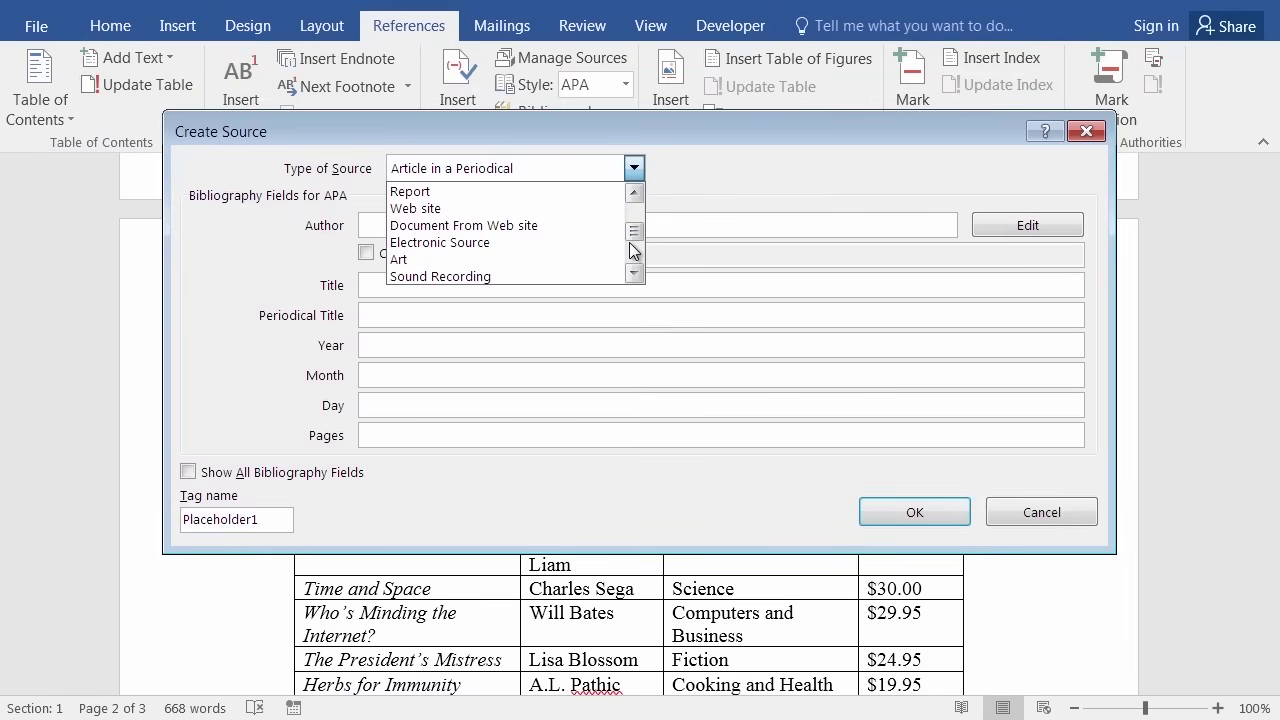
click(445, 226)
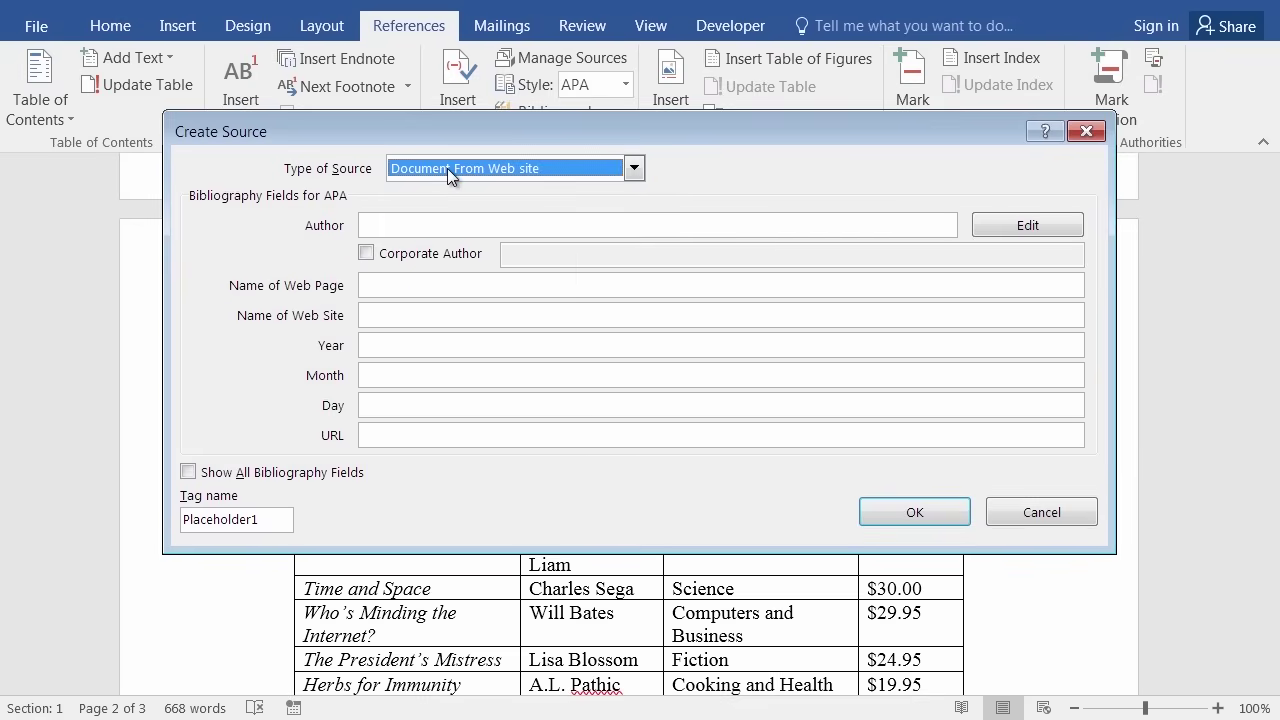
Enter the author's name and web page 'Top 10 Book Favorites', then save and cite the source.
click(430, 226)
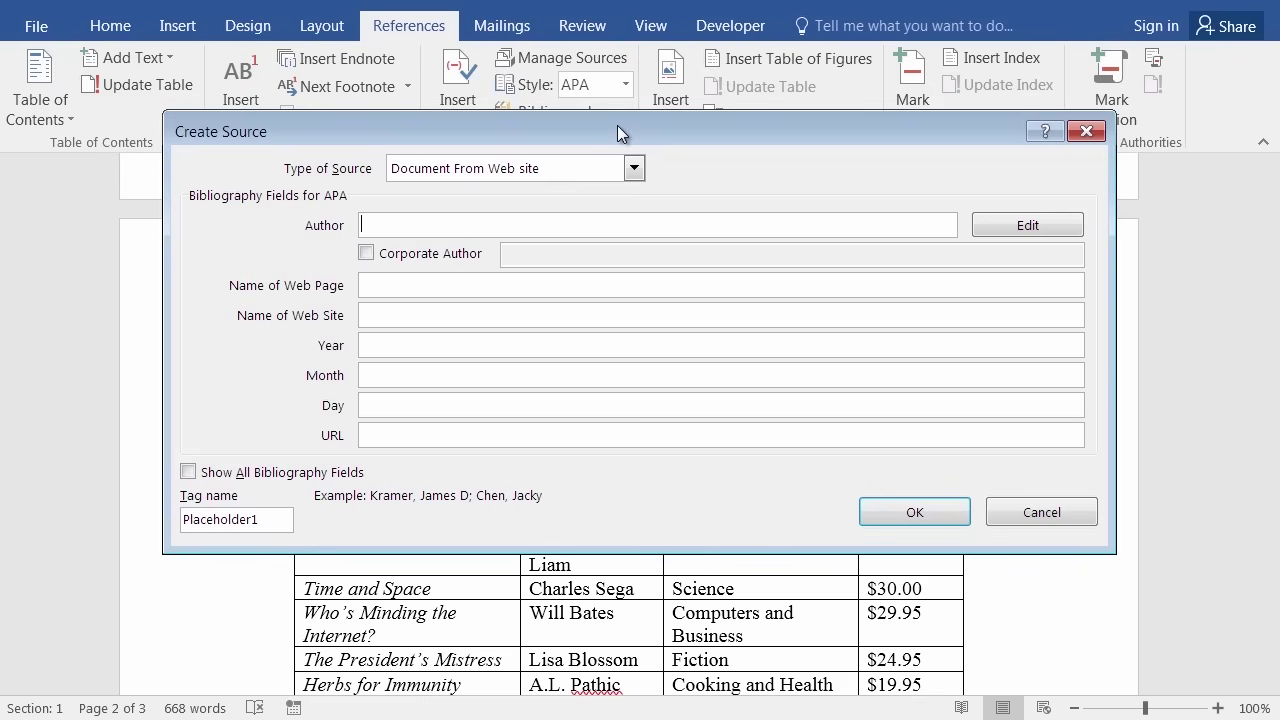
text(John Coltrane)
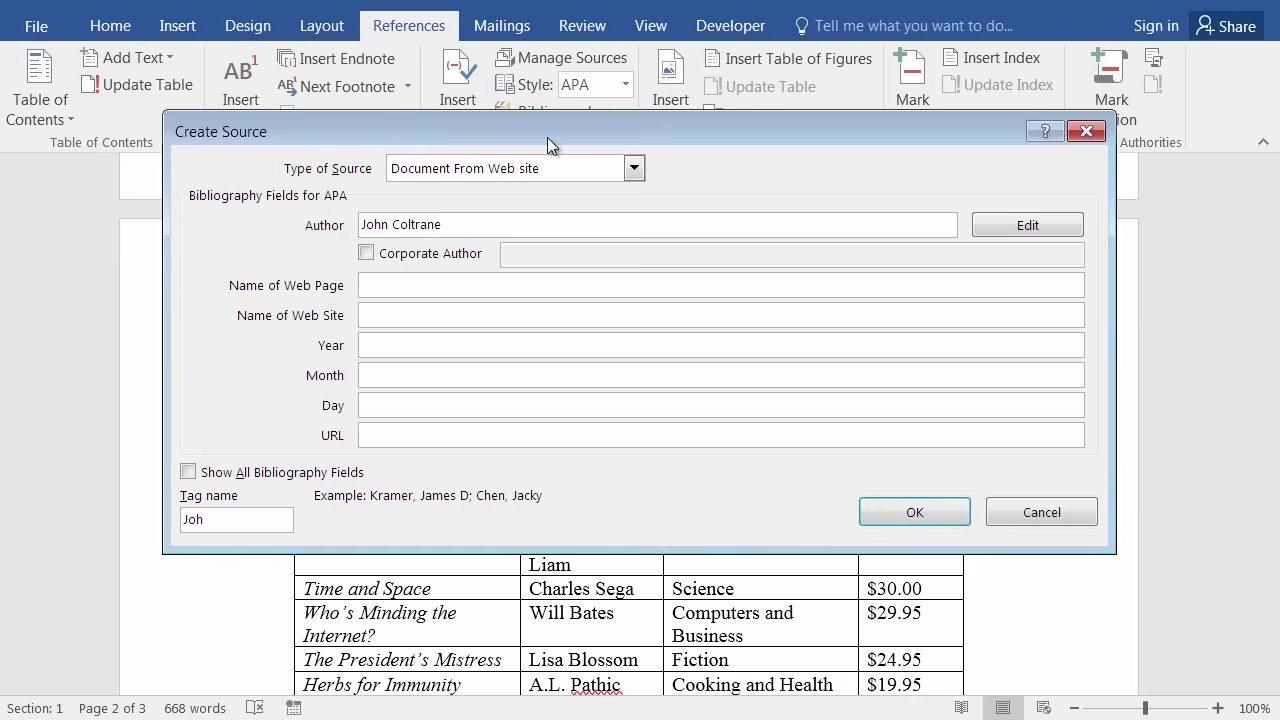
click(422, 285)
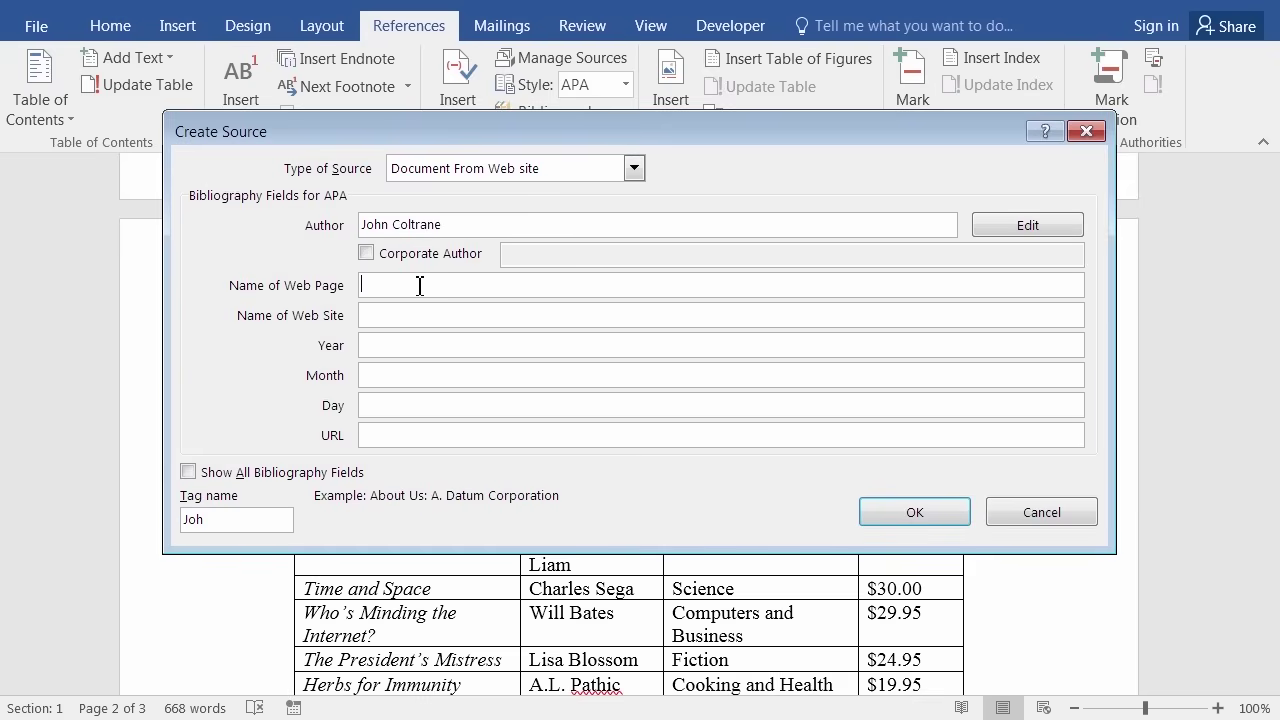
text(Top 10 Book Favorites)
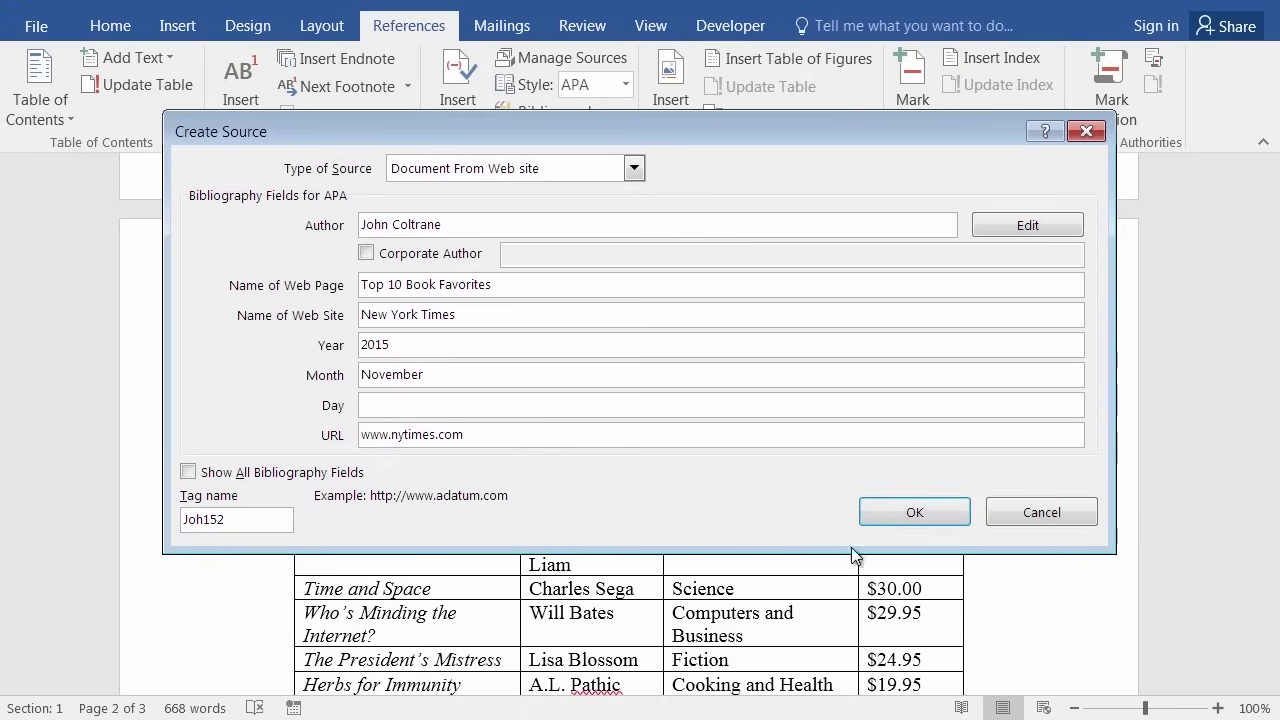
click(915, 512)
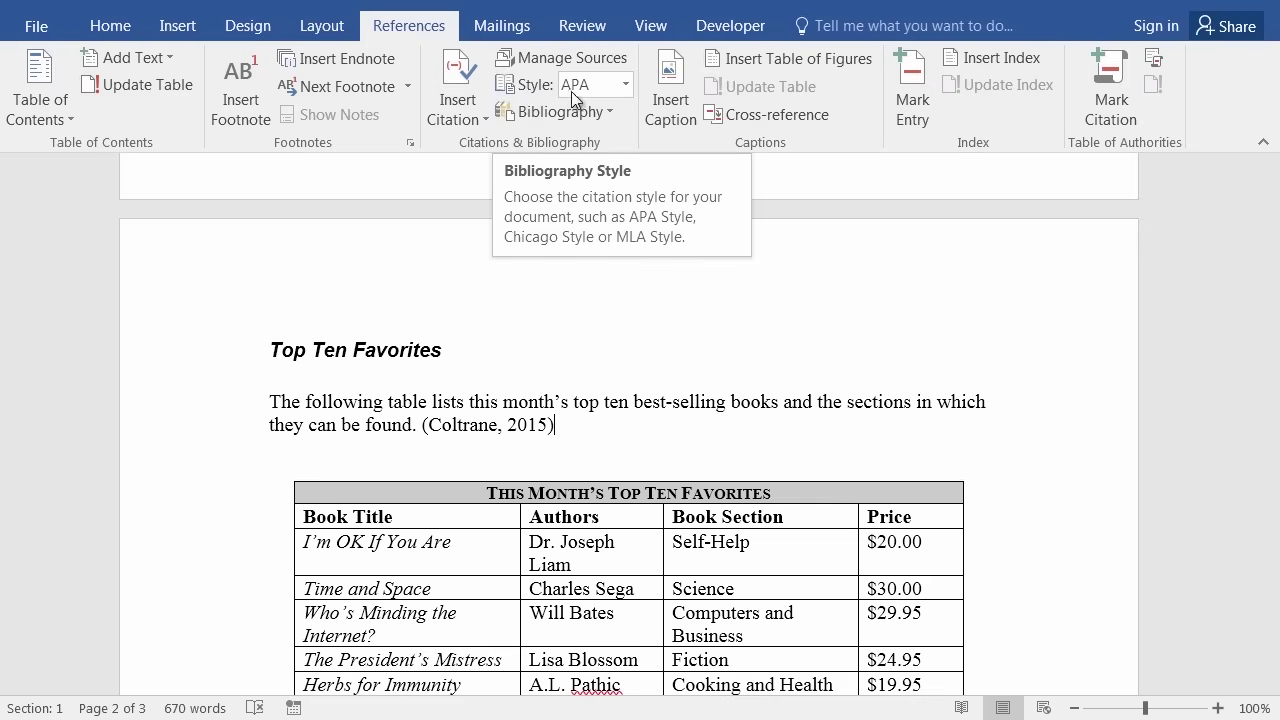
Keep APA Sixth Edition selected as the citation style.
click(626, 86)
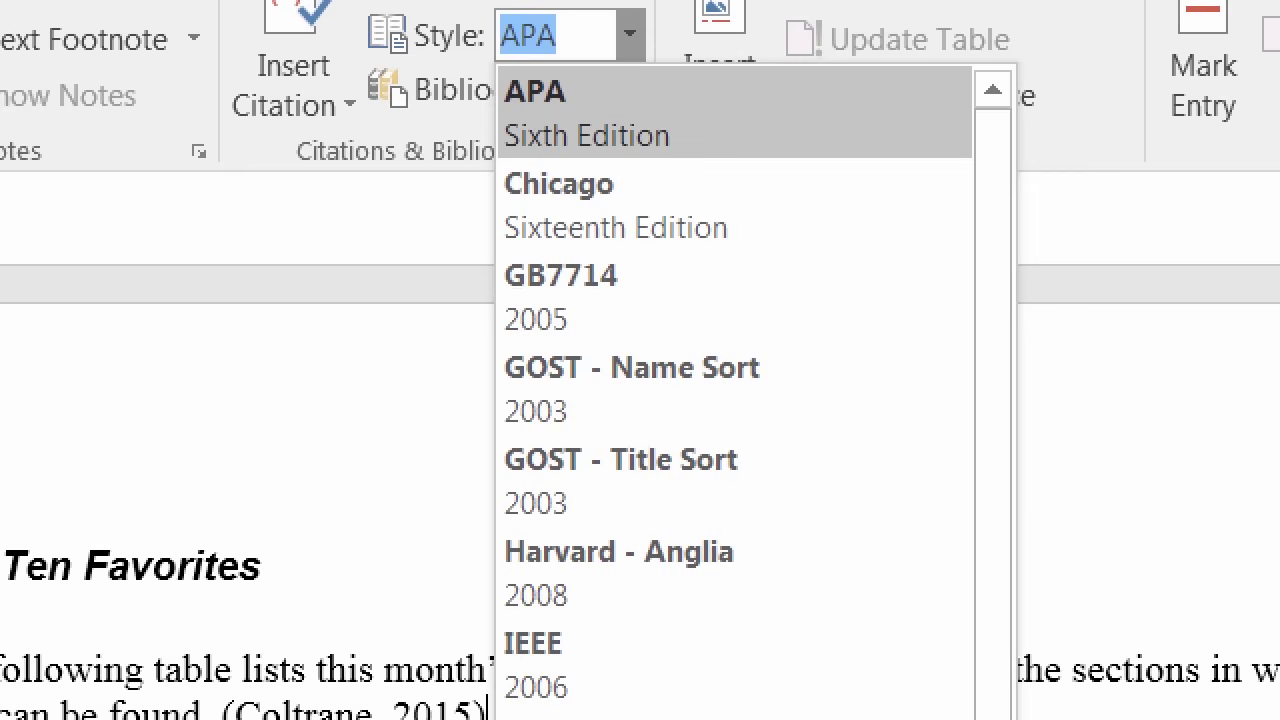
click(535, 110)
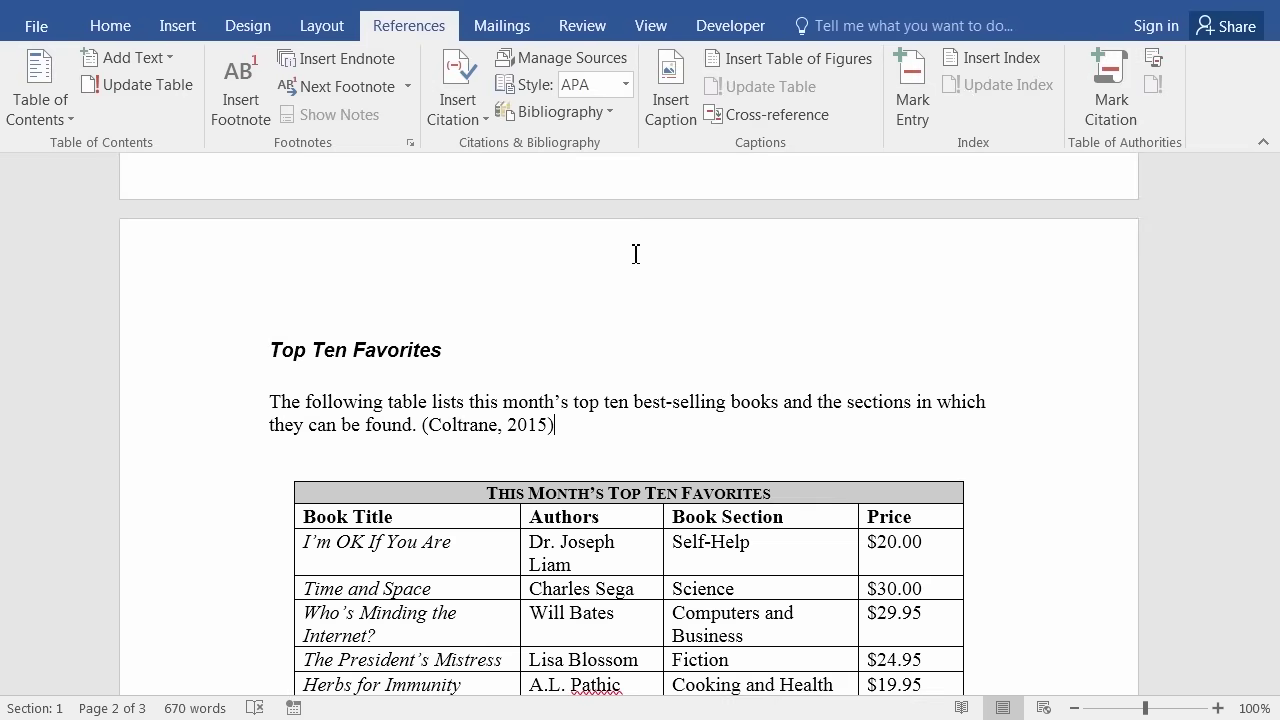
Show the Insert Citation source list at the end of the Music Inventory Database paragraph.
scroll(600, 410, down, 10)
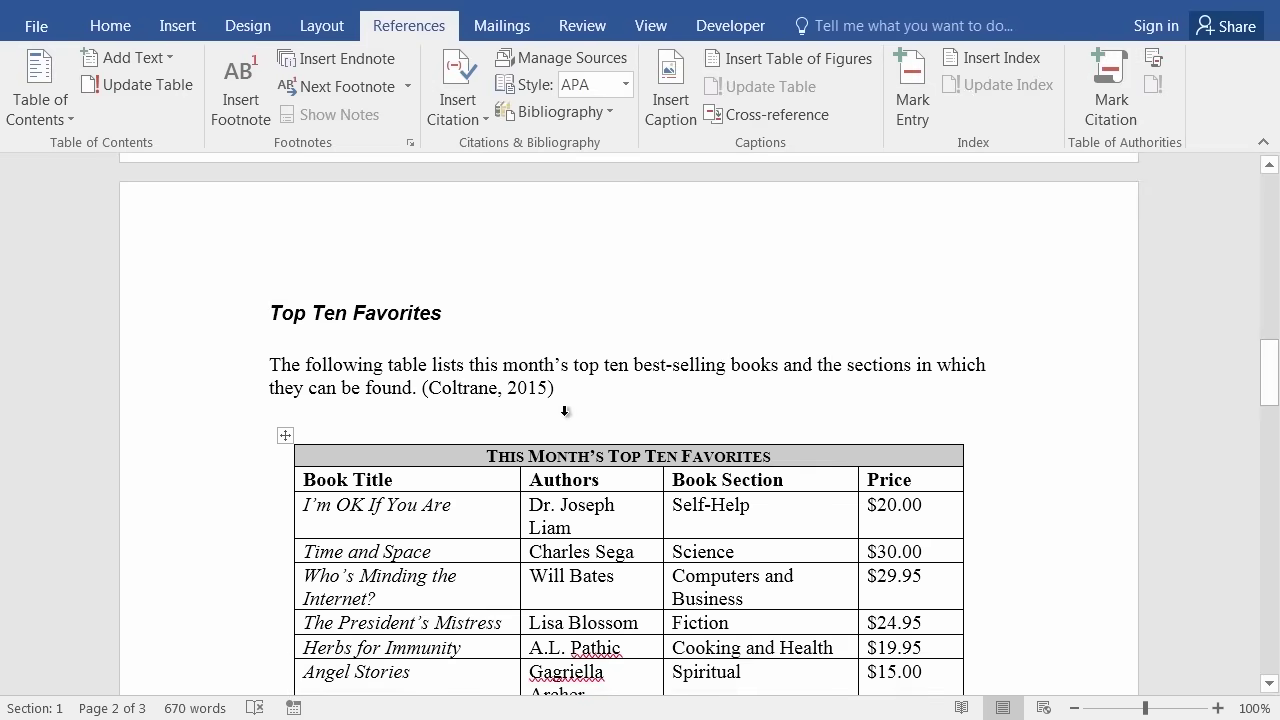
scroll(549, 416, down, 15)
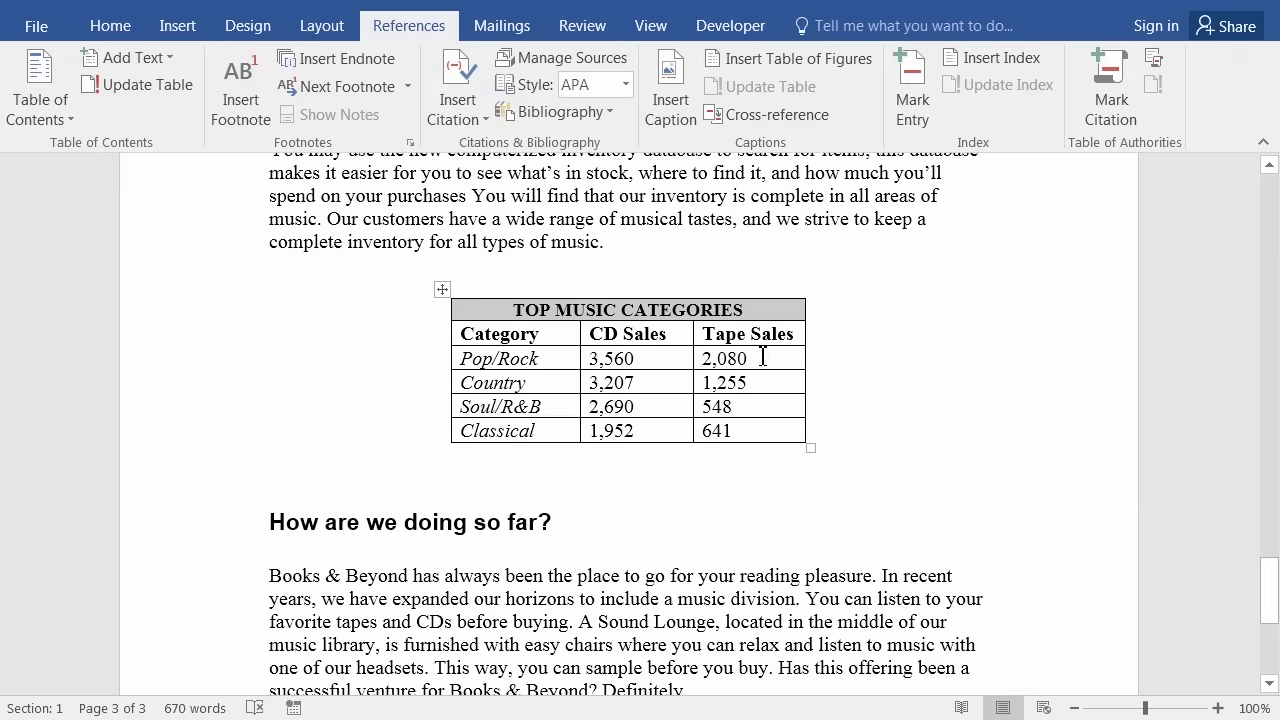
scroll(847, 325, up, 1)
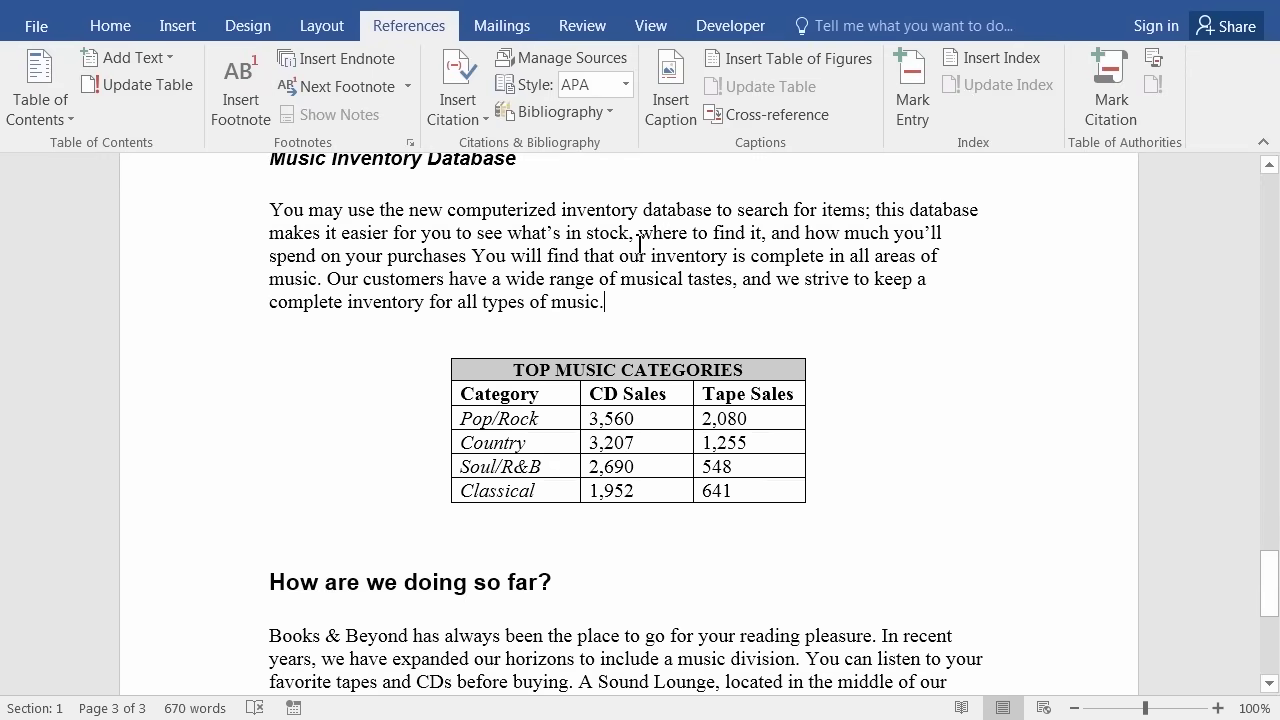
click(473, 87)
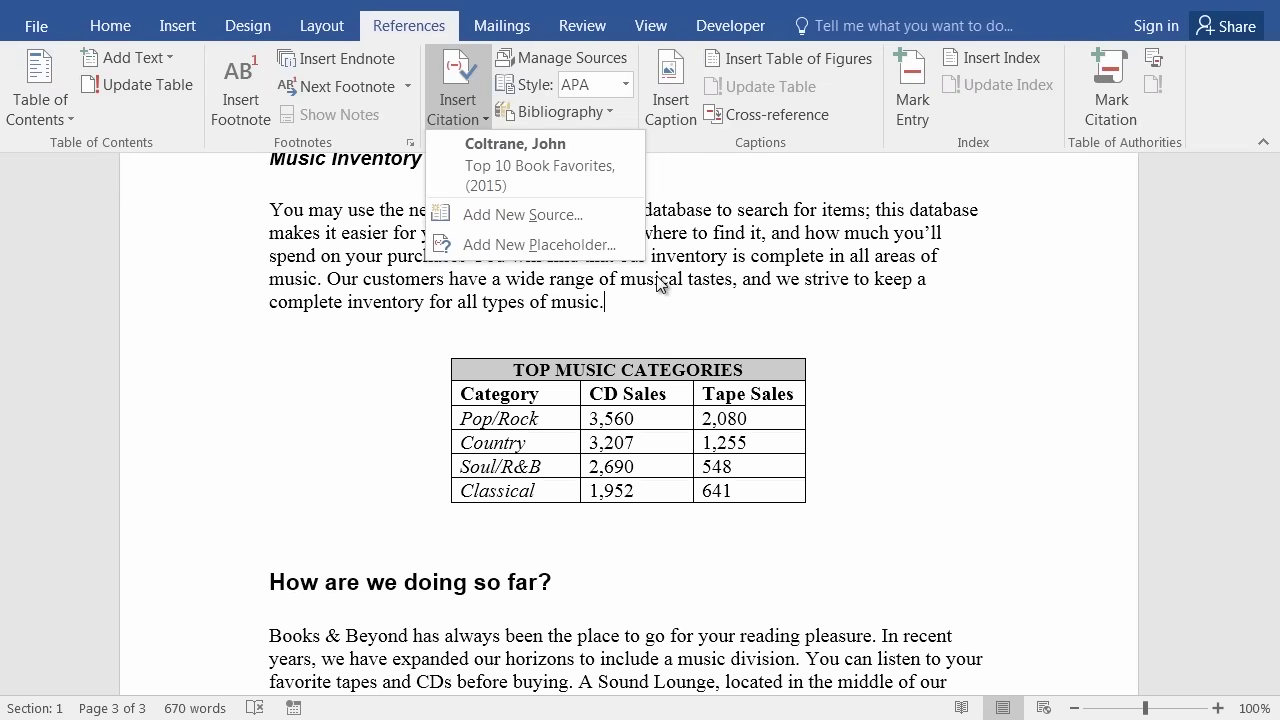
Add and cite a Book source, 'Well Known Facts That I Just Made Up' (2010).
click(510, 222)
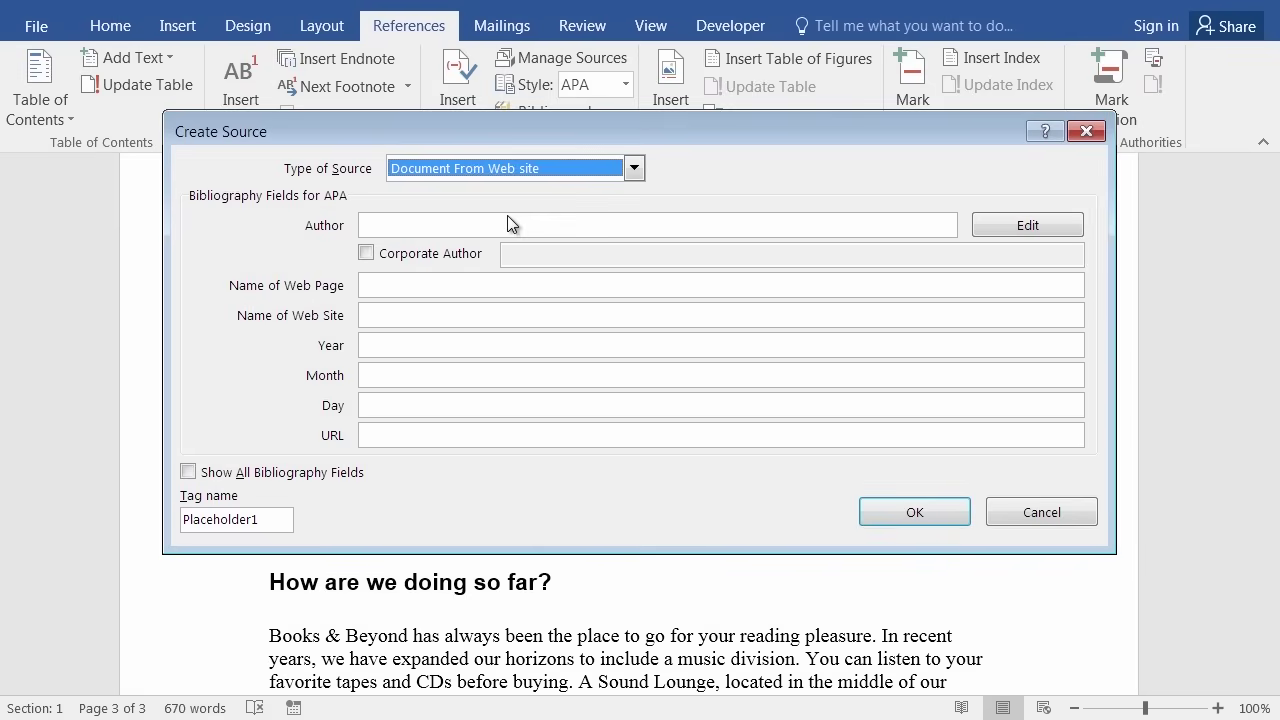
click(639, 173)
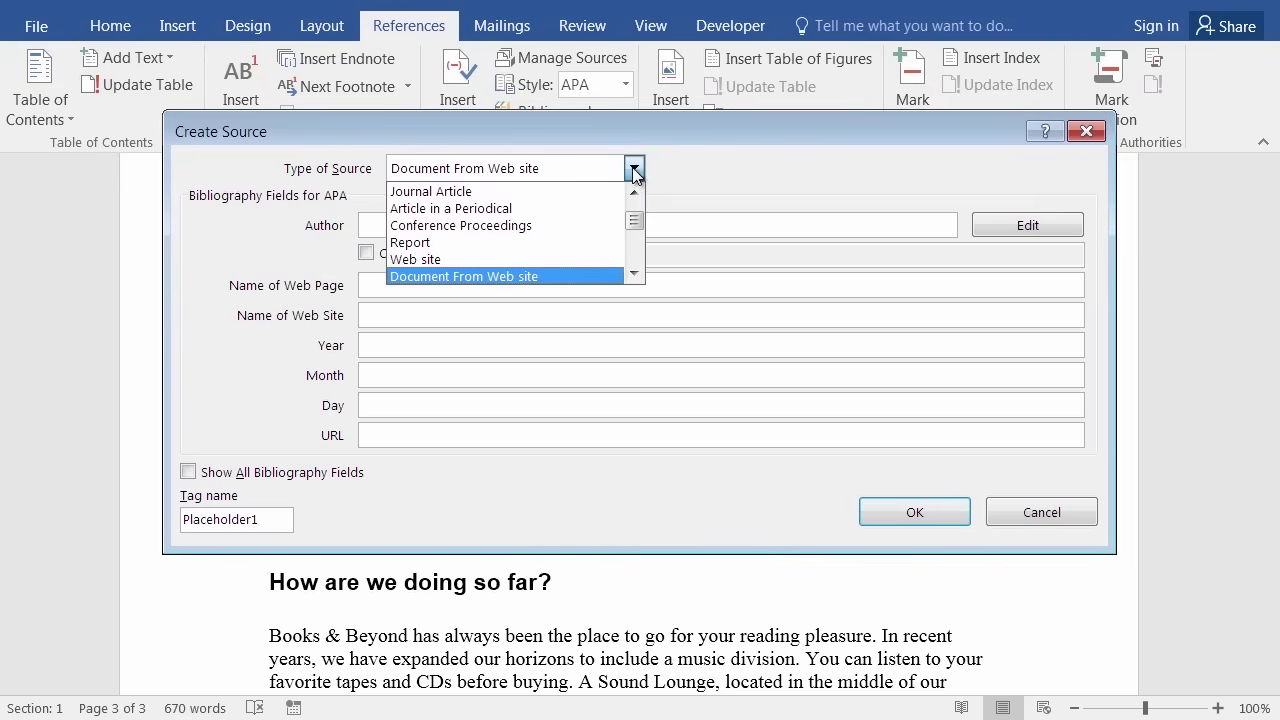
scroll(635, 195, up, 1)
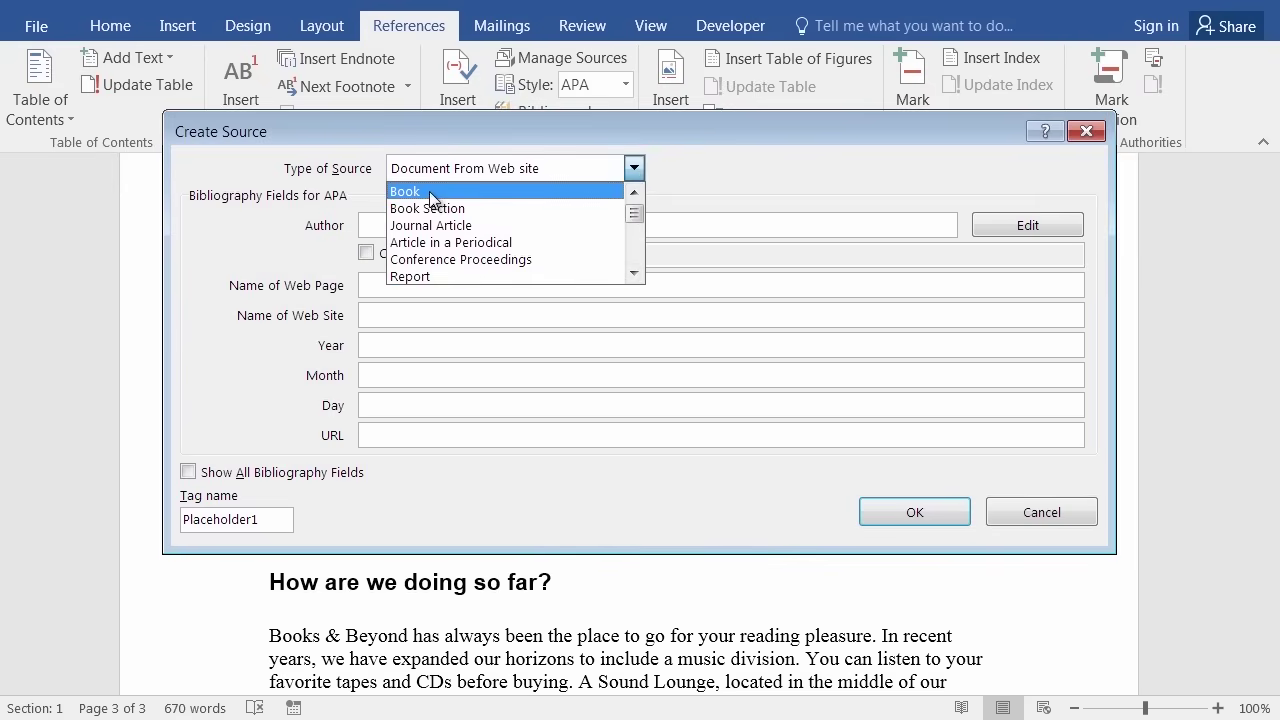
click(429, 191)
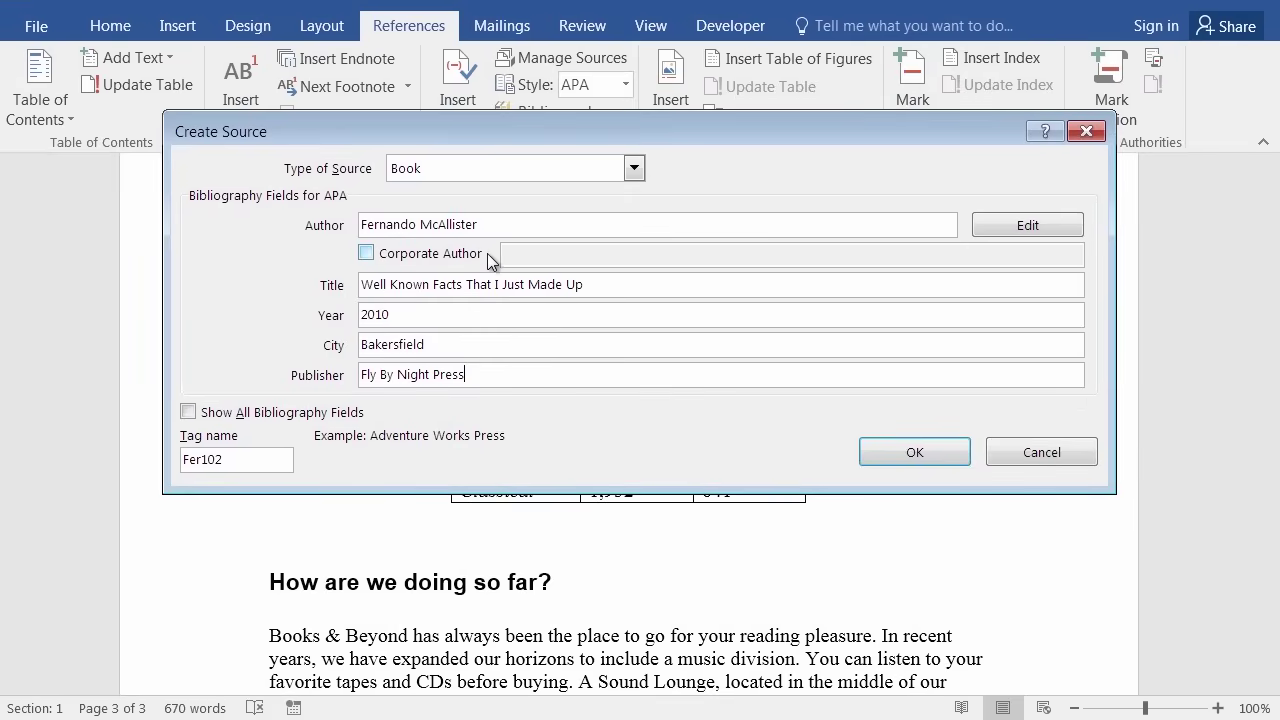
click(900, 450)
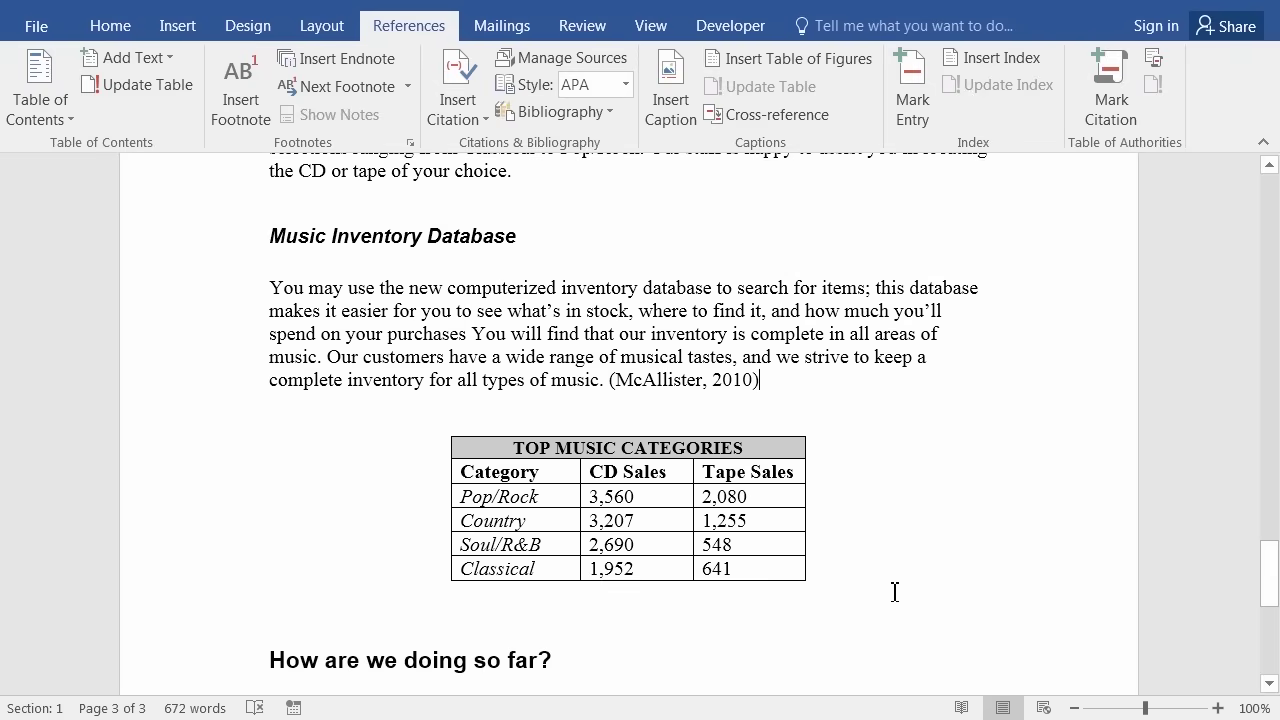
Add a page break after Keep Us Informed and show the Bibliography gallery.
key(ctrl+End)
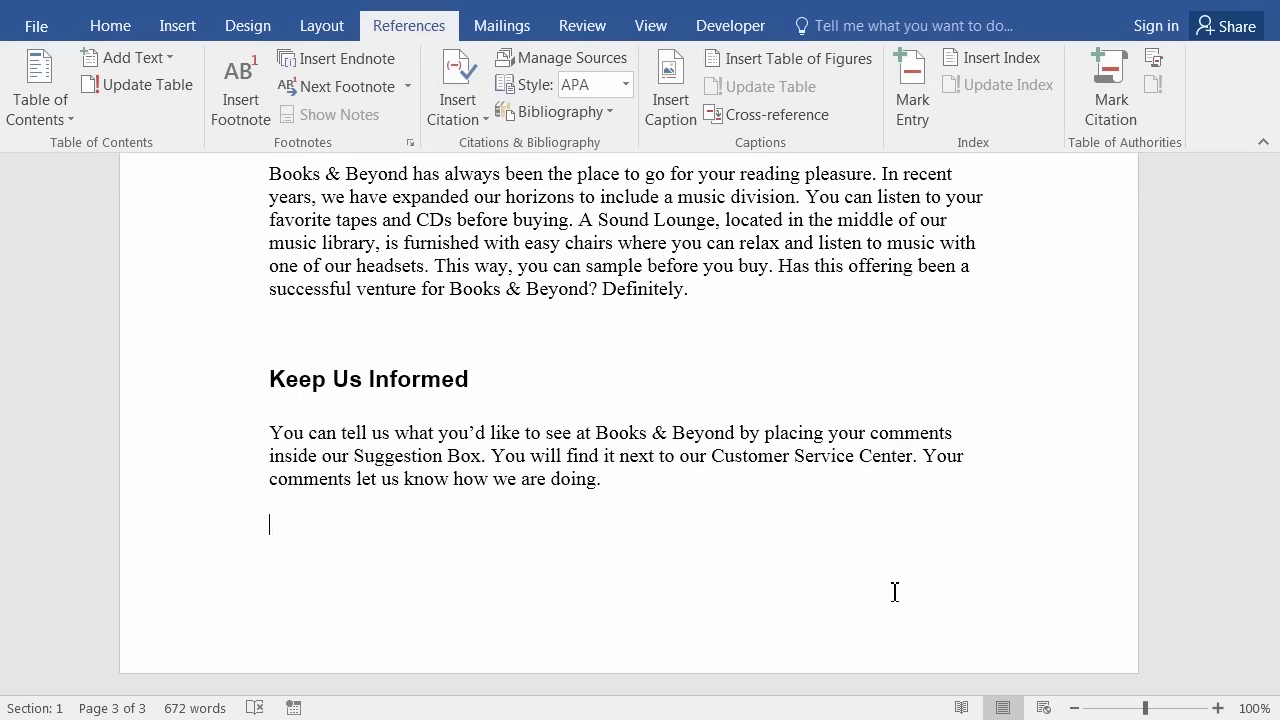
key(ctrl+Return)
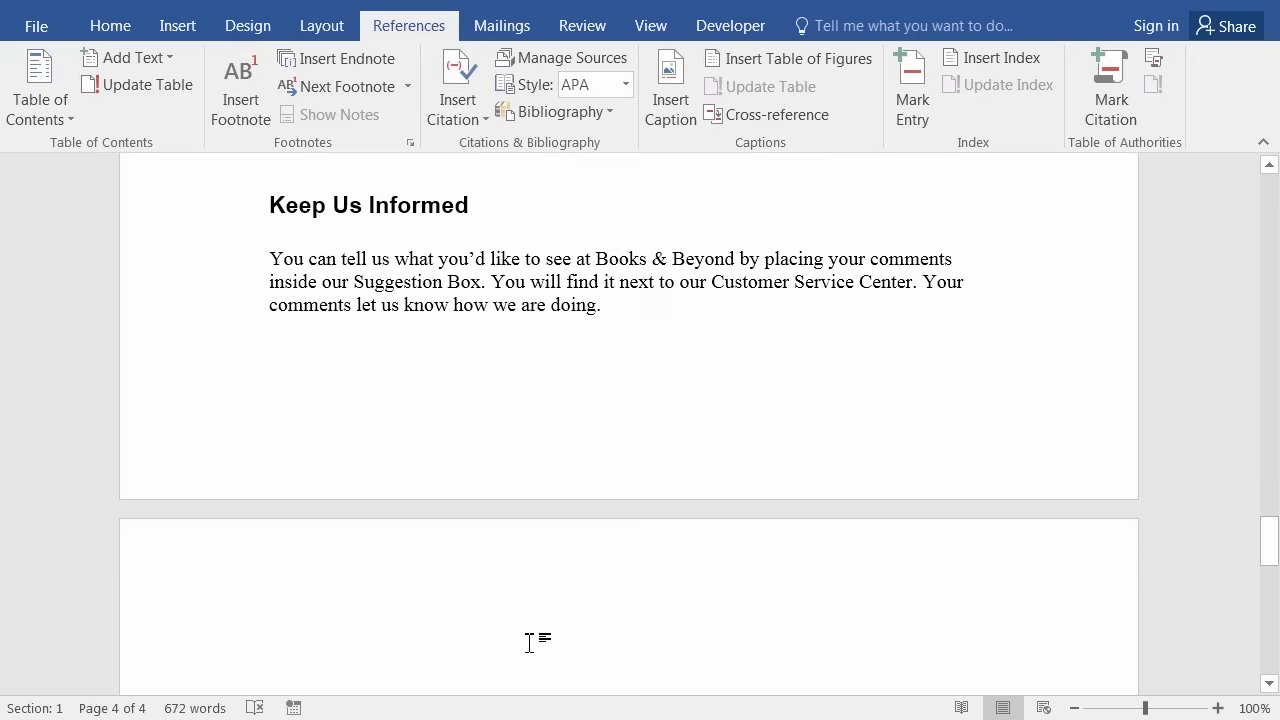
scroll(530, 643, down, 1)
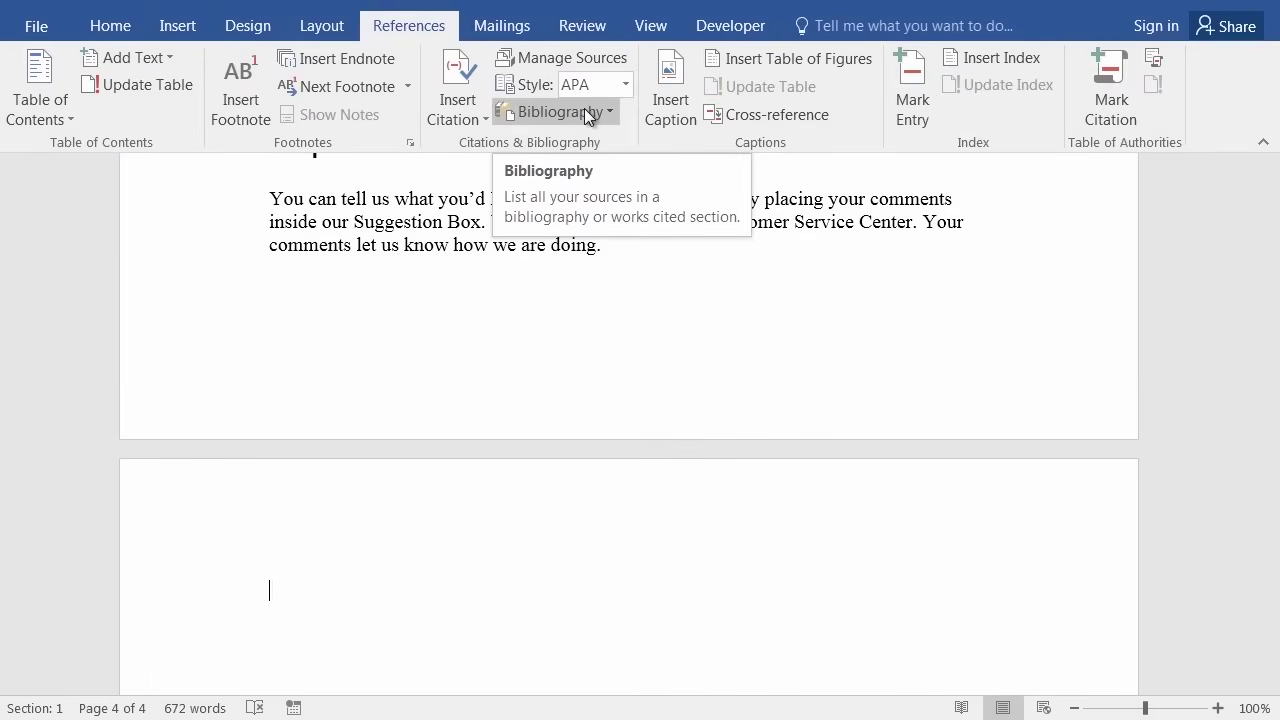
click(584, 108)
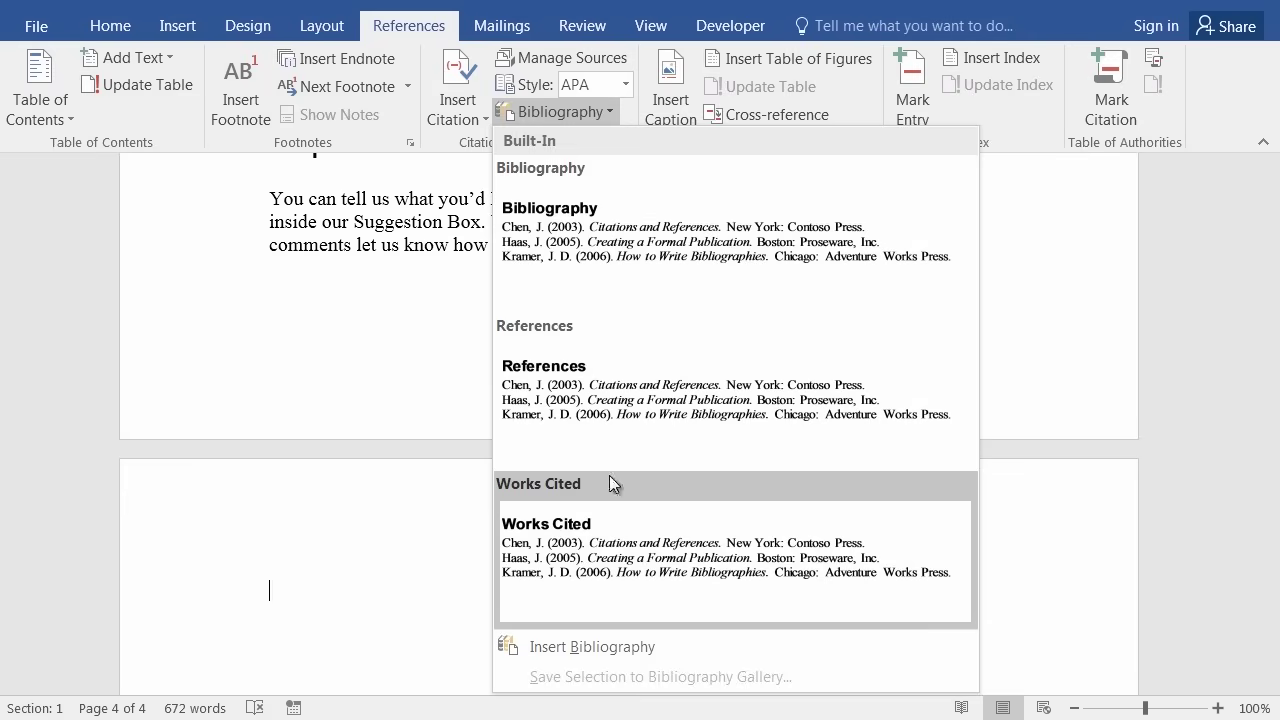
Insert the built-in Bibliography layout listing both cited sources on the last page.
click(588, 254)
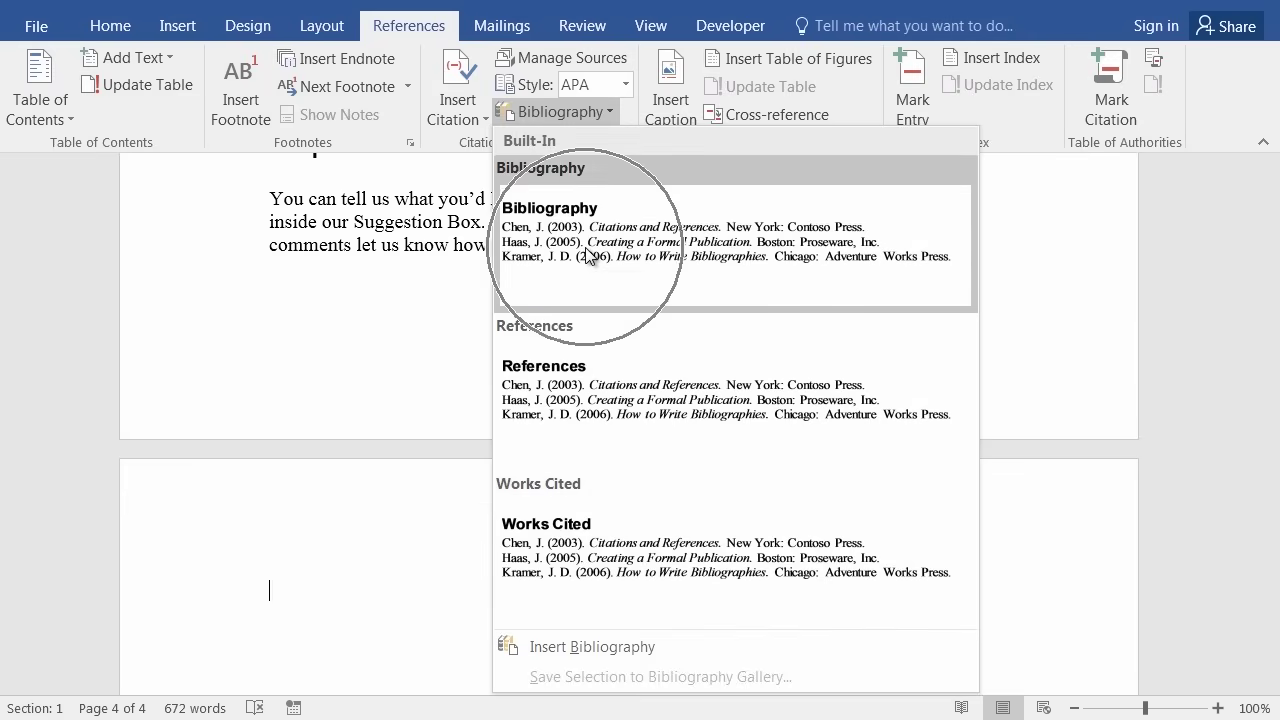
click(588, 254)
click(588, 254)
scroll(471, 409, up, 3)
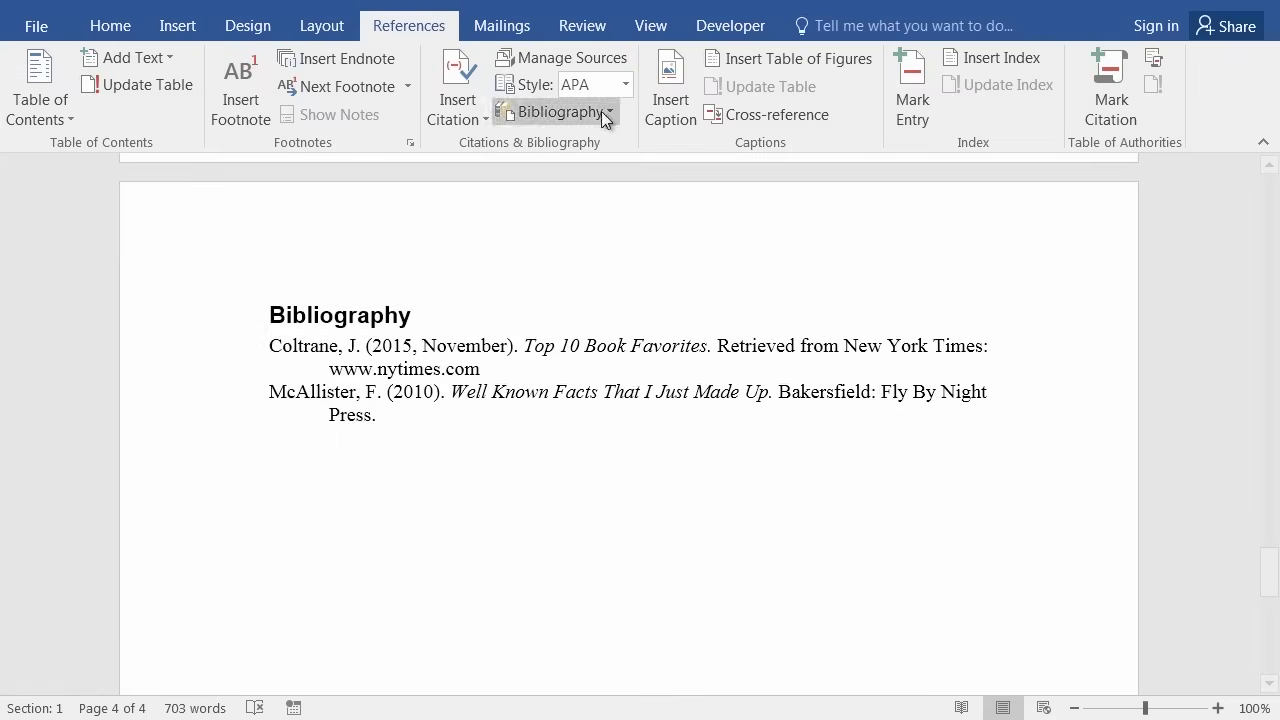
click(627, 86)
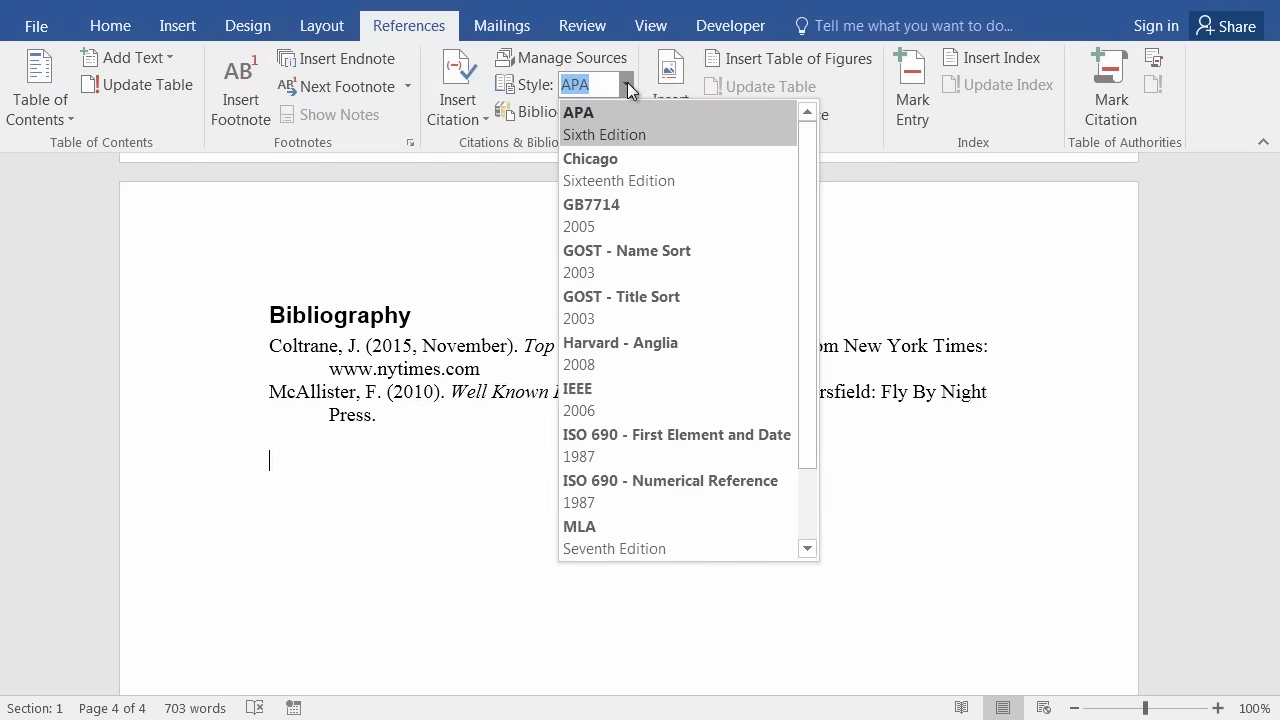
click(664, 520)
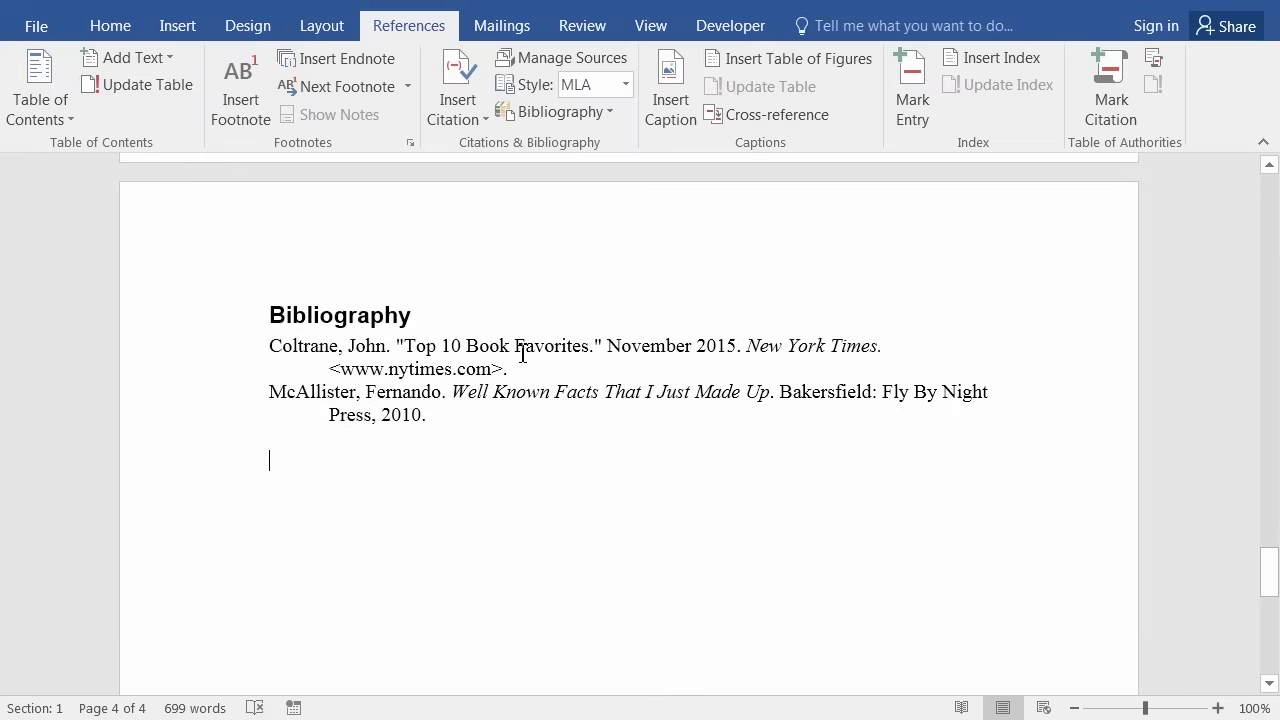
scroll(628, 363, up, 5)
scroll(528, 335, up, 10)
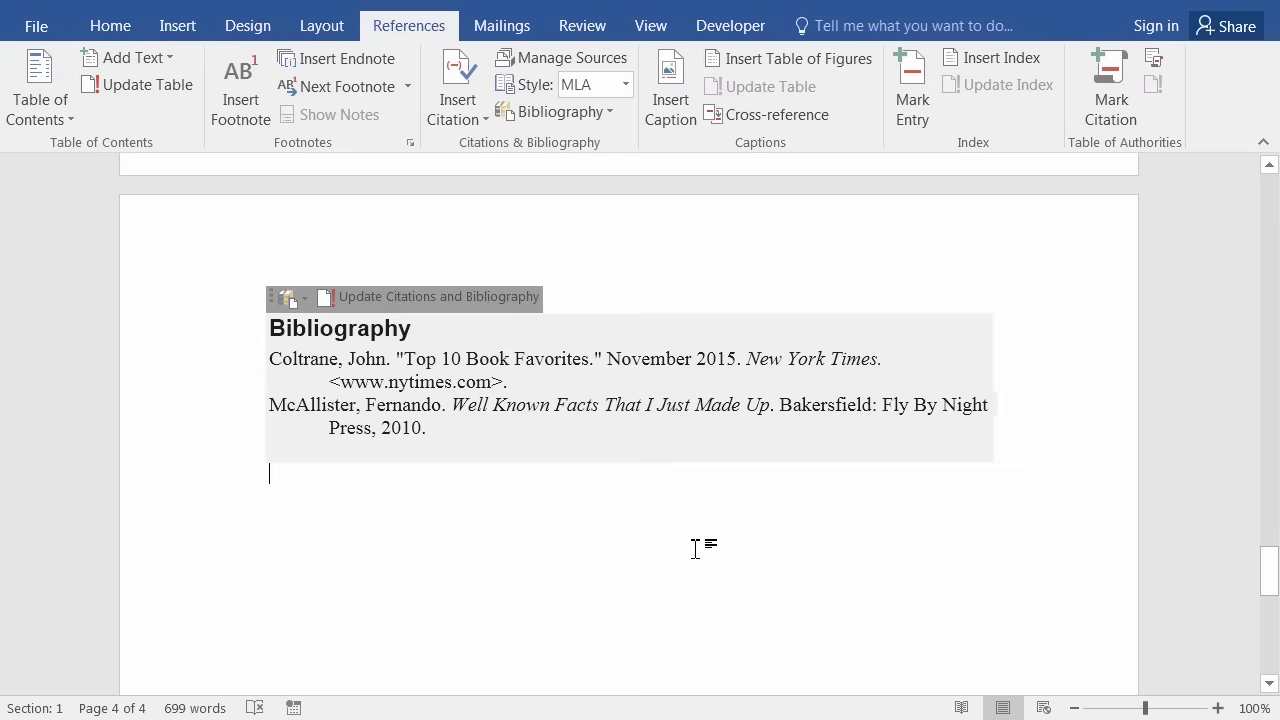
click(546, 113)
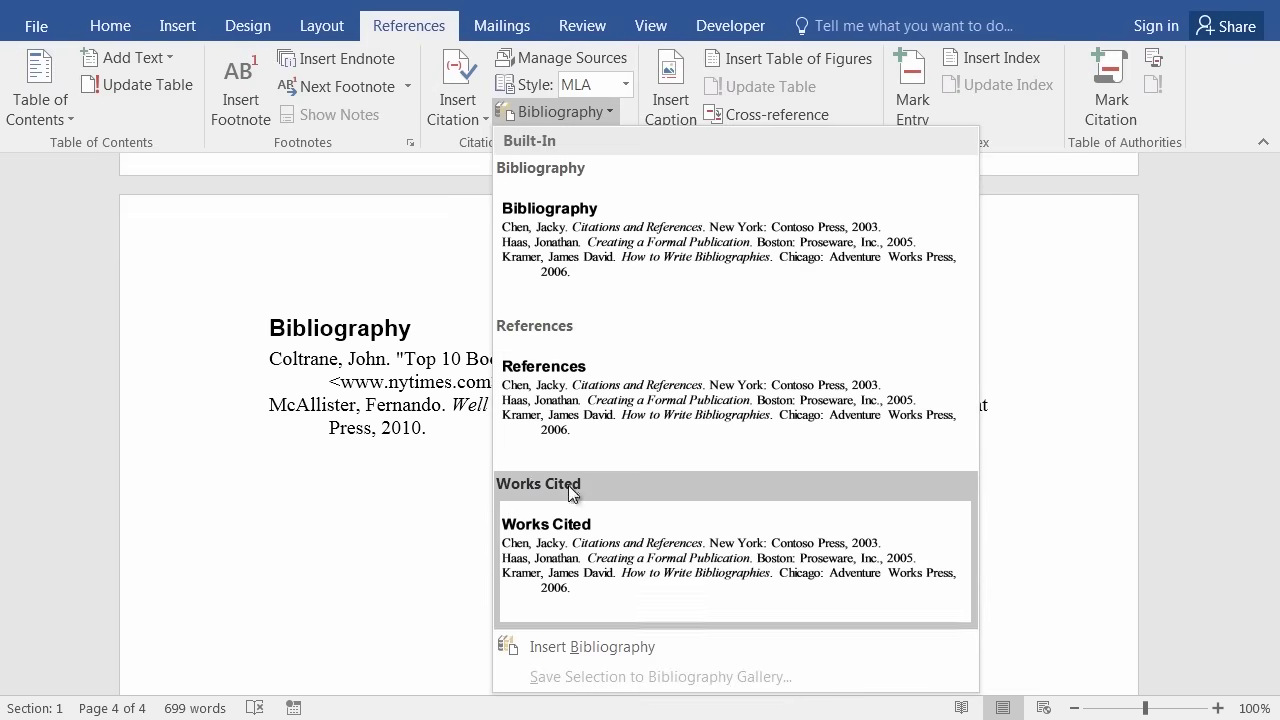
click(395, 499)
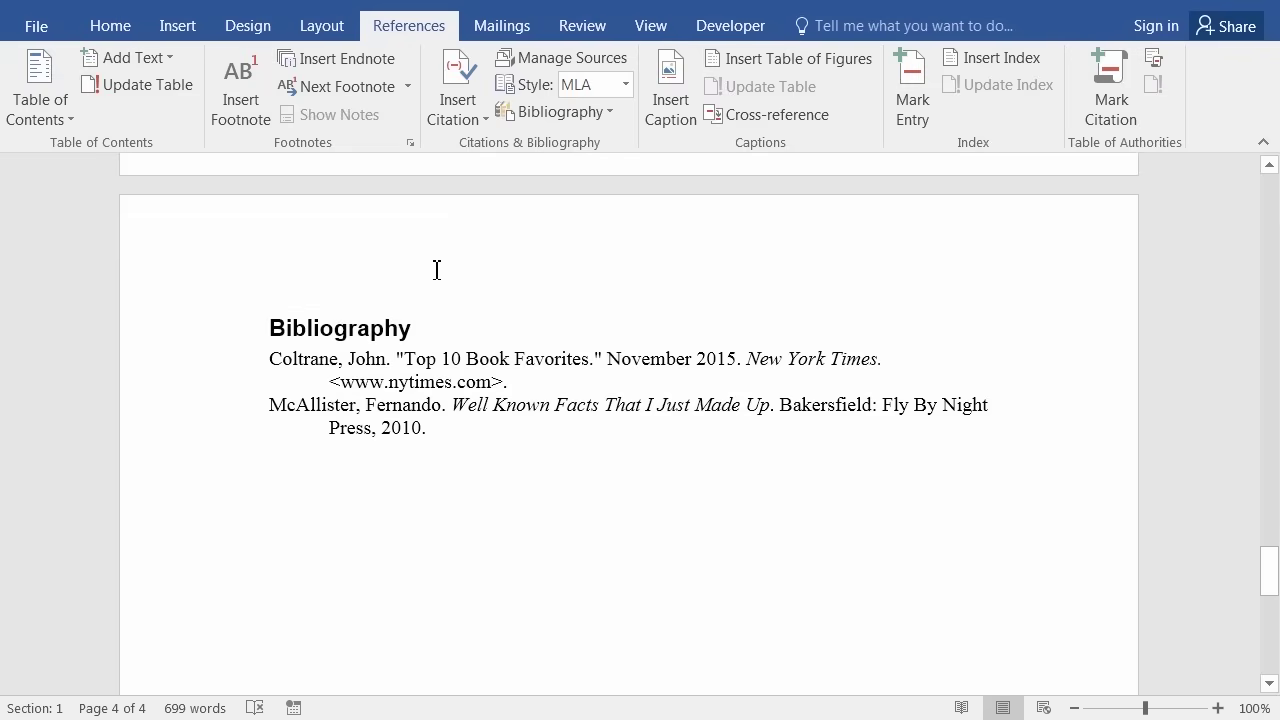
click(626, 86)
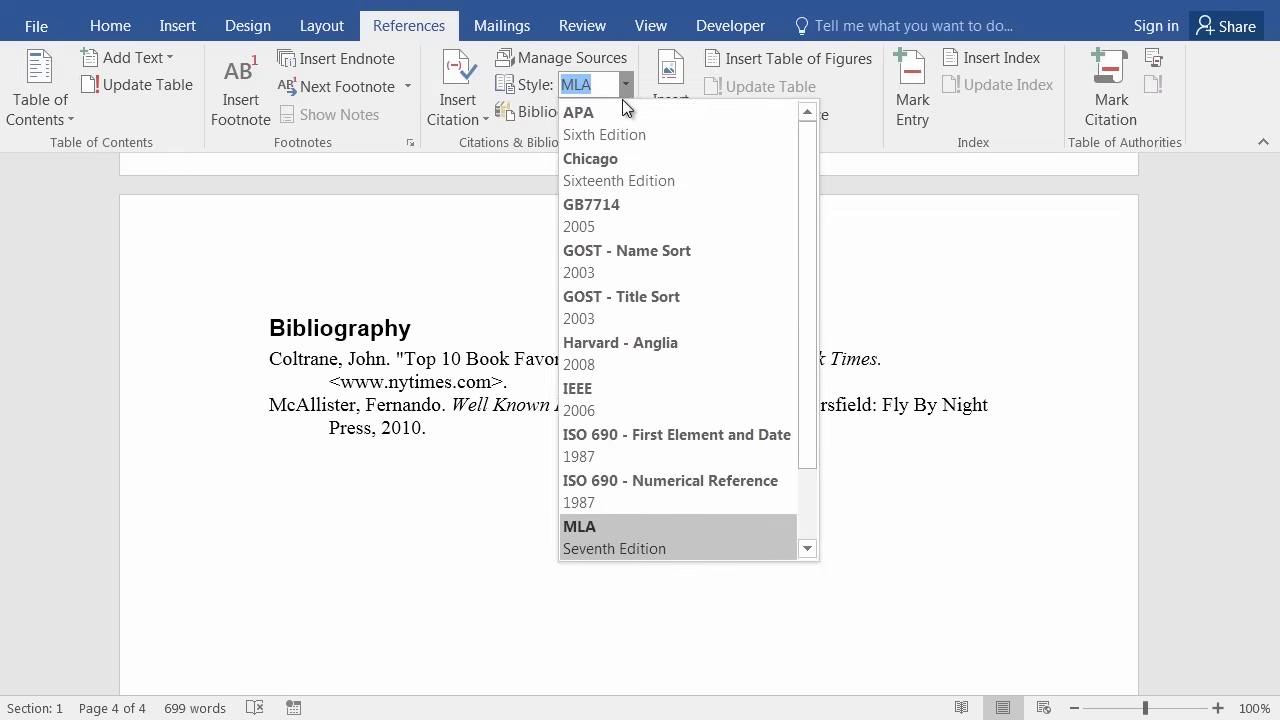
key(Escape)
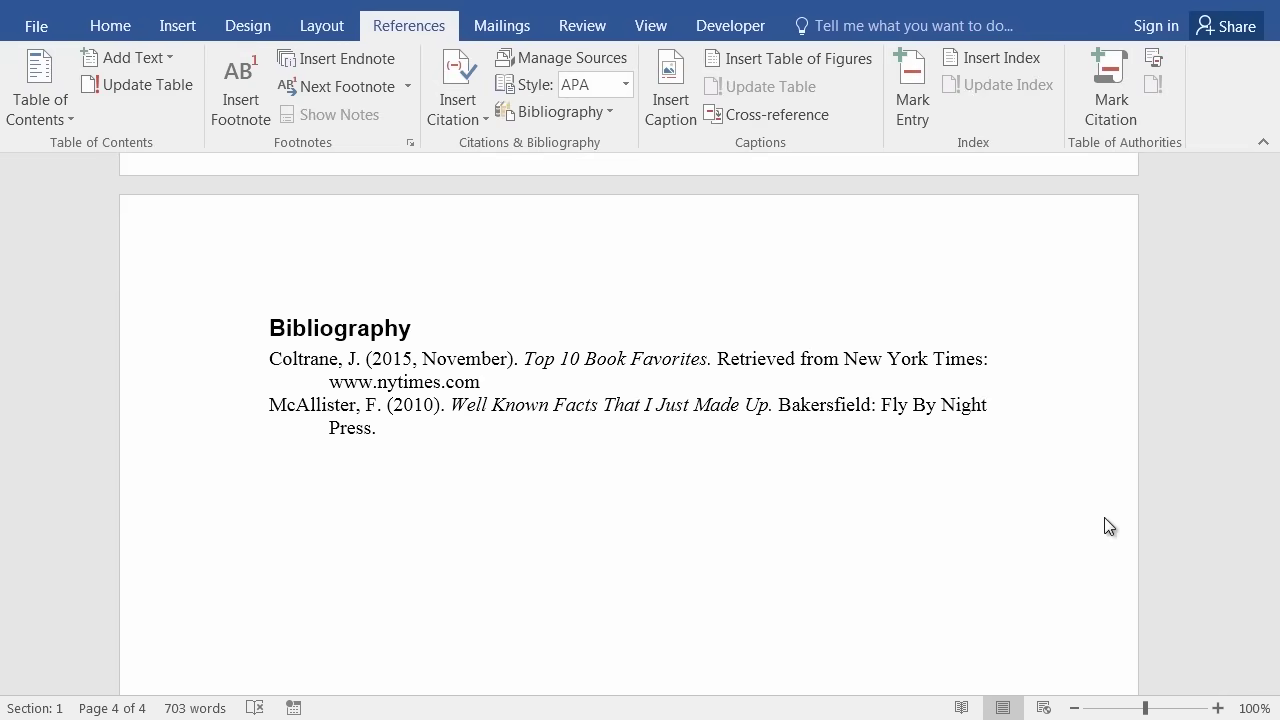
Return to the document's start and select 'music' in the What is Books & Beyond? paragraph.
scroll(1174, 486, up, 10)
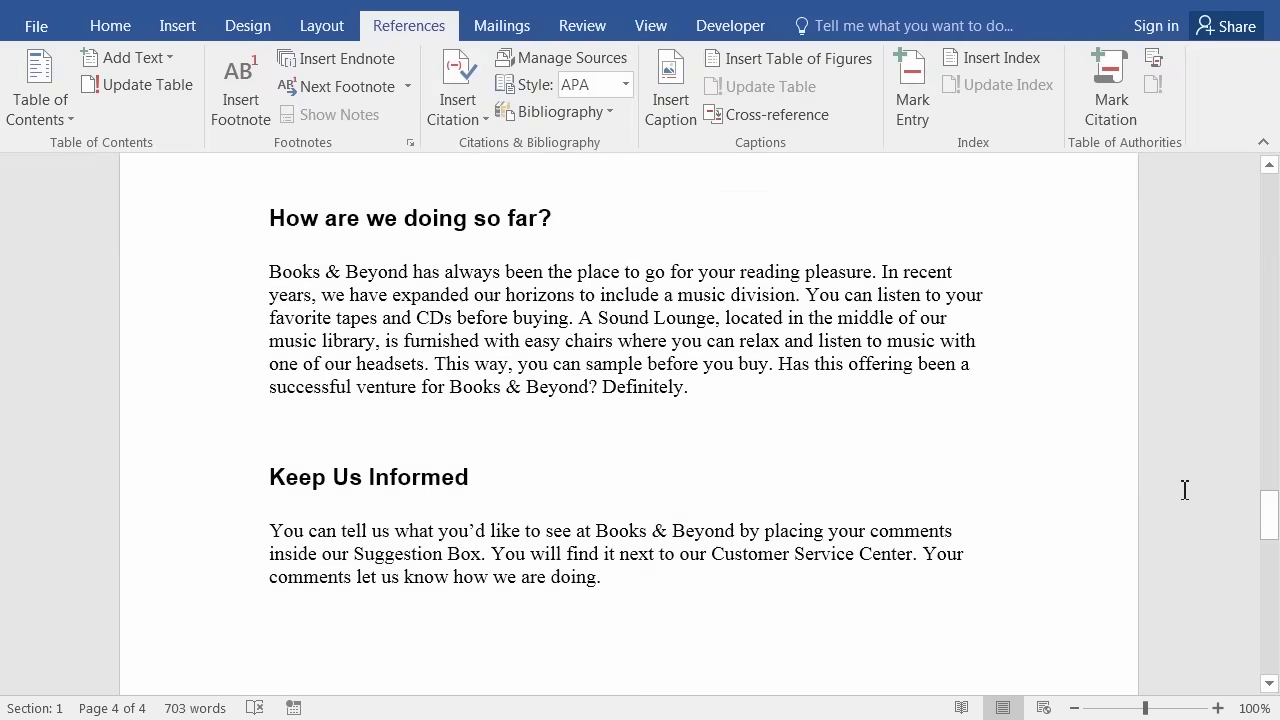
scroll(1184, 489, up, 2)
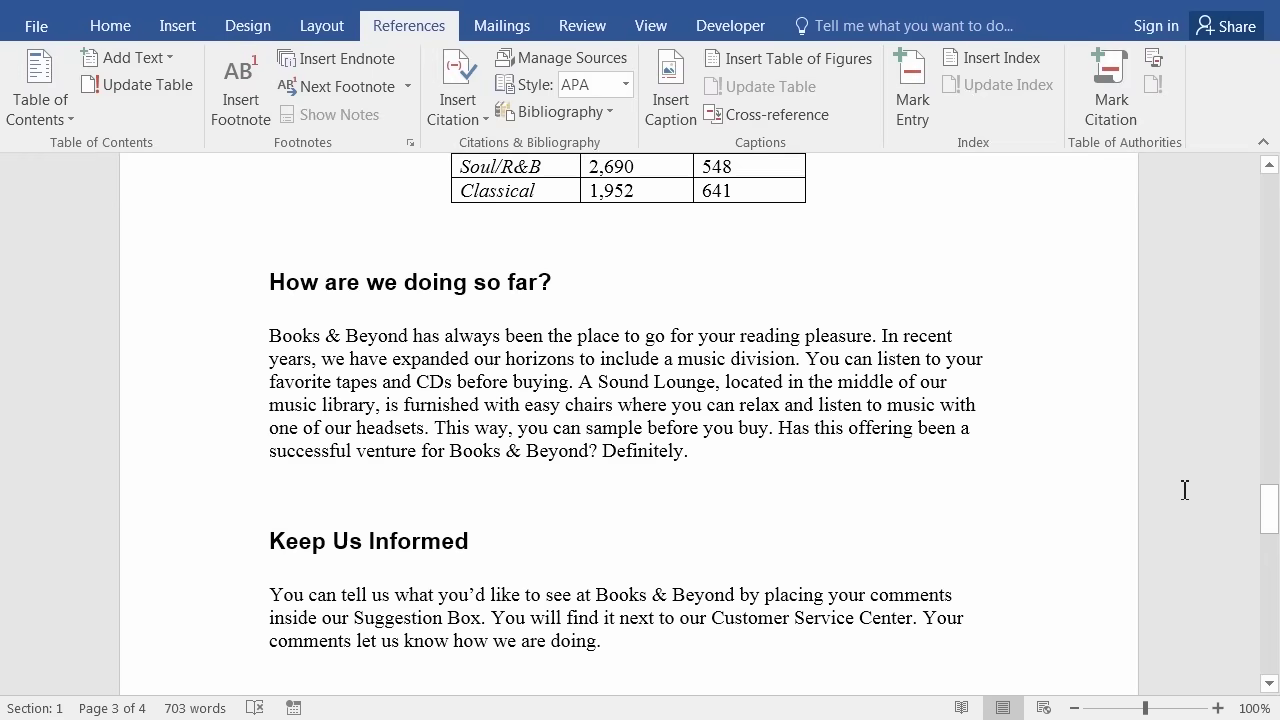
key(ctrl+Home)
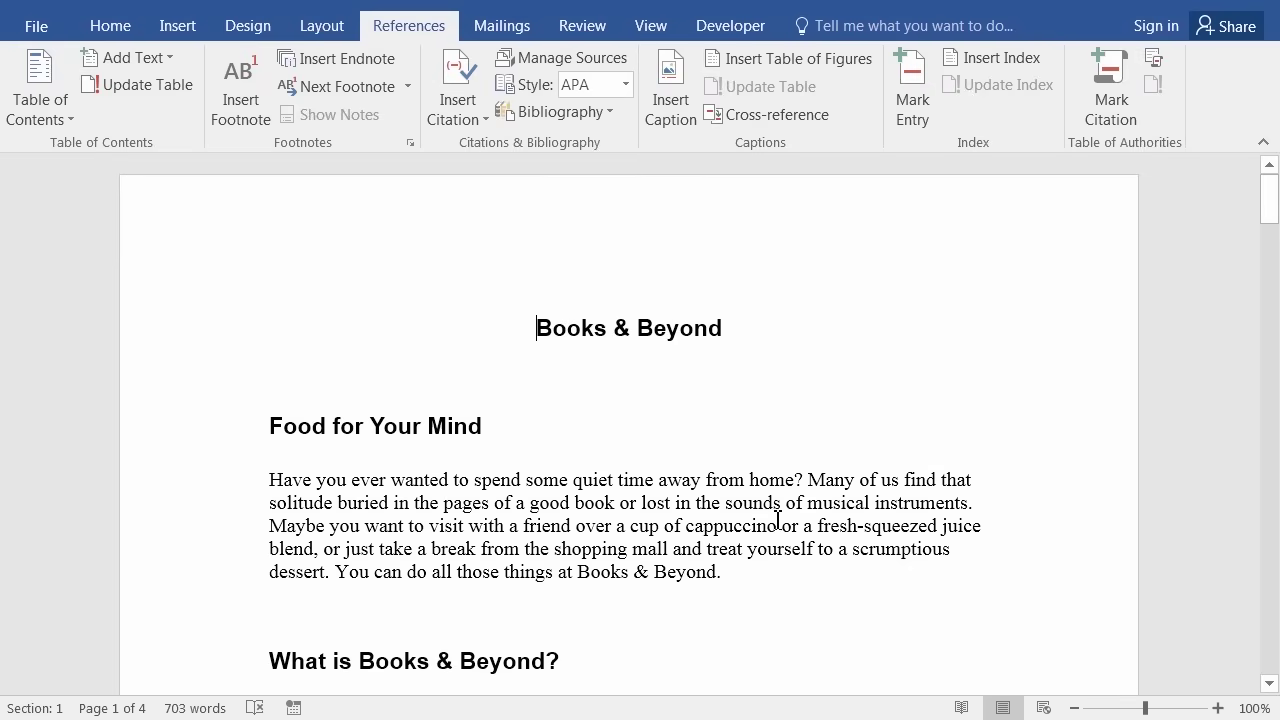
scroll(638, 528, down, 1)
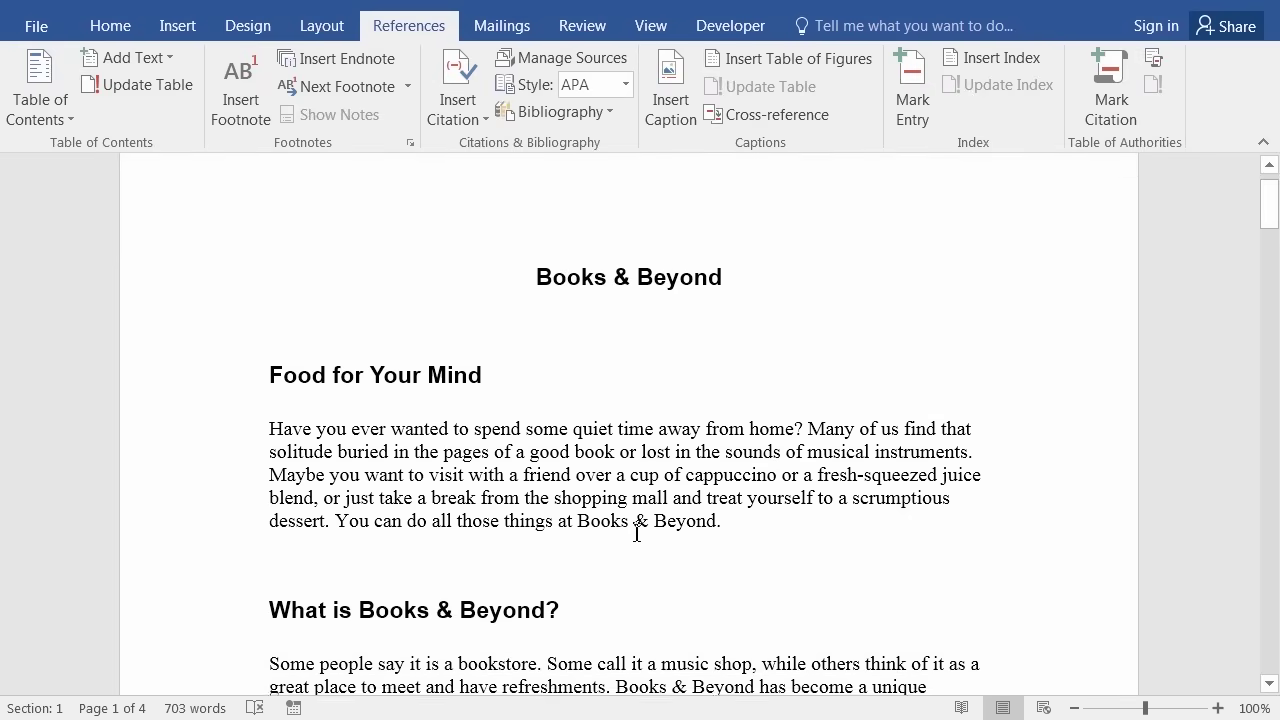
scroll(637, 534, down, 3)
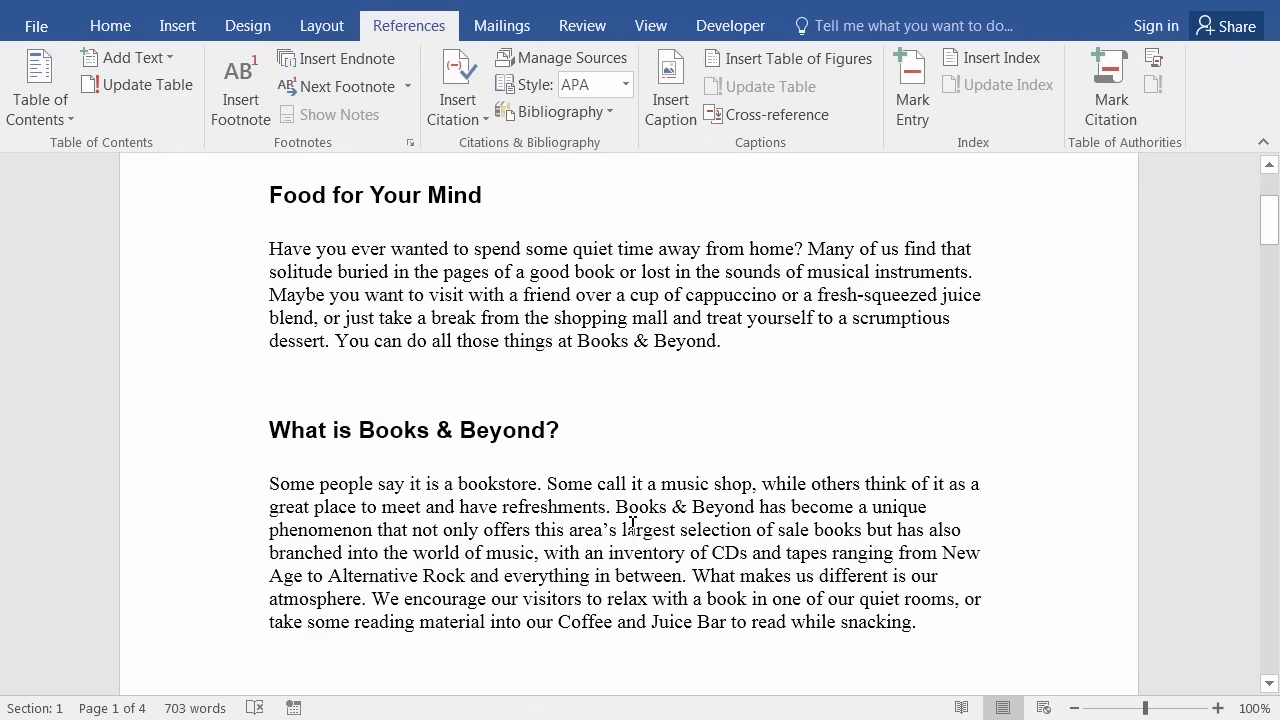
scroll(631, 528, down, 2)
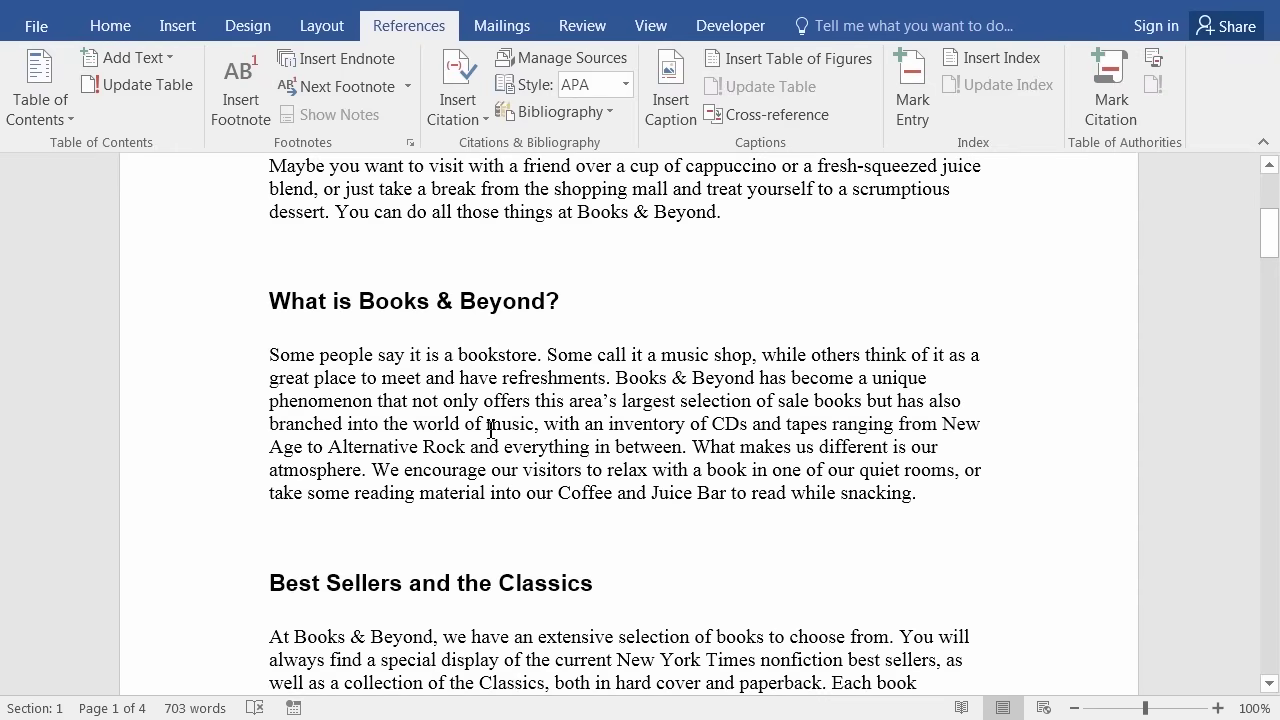
drag(490, 428, 537, 426)
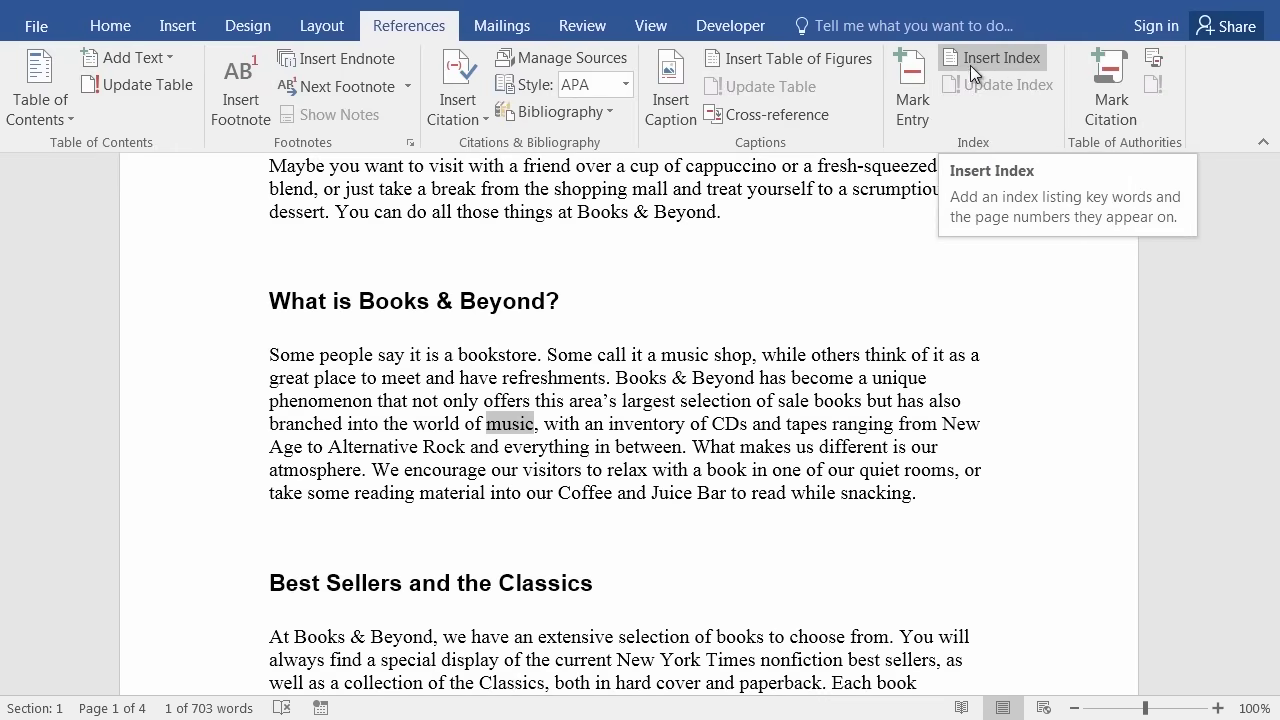
Mark all occurrences of 'music' as a main index entry, producing three XE entries.
click(910, 78)
drag(651, 224, 989, 275)
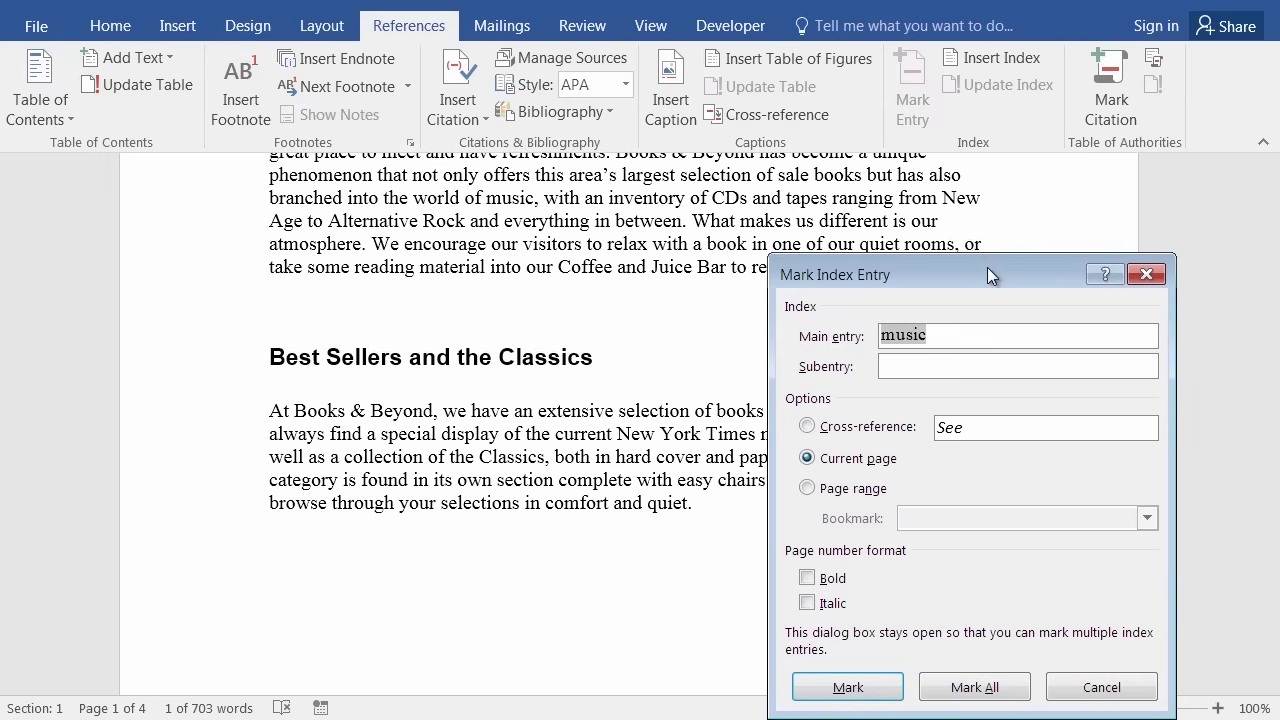
click(950, 337)
drag(884, 277, 884, 216)
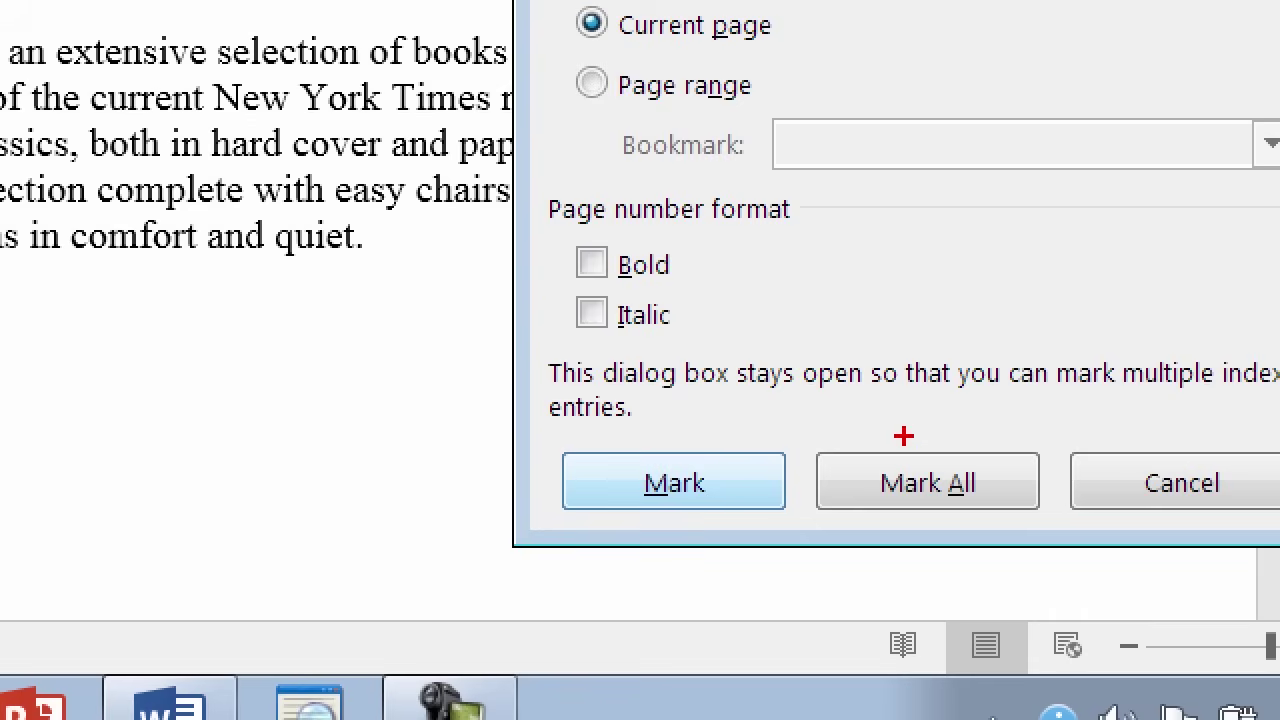
mouse_move(903, 436)
mouse_down()
mouse_move(840, 449)
mouse_move(916, 550)
mouse_move(1050, 474)
mouse_move(935, 425)
mouse_move(880, 430)
mouse_up()
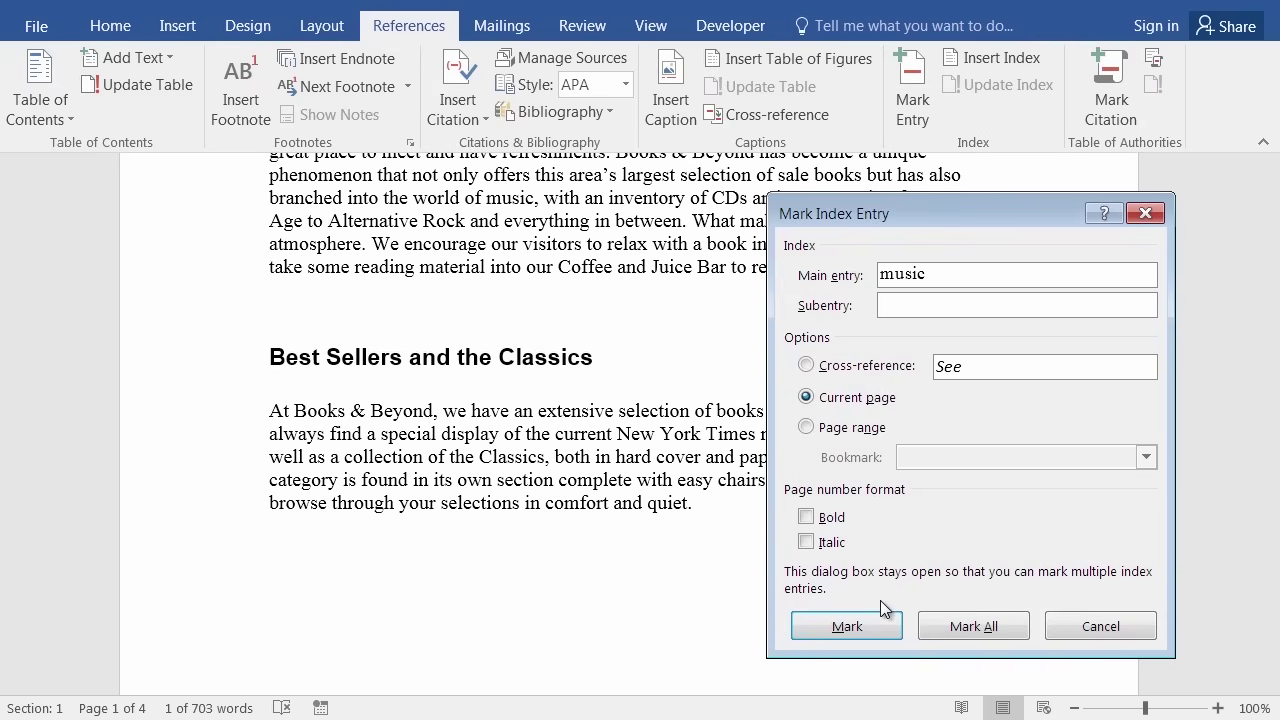
click(968, 627)
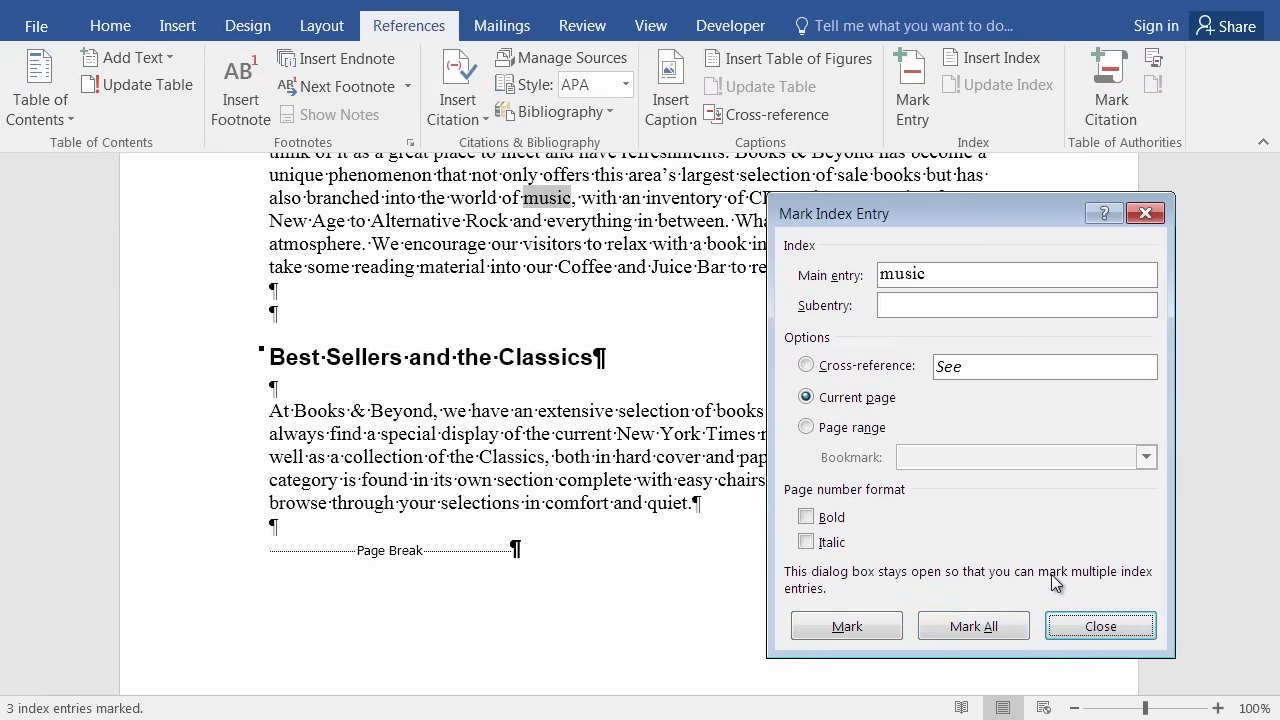
click(1097, 627)
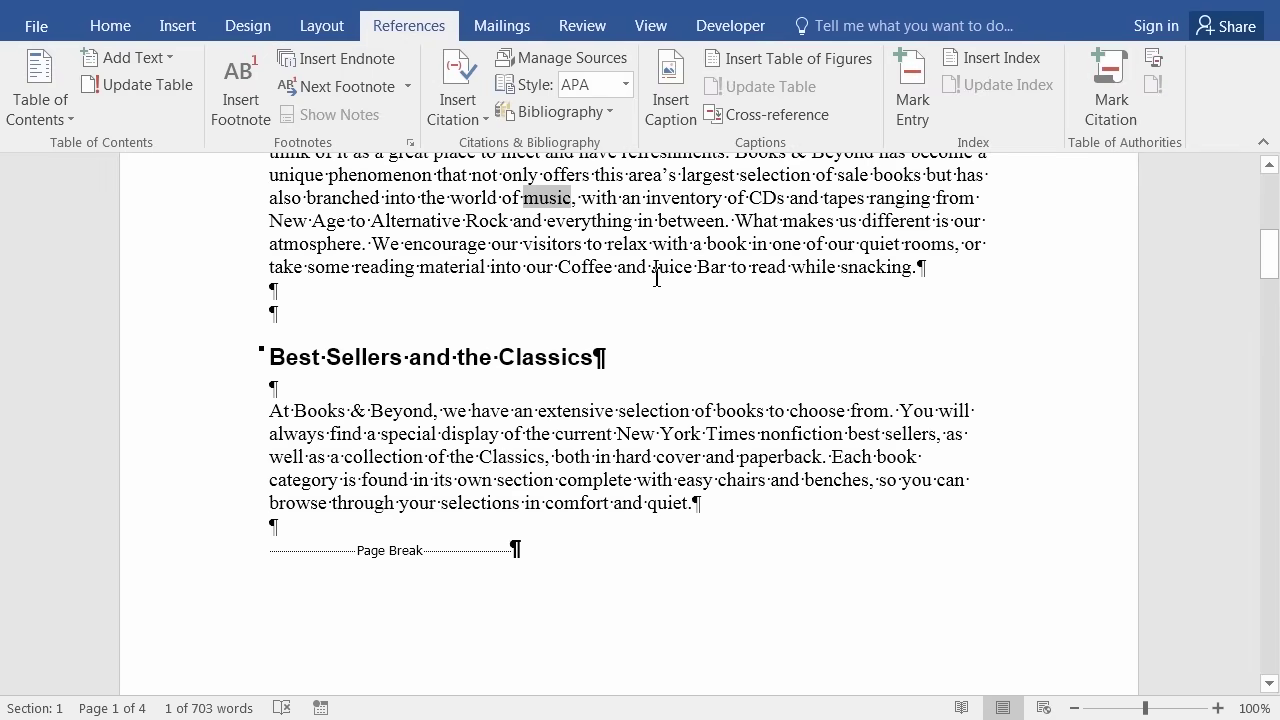
scroll(657, 277, up, 3)
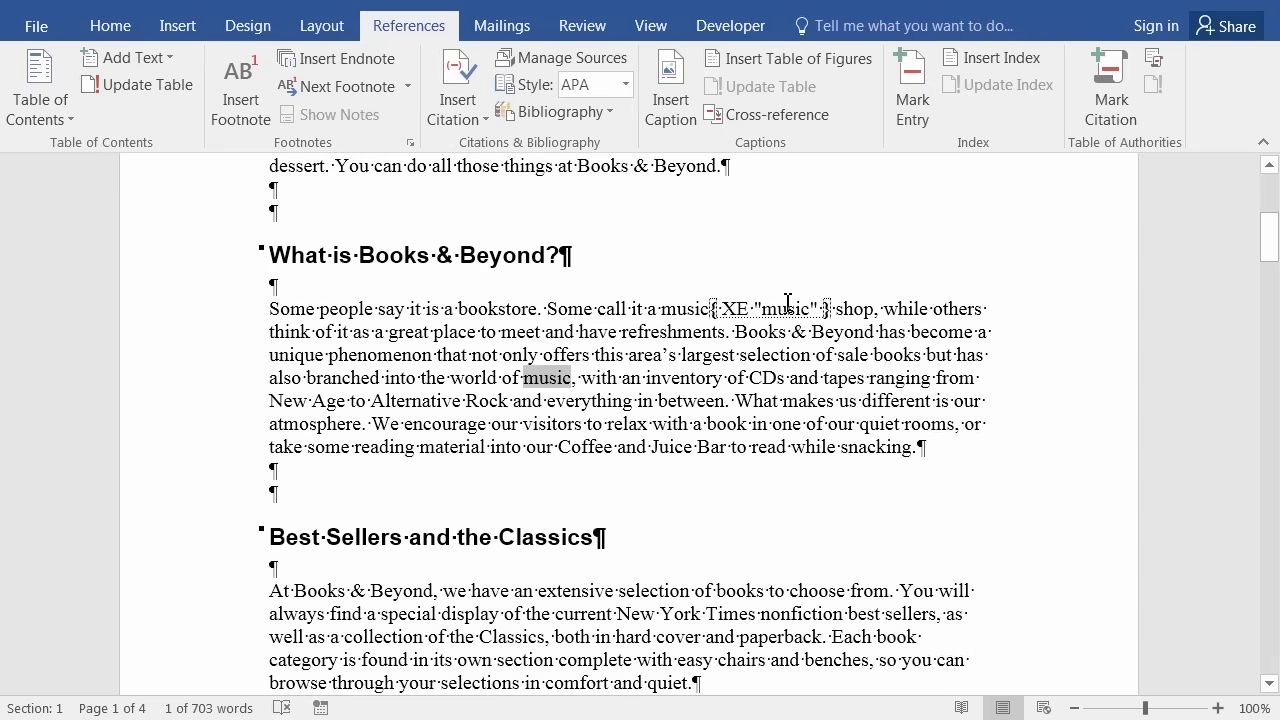
Toggle formatting marks off and back on, then scroll to the page 3 Music Inventory Database section.
click(129, 32)
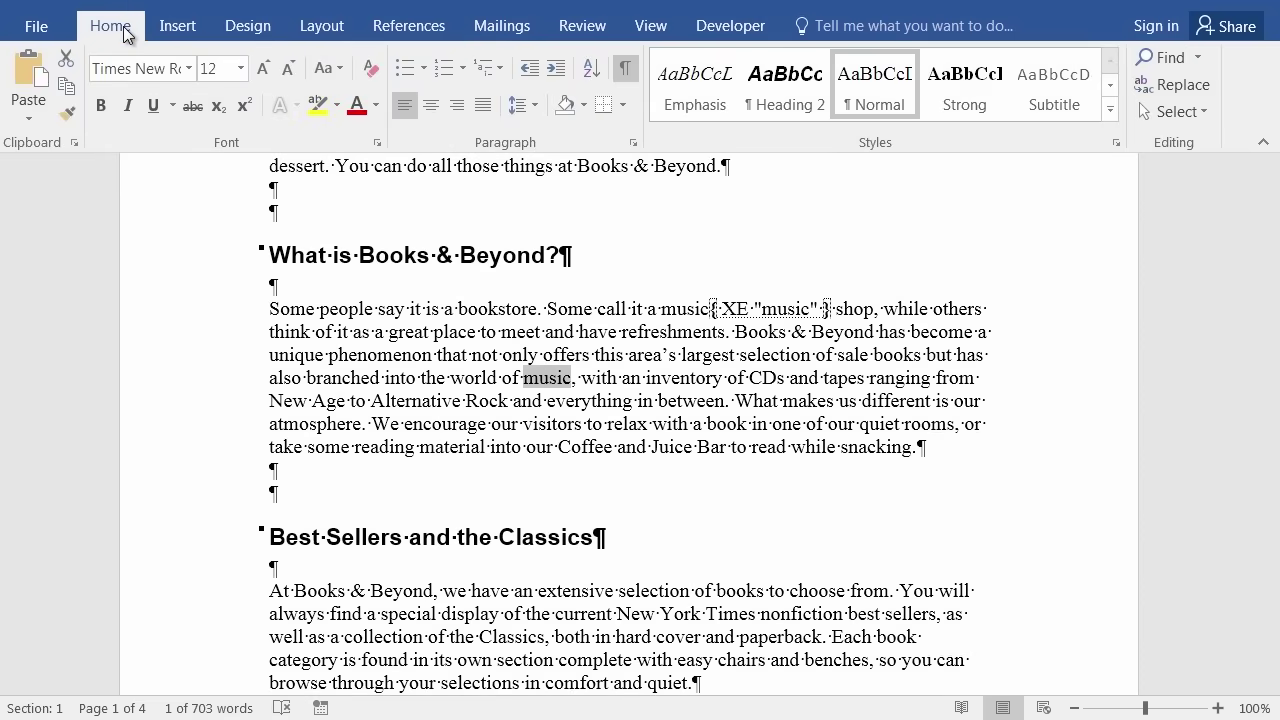
click(627, 68)
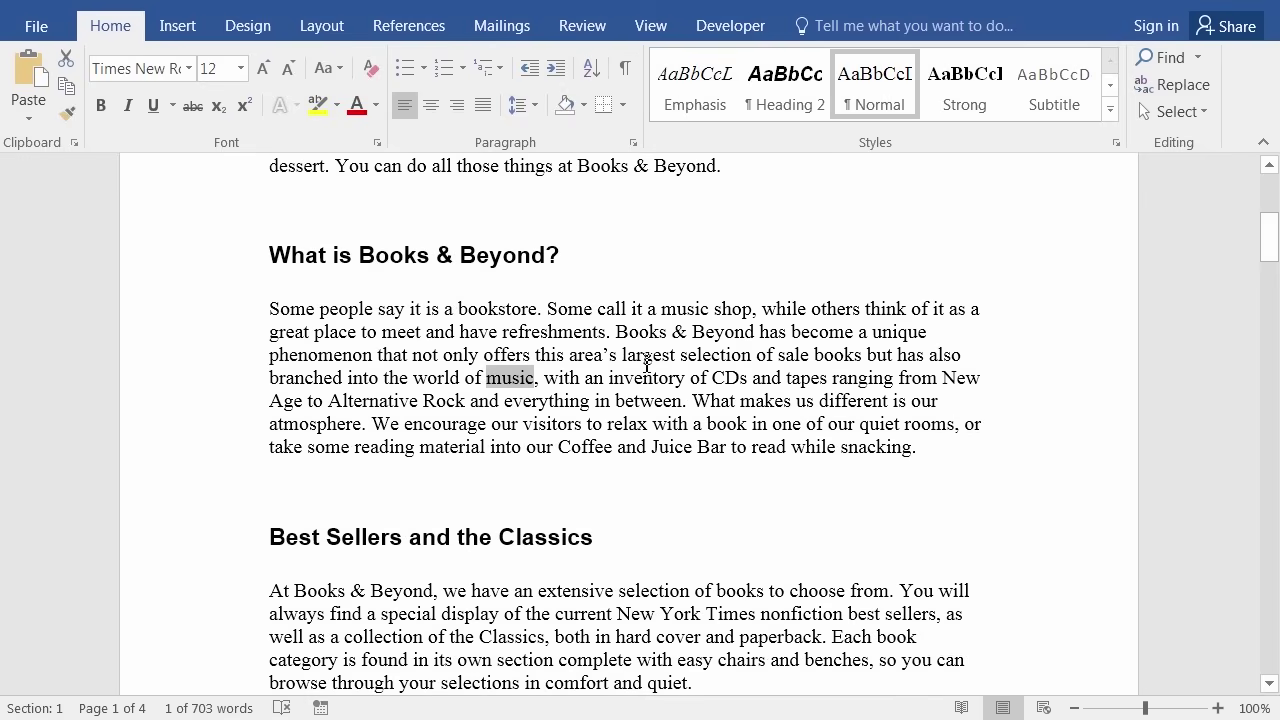
scroll(647, 365, down, 3)
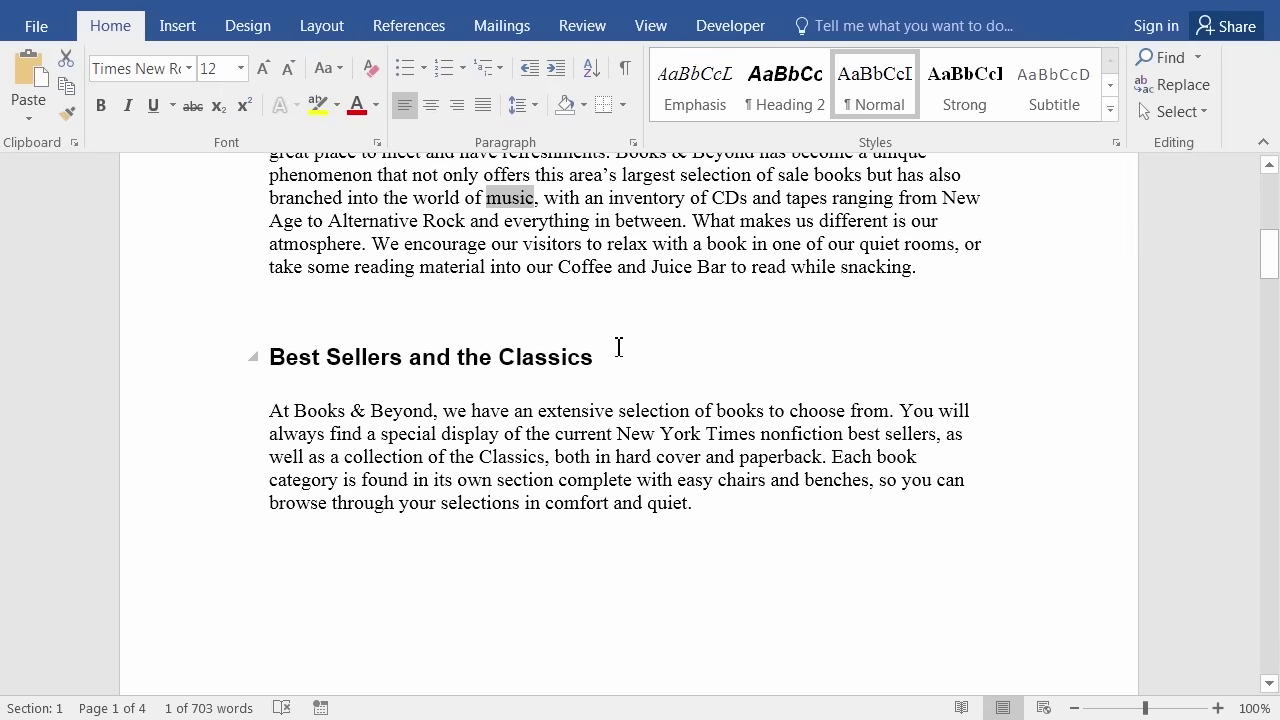
click(625, 66)
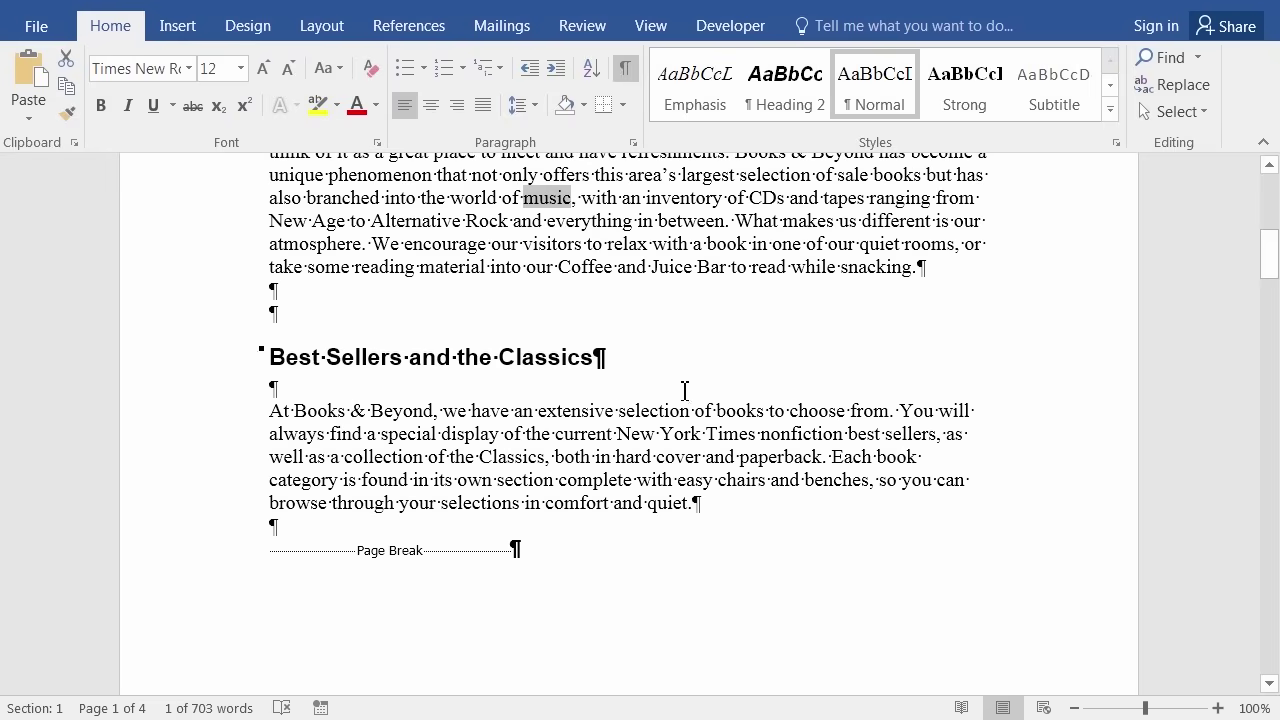
scroll(676, 386, down, 1)
scroll(676, 386, down, 10)
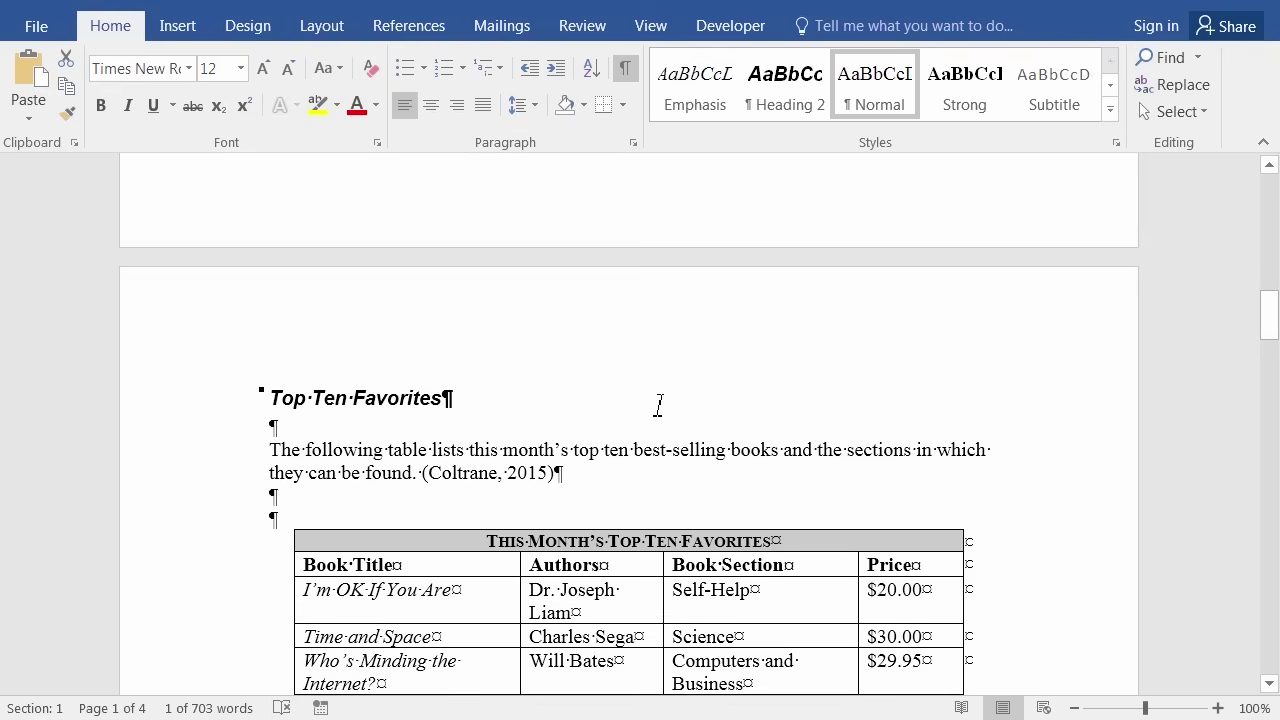
scroll(628, 460, down, 6)
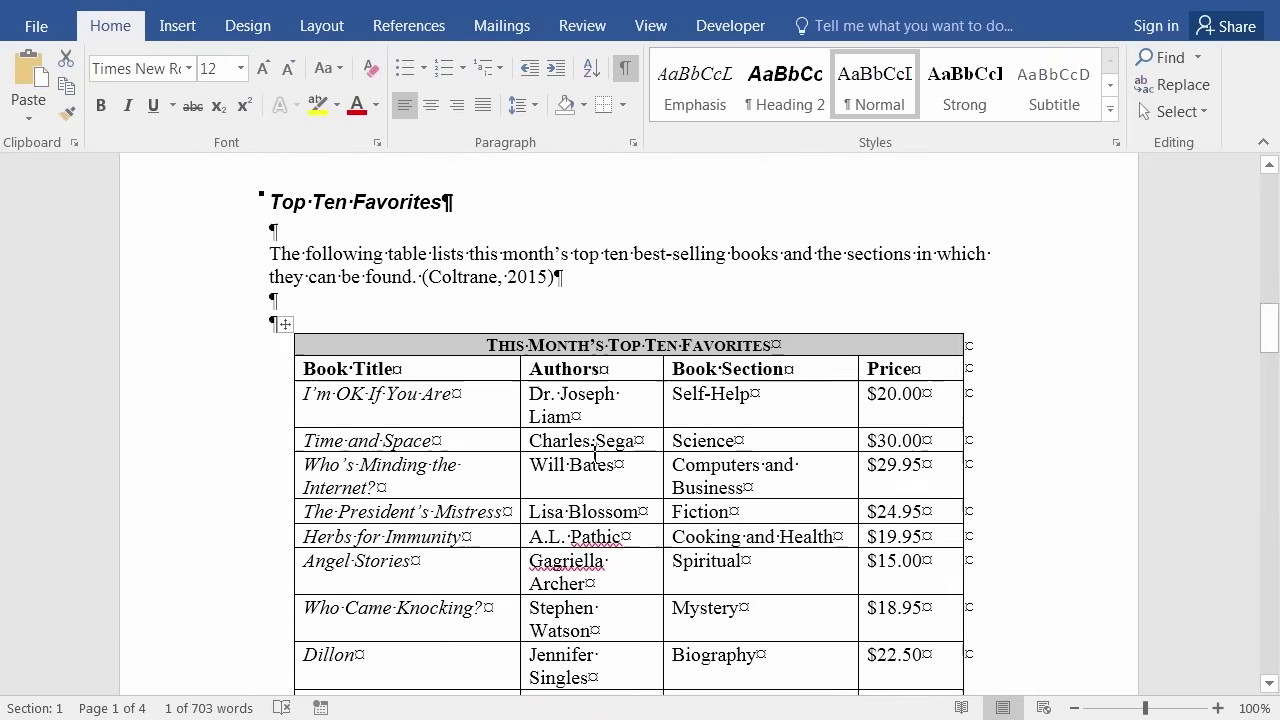
scroll(591, 455, down, 15)
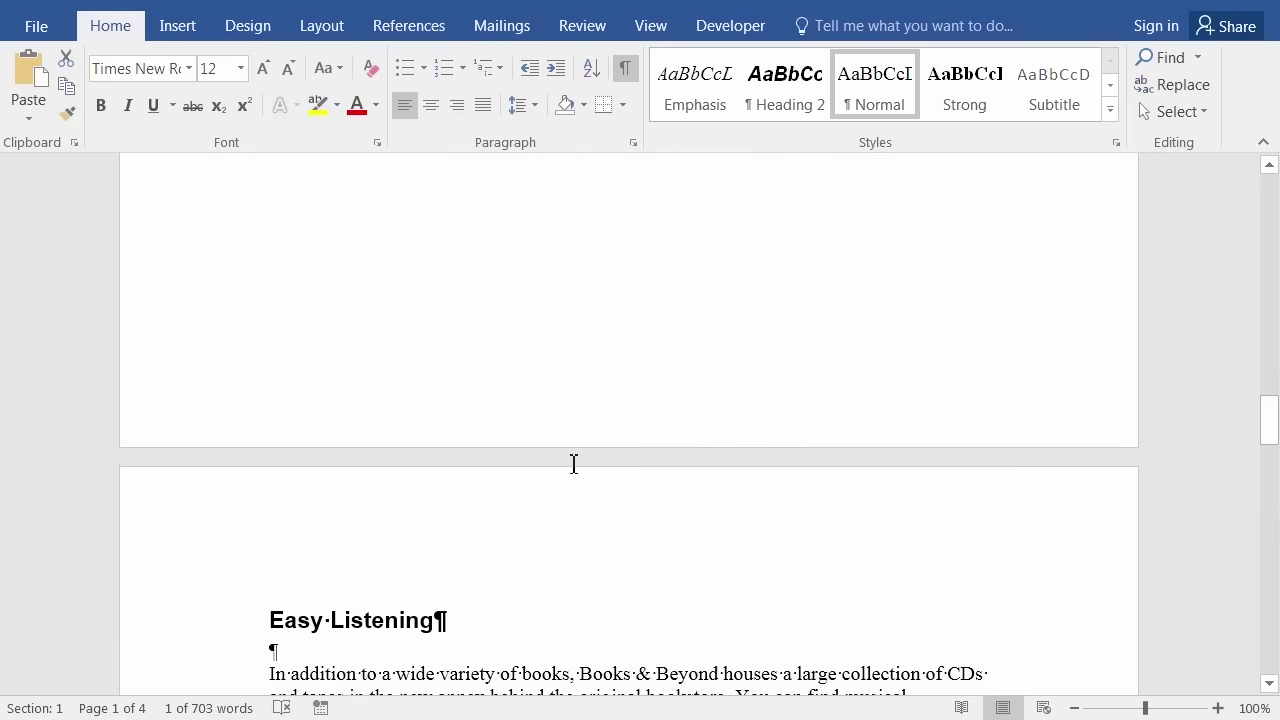
scroll(573, 468, down, 3)
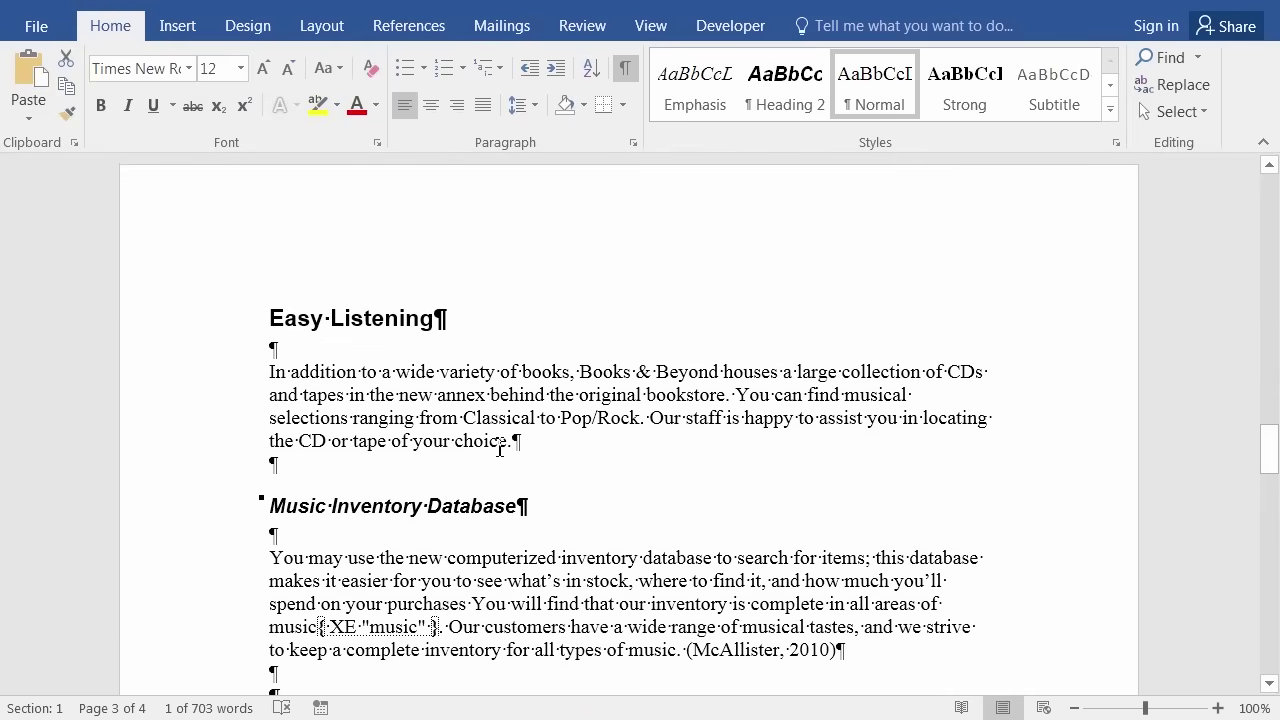
scroll(401, 544, down, 1)
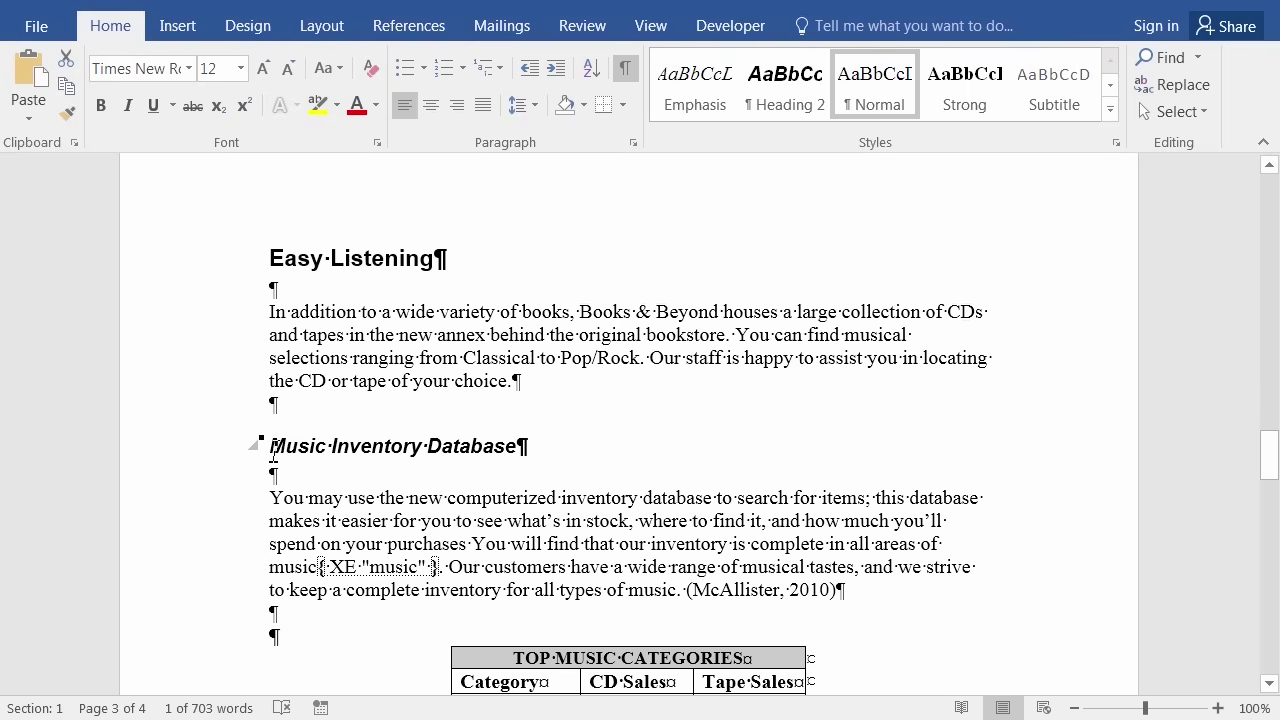
Mark the heading word 'Music' as a main index entry with Mark All.
drag(268, 446, 327, 447)
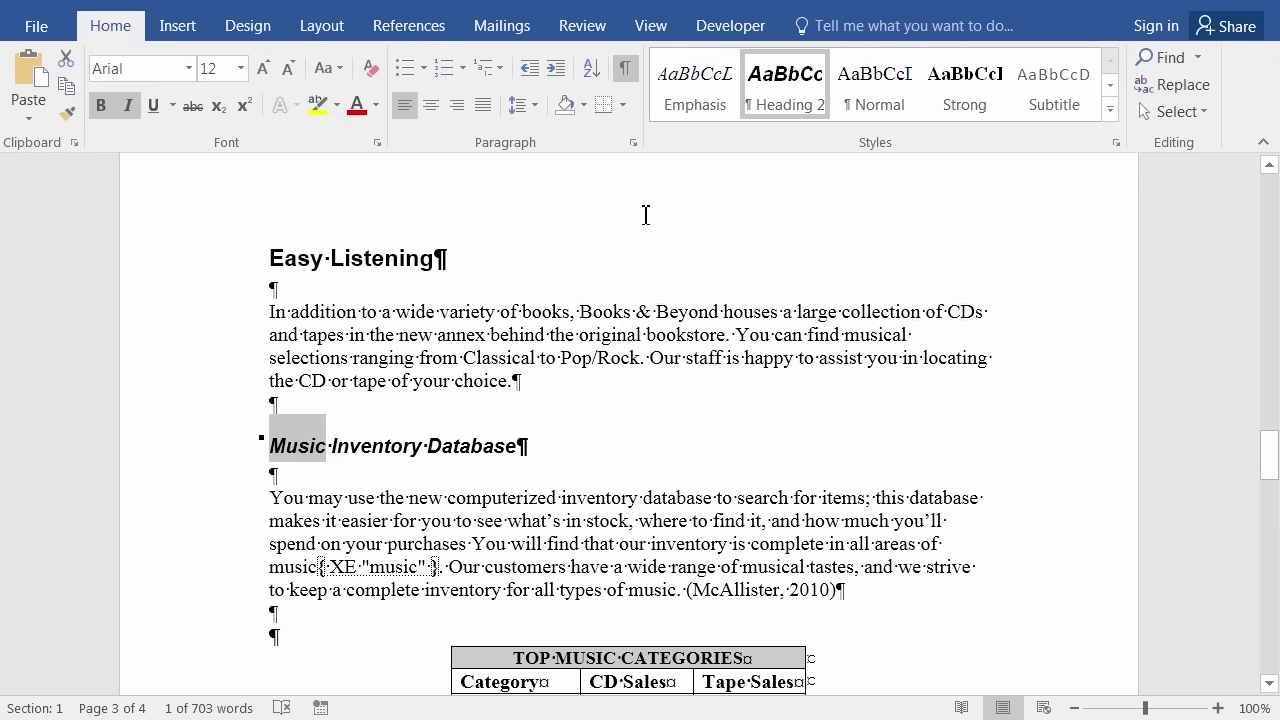
click(435, 32)
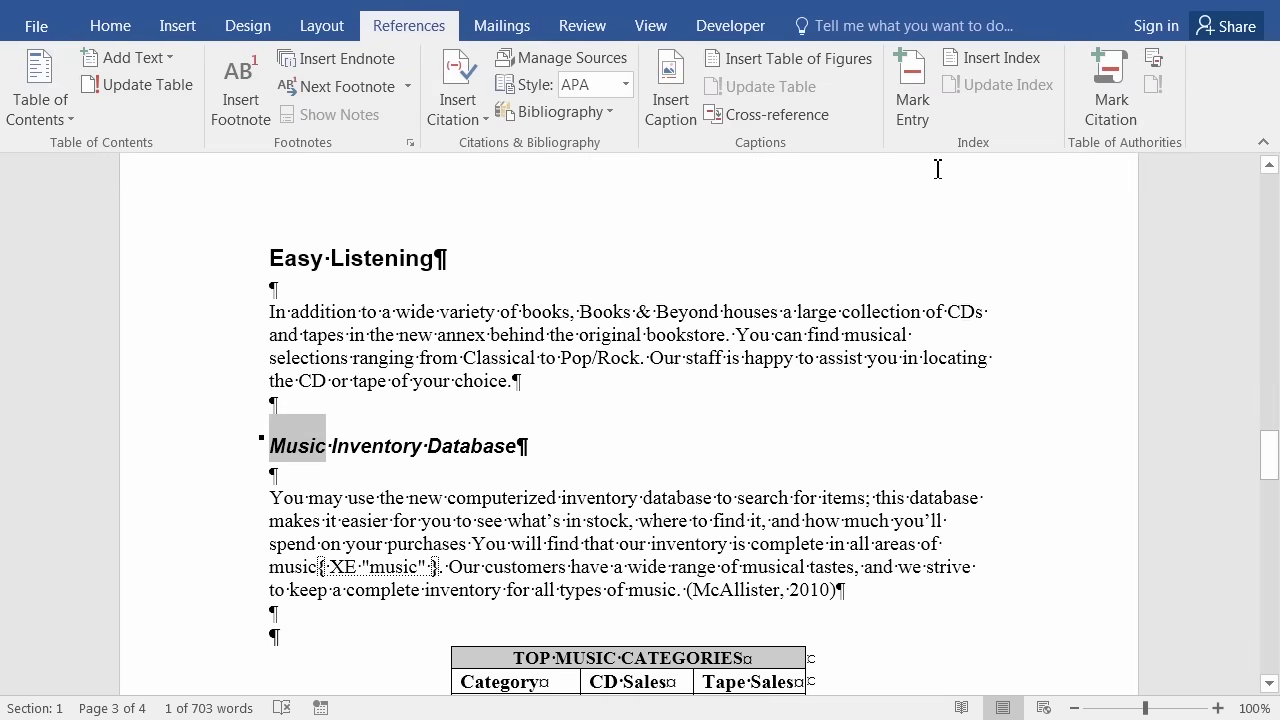
click(920, 93)
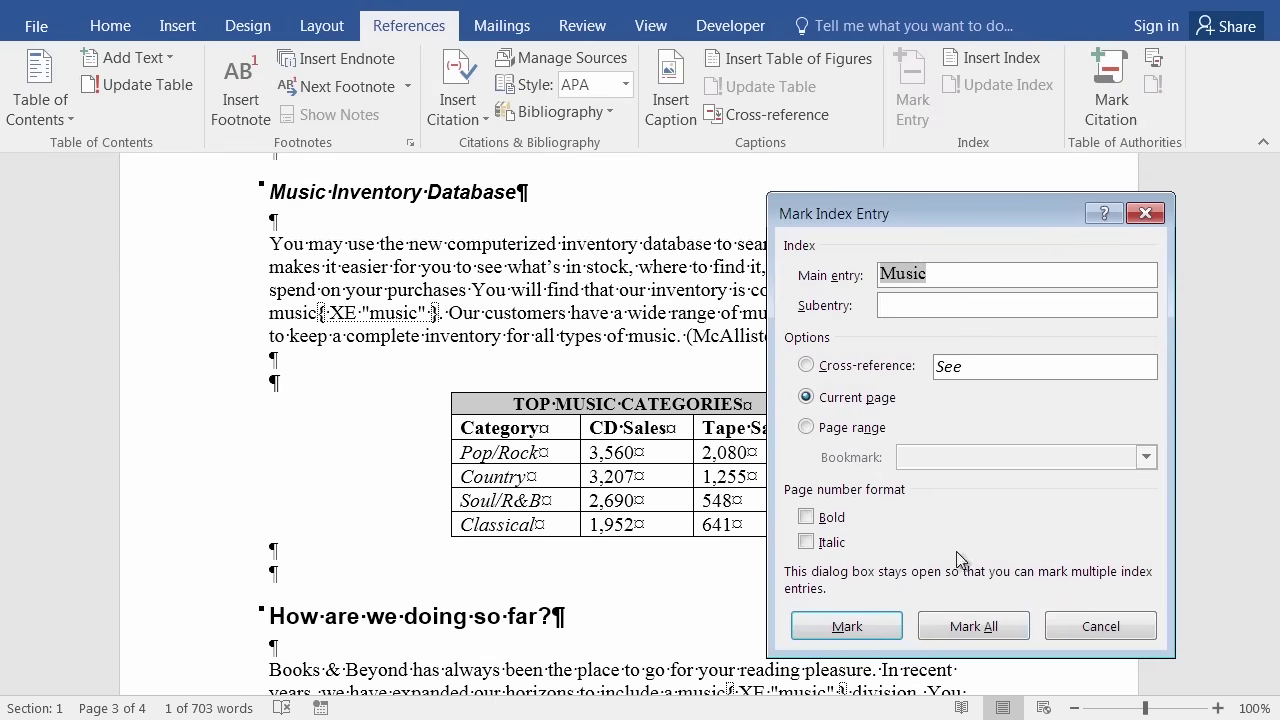
click(973, 627)
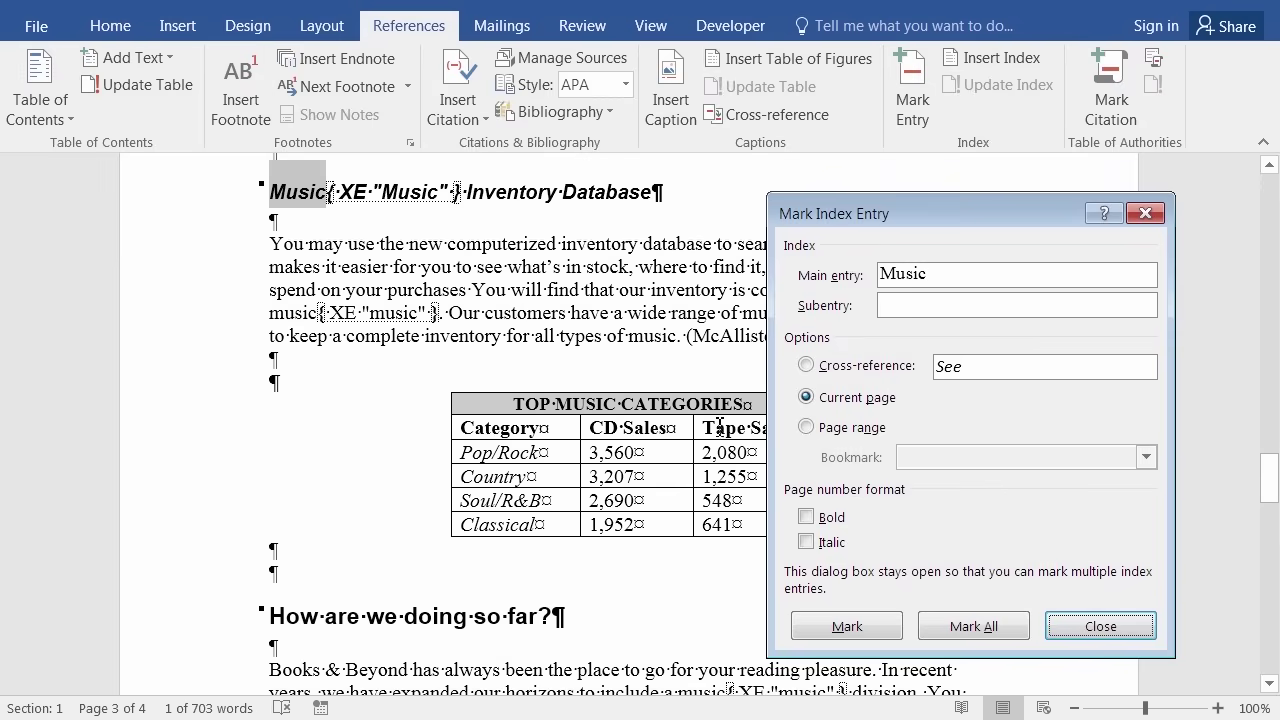
click(1100, 627)
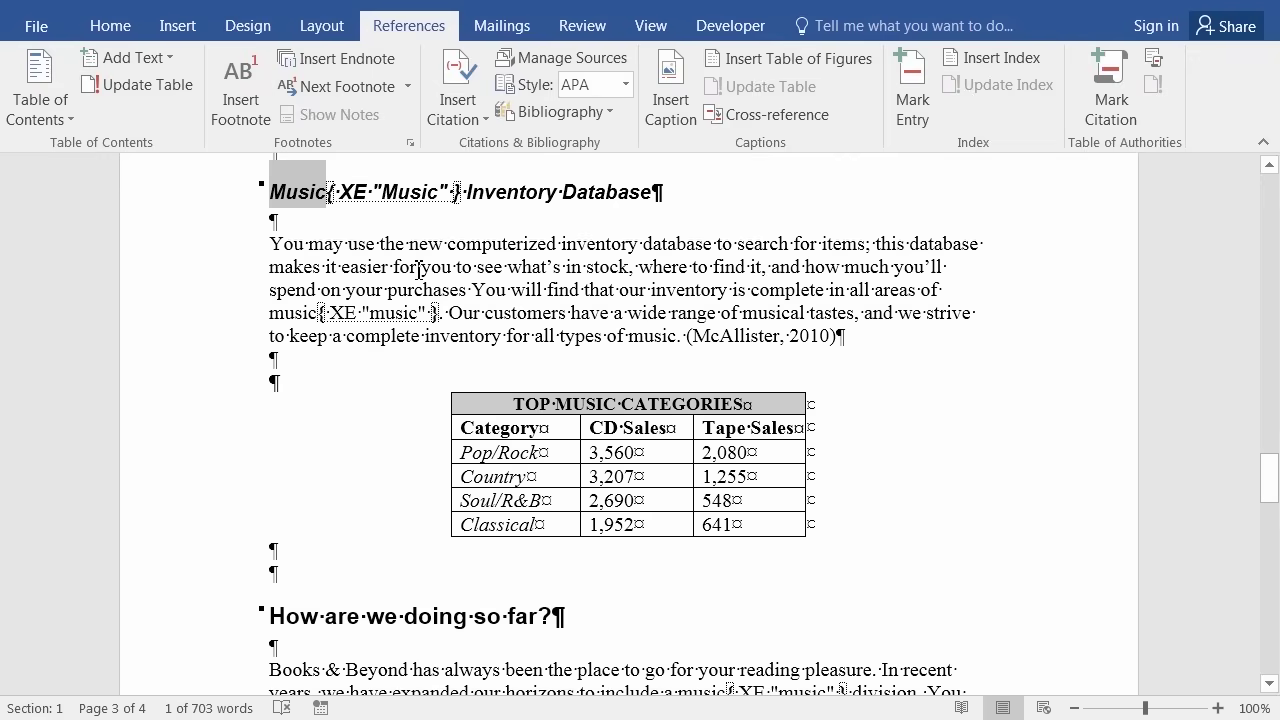
Deselect the heading word and scroll back to the What is Books & Beyond? section on page 1.
scroll(719, 335, up, 3)
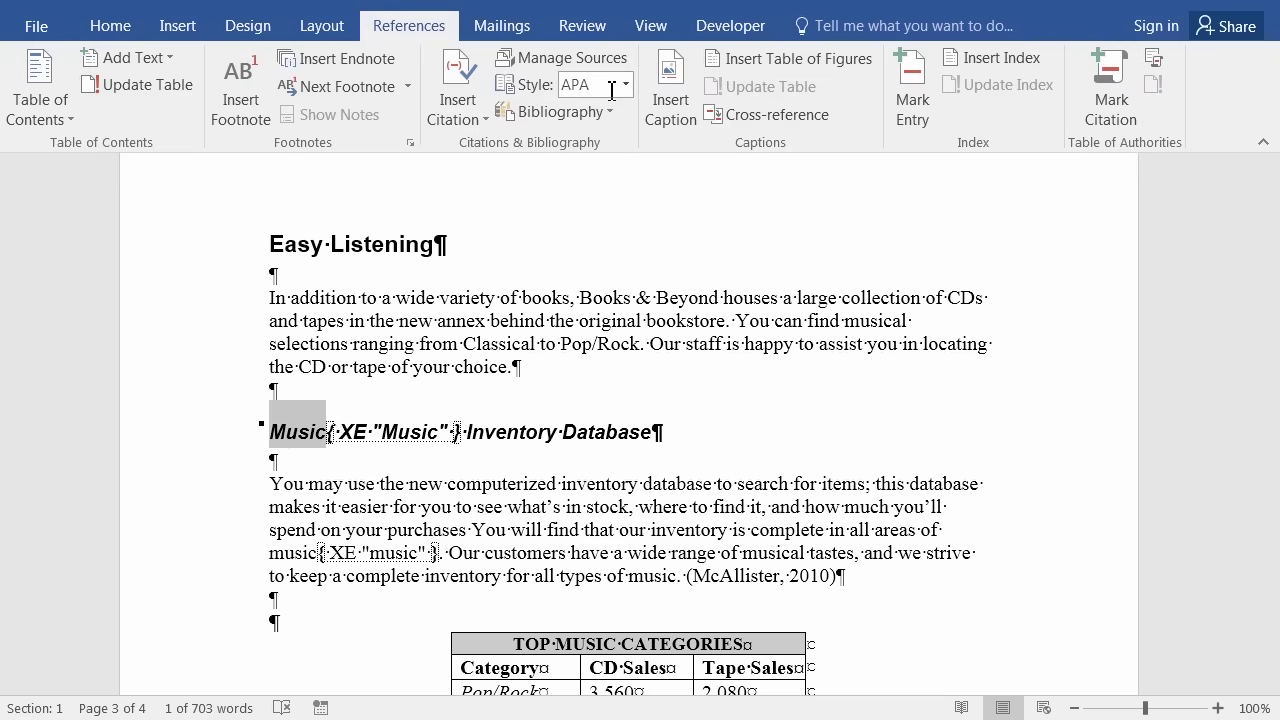
click(617, 410)
scroll(617, 410, up, 10)
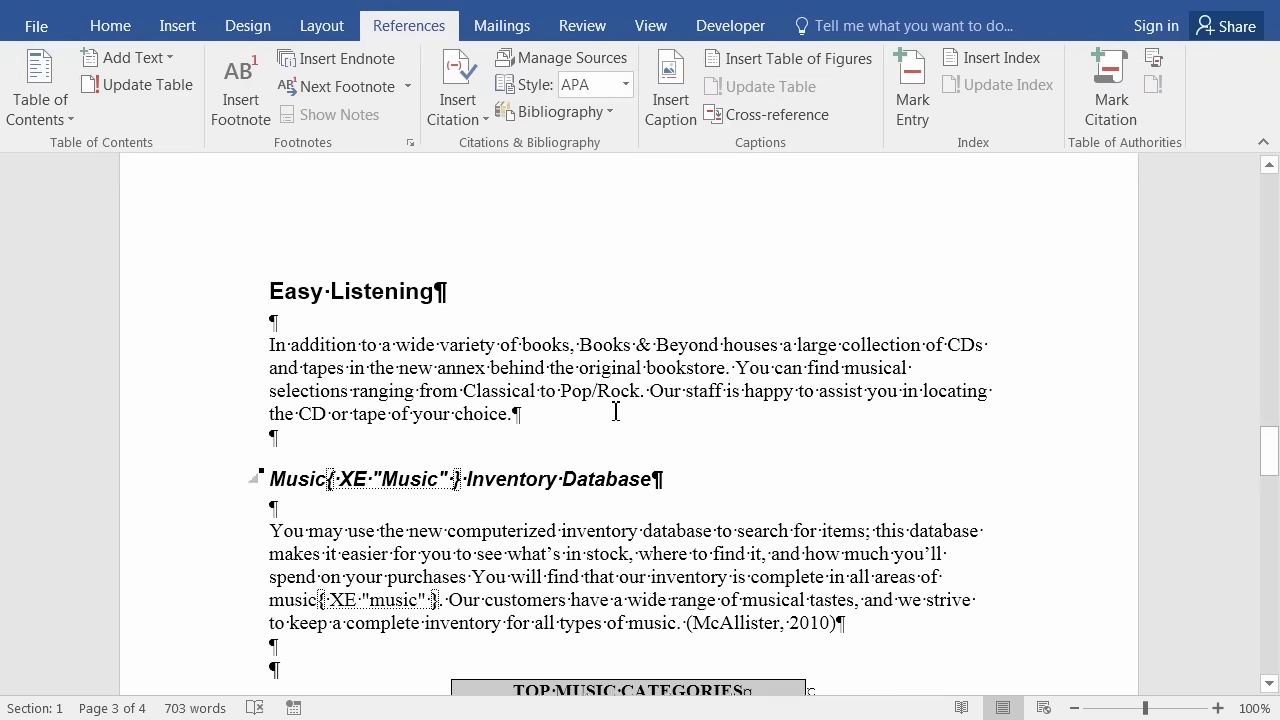
scroll(616, 411, up, 15)
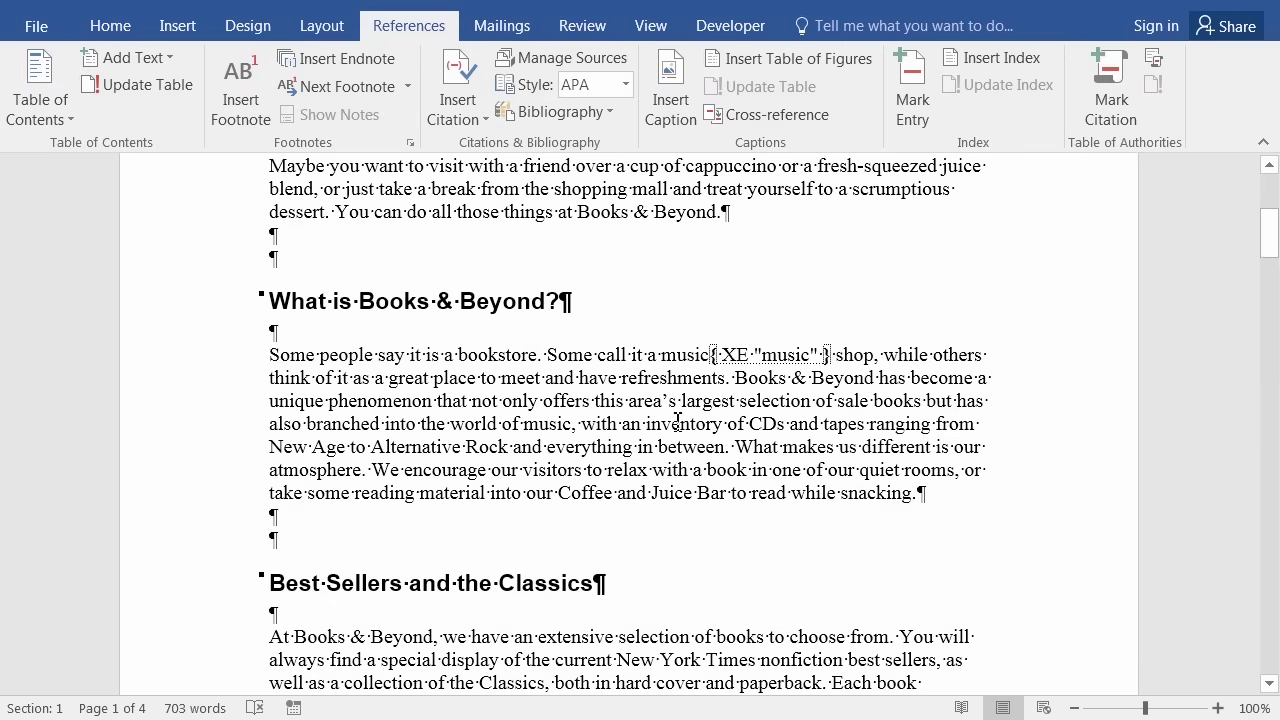
scroll(648, 402, up, 5)
scroll(637, 415, up, 1)
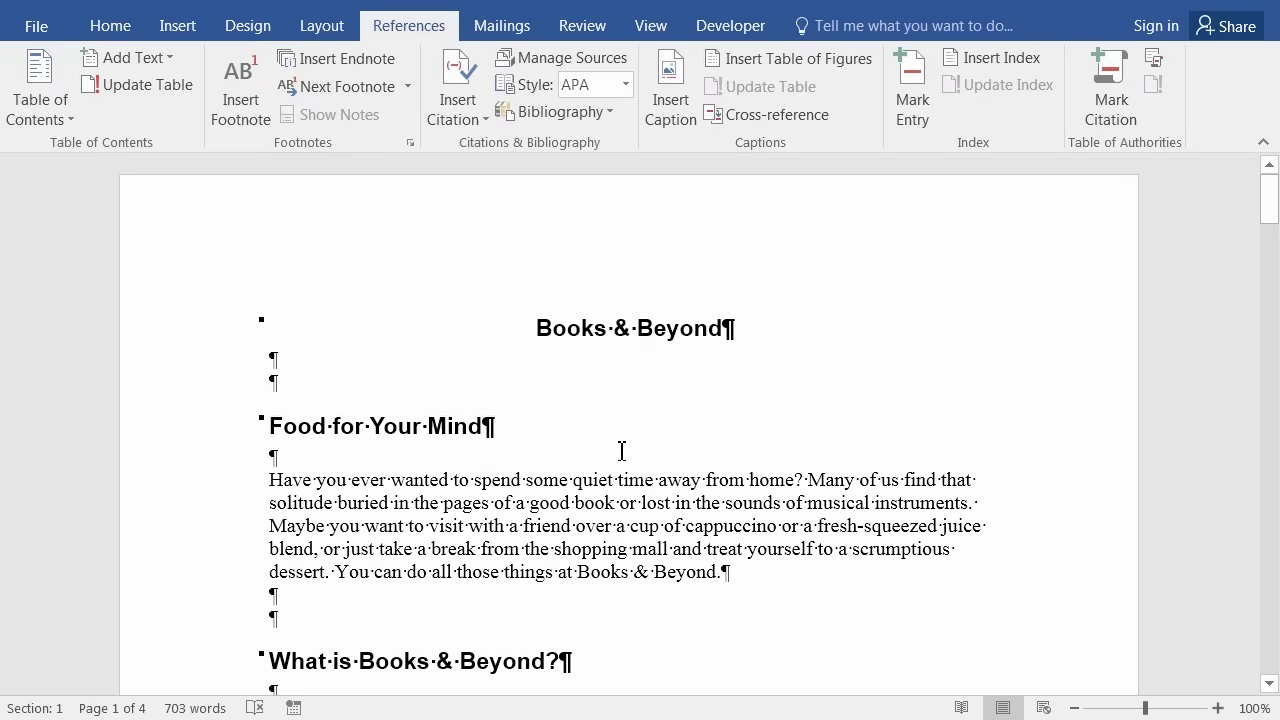
scroll(608, 465, down, 4)
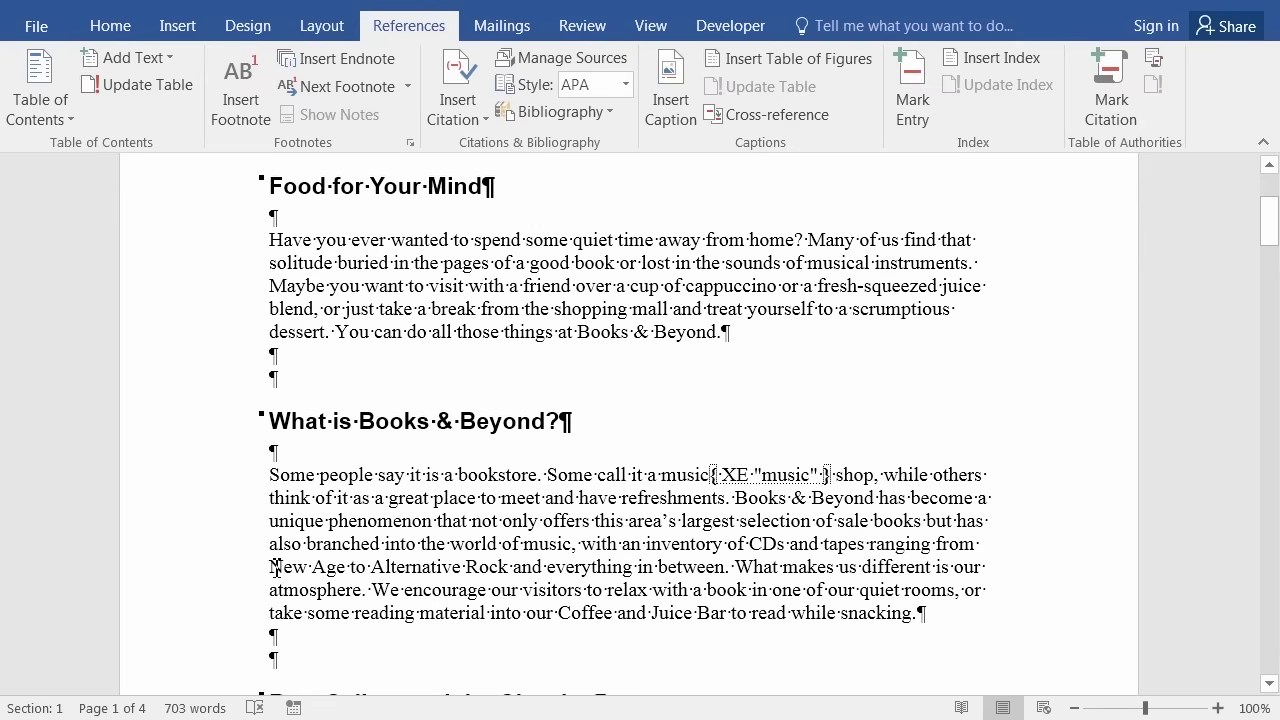
Mark 'New Age' as an index subentry under the main entry 'Music'.
drag(270, 567, 347, 568)
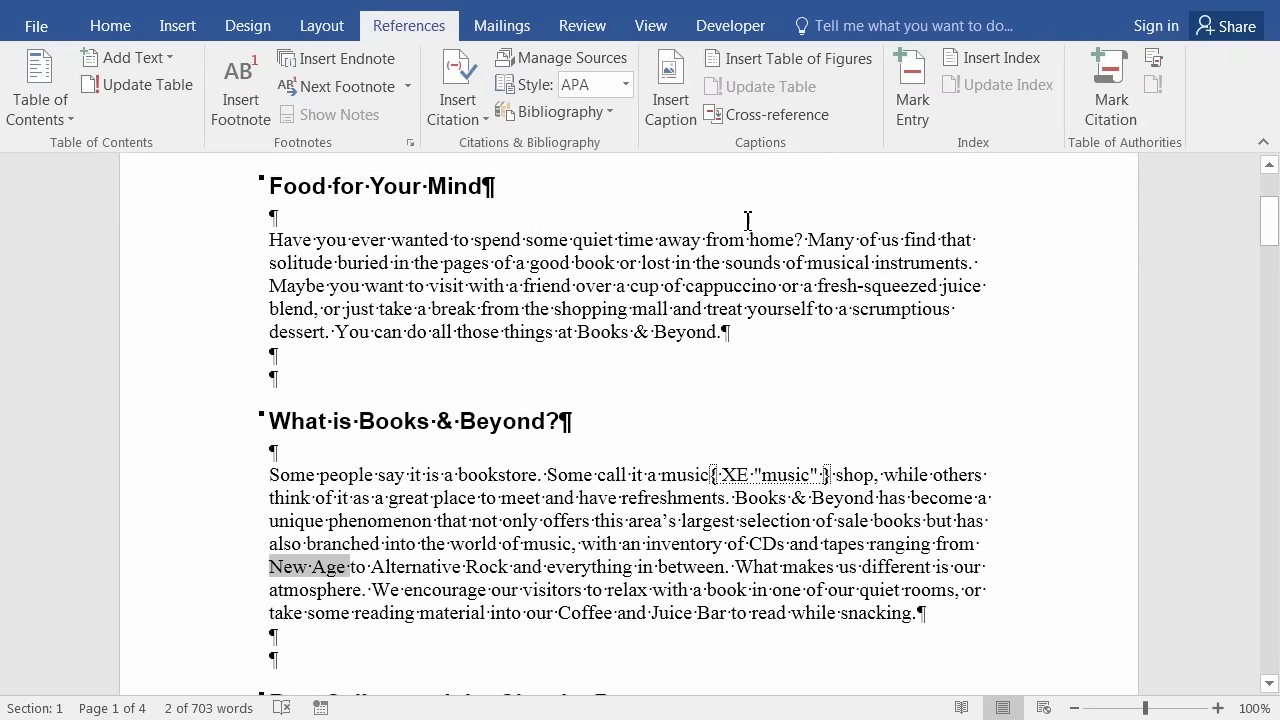
click(920, 106)
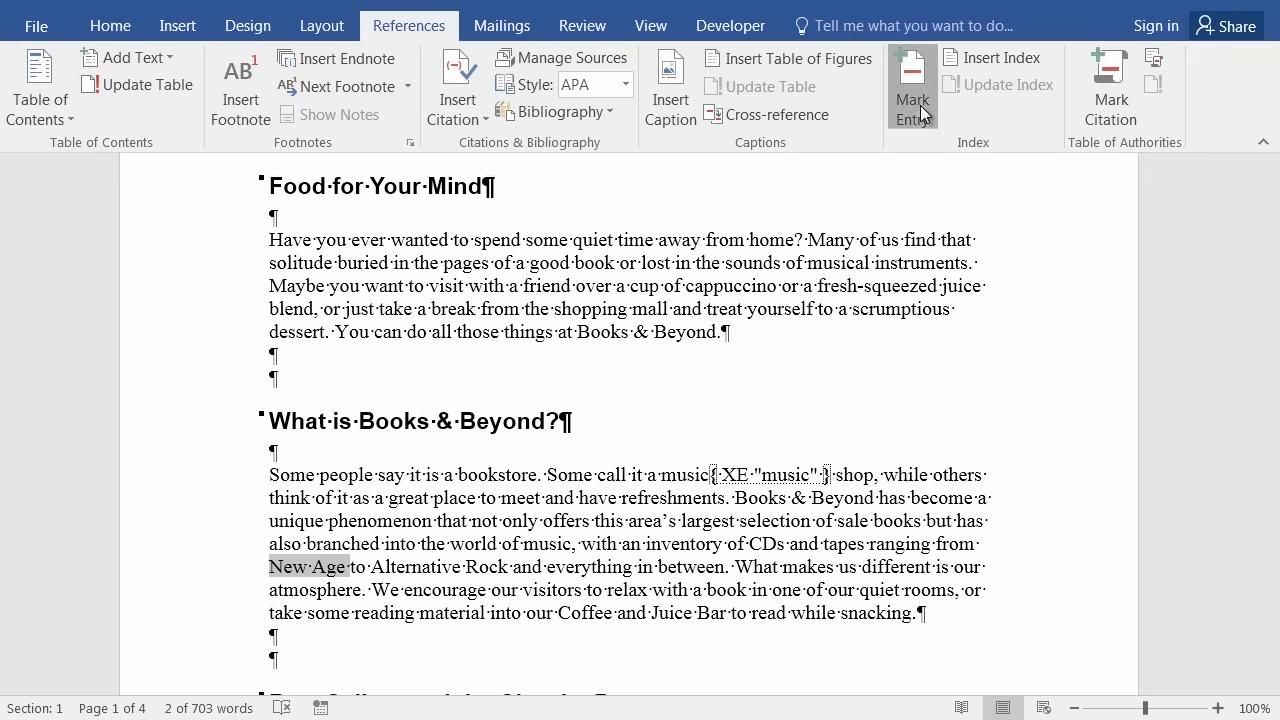
drag(899, 213, 657, 205)
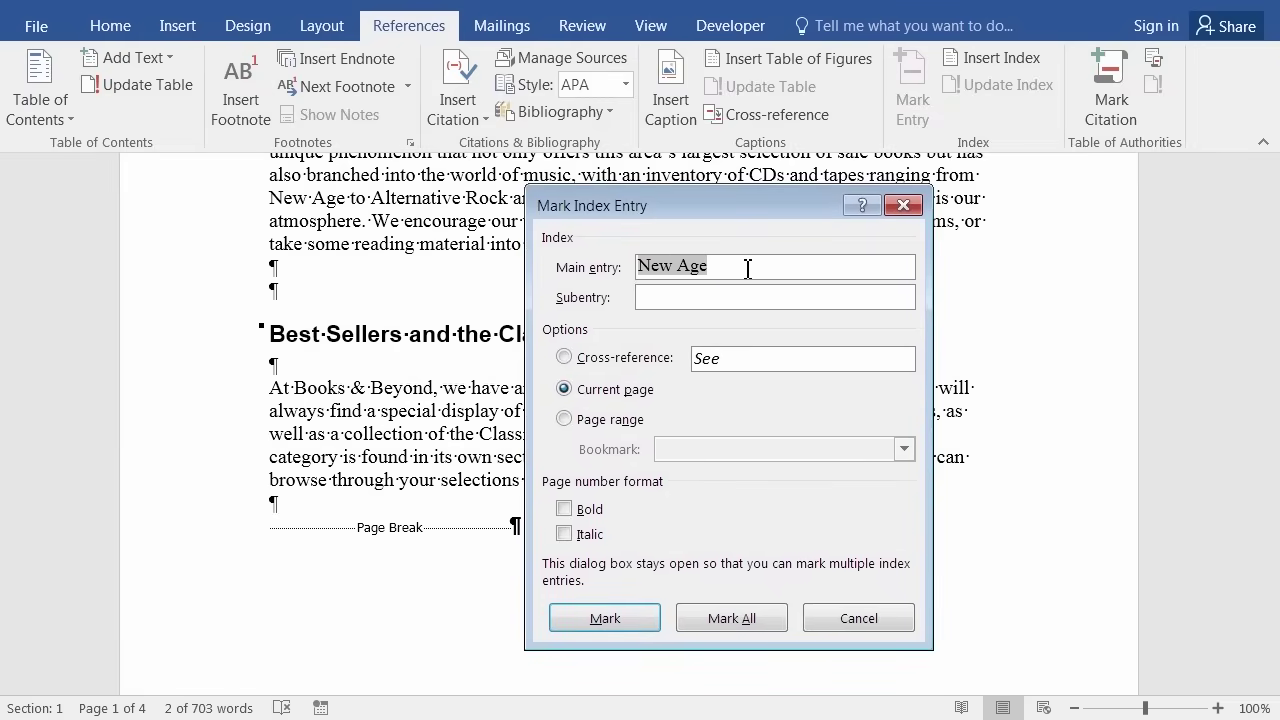
click(744, 265)
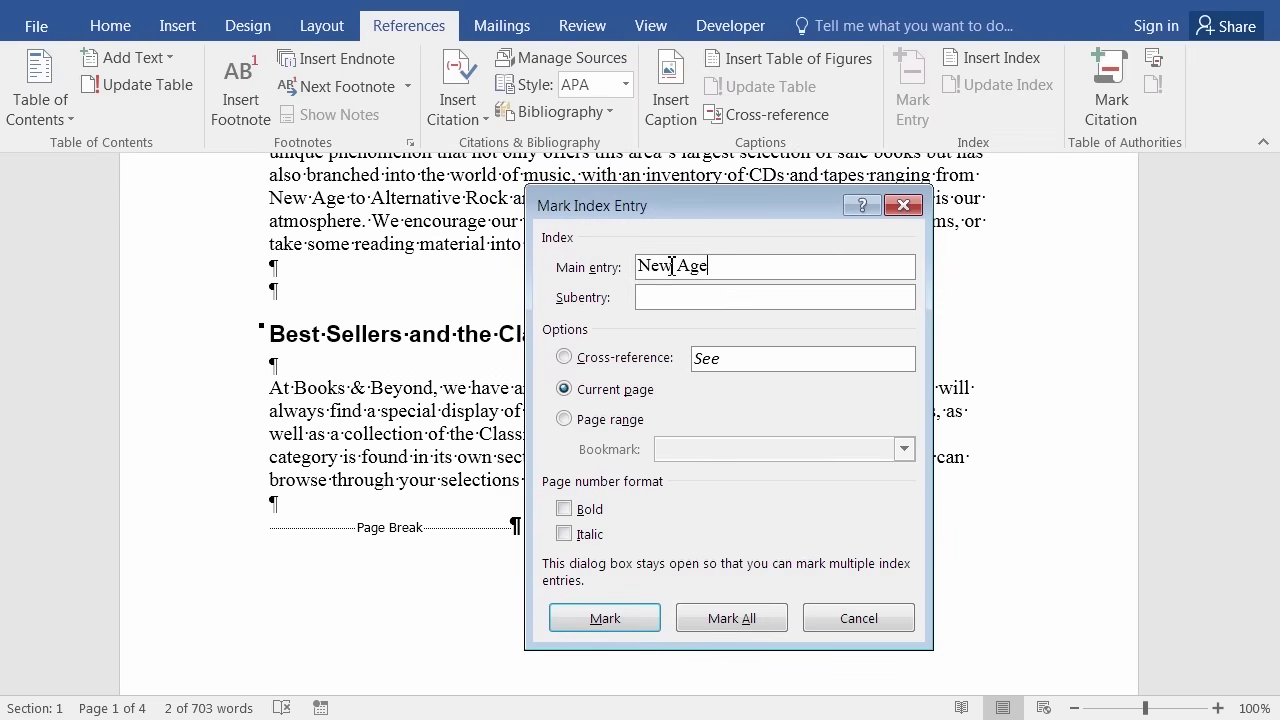
drag(706, 266, 646, 266)
key(ctrl+c)
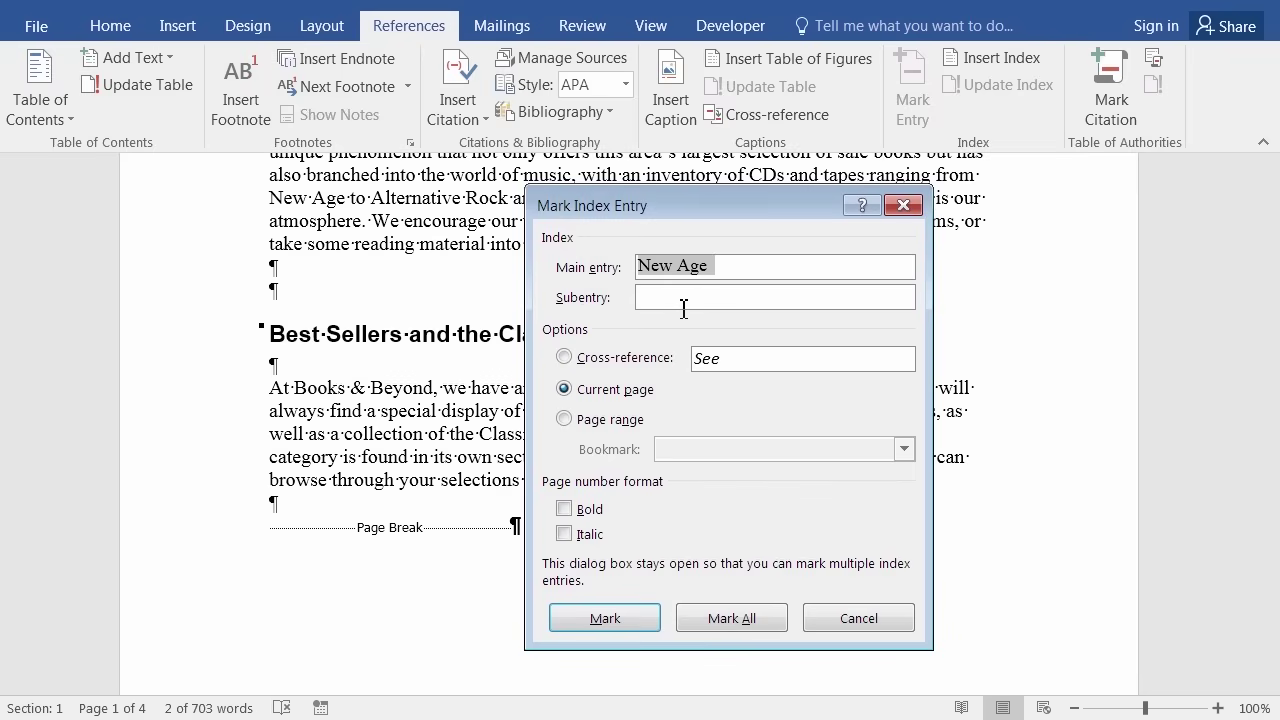
key(BackSpace)
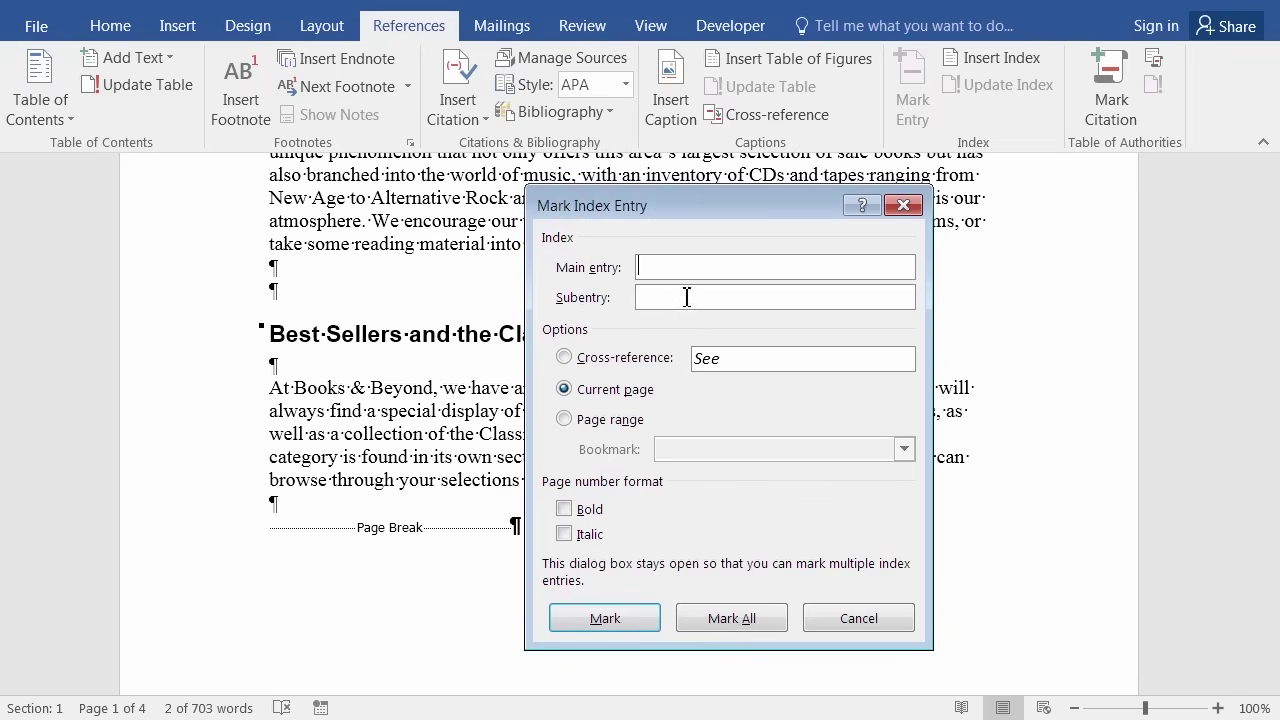
click(686, 297)
key(ctrl+v)
click(681, 268)
text(Music)
click(721, 618)
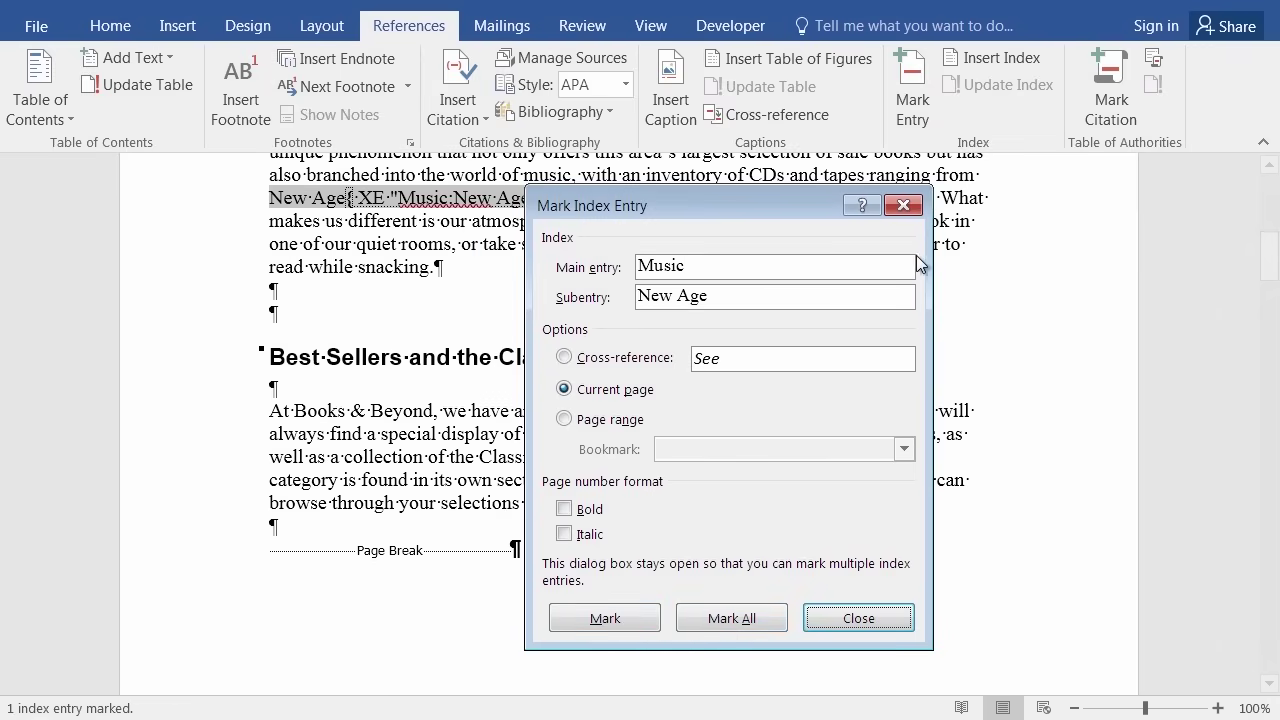
Mark 'Alternative Rock' as a Music subentry, close the dialog, and scroll to page 2.
click(851, 619)
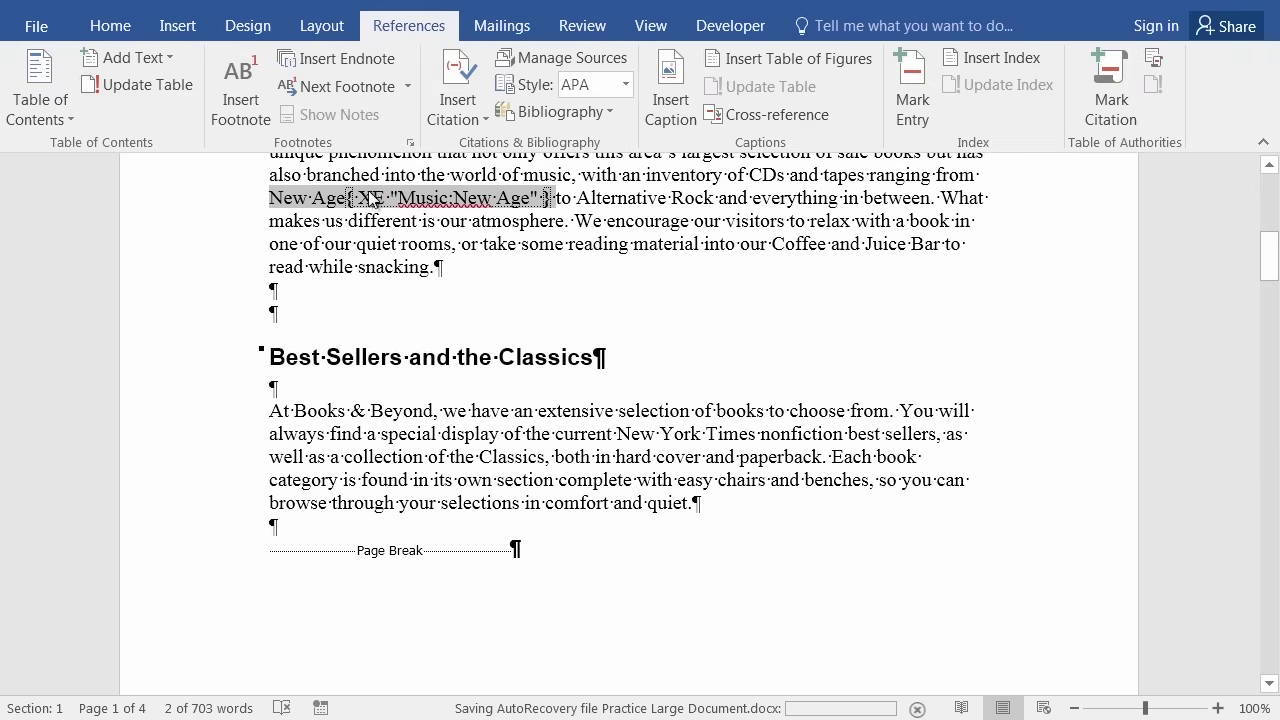
click(445, 266)
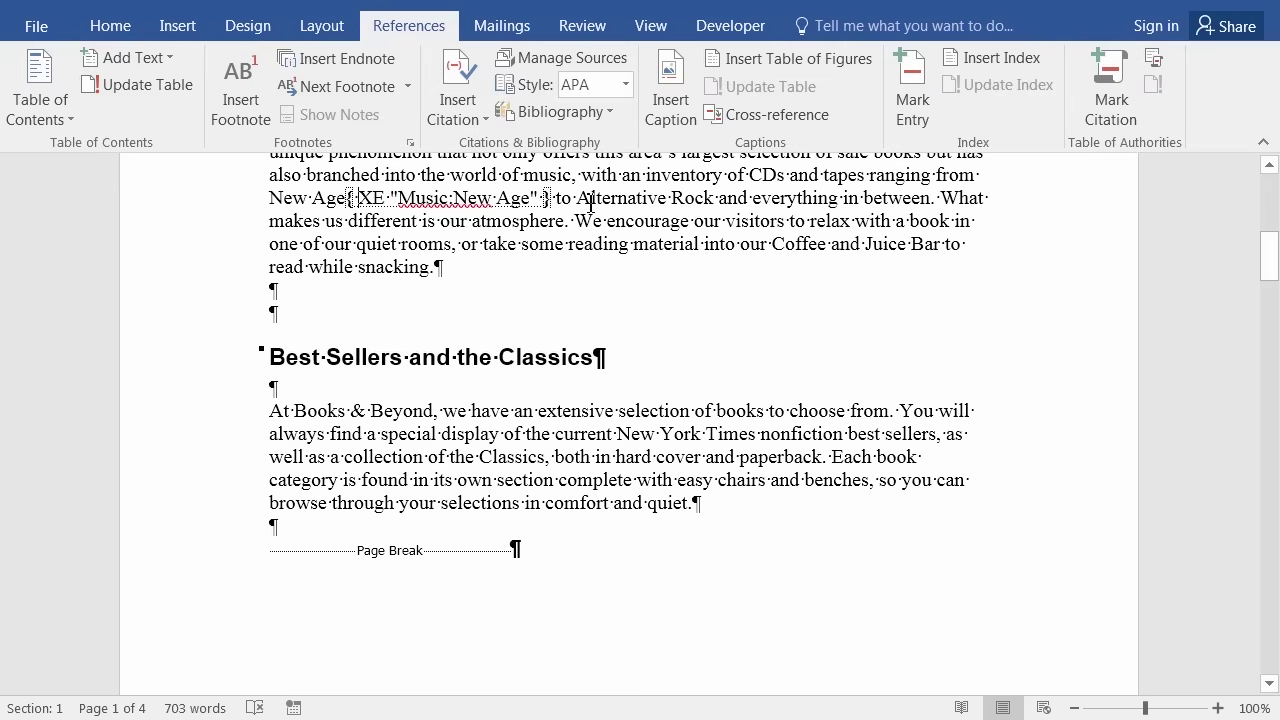
drag(587, 200, 705, 198)
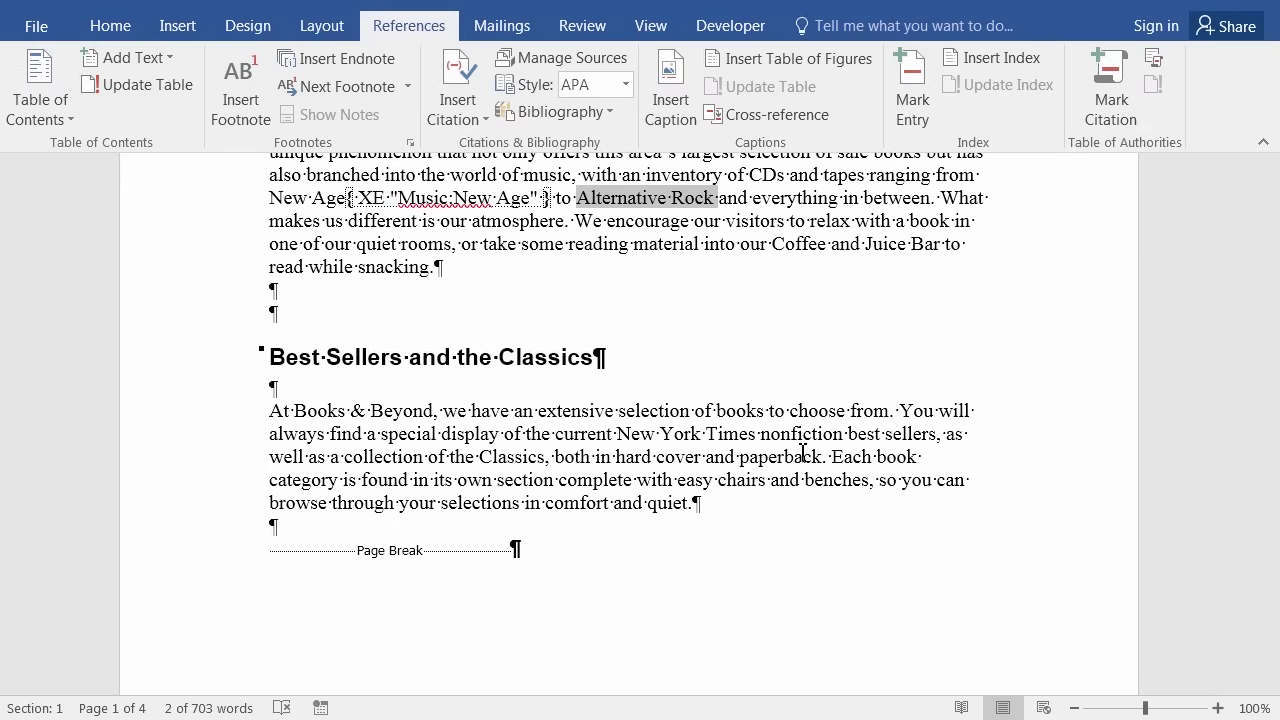
key(alt+shift+x)
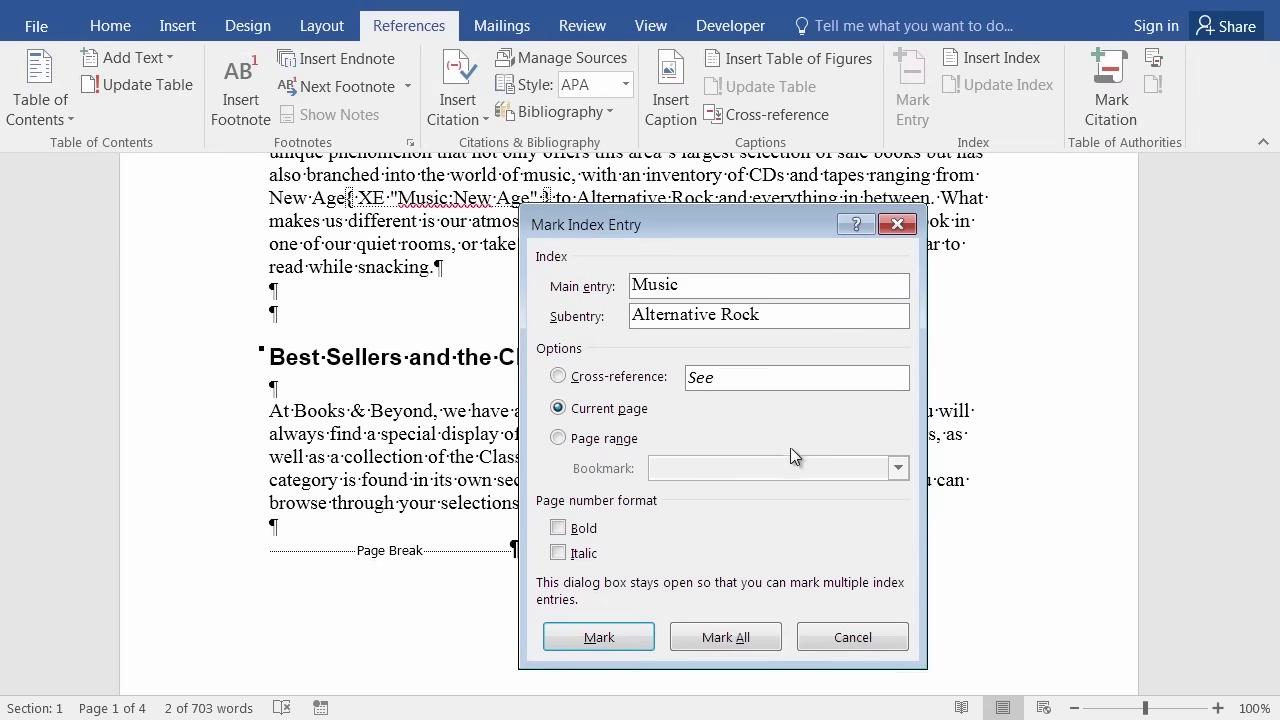
click(716, 638)
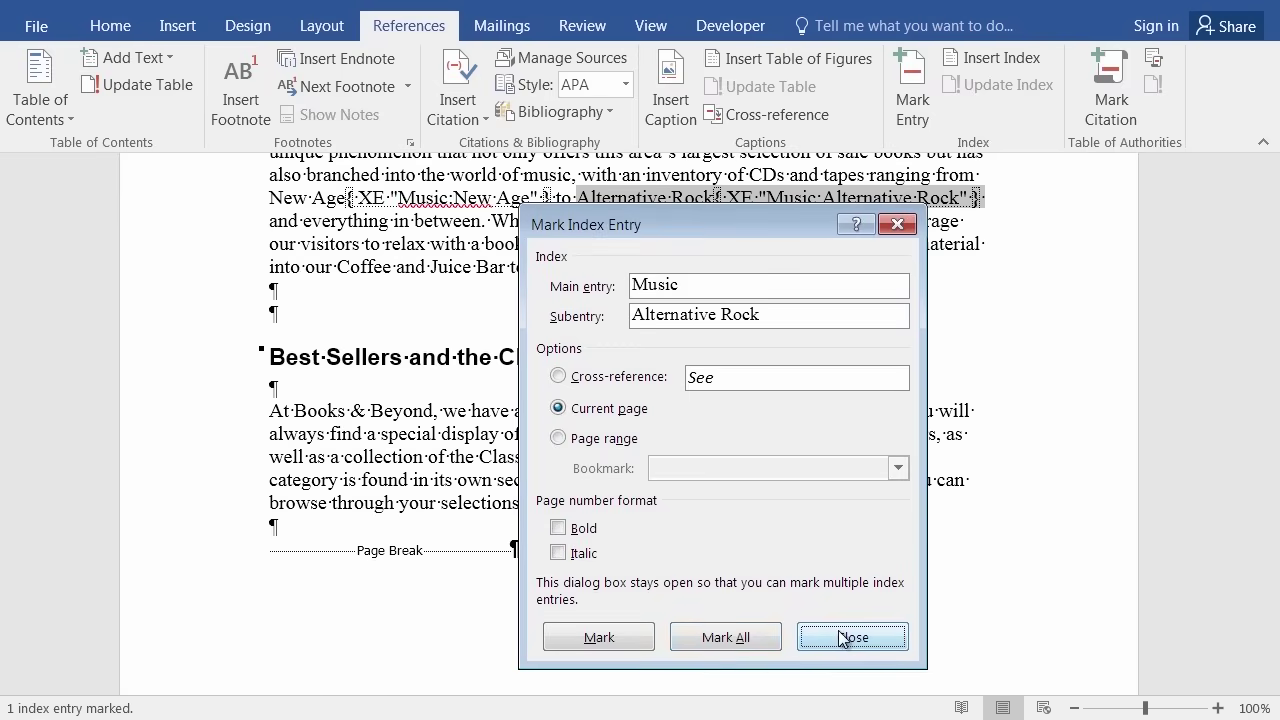
click(843, 638)
scroll(866, 515, down, 10)
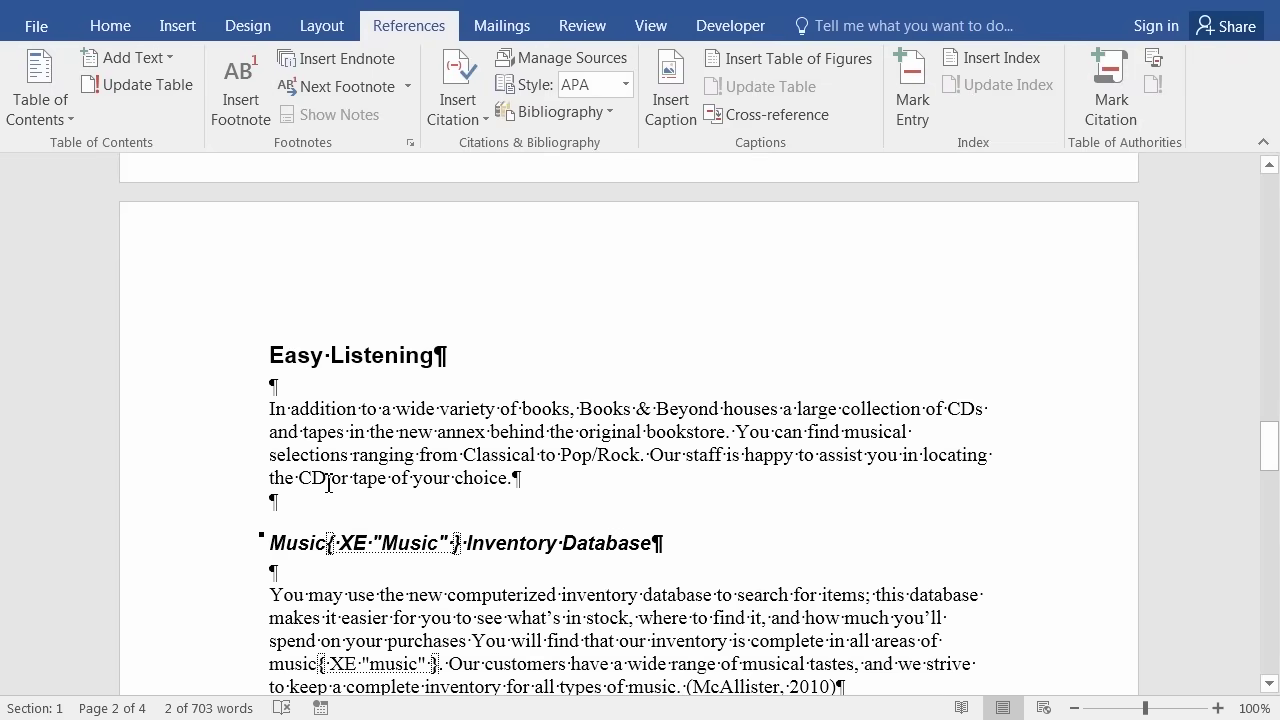
Mark every occurrence of 'CD' as a main index entry, giving two entries.
drag(327, 484, 305, 481)
click(922, 92)
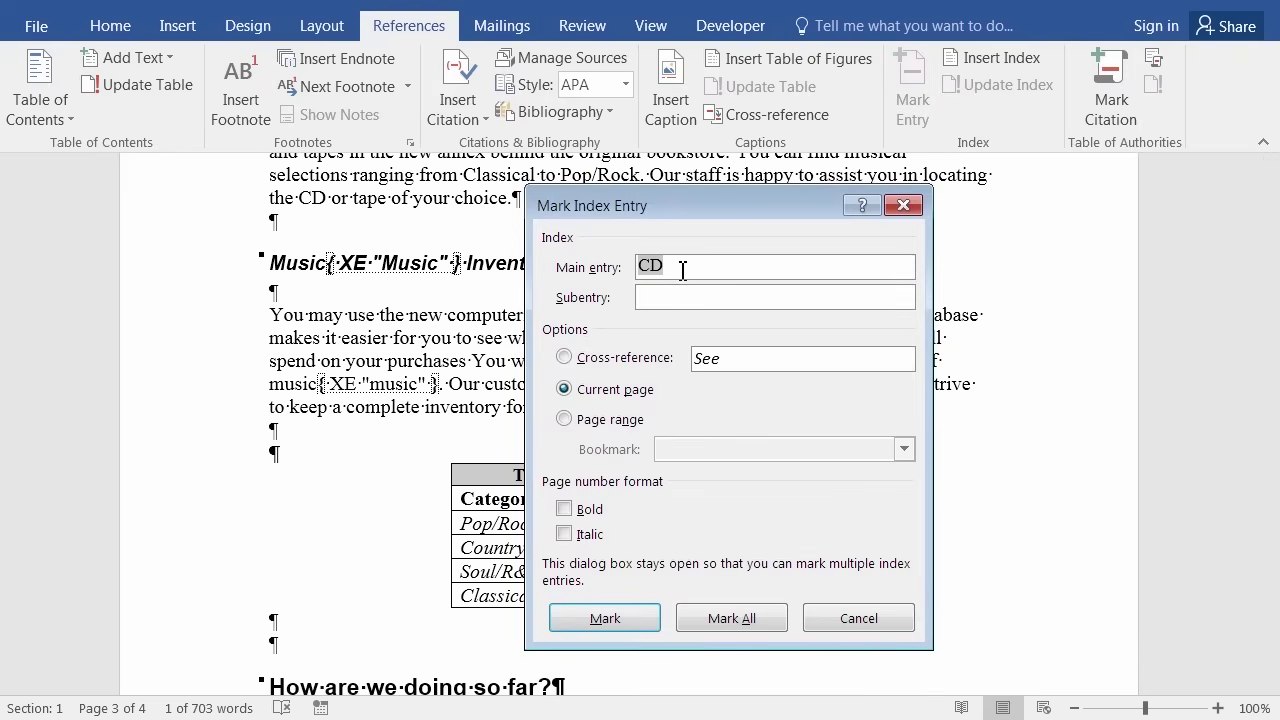
click(714, 615)
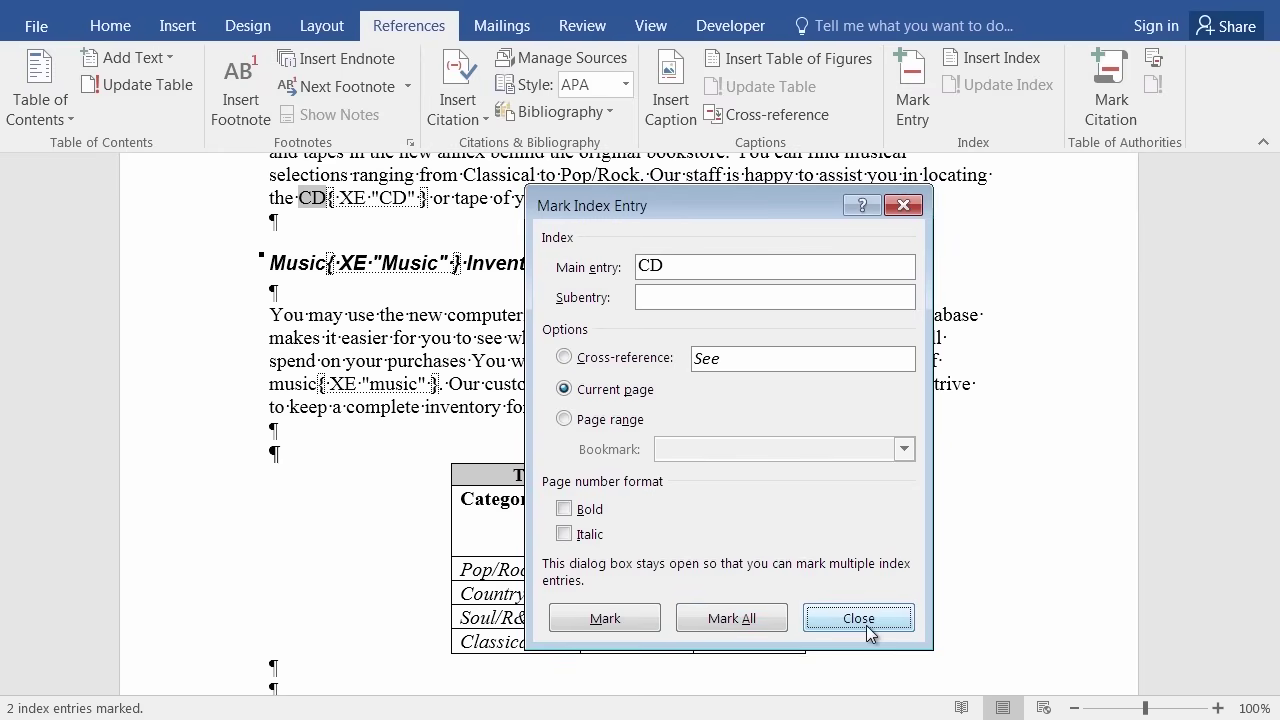
click(862, 622)
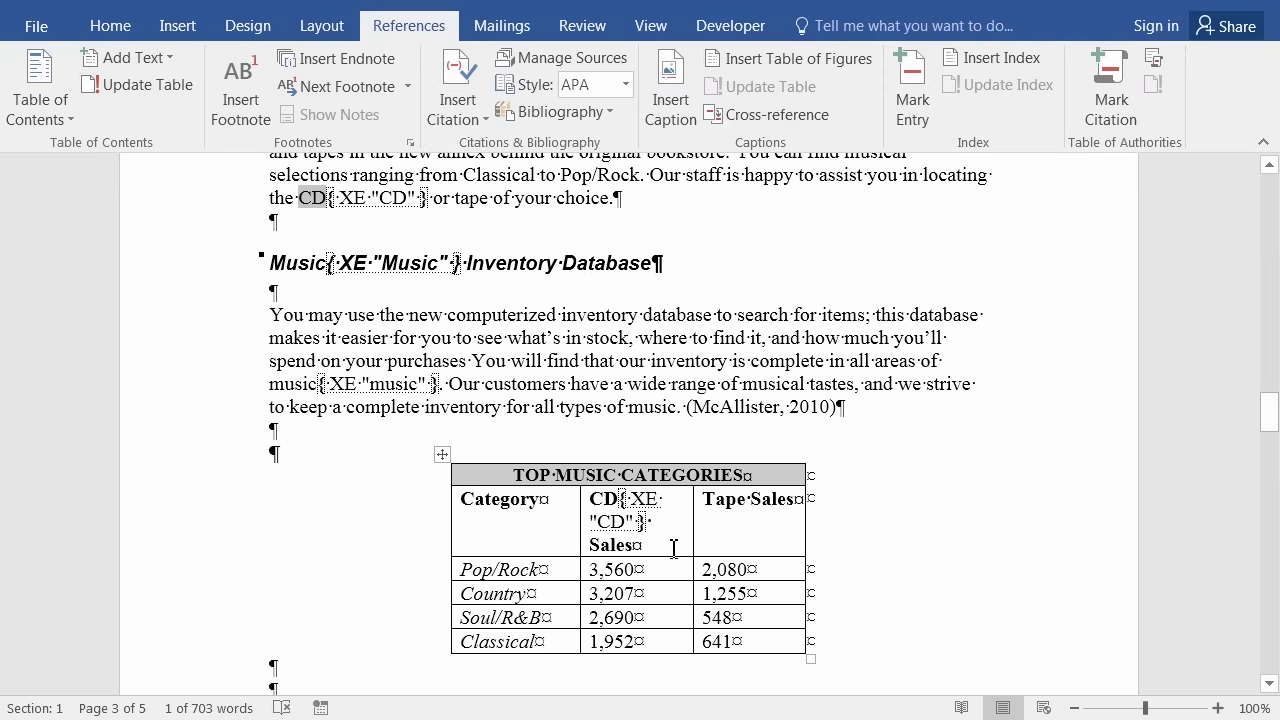
Hide formatting marks, then add a '---' horizontal rule and an empty line after the bibliography.
click(110, 25)
click(624, 67)
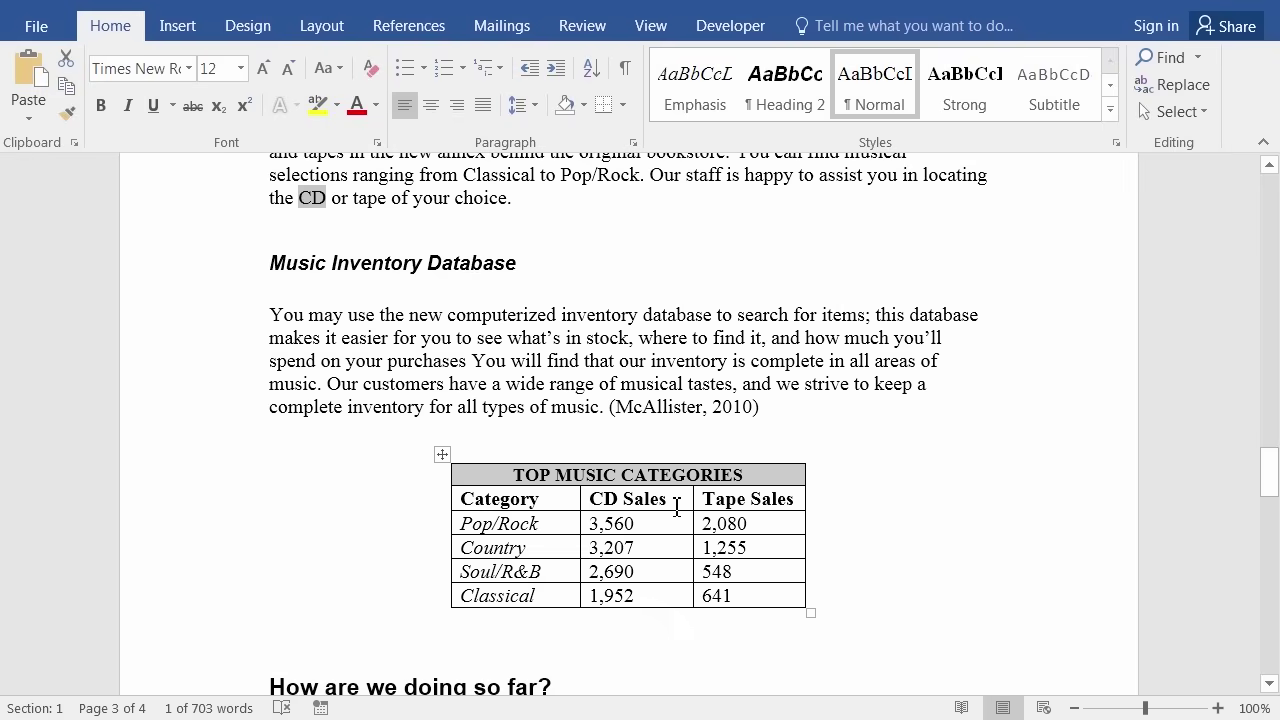
key(ctrl+End)
scroll(780, 470, up, 2)
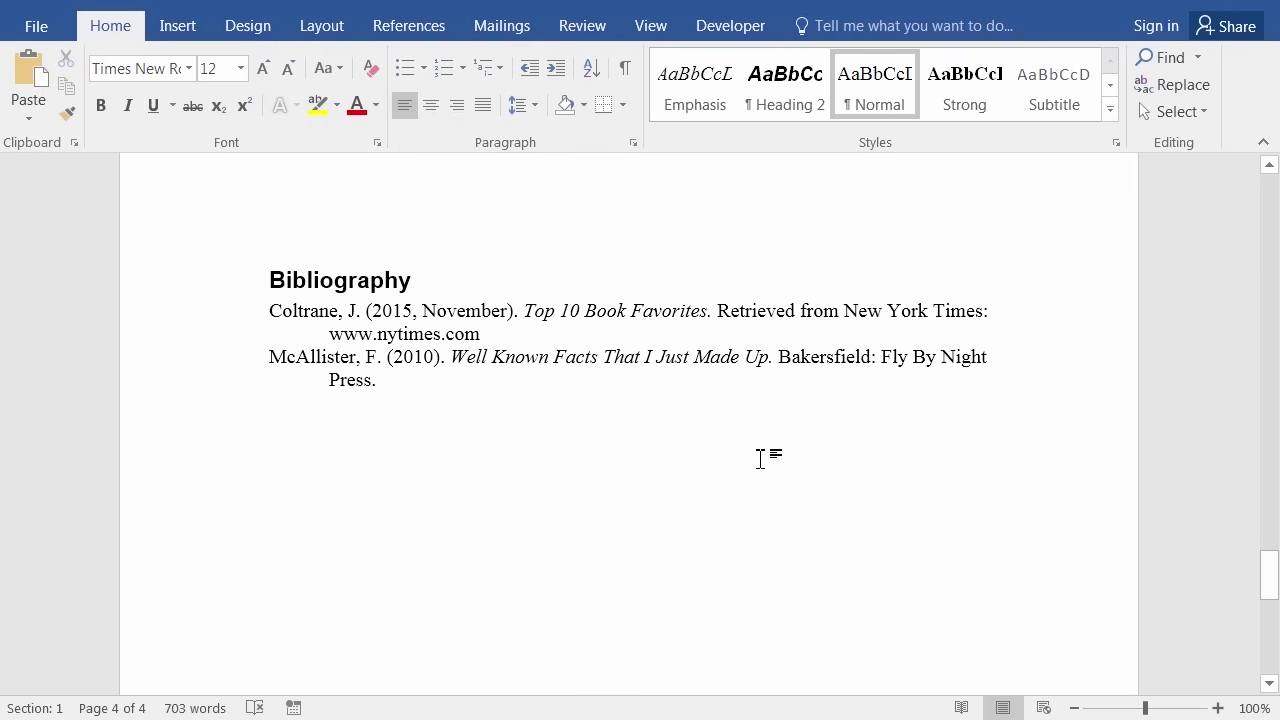
scroll(682, 503, up, 2)
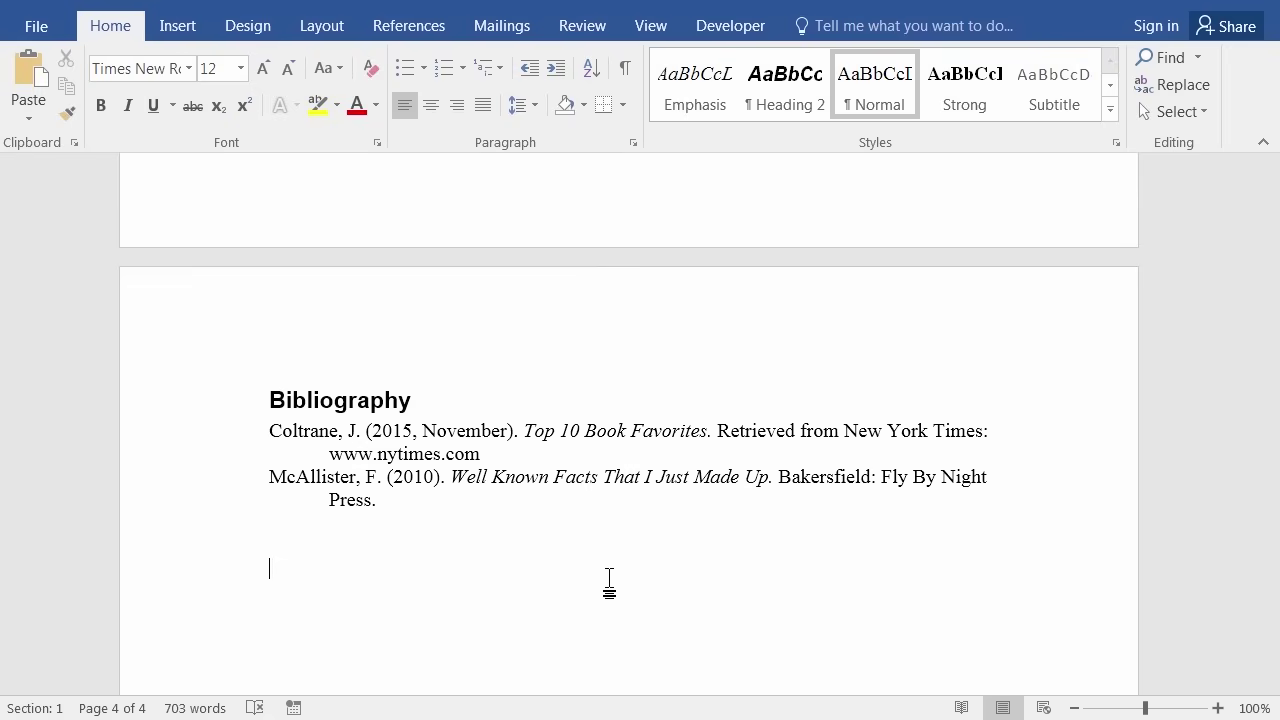
text(---)
key(Return)
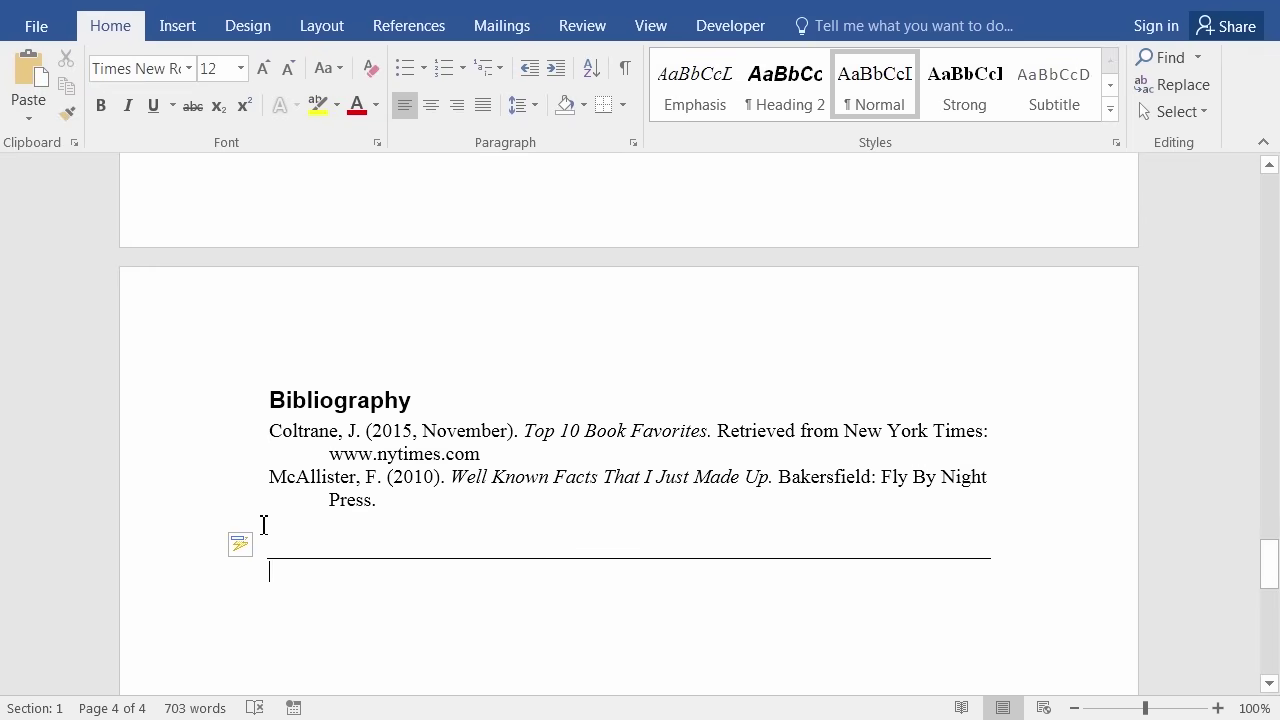
key(Return)
Insert a one-column index listing CD, music, and Music with Alternative Rock and New Age.
click(409, 26)
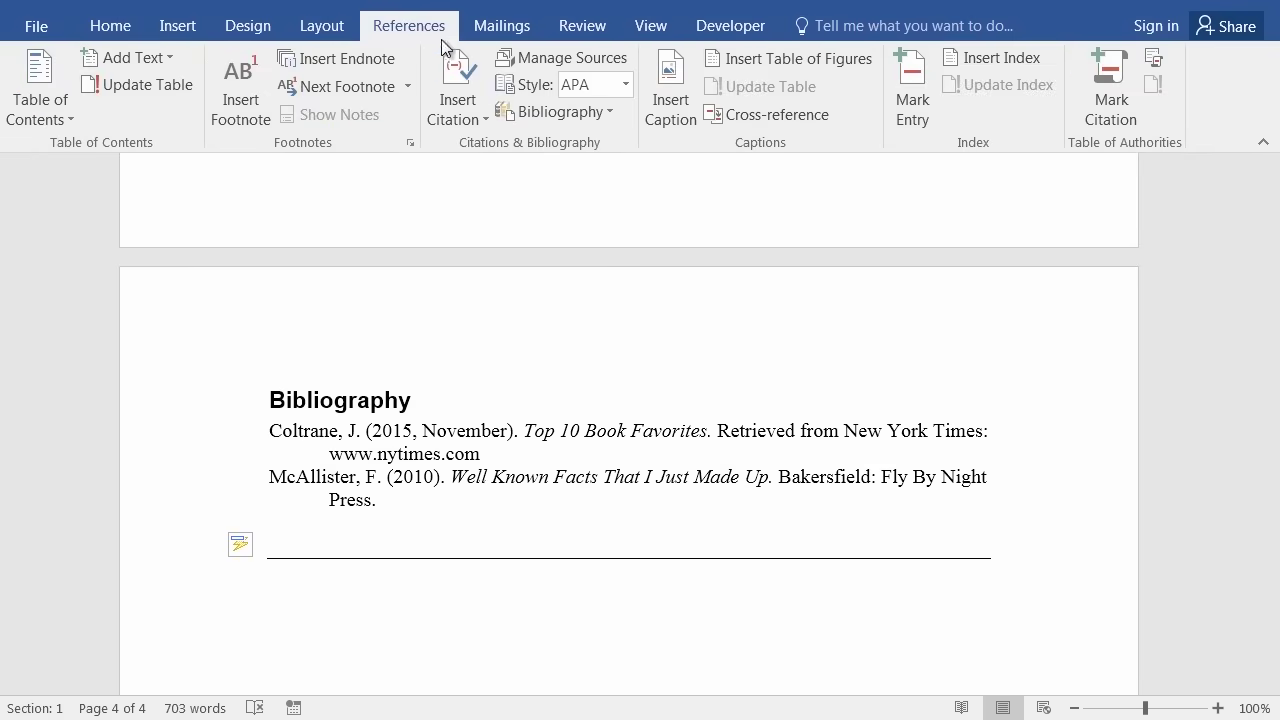
click(1009, 57)
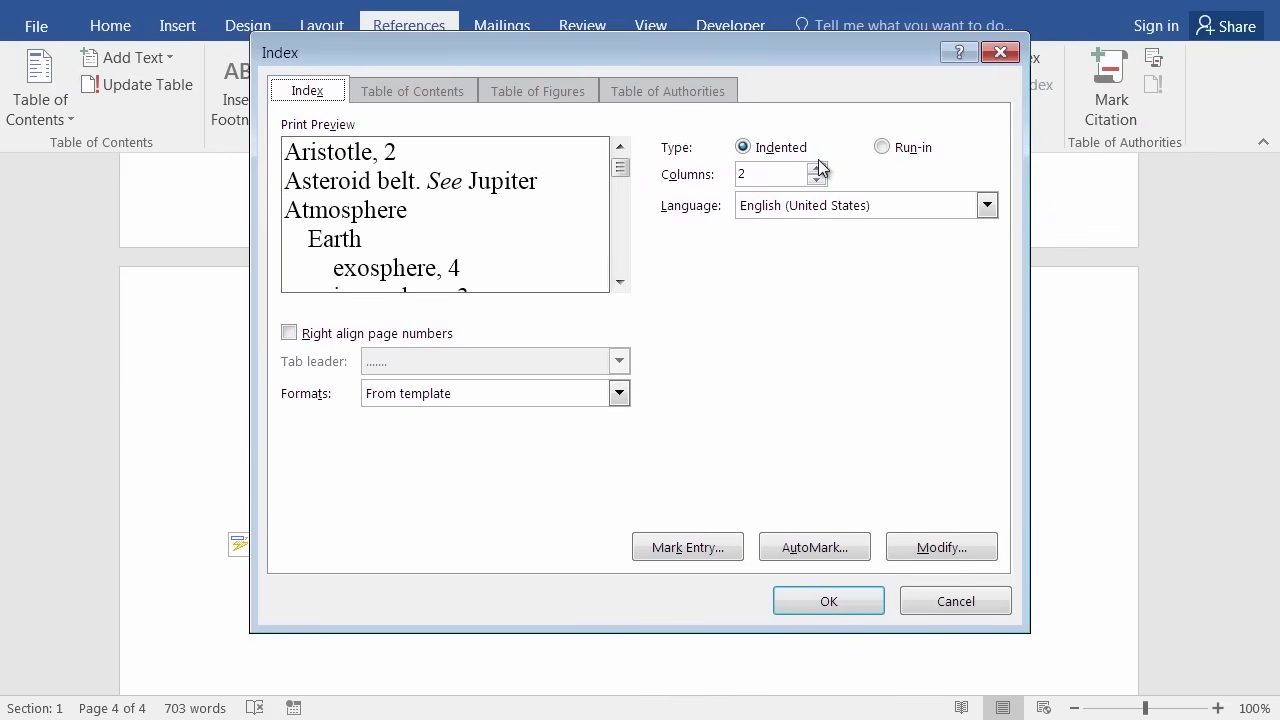
click(745, 338)
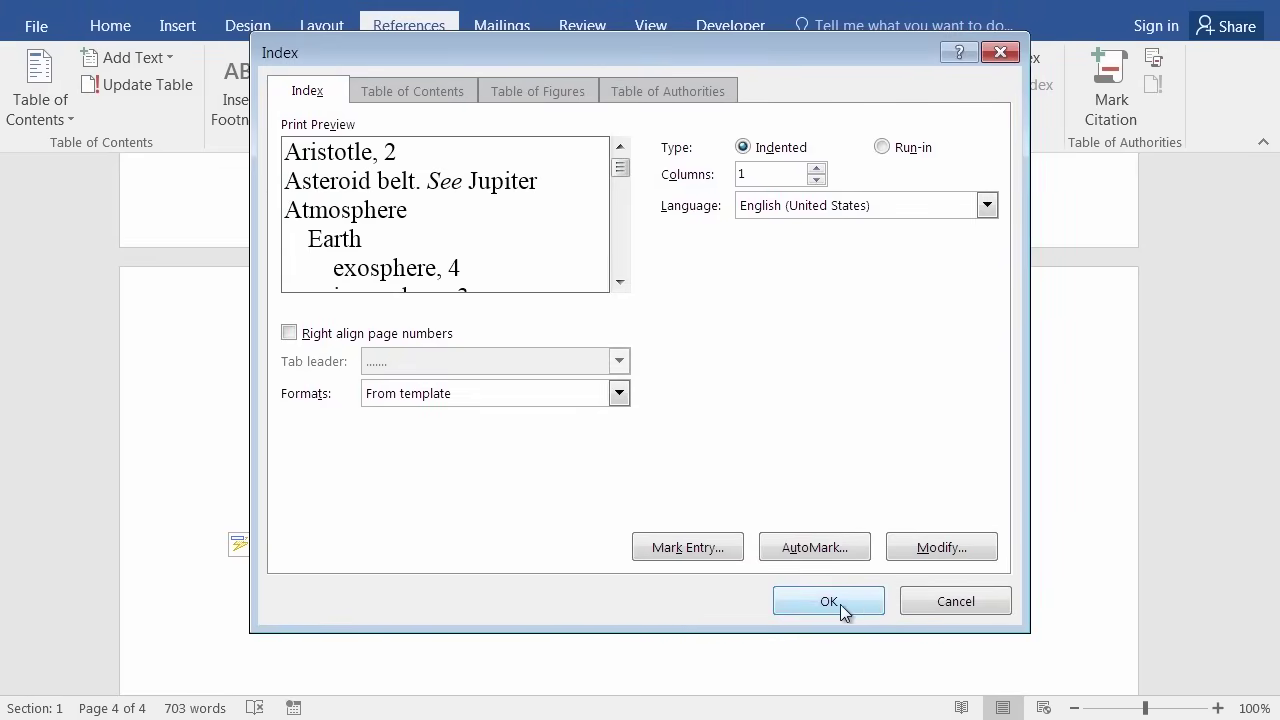
click(708, 613)
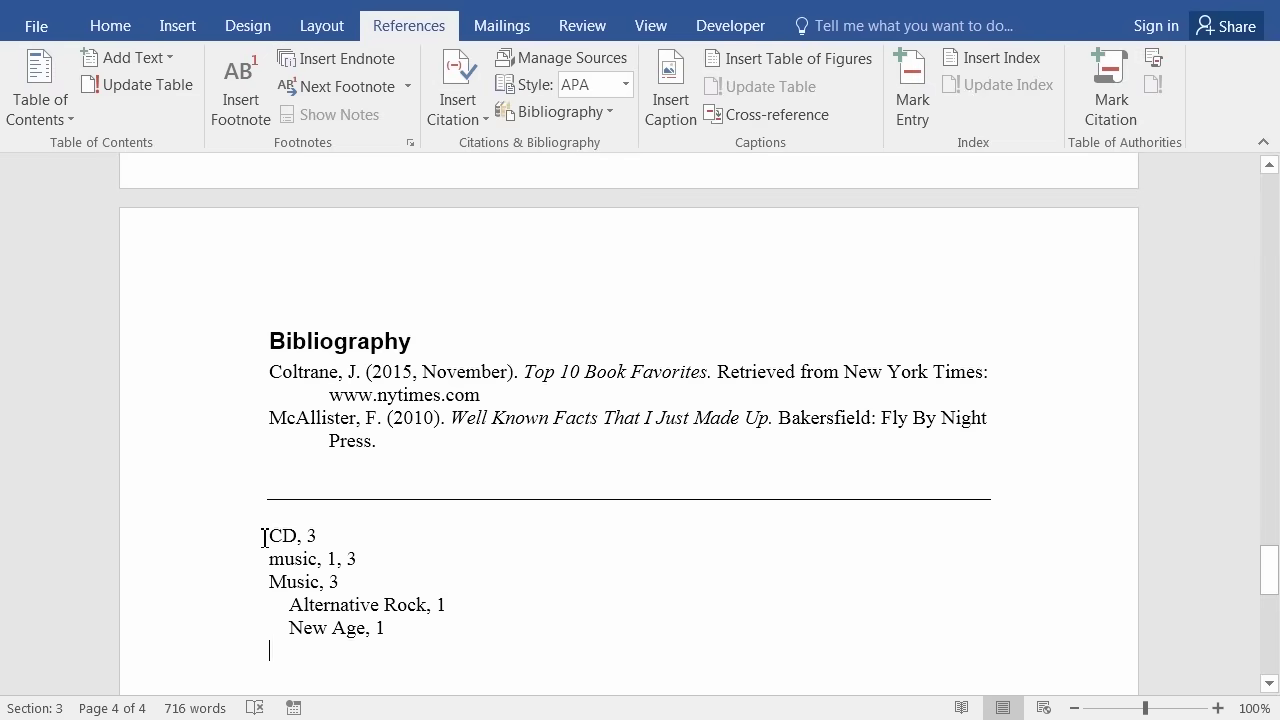
Add a new line reading 'Index' above the index entries.
click(264, 538)
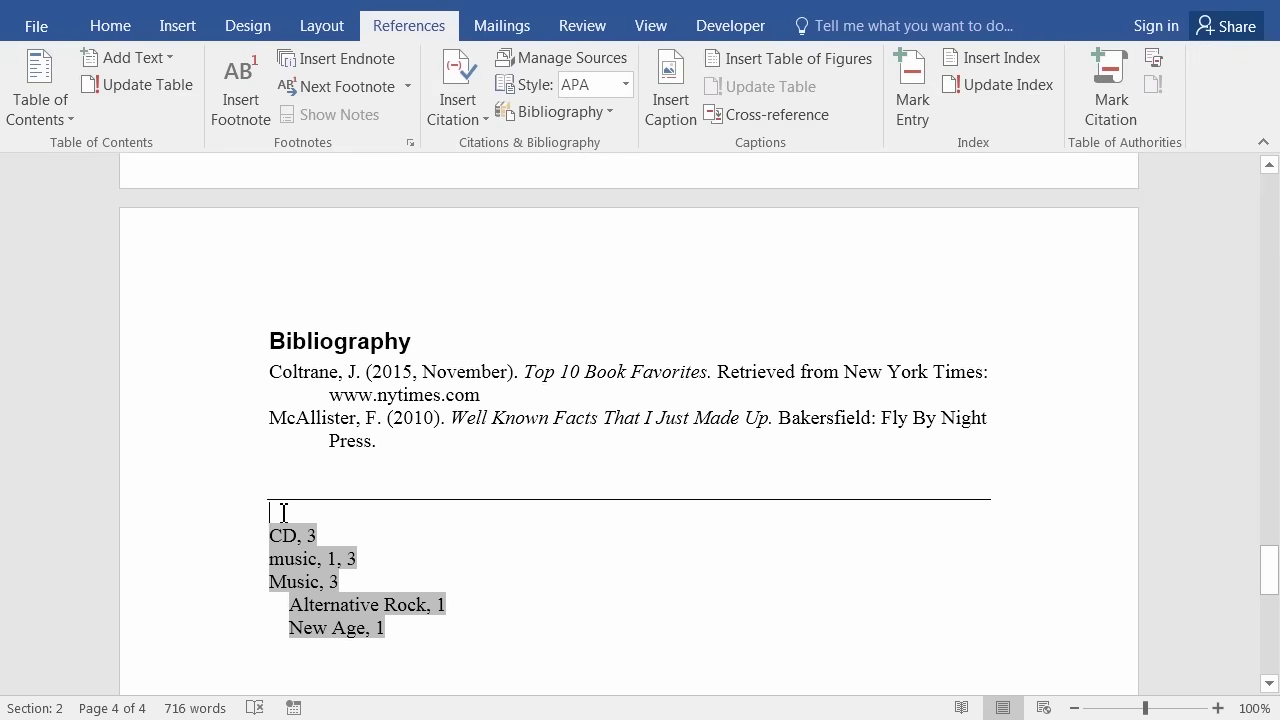
click(283, 513)
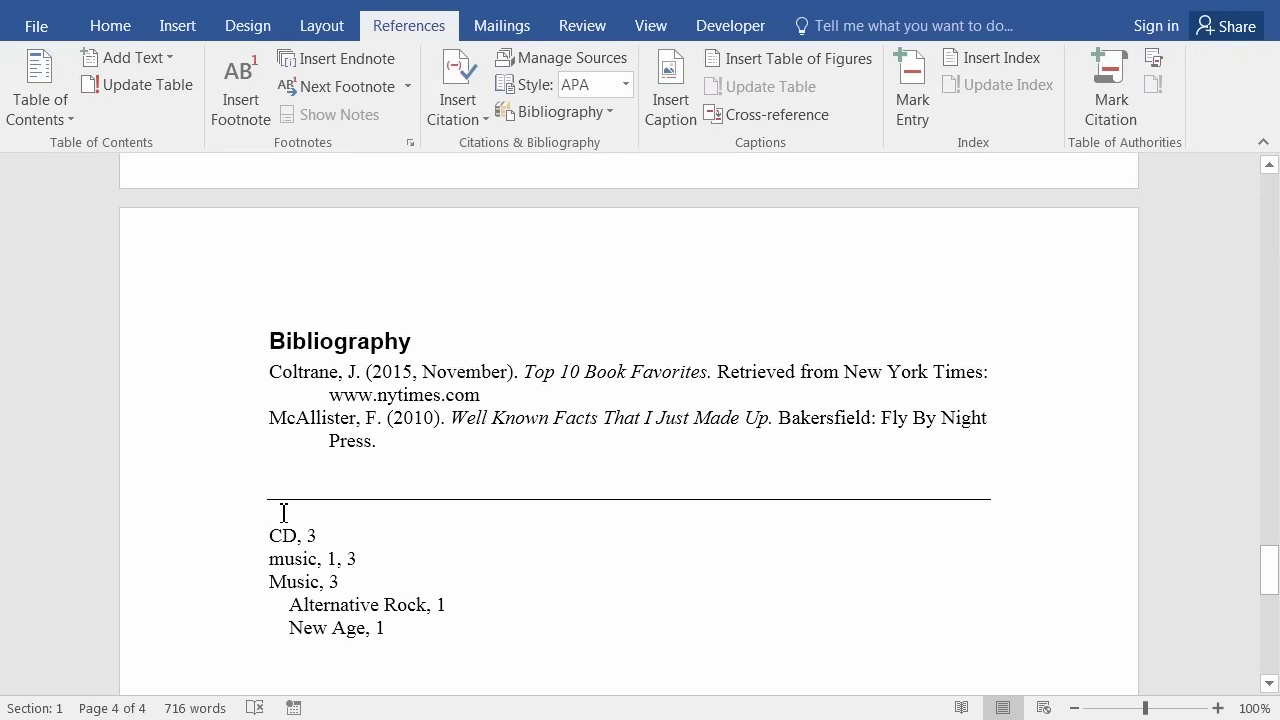
key(Return)
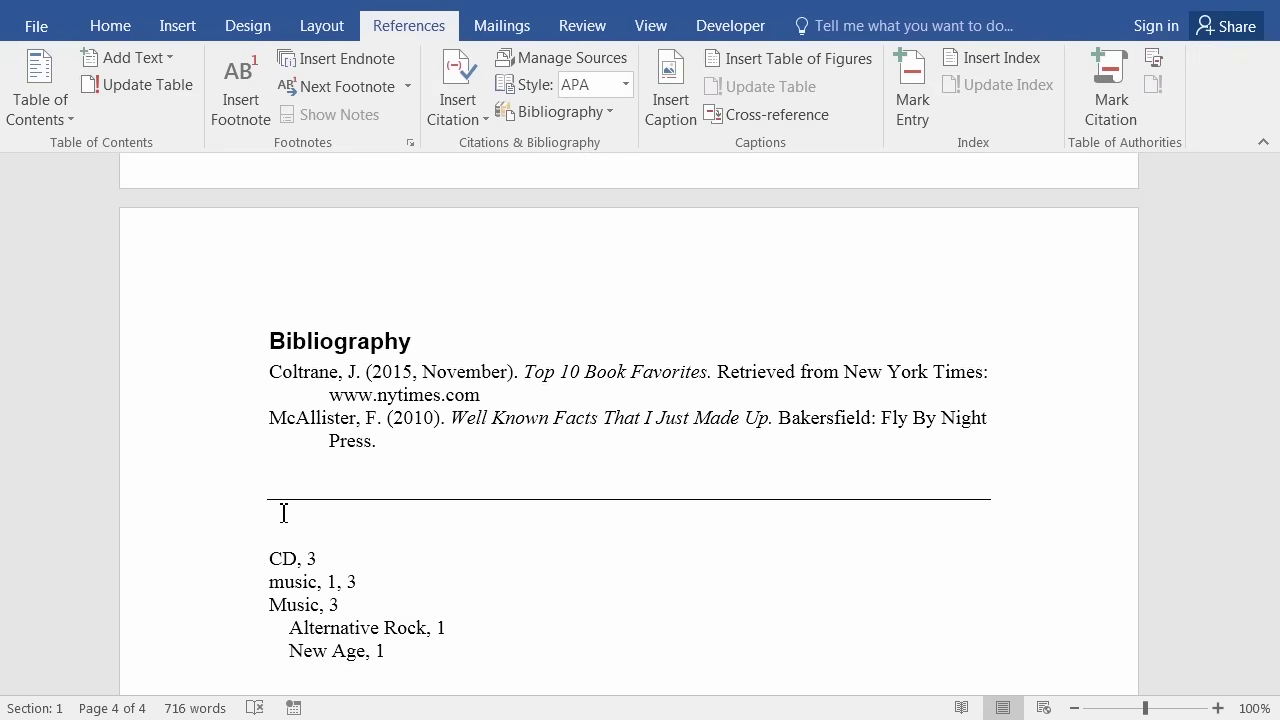
text(Index)
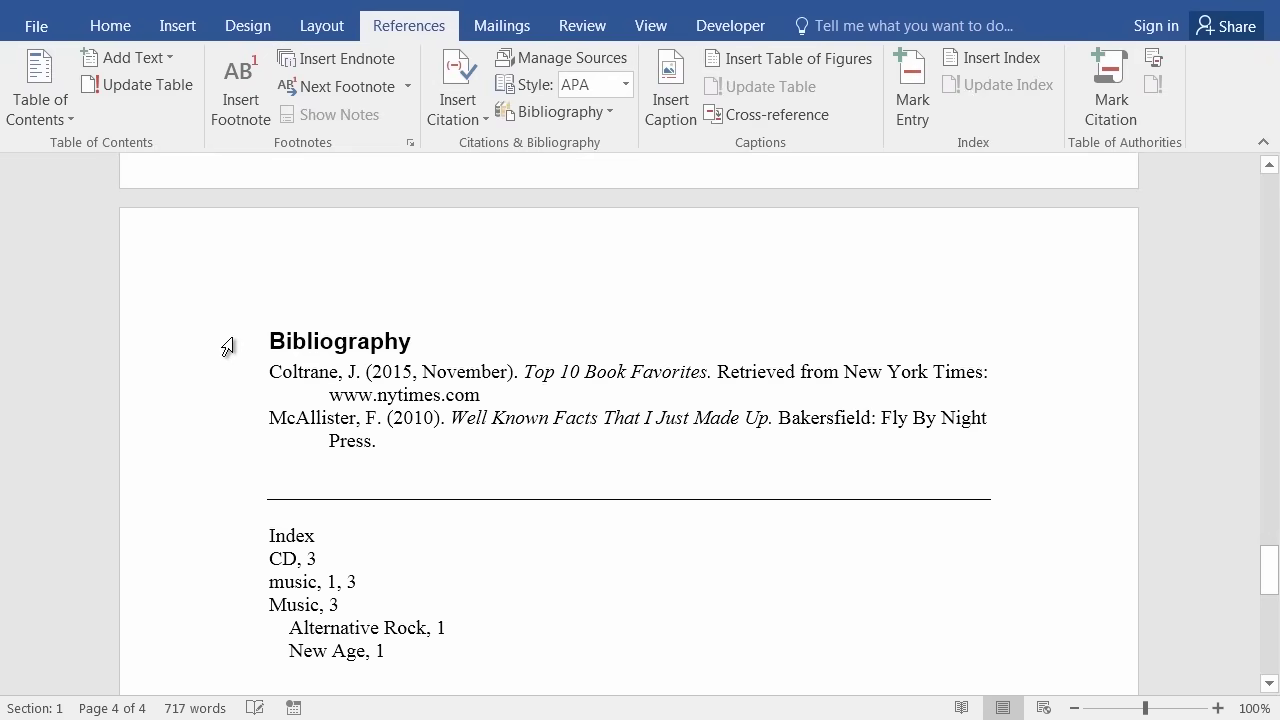
Copy the Bibliography heading's formatting onto the Index line with Format Painter.
click(227, 346)
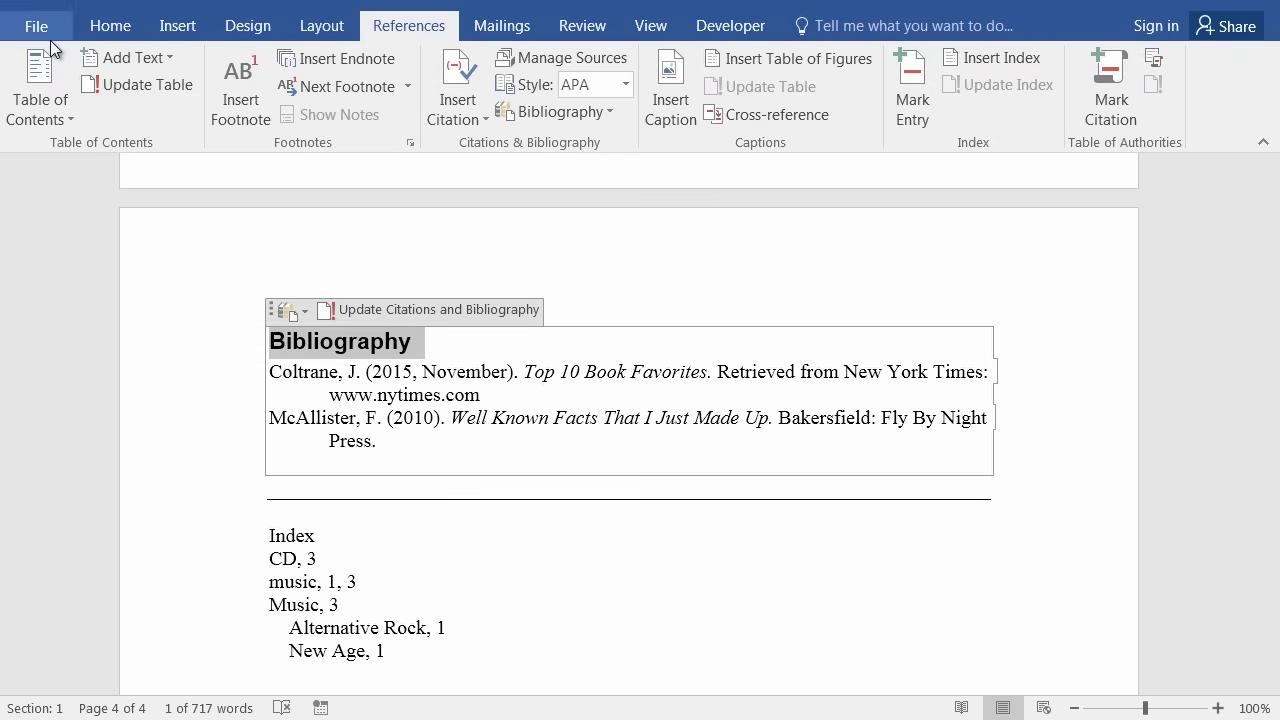
click(112, 32)
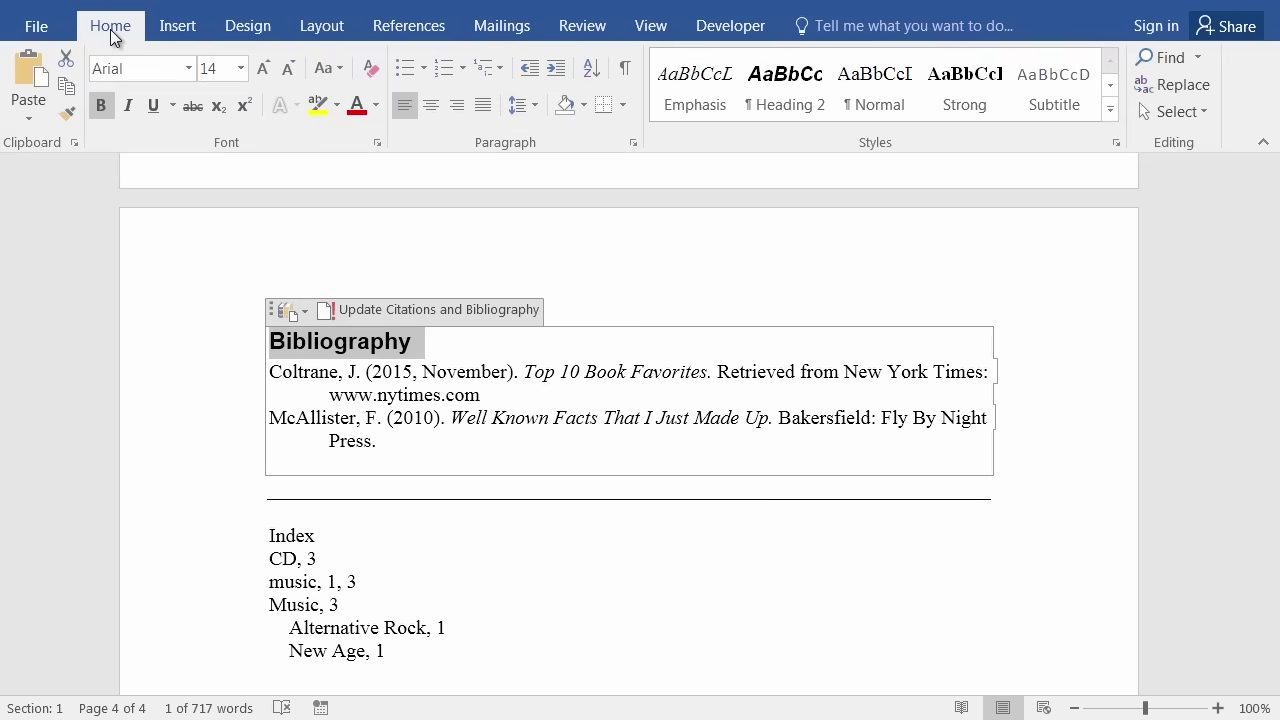
click(72, 116)
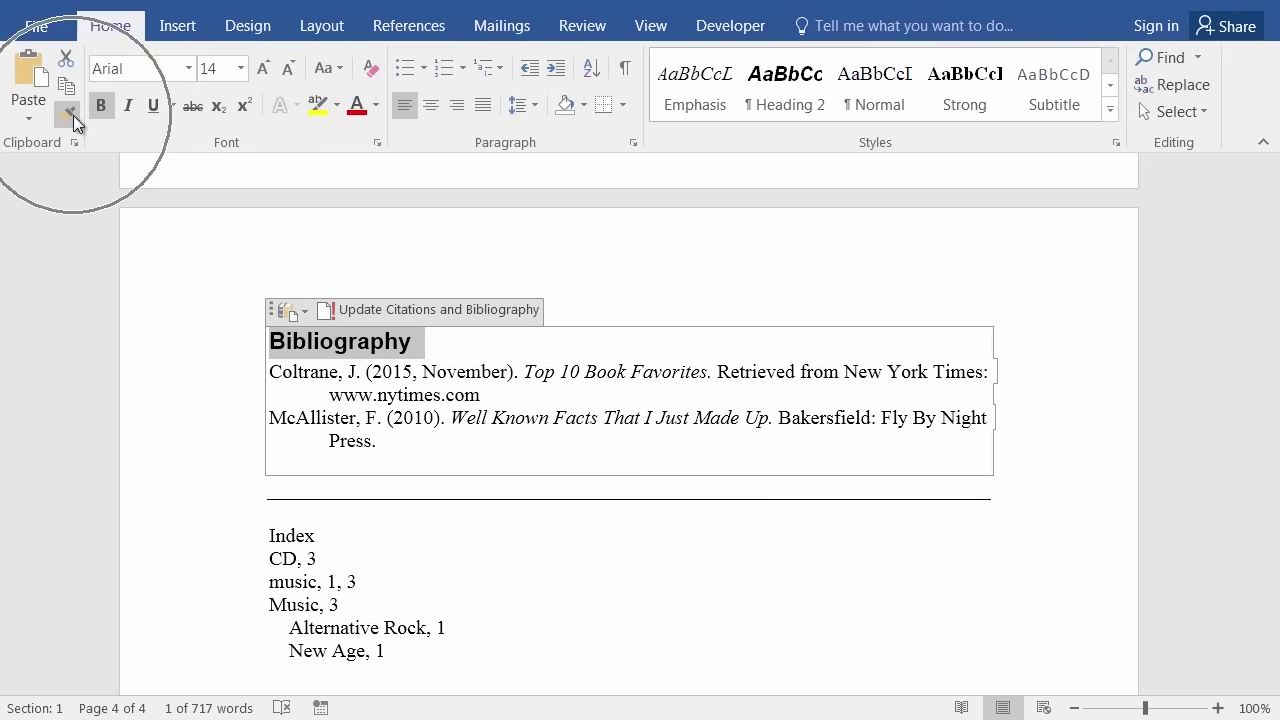
click(198, 546)
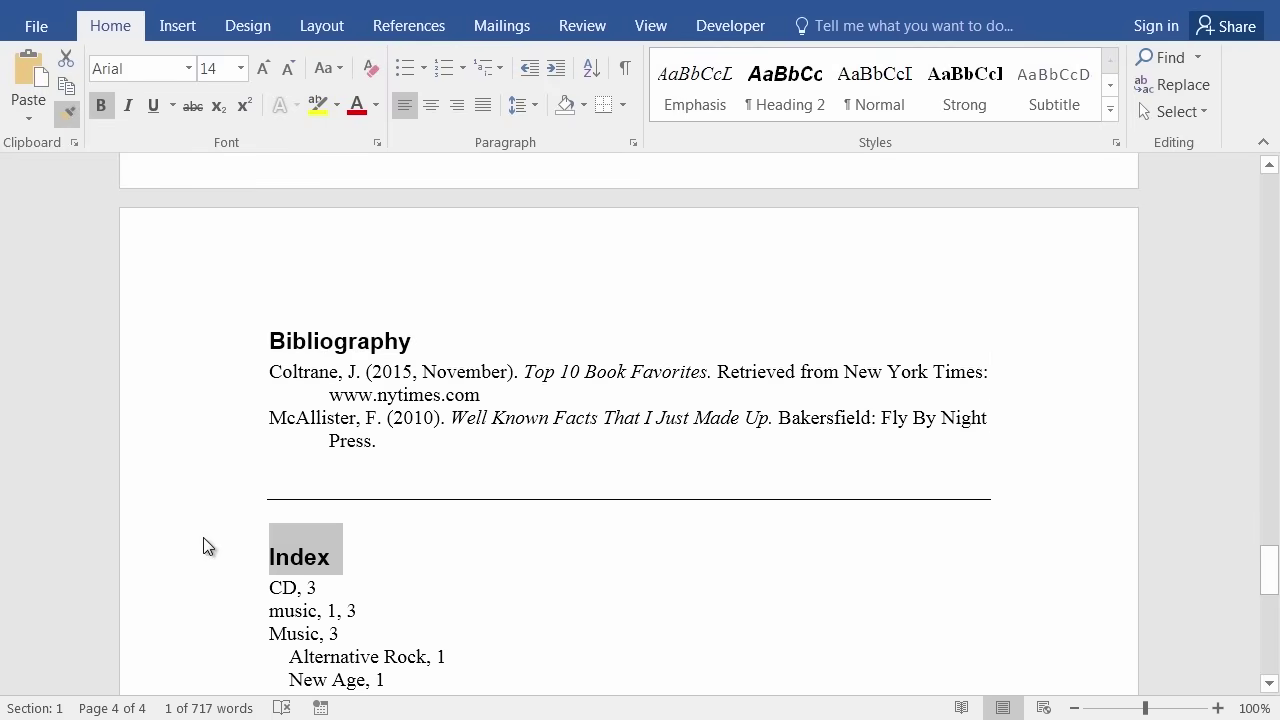
click(435, 632)
click(420, 560)
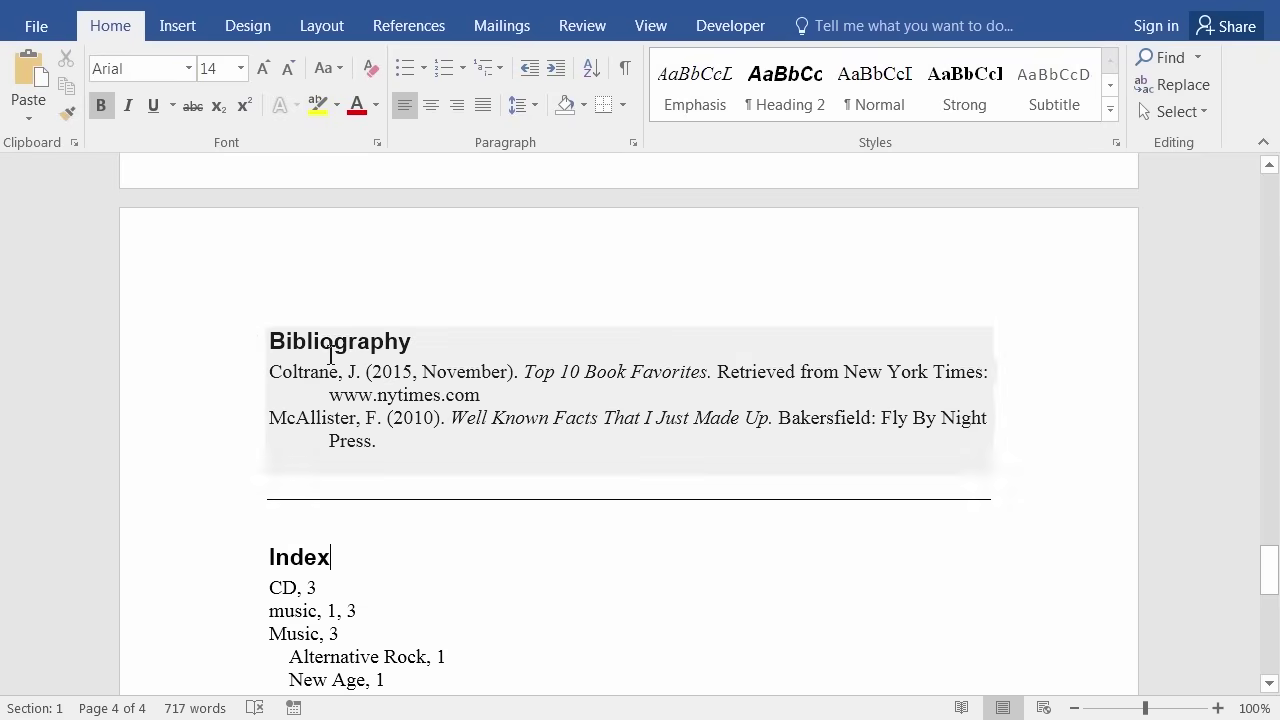
scroll(570, 597, down, 1)
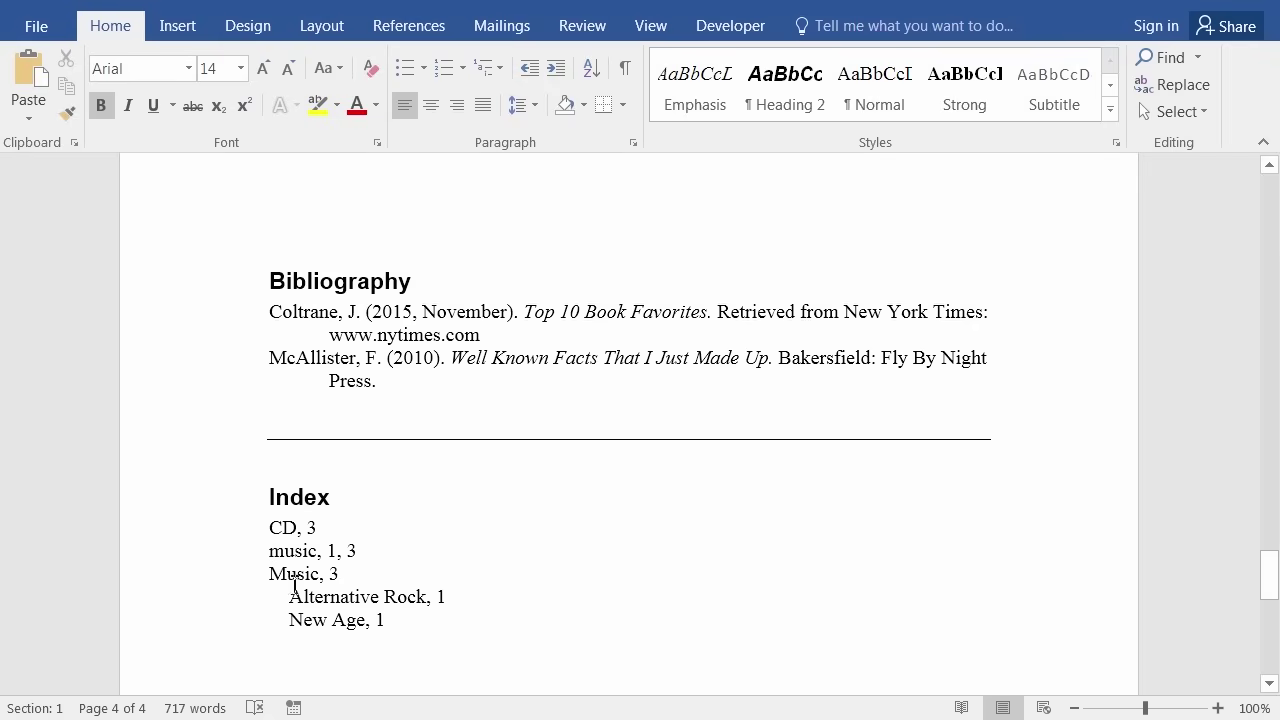
scroll(400, 660, down, 1)
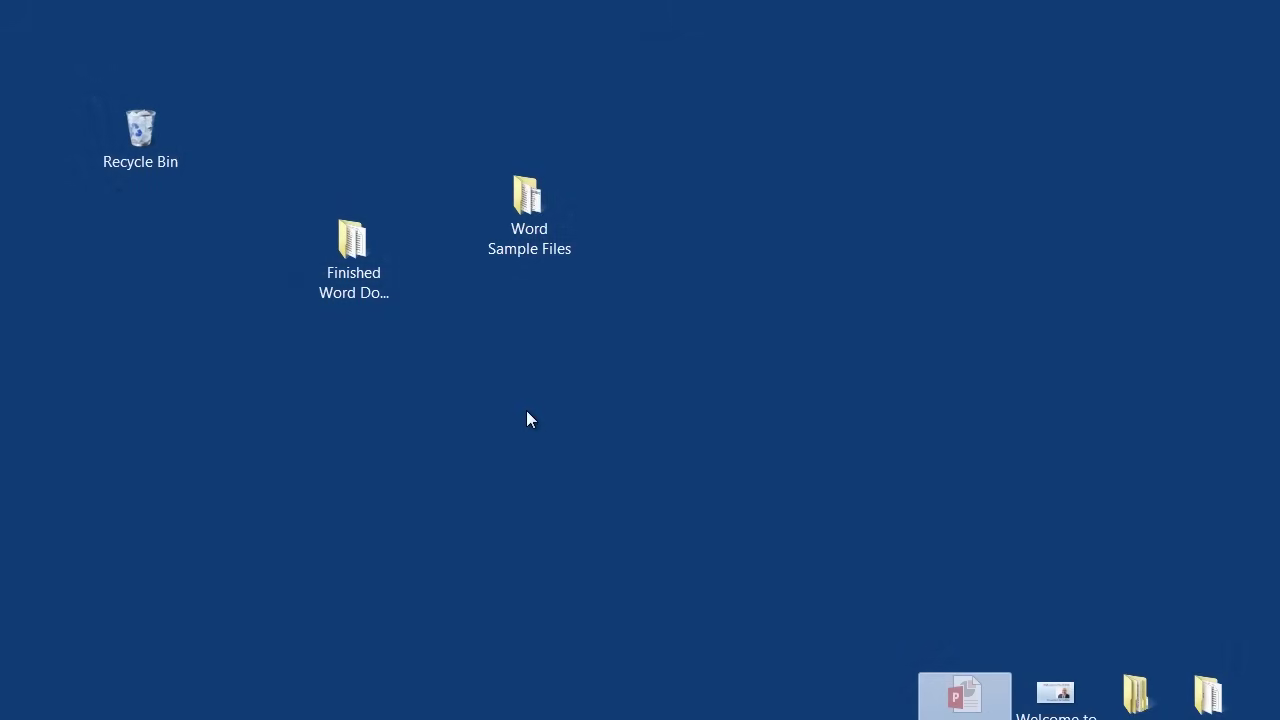
Check the desktop's Finished Word Documents folder: 2.28 MB, including Applying Styles (Mod 3).docx.
click(362, 292)
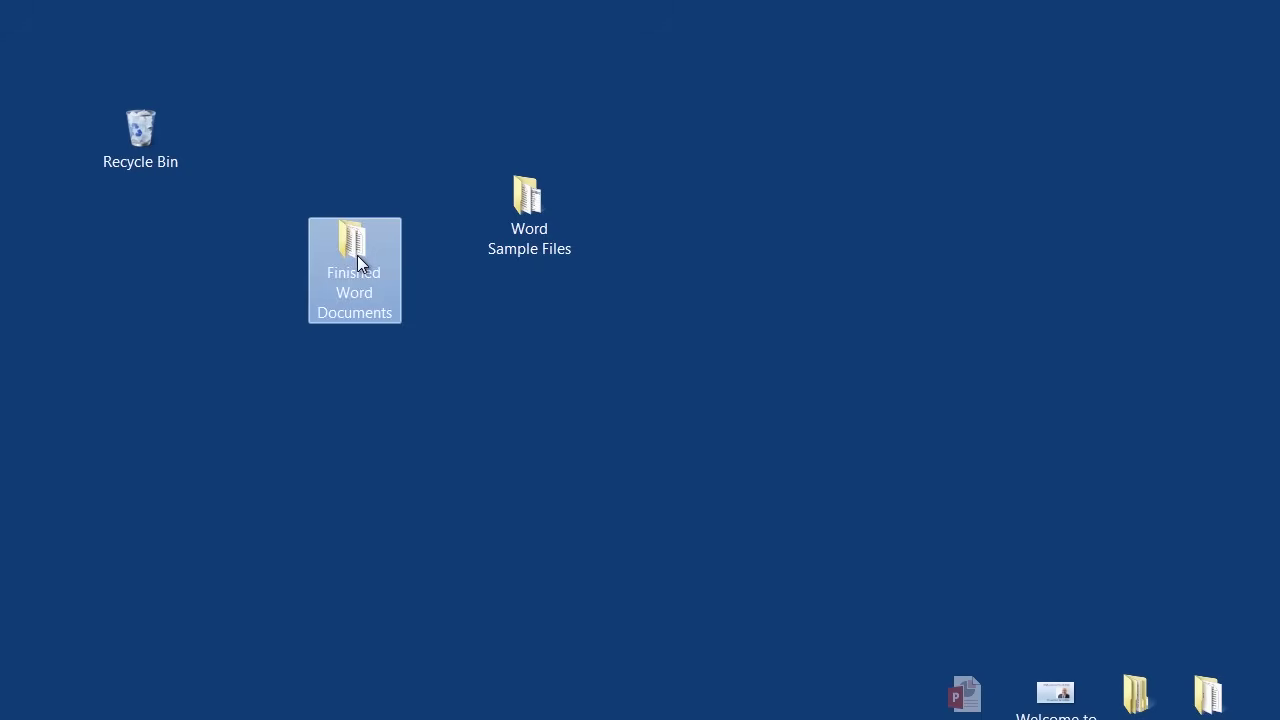
click(396, 422)
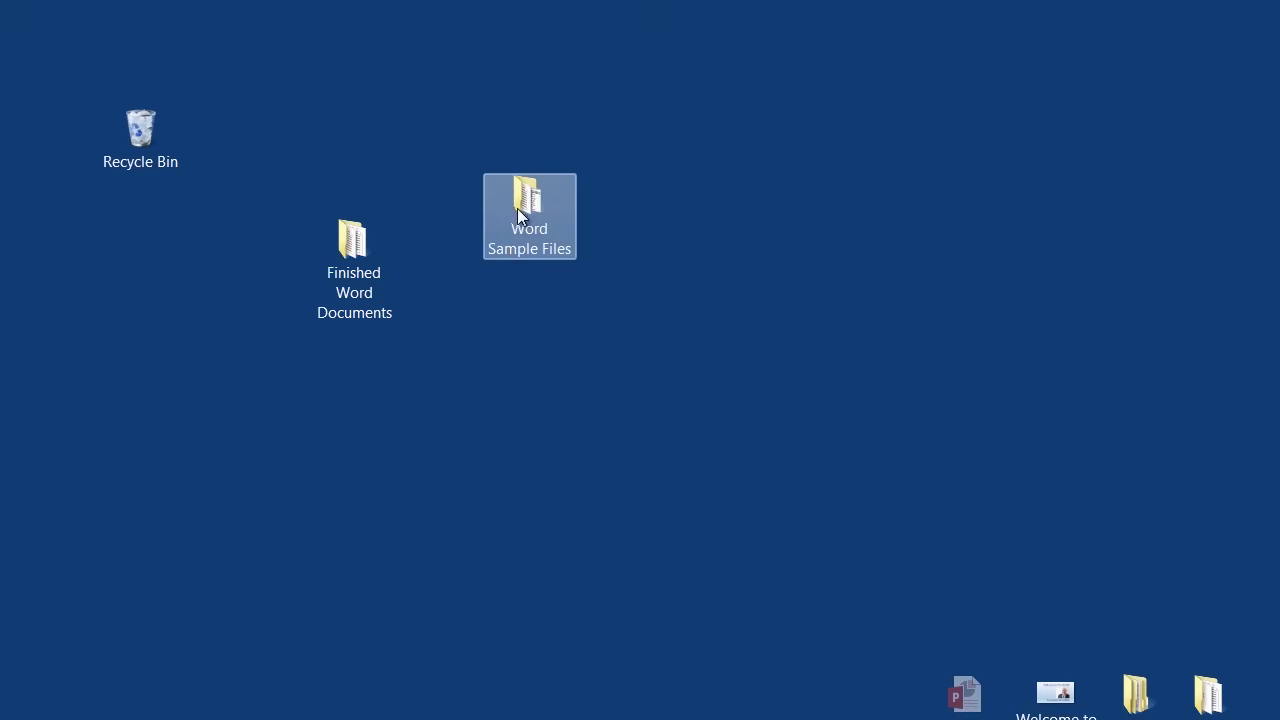
mouse_move(527, 202)
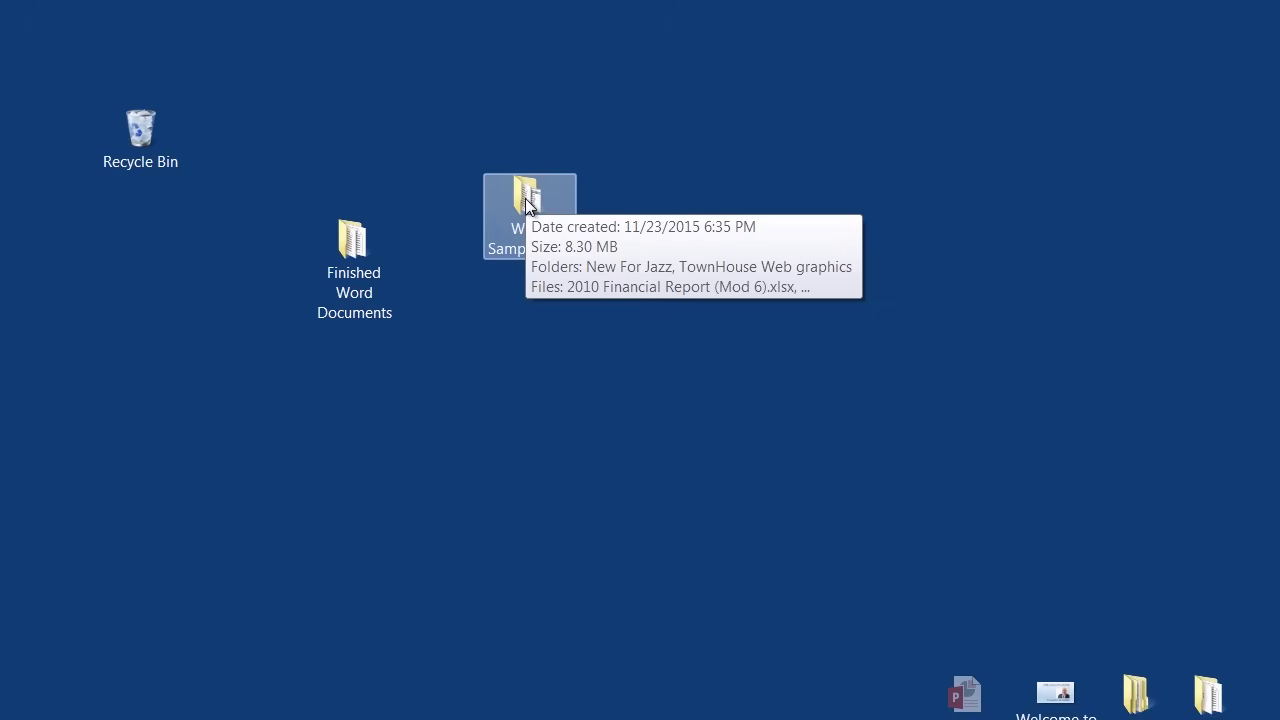
mouse_move(355, 252)
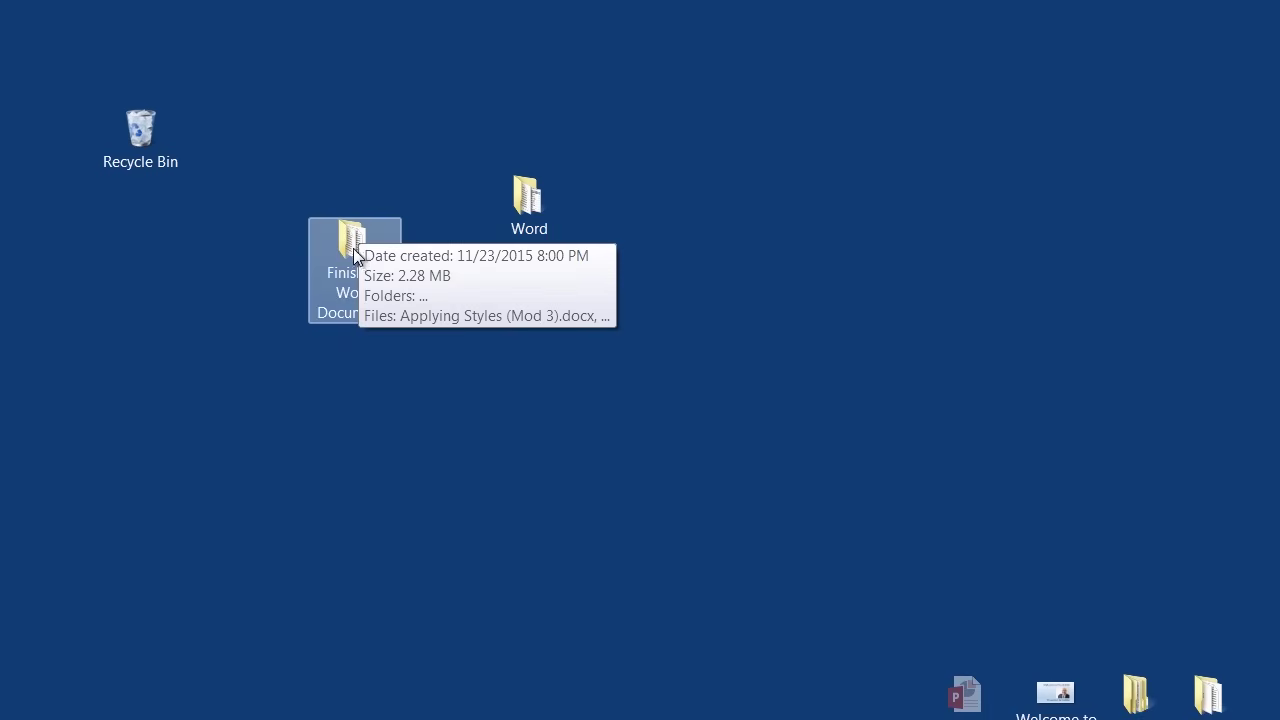
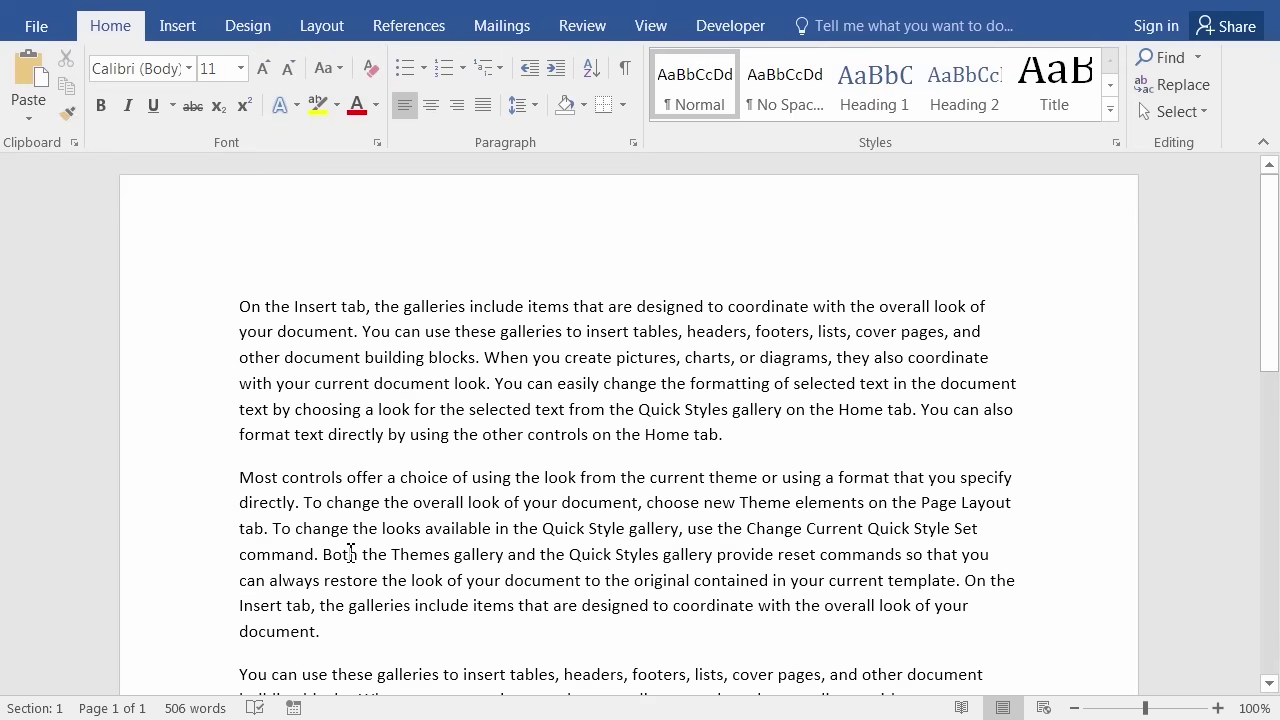
Add a blank line after the first paragraph, then type two plain ten-digit phone numbers on separate lines.
key(Return)
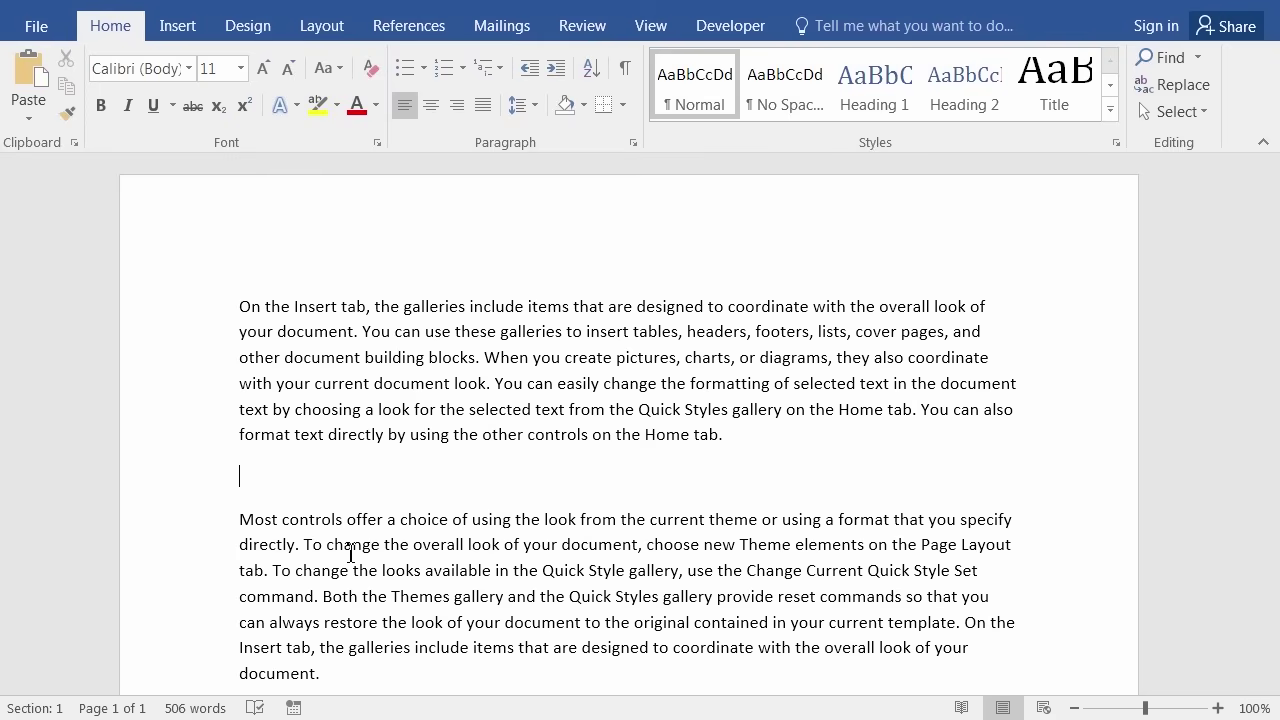
text(6665551212)
key(Return)
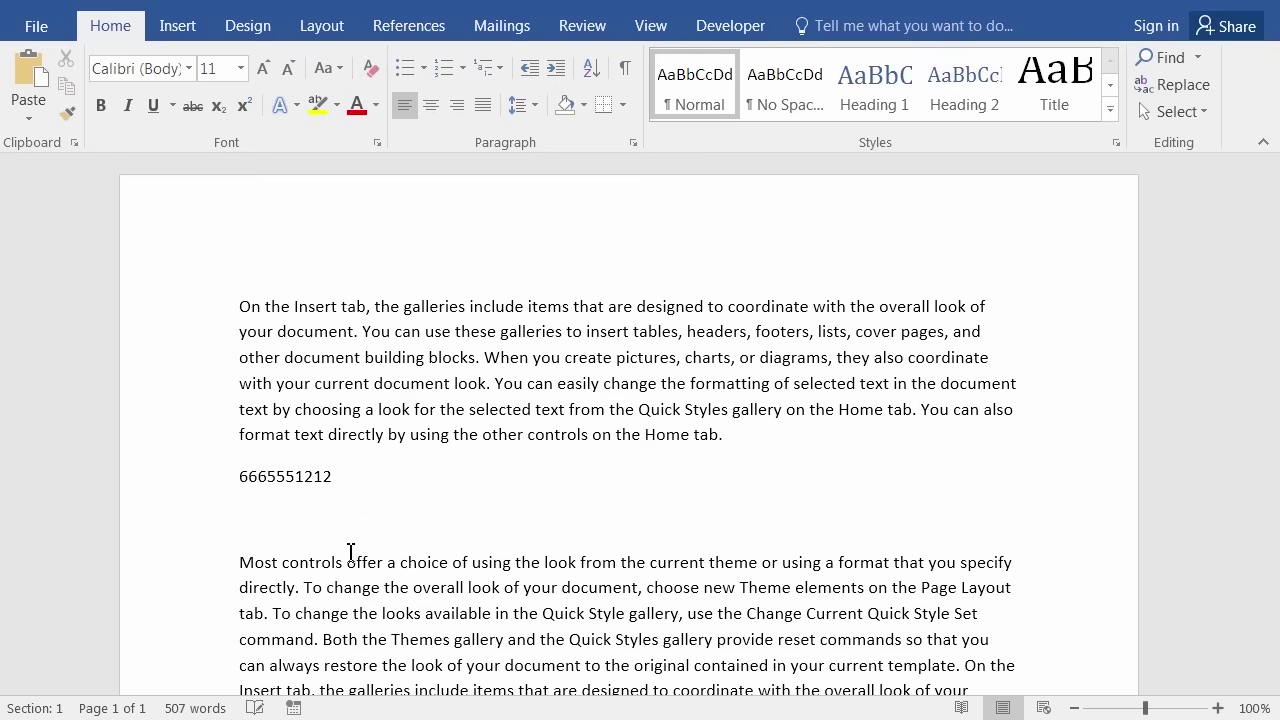
text(7779898901)
right_click(455, 116)
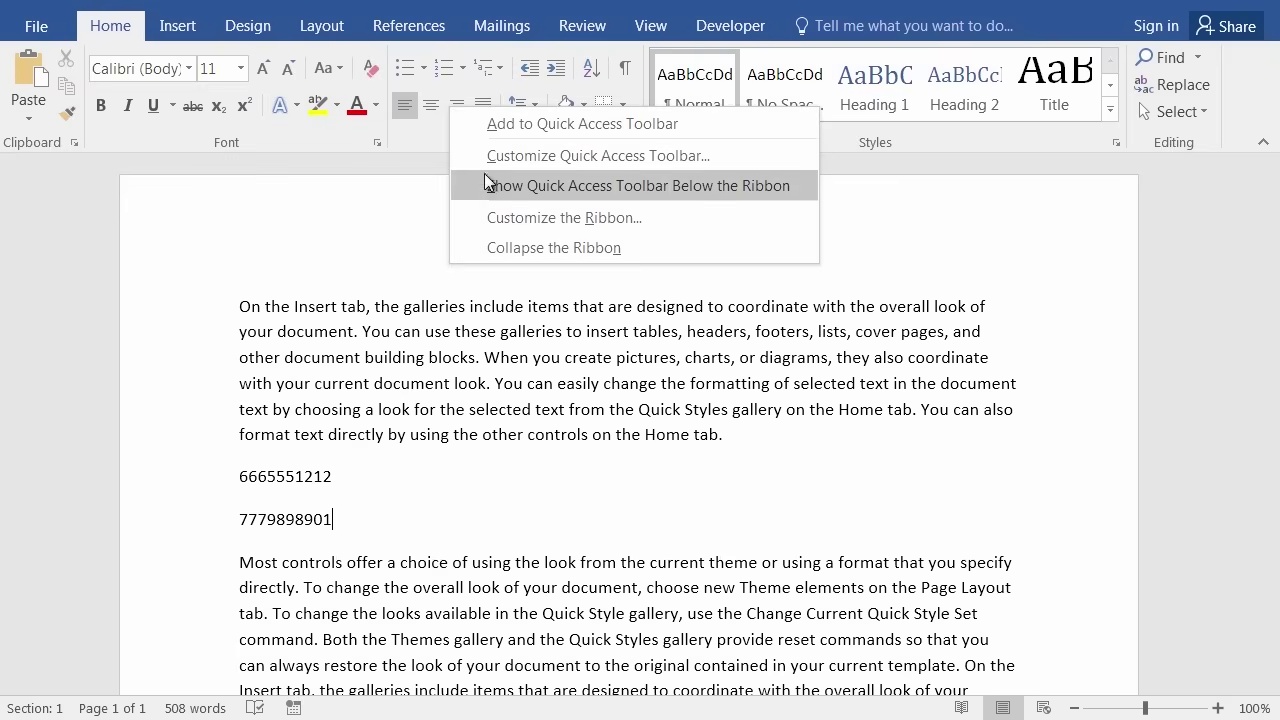
click(513, 218)
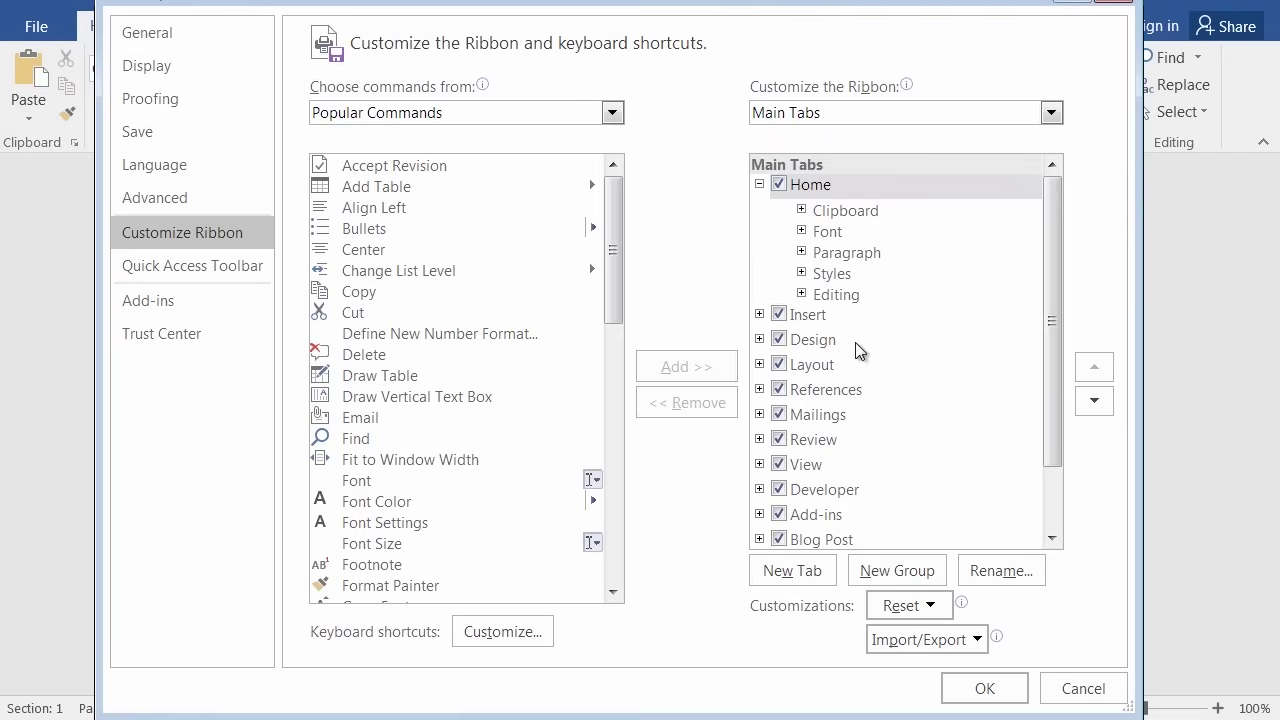
drag(712, 2, 732, 219)
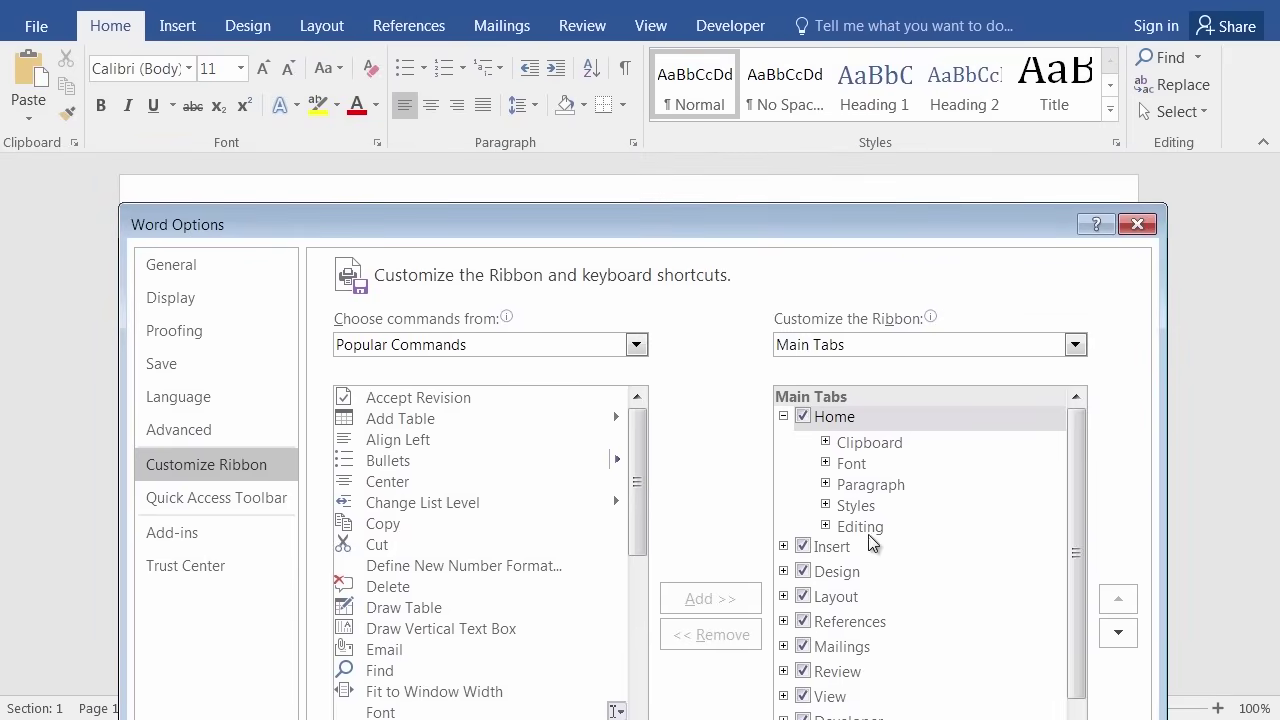
drag(852, 222, 827, 75)
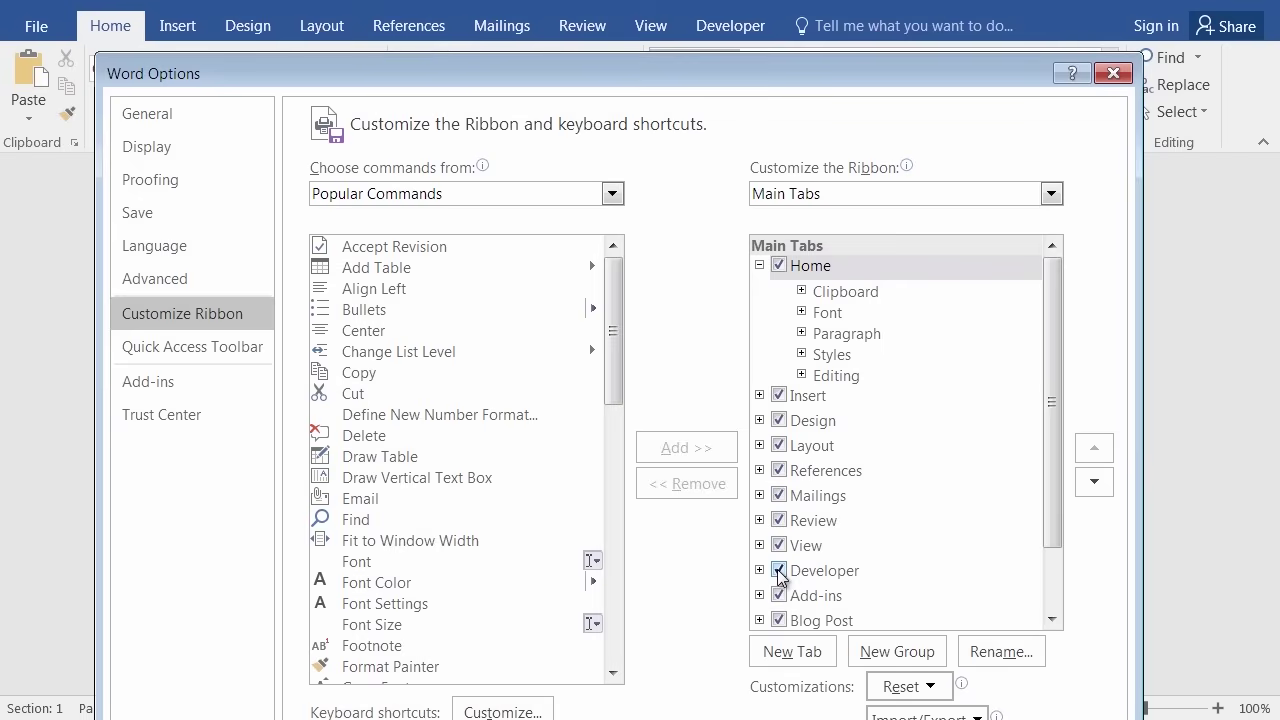
drag(835, 72, 843, 1)
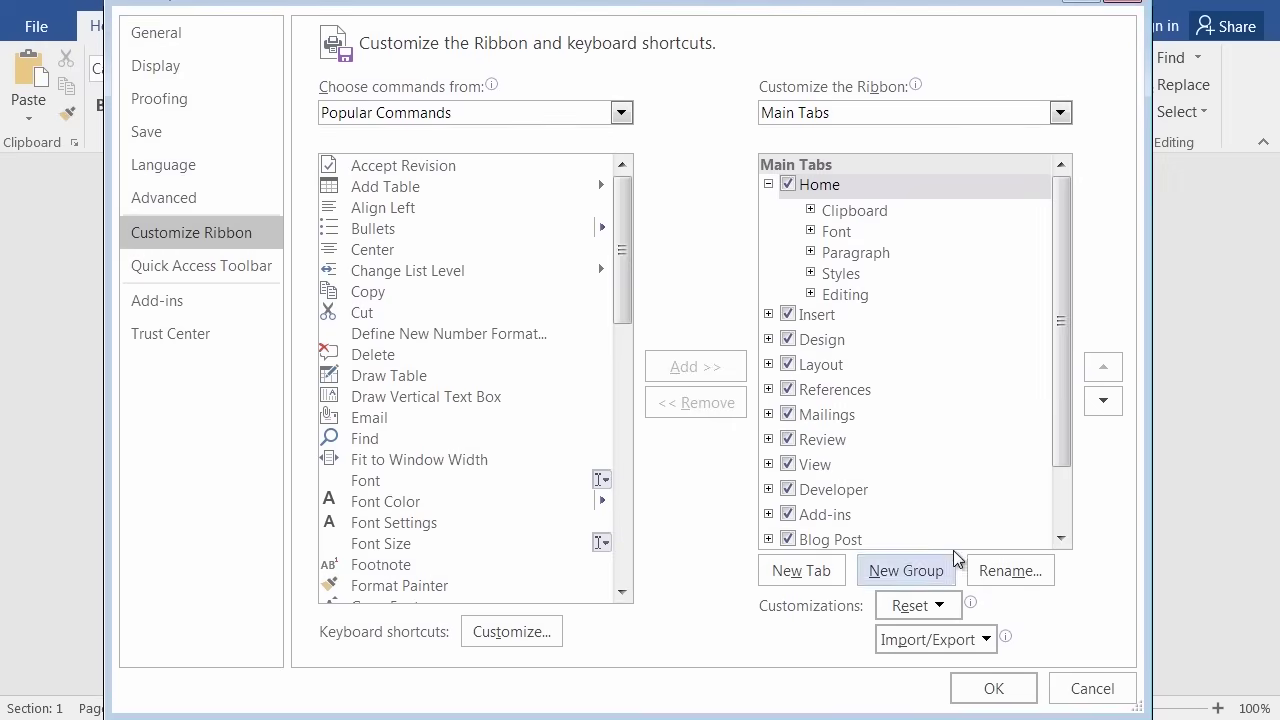
click(1003, 686)
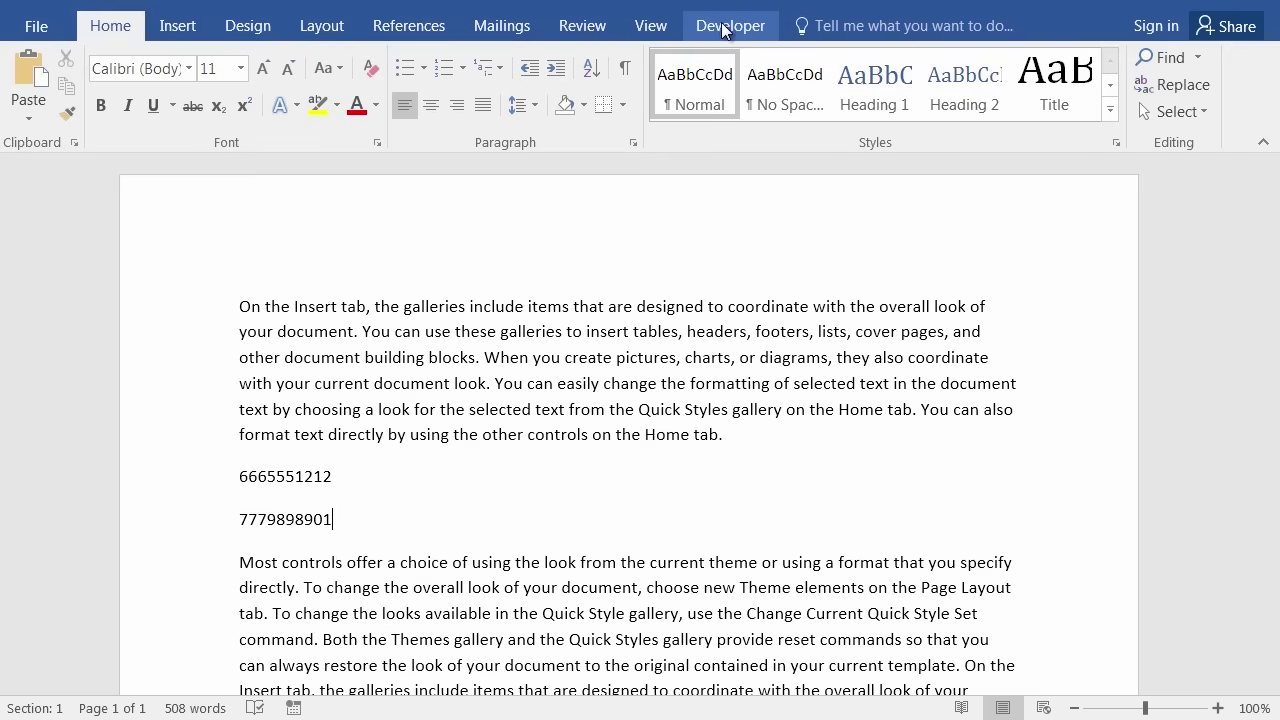
Show the Developer tab, confirm the Macros list is empty, and put the cursor before the first phone number.
click(724, 30)
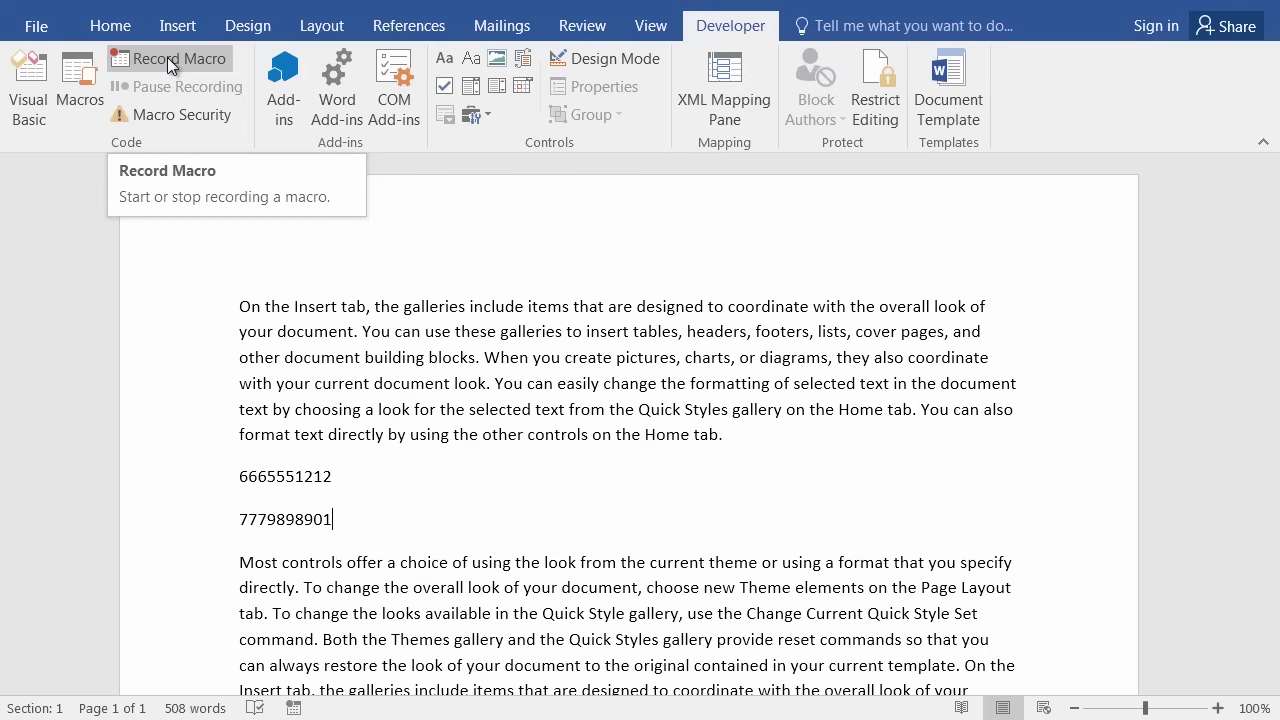
click(76, 81)
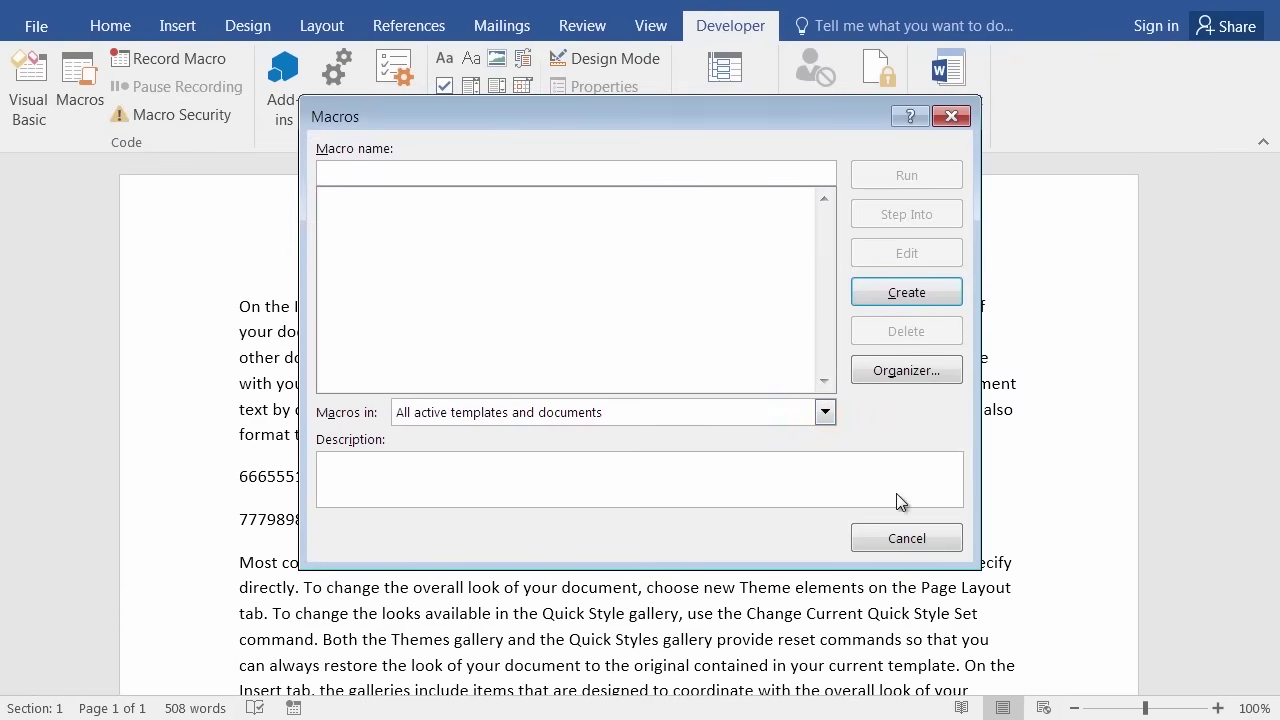
click(946, 116)
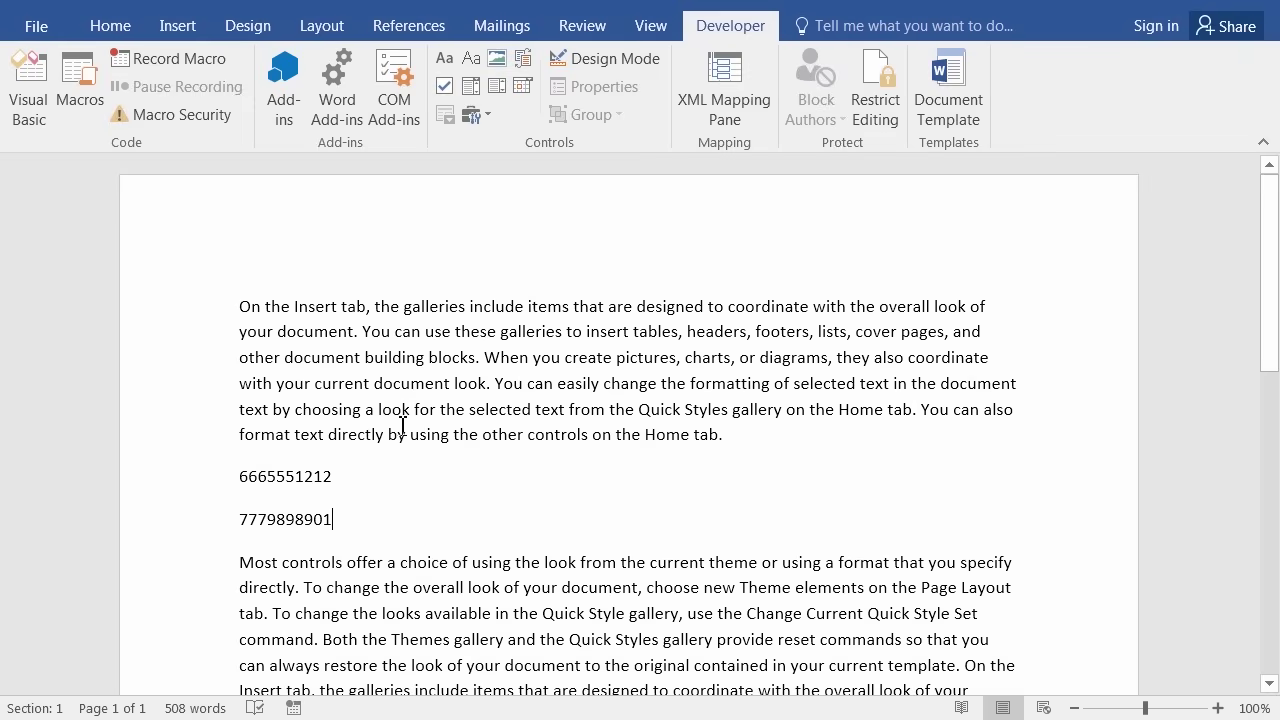
click(239, 480)
Open the Record Macro dialog, which proposes the default name Macro1.
click(184, 58)
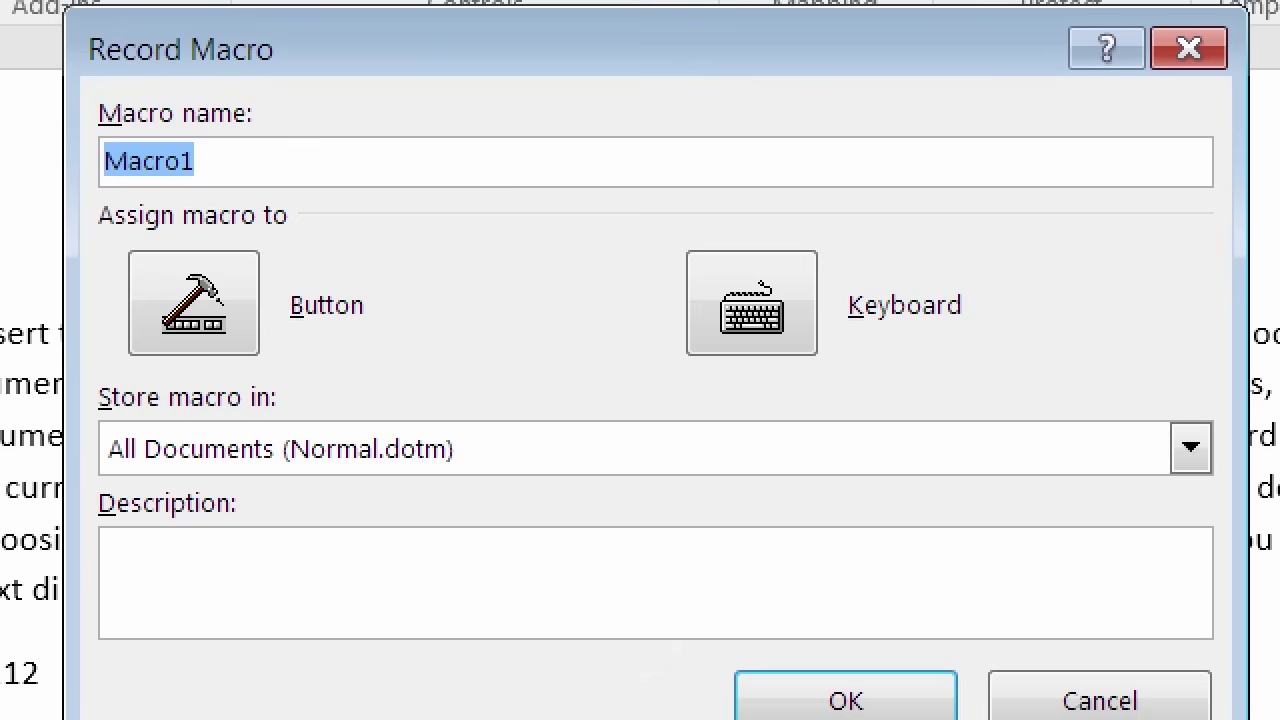
mouse_move(150, 117)
mouse_down()
mouse_move(94, 190)
mouse_move(232, 178)
mouse_move(160, 115)
mouse_move(100, 120)
mouse_up()
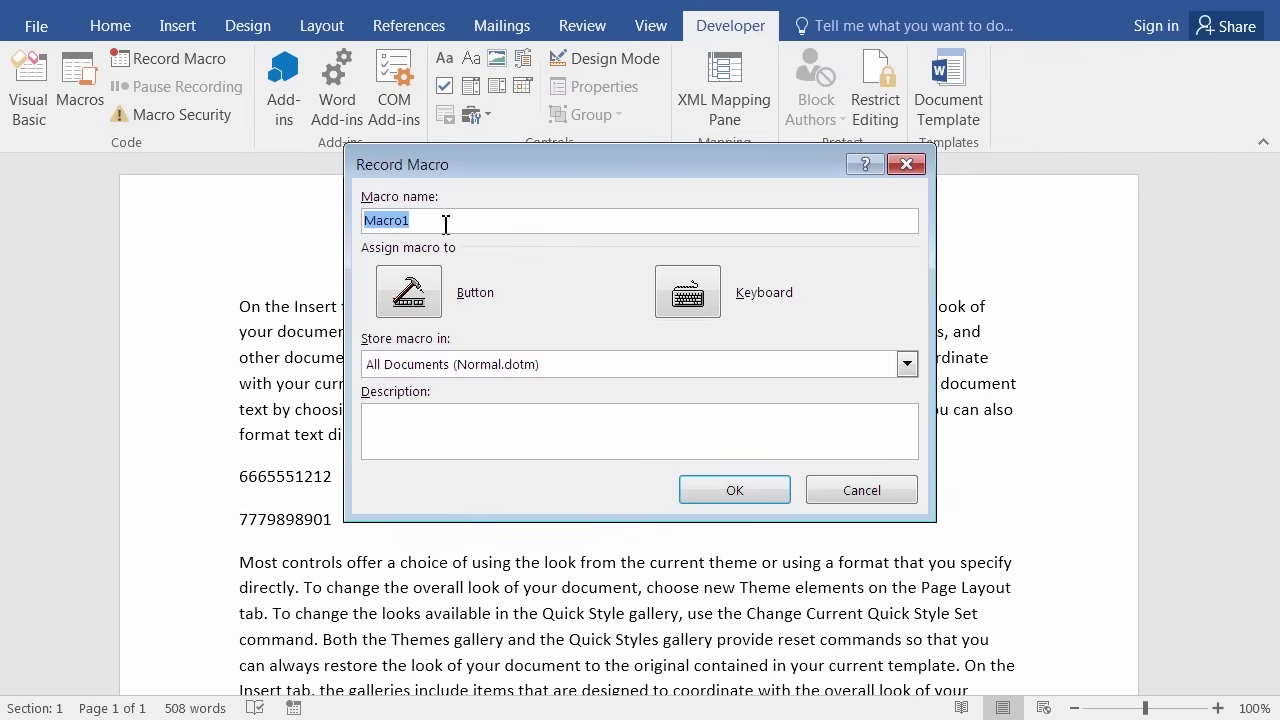
Start recording macro FixPhone in Normal.dotm, described 'Adds parentheses, space and hyphen to a straight phone number'.
text(FixPhone)
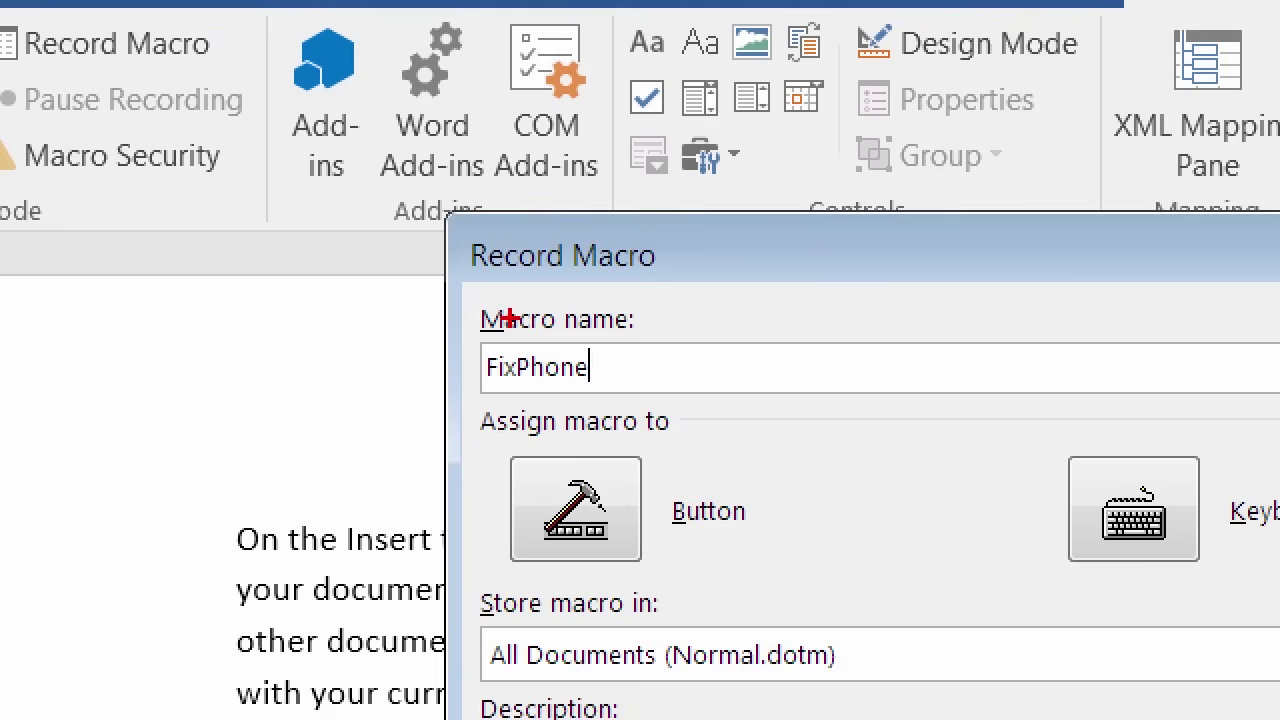
drag(471, 340, 634, 354)
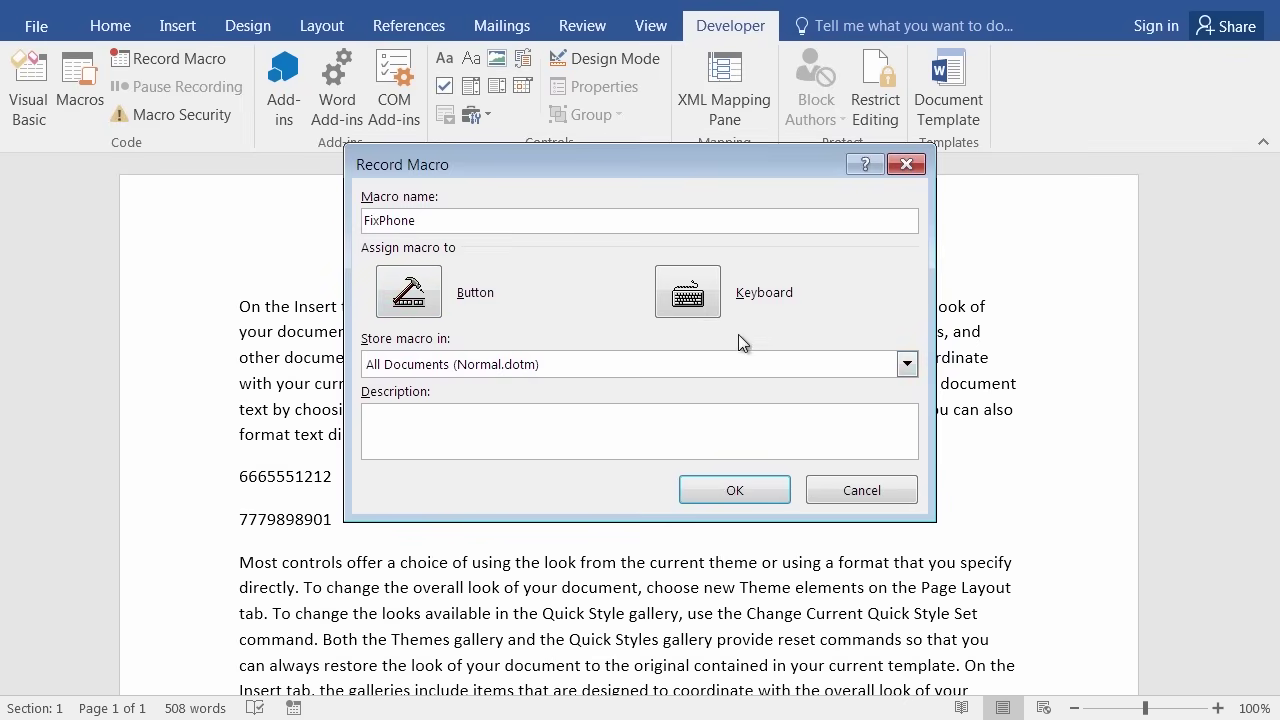
click(496, 434)
text(Adds parentheses)
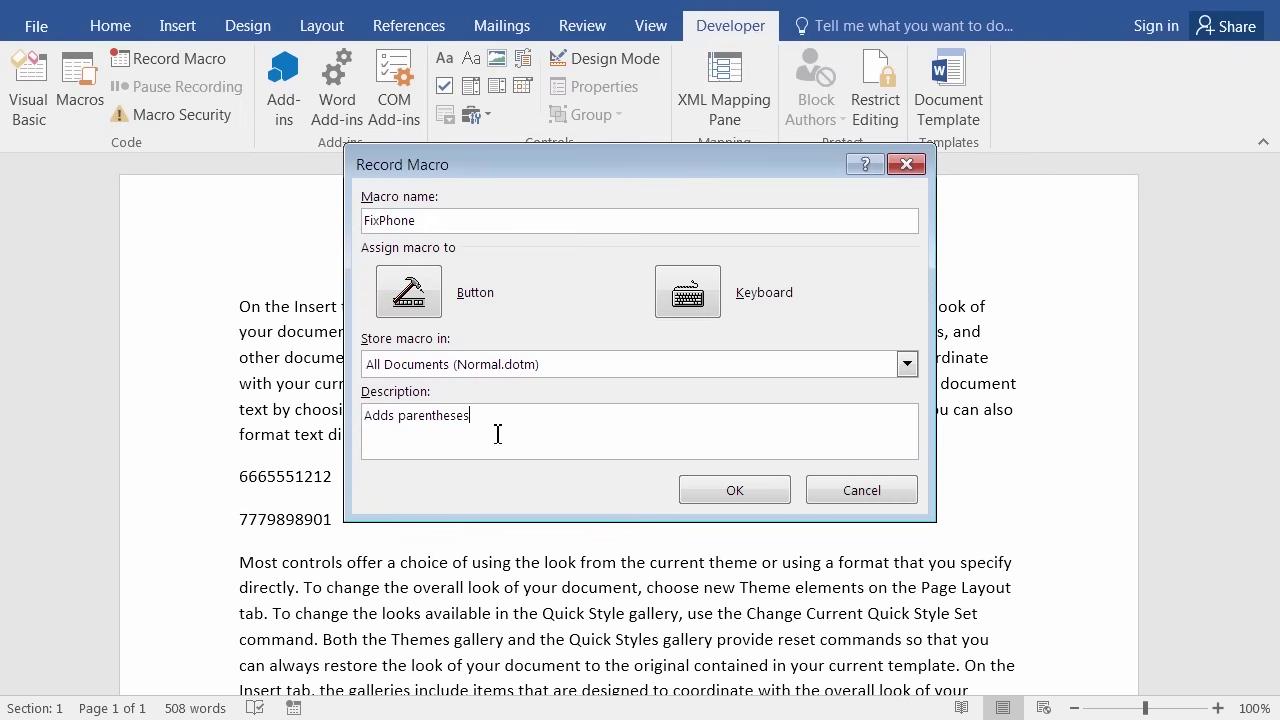
text(, space and hyphen to a straight phone number)
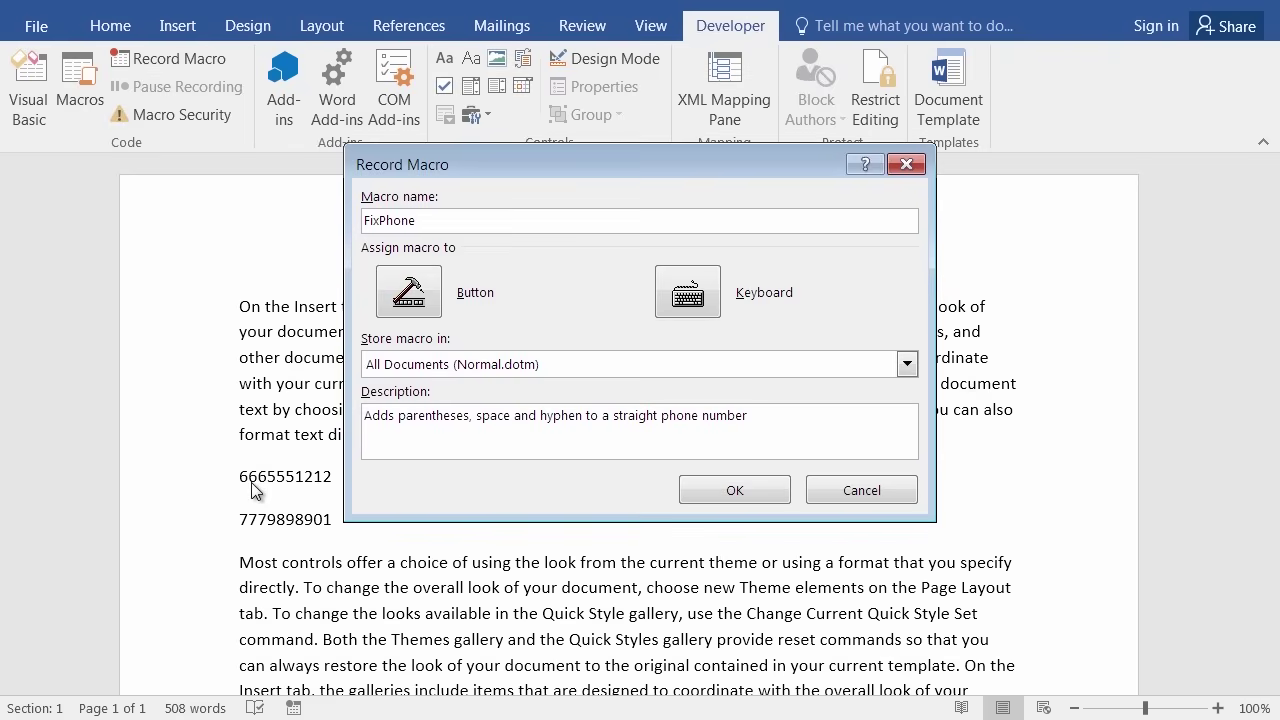
click(716, 490)
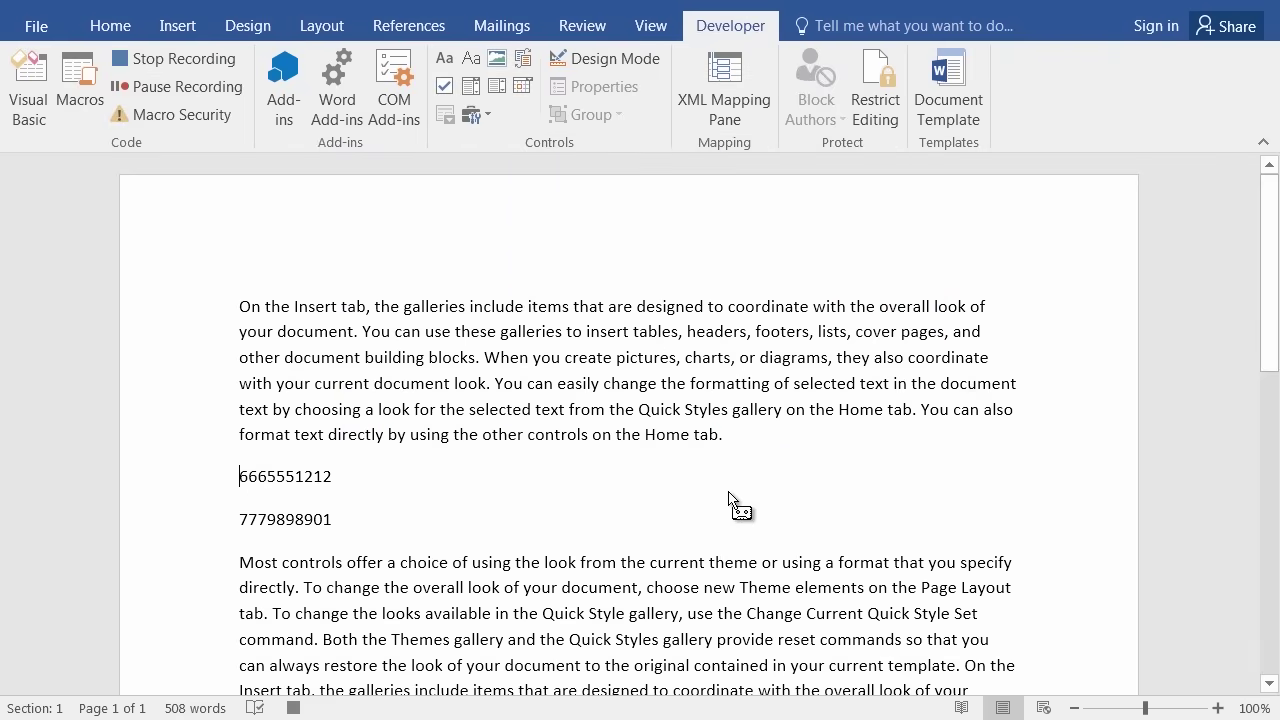
key(Home)
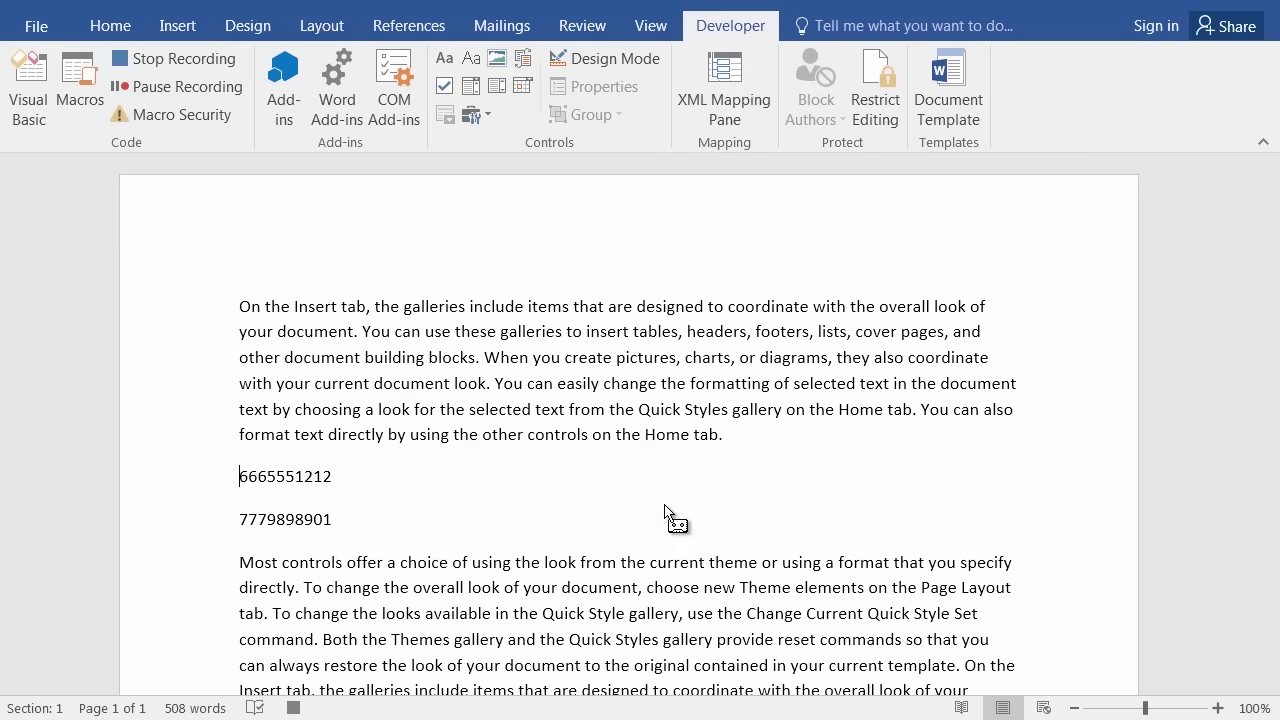
Add parentheses around the first number's area code, plus a space and a hyphen.
text(()
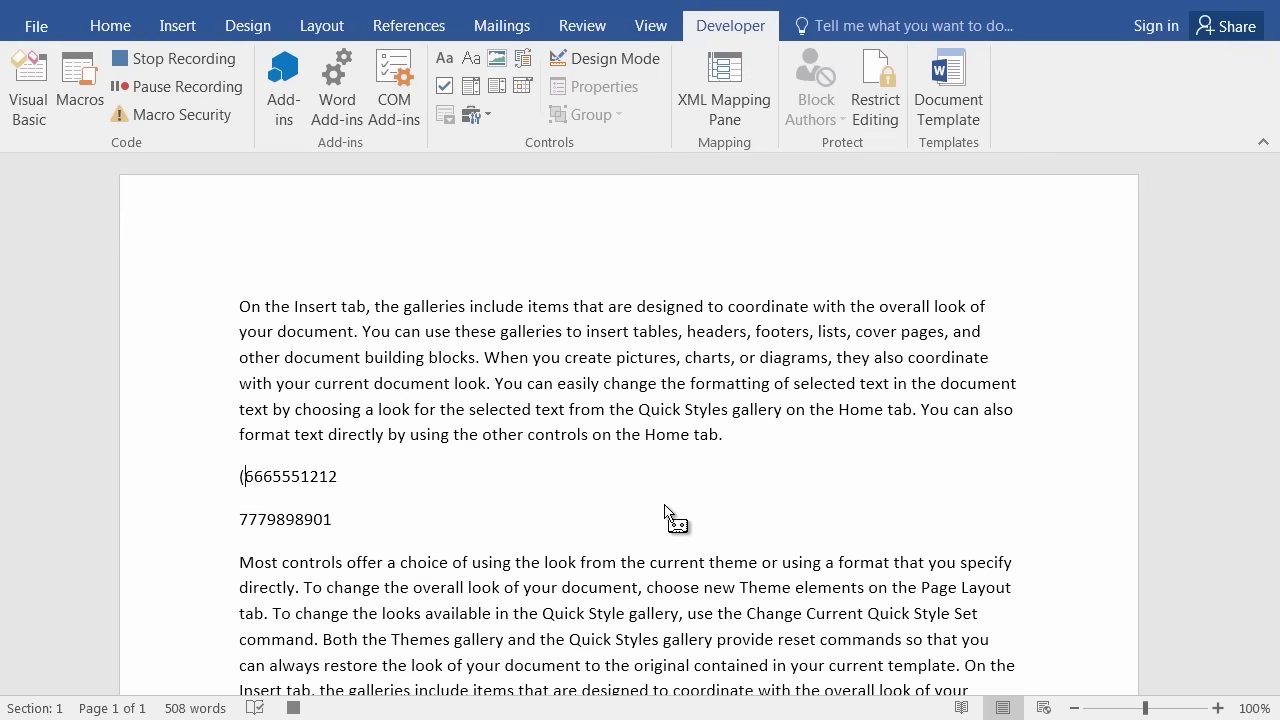
key(Right)
key(Right)
key(Right)
text())
key(Right)
key(Right)
text(-)
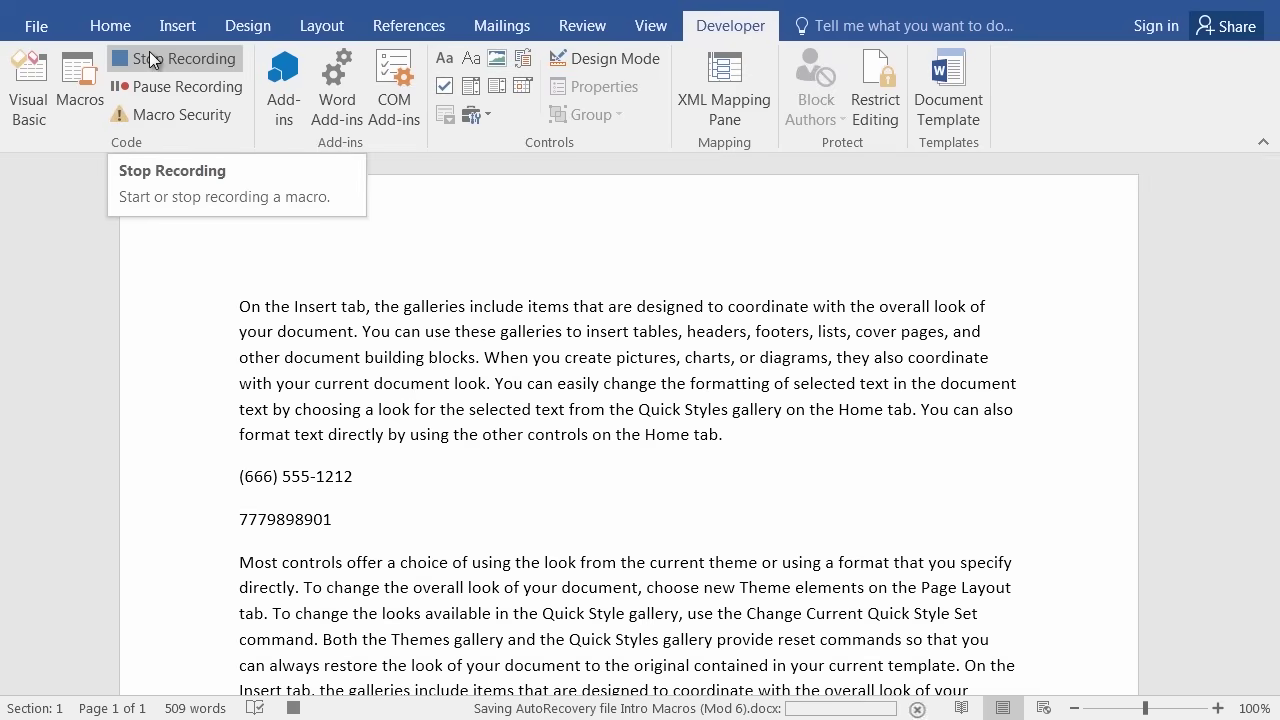
Stop the macro recording and cancel the newly opened Record Macro dialog.
click(150, 59)
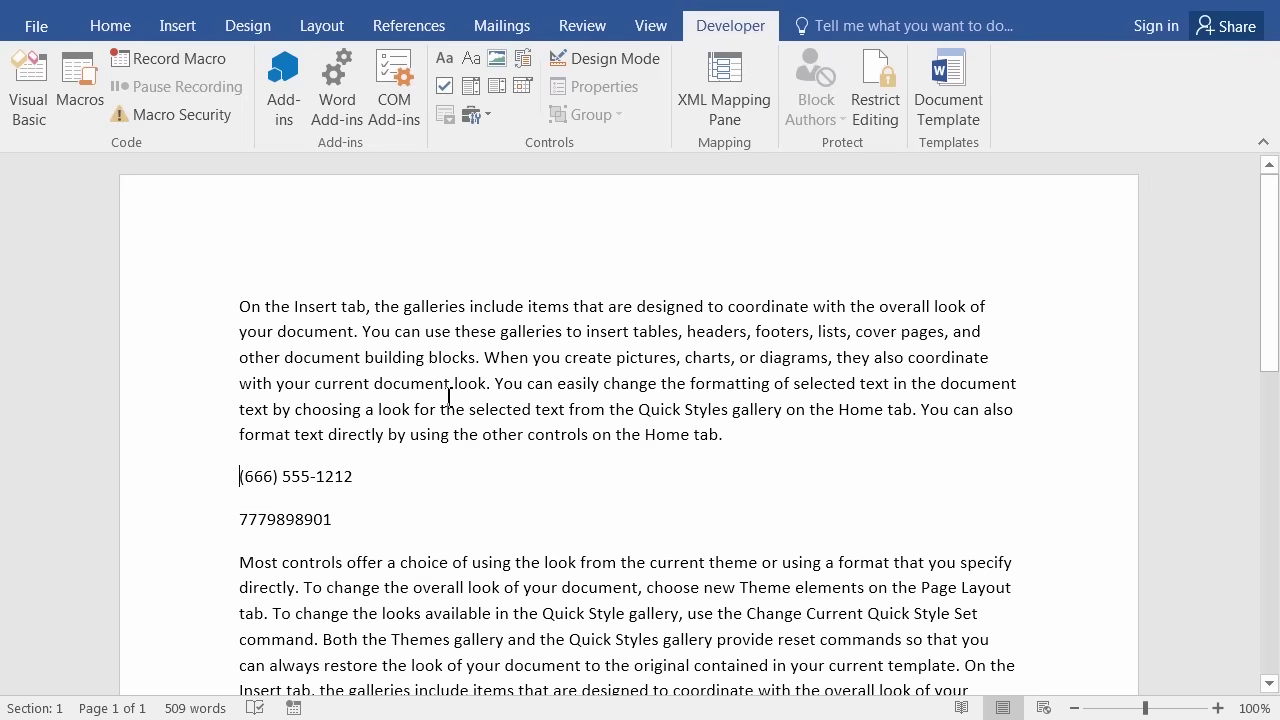
click(170, 60)
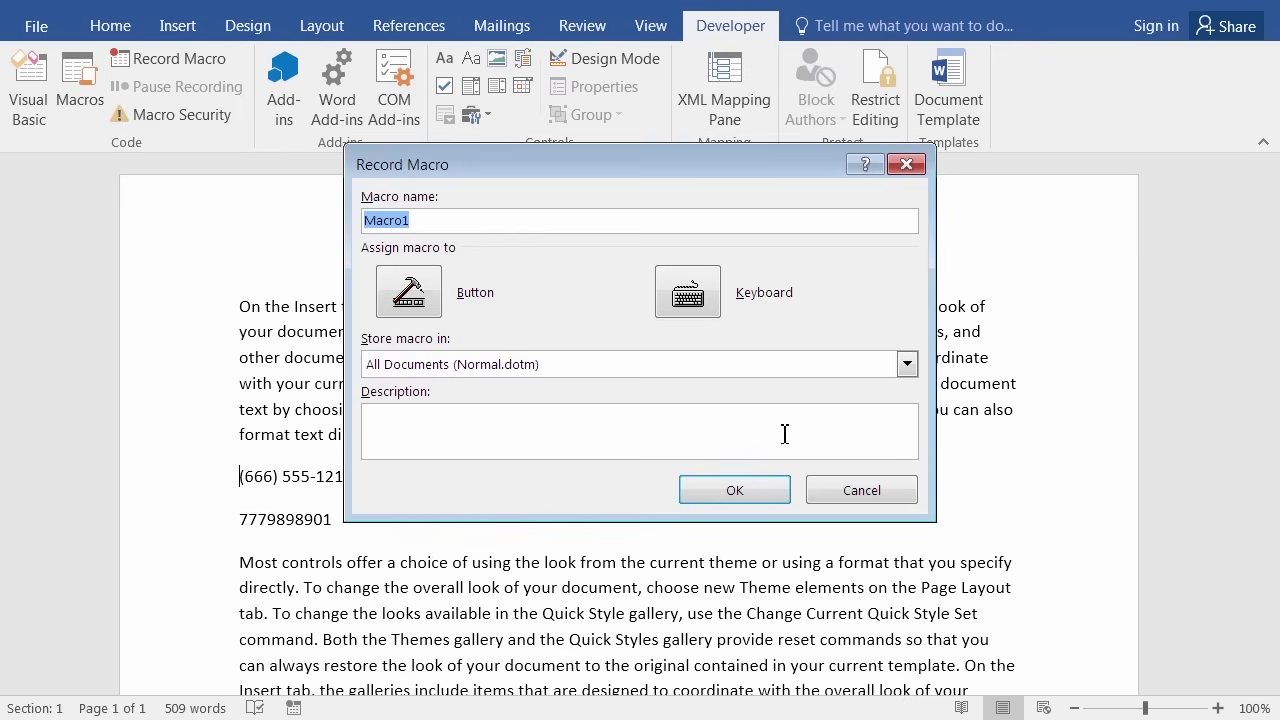
key(Escape)
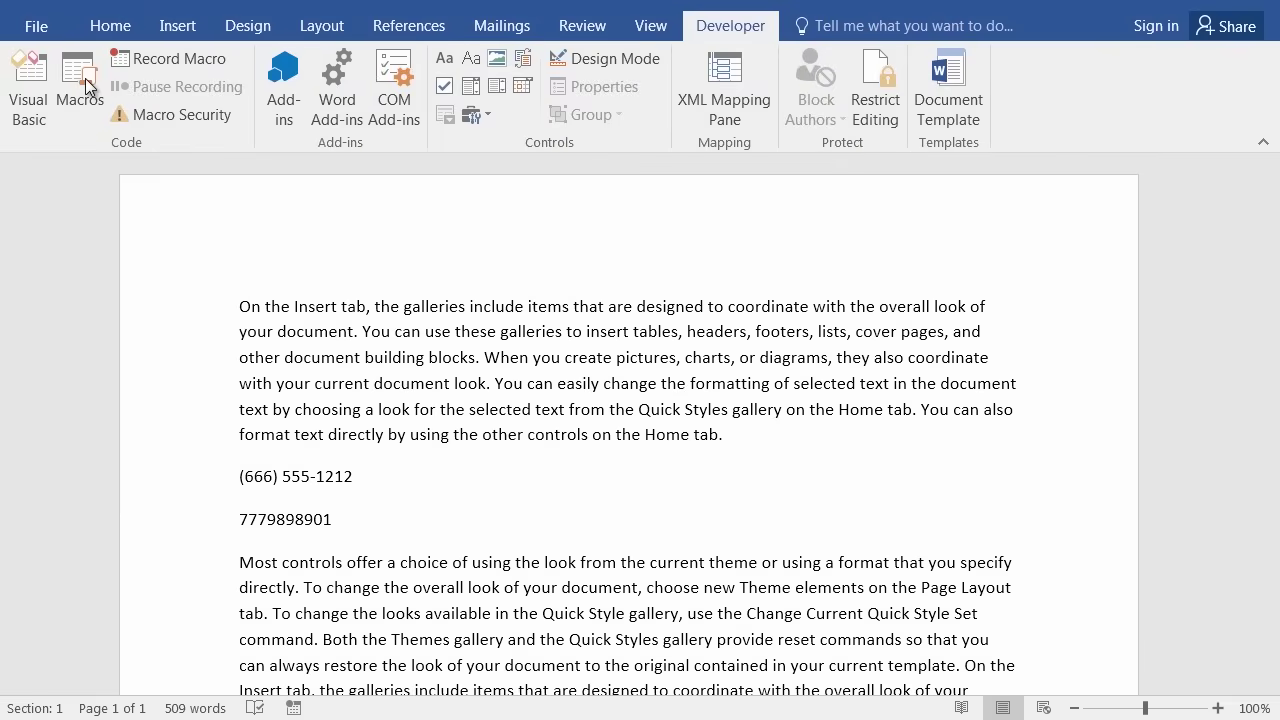
Run the FixPhone macro from the Macros list on the second phone number.
click(85, 78)
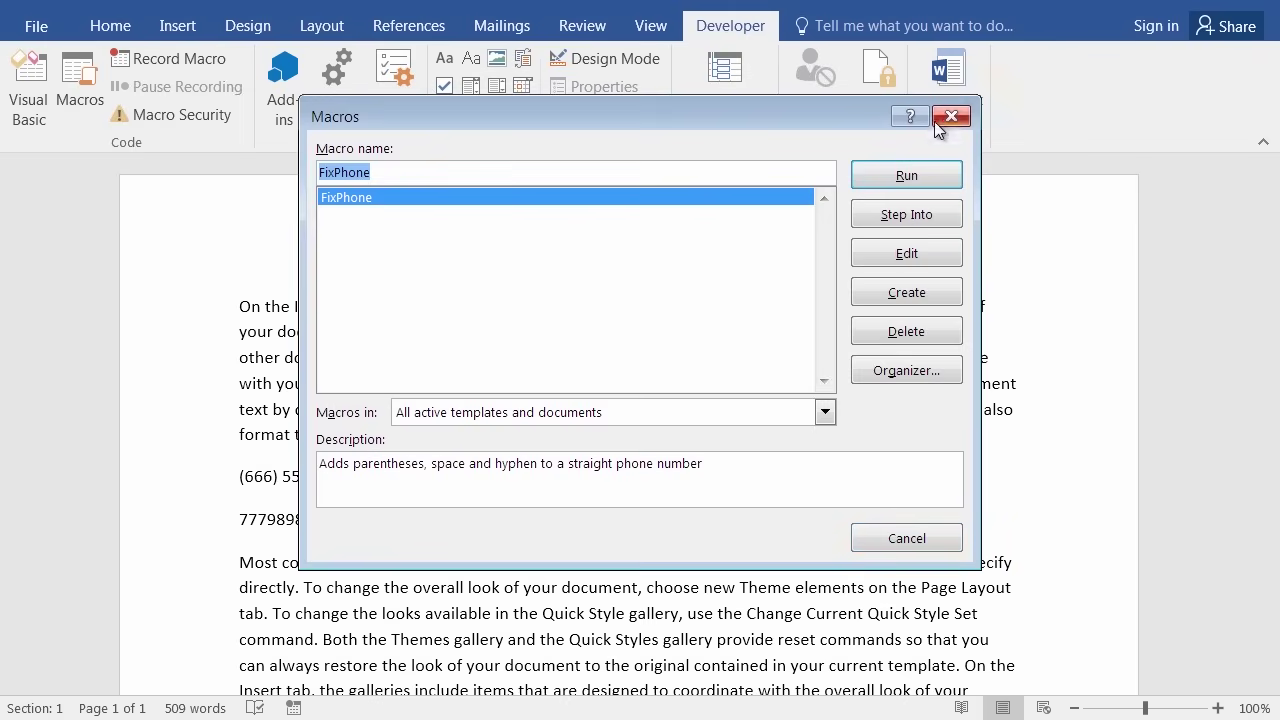
click(913, 540)
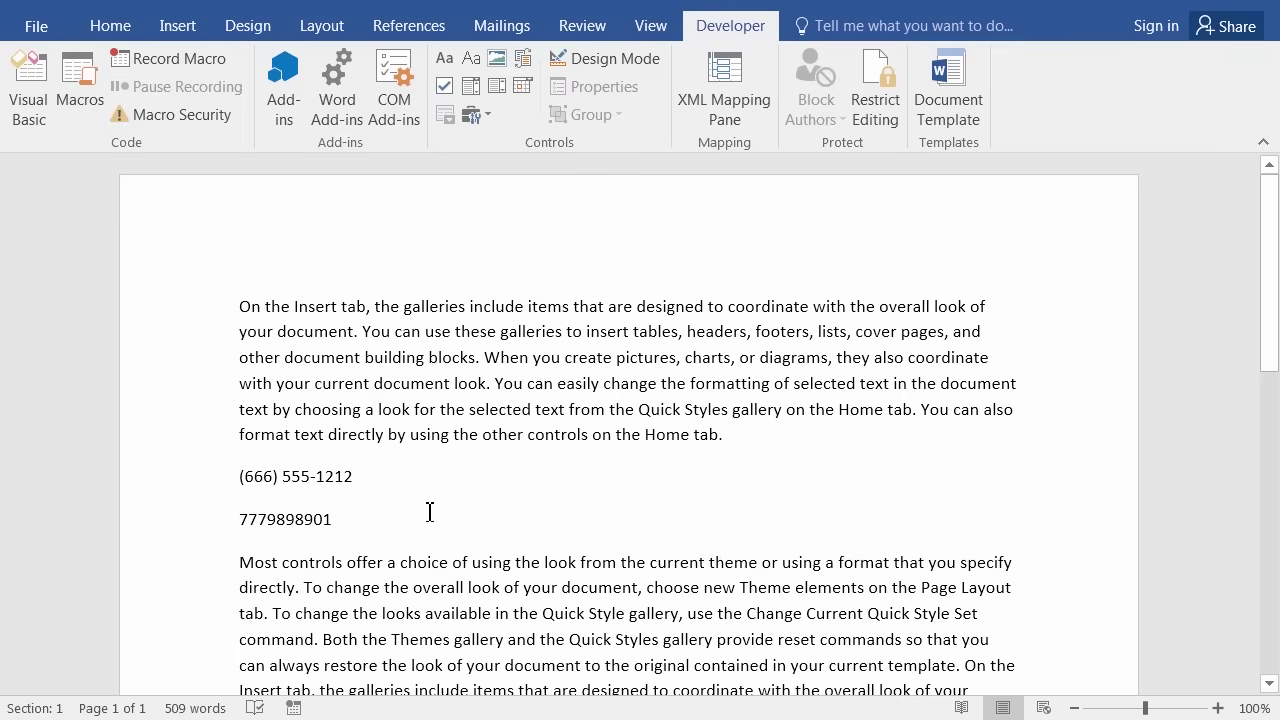
click(80, 72)
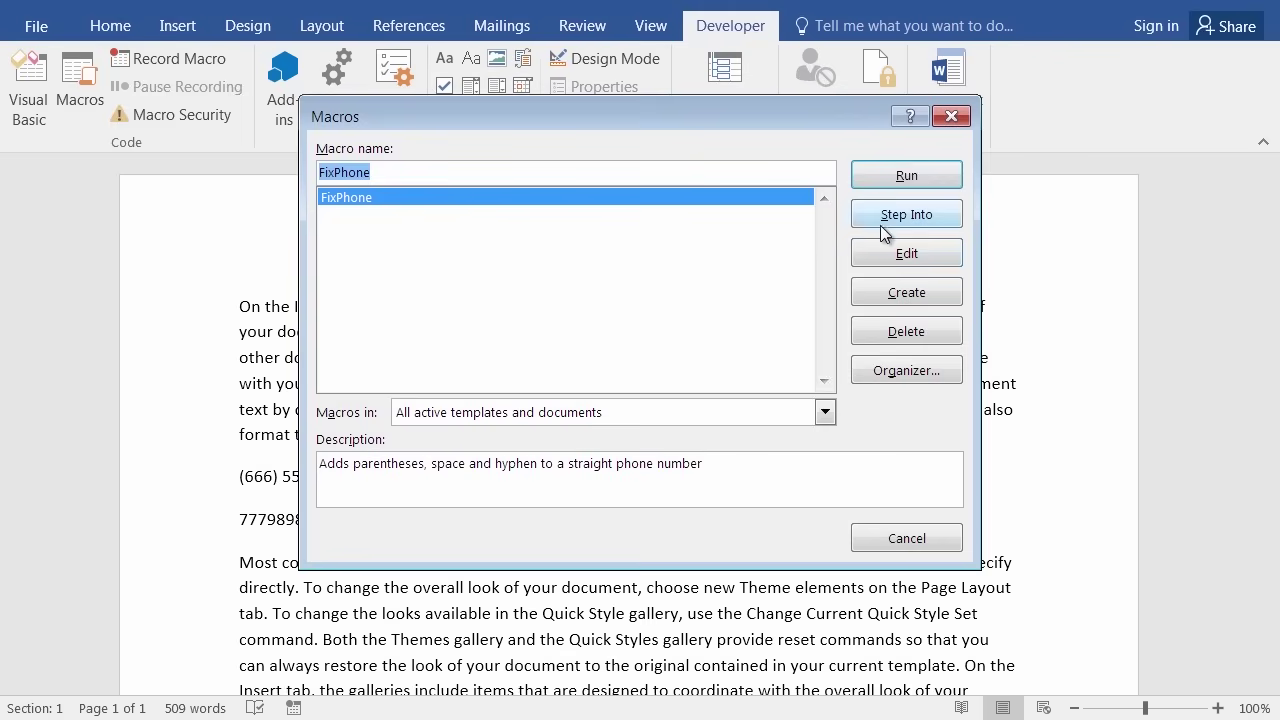
click(907, 177)
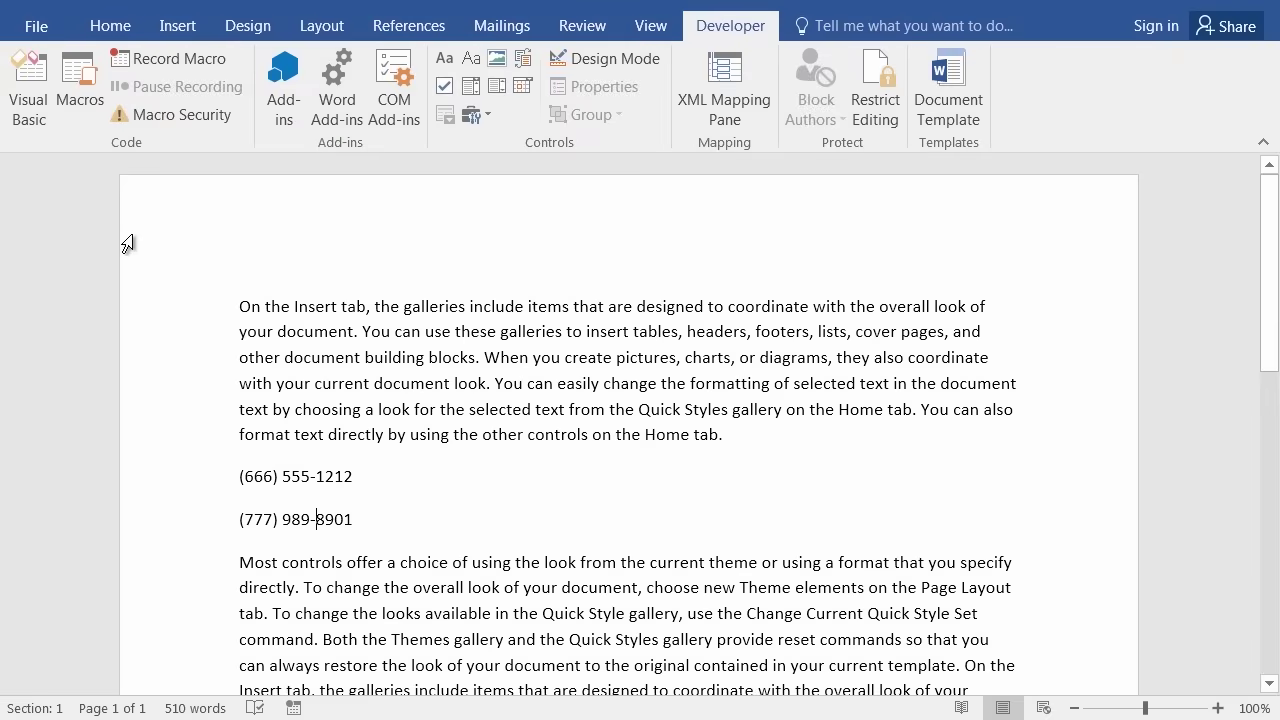
View FixPhone's code in Normal's NewMacros module in a maximized window, then return to Word.
click(29, 88)
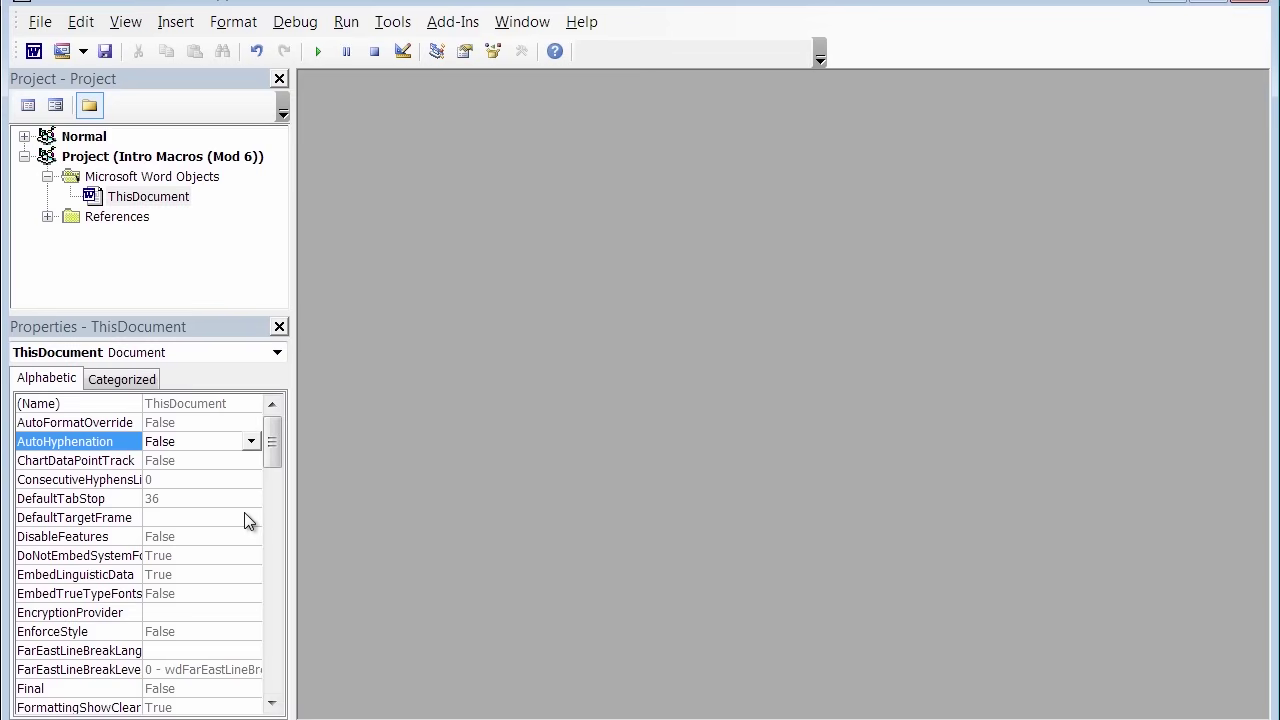
click(168, 266)
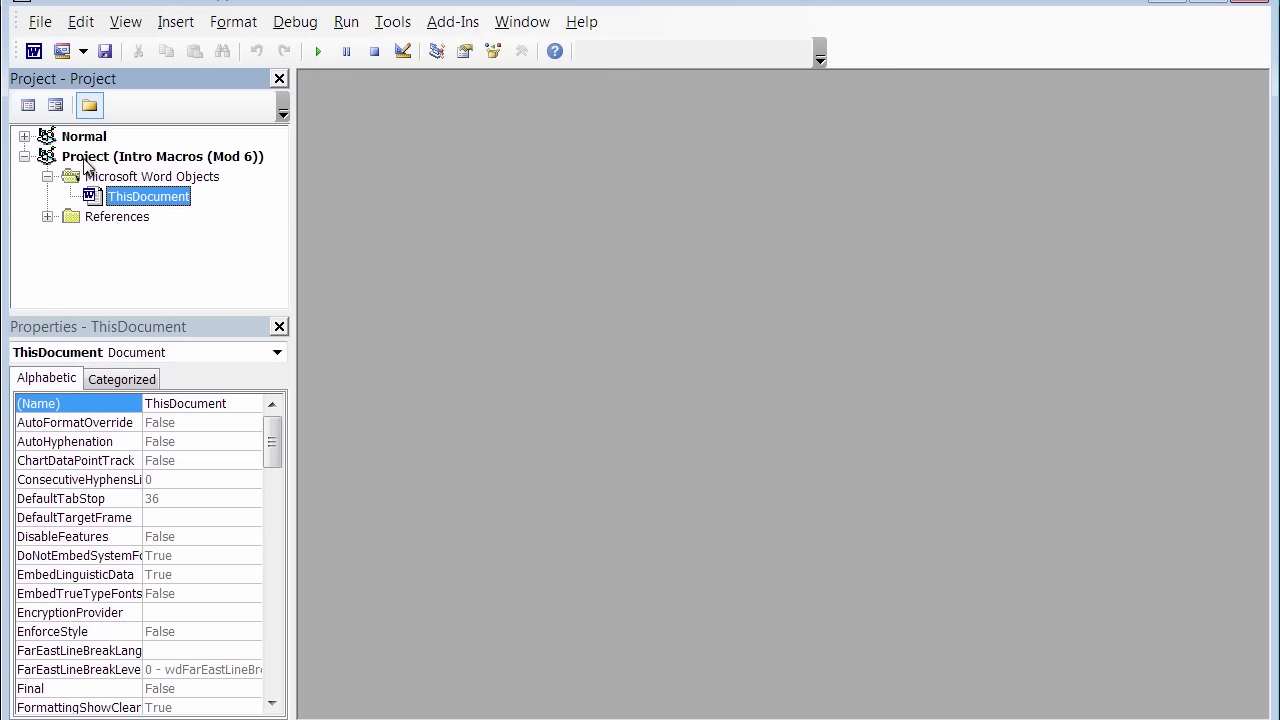
click(24, 139)
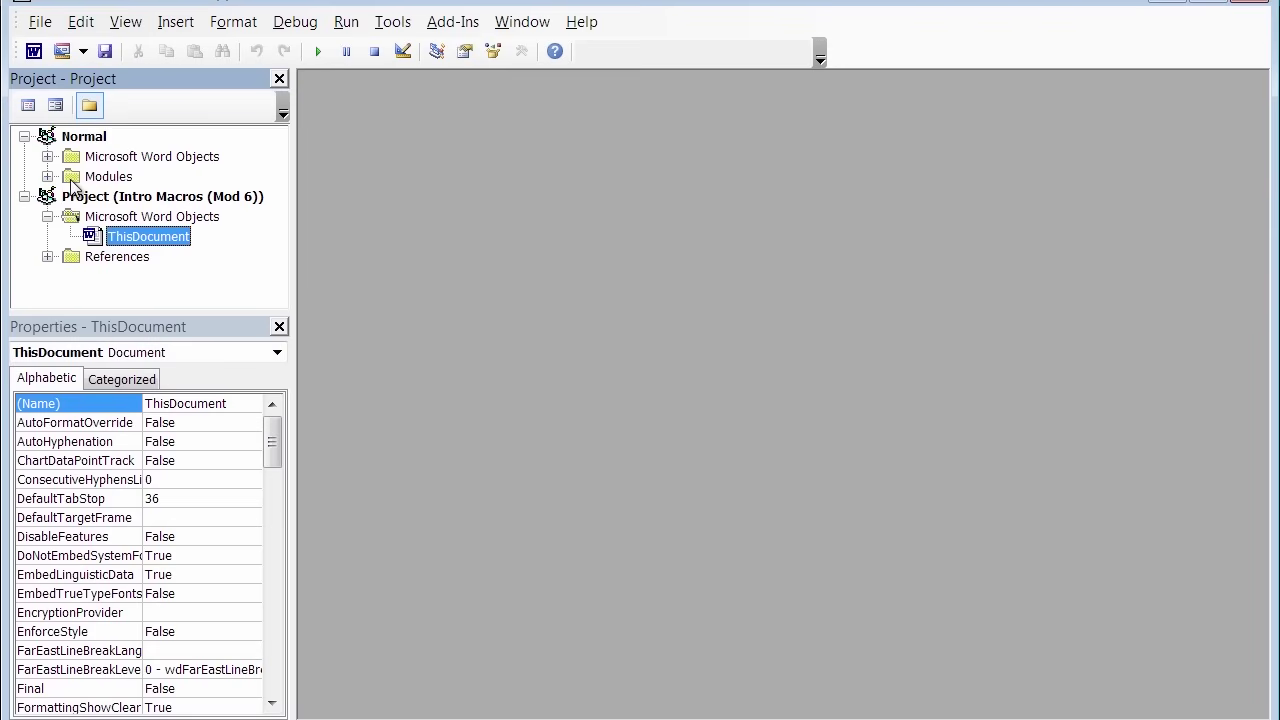
double_click(71, 180)
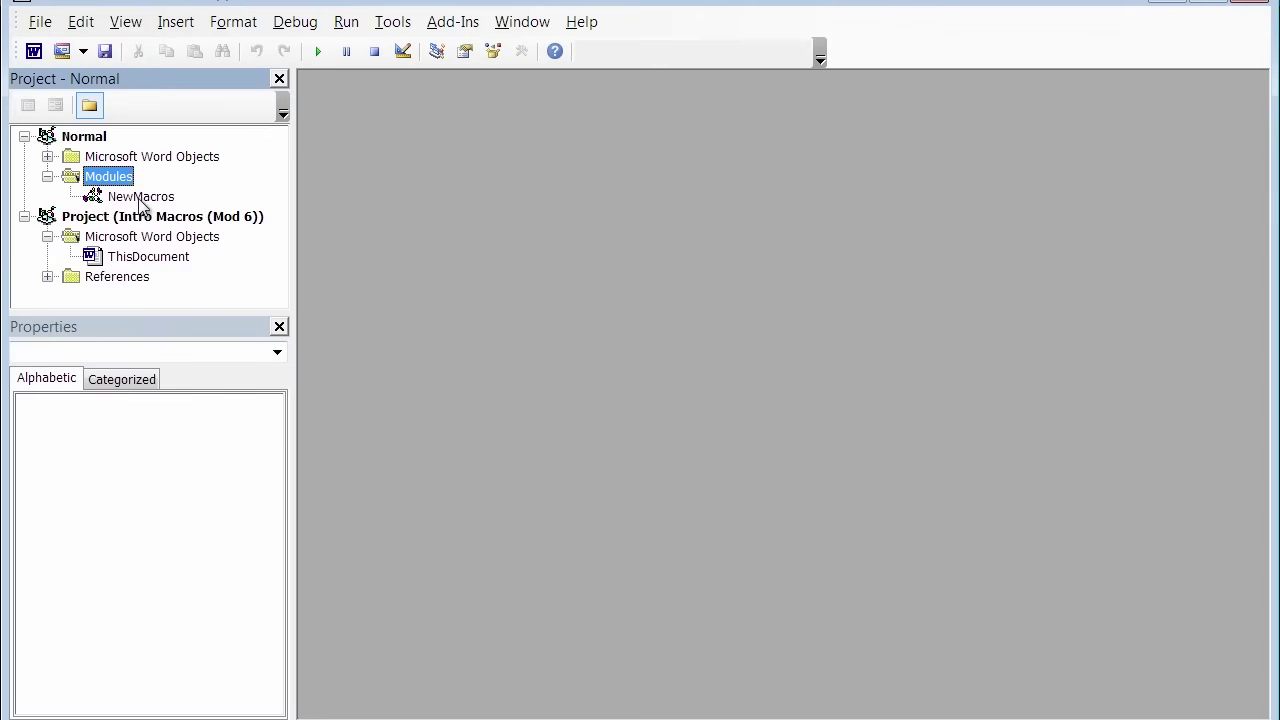
click(141, 198)
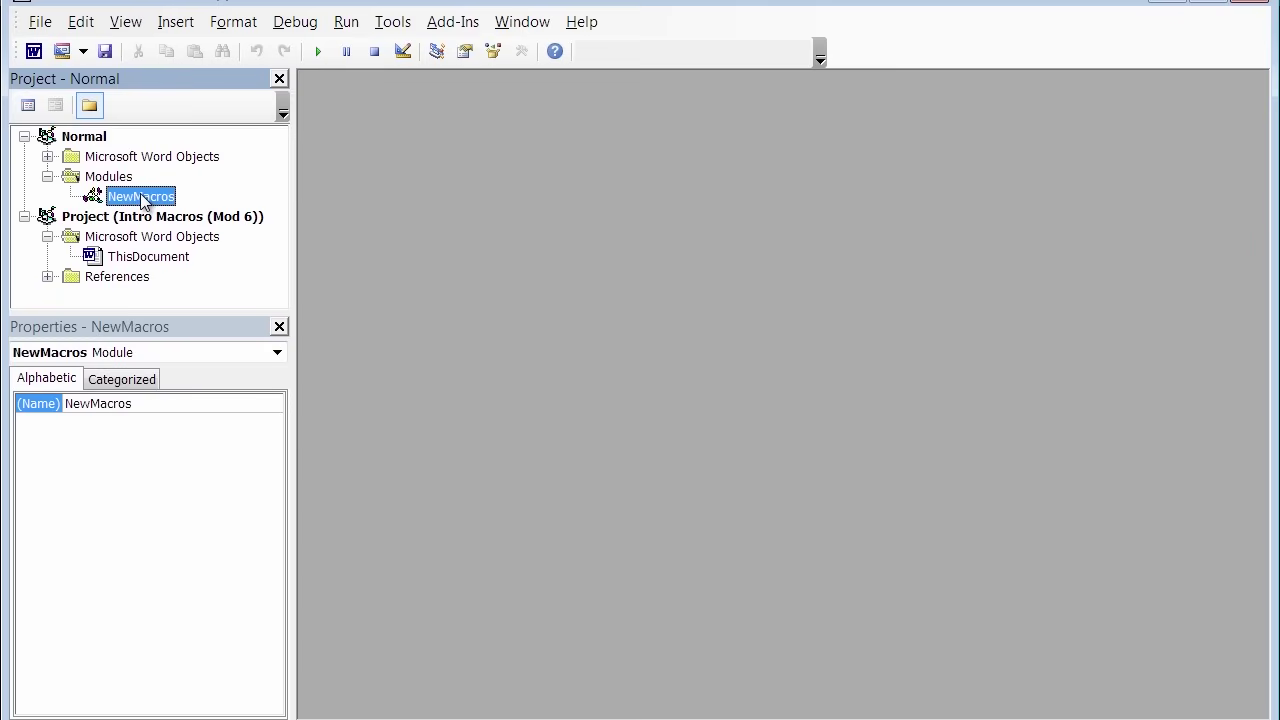
double_click(141, 198)
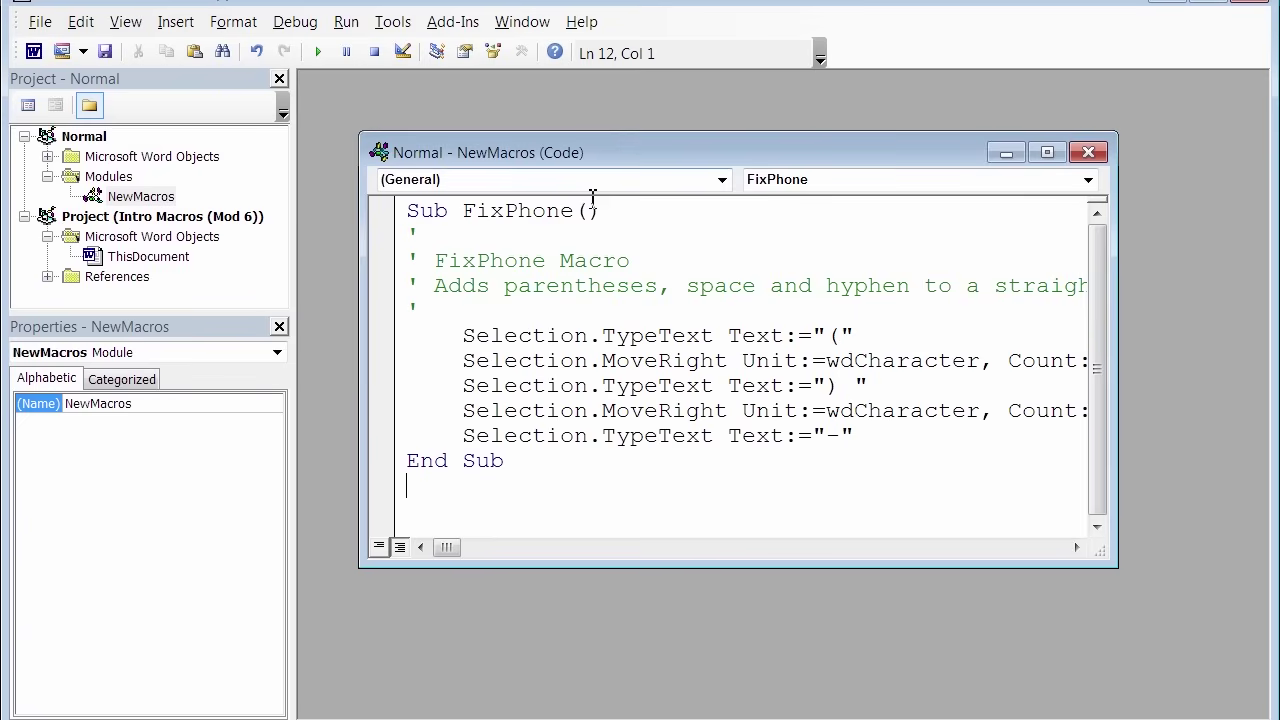
drag(1115, 564, 1237, 622)
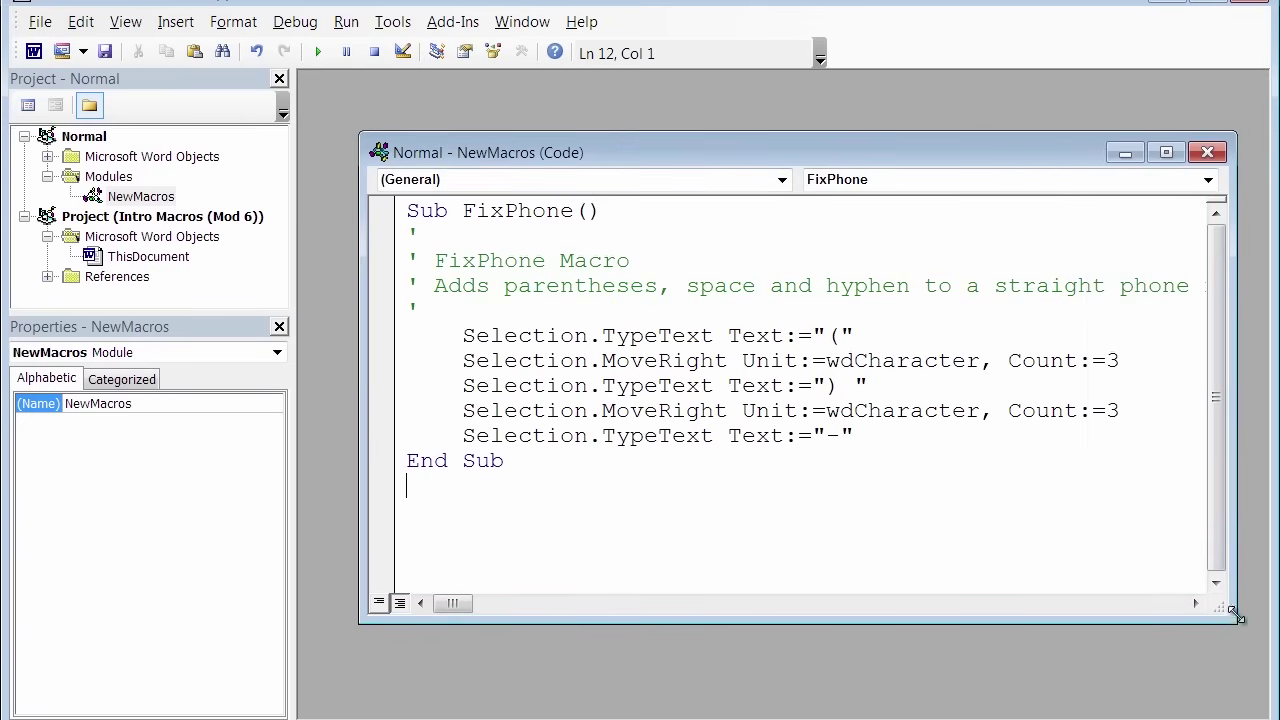
click(1166, 152)
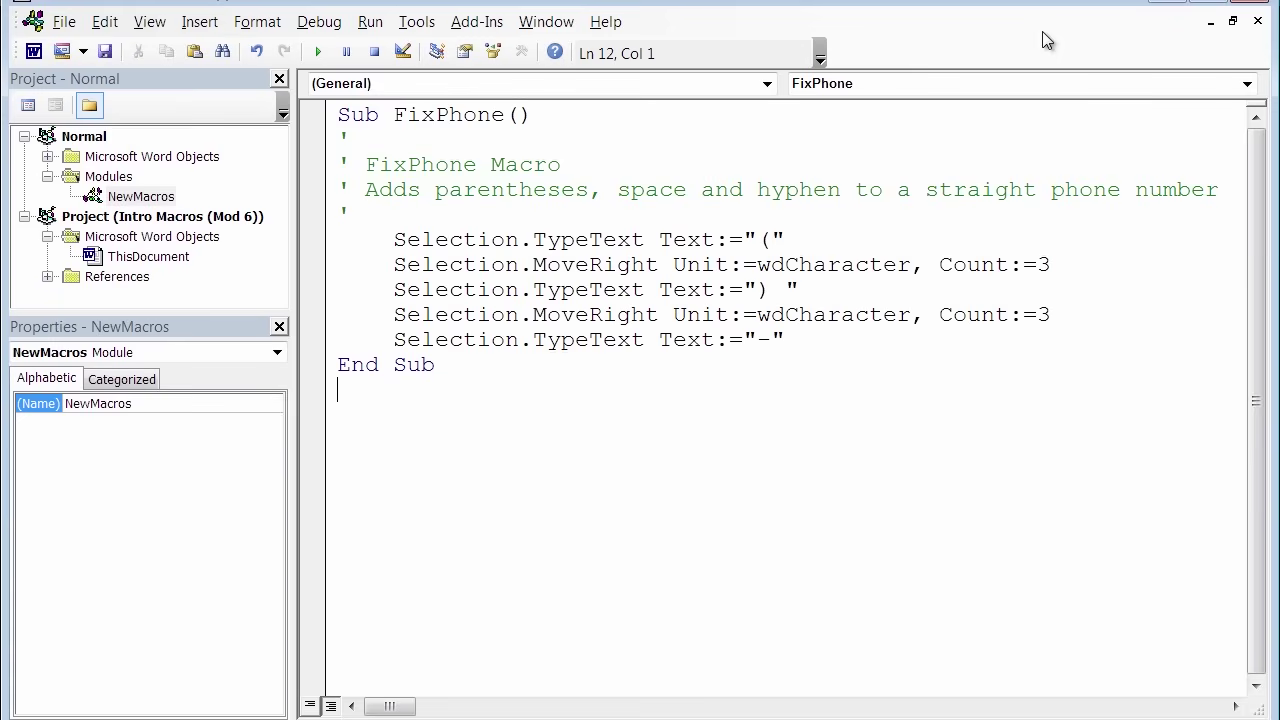
key(alt+F11)
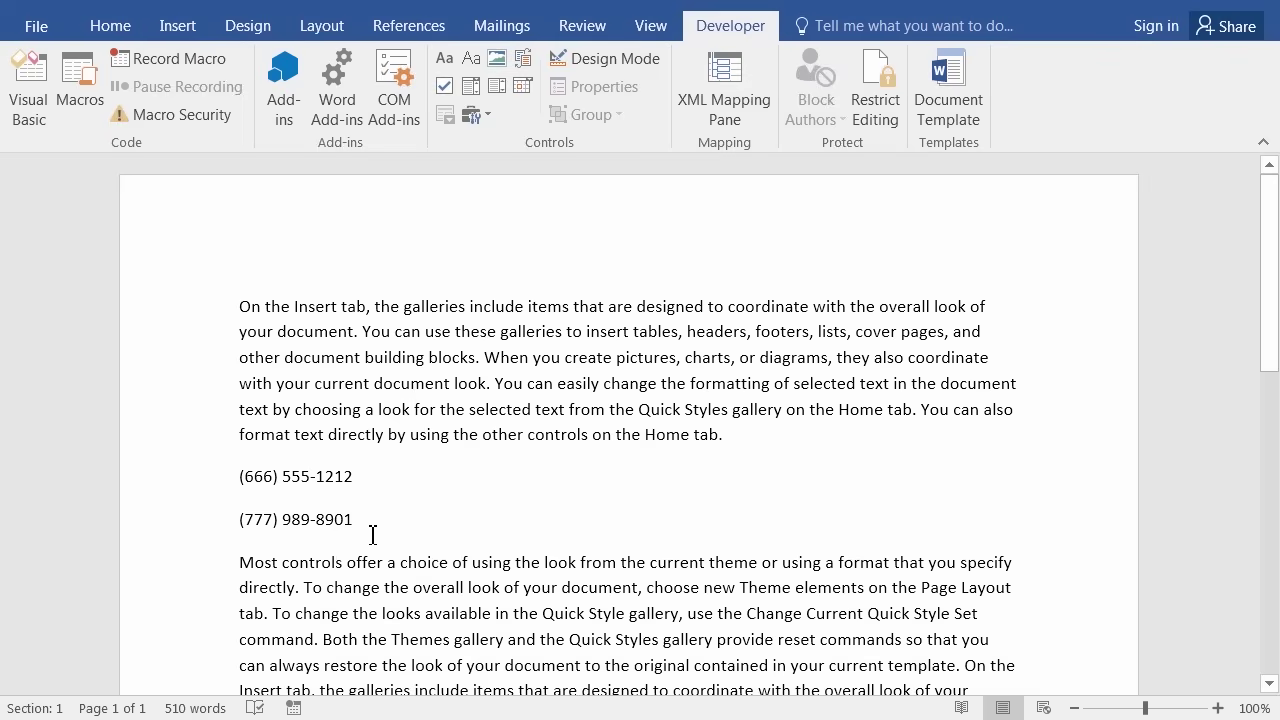
Reopen the Visual Basic Editor at the first Selection statement of FixPhone's code.
click(36, 90)
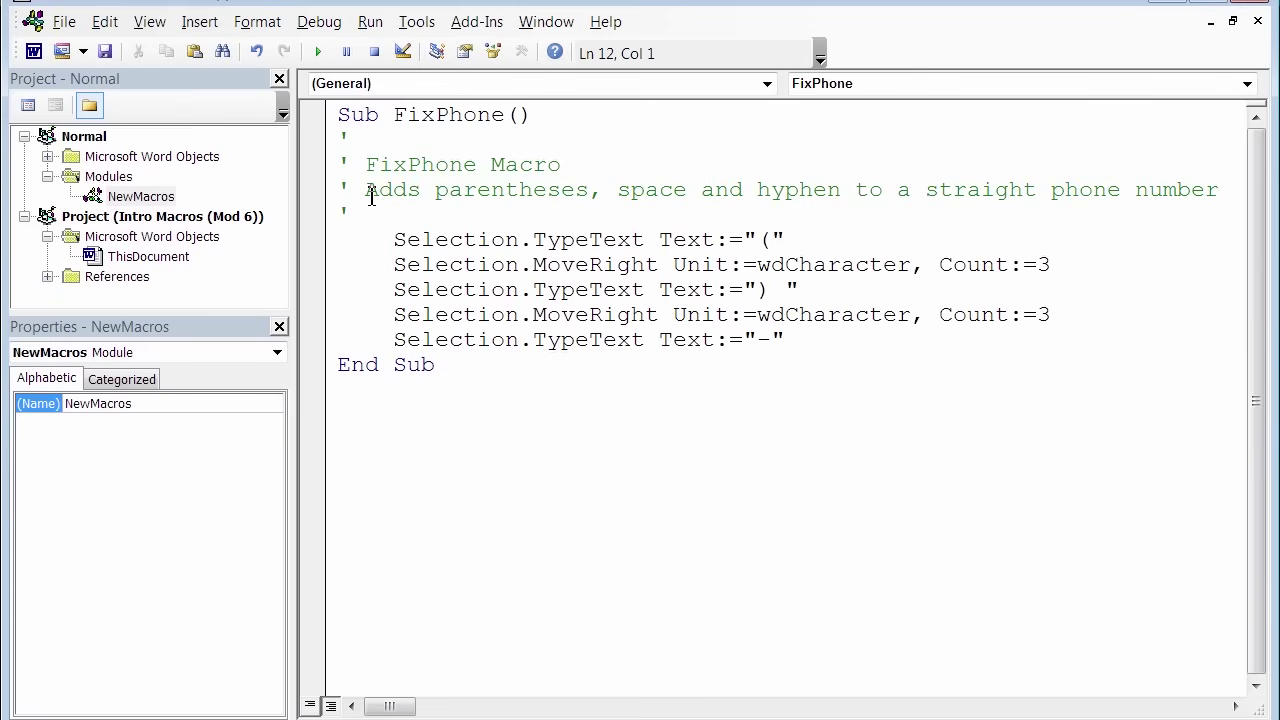
click(396, 242)
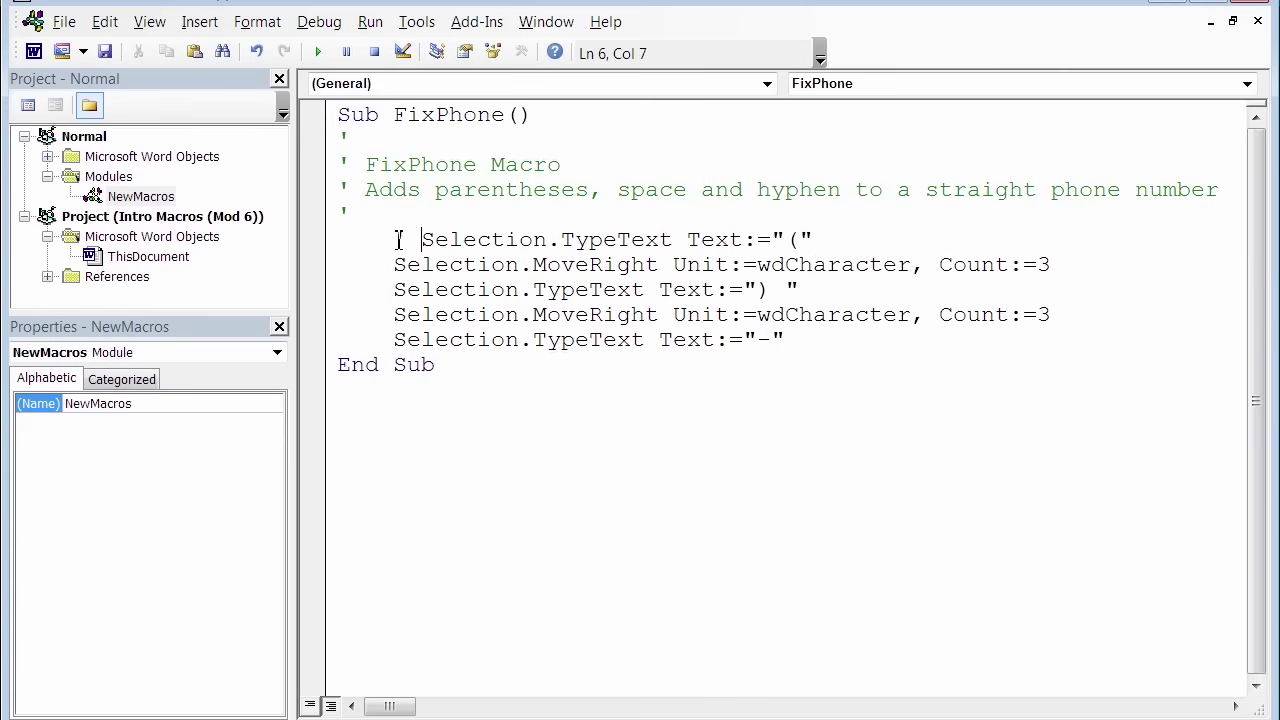
Uncomment the Selection.TypeText Text:="(" line in FixPhone, then return to Word.
key(Down)
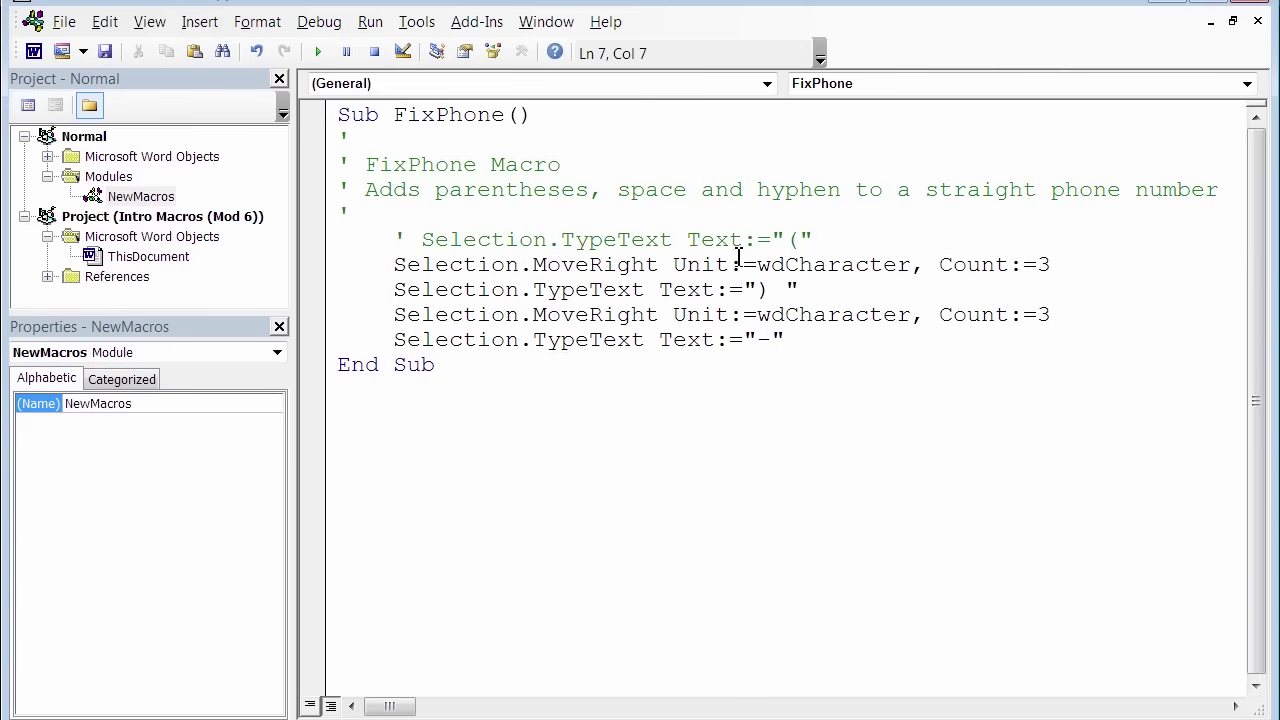
click(423, 241)
key(BackSpace)
key(BackSpace)
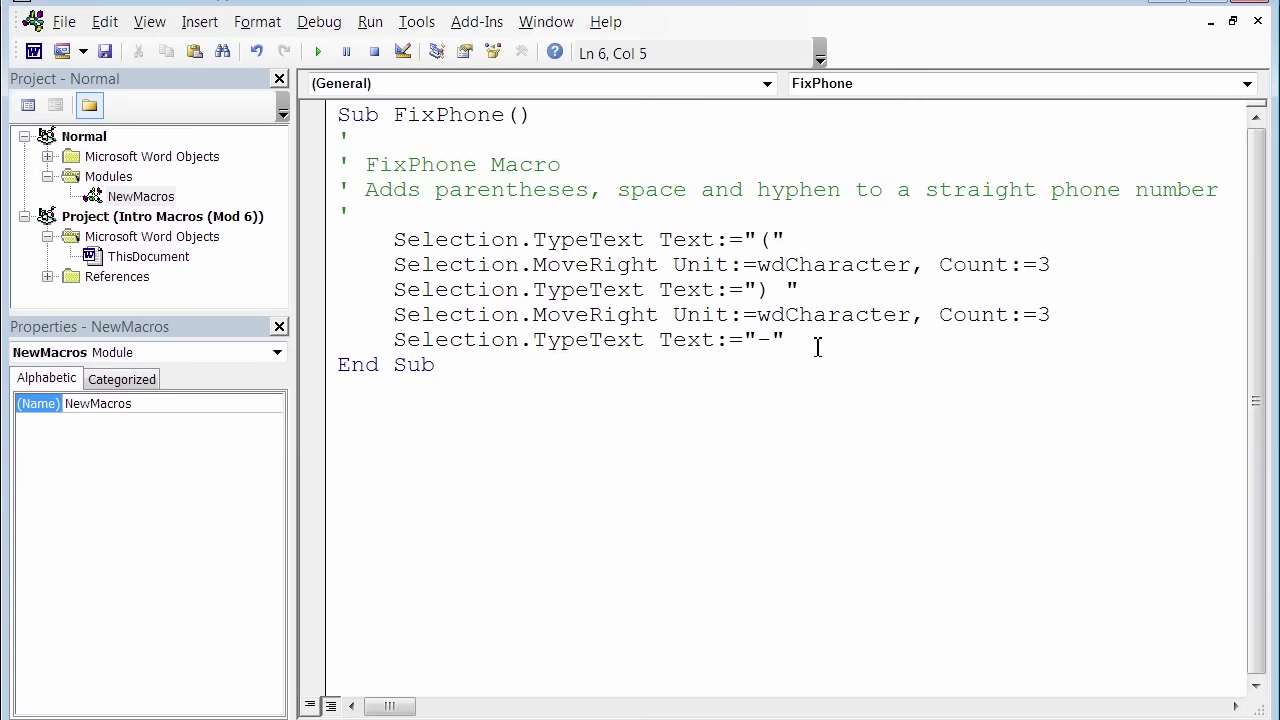
key(alt+F11)
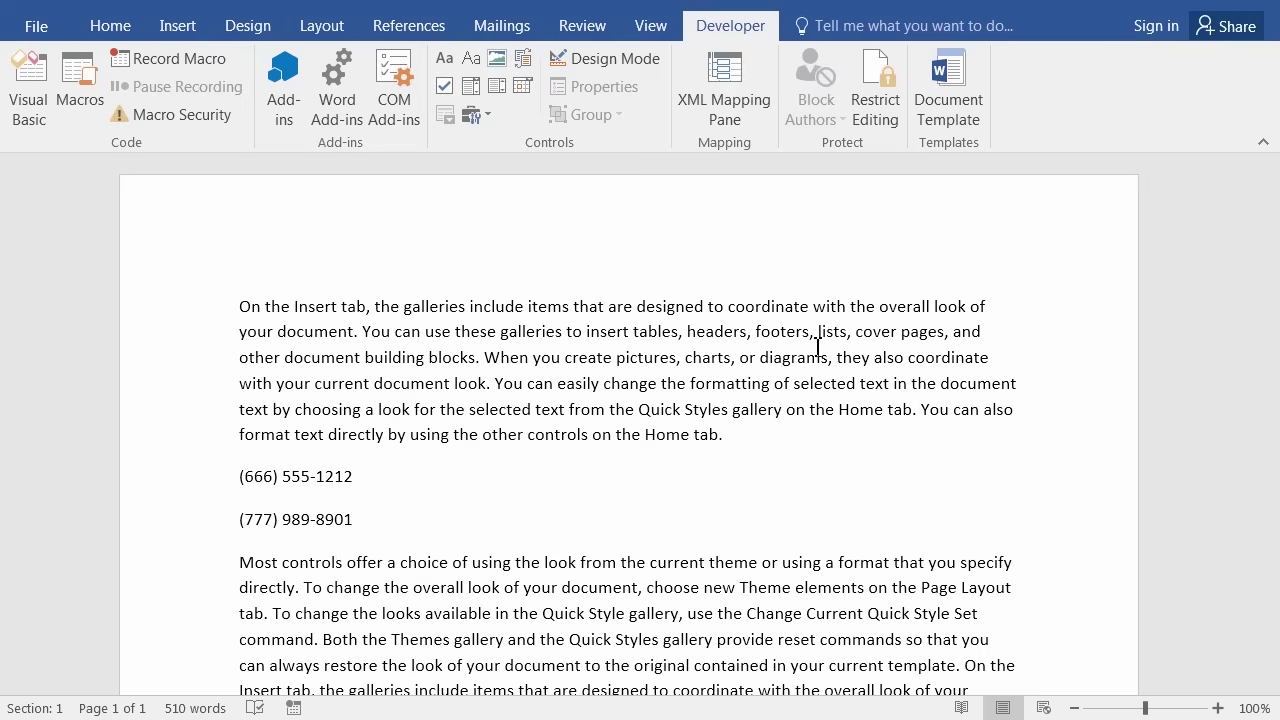
Open the Visual Basic editor with Alt+F11 to view the FixPhone macro code.
key(alt)
key(alt+F11)
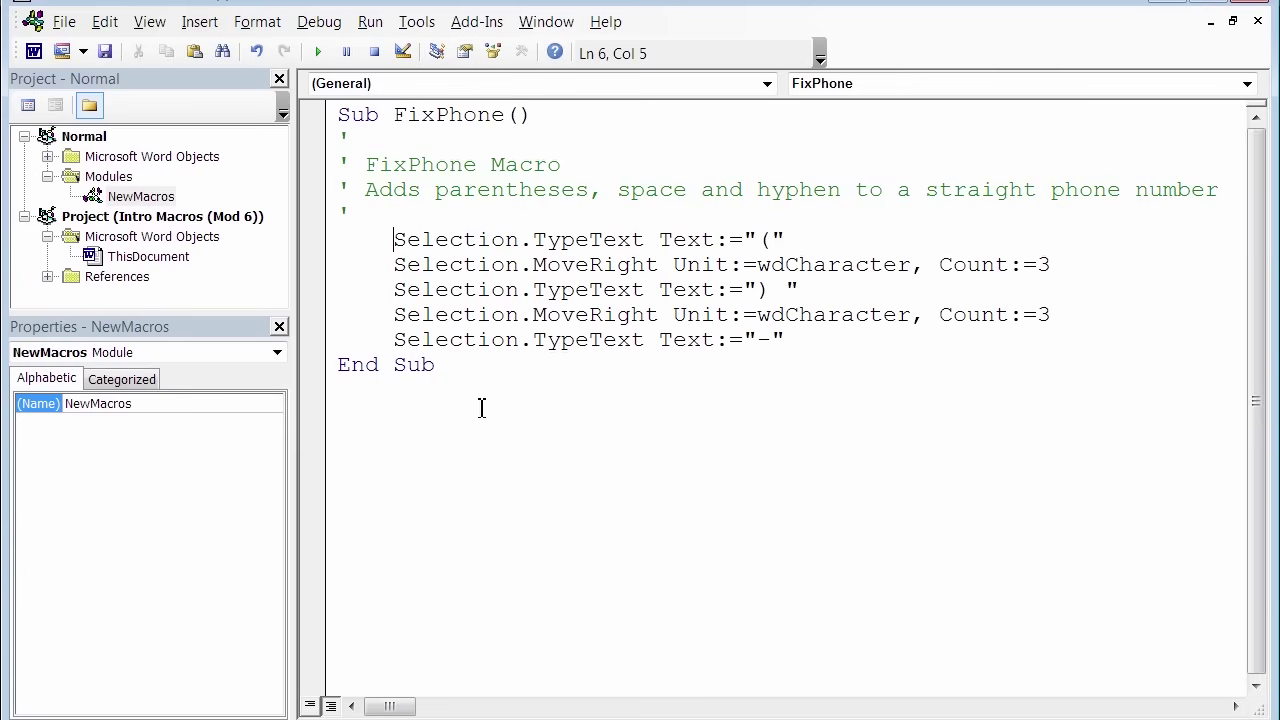
Leave the VBA editor with Alt+F11 and return to the phone-number document.
key(alt+F11)
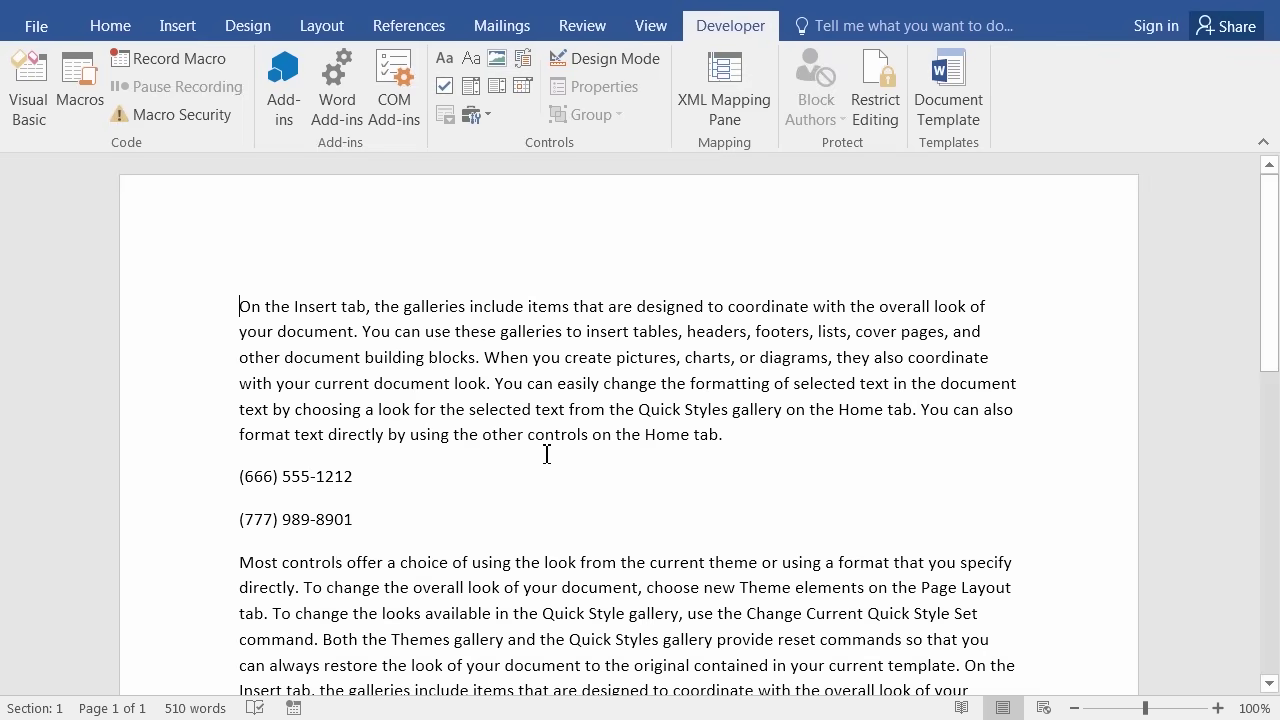
Move the cursor to the top of the document and launch Record Macro.
key(ctrl+Home)
click(168, 59)
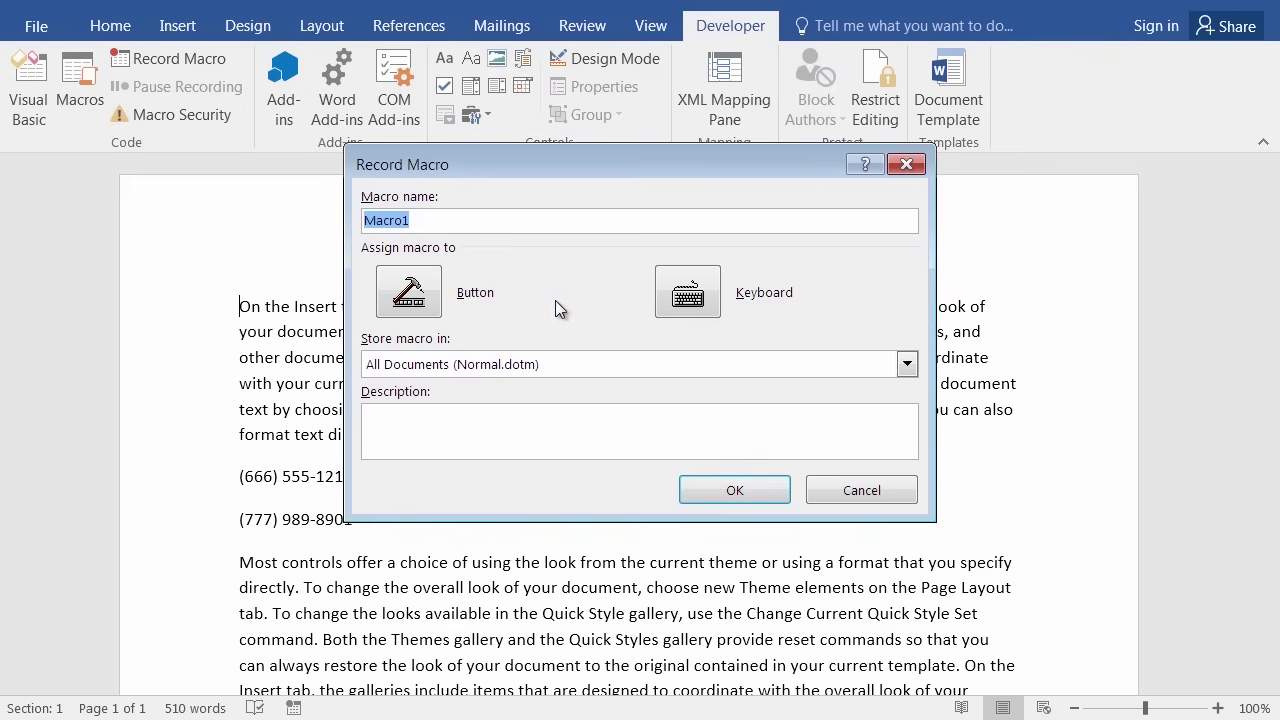
Record a macro named MySignature described as 'Adds my name, company and slogan'.
text(My Signature)
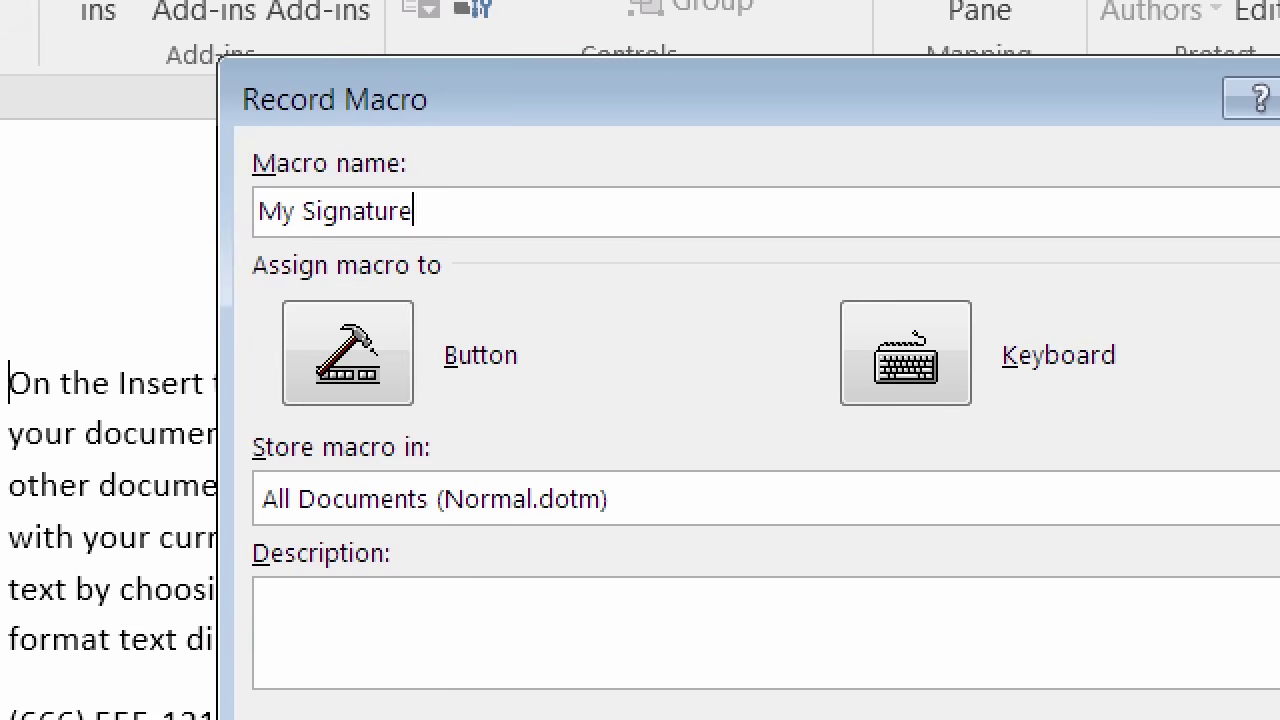
key(BackSpace)
key(BackSpace)
key(BackSpace)
key(BackSpace)
key(BackSpace)
key(BackSpace)
key(BackSpace)
key(BackSpace)
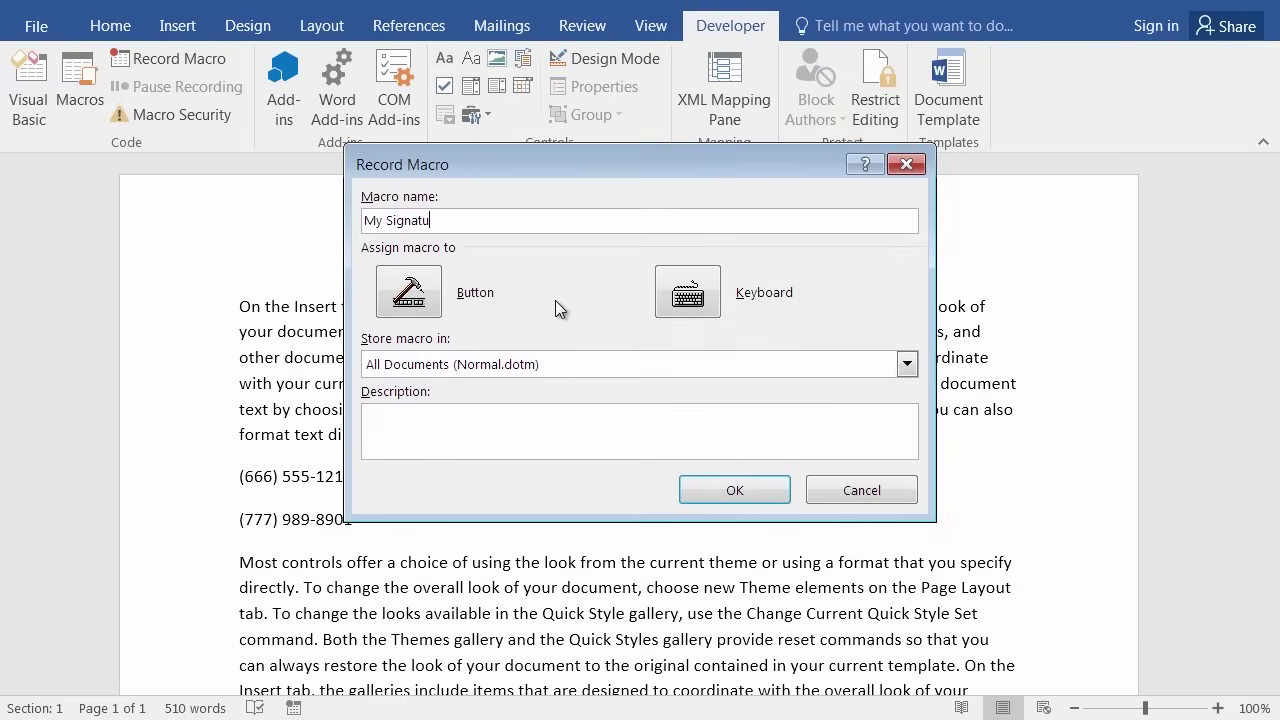
key(BackSpace)
text(Signature)
click(477, 423)
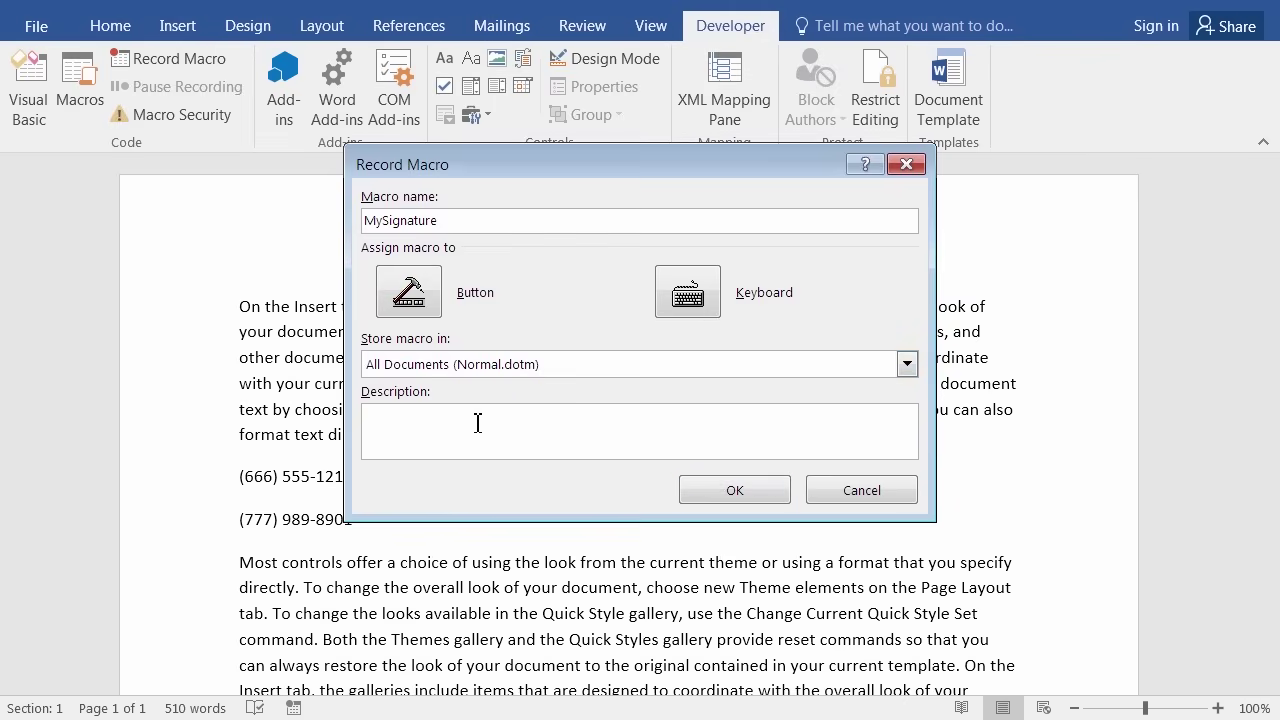
text(Adds my name, company and slogan)
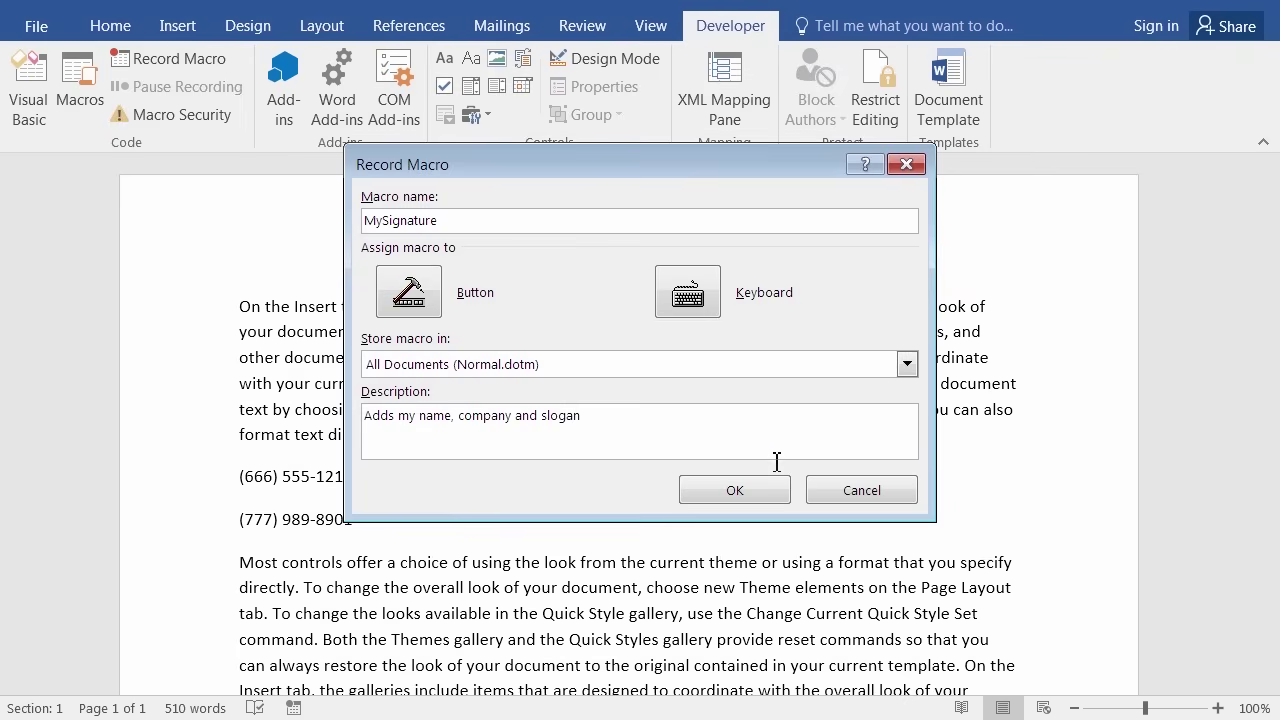
click(722, 486)
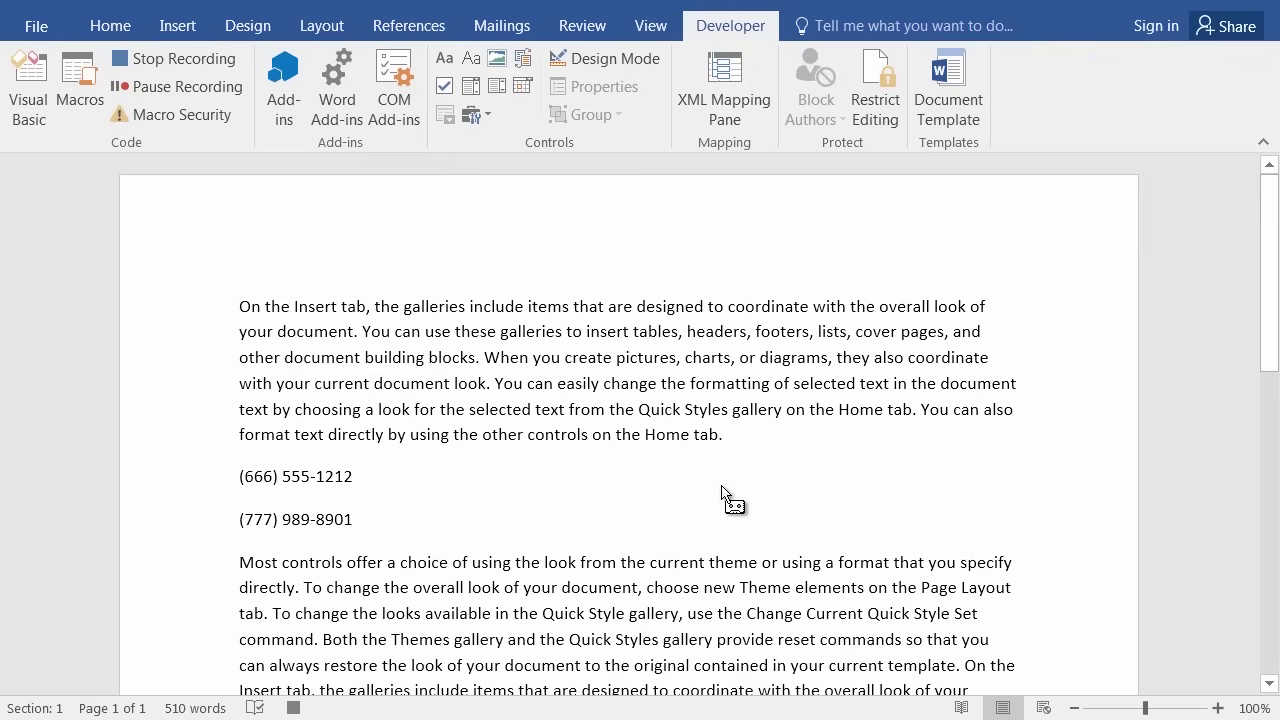
Type your name, DanCorp and 'We're the Best of the Bust' as separate lines.
text(Dan McAllis)
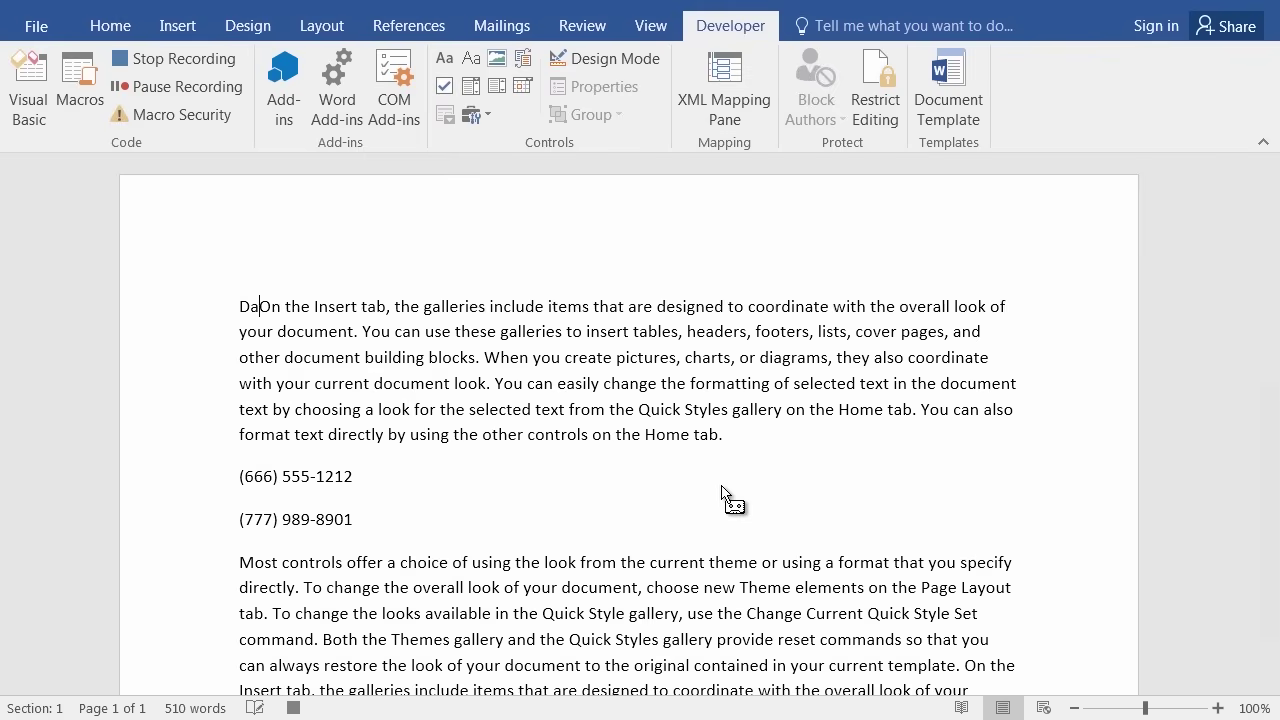
text(ter)
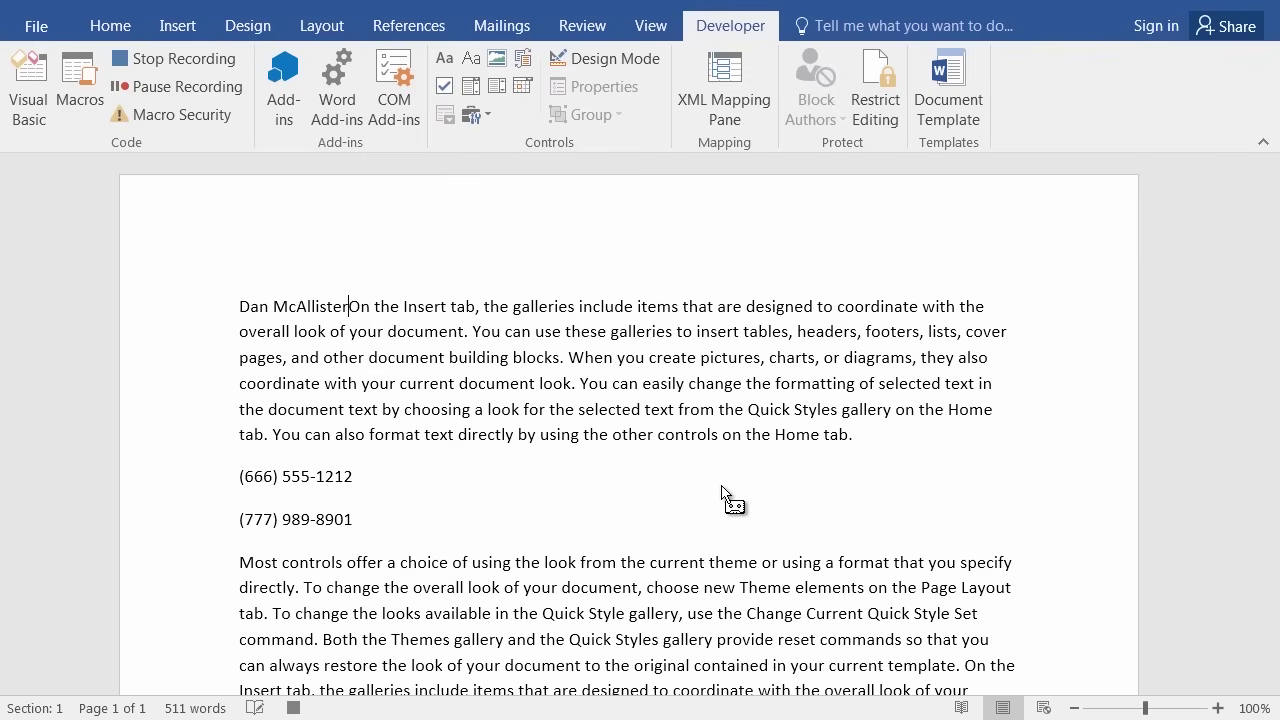
key(Return)
text(Dan)
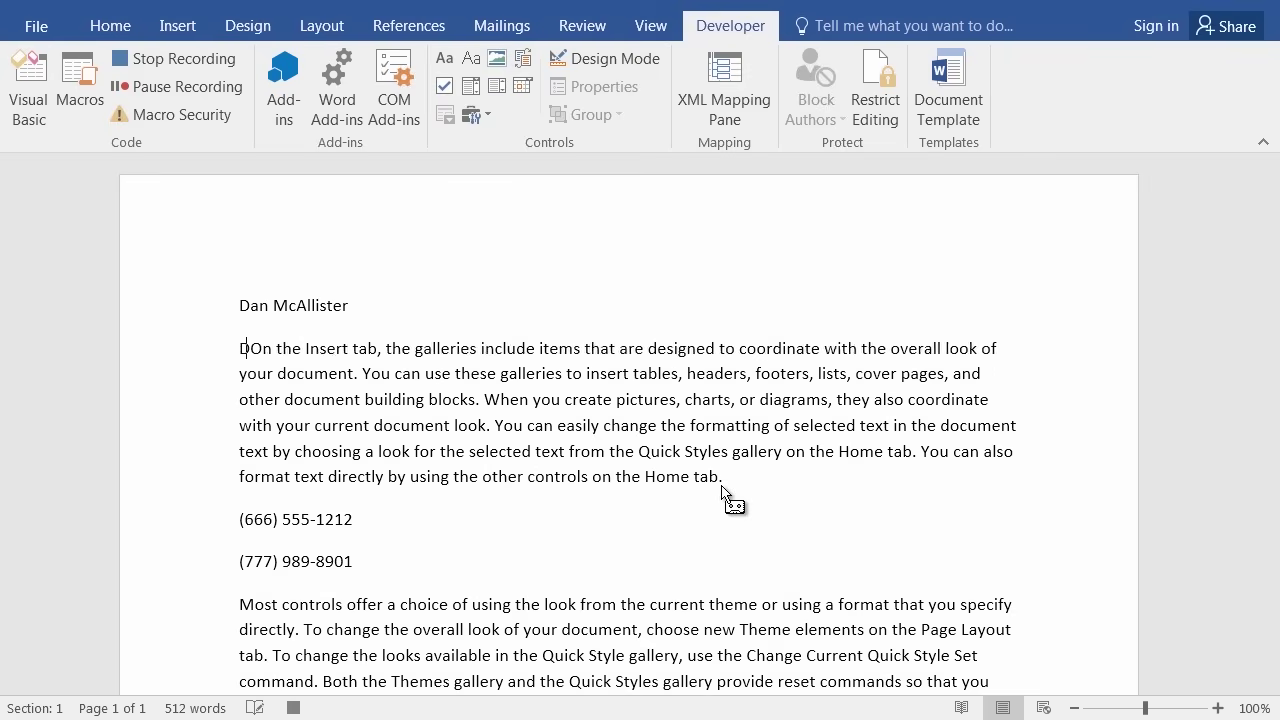
text(Corp)
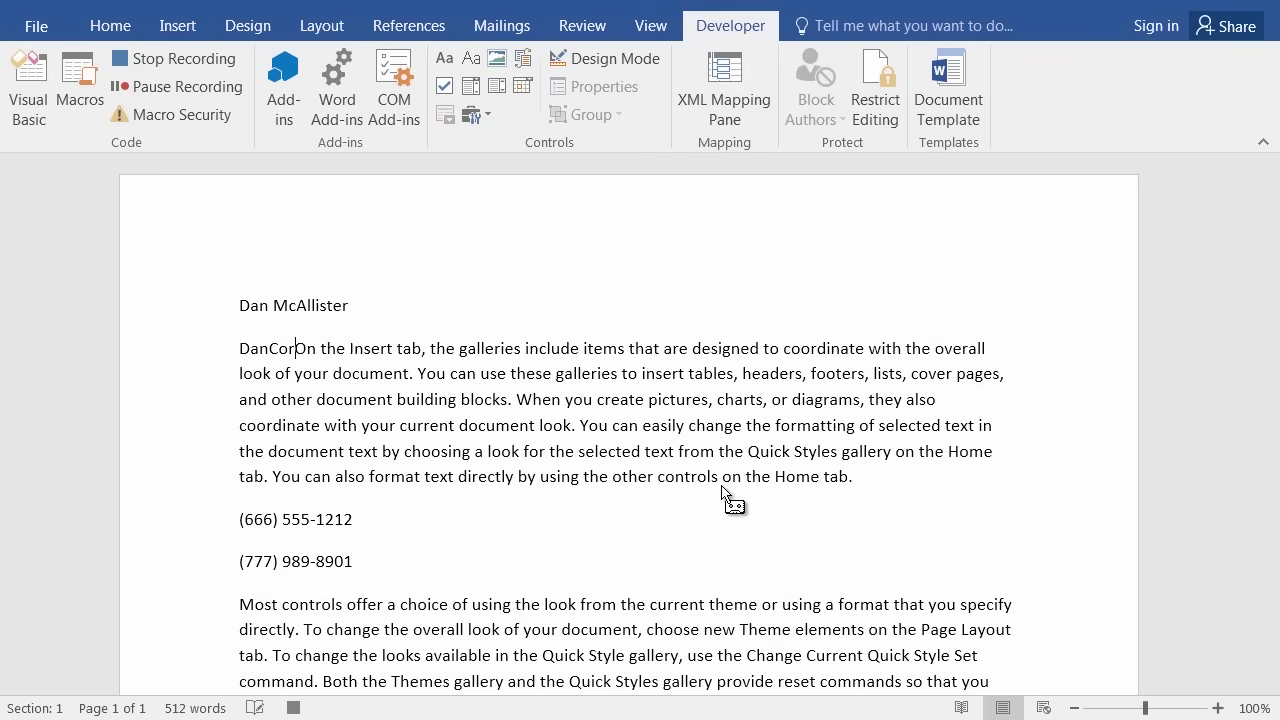
key(Return)
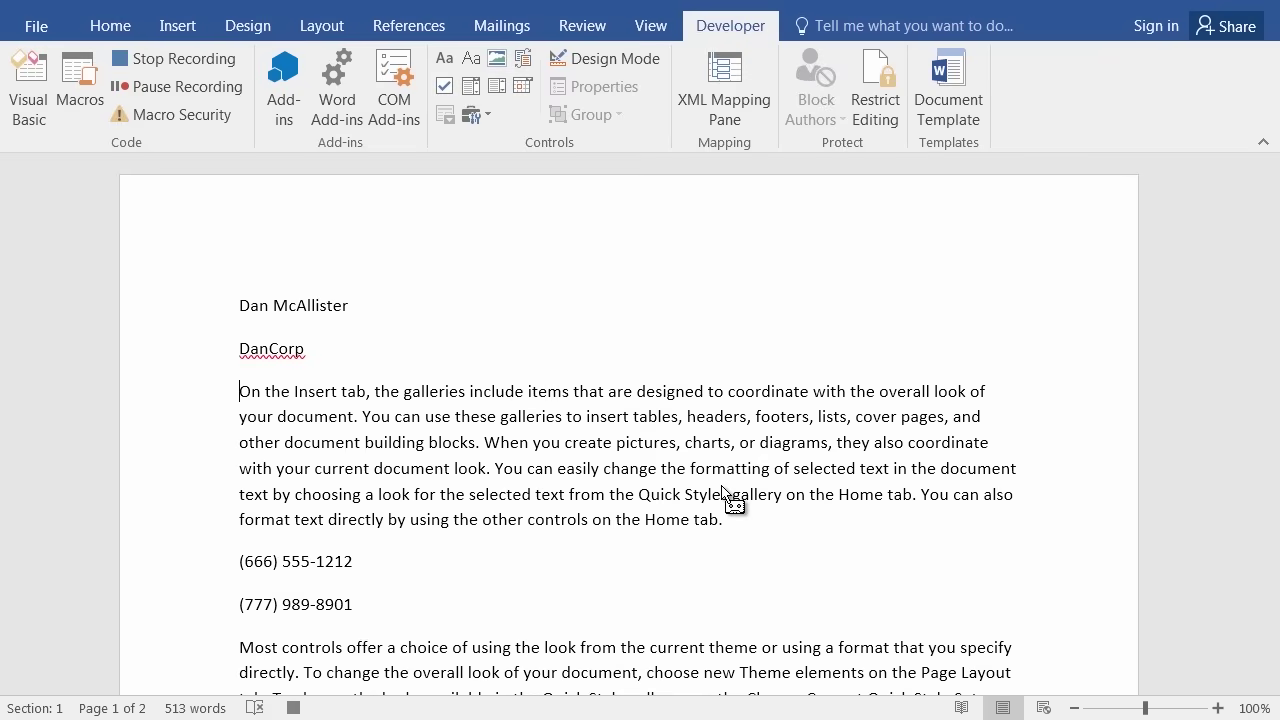
text(T)
key(BackSpace)
text(We're the )
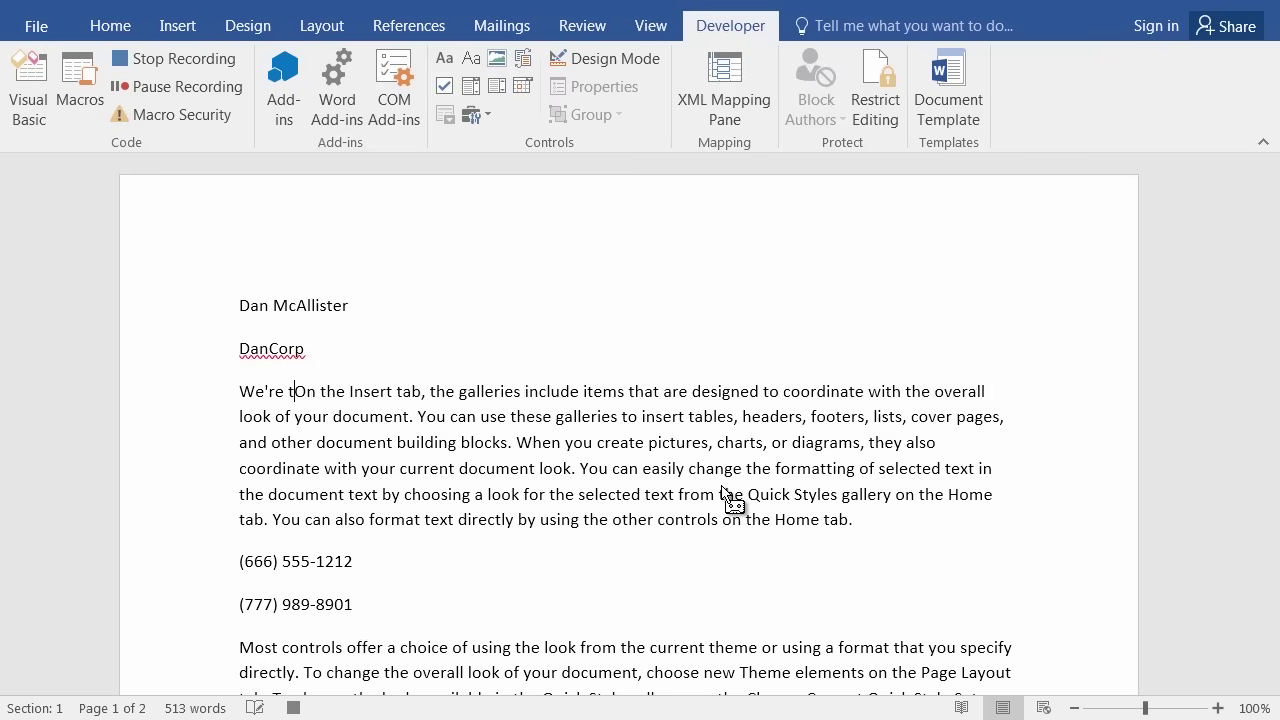
text(Best of th)
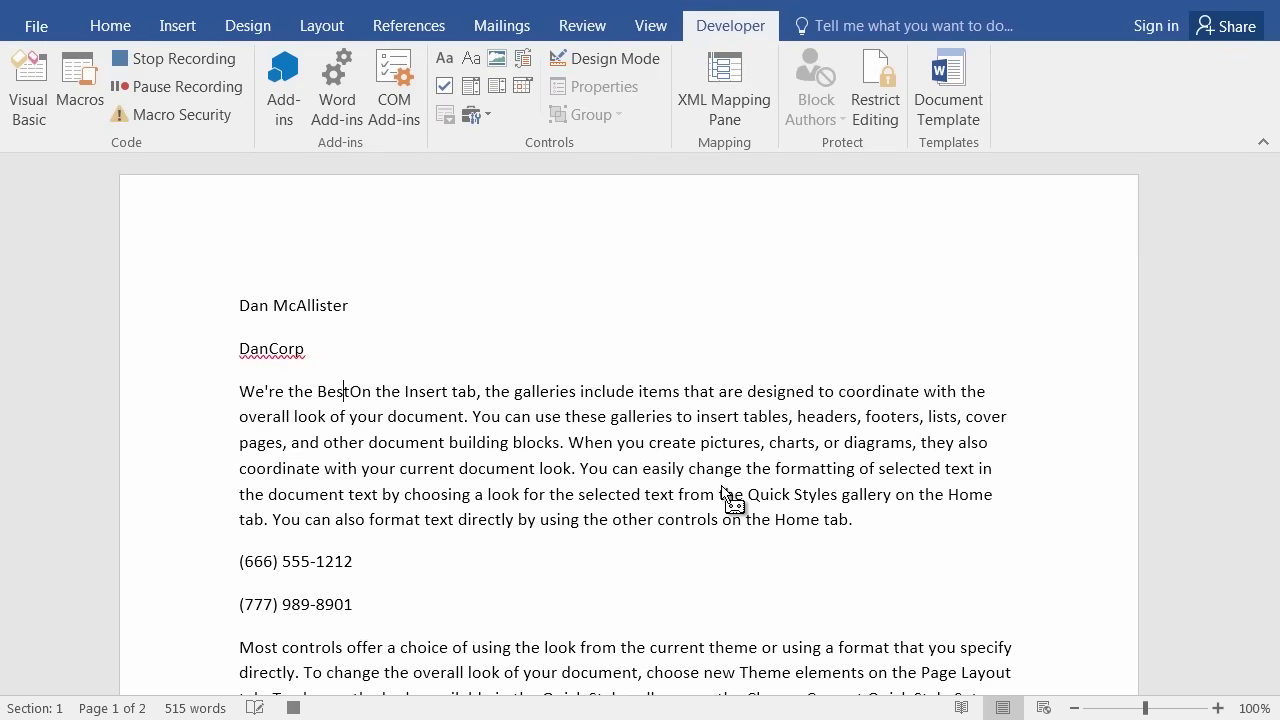
text(e B)
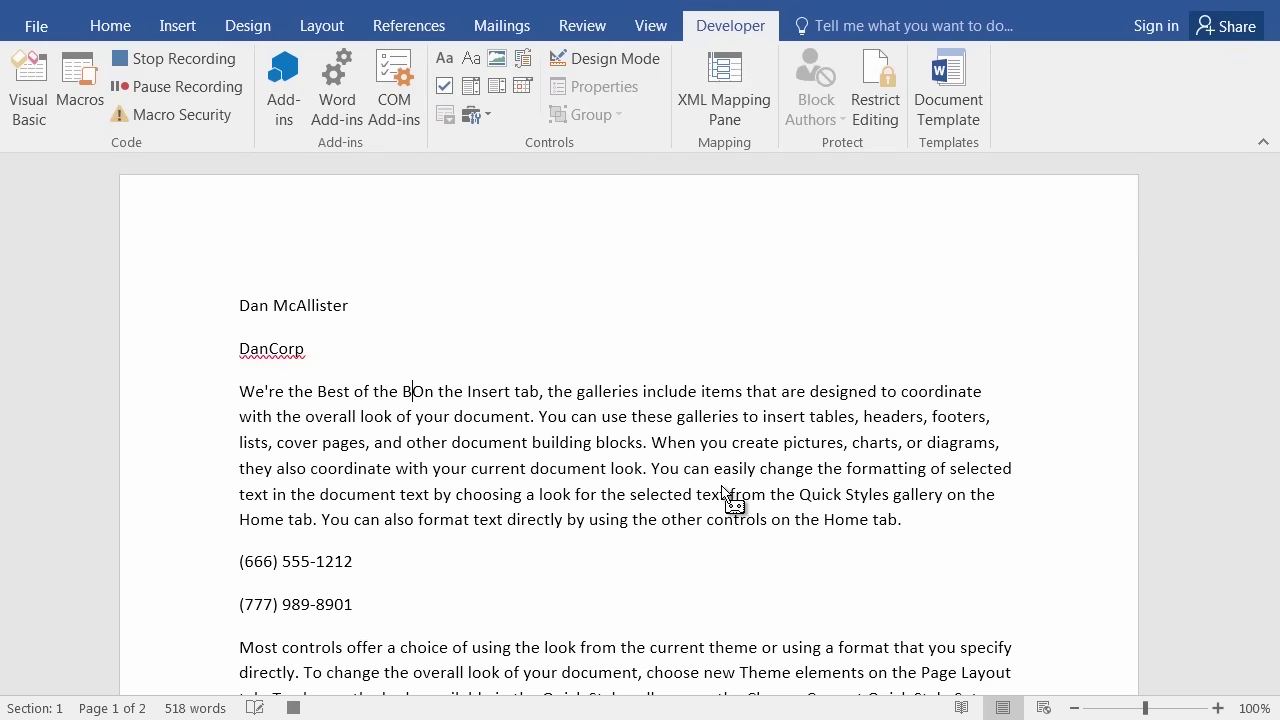
text(ust)
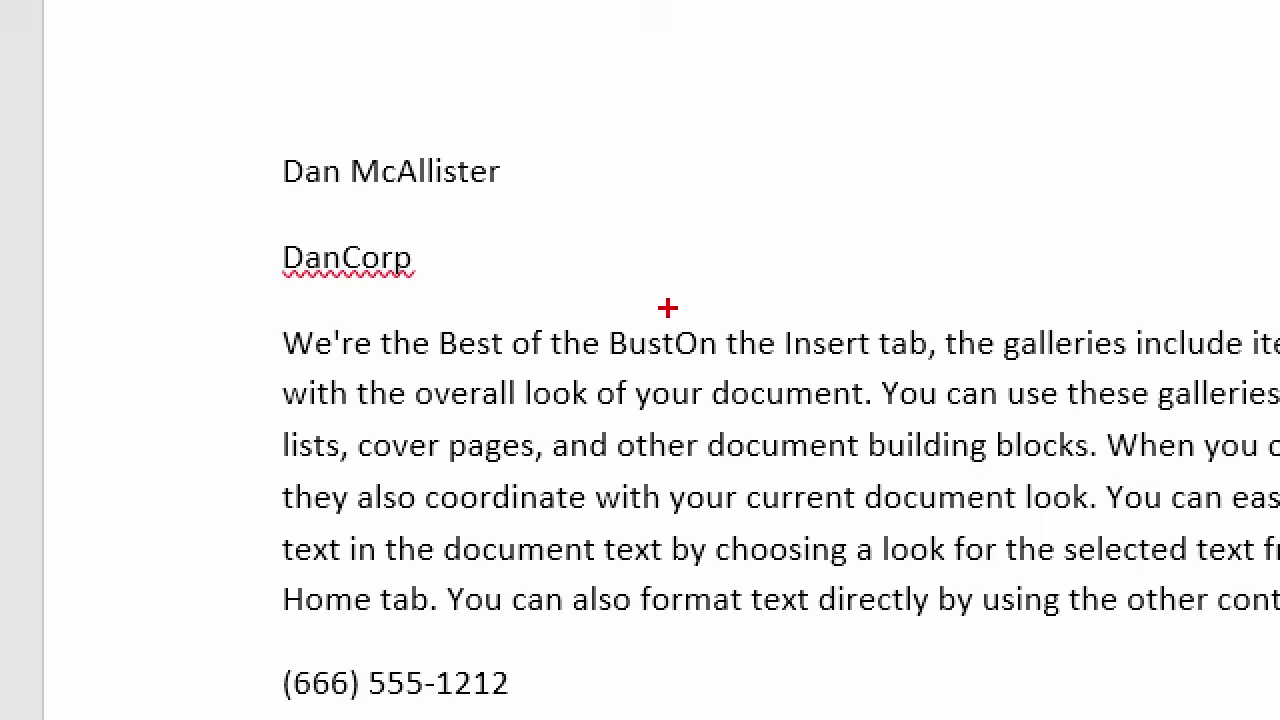
click(673, 343)
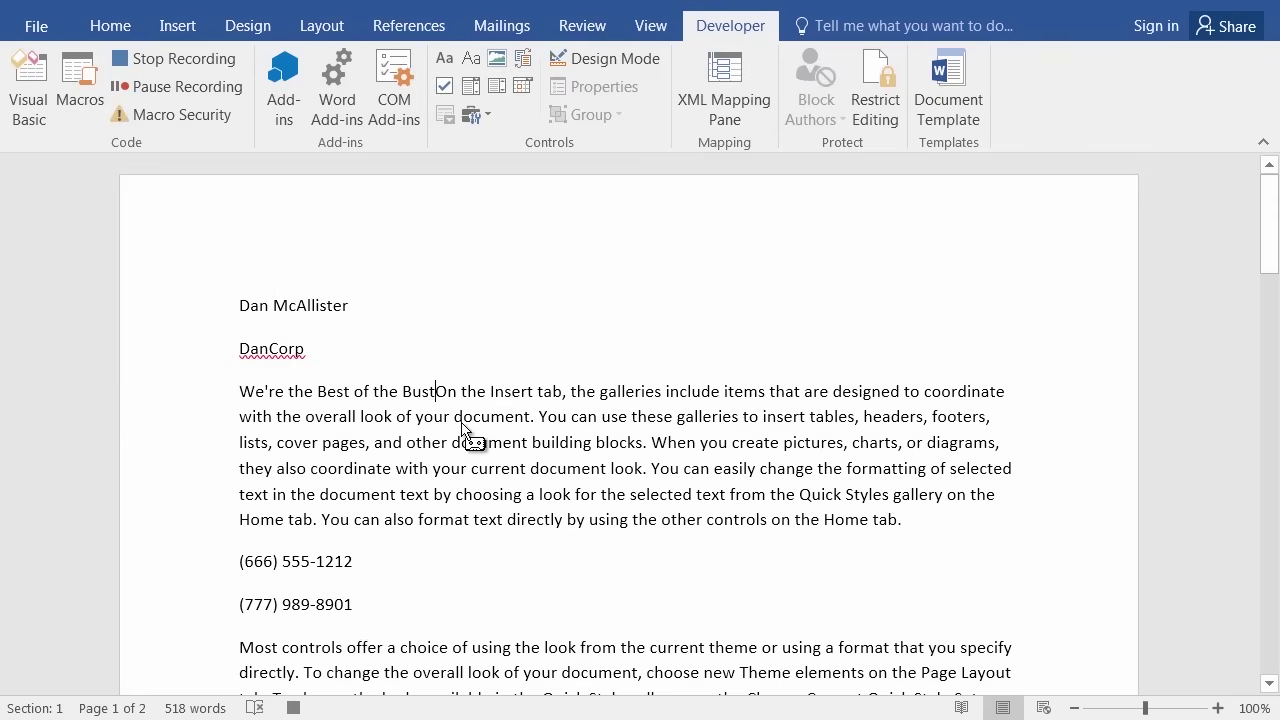
key(Return)
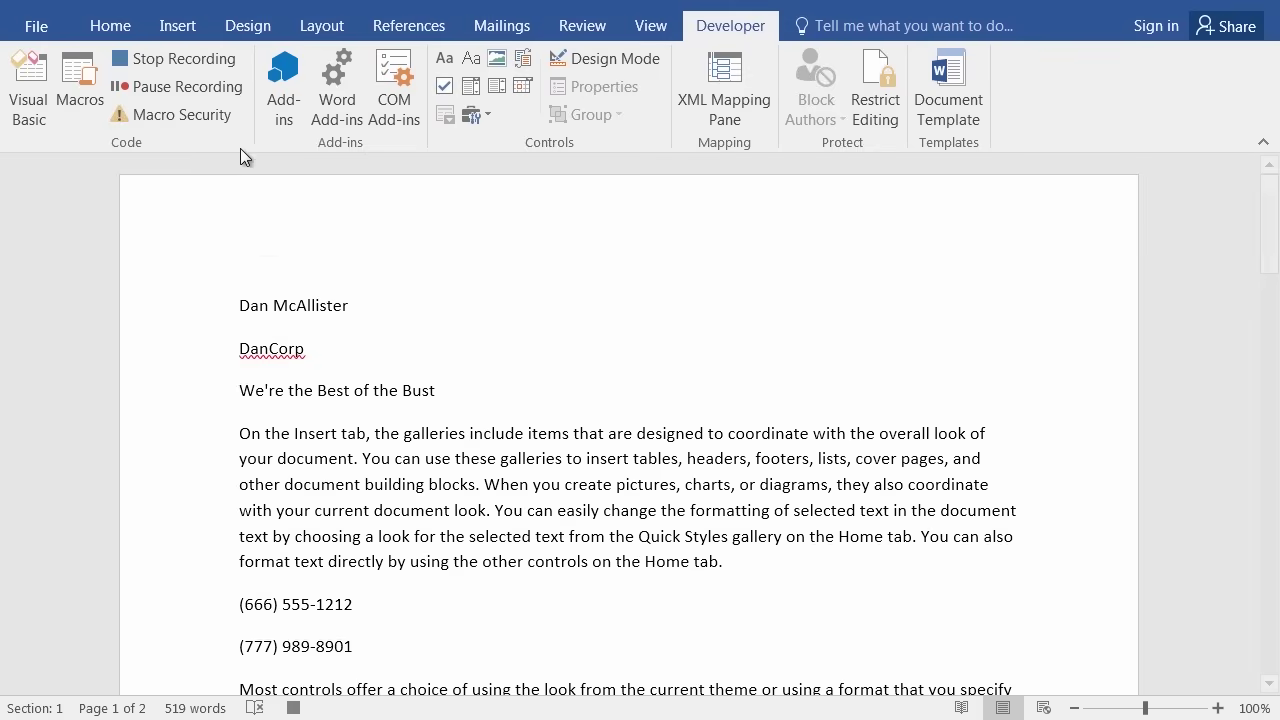
Stop recording to save the MySignature macro.
click(124, 58)
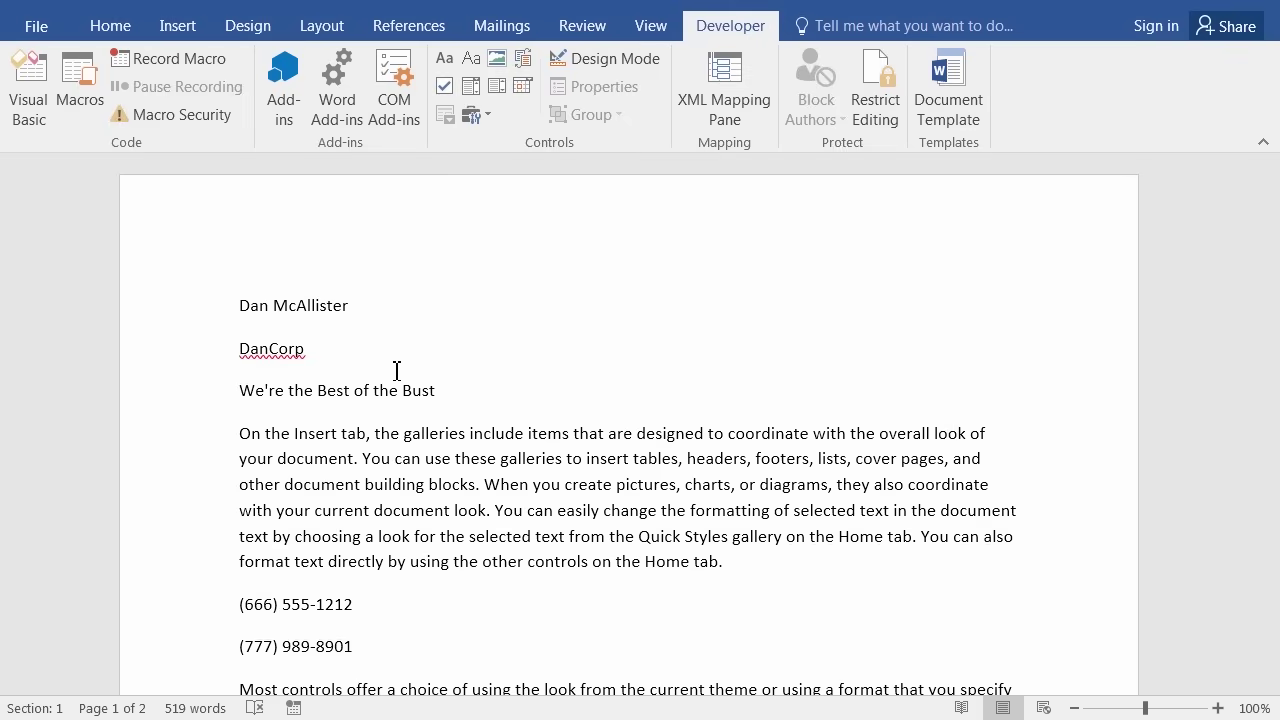
Create a new blank document and run MySignature from the Macros list.
key(ctrl+n)
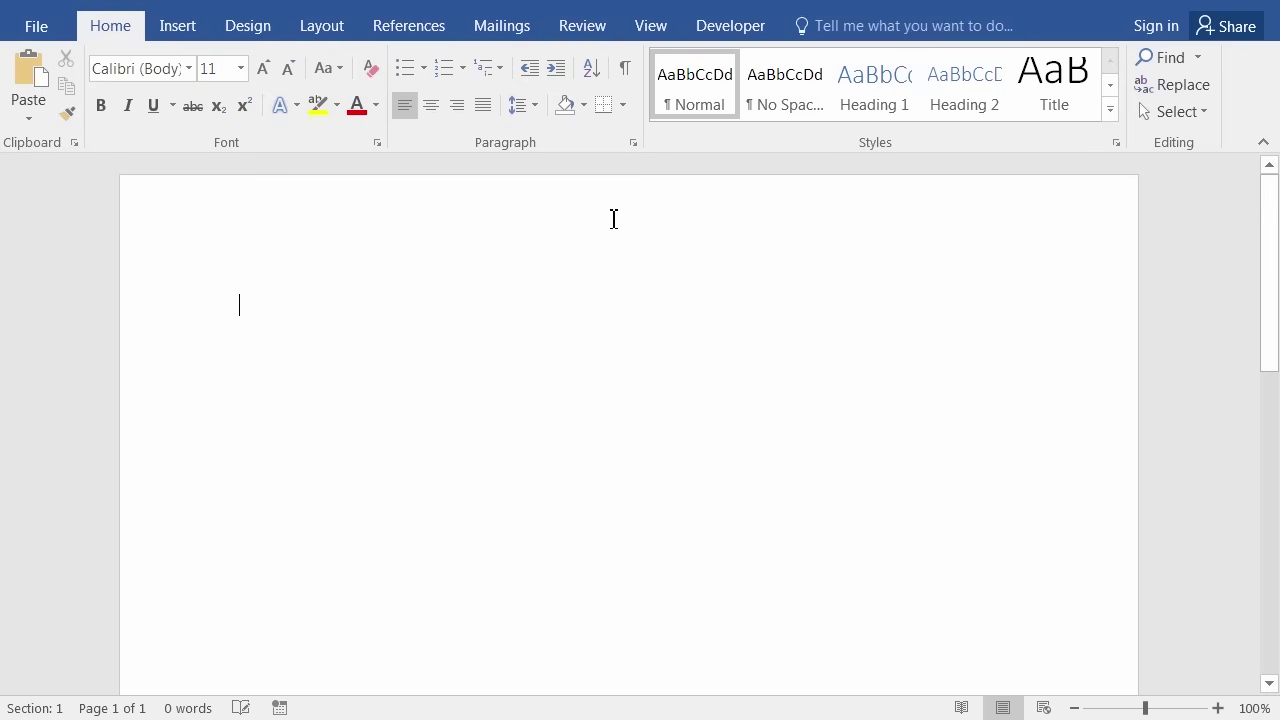
click(752, 36)
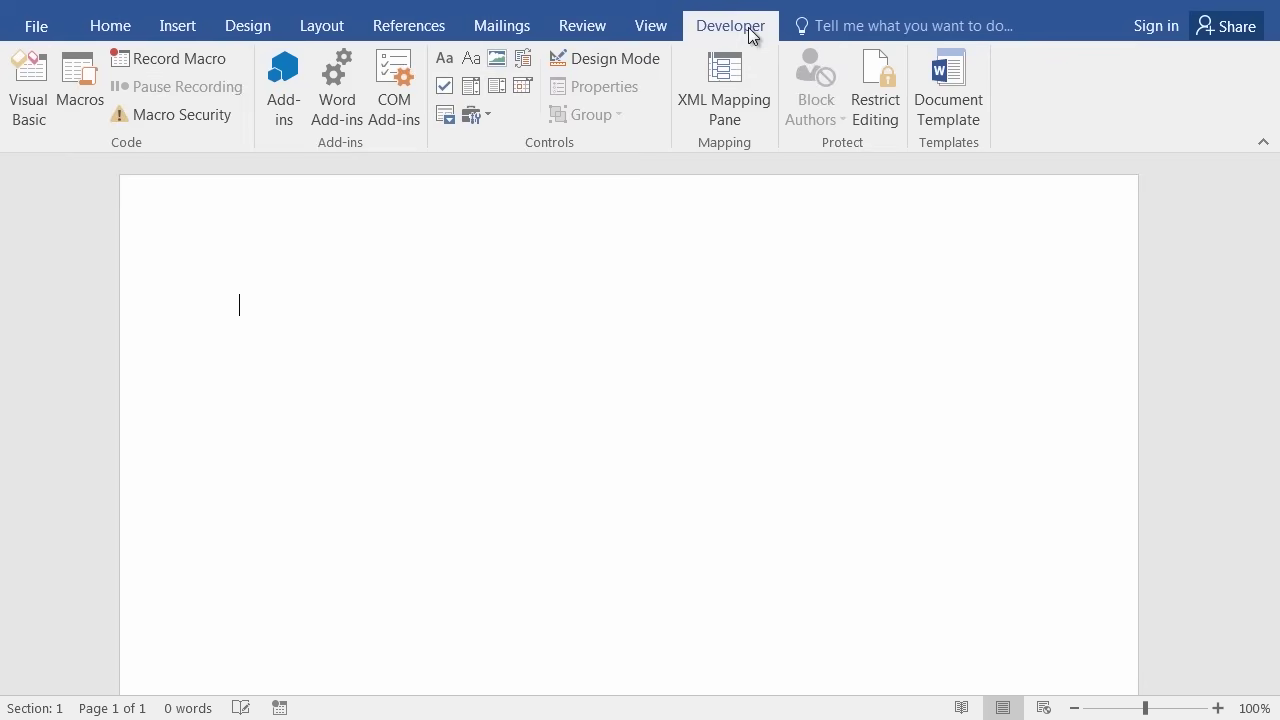
click(88, 76)
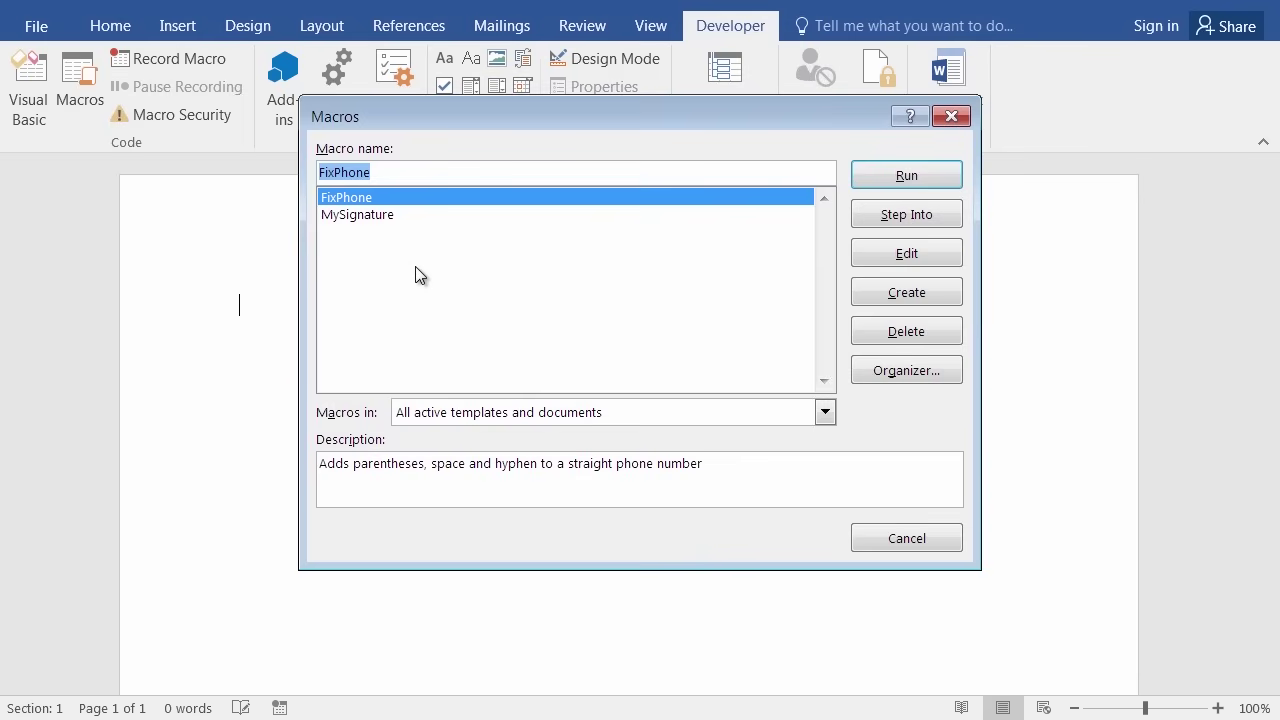
click(369, 217)
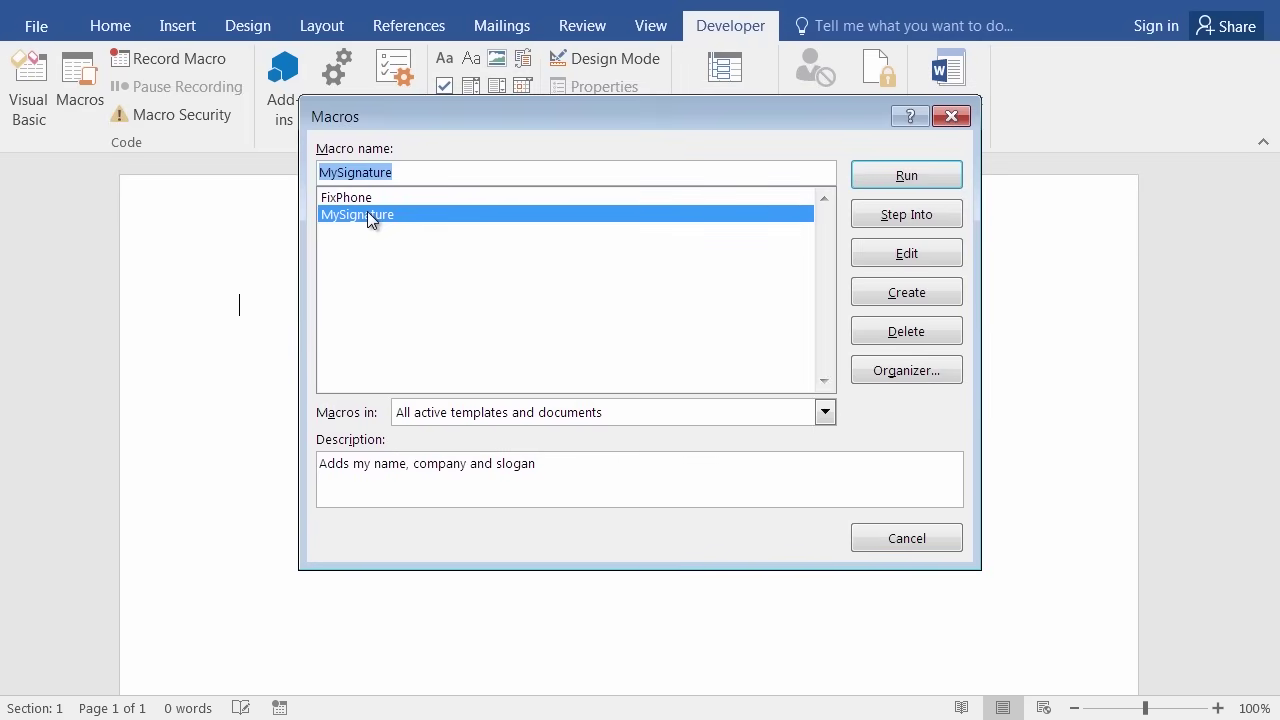
click(906, 176)
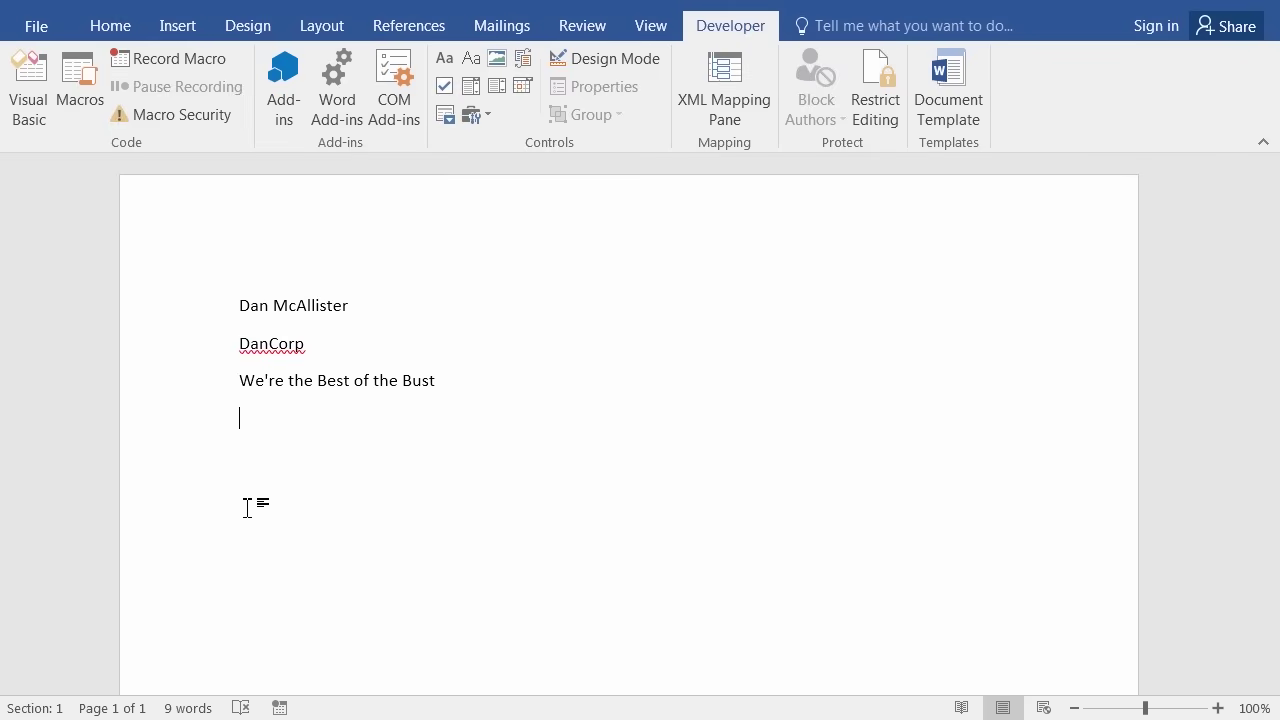
In the MySignature code, change 'Bust' to 'Best' in the slogan line.
key(alt+F11)
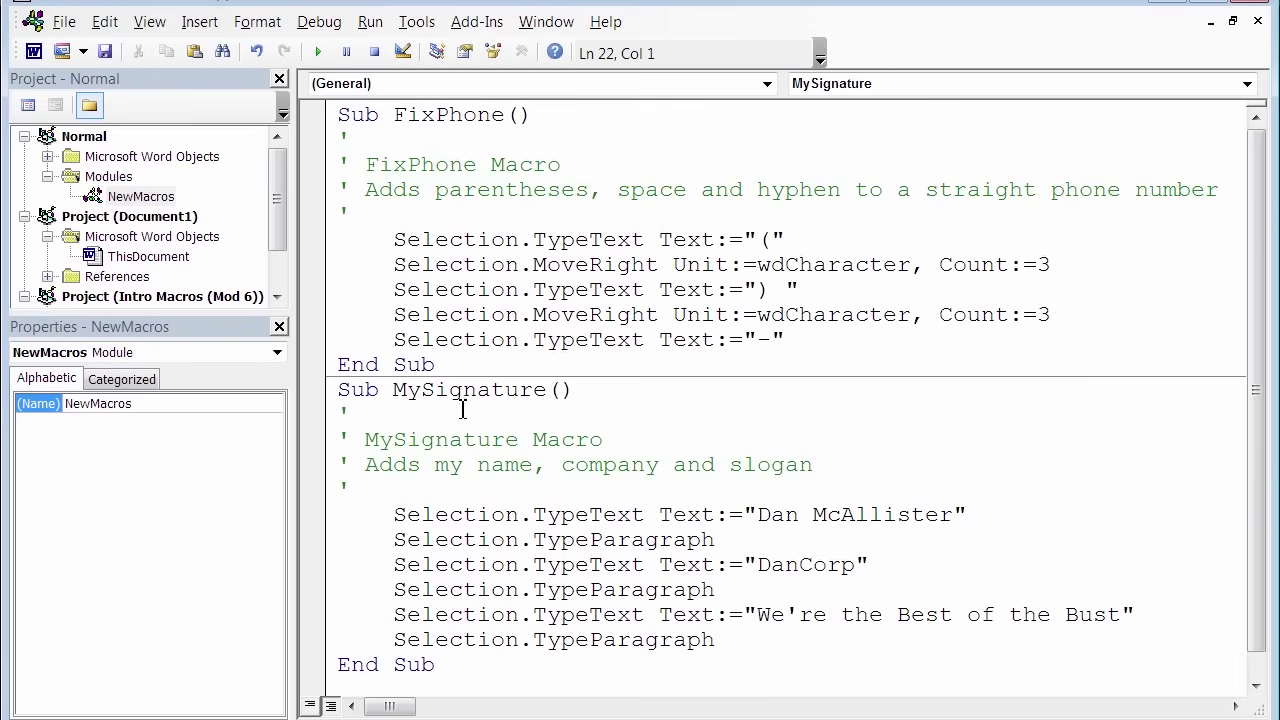
scroll(470, 414, down, 1)
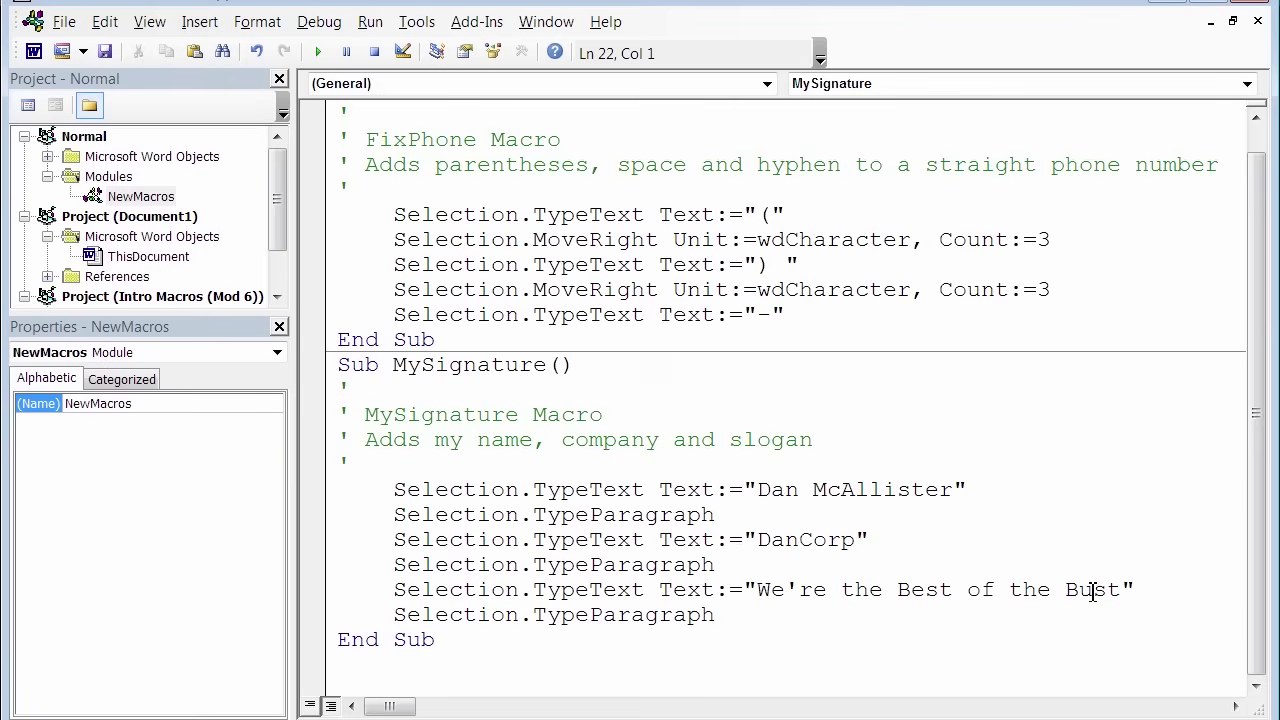
click(1094, 592)
key(BackSpace)
text(e)
Back in Word, add a blank line and run the updated MySignature macro again.
key(alt+F11)
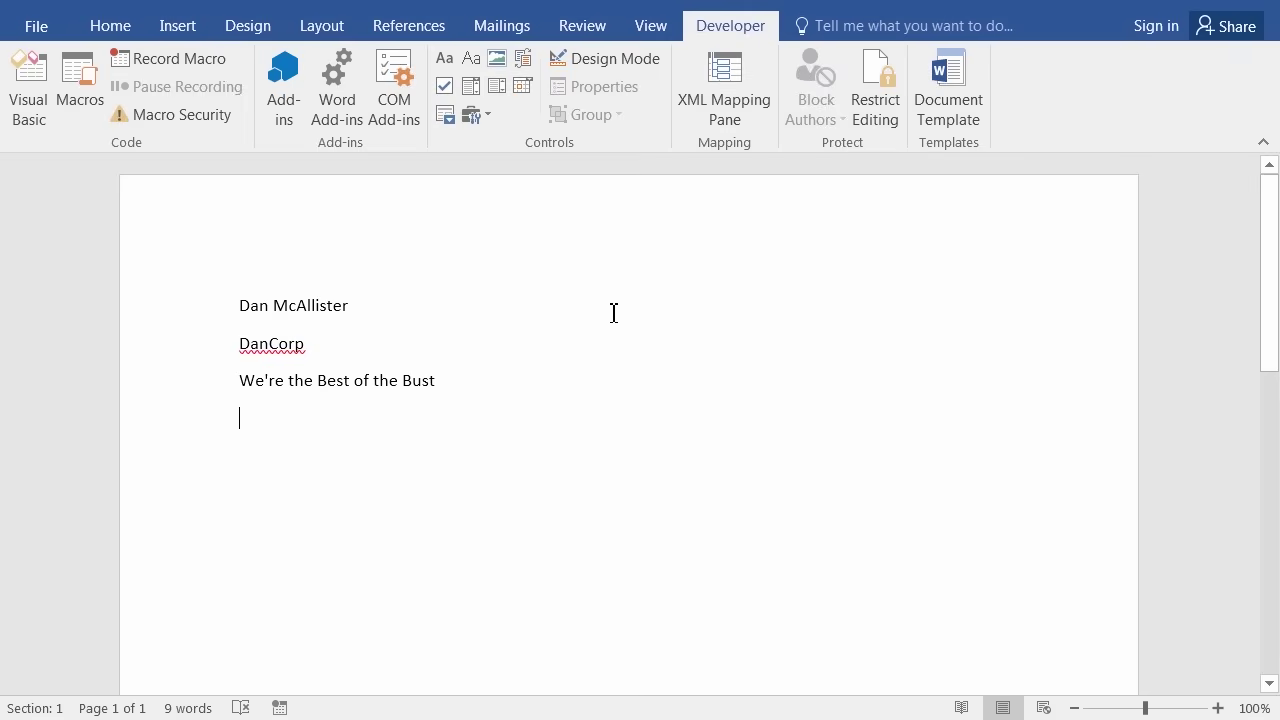
key(Return)
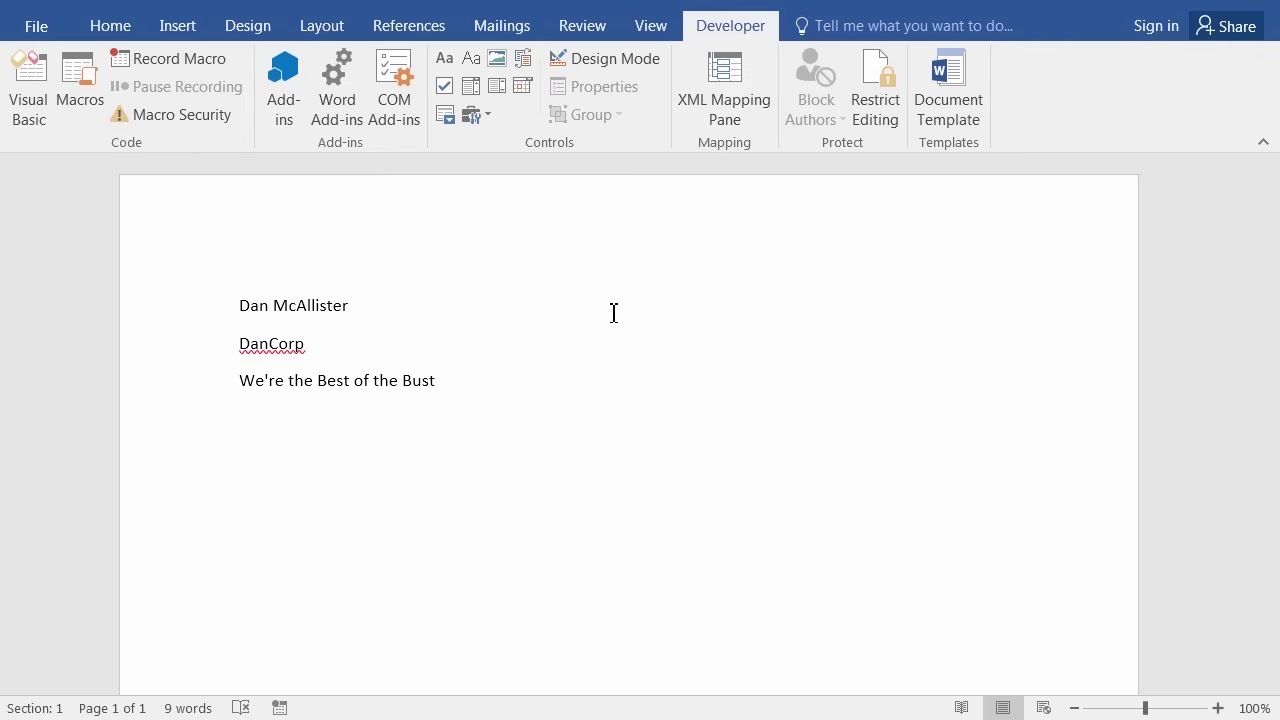
click(72, 78)
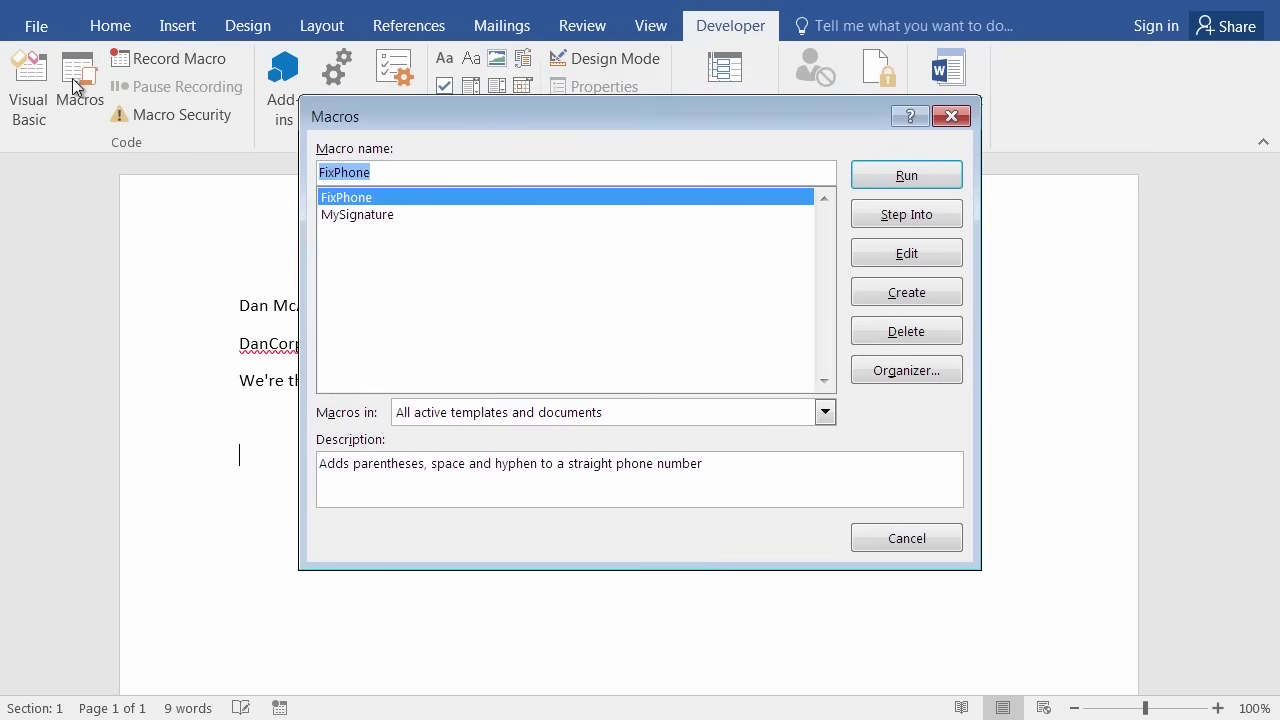
click(388, 216)
click(920, 172)
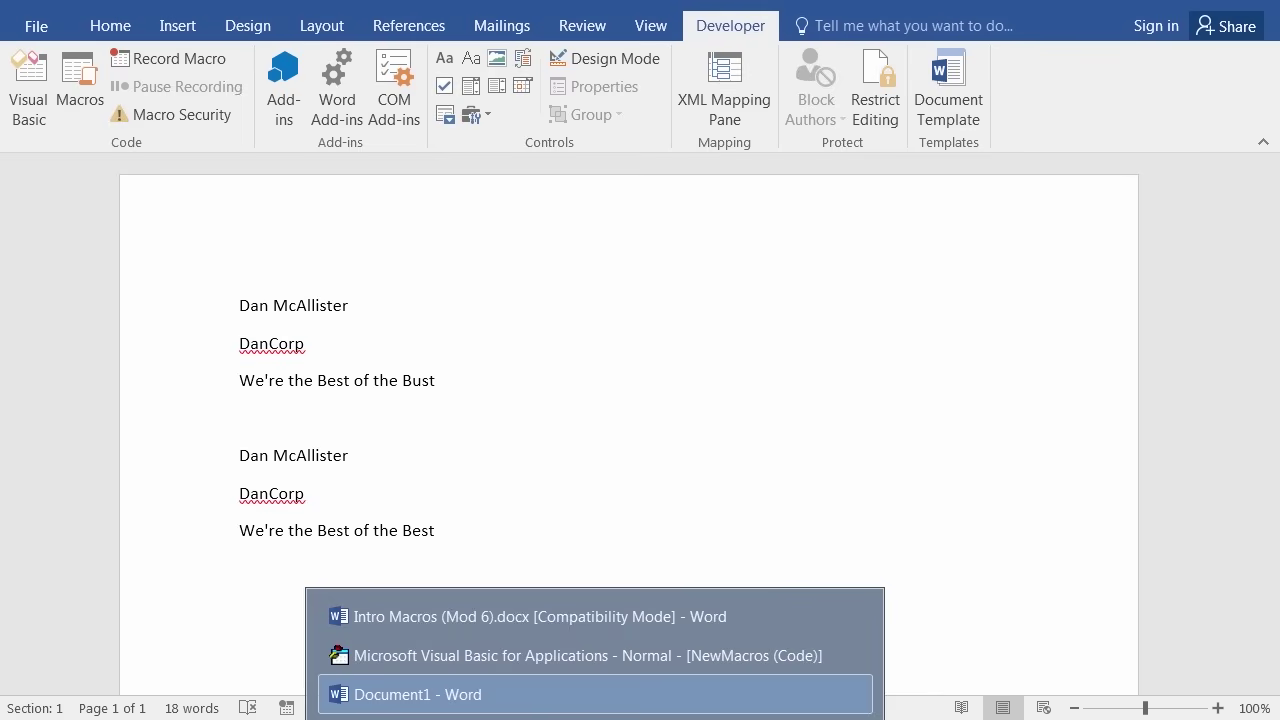
Switch to Intro Macros (Mod 6).docx and confirm it in View > Switch Windows.
click(574, 629)
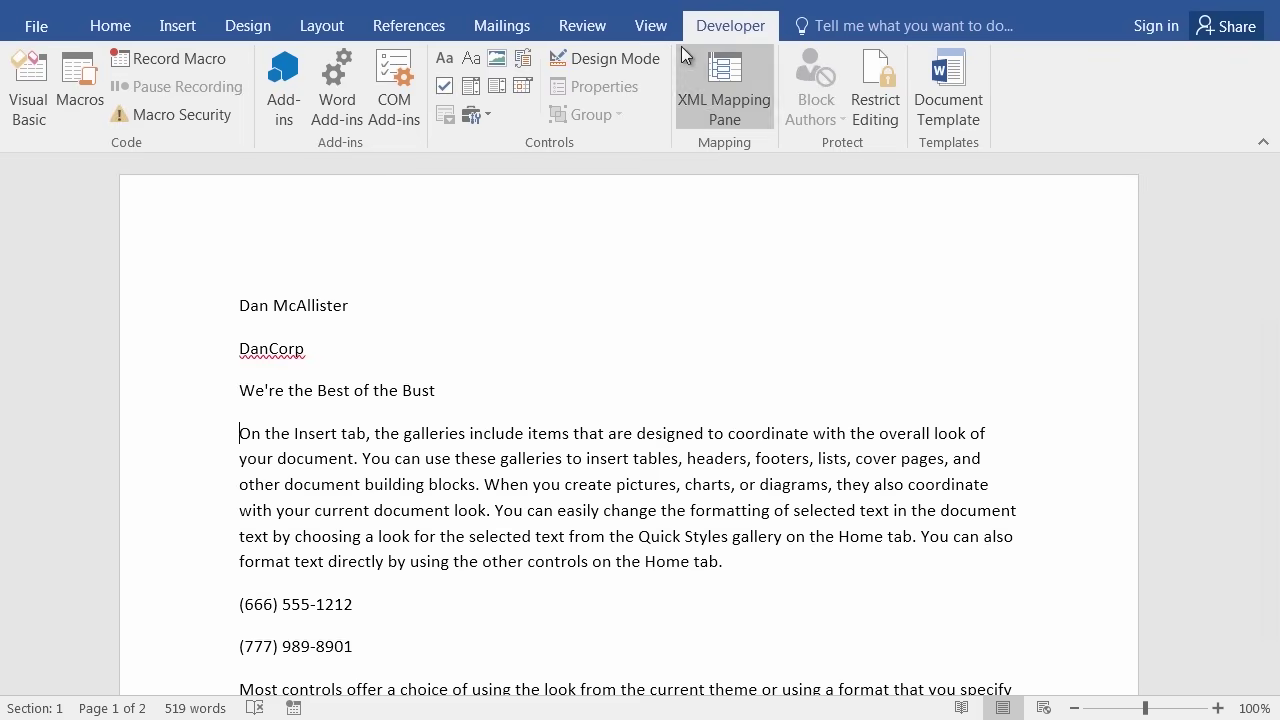
click(651, 27)
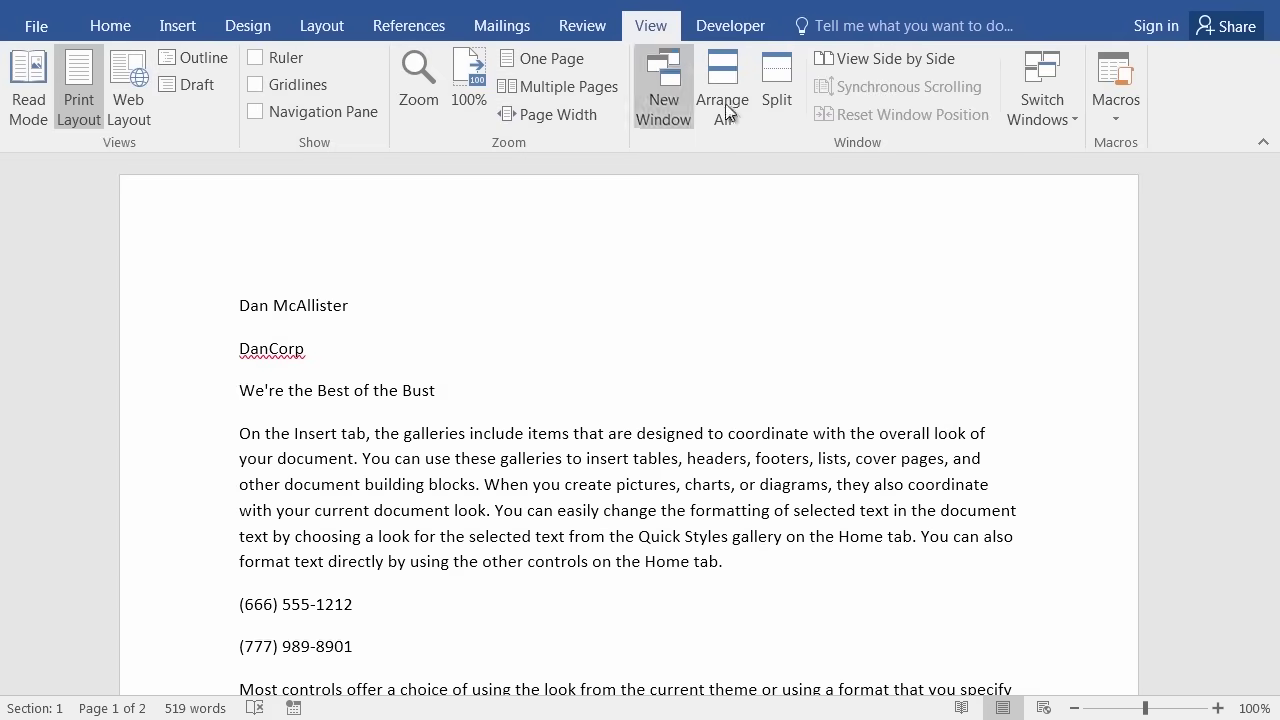
click(1057, 107)
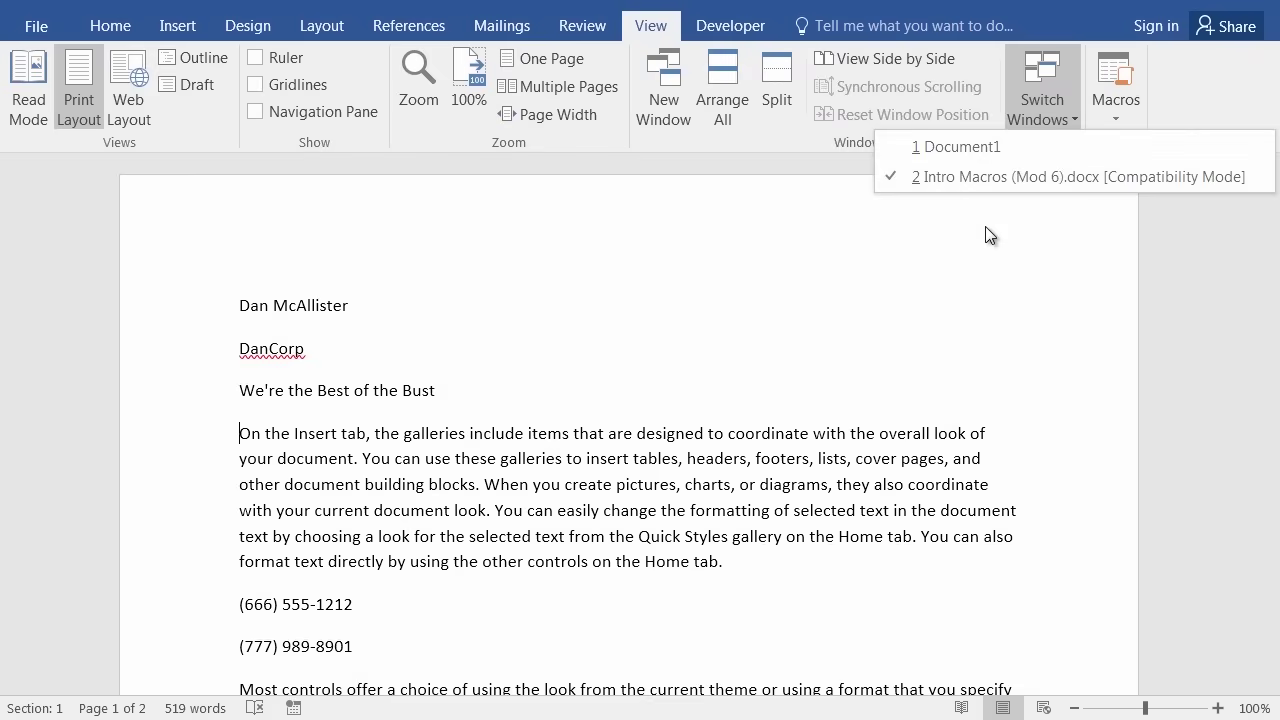
click(676, 349)
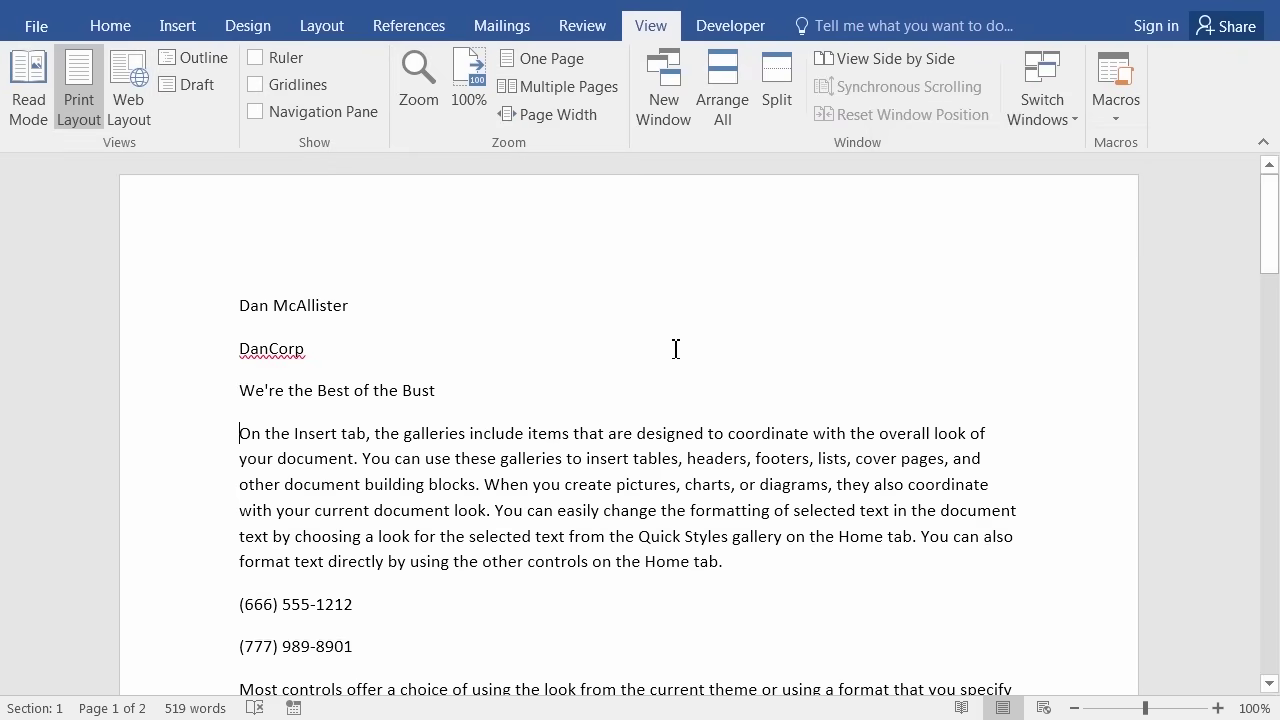
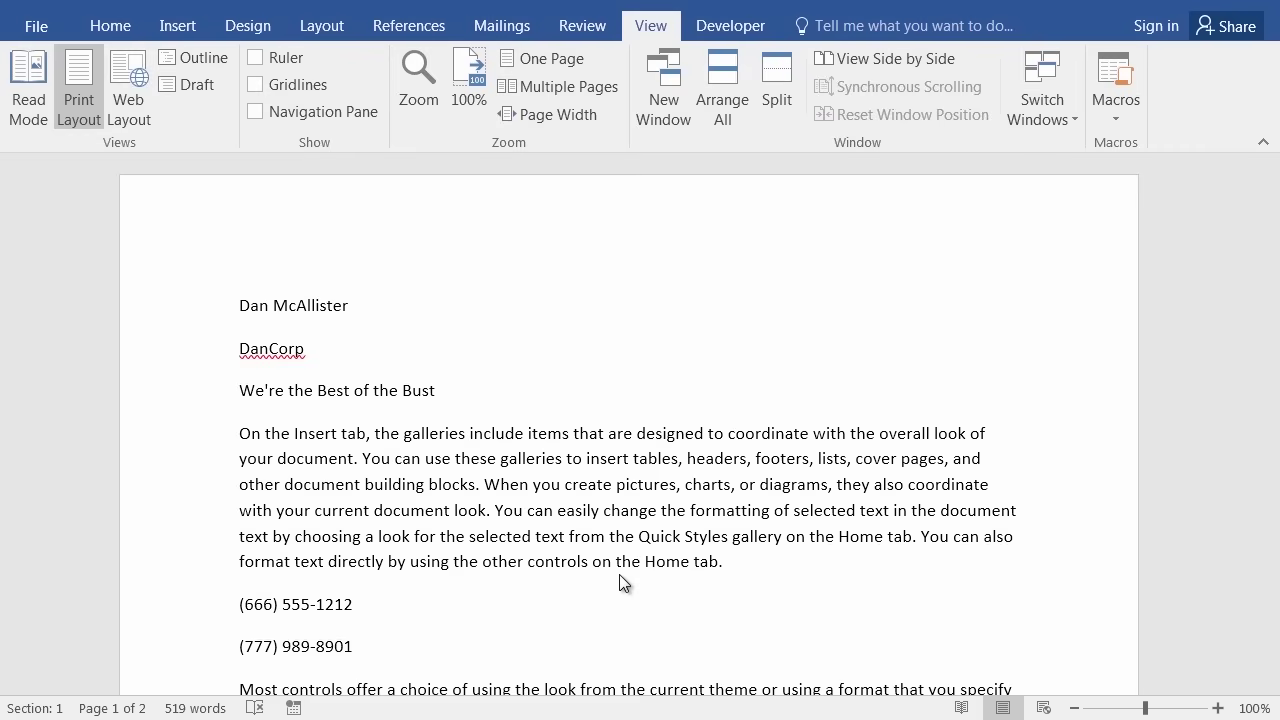
Start Save As for Intro Macros (Mod 6) and browse to the Finished Word Documents folder.
click(33, 26)
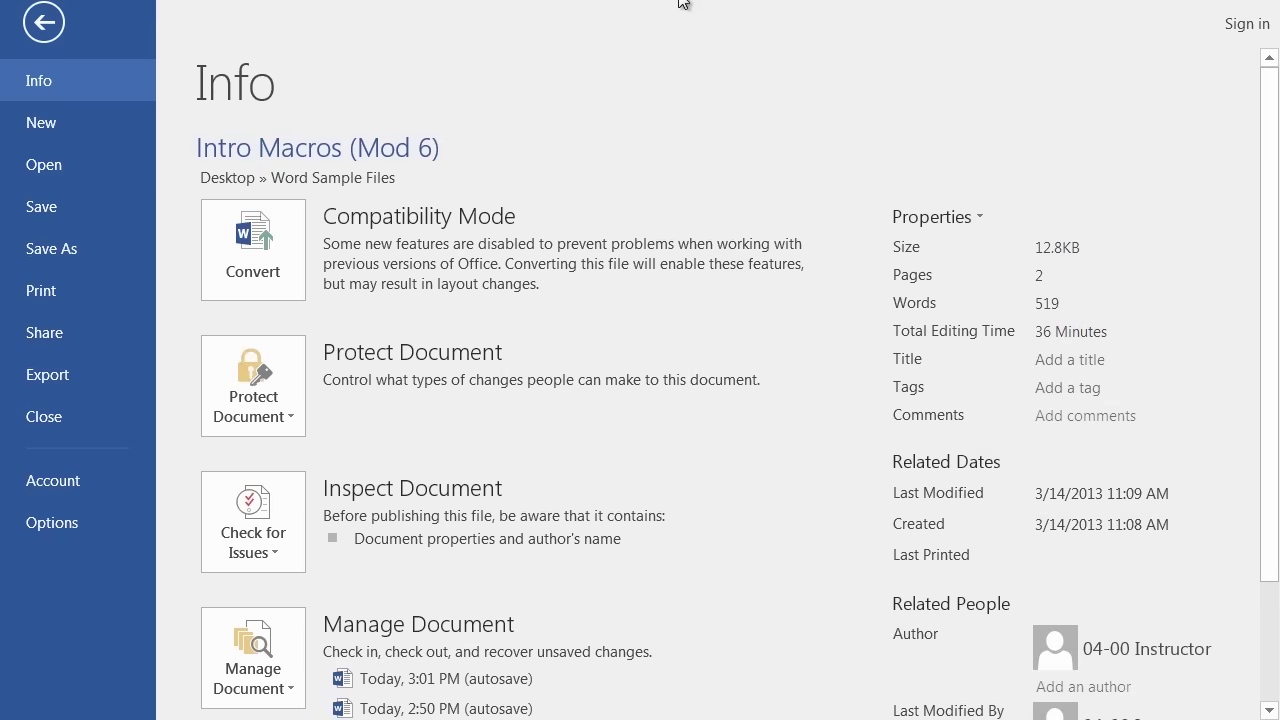
click(62, 251)
click(306, 362)
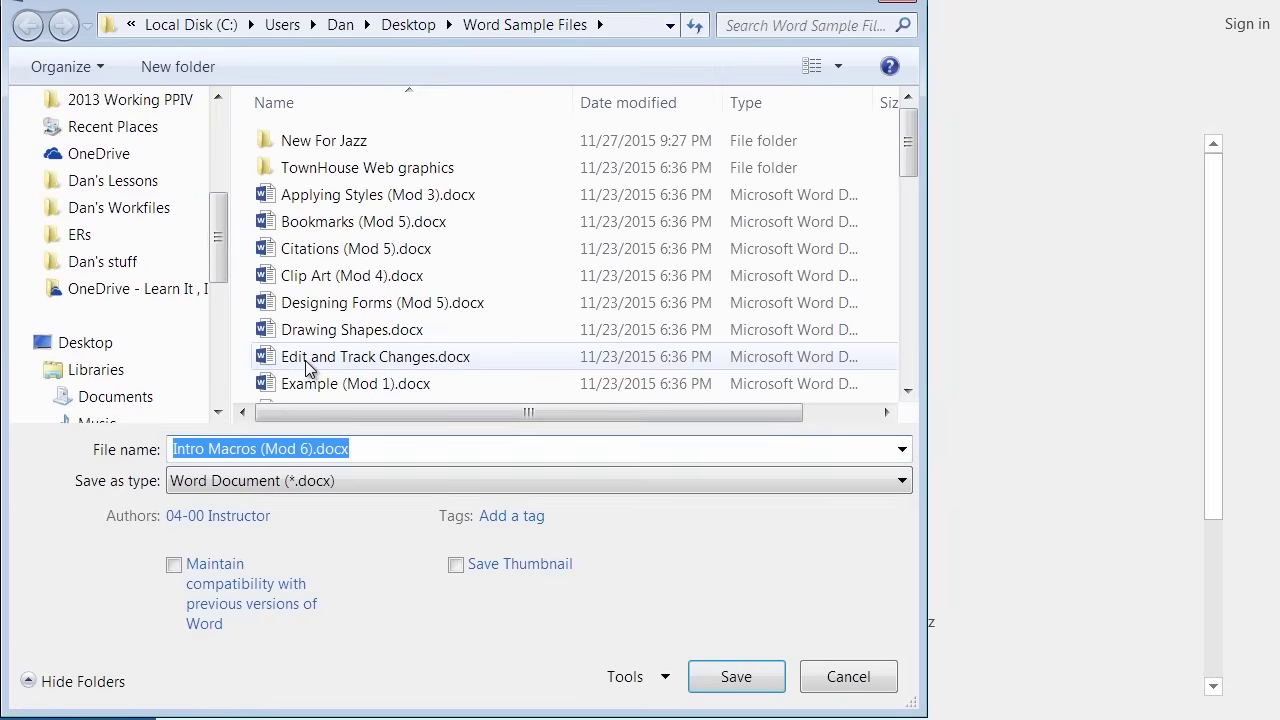
drag(222, 277, 200, 183)
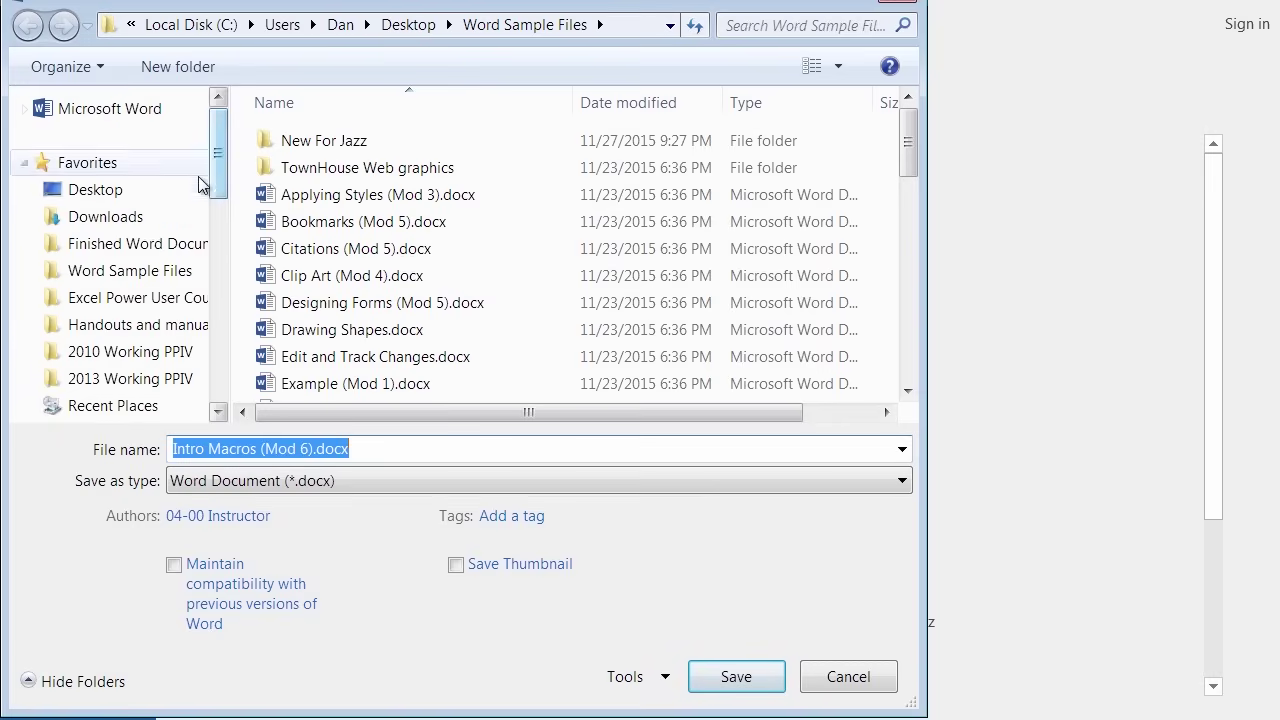
click(120, 256)
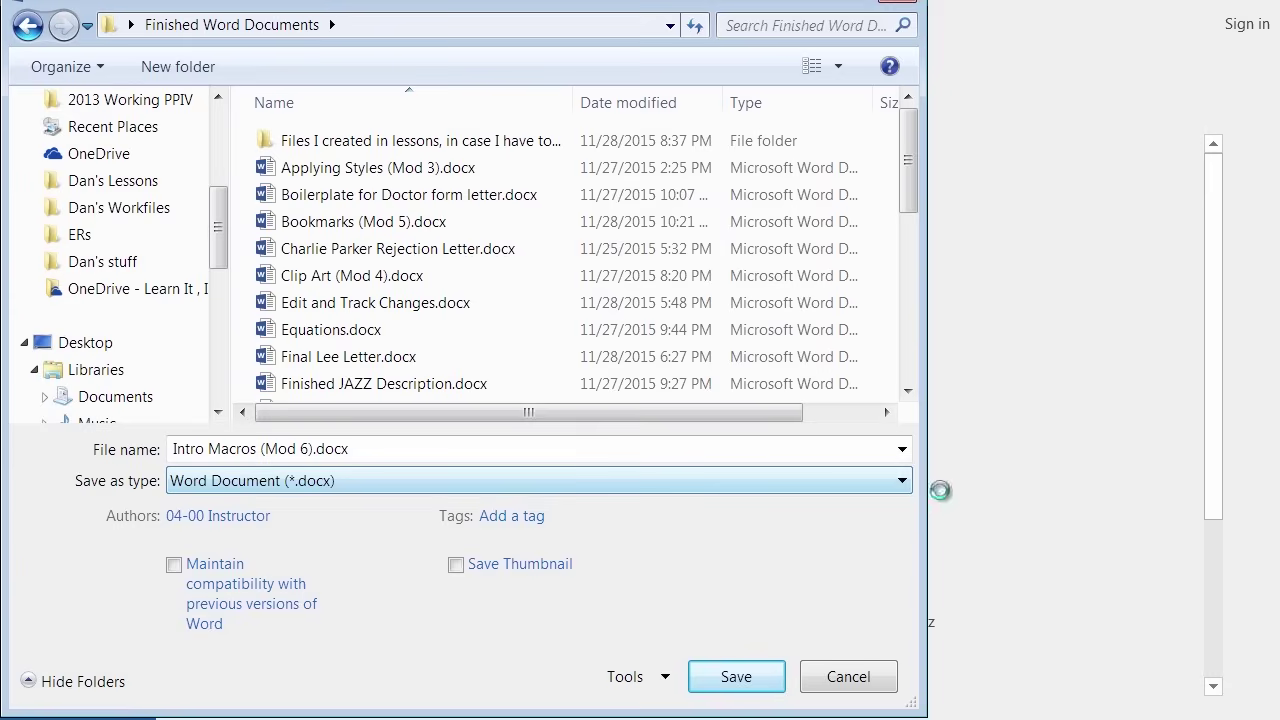
Change the save type to Word Macro-Enabled Document (*.docm) and save into that folder.
click(341, 481)
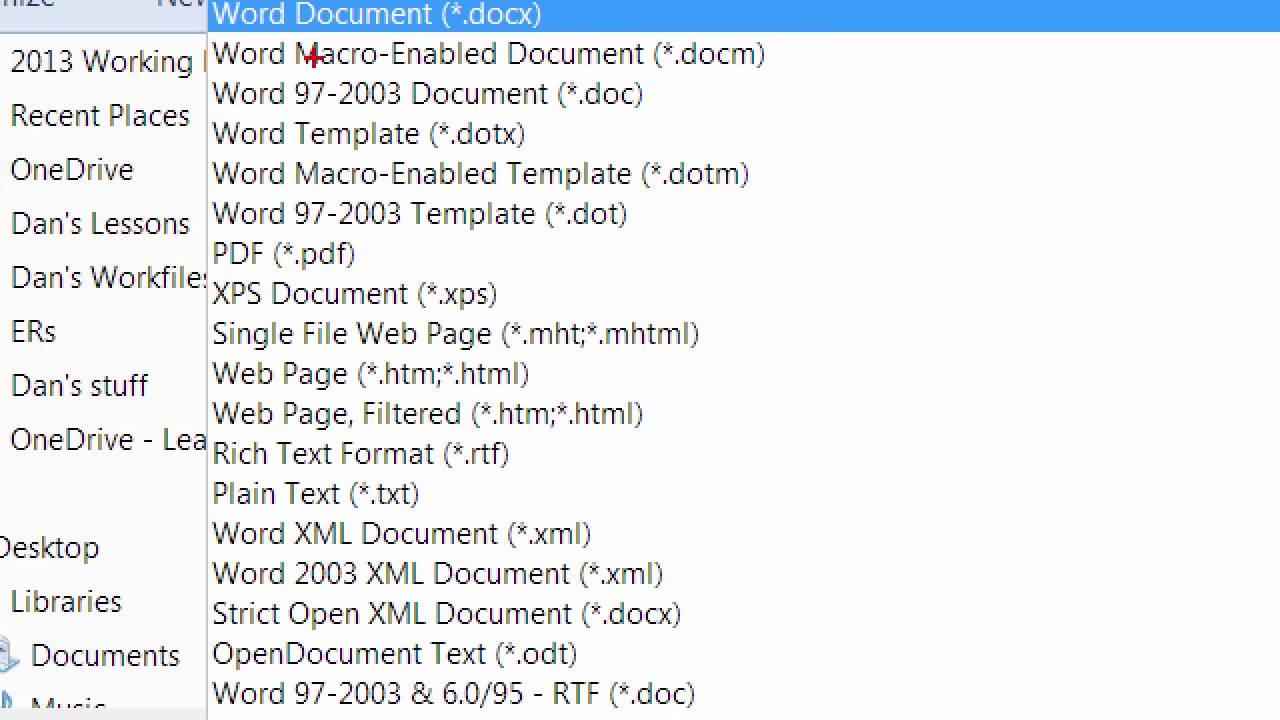
mouse_move(216, 46)
mouse_down()
mouse_move(226, 64)
mouse_move(482, 96)
mouse_move(738, 90)
mouse_move(765, 30)
mouse_move(250, 48)
mouse_up()
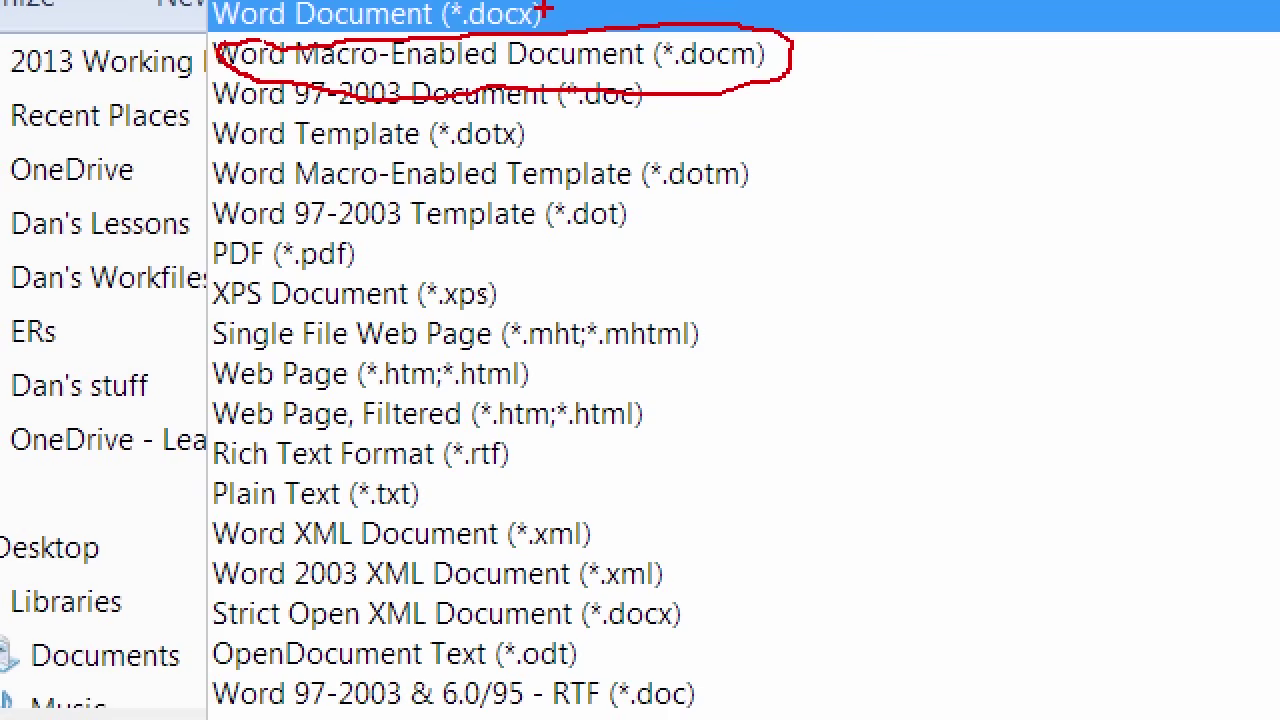
click(545, 13)
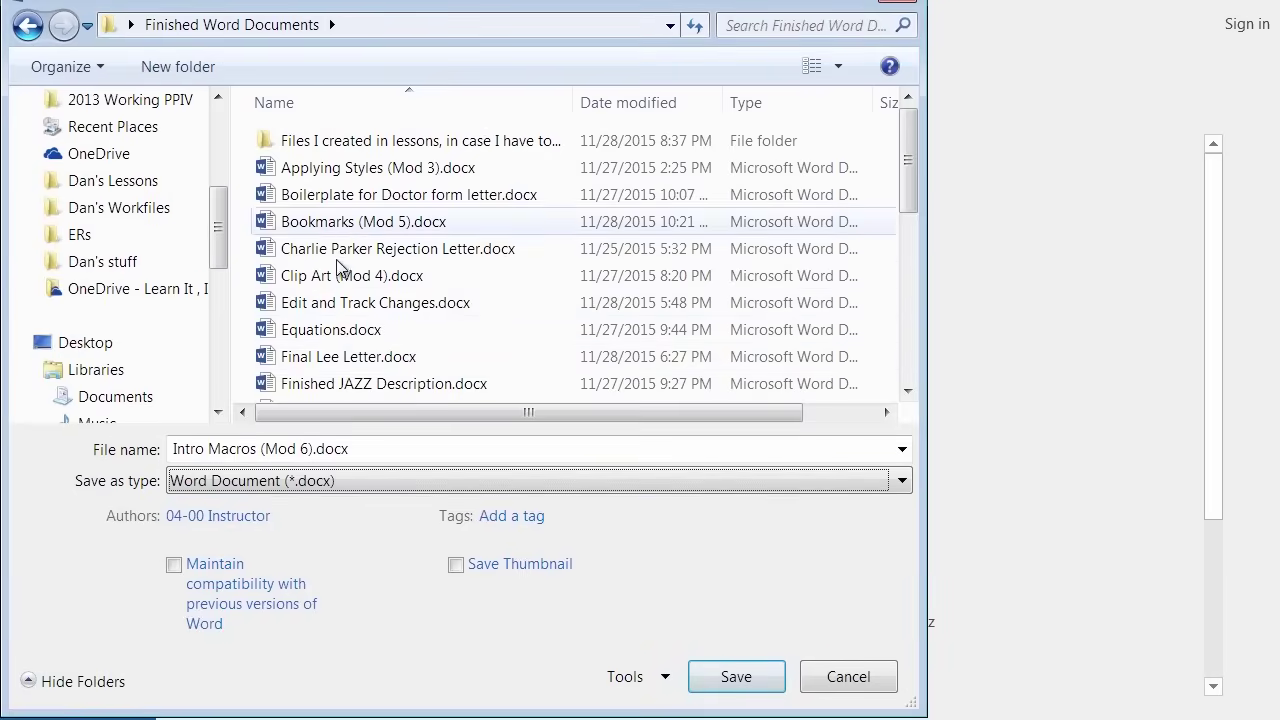
click(352, 478)
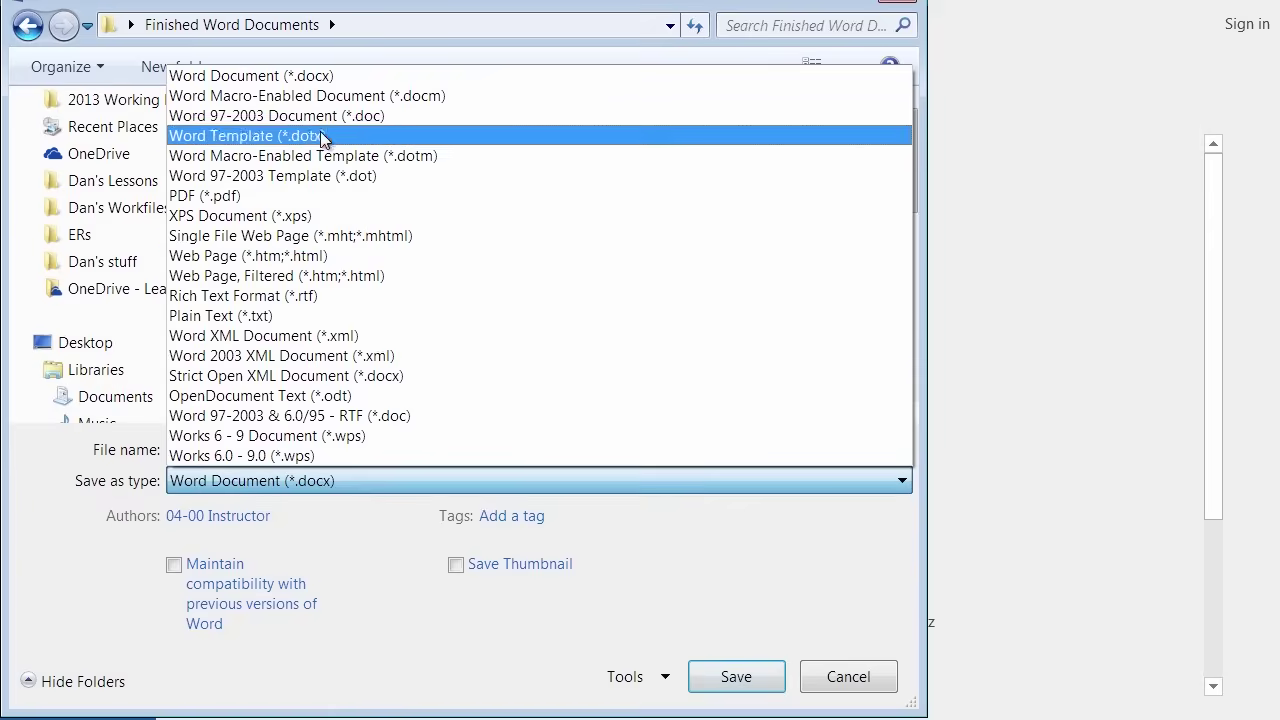
click(330, 97)
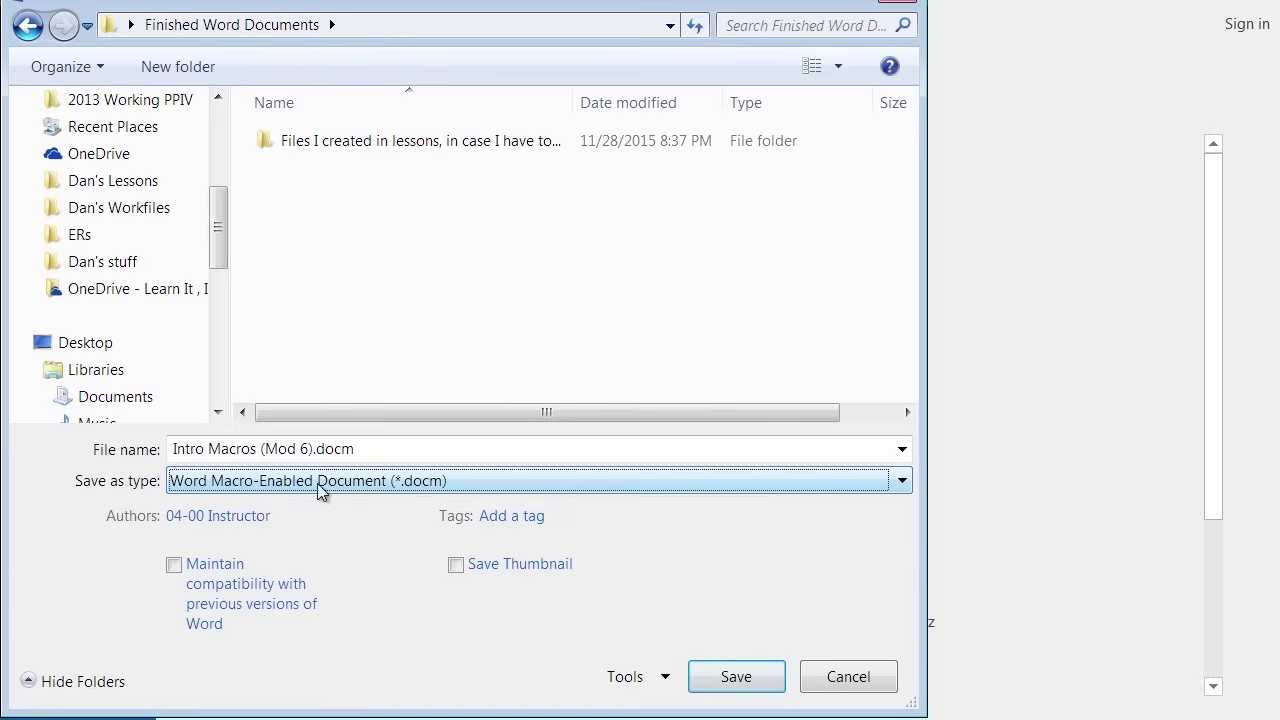
click(735, 678)
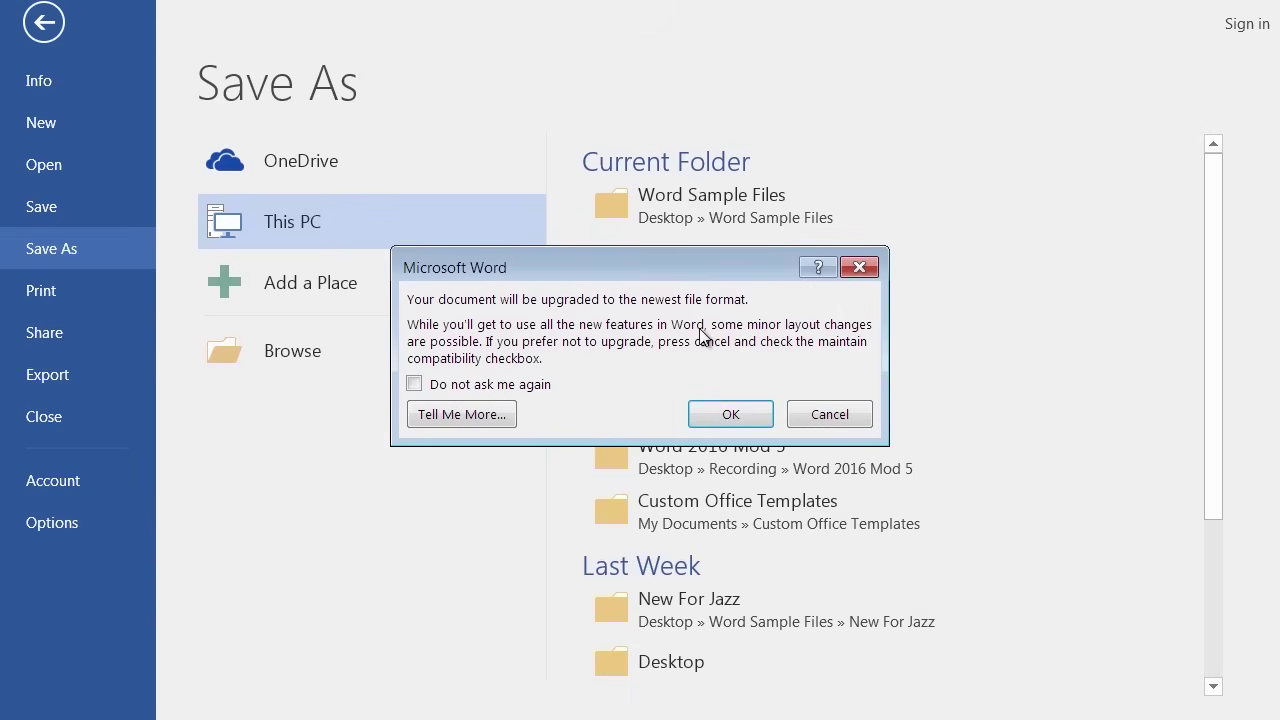
Accept the upgrade of Intro Macros (Mod 6).docm to the newest file format.
click(729, 415)
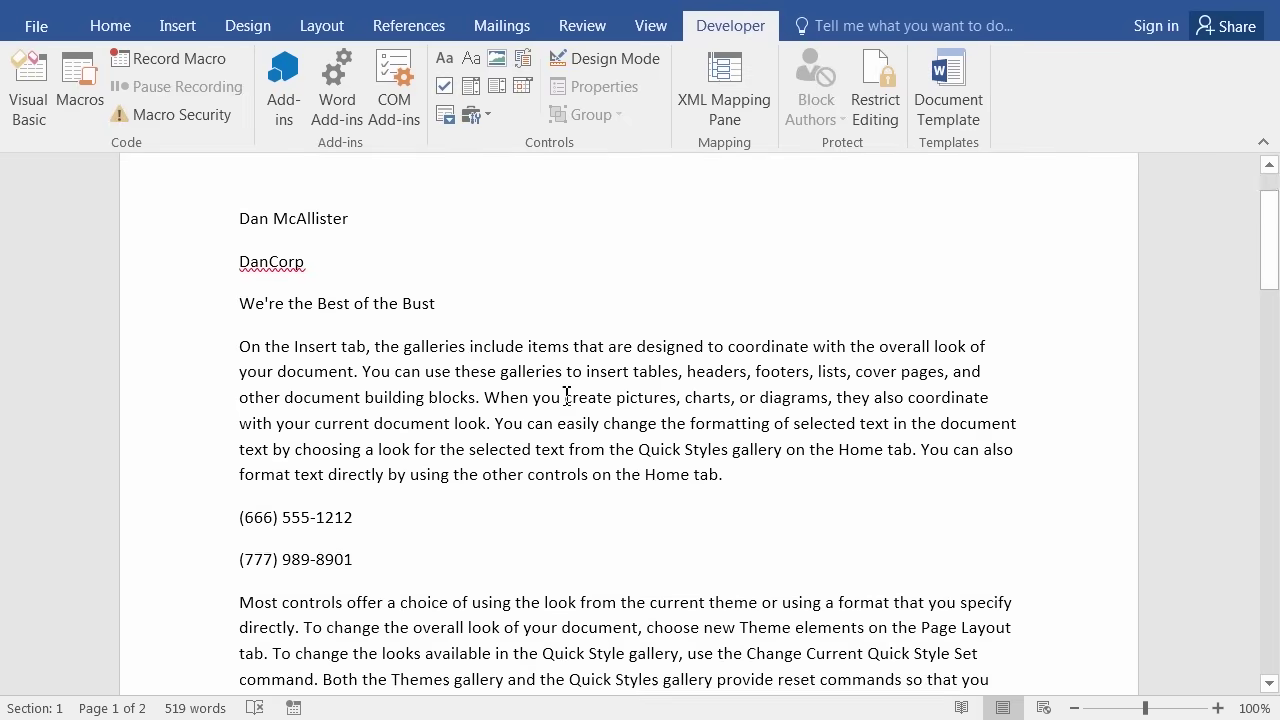
Scroll down the document and bring up the Home tab commands.
scroll(566, 397, down, 5)
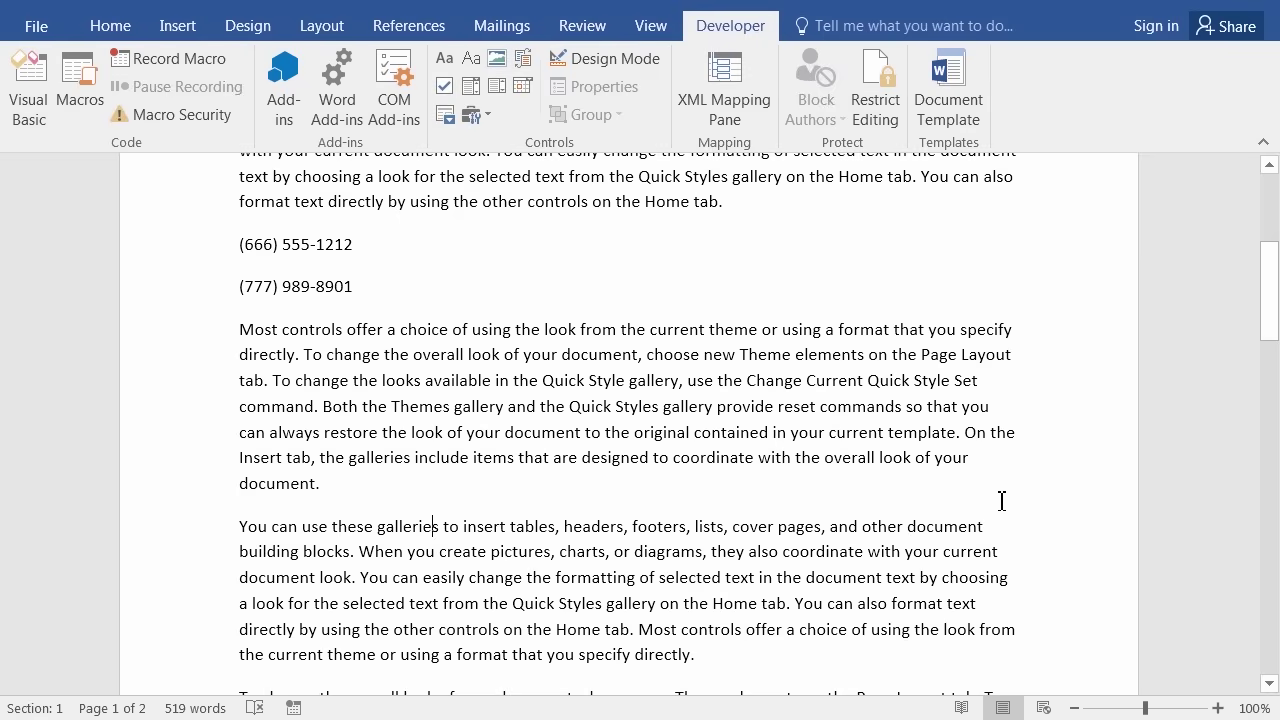
click(110, 26)
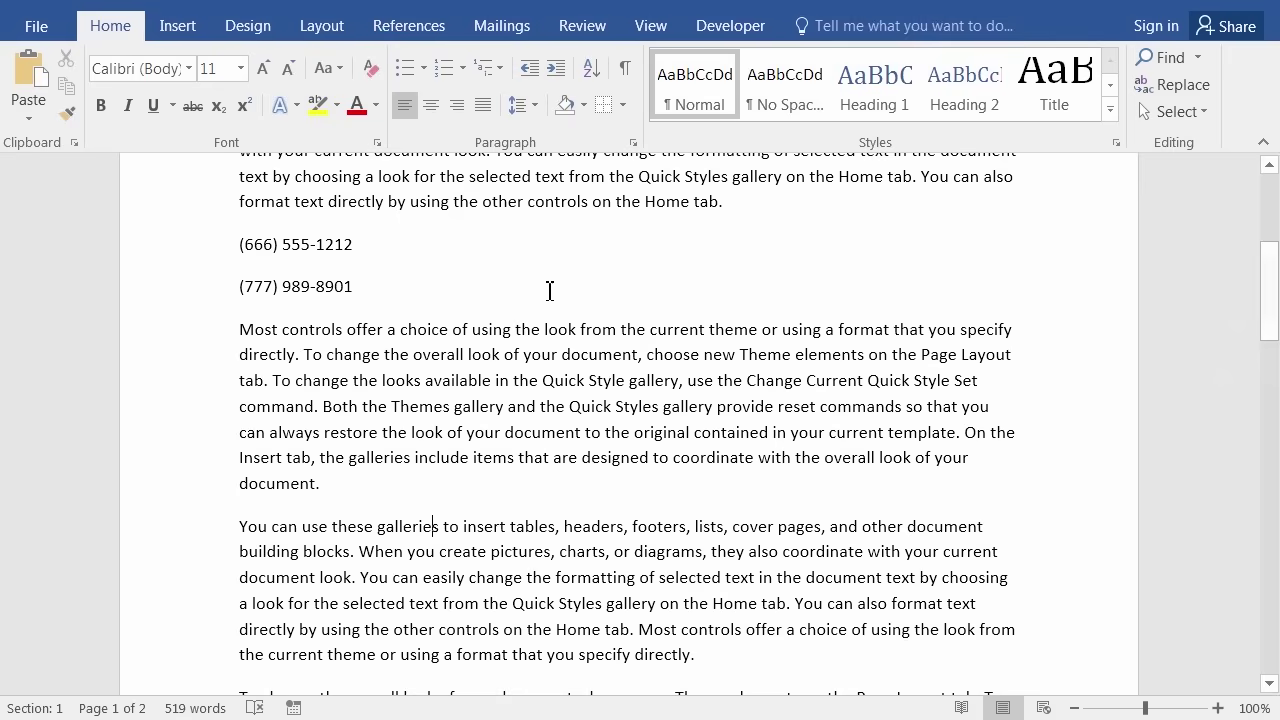
Review the FixPhone and MySignature macros in the Developer Macros list, then return to the text.
click(734, 30)
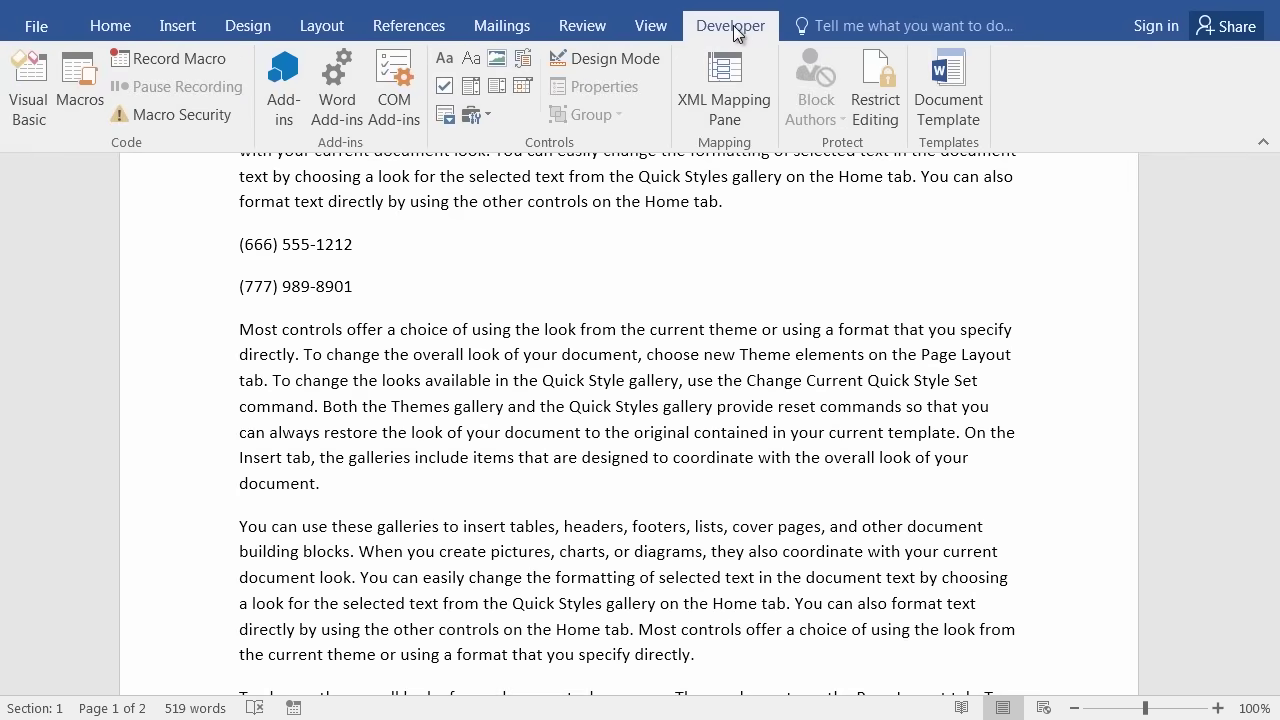
click(90, 76)
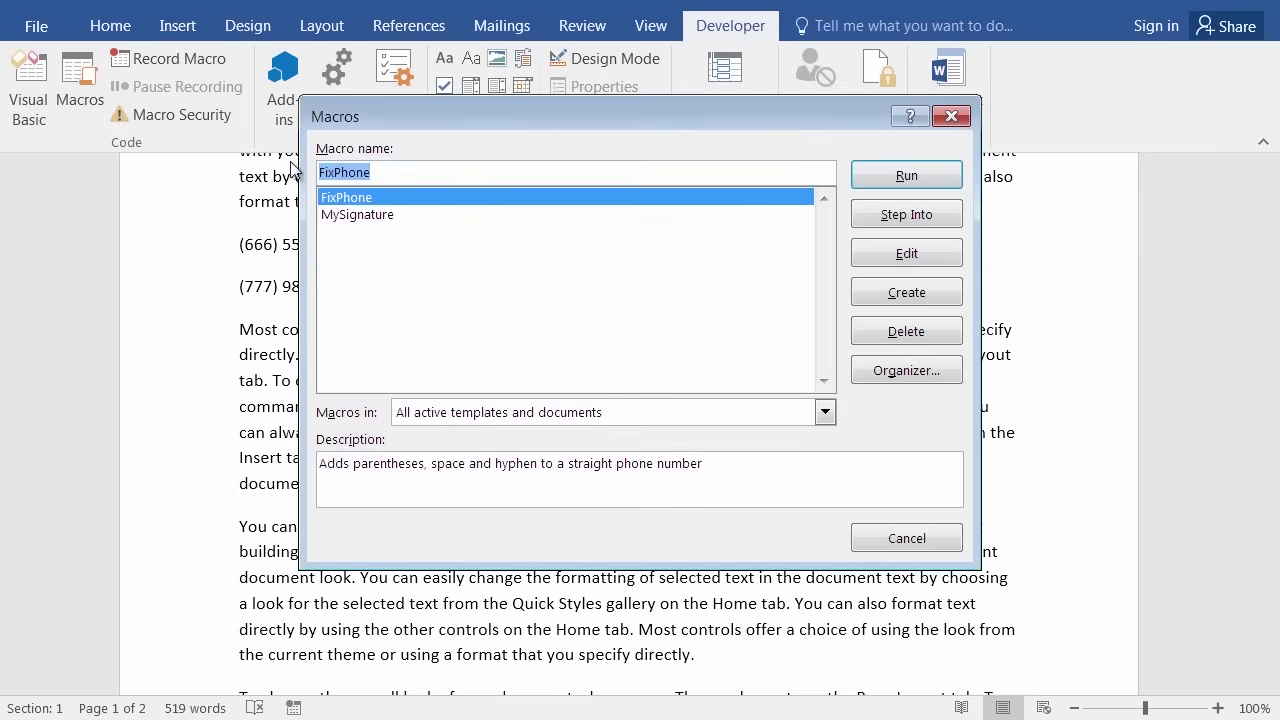
click(937, 124)
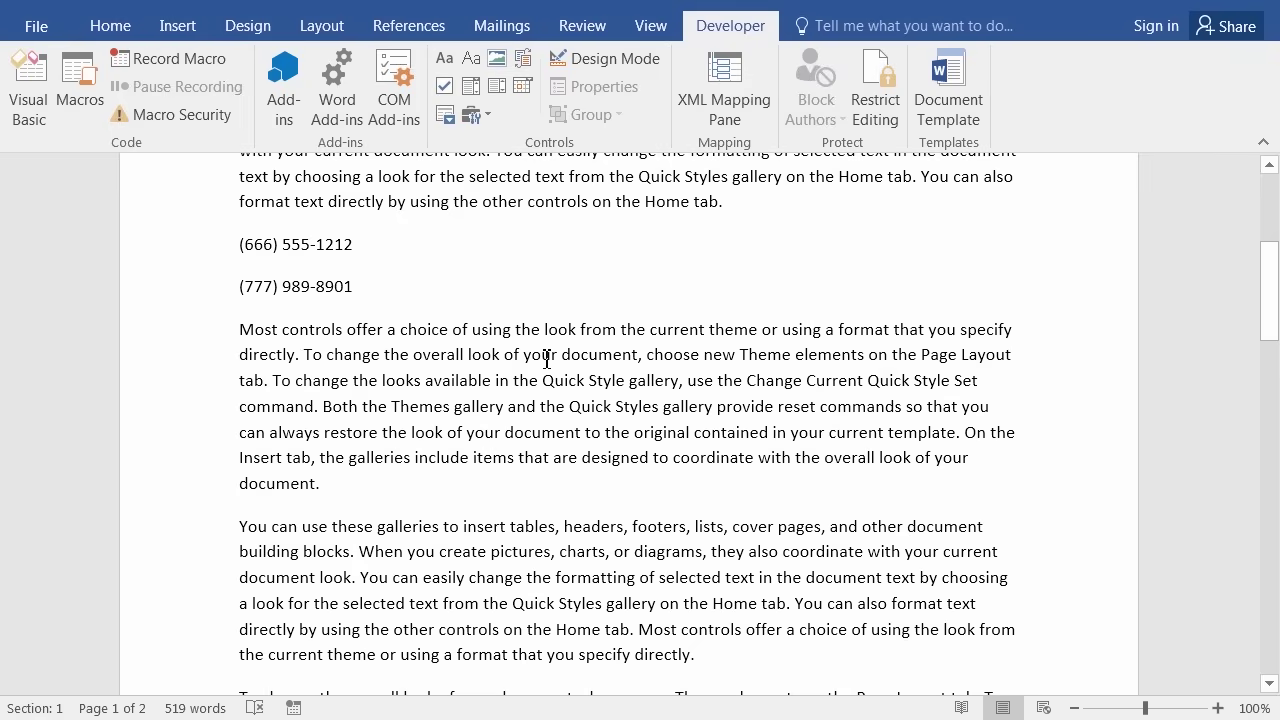
click(541, 356)
Select the 'Most controls offer' paragraph and begin recording a new macro.
drag(177, 337, 172, 485)
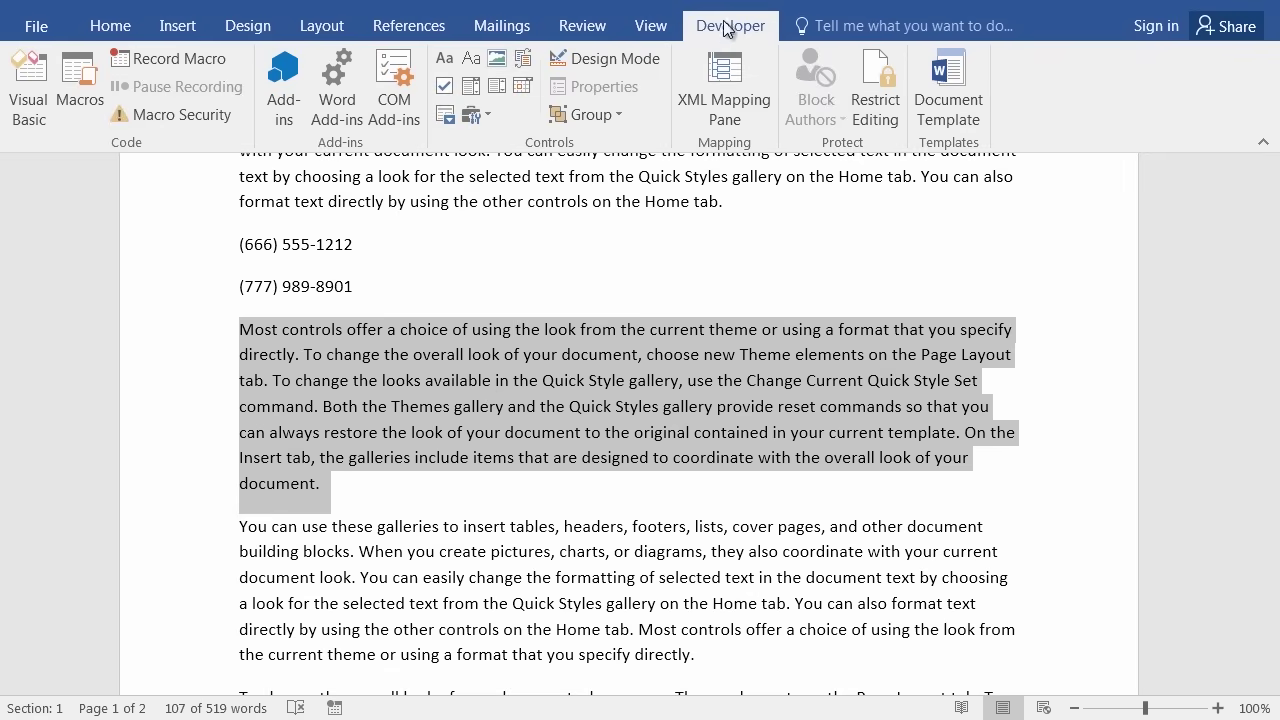
click(178, 62)
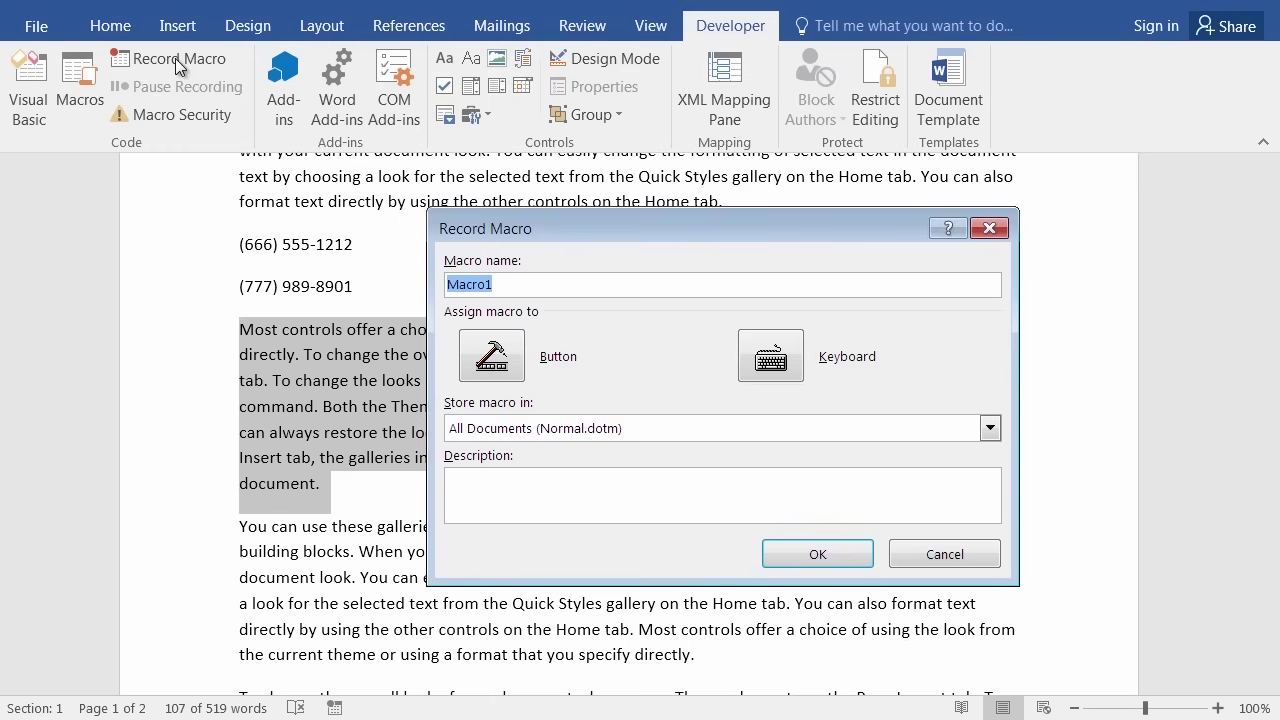
Rename Macro1 to PullQuote and paste in its justify, half-inch indent and border description.
click(519, 287)
key(BackSpace)
key(BackSpace)
key(BackSpace)
key(BackSpace)
key(BackSpace)
key(BackSpace)
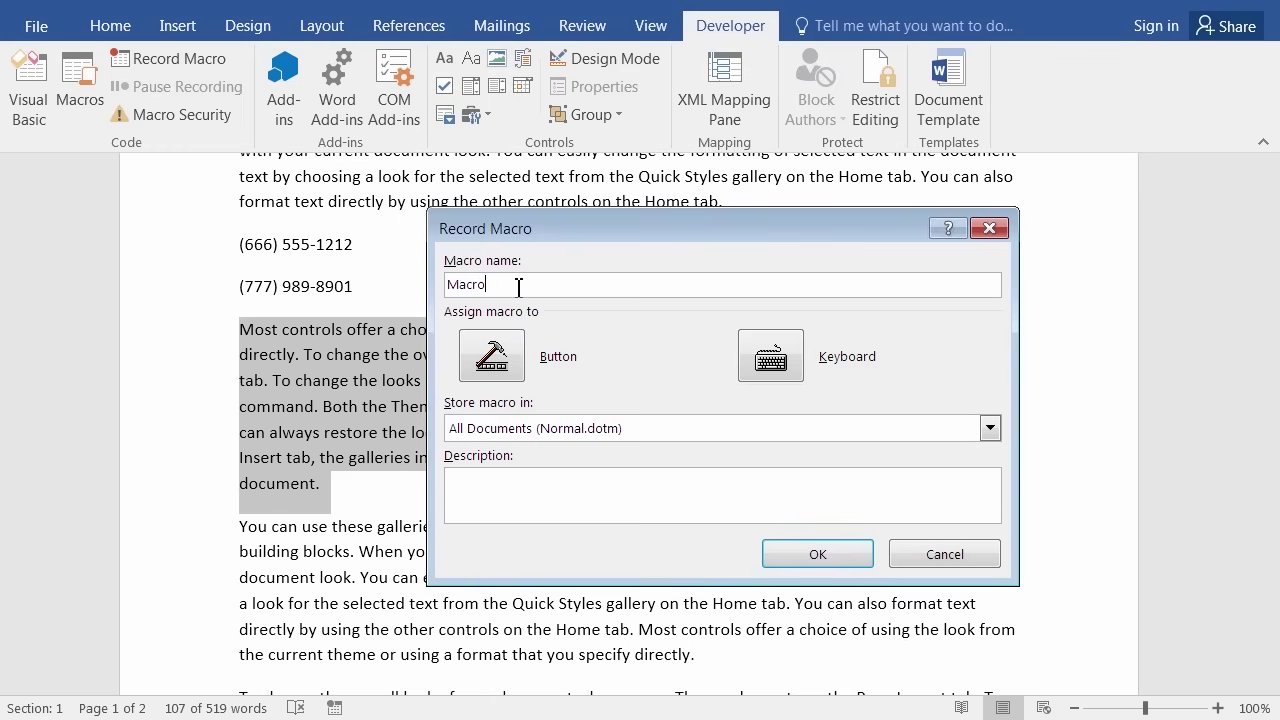
text(Pull Quote)
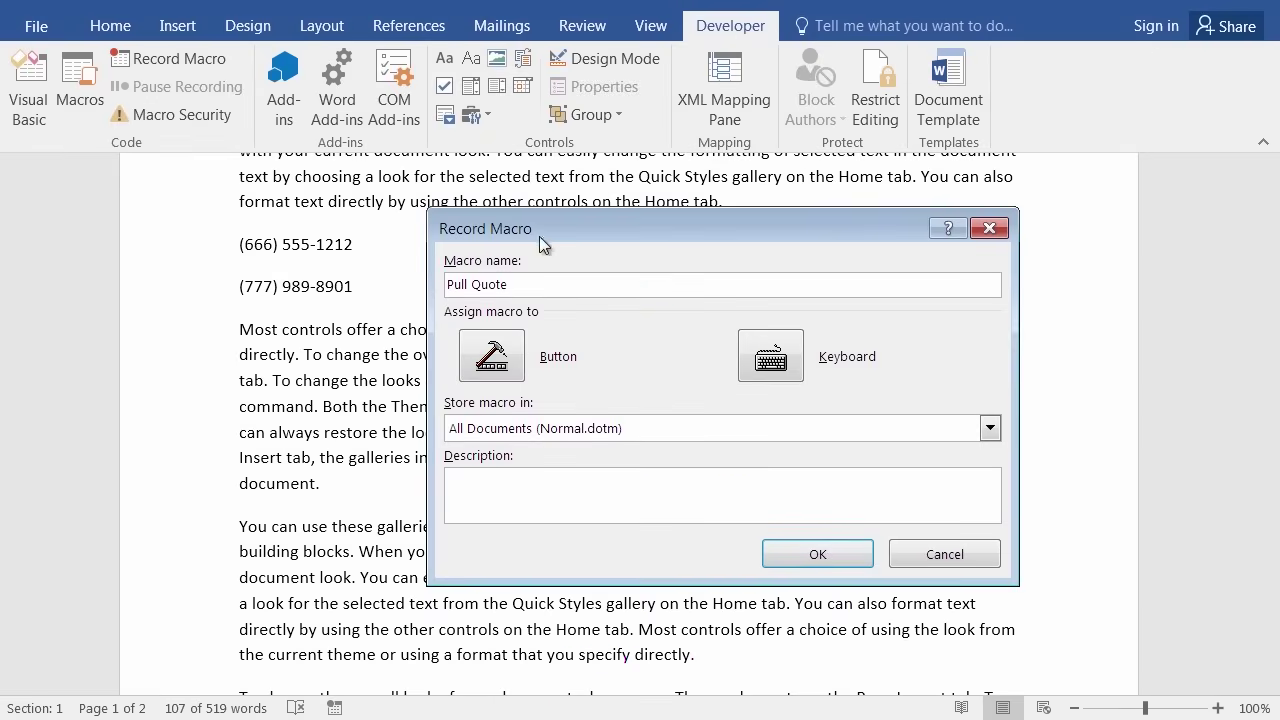
click(476, 285)
key(BackSpace)
text(_)
key(Left)
key(Left)
key(Left)
key(Left)
key(Left)
key(BackSpace)
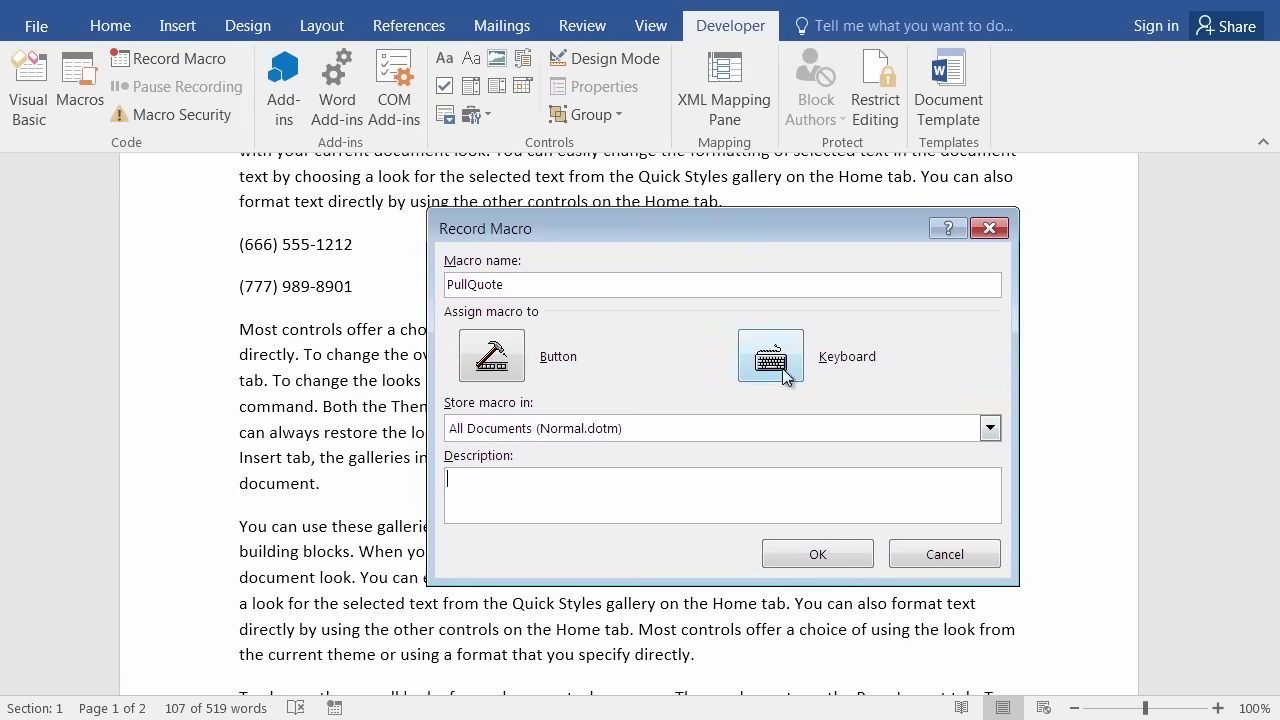
click(717, 500)
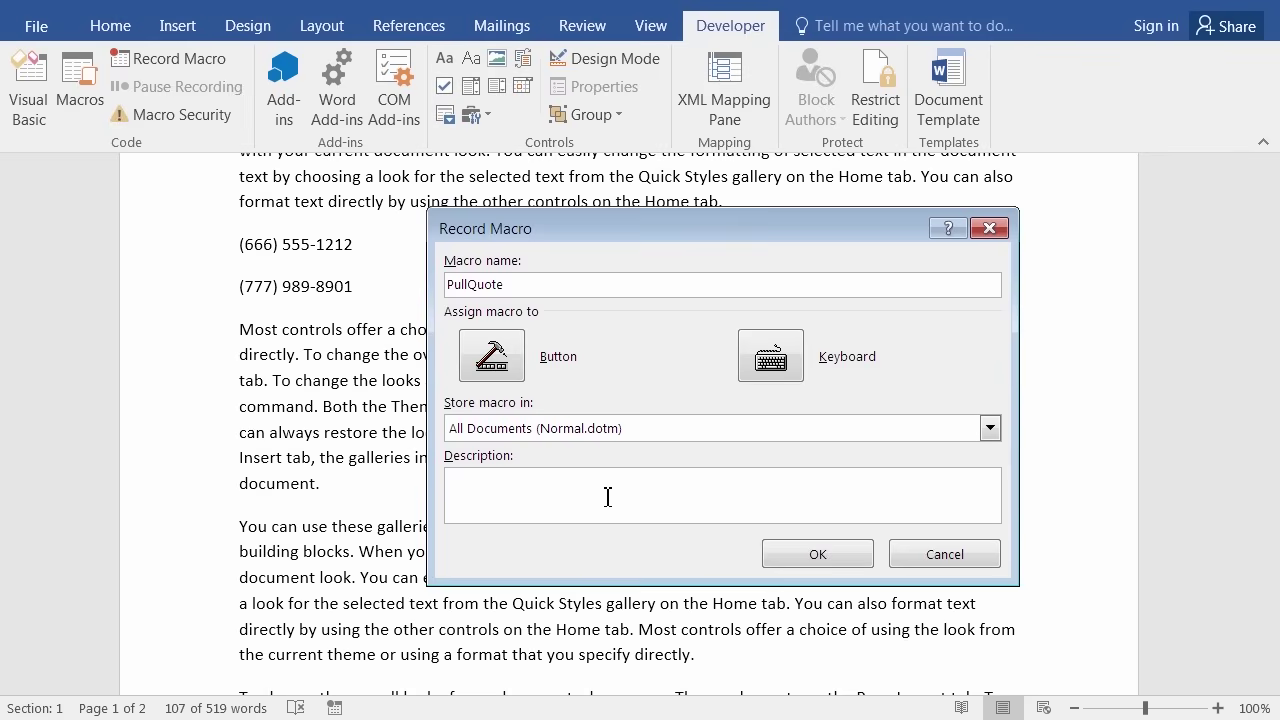
text(With a paragraph pre-selected, this macro will apply Justified alignment, indent 1/2 inch on both left and right sides, then wraps a border around the paragraph)
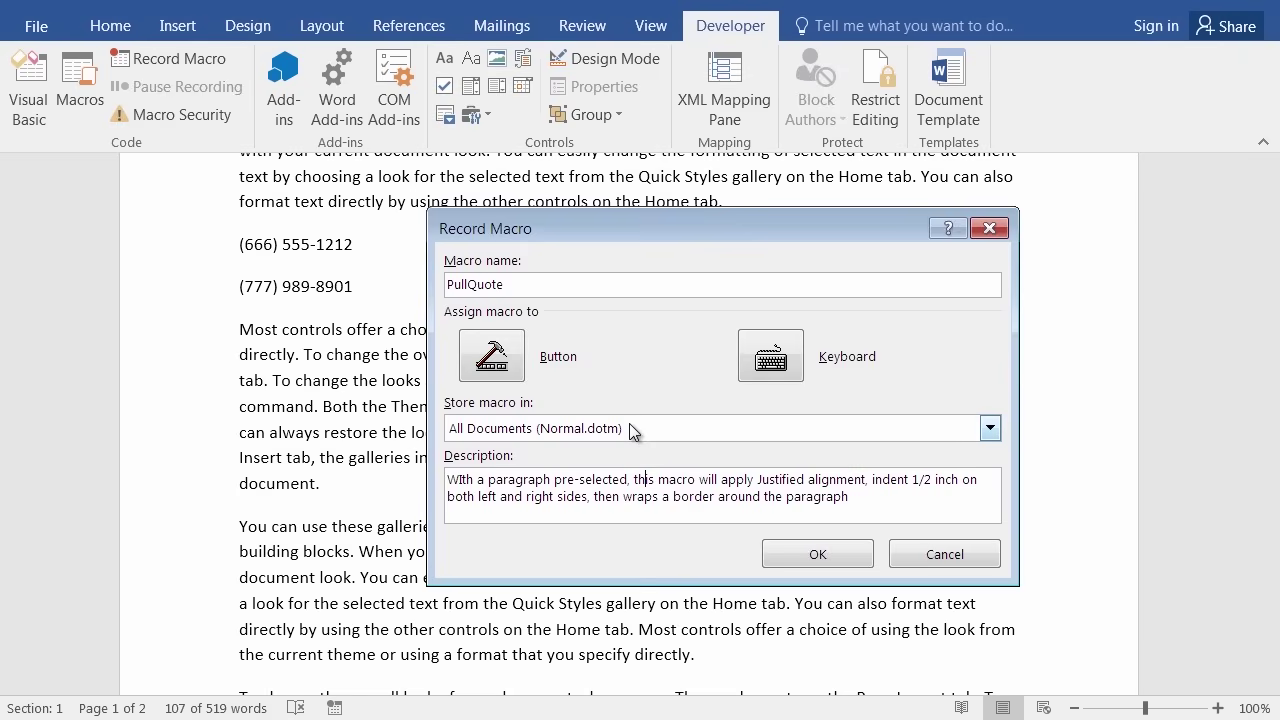
Assign Ctrl+Shift+P to PullQuote instead of Ctrl+P, which is taken by printing.
click(780, 354)
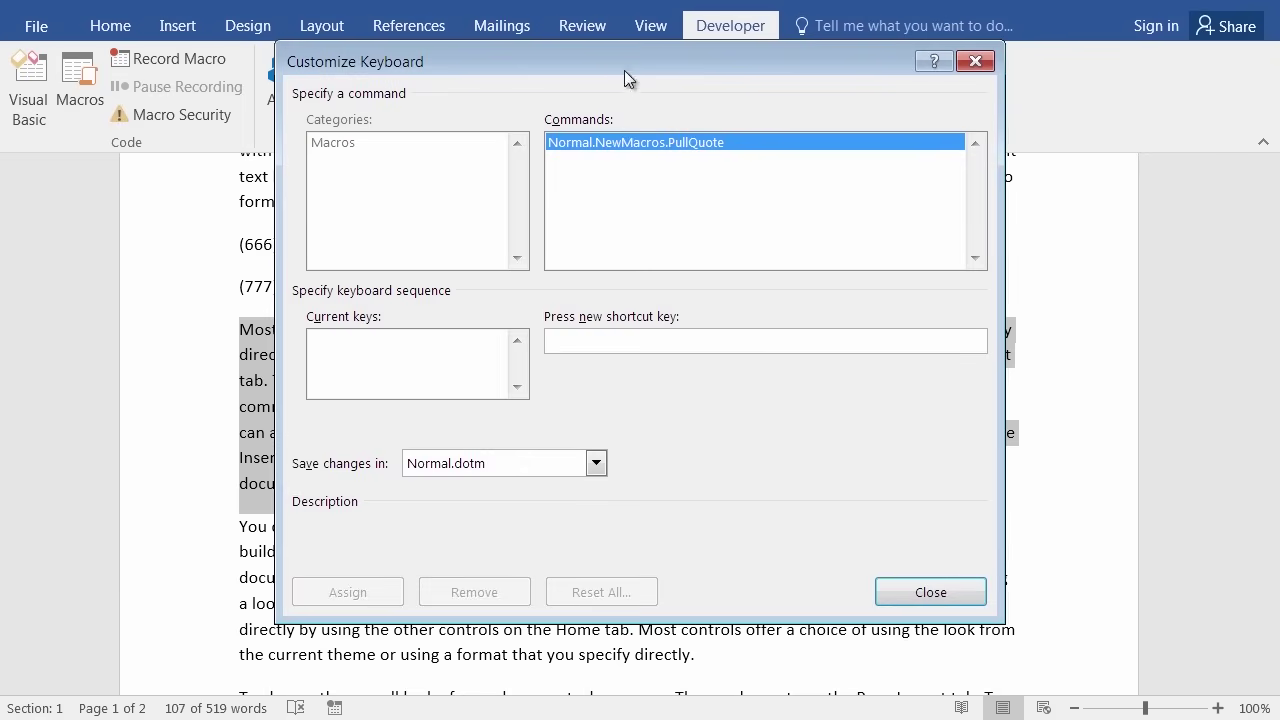
drag(601, 56, 625, 110)
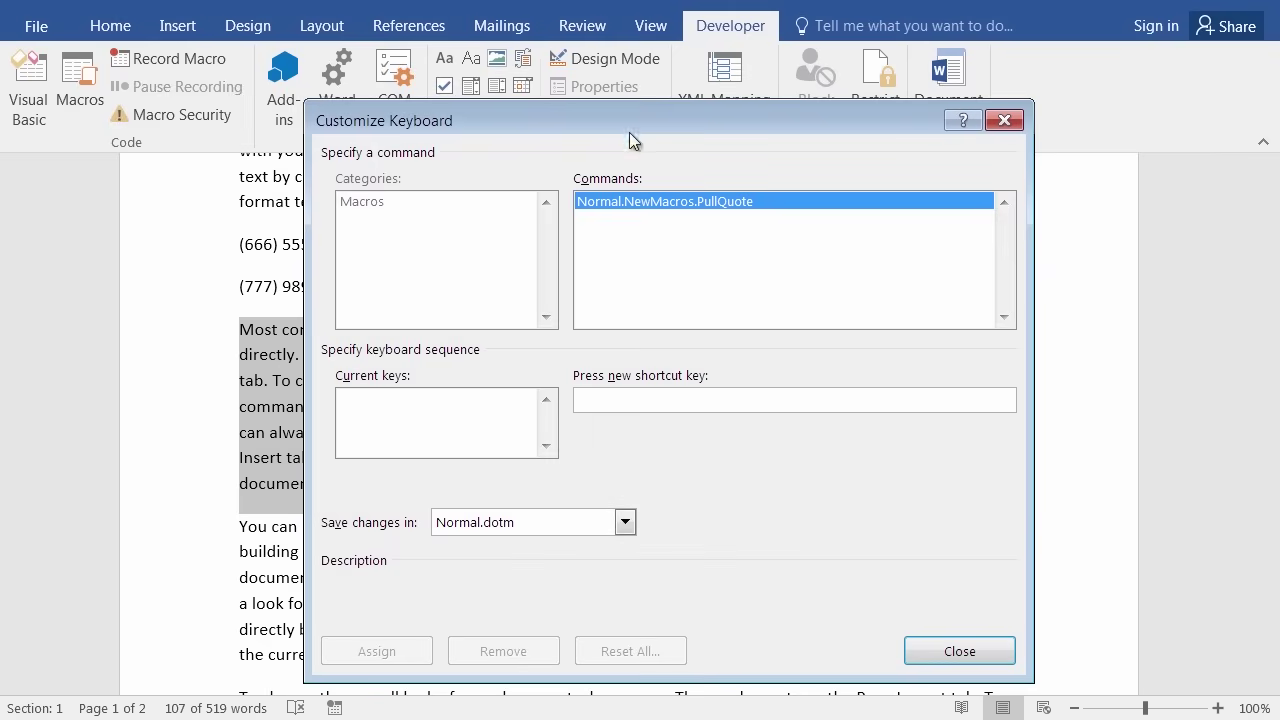
click(607, 401)
key(ctrl+p)
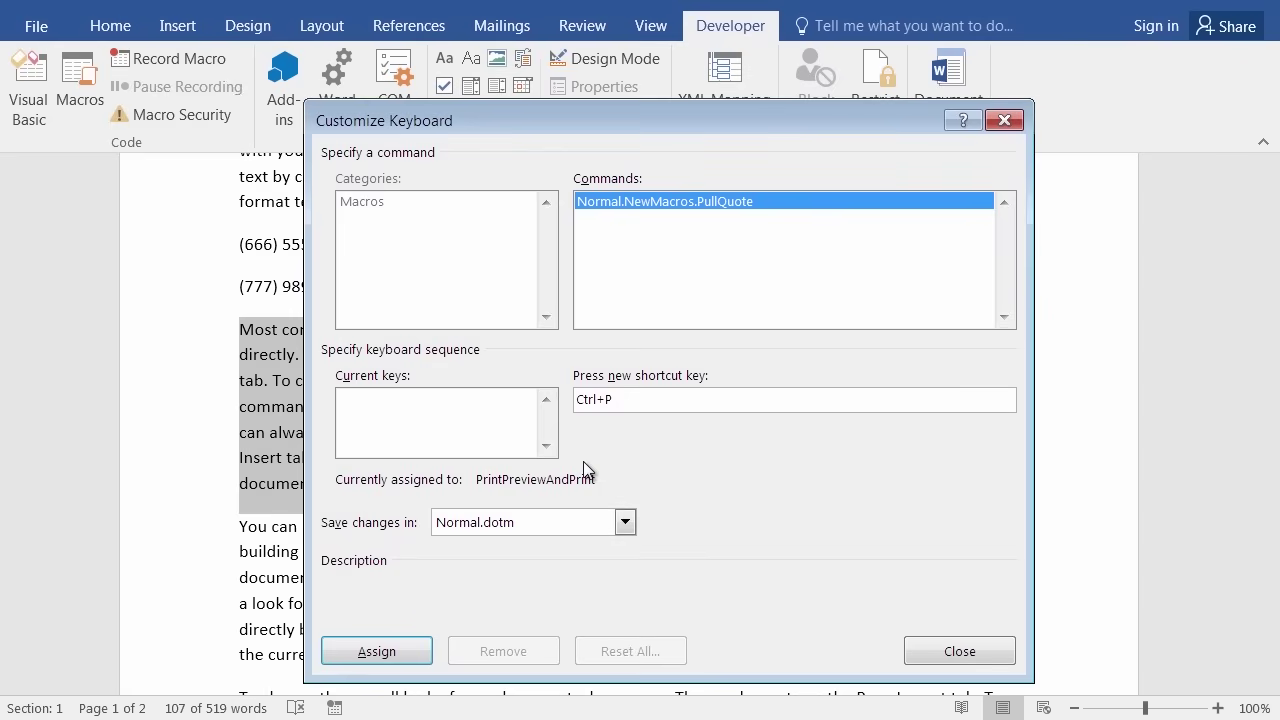
key(BackSpace)
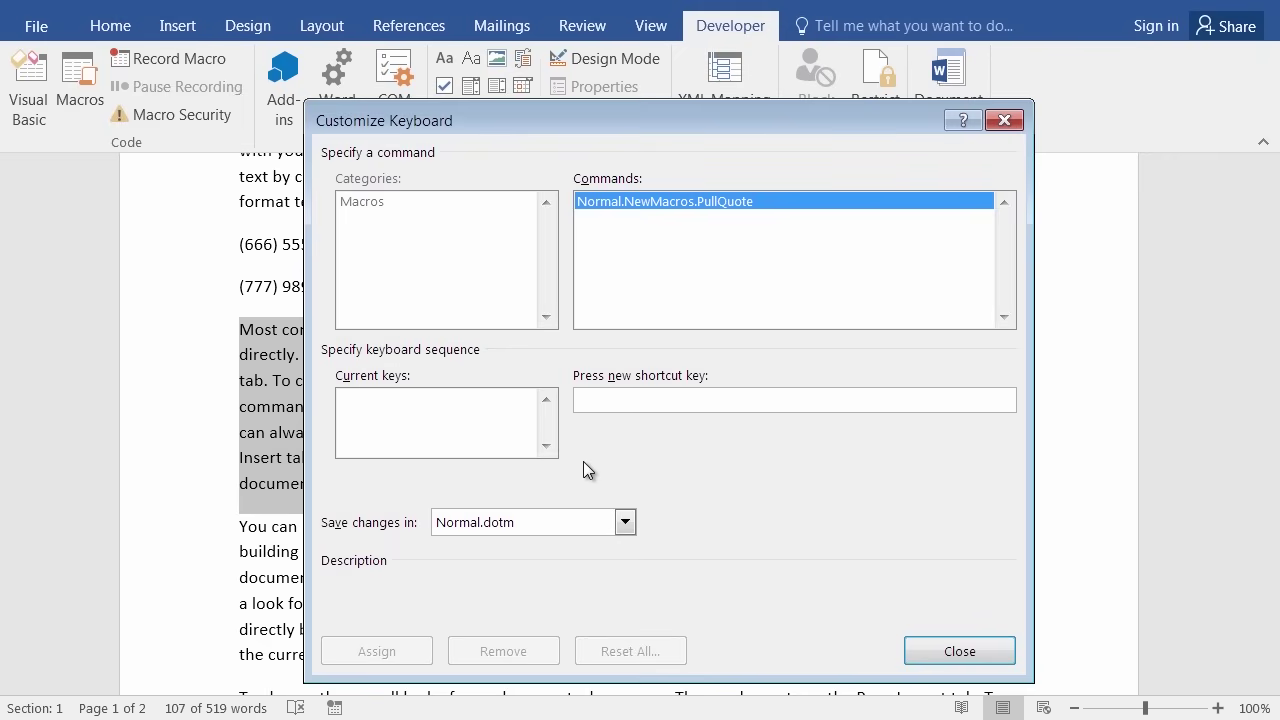
key(ctrl+shift+p)
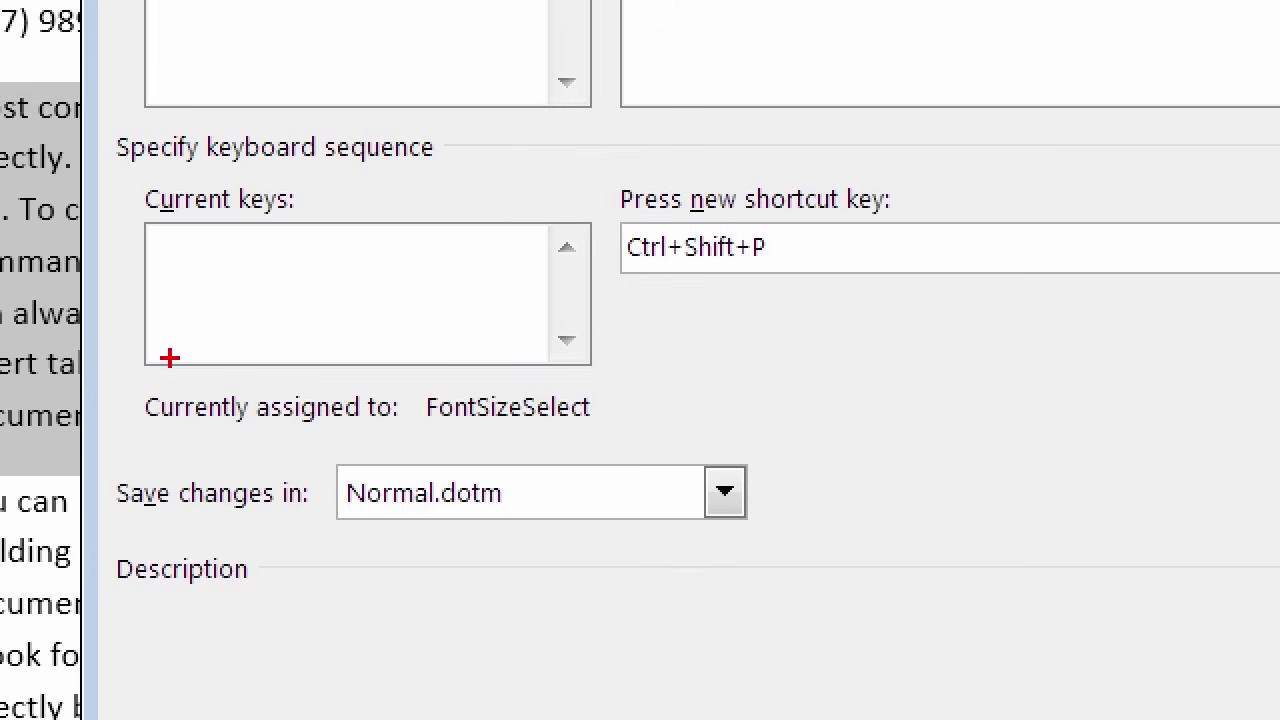
mouse_move(186, 362)
mouse_down()
mouse_move(149, 369)
mouse_move(238, 438)
mouse_move(677, 416)
mouse_move(408, 367)
mouse_move(200, 371)
mouse_move(166, 356)
mouse_up()
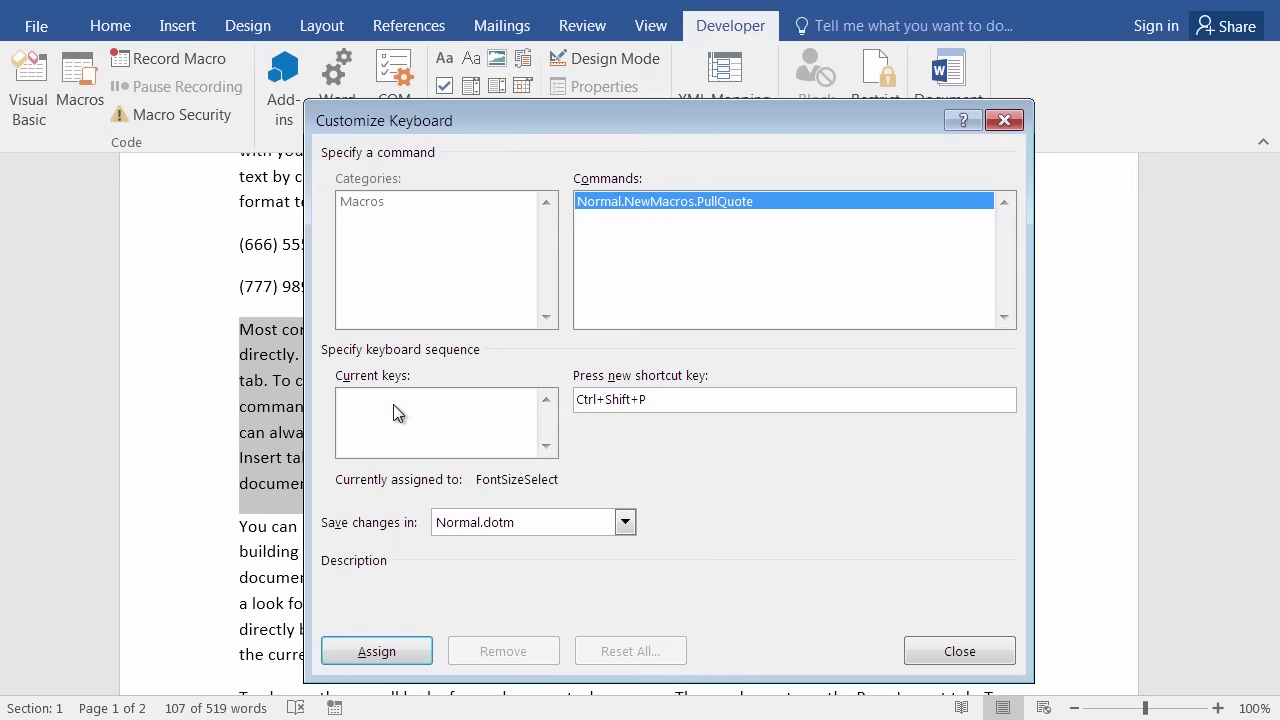
click(379, 653)
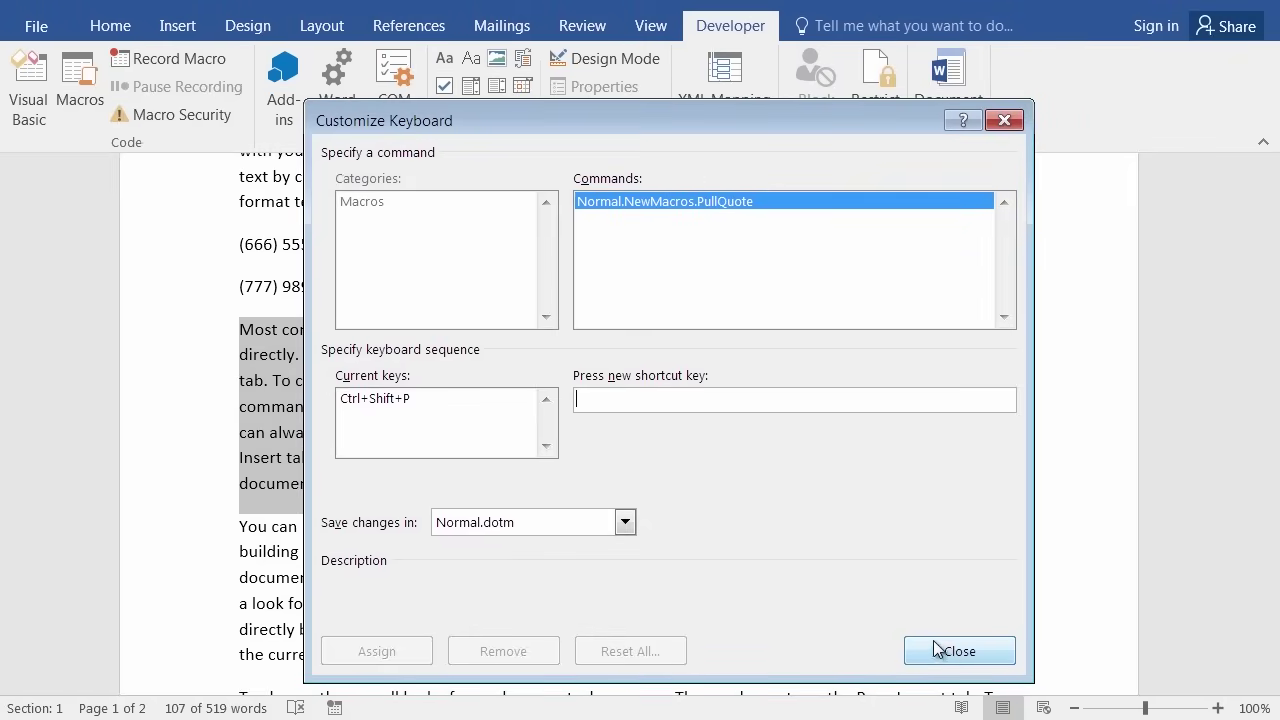
Start recording PullQuote and justify the 'Most controls offer a choice' paragraph.
click(955, 652)
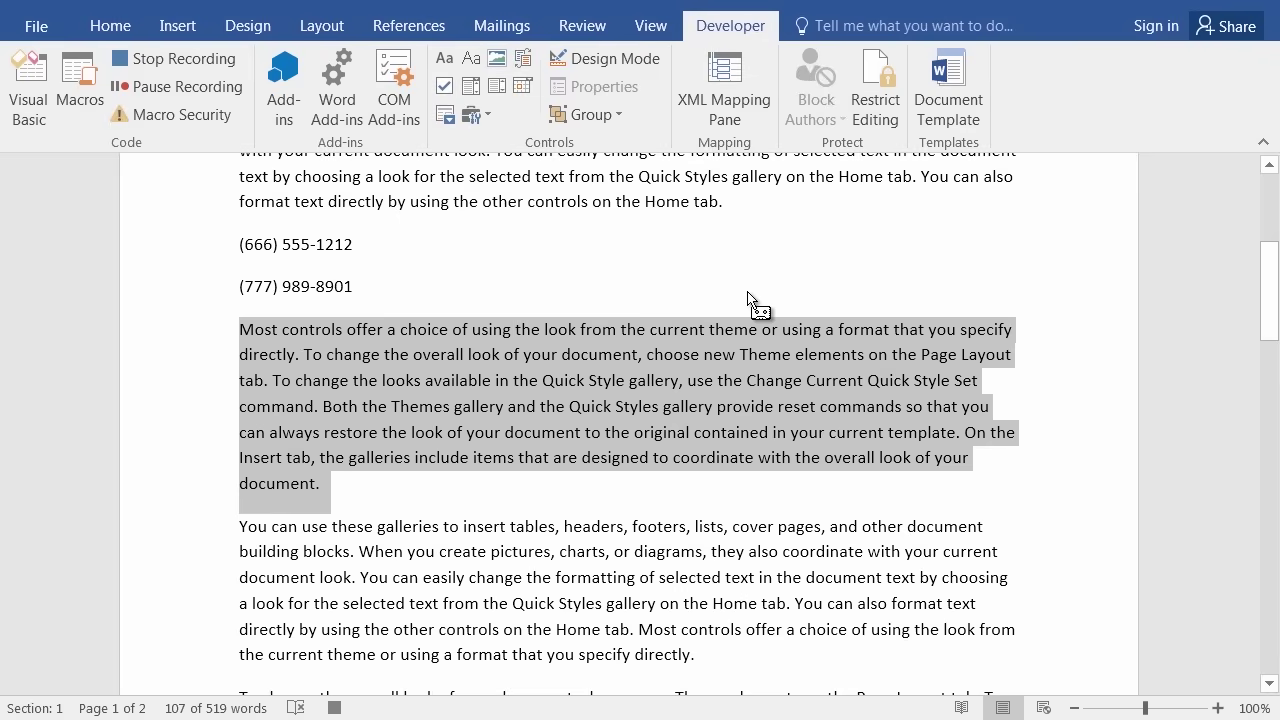
click(117, 31)
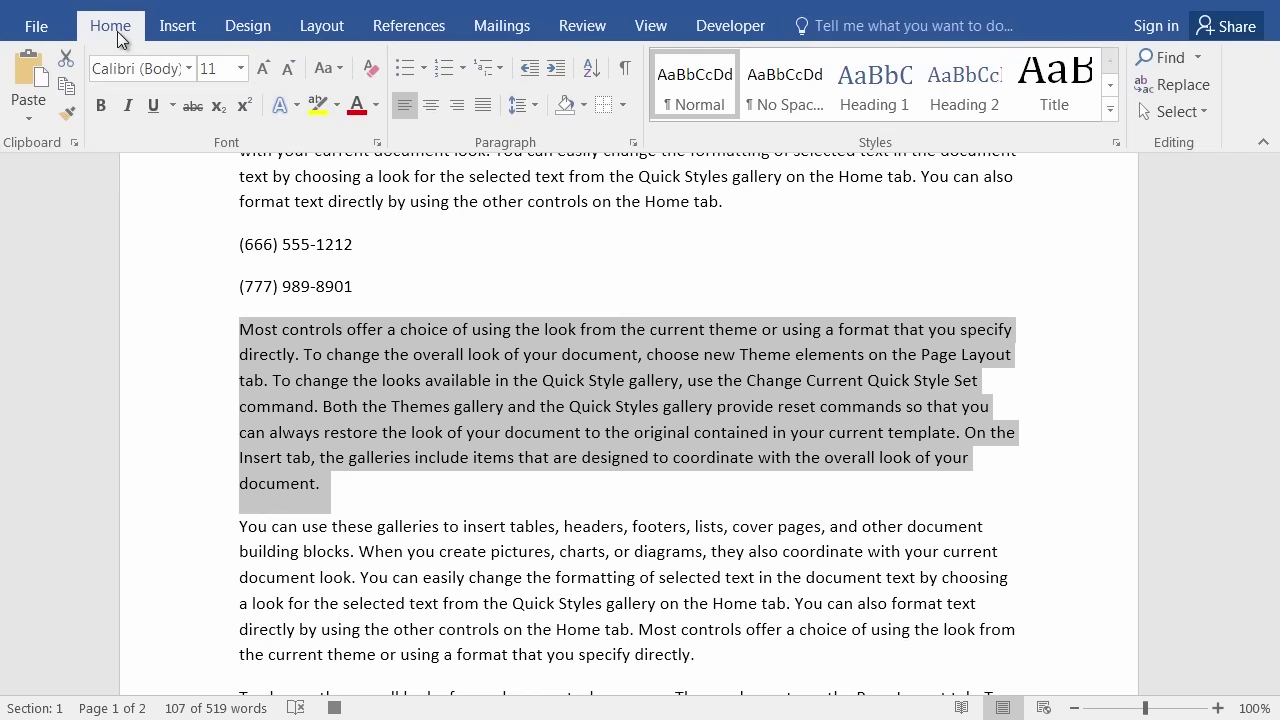
click(480, 110)
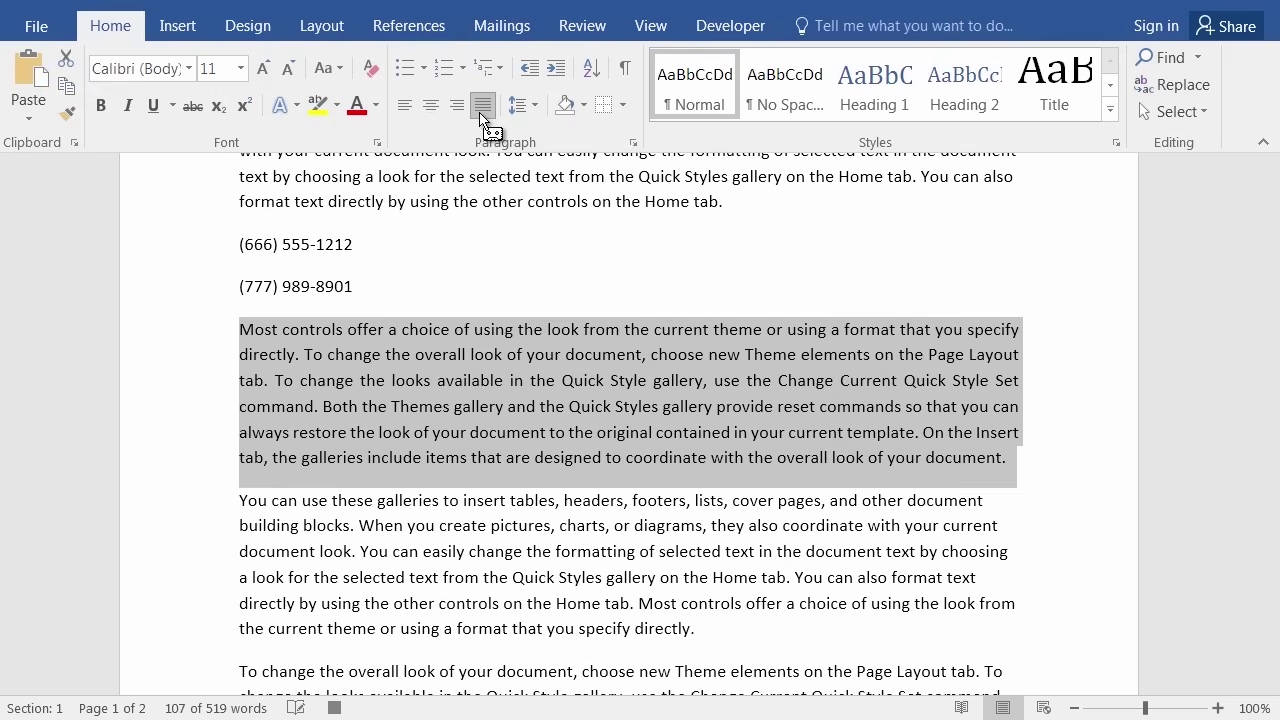
drag(1014, 391, 687, 368)
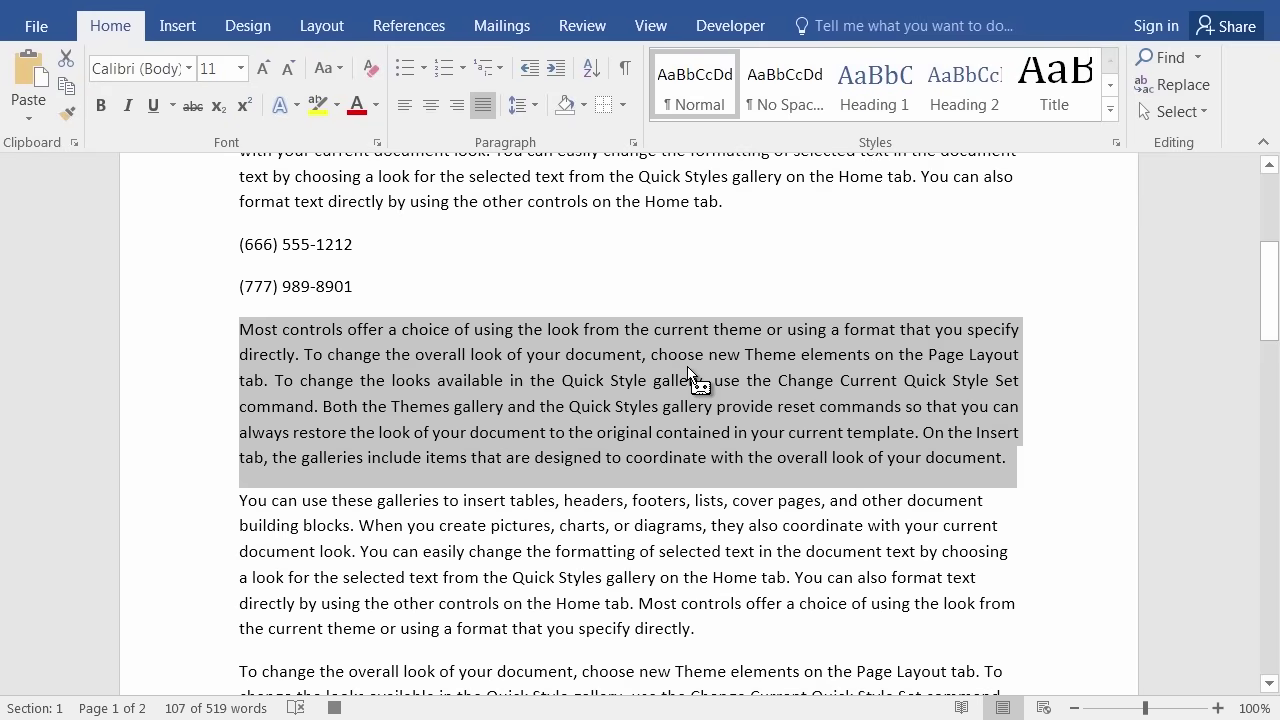
In the Paragraph dialog, set both left and right indents to .5 inch.
click(632, 143)
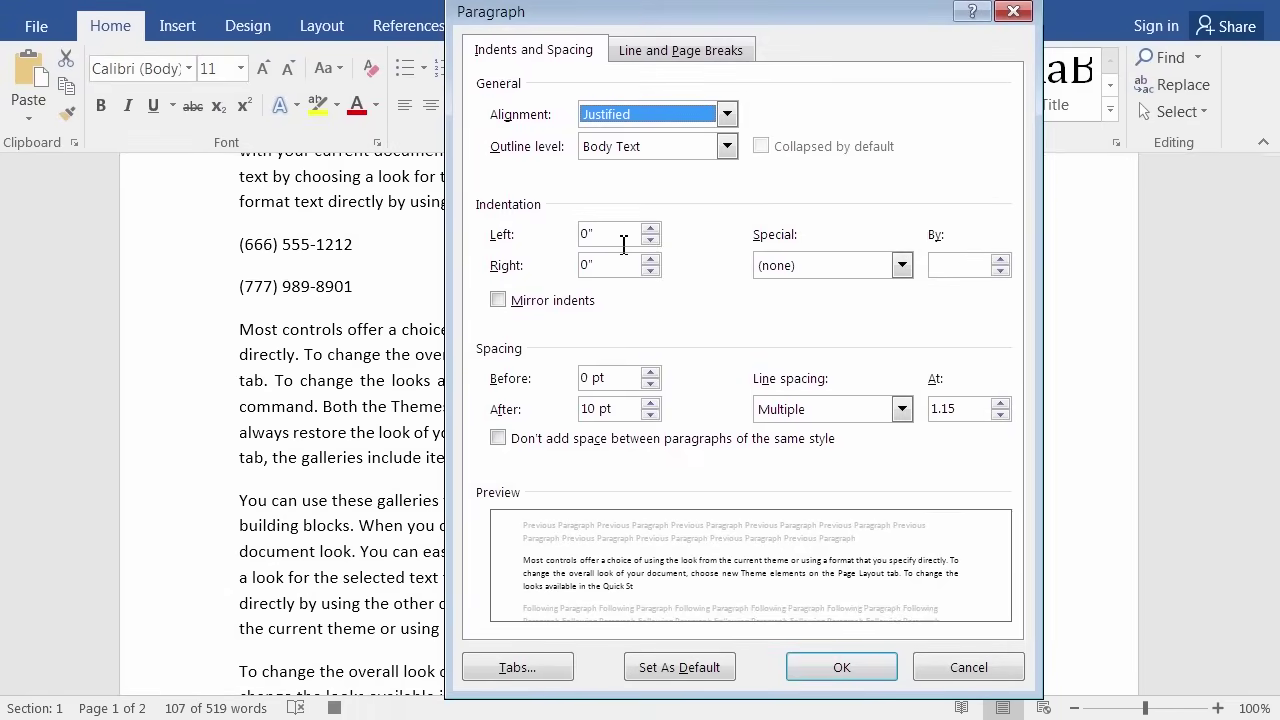
click(617, 229)
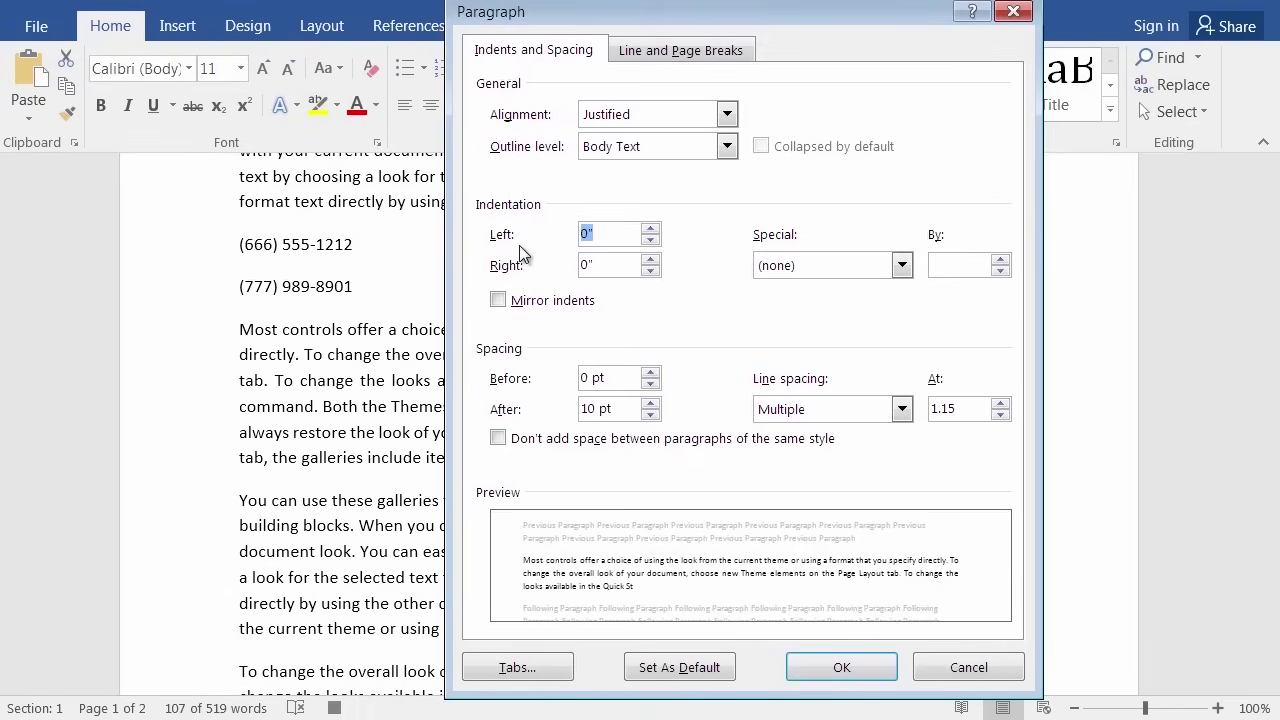
text(.5)
click(598, 263)
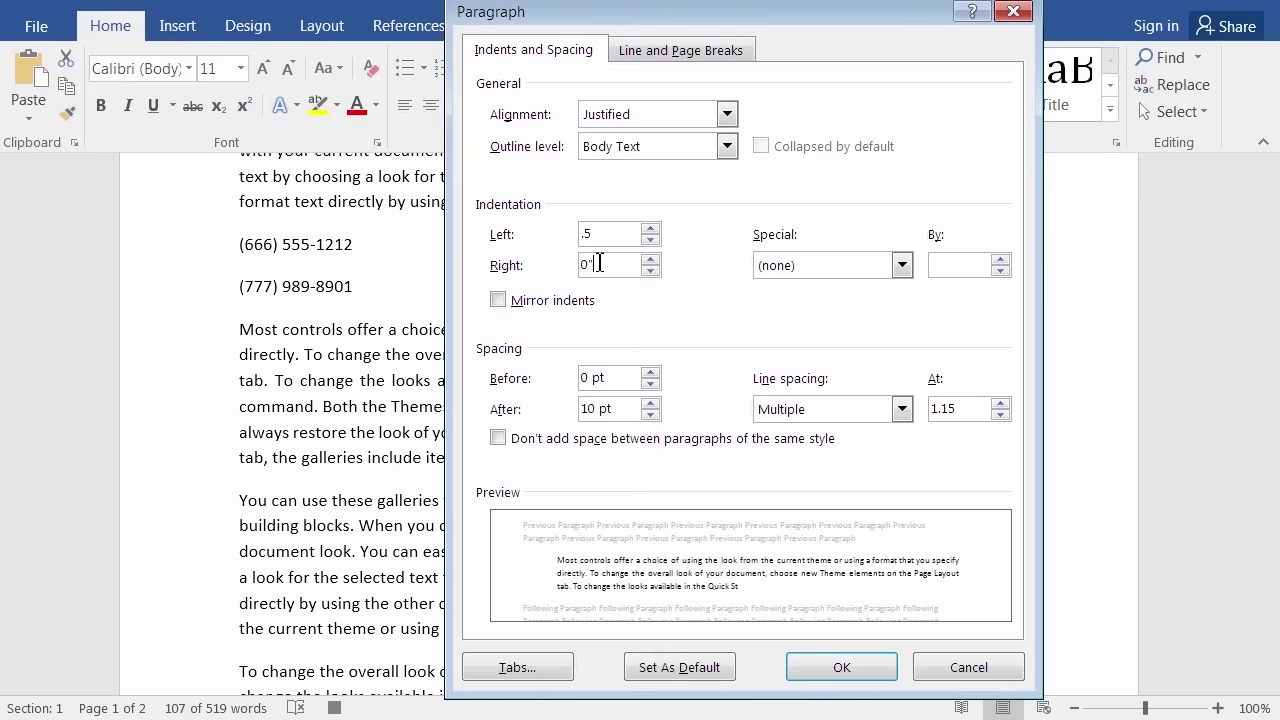
key(Delete)
text(.5)
click(838, 667)
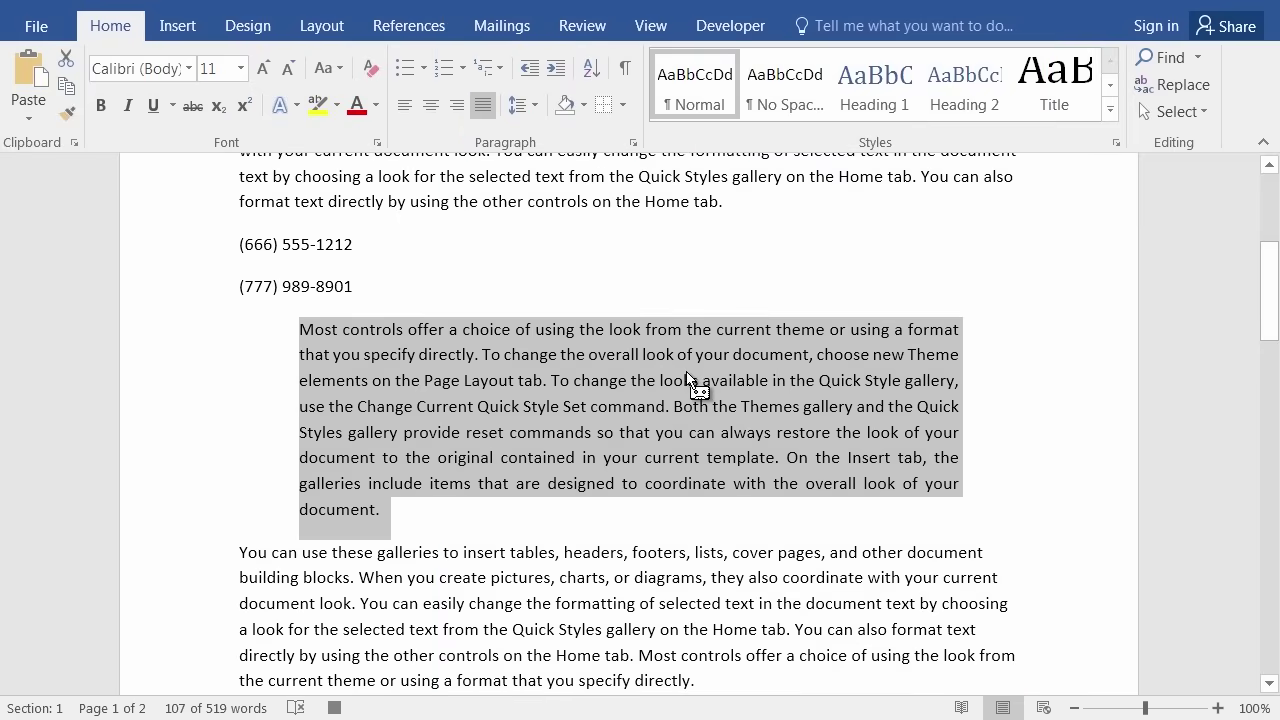
Apply Outside Borders to the selected 'Most controls offer a choice' paragraph.
drag(687, 378, 589, 122)
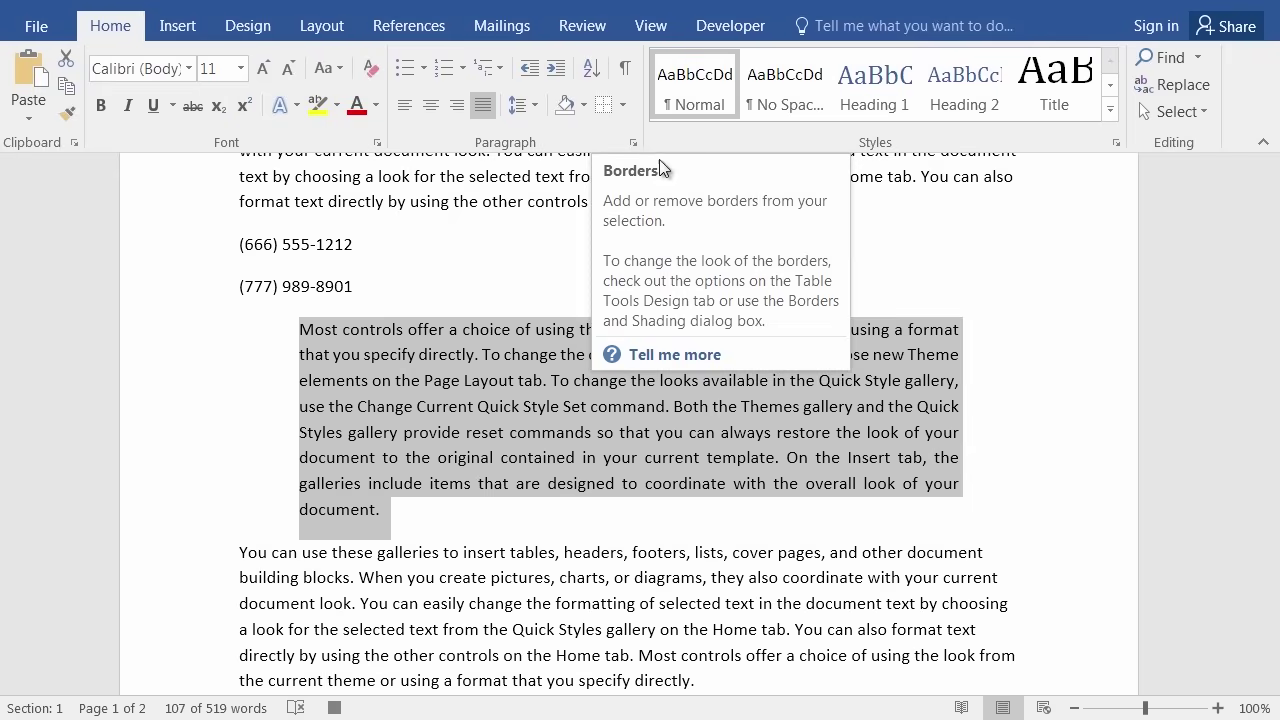
click(621, 107)
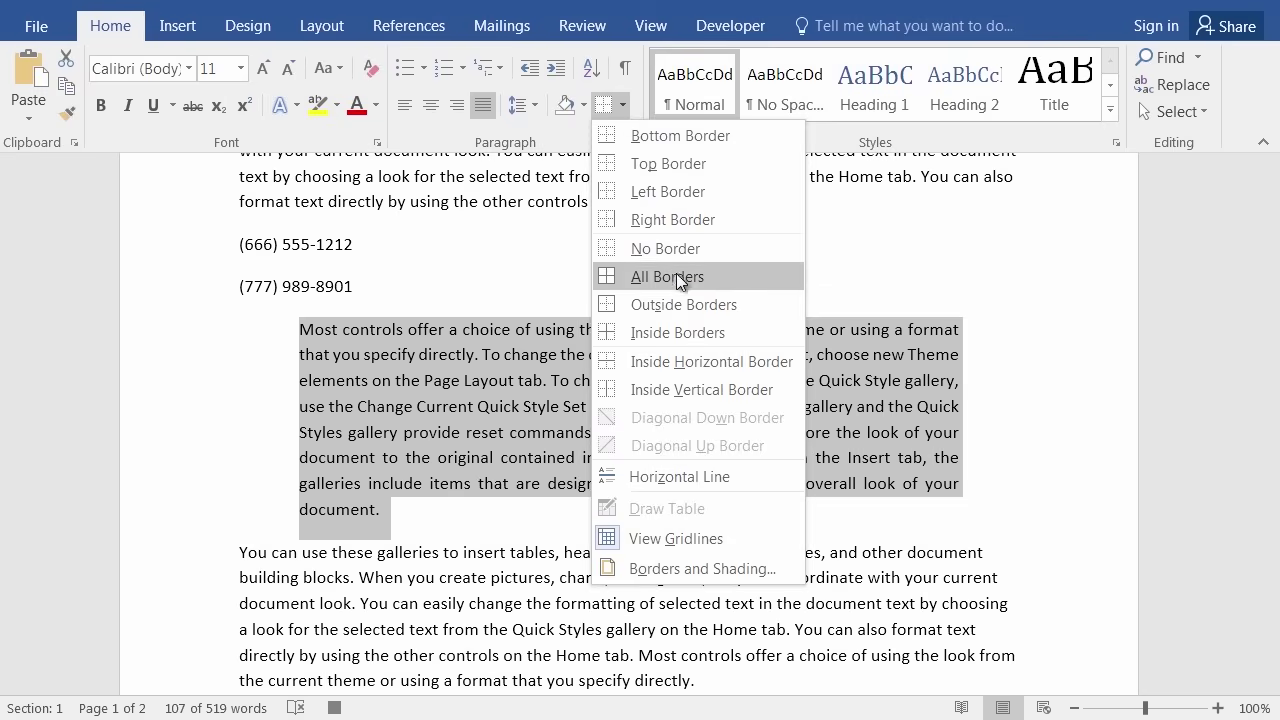
click(673, 300)
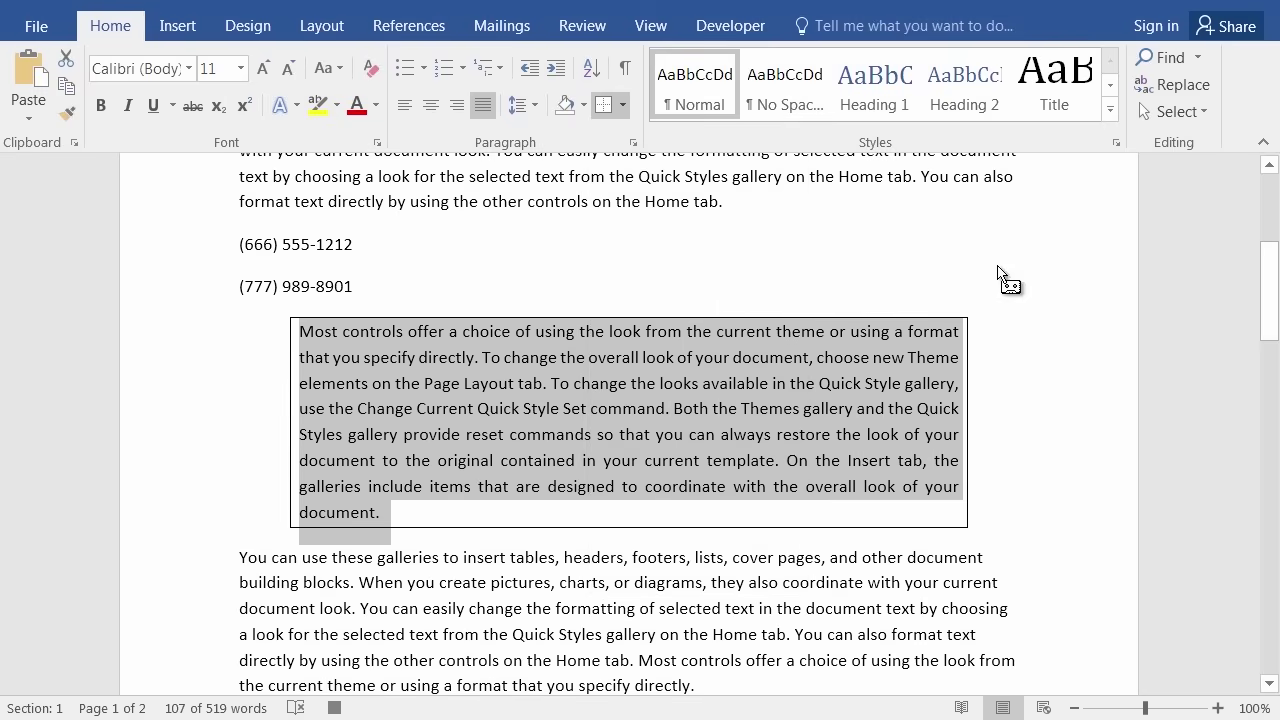
drag(921, 320, 697, 416)
drag(697, 416, 697, 416)
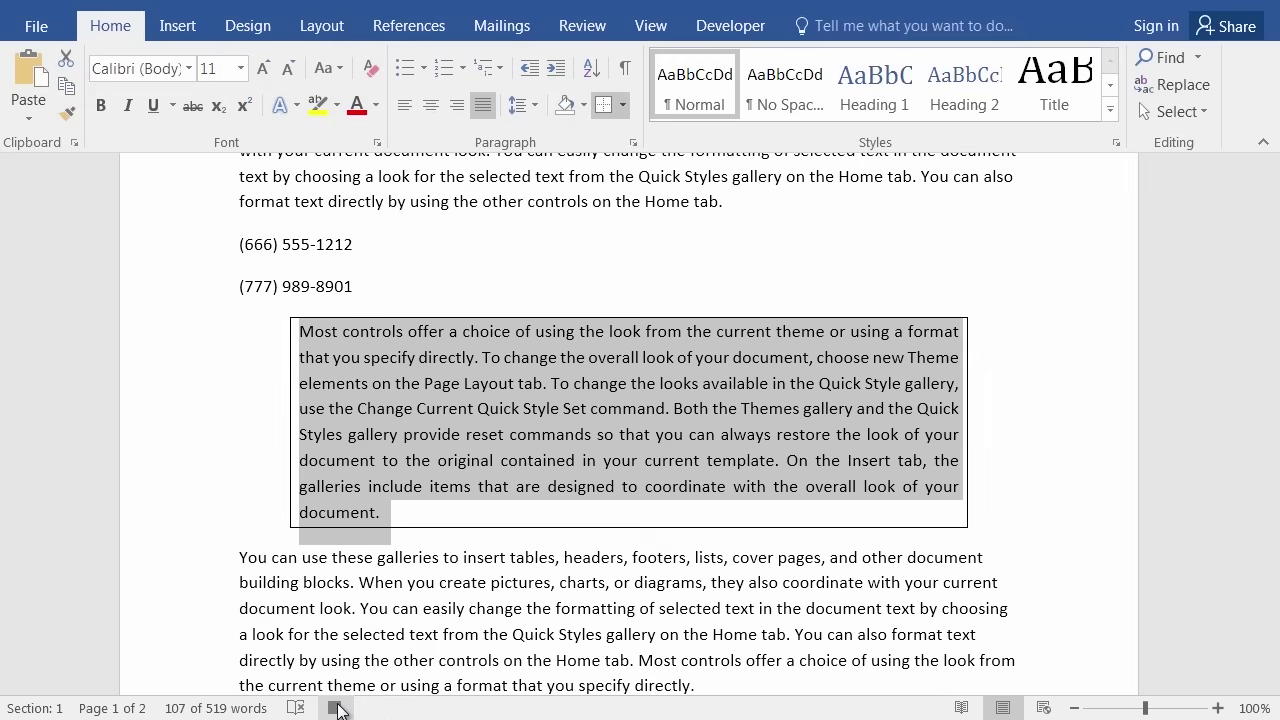
Stop recording the PullQuote macro from the Developer tab and deselect the bordered paragraph.
click(731, 28)
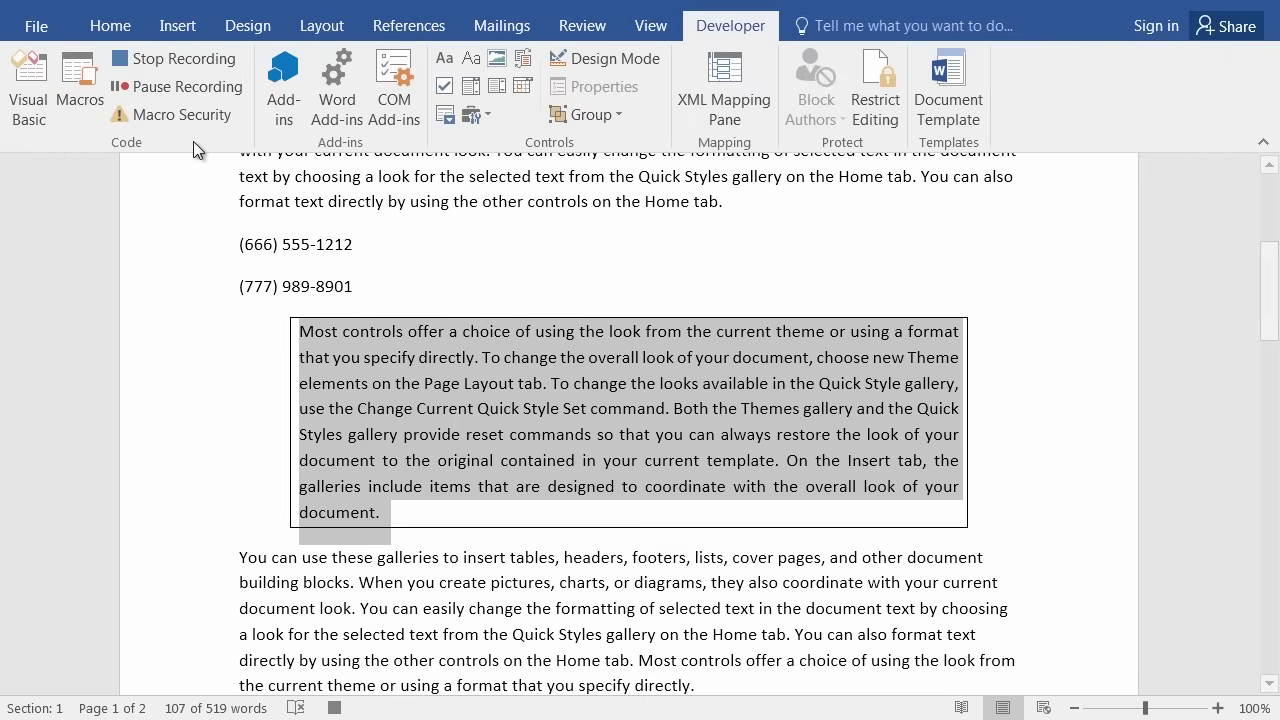
click(185, 61)
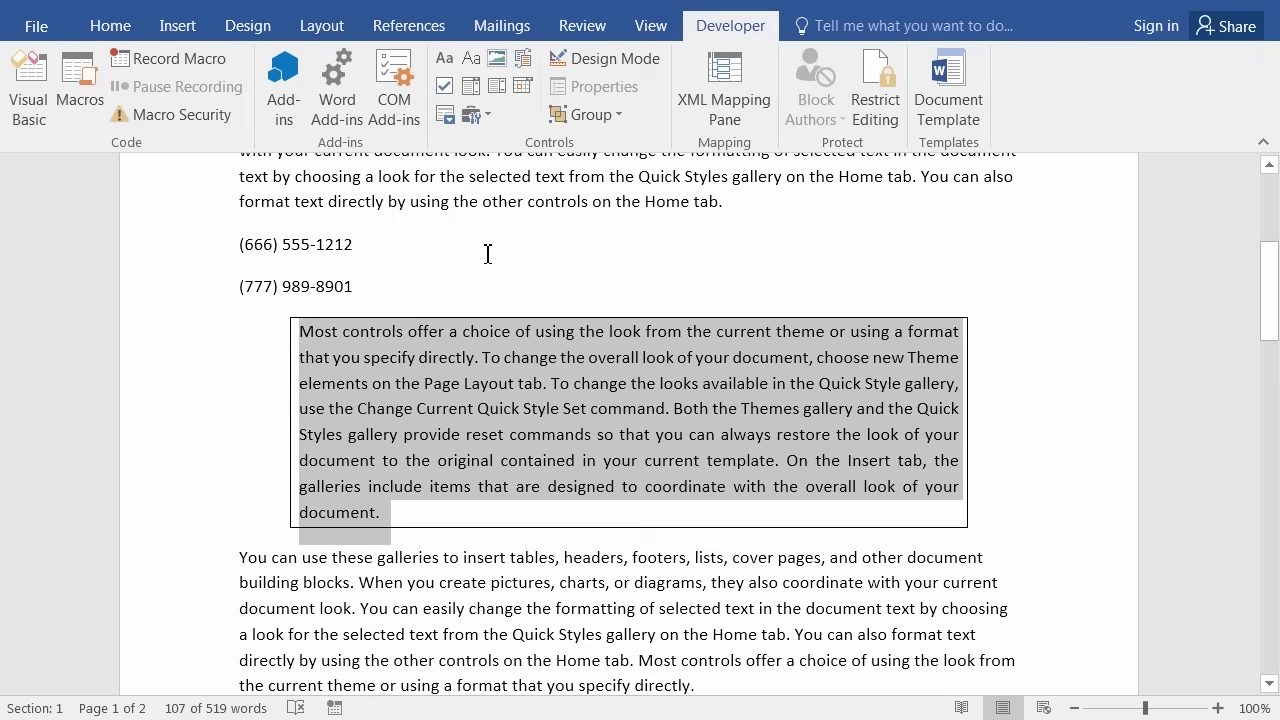
click(483, 201)
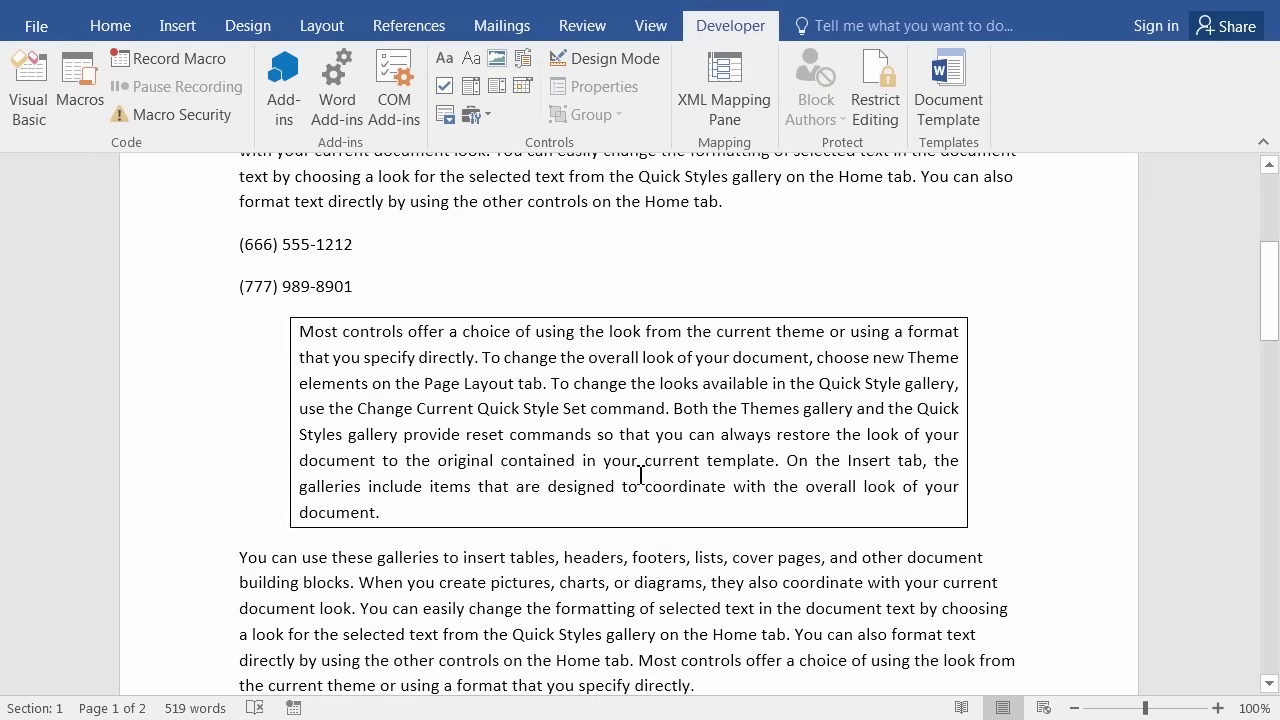
scroll(206, 462, down, 2)
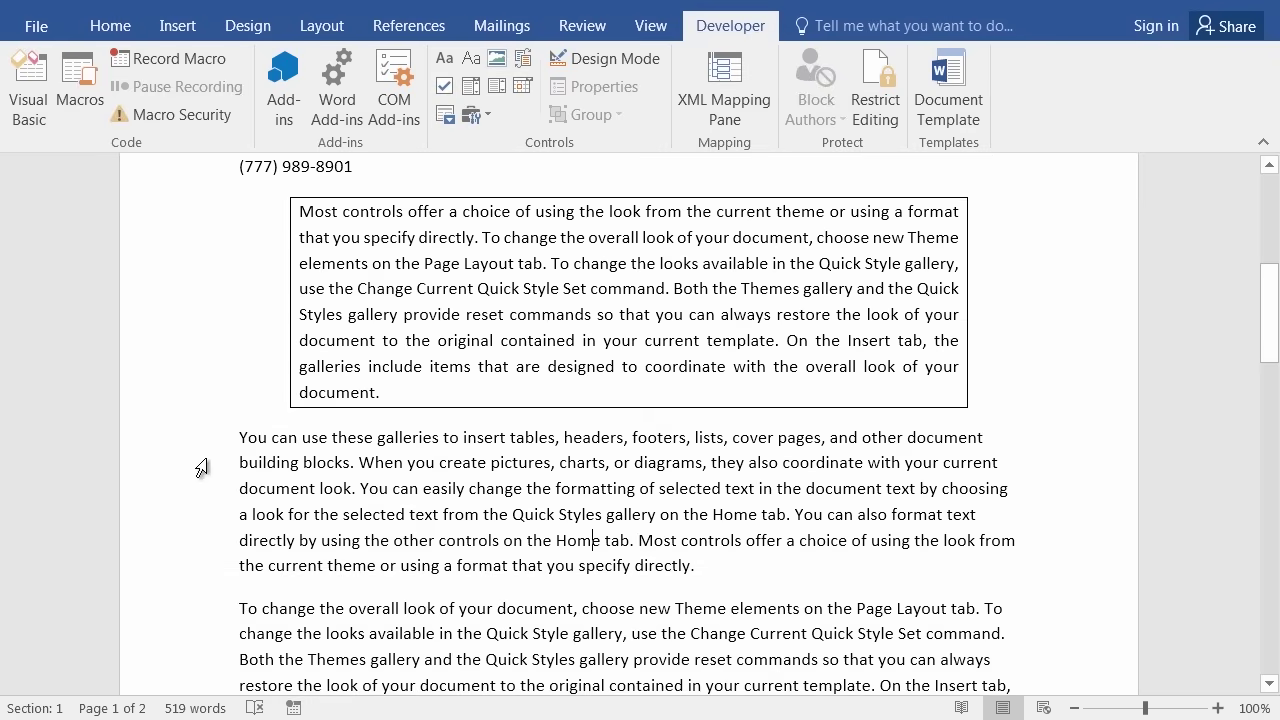
drag(203, 442, 195, 569)
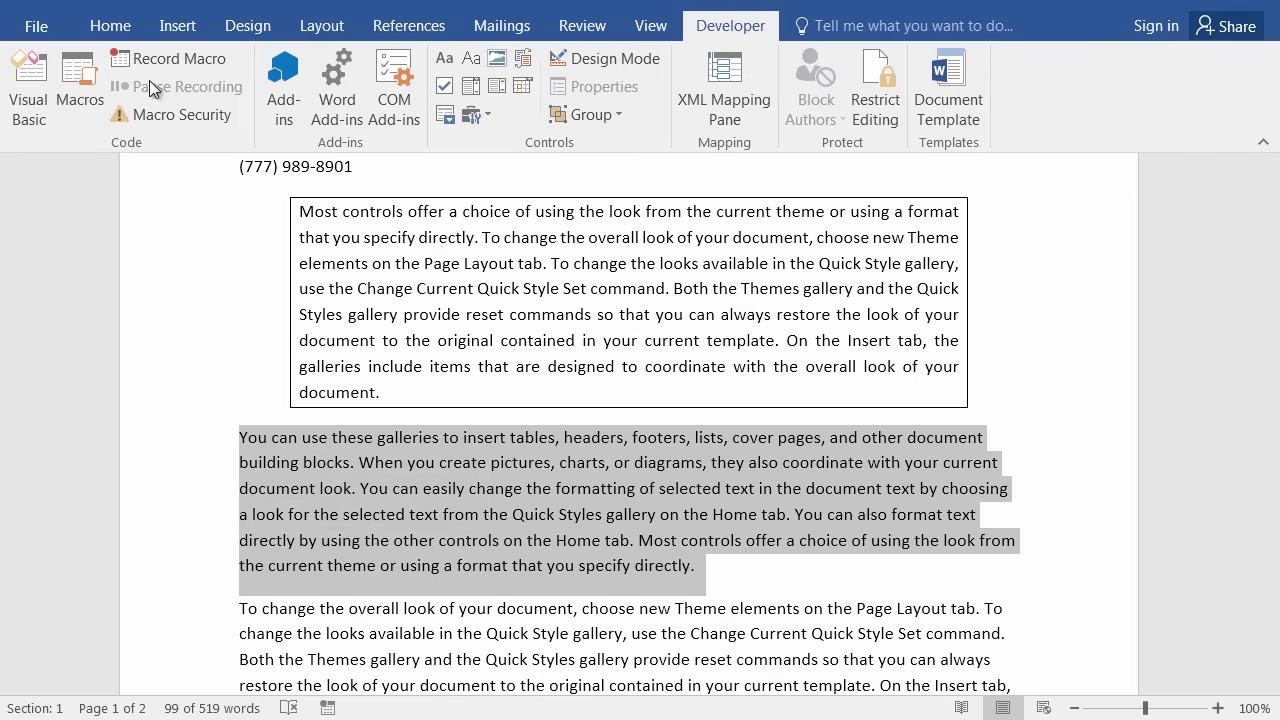
click(194, 60)
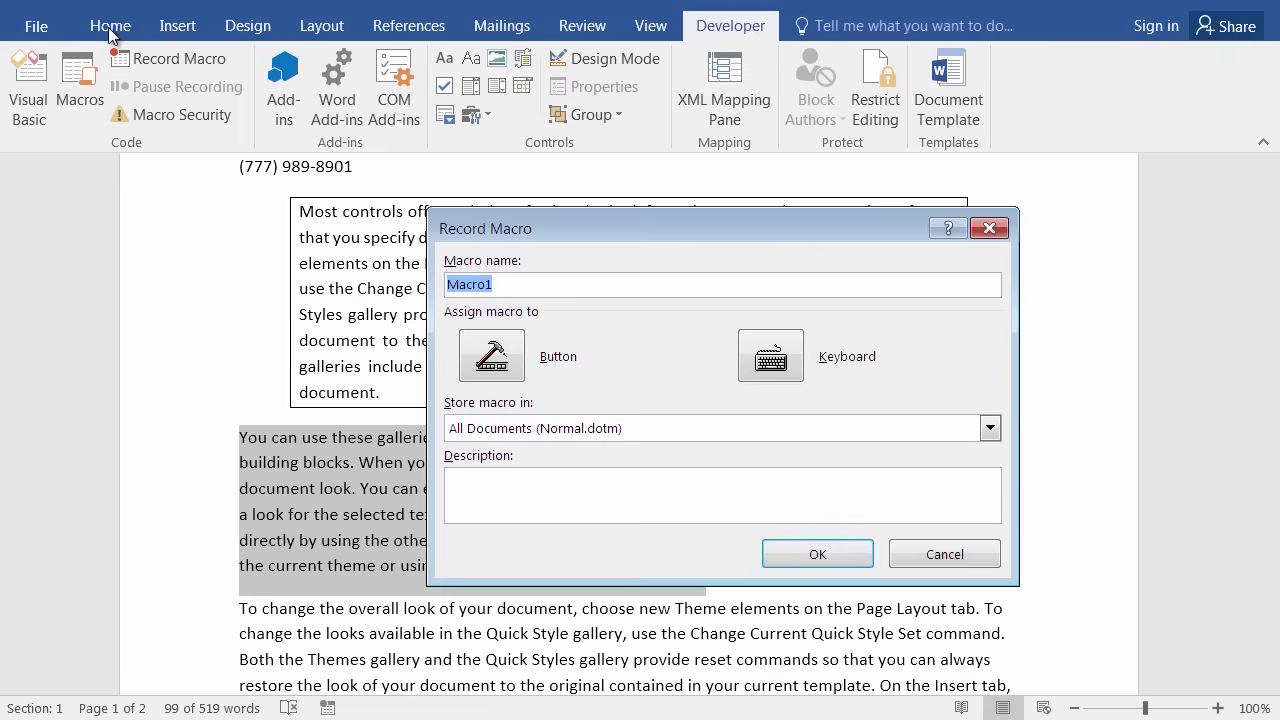
click(942, 557)
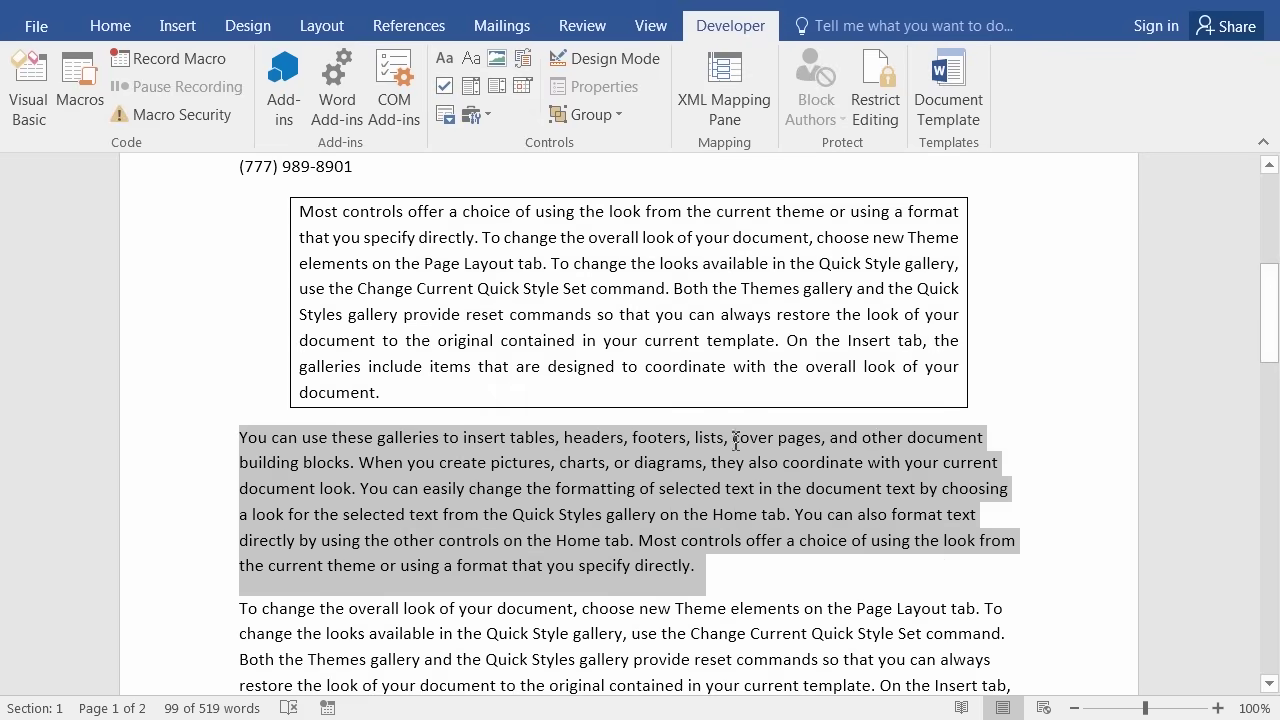
click(112, 26)
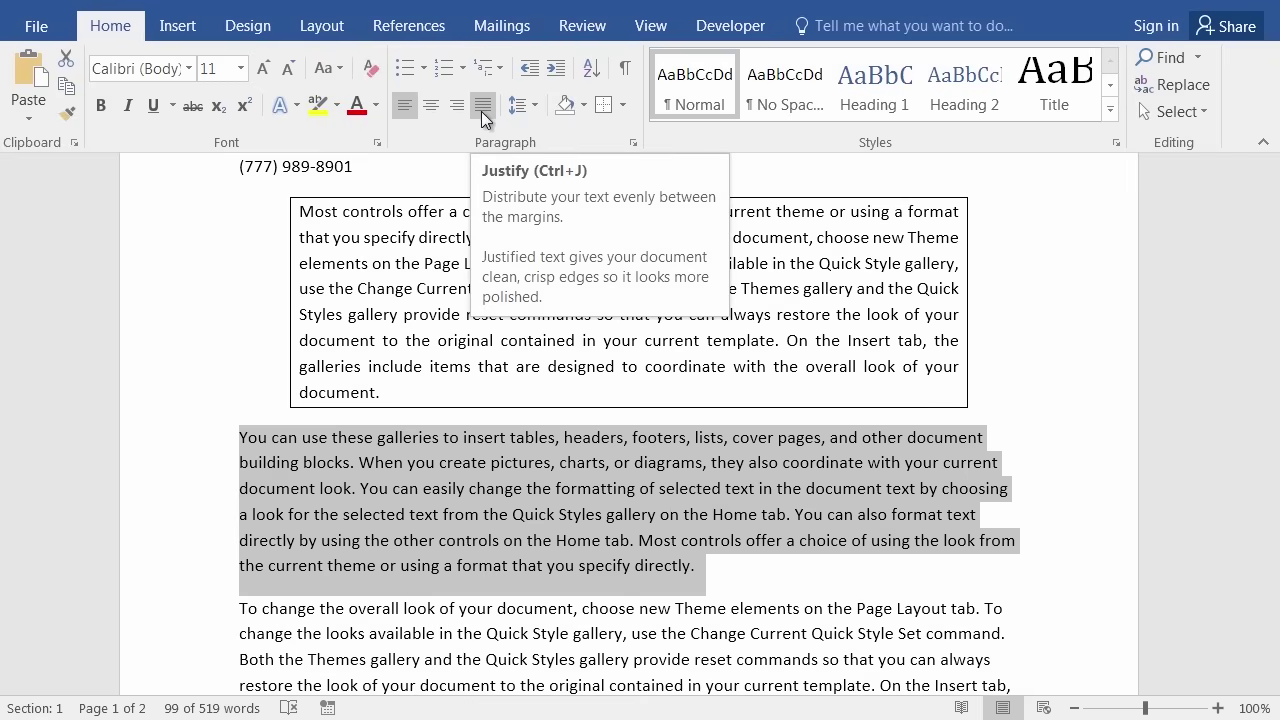
click(633, 144)
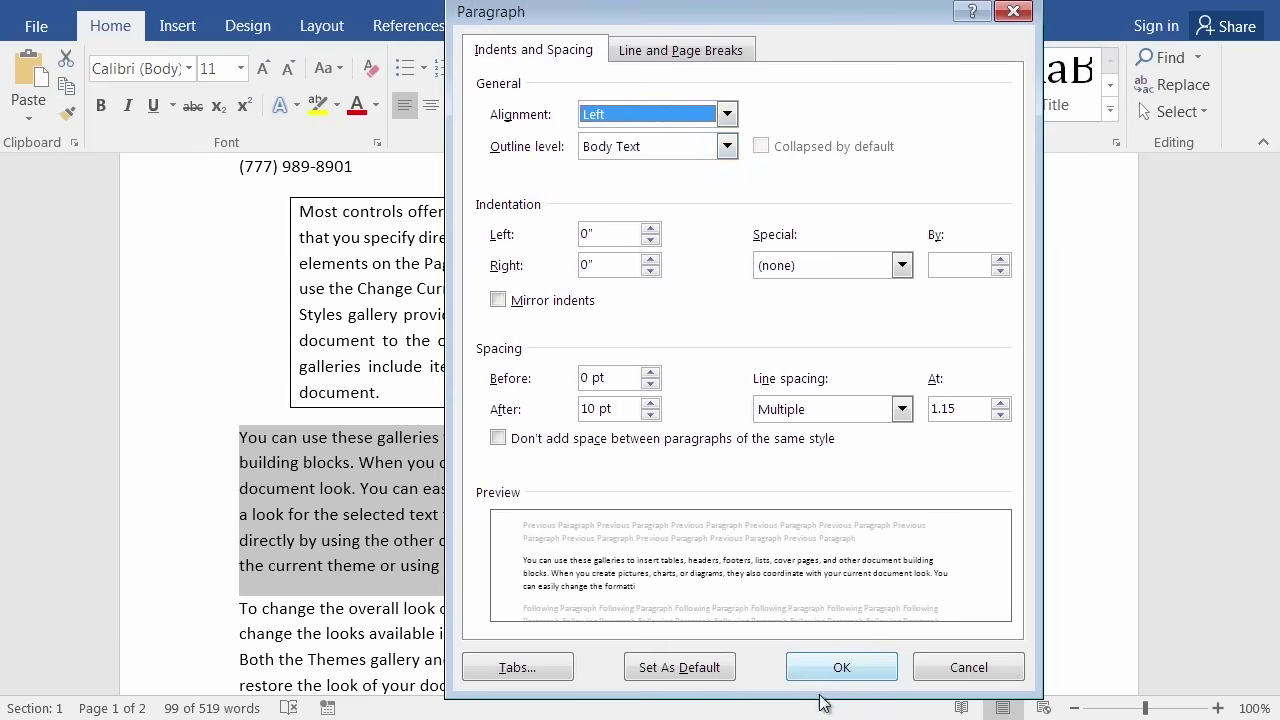
click(932, 679)
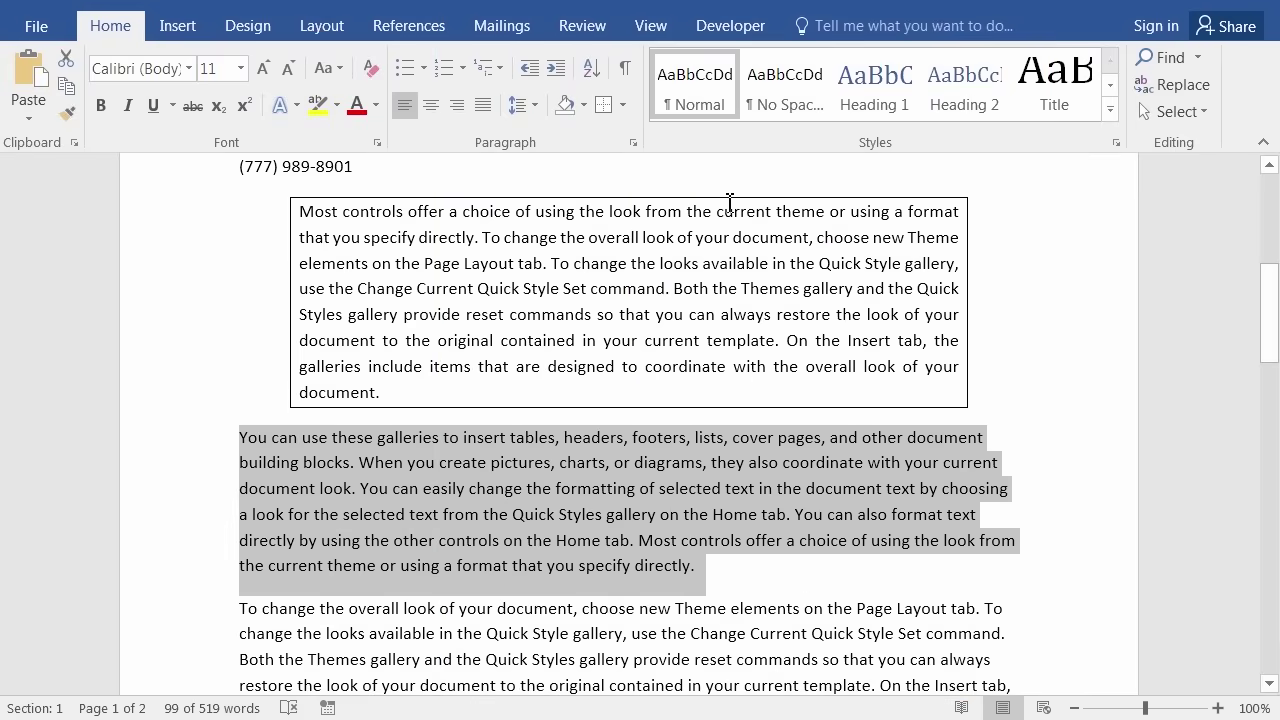
click(624, 105)
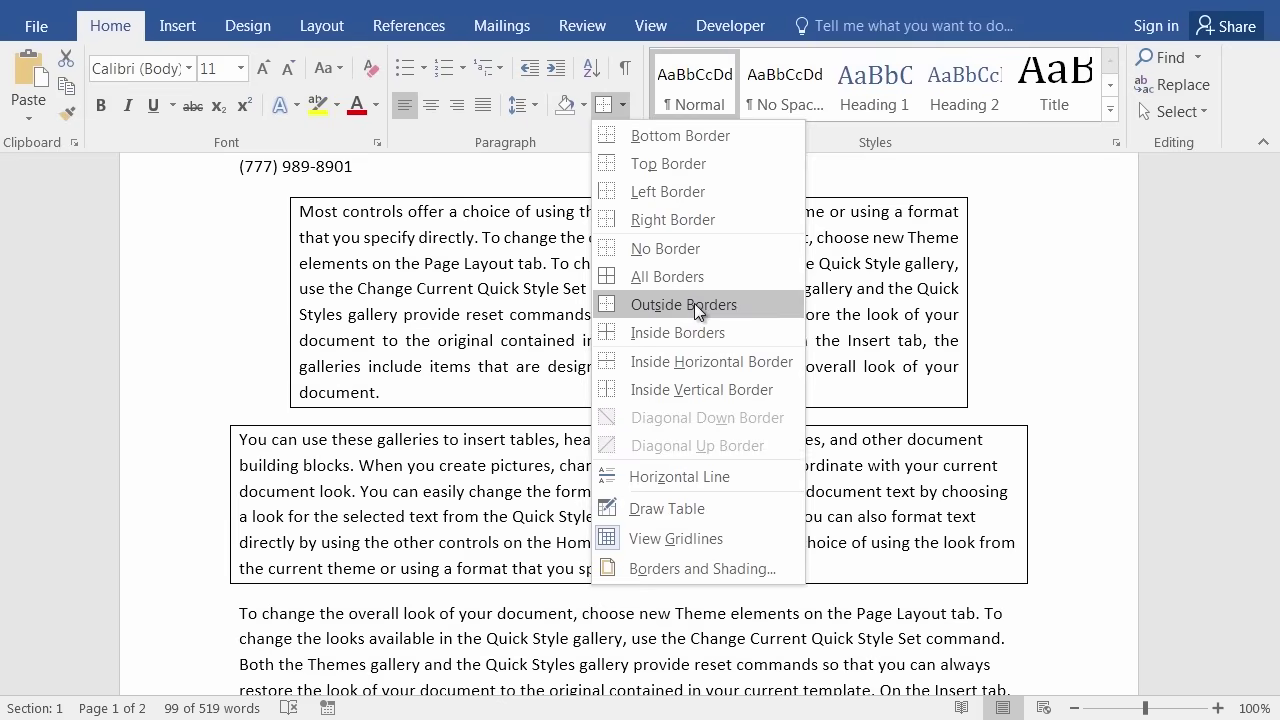
click(500, 615)
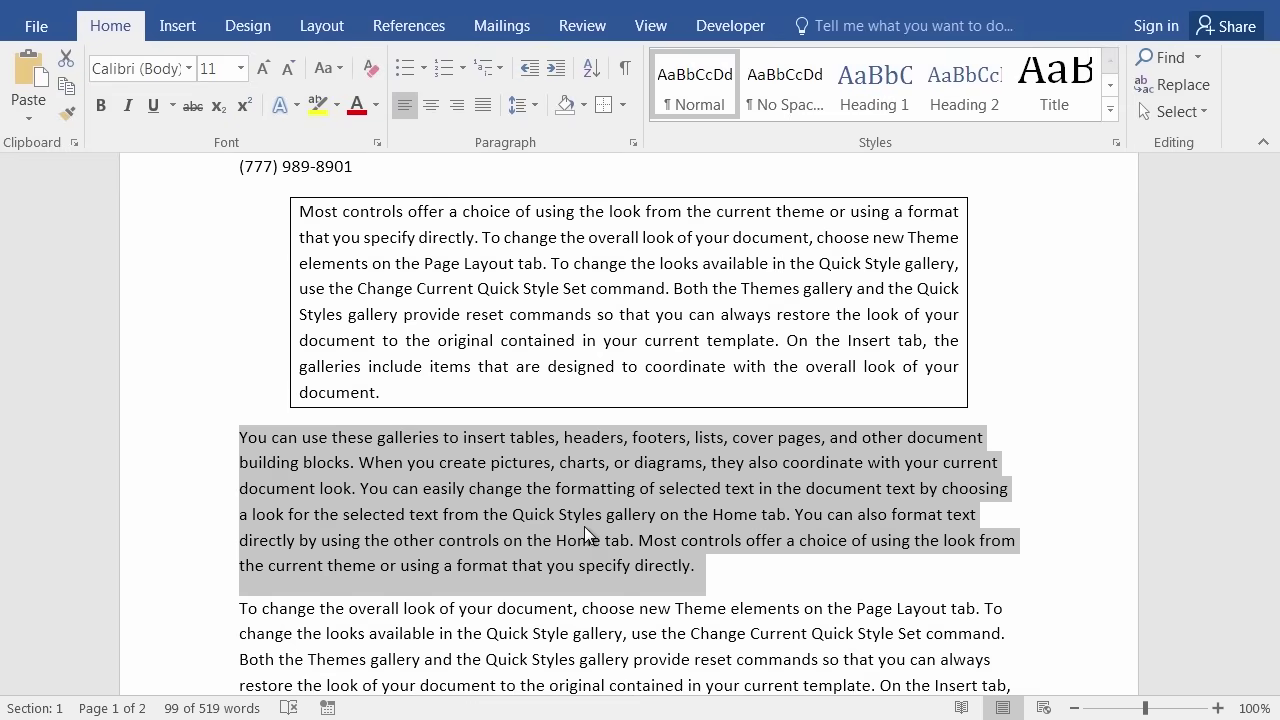
click(623, 519)
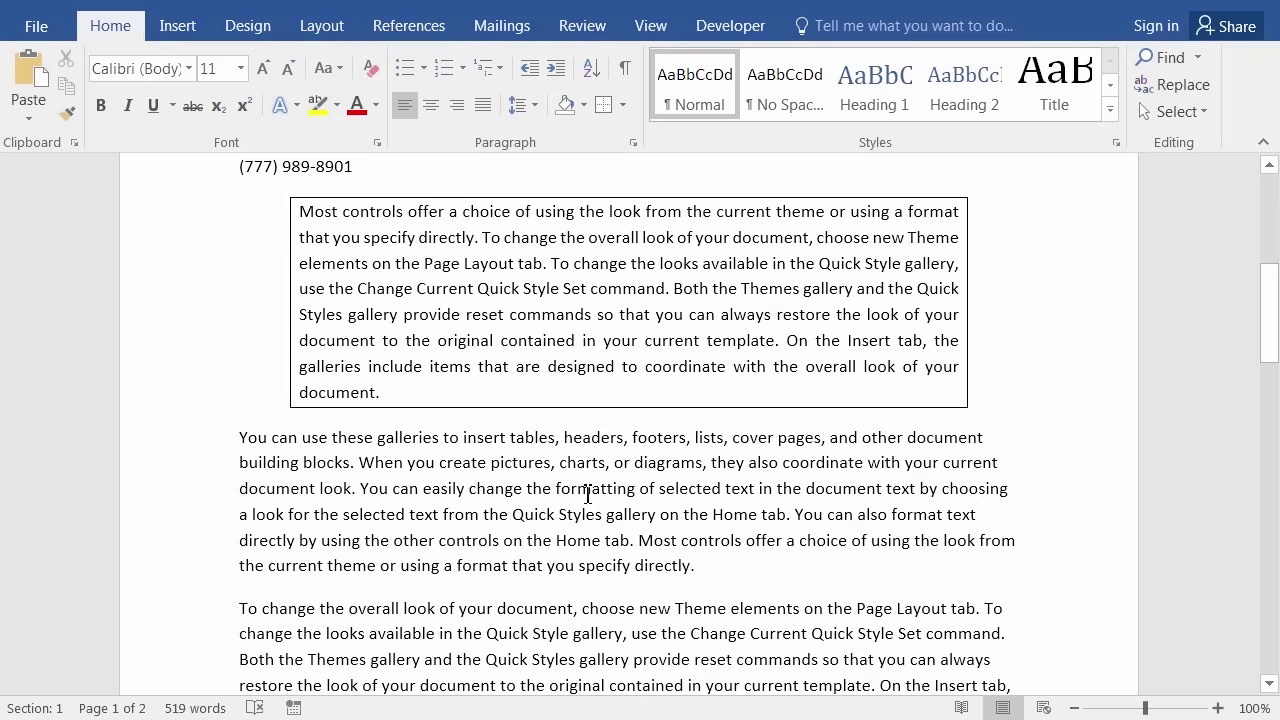
scroll(611, 457, down, 1)
scroll(611, 457, down, 2)
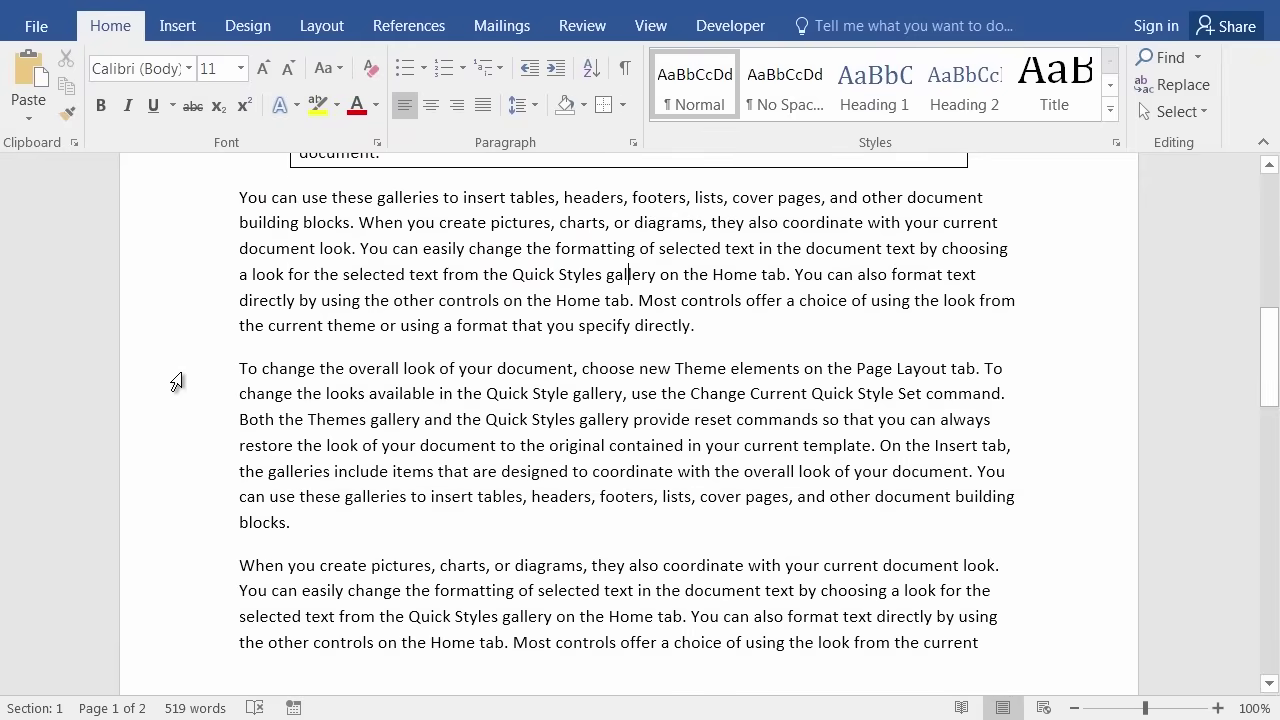
drag(179, 382, 191, 527)
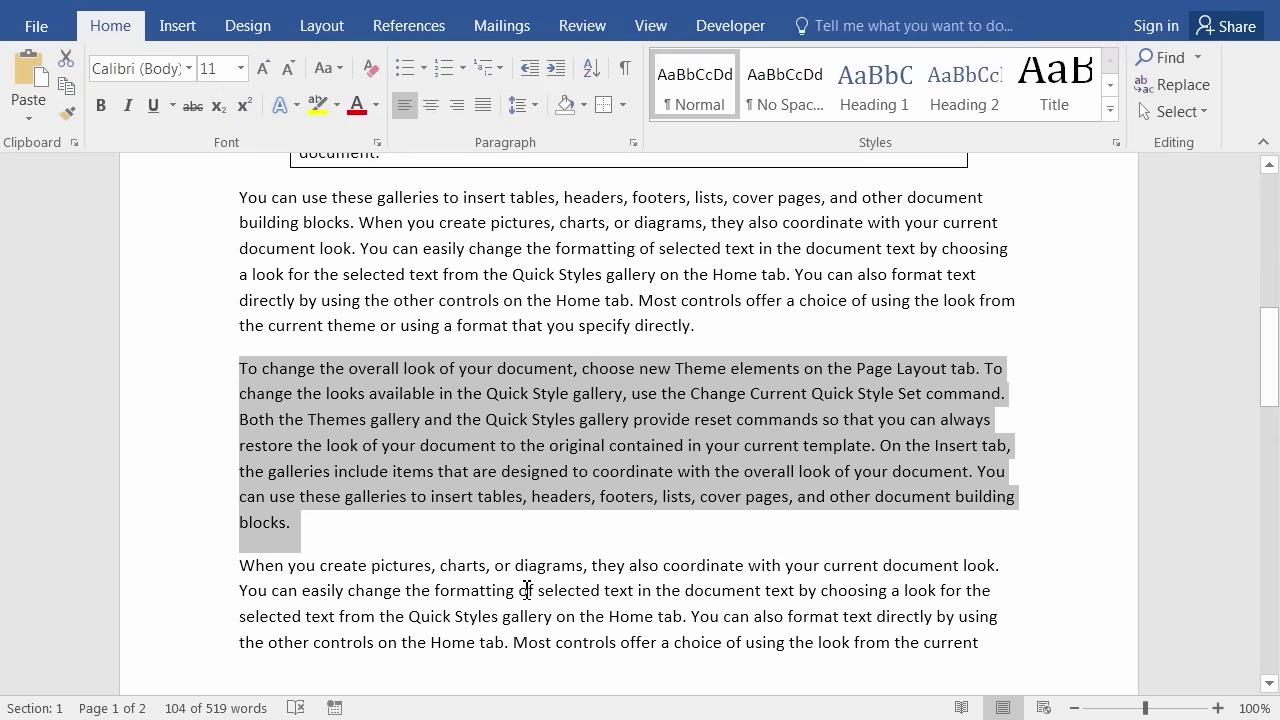
key(ctrl+shift+b)
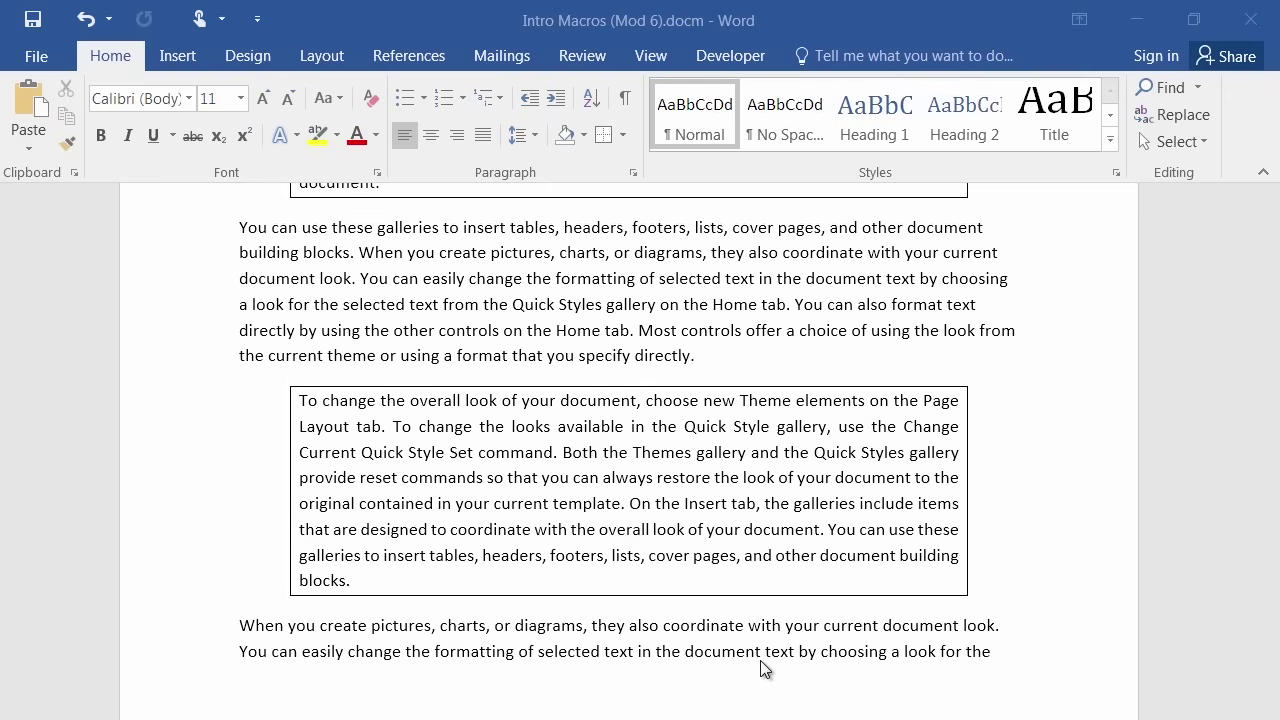
View the FixPhone, MySignature and PullQuote macros in the Macros list, then cancel.
click(730, 56)
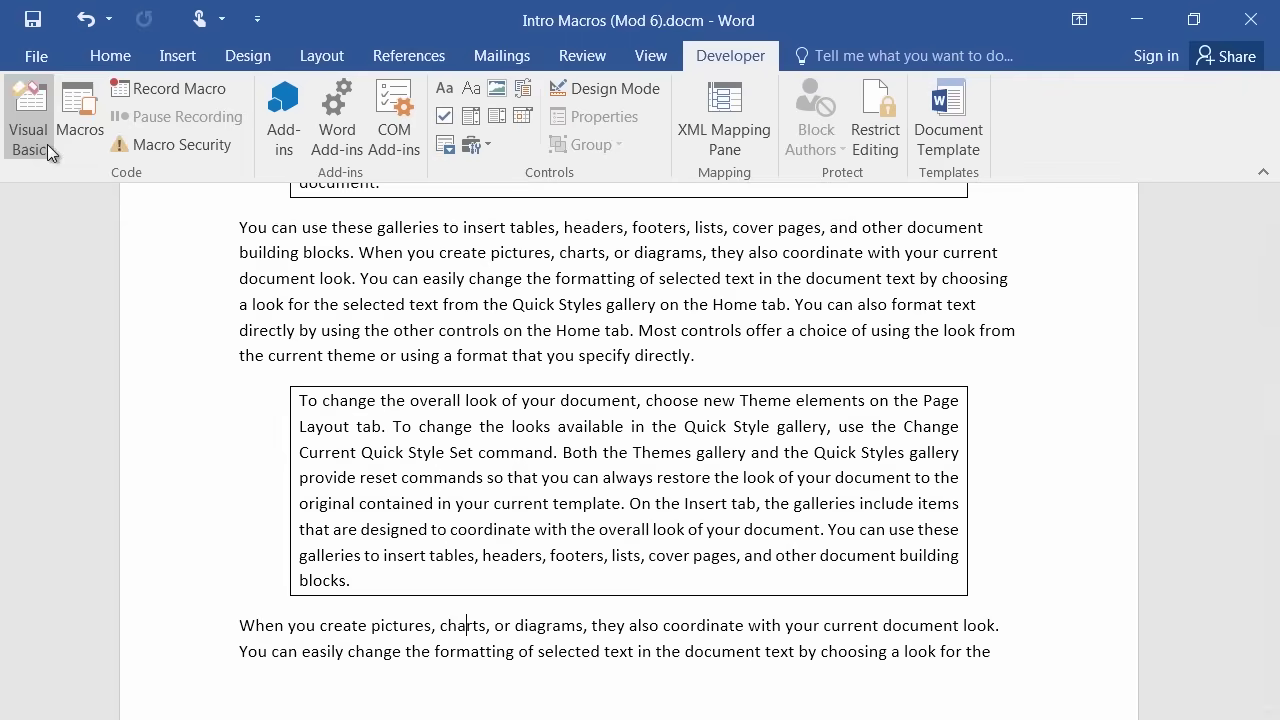
click(80, 115)
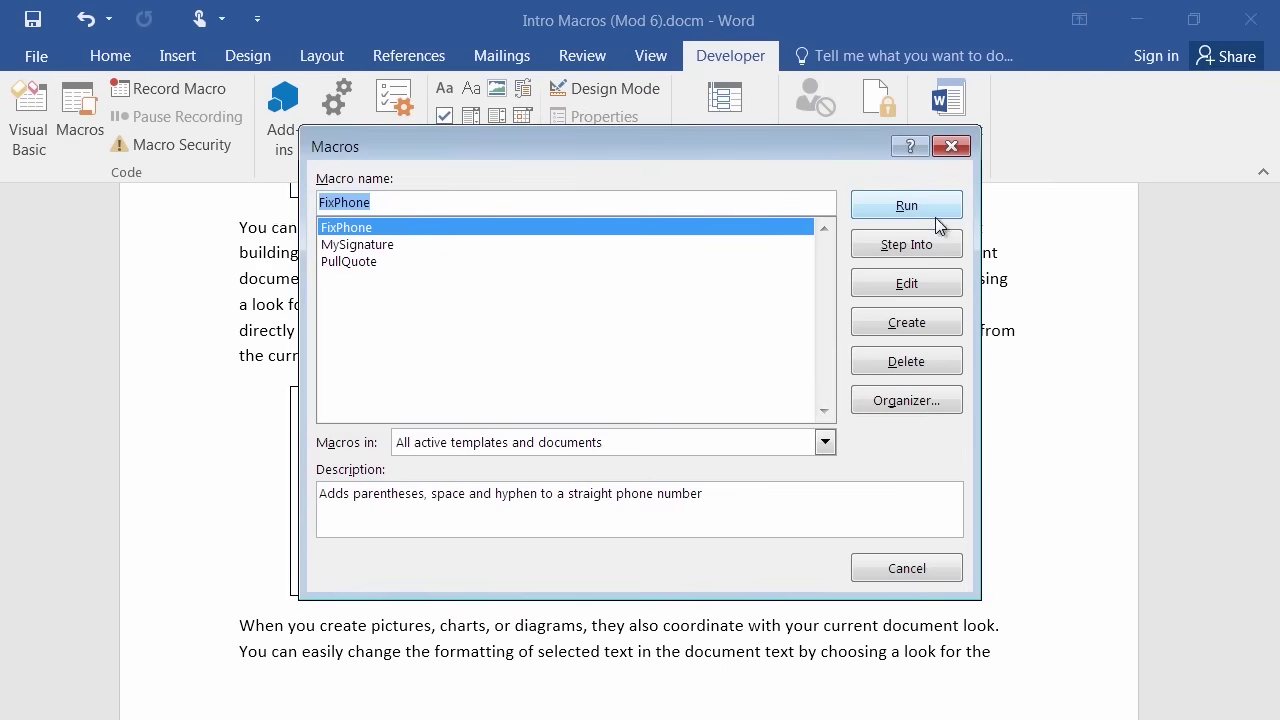
click(904, 570)
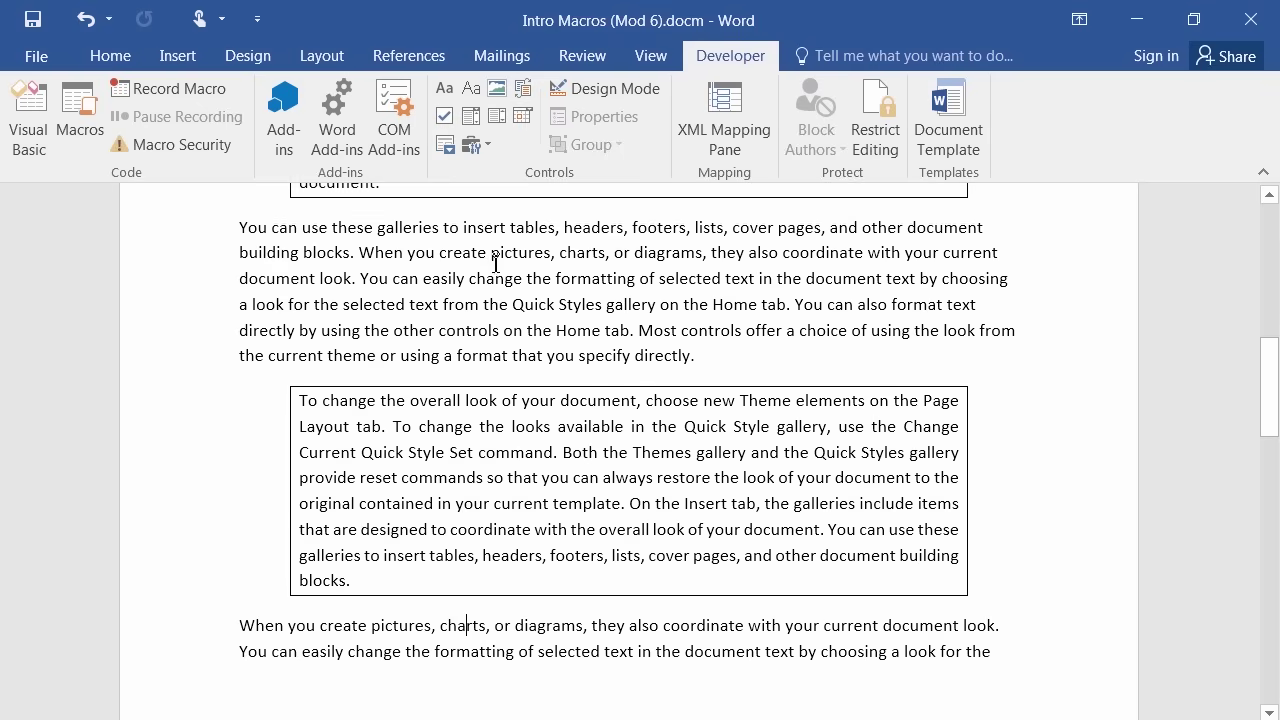
right_click(413, 130)
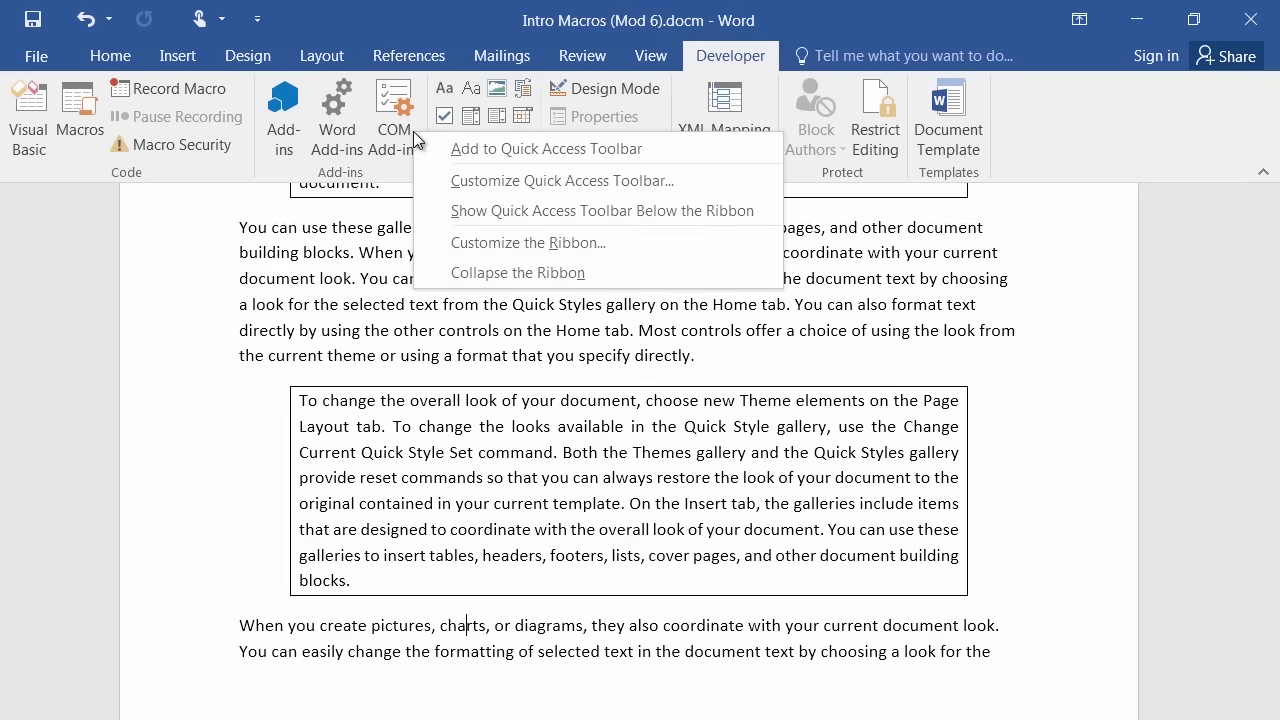
click(492, 242)
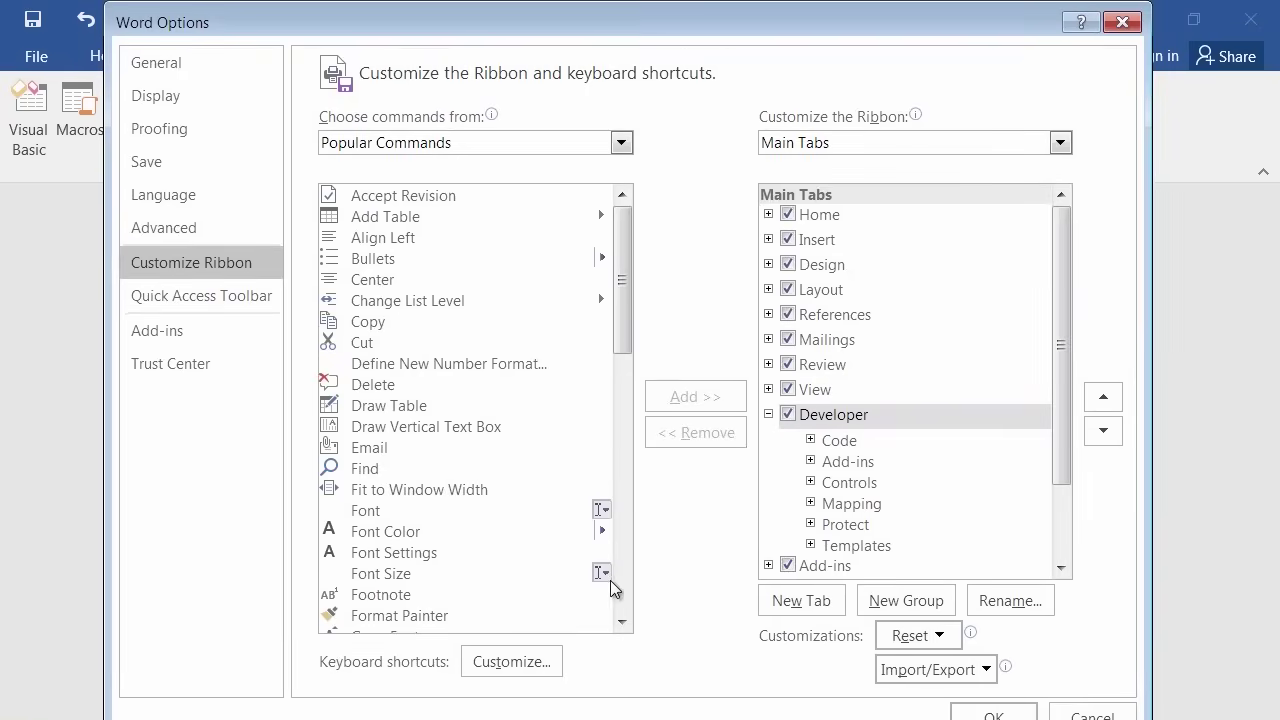
click(512, 661)
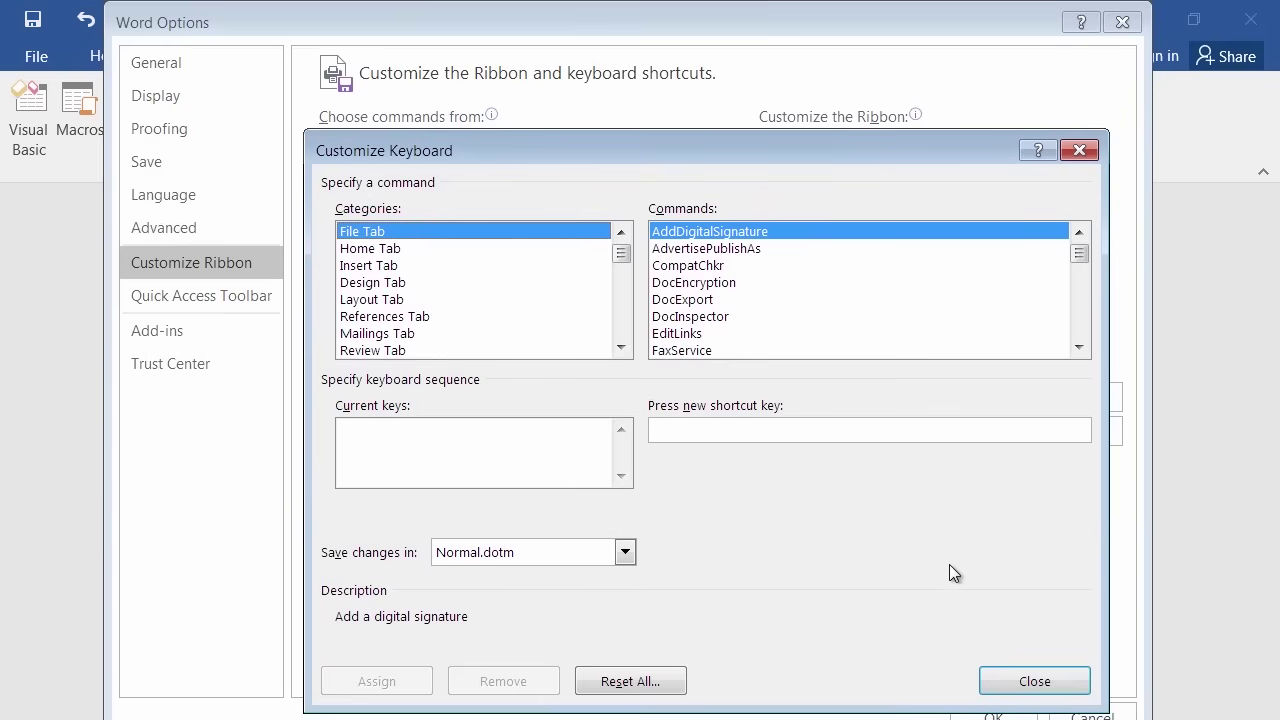
click(1018, 689)
click(1092, 714)
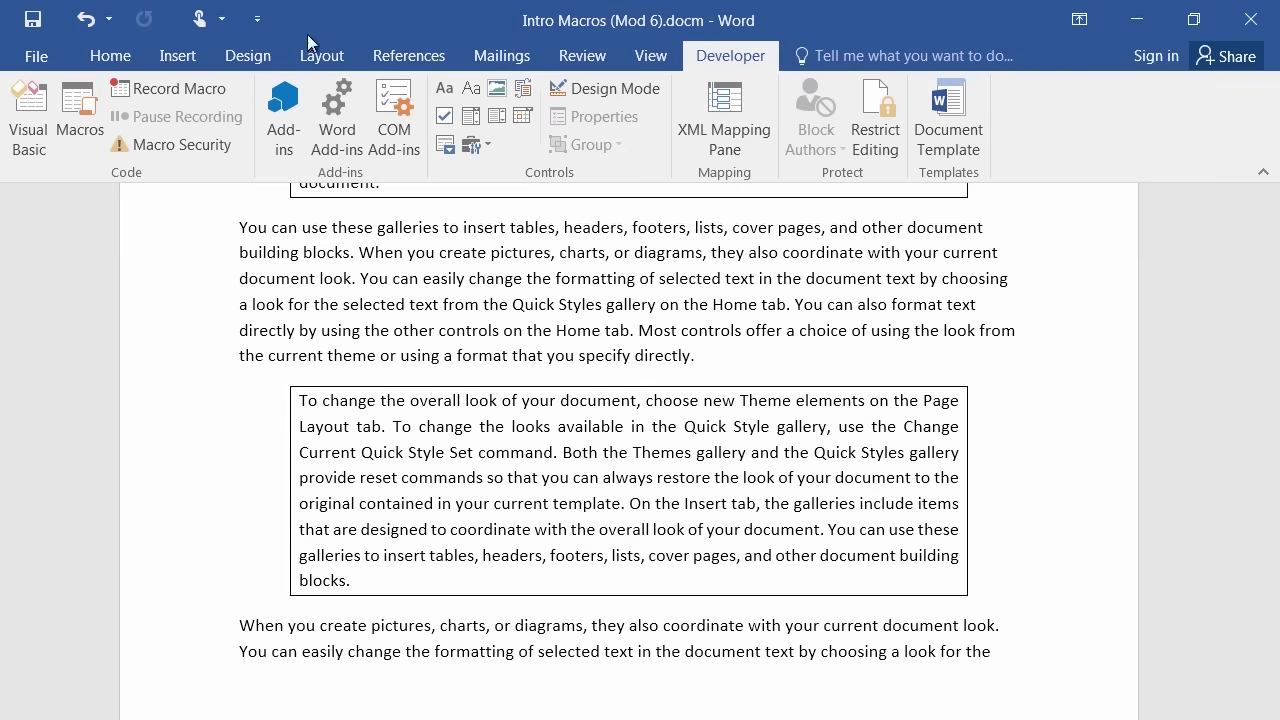
Add Normal.NewMacros.MySignature to the Quick Access Toolbar for all documents via More Commands.
click(257, 26)
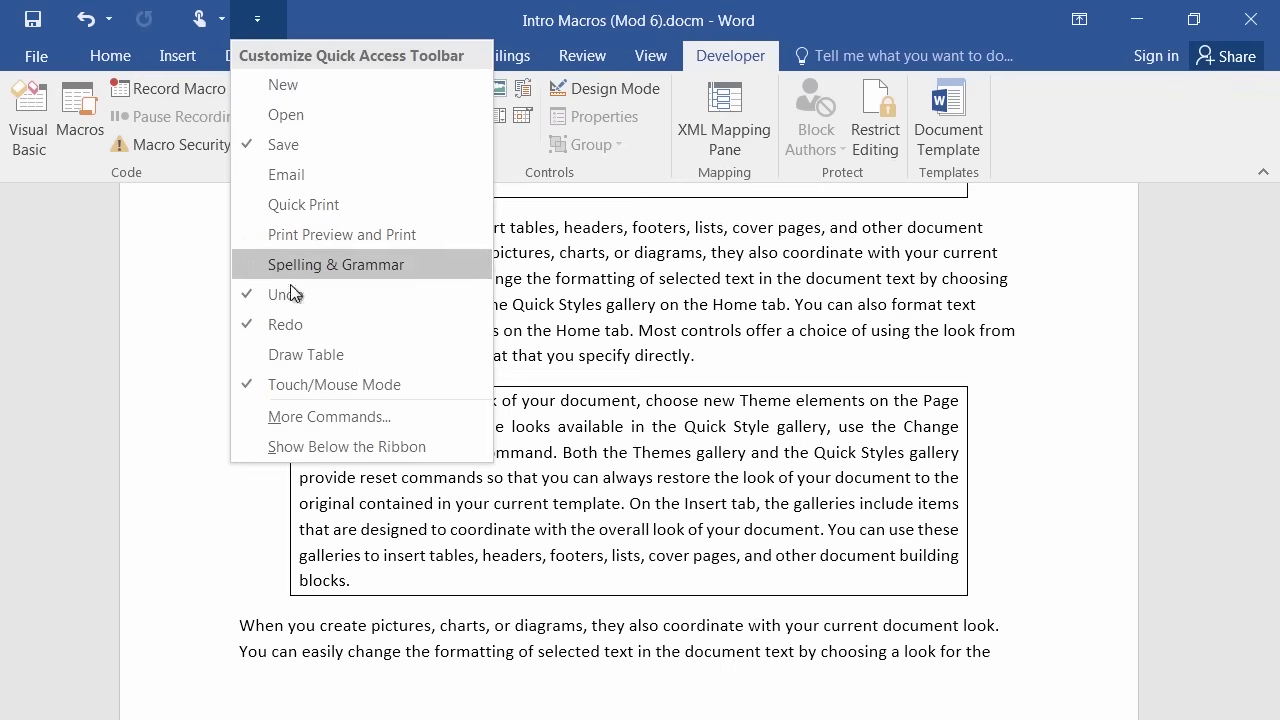
click(351, 421)
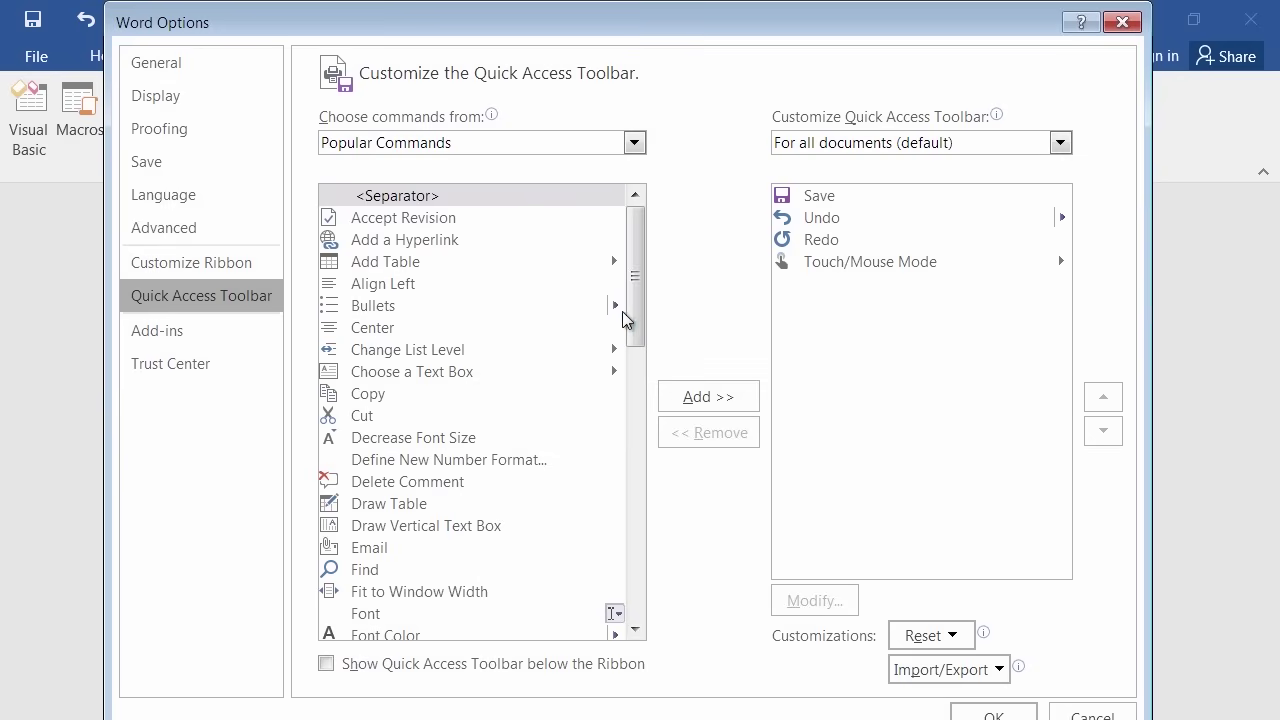
mouse_move(643, 274)
mouse_down()
mouse_move(603, 451)
mouse_move(605, 426)
mouse_up()
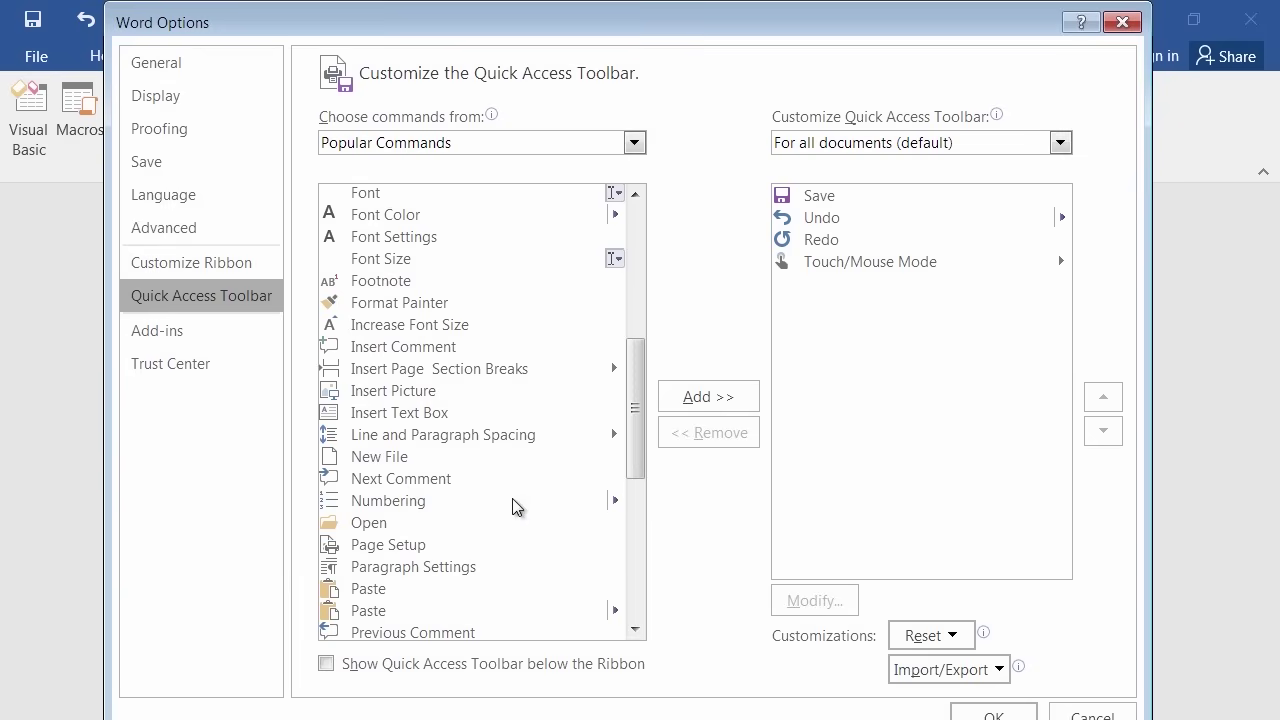
drag(630, 421, 646, 246)
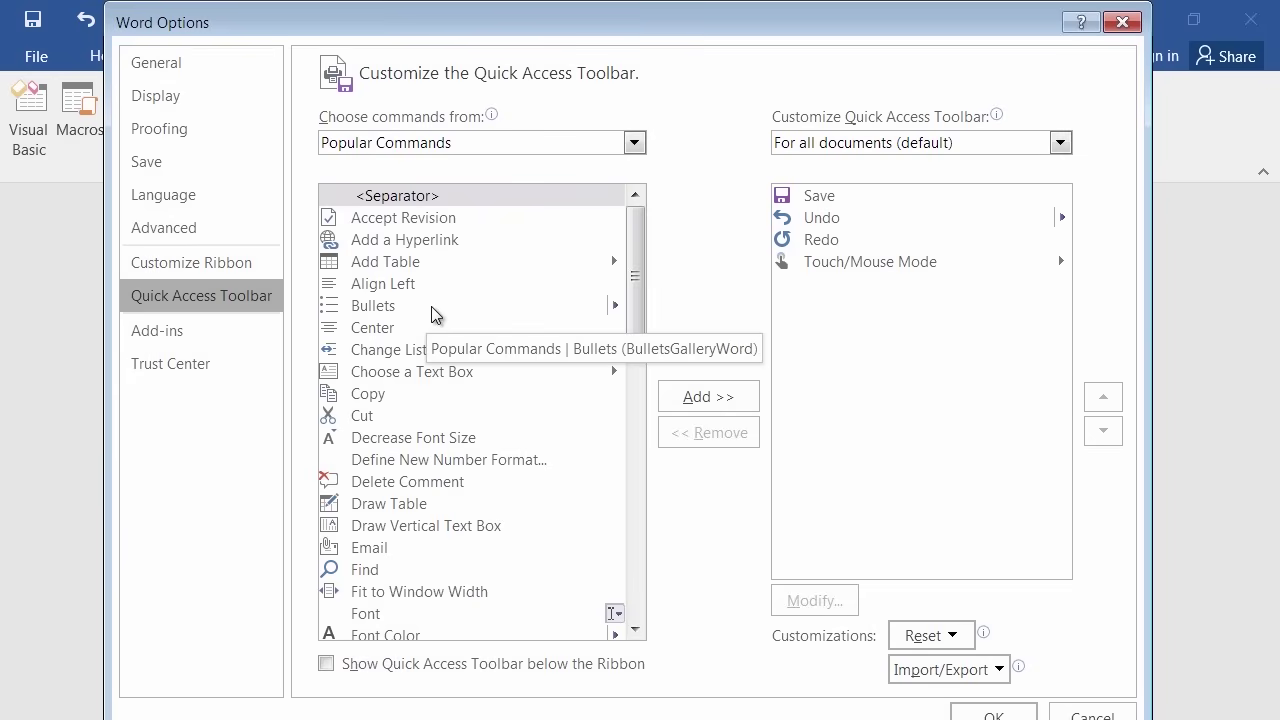
click(633, 143)
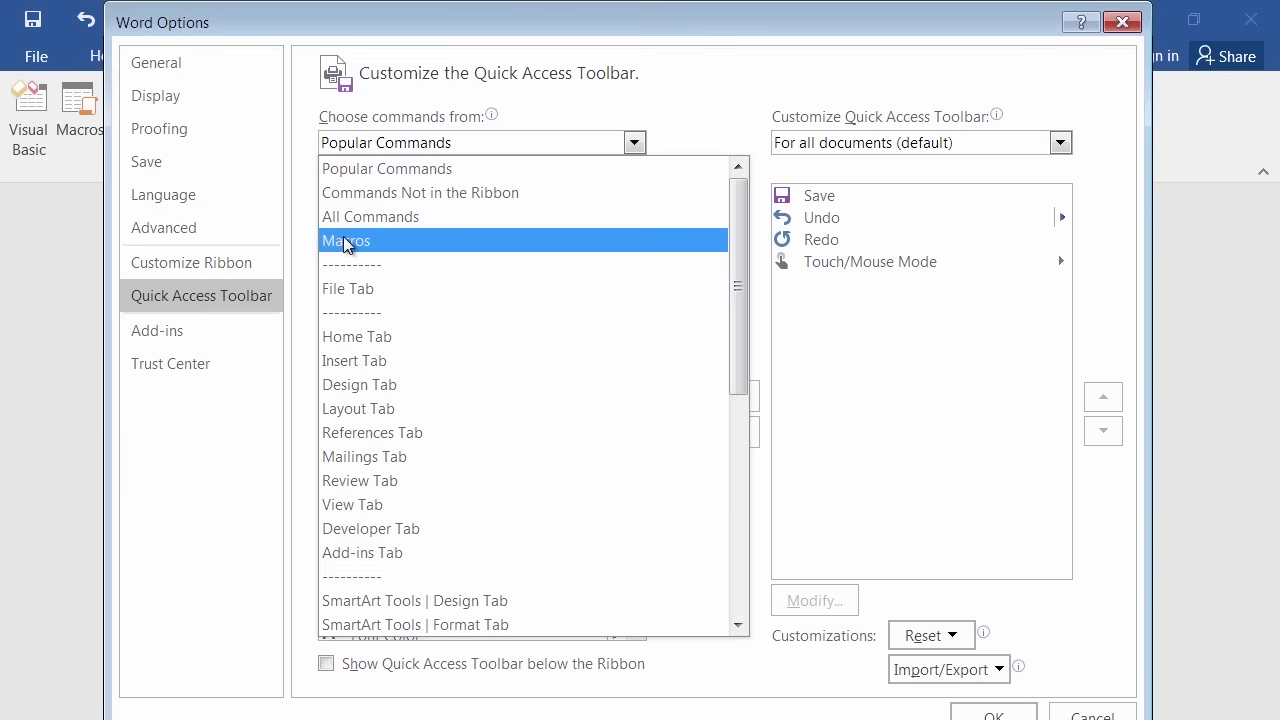
click(345, 243)
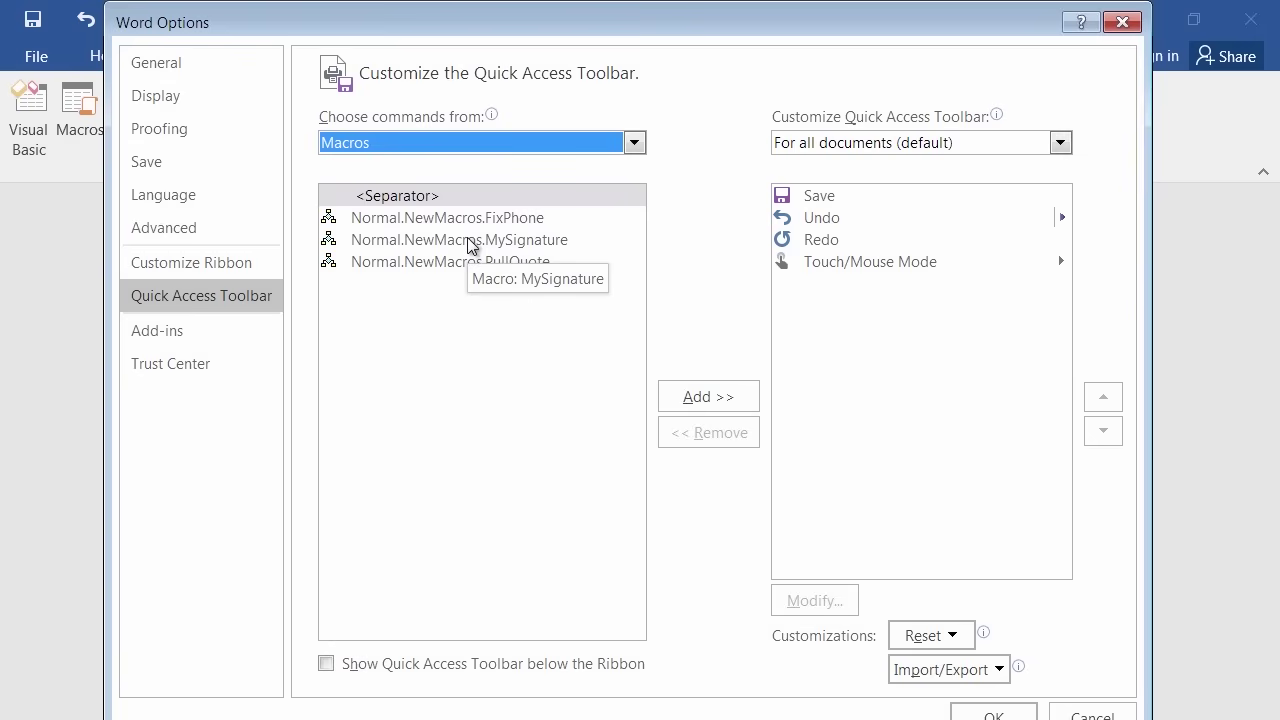
click(471, 245)
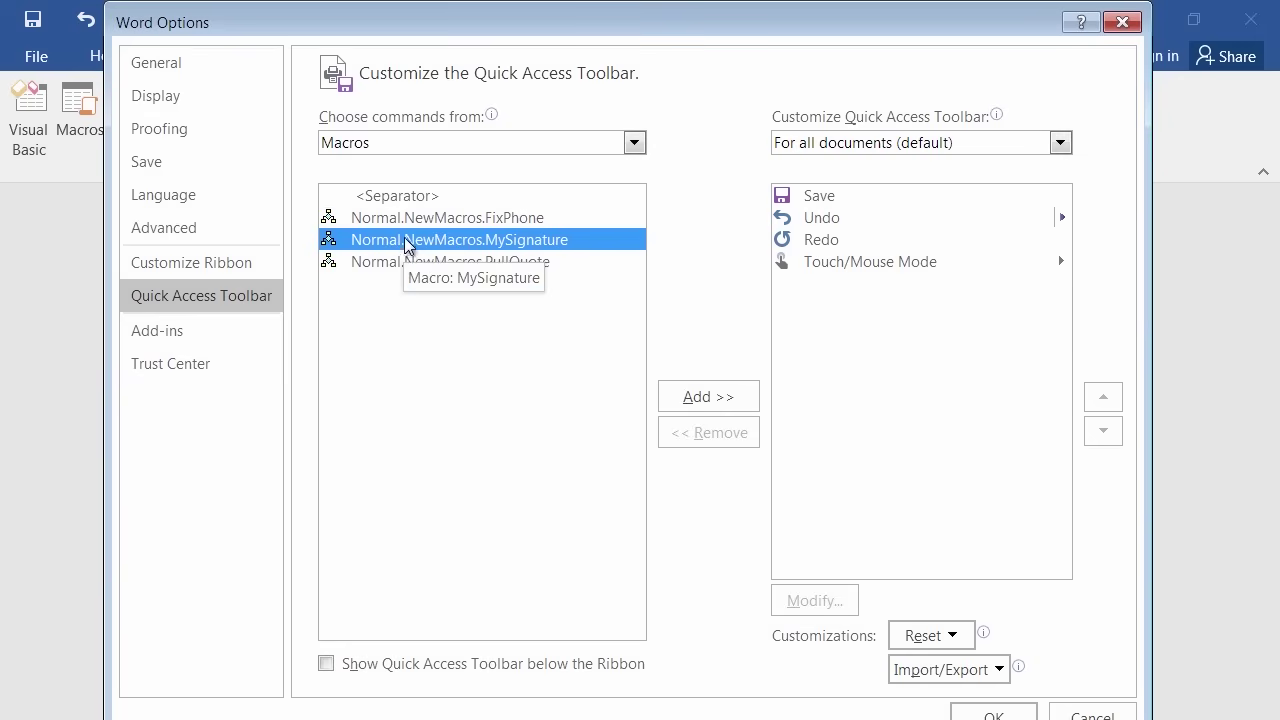
click(716, 401)
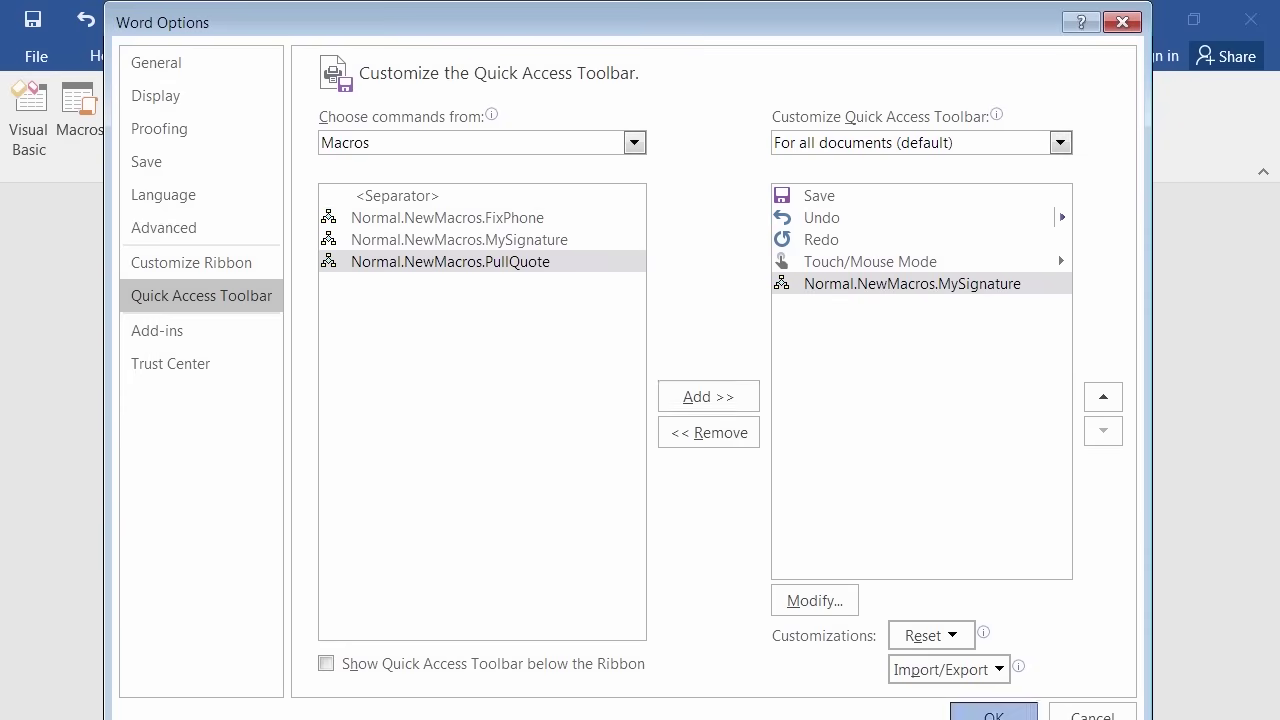
click(976, 714)
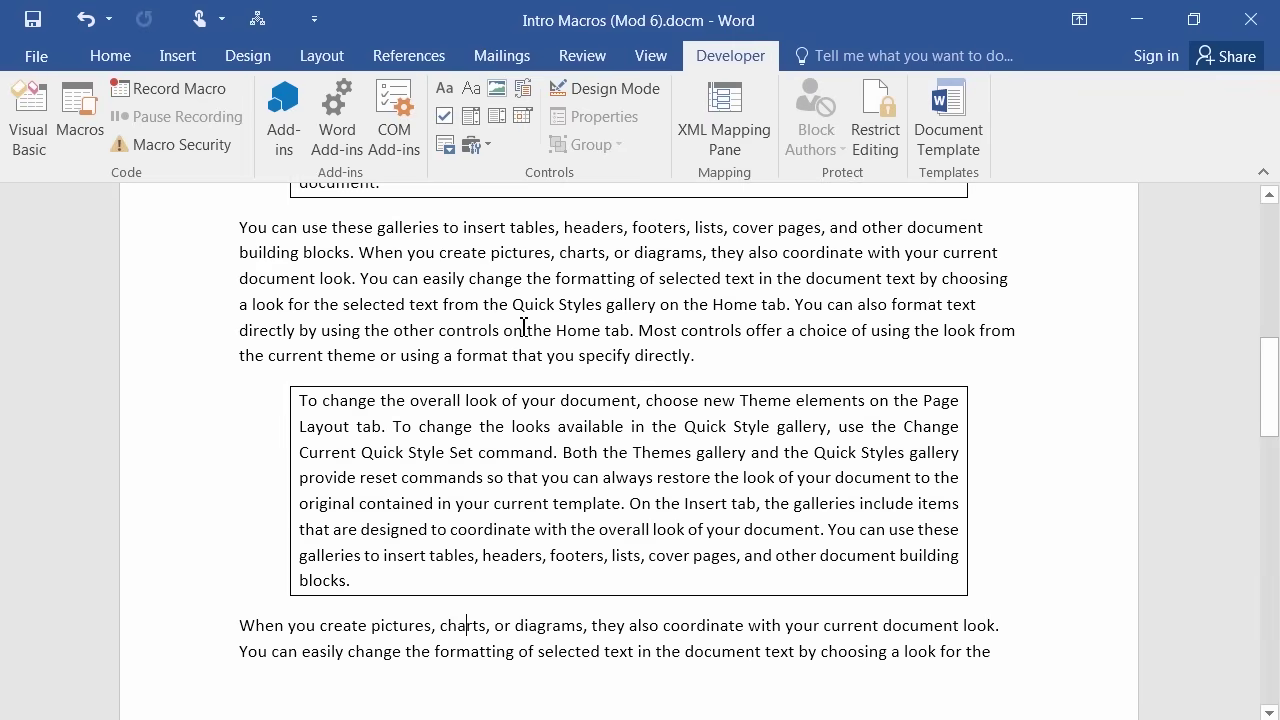
Start a new paragraph after the final 'tab.' and run MySignature from the Quick Access Toolbar.
scroll(530, 350, down, 5)
scroll(540, 363, down, 6)
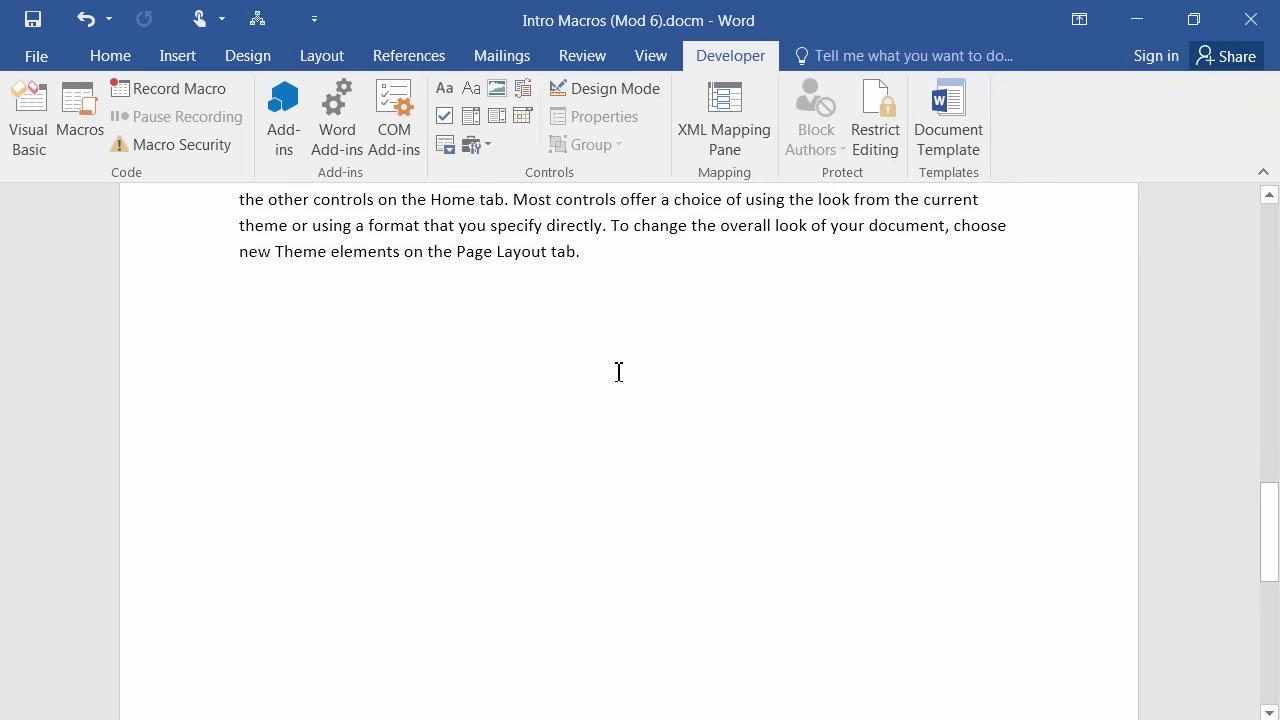
click(662, 240)
click(657, 263)
key(Return)
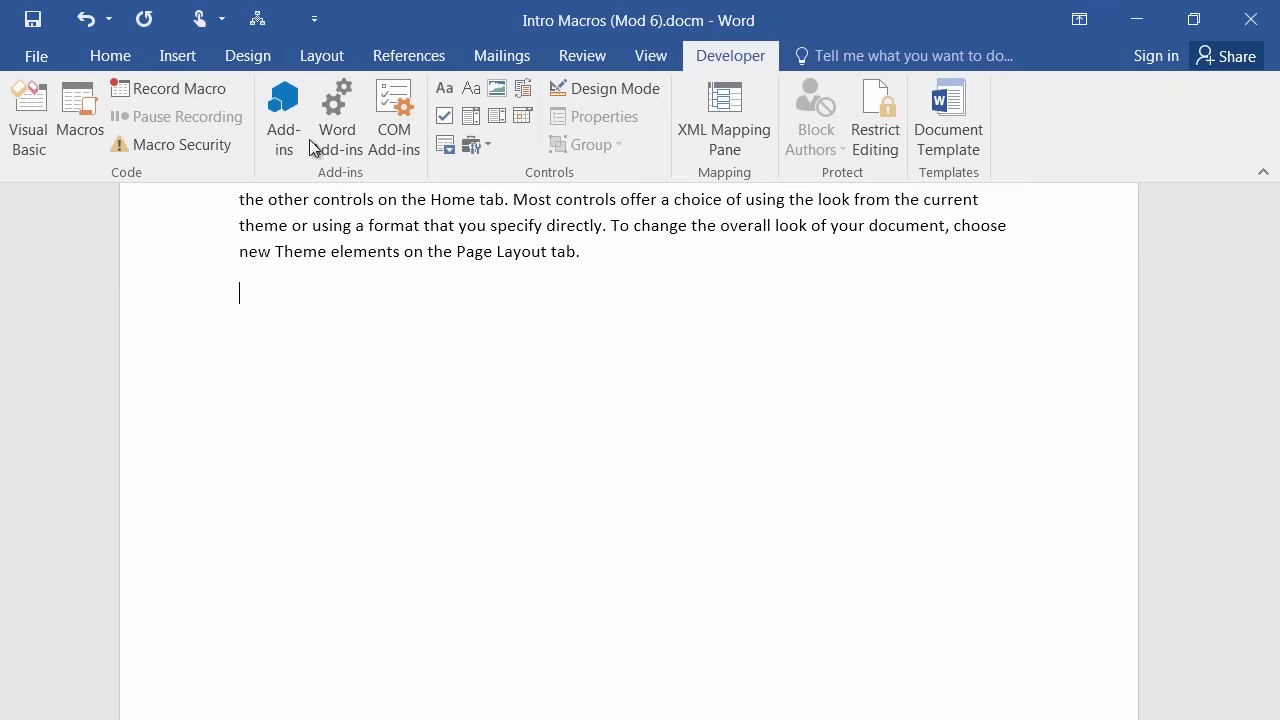
click(258, 20)
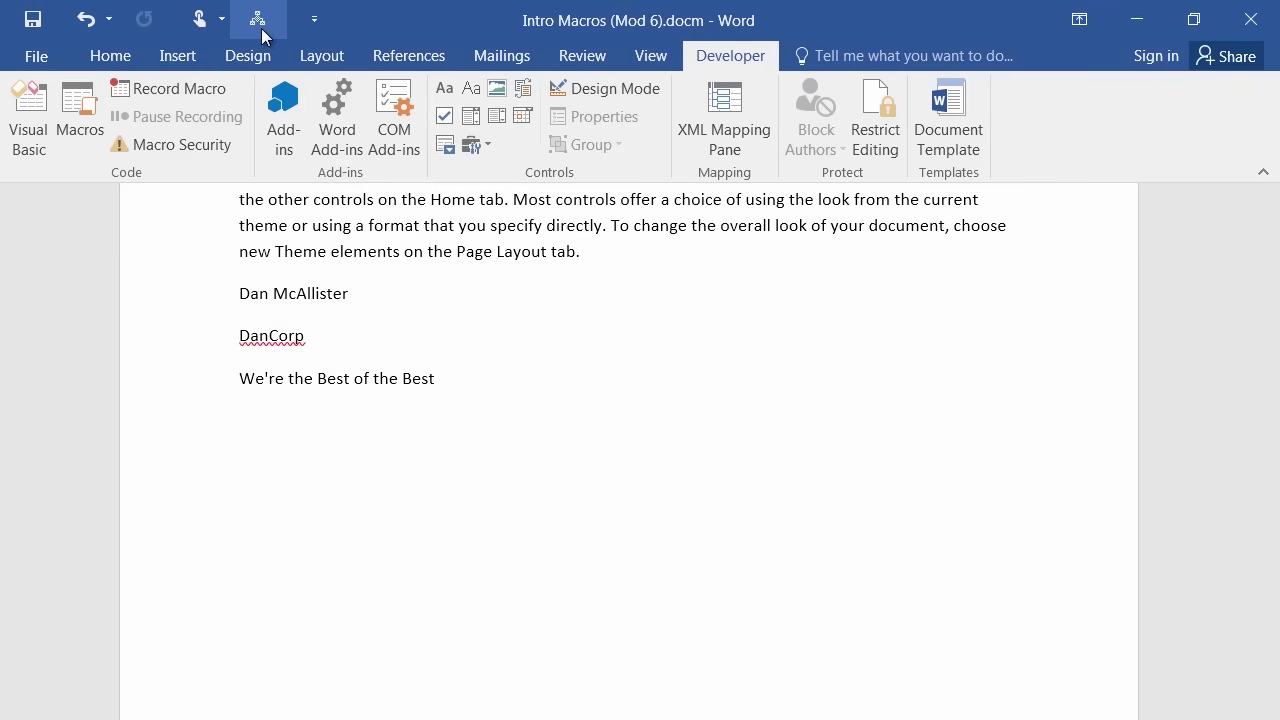
Select the MySignature macro in Quick Access Toolbar settings, then cancel without changes.
click(316, 22)
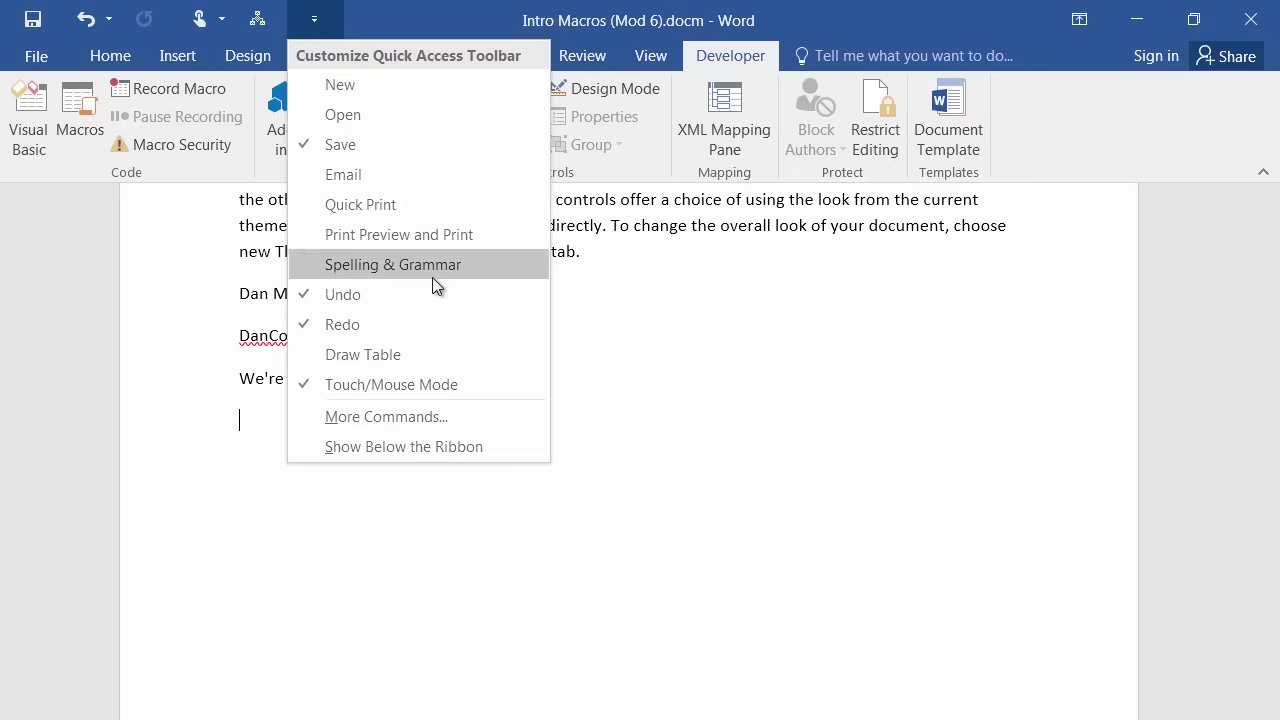
click(426, 418)
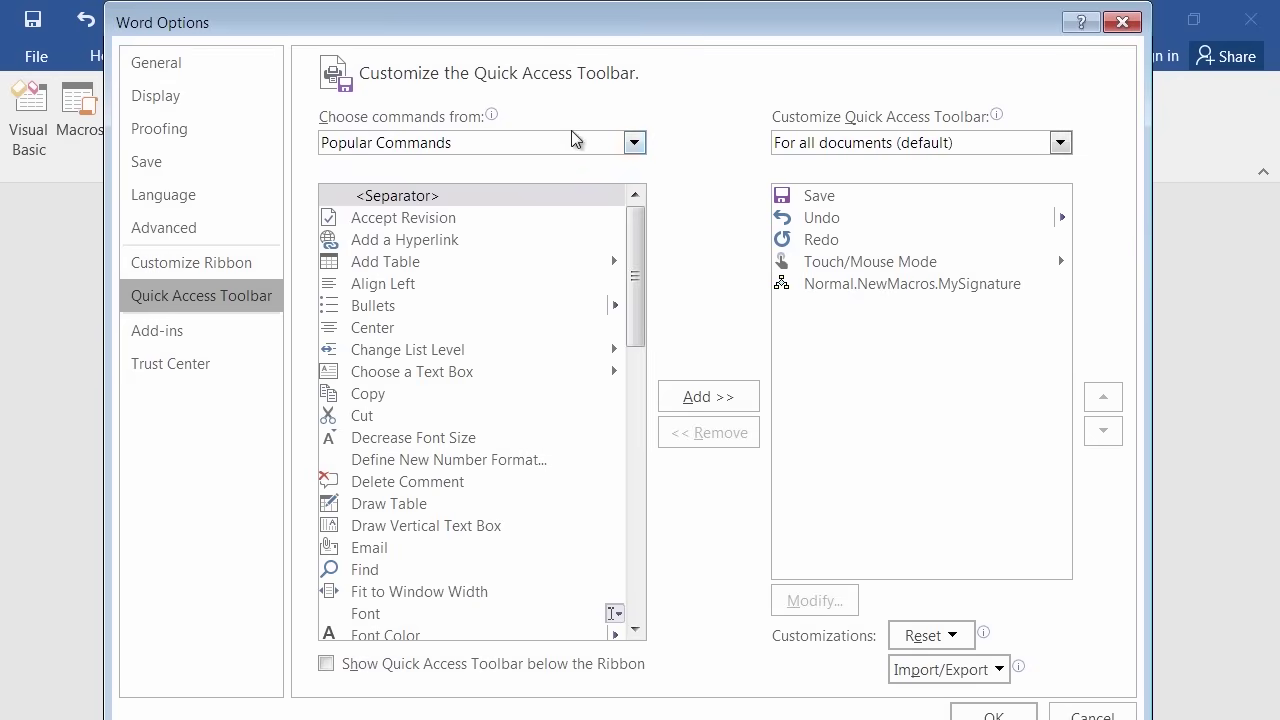
click(630, 142)
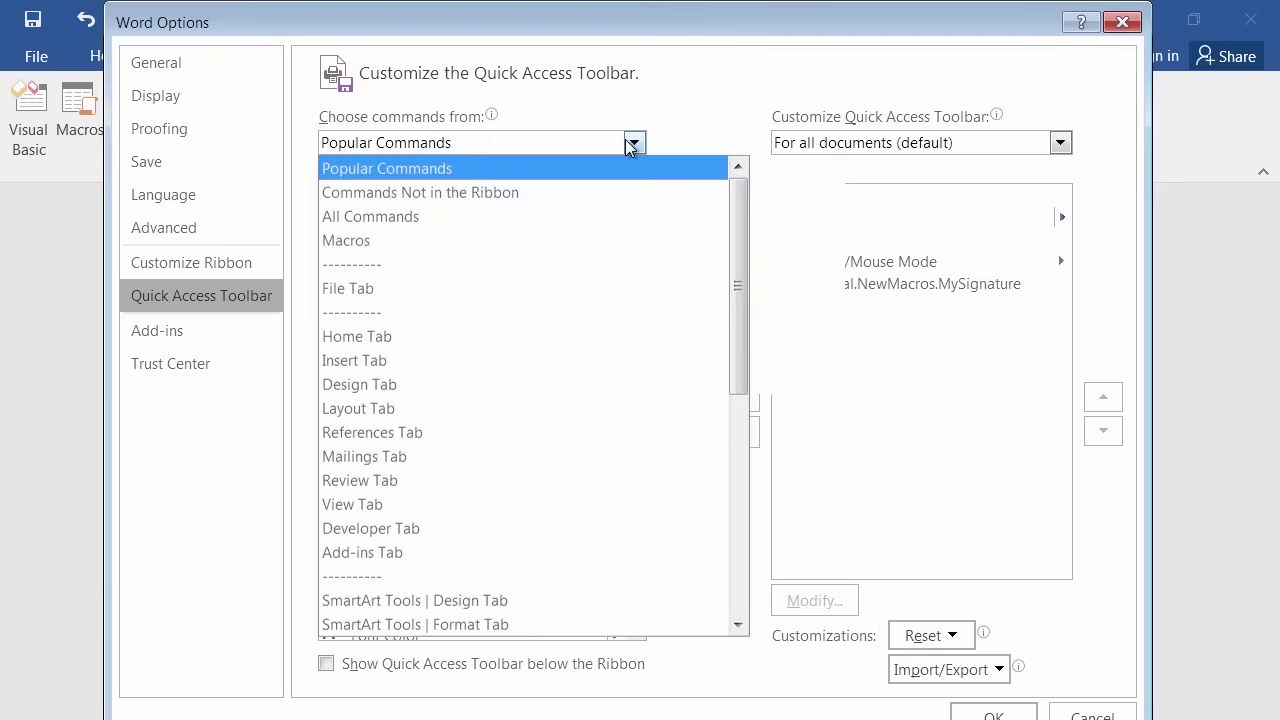
click(373, 241)
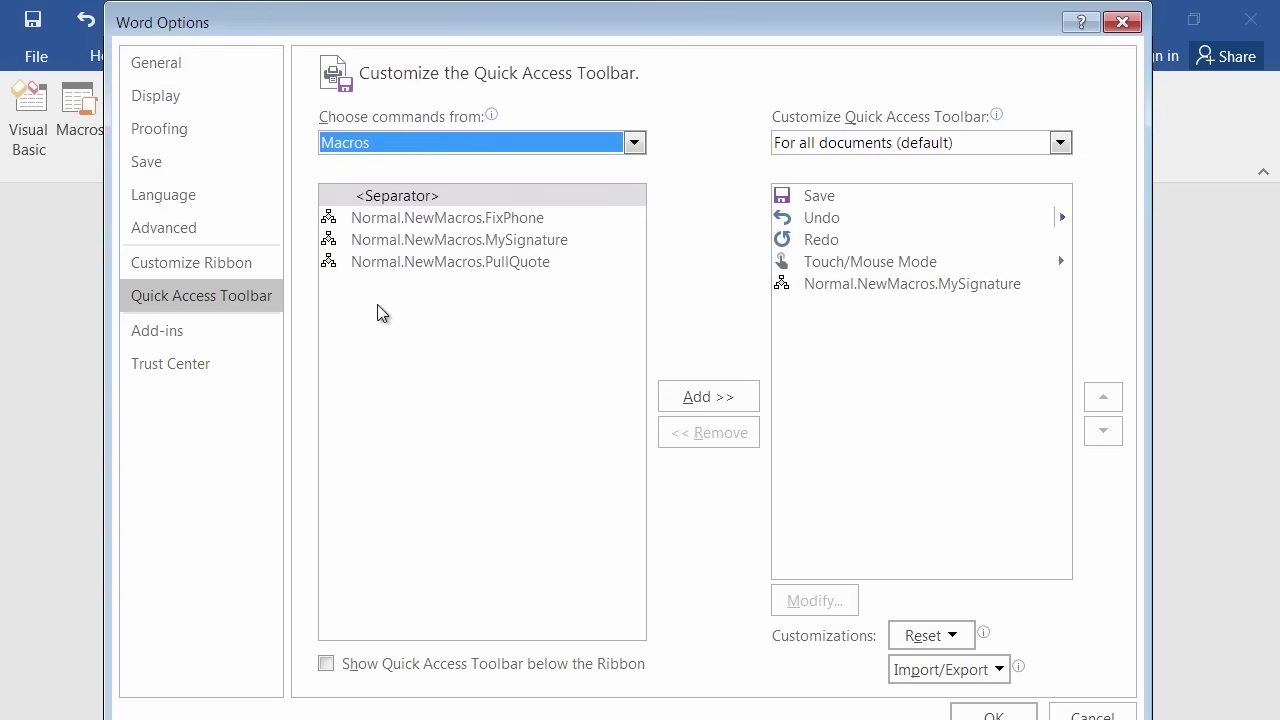
click(473, 240)
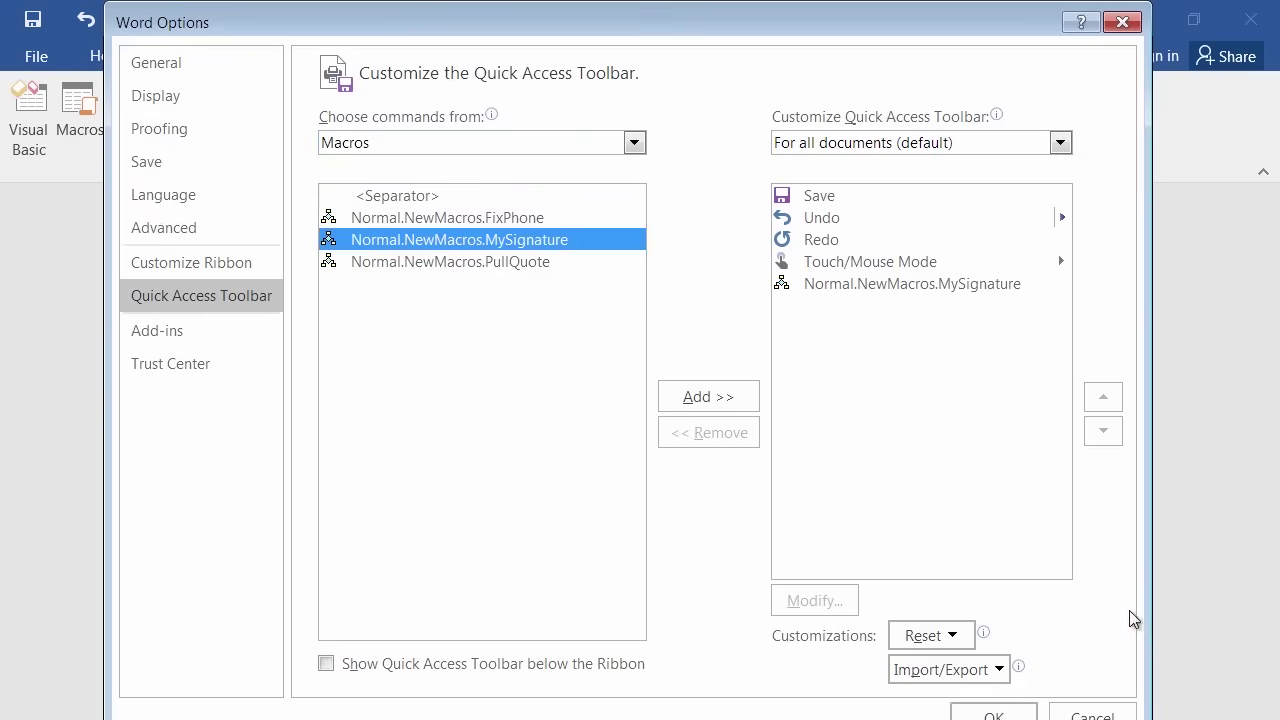
click(1093, 714)
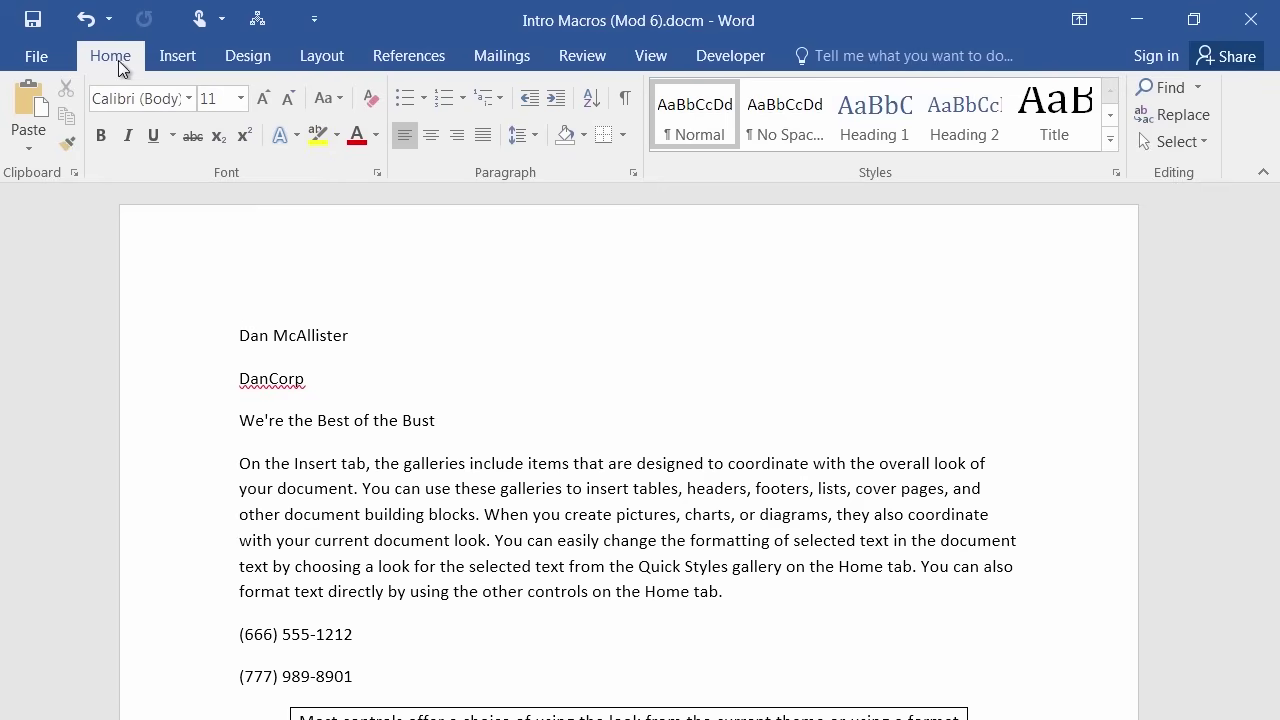
click(173, 58)
click(250, 57)
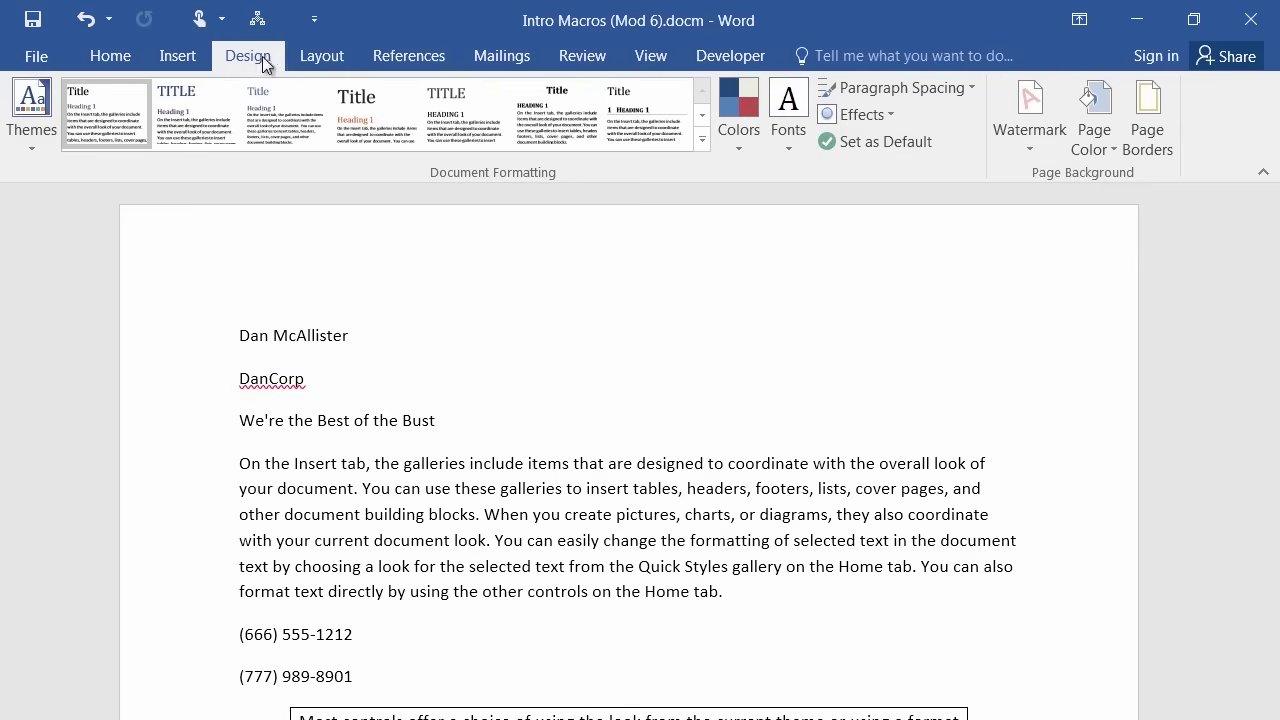
click(333, 55)
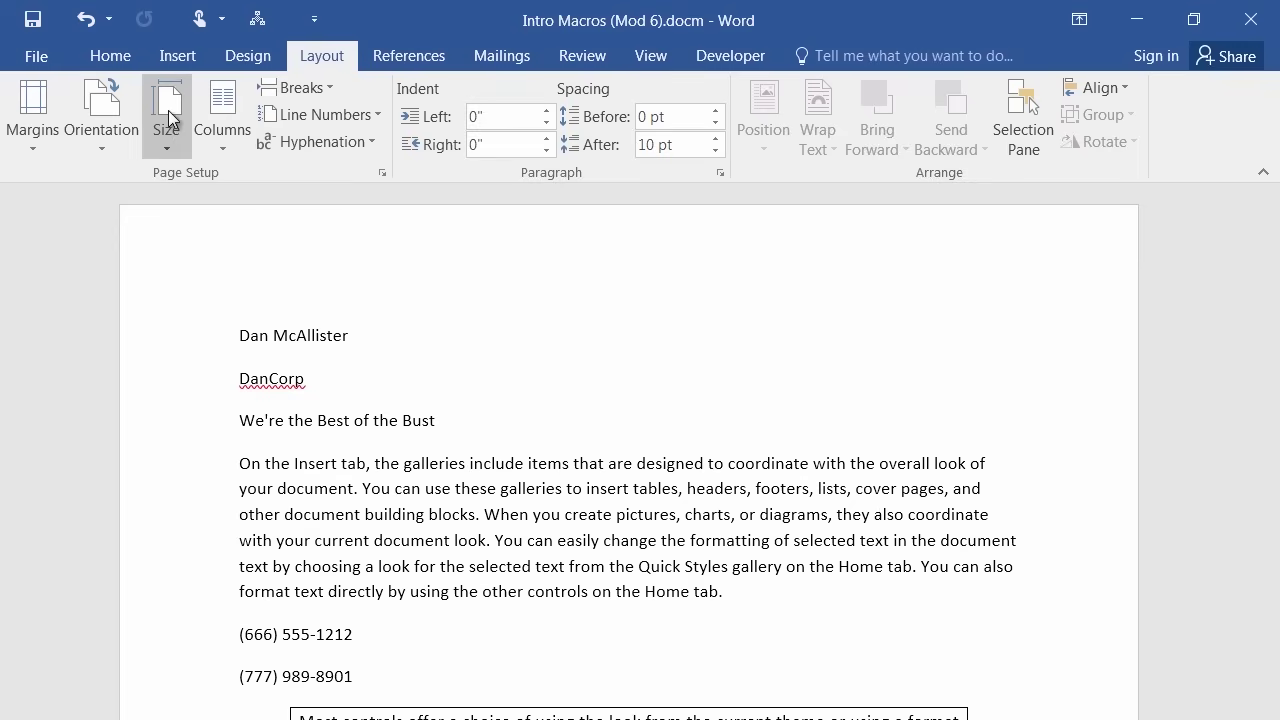
click(178, 57)
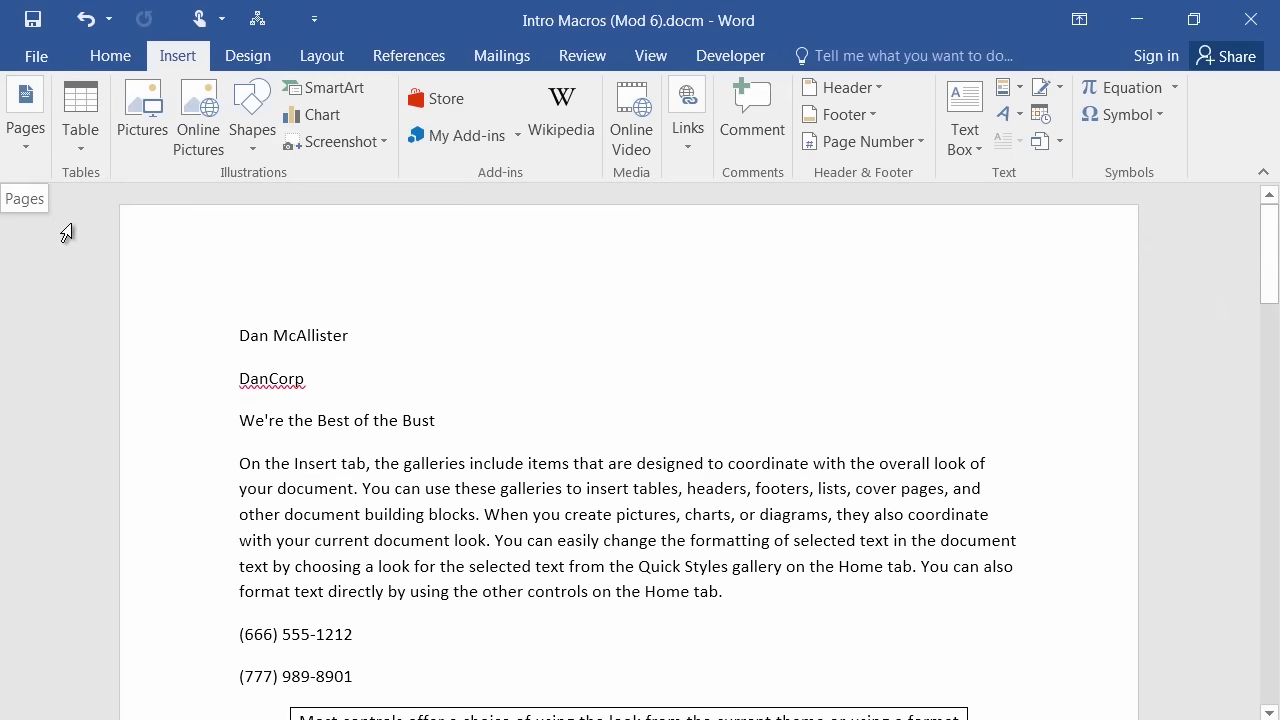
click(31, 147)
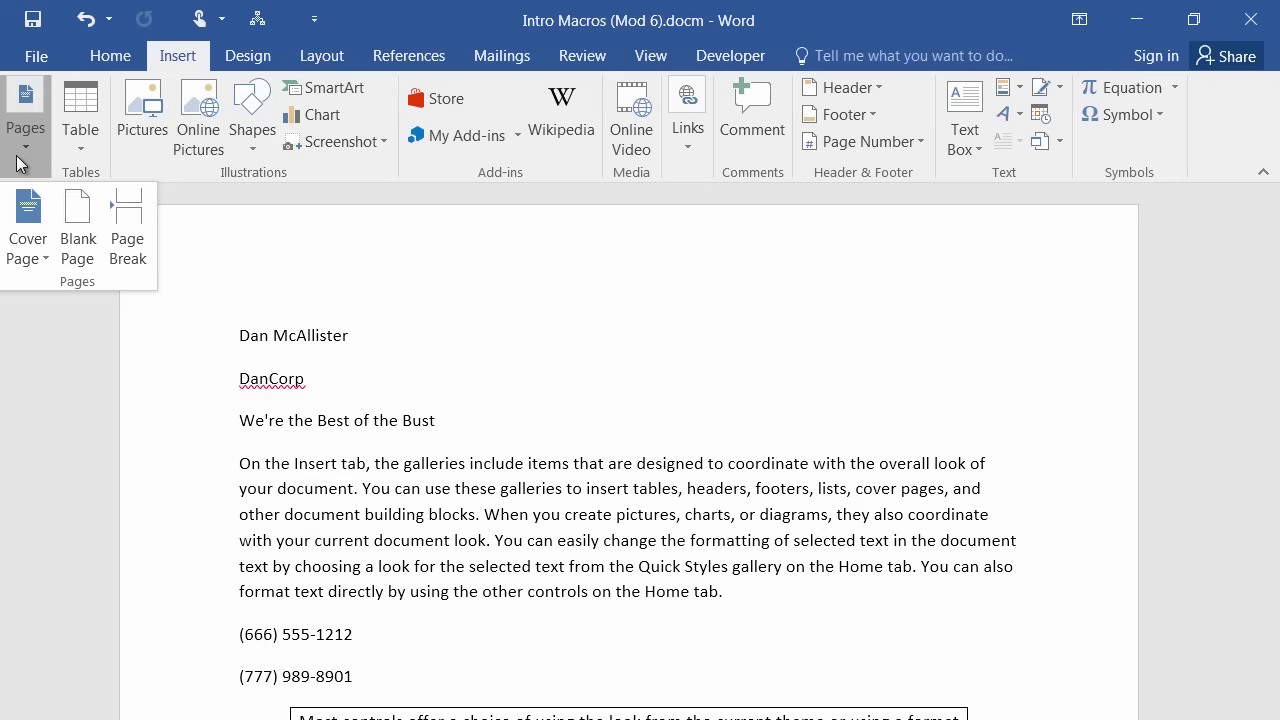
click(31, 148)
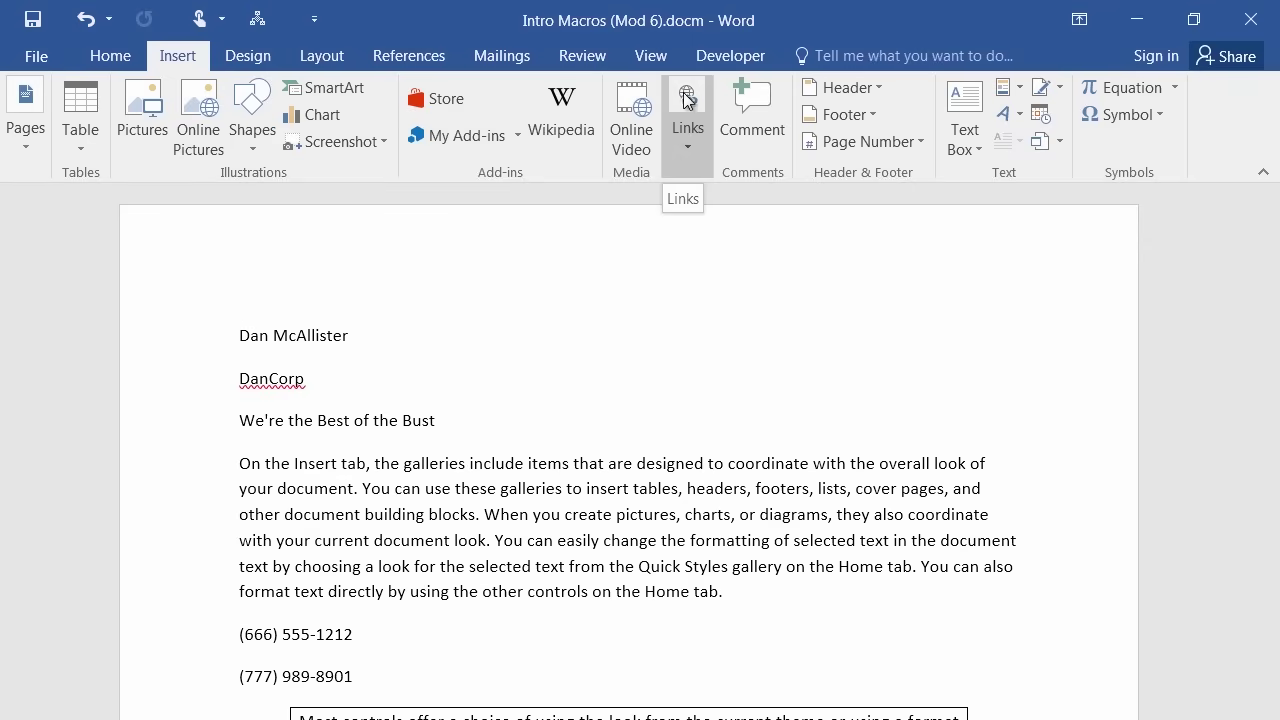
click(688, 148)
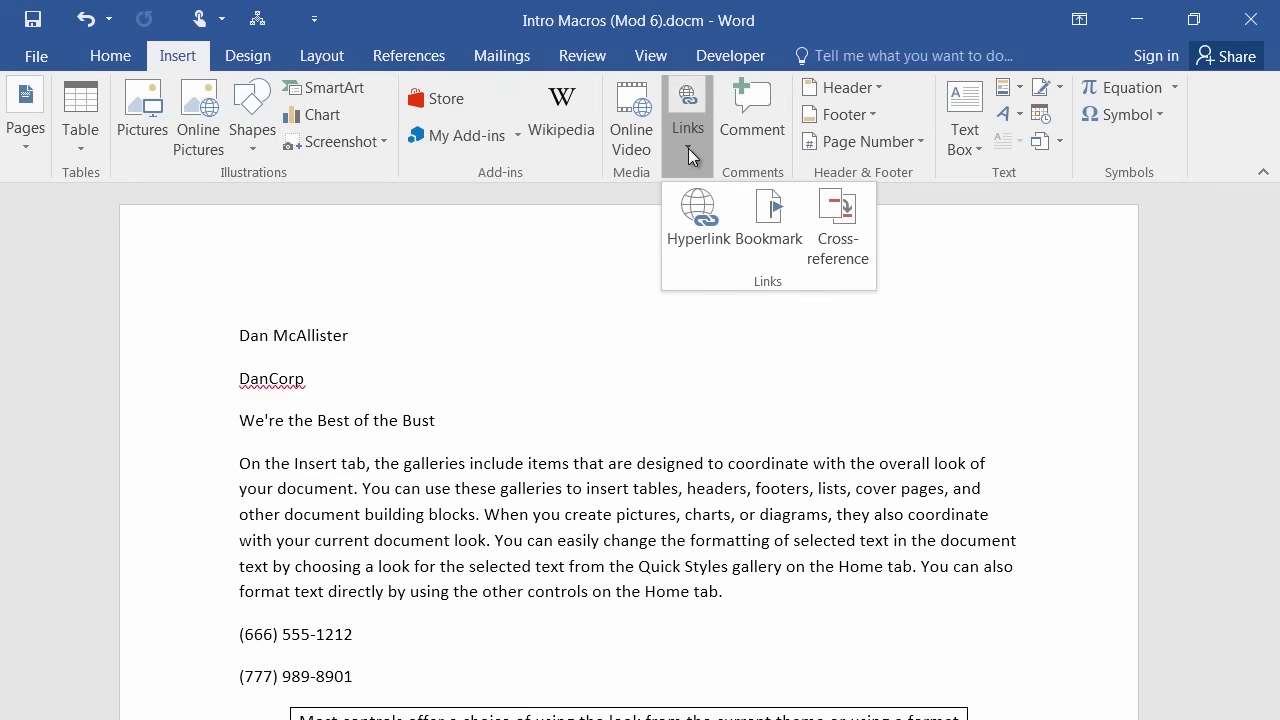
click(590, 247)
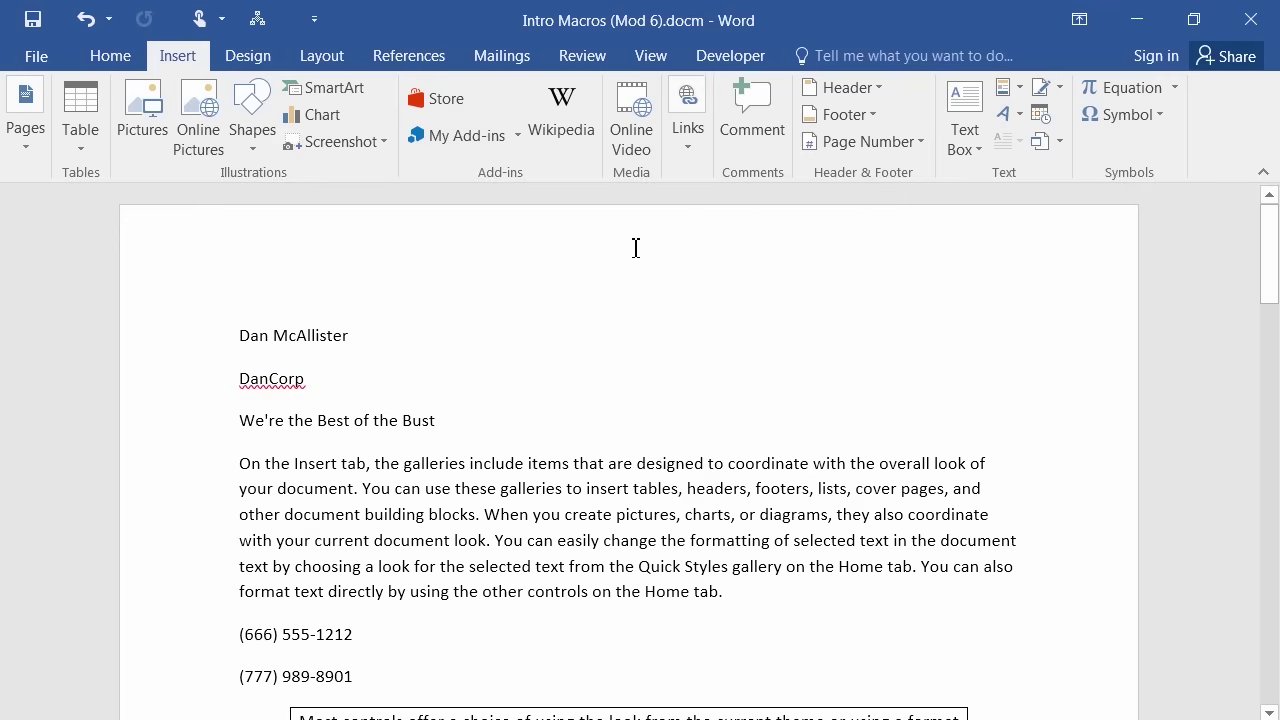
click(697, 160)
click(590, 247)
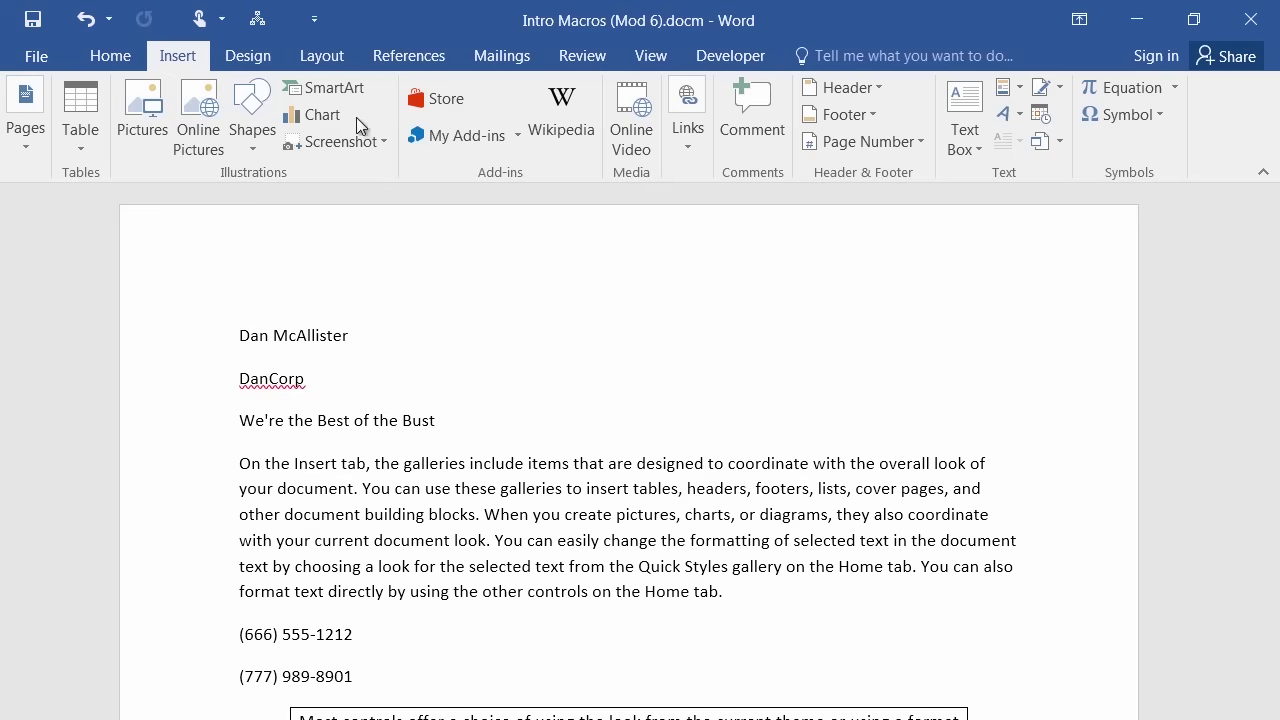
Open Customize the Ribbon in Word Options from the ribbon's right-click menu.
right_click(336, 122)
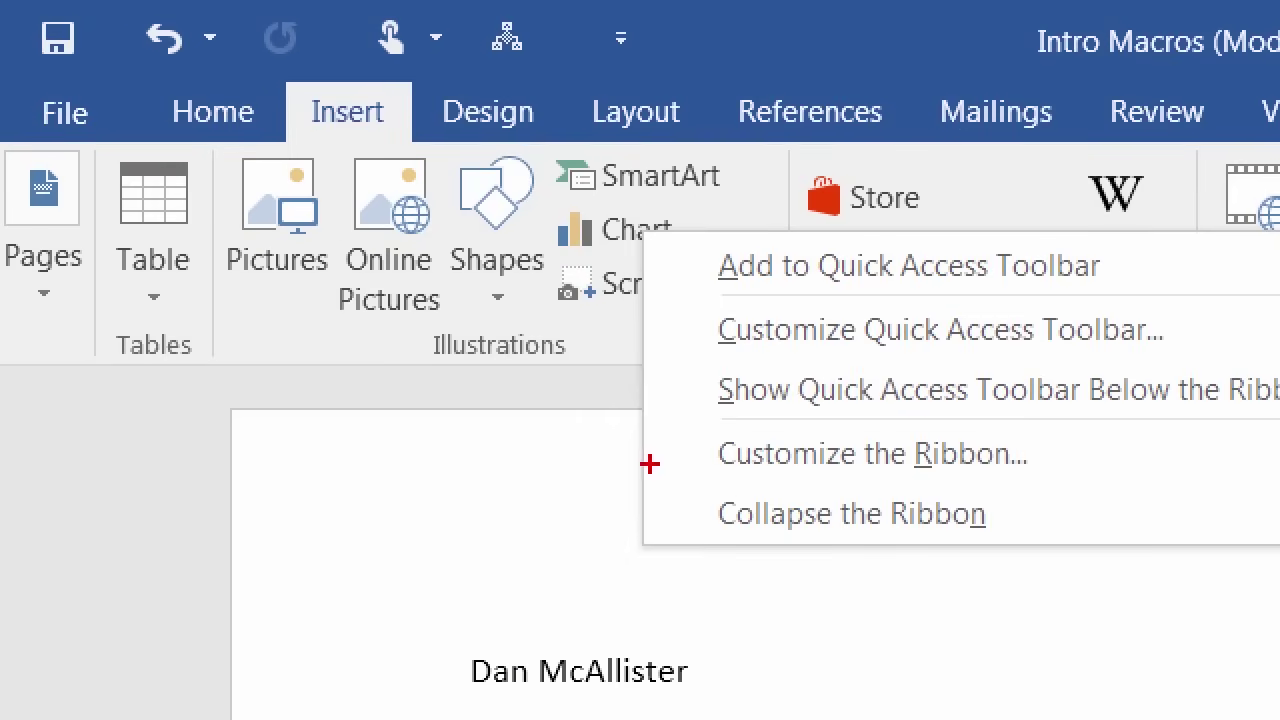
key(Escape)
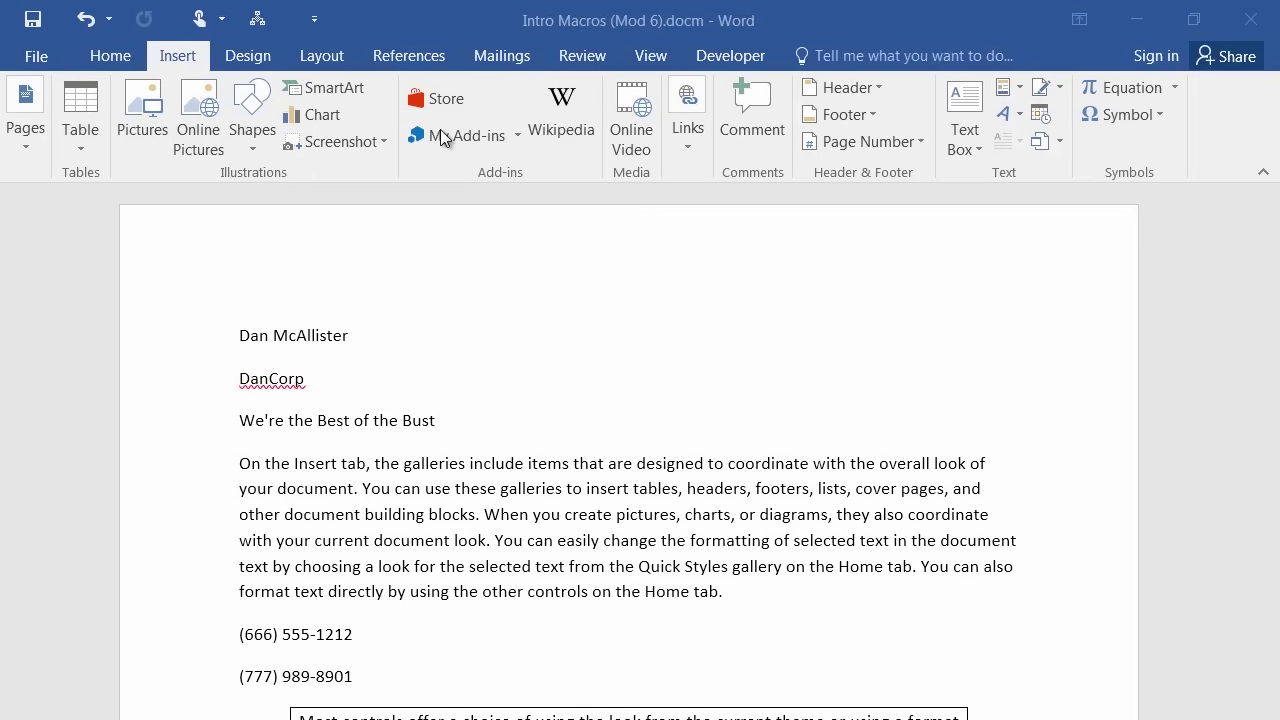
right_click(441, 137)
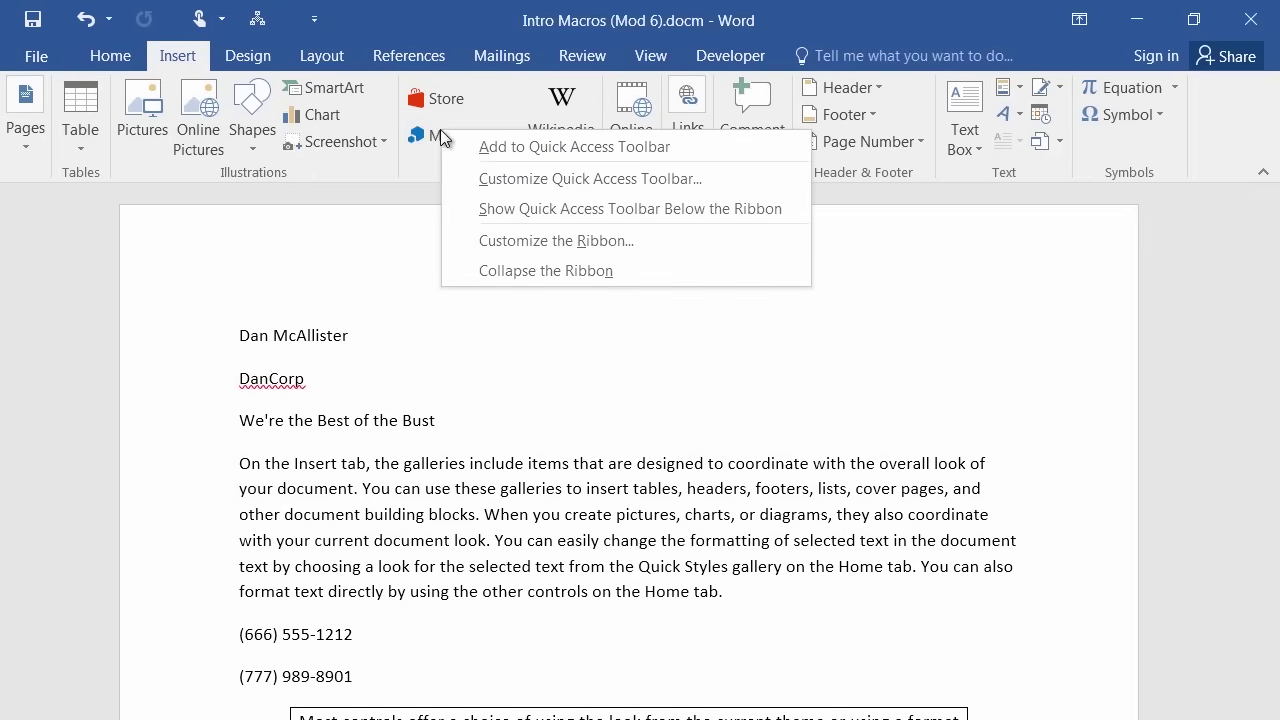
click(490, 249)
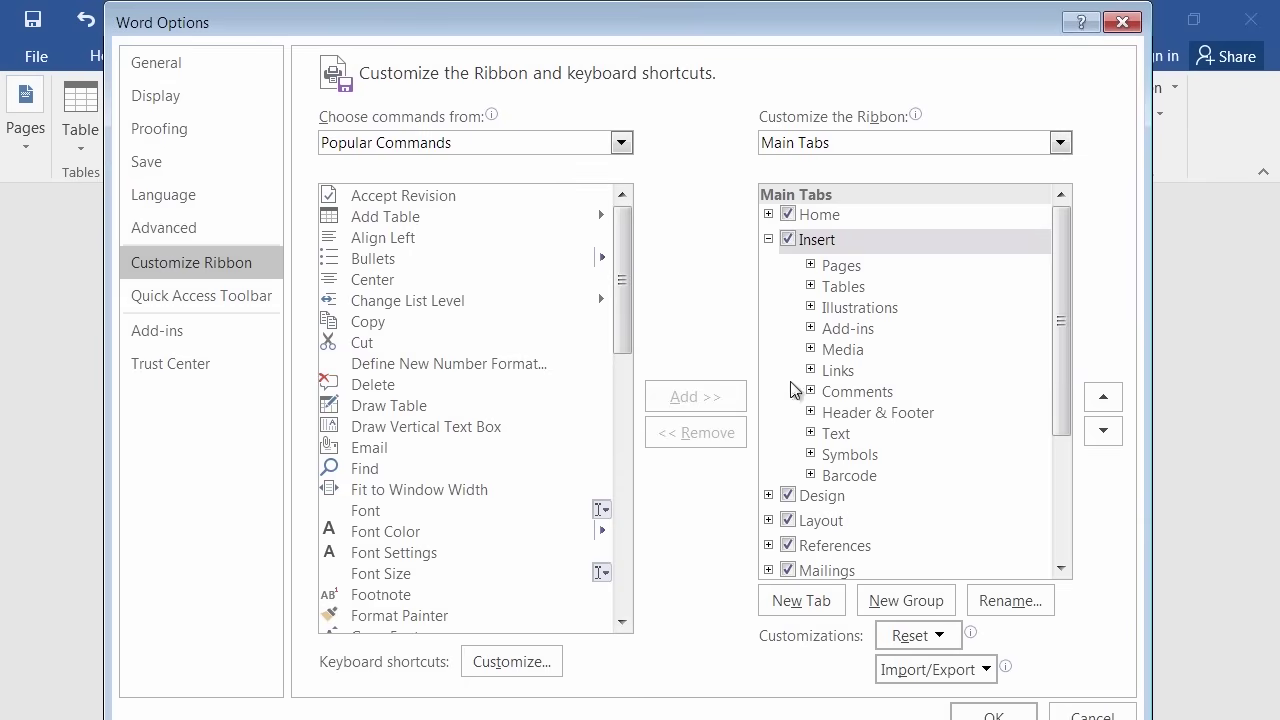
Expand Insert in the Main Tabs list to show its groups and reposition the dialog.
drag(1061, 353, 1081, 485)
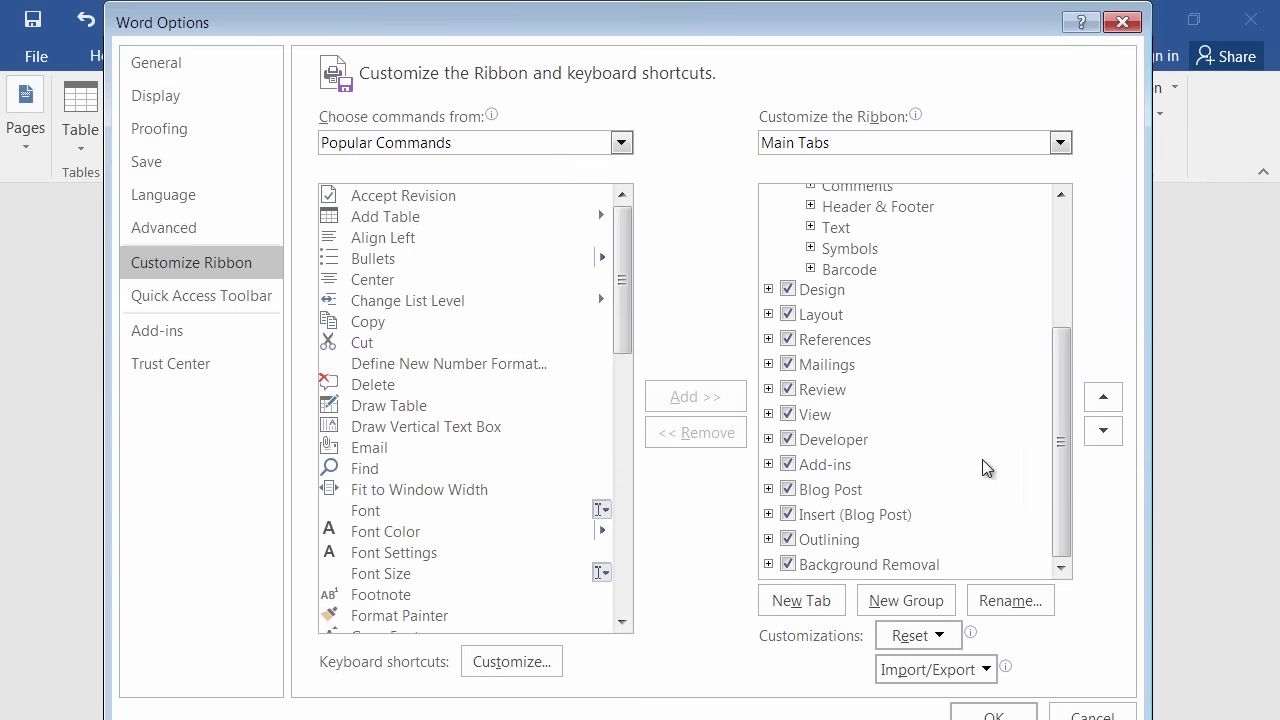
drag(1060, 426, 1067, 203)
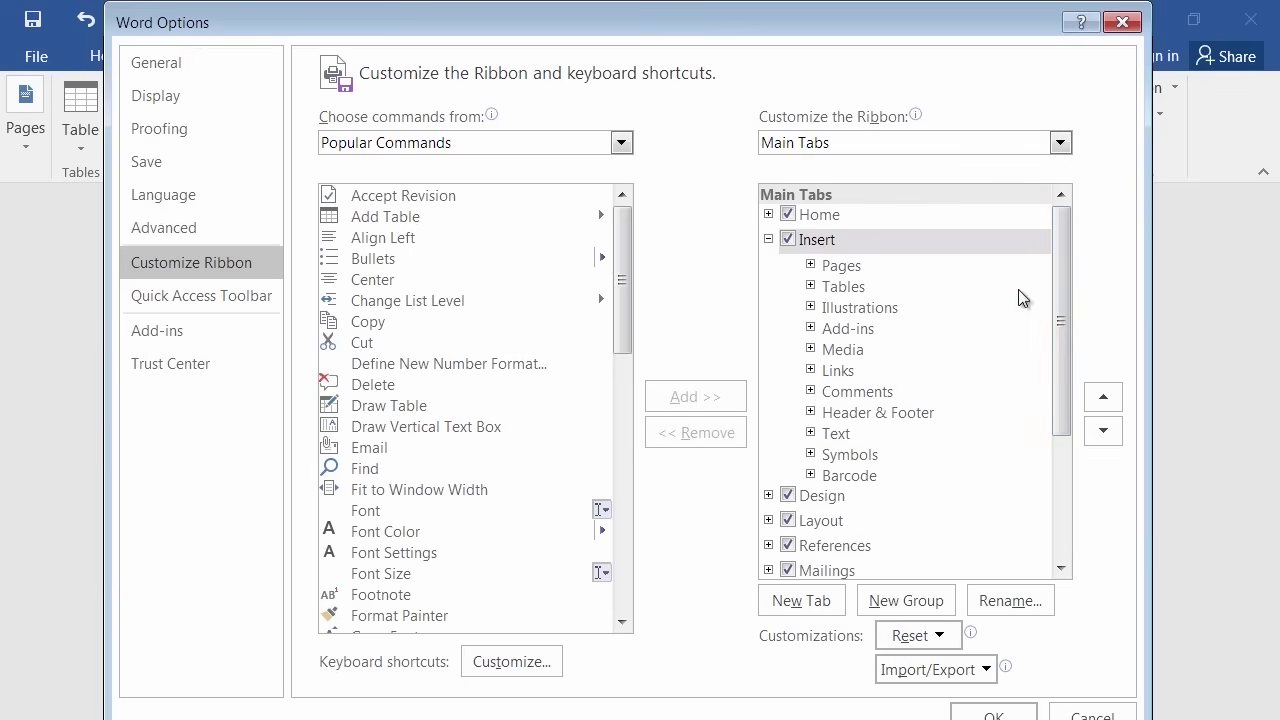
click(768, 239)
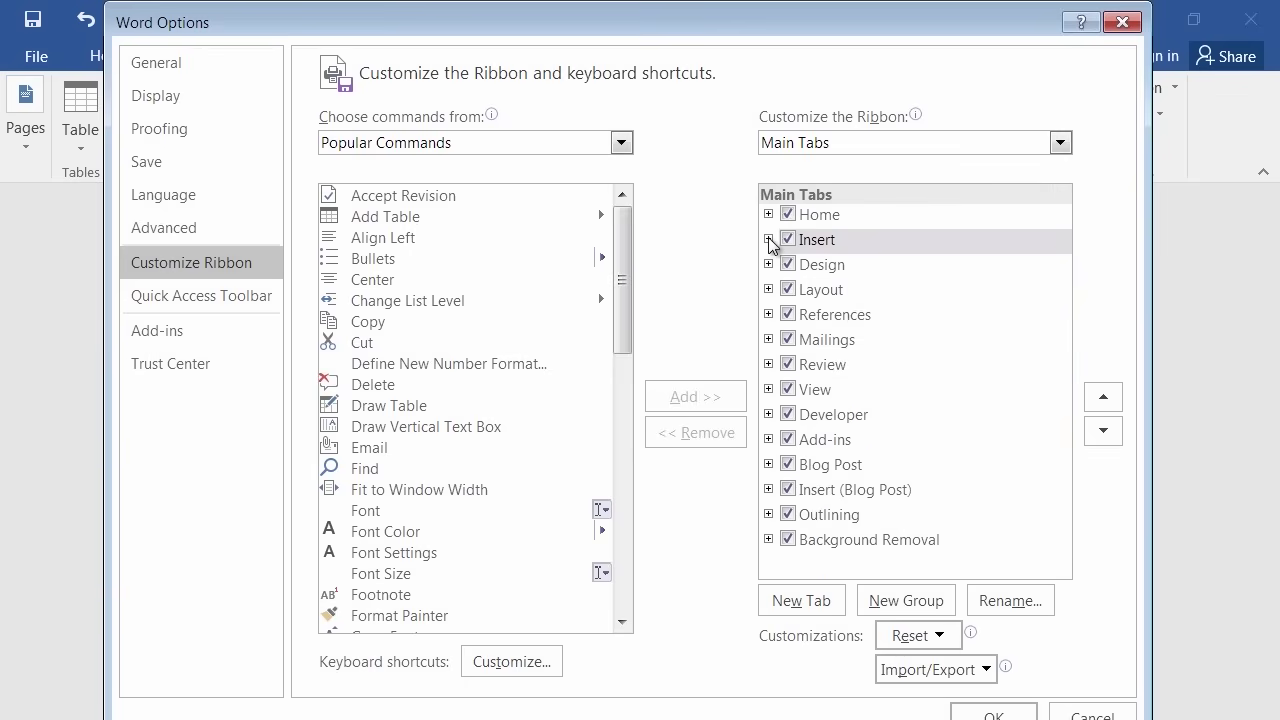
drag(716, 26, 720, 169)
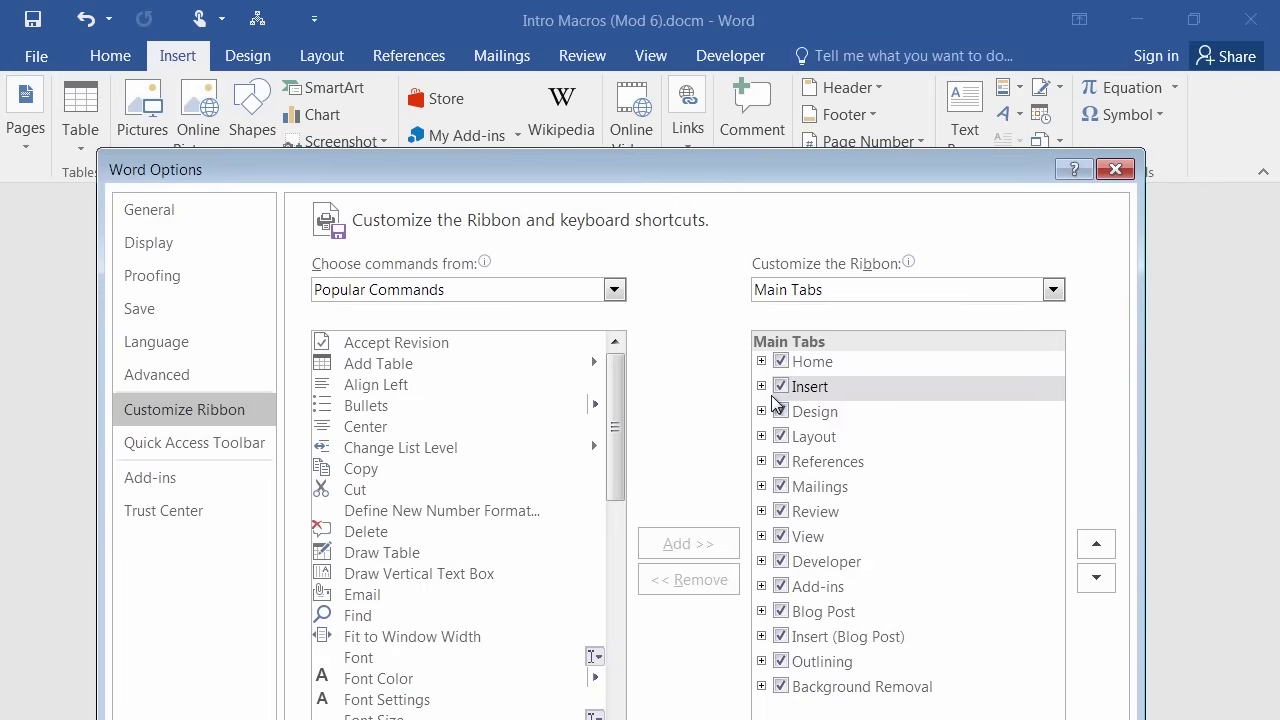
click(764, 389)
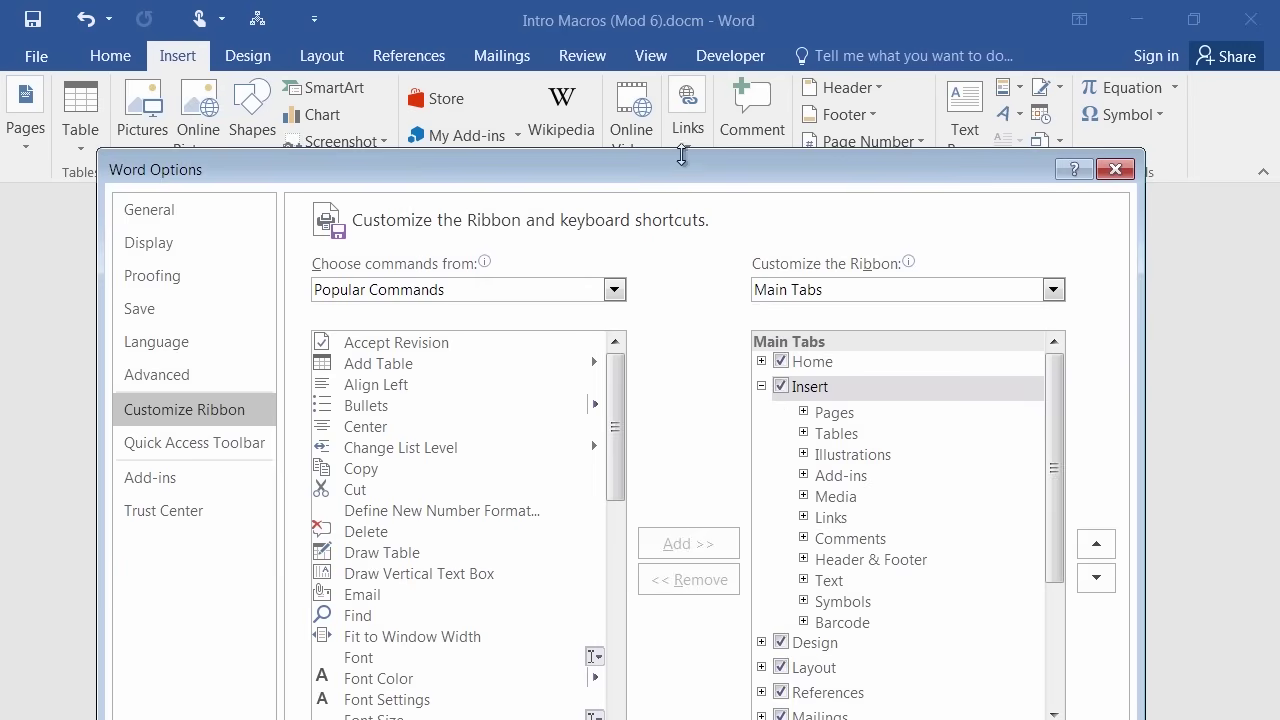
drag(686, 168, 680, 208)
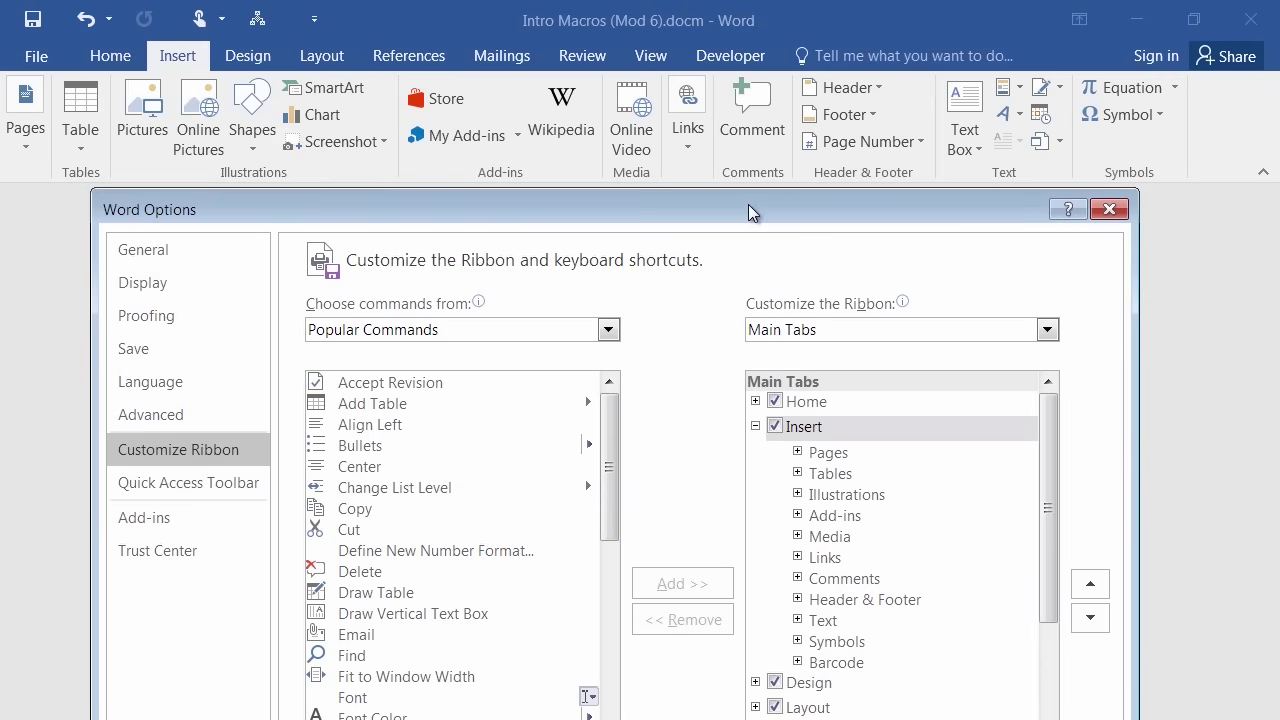
drag(746, 205, 764, 112)
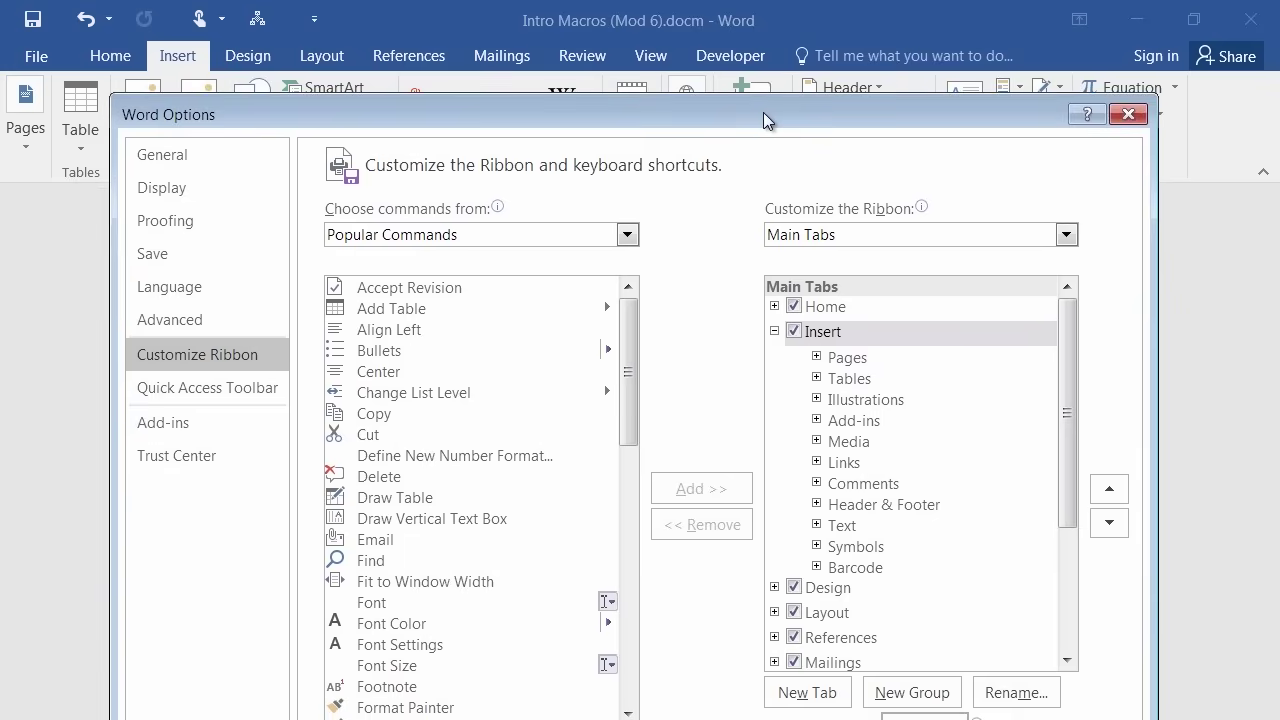
drag(763, 112, 747, 61)
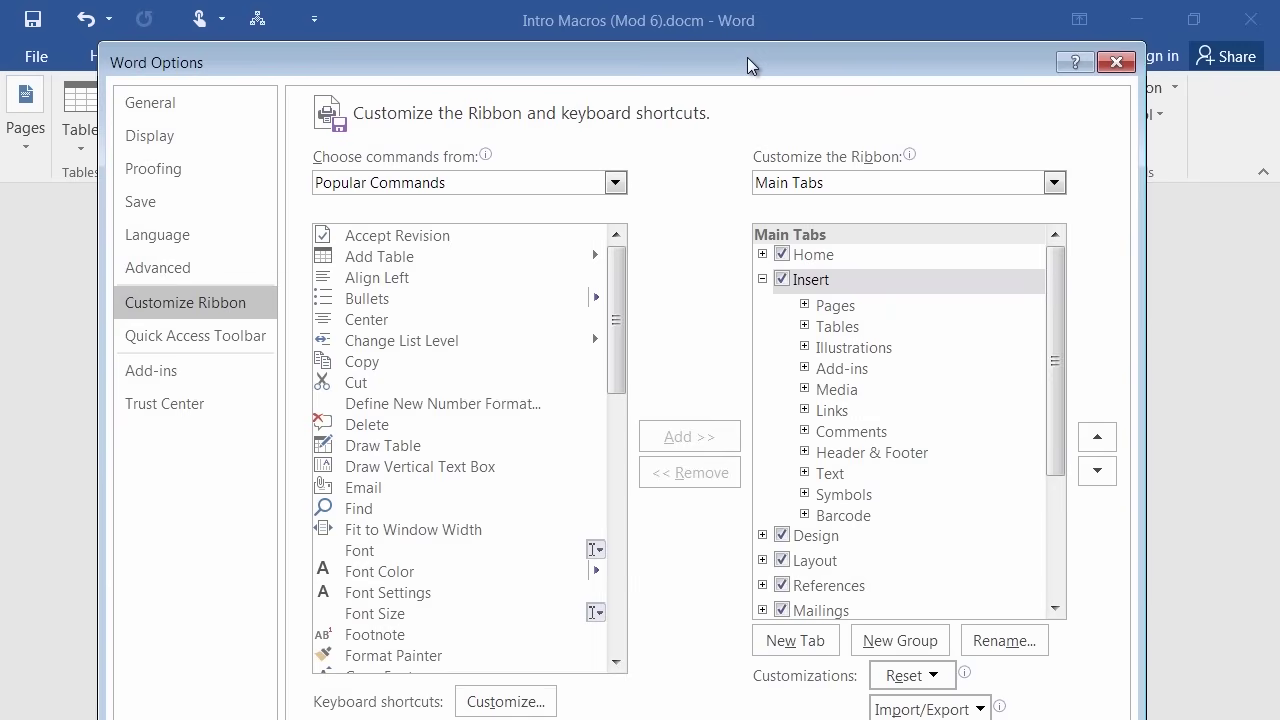
drag(748, 57, 748, 52)
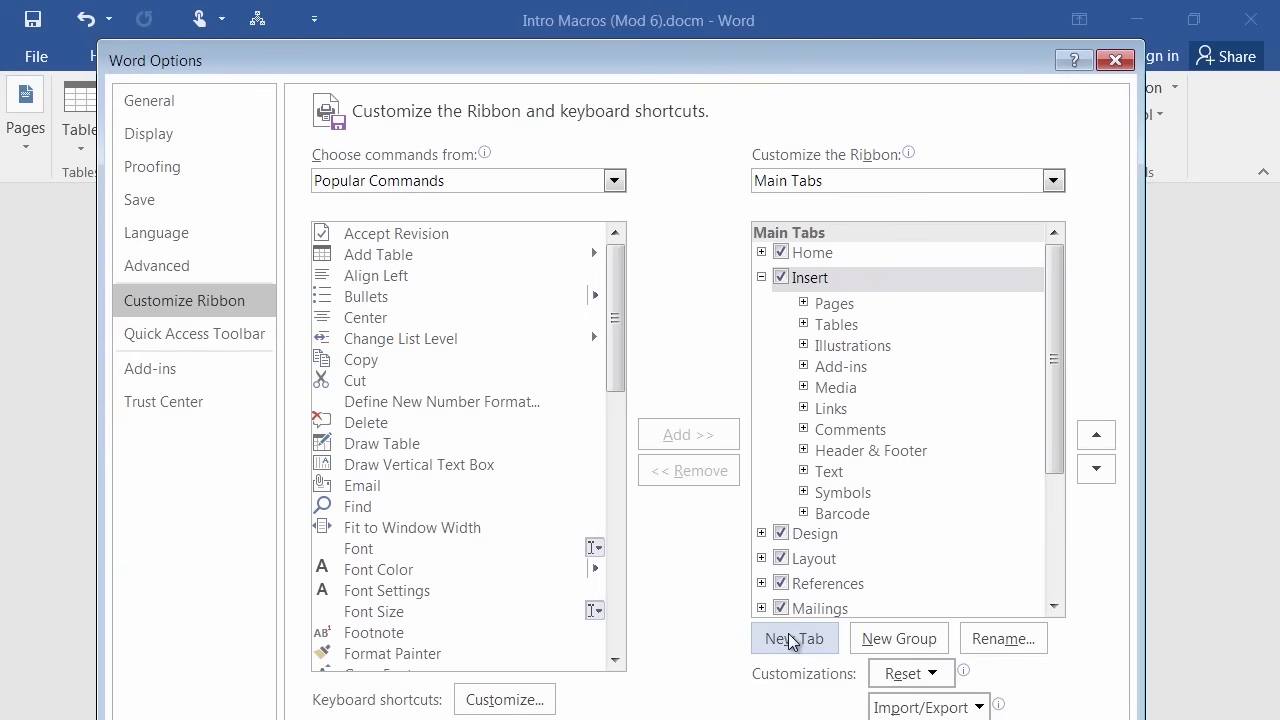
Add a New Tab (Custom) with its New Group after Insert and begin renaming it.
click(792, 640)
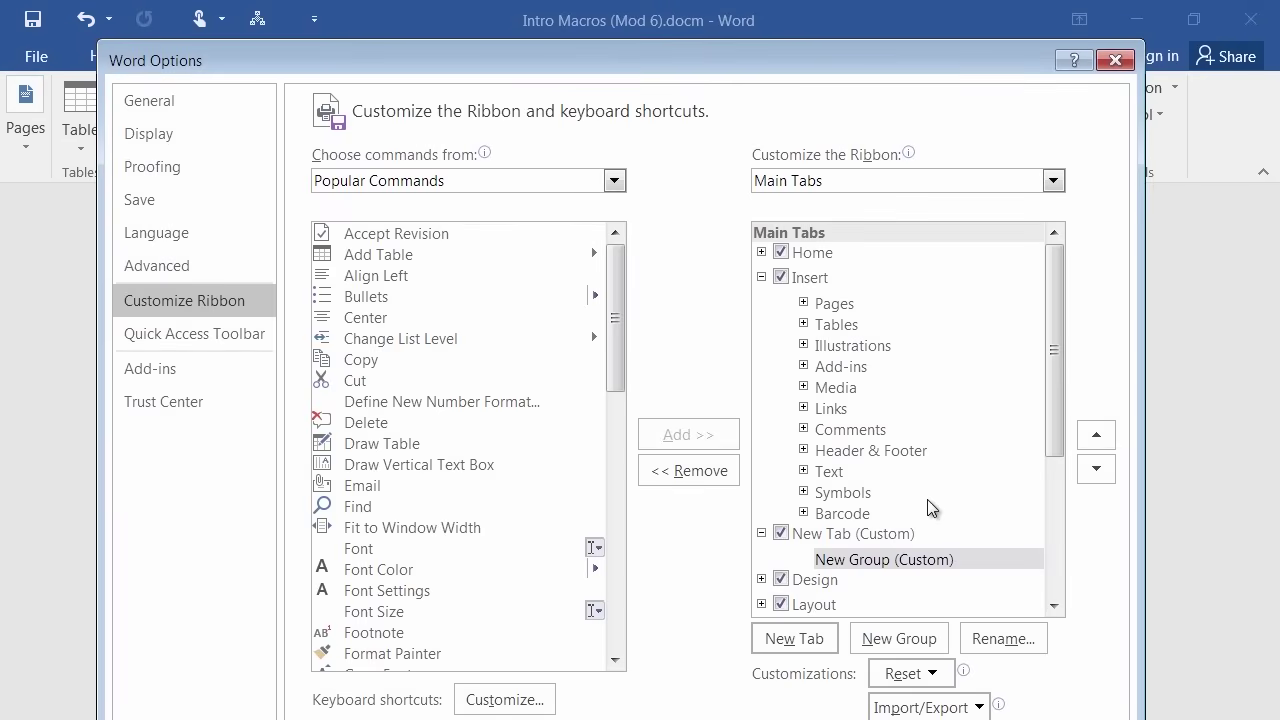
click(819, 533)
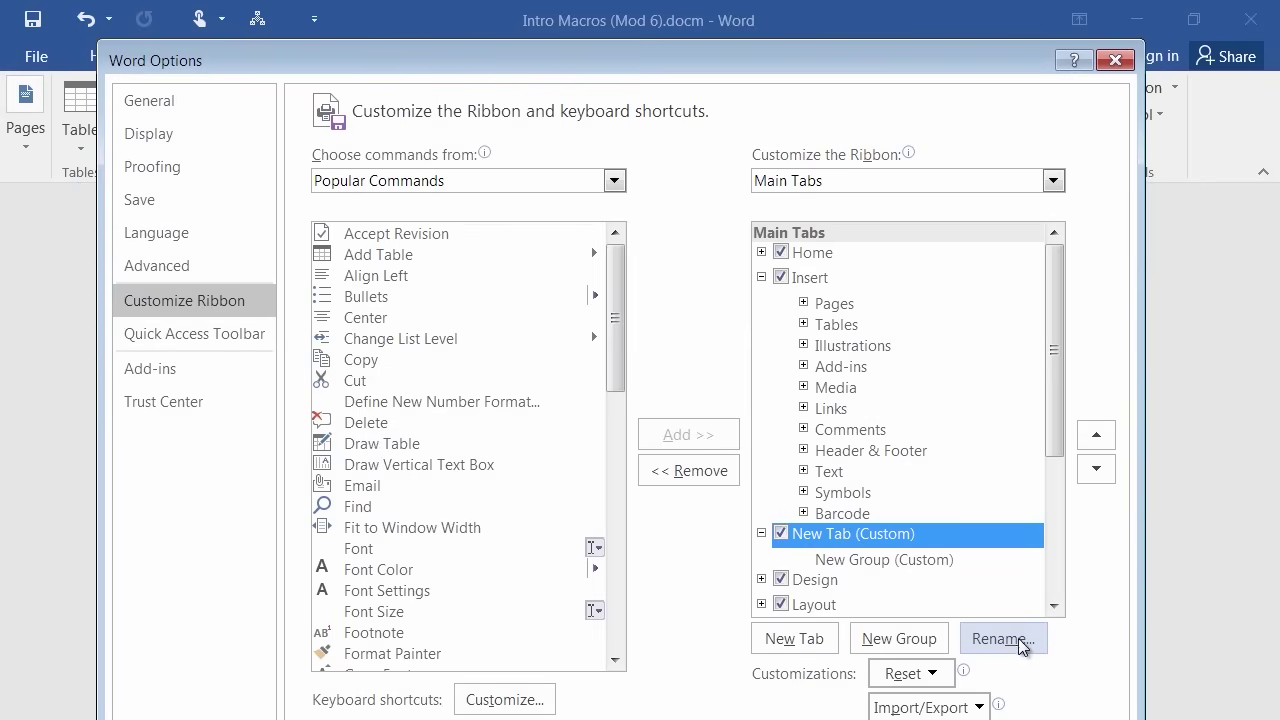
click(1003, 639)
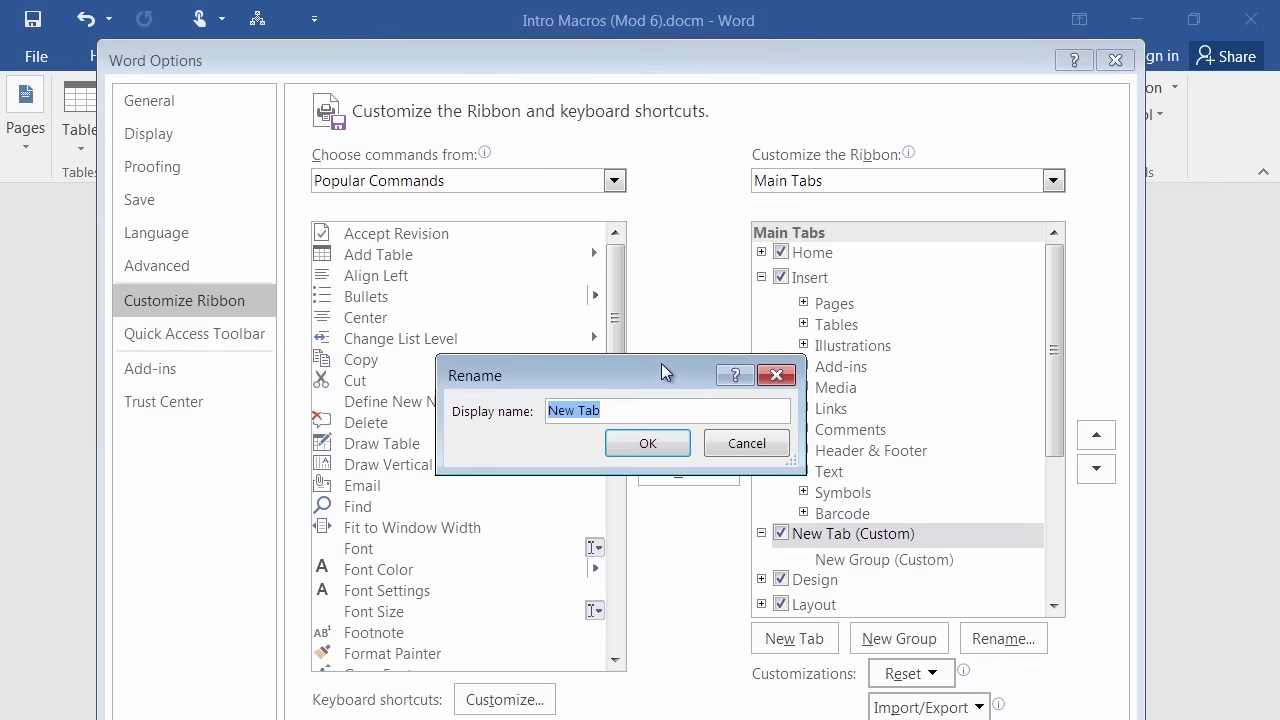
Enter 'Dan' as the custom tab's display name and confirm.
text(Dan)
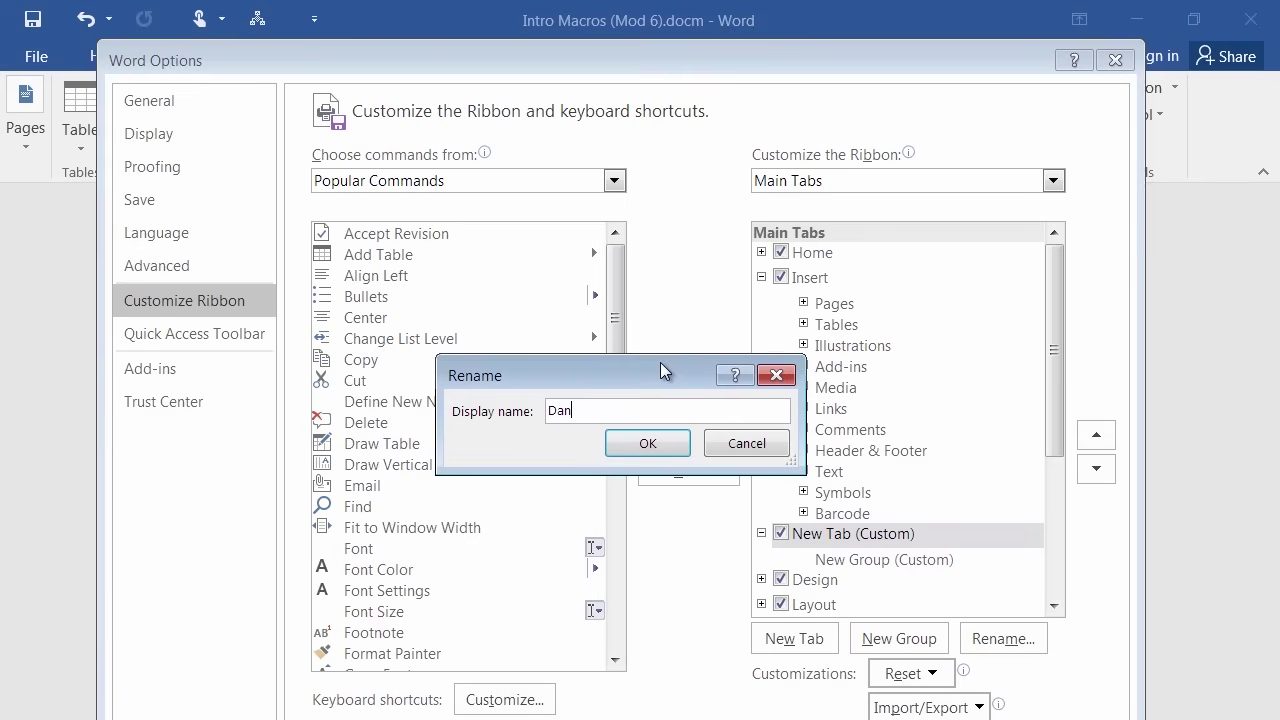
click(647, 444)
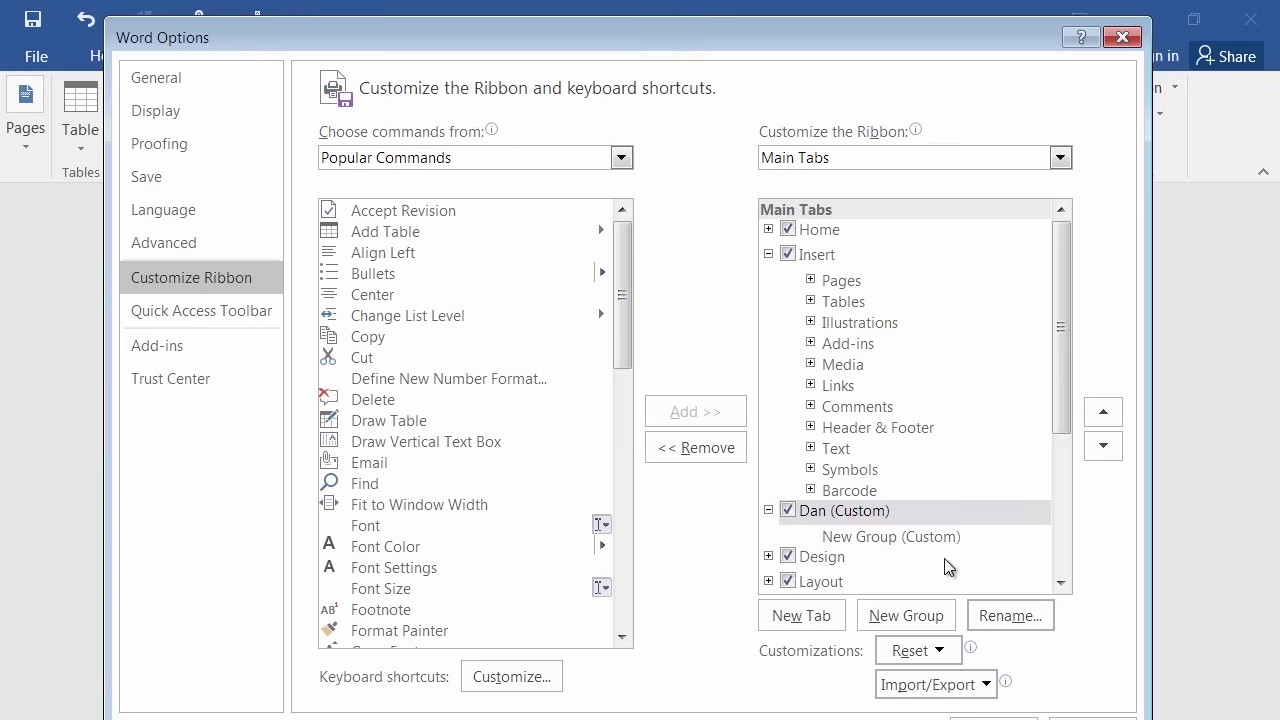
Rename the new custom group to 'My Macros' and give it the smiley symbol.
right_click(855, 543)
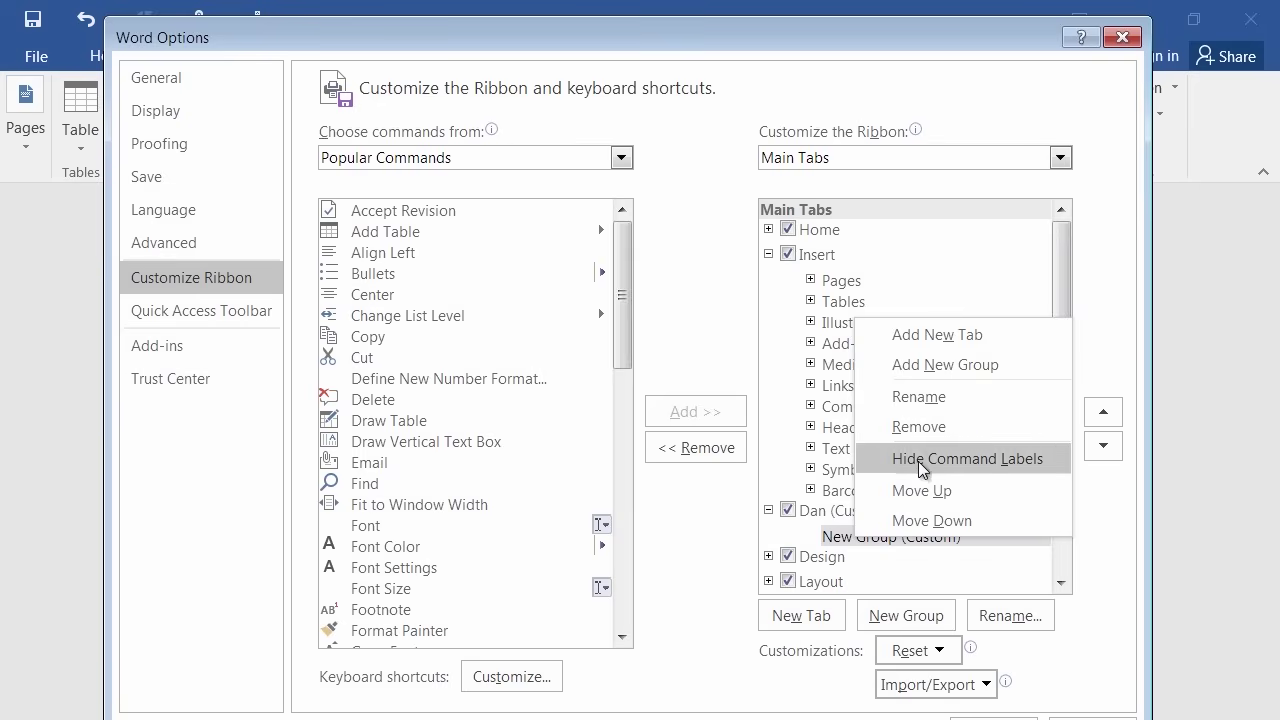
click(935, 396)
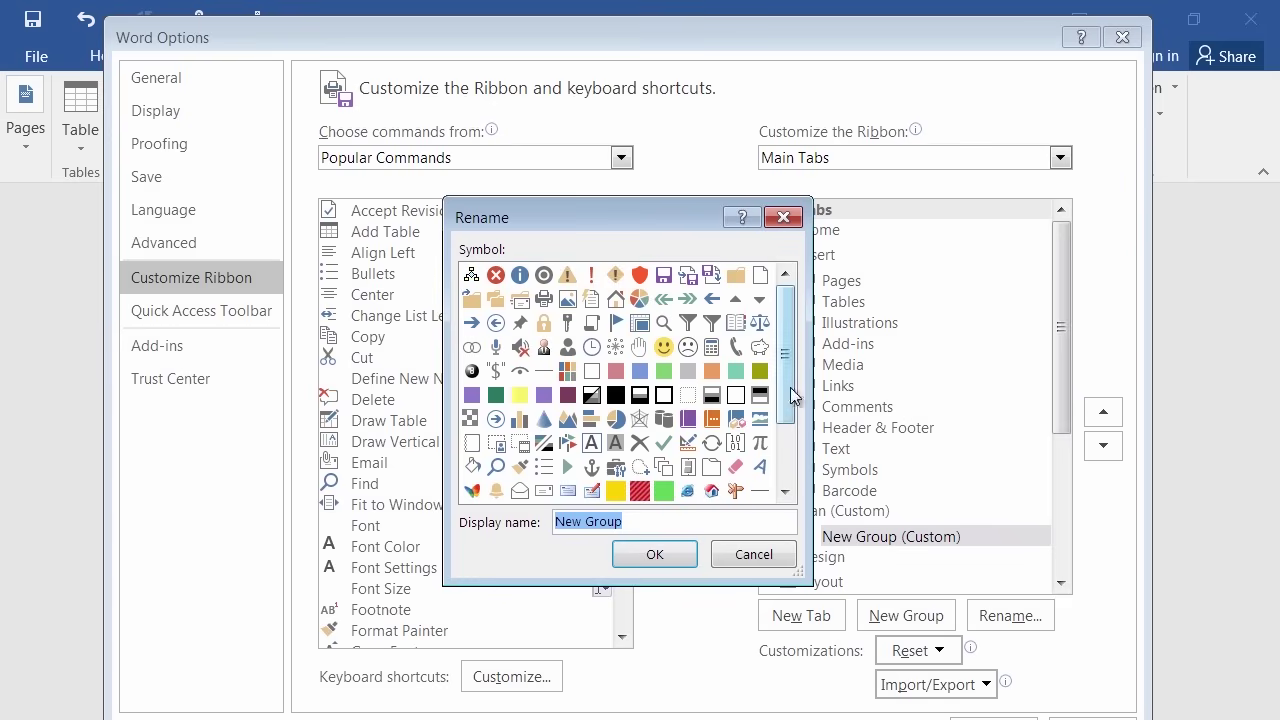
drag(786, 406, 784, 346)
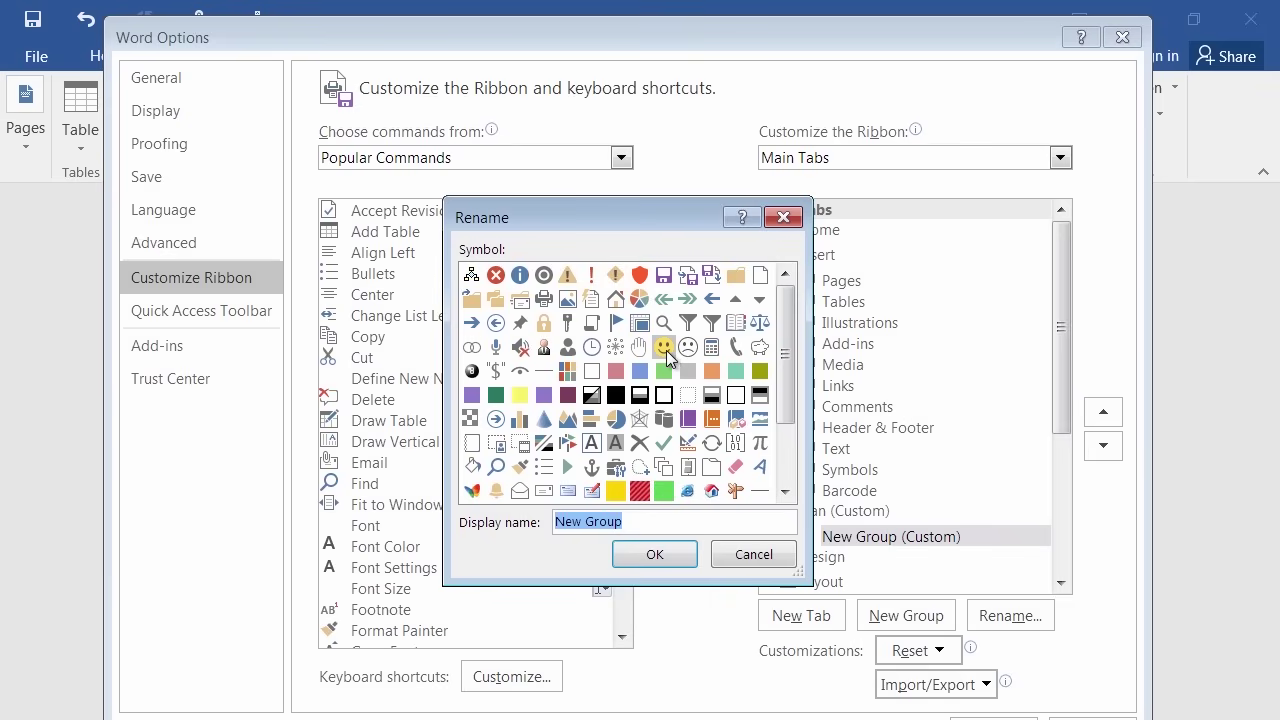
click(666, 350)
click(632, 522)
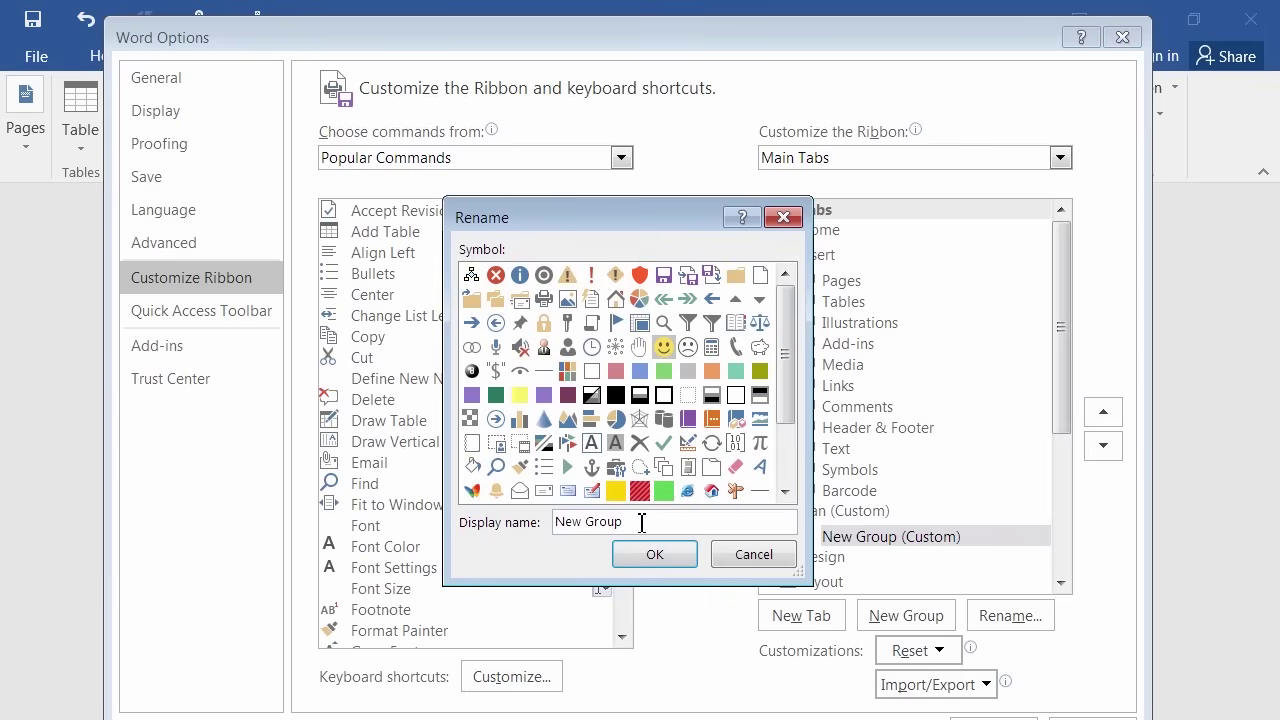
key(ctrl+a)
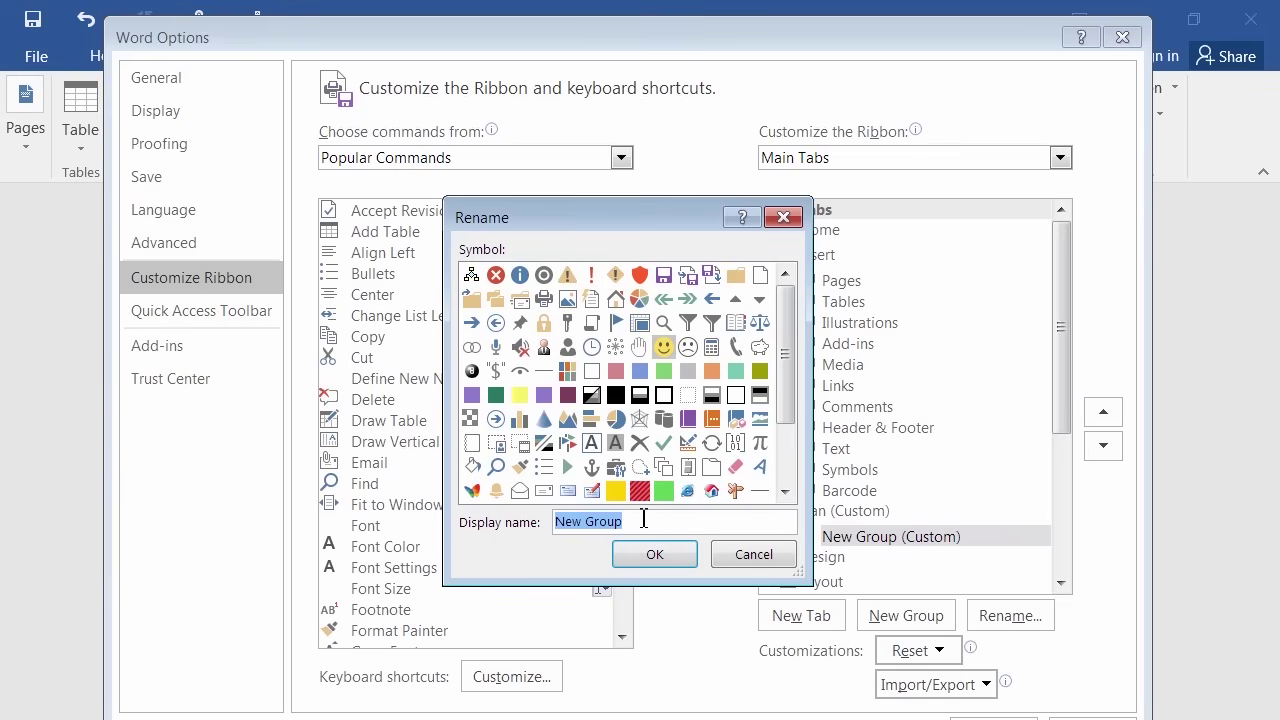
text(My Macros)
click(656, 562)
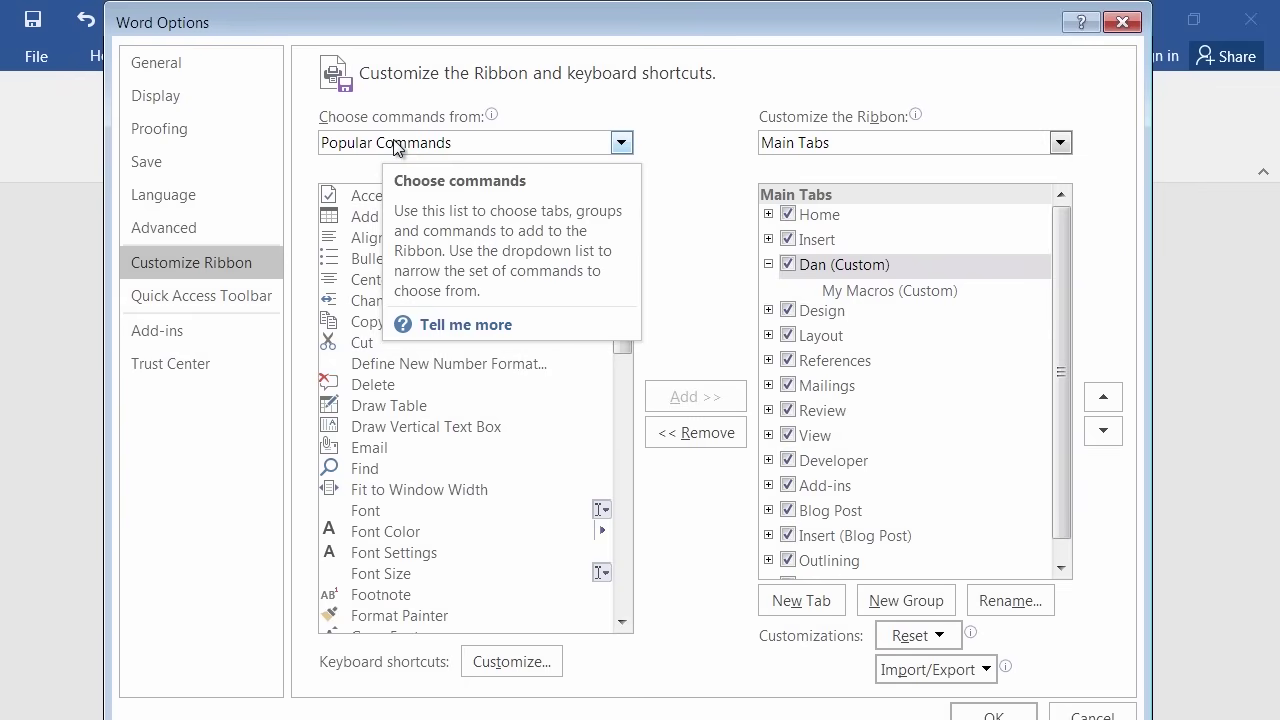
Switch the command list to Macros and add PullQuote, MySignature and FixPhone to the Dan tab's My Macros group.
click(396, 146)
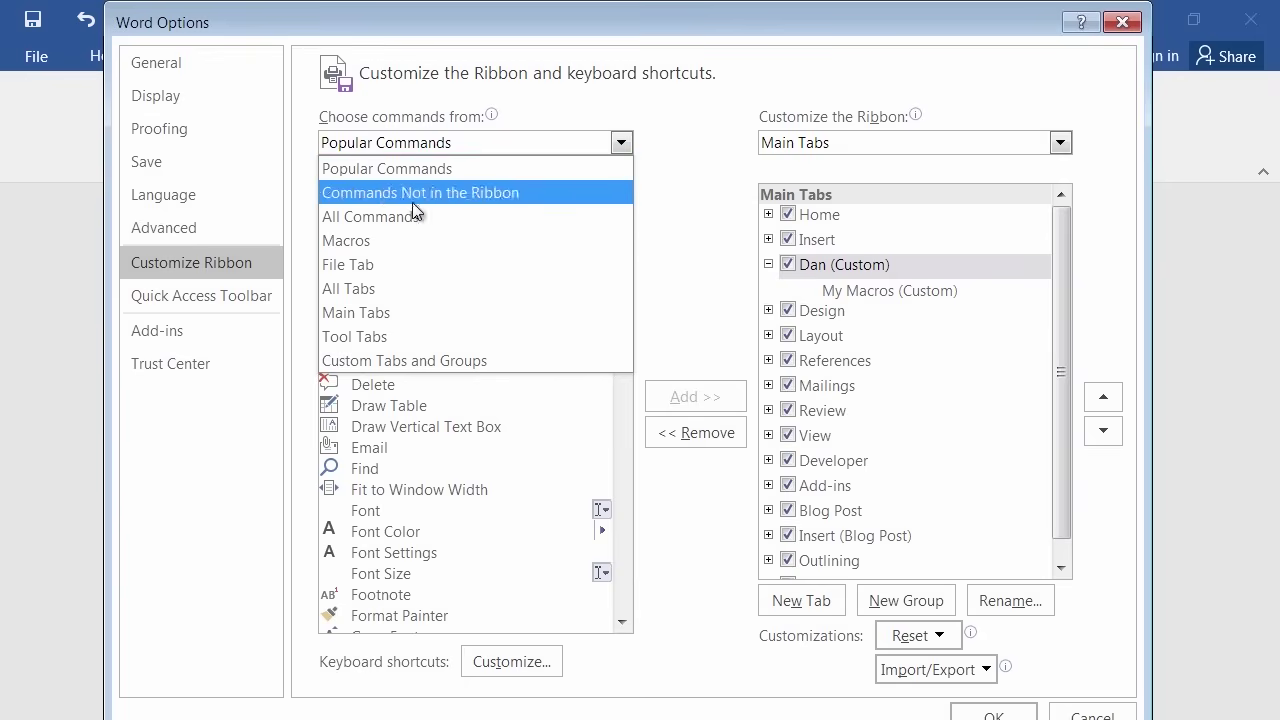
click(381, 243)
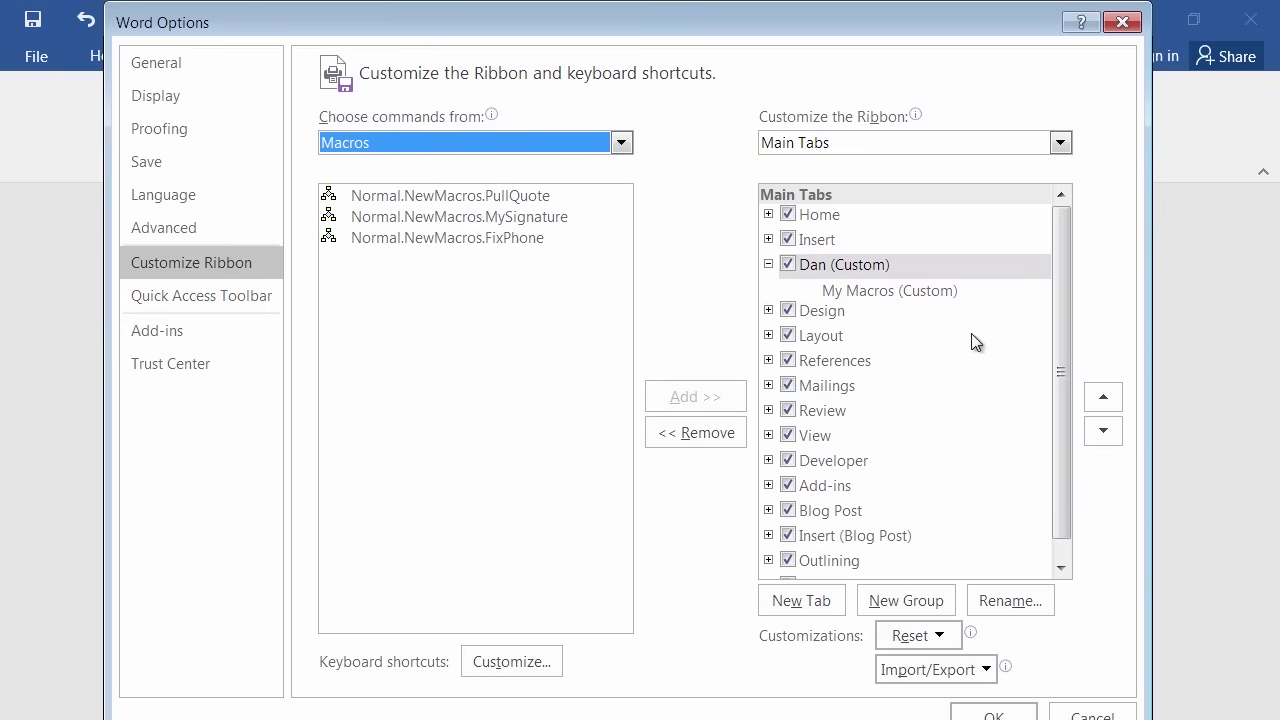
click(507, 196)
click(510, 240)
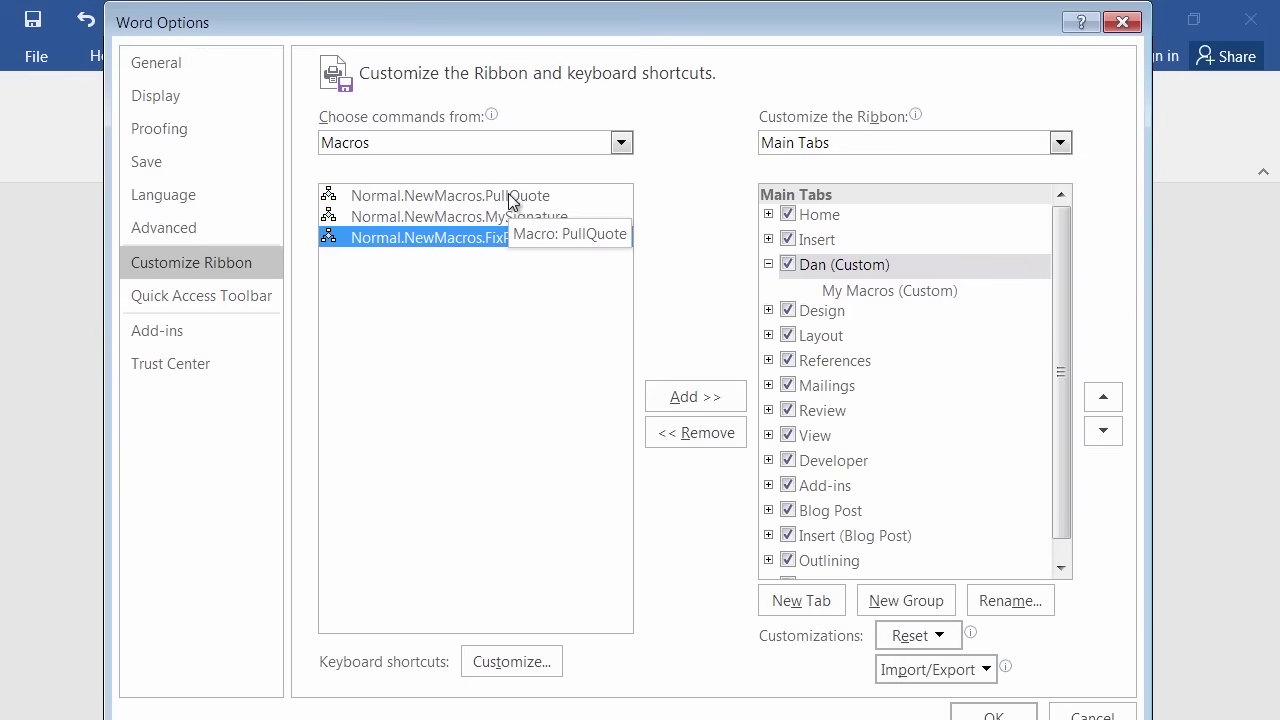
click(509, 197)
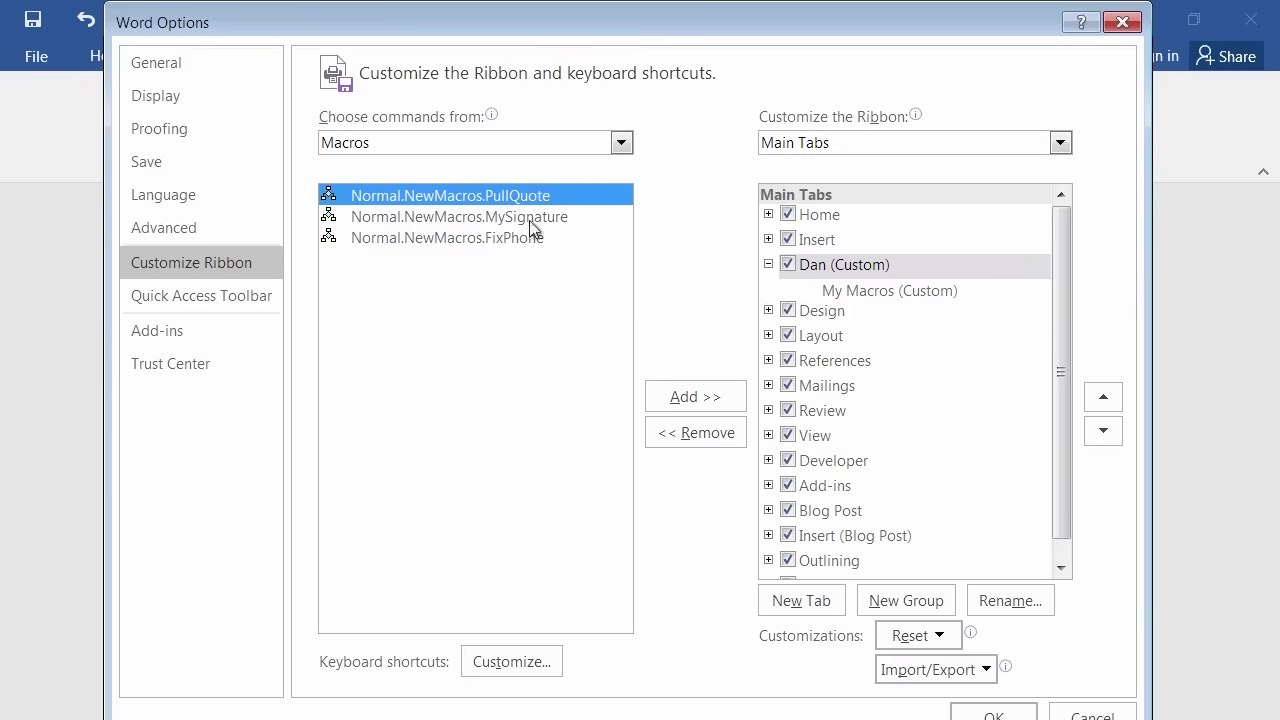
drag(505, 197, 860, 305)
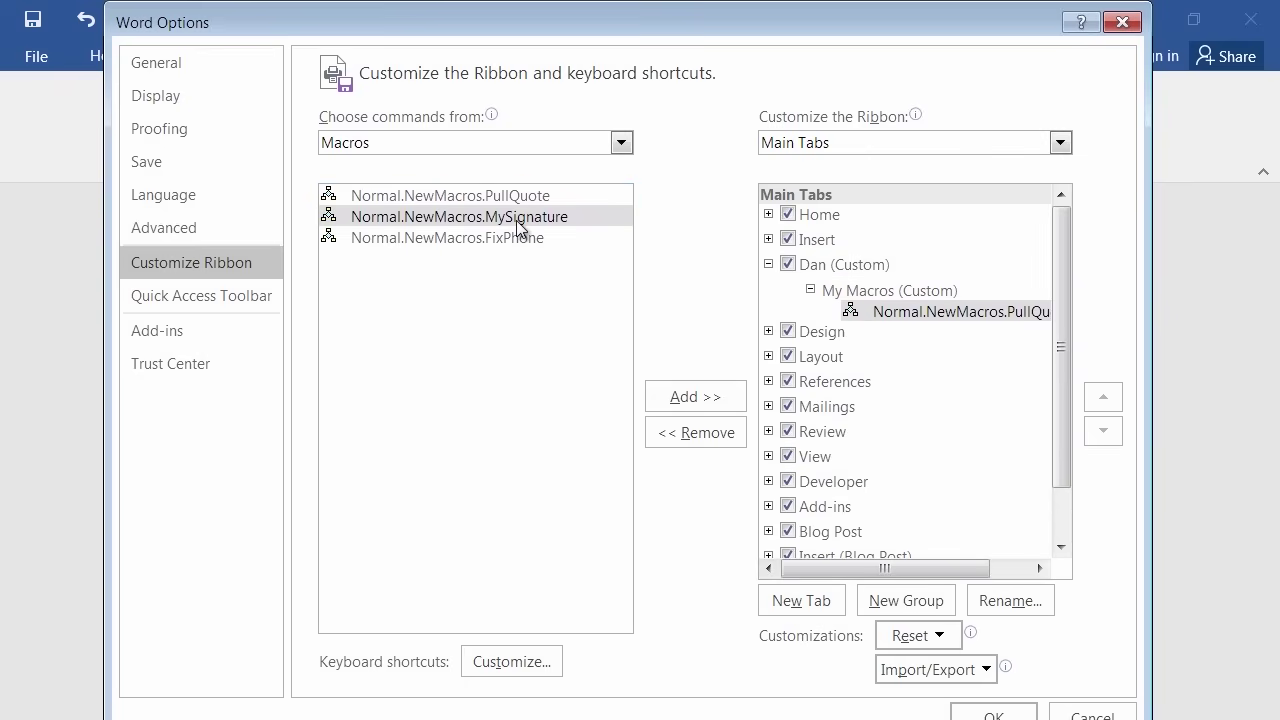
drag(518, 228, 834, 330)
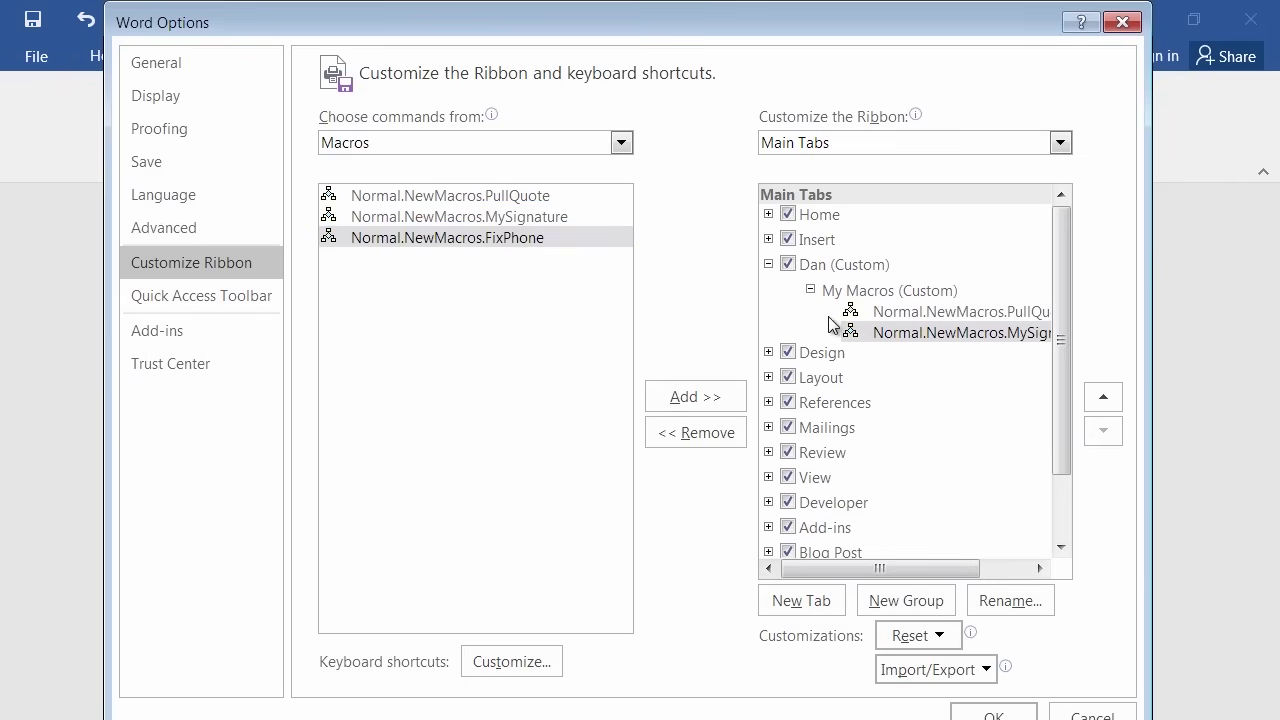
drag(511, 238, 894, 350)
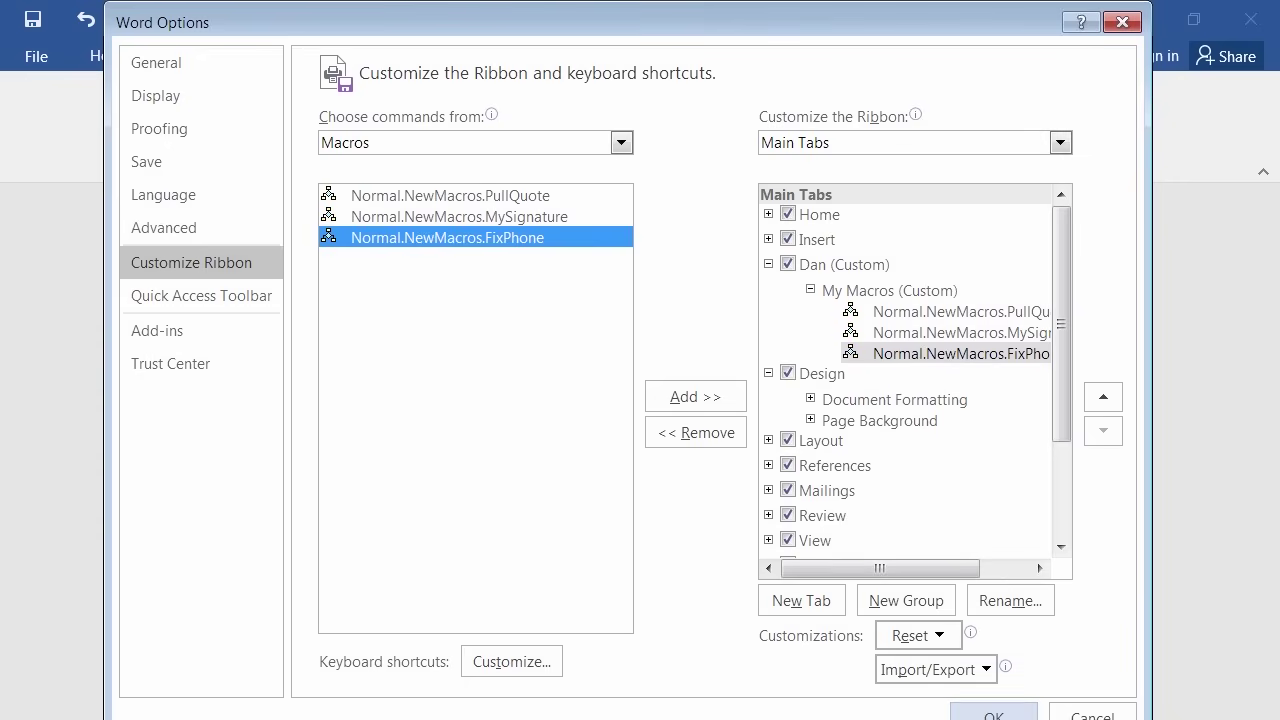
click(993, 715)
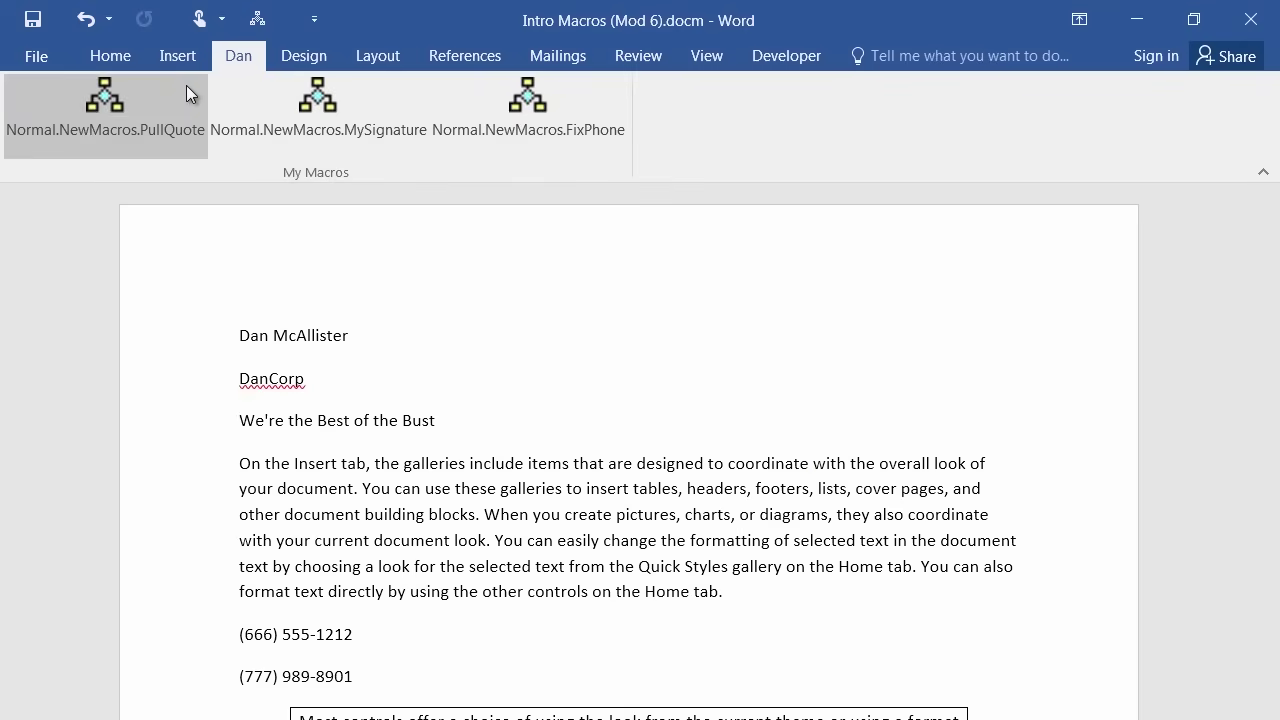
click(177, 56)
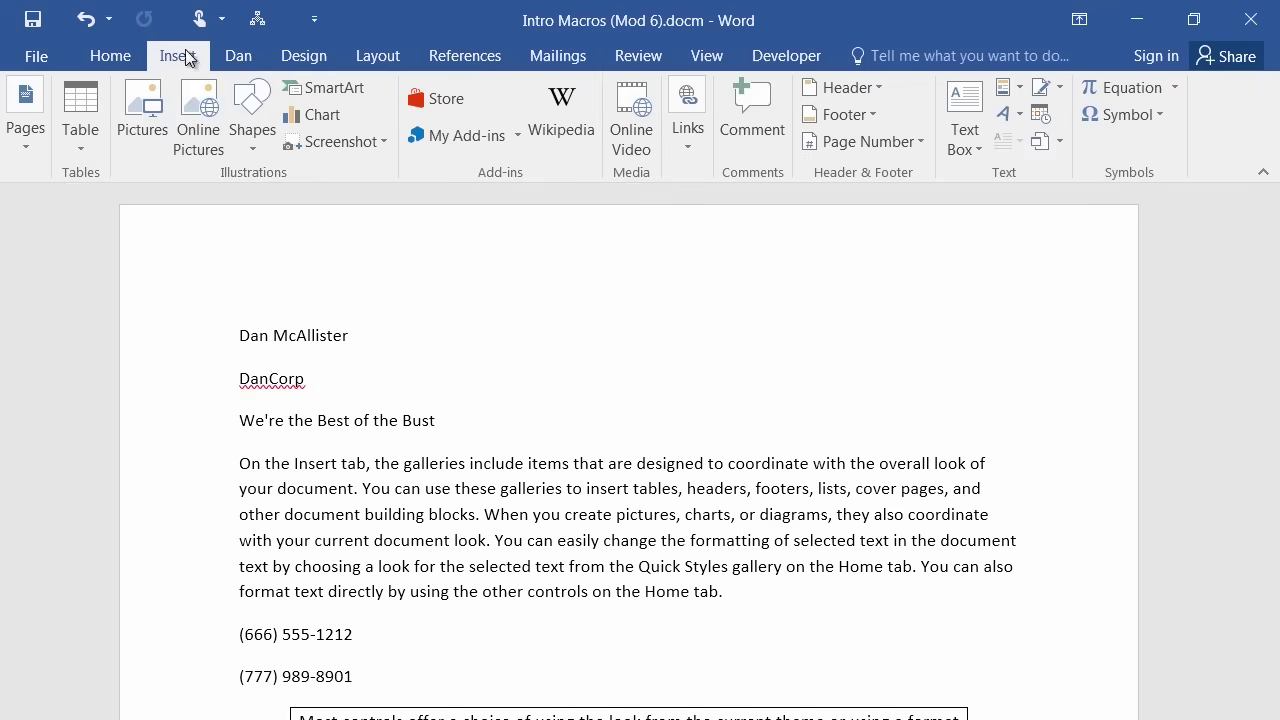
click(273, 60)
click(238, 57)
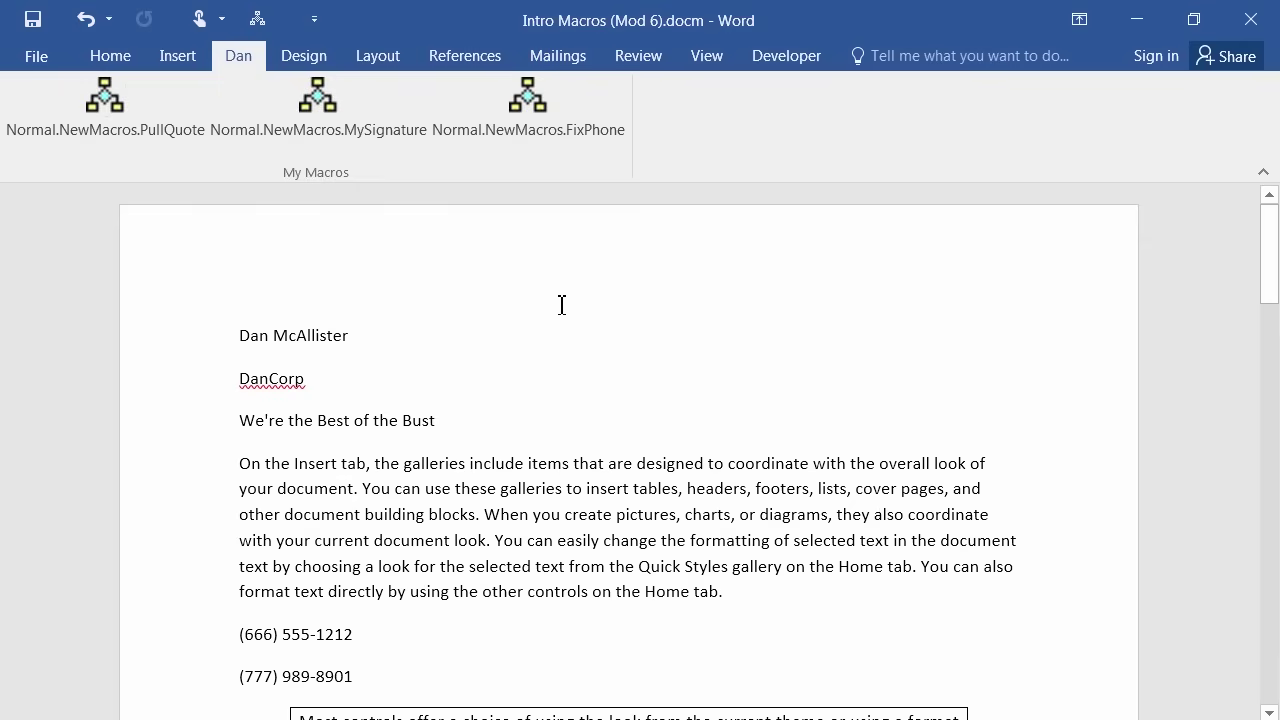
right_click(313, 108)
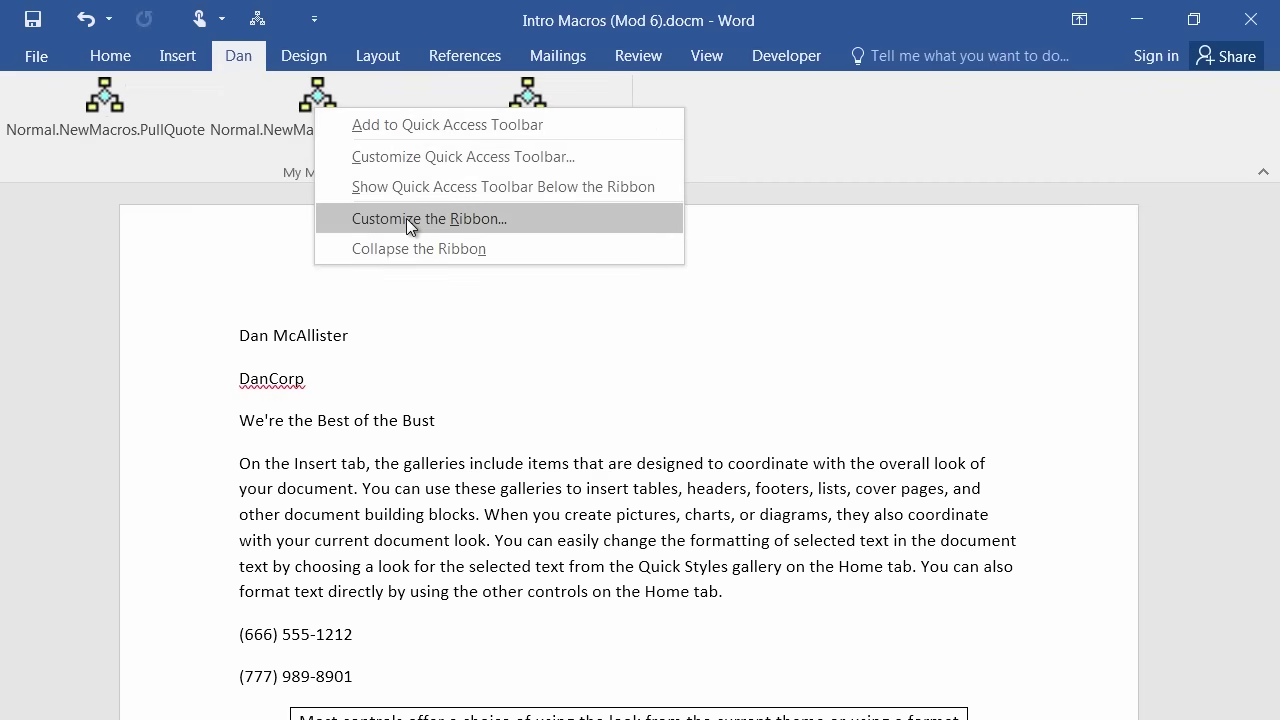
click(406, 218)
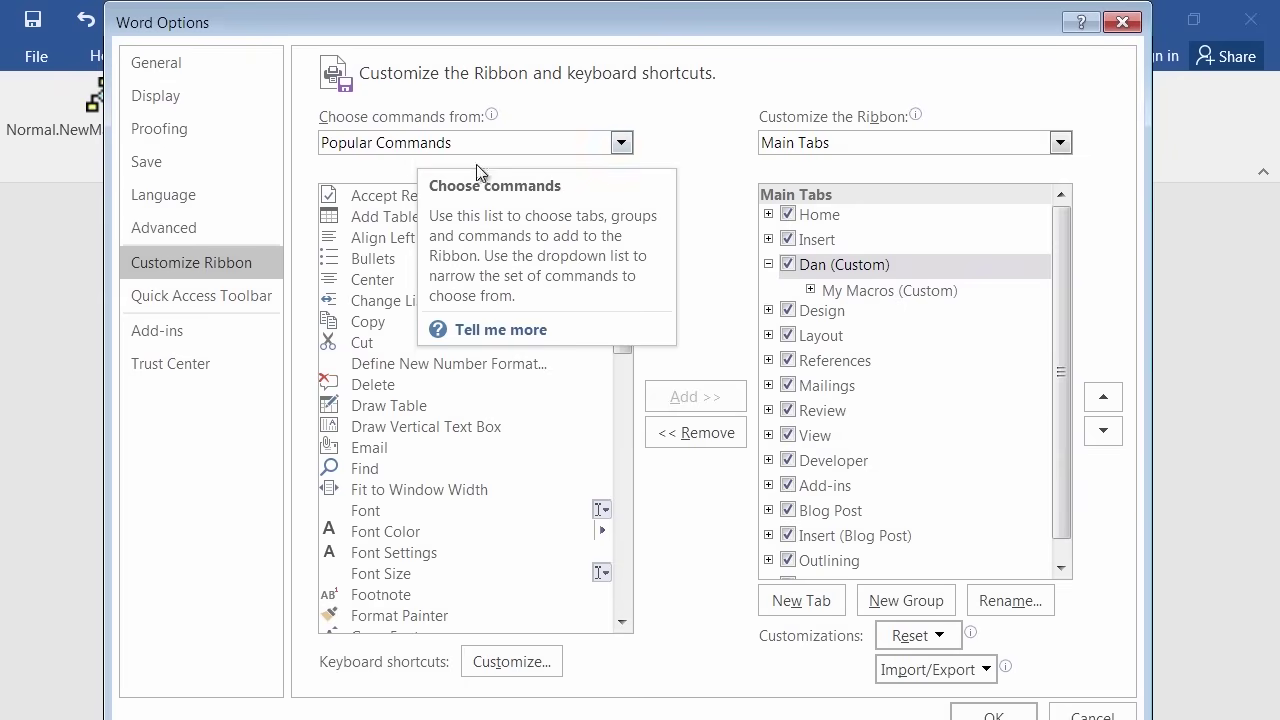
click(622, 144)
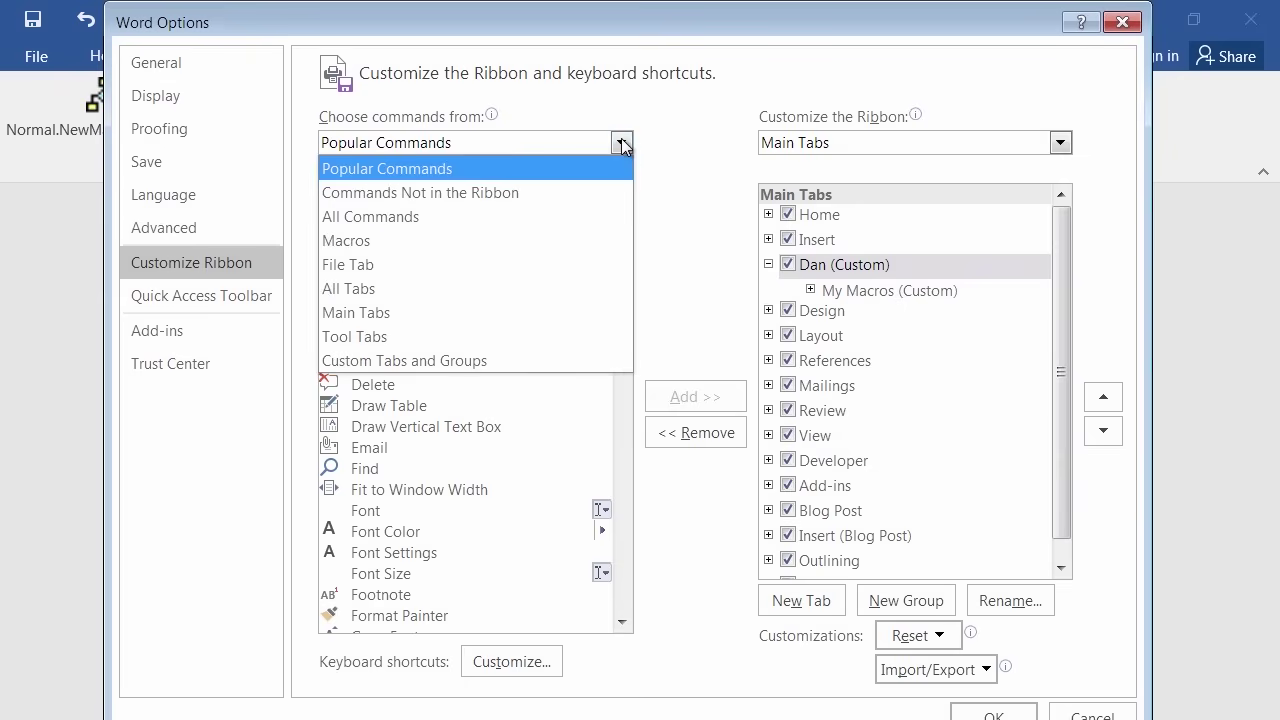
click(376, 243)
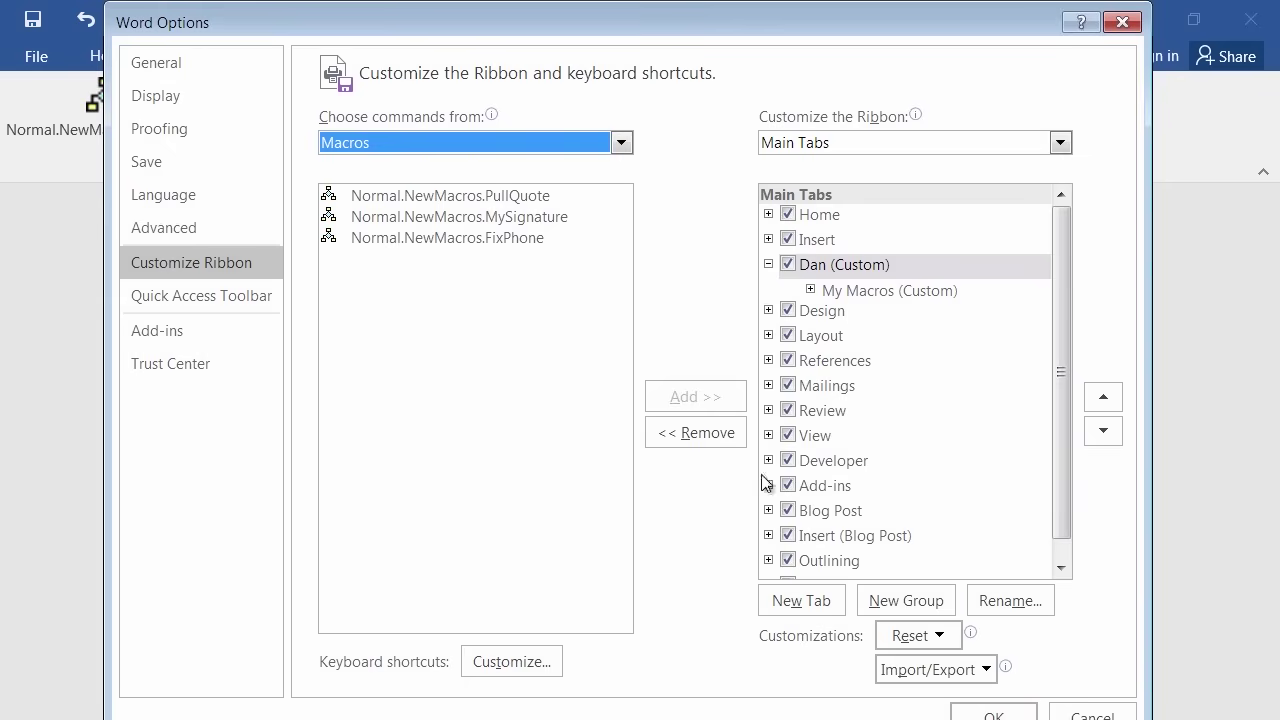
click(810, 290)
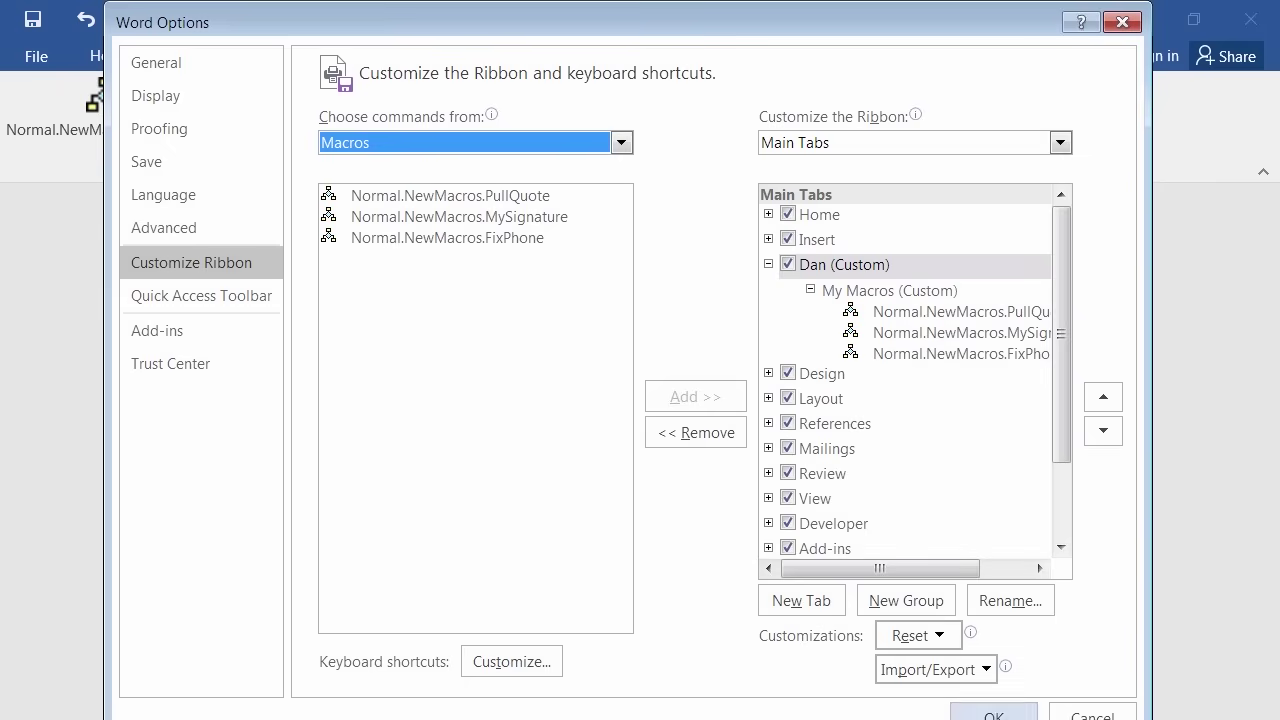
click(993, 714)
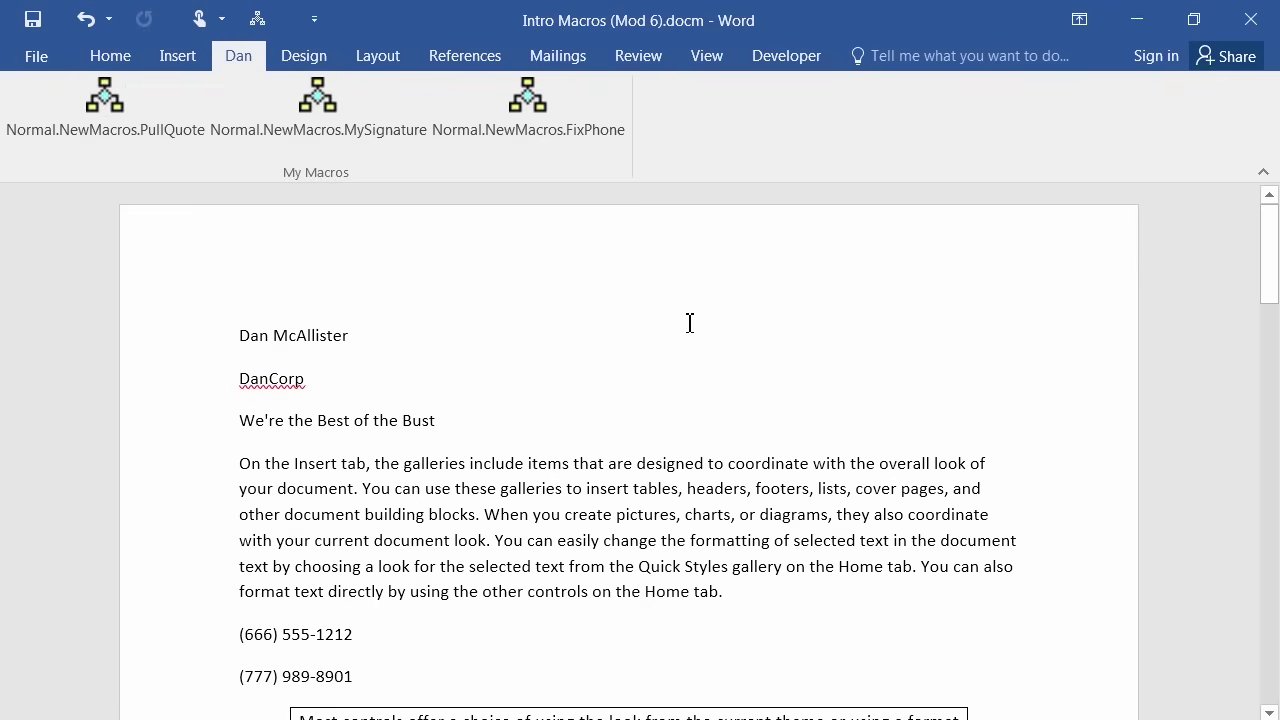
Type a ten-digit phone number below the signature and reformat it into area-code style with the FixPhone button.
scroll(411, 366, down, 5)
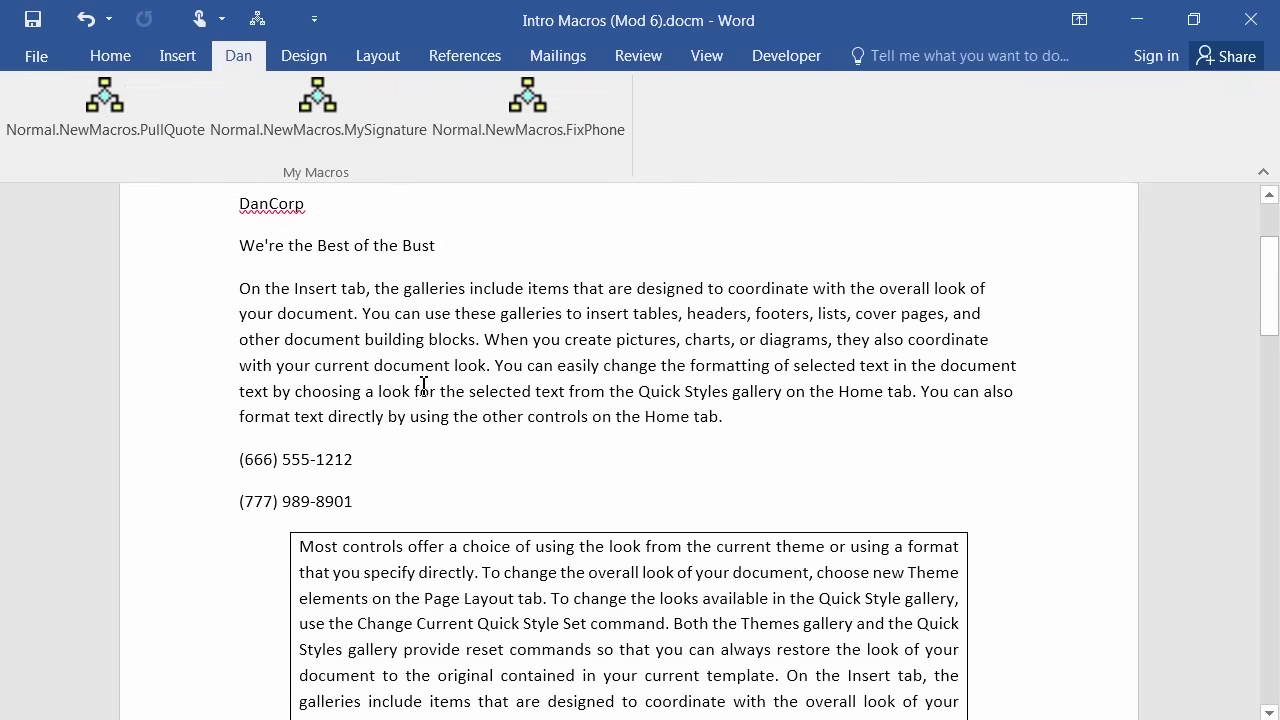
scroll(423, 391, down, 5)
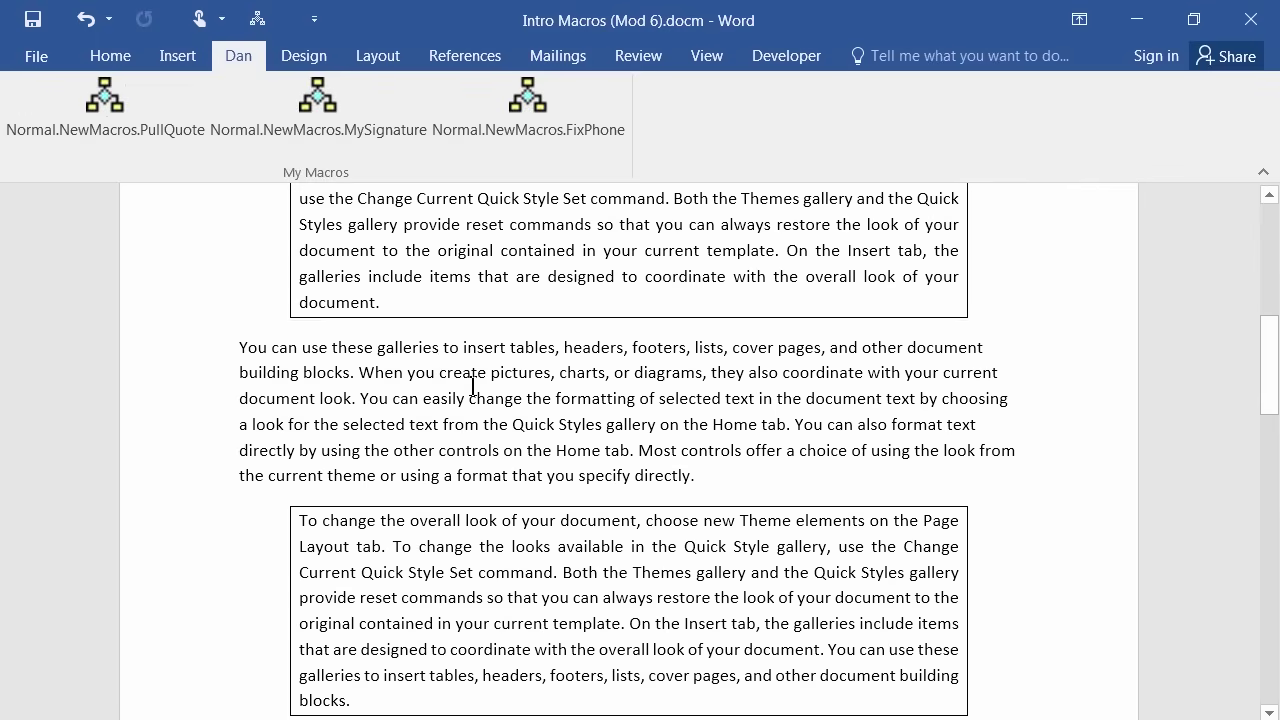
scroll(472, 385, down, 10)
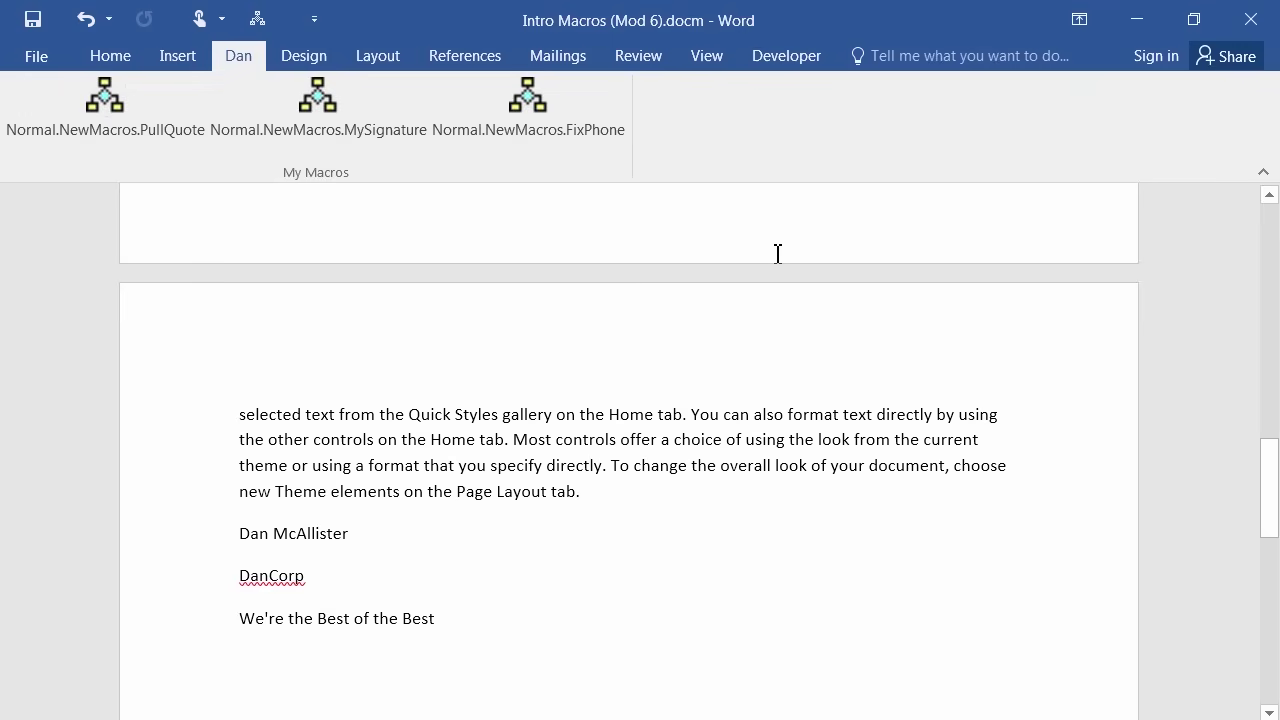
text(333)
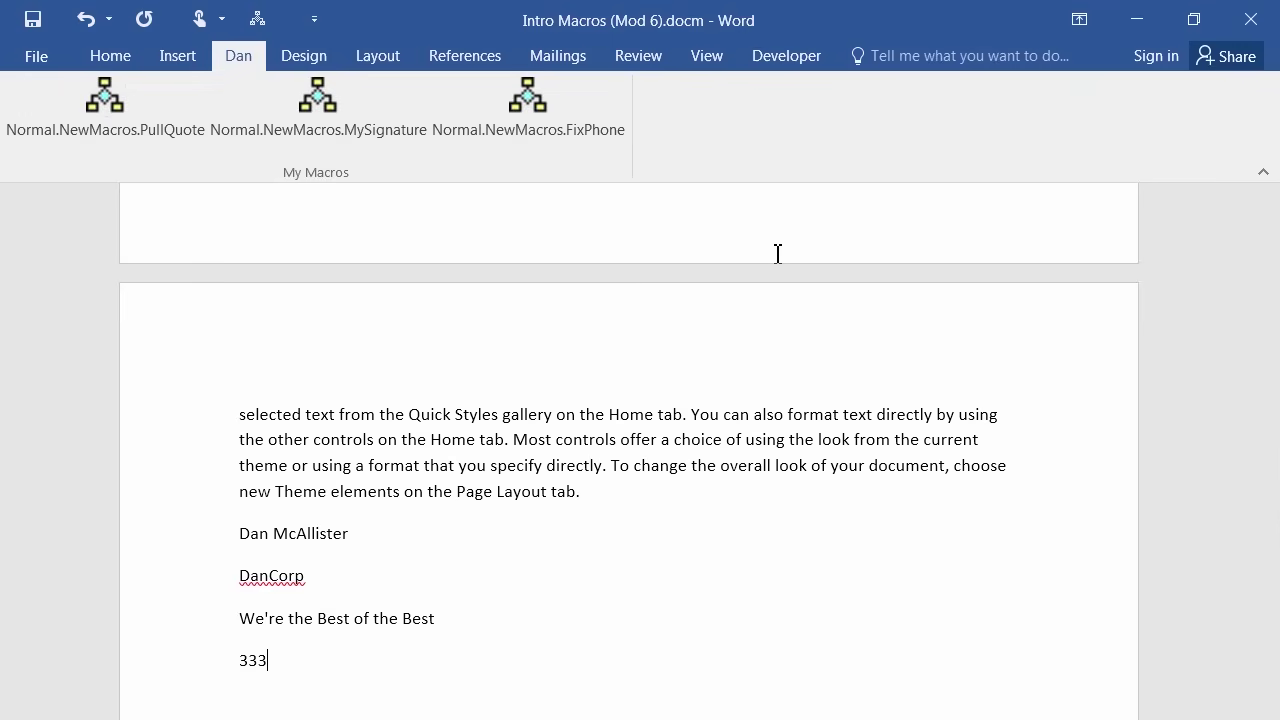
text(4445555)
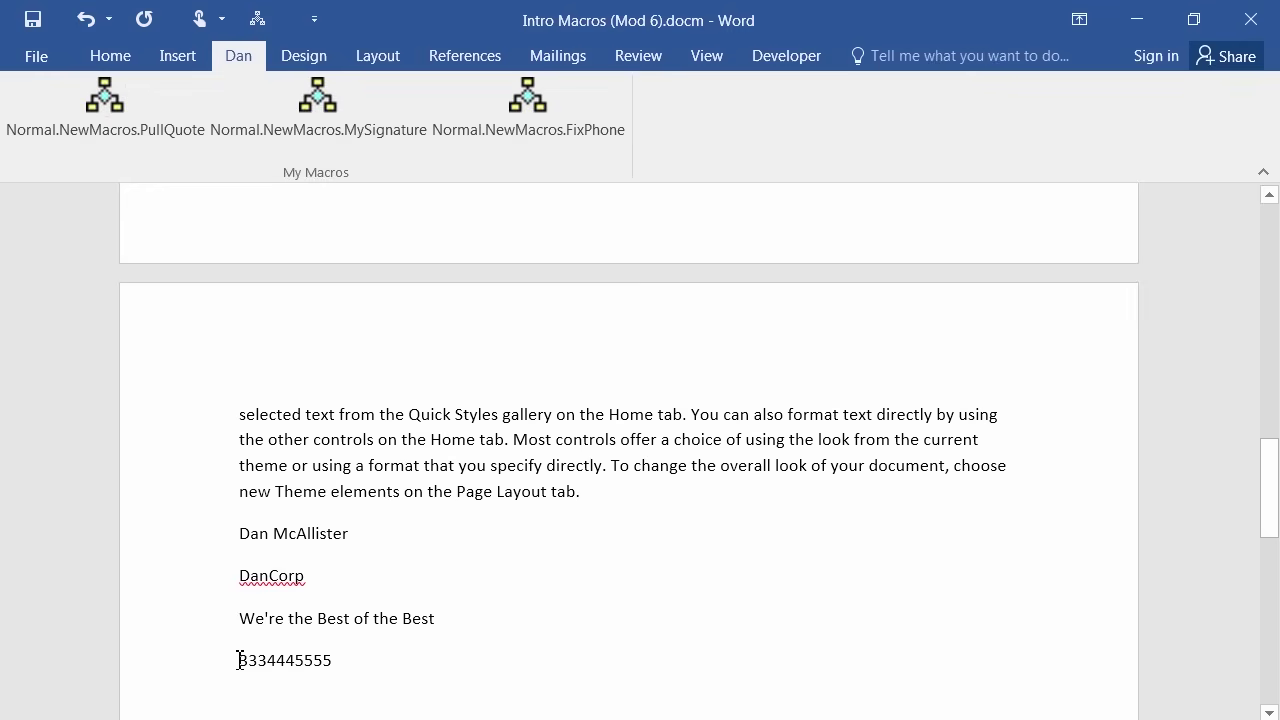
click(240, 660)
click(516, 118)
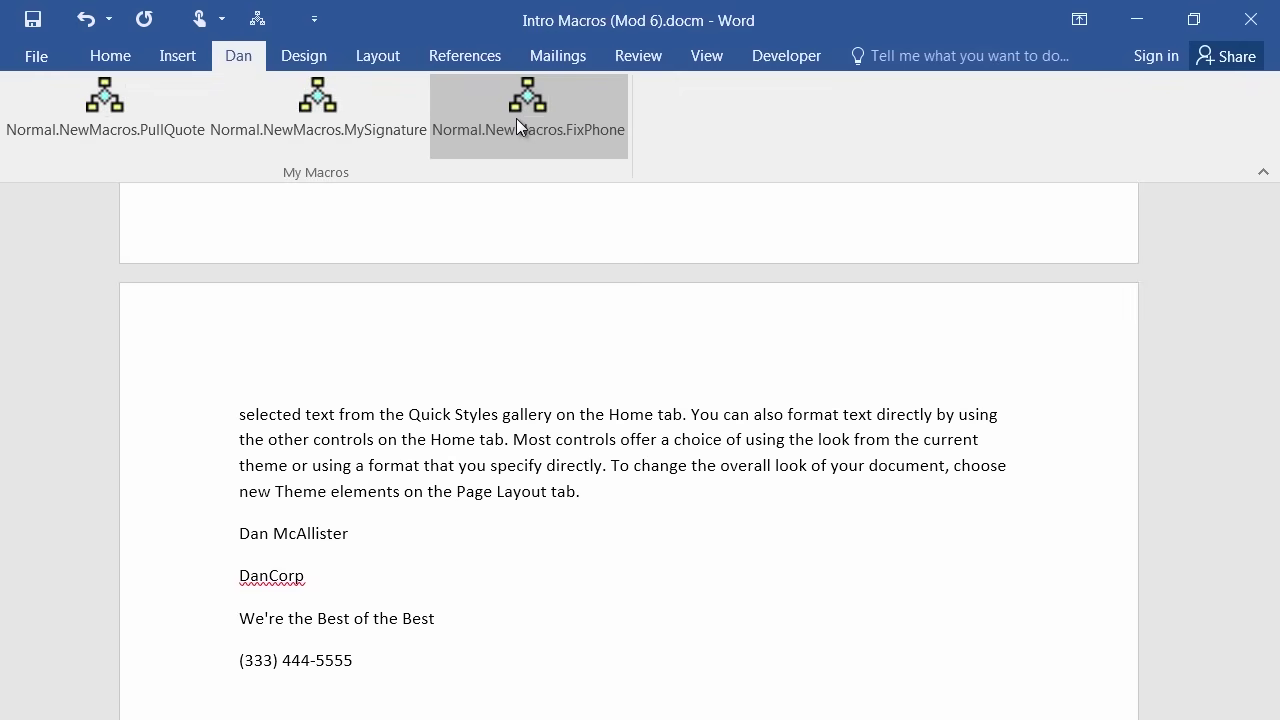
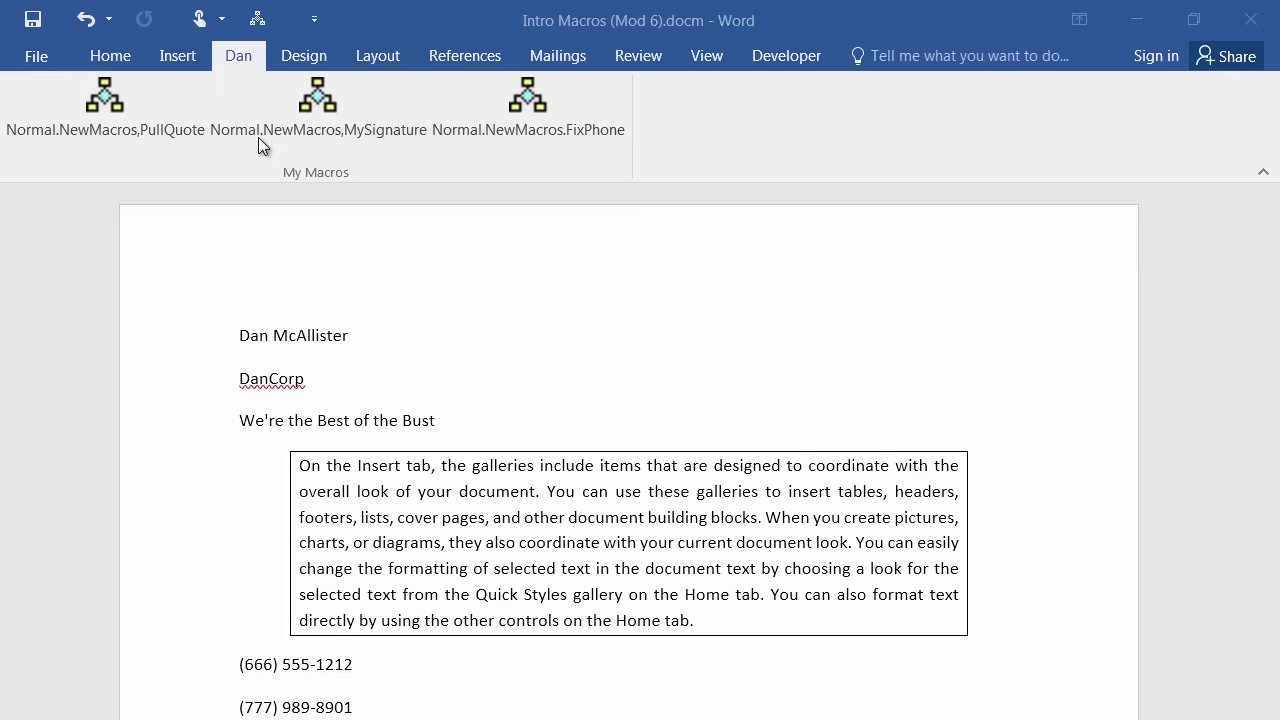
In Customize the Ribbon, rename the My Macros PullQuote entry by deleting its Normal.NewMacros prefix, then apply.
right_click(303, 60)
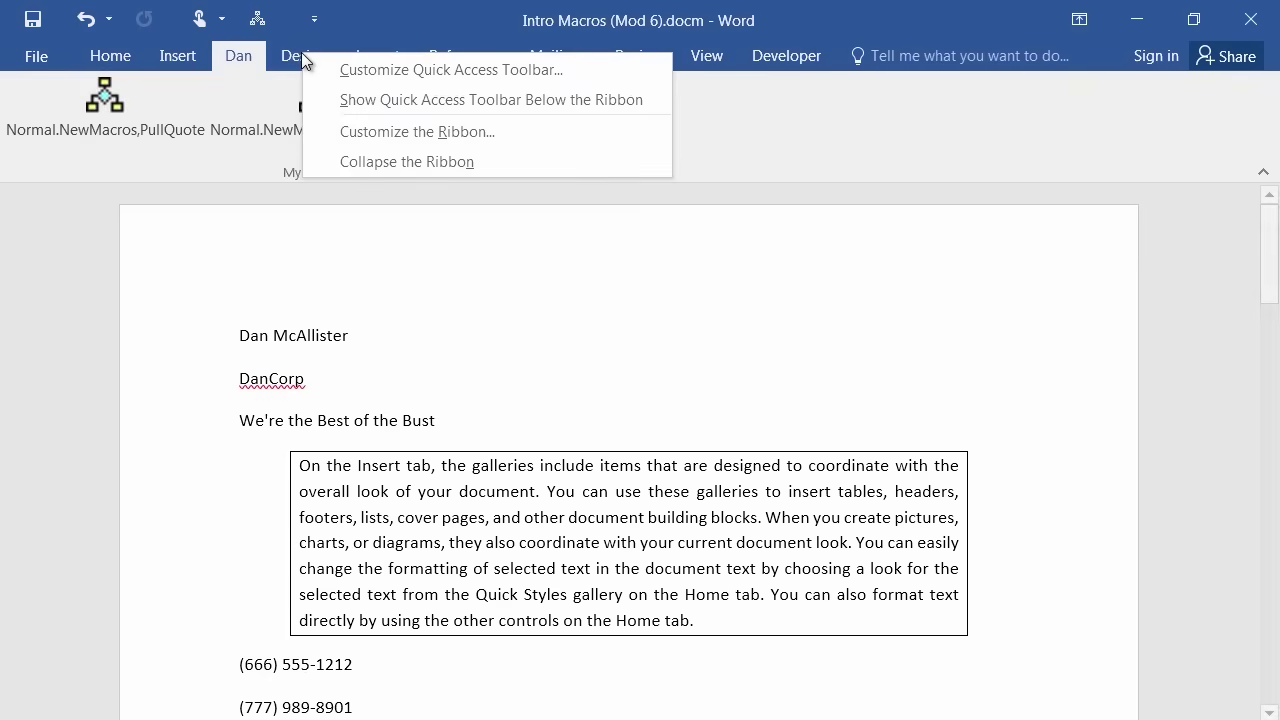
click(388, 129)
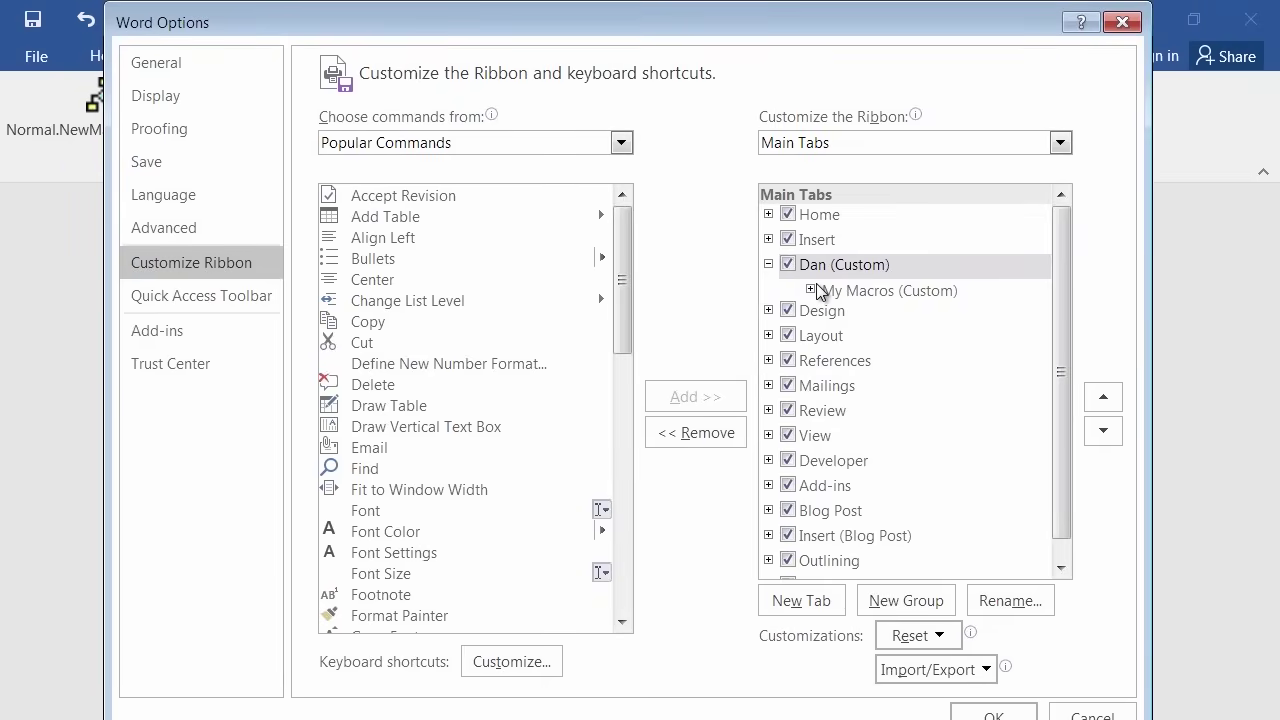
click(812, 288)
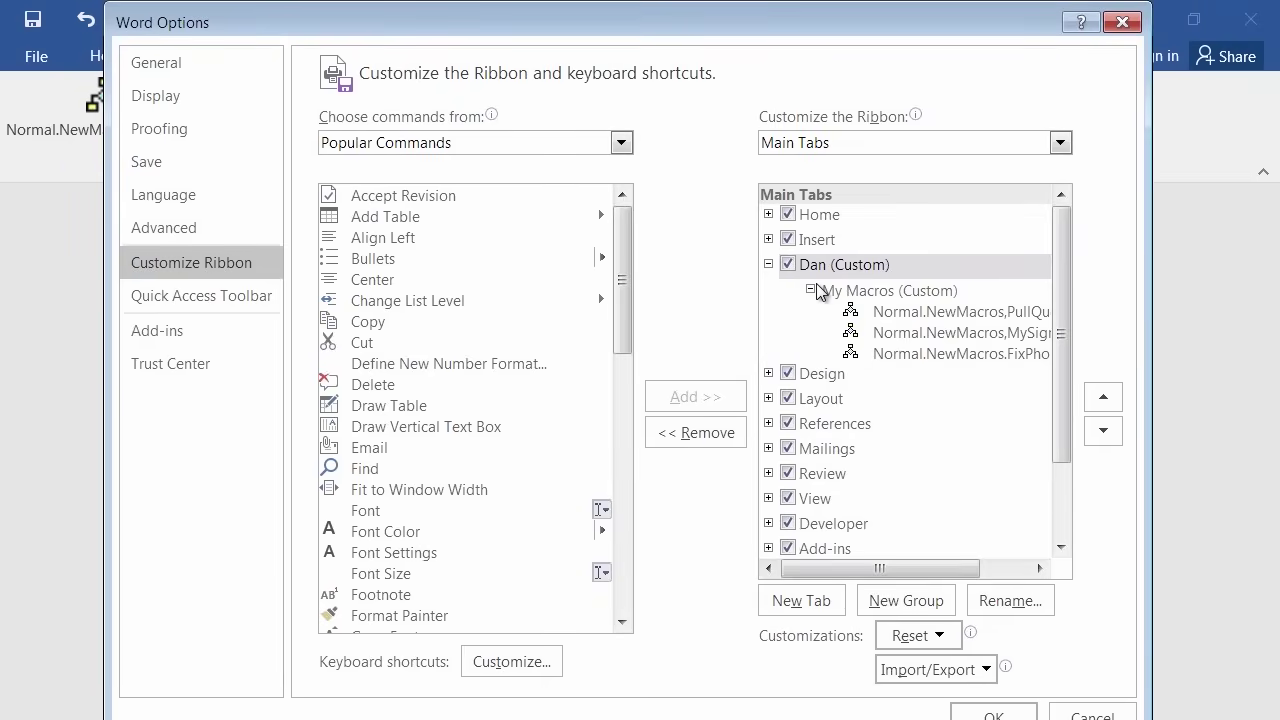
right_click(921, 317)
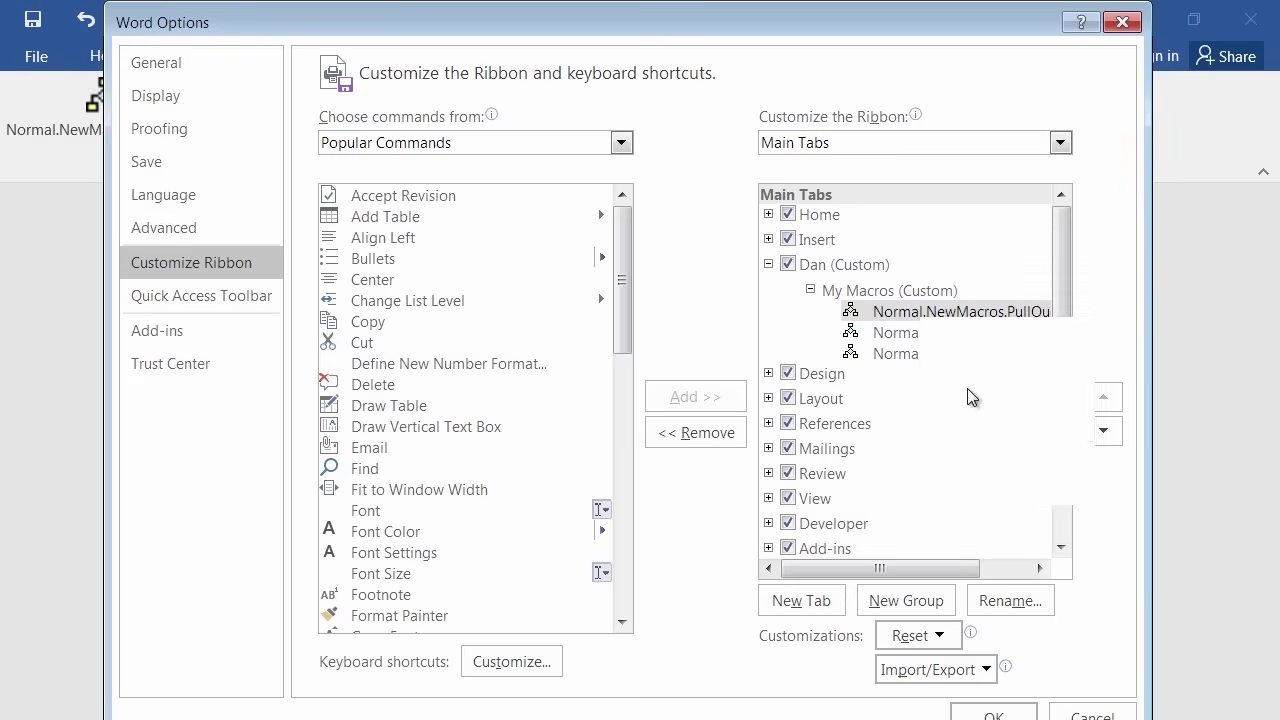
click(950, 397)
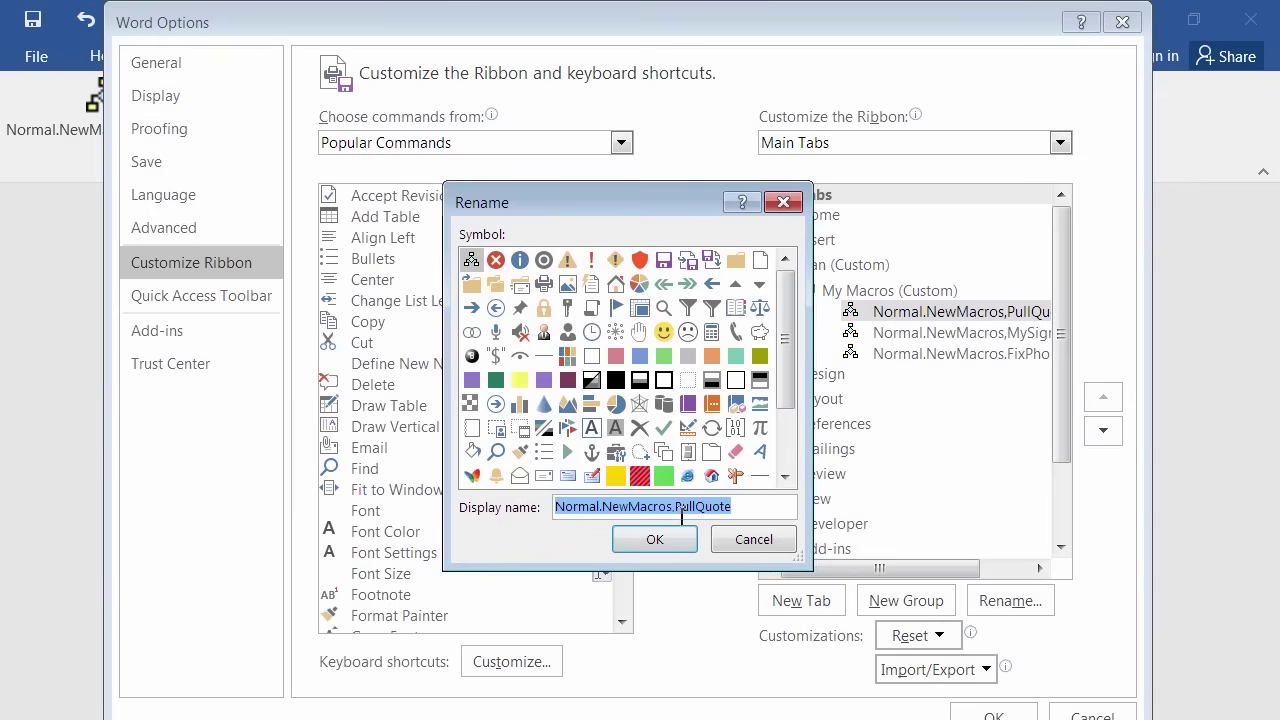
drag(673, 507, 486, 507)
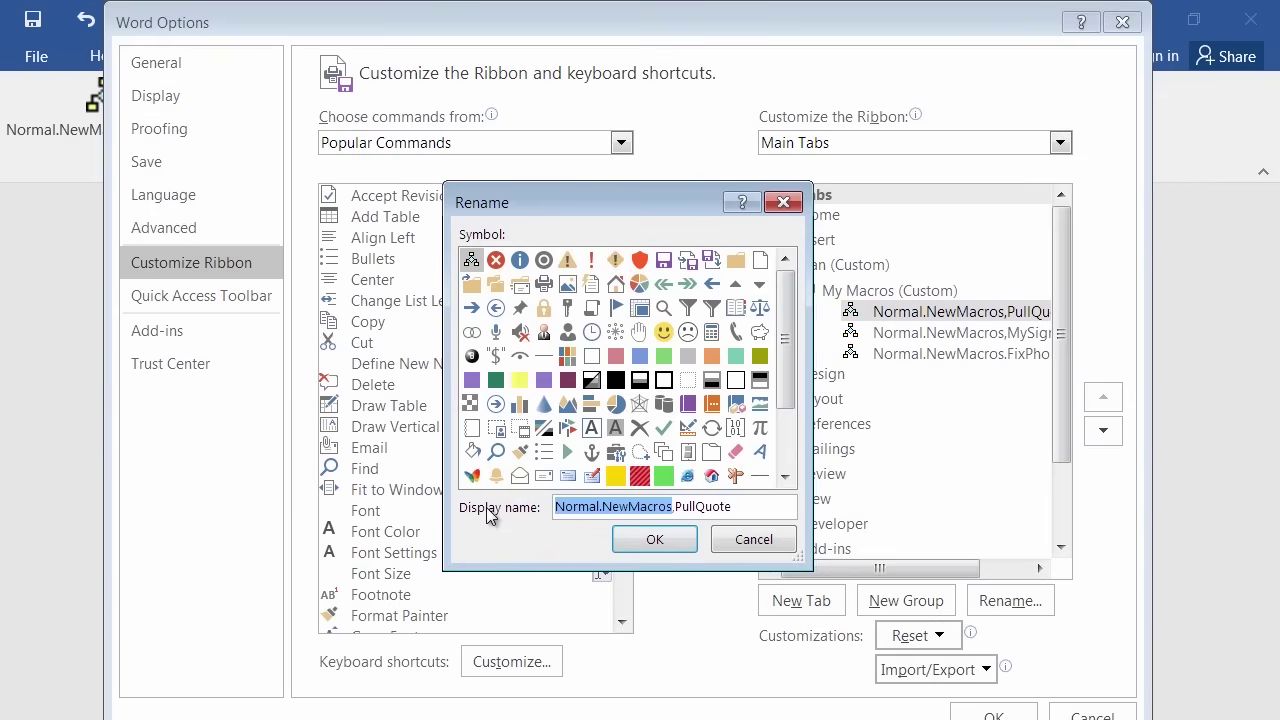
key(Delete)
key(Delete)
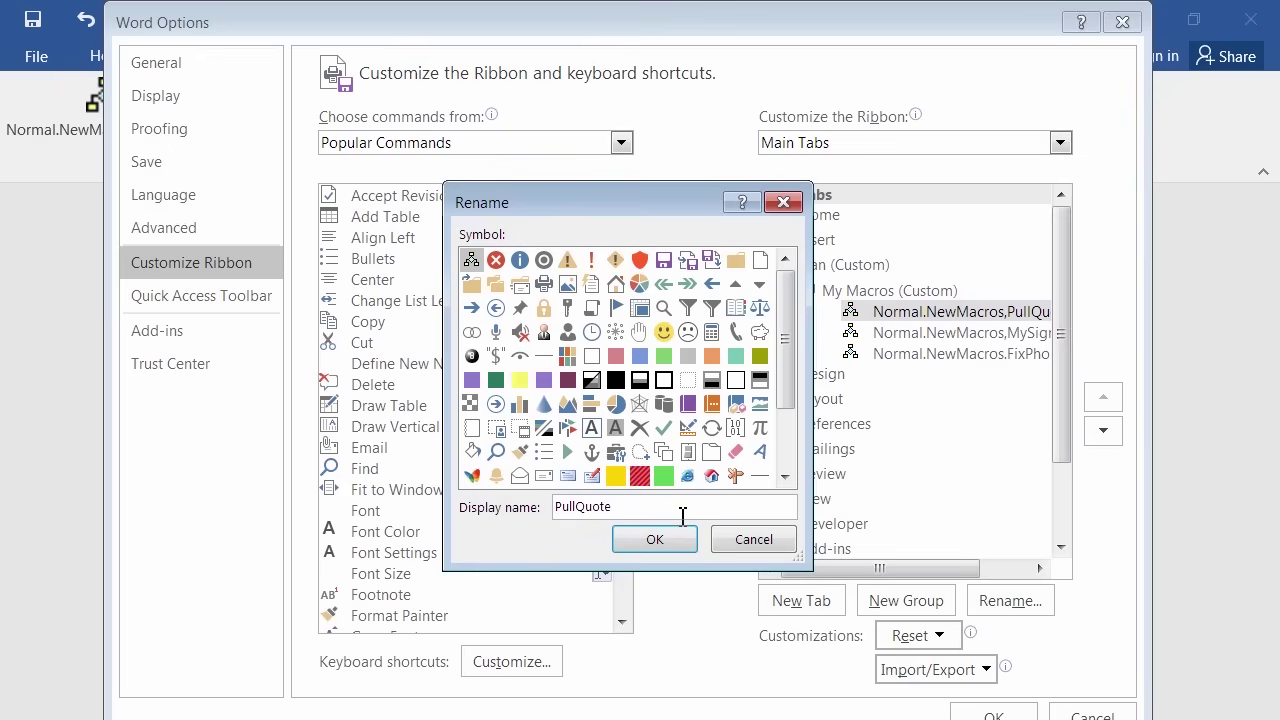
click(679, 543)
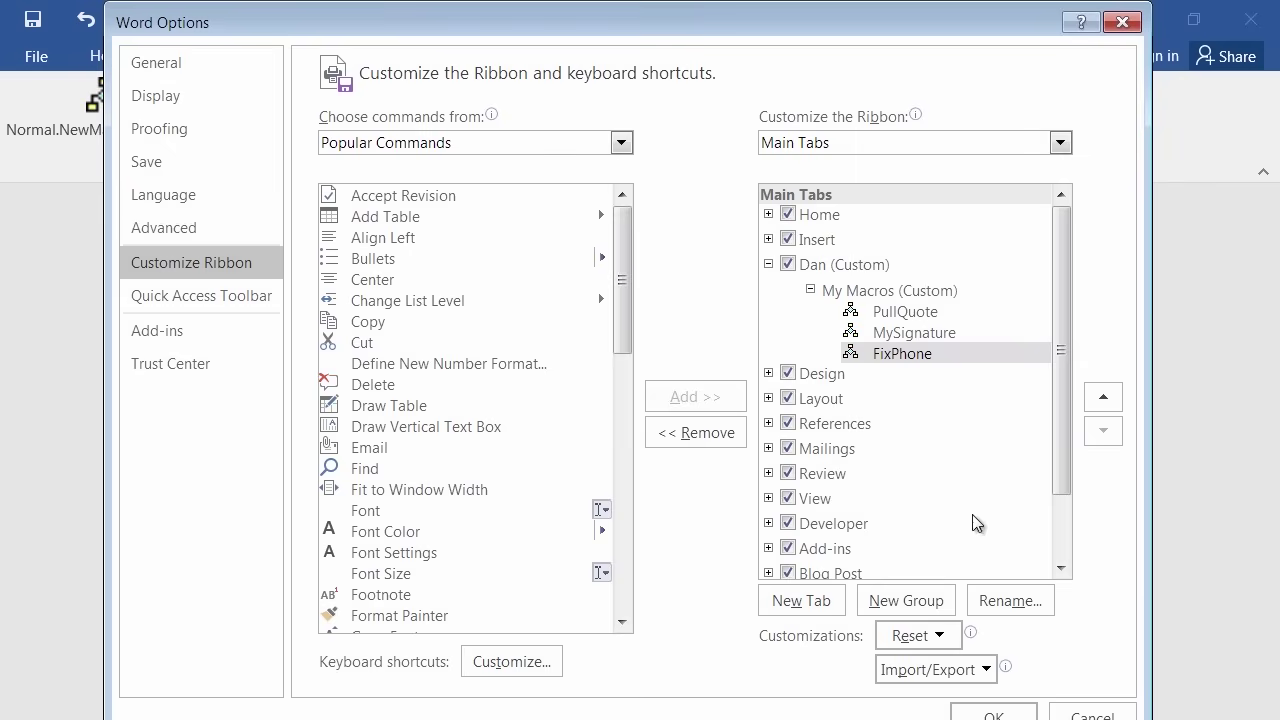
click(994, 712)
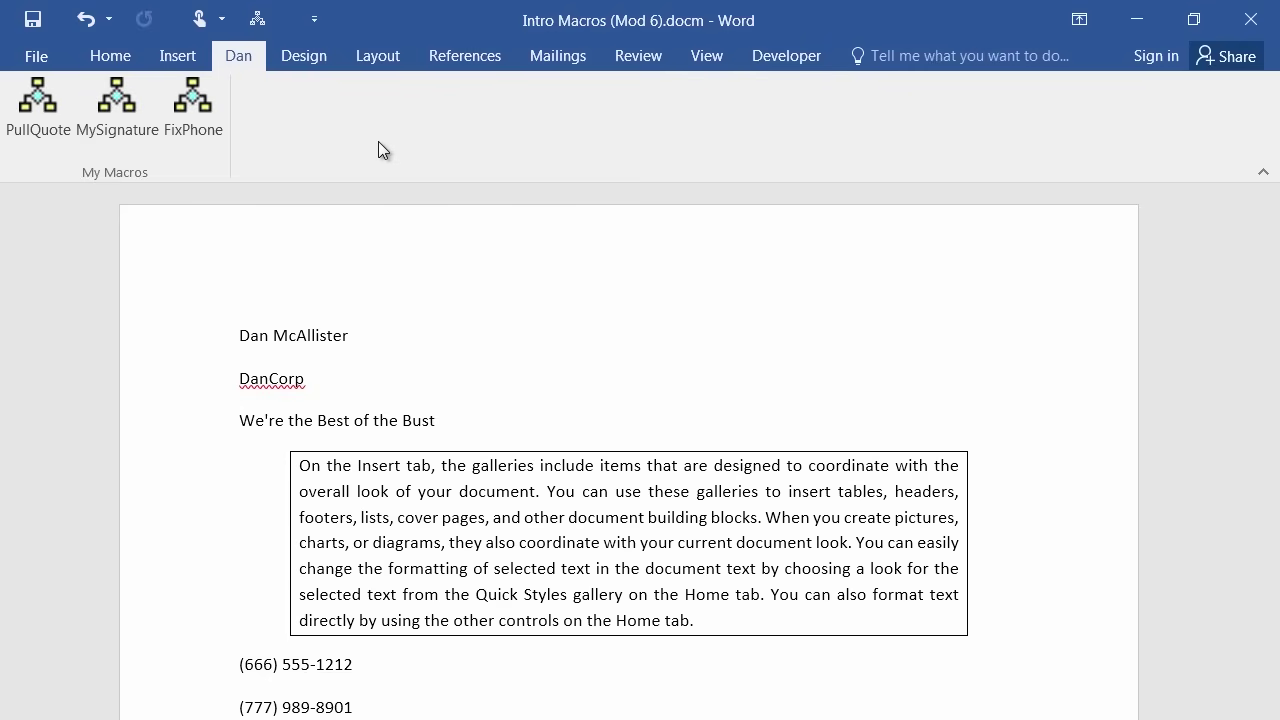
key(ctrl+End)
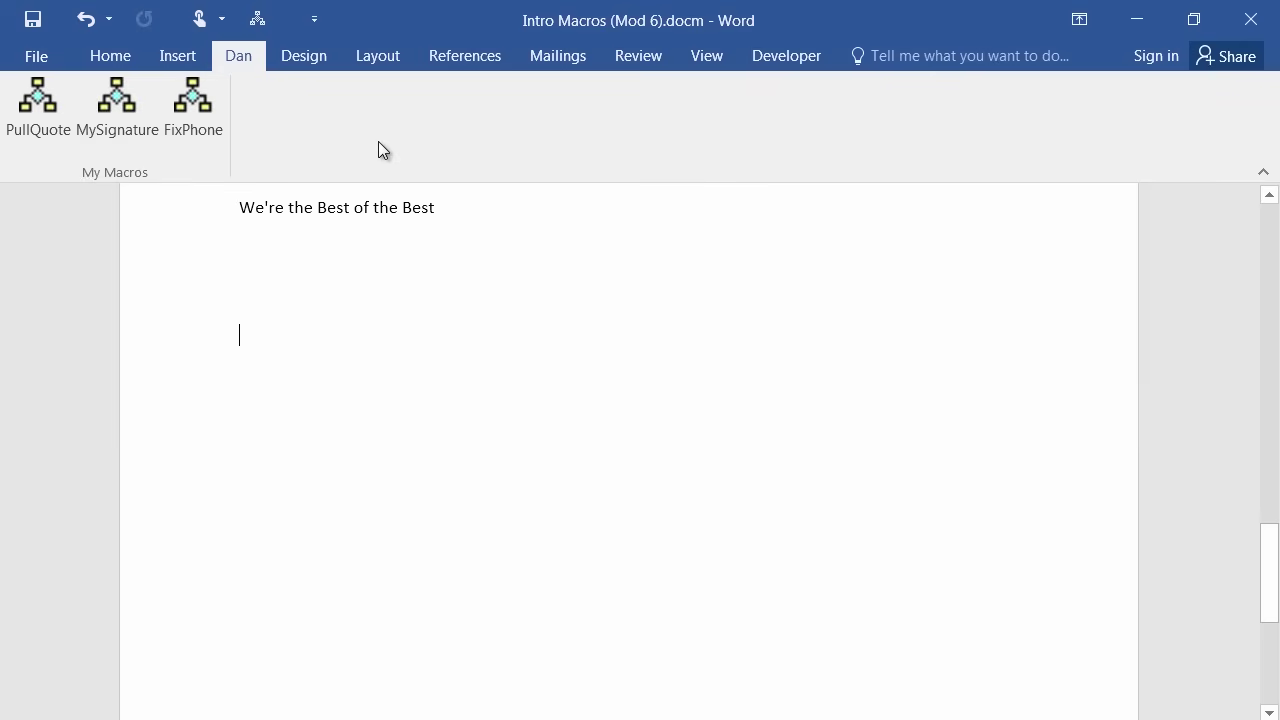
key(BackSpace)
text(333444)
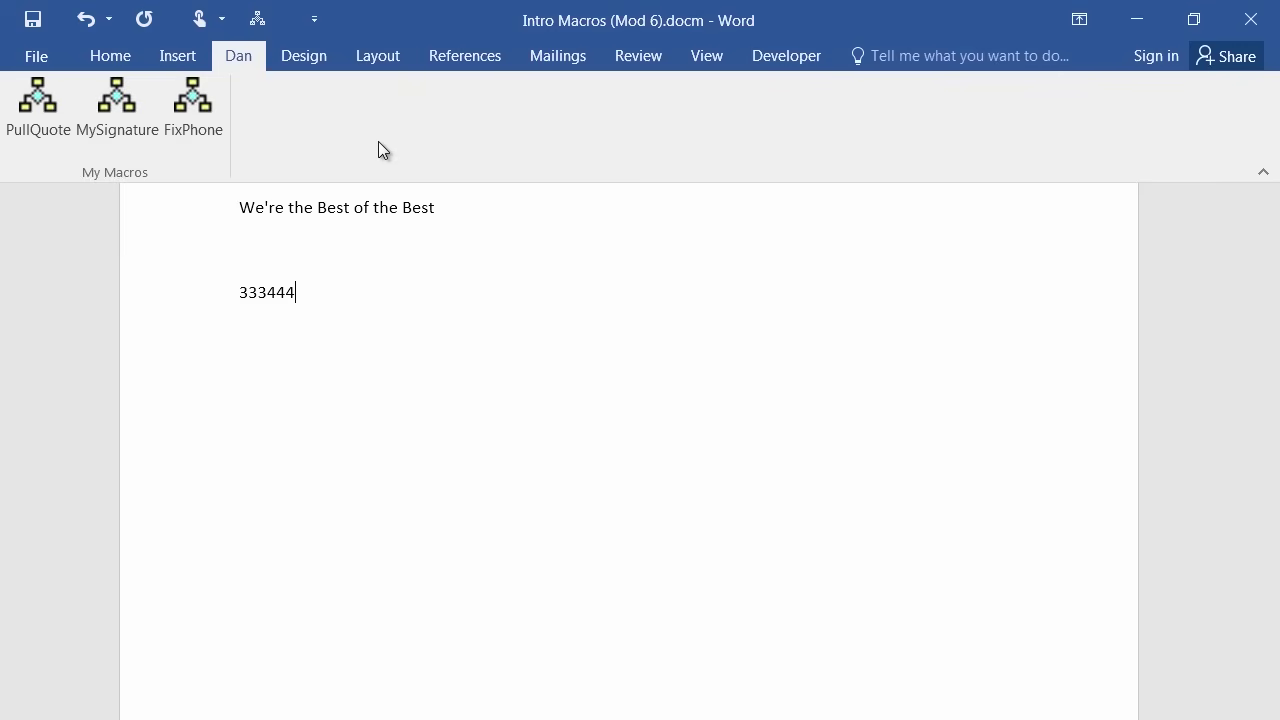
text(5555)
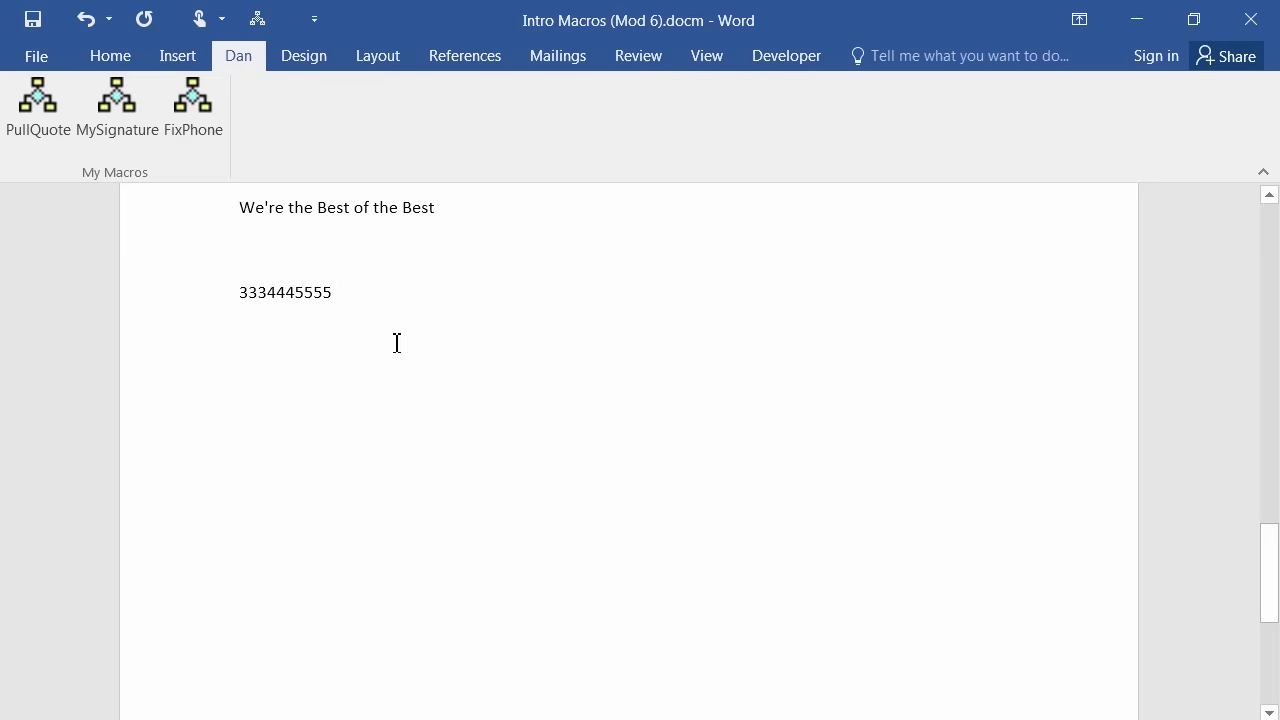
click(239, 299)
click(239, 299)
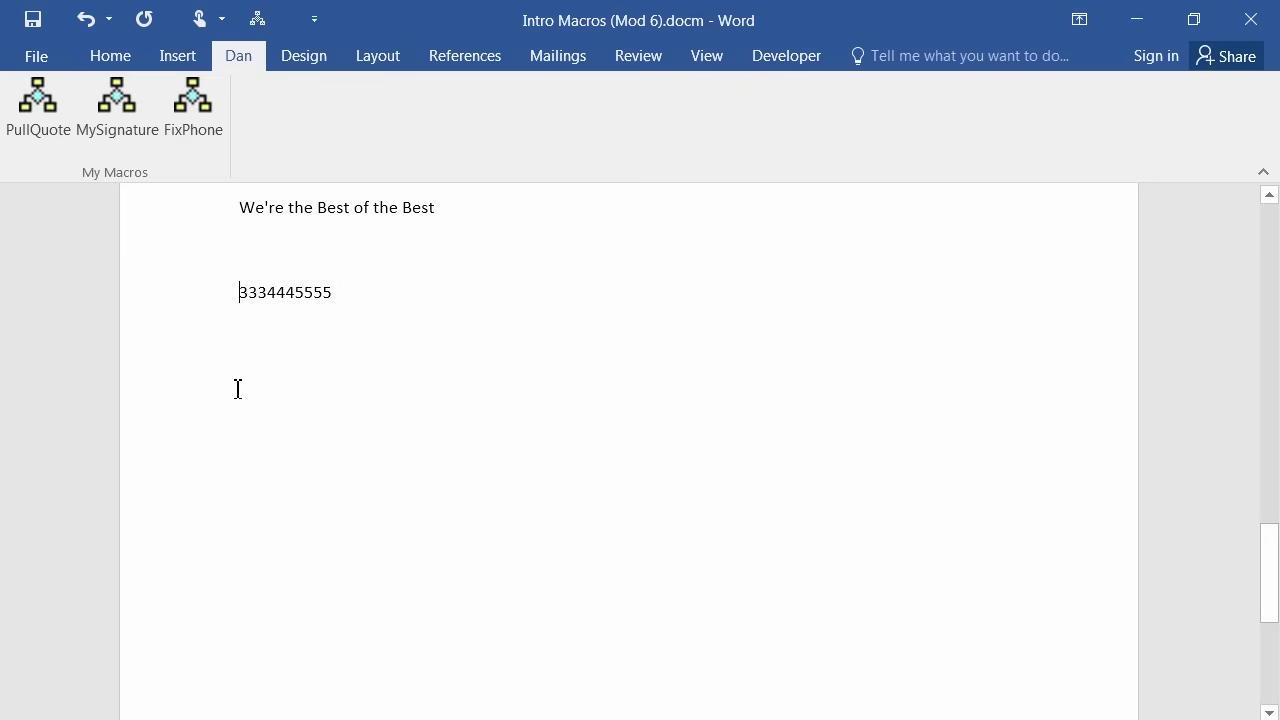
click(184, 101)
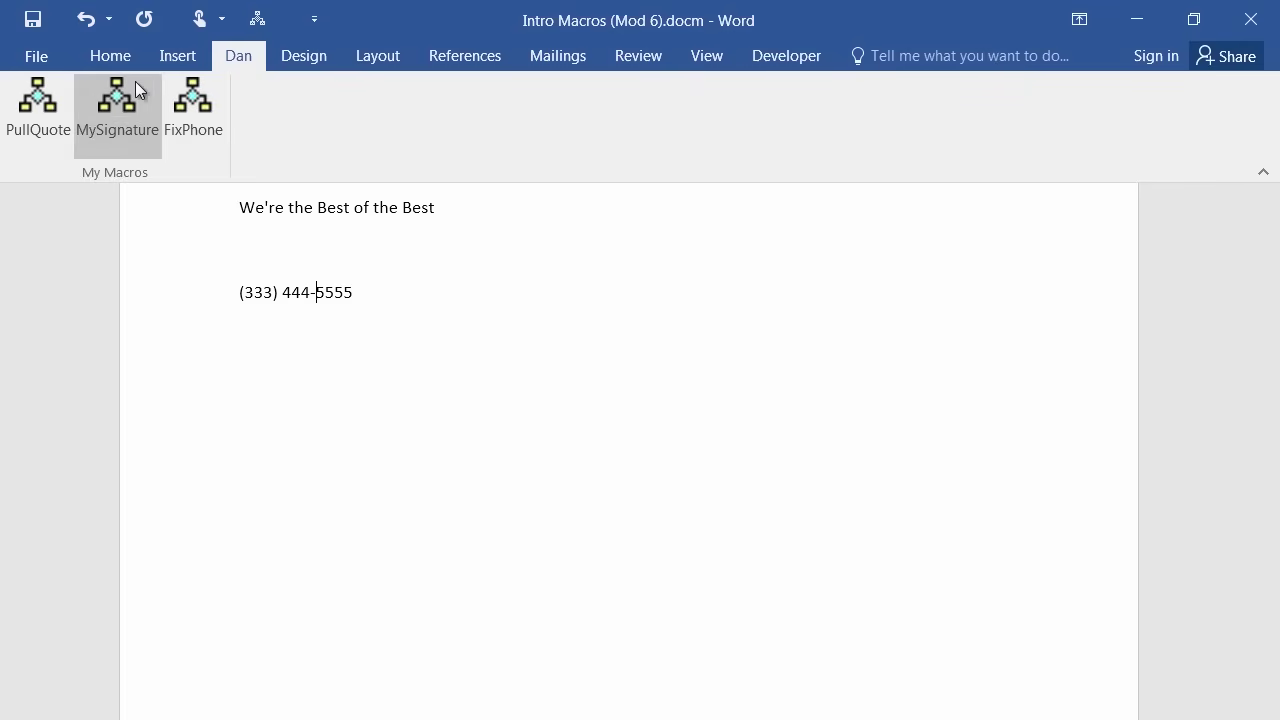
Switch between the Insert tab and the custom Dan tab.
click(181, 55)
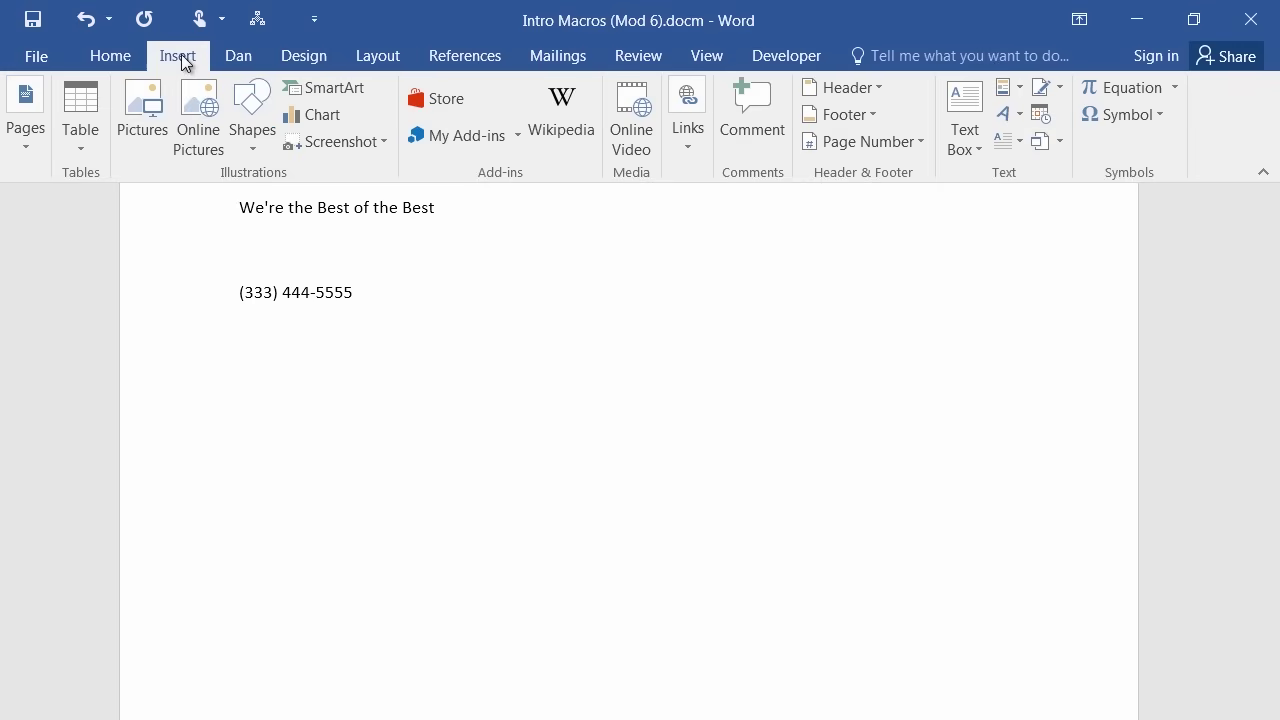
click(237, 52)
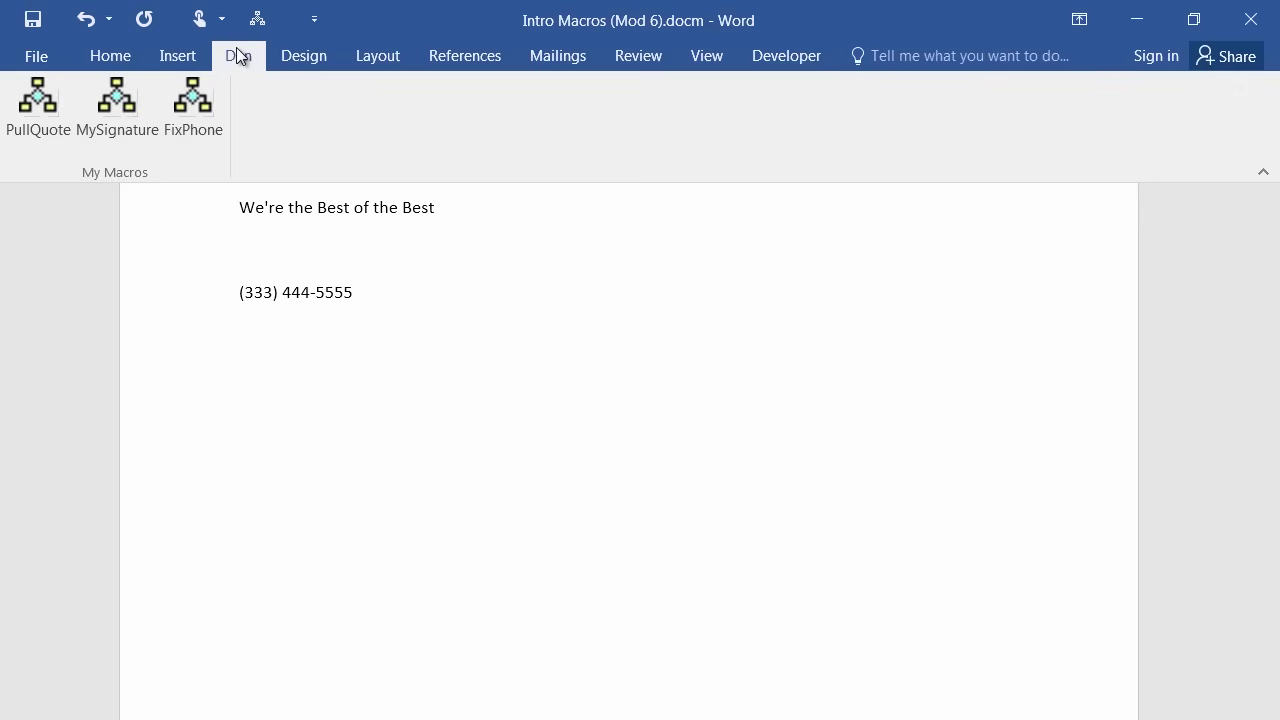
click(185, 56)
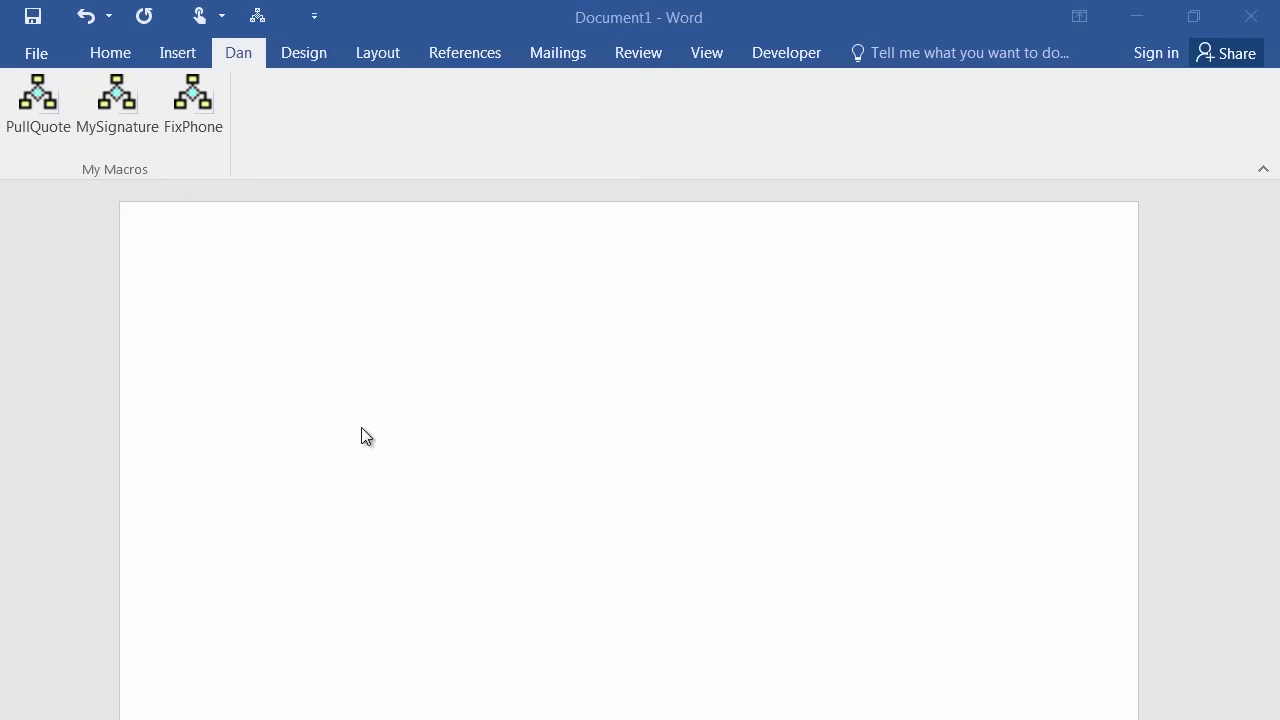
Delete FixPhone from the Developer Macros list, leaving MySignature and PullQuote.
click(790, 52)
click(790, 52)
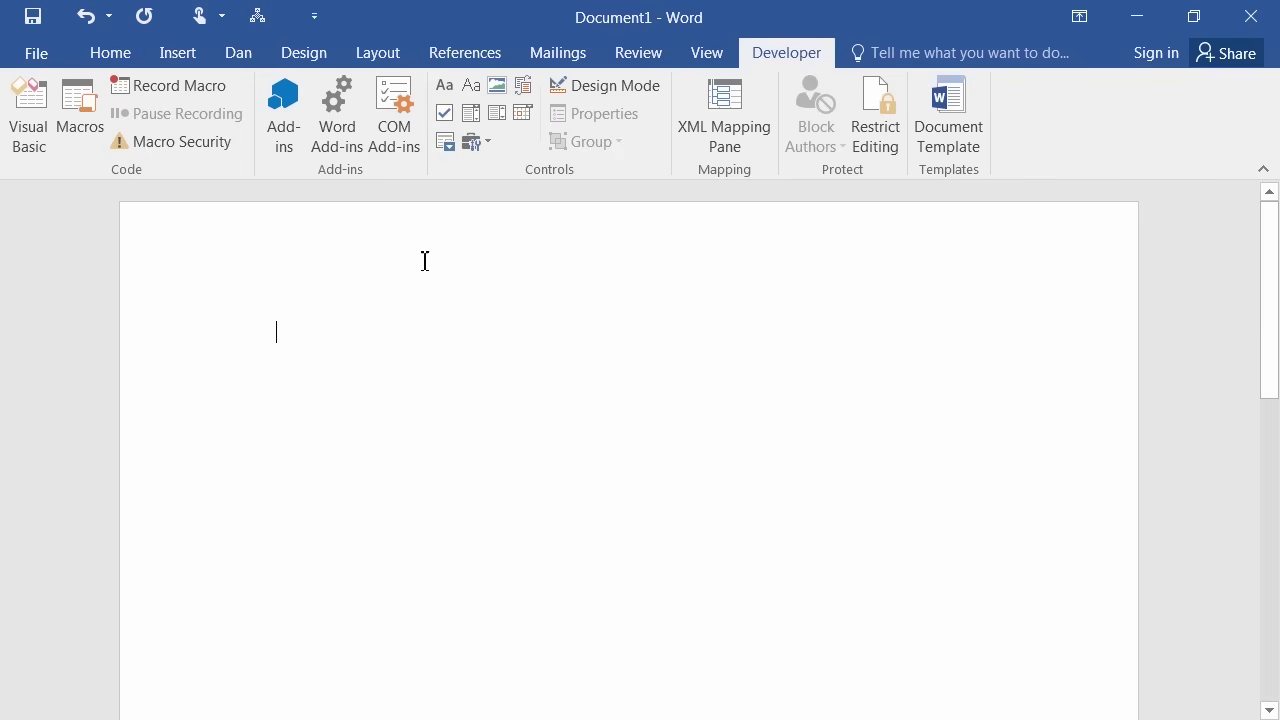
click(78, 110)
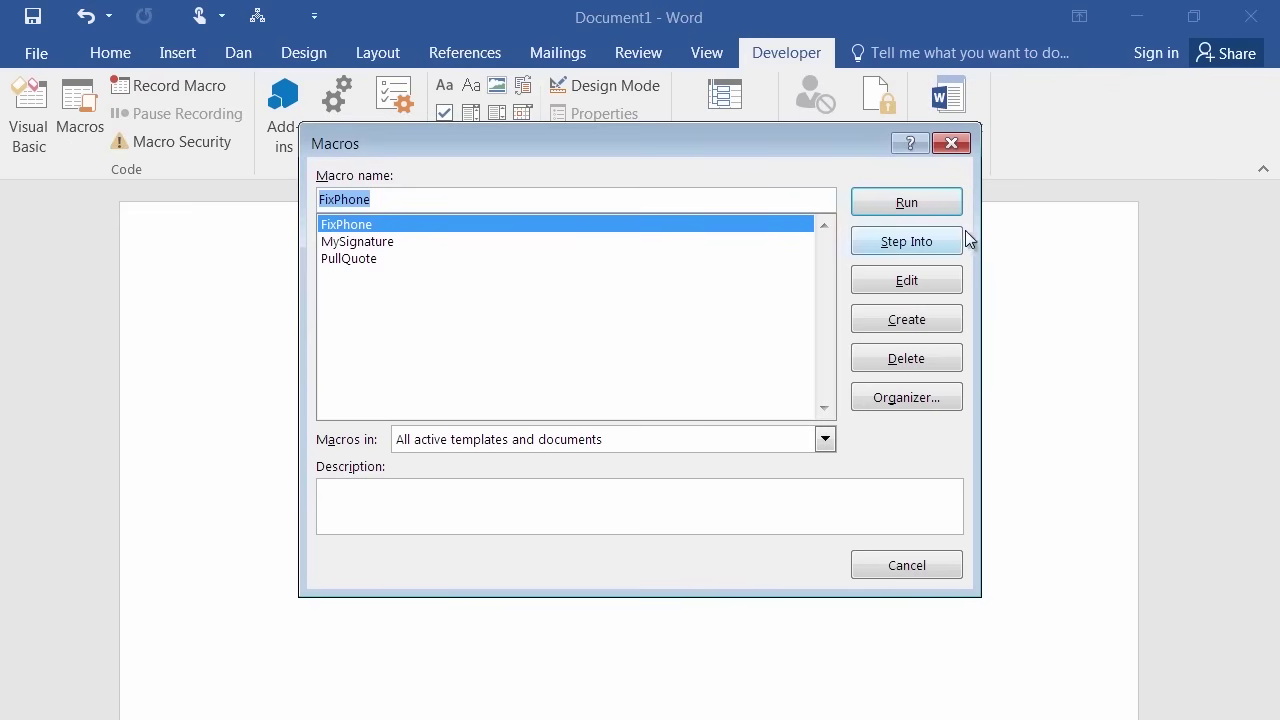
click(920, 368)
click(906, 358)
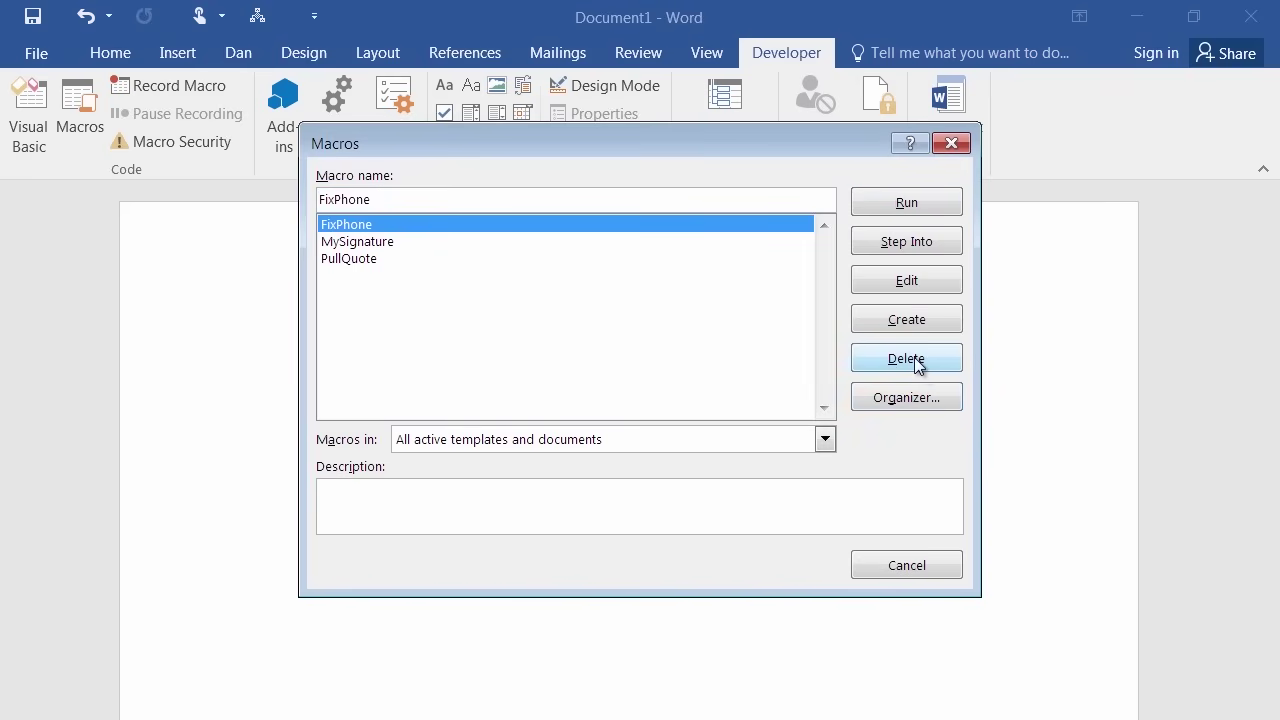
click(918, 365)
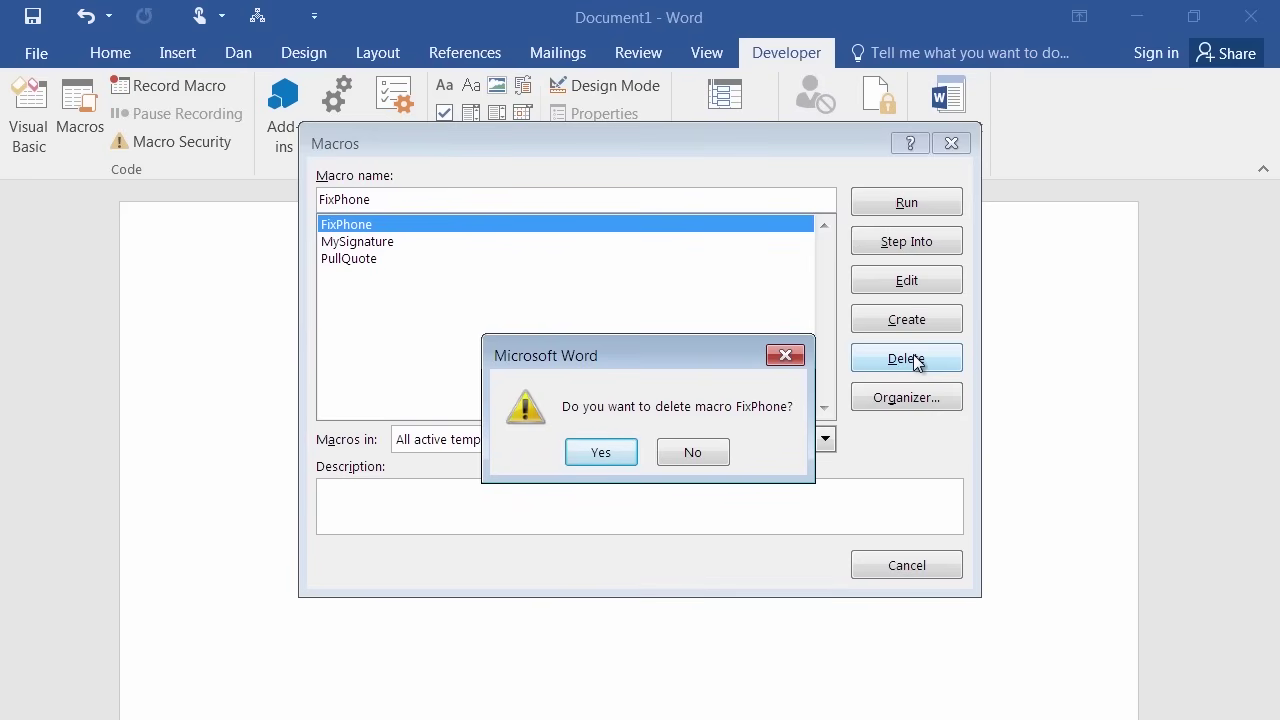
click(601, 453)
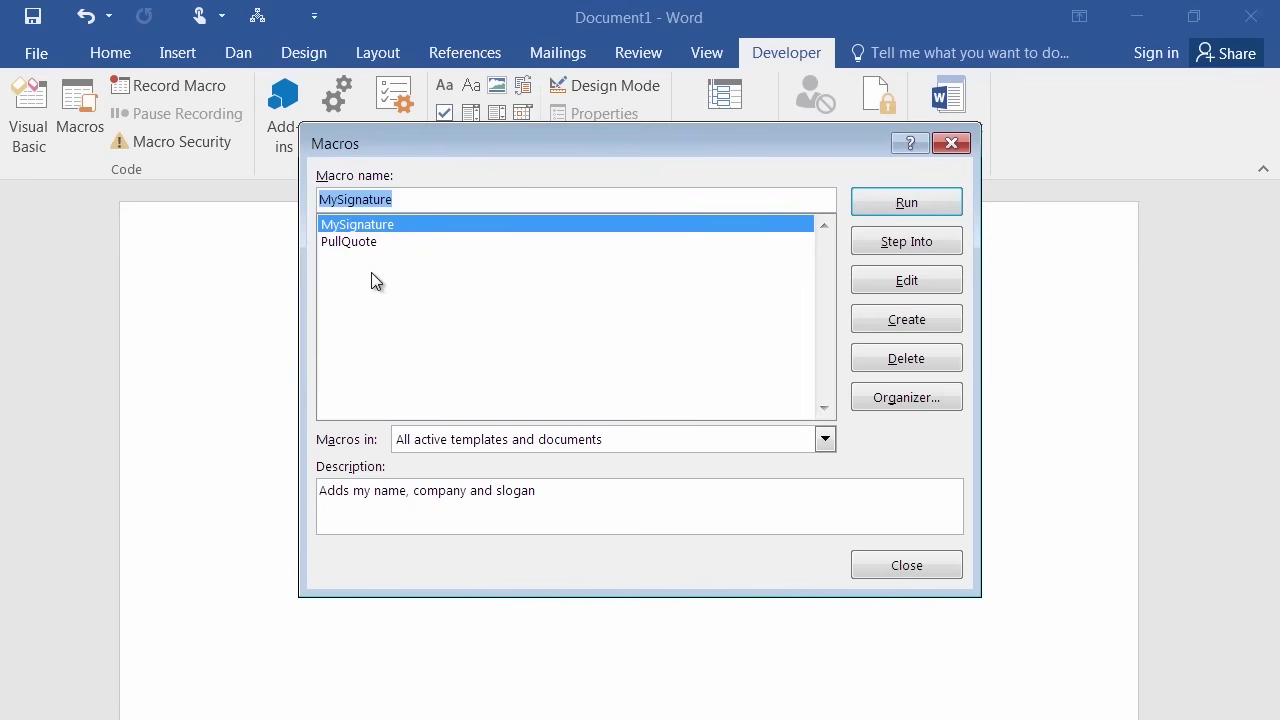
click(906, 566)
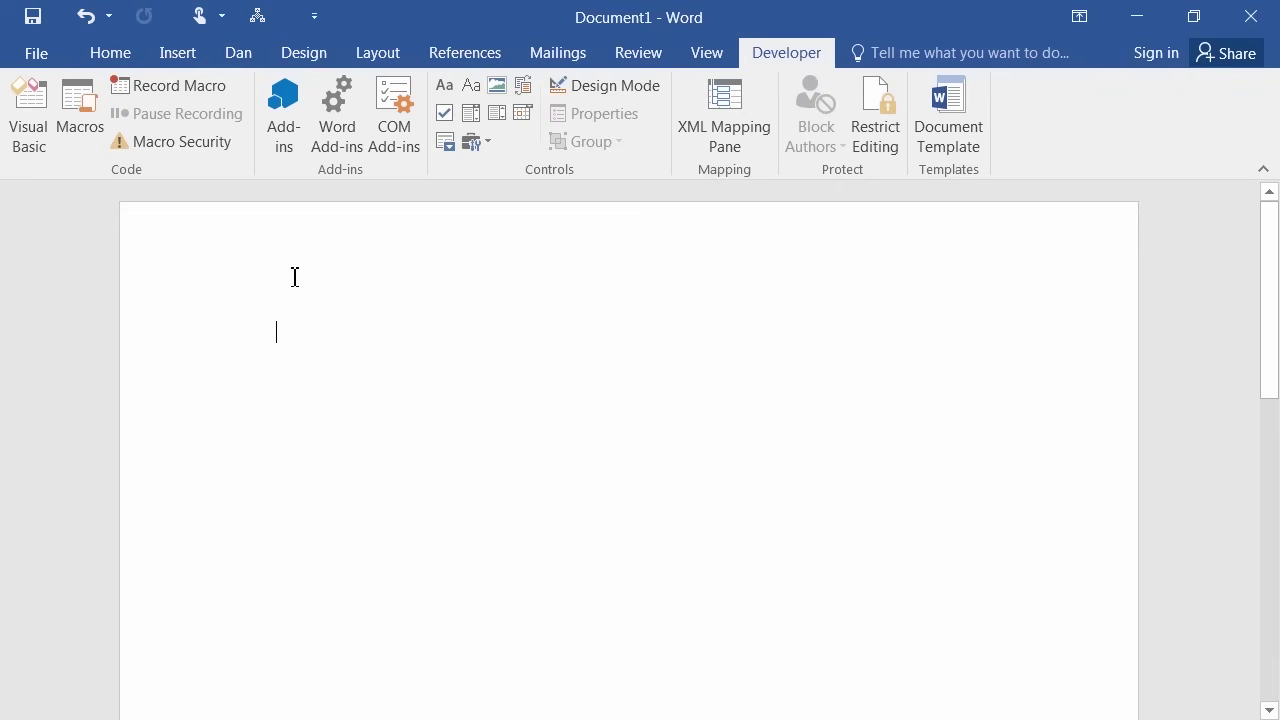
Run the leftover FixPhone button on the Dan tab and dismiss the macro-not-found error.
click(239, 51)
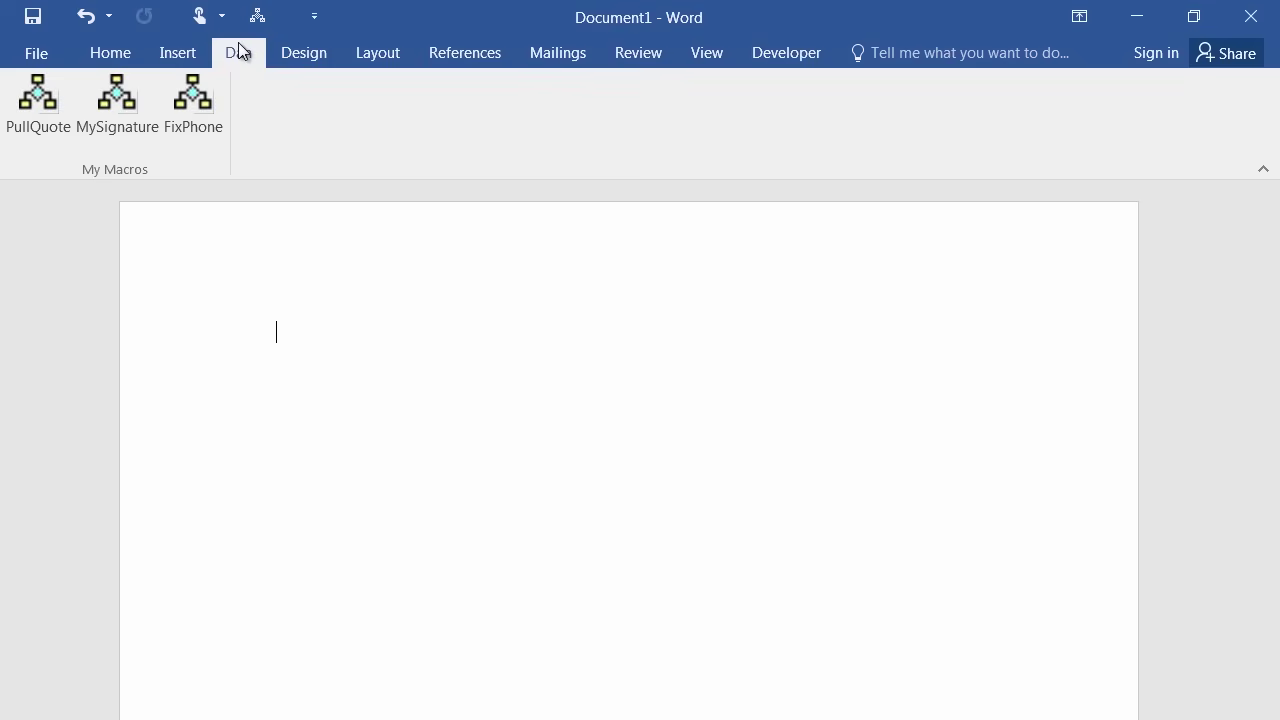
click(193, 112)
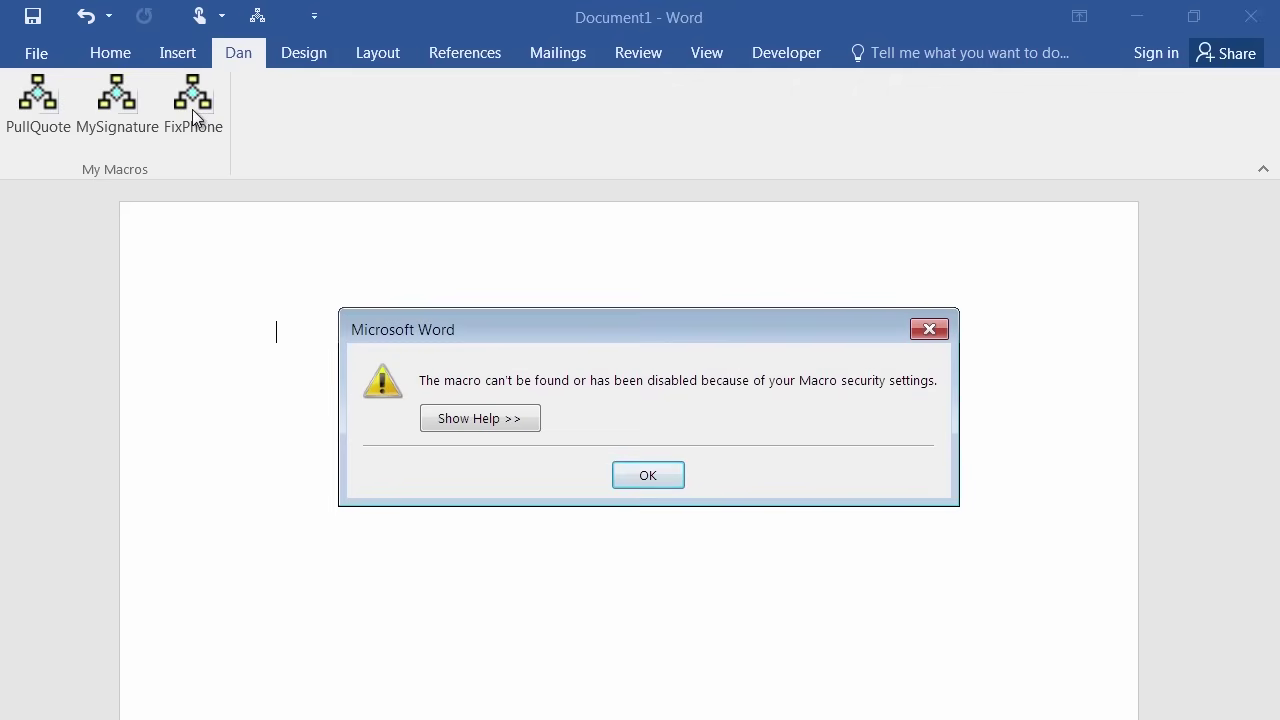
click(648, 476)
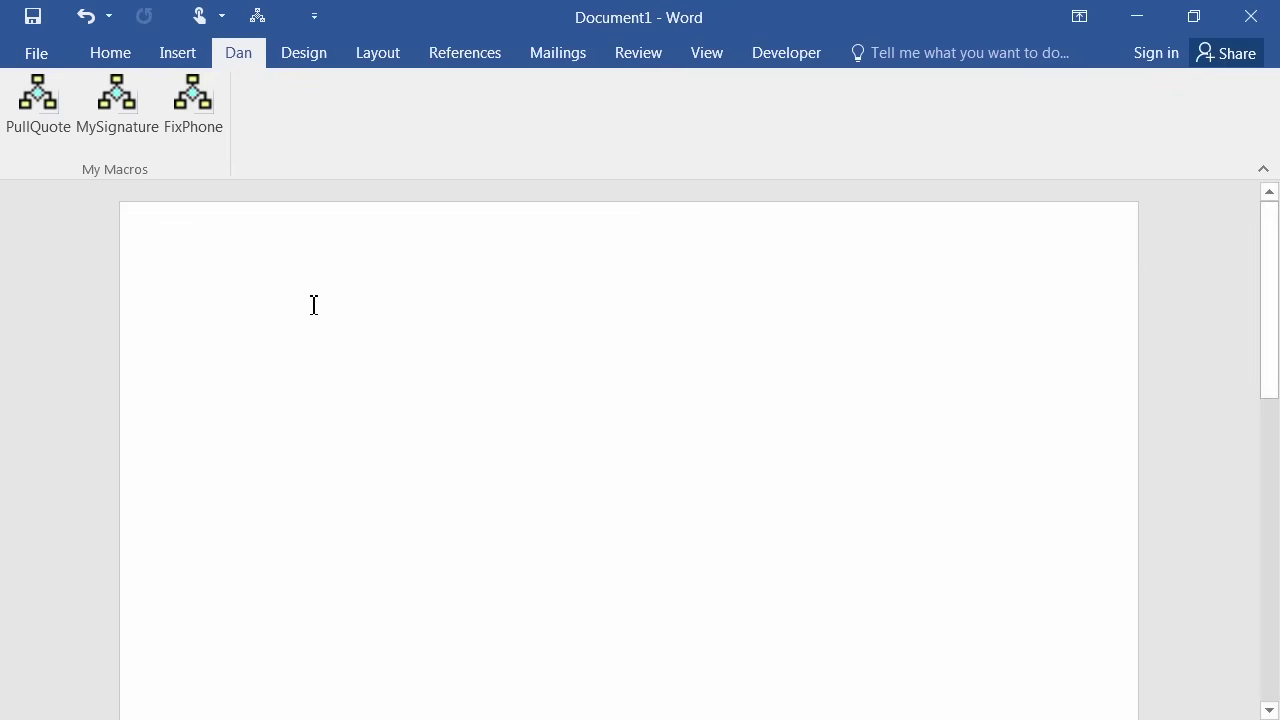
Remove the FixPhone entry from the Dan tab's My Macros group and apply the ribbon changes.
right_click(116, 103)
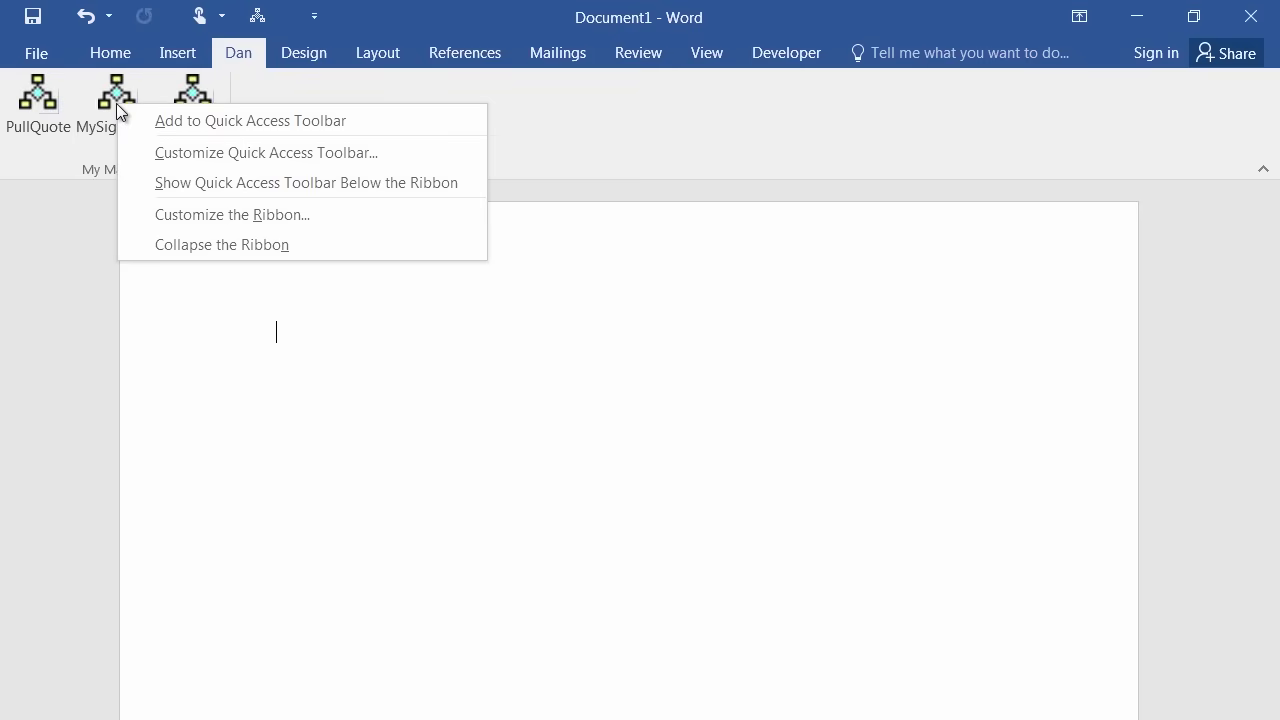
click(228, 214)
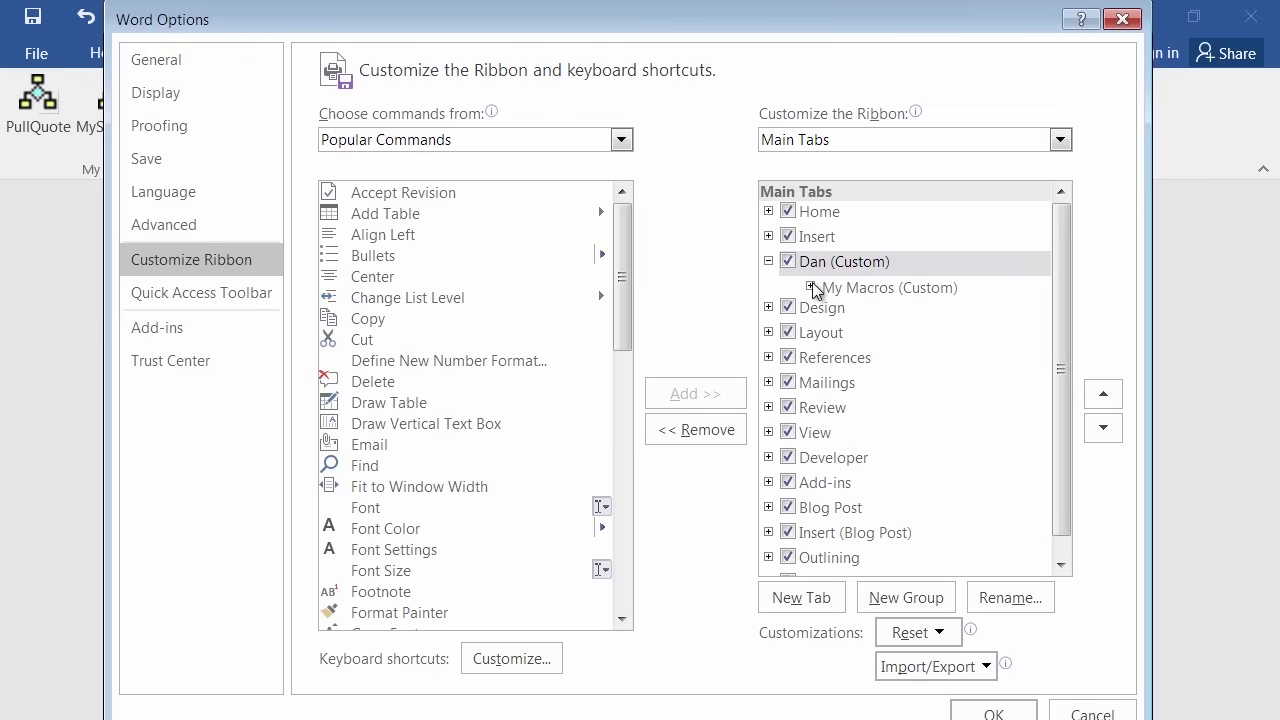
click(811, 287)
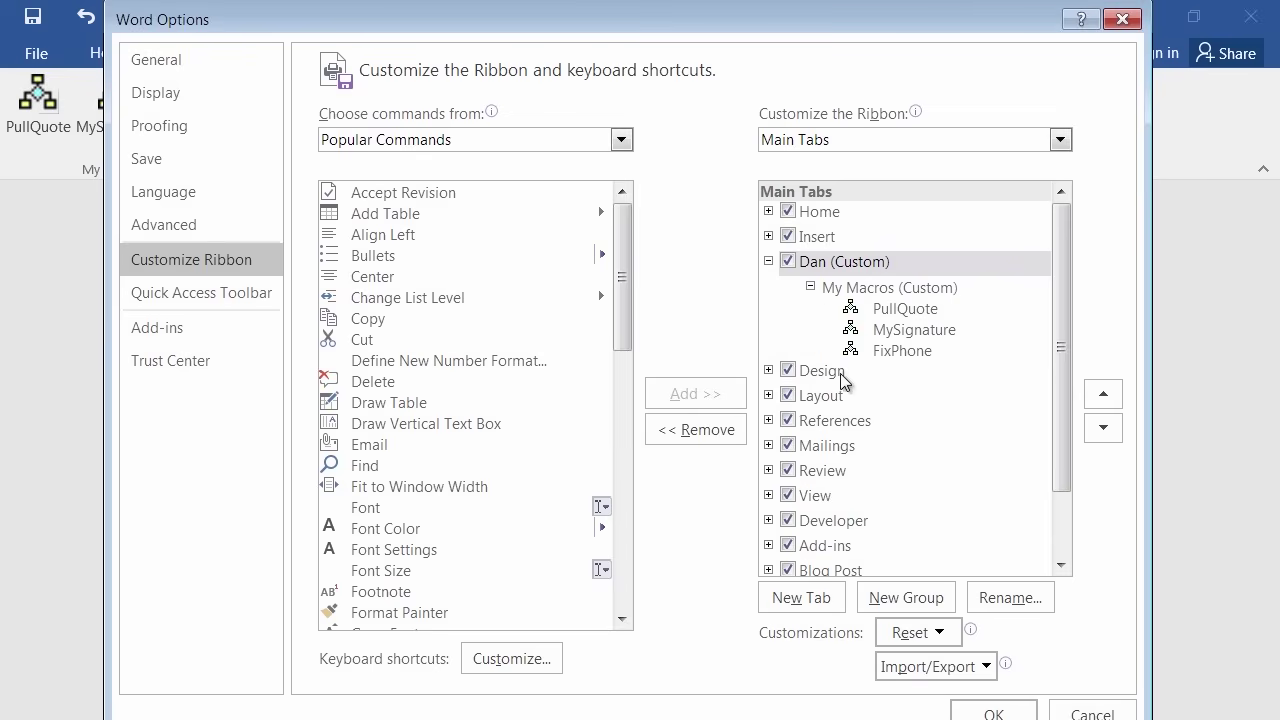
click(902, 348)
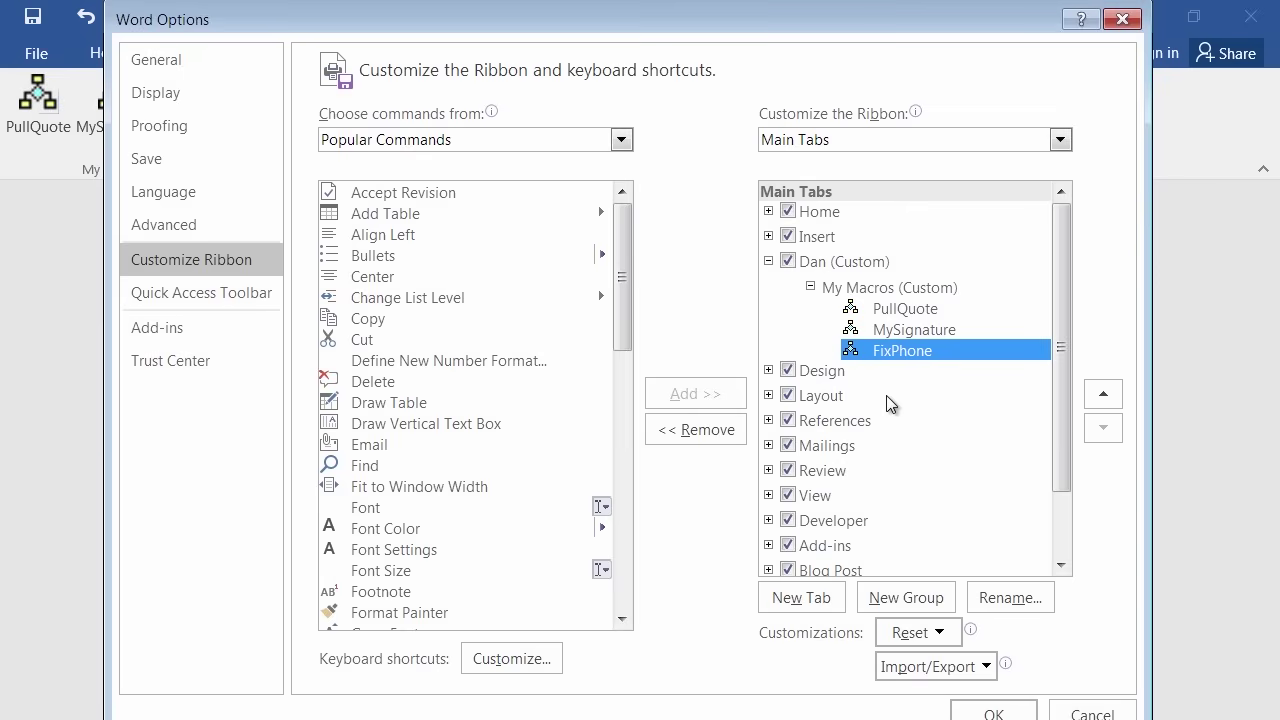
right_click(901, 354)
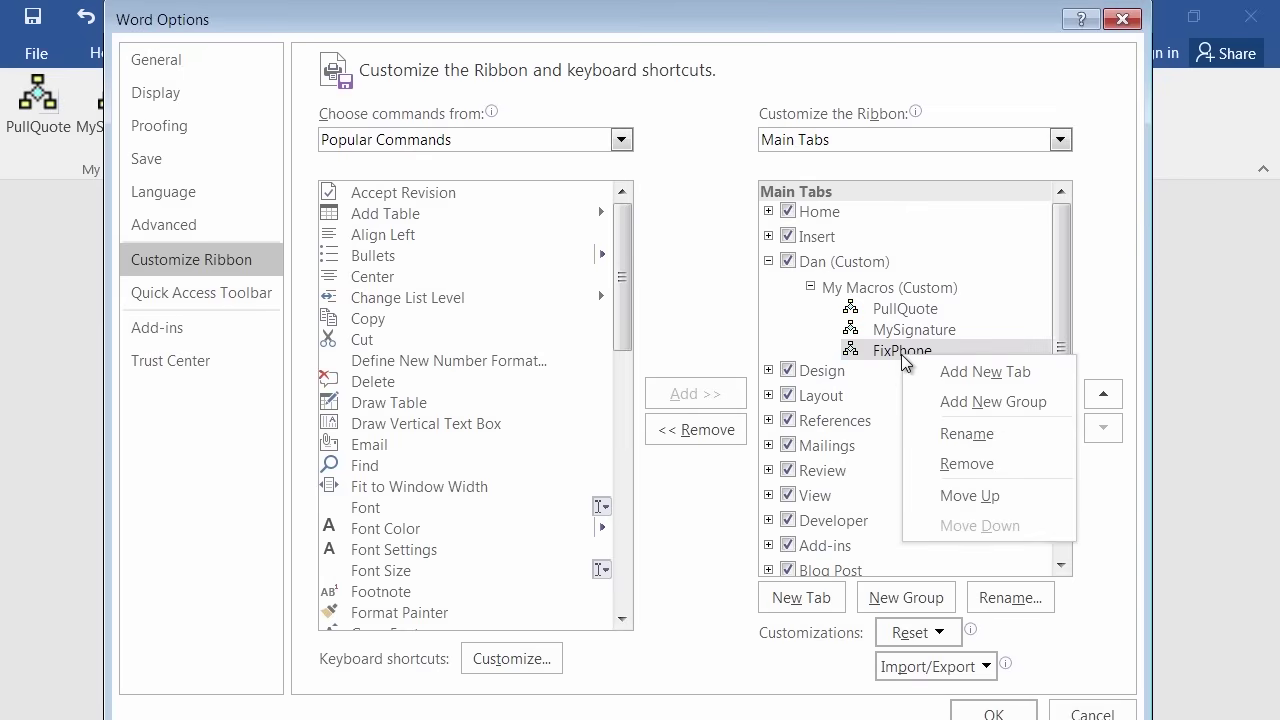
click(956, 466)
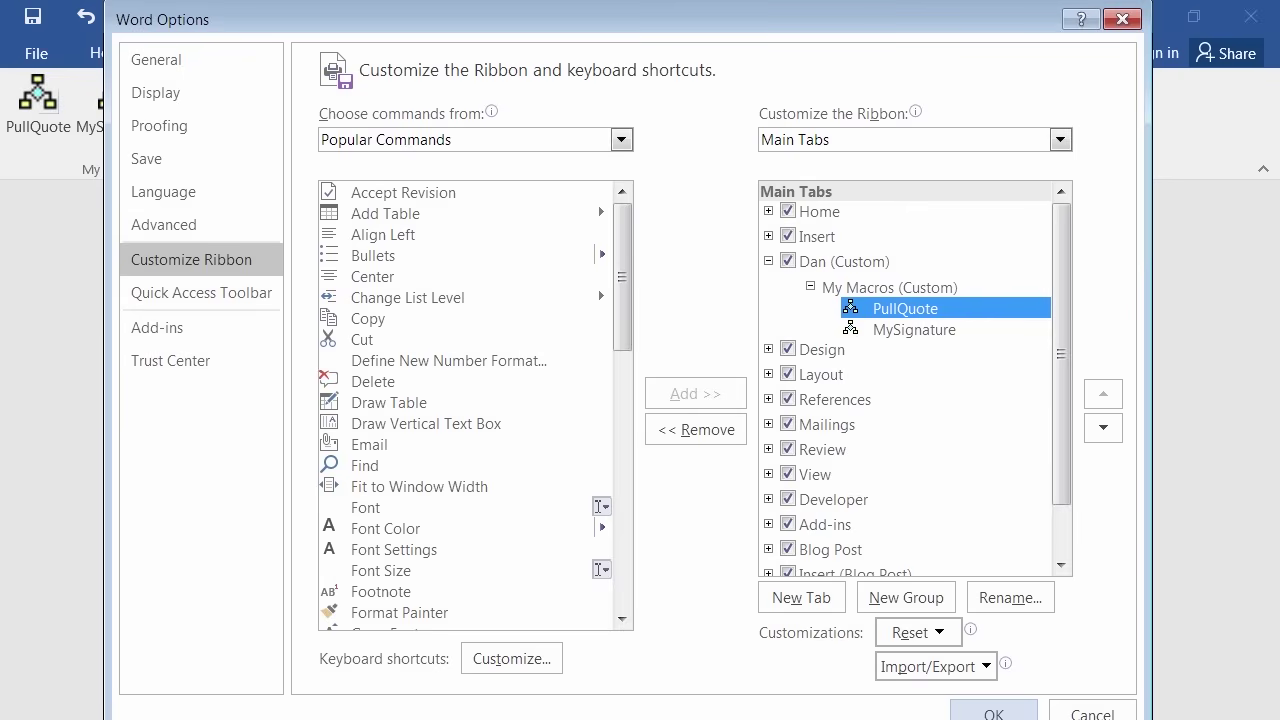
click(993, 712)
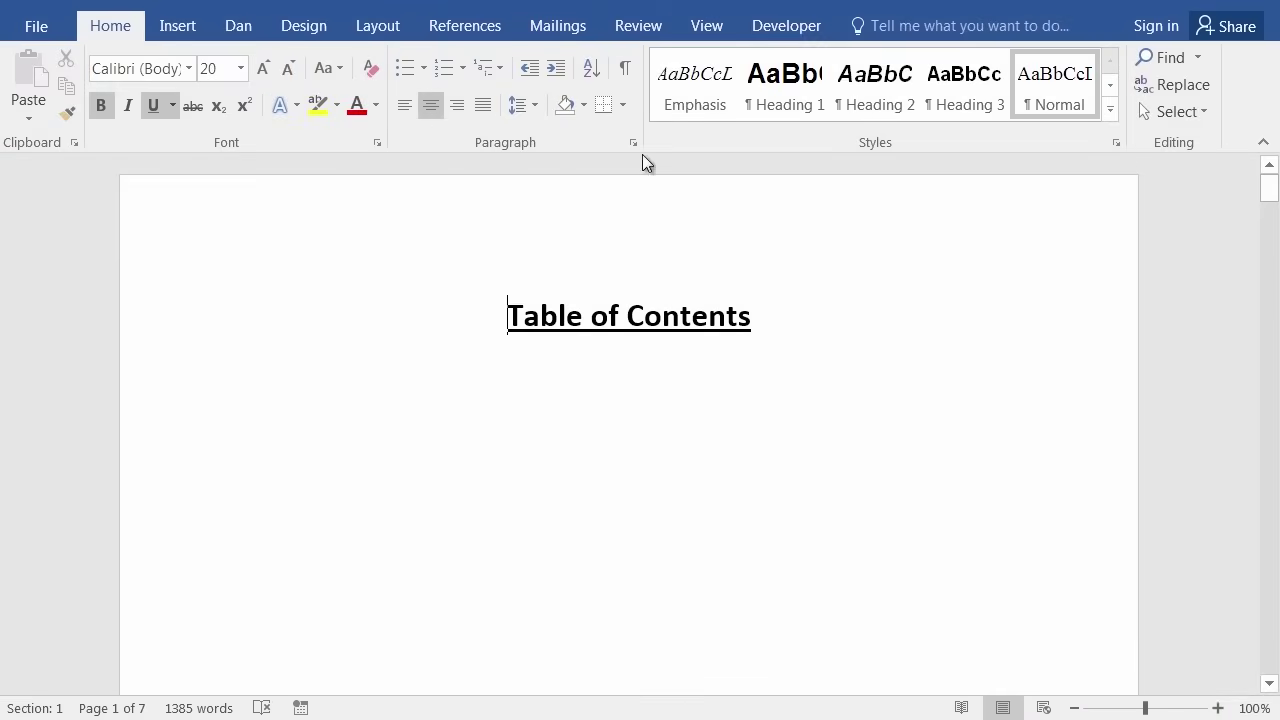
Show formatting marks and delete the Table of Contents heading with its section break.
click(626, 66)
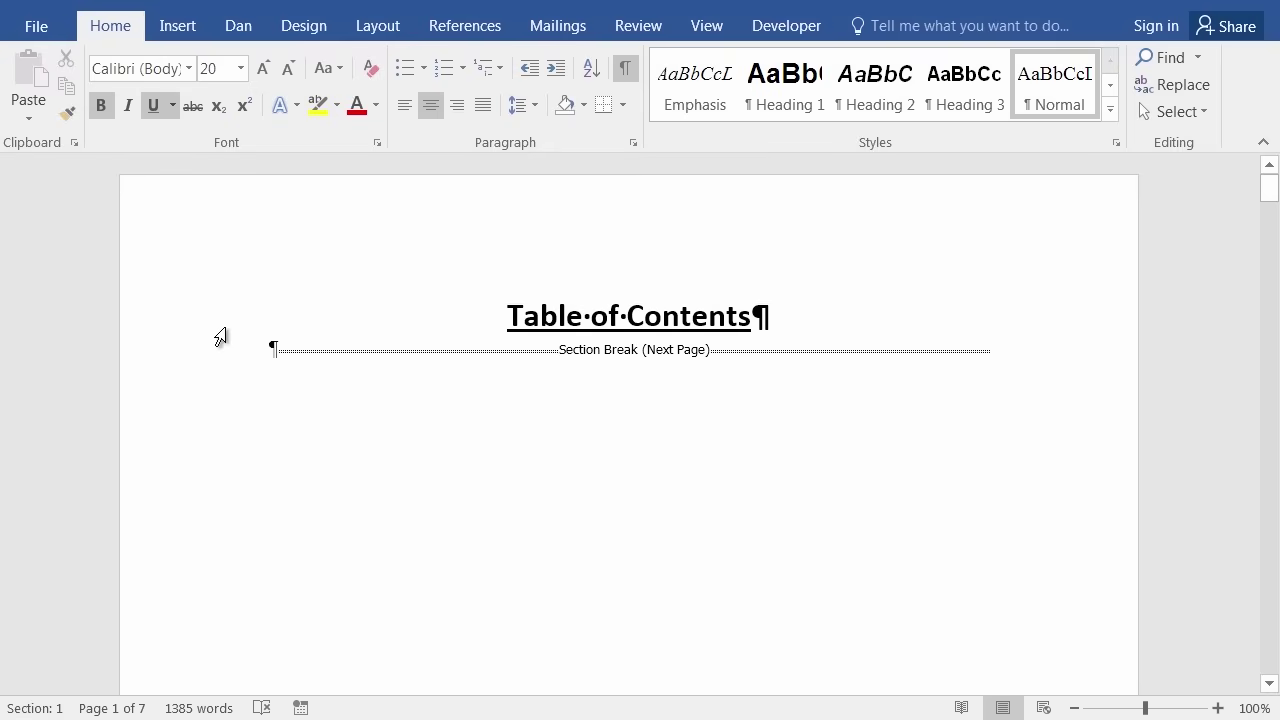
drag(221, 337, 220, 346)
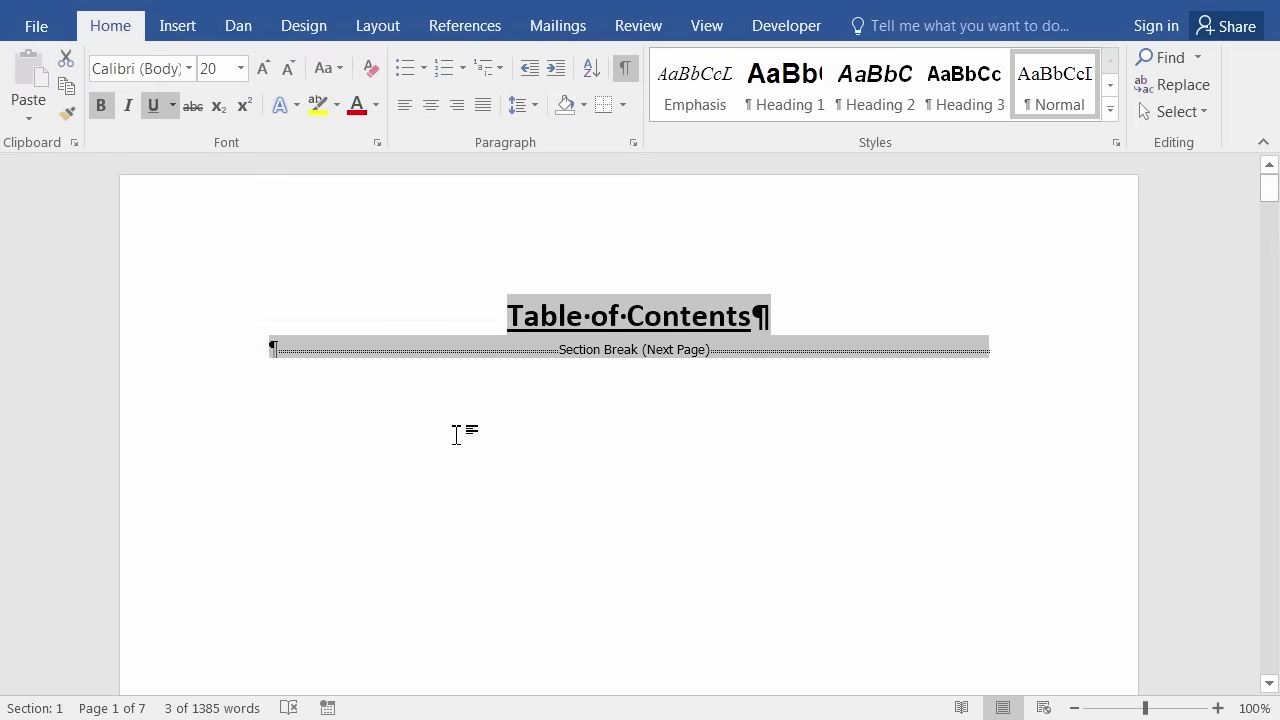
key(Delete)
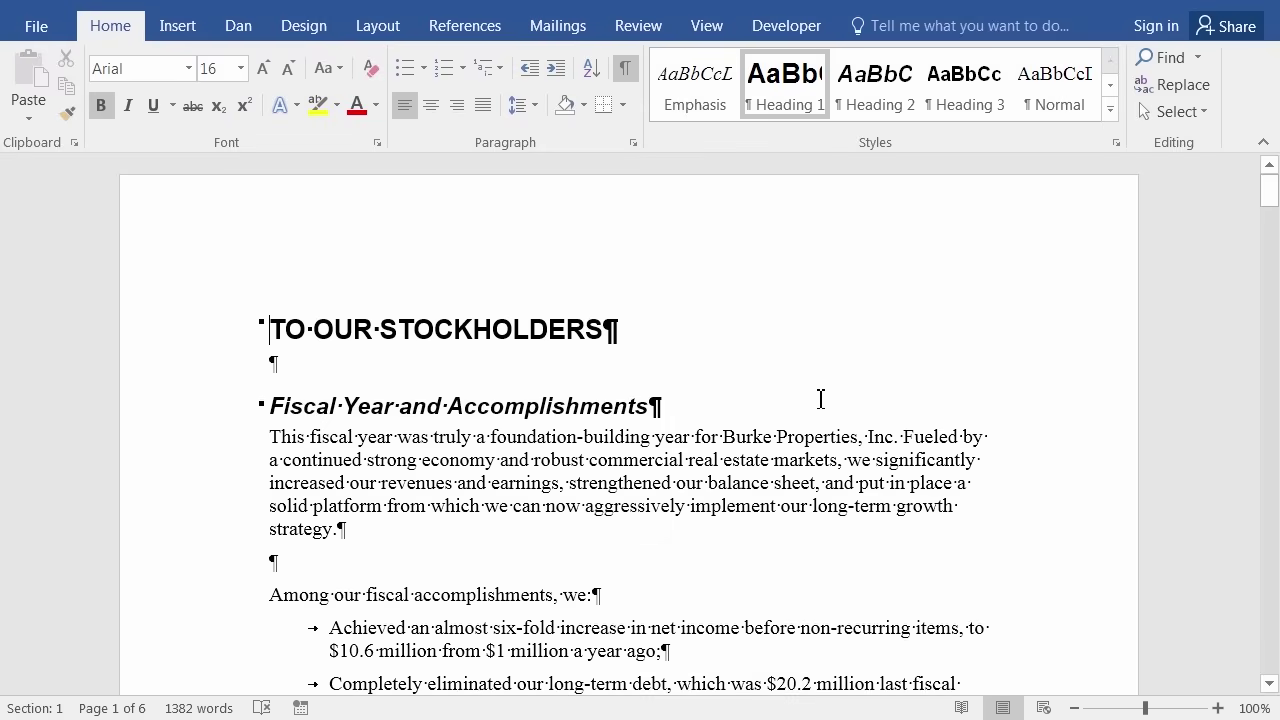
Hide formatting marks and place the cursor before REVIEW OF YEAR RESULTS on page 2.
click(625, 70)
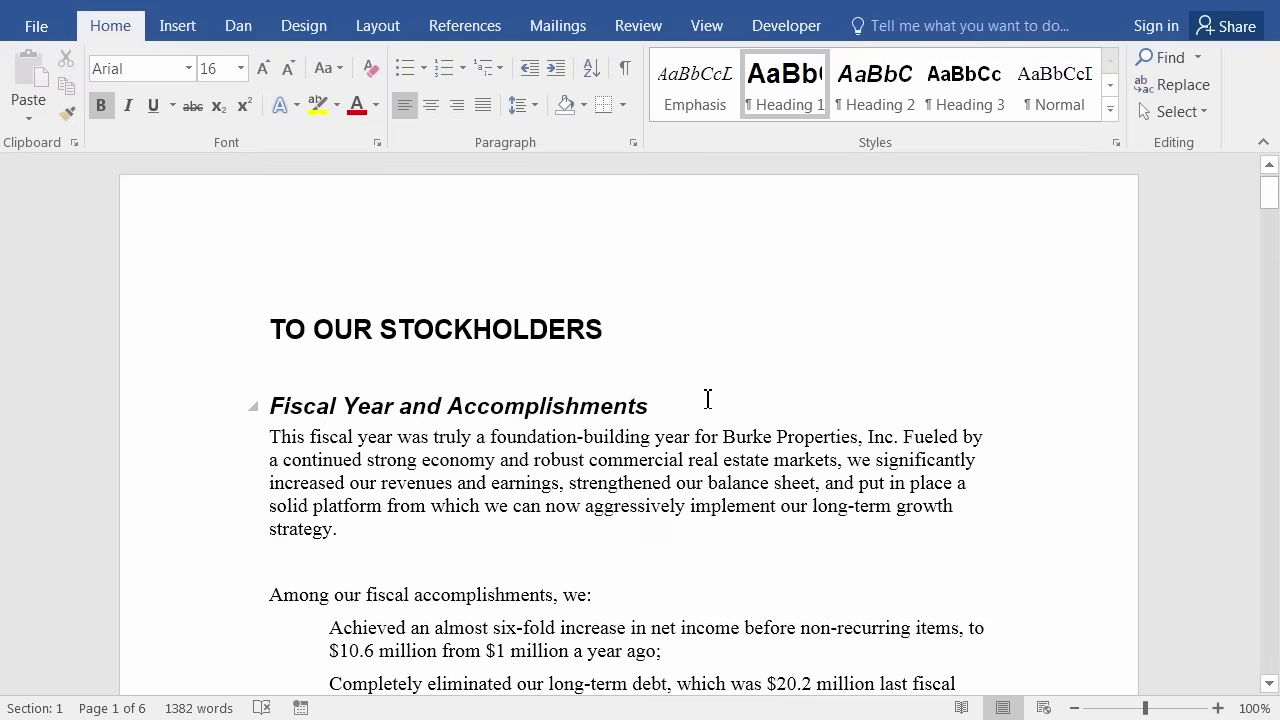
scroll(707, 398, down, 6)
scroll(707, 398, down, 14)
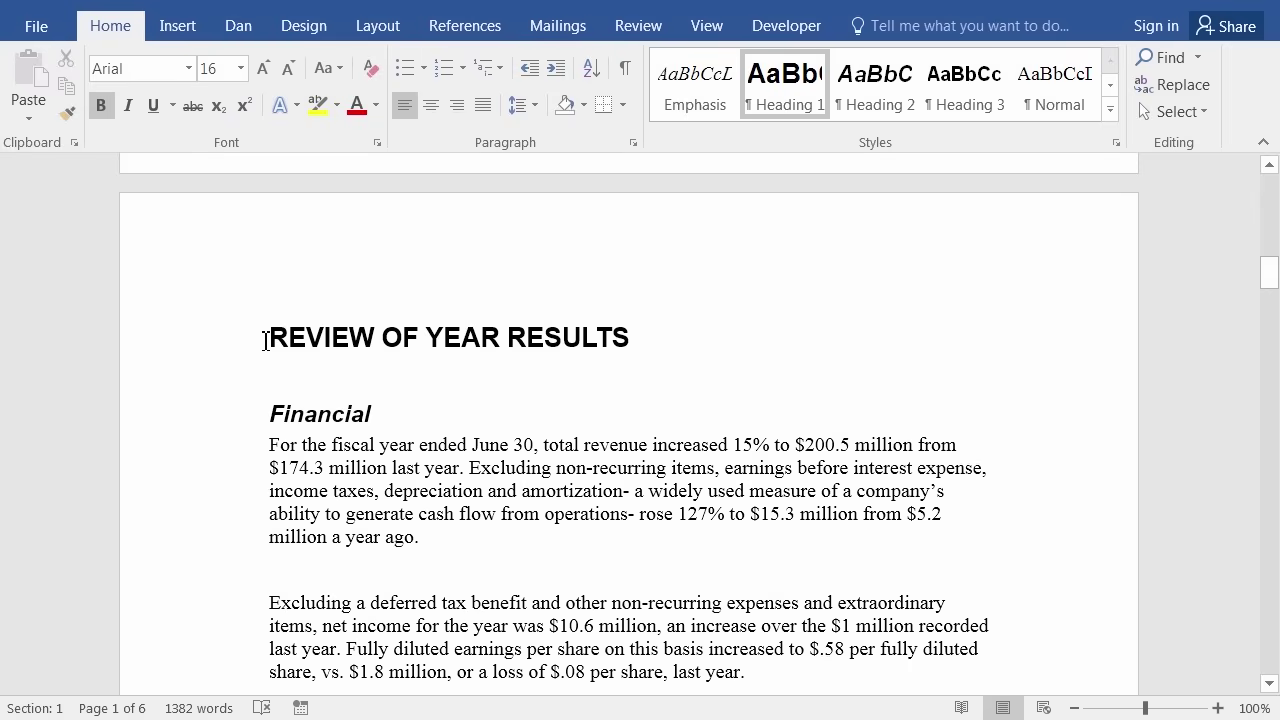
click(265, 340)
In the Bookmark dialog, go to the future bookmark, then the growth bookmark, and close it.
click(177, 26)
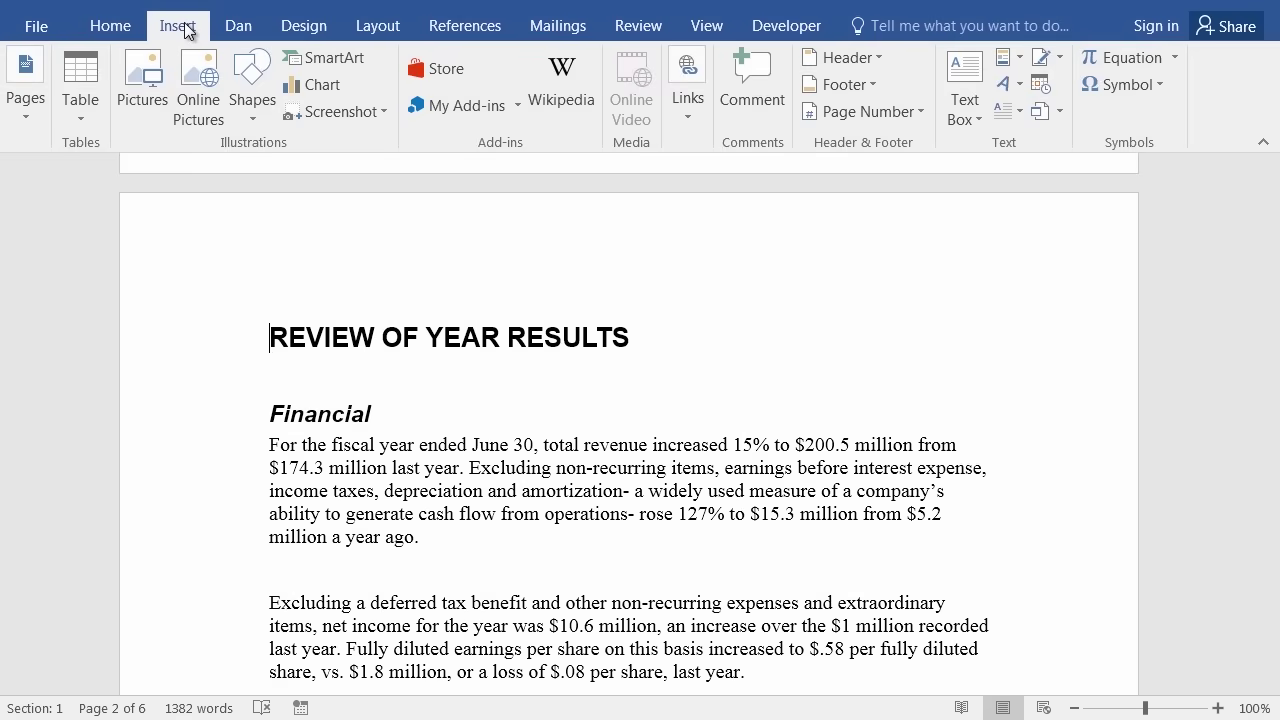
click(691, 116)
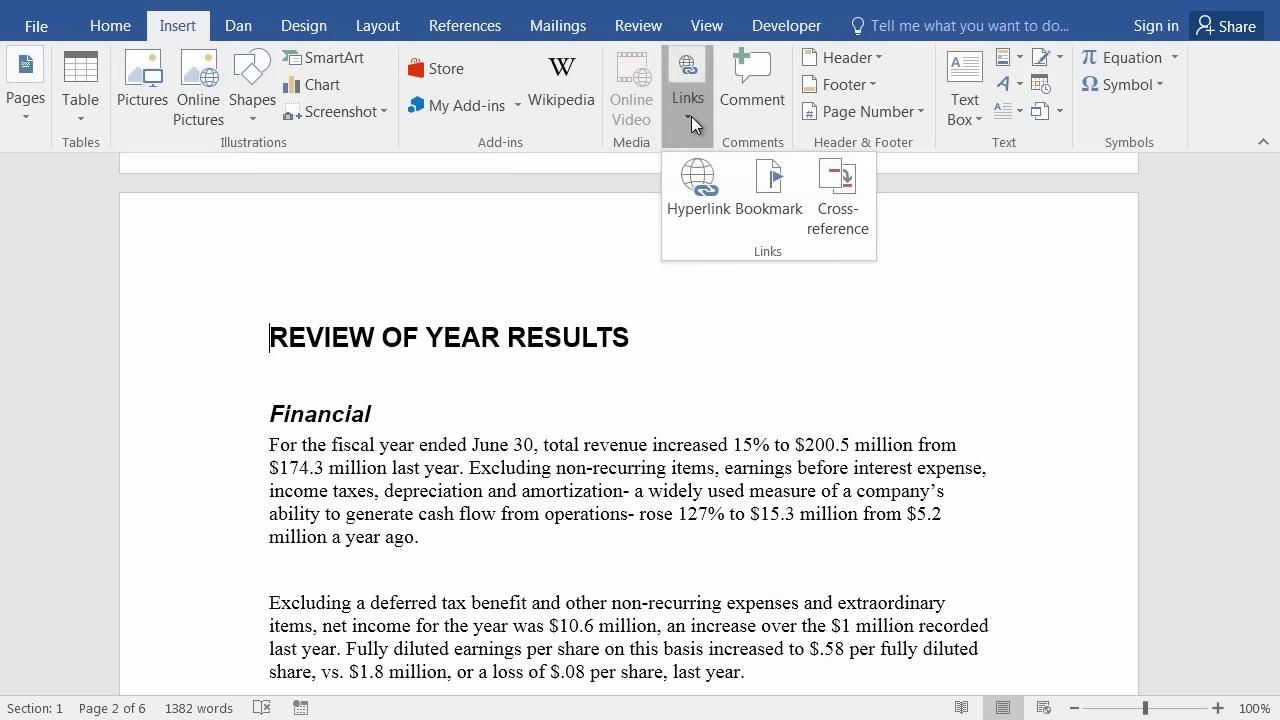
click(766, 180)
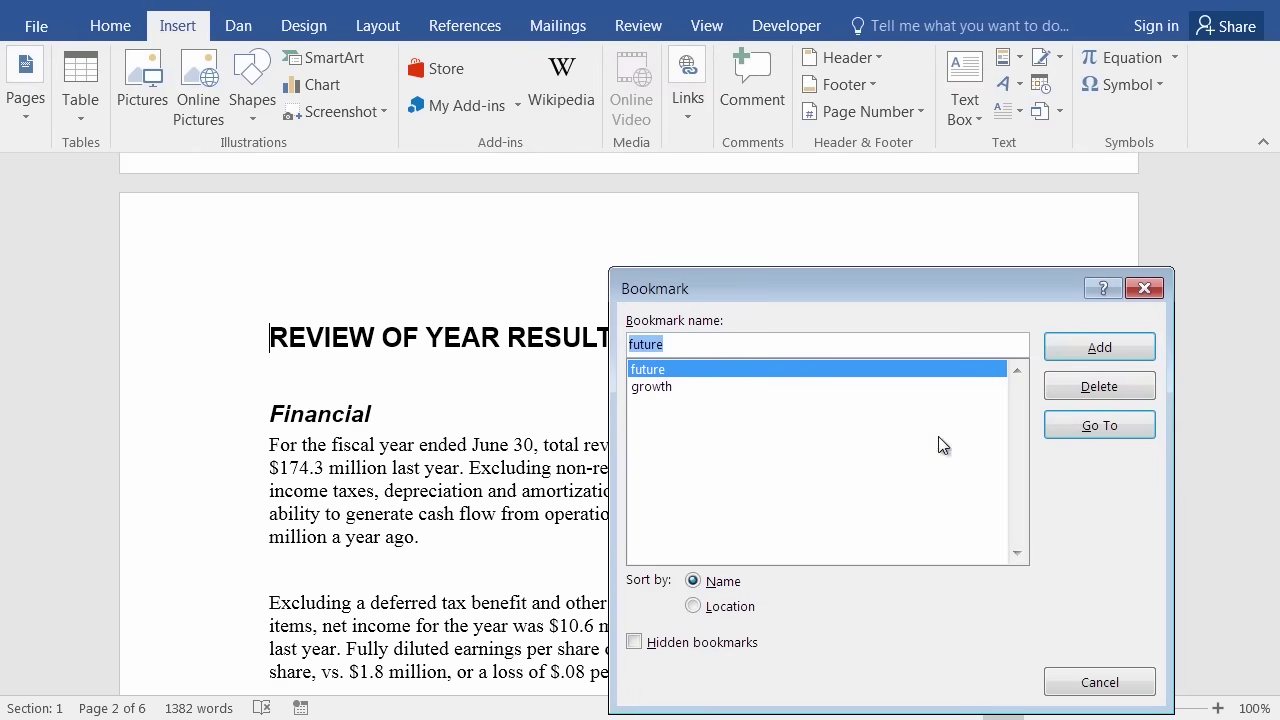
click(1090, 430)
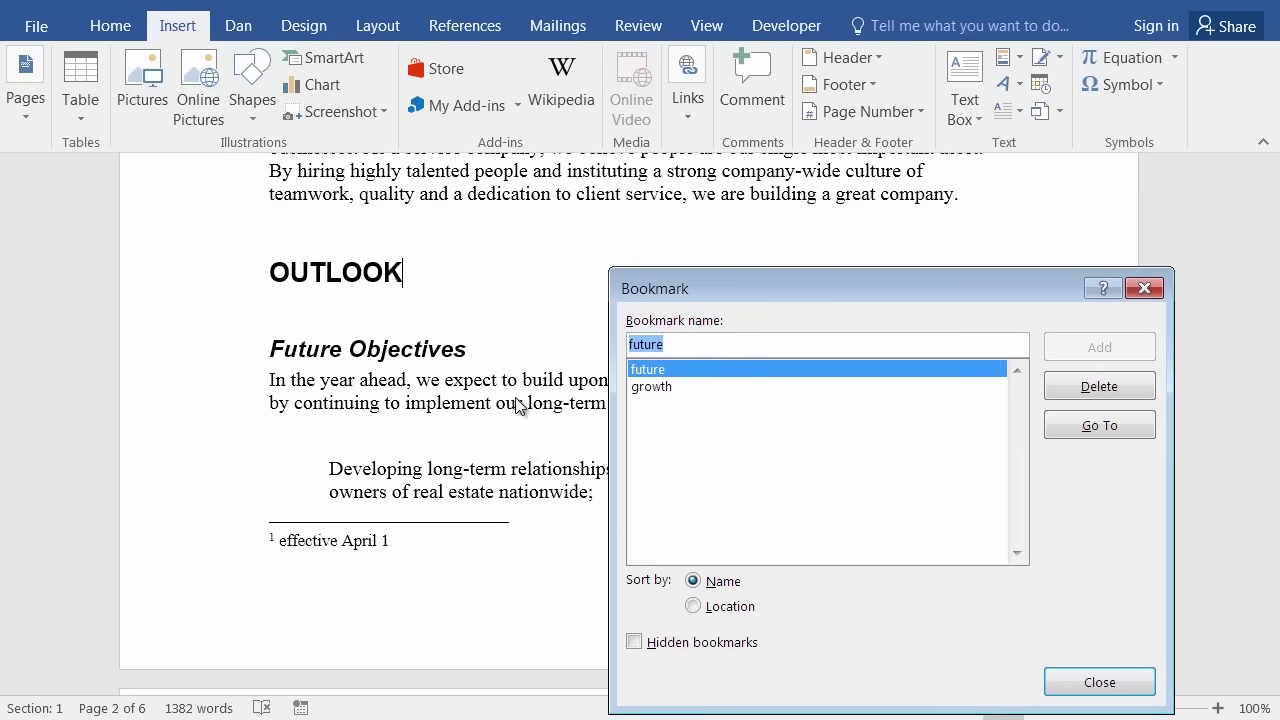
click(663, 391)
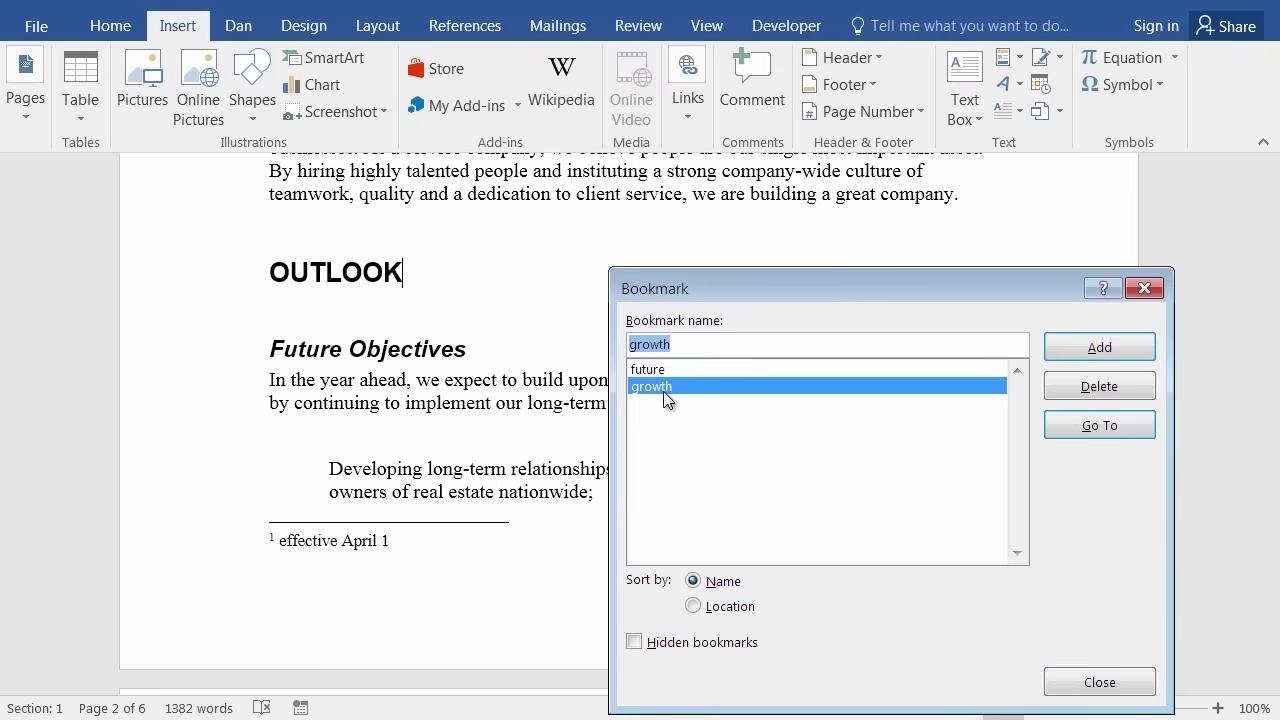
click(1103, 425)
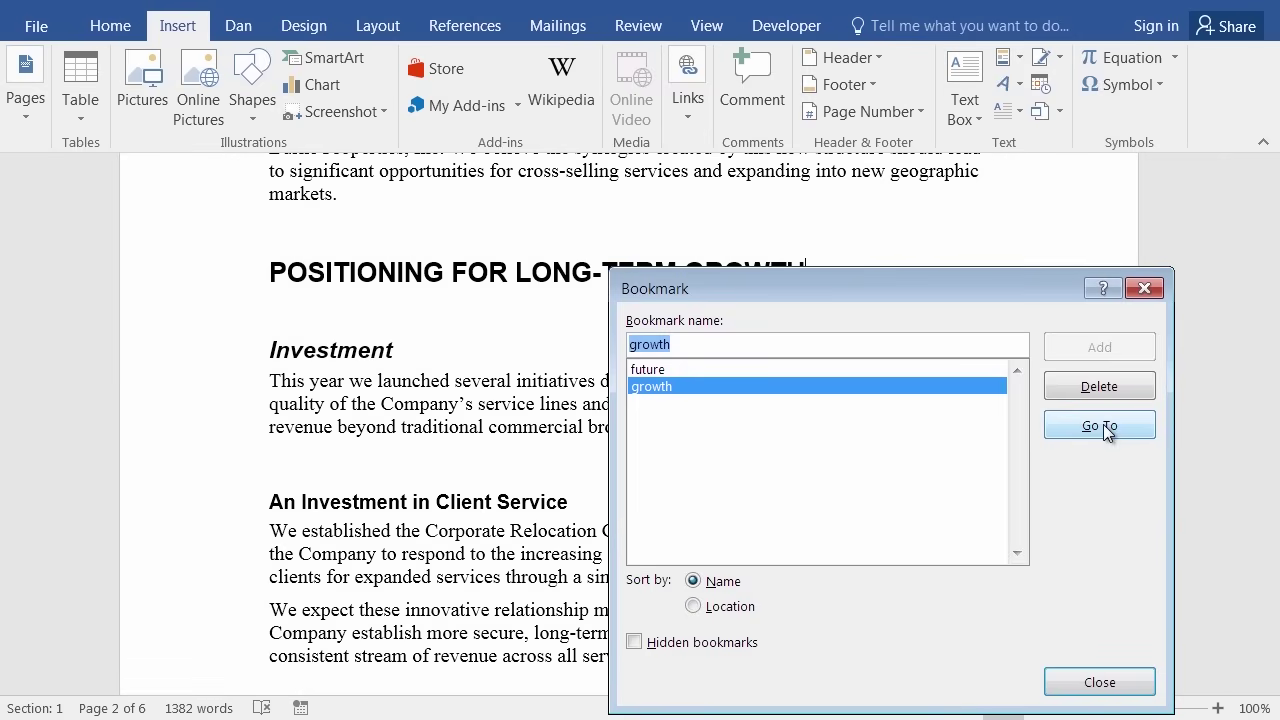
drag(815, 281, 832, 418)
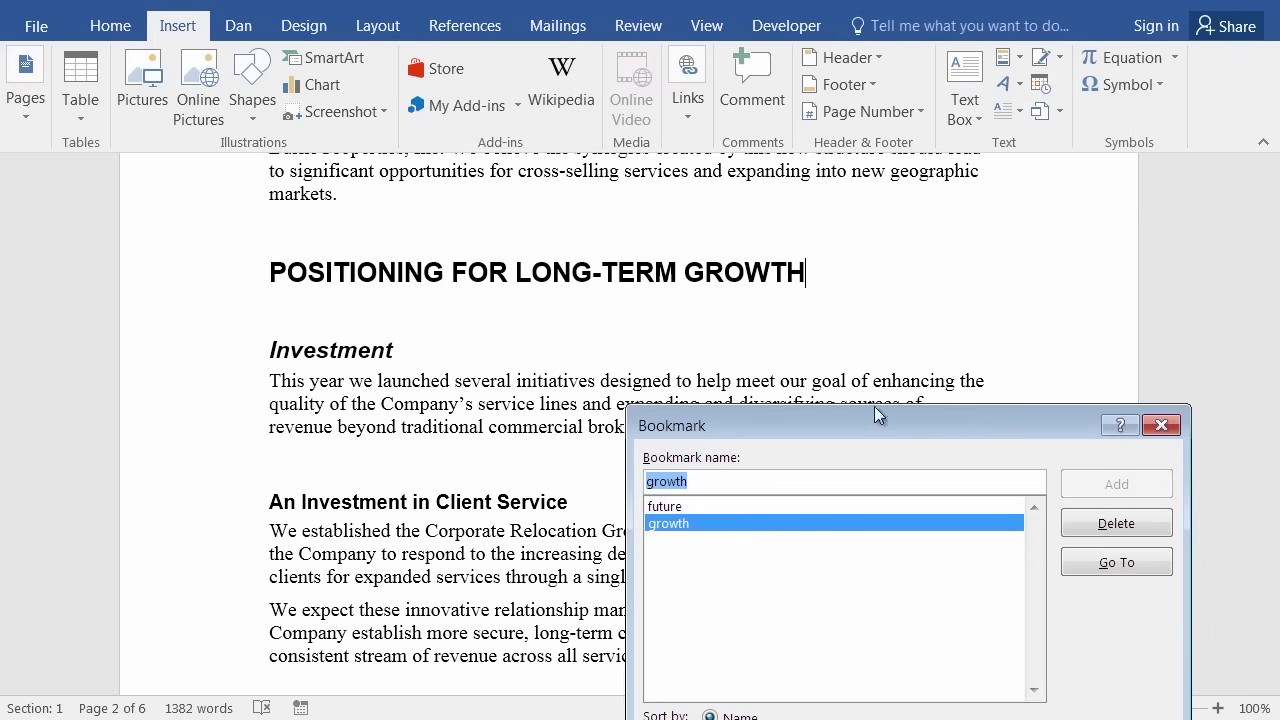
drag(879, 427, 849, 244)
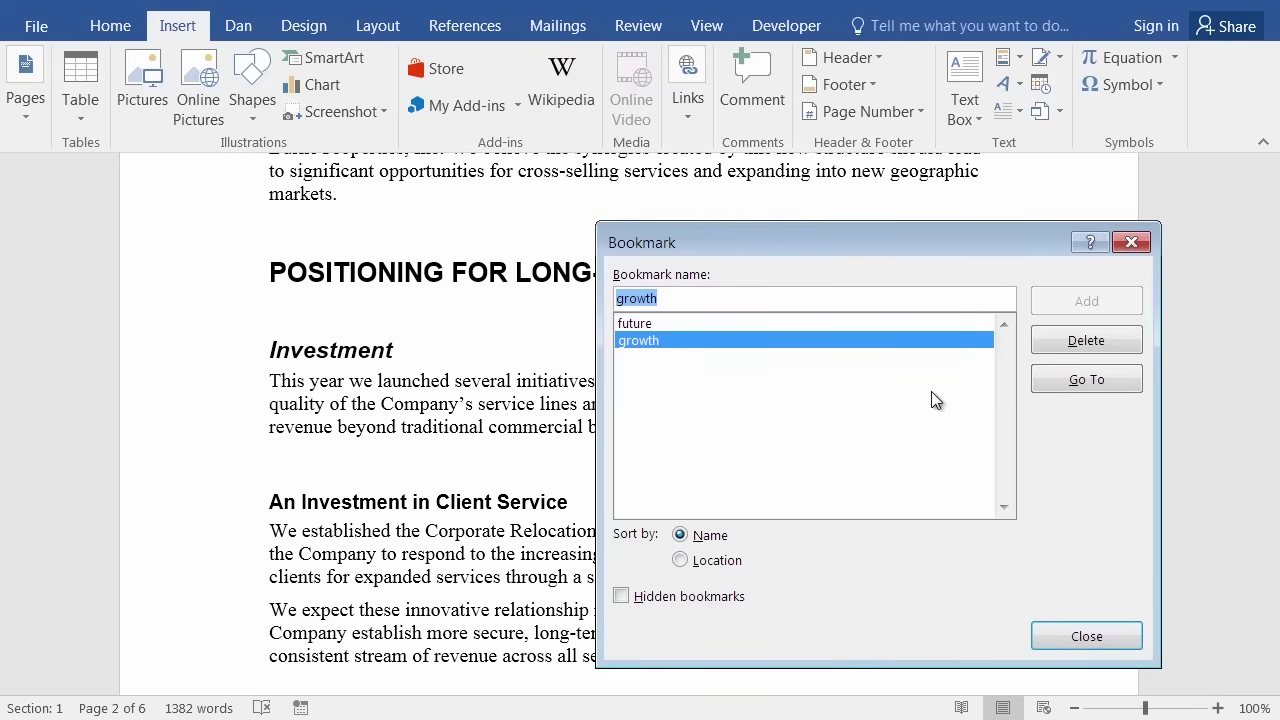
click(1086, 638)
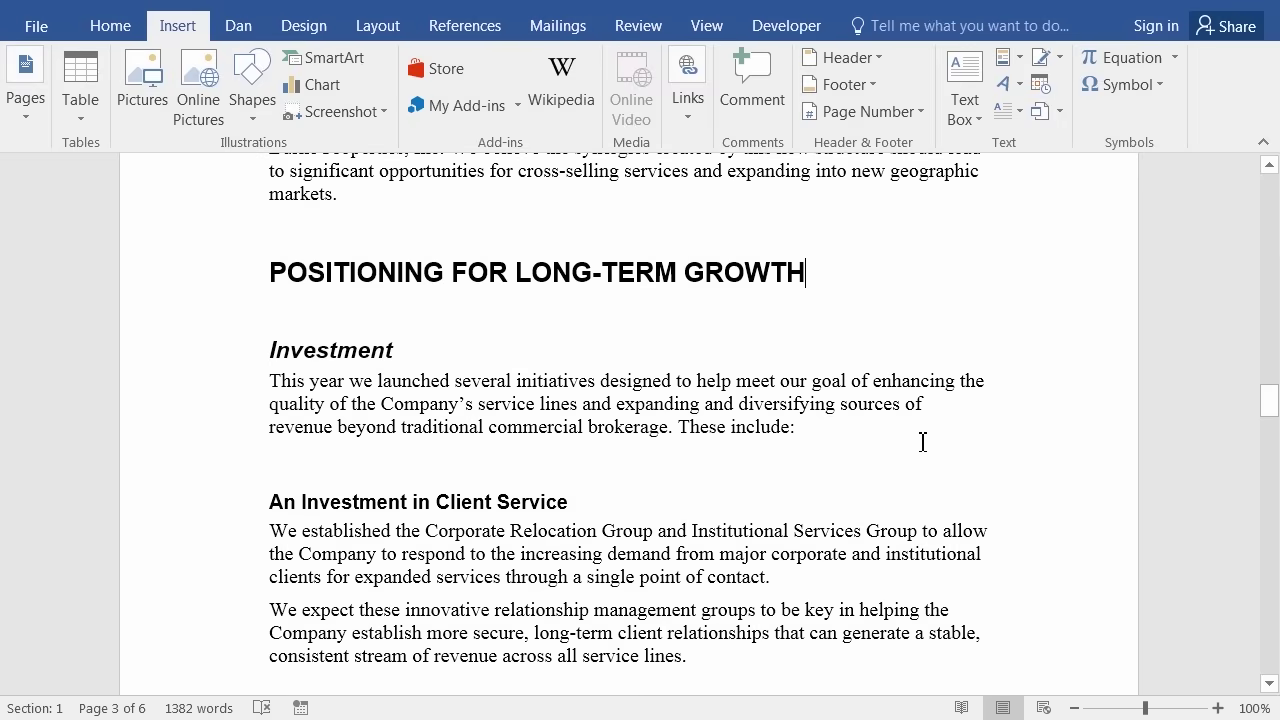
Add a bookmark named Review before the REVIEW OF YEAR RESULTS heading.
scroll(923, 441, up, 15)
drag(1276, 358, 1276, 280)
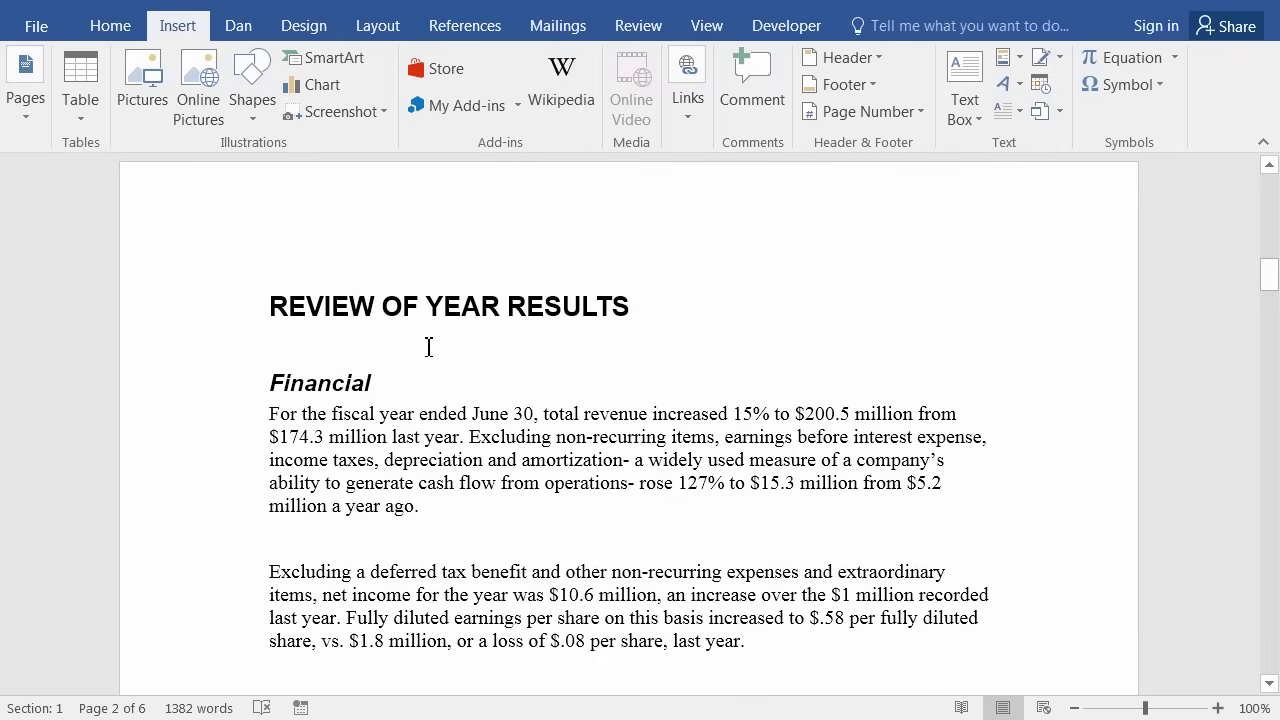
click(276, 316)
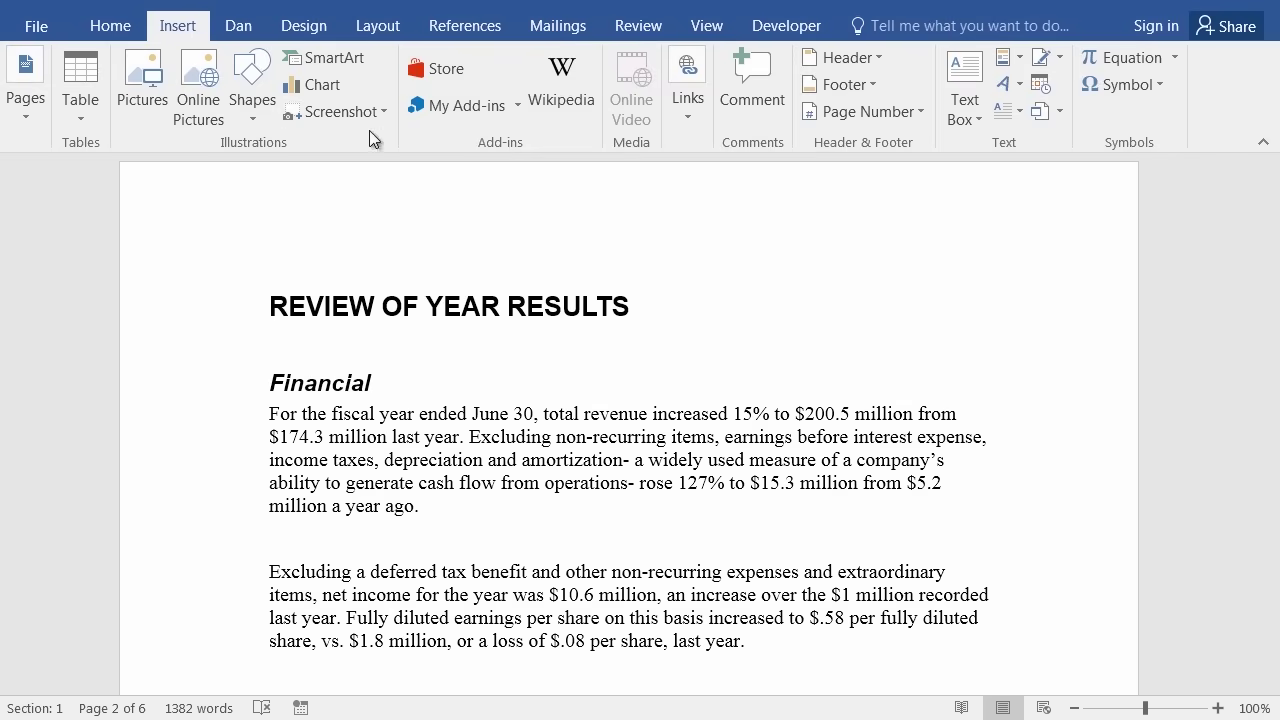
click(689, 123)
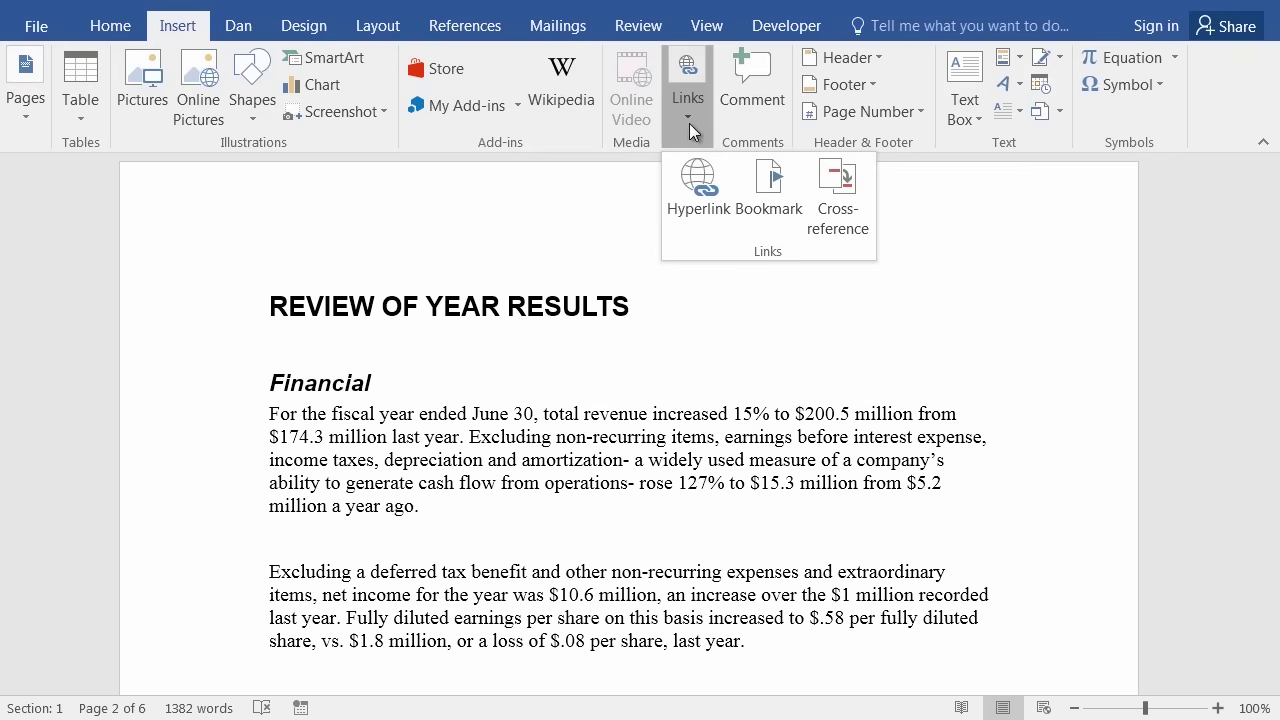
click(767, 194)
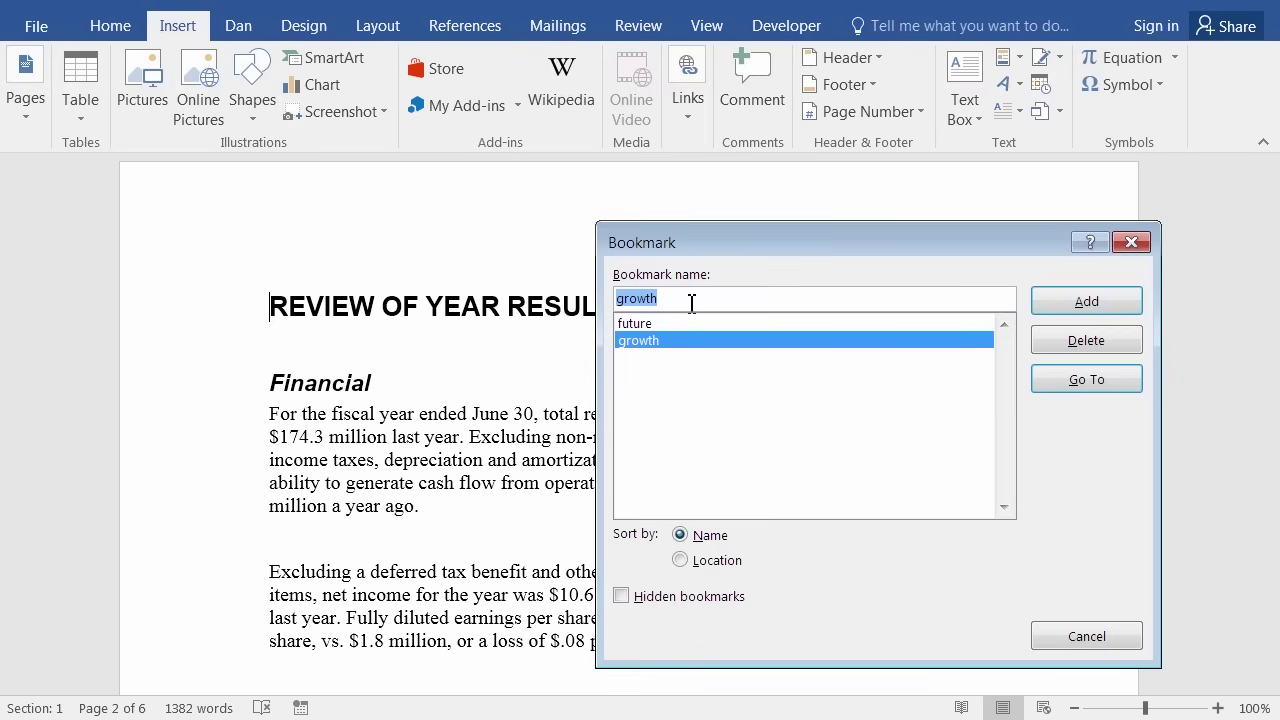
text(Re)
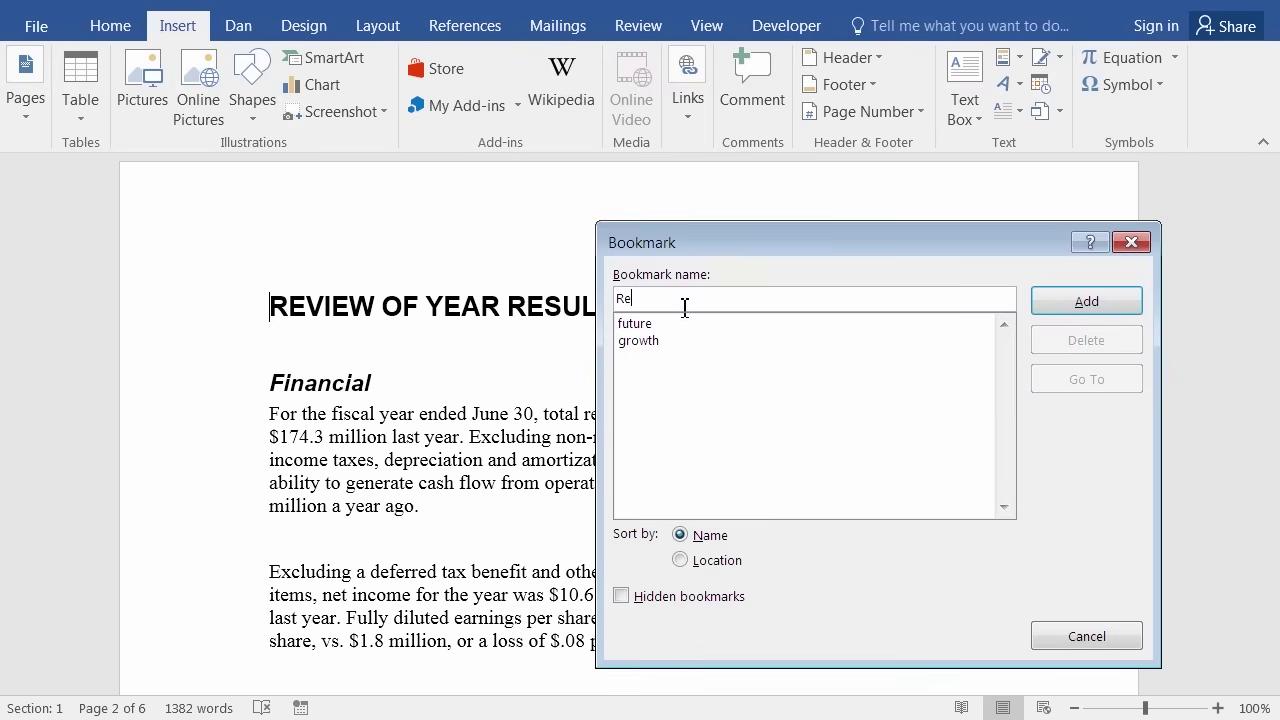
text(view)
key(Return)
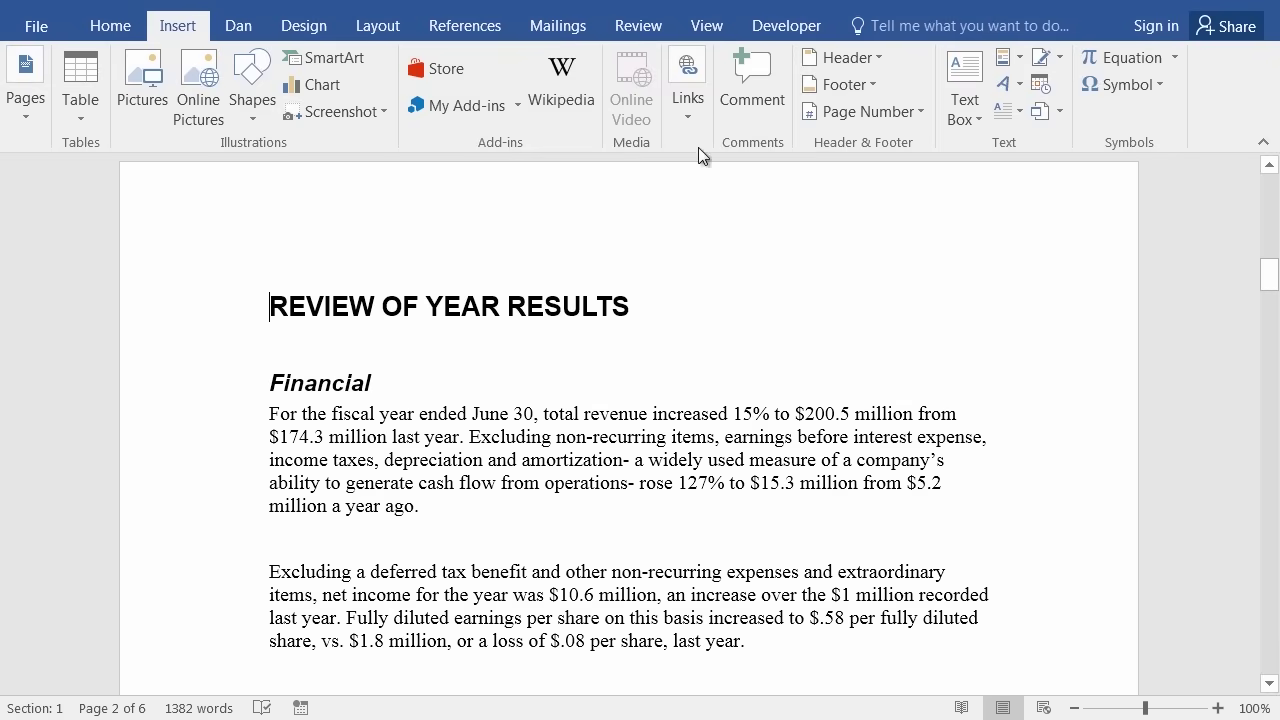
Reopen the Bookmark dialog to confirm Review is listed, then cancel.
click(688, 110)
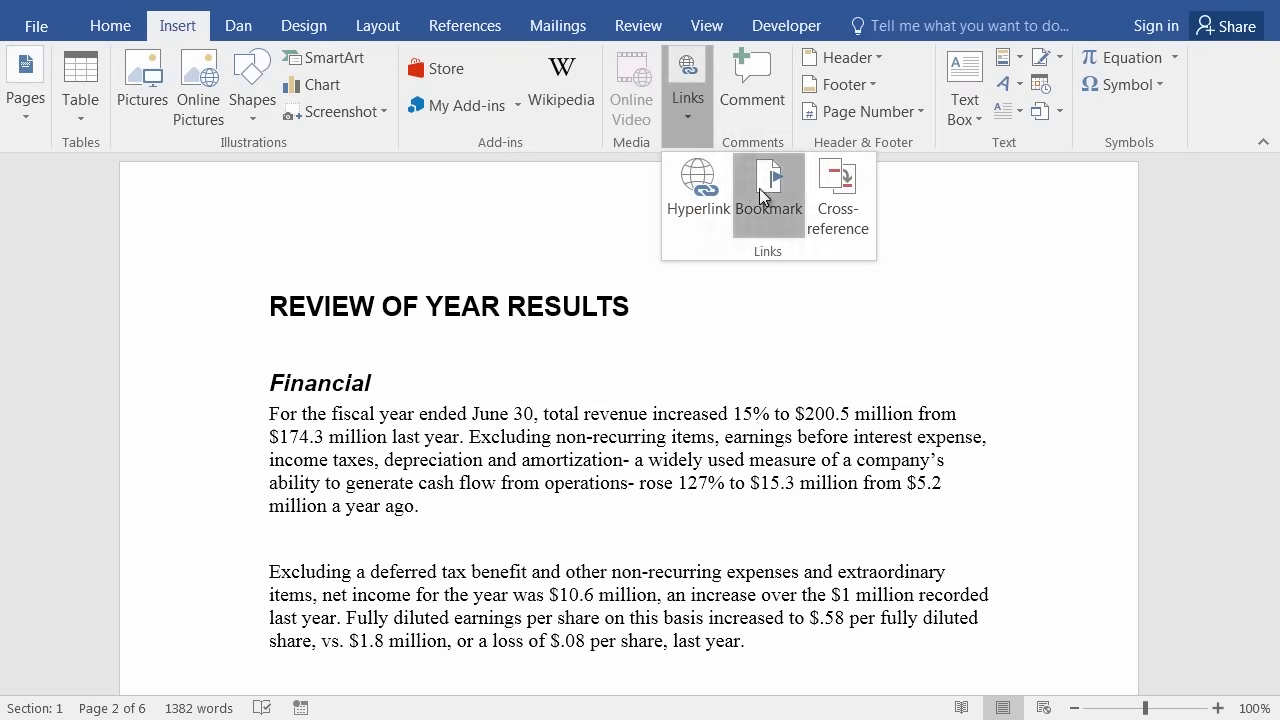
click(765, 185)
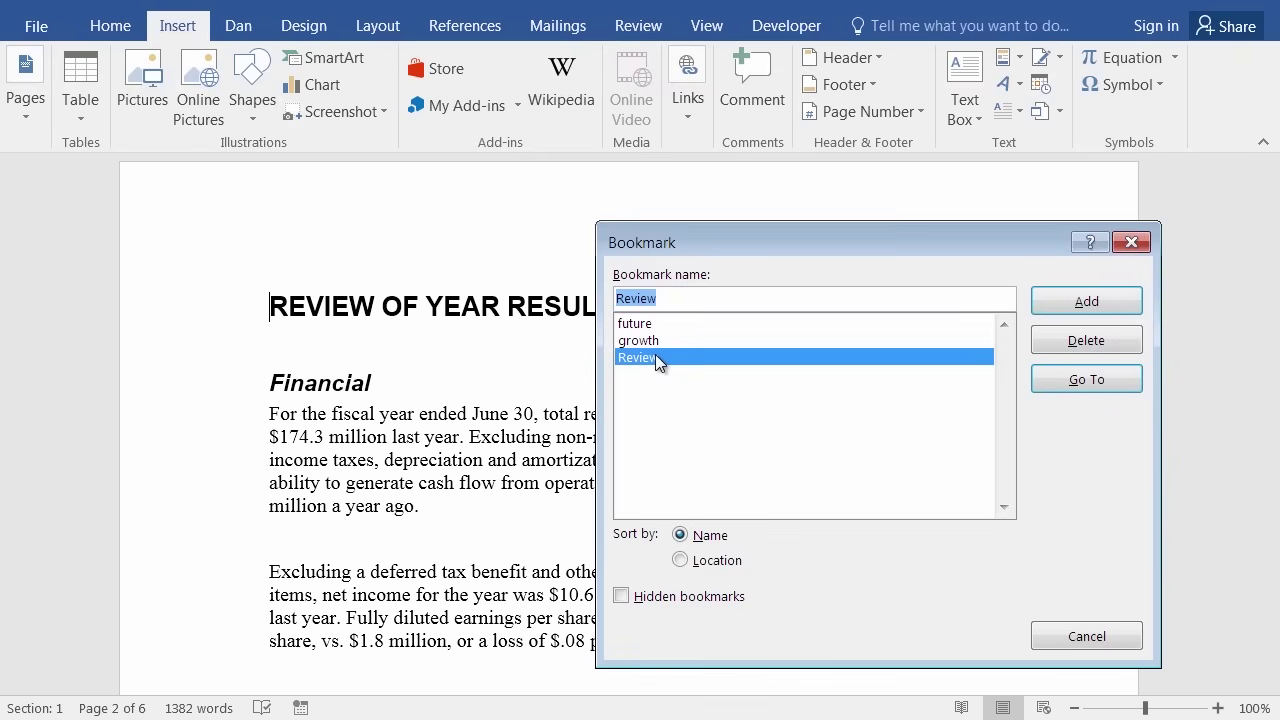
click(1088, 625)
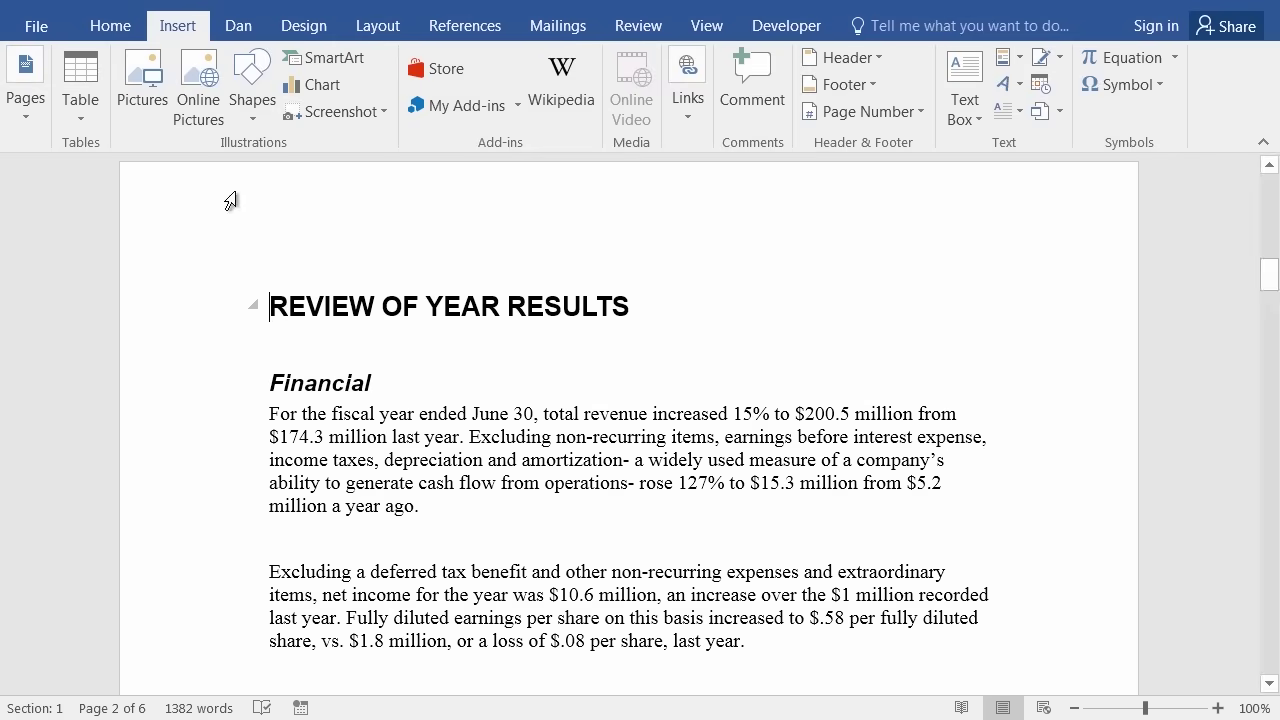
Jump to the Review bookmark using the Go To page of Find and Replace.
click(113, 33)
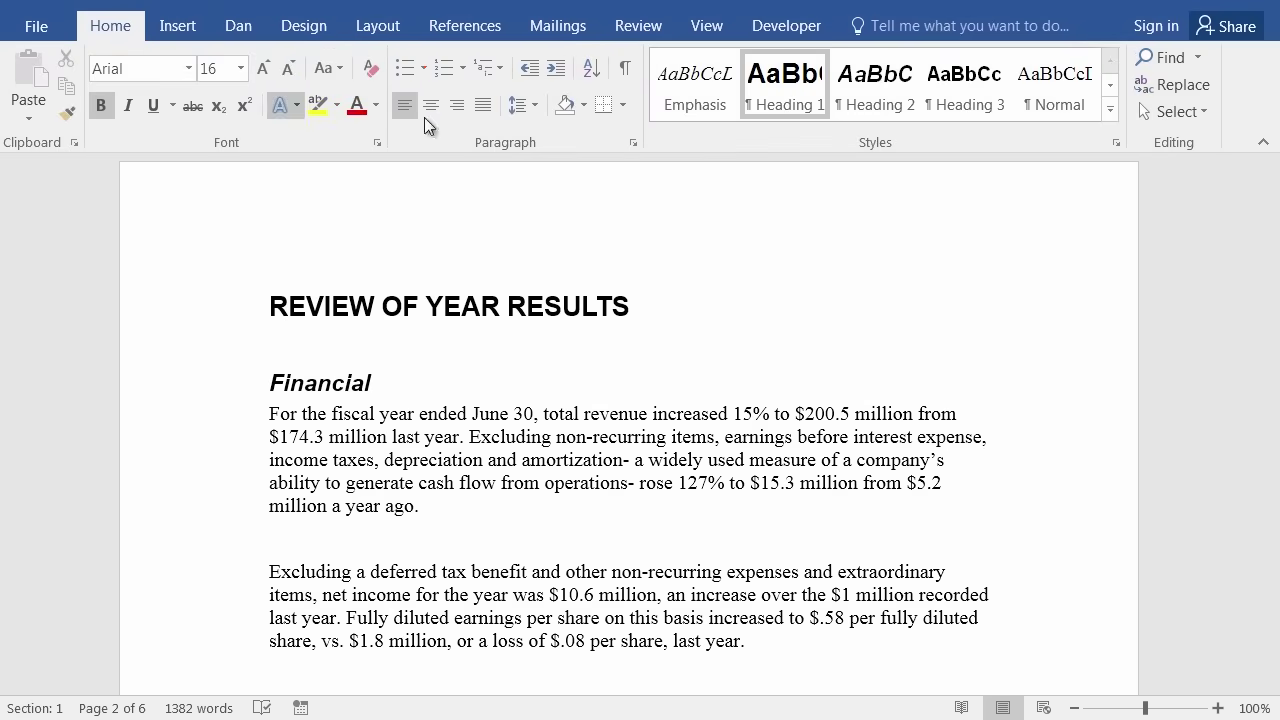
click(1199, 60)
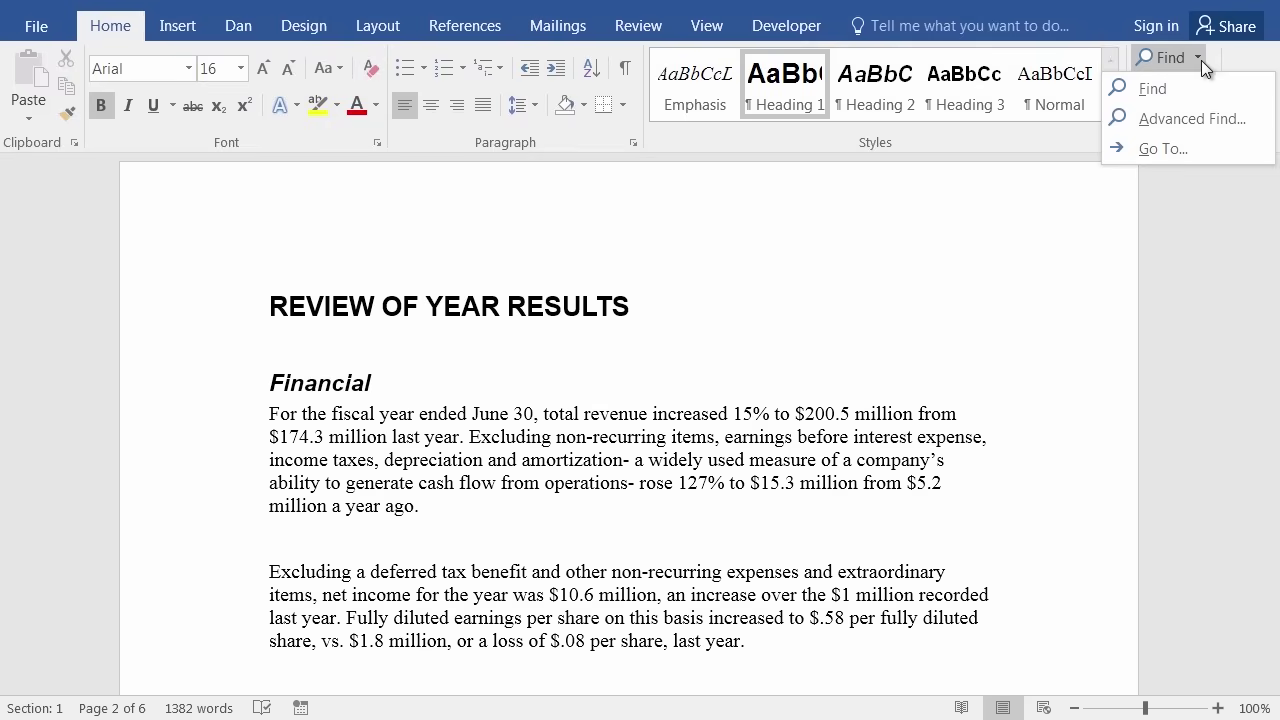
click(1165, 146)
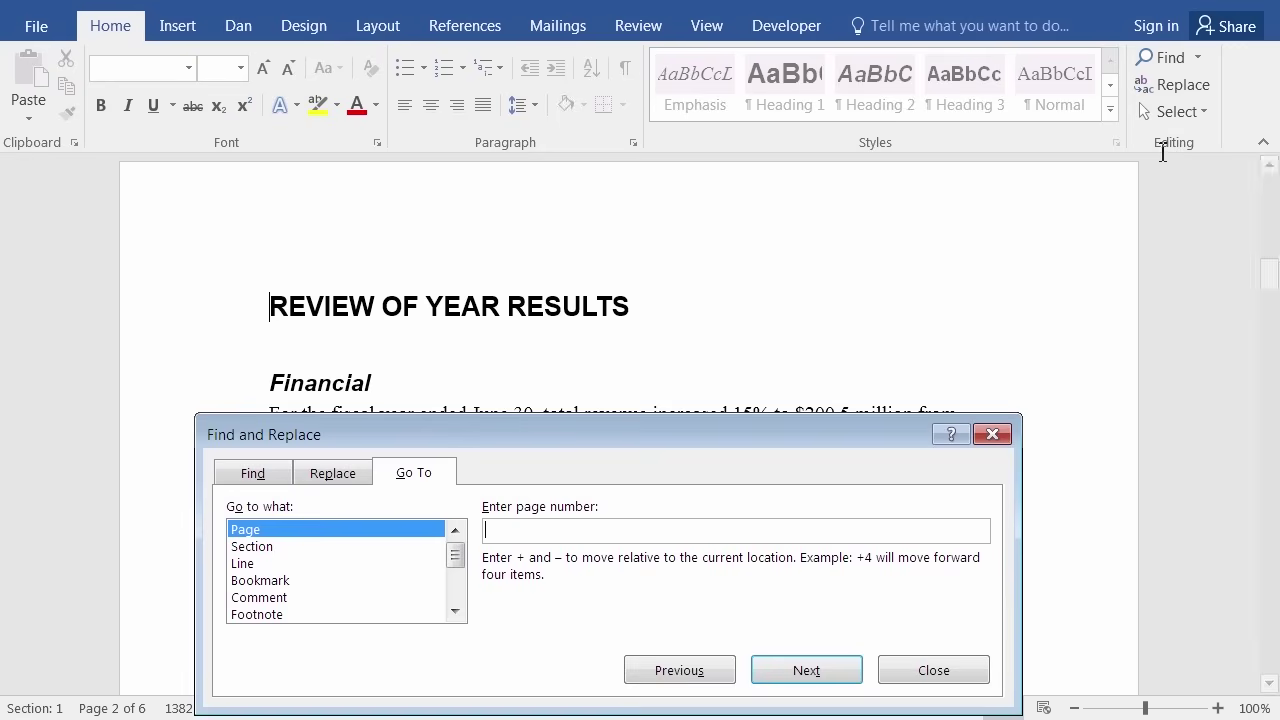
drag(614, 435, 655, 258)
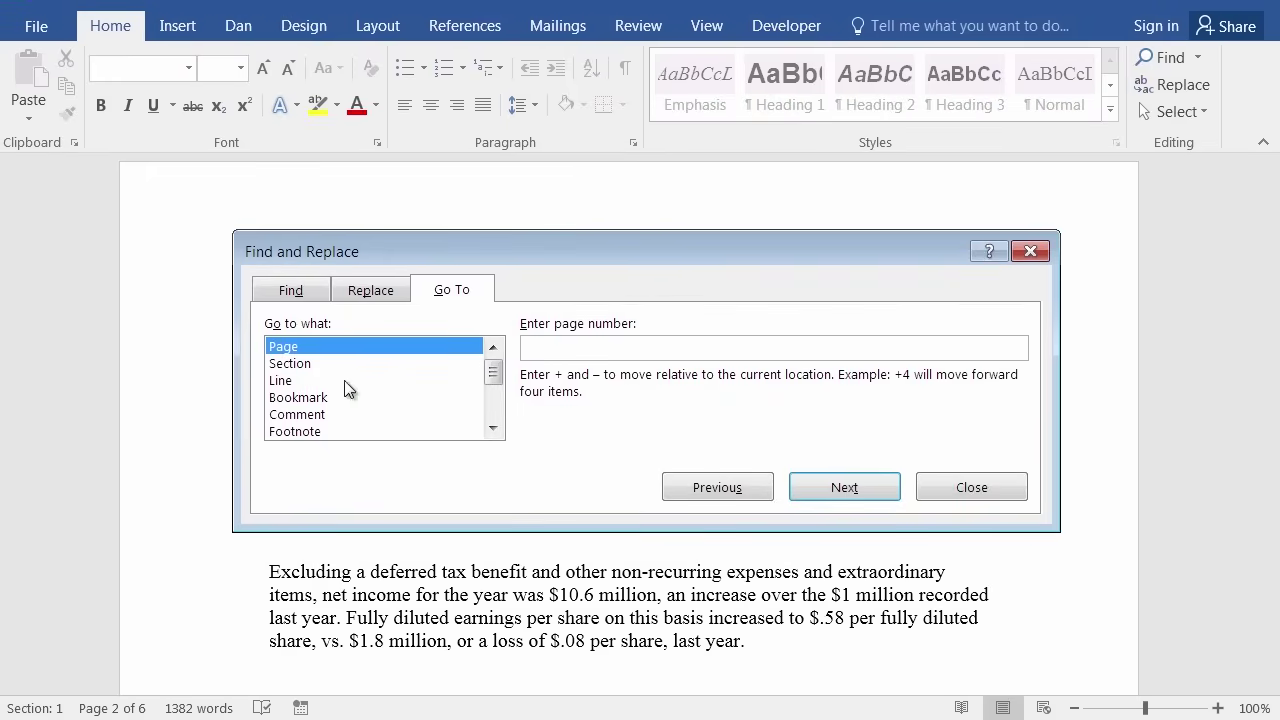
click(305, 399)
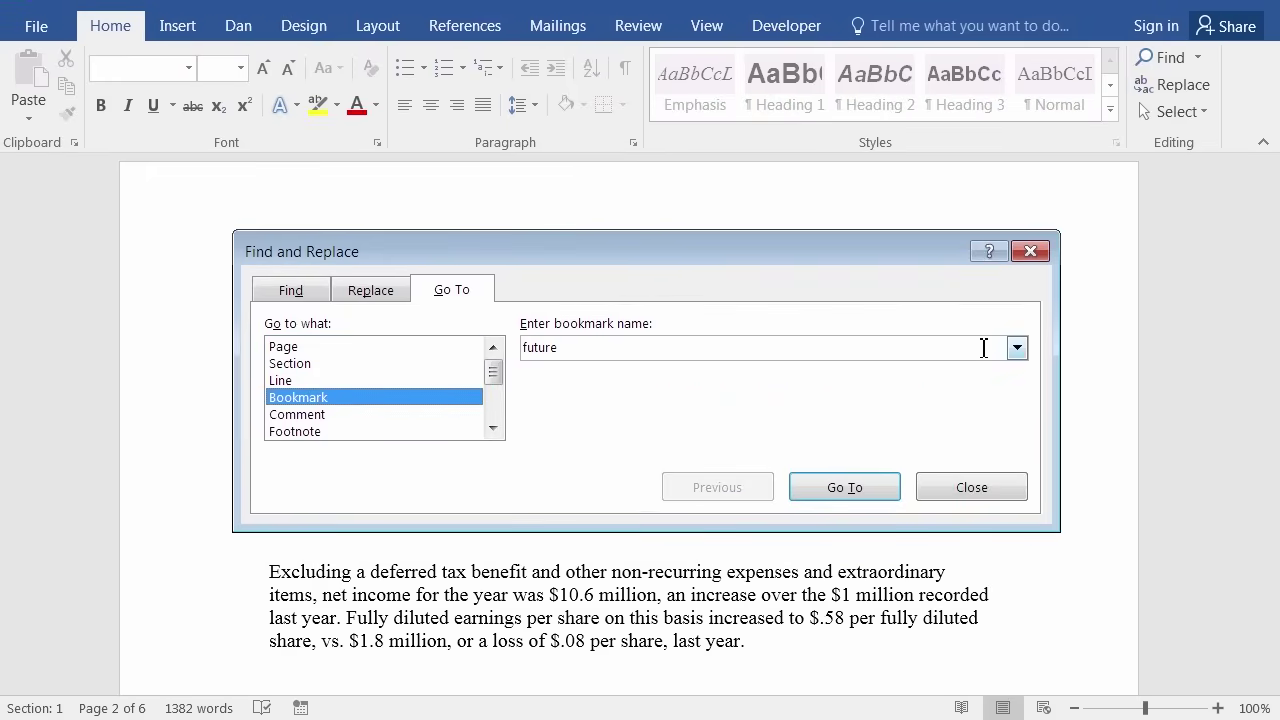
click(1016, 350)
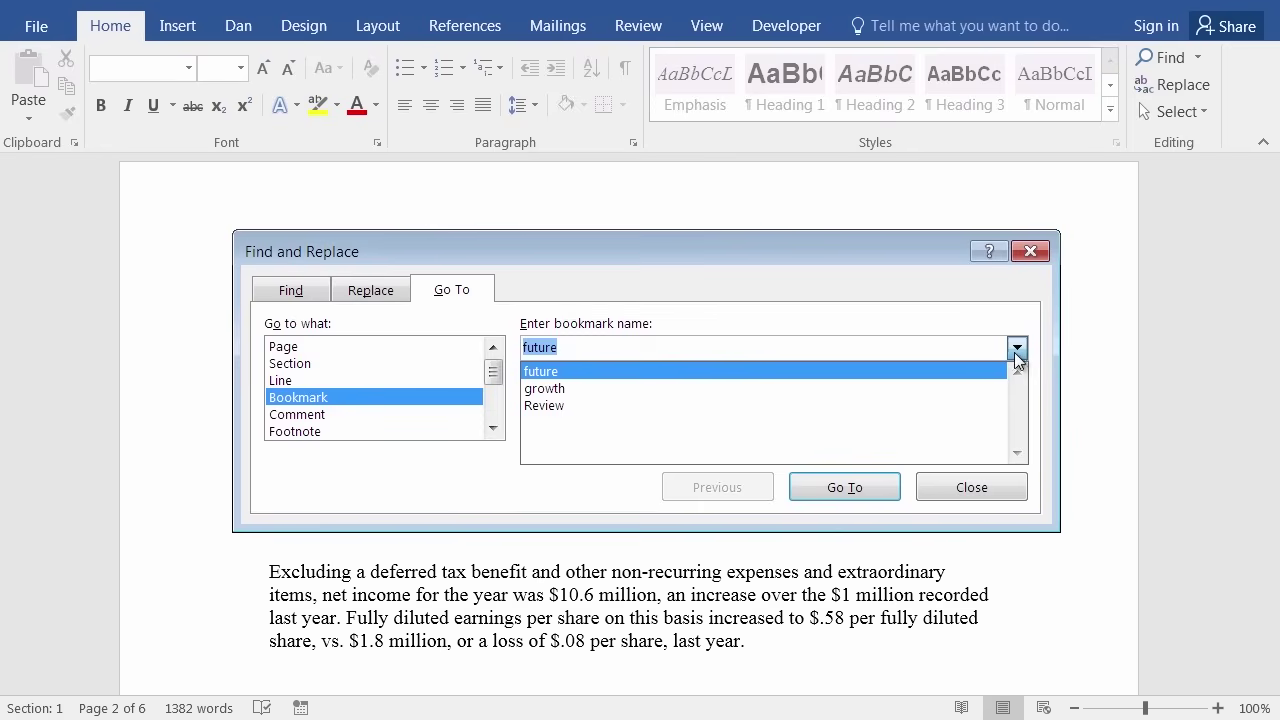
click(568, 405)
click(855, 490)
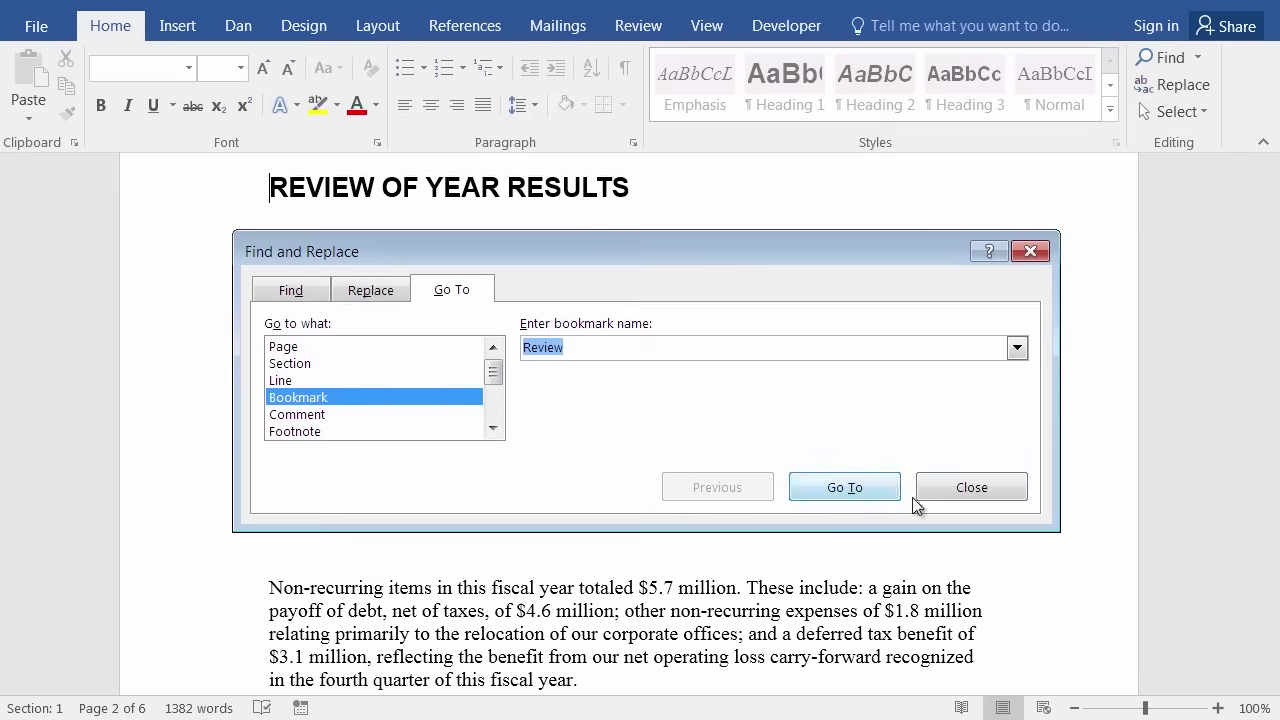
Close the Go To dialog and return to the report's start before TO OUR STOCKHOLDERS.
click(971, 487)
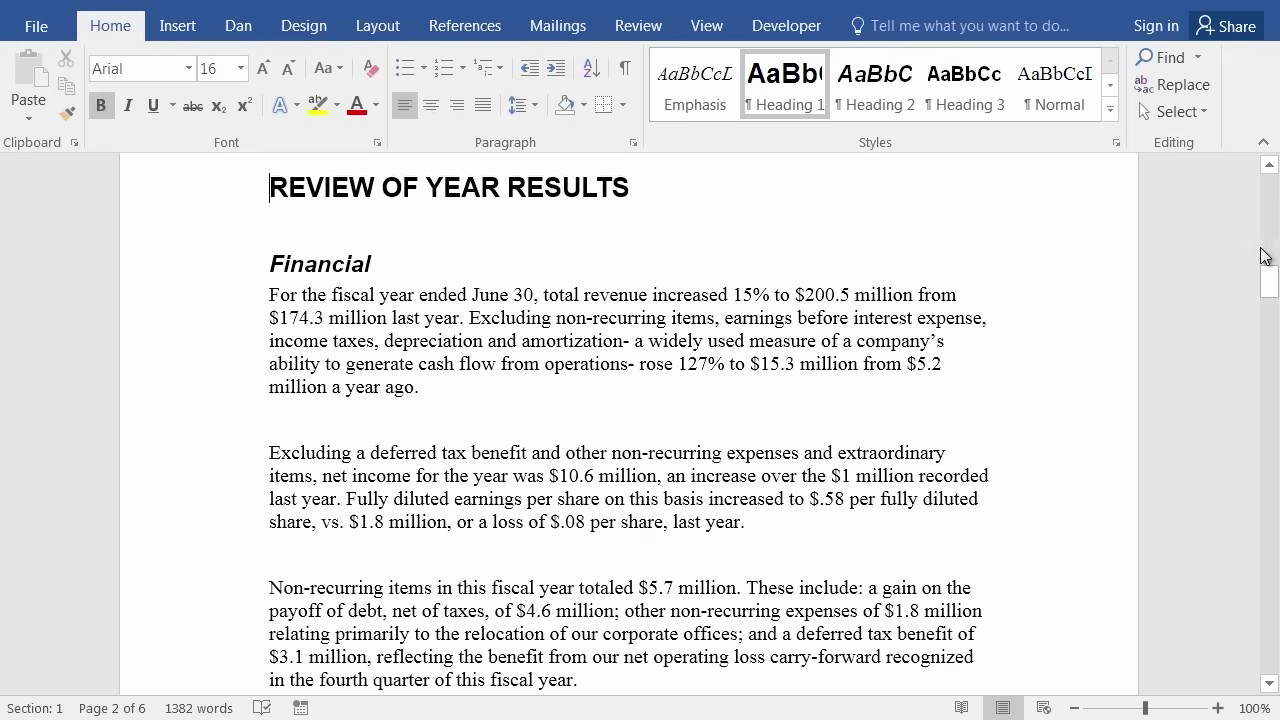
drag(1268, 282, 1266, 182)
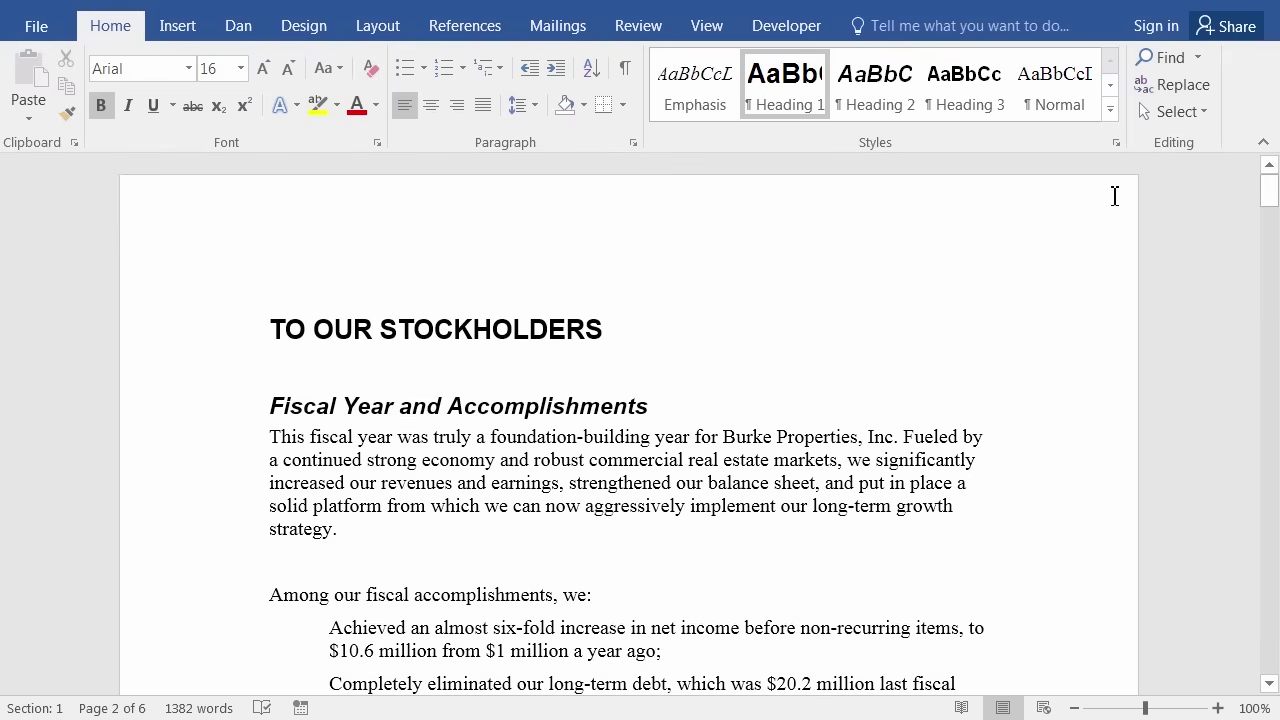
click(274, 322)
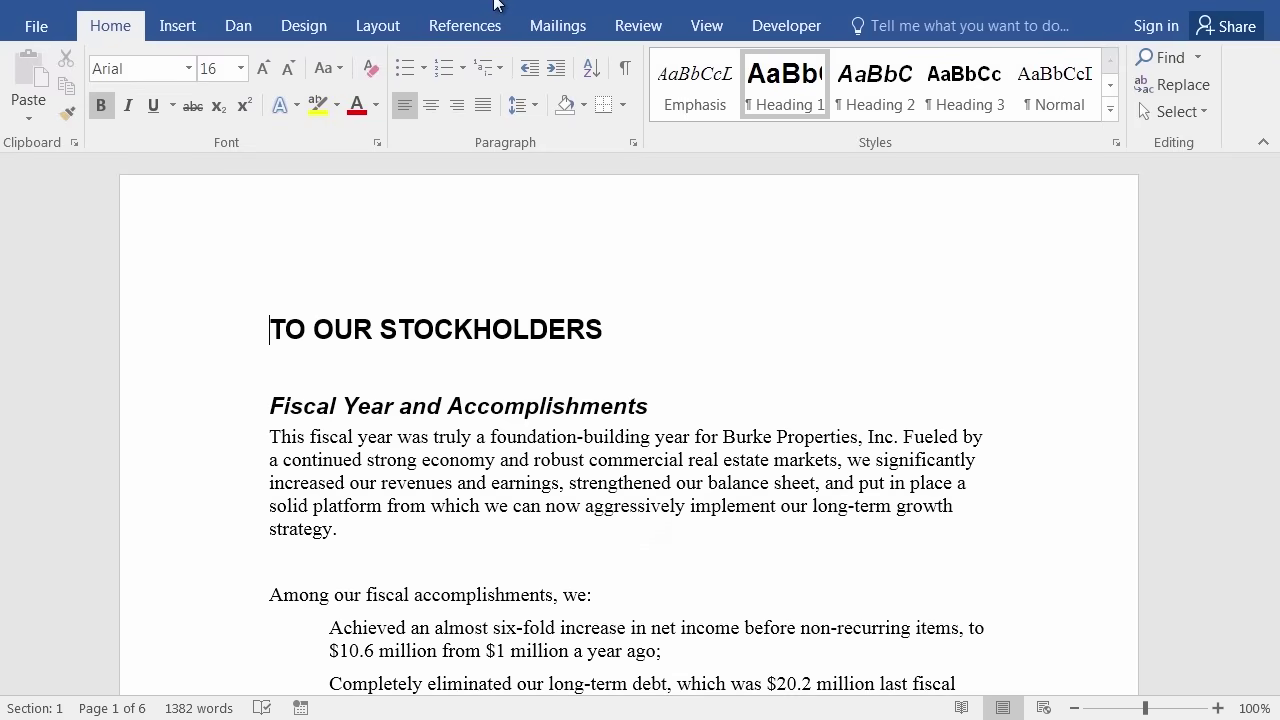
Save the report as 'Hyperlink Bookmarks (Mod 5).docx' in Finished Word Documents, accepting the format upgrade.
click(30, 30)
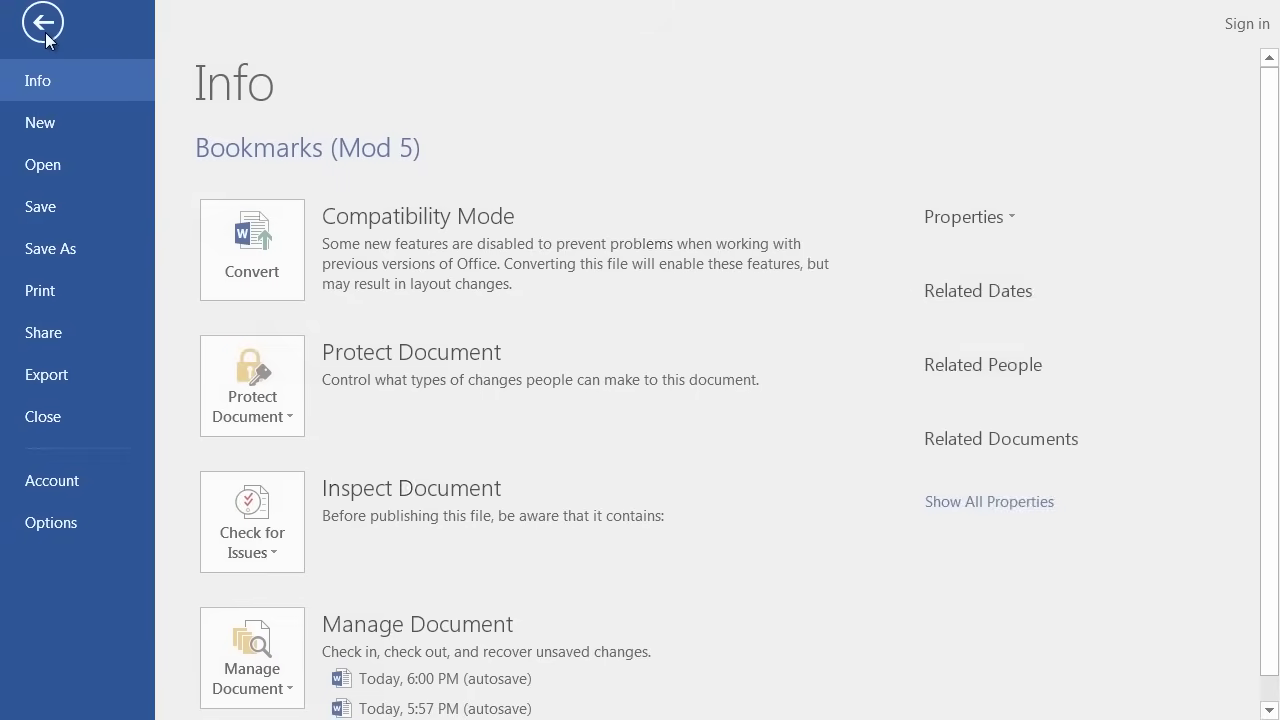
click(67, 244)
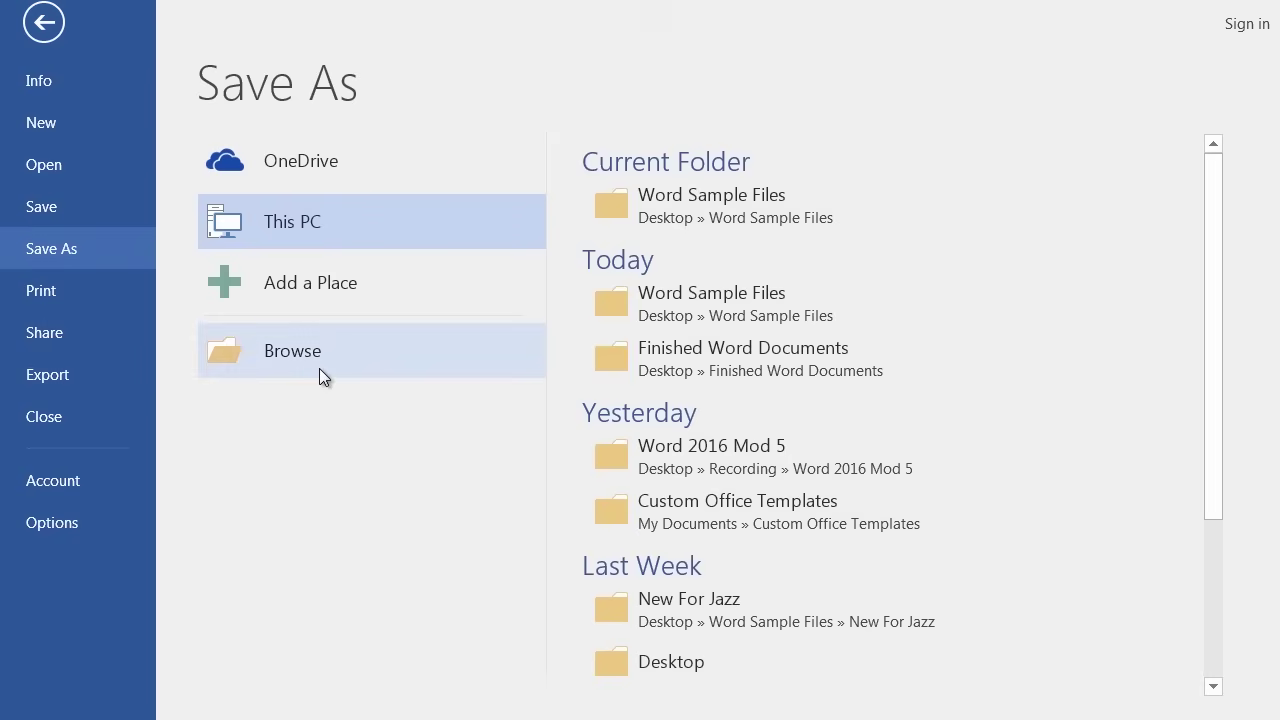
click(674, 358)
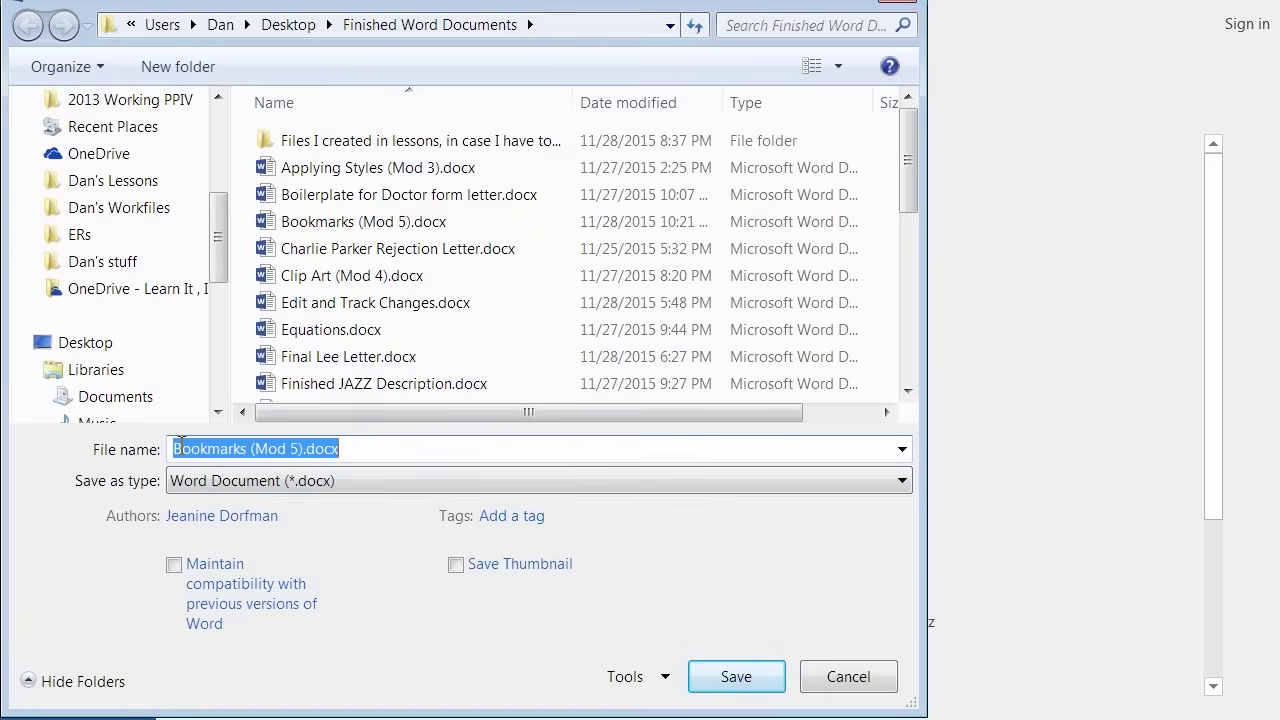
click(181, 445)
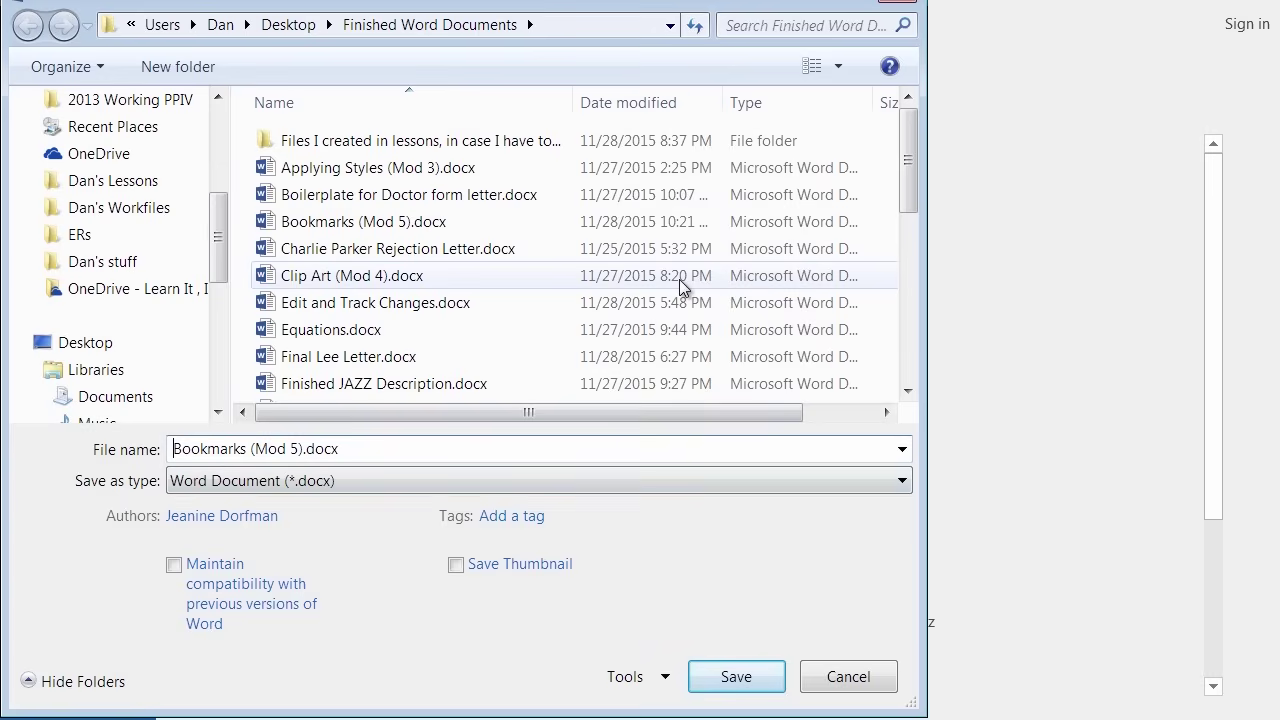
text(Hyperlin)
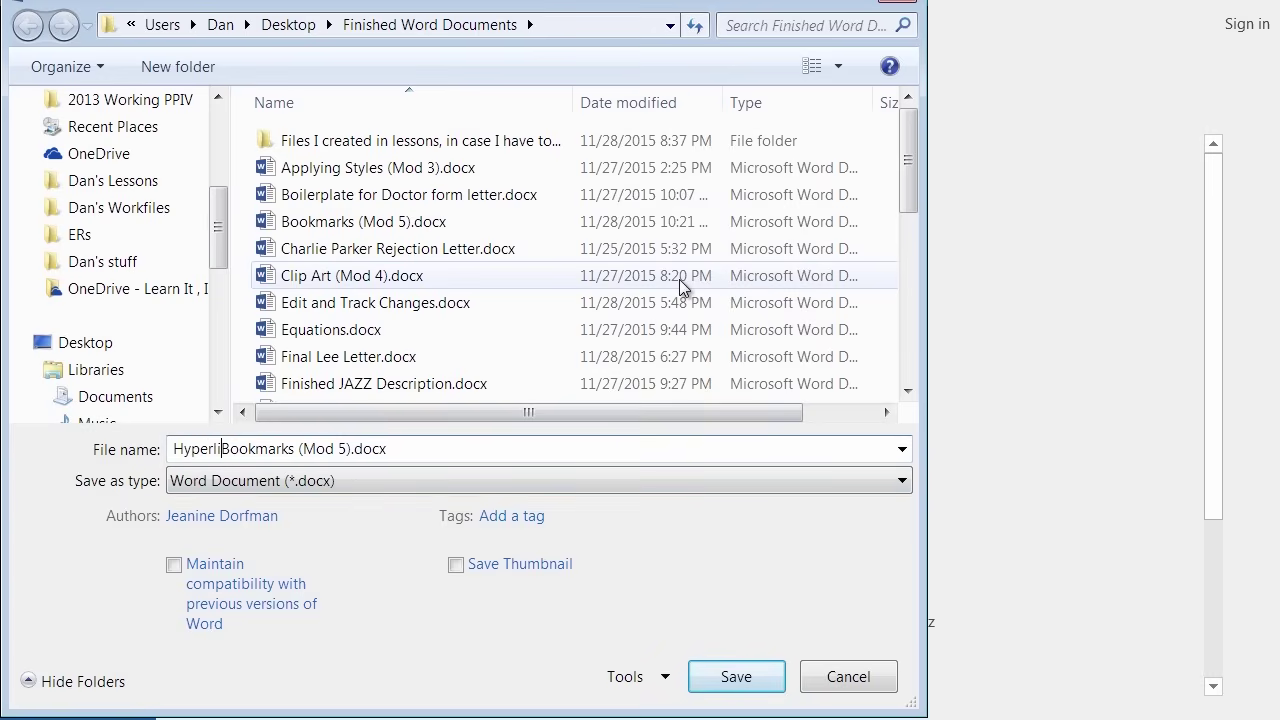
text(k)
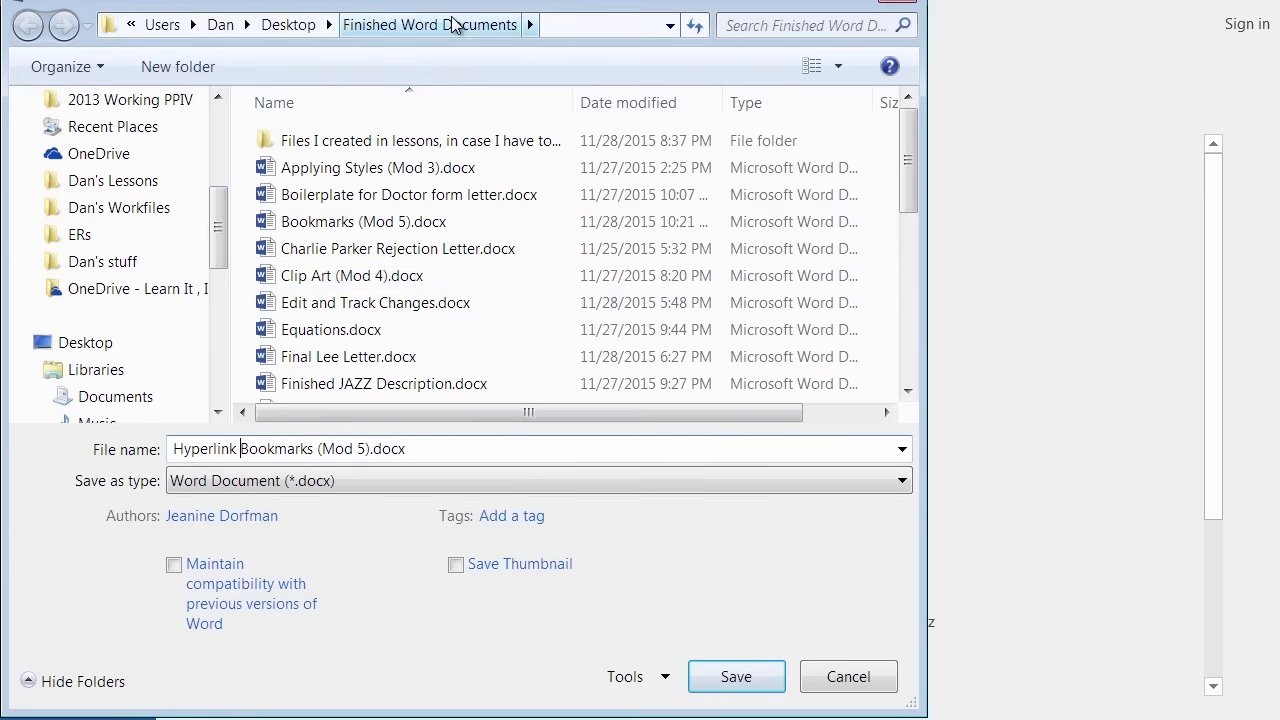
click(762, 688)
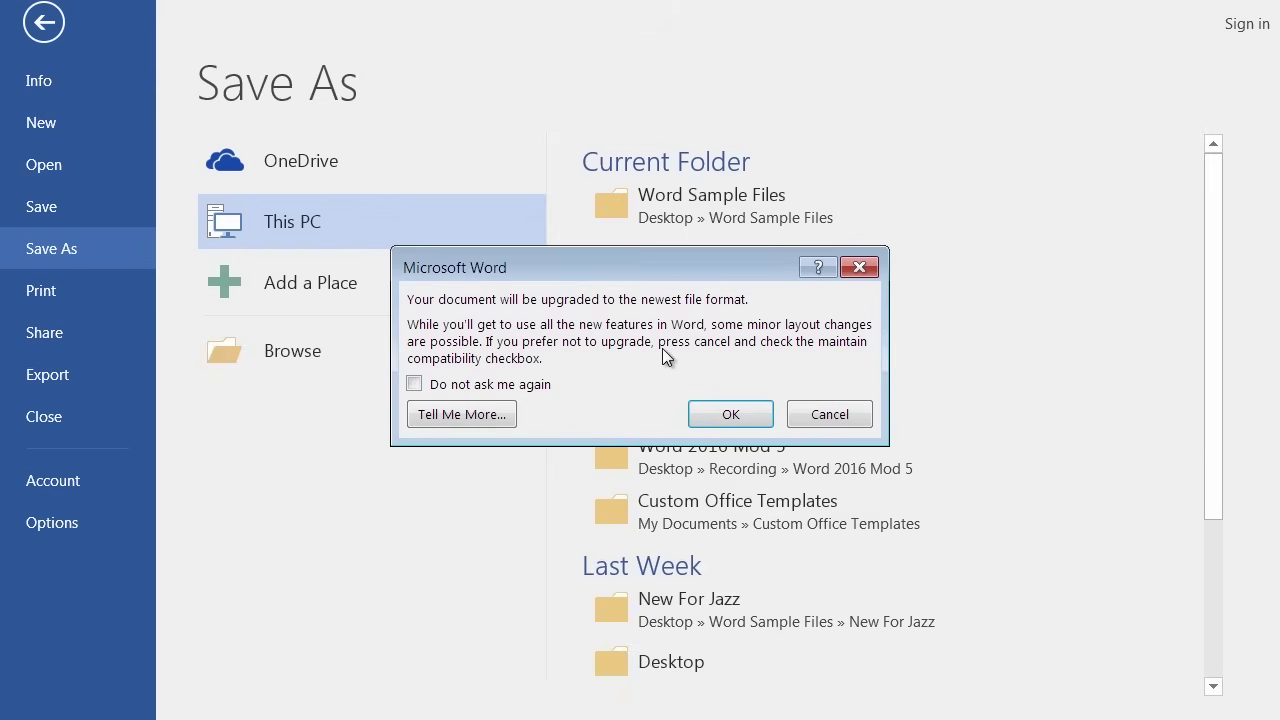
click(730, 414)
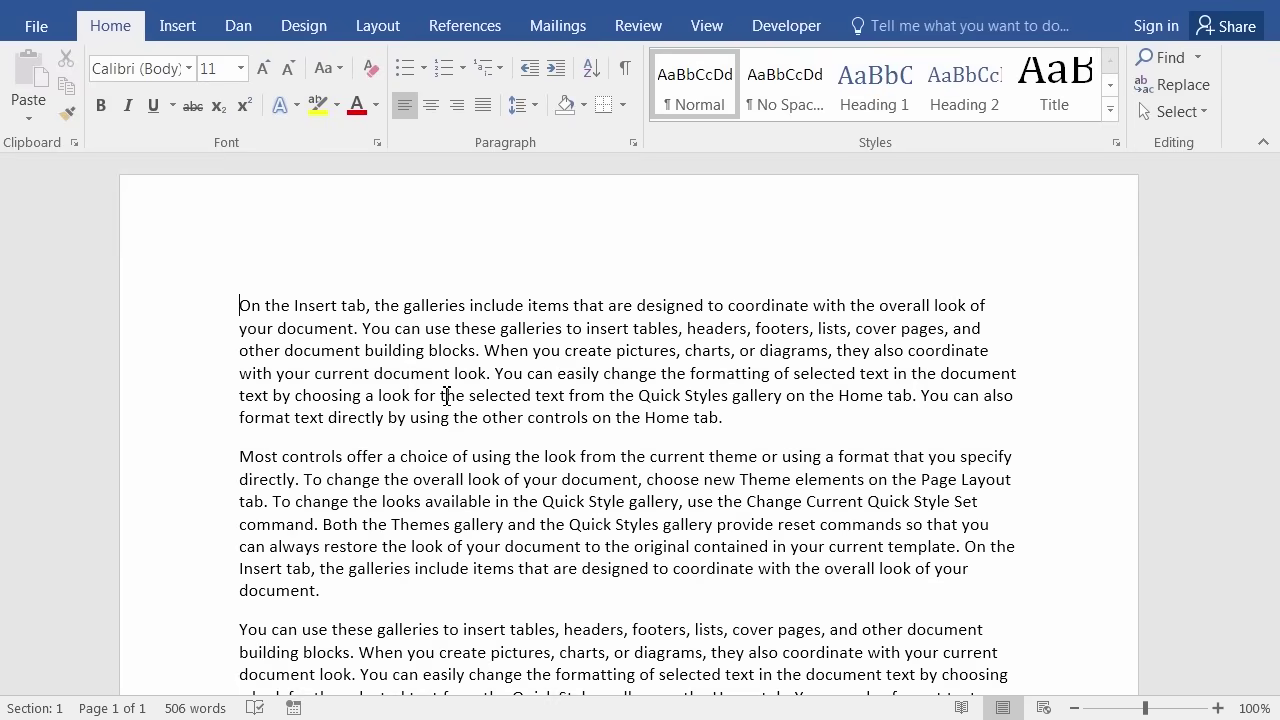
Append a final line 'Learn more by clicking here' at the document's end, replacing 'at Office.com'.
key(ctrl+End)
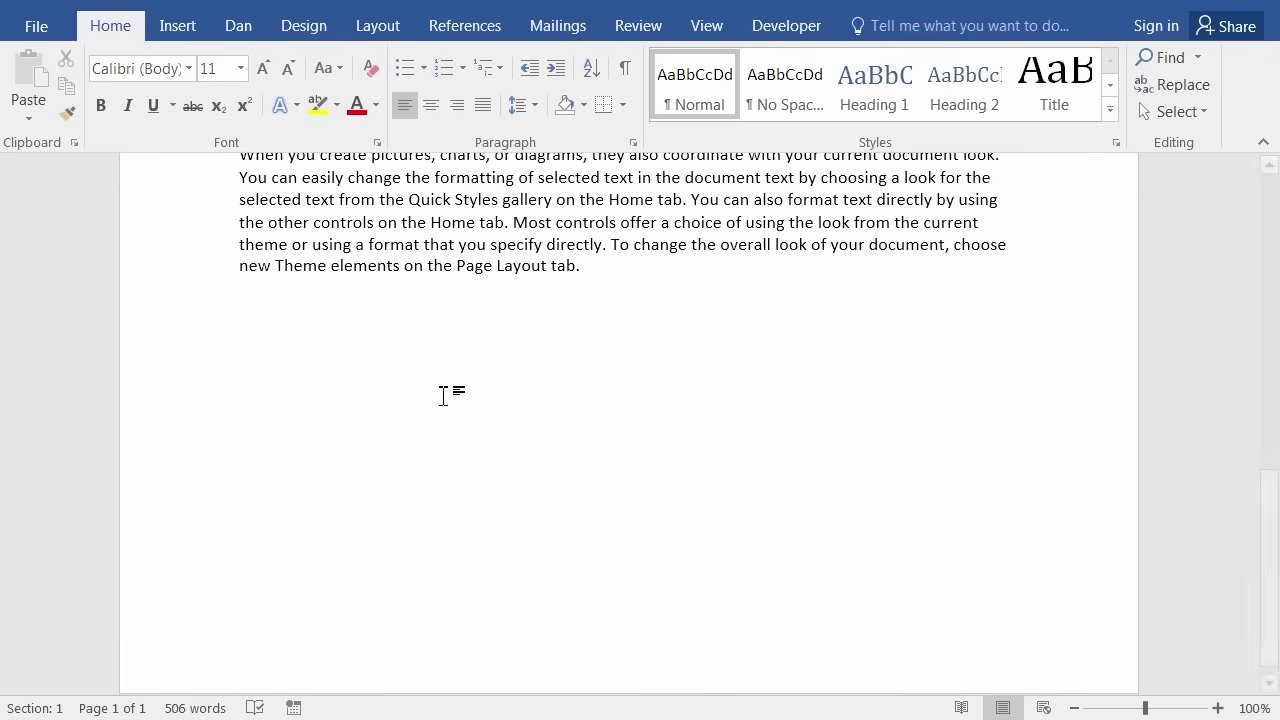
text(Learn)
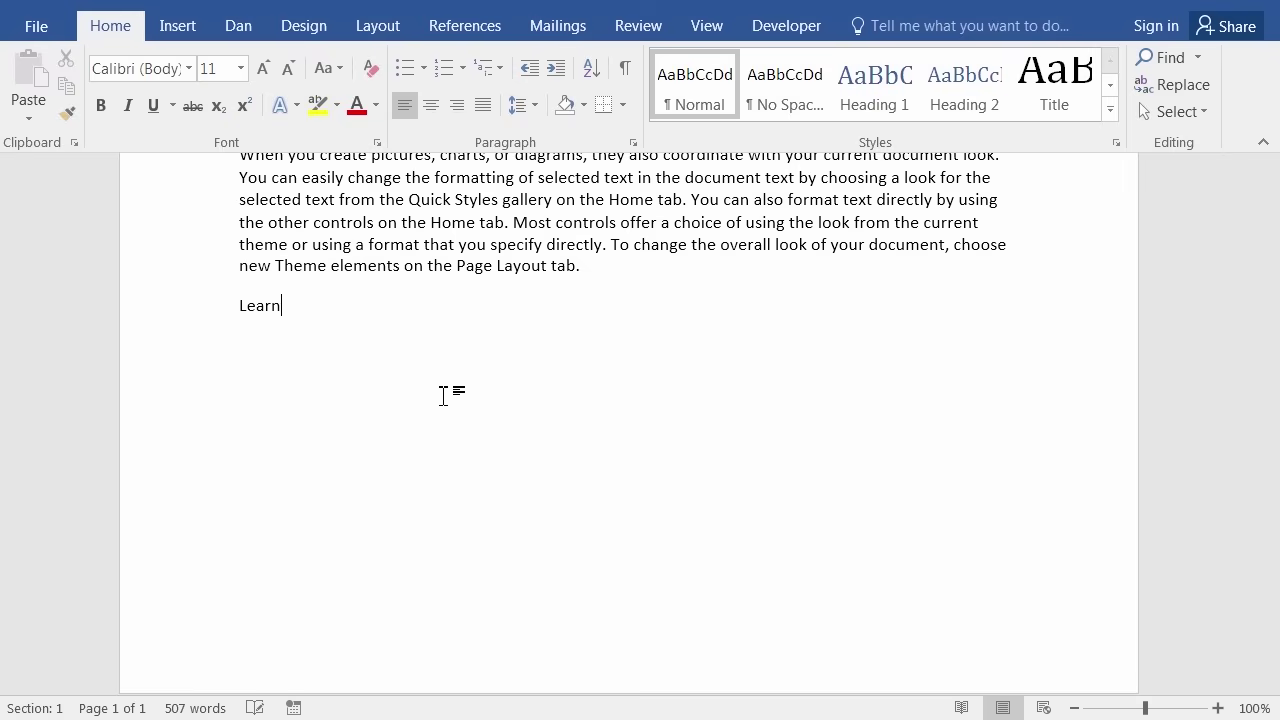
text( more at Office.com)
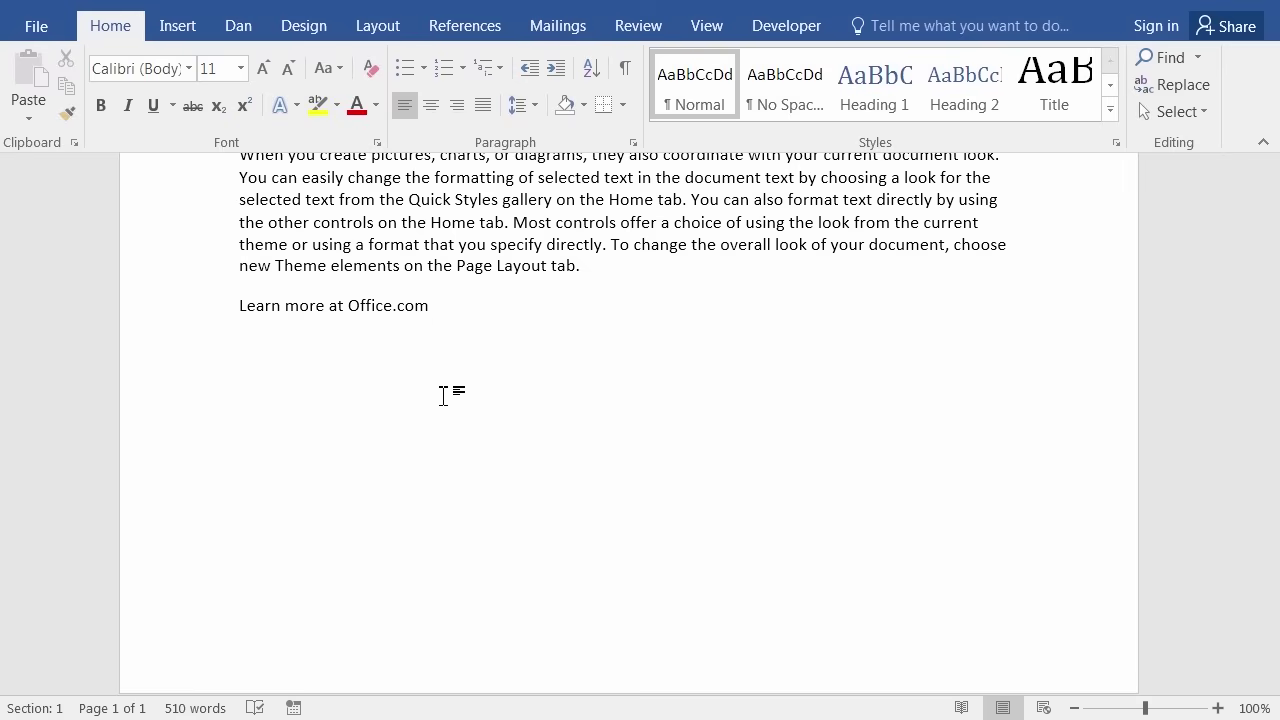
key(BackSpace)
key(BackSpace)
key(BackSpace)
key(BackSpace)
key(BackSpace)
key(BackSpace)
key(BackSpace)
key(BackSpace)
key(BackSpace)
key(BackSpace)
key(BackSpace)
key(BackSpace)
text(by cli)
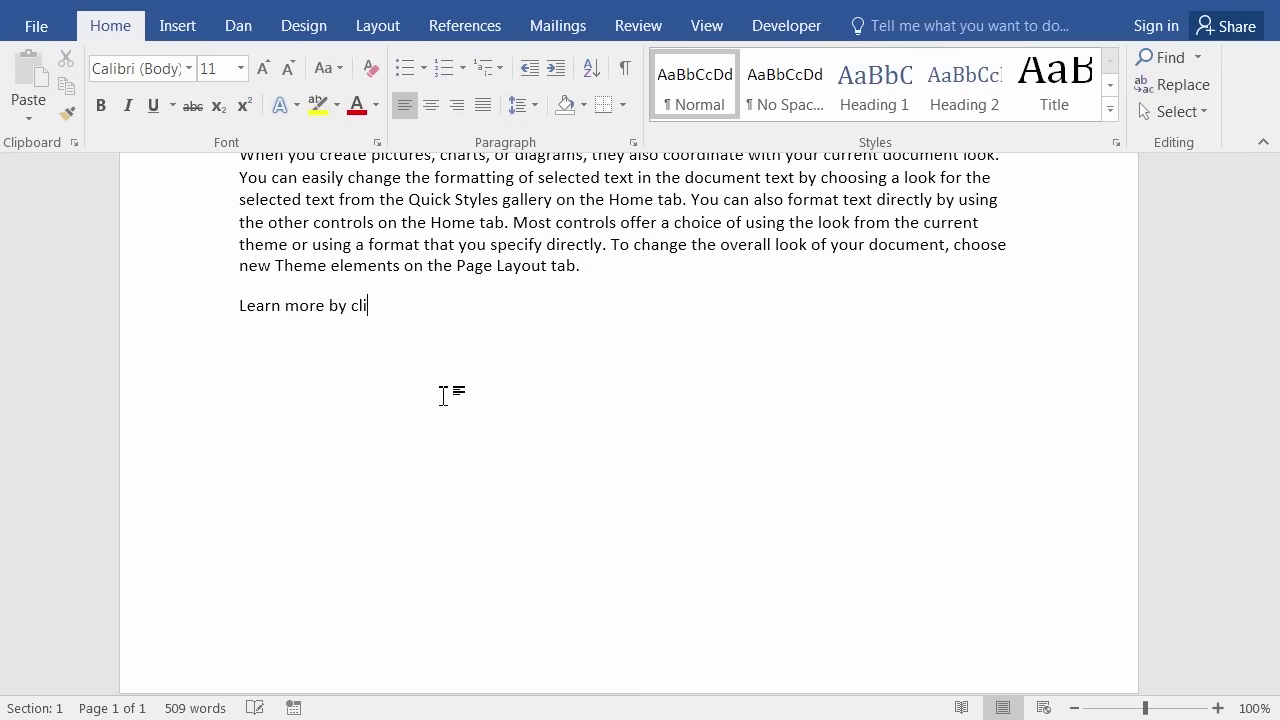
text(cking here)
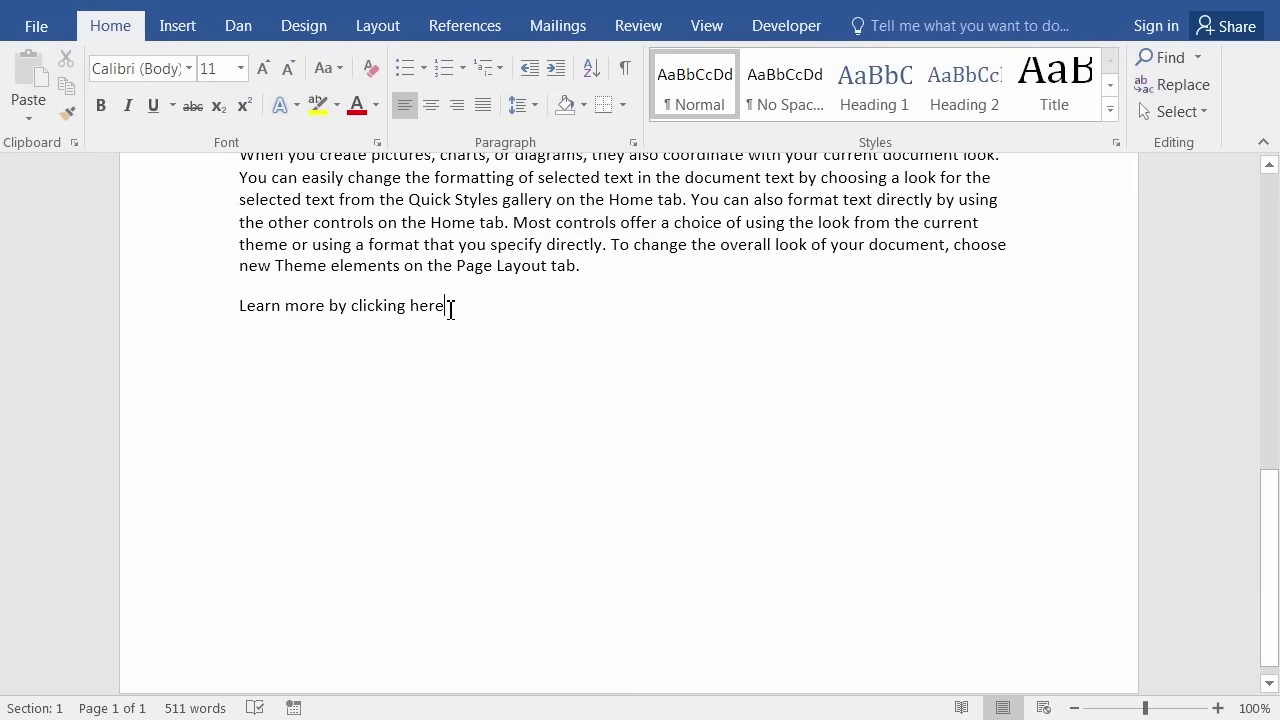
drag(451, 310, 380, 316)
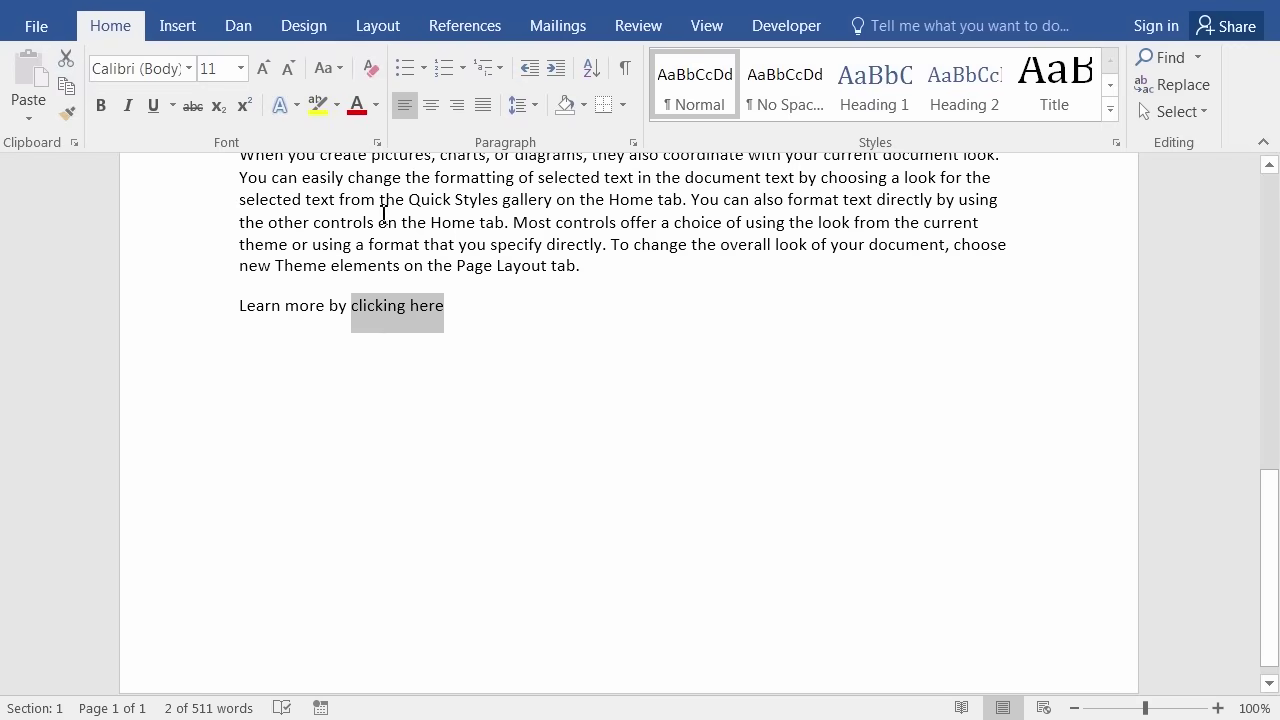
click(183, 30)
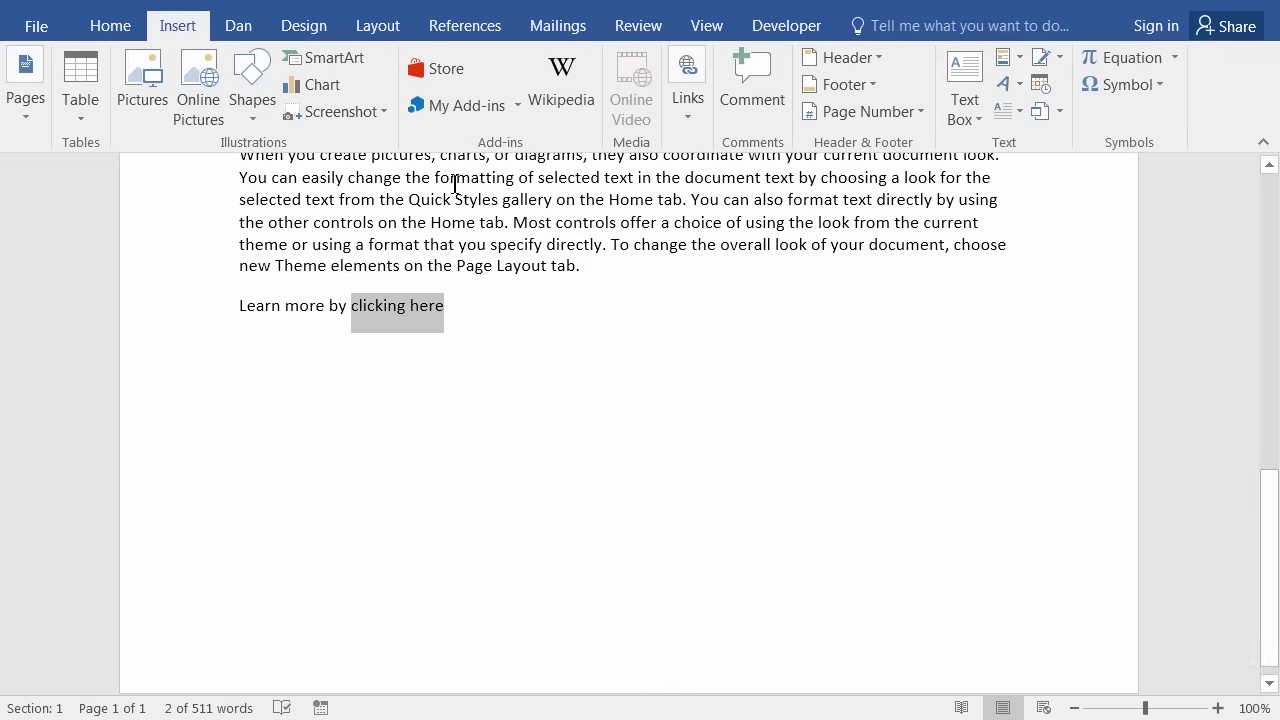
click(682, 110)
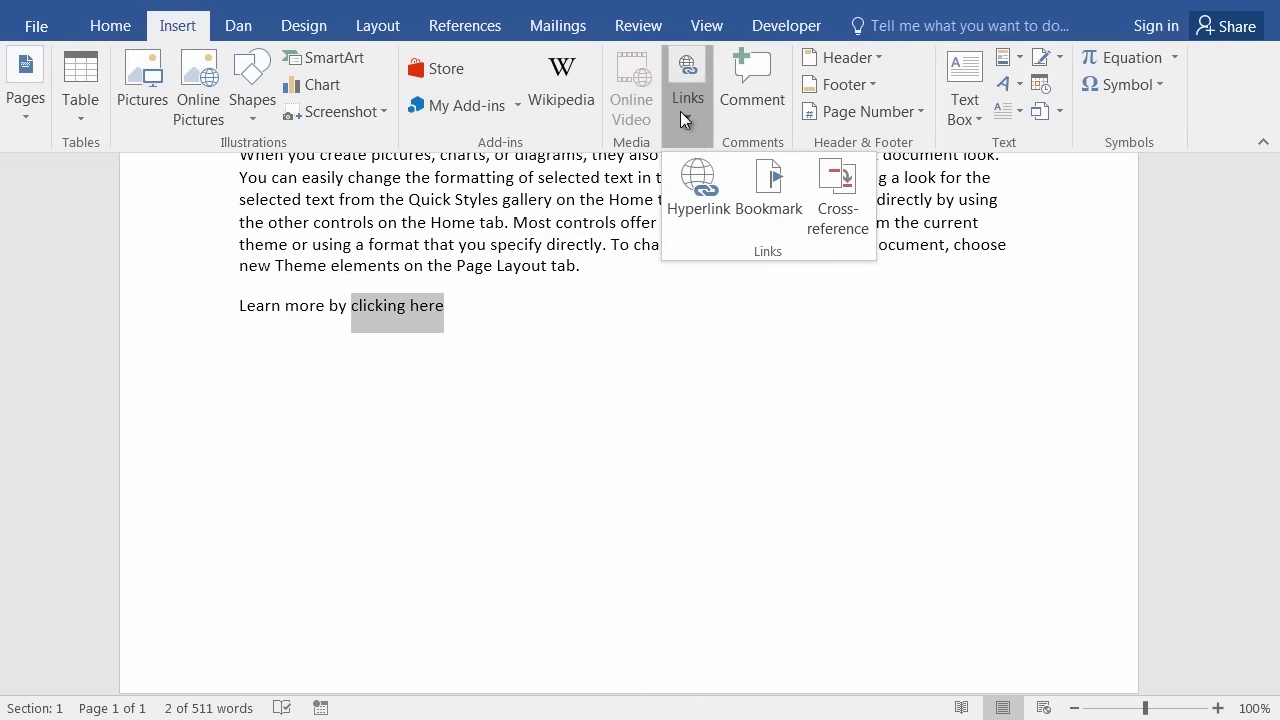
click(697, 188)
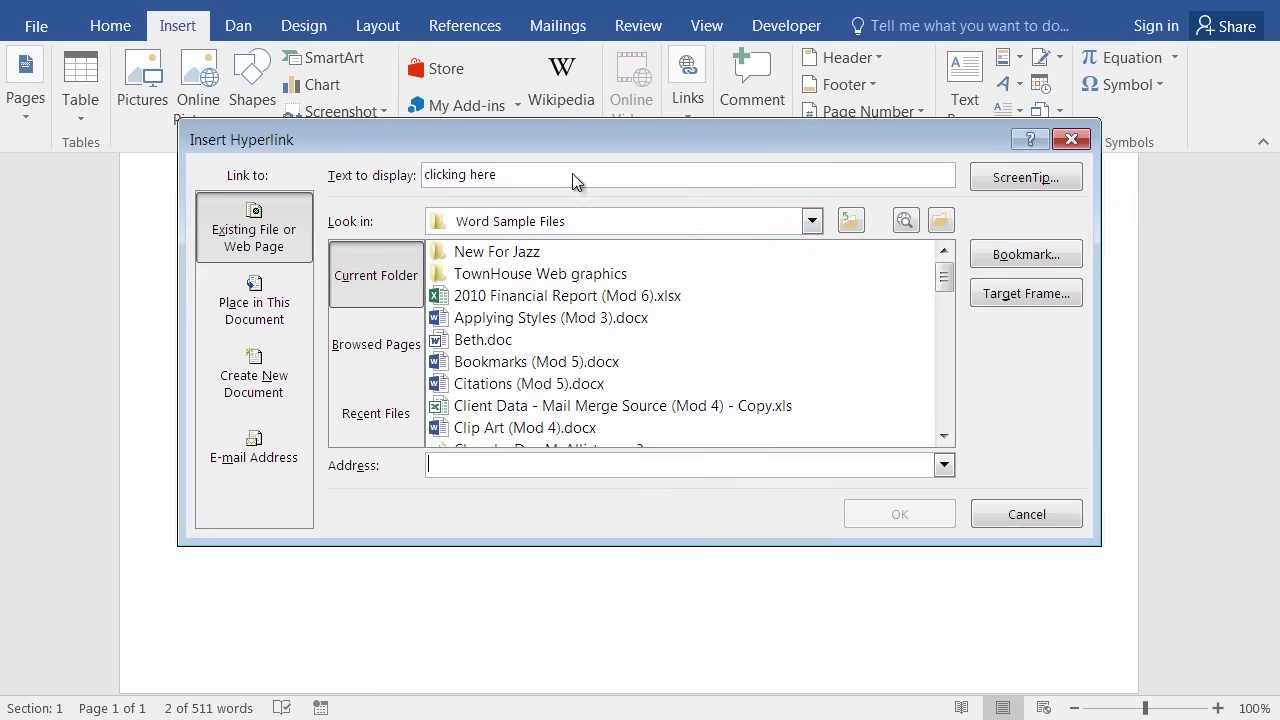
drag(568, 132, 600, 222)
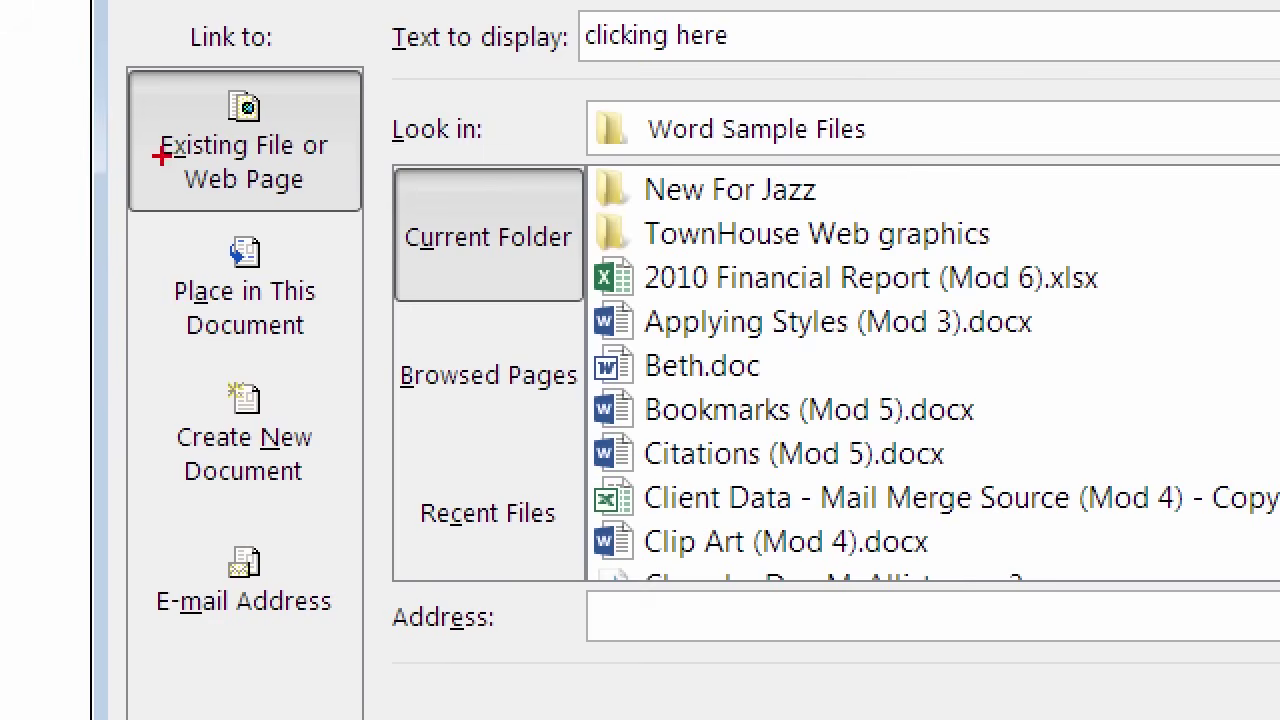
mouse_move(222, 164)
mouse_down()
mouse_move(195, 172)
mouse_move(288, 182)
mouse_move(250, 154)
mouse_move(212, 154)
mouse_up()
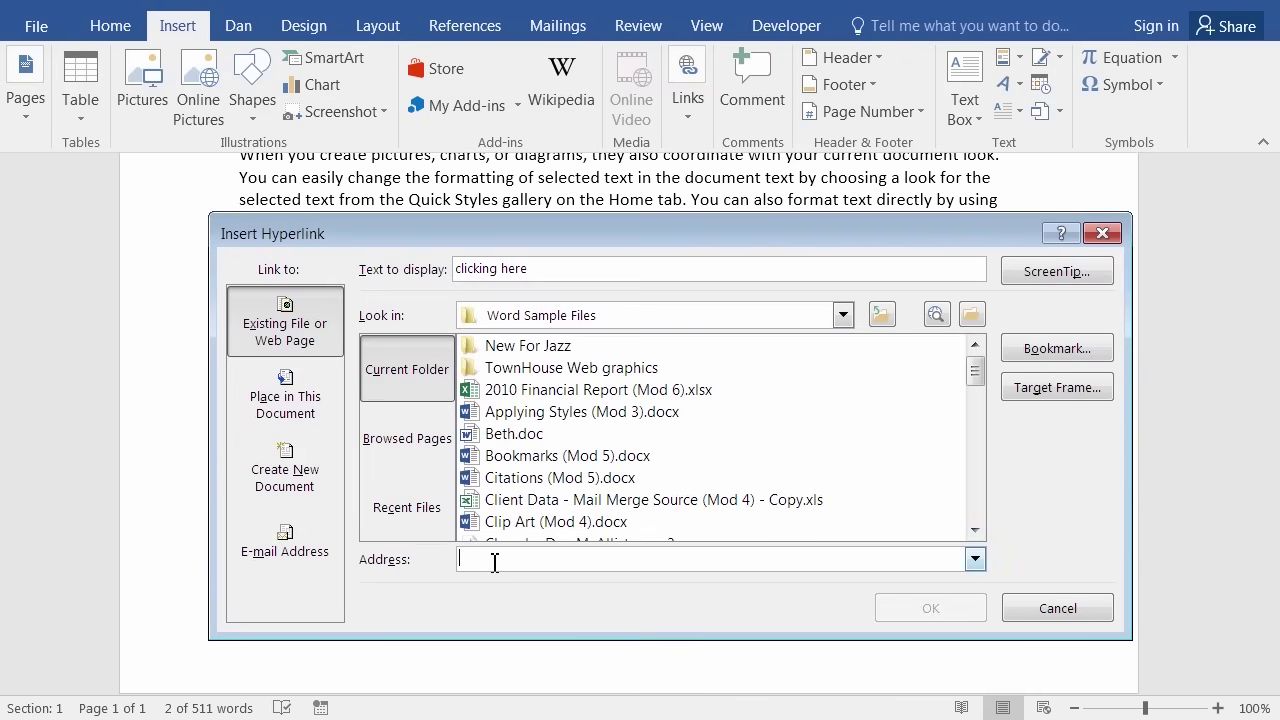
text(www.)
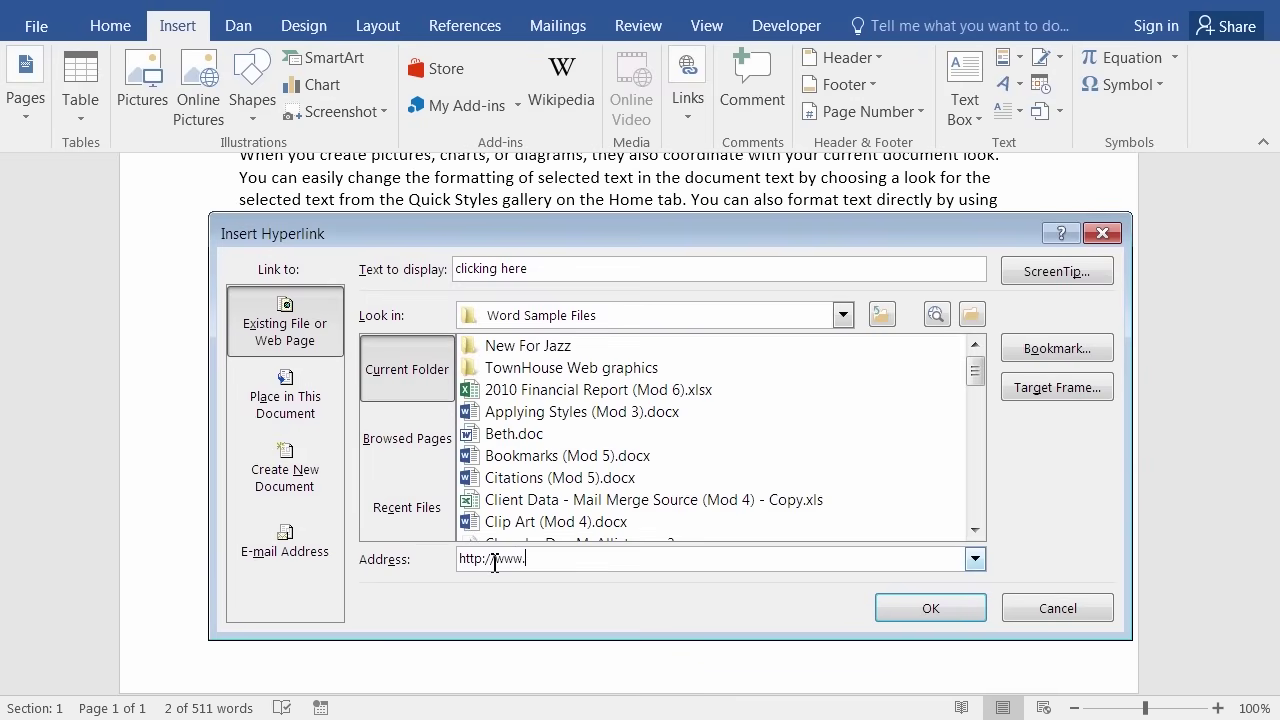
text(office.com)
click(931, 608)
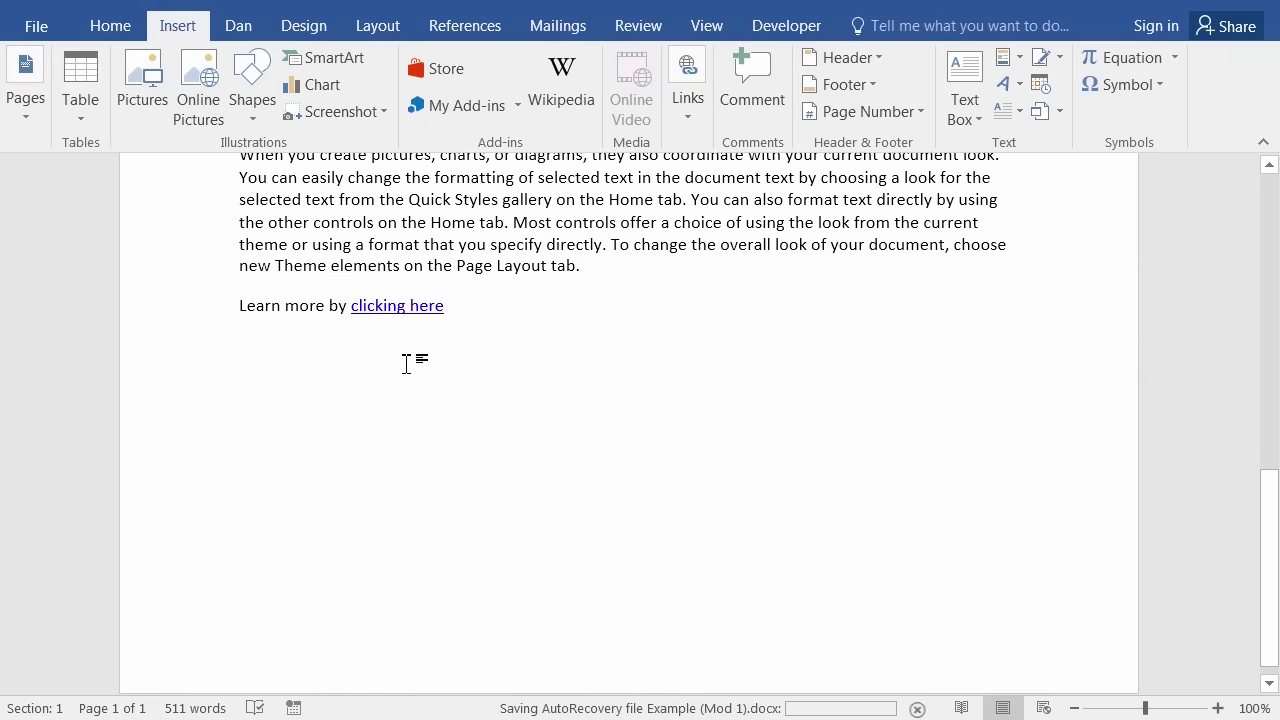
mouse_move(394, 305)
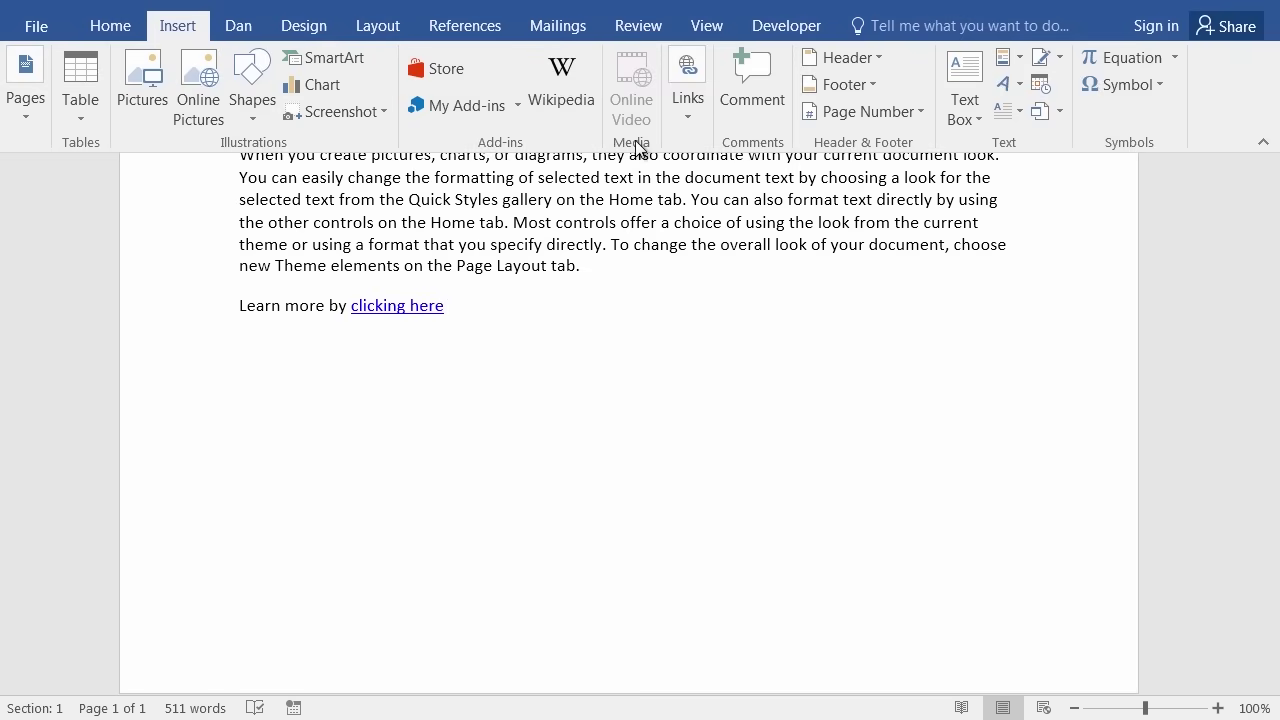
Reopen and cancel the Hyperlink dialog, then follow the 'clicking here' link to the Office website.
click(690, 106)
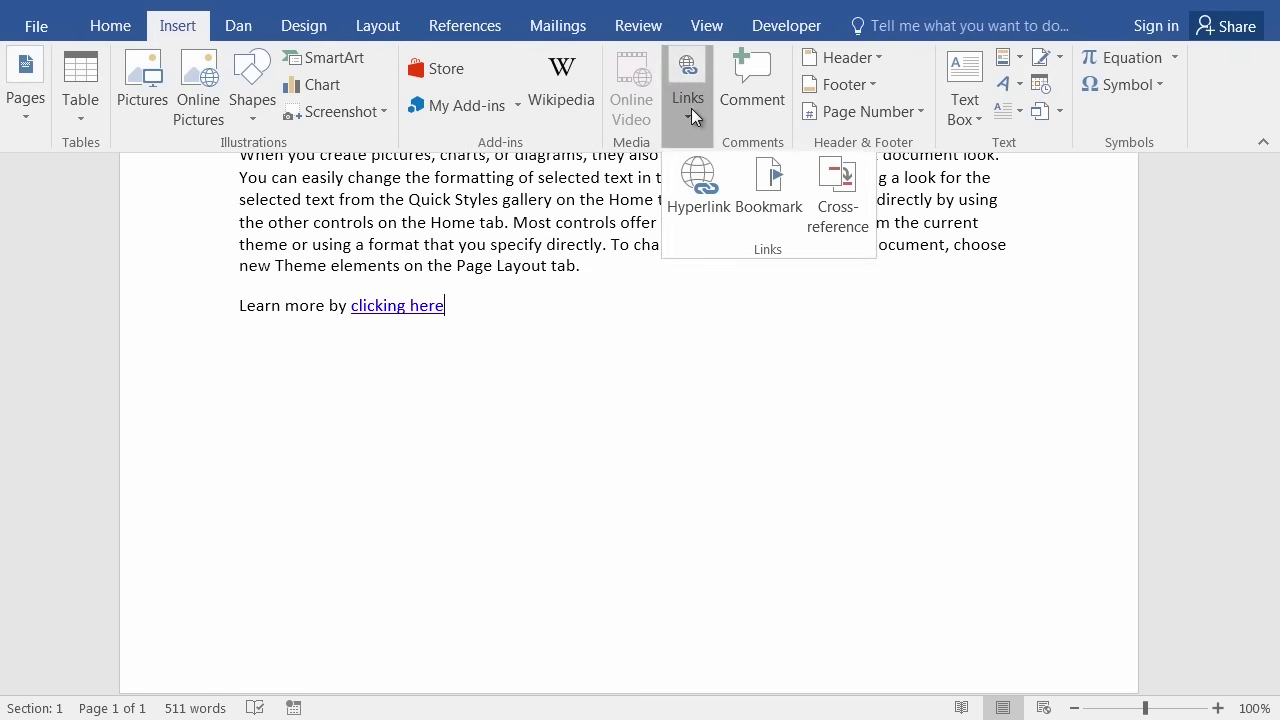
click(690, 200)
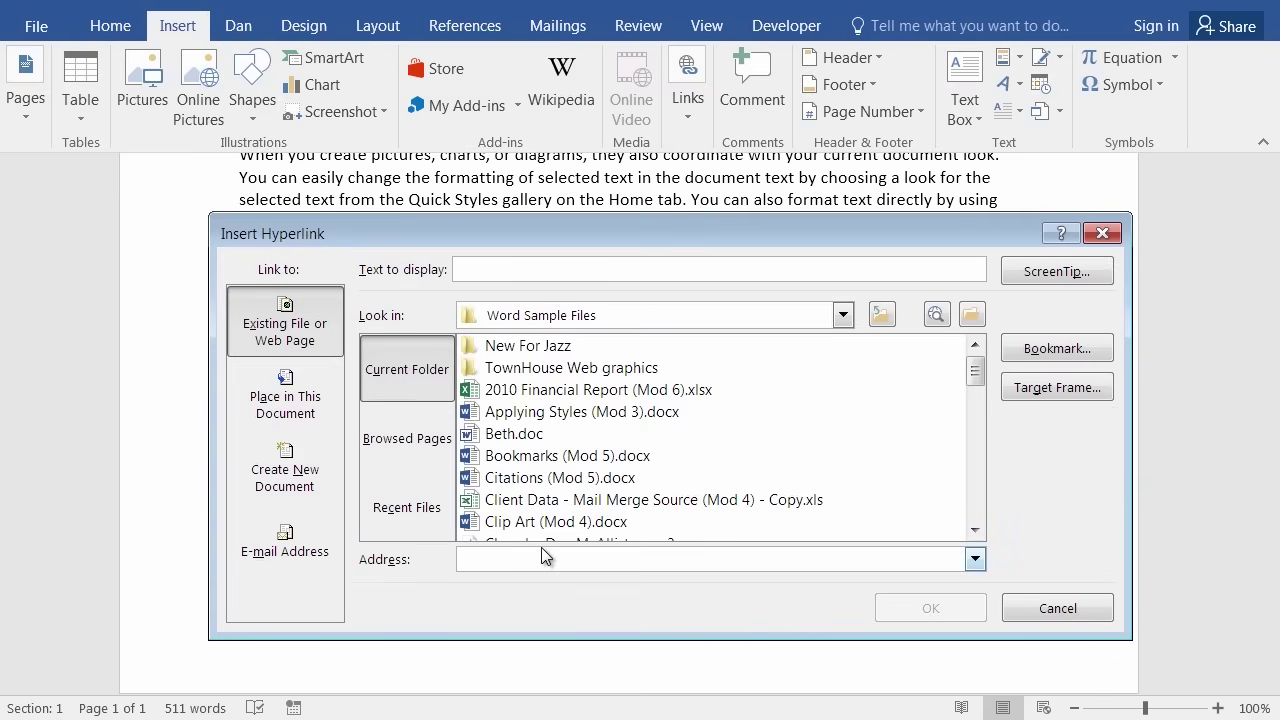
click(1055, 610)
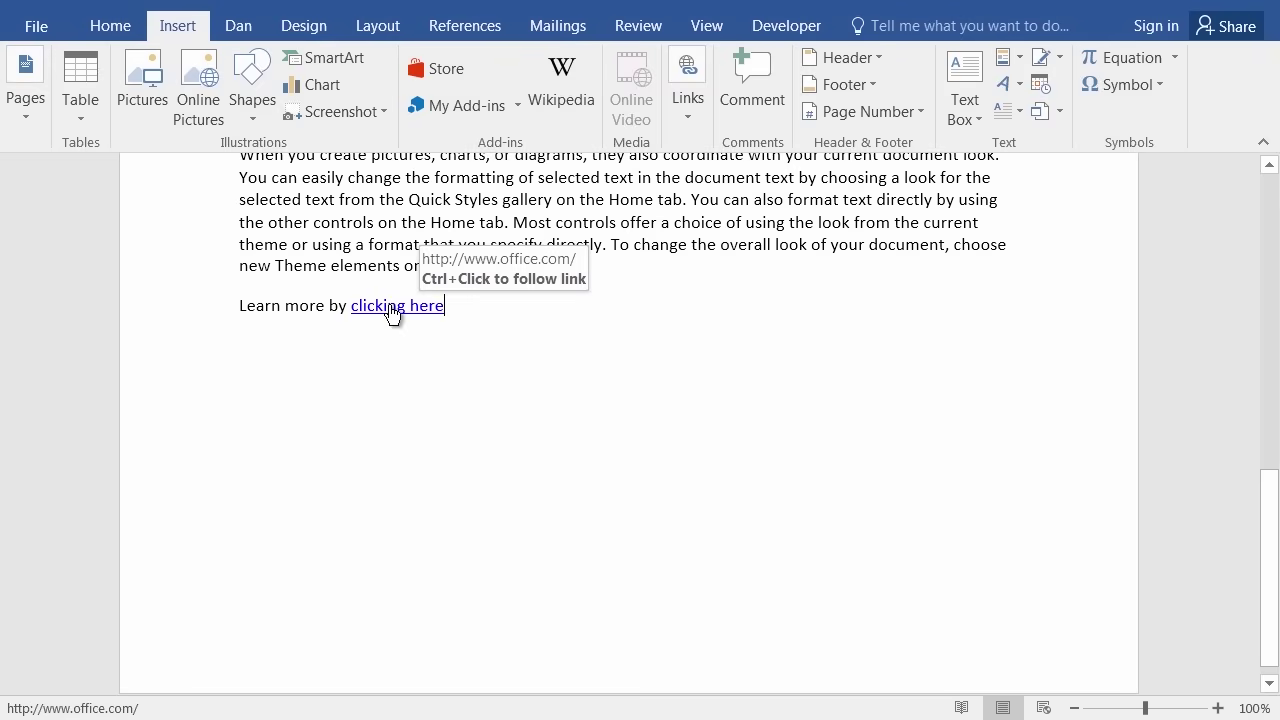
ctrl+click(391, 307)
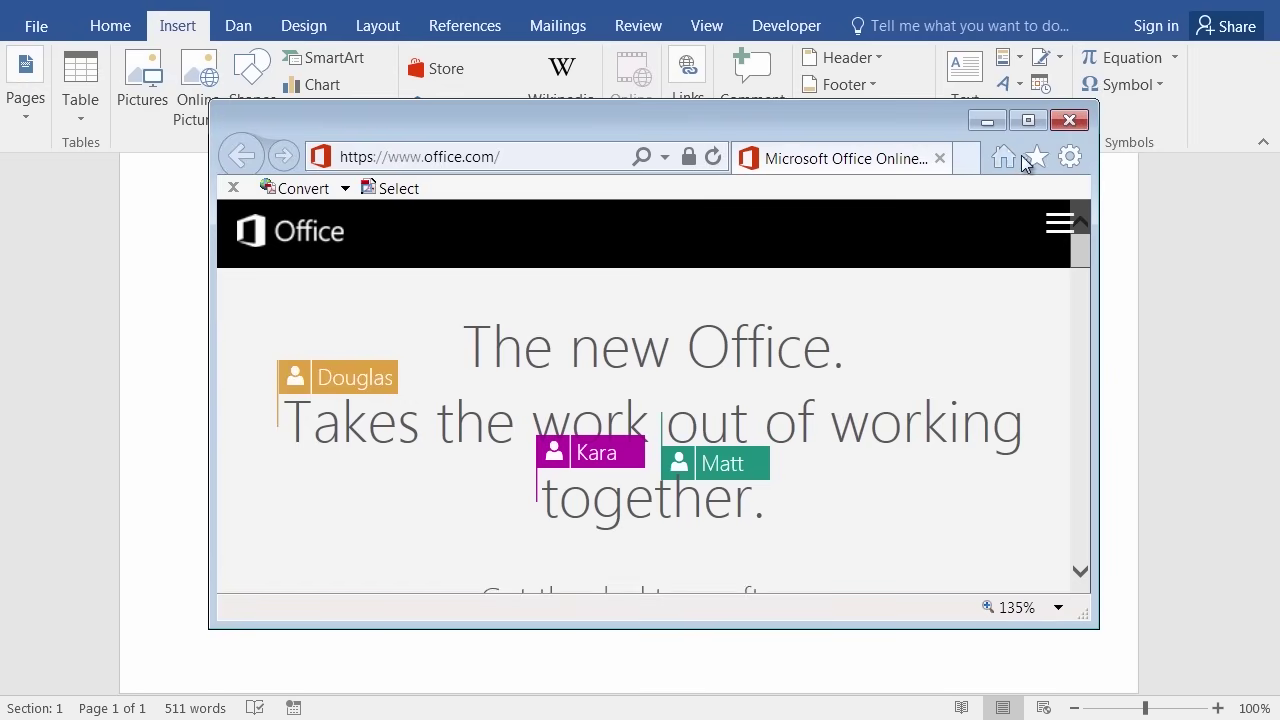
Maximize the Office website browser window, then close it to return to Word.
click(1028, 119)
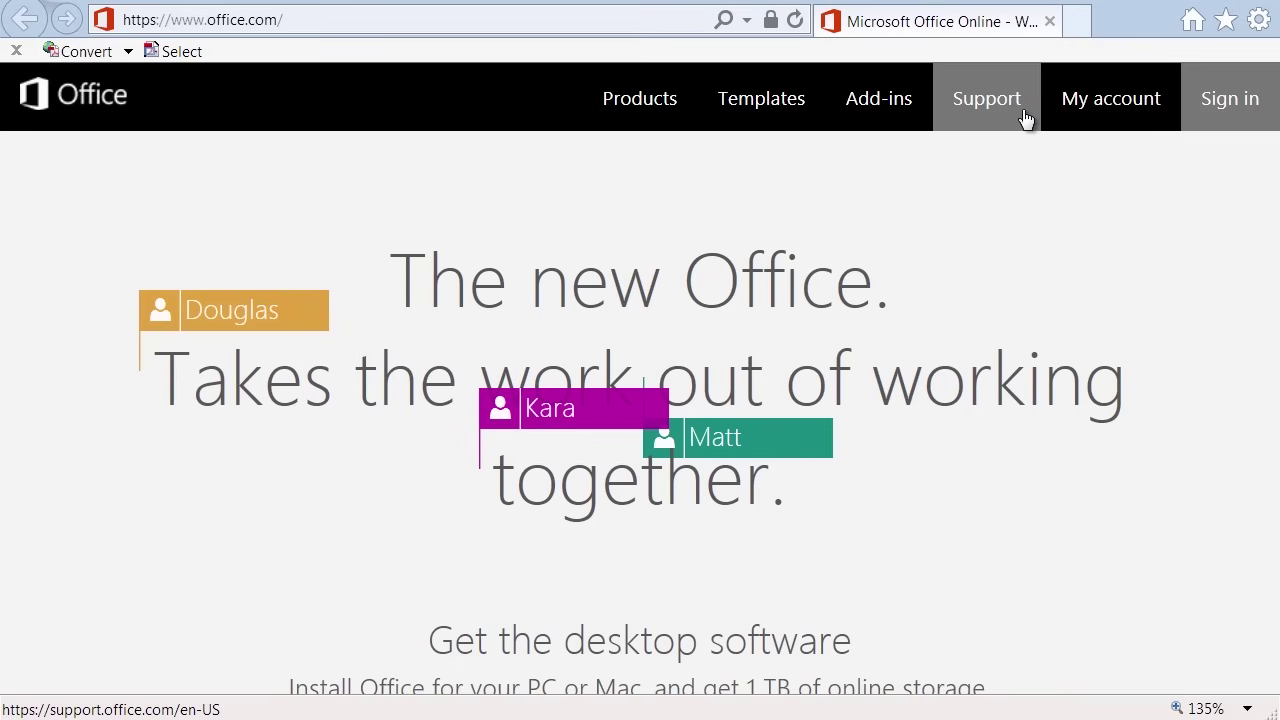
click(1050, 21)
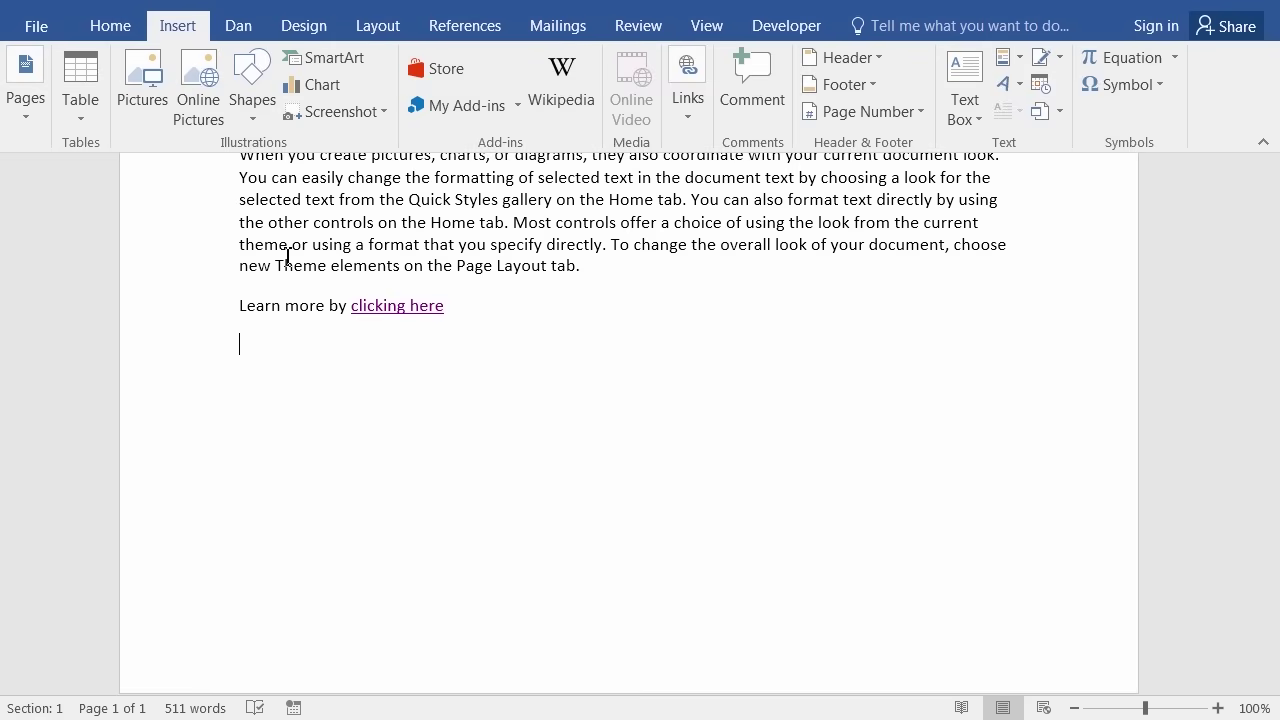
Type 'Go to the Hyperlink Bookmarks file' on a new line and select 'Hyperlink Bookmarks'.
text(Go to the Hyperli)
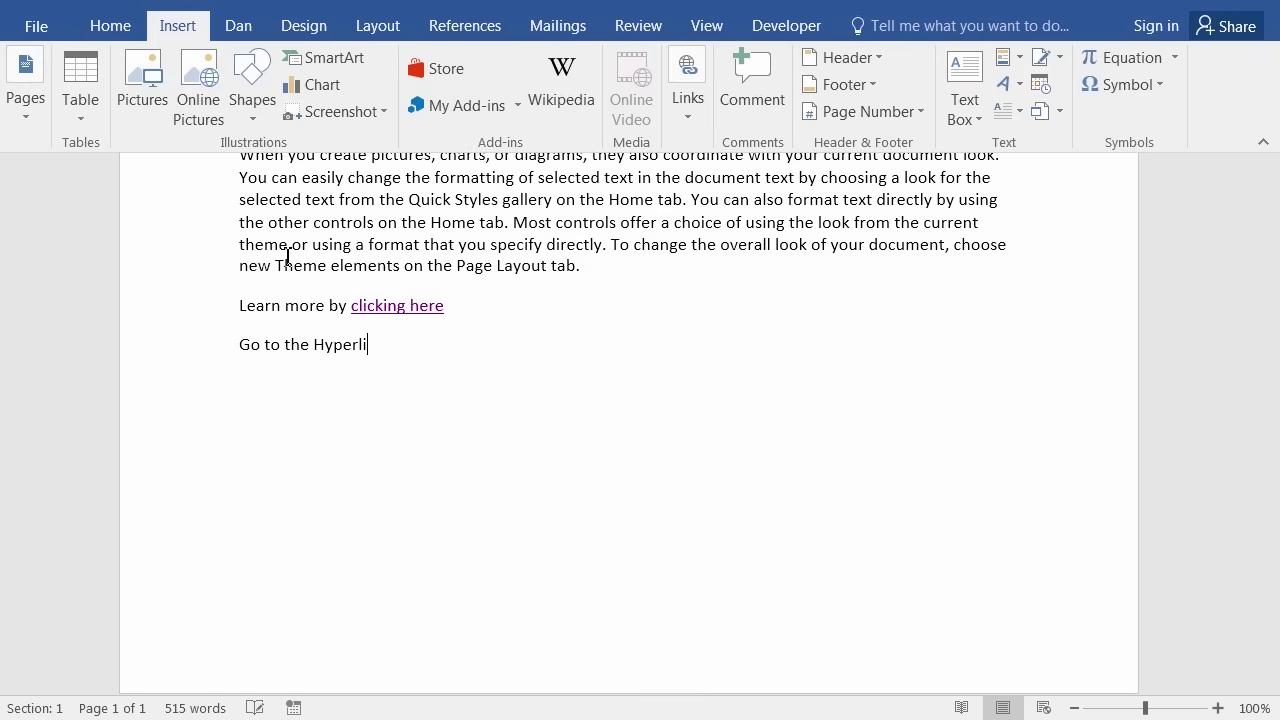
text(nk Bookmarks file)
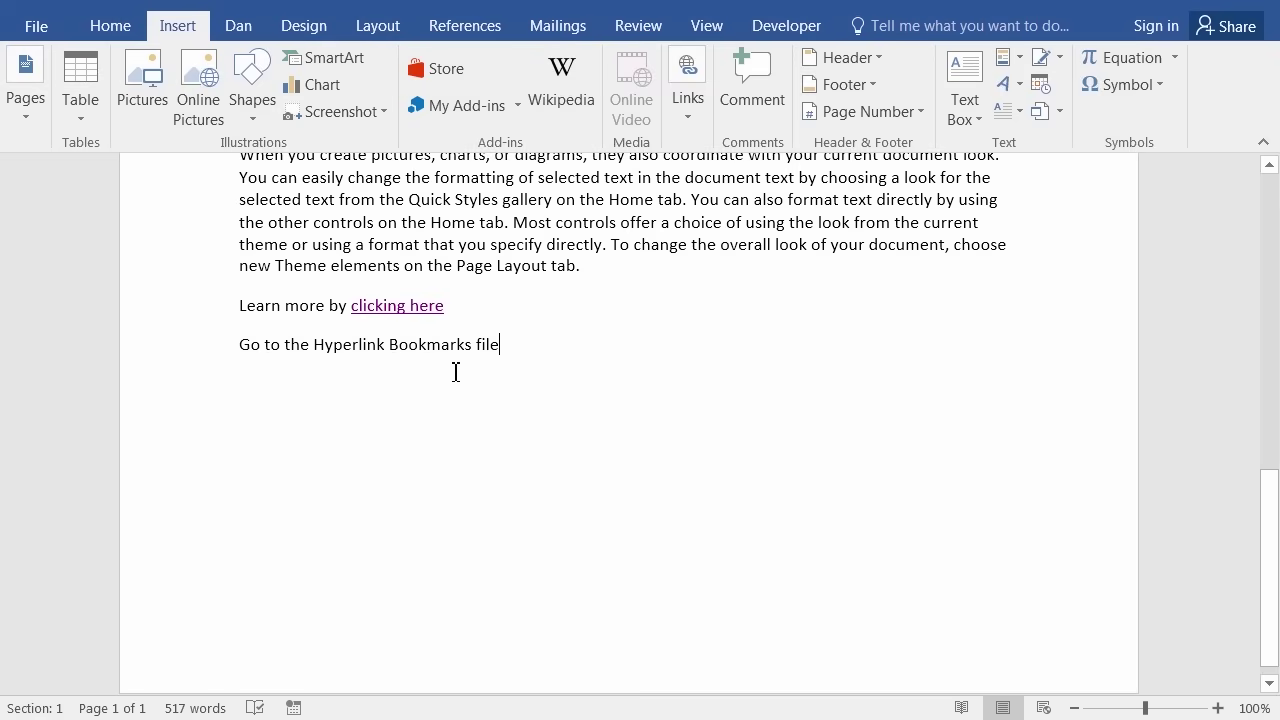
drag(318, 350, 425, 350)
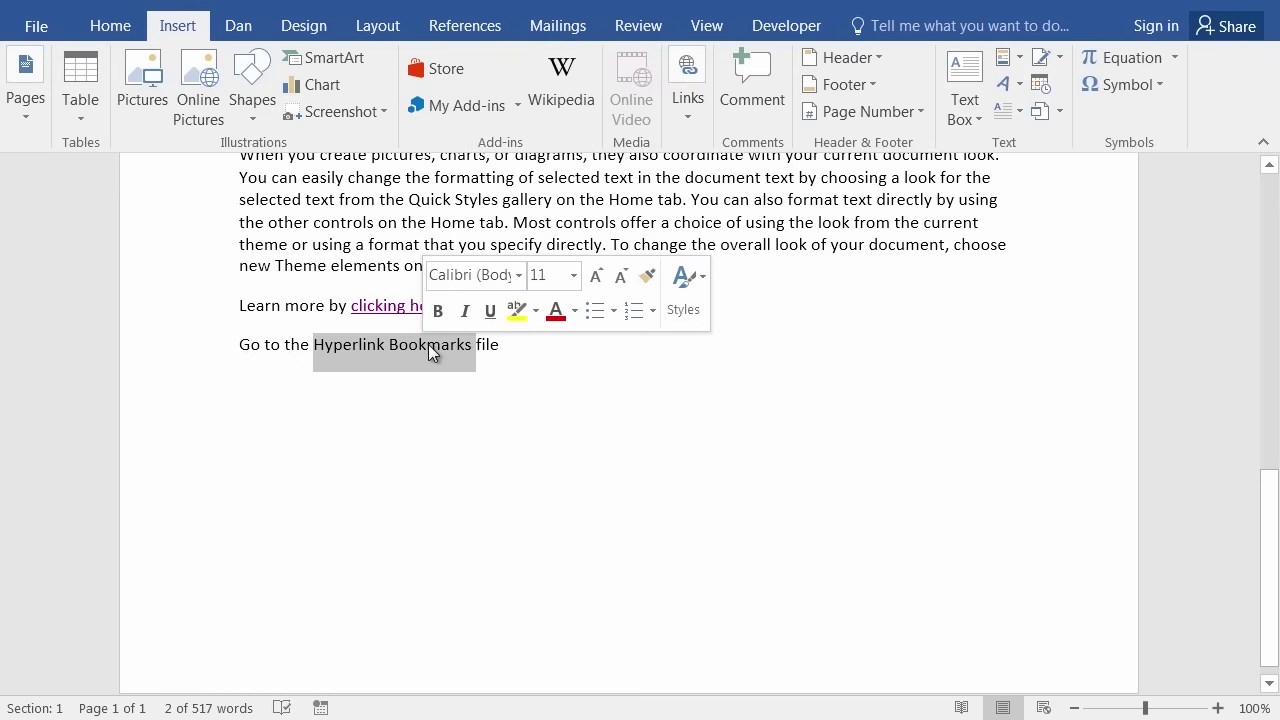
Hyperlink 'Hyperlink Bookmarks' to the file Hyperlink Bookmarks (Mod 5).docx browsed from Finished Word Documents.
click(695, 121)
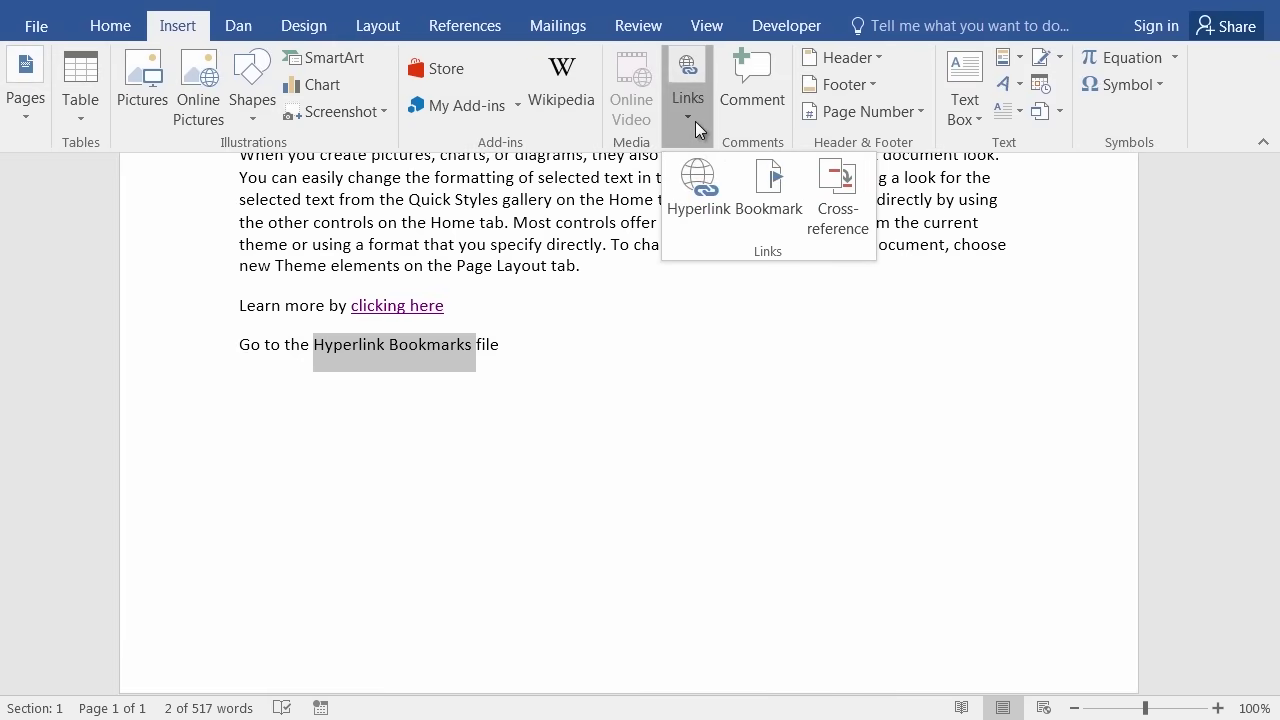
click(699, 184)
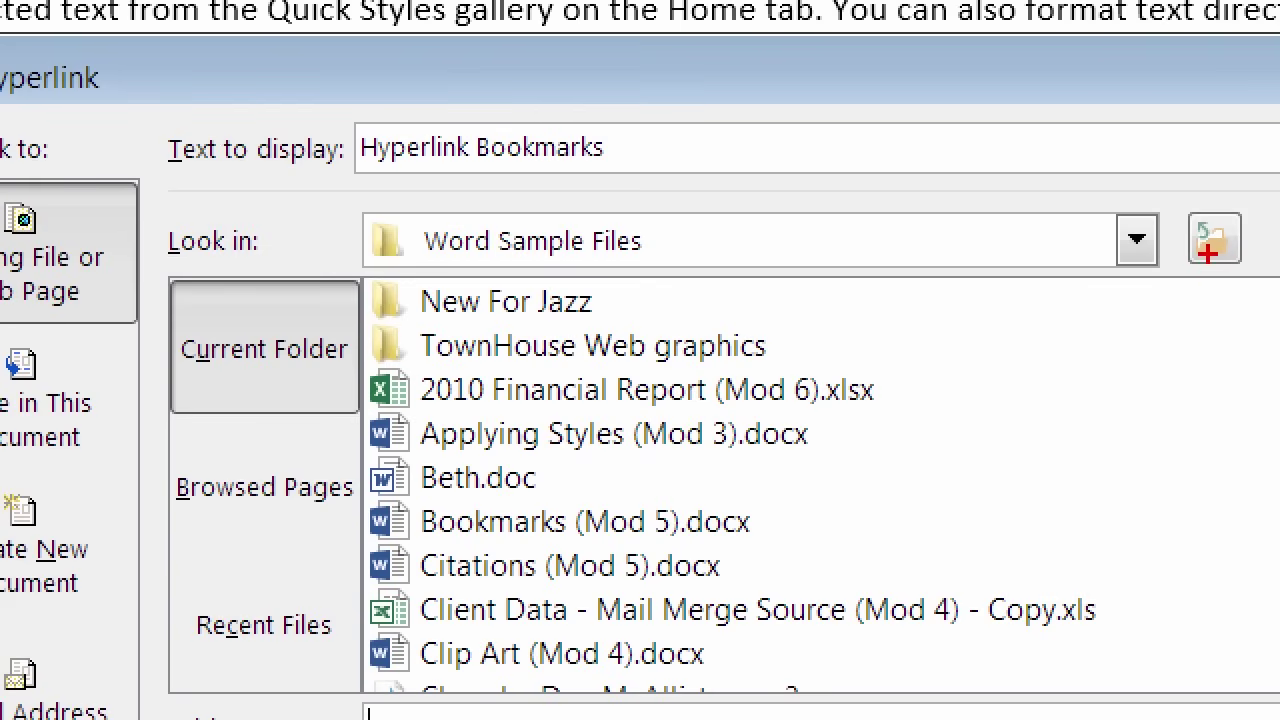
key(Escape)
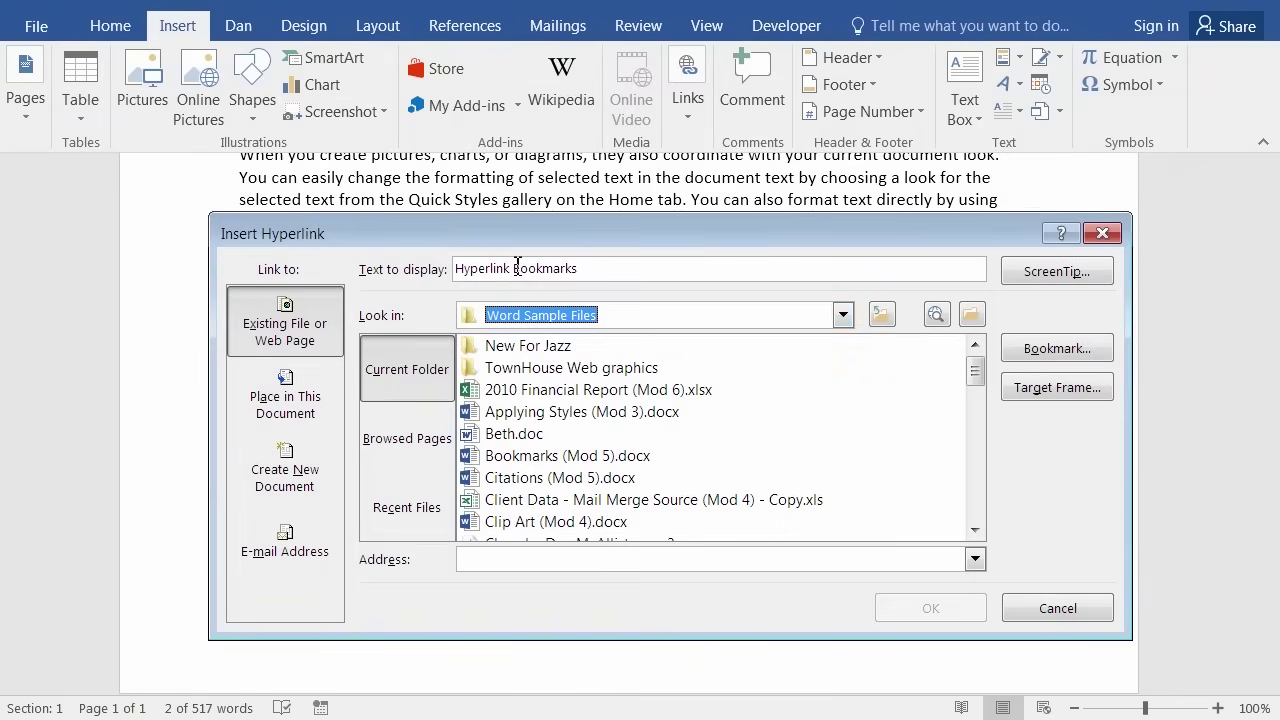
click(970, 316)
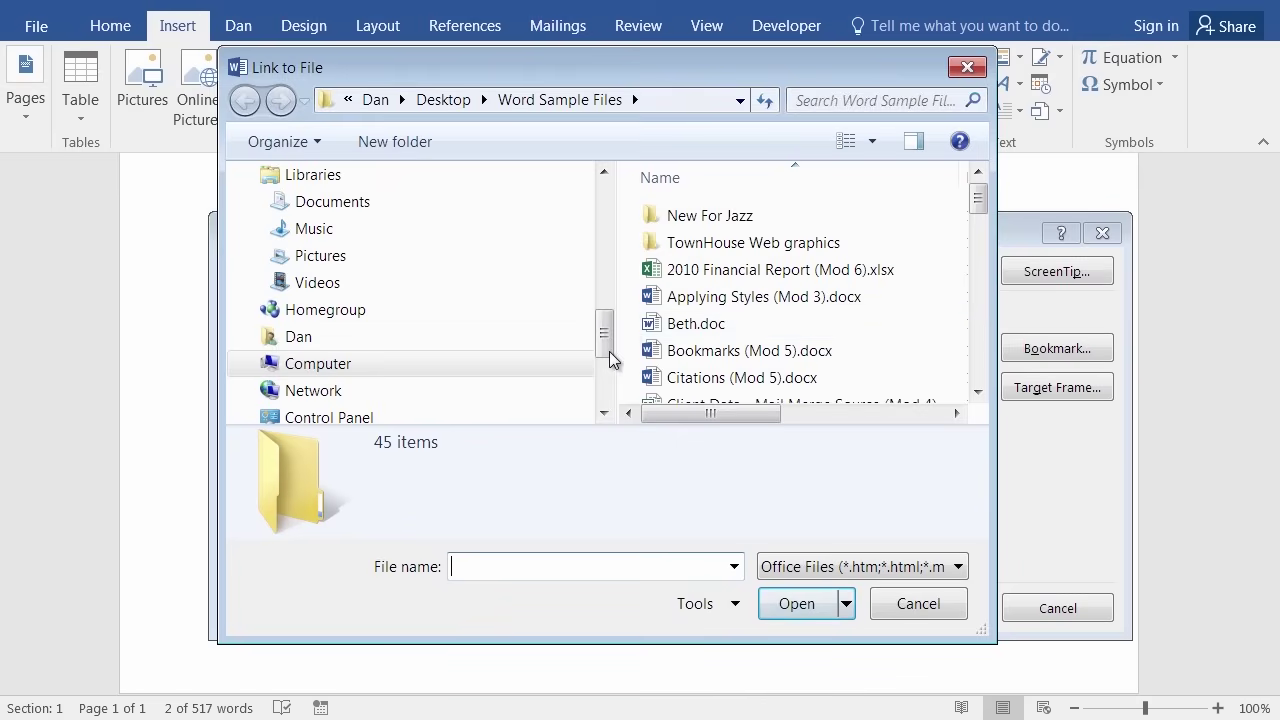
drag(609, 351, 607, 209)
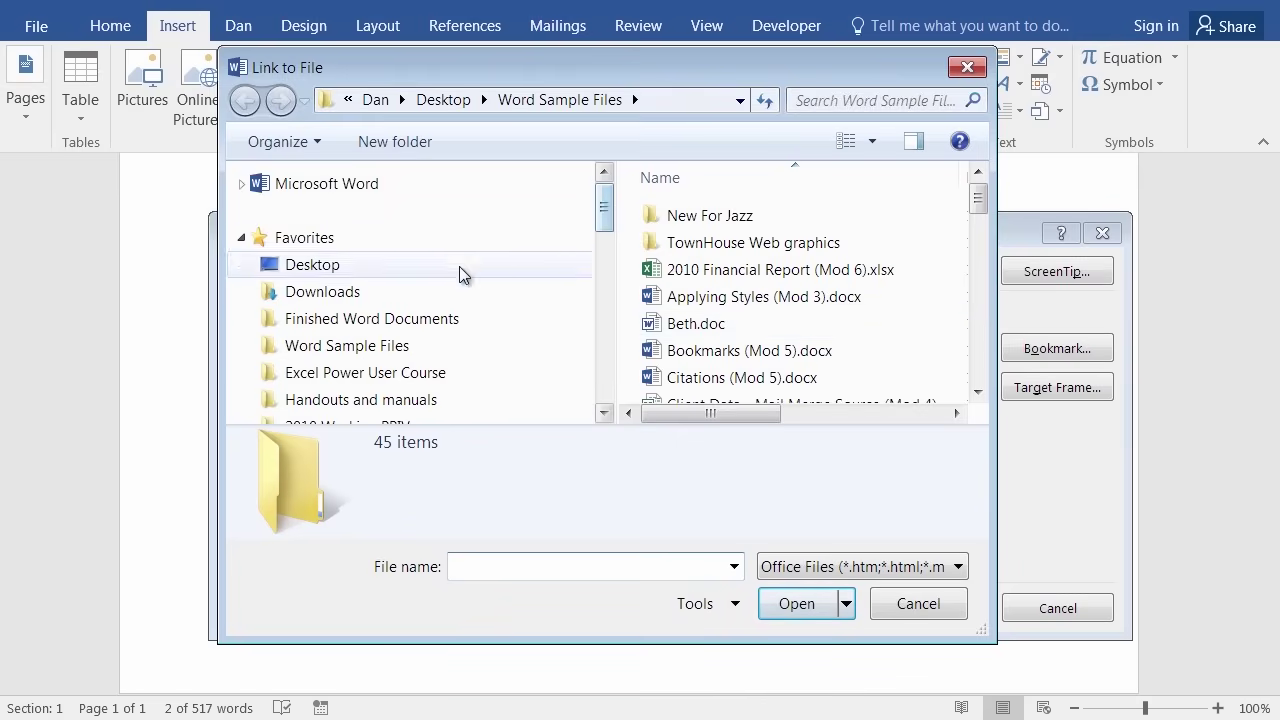
click(416, 322)
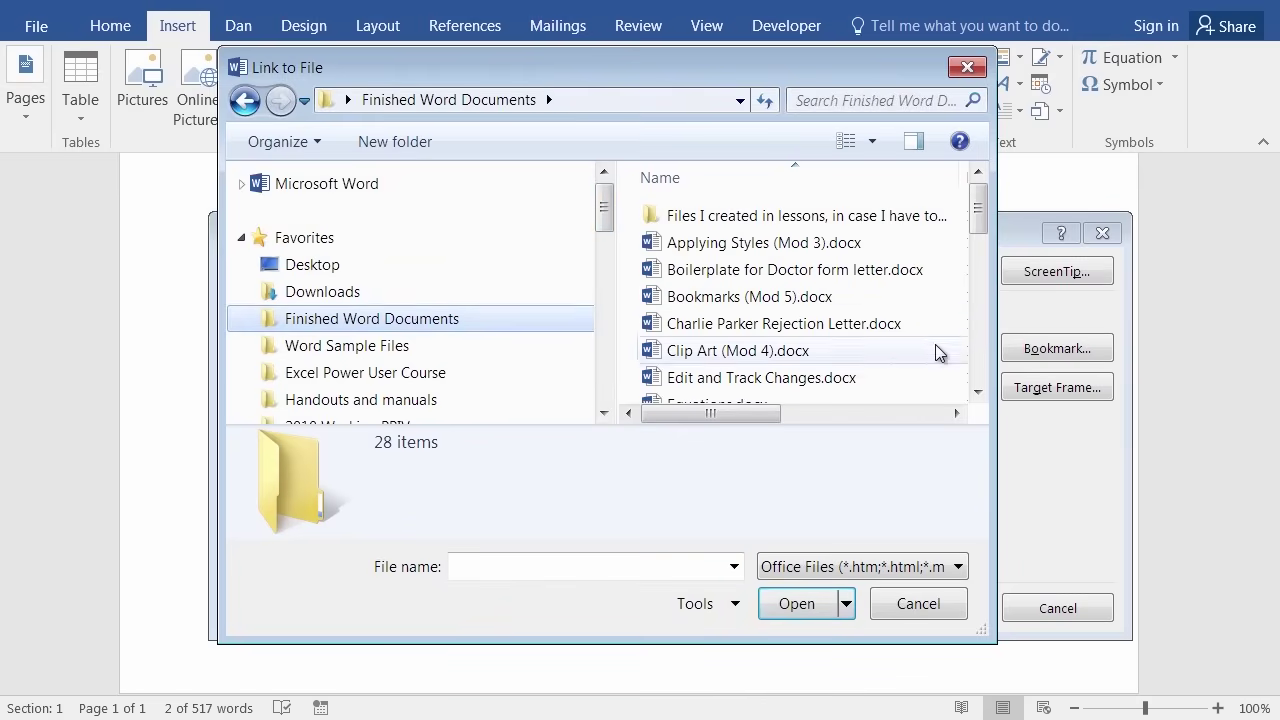
scroll(979, 341, down, 3)
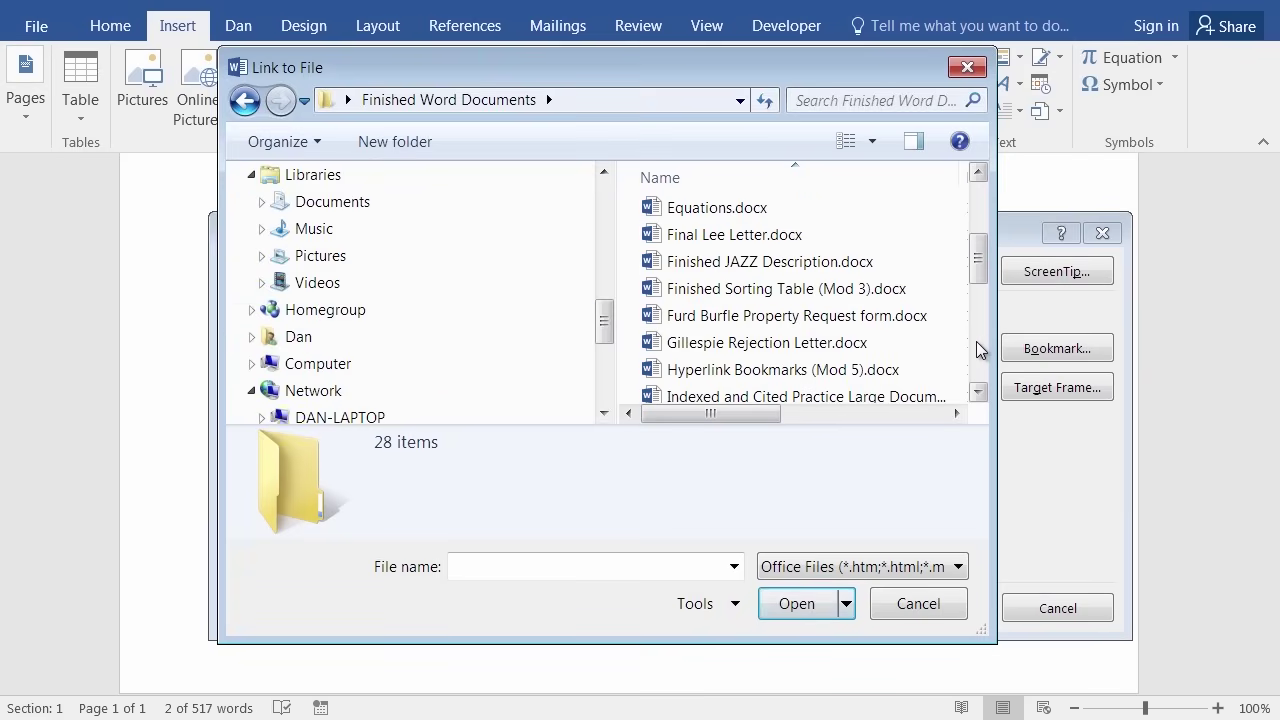
click(828, 370)
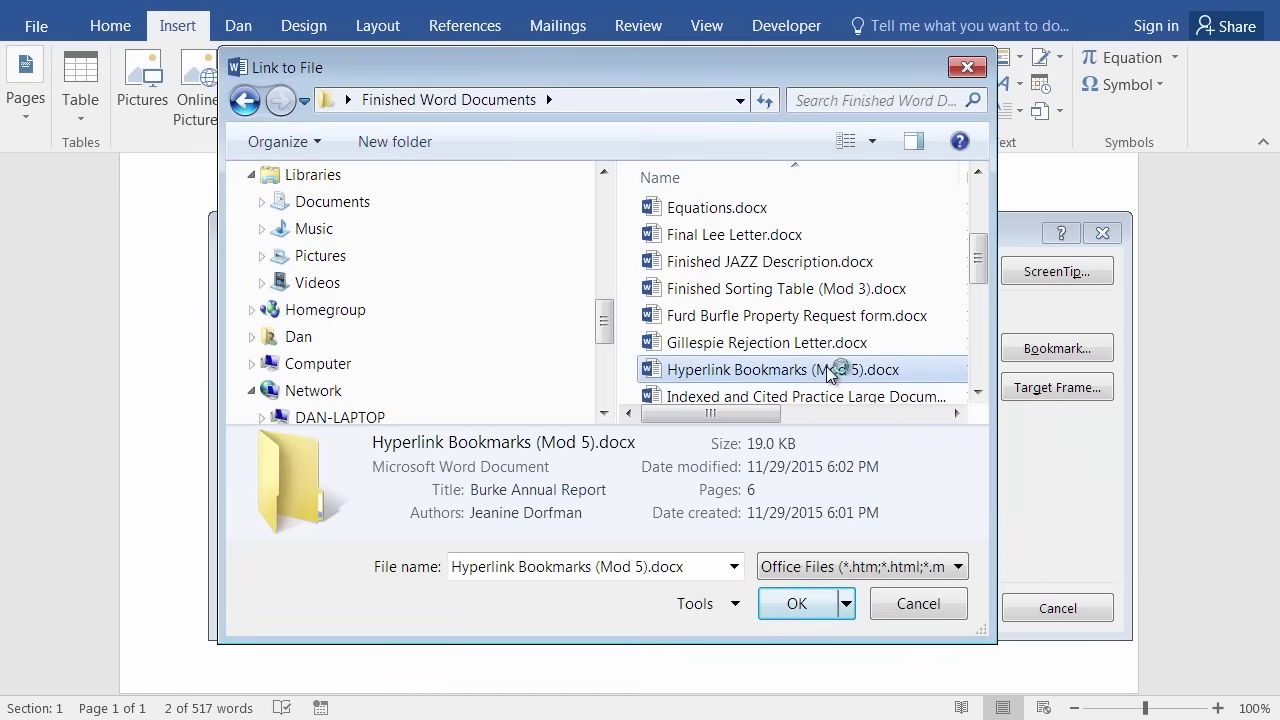
click(797, 612)
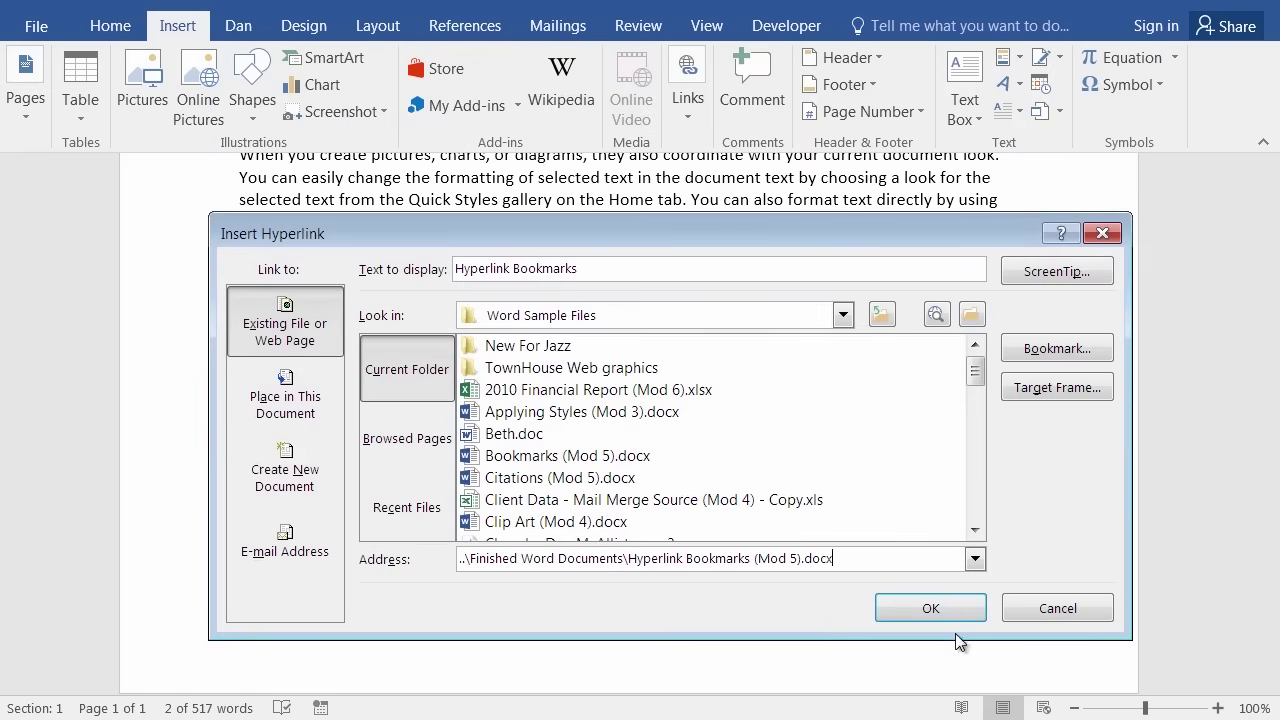
click(934, 605)
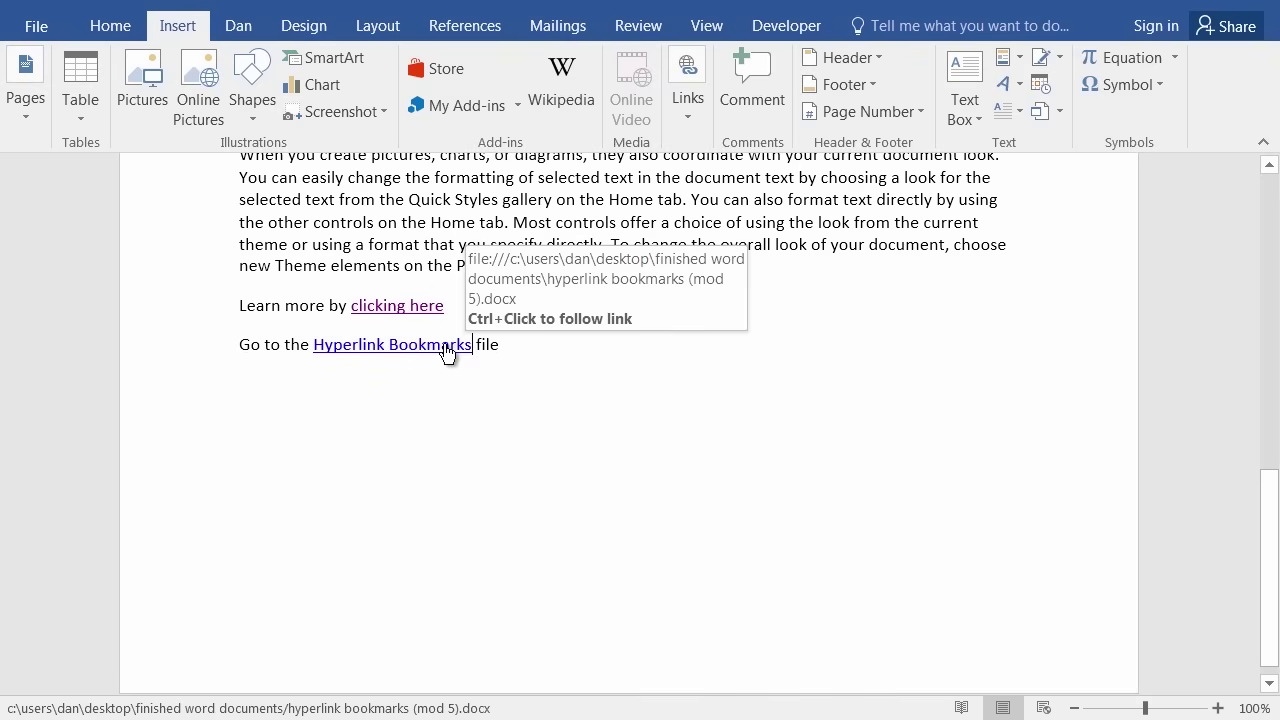
ctrl+click(445, 350)
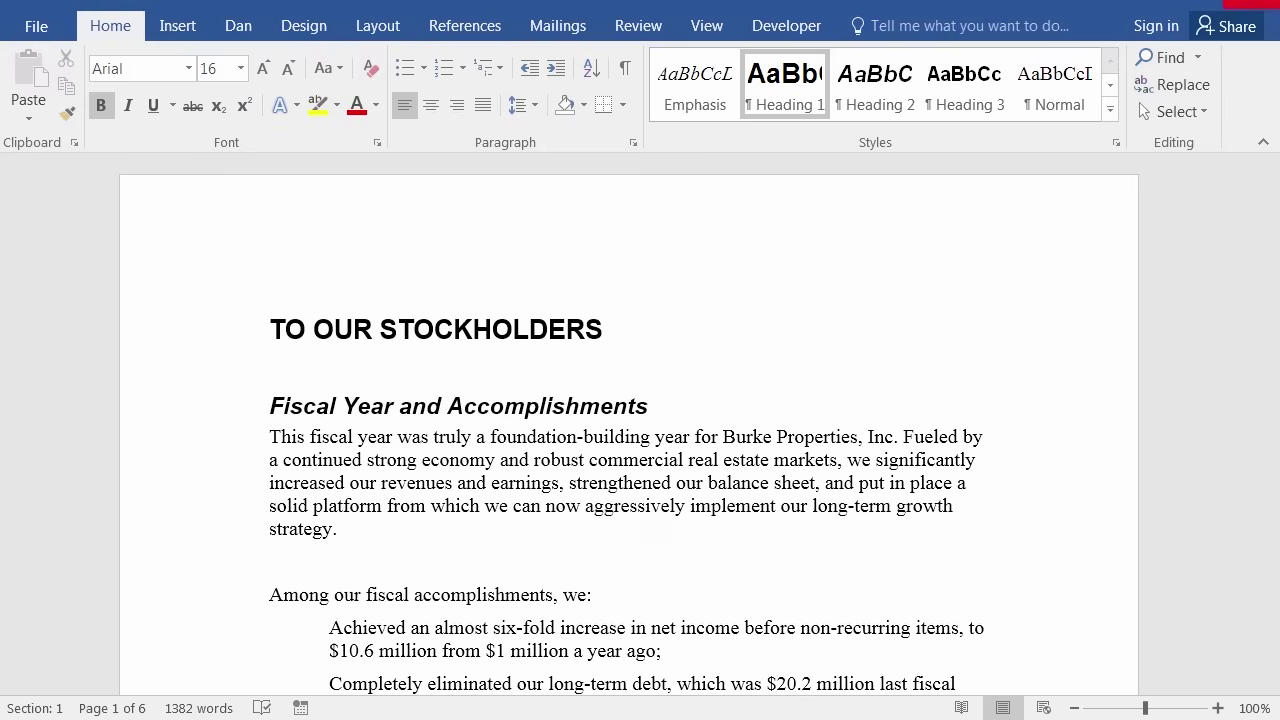
click(1254, 3)
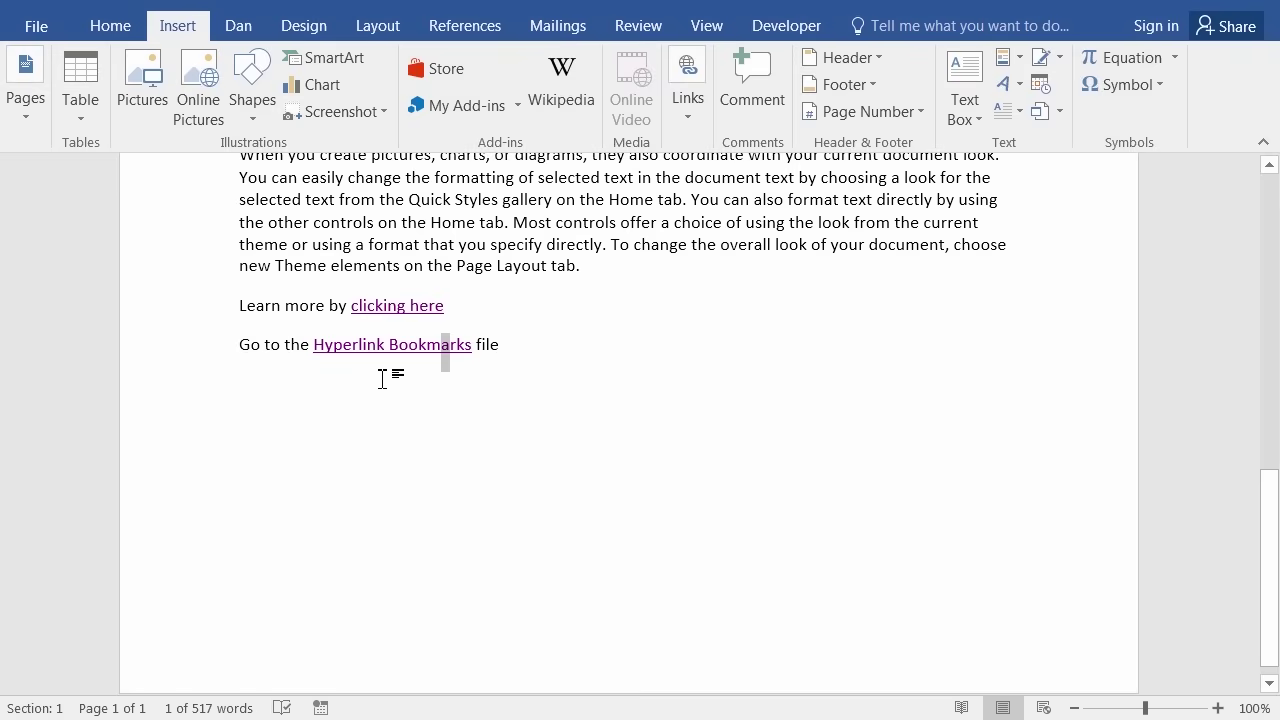
click(382, 378)
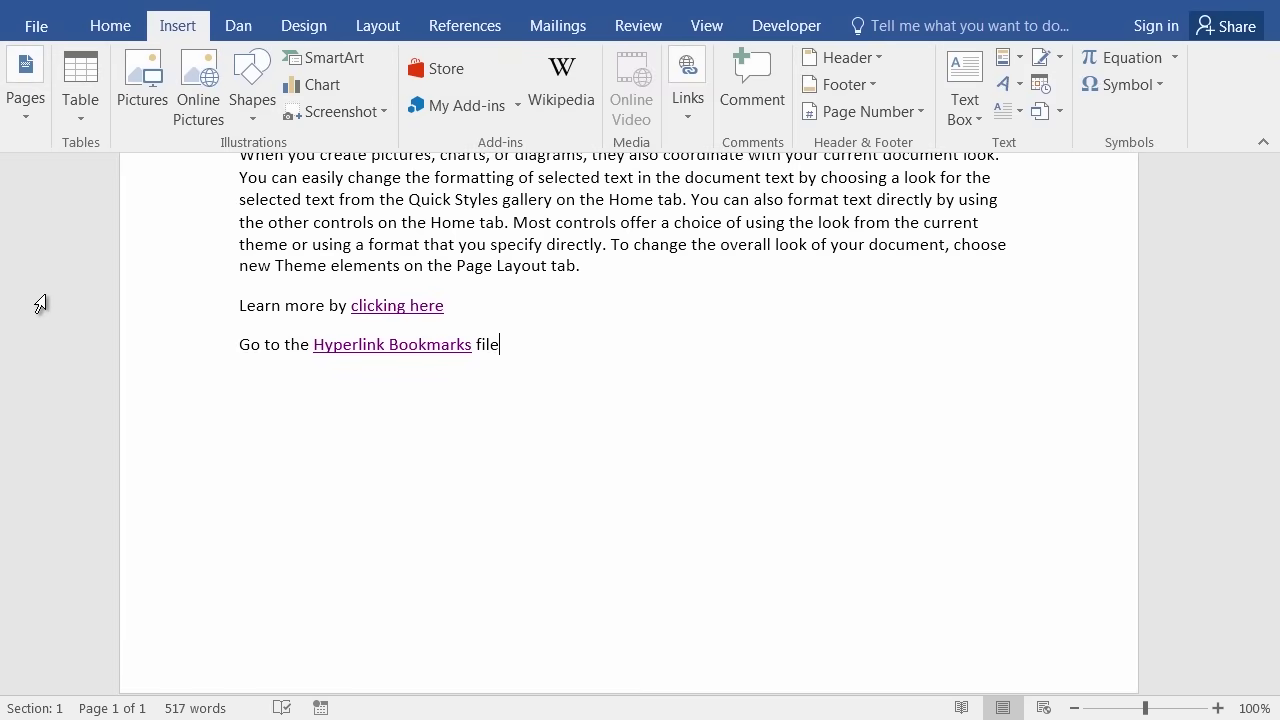
Add the line 'Look at the Burke Properties Year End Review' and select 'Year End Review'.
key(Return)
text(Look at the Burke Properties Year Er)
text(d Review.)
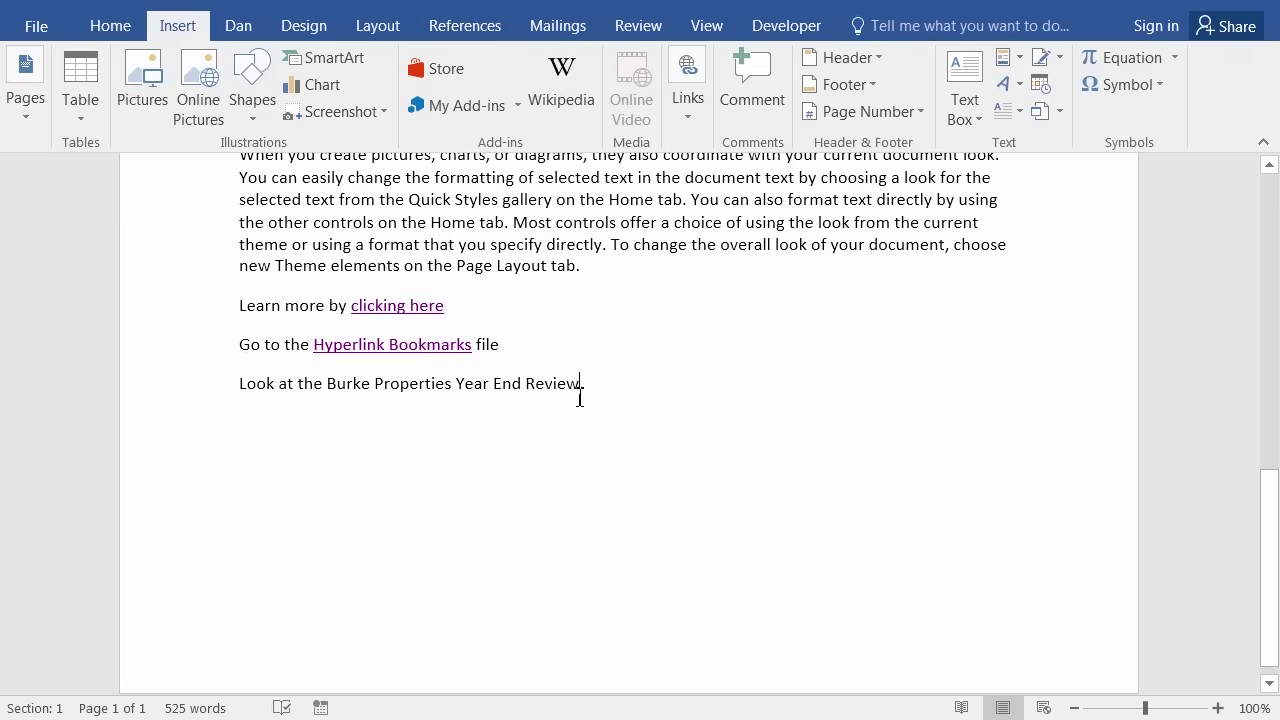
drag(582, 390, 476, 391)
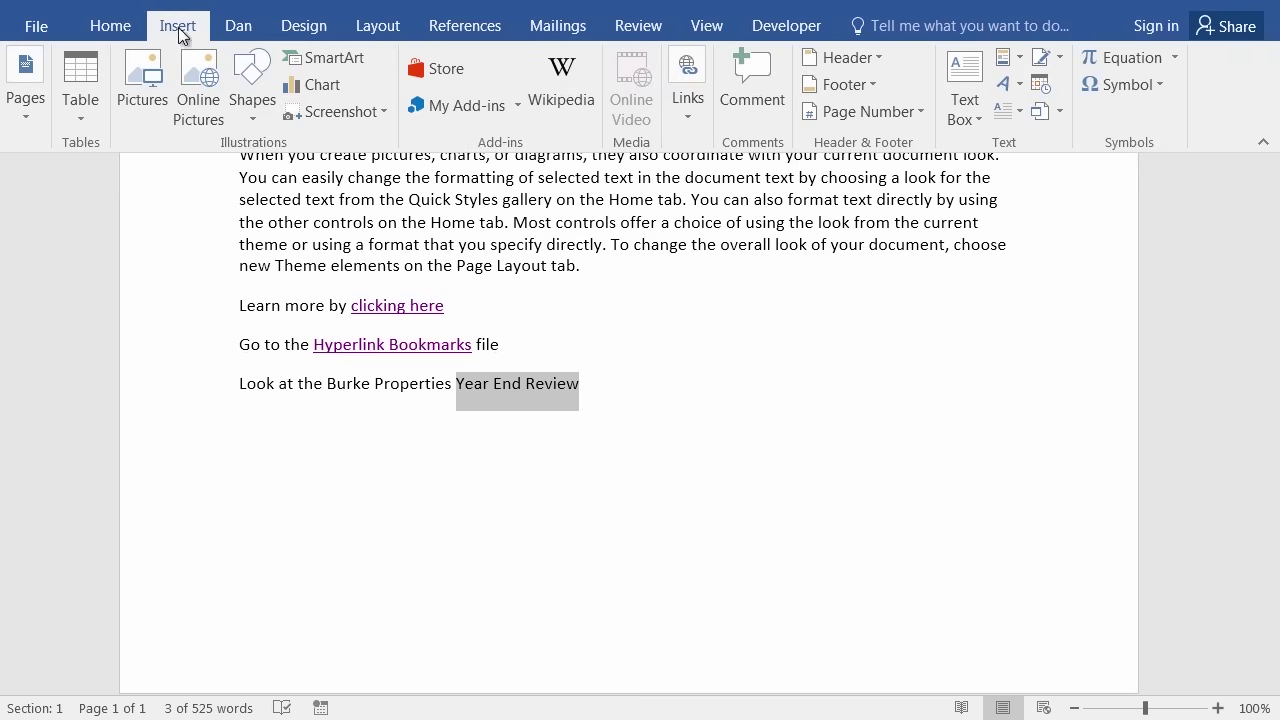
With Ctrl+K, choose Hyperlink Bookmarks (Mod 5).docx in Finished Word Documents as the link target.
click(695, 107)
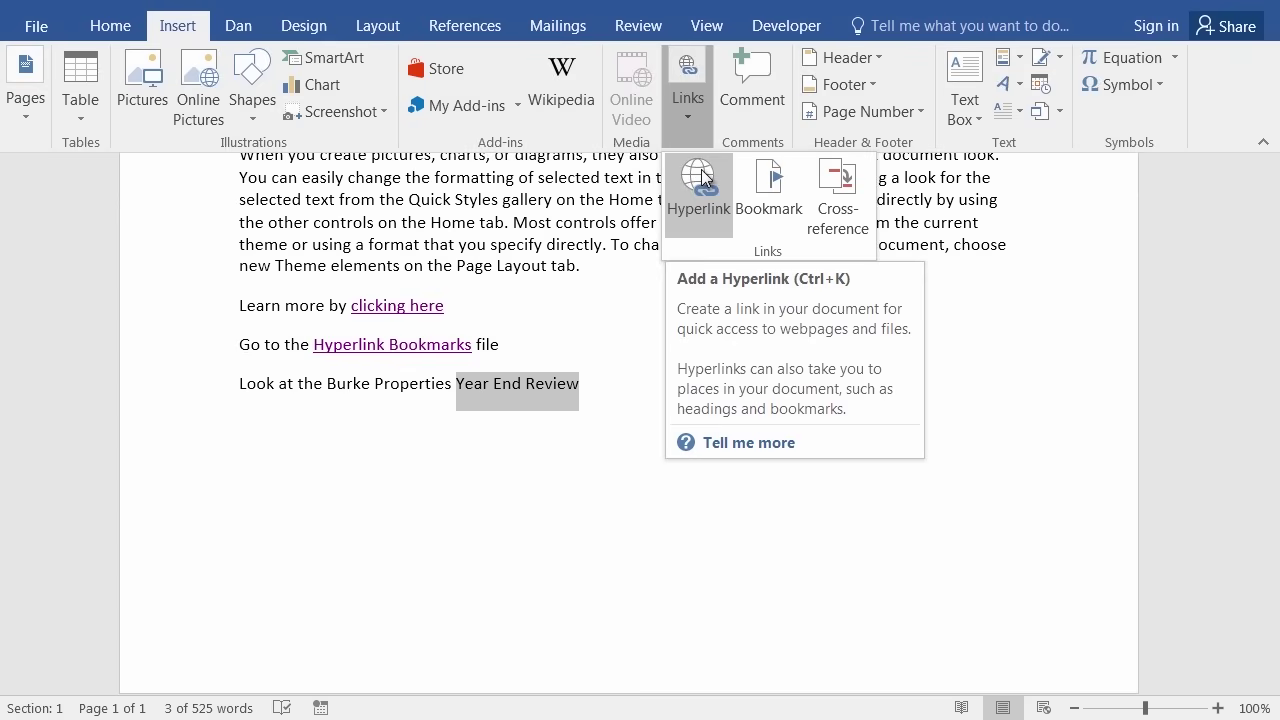
click(580, 476)
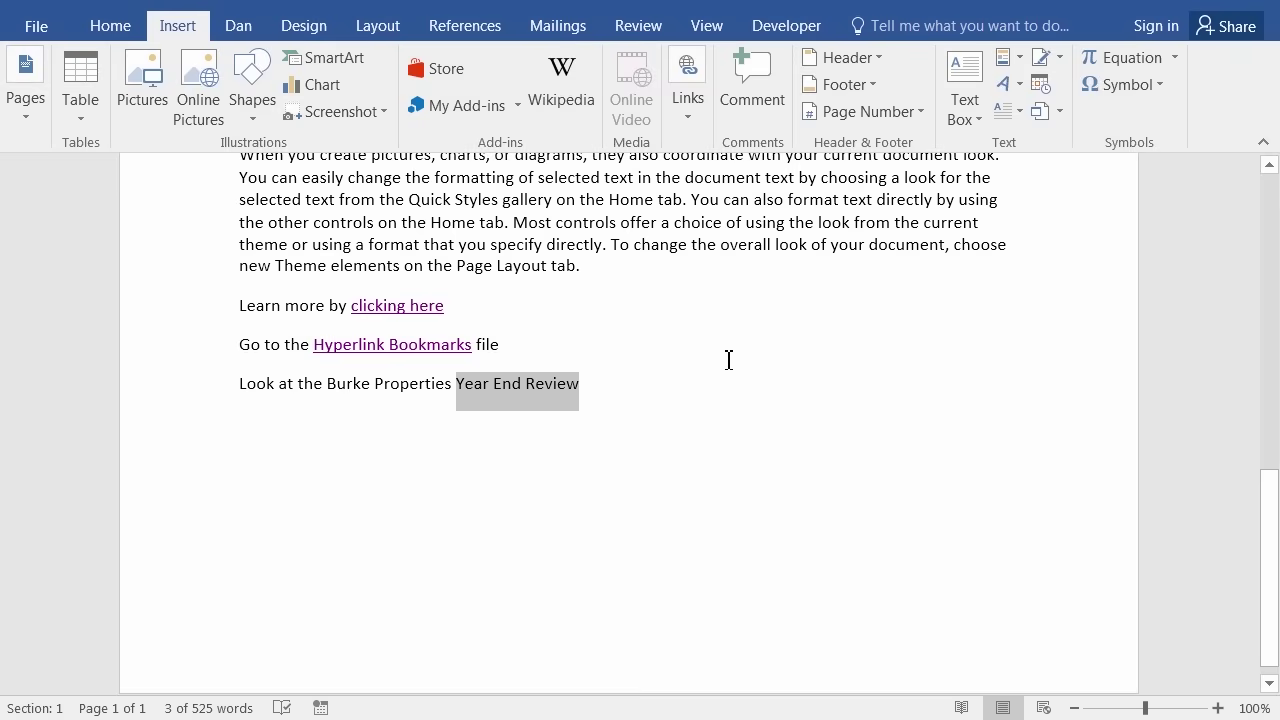
key(ctrl+k)
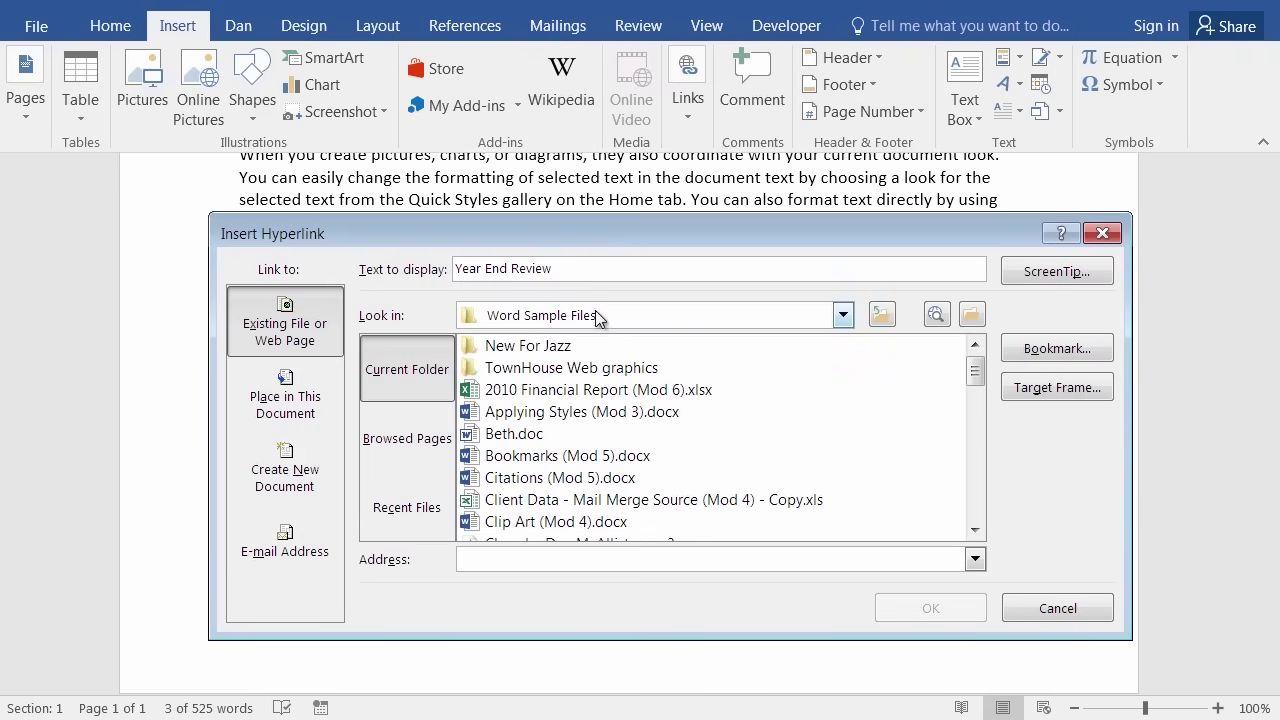
click(971, 316)
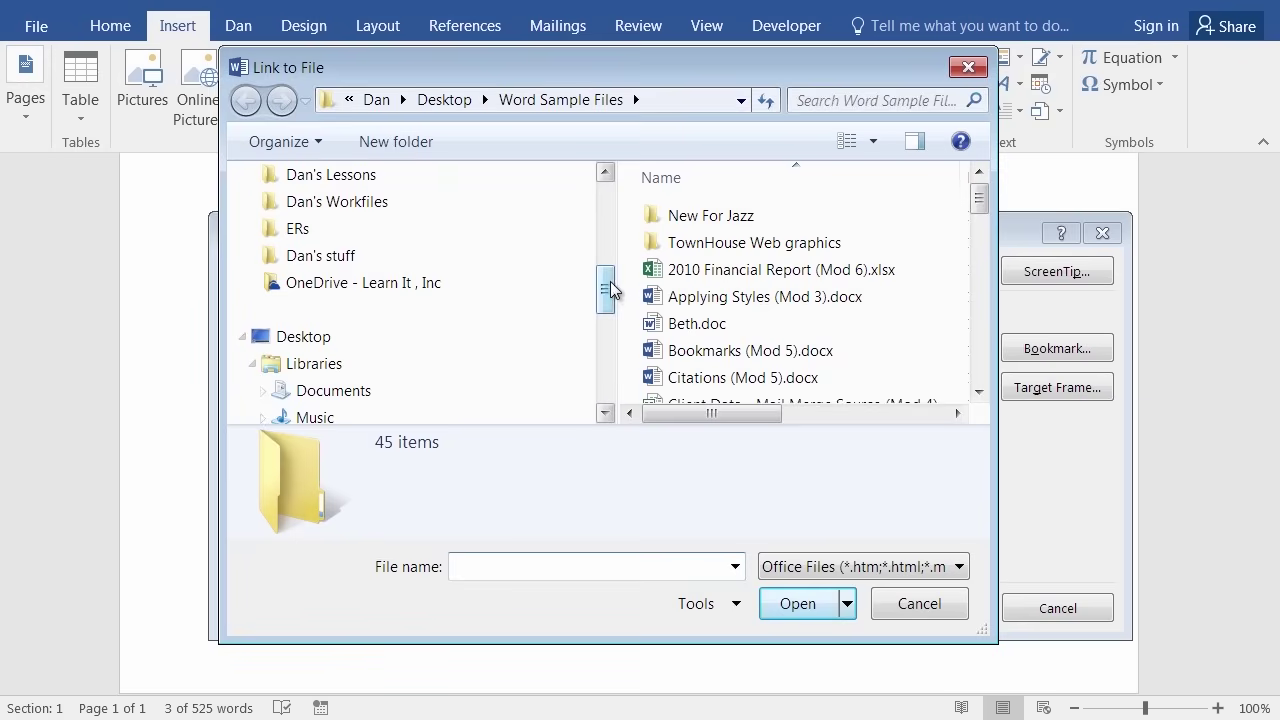
drag(605, 290, 608, 200)
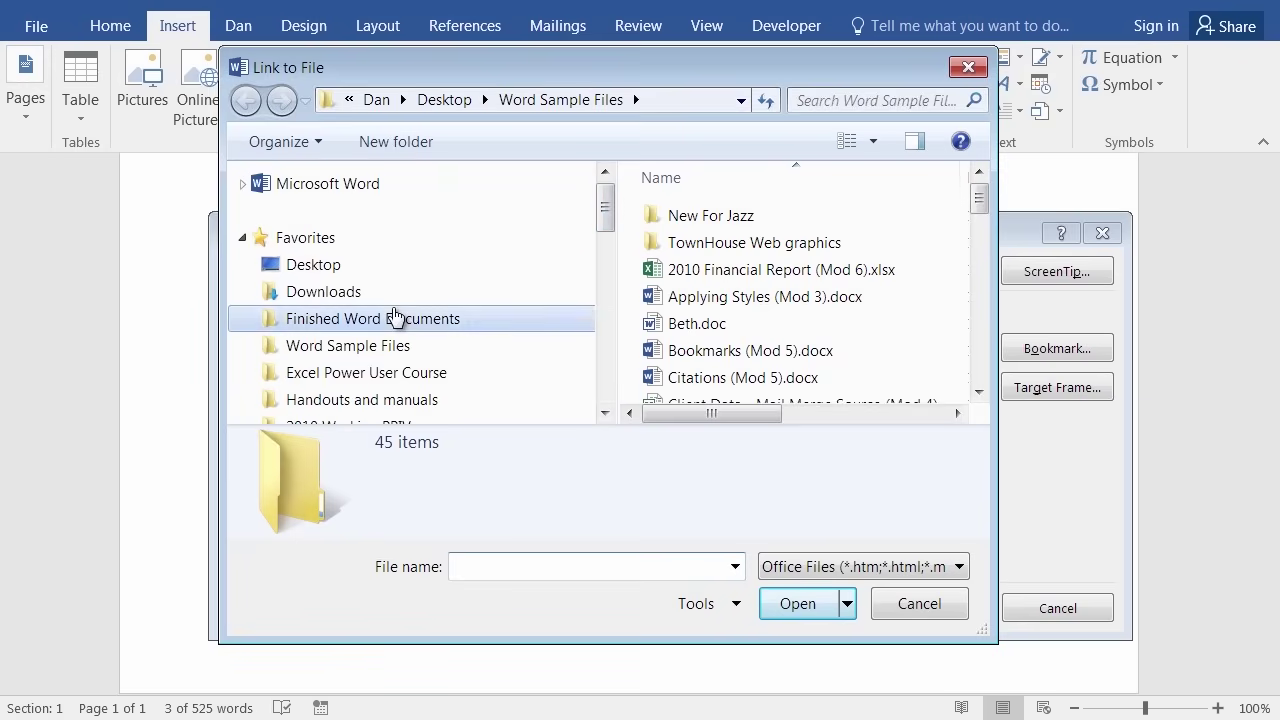
click(395, 318)
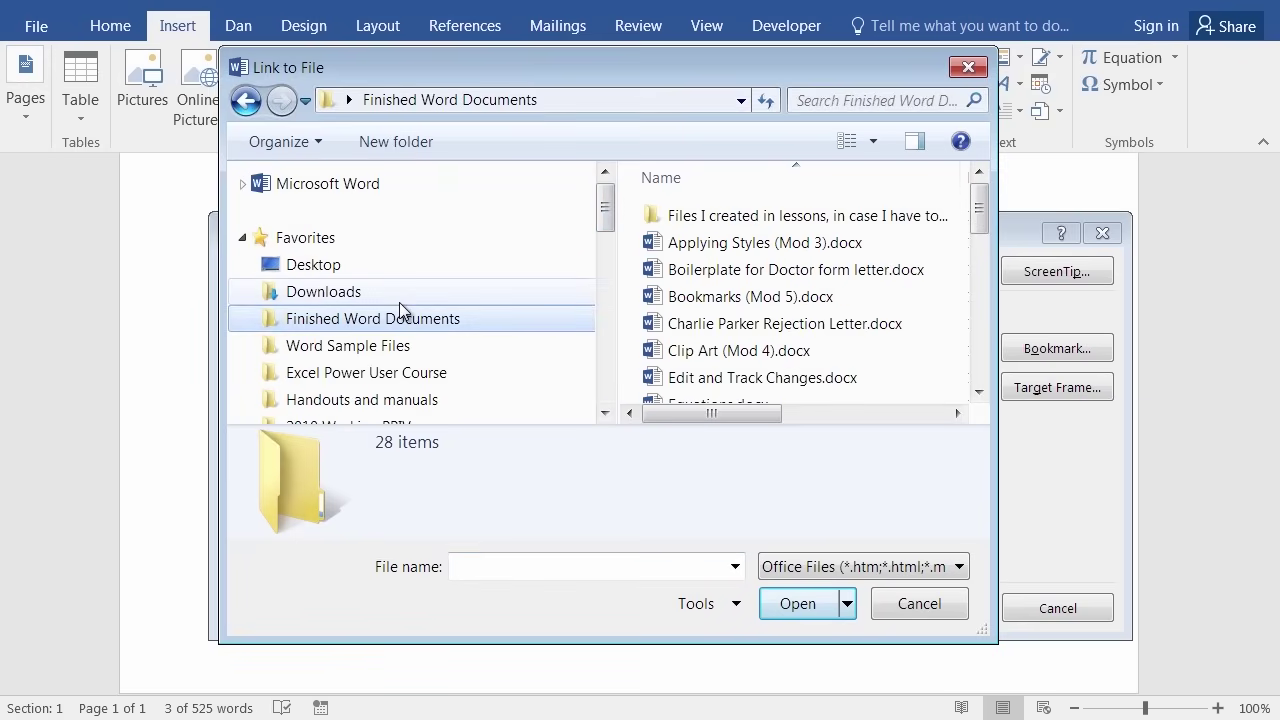
click(985, 360)
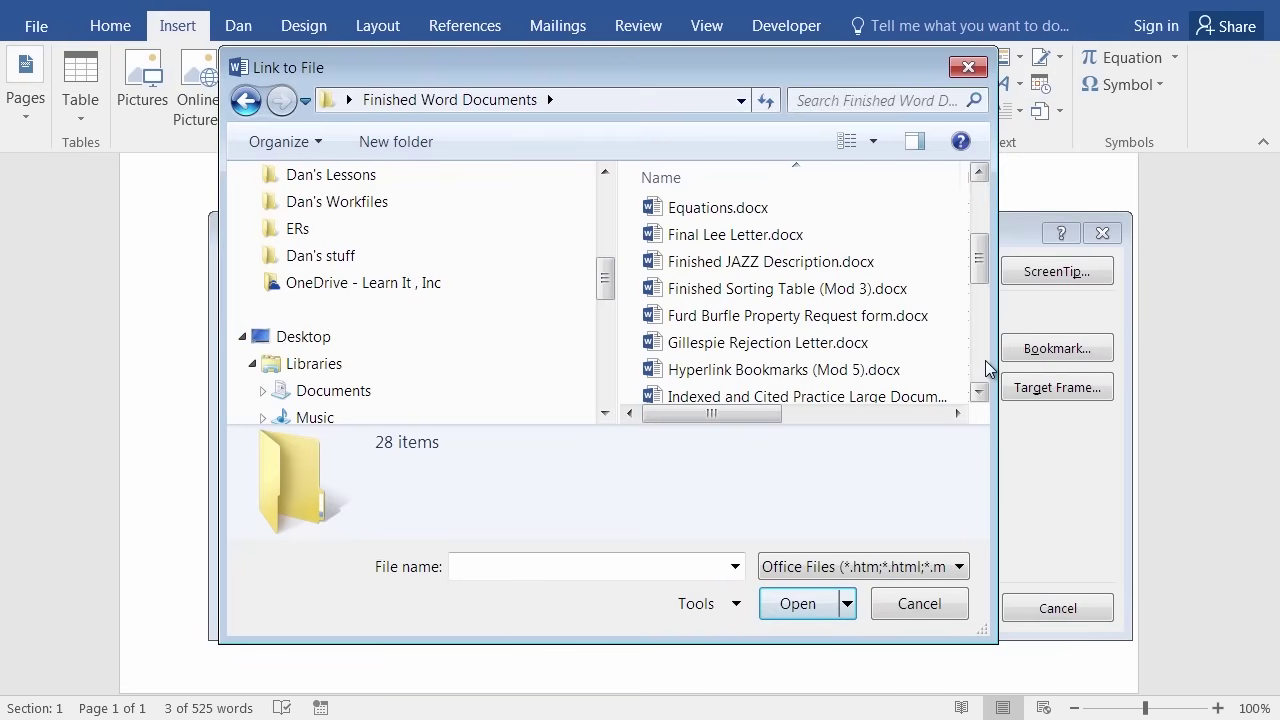
double_click(776, 370)
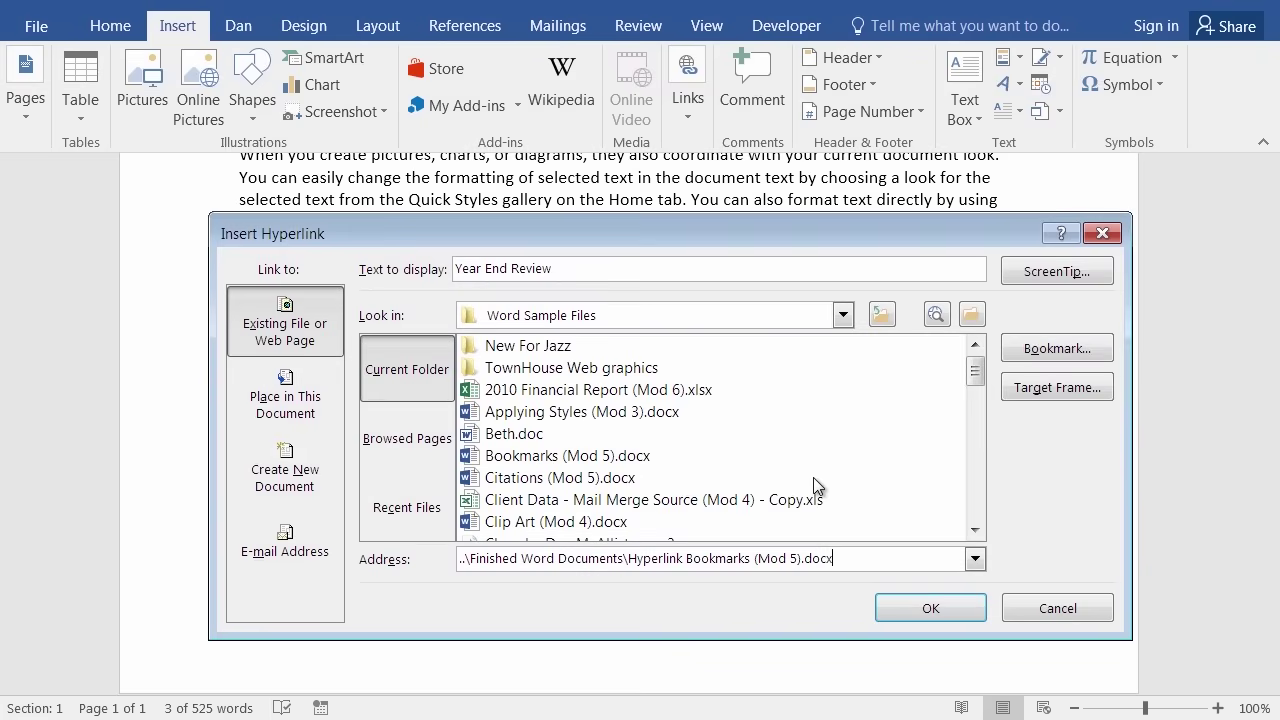
Point the Year End Review link at the 'Review' bookmark and create the hyperlink.
click(1040, 352)
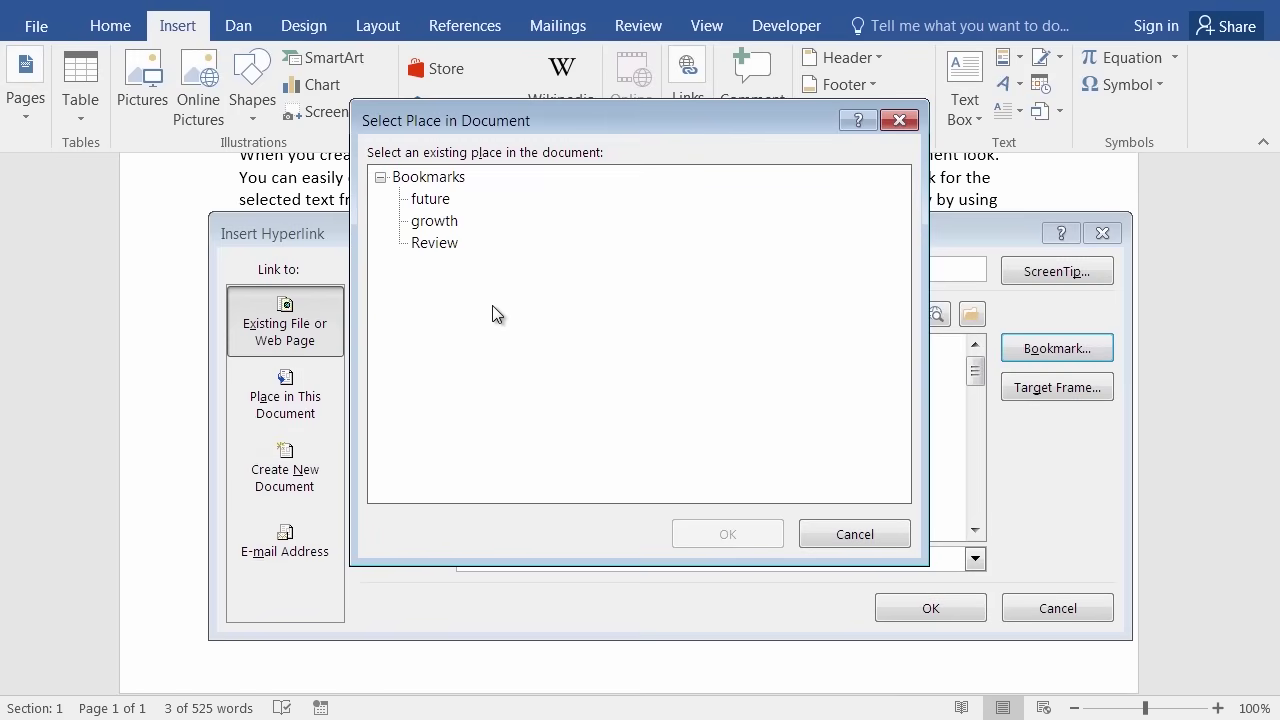
click(434, 243)
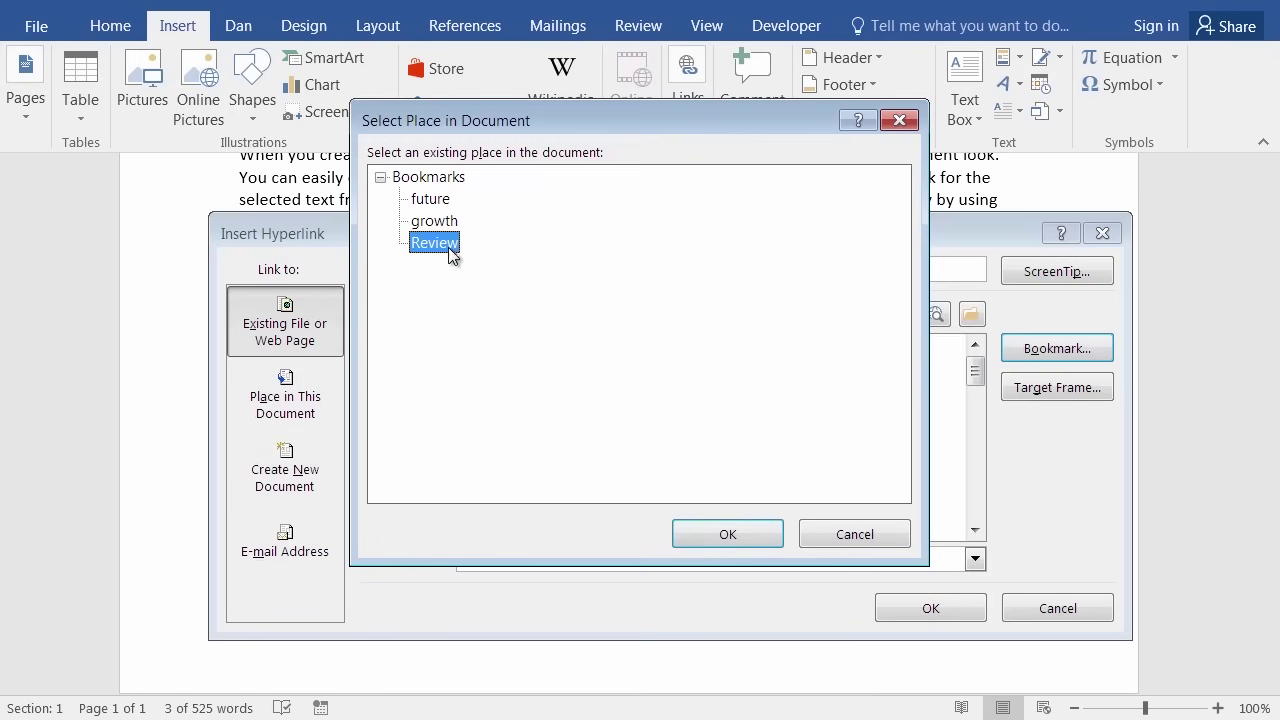
click(735, 543)
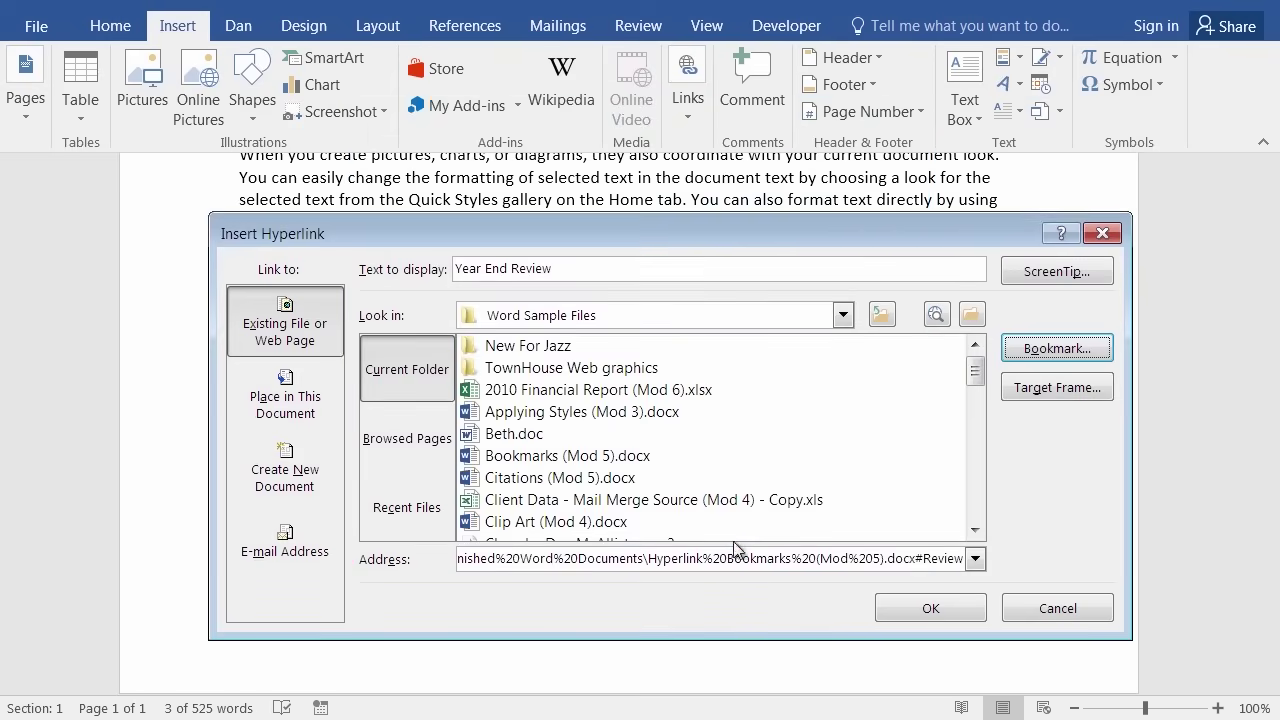
click(930, 609)
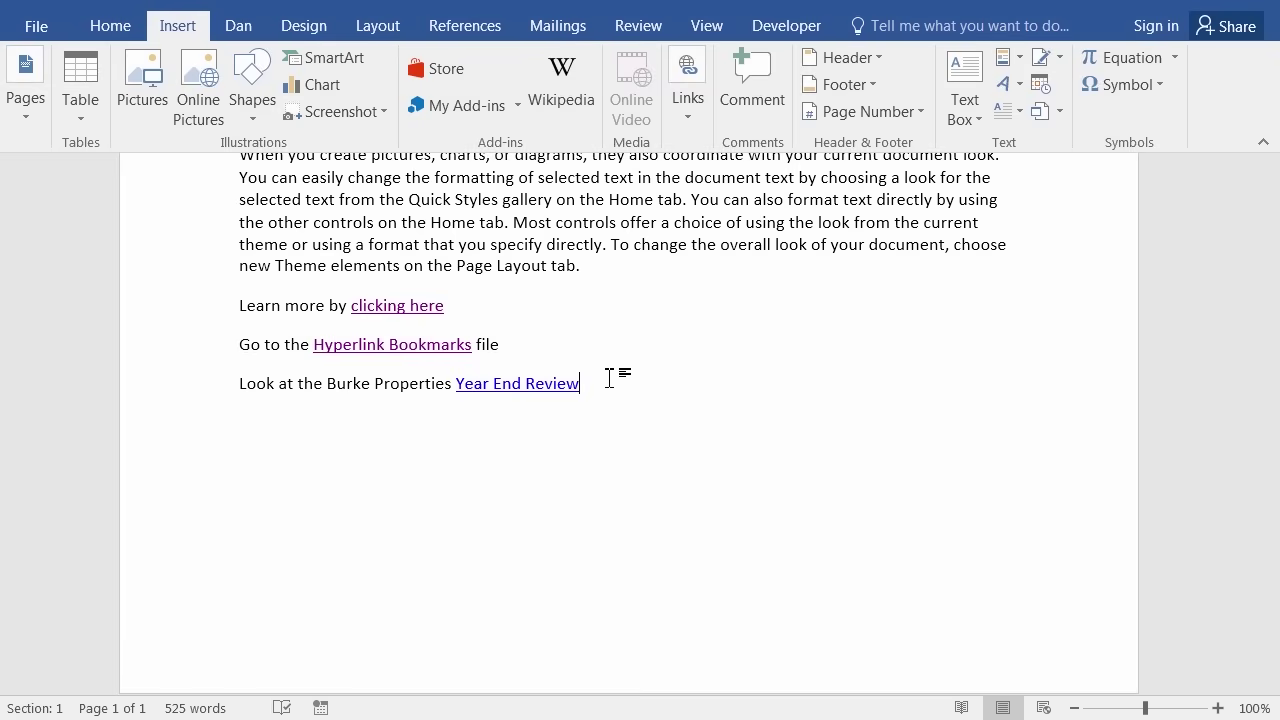
Follow the Year End Review link, approving the security notice, to open the report at REVIEW OF YEAR RESULTS.
mouse_move(514, 389)
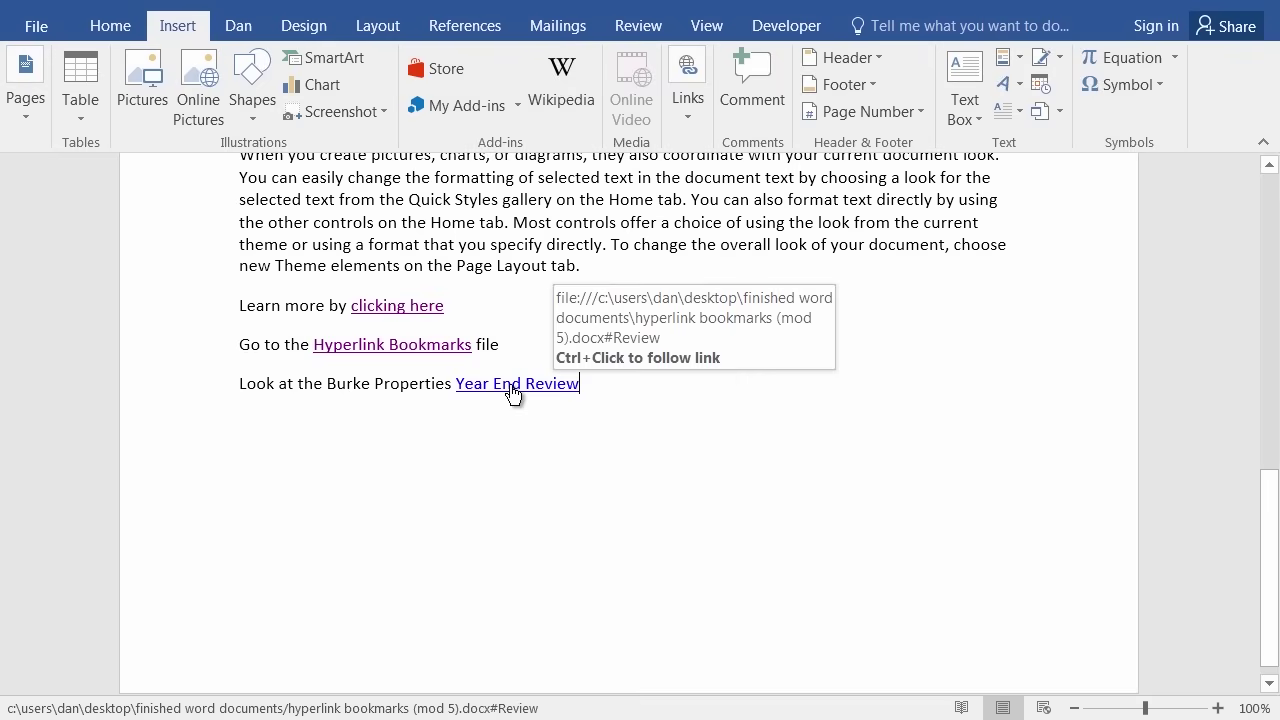
ctrl+click(514, 389)
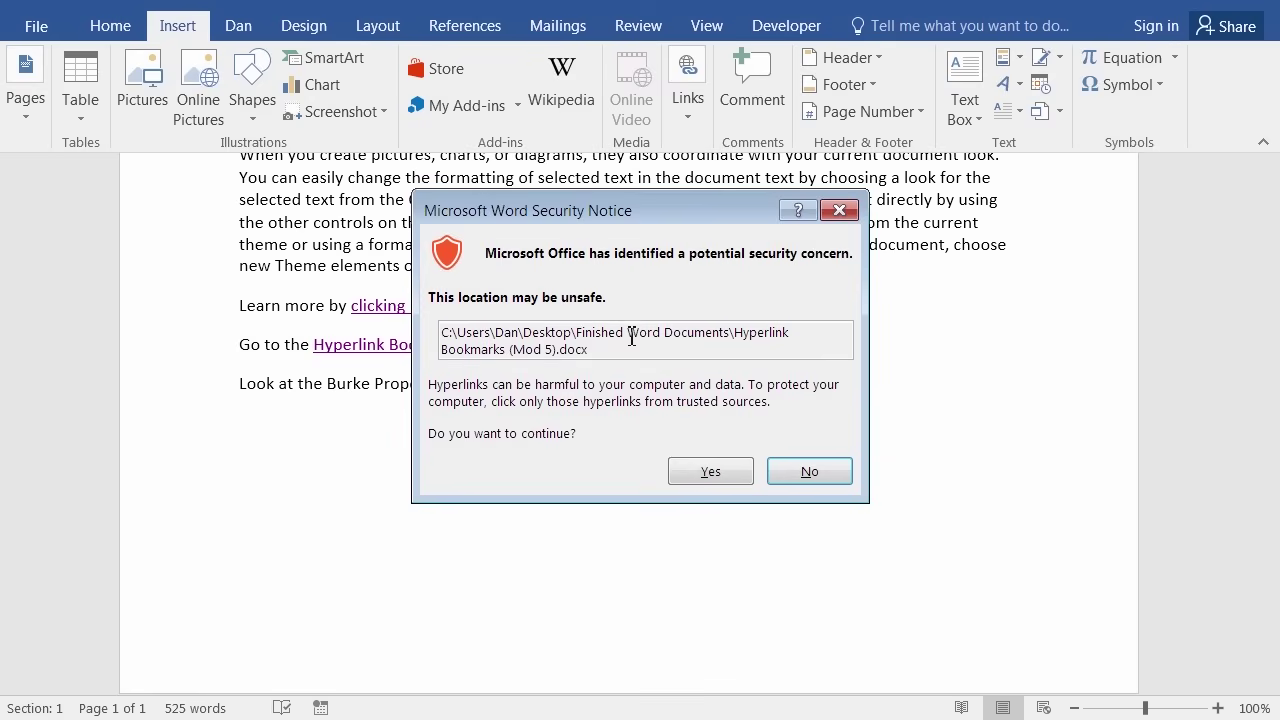
click(706, 475)
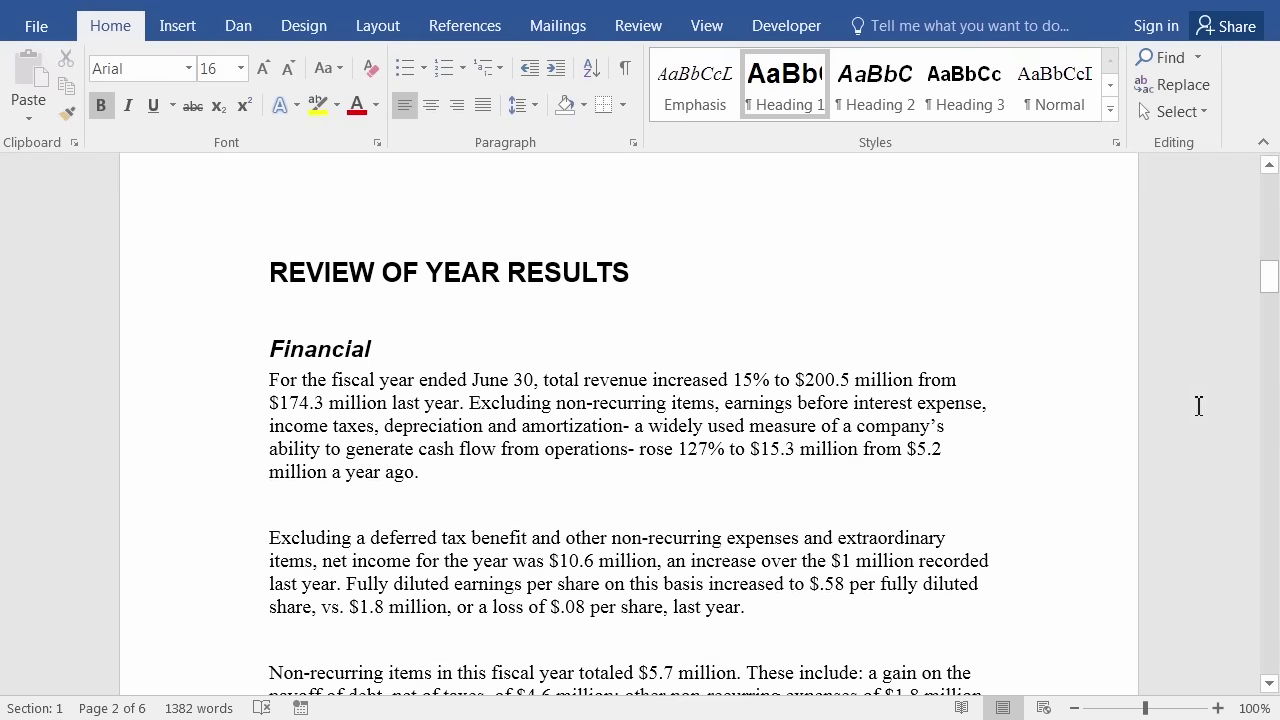
Scroll back to the top of page 1 to show the Table of Contents starting at TO OUR STOCKHOLDERS.
mouse_move(1274, 268)
mouse_down()
mouse_move(1255, 140)
mouse_move(1270, 285)
mouse_up()
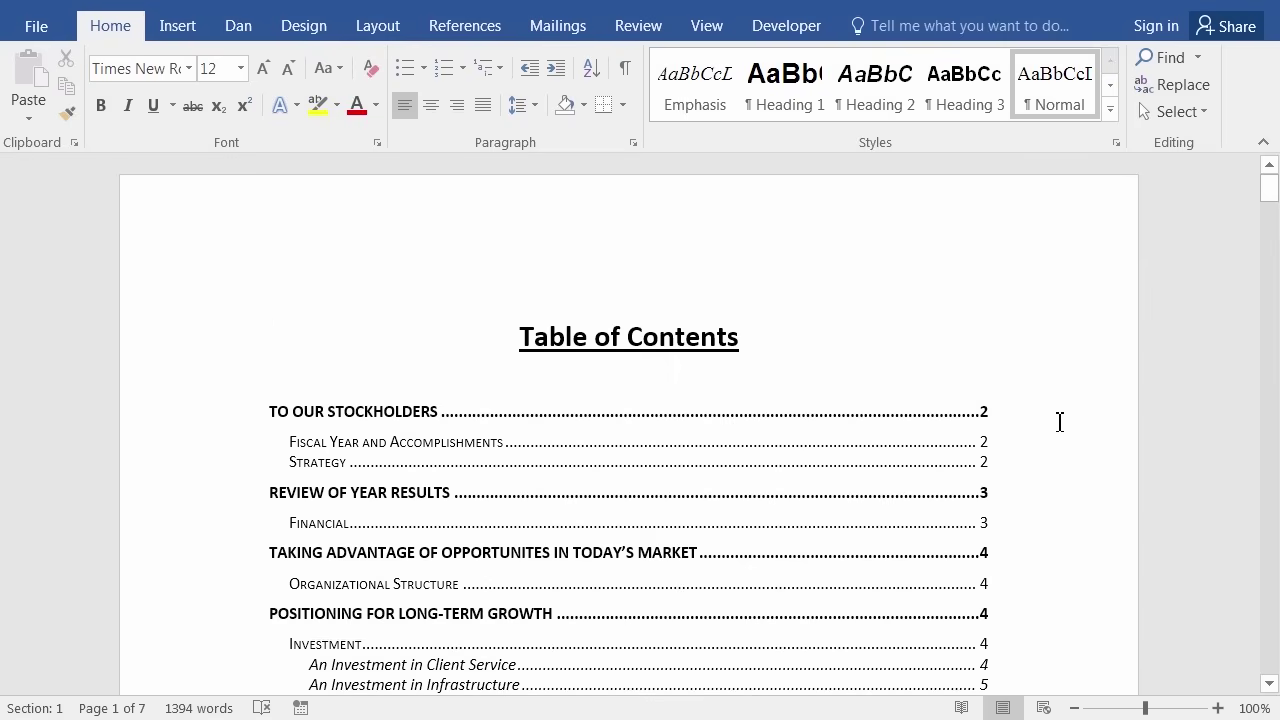
scroll(1050, 430, down, 4)
scroll(1043, 442, down, 18)
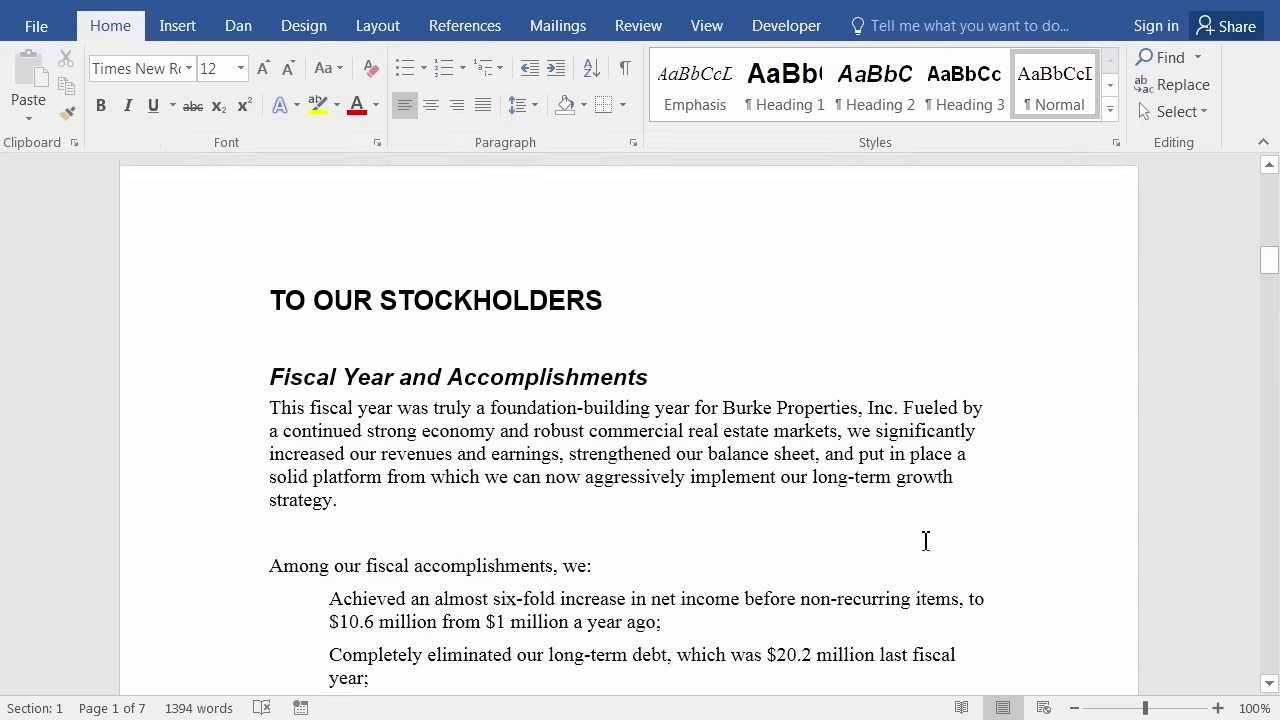
scroll(769, 520, down, 20)
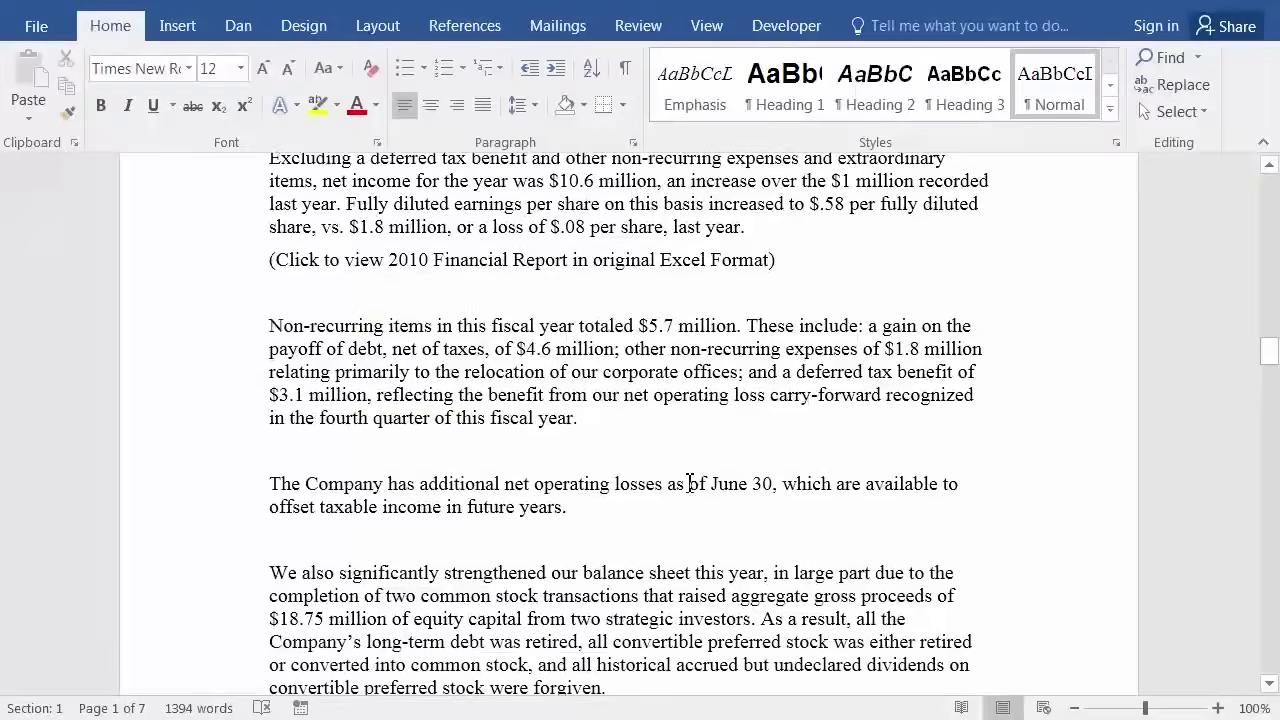
scroll(689, 482, down, 20)
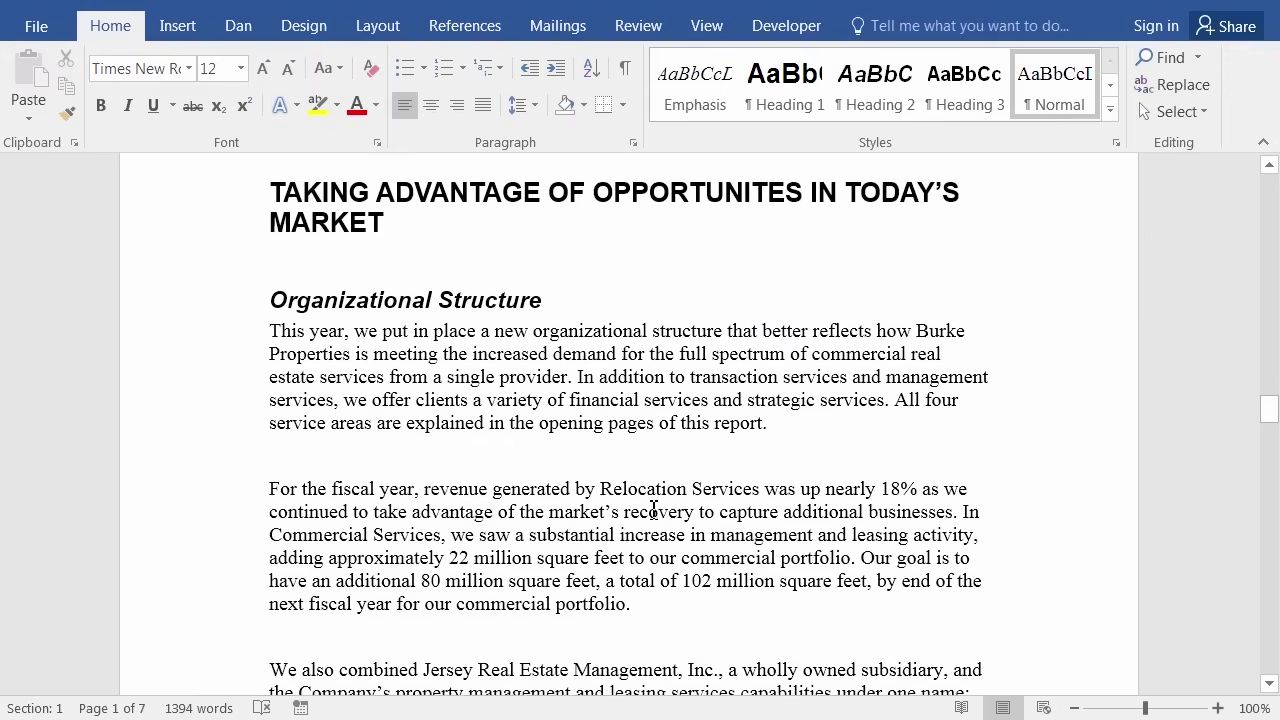
scroll(645, 512, down, 20)
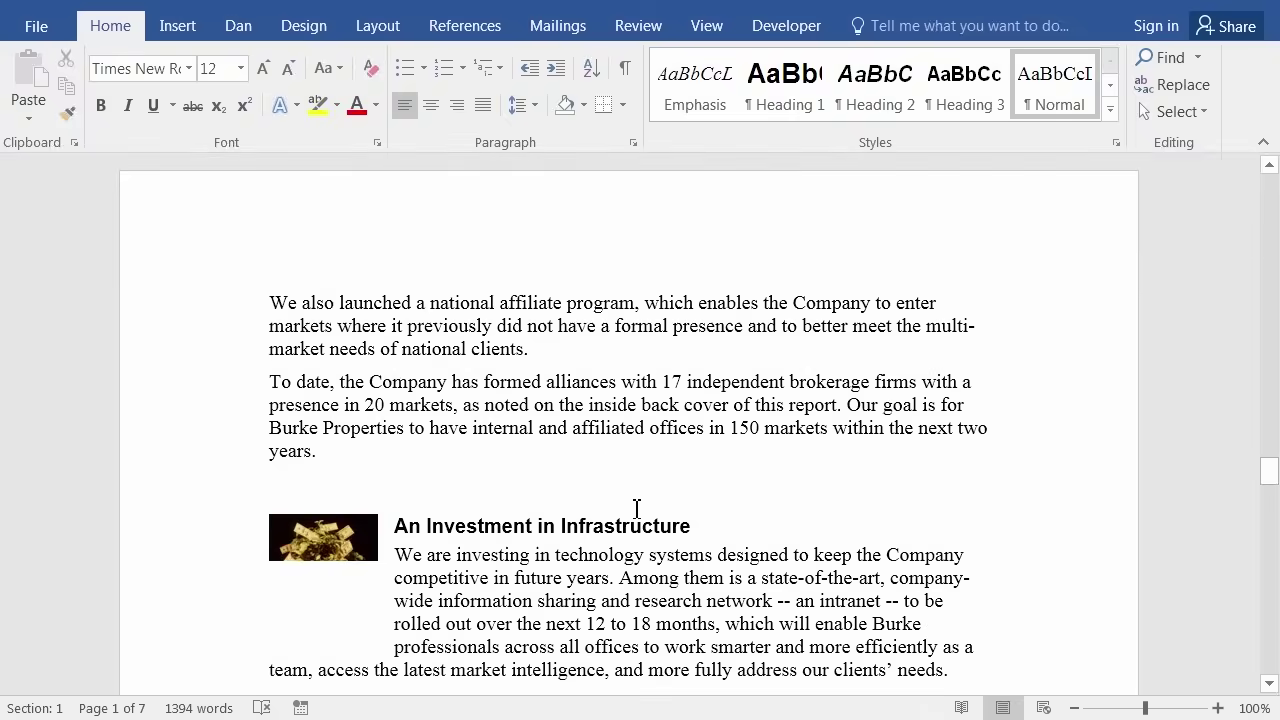
scroll(636, 507, down, 20)
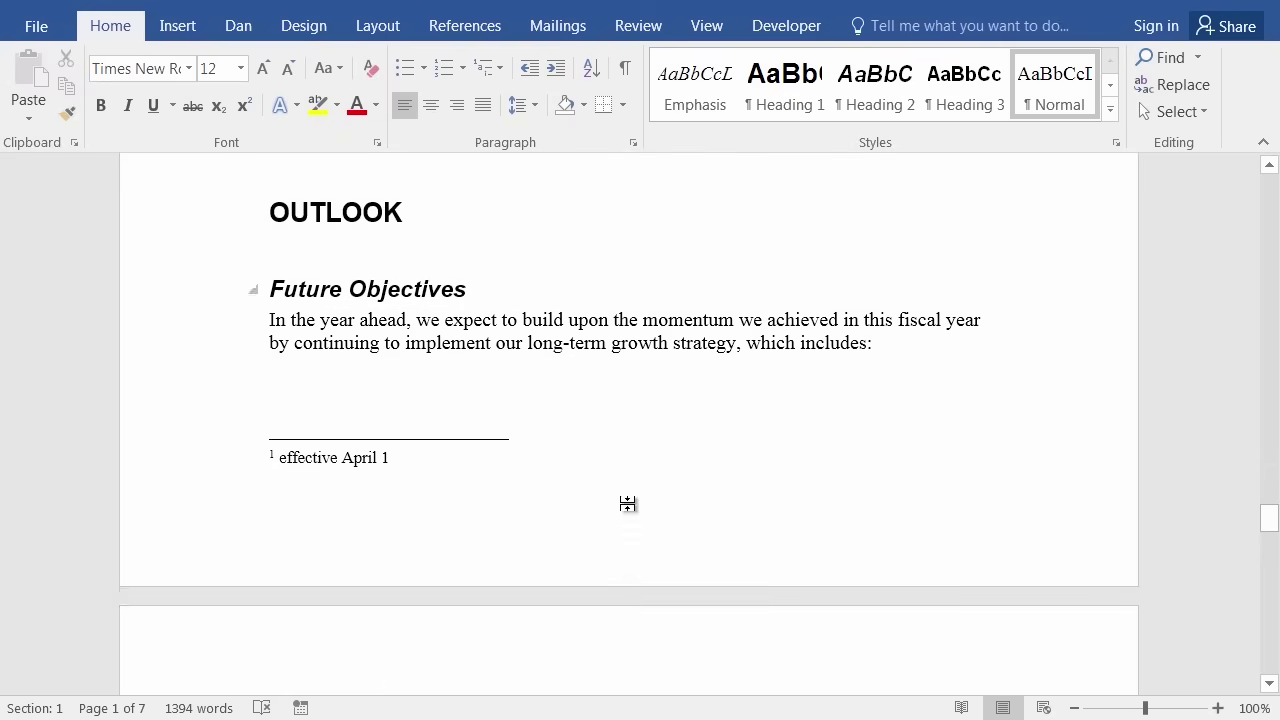
scroll(630, 505, down, 5)
scroll(880, 512, up, 1)
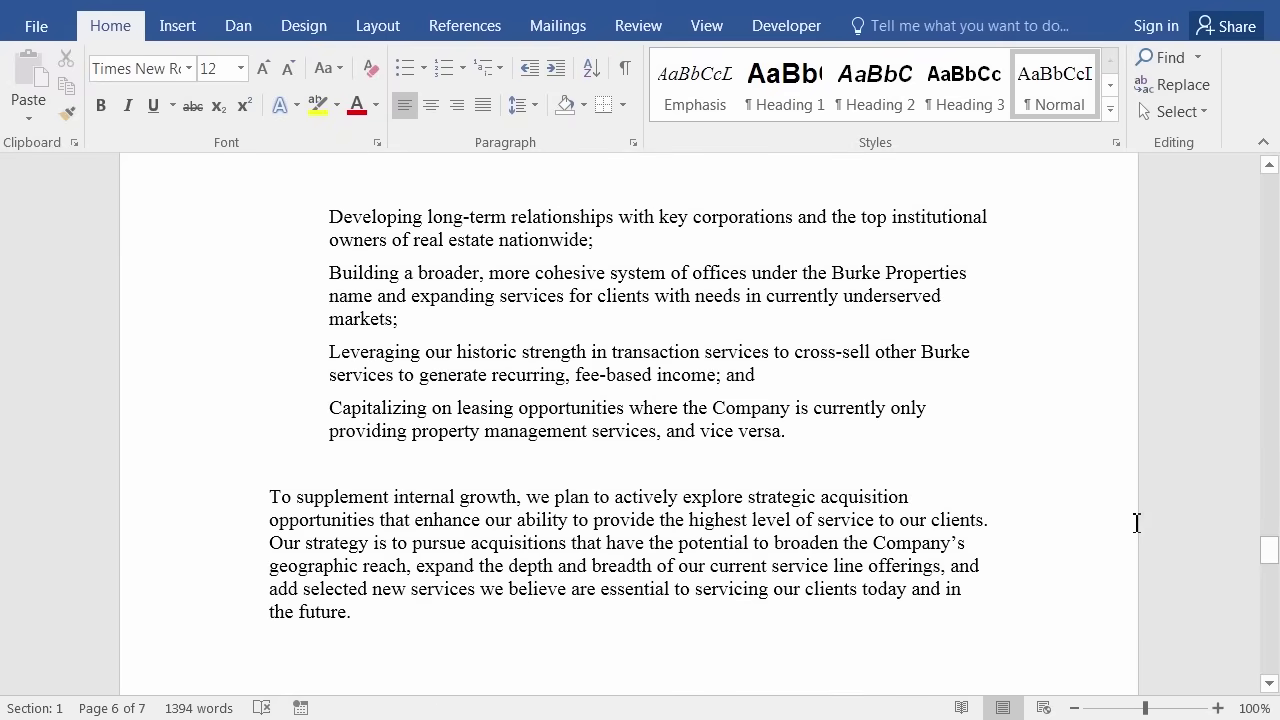
drag(1272, 556, 1268, 178)
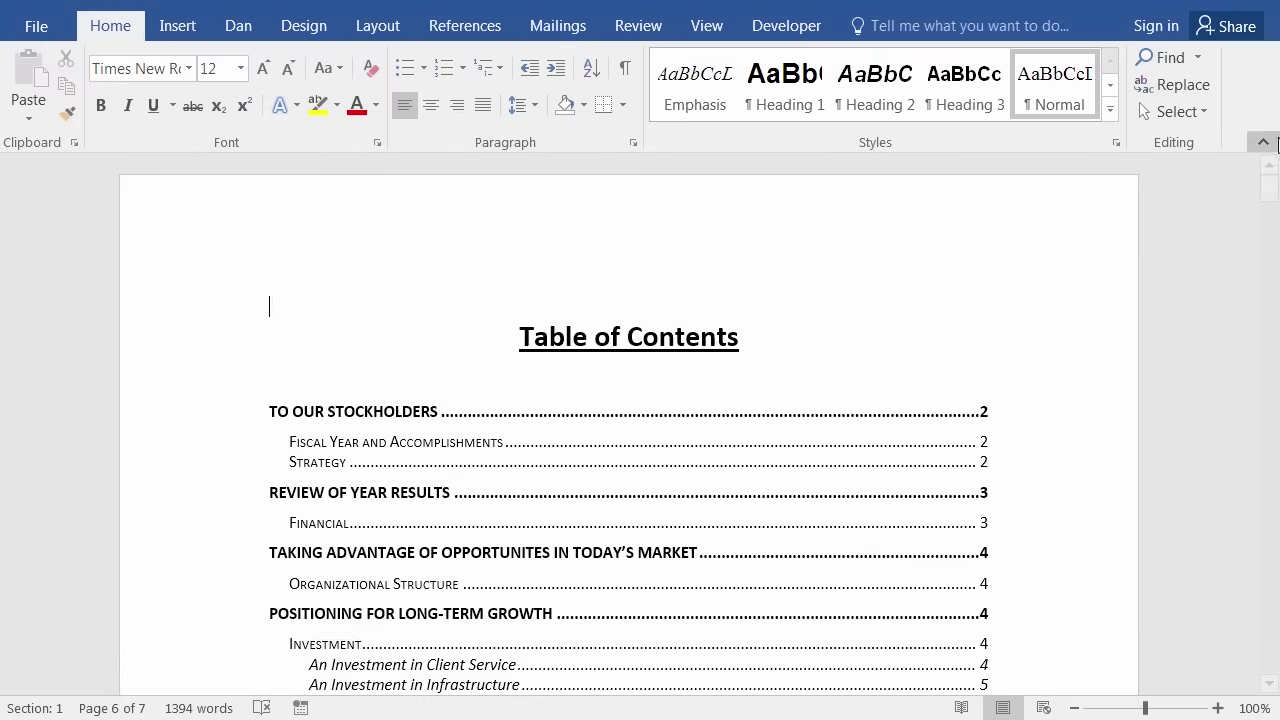
click(864, 244)
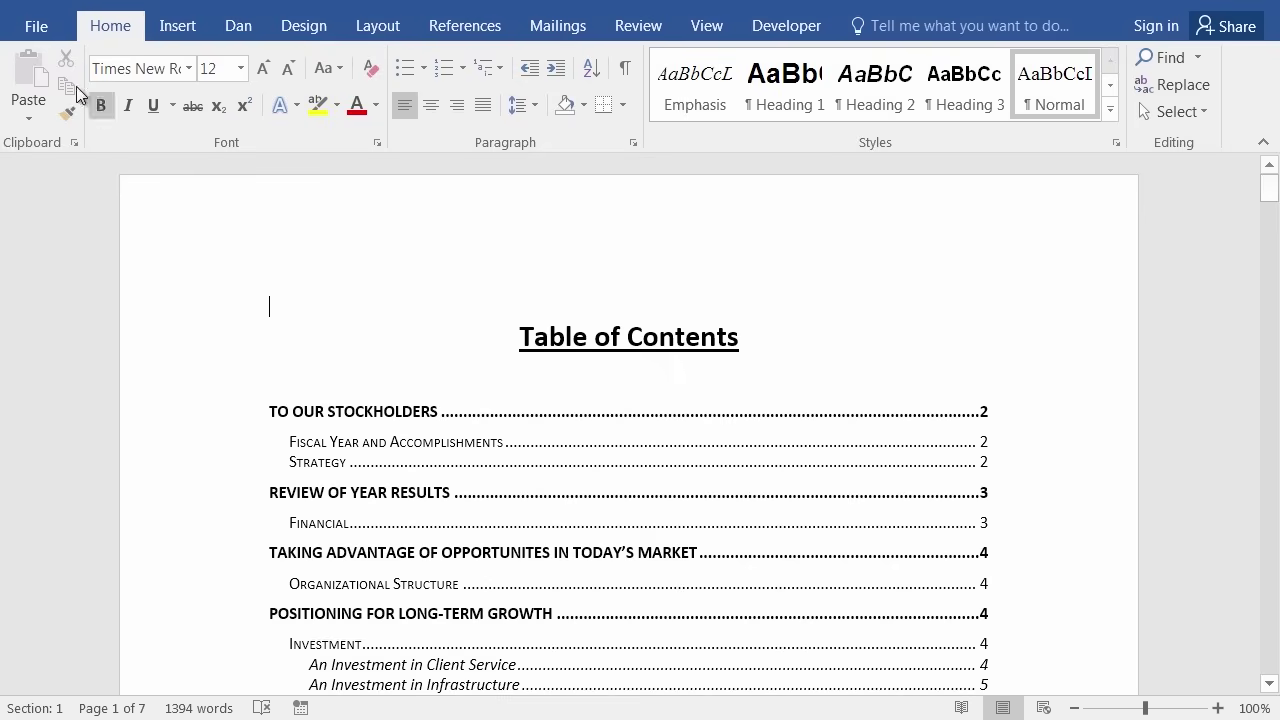
Save the report in Finished Word Documents as a Single File Web Page titled 'Burke Annual Report'.
click(33, 26)
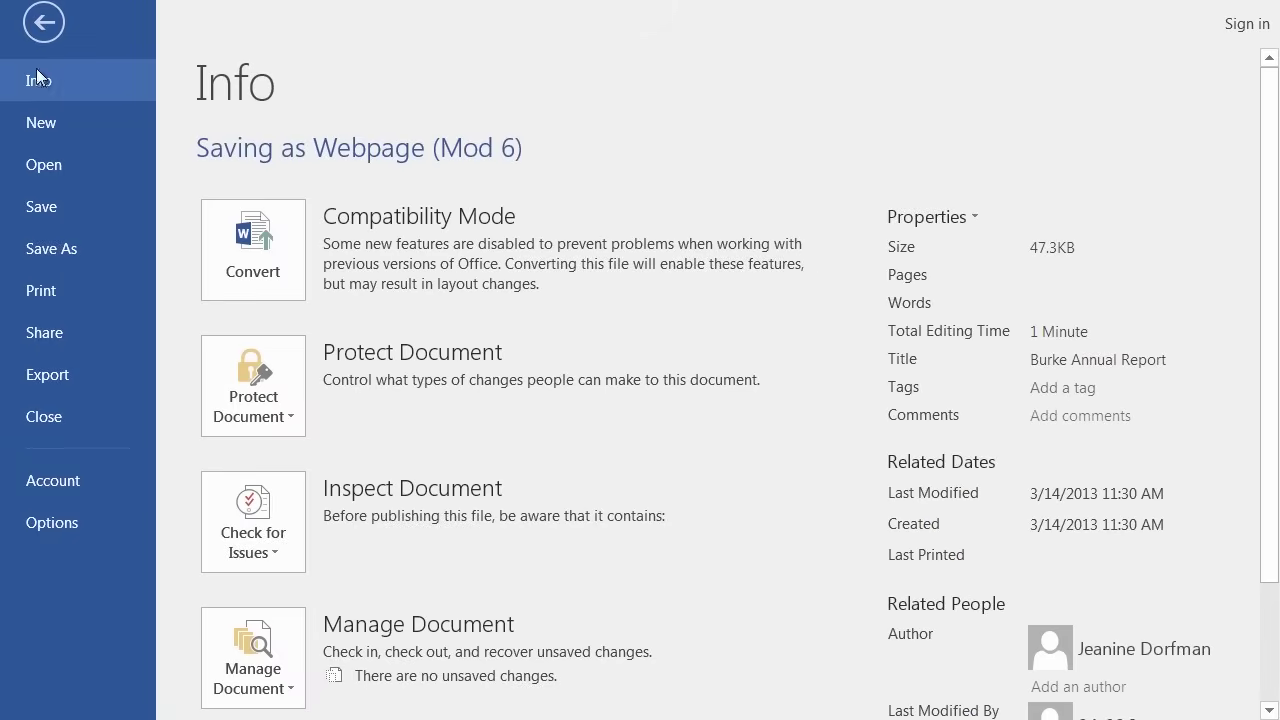
click(47, 250)
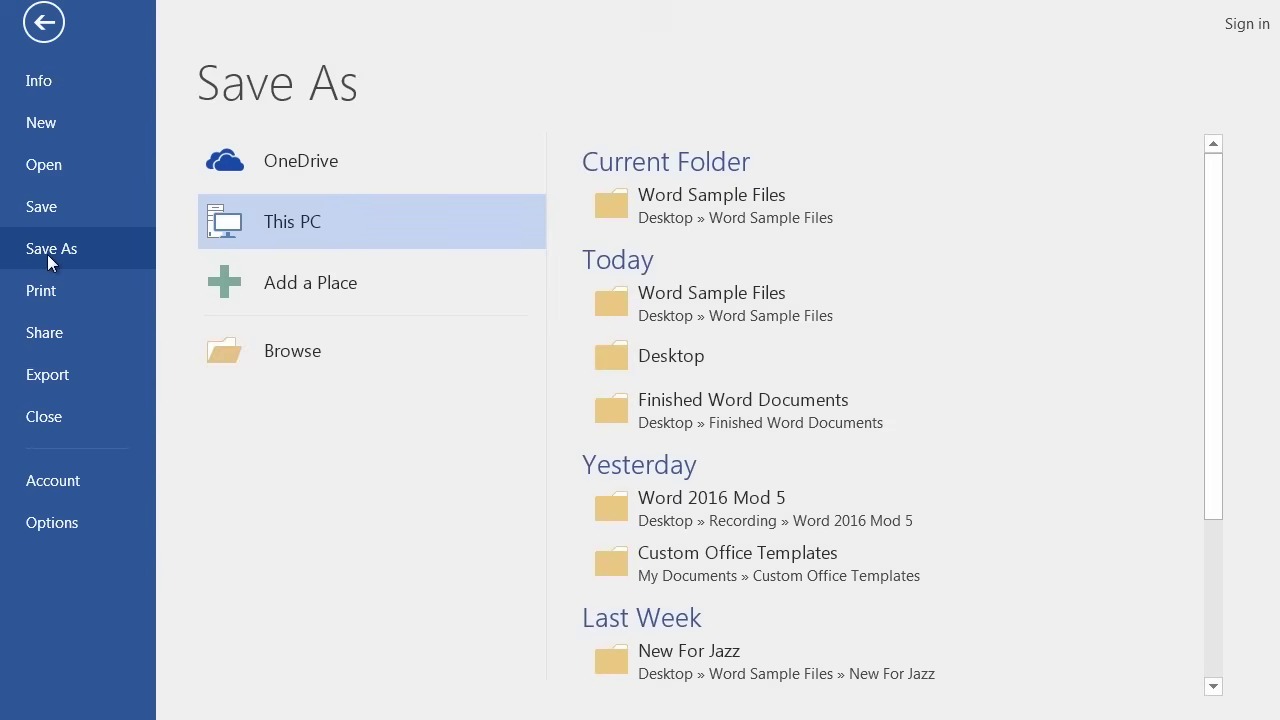
click(294, 343)
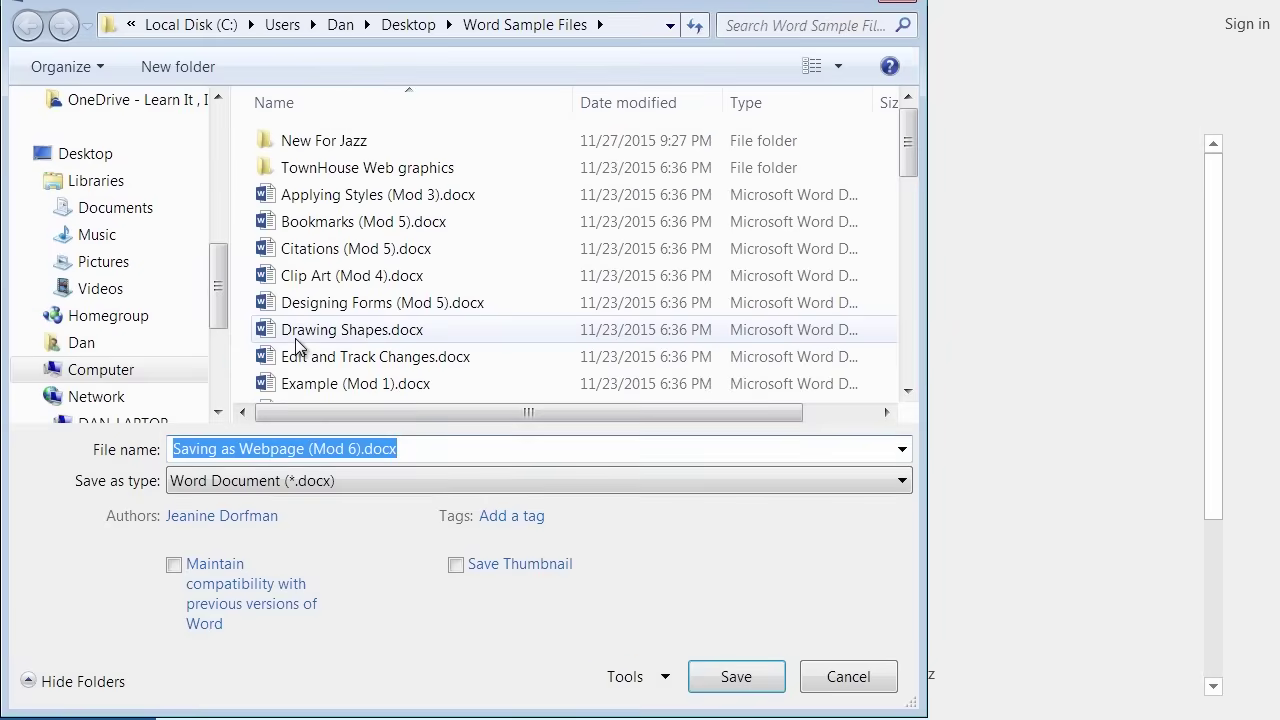
drag(217, 286, 218, 152)
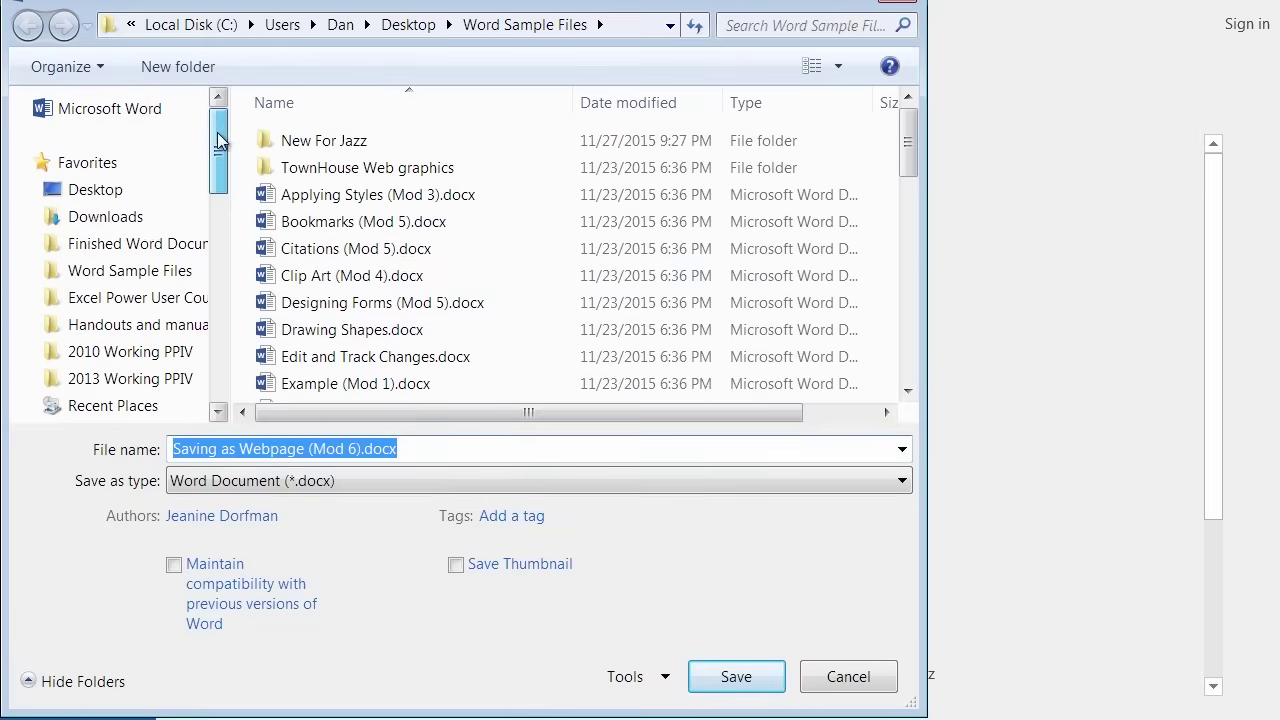
click(155, 245)
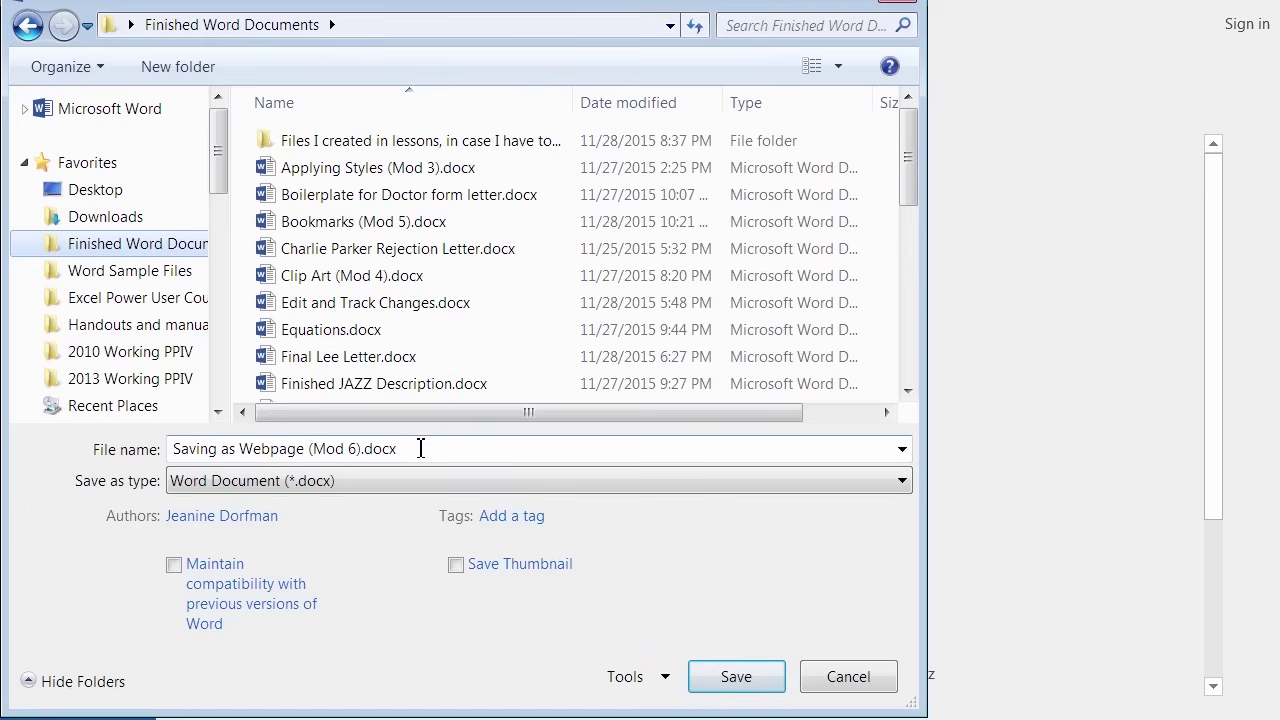
click(233, 482)
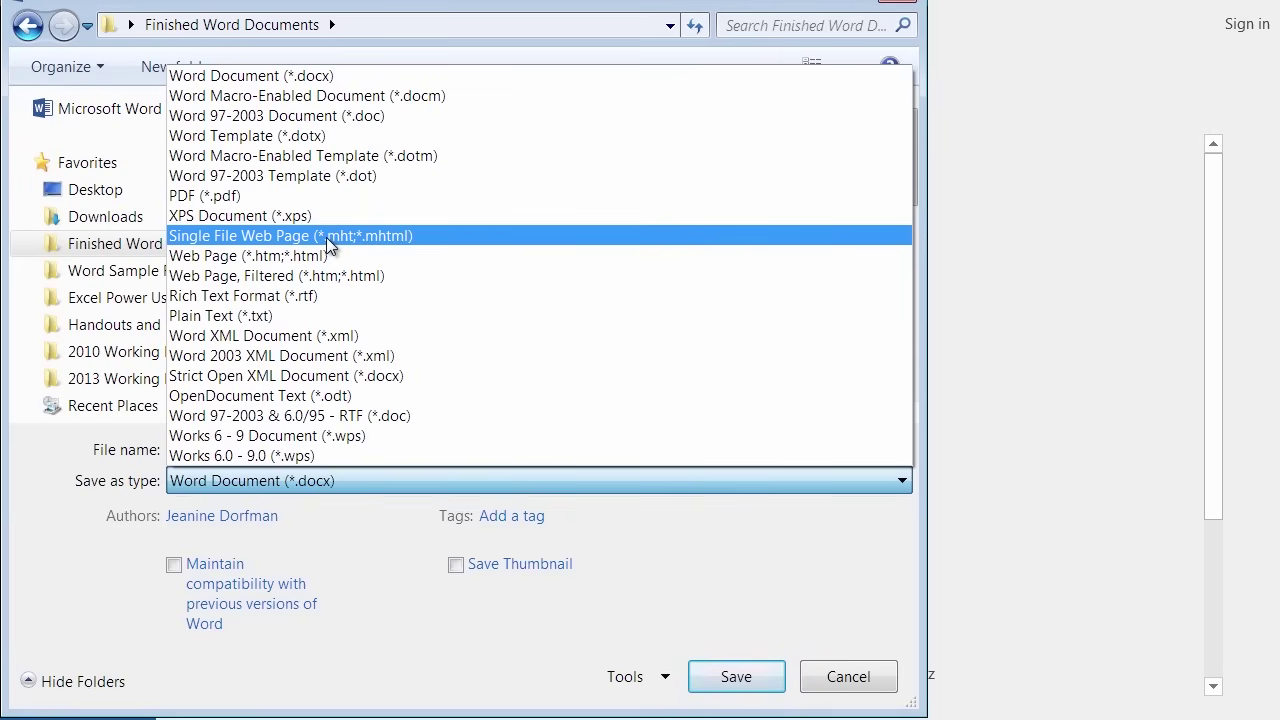
click(326, 237)
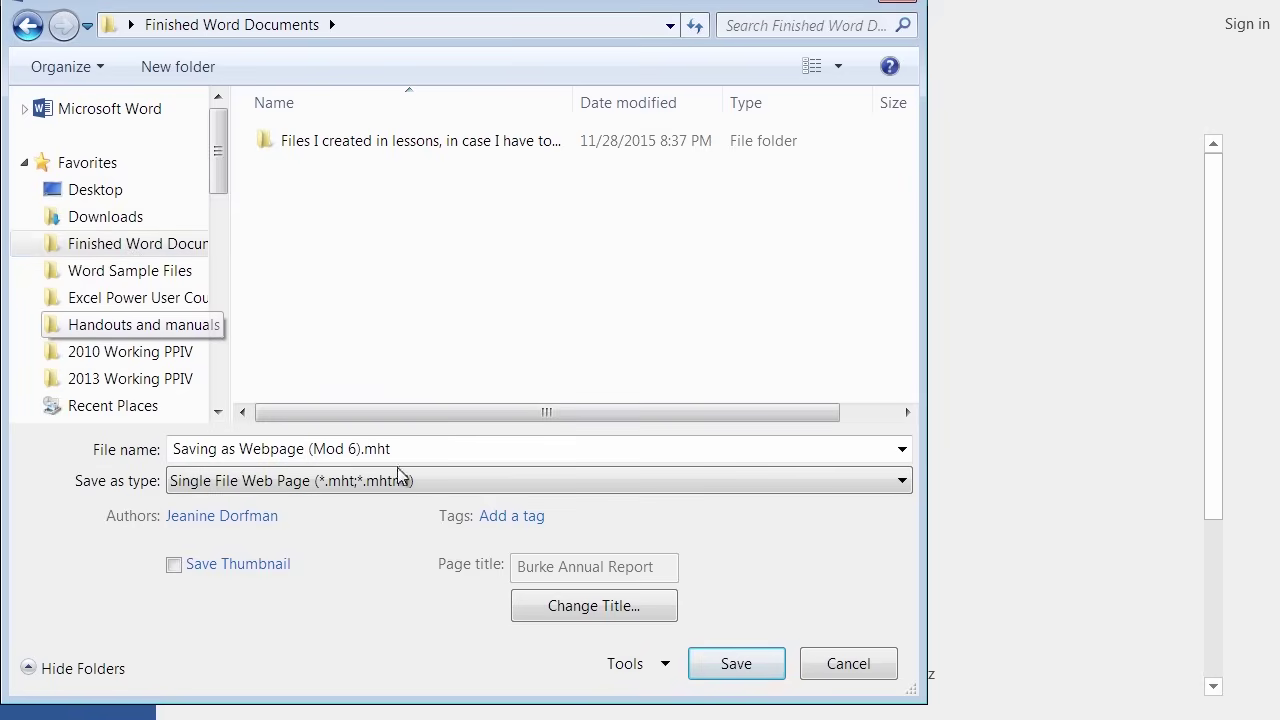
click(597, 608)
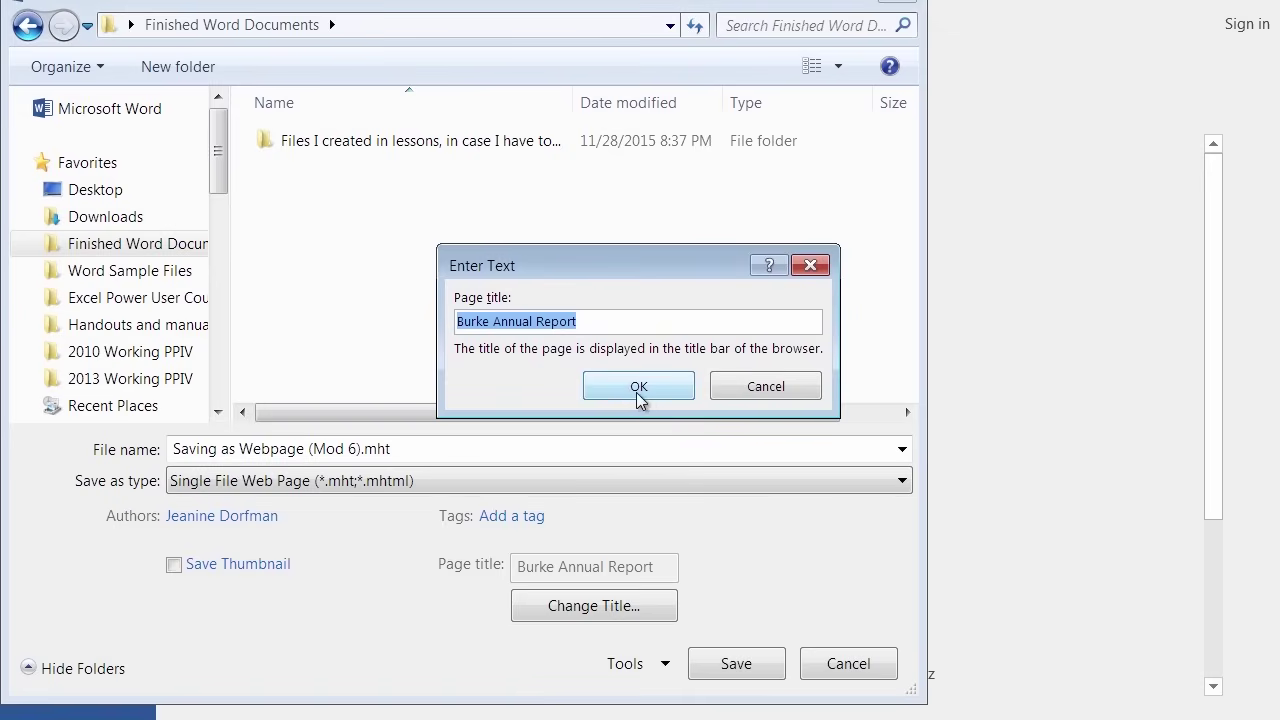
click(651, 390)
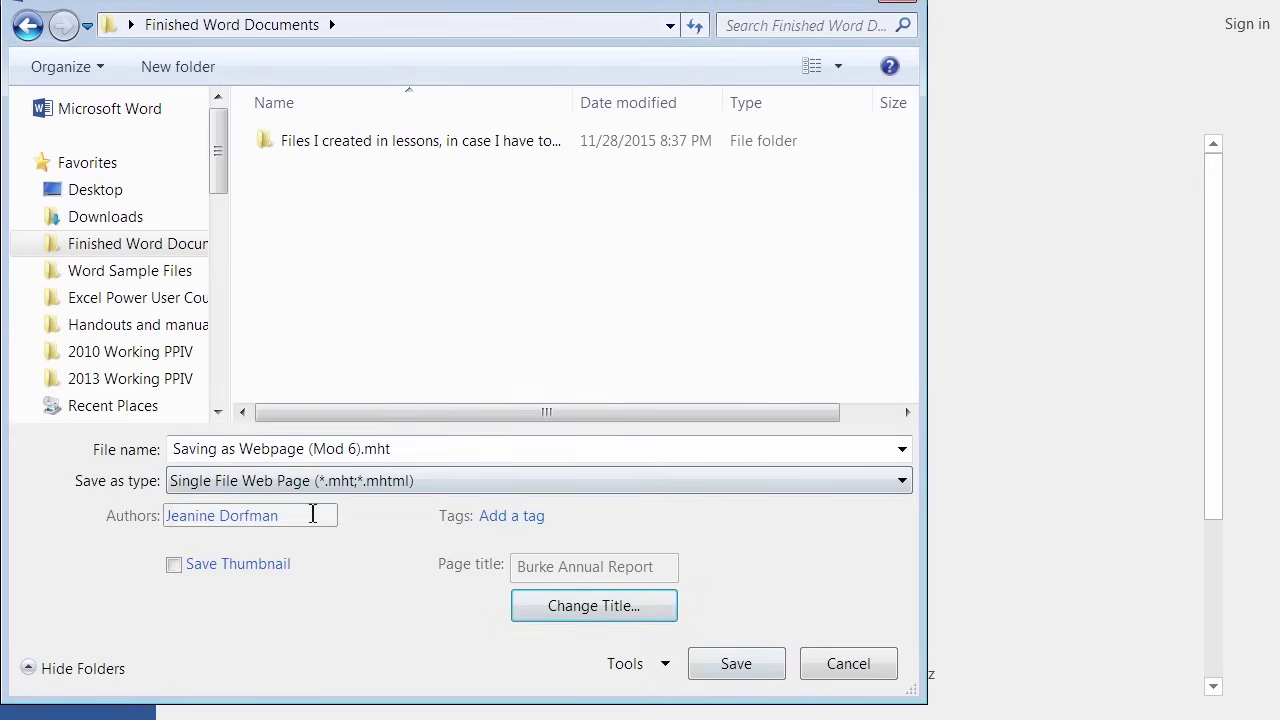
click(738, 676)
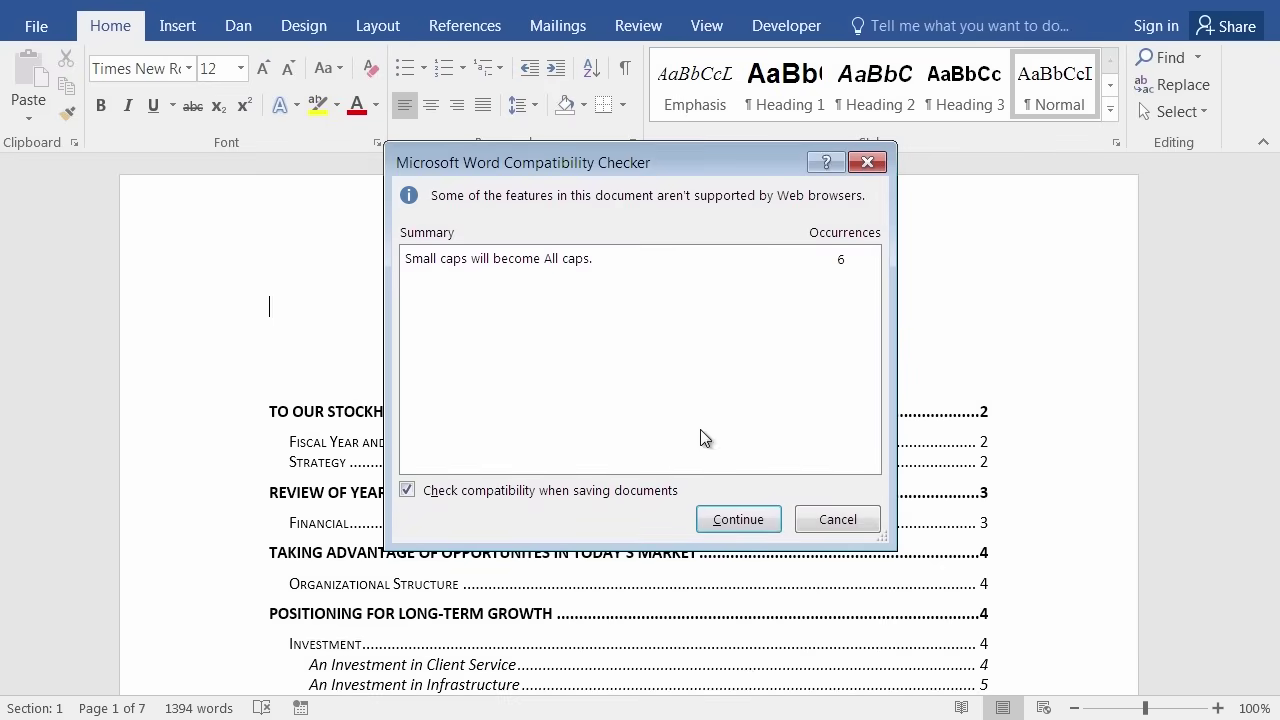
Accept the small-caps-to-all-caps warning to finish saving 'Saving as Webpage (Mod 6).mht'.
drag(559, 164, 662, 213)
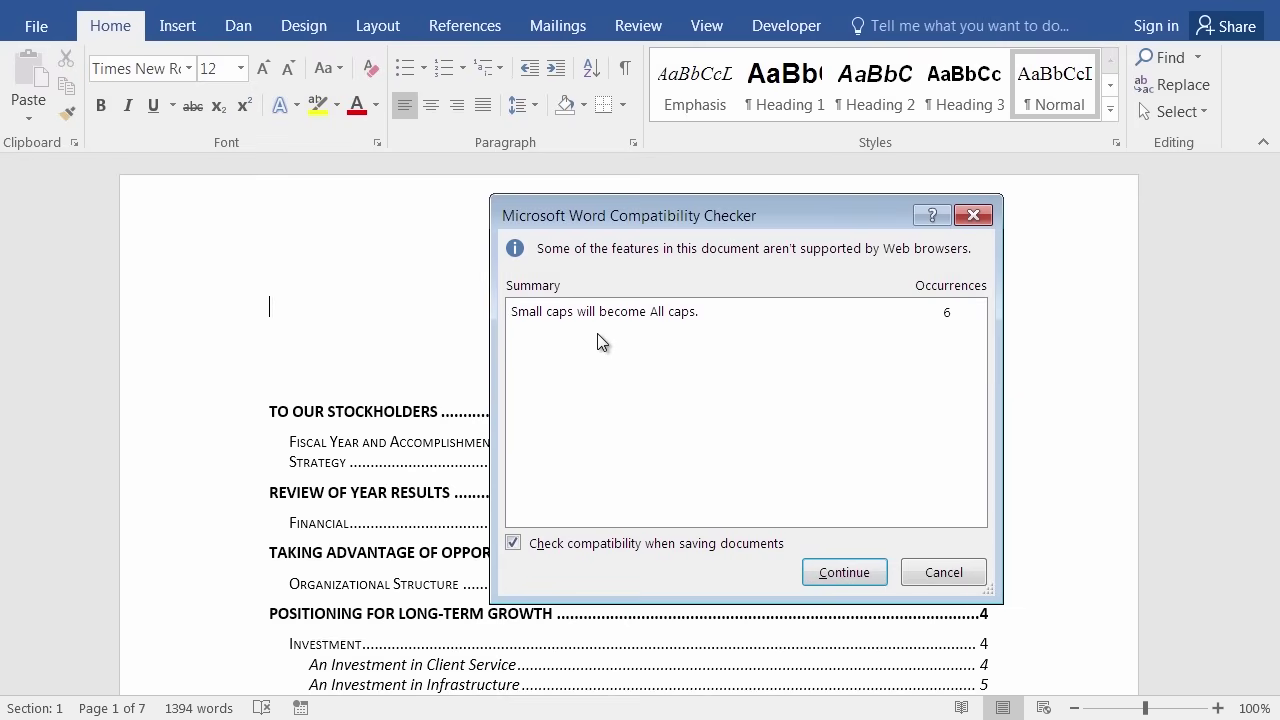
click(868, 575)
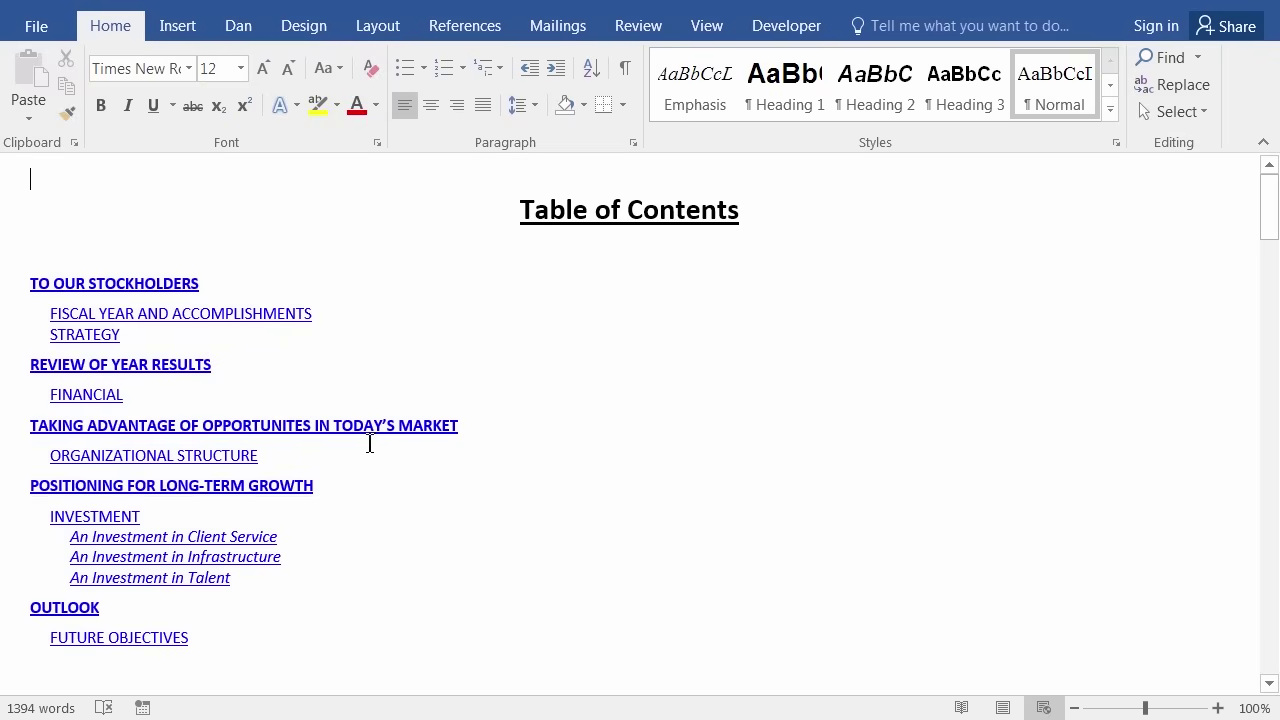
click(706, 34)
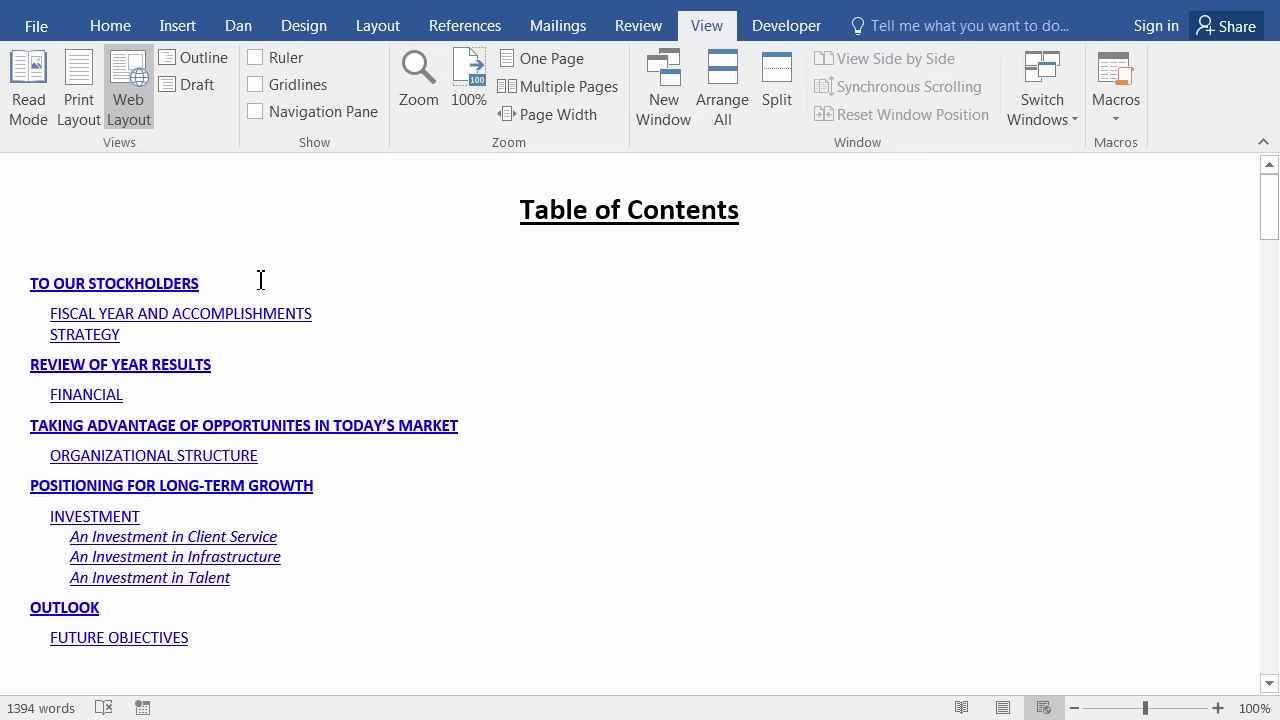
click(76, 95)
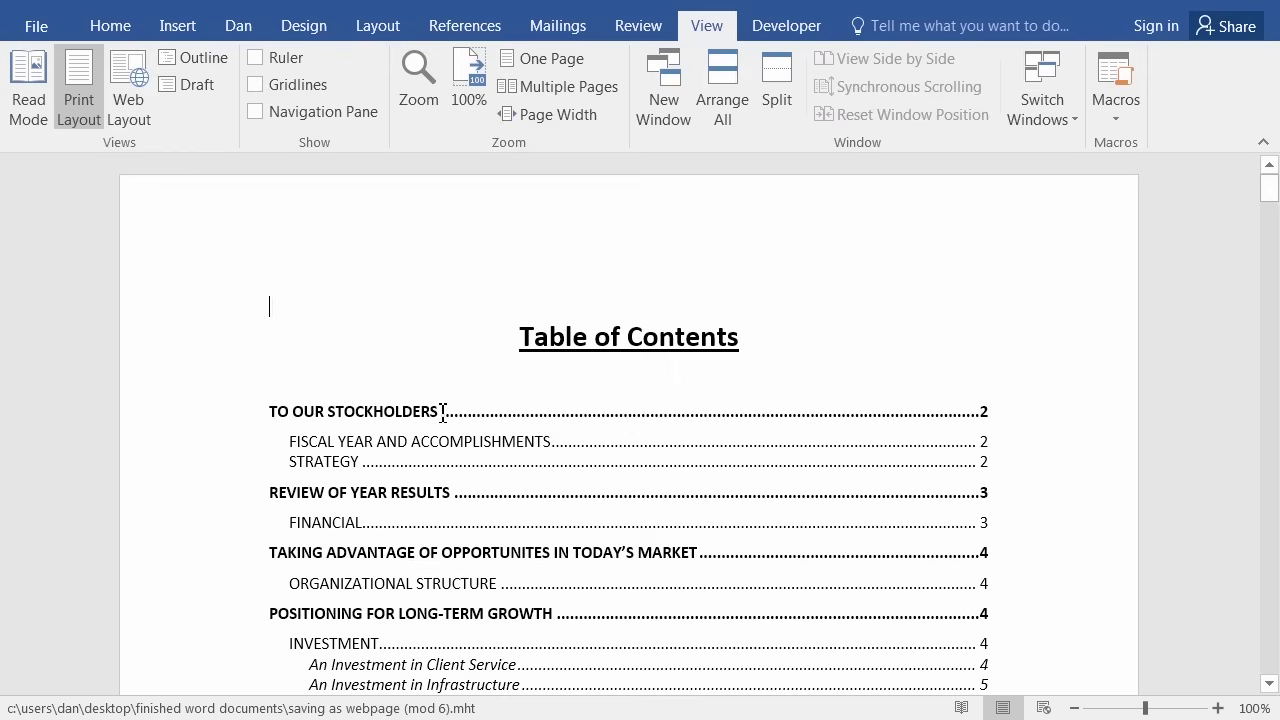
click(135, 80)
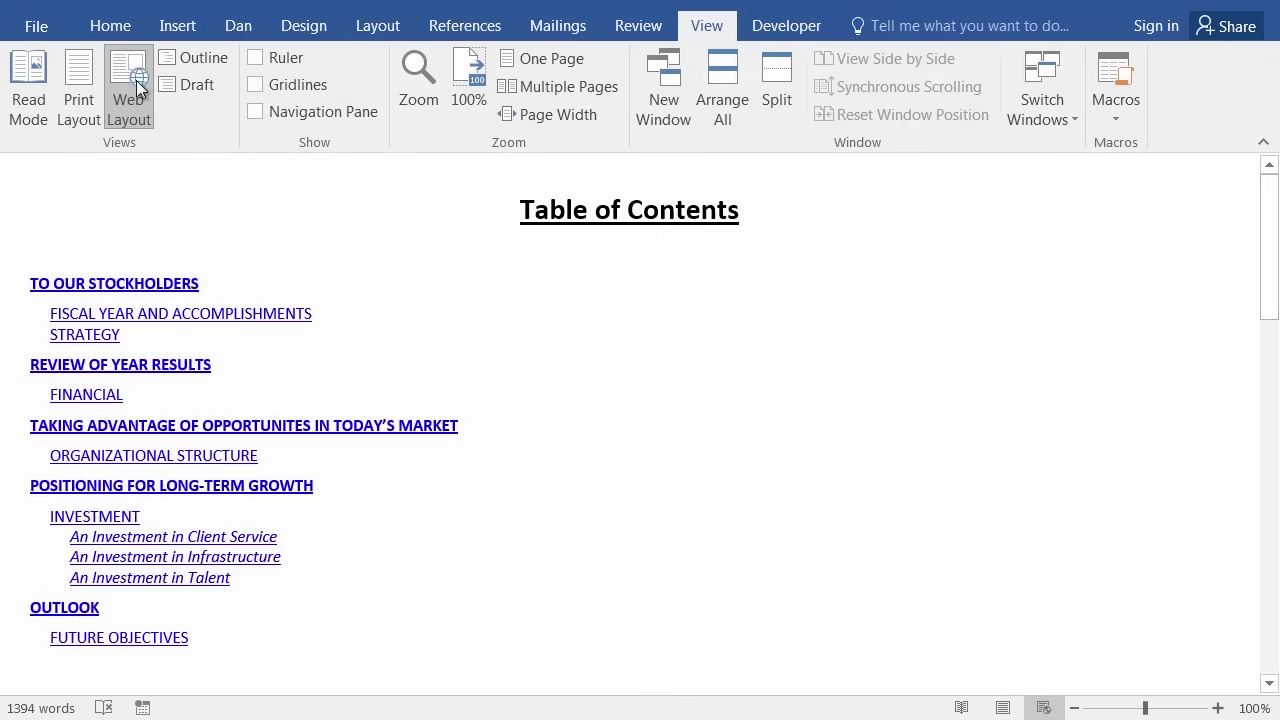
scroll(454, 323, down, 15)
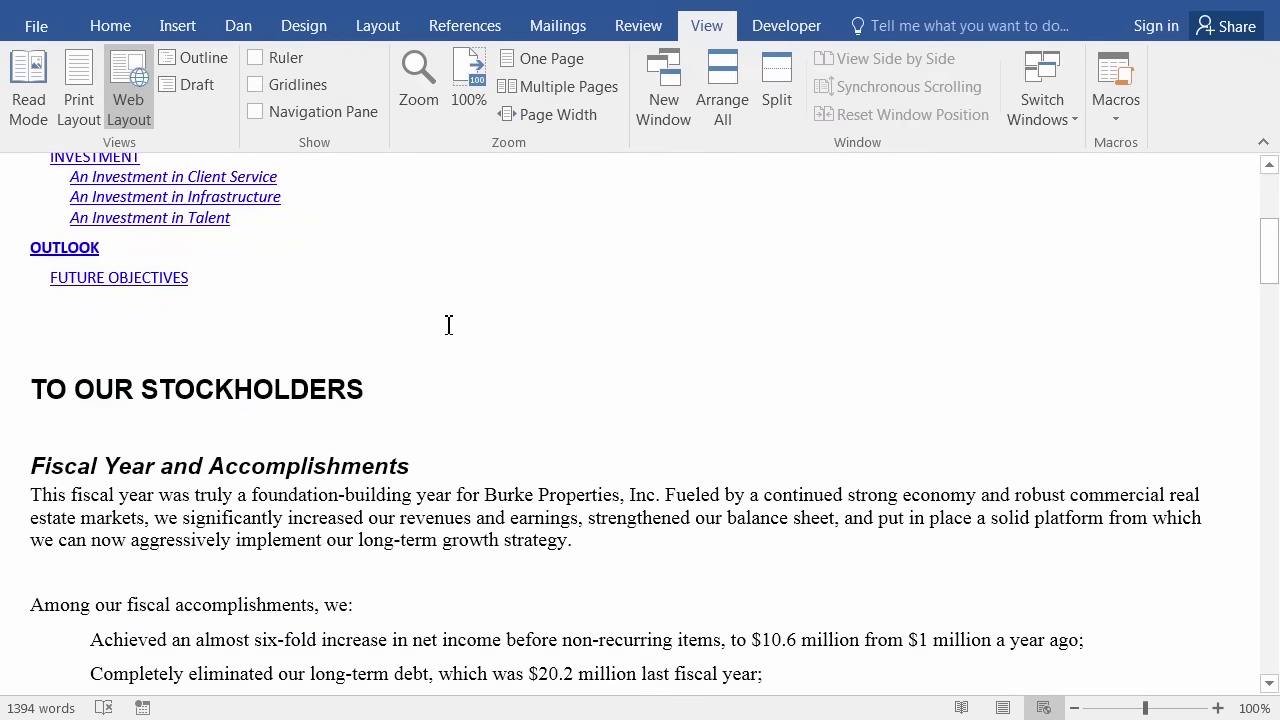
scroll(447, 358, down, 20)
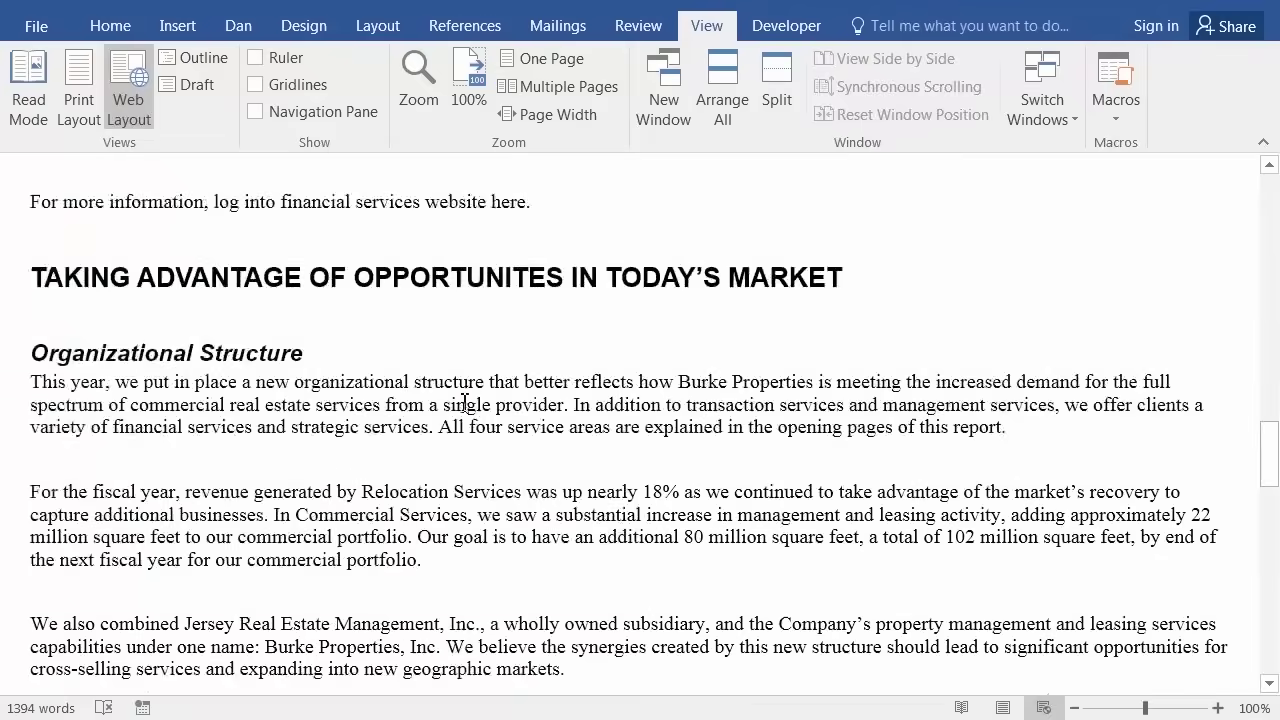
scroll(459, 438, down, 10)
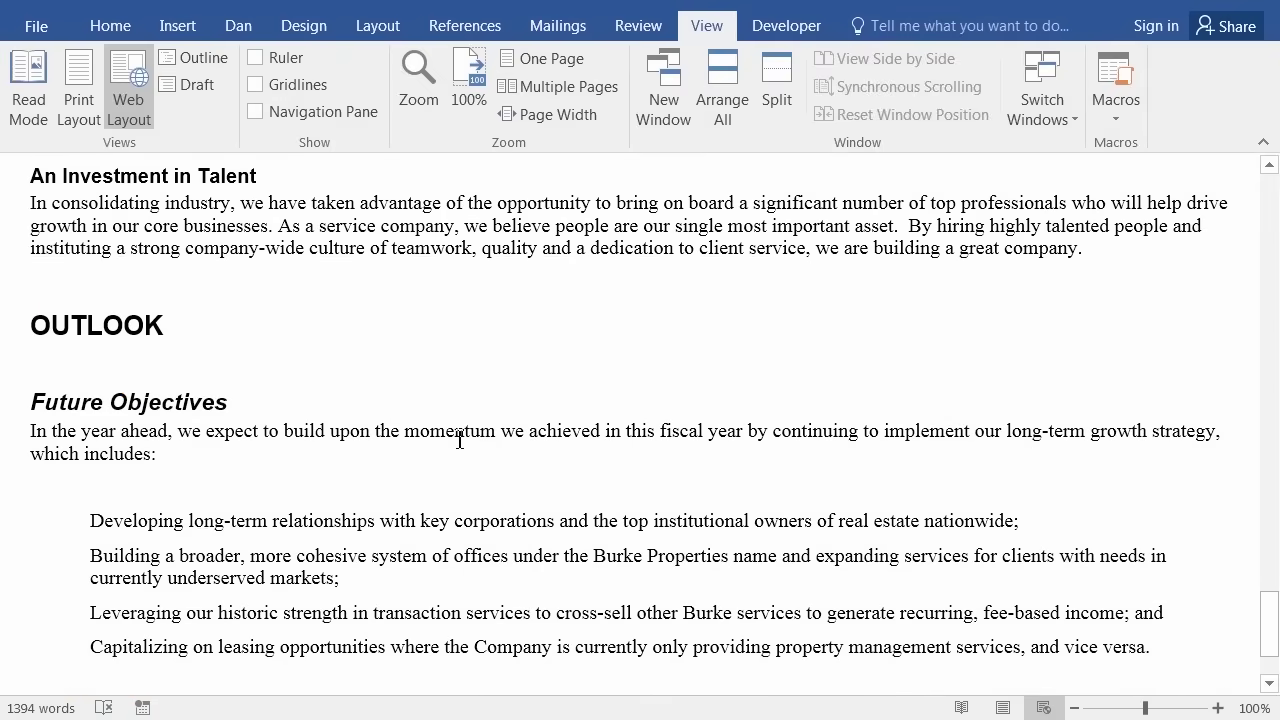
drag(1268, 622, 1270, 80)
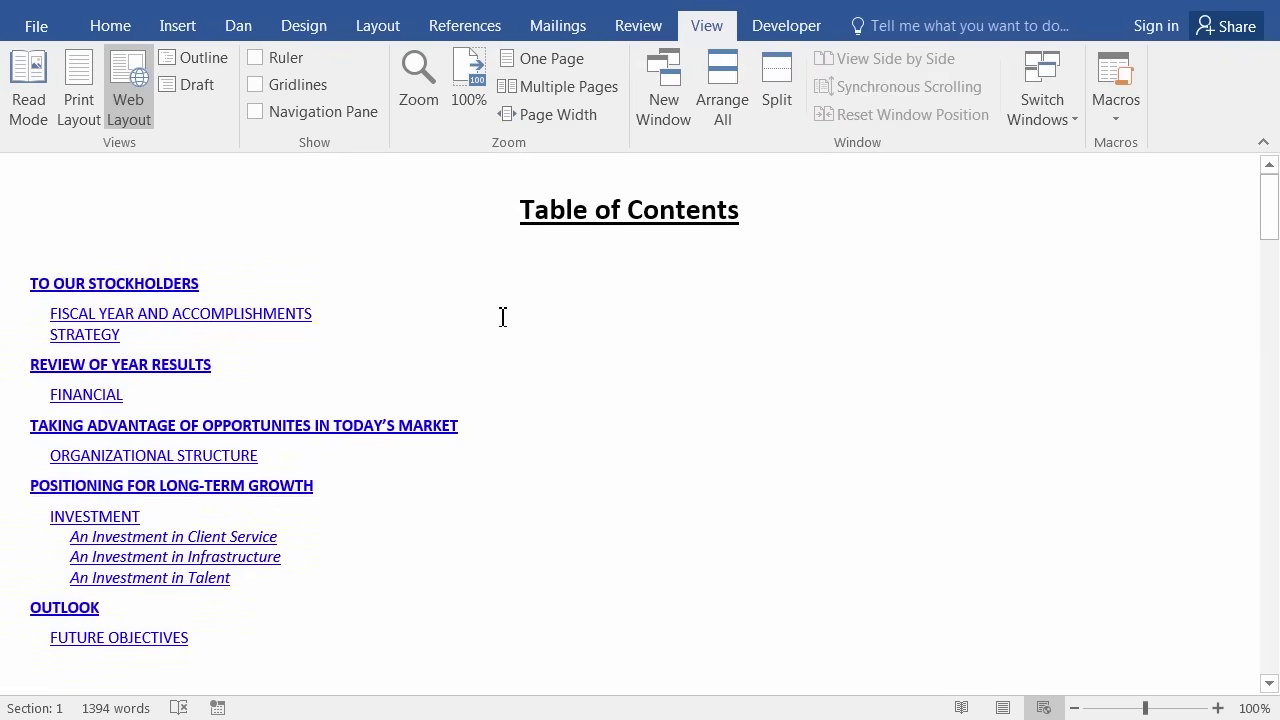
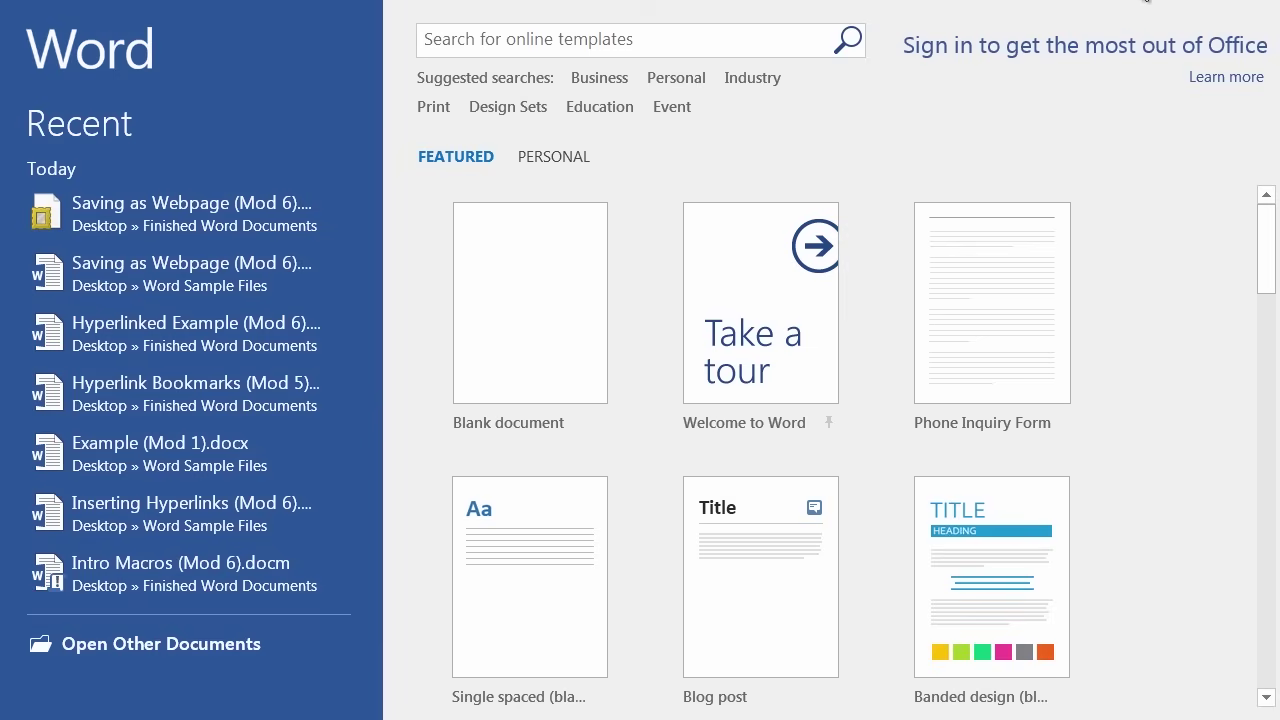
Minimize Word and open tictactoe.htm from the Word Sample Files folder on the desktop.
click(1147, 1)
double_click(533, 203)
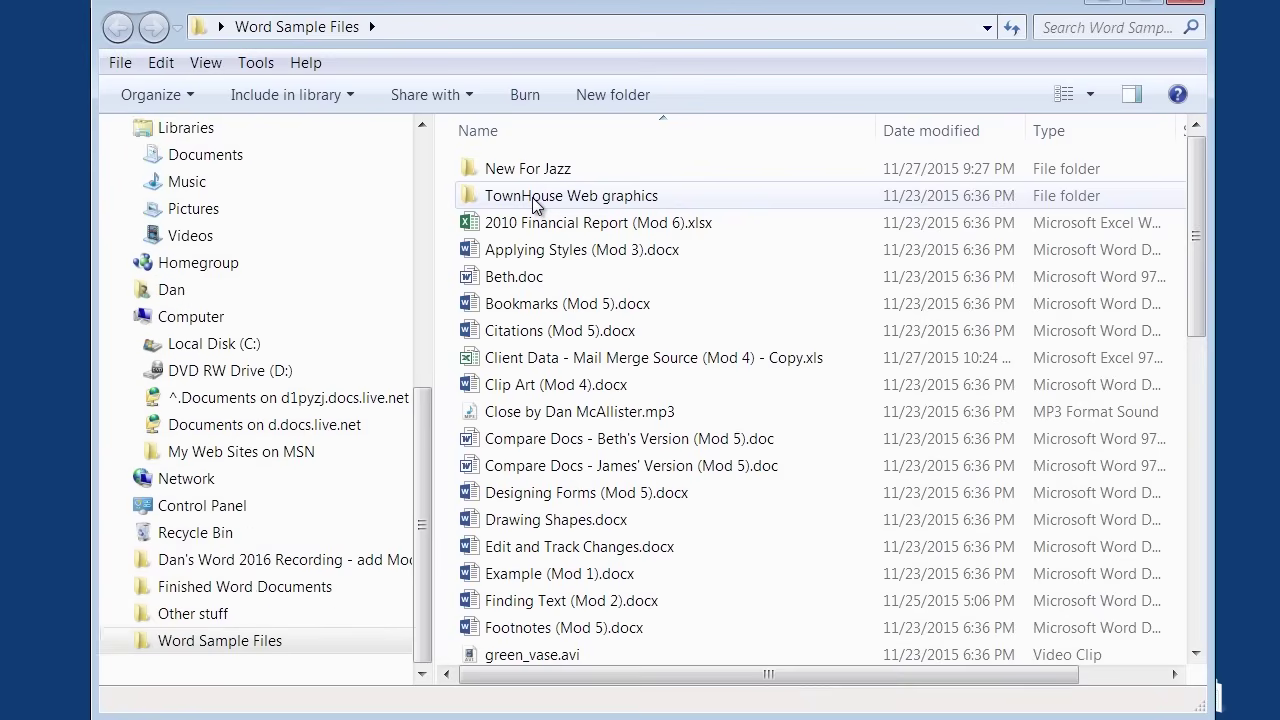
drag(1197, 255, 1212, 598)
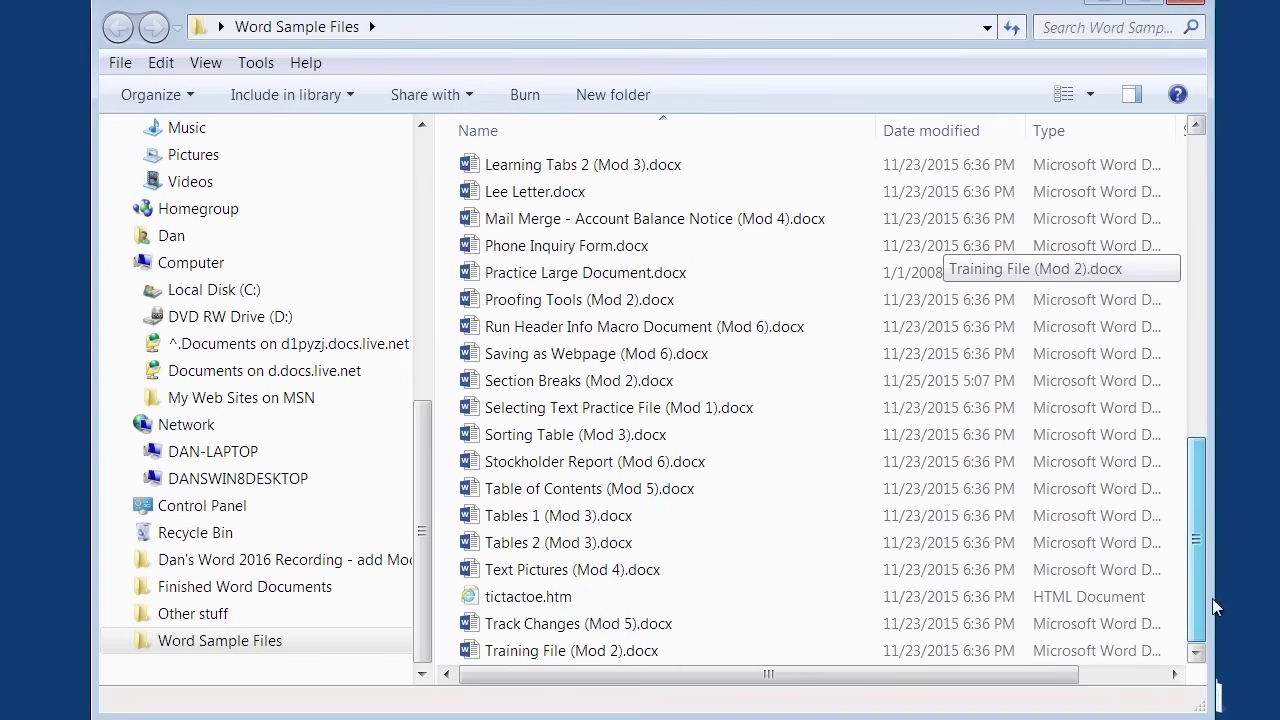
click(548, 608)
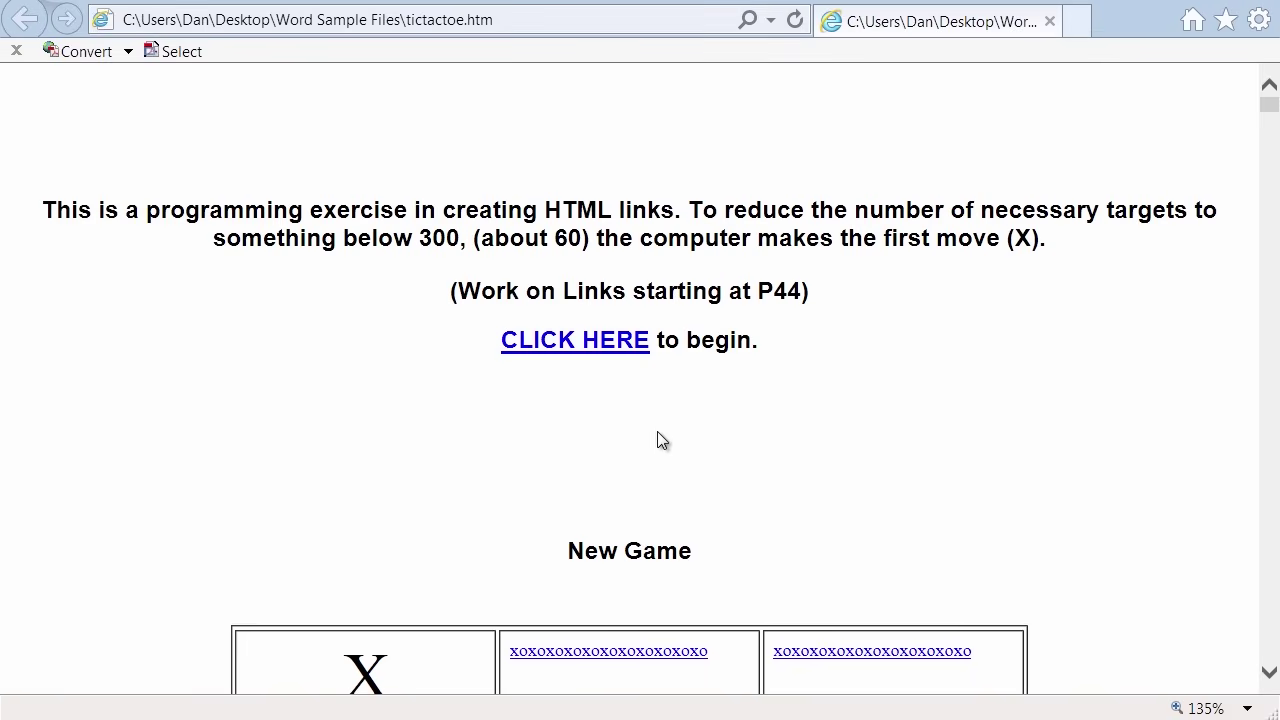
Zoom the tic-tac-toe page to 175% and start a new game with the CLICK HERE link.
scroll(746, 456, down, 1)
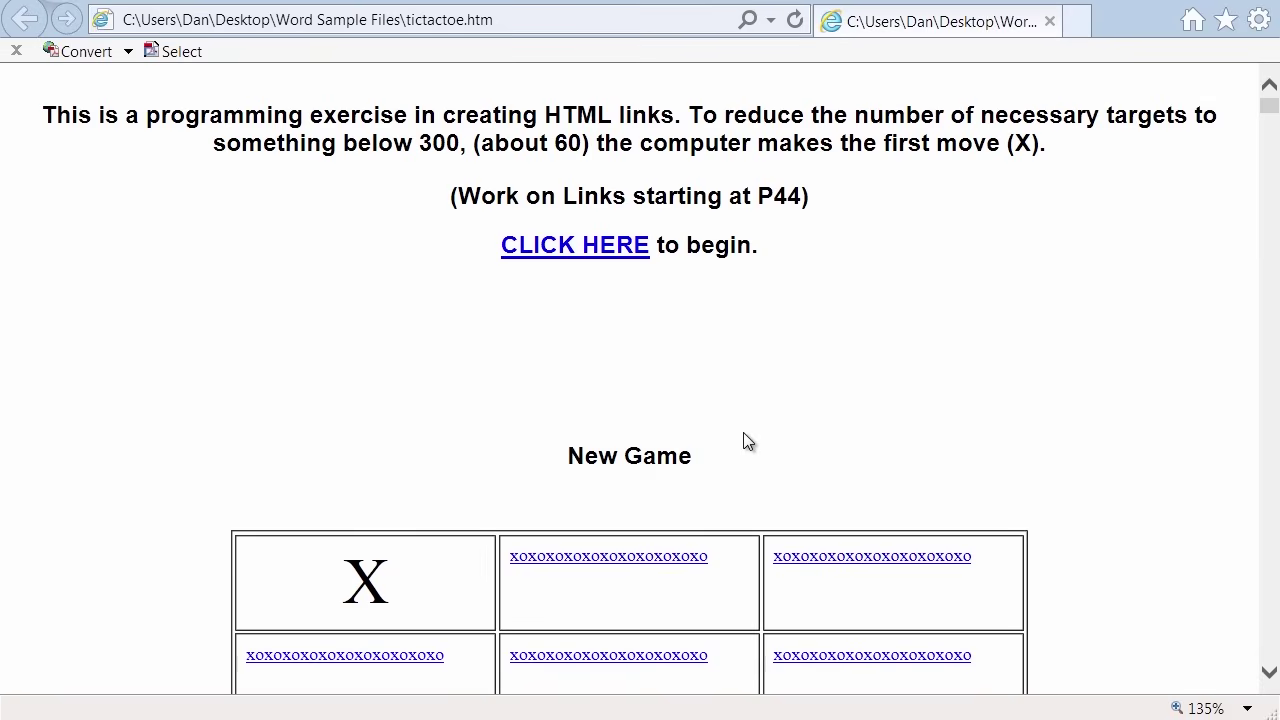
scroll(743, 432, up, 1)
scroll(743, 433, down, 3)
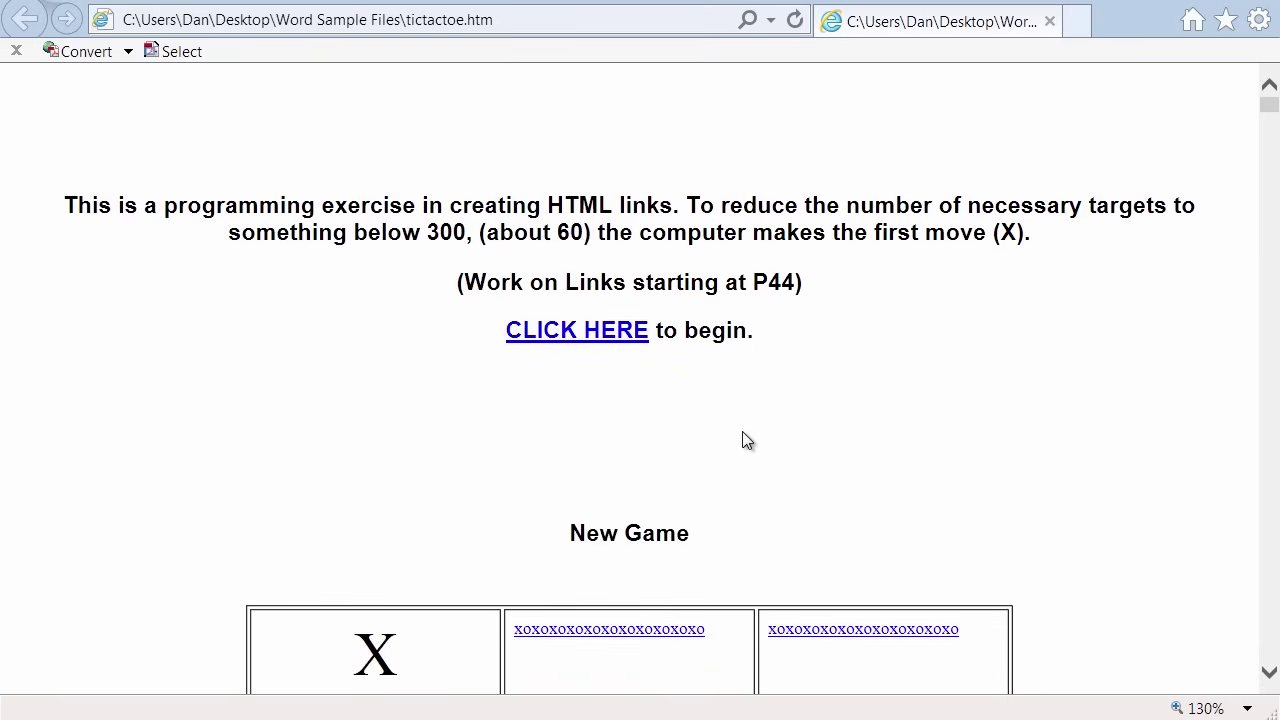
scroll(743, 433, up, 4)
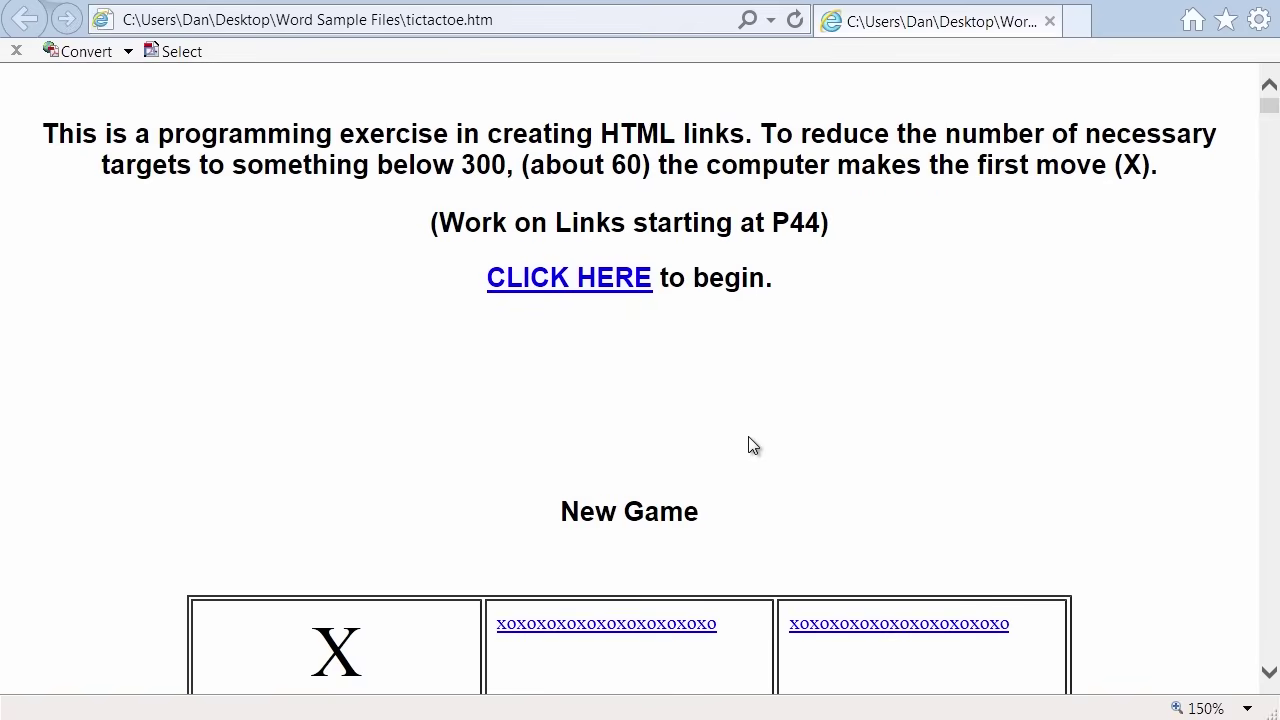
scroll(748, 443, up, 1)
scroll(748, 443, up, 5)
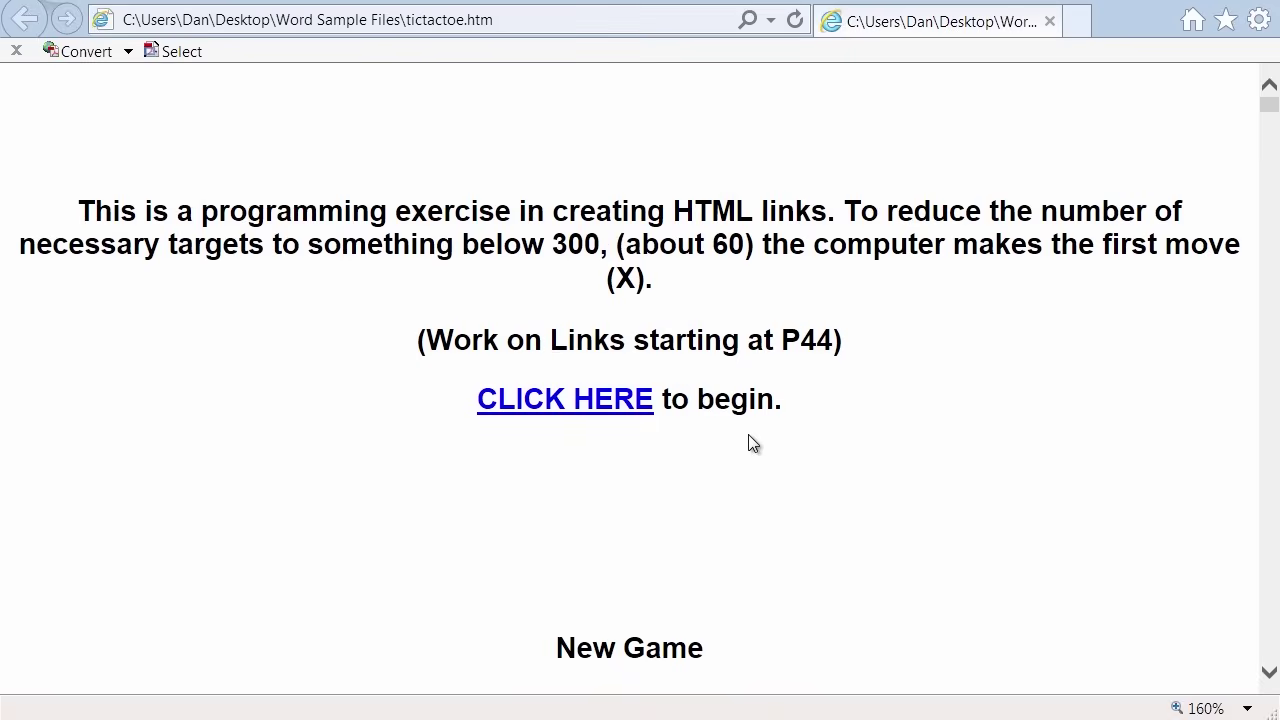
scroll(785, 491, up, 1)
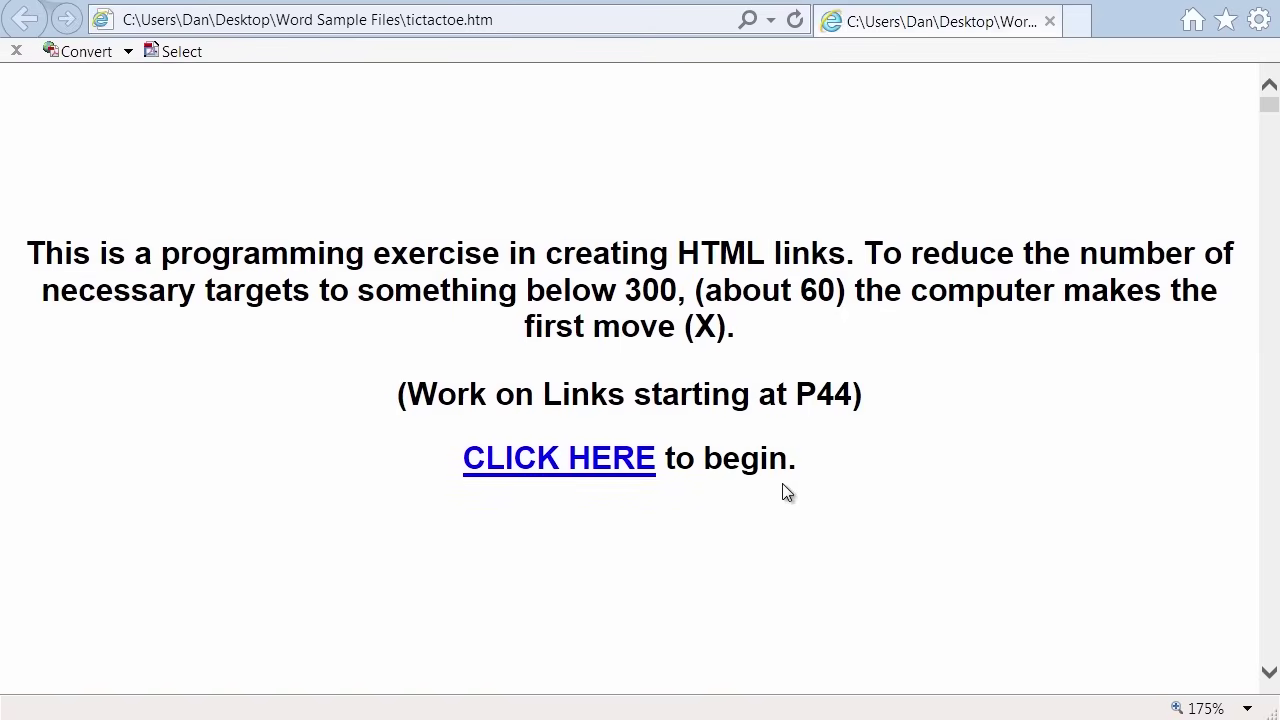
click(605, 462)
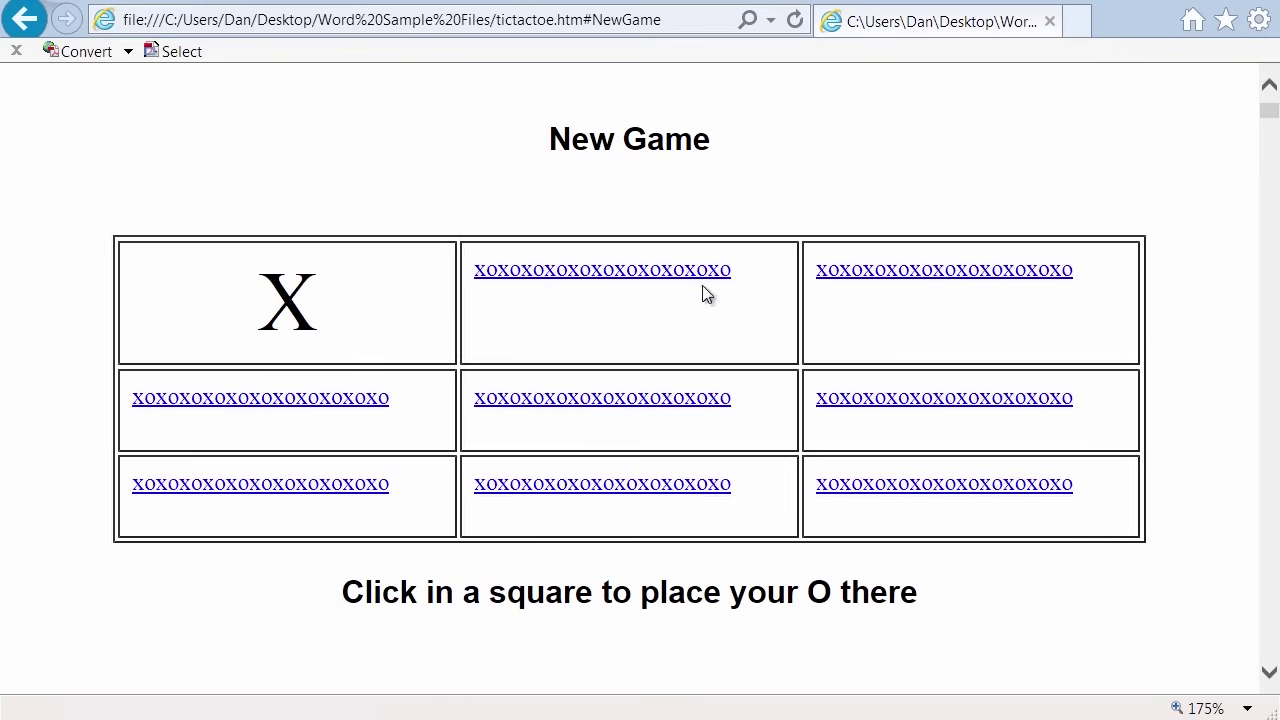
Place O's middle-right, center, bottom-left and top-middle for a draw, then start a new game.
click(919, 402)
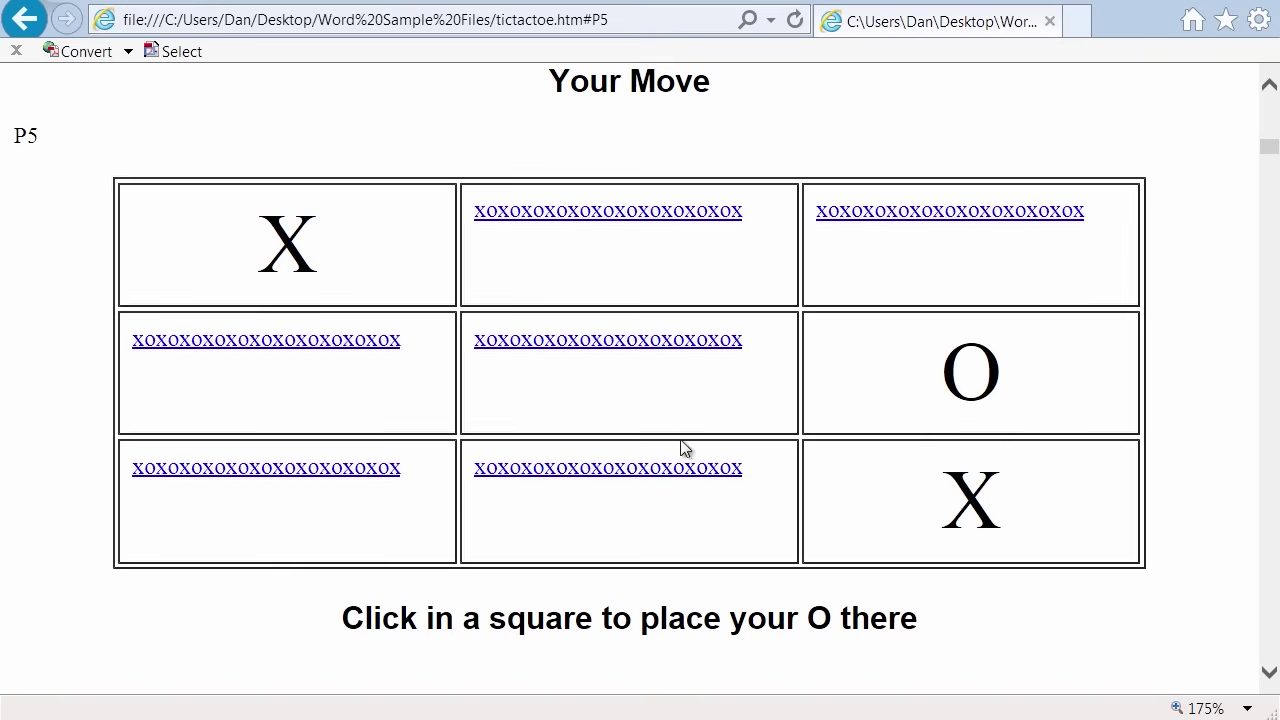
click(609, 347)
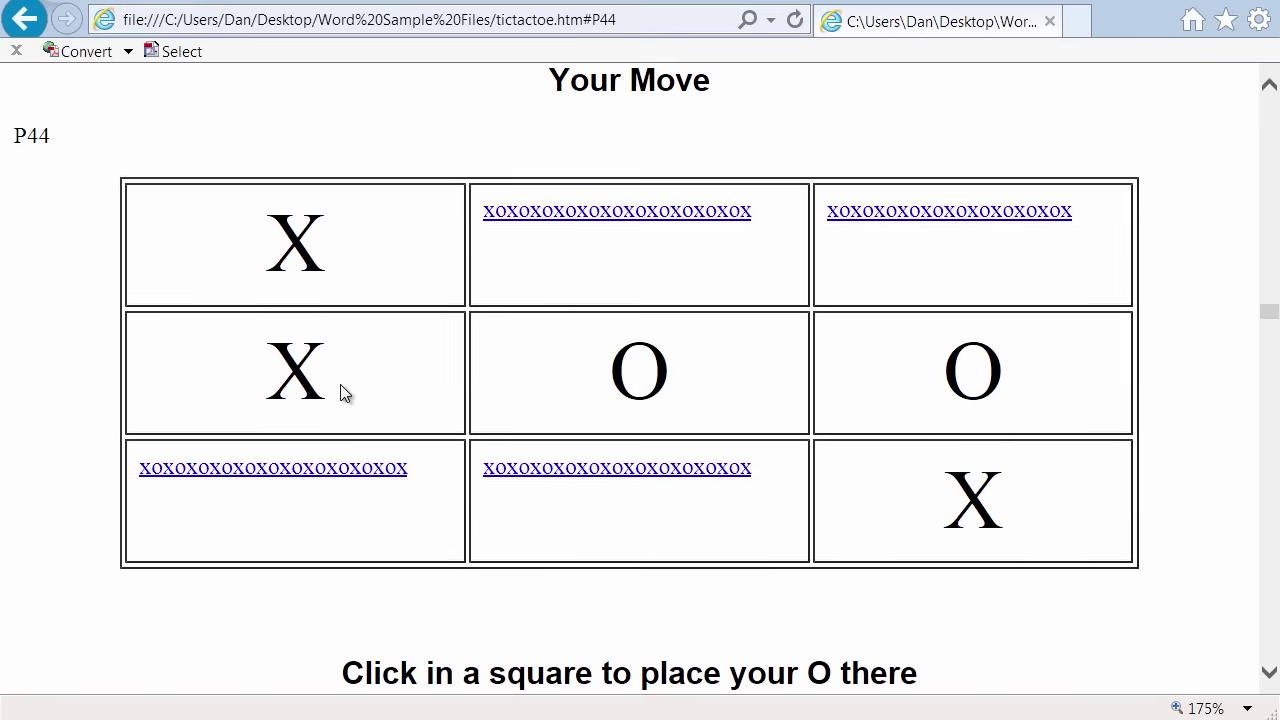
click(311, 468)
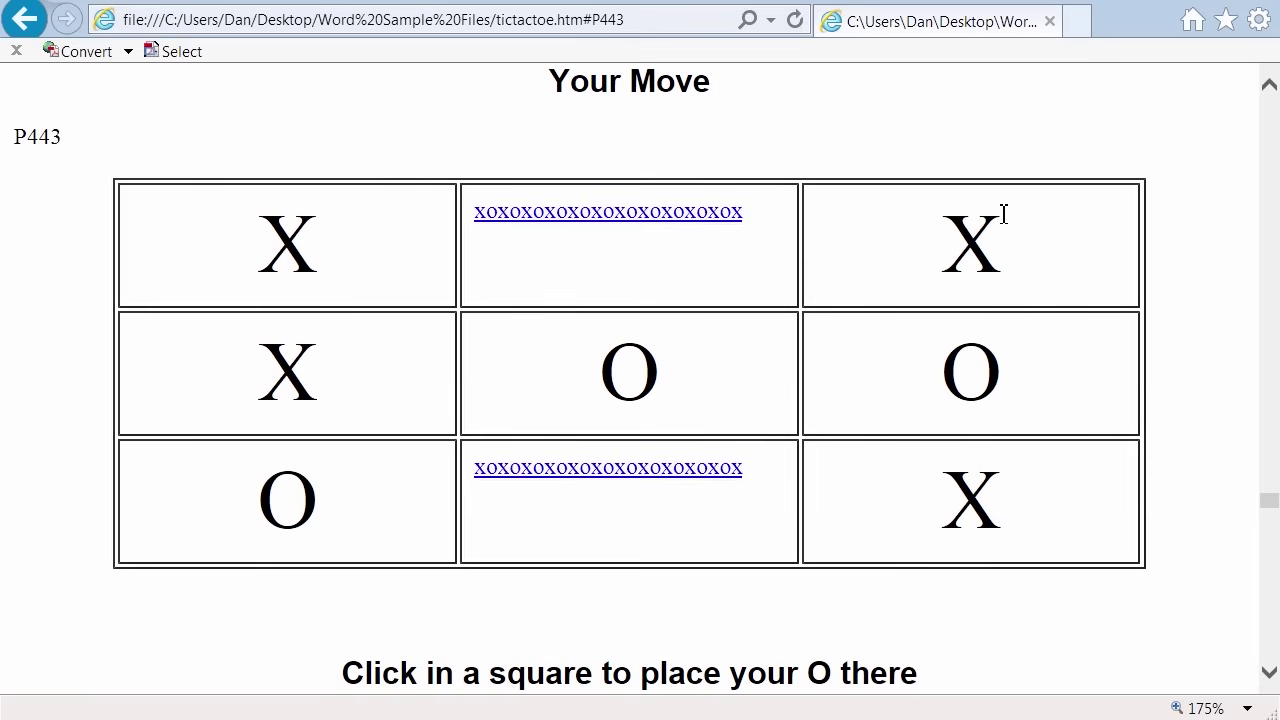
click(654, 219)
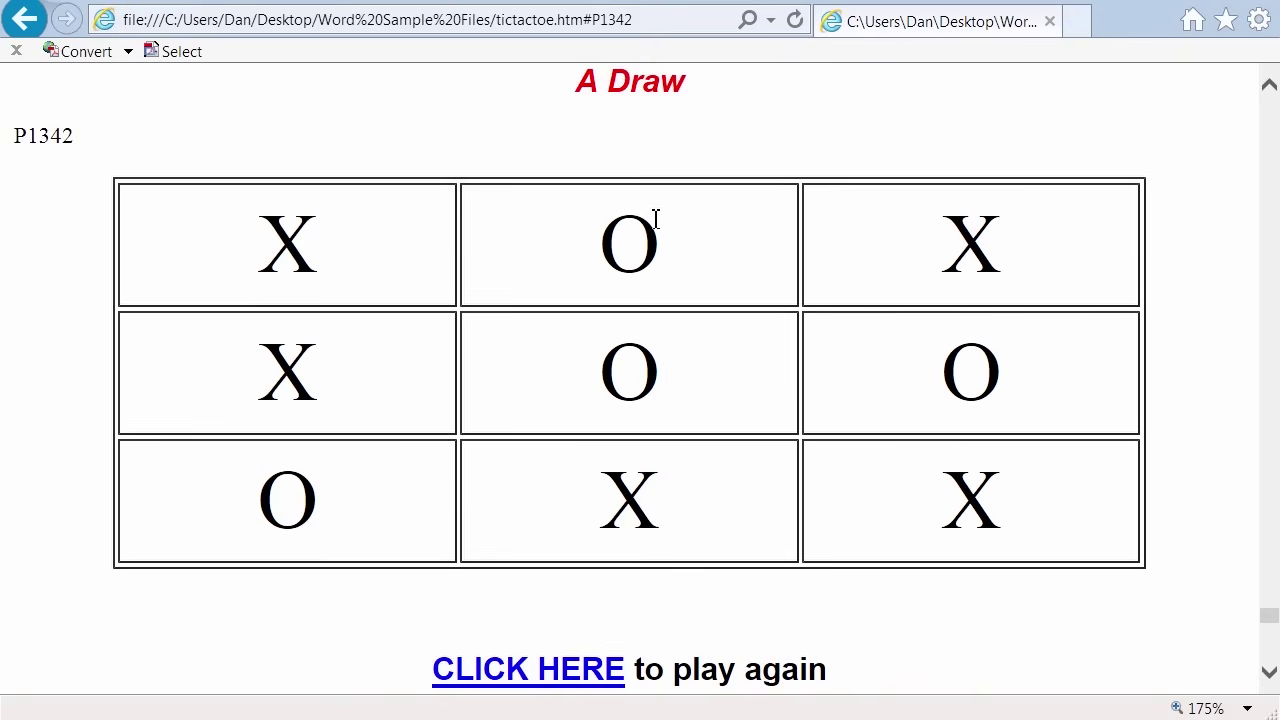
click(578, 676)
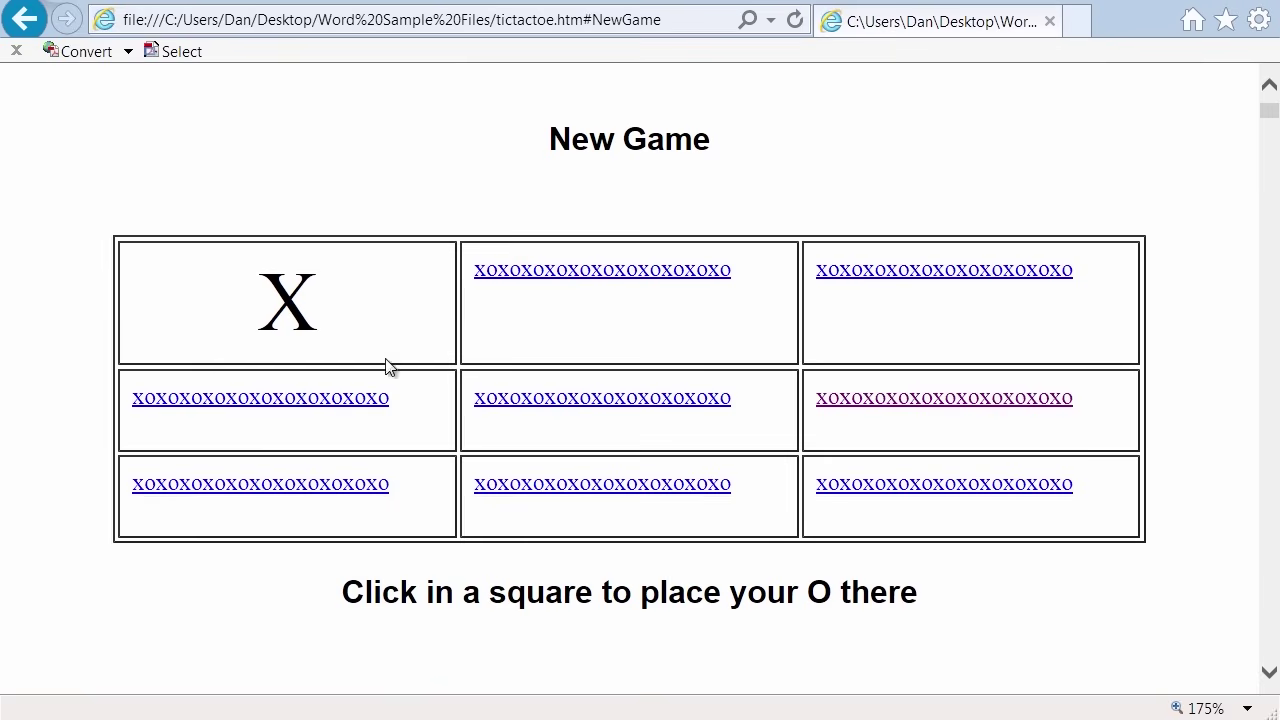
Play O's center, bottom-middle, top-right and middle-left to a draw, then start over.
click(637, 401)
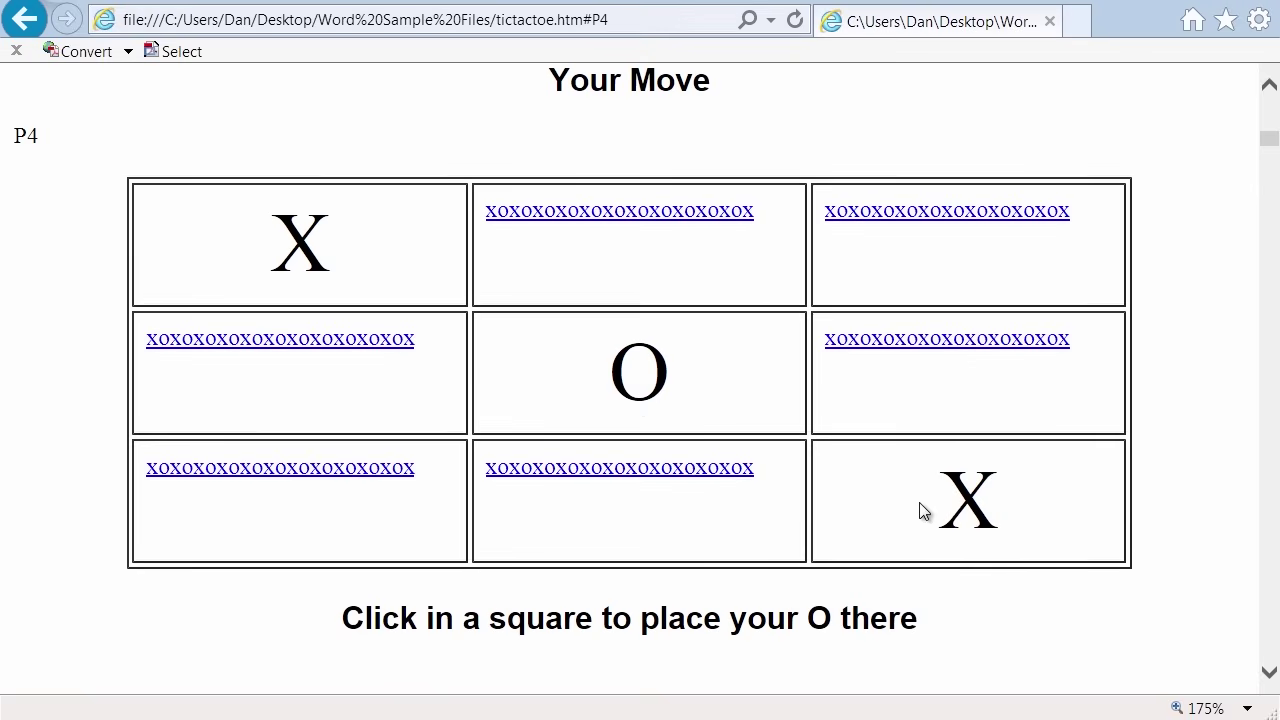
click(649, 472)
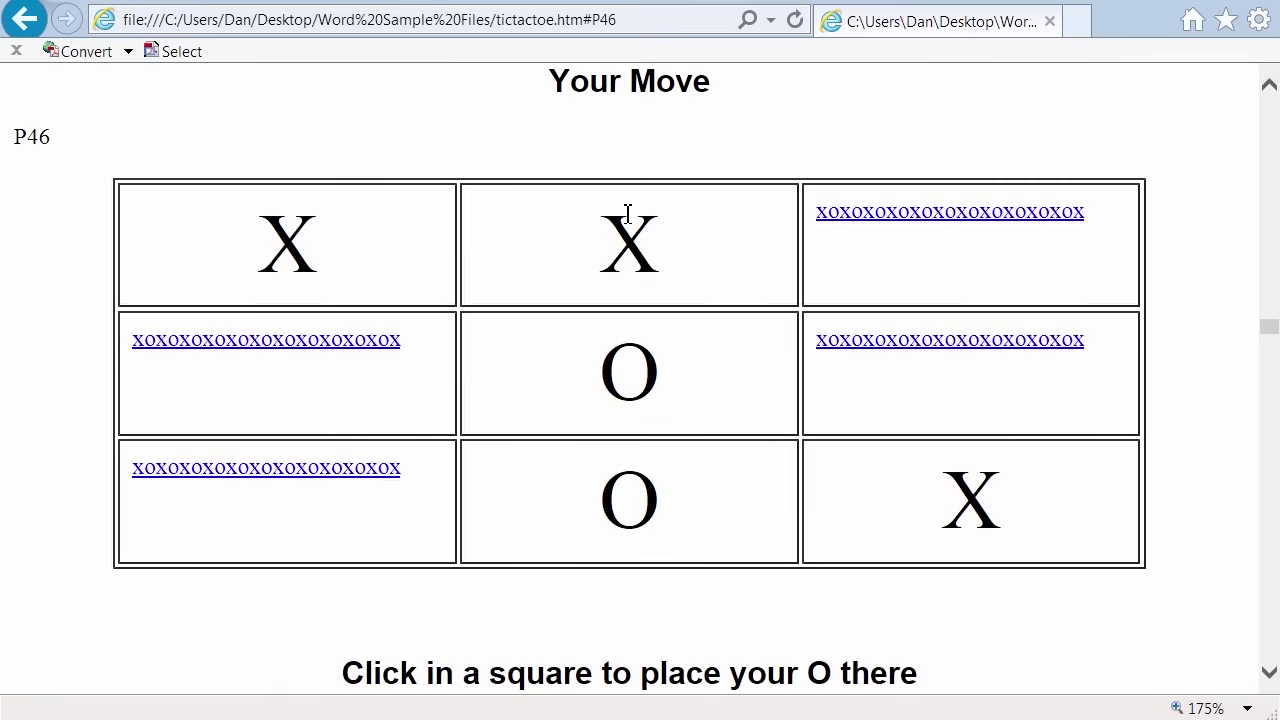
click(921, 216)
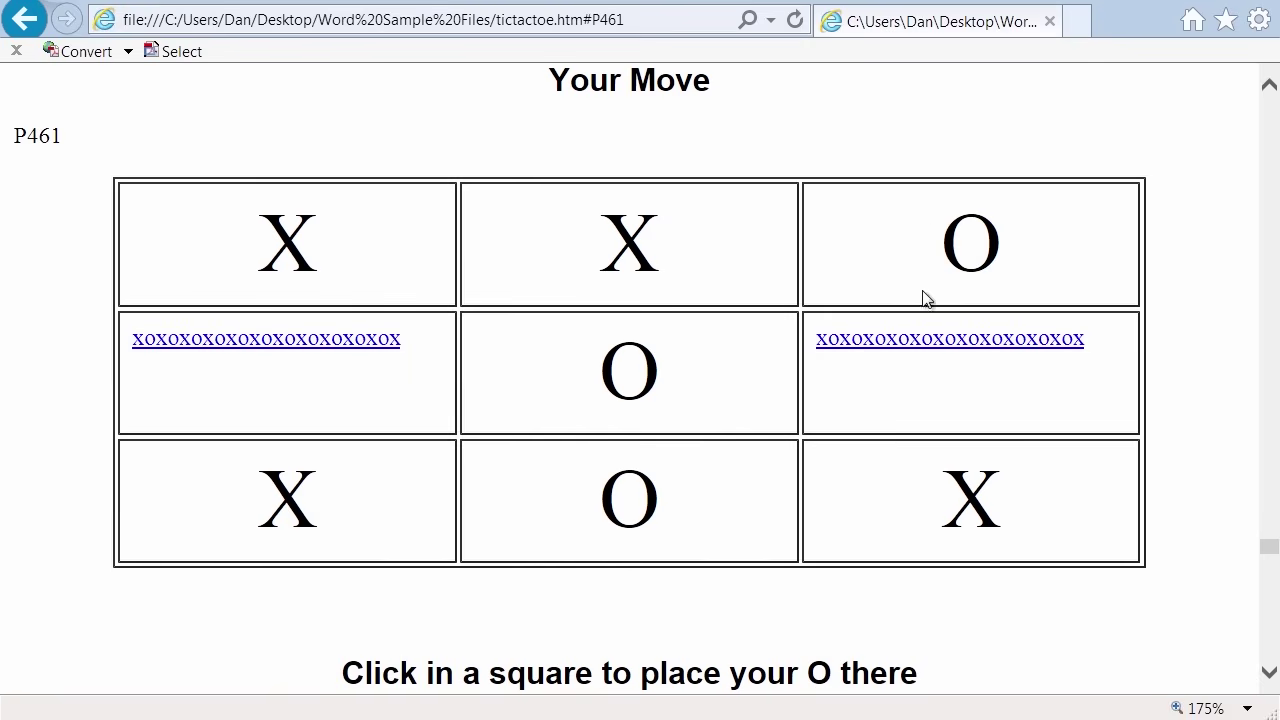
click(284, 340)
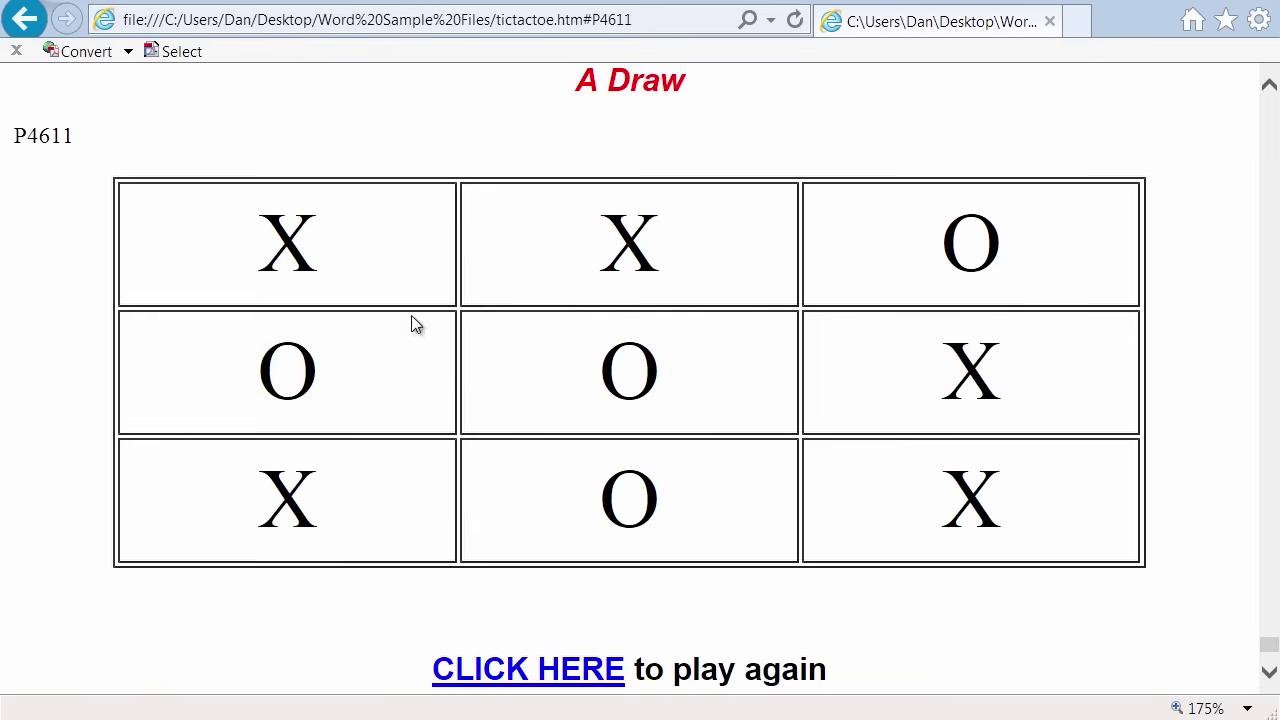
click(553, 667)
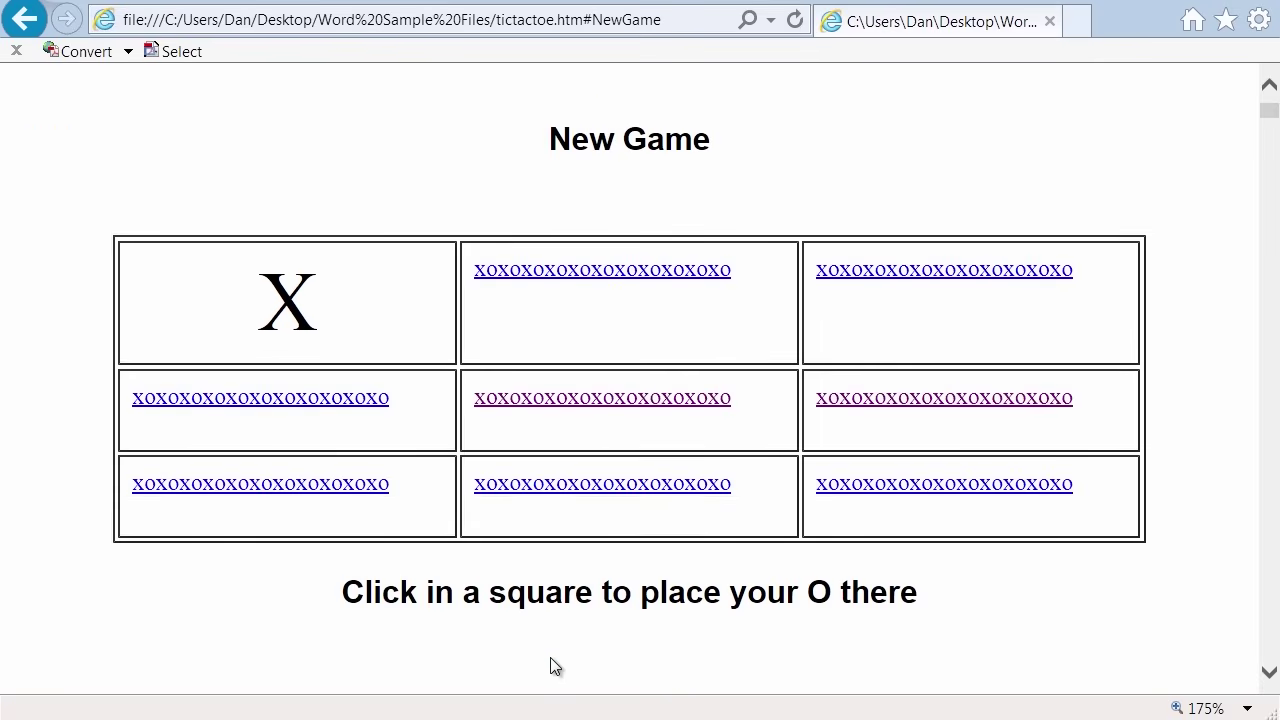
Play O's top-middle, center, bottom-left and middle-right to another draw, then start over.
click(596, 272)
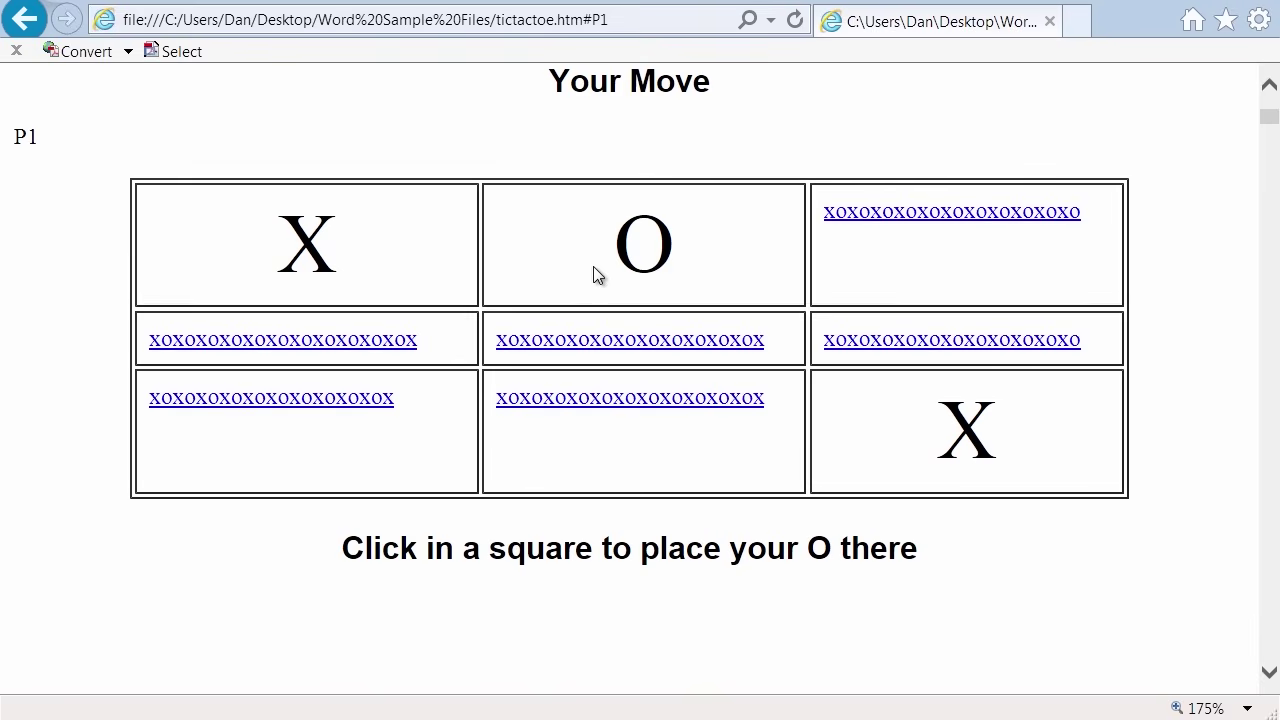
click(654, 342)
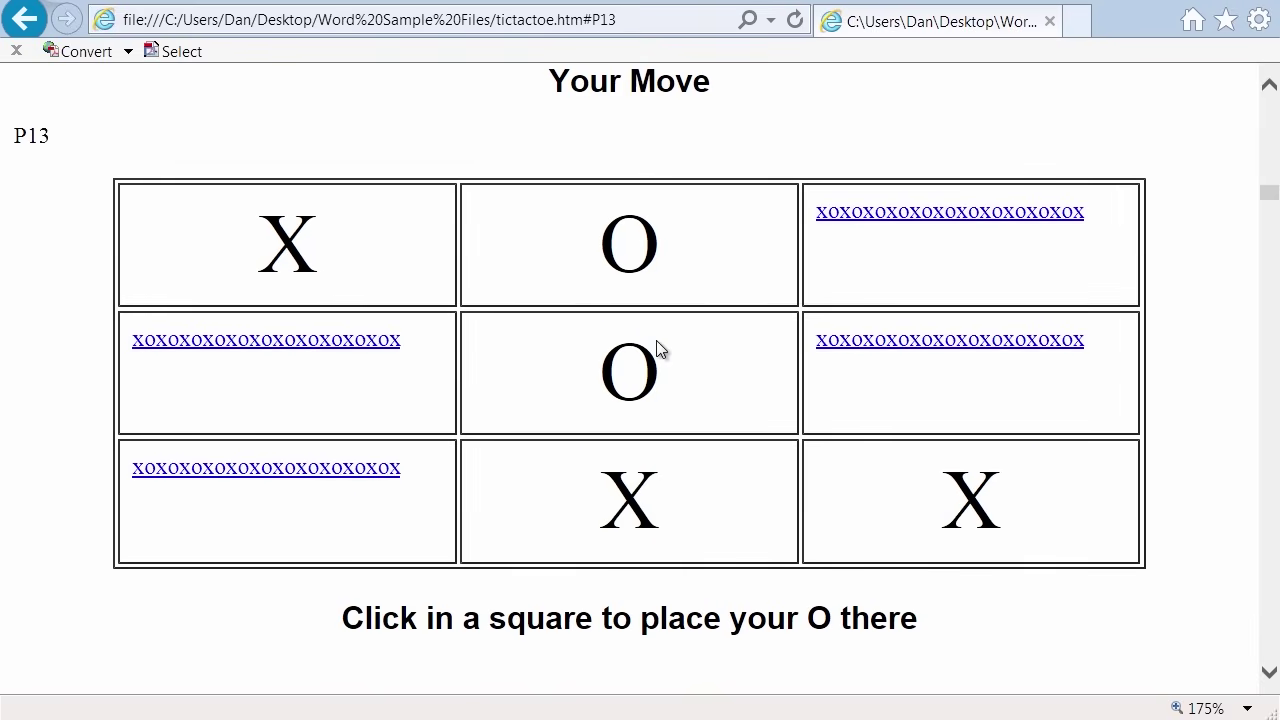
click(319, 483)
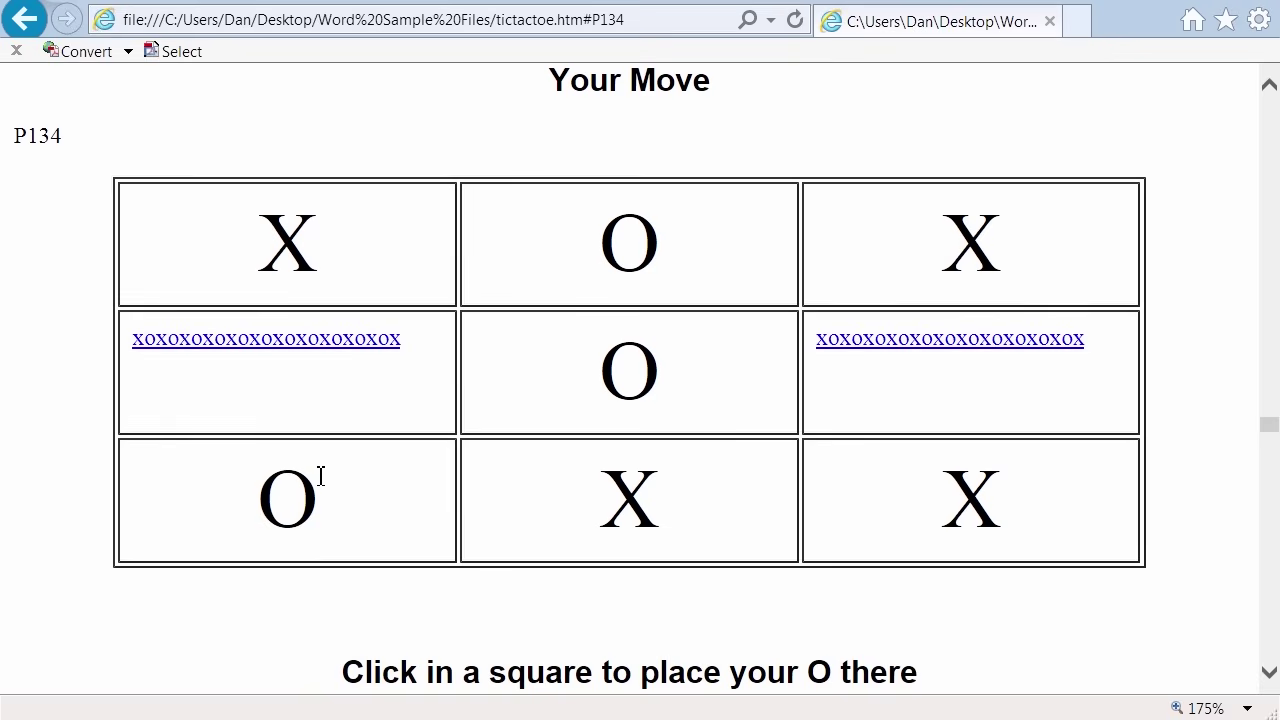
click(938, 345)
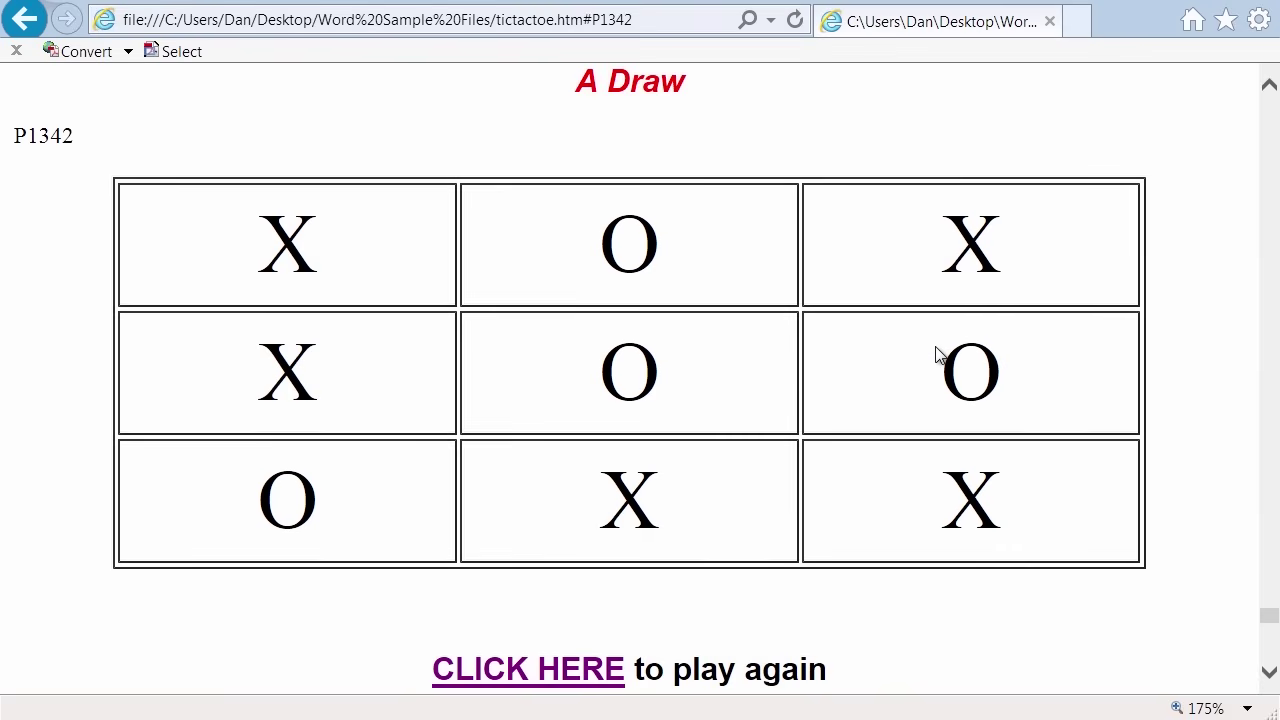
click(566, 673)
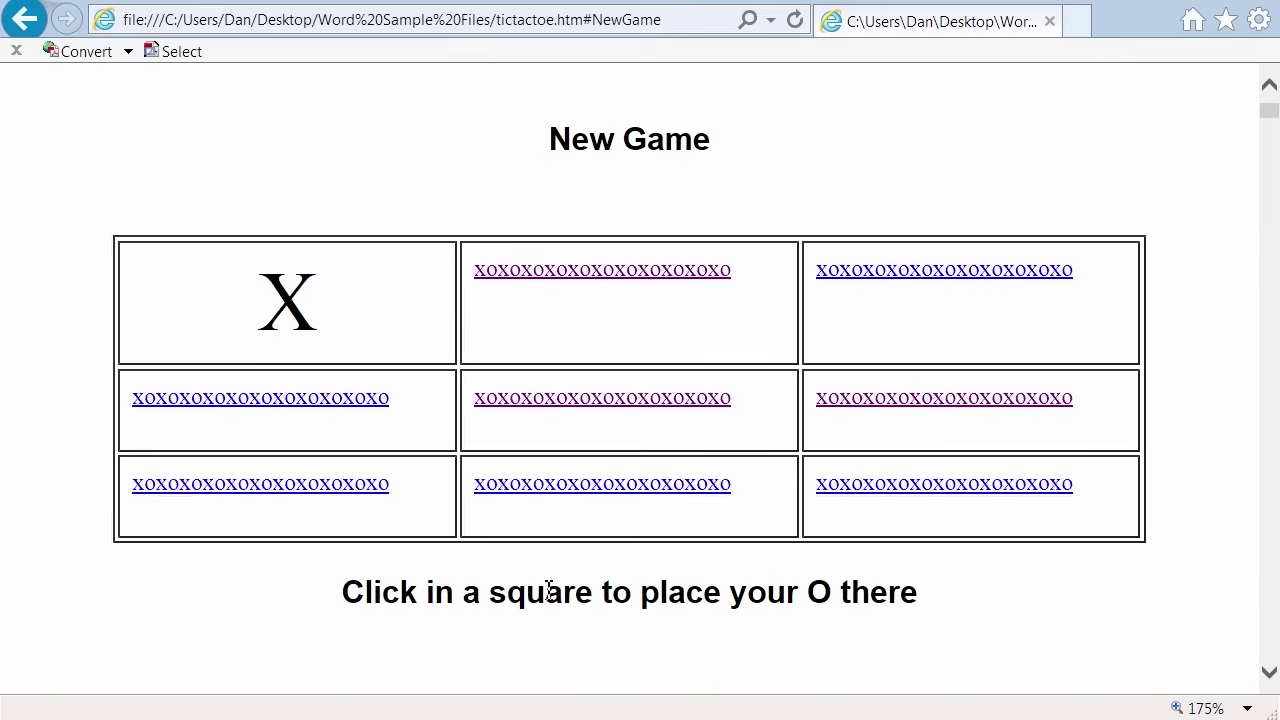
Place O's top-middle and top-right, then close Internet Explorer after the computer wins.
click(589, 272)
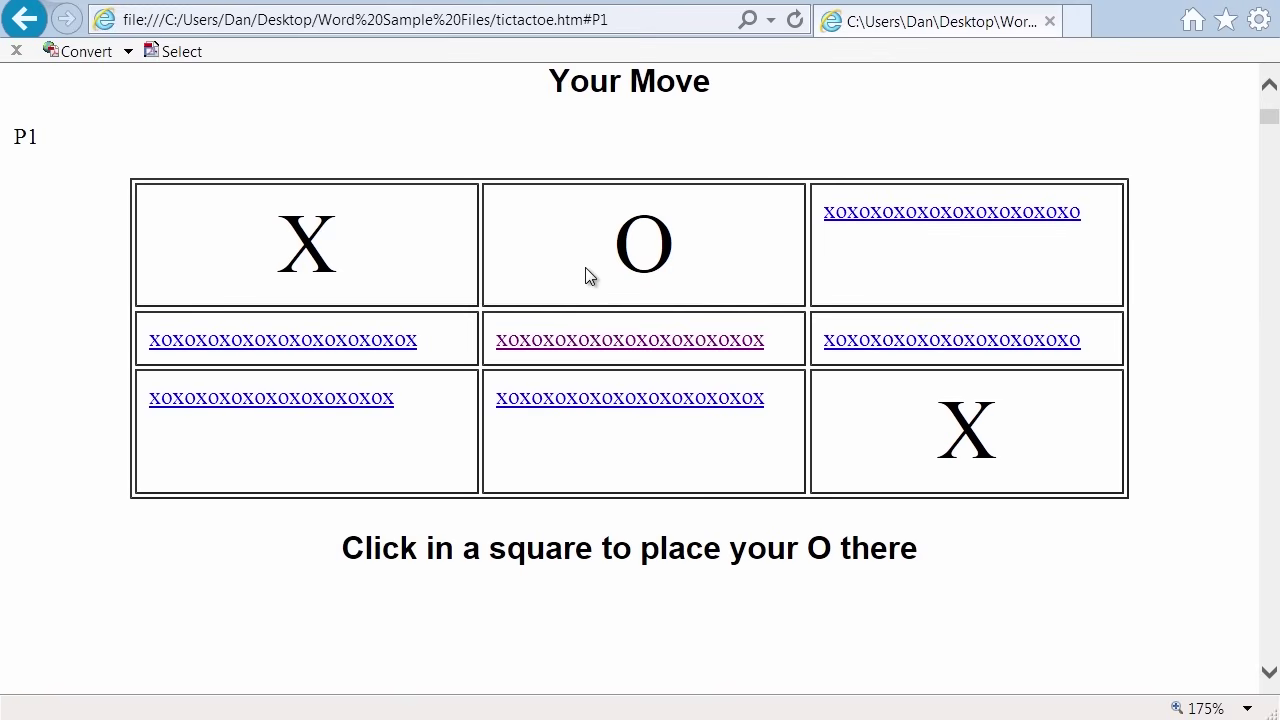
click(924, 213)
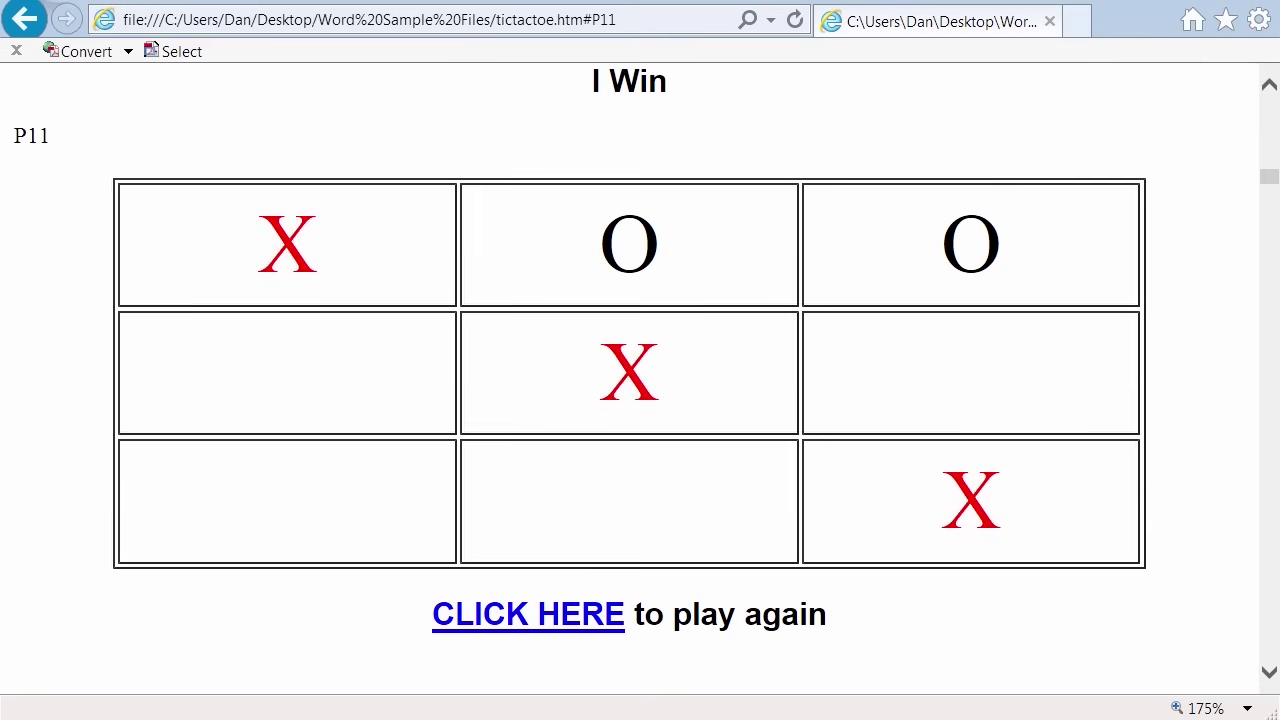
key(alt+F4)
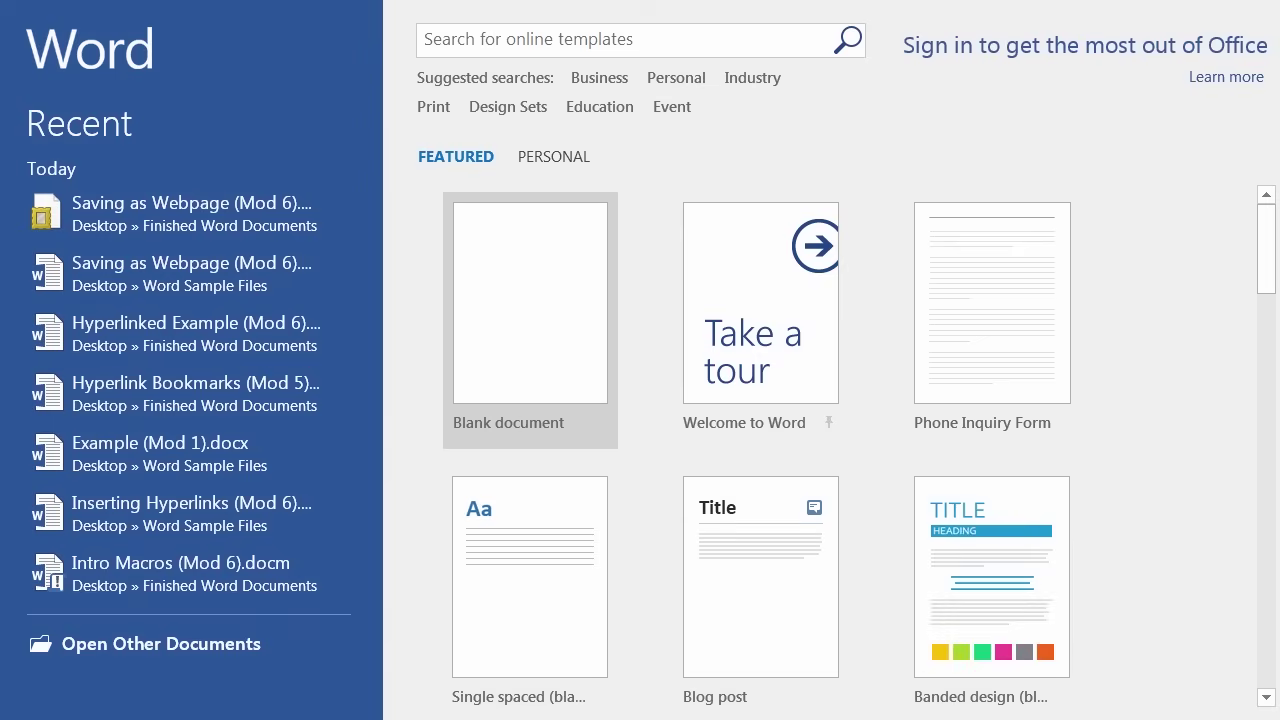
Browse to Word Sample Files and open tictactoe.htm in Word, scrolling to the game board.
click(175, 646)
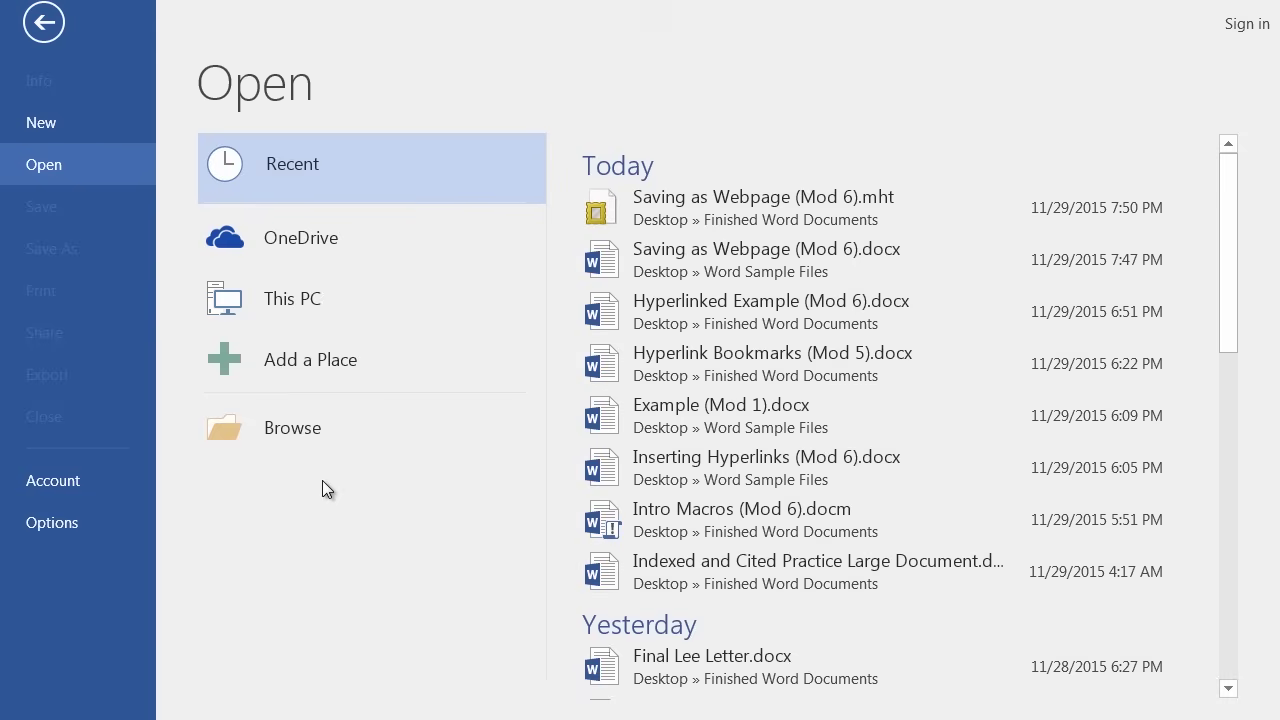
click(303, 417)
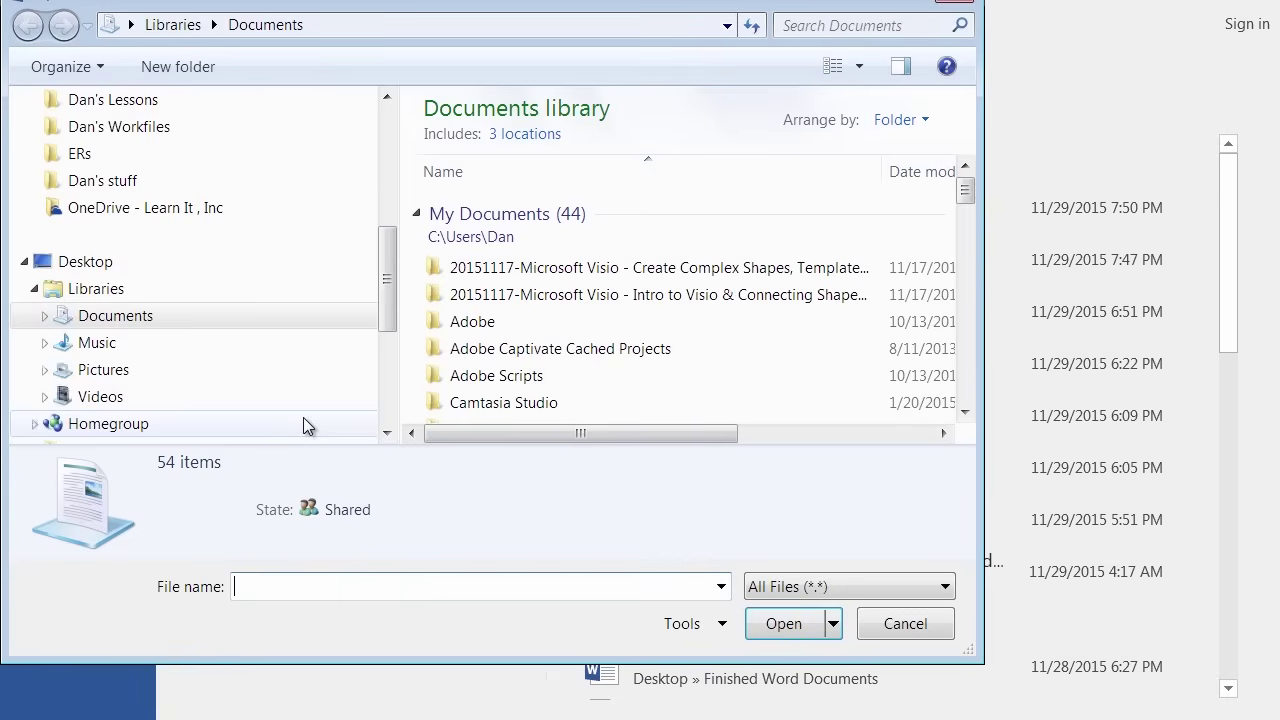
scroll(303, 417, down, 3)
drag(387, 332, 387, 163)
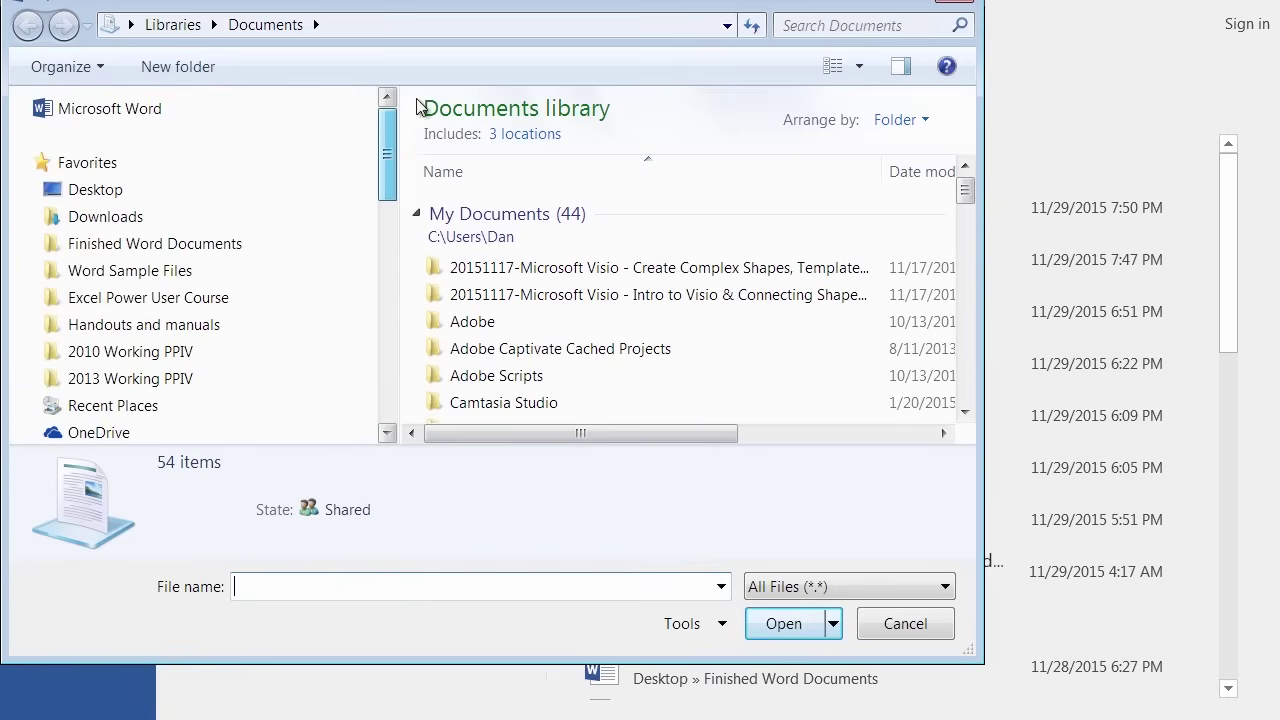
click(140, 277)
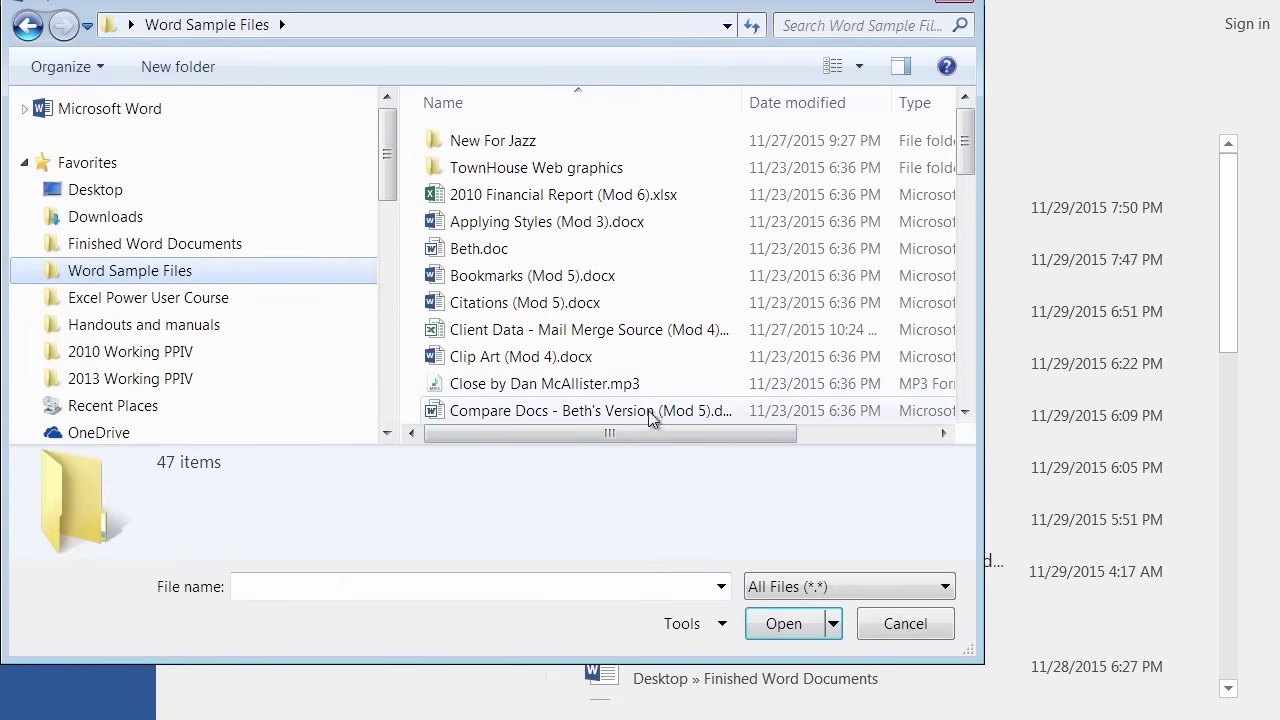
scroll(540, 358, down, 12)
double_click(540, 357)
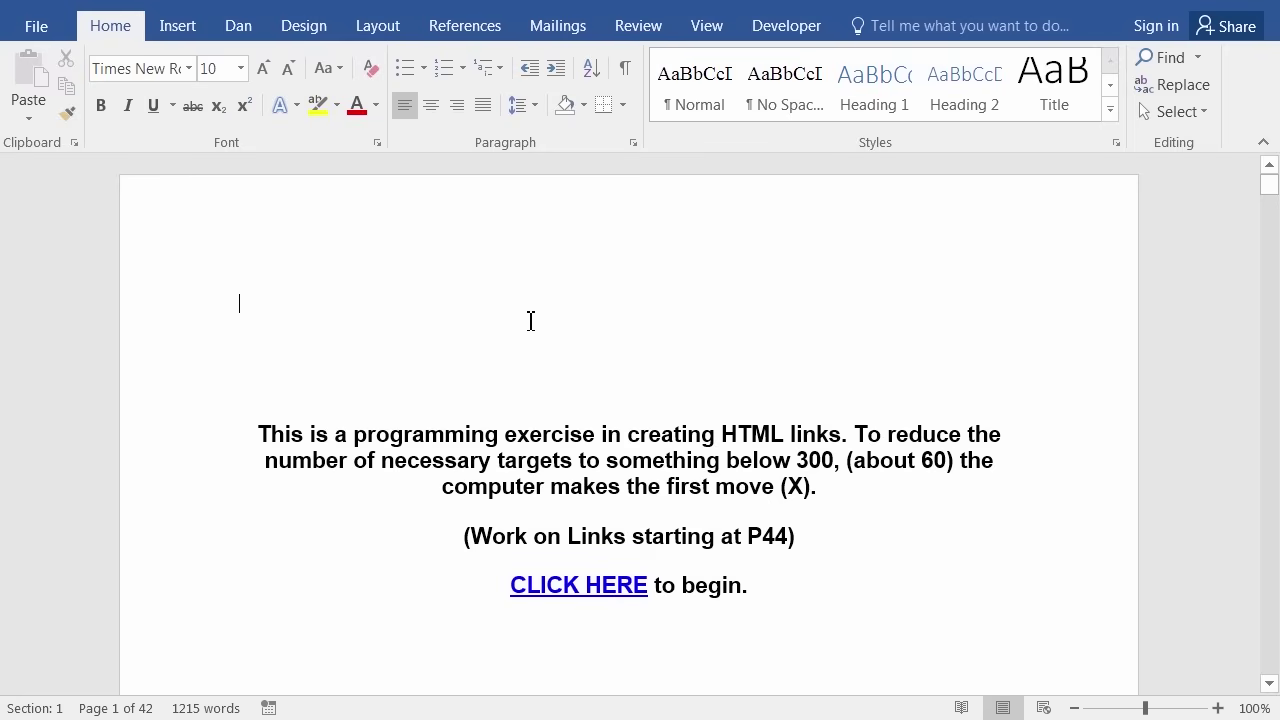
scroll(440, 352, down, 8)
scroll(405, 367, down, 18)
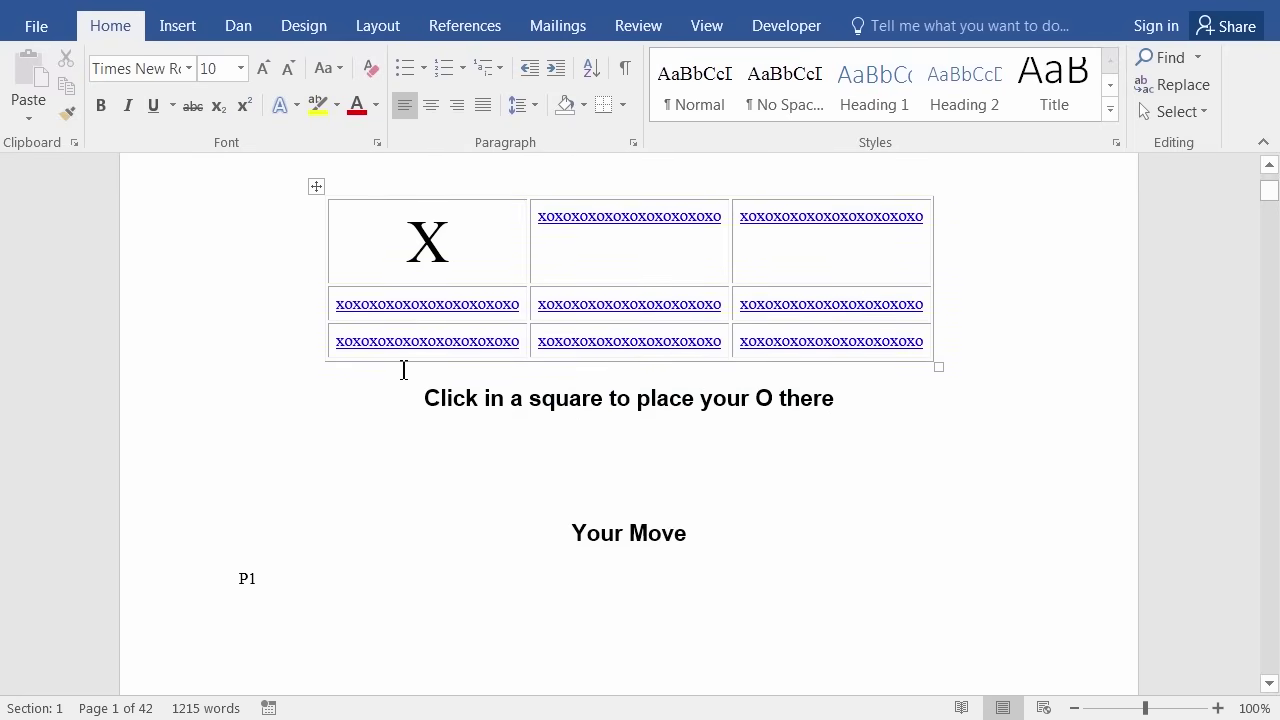
scroll(405, 380, down, 16)
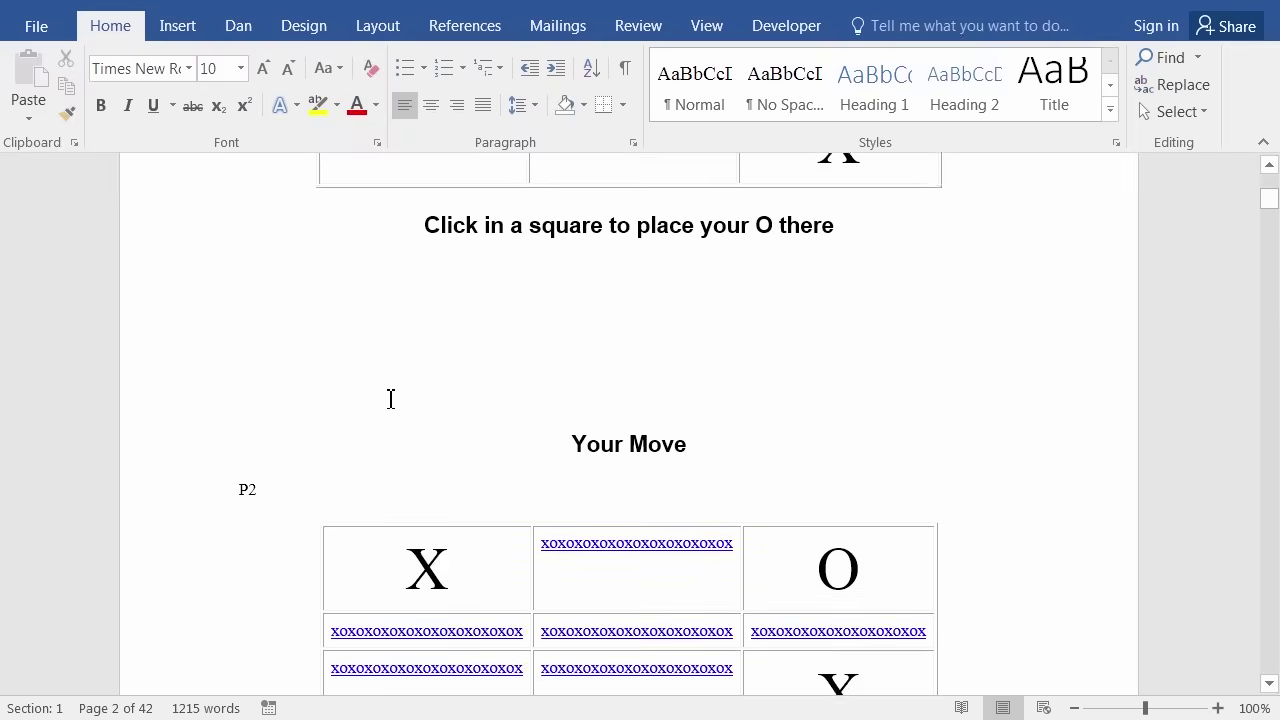
scroll(372, 410, down, 11)
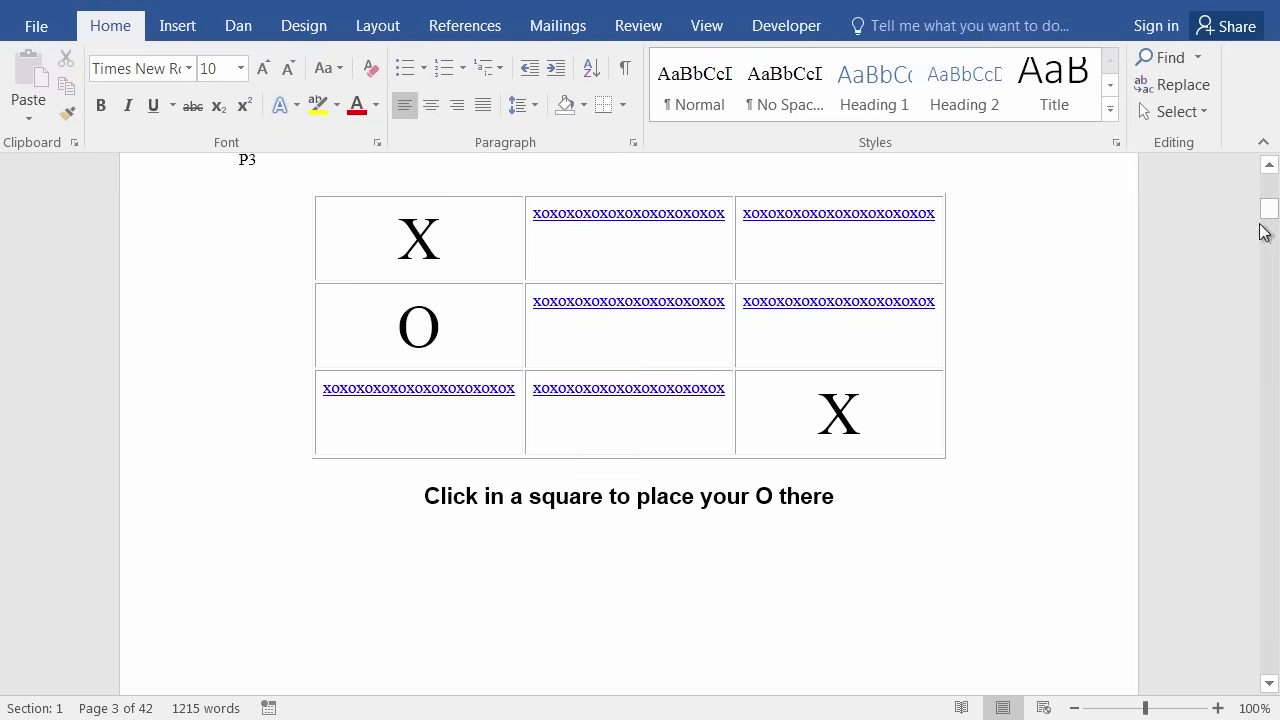
drag(1272, 209, 1266, 171)
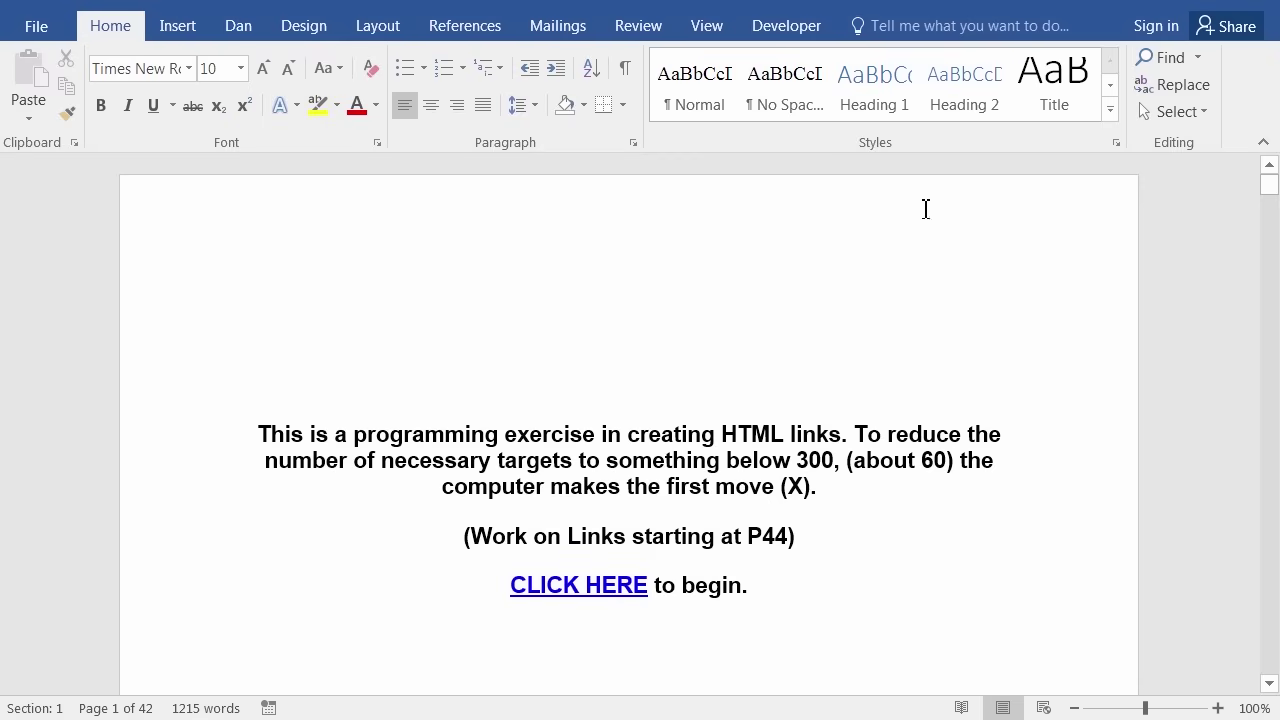
click(1197, 59)
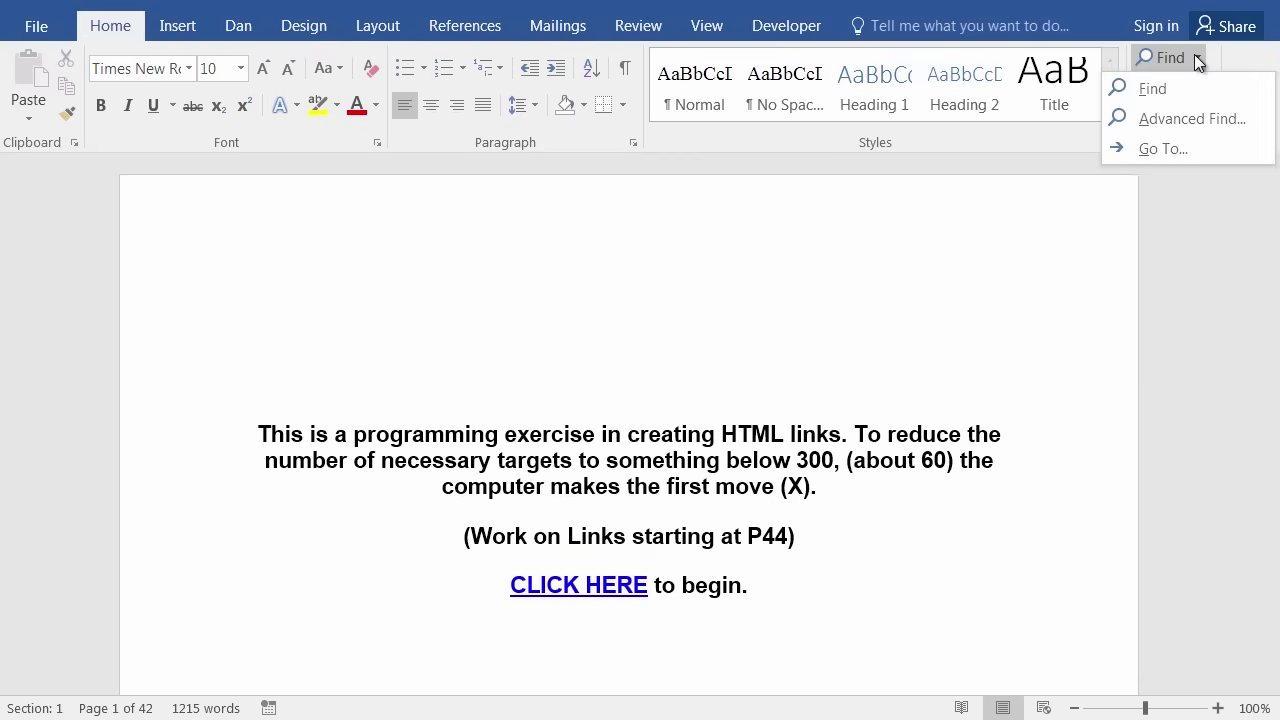
click(1150, 150)
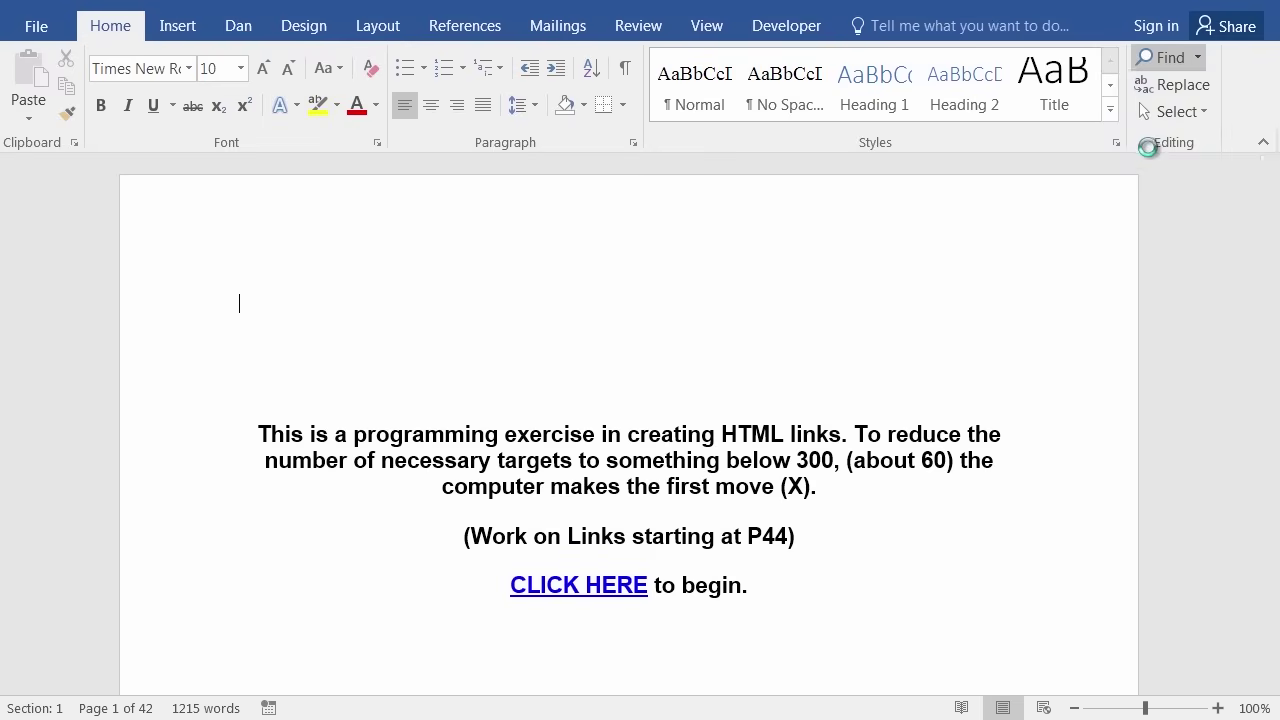
drag(537, 434, 551, 300)
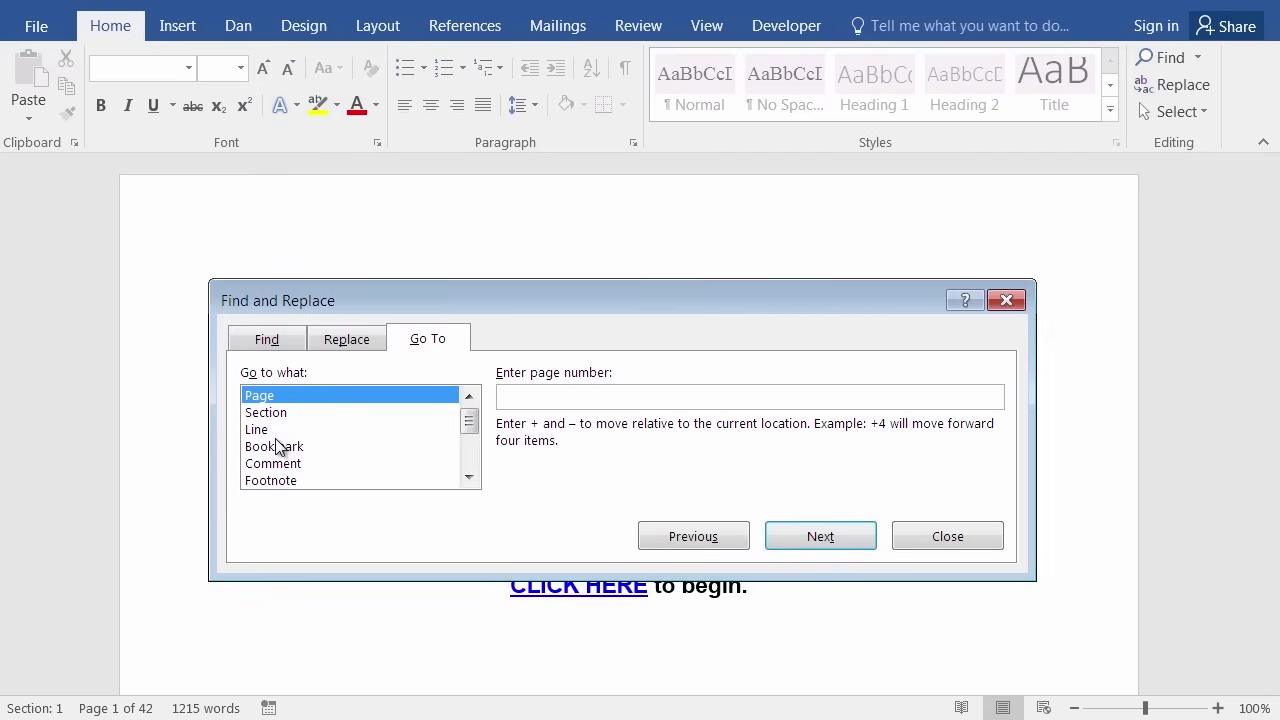
click(552, 409)
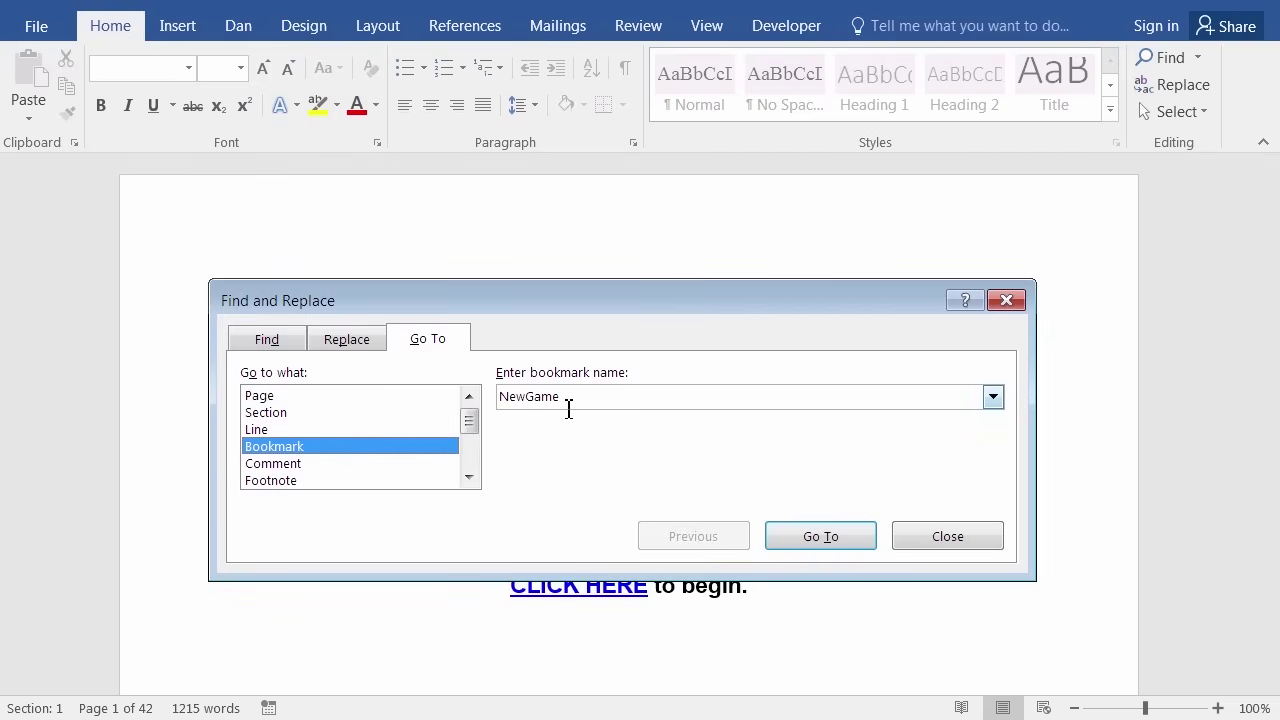
click(996, 399)
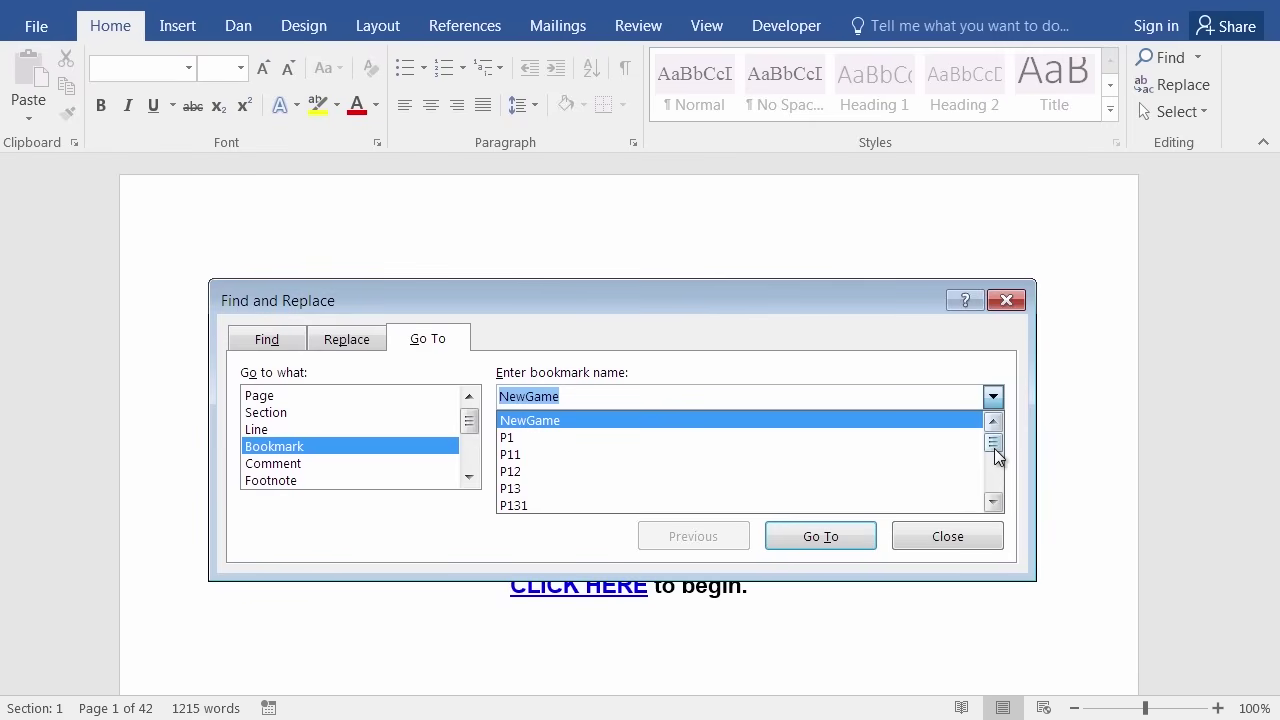
mouse_move(994, 449)
mouse_down()
mouse_move(996, 467)
mouse_move(996, 454)
mouse_up()
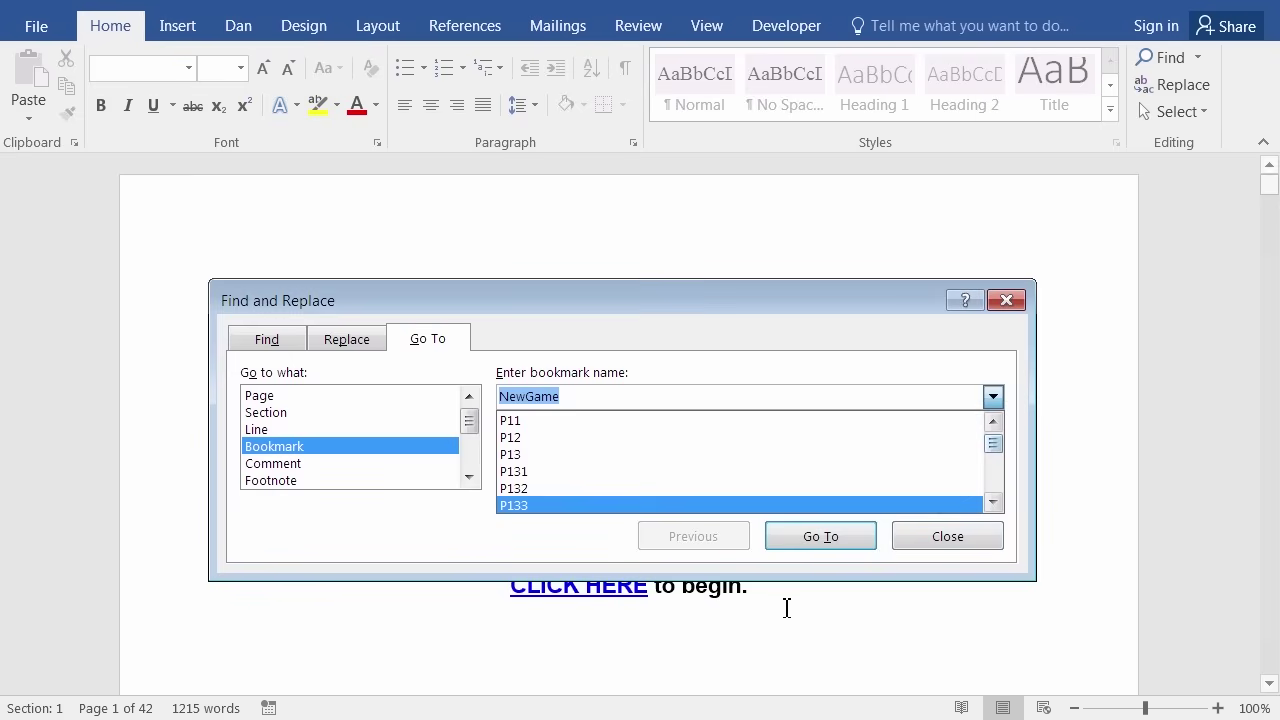
click(943, 538)
click(943, 538)
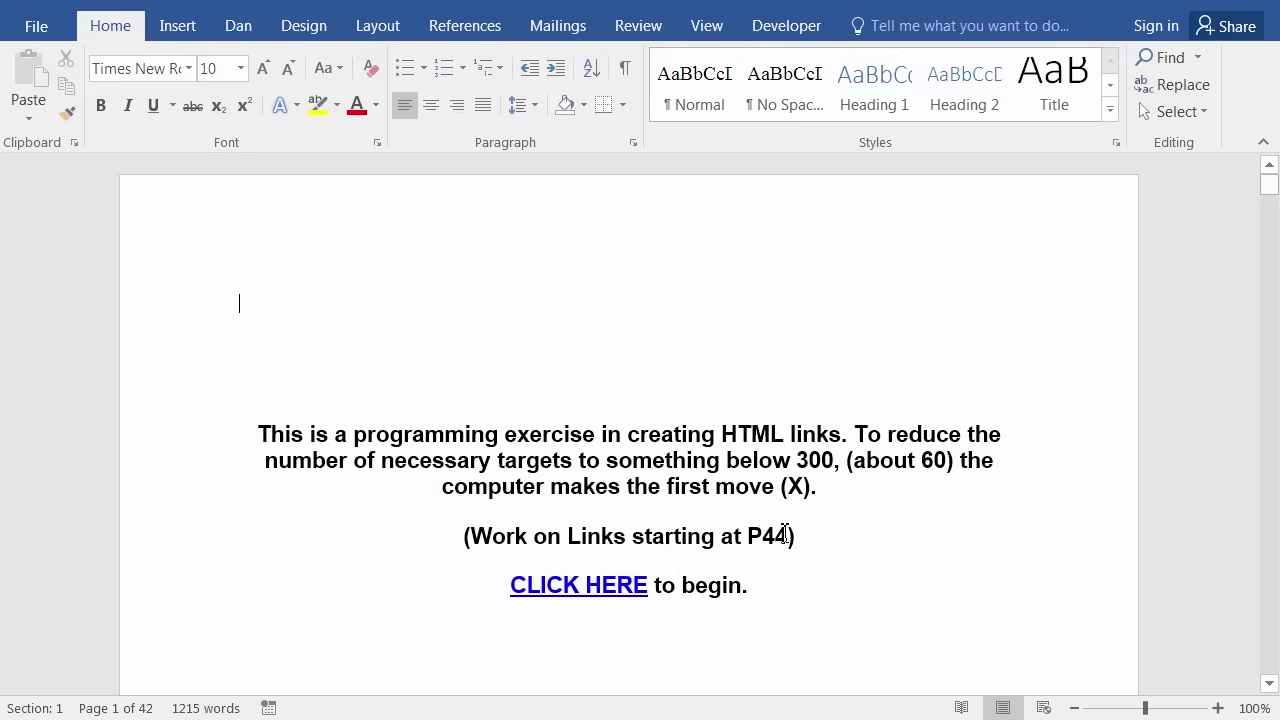
Scroll the tic-tac-toe document to its introduction page about links starting at P44.
scroll(733, 549, down, 7)
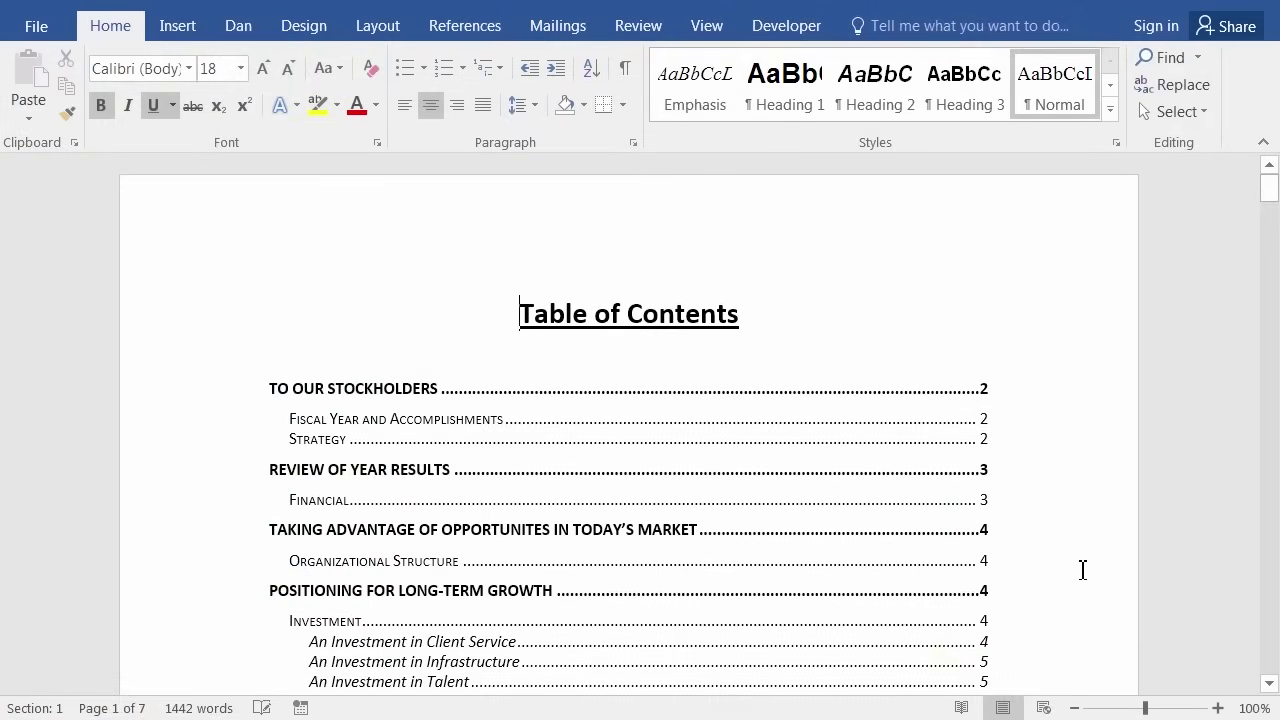
ctrl+click(412, 528)
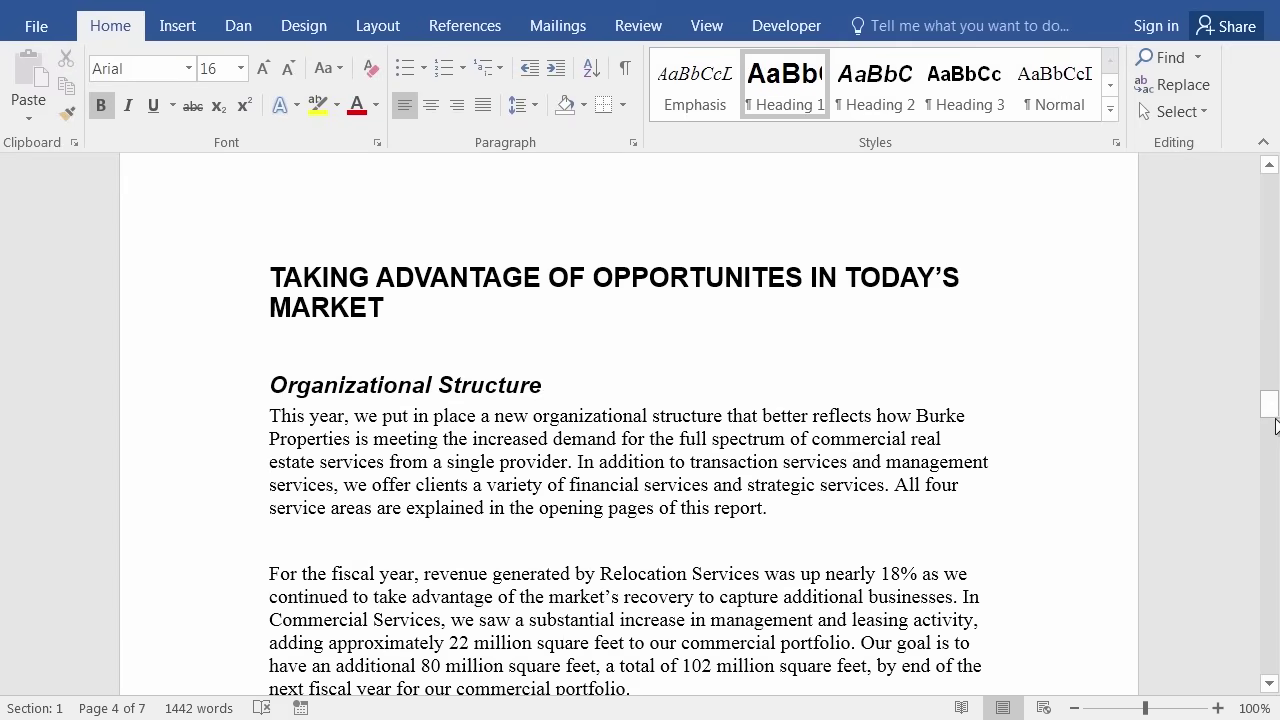
drag(1275, 408, 1268, 188)
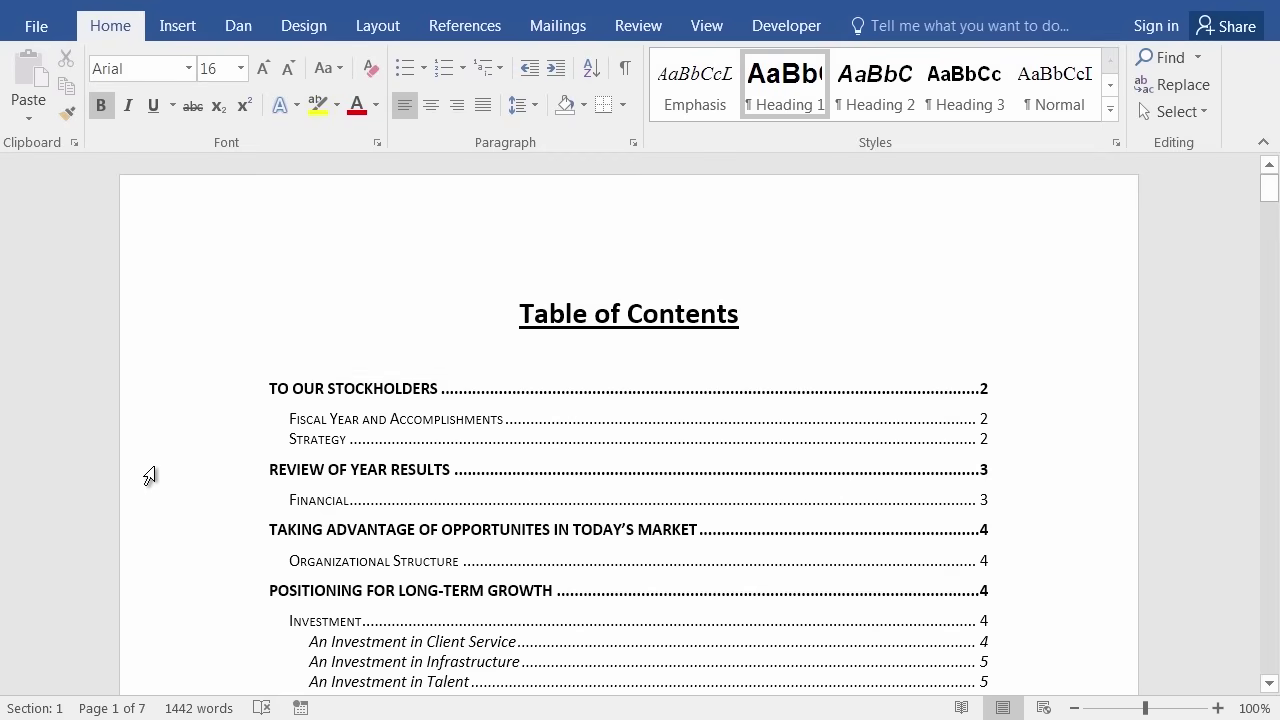
Save the report as PDF 'Stockholder Report (Mod 6).pdf' in Finished Word Documents.
click(35, 28)
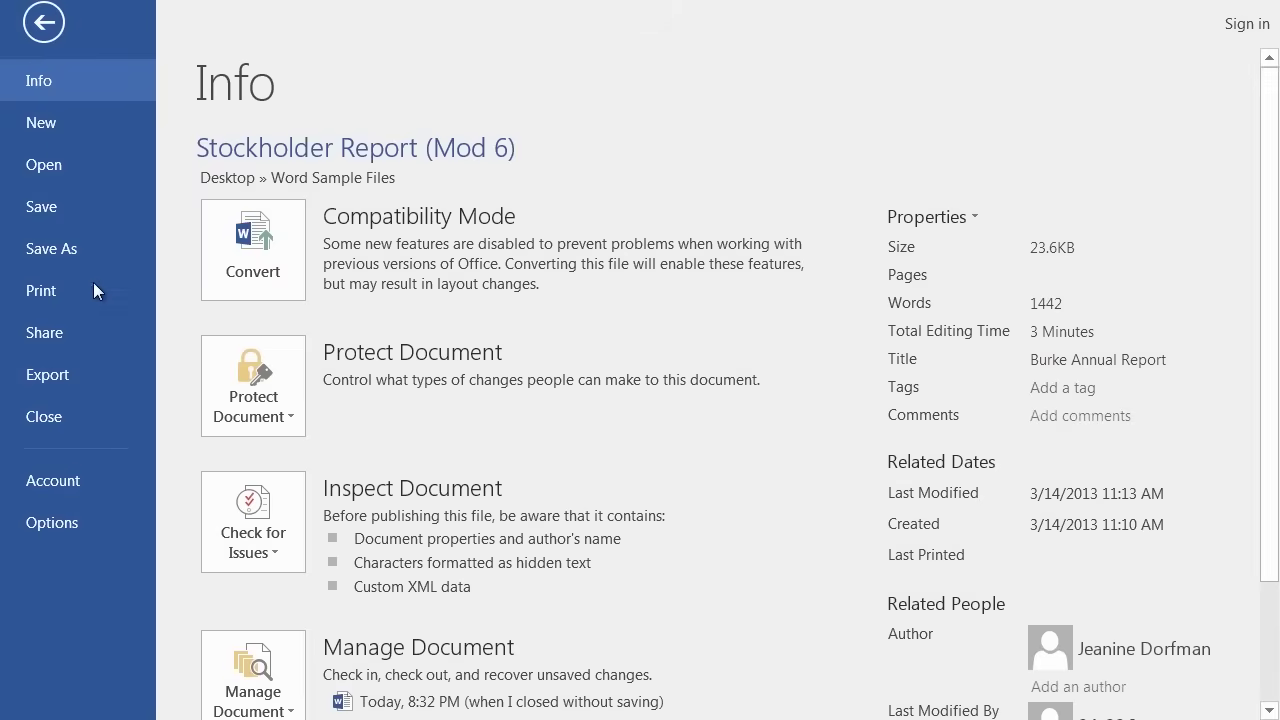
click(78, 246)
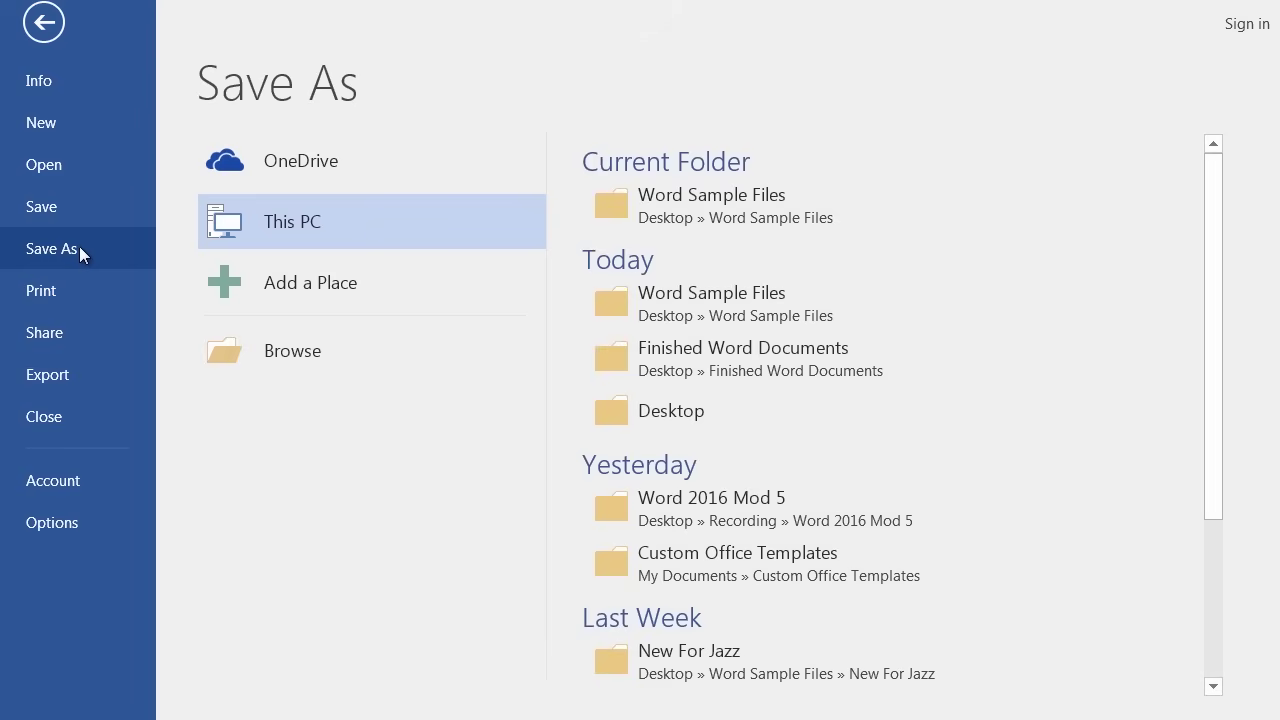
click(725, 358)
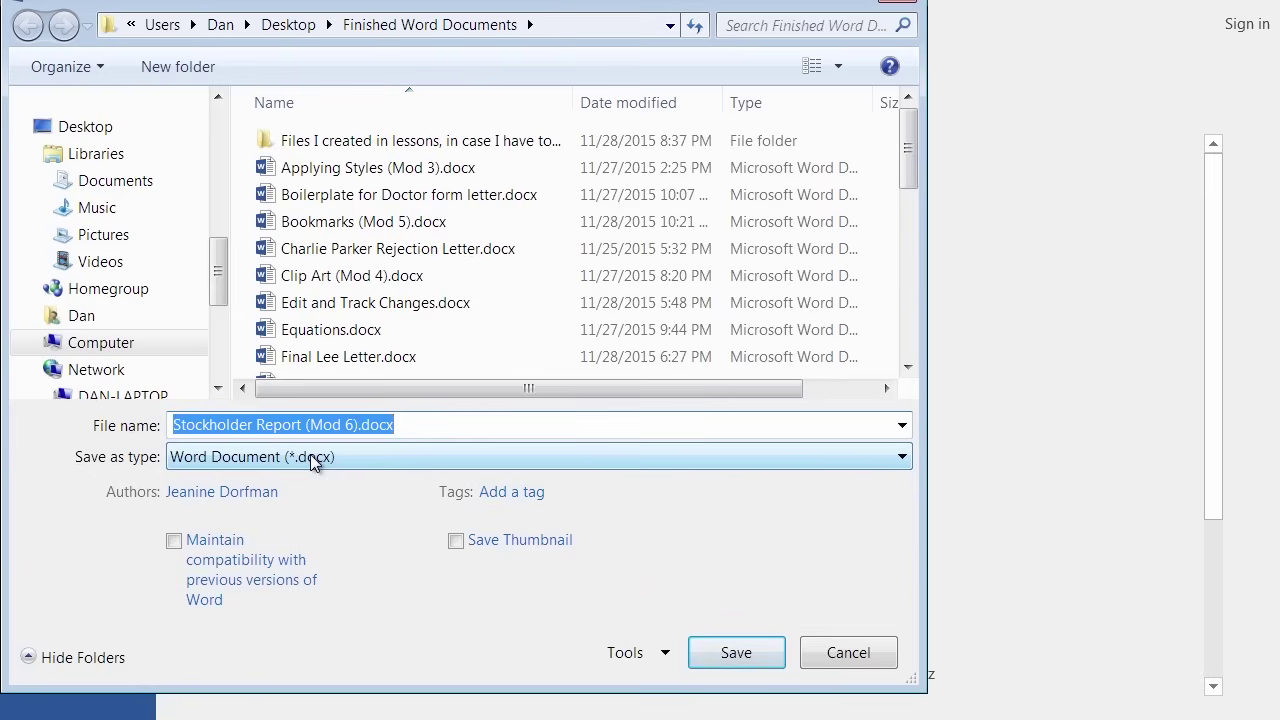
click(310, 456)
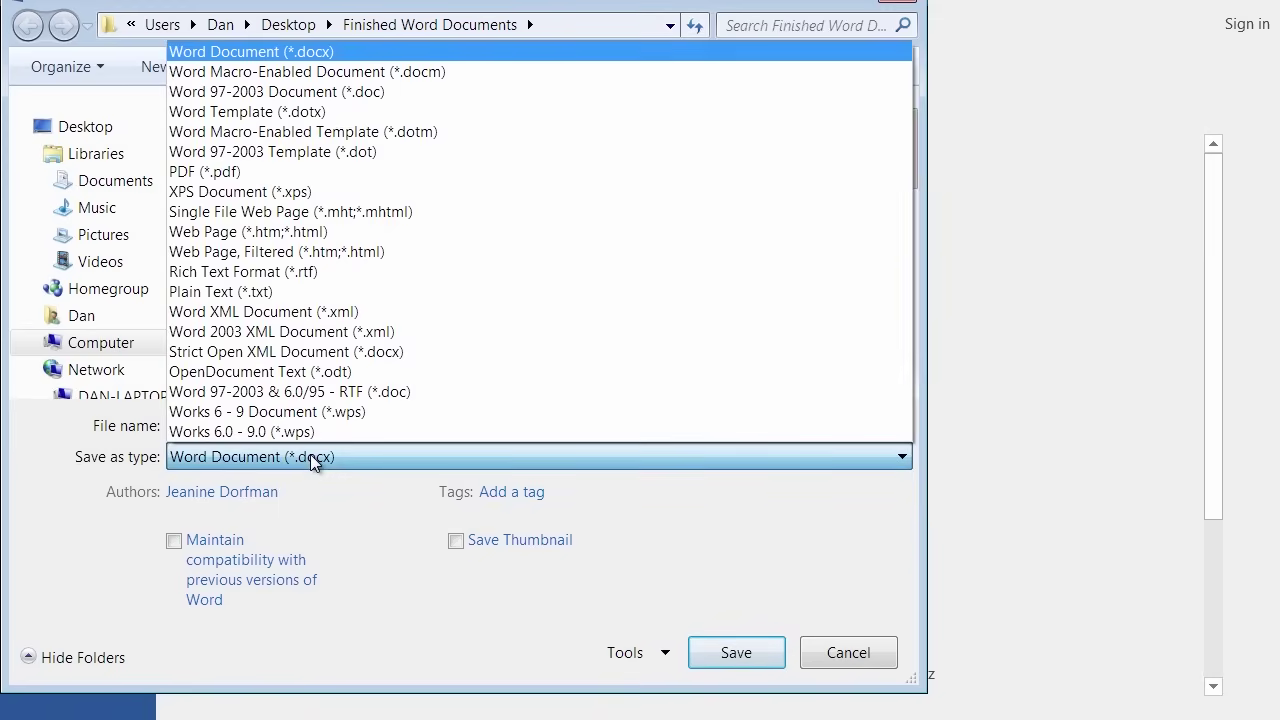
click(211, 173)
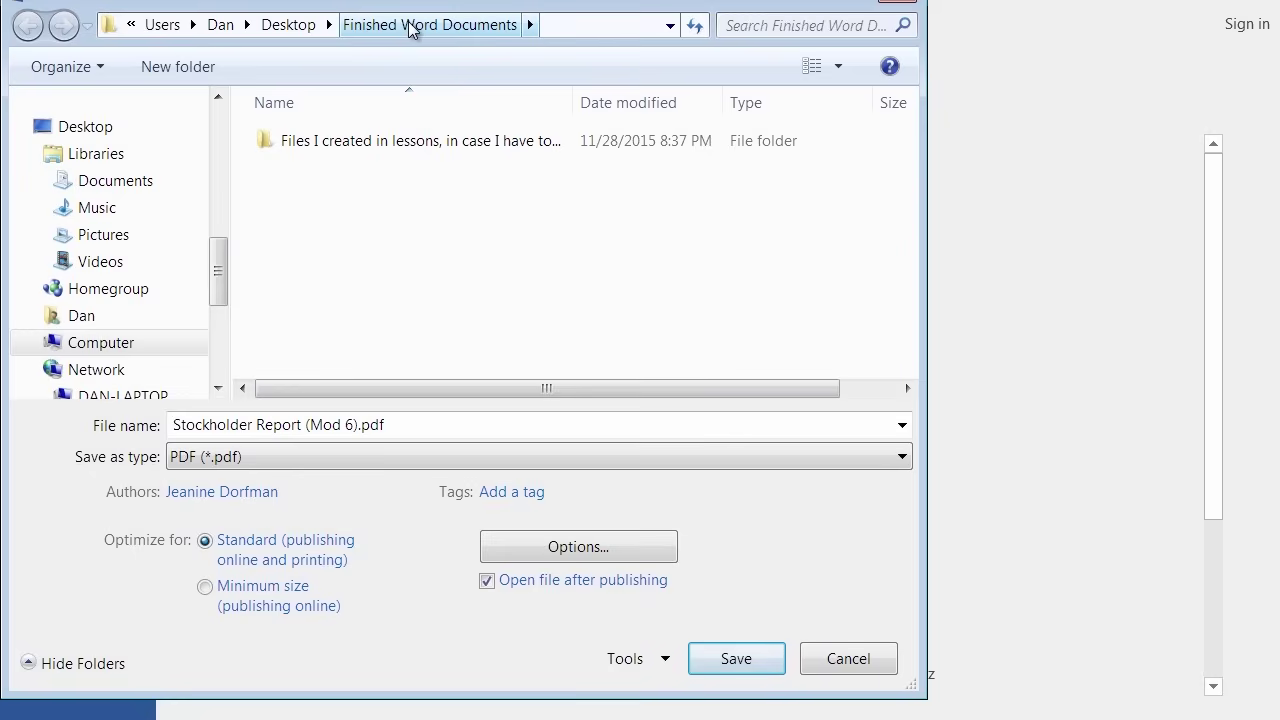
click(735, 658)
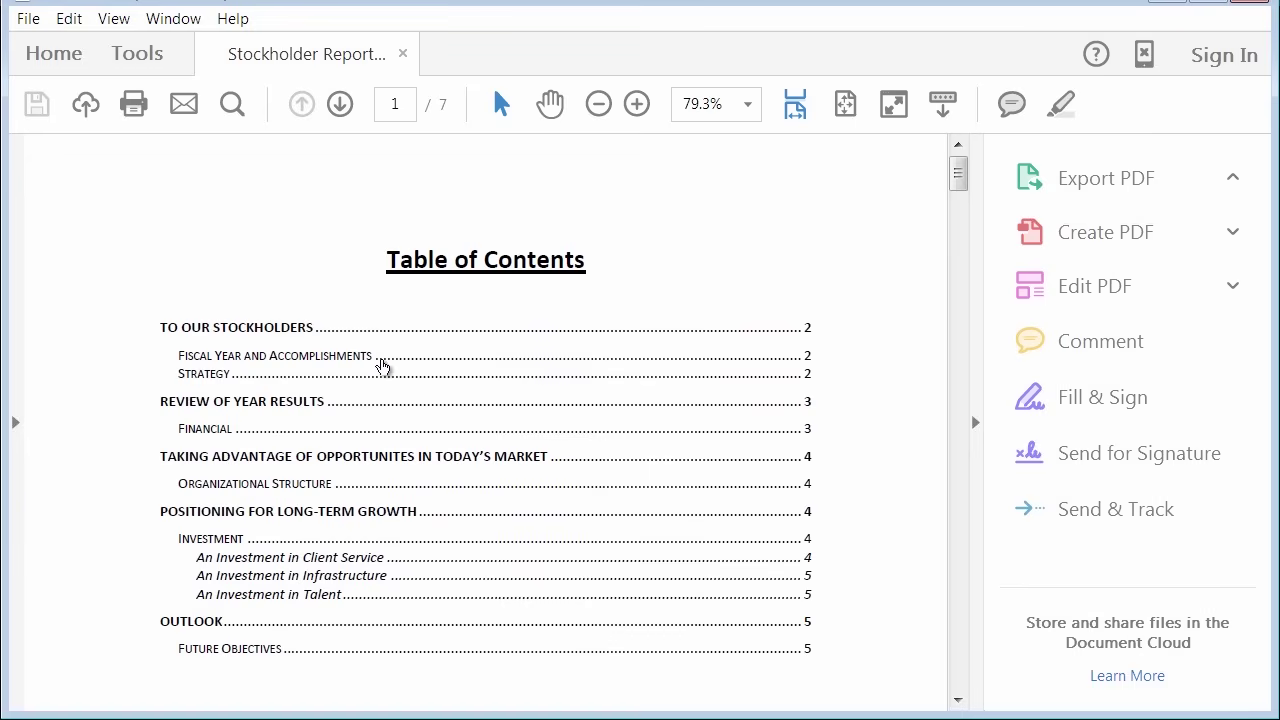
scroll(378, 375, down, 4)
scroll(375, 397, up, 4)
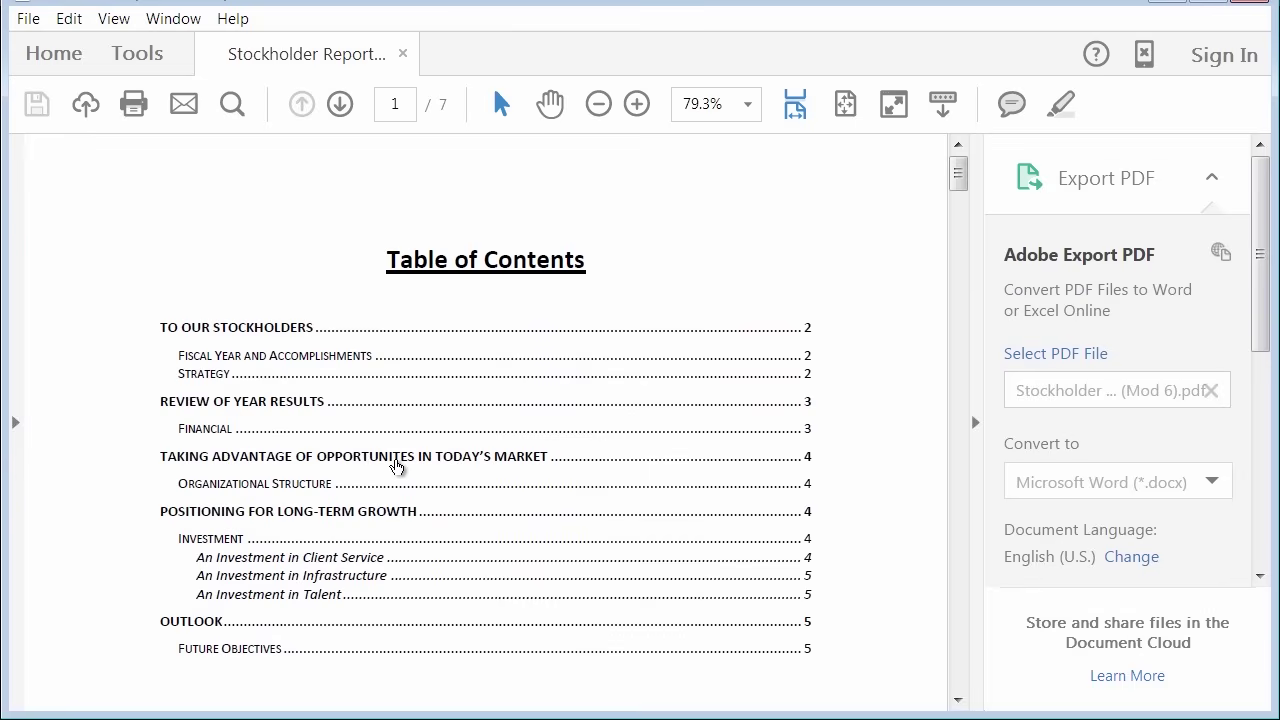
click(397, 459)
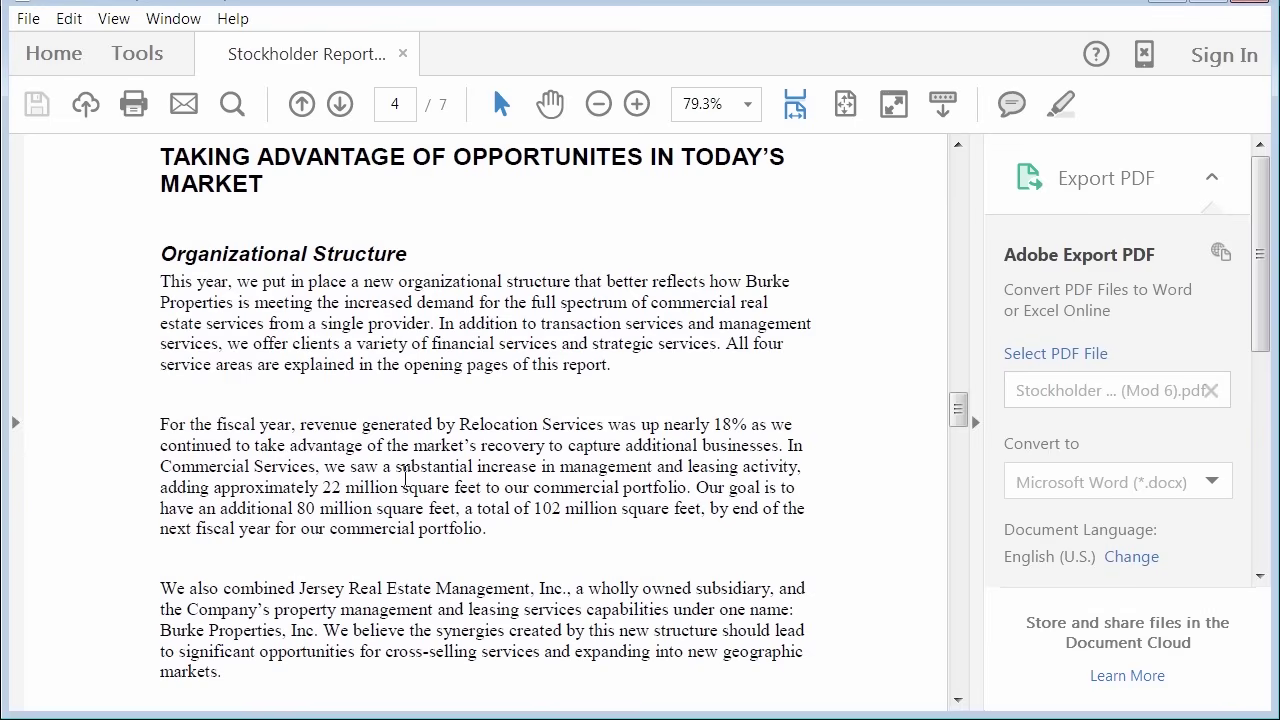
scroll(399, 462, down, 4)
scroll(402, 496, up, 3)
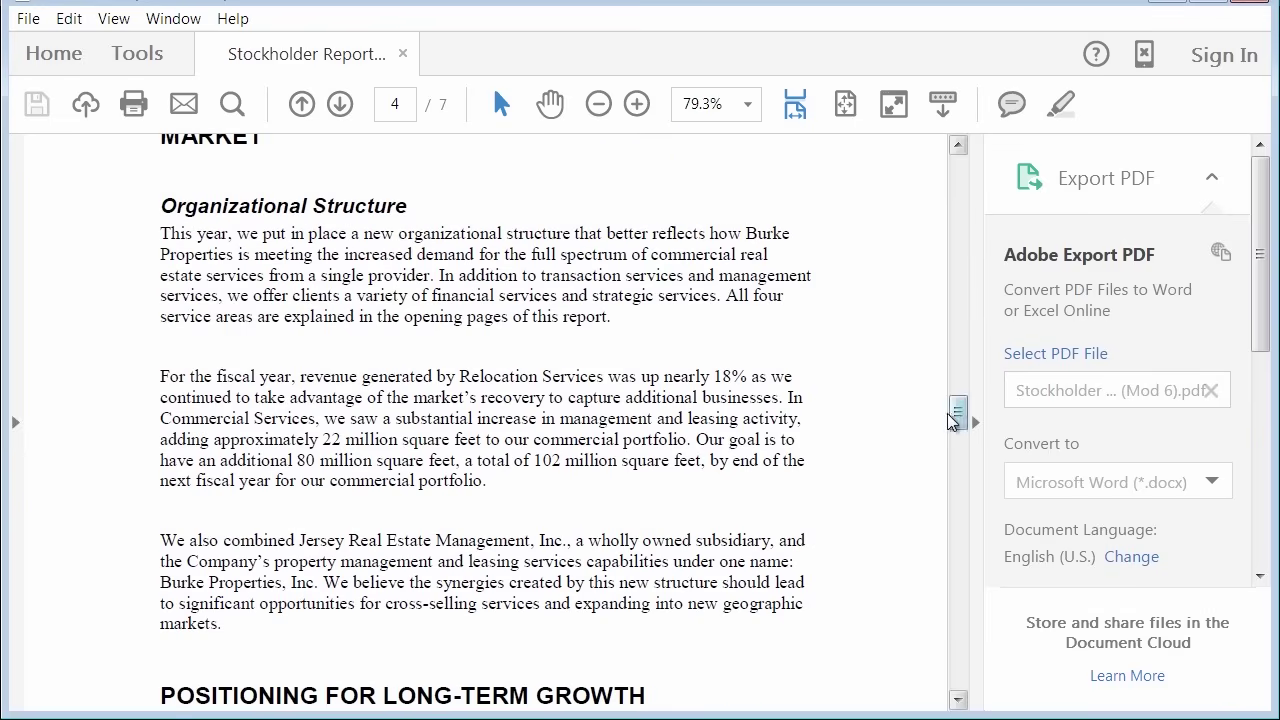
drag(958, 412, 965, 148)
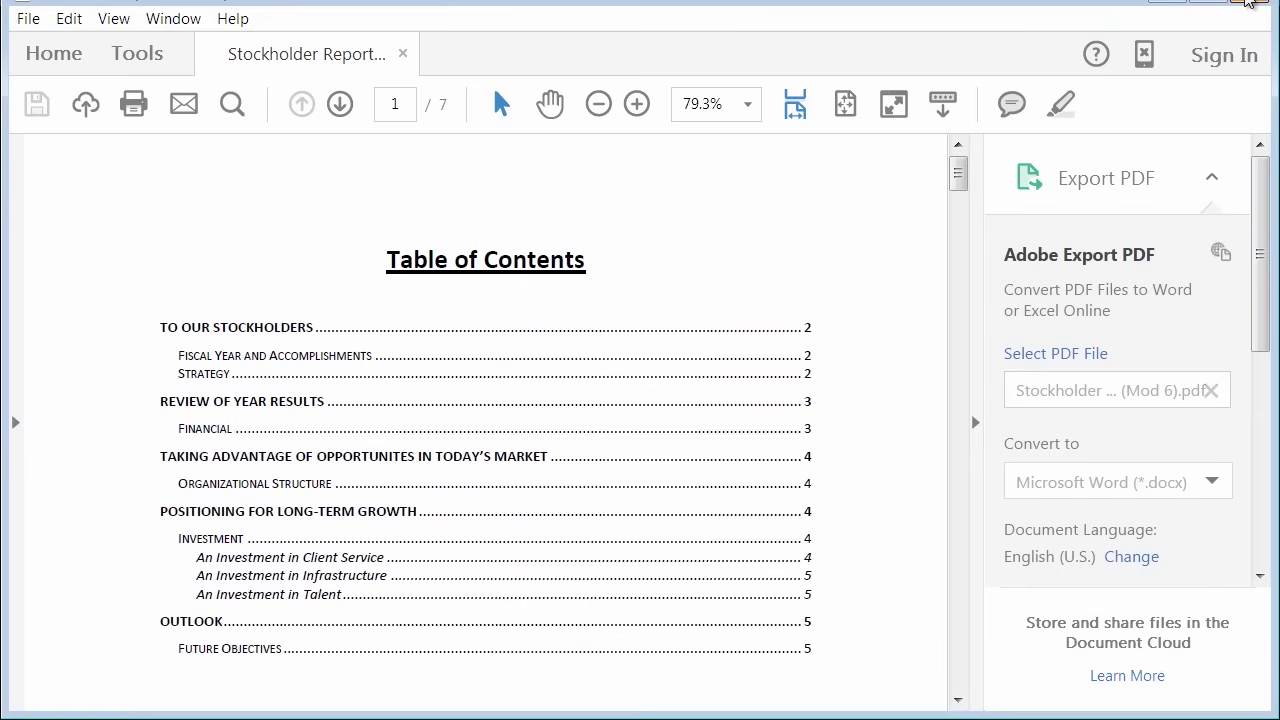
Close the PDF and the report, discarding unsaved changes.
click(1249, 3)
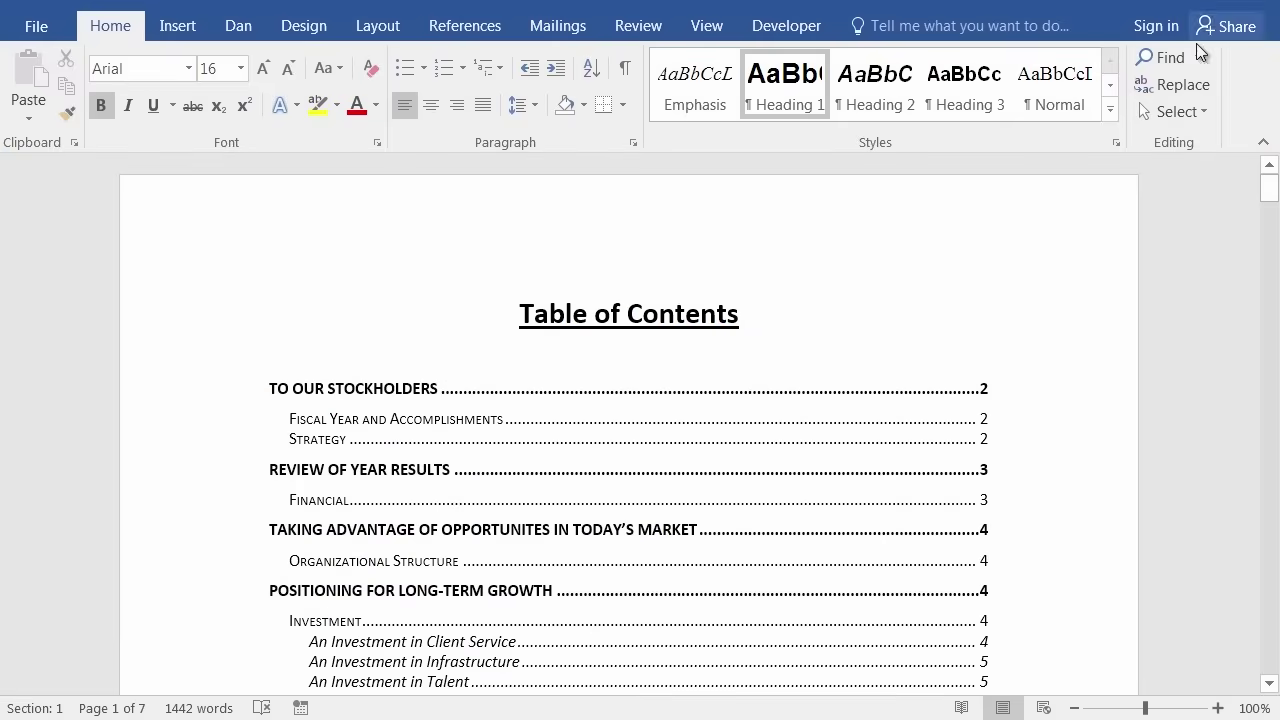
click(1249, 5)
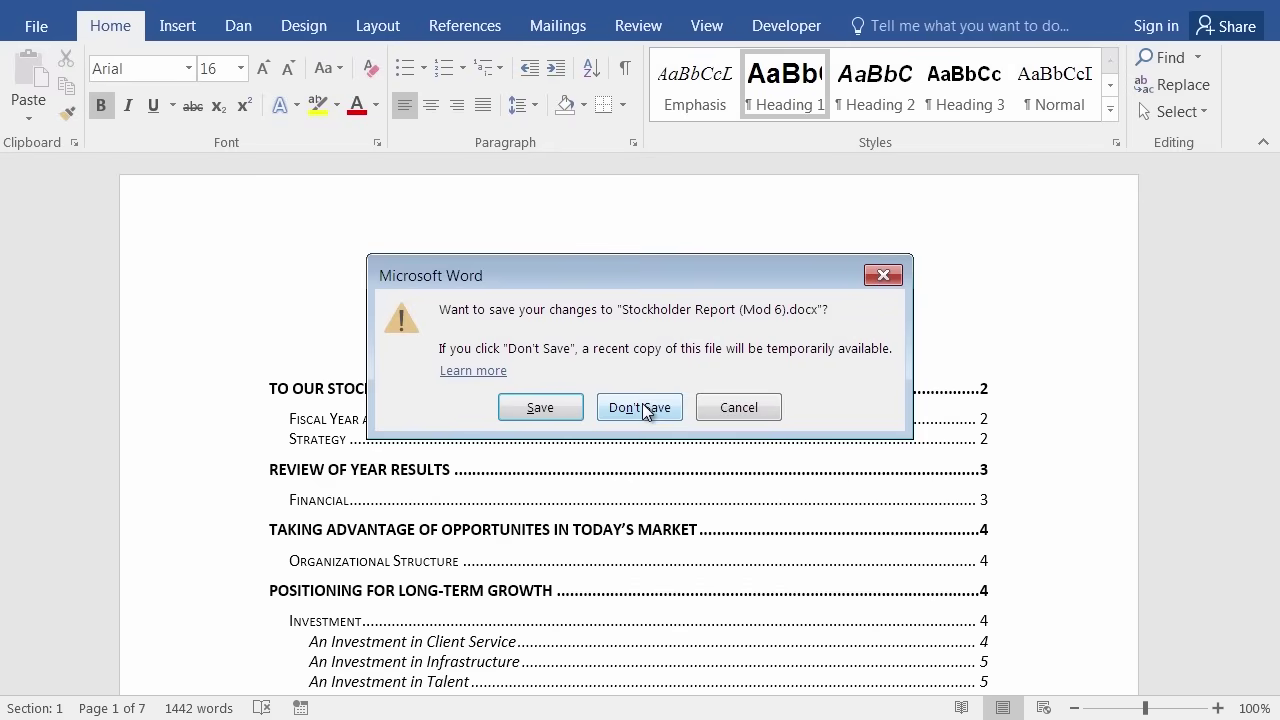
click(643, 409)
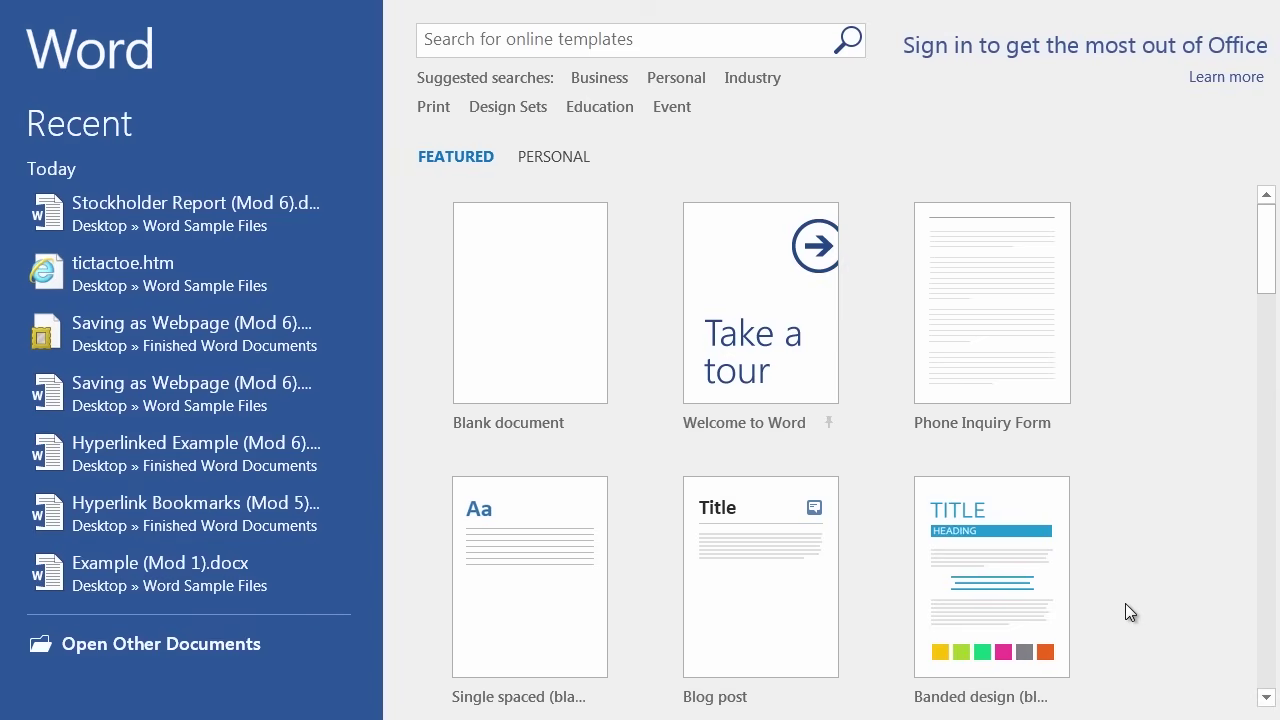
Browse to Finished Word Documents and open Stockholder Report (Mod 6).pdf in Word.
click(179, 646)
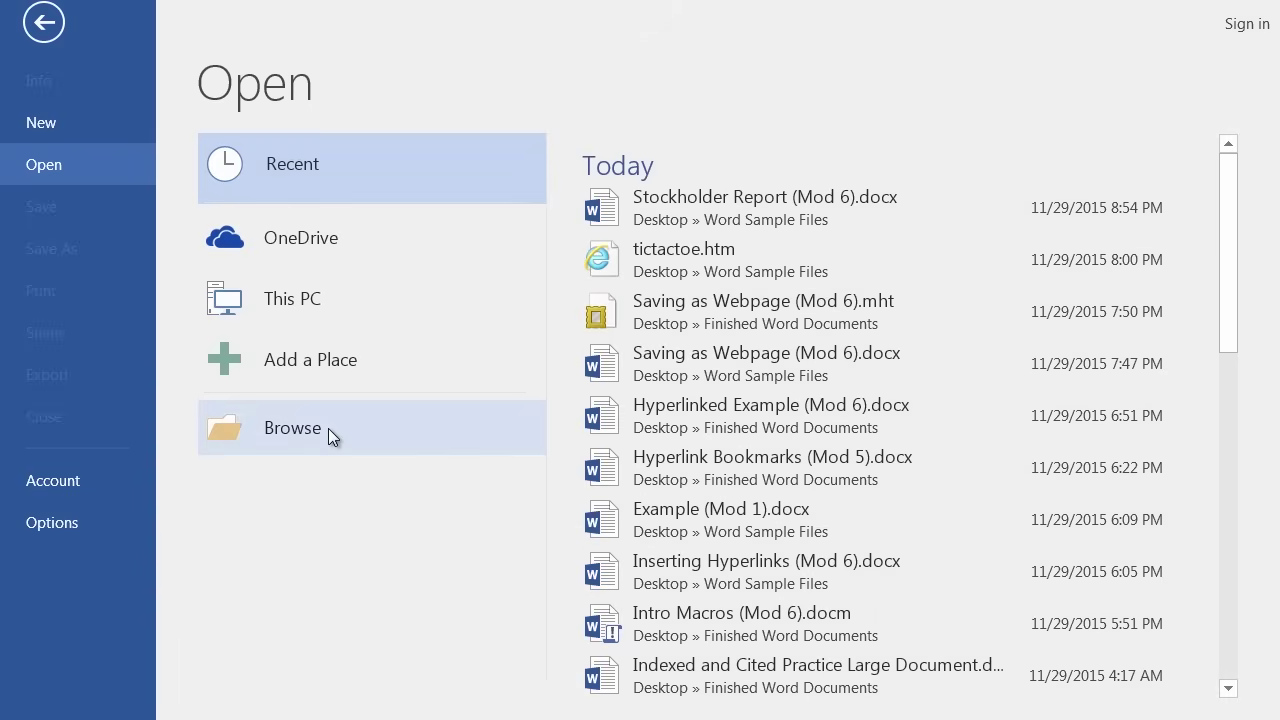
click(328, 430)
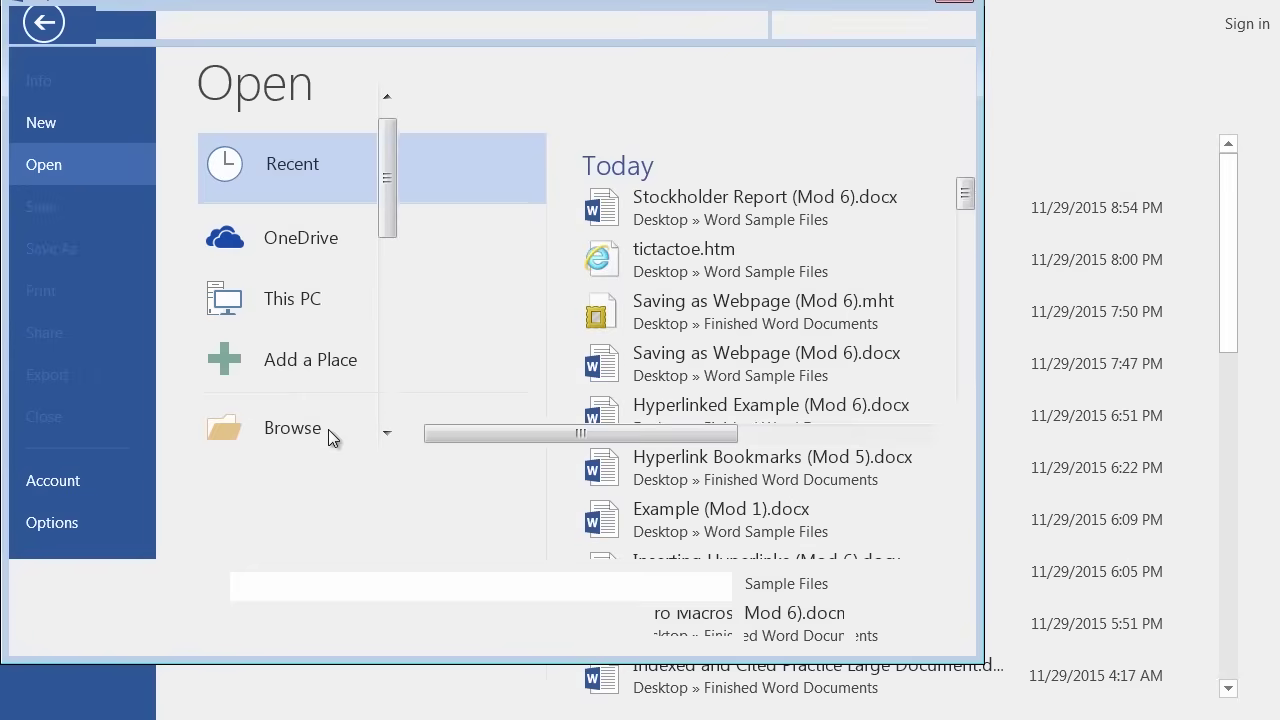
scroll(394, 189, up, 1)
scroll(394, 189, up, 3)
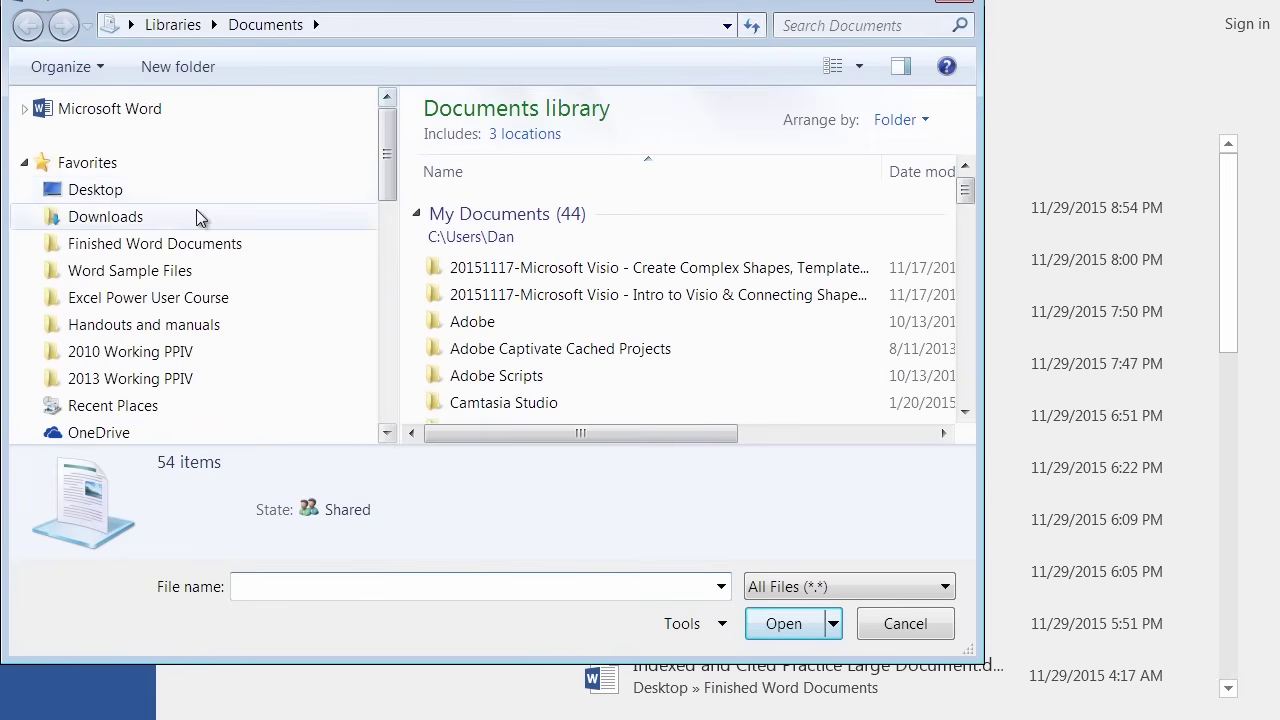
click(180, 245)
drag(969, 160, 980, 358)
scroll(975, 430, down, 3)
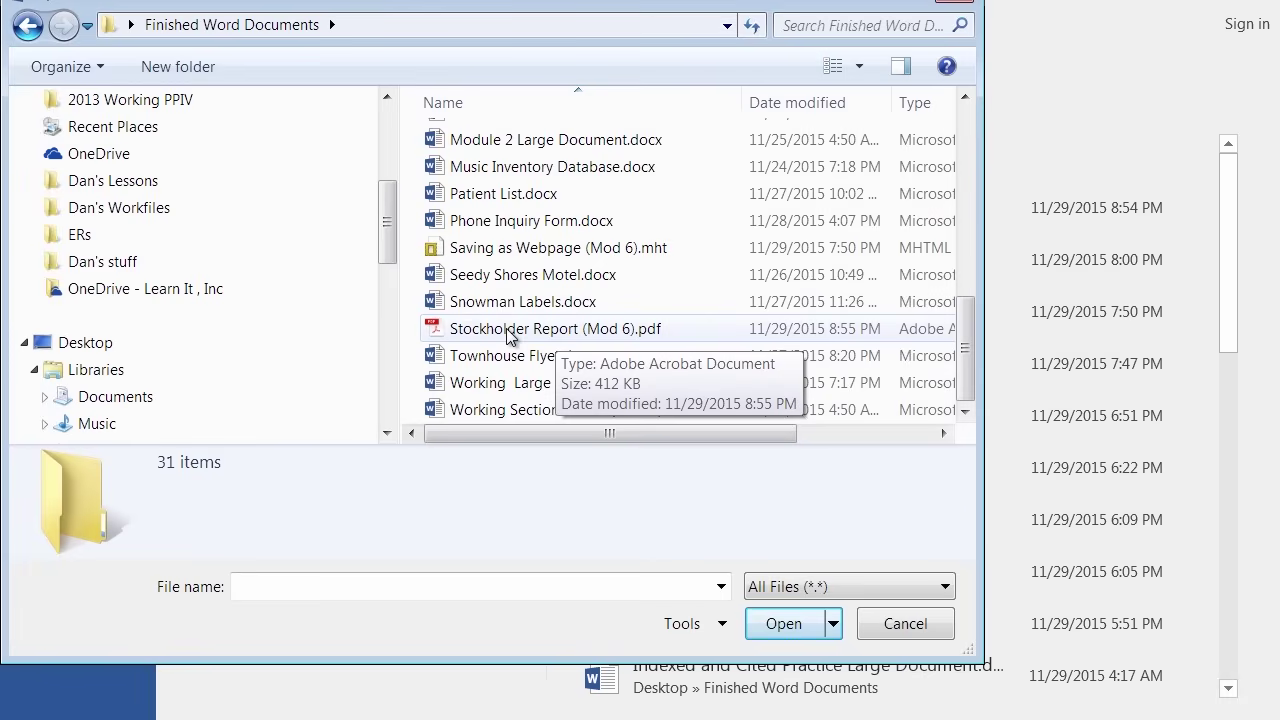
click(508, 331)
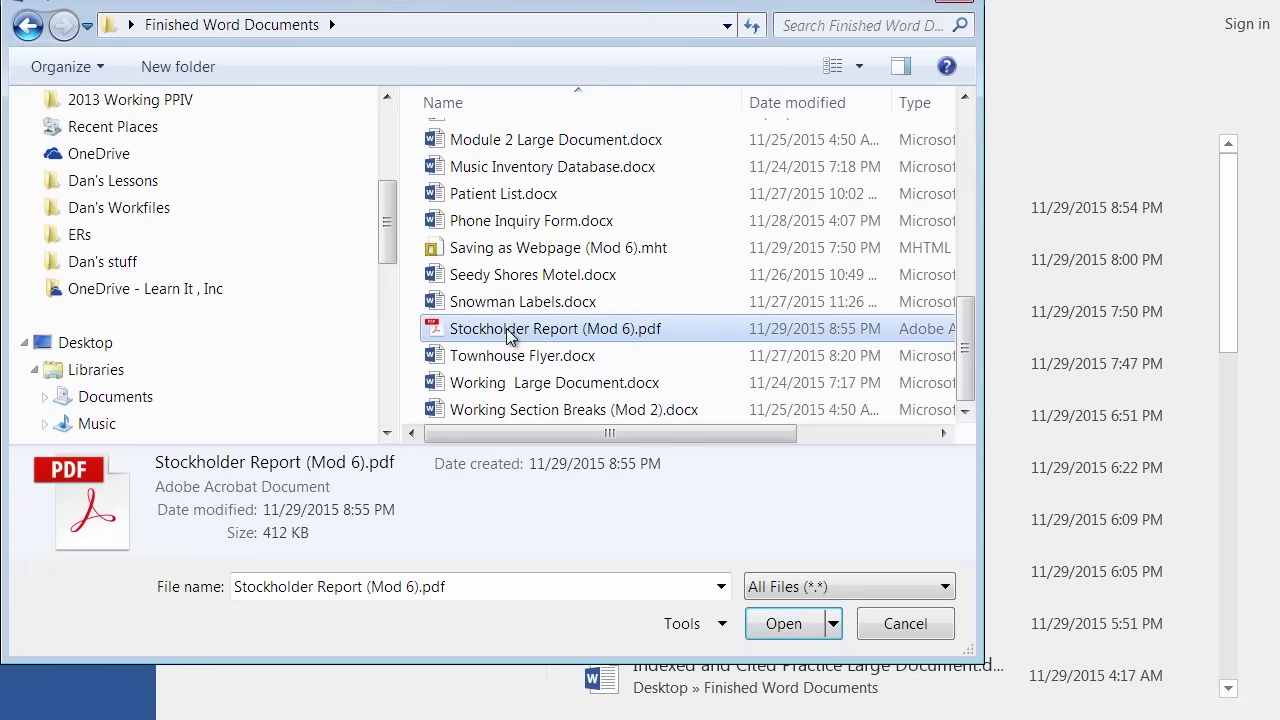
click(784, 624)
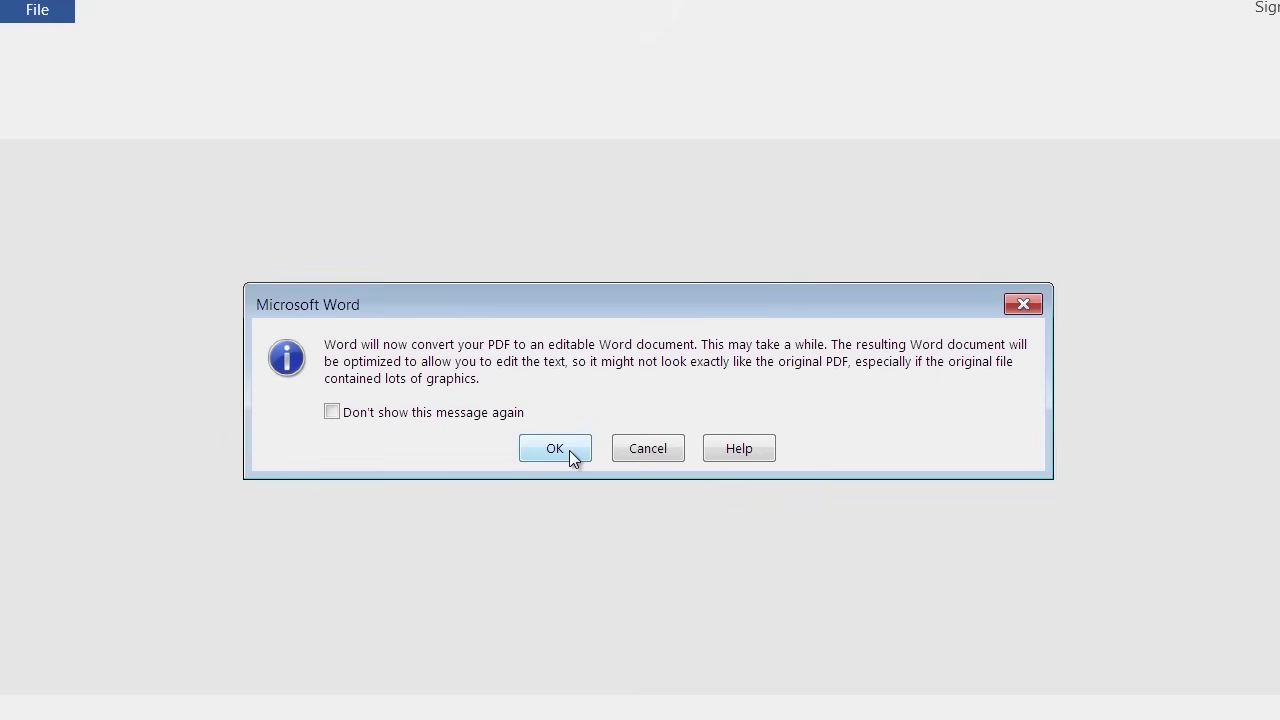
Accept converting Stockholder Report (Mod 6).pdf into an editable Word document.
click(569, 450)
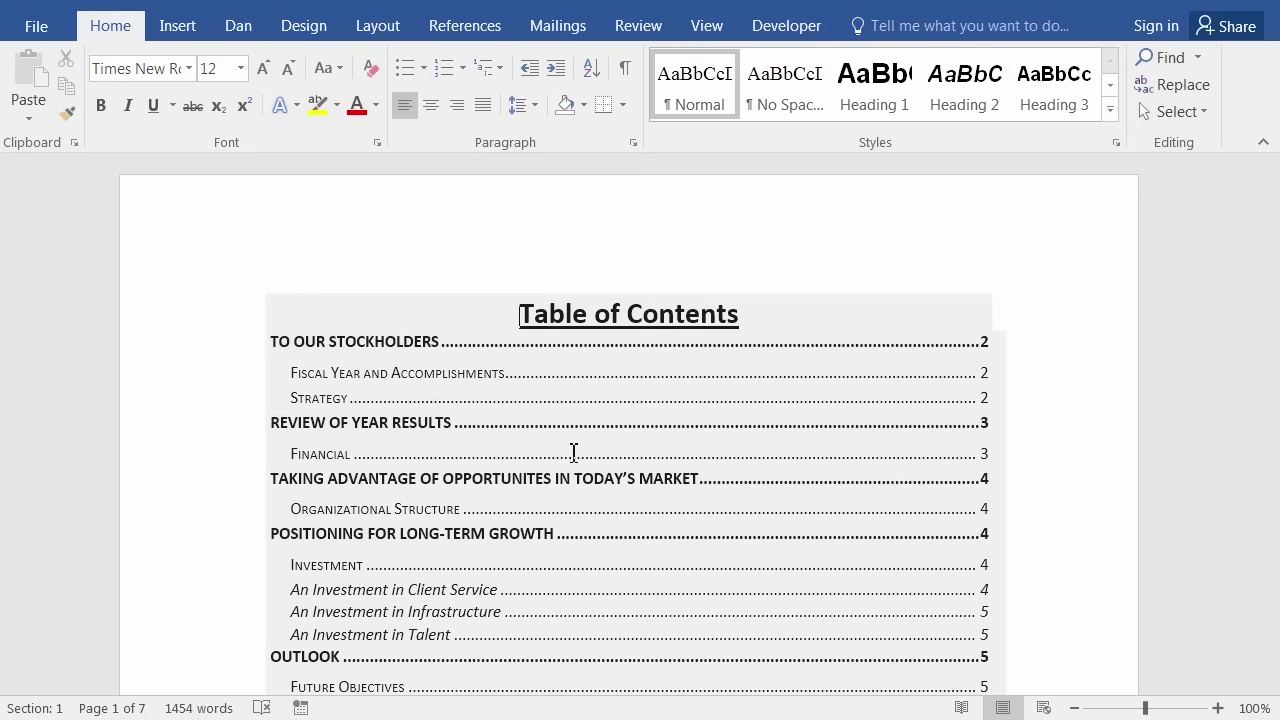
Scroll down to page 3's Financial section and place the cursor in its first paragraph.
scroll(1075, 470, down, 5)
scroll(771, 589, down, 15)
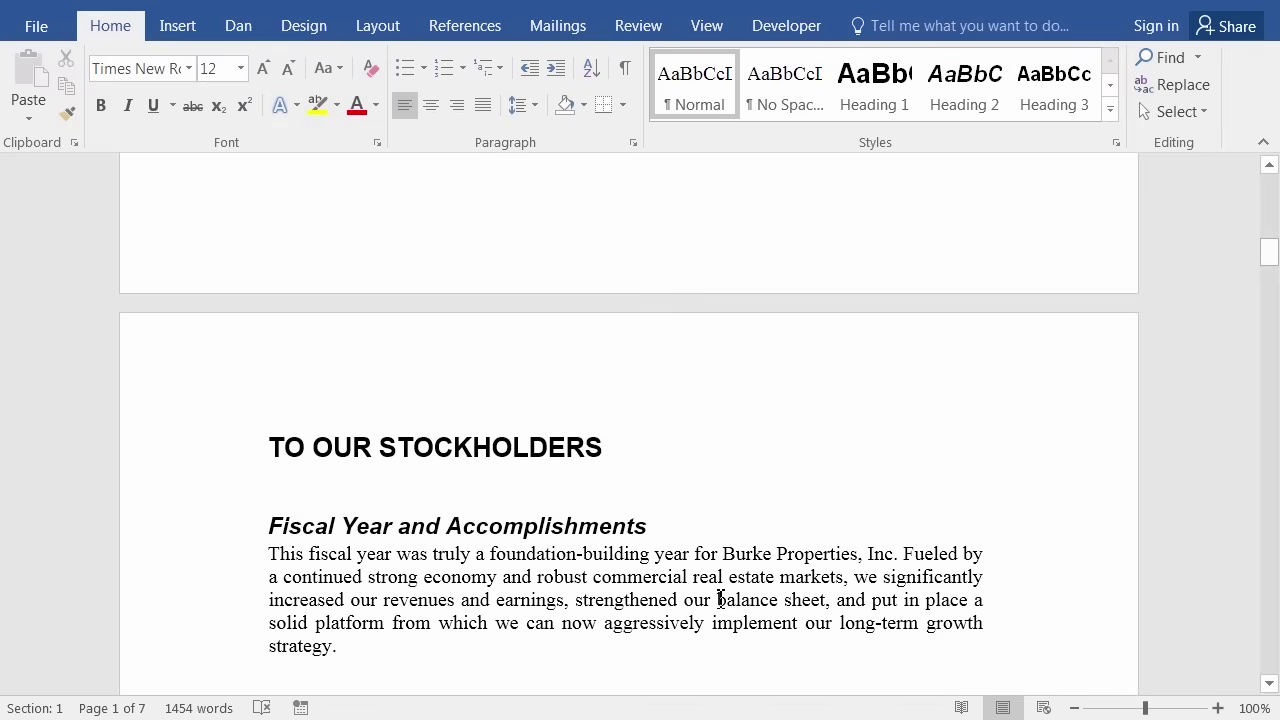
scroll(720, 599, down, 9)
scroll(681, 643, down, 10)
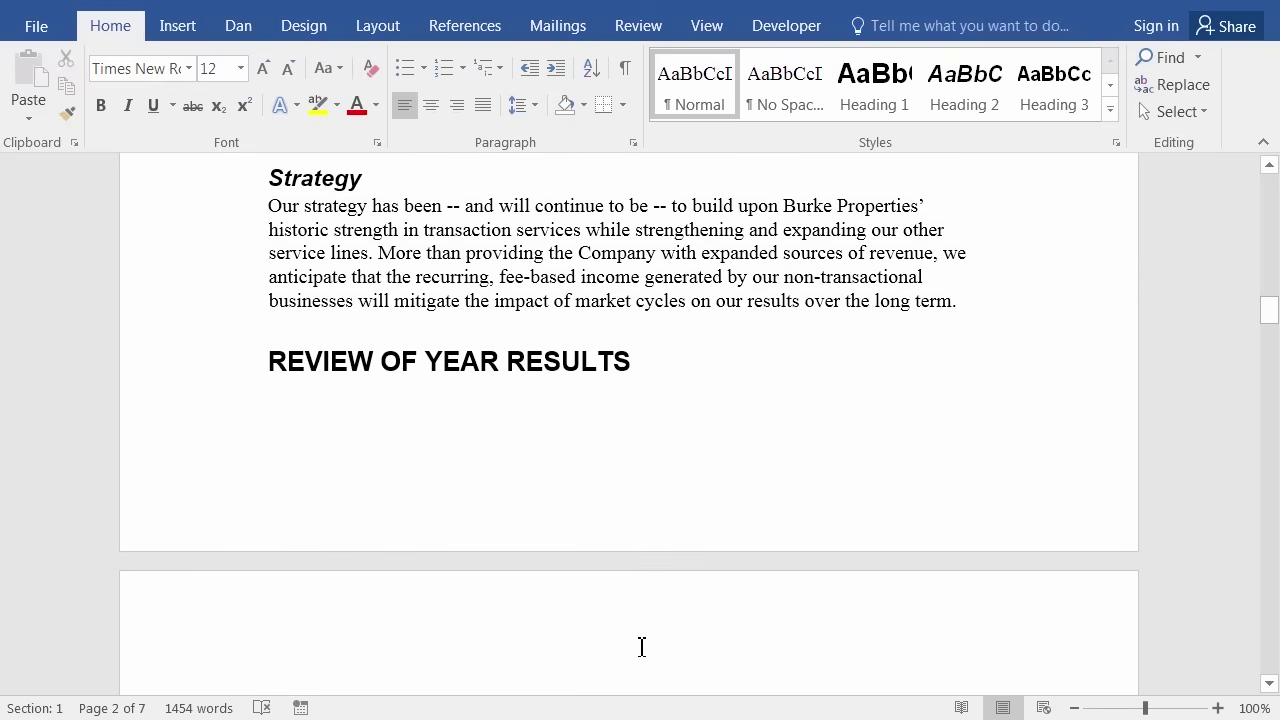
scroll(643, 648, down, 8)
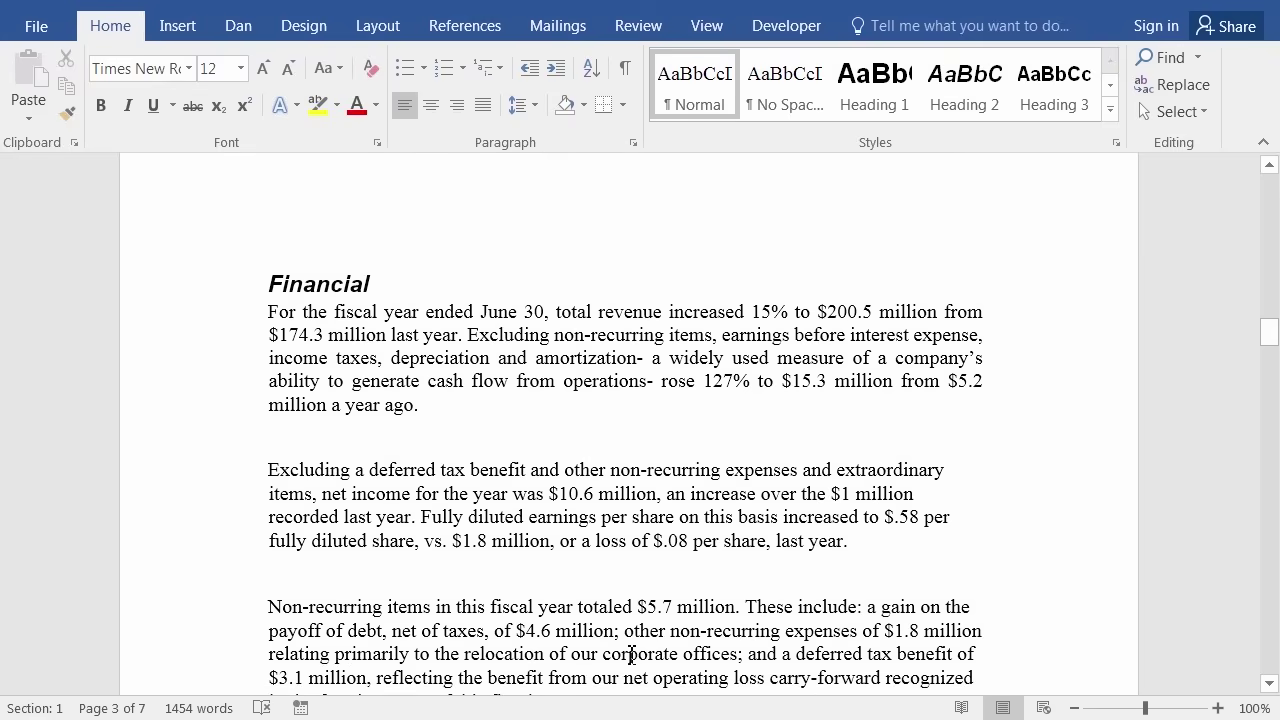
scroll(631, 655, down, 3)
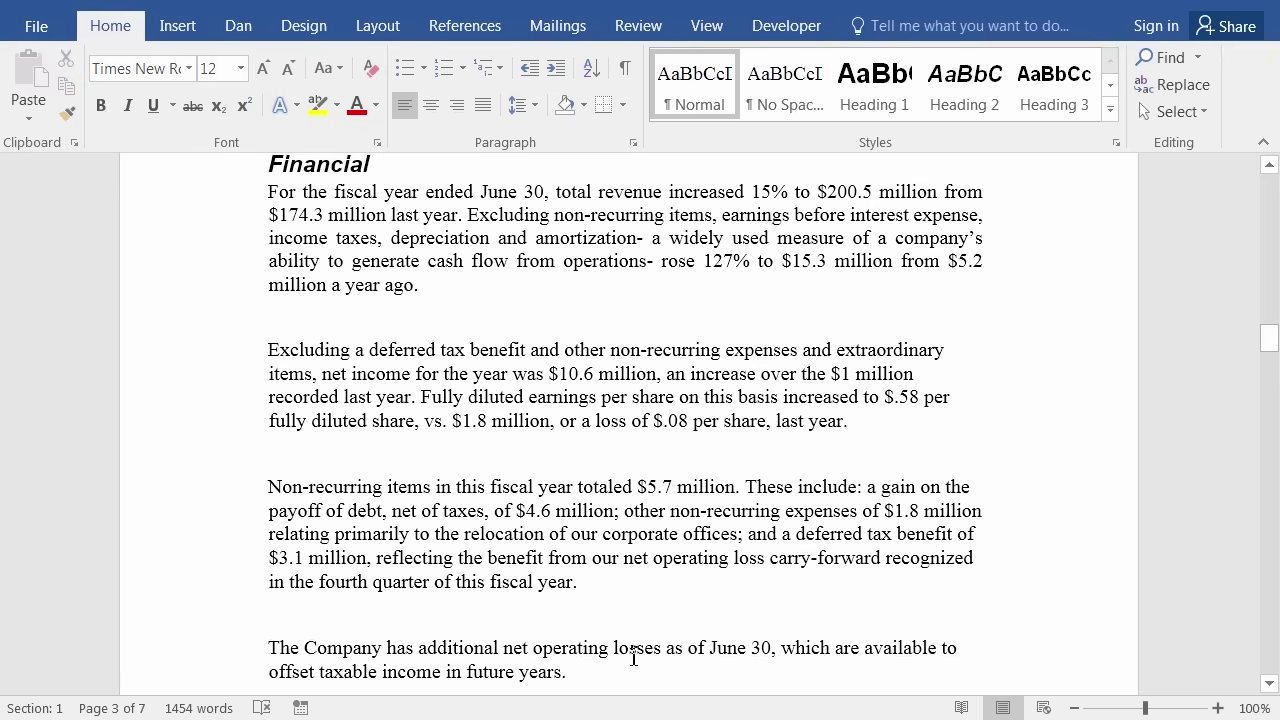
scroll(506, 571, up, 9)
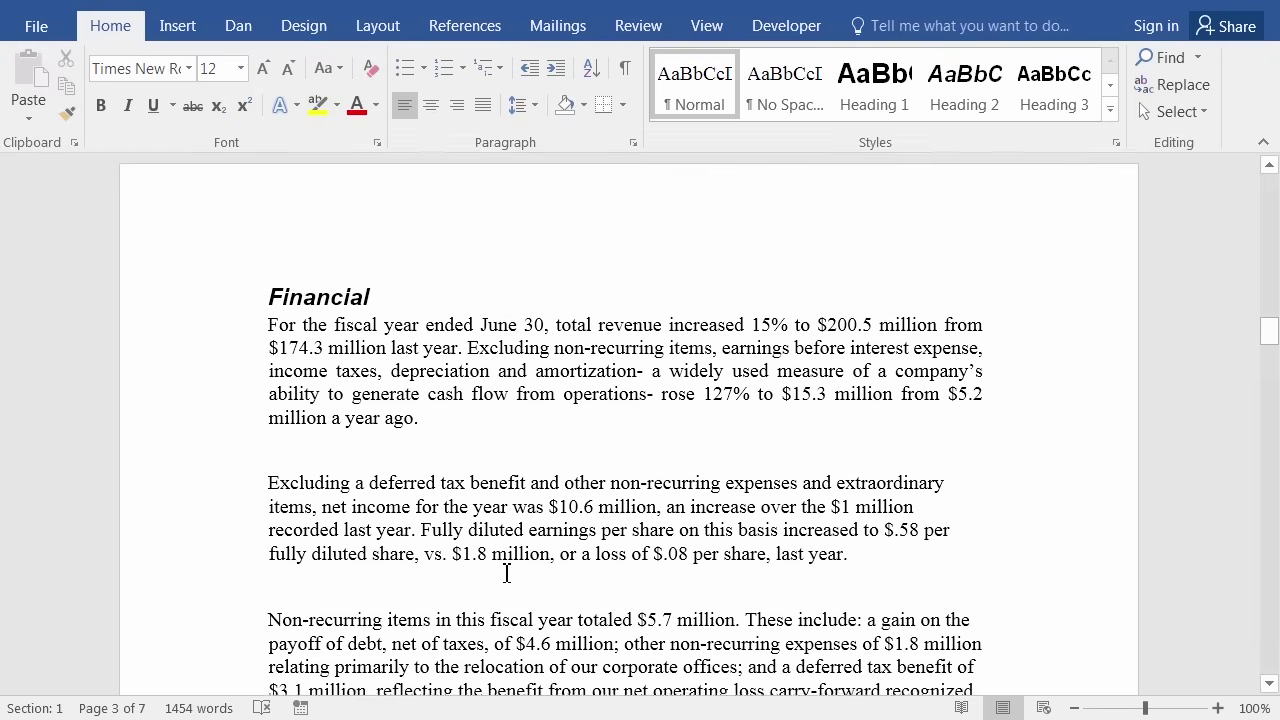
click(483, 555)
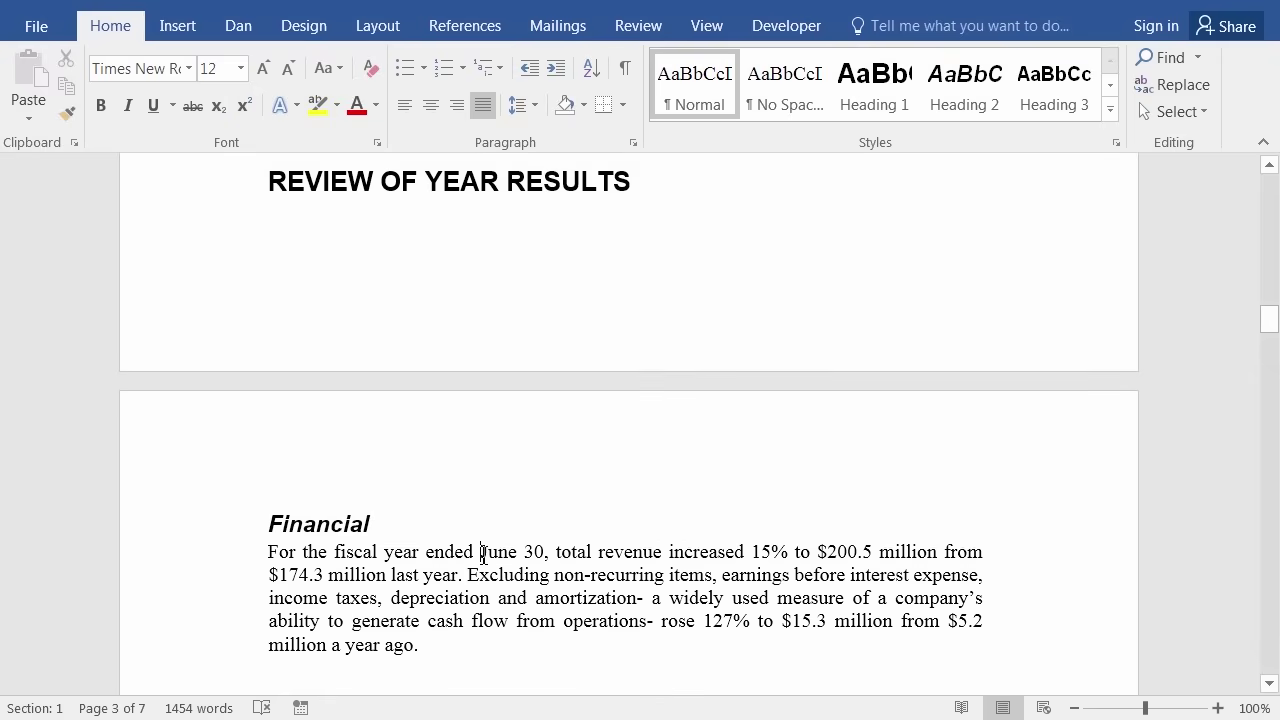
scroll(456, 551, down, 6)
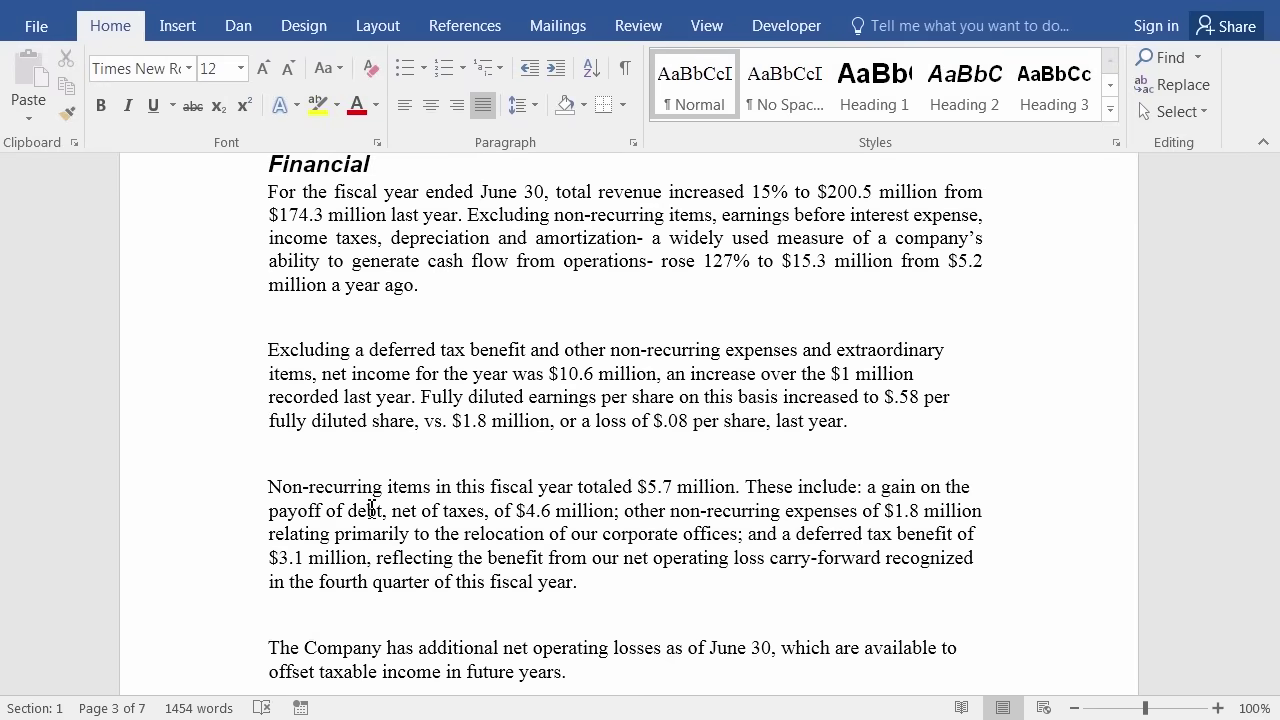
Lay out the 'Excluding a deferred tax benefit' and 'Non-recurring items' paragraphs in two columns.
drag(198, 360, 233, 580)
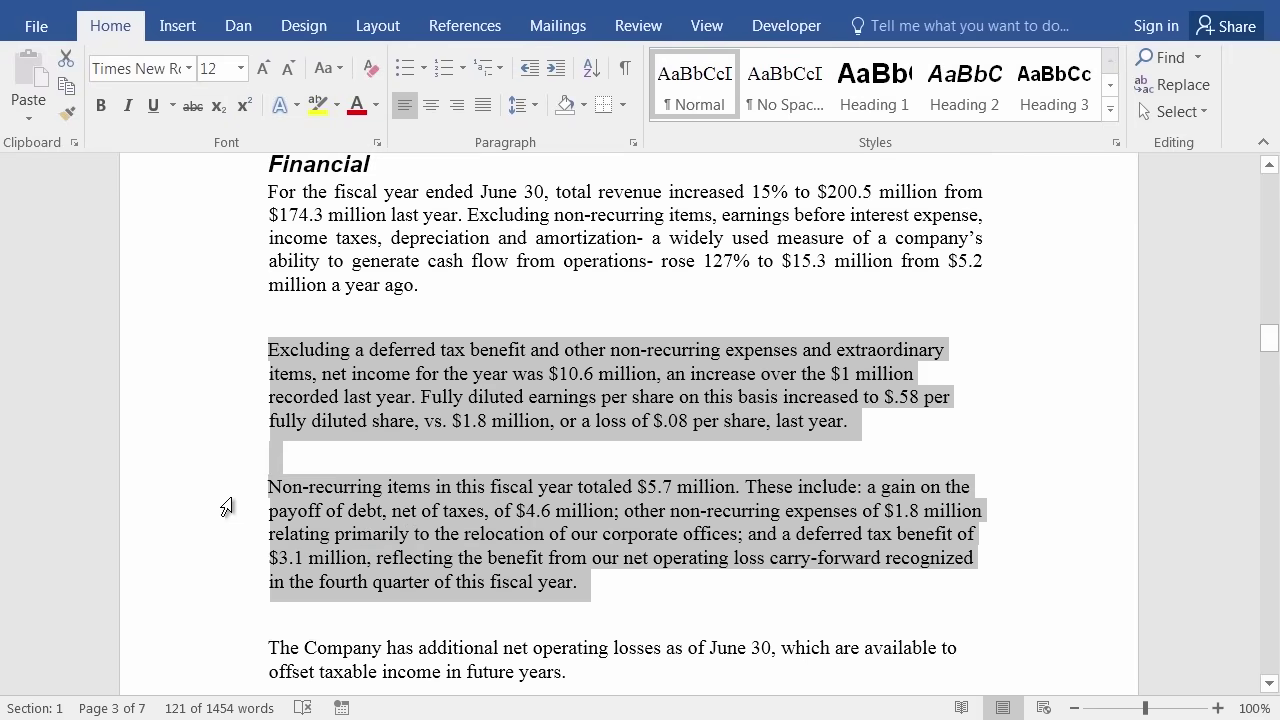
click(396, 27)
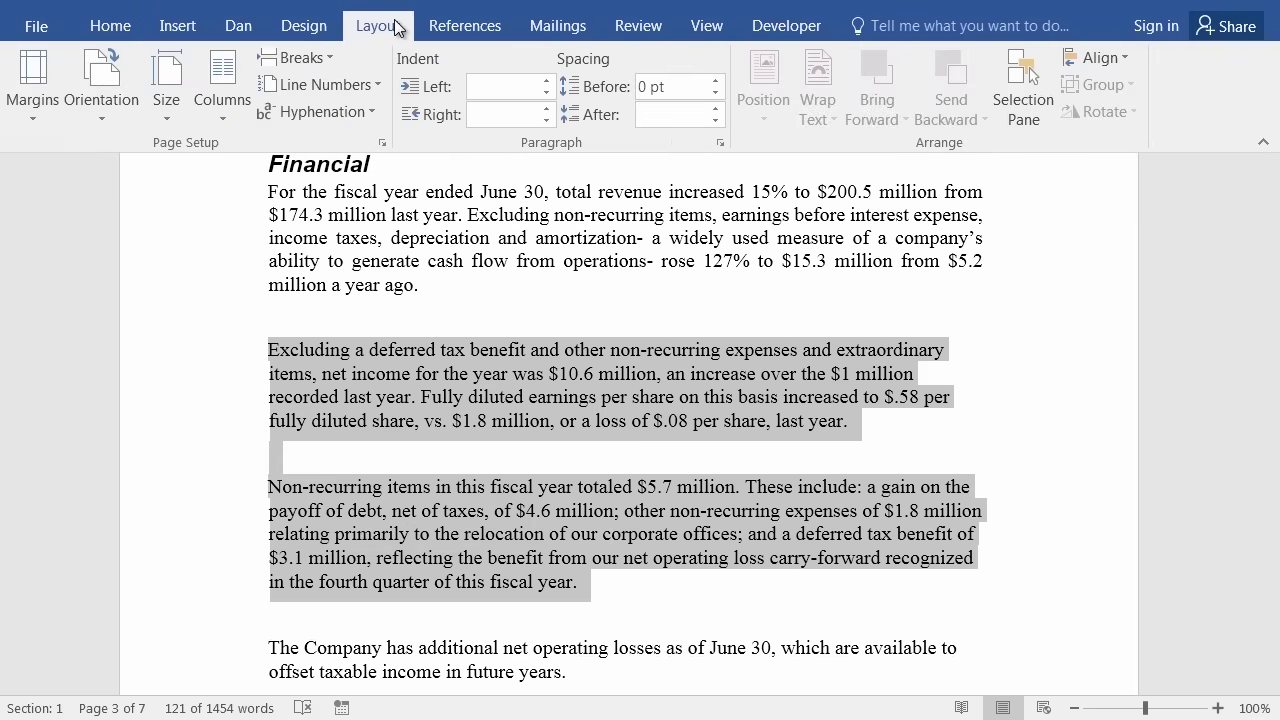
click(222, 118)
click(215, 211)
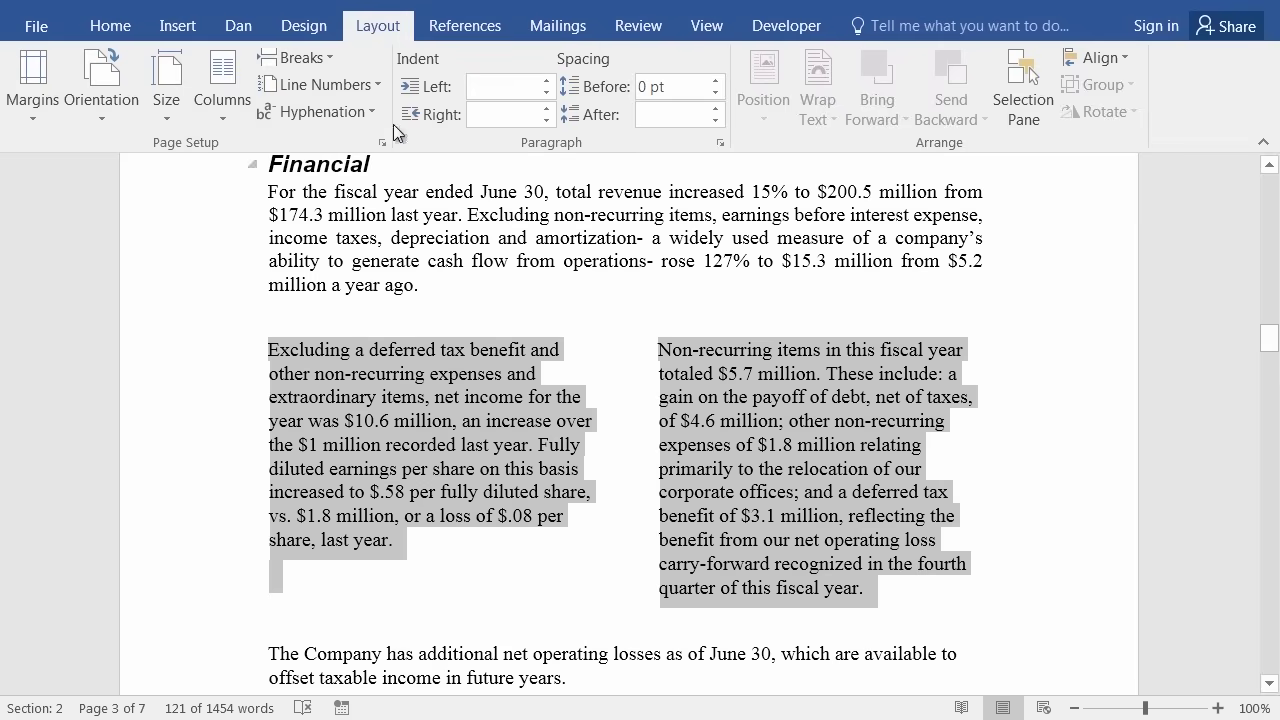
click(470, 663)
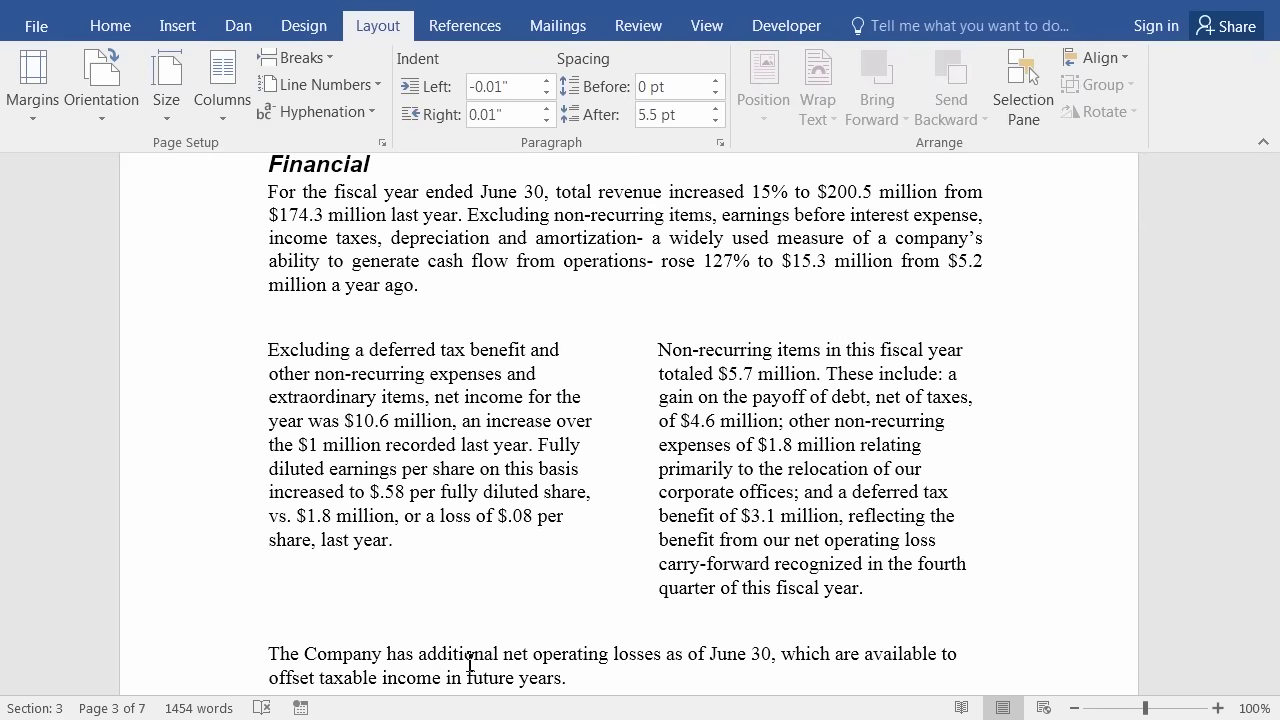
Attempt saving the report as PDF in Finished Word Documents, which triggers a read-only warning.
click(36, 30)
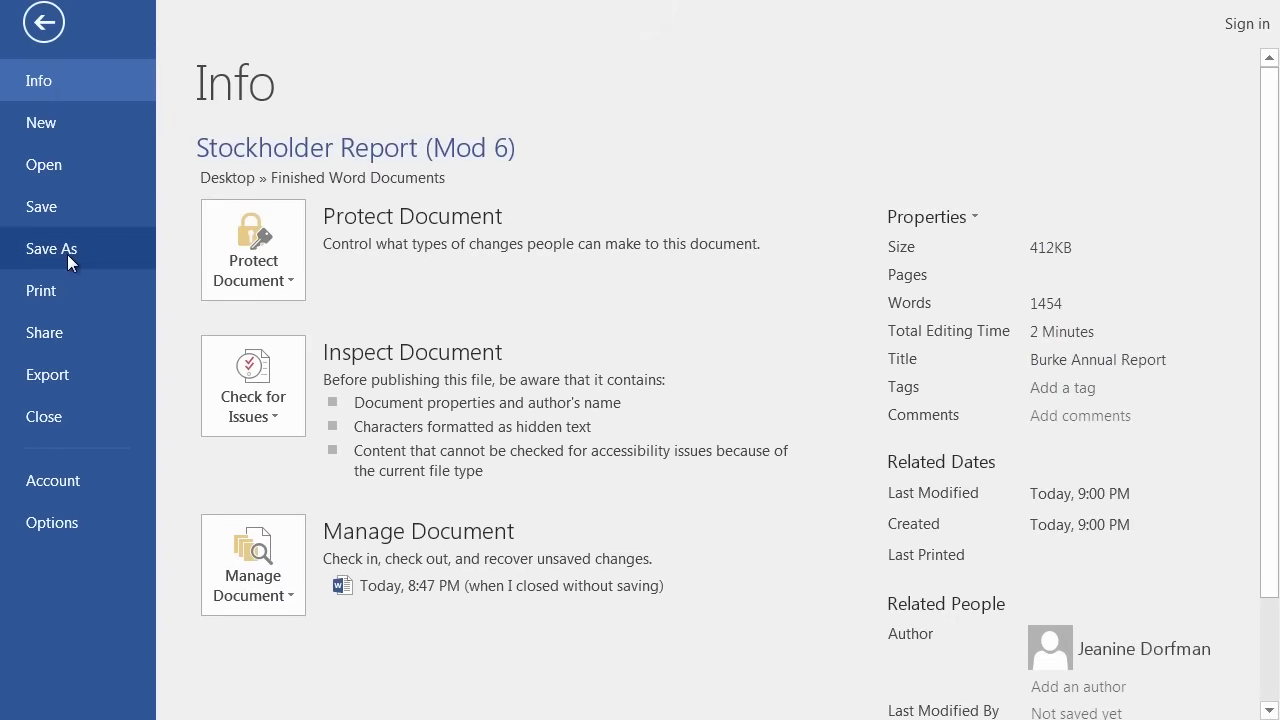
click(67, 254)
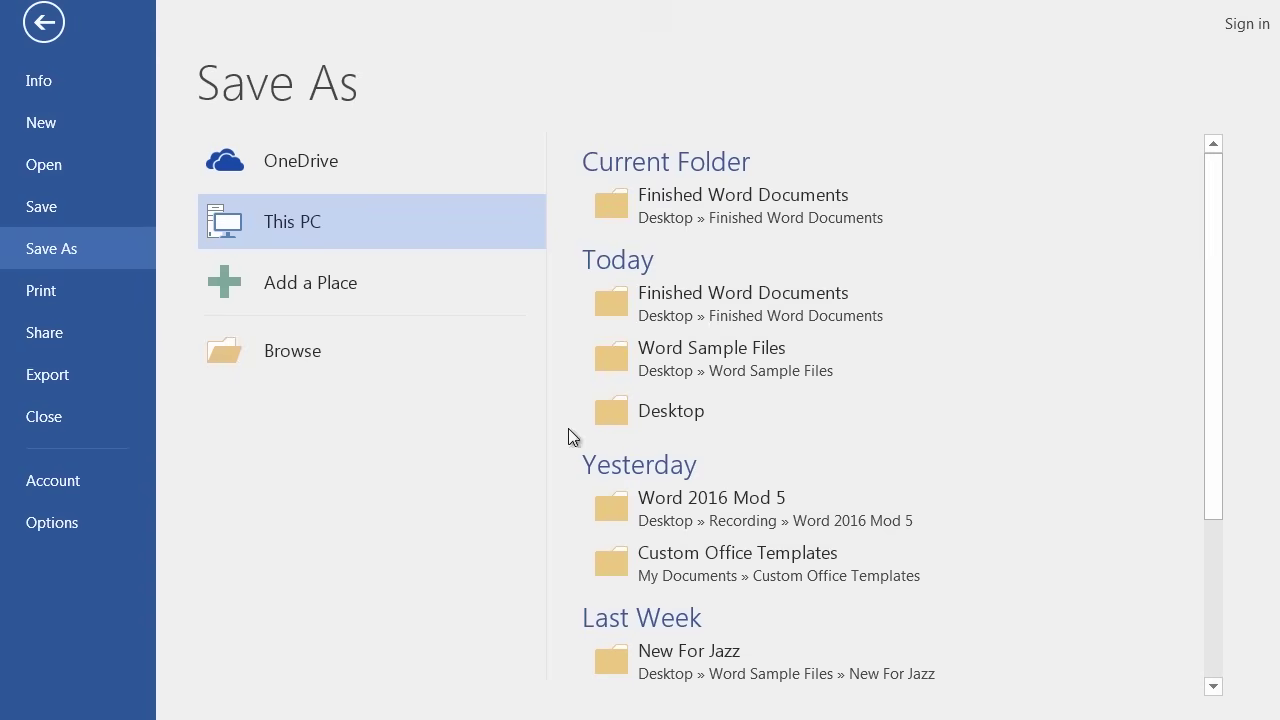
click(714, 300)
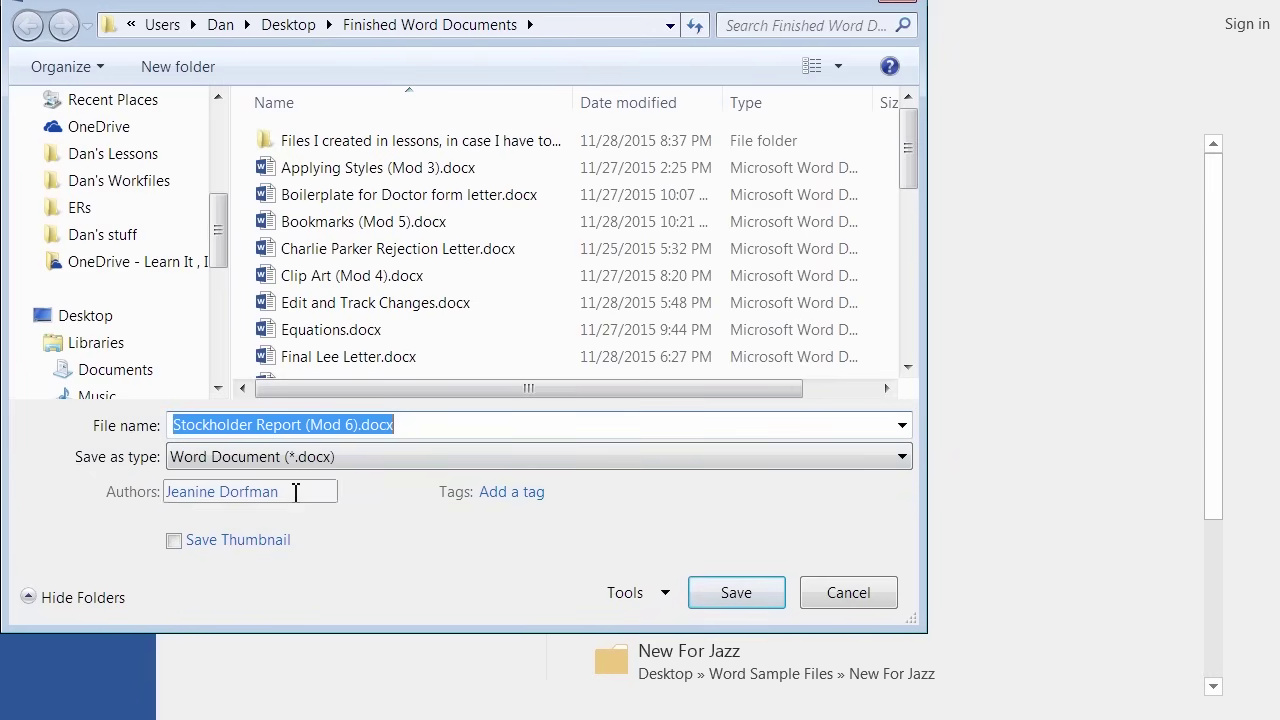
click(241, 462)
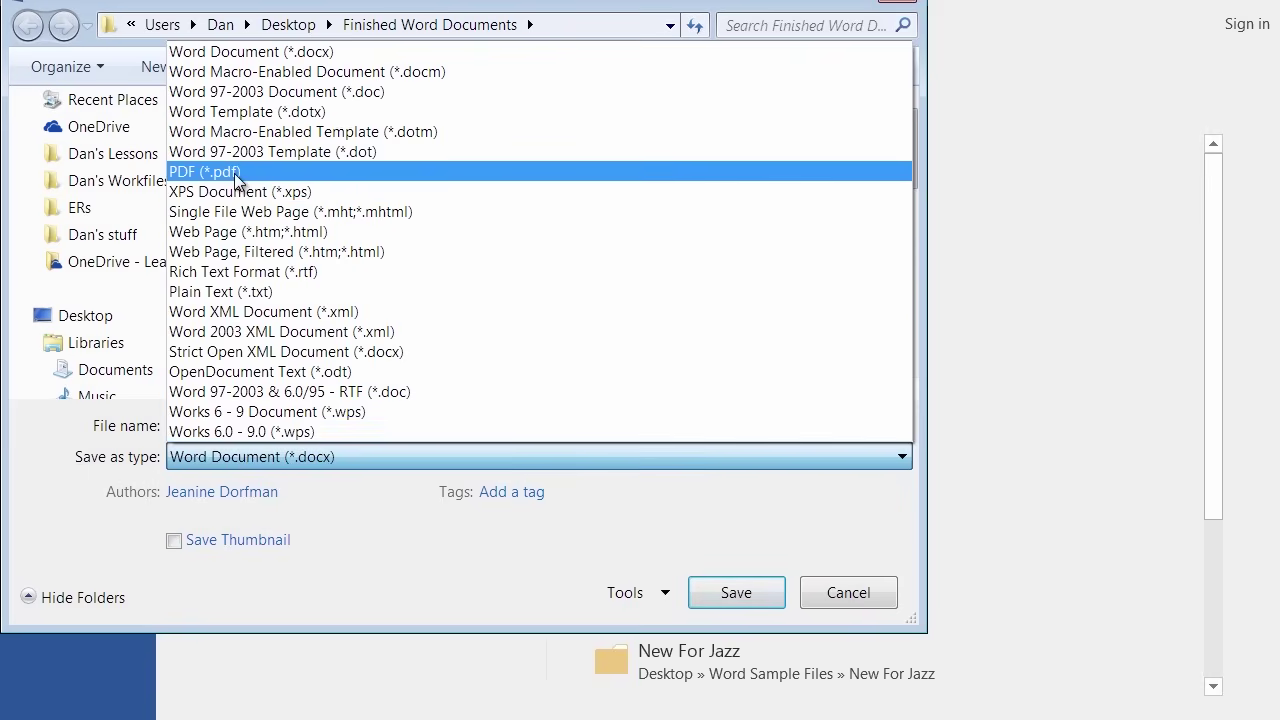
click(243, 172)
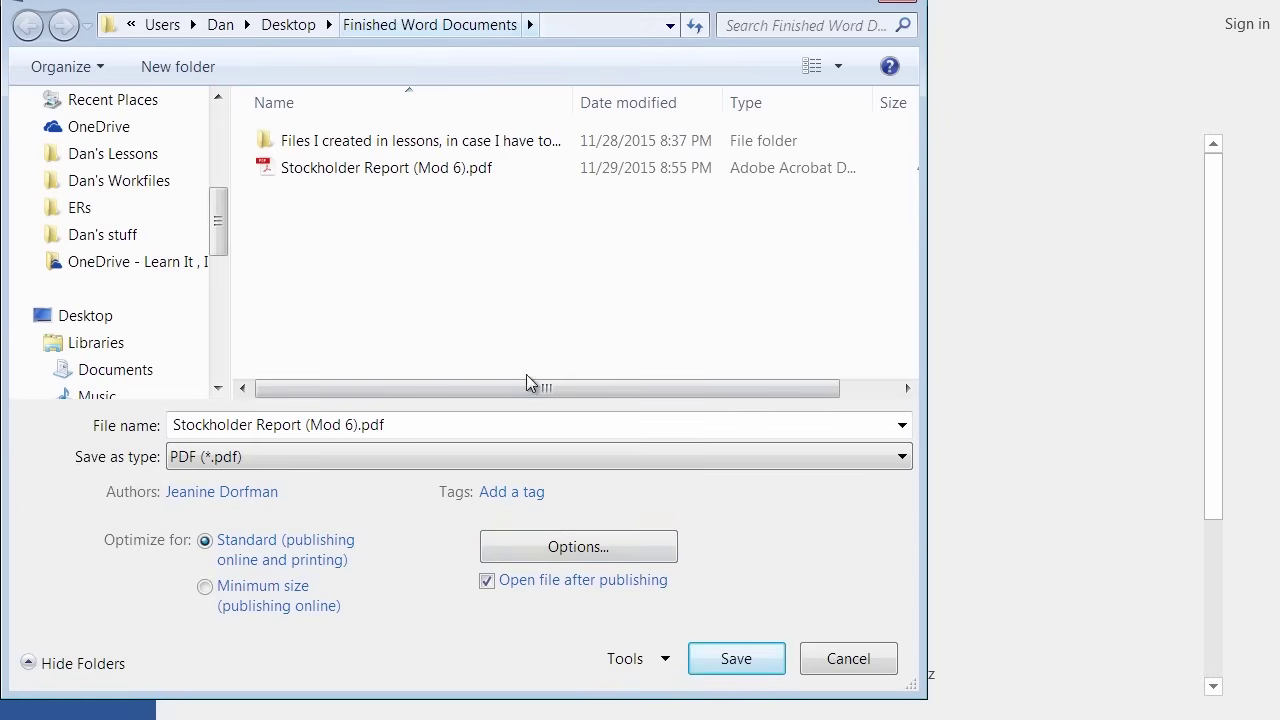
click(742, 660)
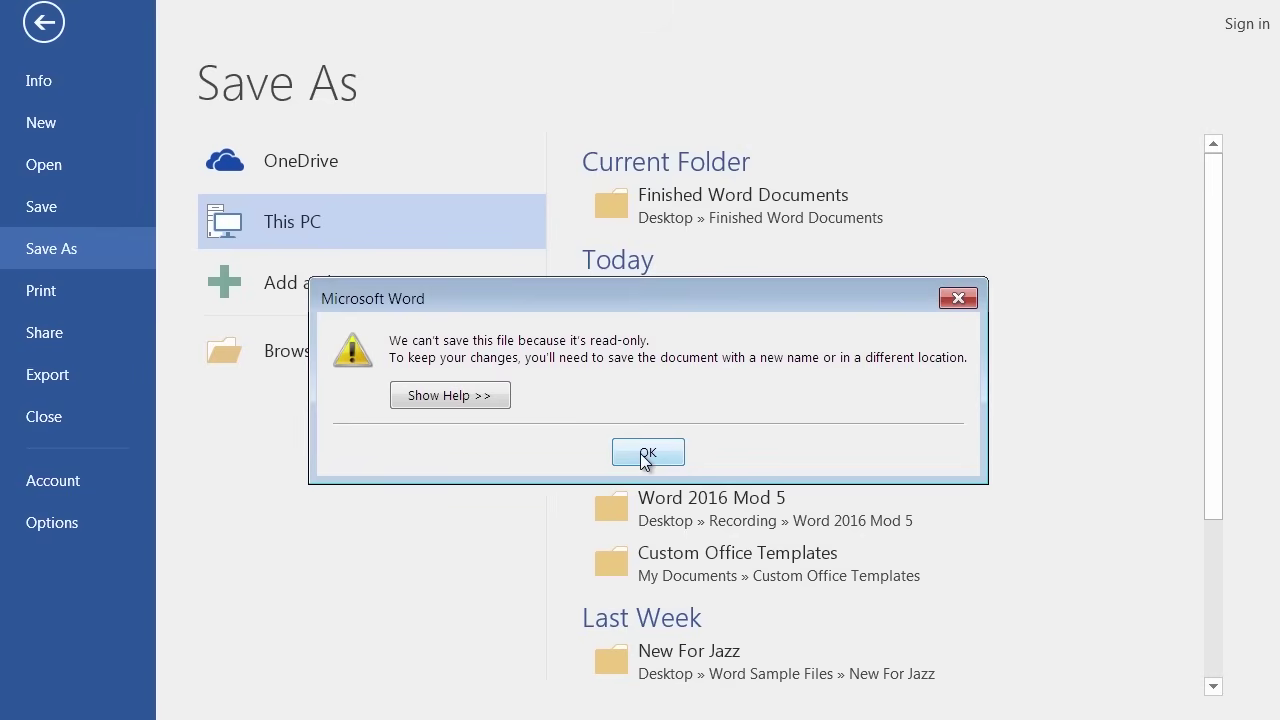
Dismiss the read-only warning and choose PDF format in Finished Word Documents again.
click(647, 454)
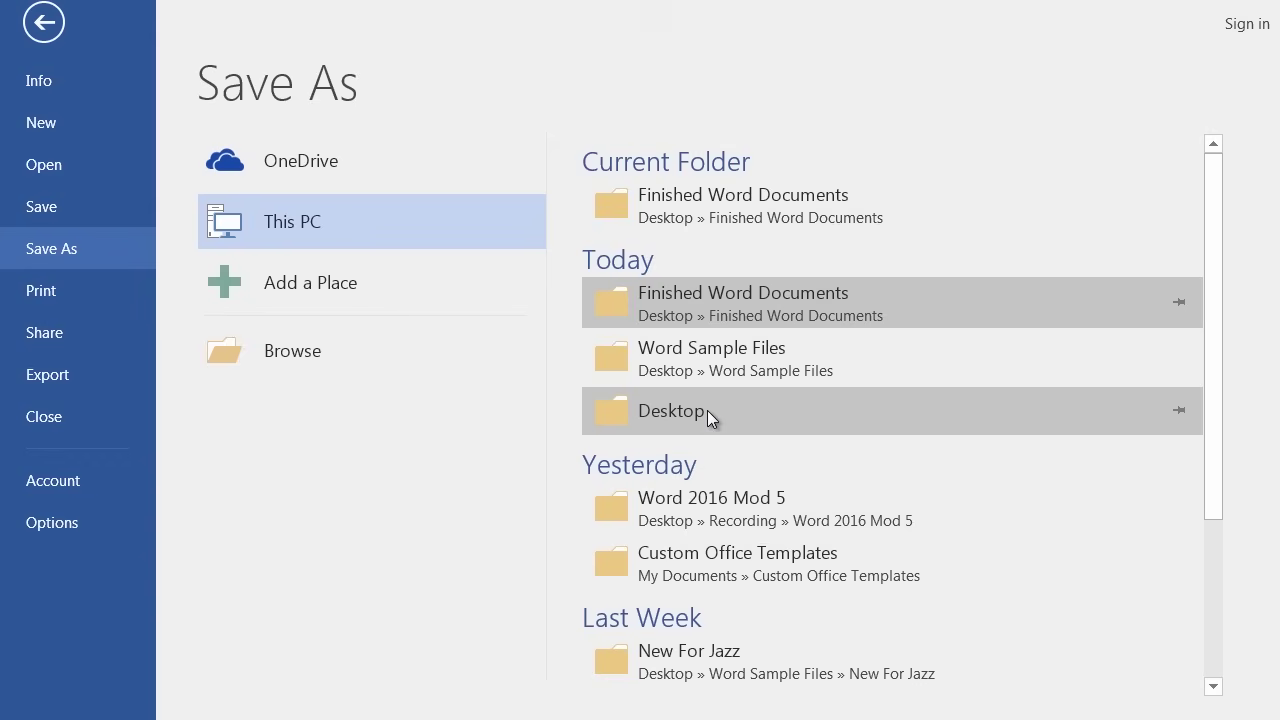
click(716, 294)
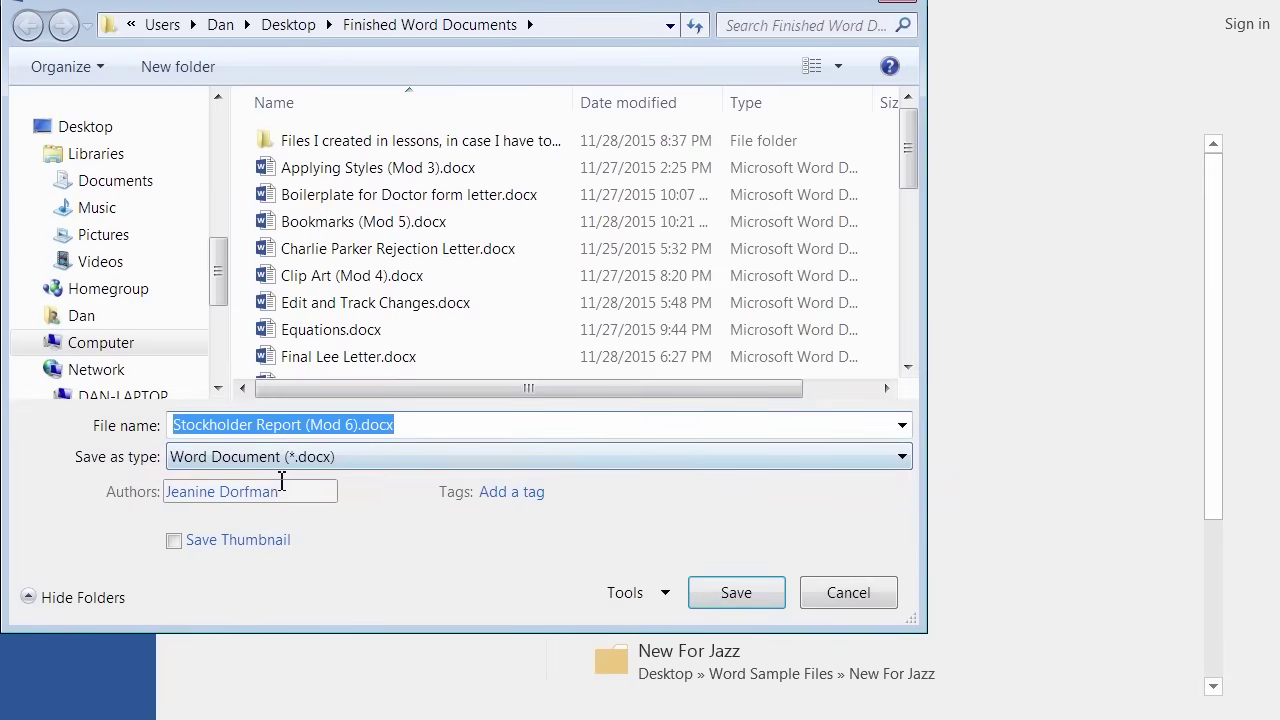
click(273, 458)
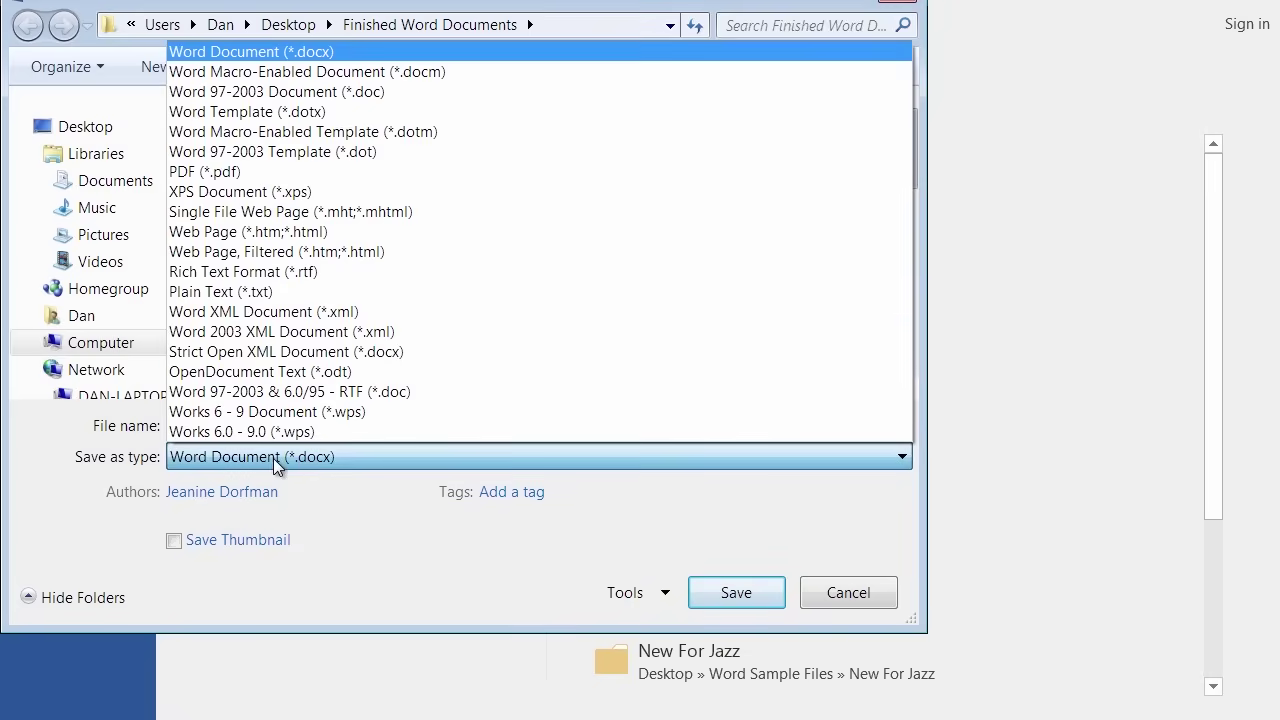
click(250, 174)
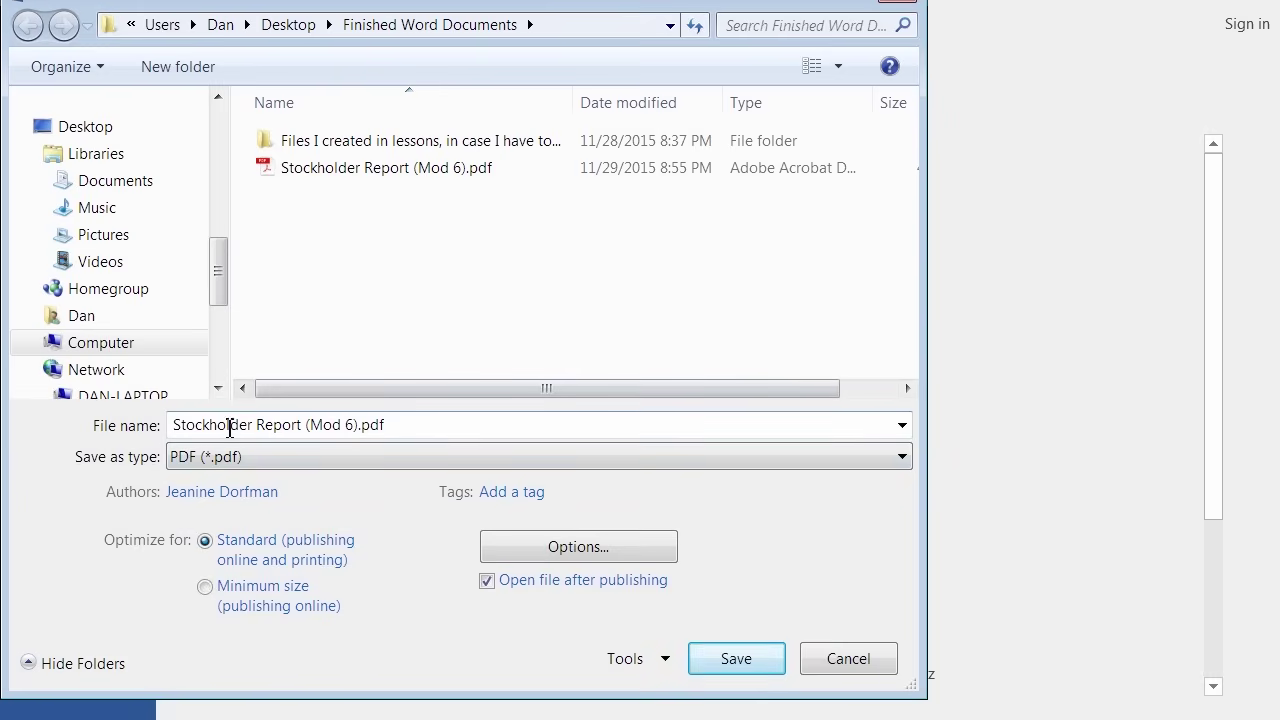
Save the PDF as 'Edited Stockholder Report (Mod 6)', then dismiss the file-in-use warning.
triple_click(175, 425)
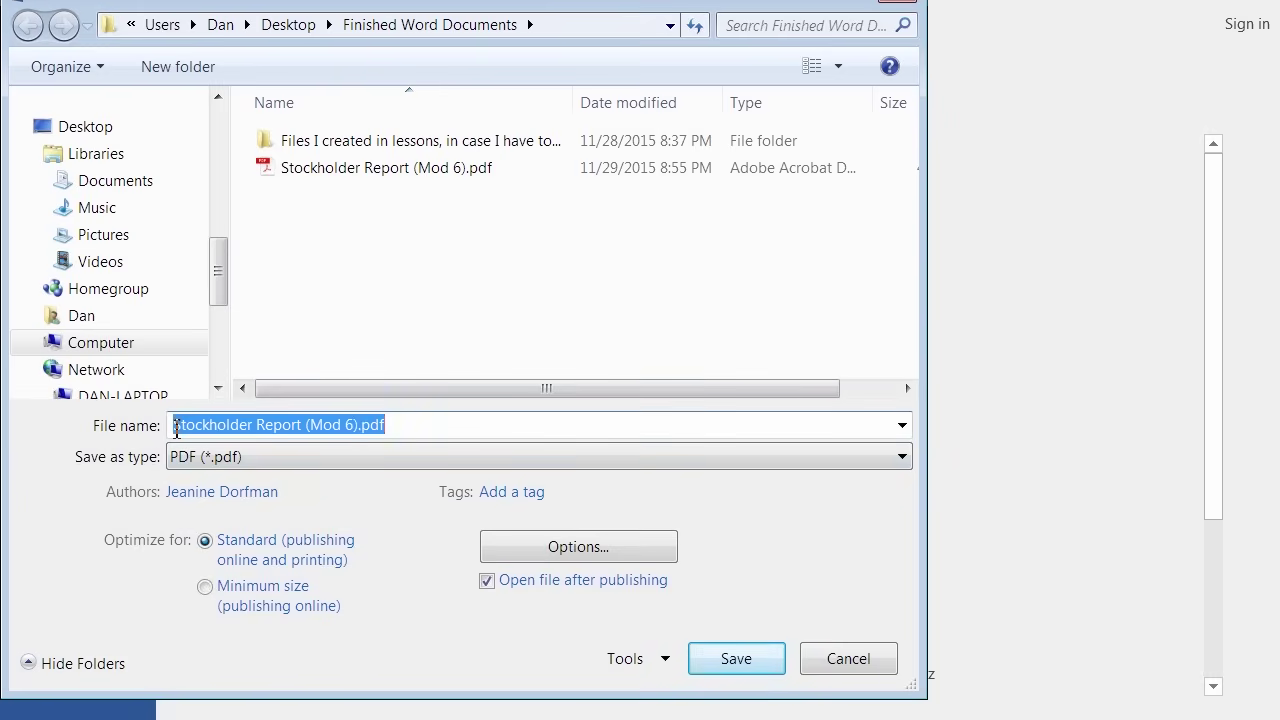
click(175, 427)
text(Edi)
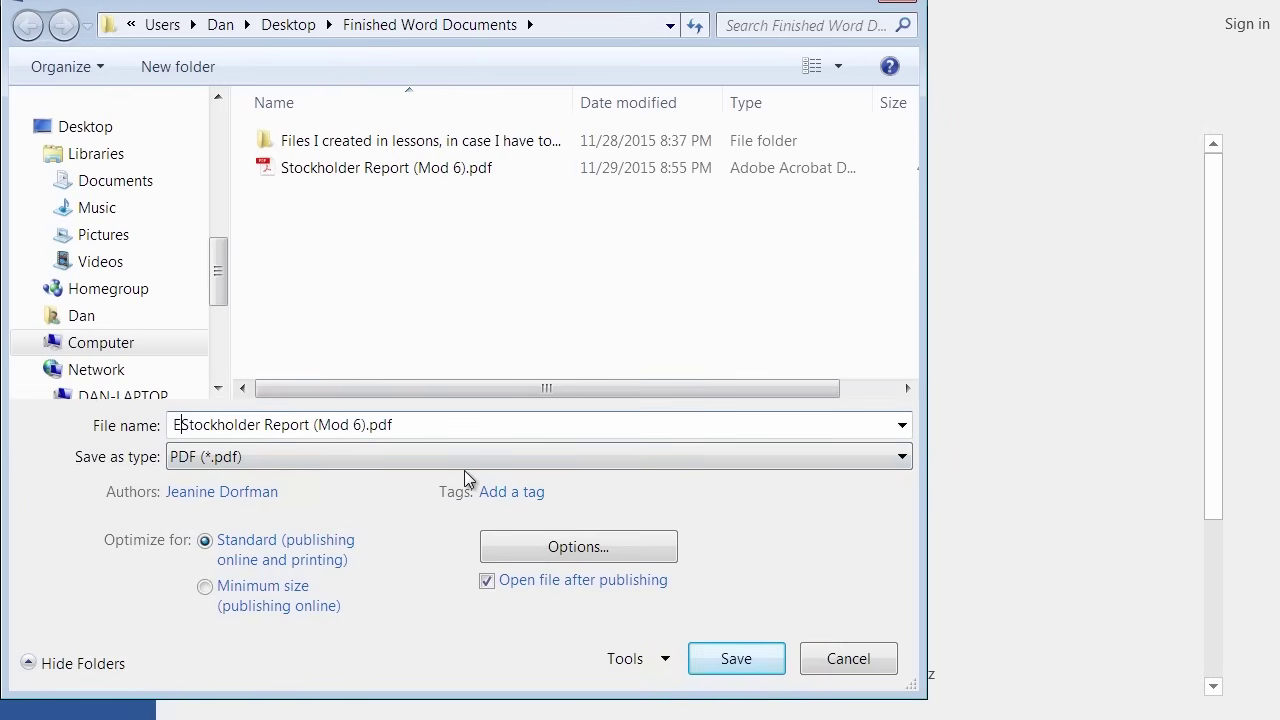
text(ted)
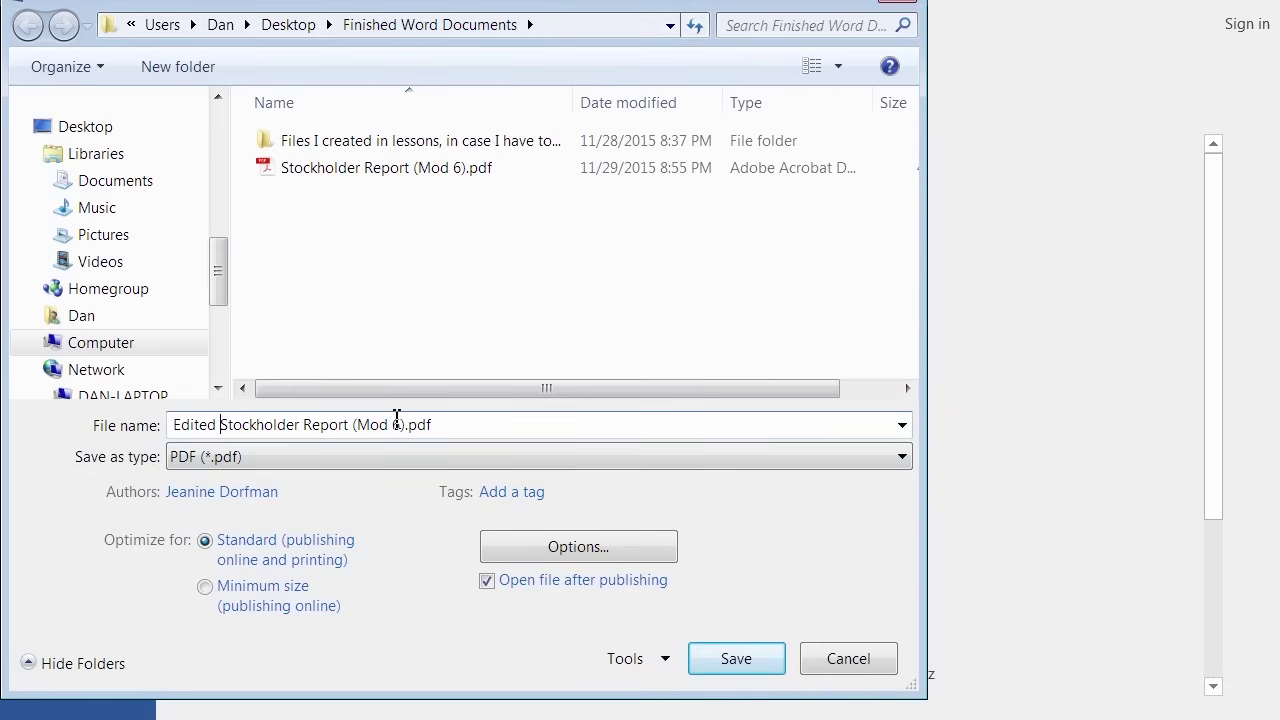
click(723, 668)
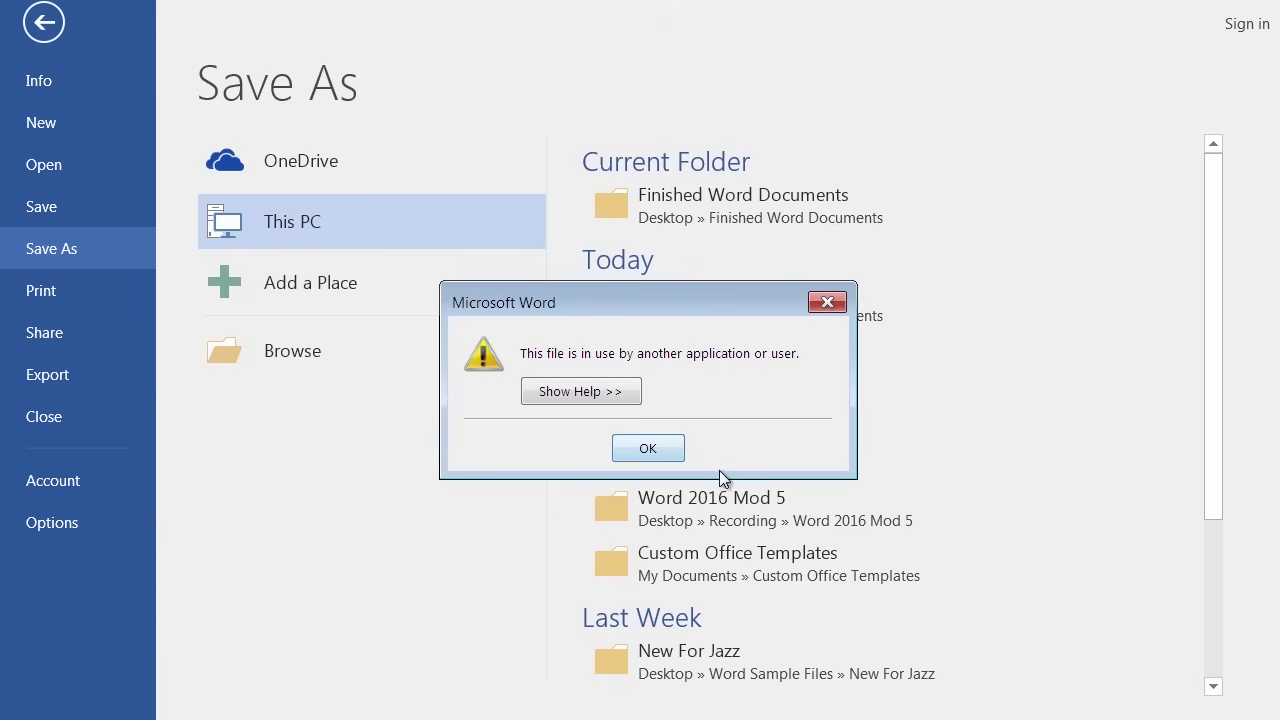
click(666, 452)
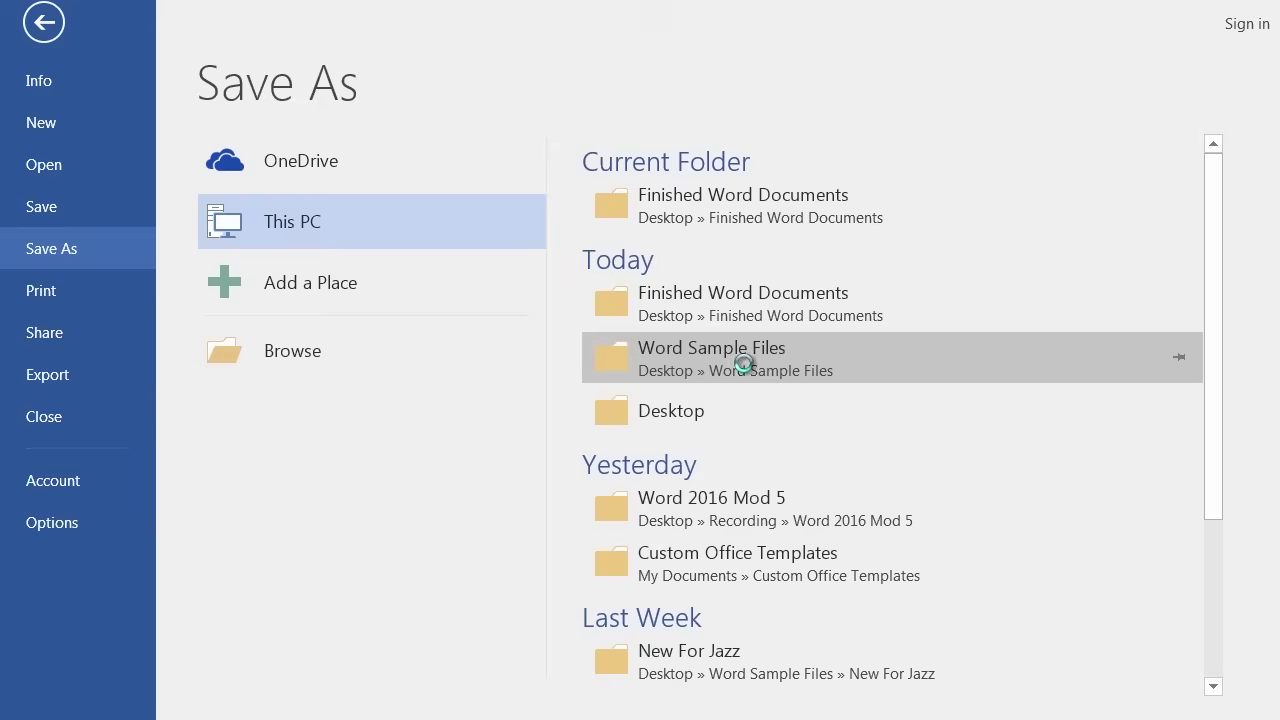
Save the Word copy as 'Edited Stockholder Report (Mod 6).docx' in Finished Word Documents.
click(744, 365)
click(174, 426)
text(Edited Stockholder Report (Mod 6).docx)
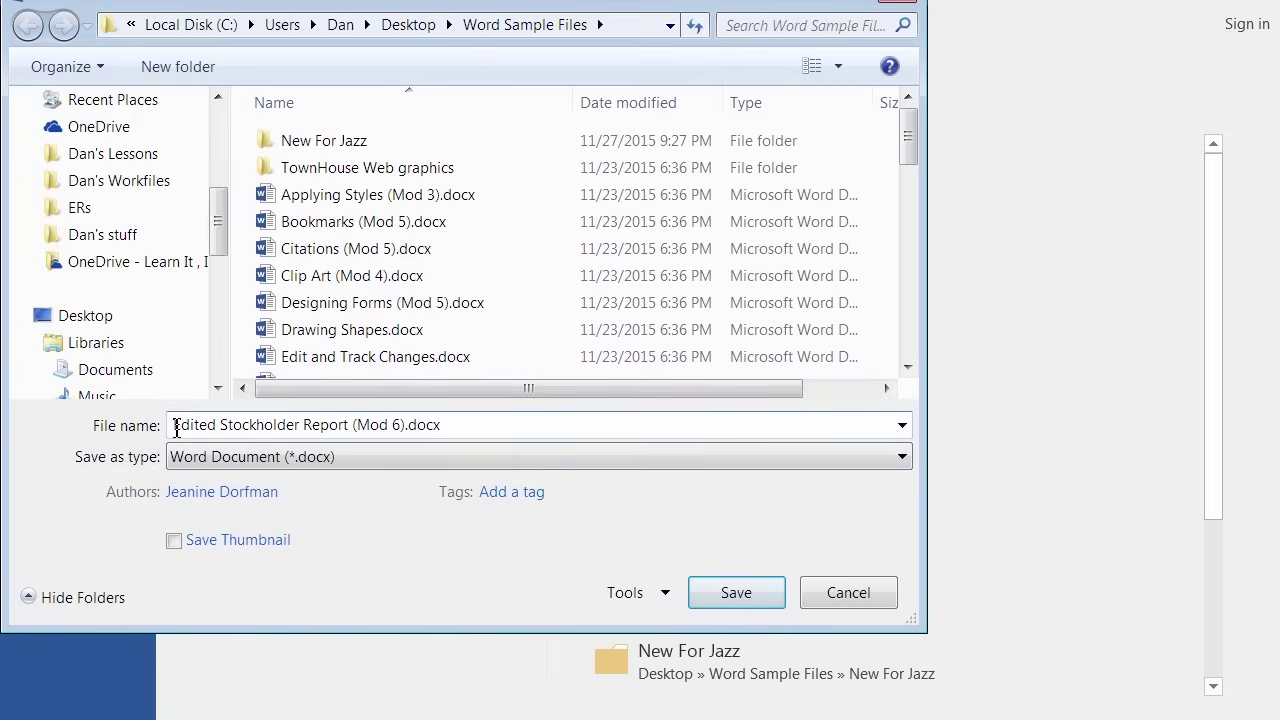
scroll(134, 200, up, 5)
click(127, 250)
click(734, 593)
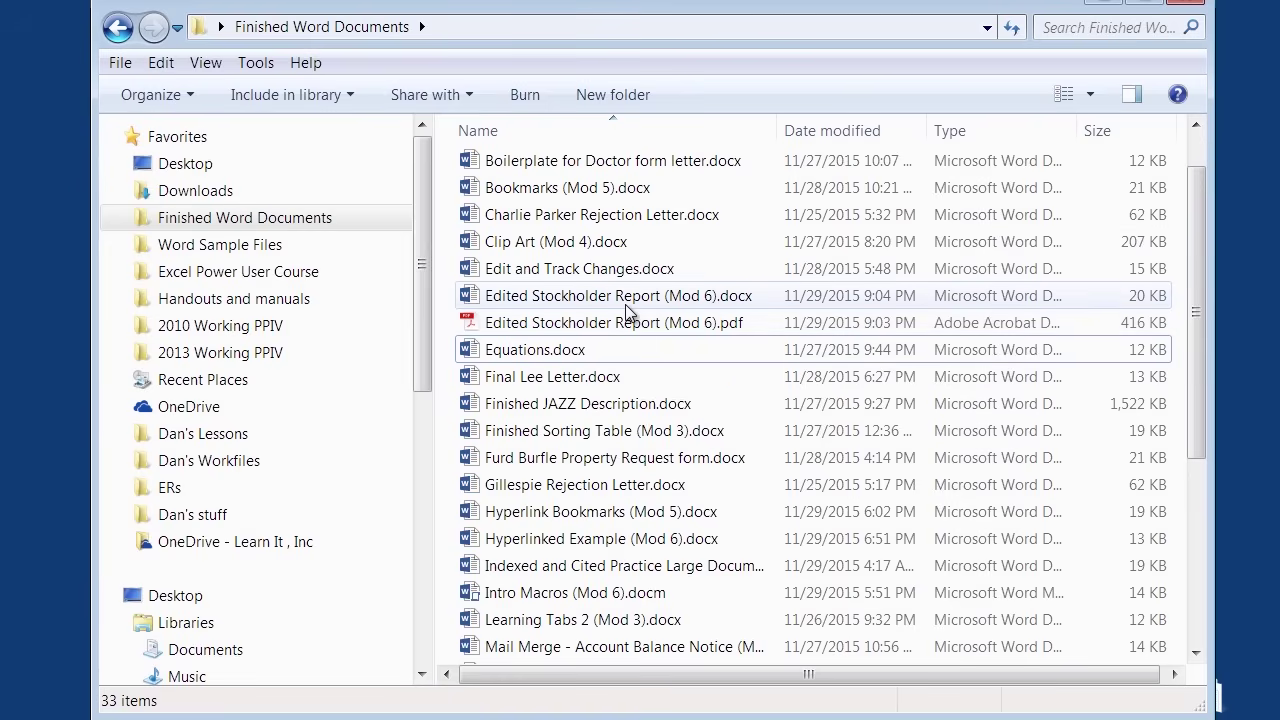
mouse_move(622, 305)
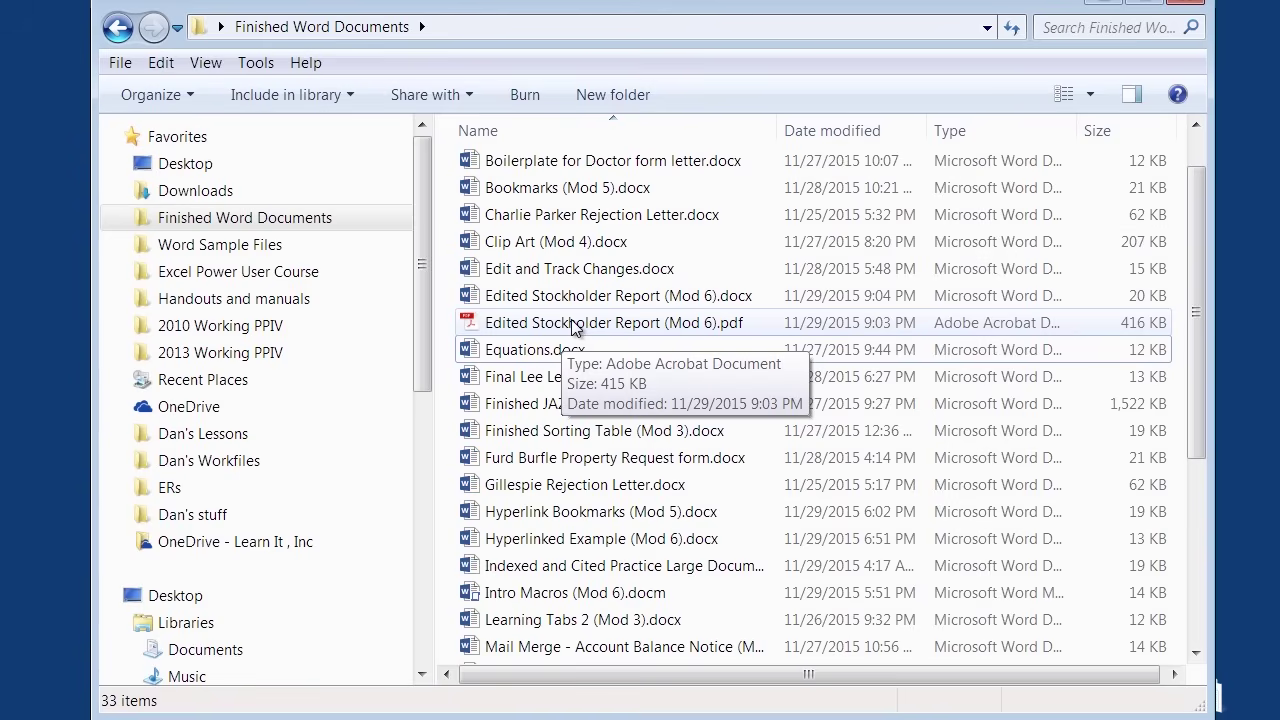
Open Edited Stockholder Report (Mod 6).pdf in Acrobat Reader and scroll toward page 3.
double_click(575, 325)
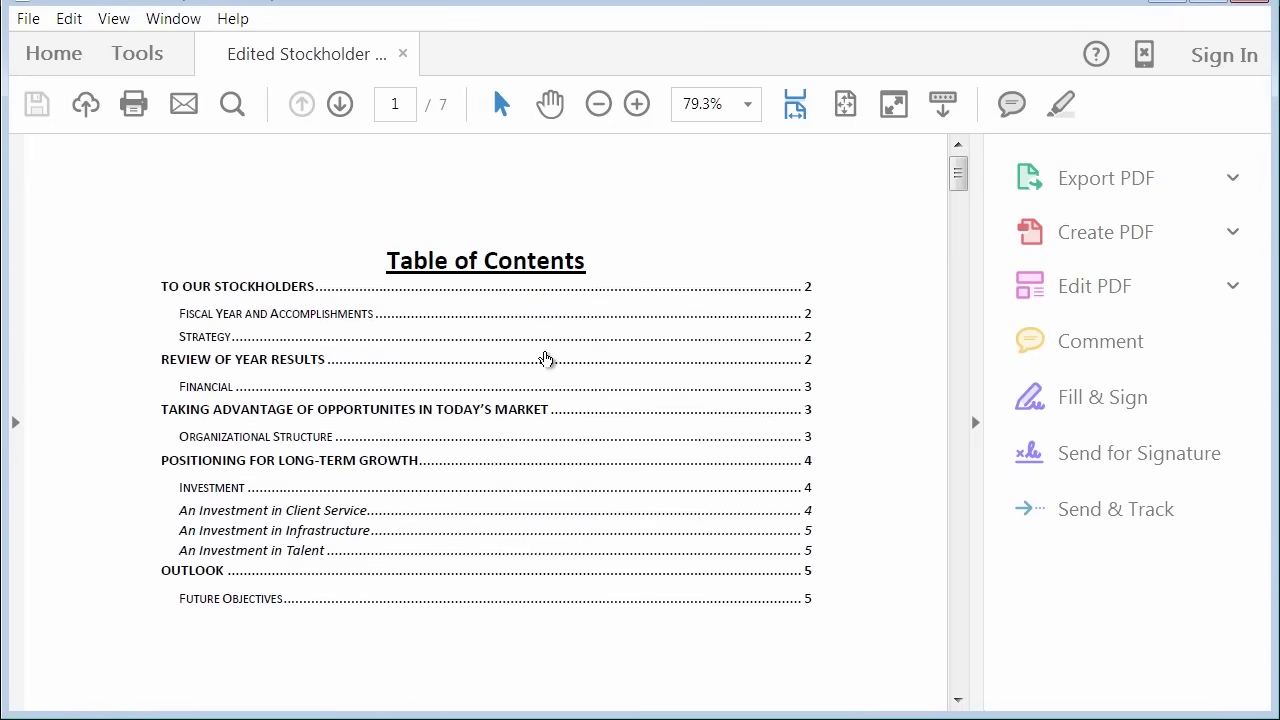
scroll(552, 431, down, 15)
scroll(566, 530, down, 15)
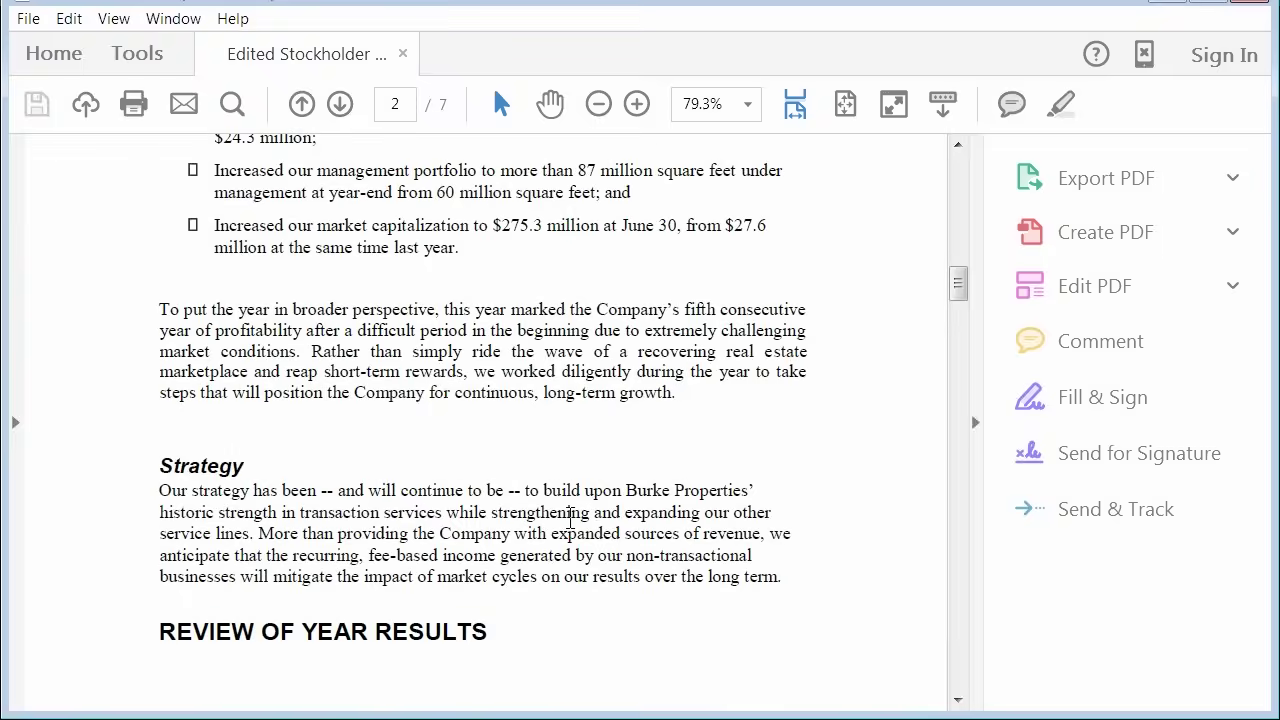